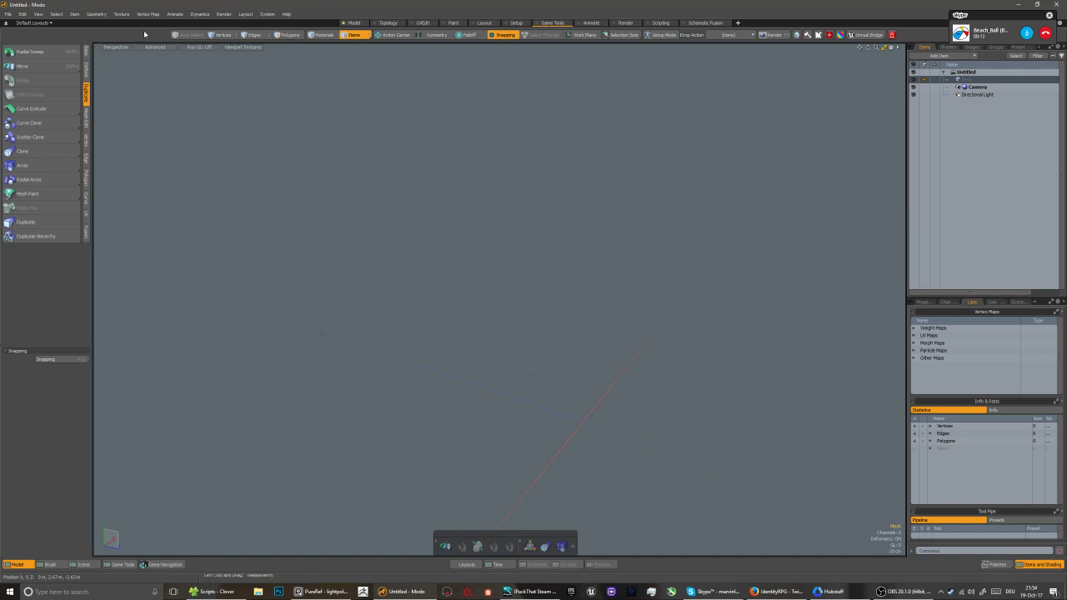
Open the recently used scene file lightpole.lxo
{"action": "left_click", "coordinate": [8, 14]}
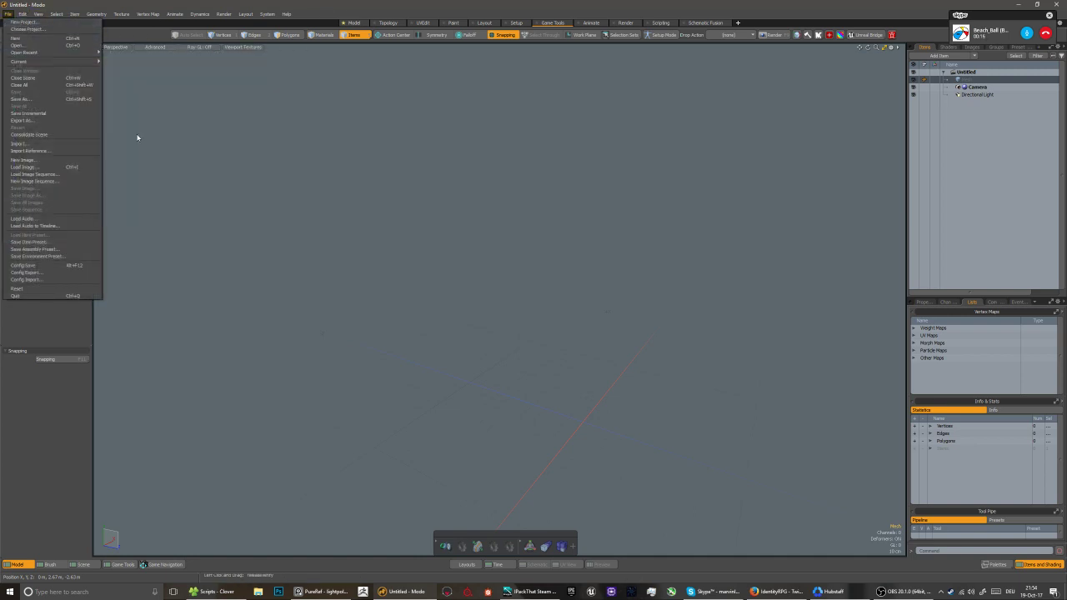
{"action": "left_click", "coordinate": [8, 14]}
{"action": "mouse_move", "coordinate": [96, 54]}
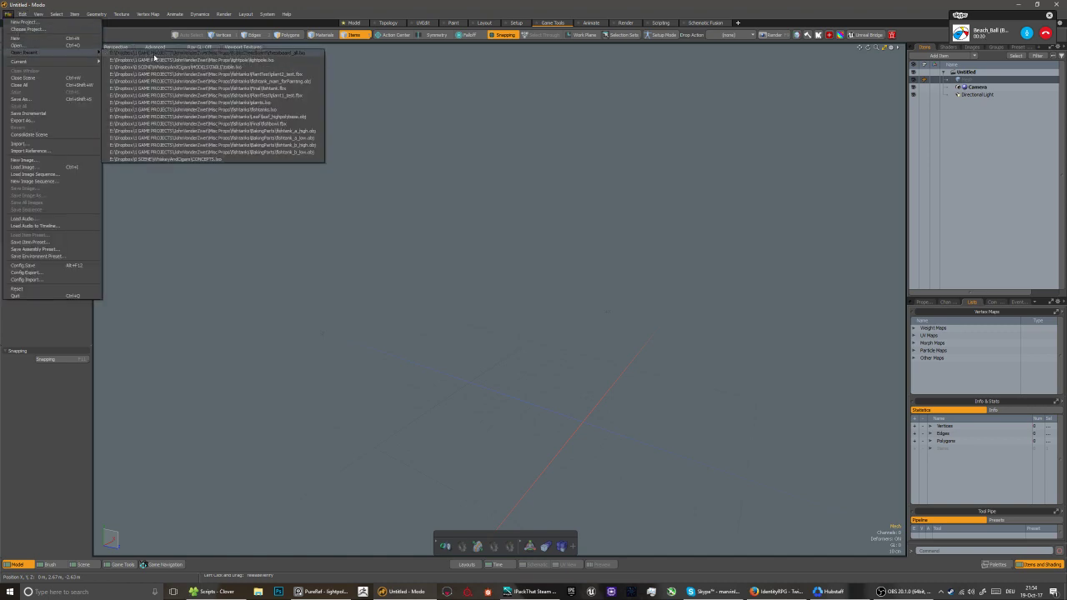
{"action": "left_click", "coordinate": [157, 60]}
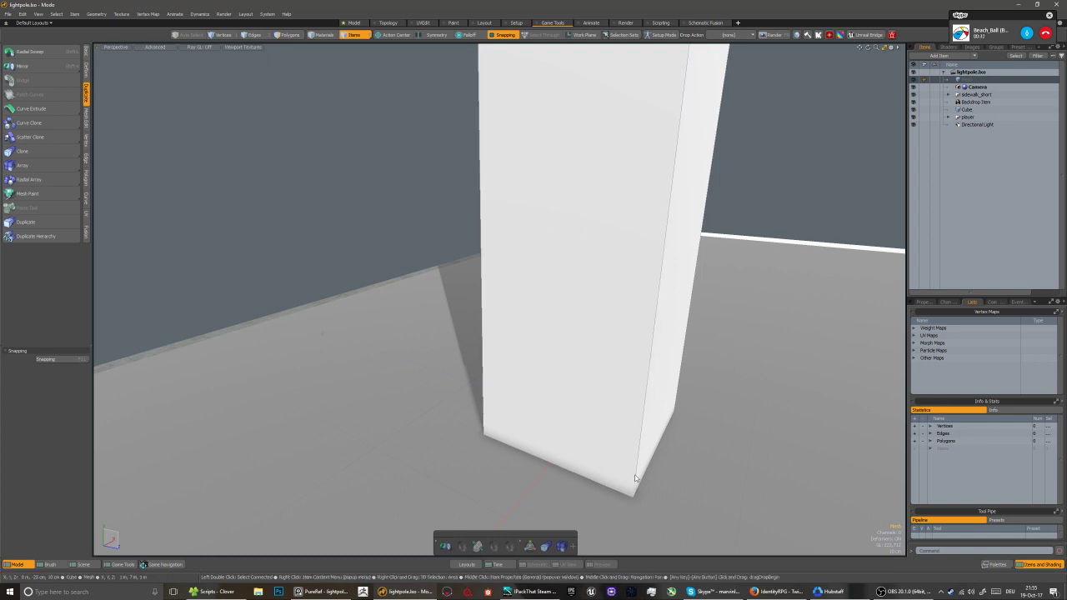
Examine the tall block-out pole next to the player figure on the sidewalk from several angles and distances
{"action": "left_click", "coordinate": [729, 592]}
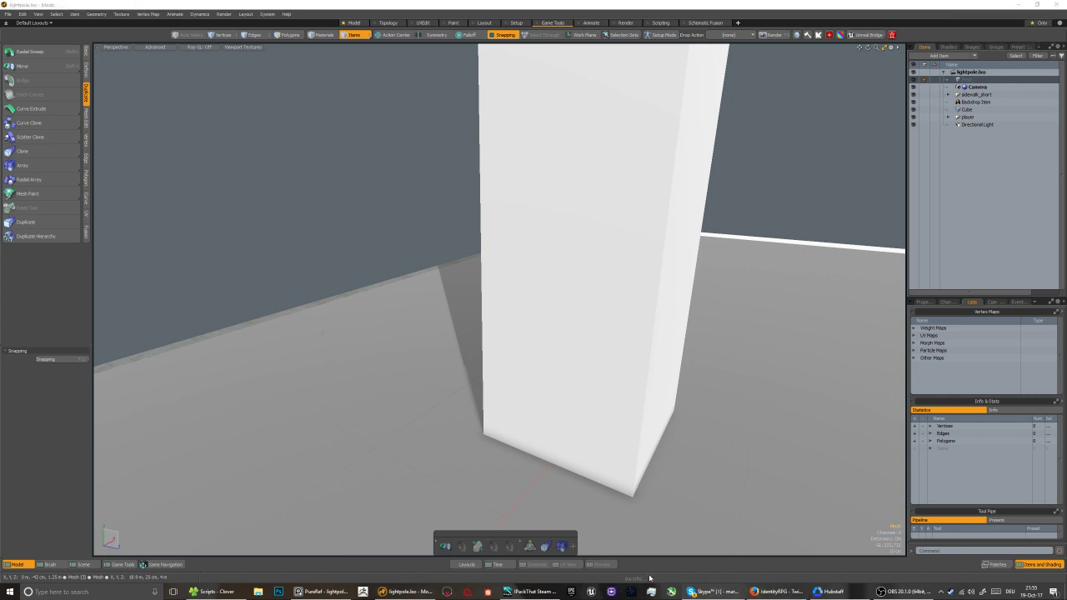
{"action": "scroll", "coordinate": [557, 398], "scroll_direction": "down", "scroll_amount": 5}
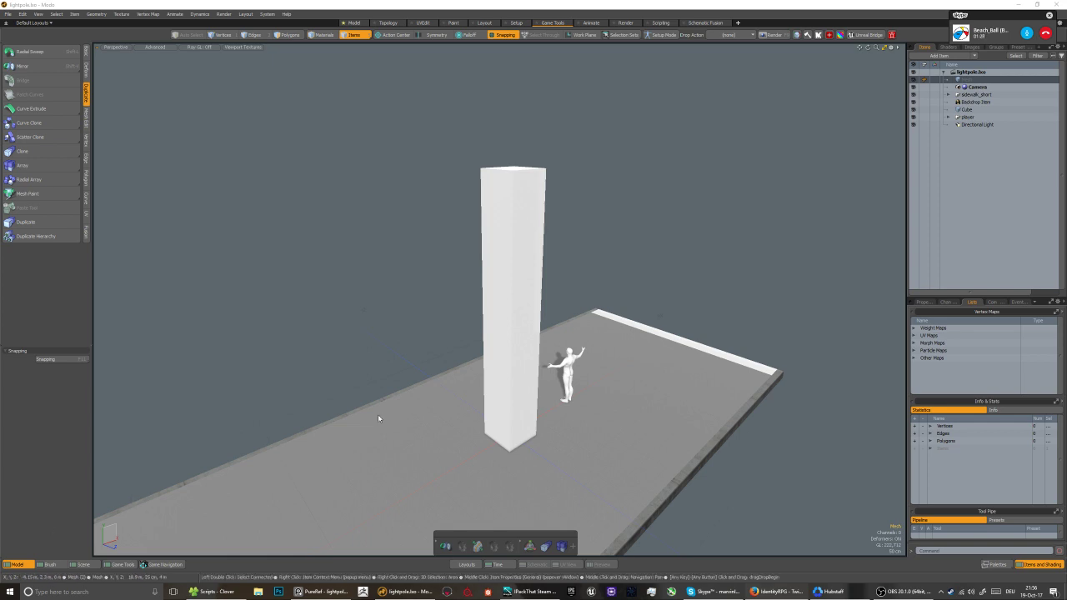
{"action": "scroll", "coordinate": [523, 274], "scroll_direction": "up", "scroll_amount": 5}
{"action": "middle_click_drag", "start_coordinate": [499, 362], "coordinate": [505, 267]}
{"action": "scroll", "coordinate": [505, 266], "scroll_direction": "down", "scroll_amount": 3}
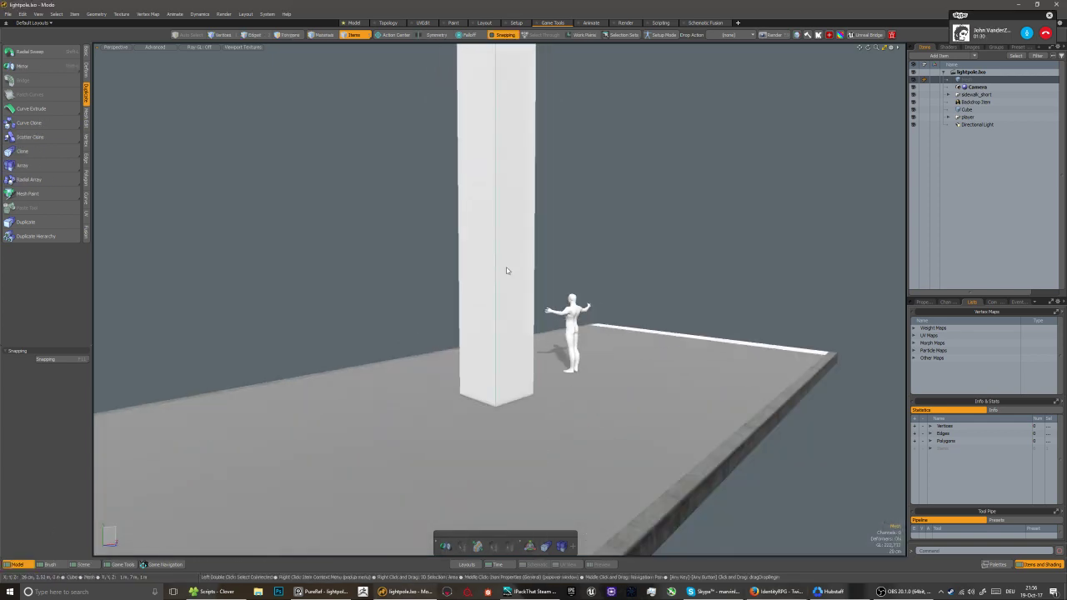
{"action": "left_click_drag", "start_coordinate": [505, 267], "coordinate": [490, 278], "text": "alt"}
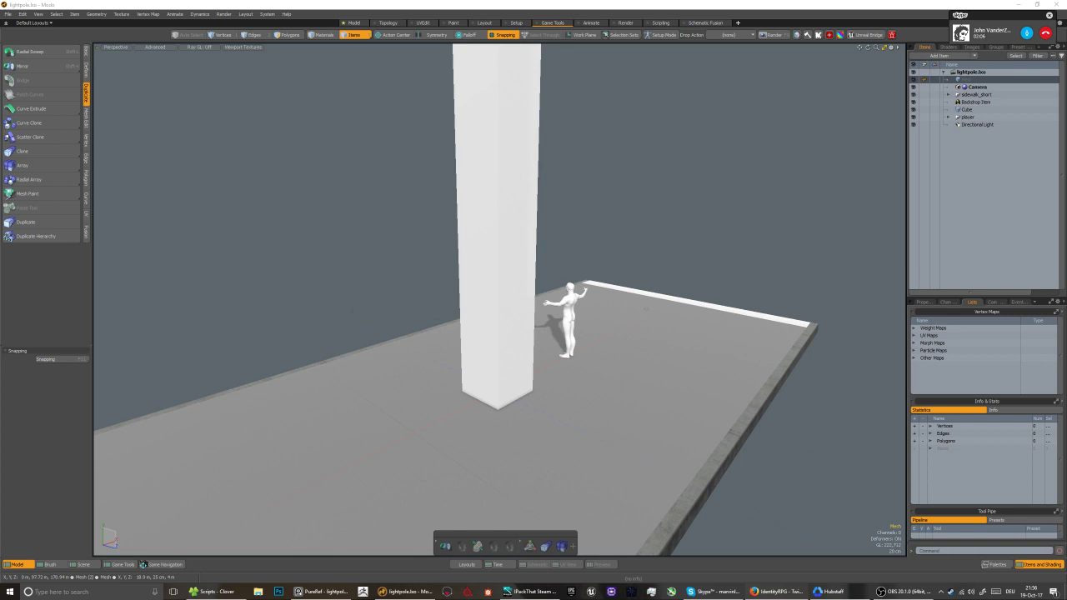
{"action": "left_click", "coordinate": [467, 251]}
{"action": "left_click_drag", "start_coordinate": [467, 252], "coordinate": [484, 341], "text": "alt"}
{"action": "scroll", "coordinate": [484, 342], "scroll_direction": "down", "scroll_amount": 3}
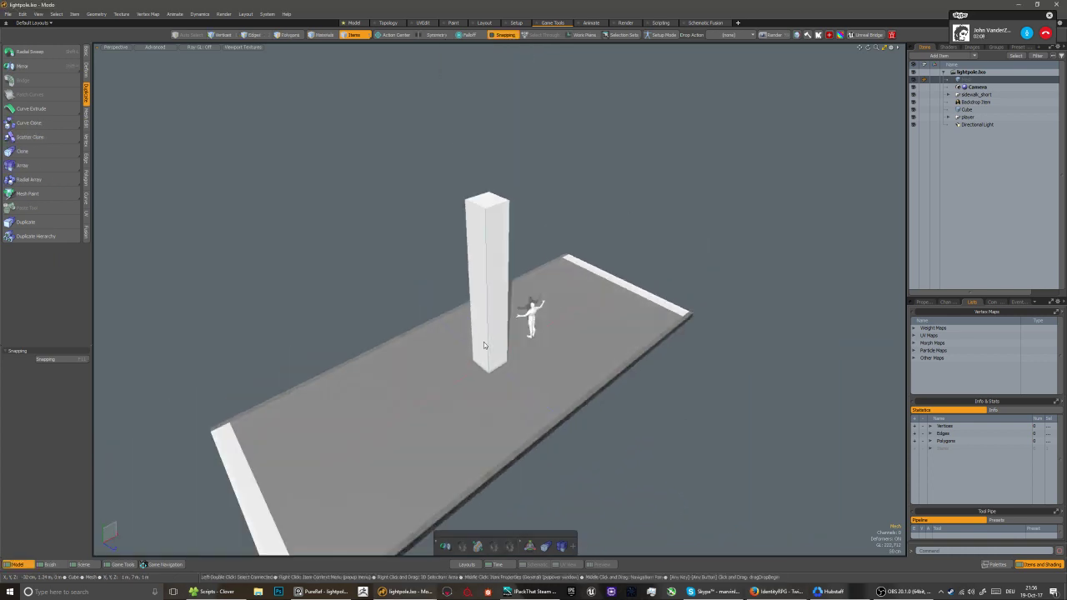
{"action": "left_click", "coordinate": [490, 335]}
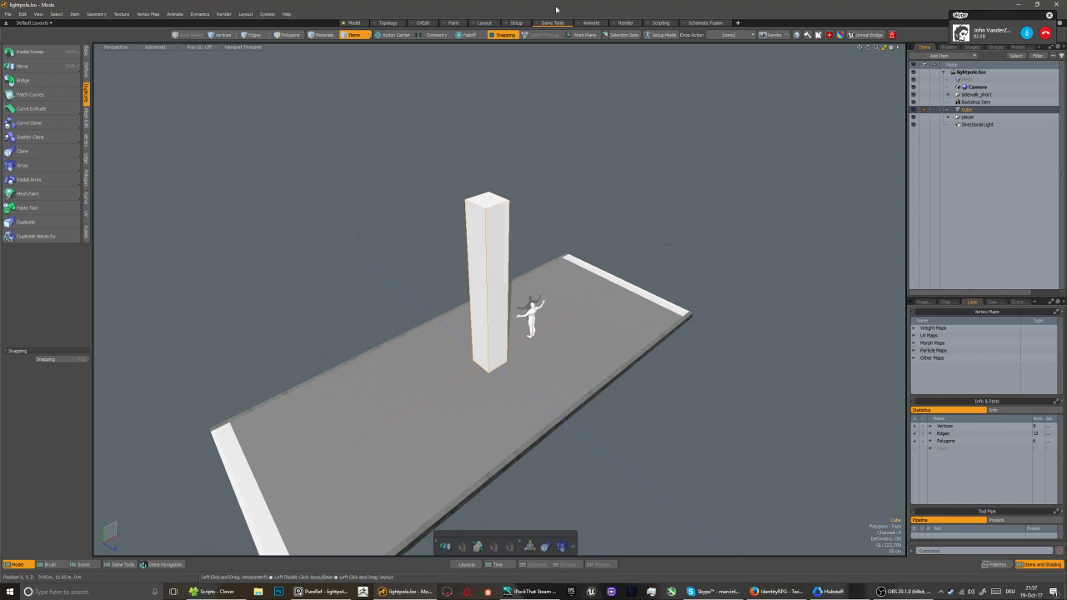
Set the backdrop item's projection type to Right and show the scene in the Right view
{"action": "left_click", "coordinate": [975, 101]}
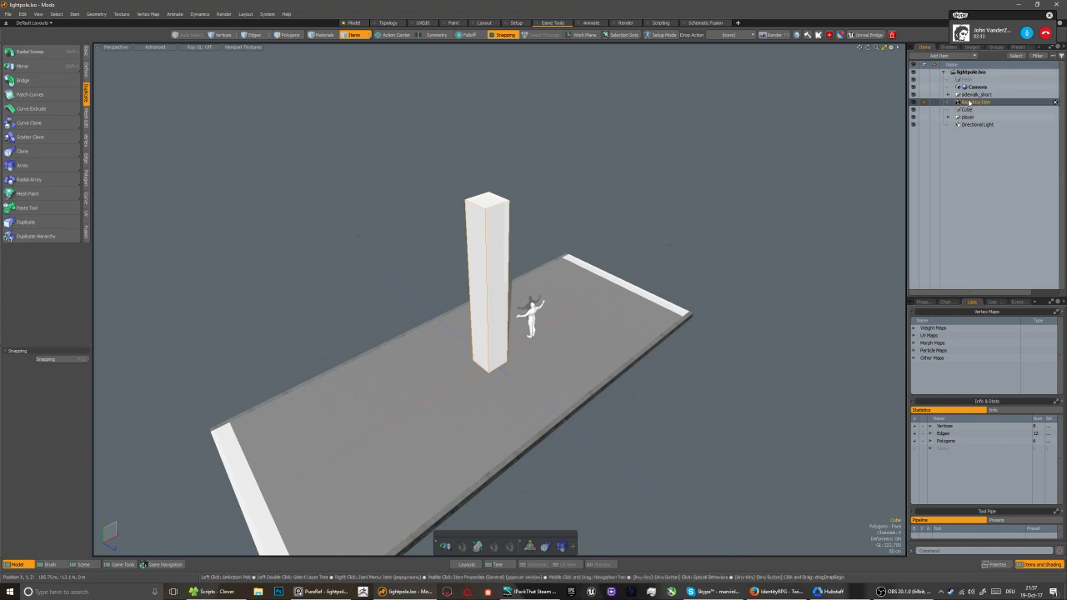
{"action": "key", "text": "ctrl+space"}
{"action": "left_click", "coordinate": [733, 291]}
{"action": "key", "text": "ctrl+space"}
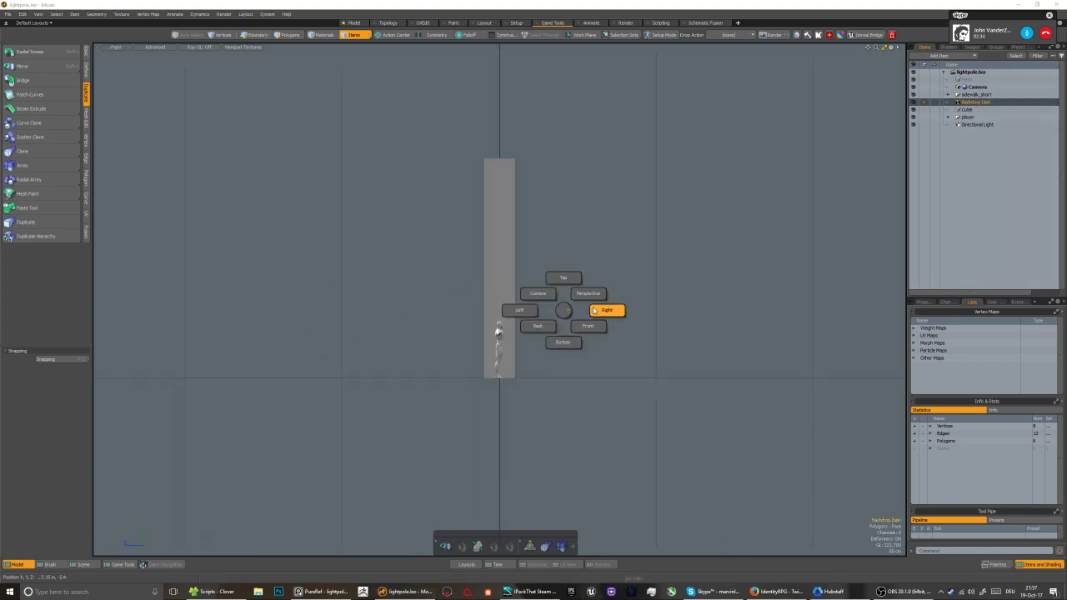
{"action": "left_click", "coordinate": [607, 309]}
{"action": "left_click", "coordinate": [919, 302]}
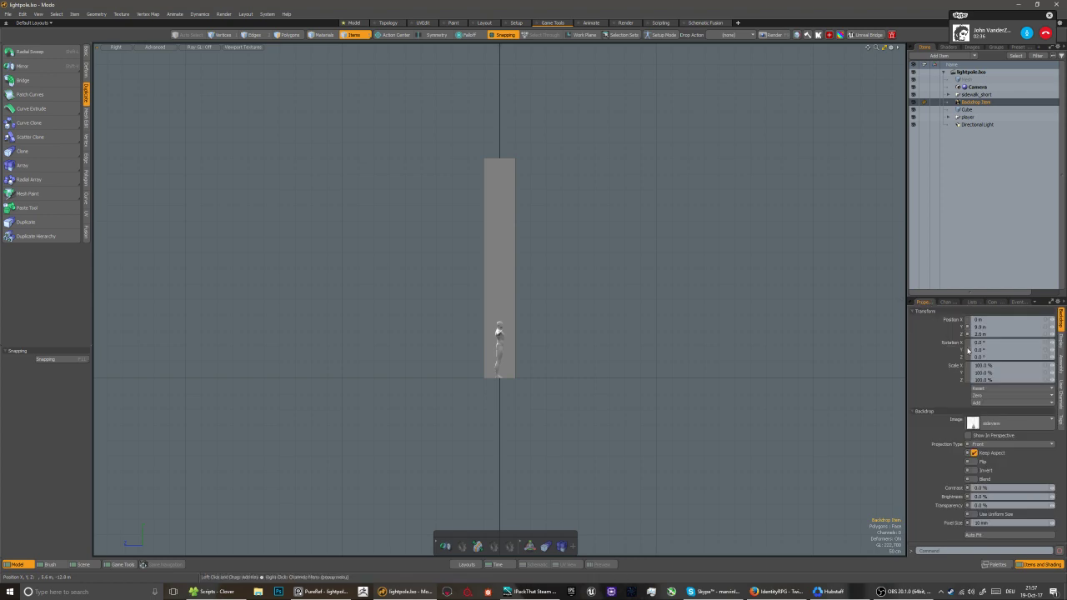
{"action": "left_click", "coordinate": [1001, 445]}
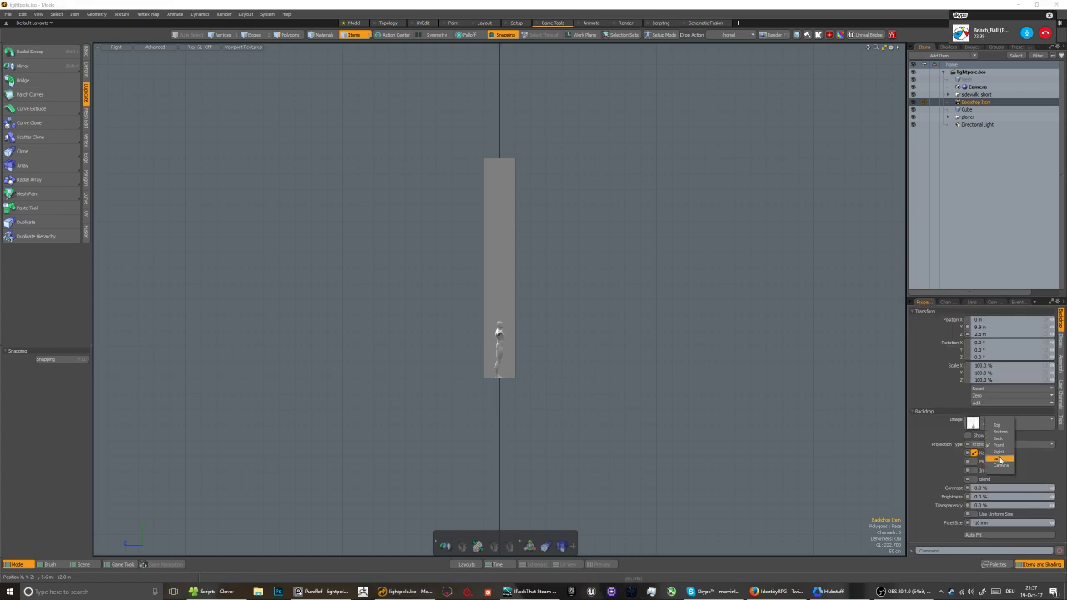
{"action": "left_click", "coordinate": [1000, 452]}
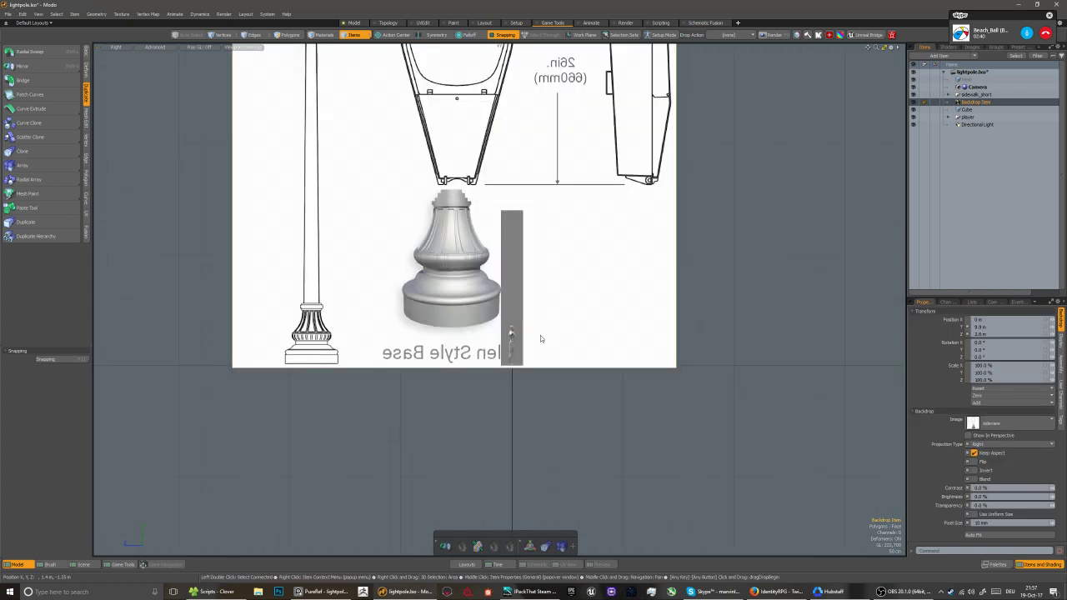
Move the backdrop image horizontally so the lamp post drawing lines up with the block-out pole, with snapping turned off
{"action": "scroll", "coordinate": [499, 332], "scroll_direction": "down", "scroll_amount": 3}
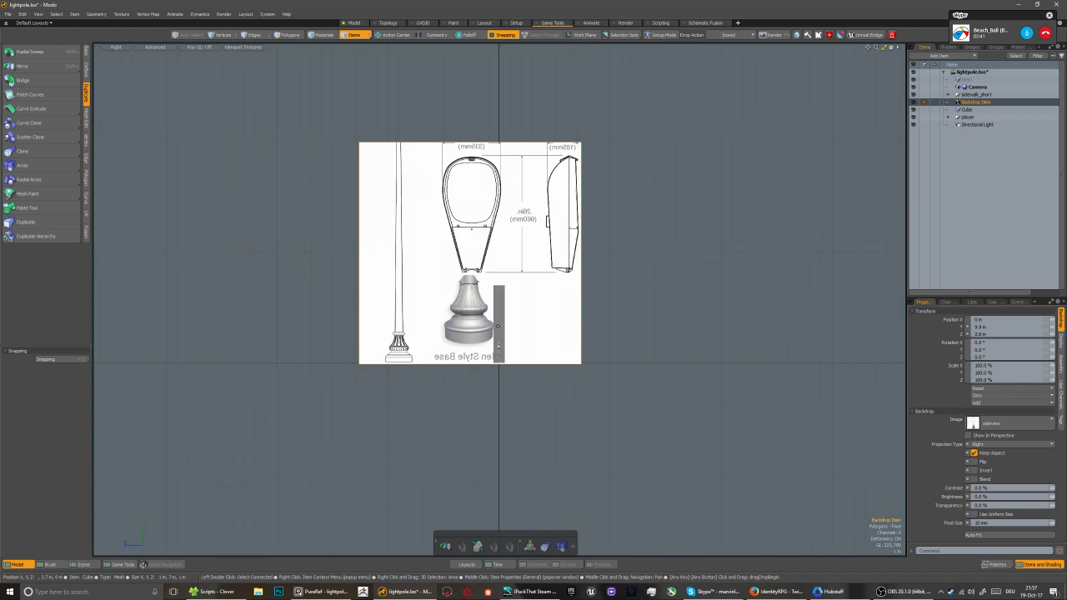
{"action": "scroll", "coordinate": [499, 325], "scroll_direction": "up", "scroll_amount": 2}
{"action": "key", "text": "w"}
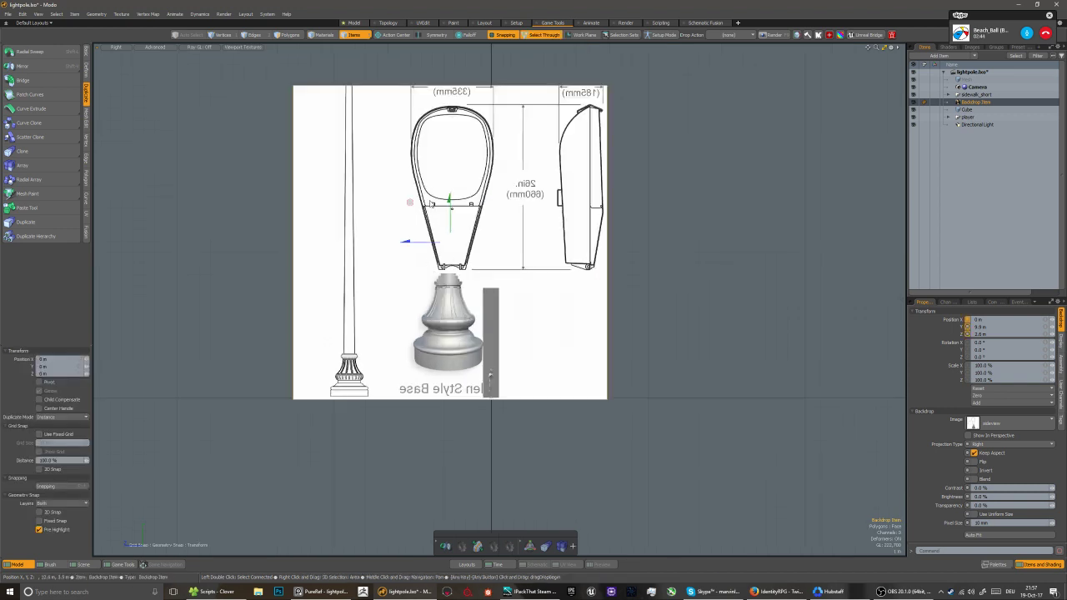
{"action": "left_click_drag", "start_coordinate": [403, 206], "coordinate": [553, 201]}
{"action": "key", "text": "x"}
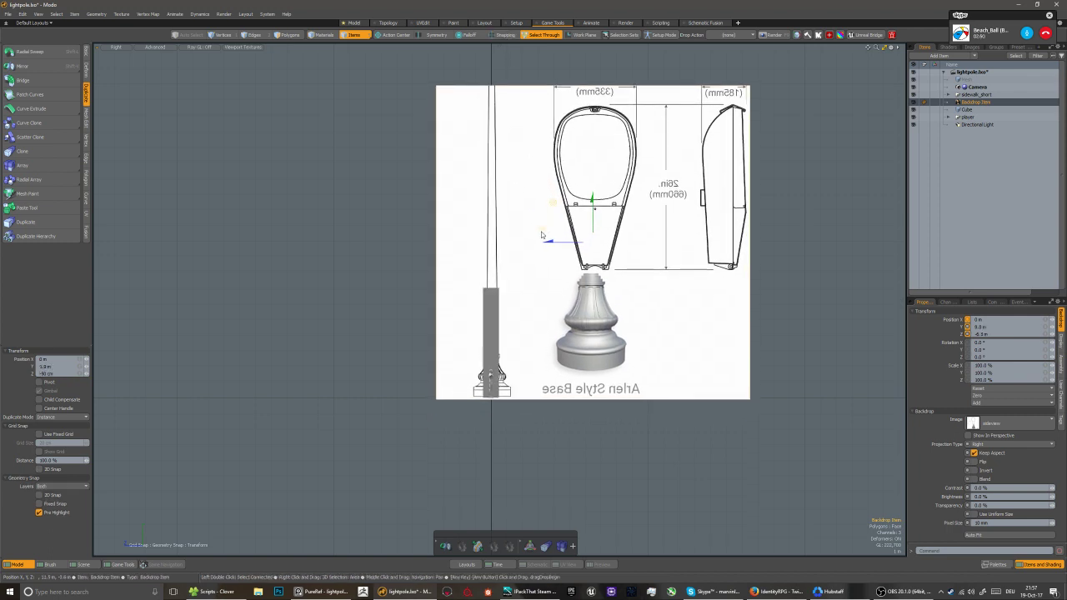
{"action": "scroll", "coordinate": [479, 394], "scroll_direction": "up", "scroll_amount": 5}
{"action": "scroll", "coordinate": [479, 394], "scroll_direction": "down", "scroll_amount": 4}
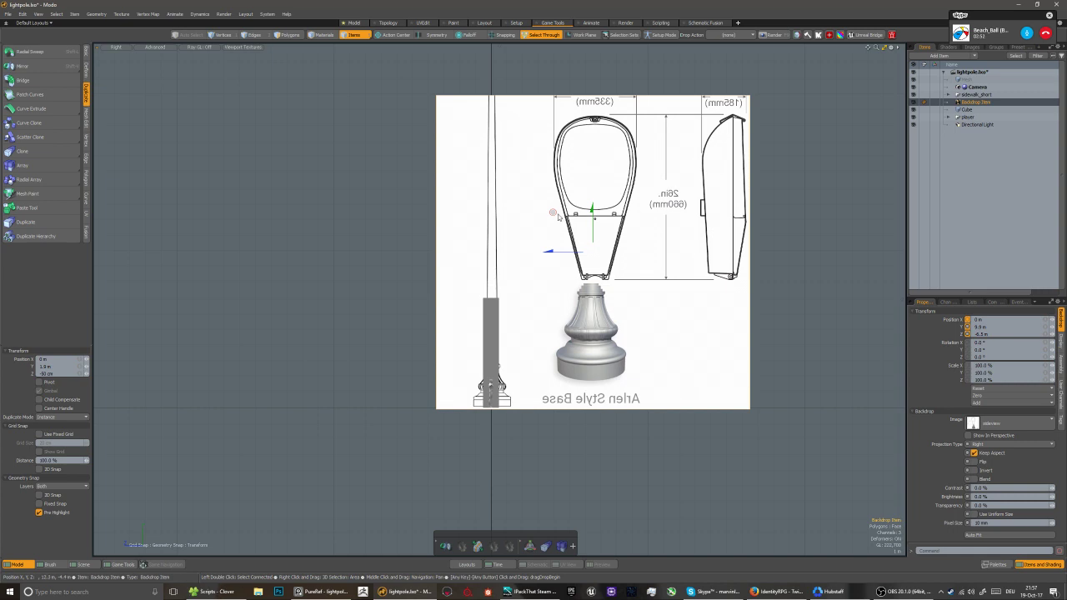
Scale the backdrop image down uniformly to roughly half size in the Right view
{"action": "key", "text": "r"}
{"action": "left_click_drag", "start_coordinate": [553, 212], "coordinate": [514, 350]}
{"action": "key", "text": "w"}
{"action": "scroll", "coordinate": [514, 349], "scroll_direction": "up", "scroll_amount": 2}
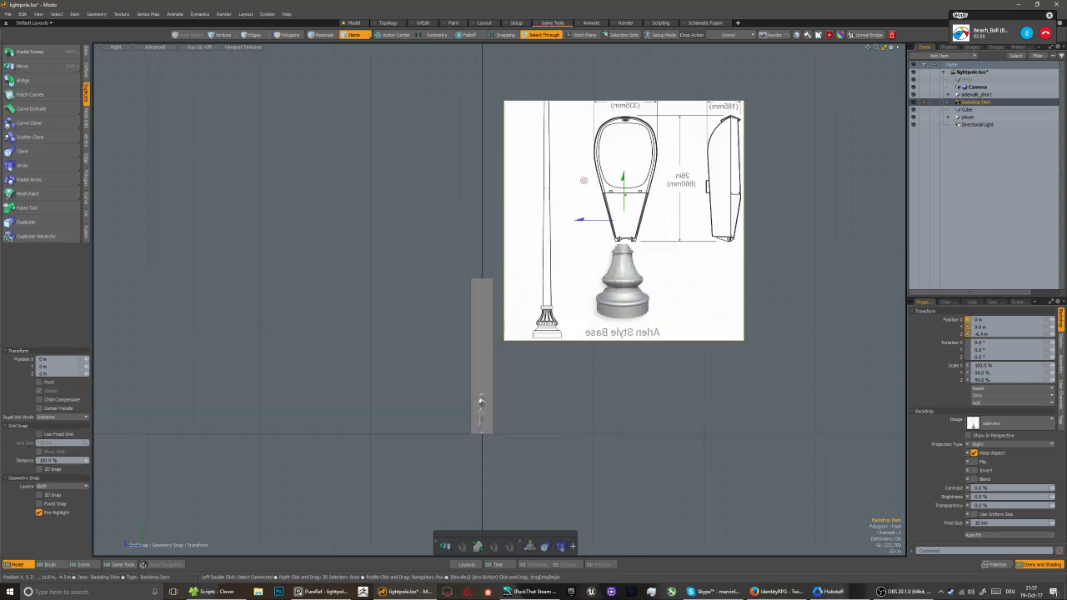
Move the backdrop image down toward the block-out pole and shrink it further to about a third of its original scale
{"action": "left_click_drag", "start_coordinate": [582, 181], "coordinate": [527, 290]}
{"action": "key", "text": "r"}
{"action": "key", "text": "w"}
{"action": "scroll", "coordinate": [542, 333], "scroll_direction": "up", "scroll_amount": 2}
{"action": "key", "text": "r"}
{"action": "key", "text": "w"}
{"action": "scroll", "coordinate": [490, 443], "scroll_direction": "up", "scroll_amount": 2}
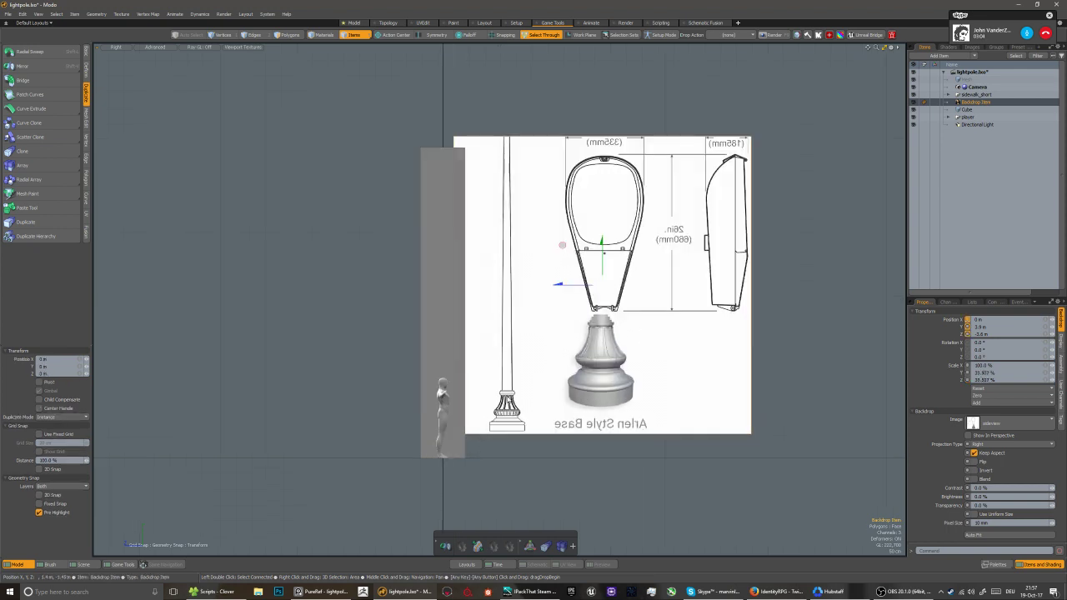
Scale the backdrop image to about 26.5% and move it so its lower edge rests on the ground line beside the pole
{"action": "key", "text": "r"}
{"action": "left_click_drag", "start_coordinate": [572, 245], "coordinate": [518, 332]}
{"action": "key", "text": "w"}
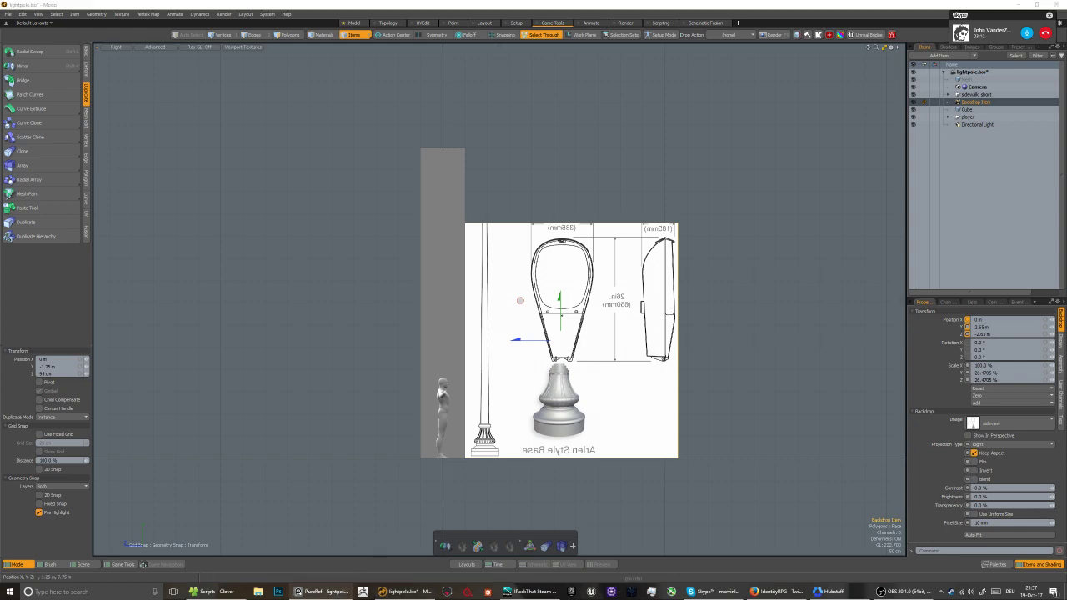
Switch to the PureRef reference board and examine the curved double-arm pole and the decorative base chart, then return to Modo
{"action": "right_click_drag", "start_coordinate": [0, 368], "coordinate": [466, 368]}
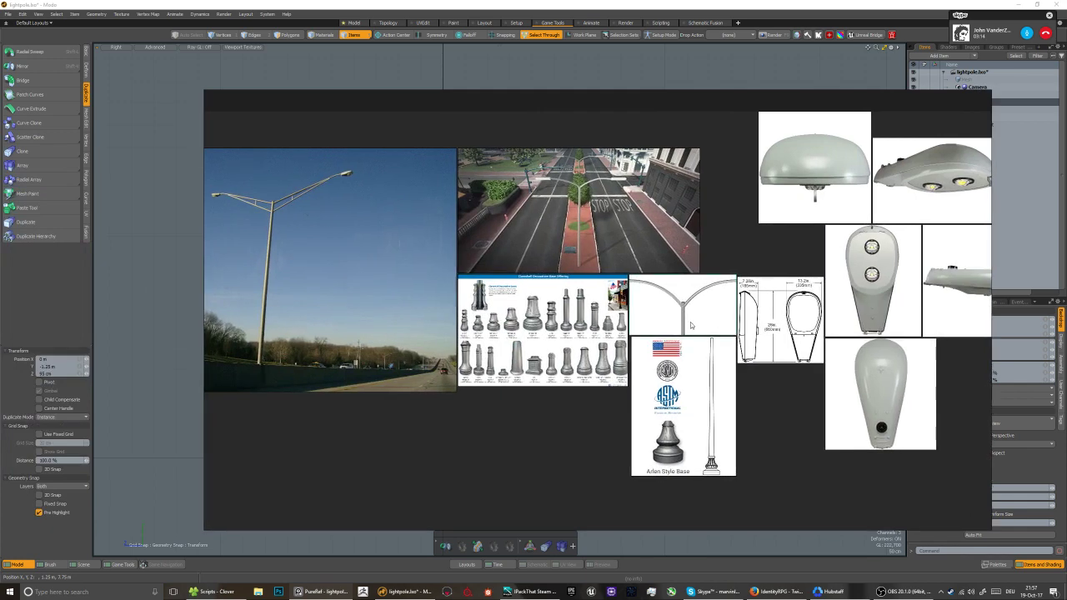
{"action": "left_click_drag", "start_coordinate": [690, 325], "coordinate": [721, 365]}
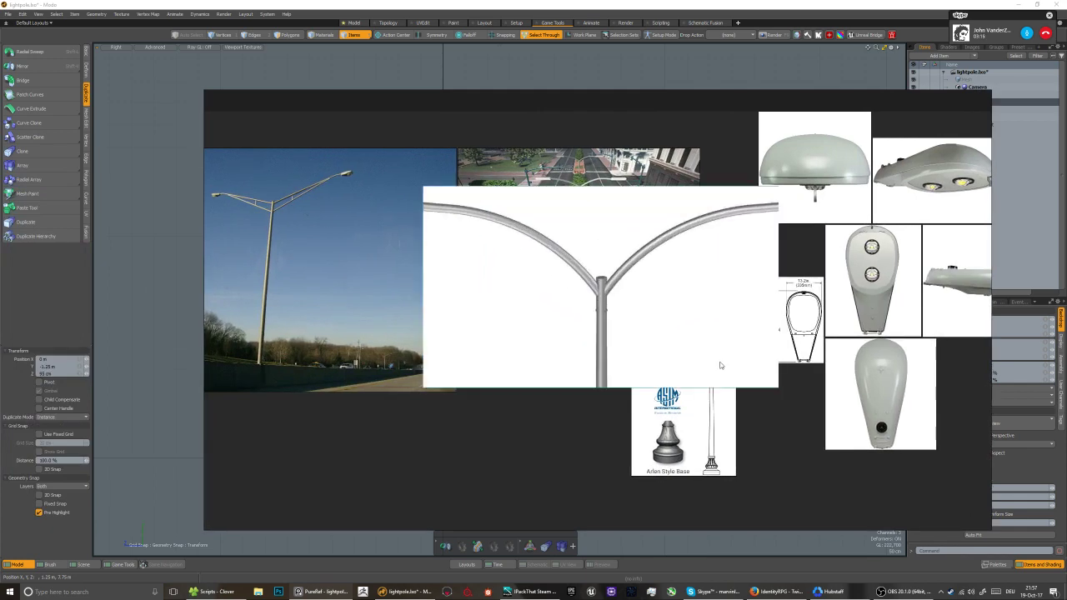
{"action": "left_click_drag", "start_coordinate": [720, 362], "coordinate": [664, 316], "text": "ctrl+alt"}
{"action": "scroll", "coordinate": [580, 353], "scroll_direction": "up", "scroll_amount": 6}
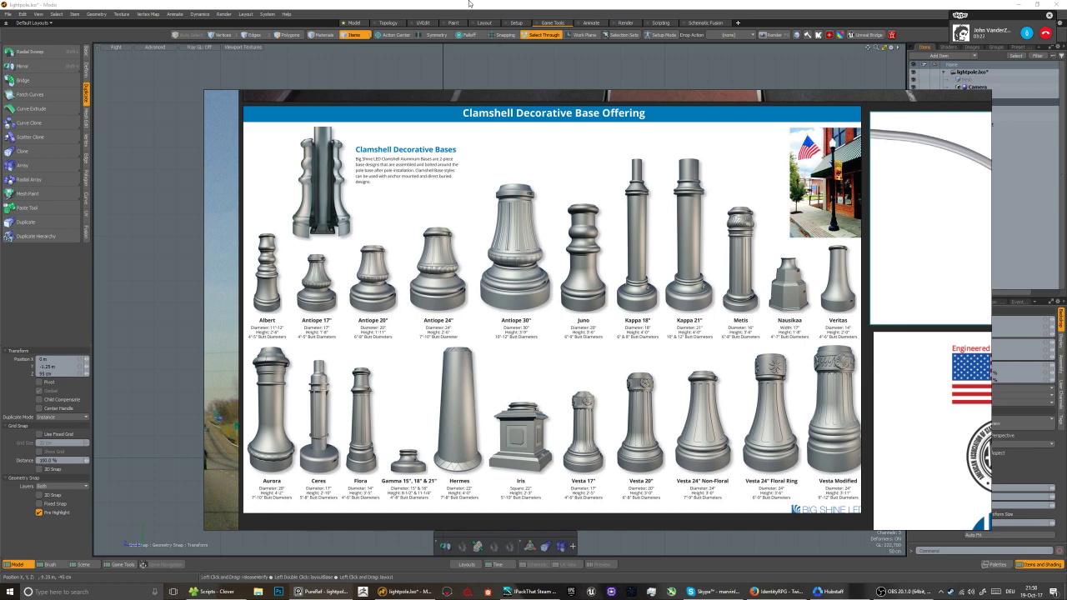
{"action": "left_click", "coordinate": [470, 3]}
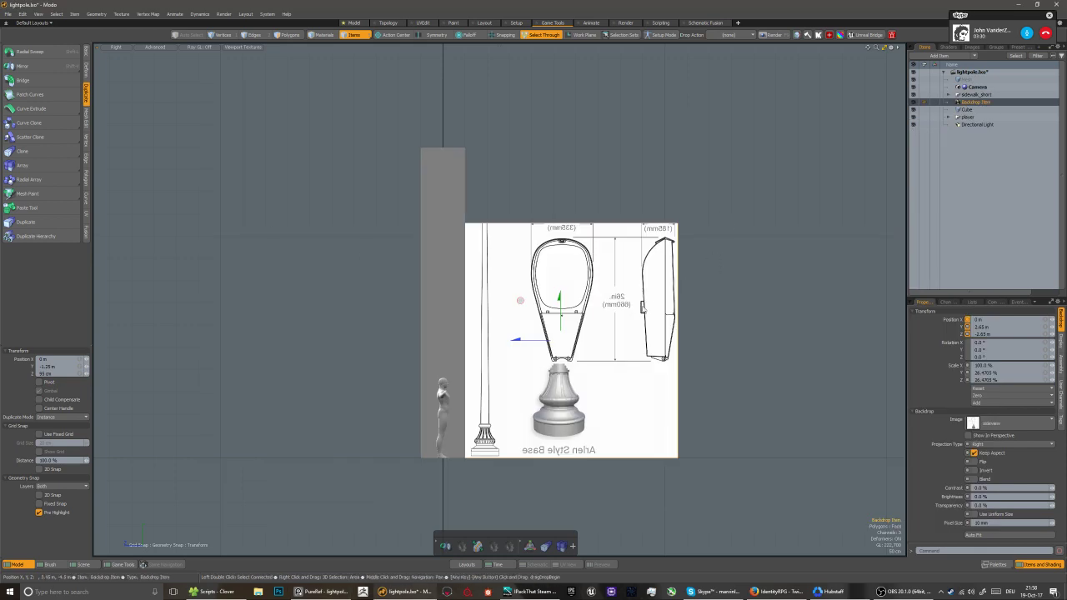
Return to the Perspective view, add a group locator named HIGHPOLY, and parent the empty mesh item under it
{"action": "key", "text": "ctrl+space"}
{"action": "left_click", "coordinate": [637, 296]}
{"action": "left_click_drag", "start_coordinate": [637, 296], "coordinate": [519, 395], "text": "alt"}
{"action": "key", "text": "q"}
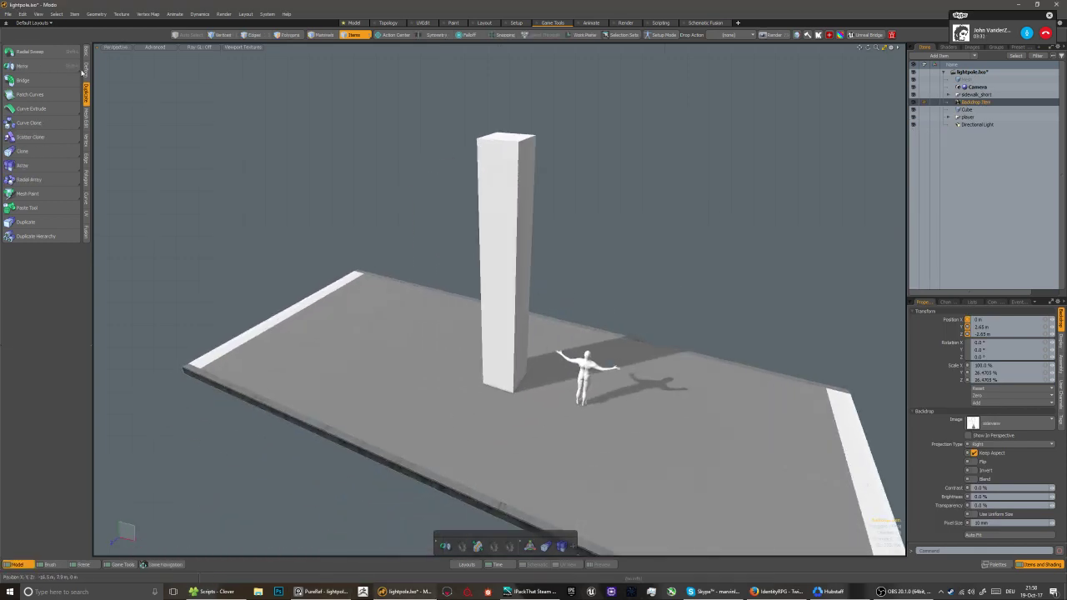
{"action": "left_click", "coordinate": [85, 54]}
{"action": "left_click", "coordinate": [967, 80]}
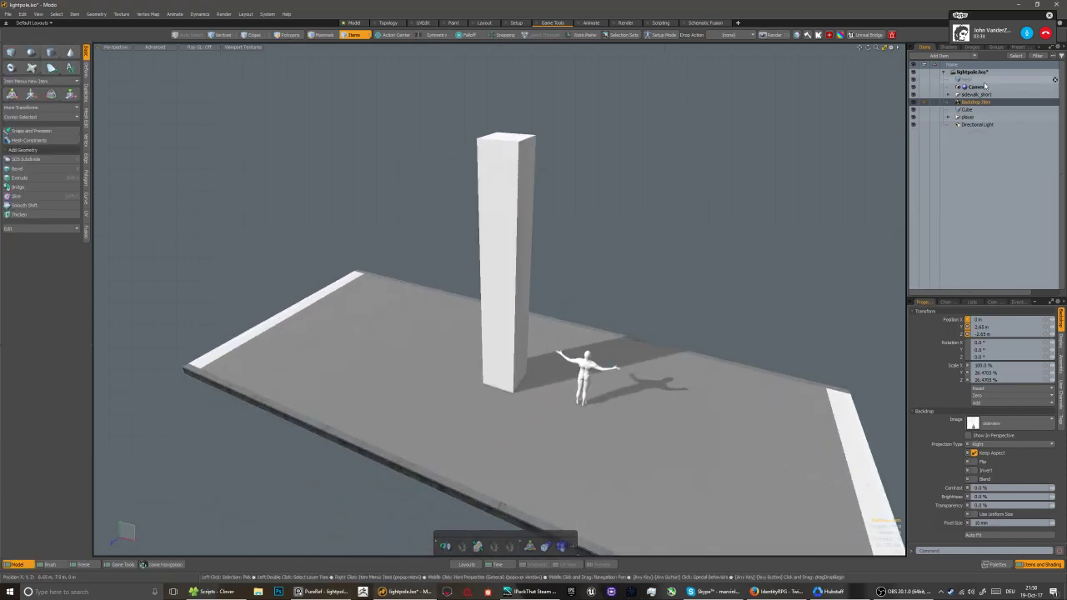
{"action": "left_click", "coordinate": [942, 56]}
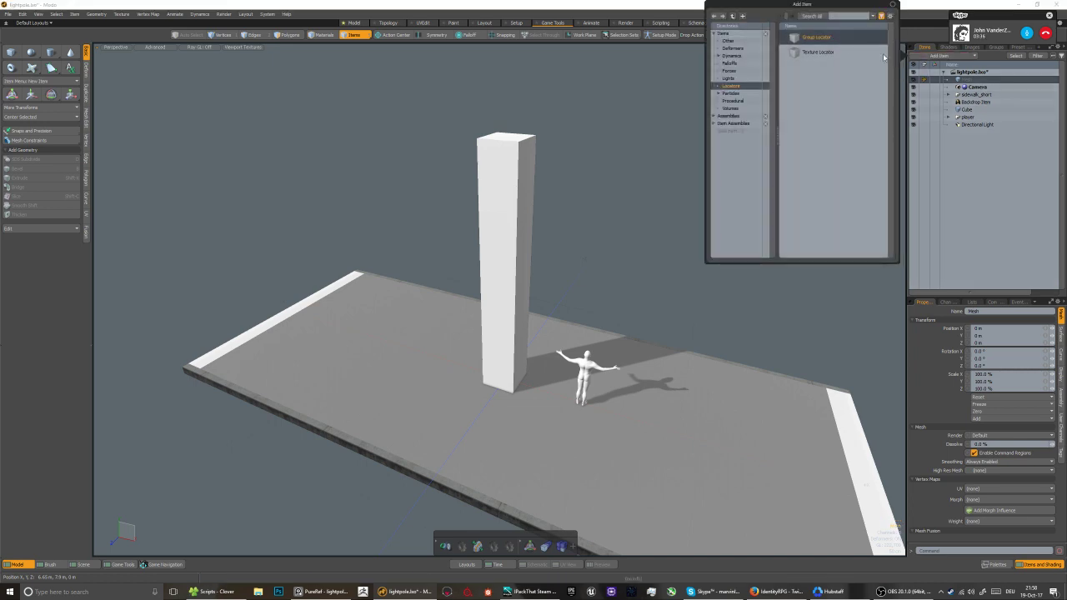
{"action": "double_click", "coordinate": [985, 88]}
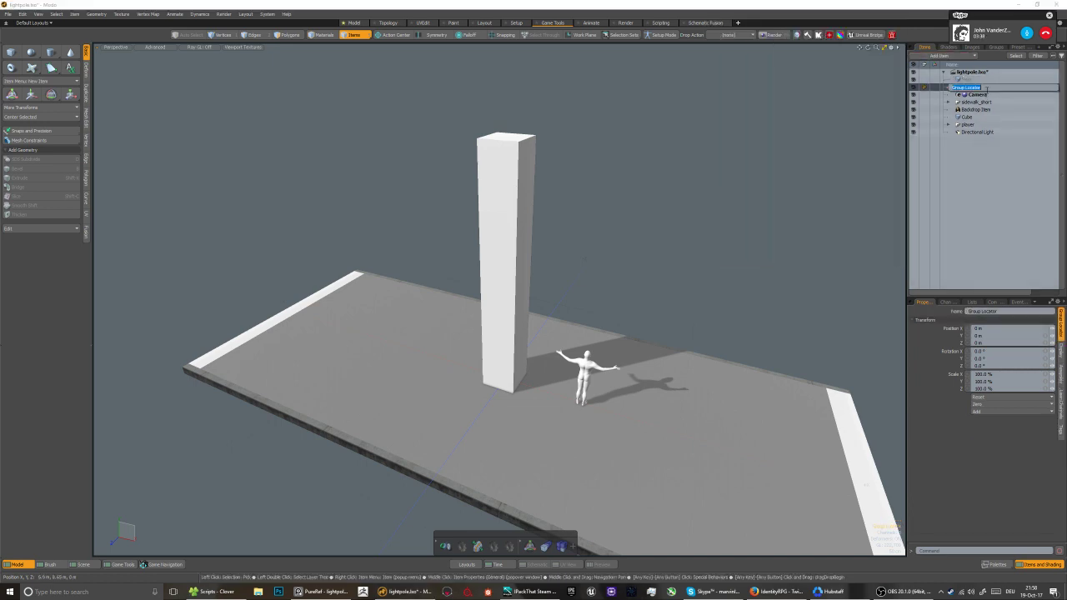
{"action": "type", "text": "HIGHPOLY"}
{"action": "key", "text": "Return"}
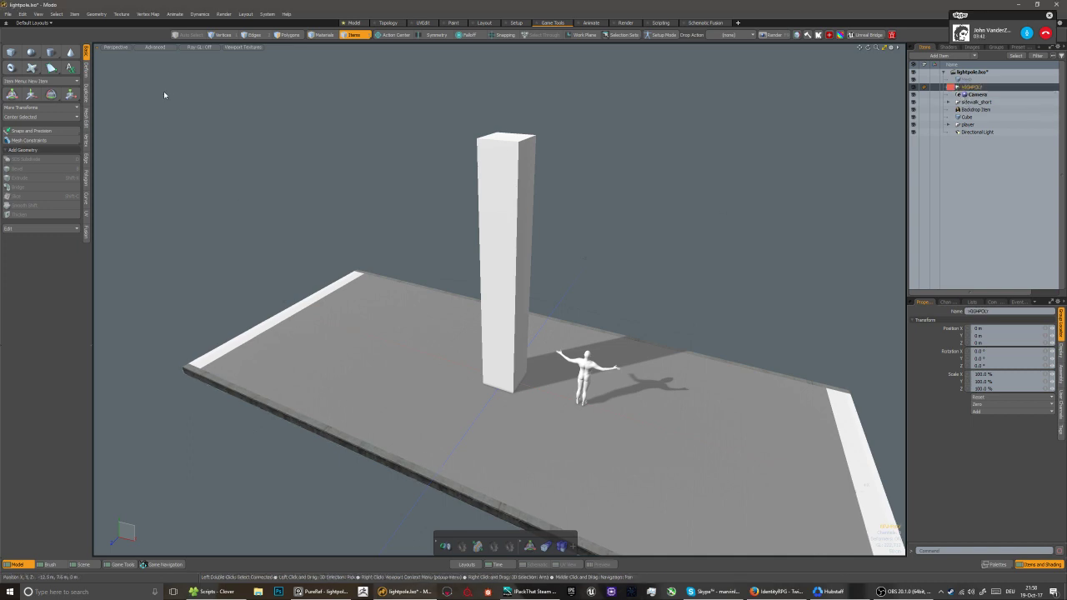
{"action": "left_click_drag", "start_coordinate": [966, 79], "coordinate": [952, 88]}
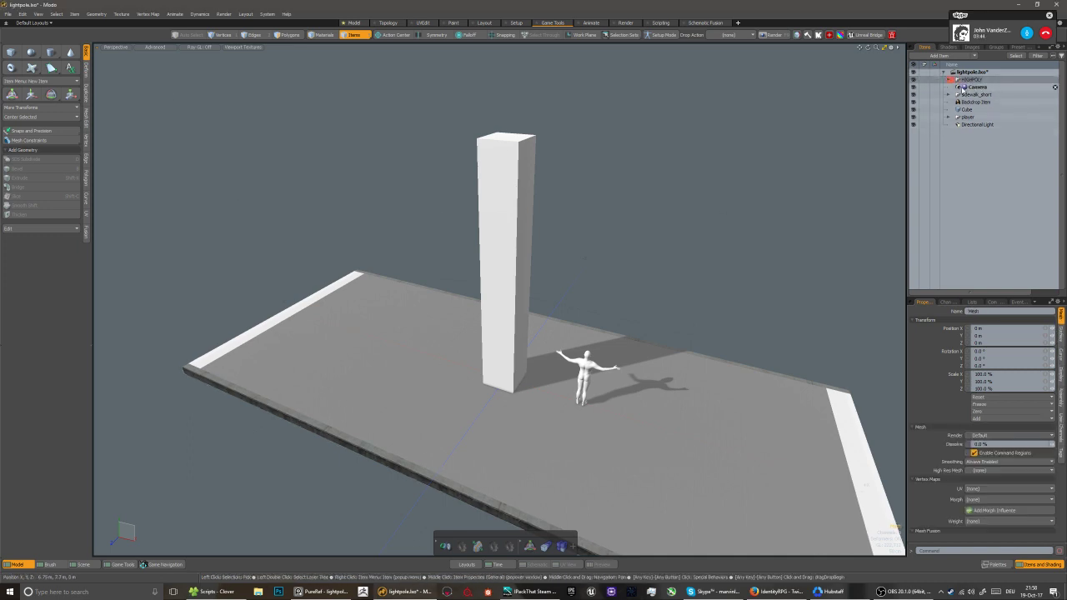
Draw a flat cylinder roughly 40 cm in radius on the sidewalk beside the block-out pole
{"action": "left_click", "coordinate": [51, 51]}
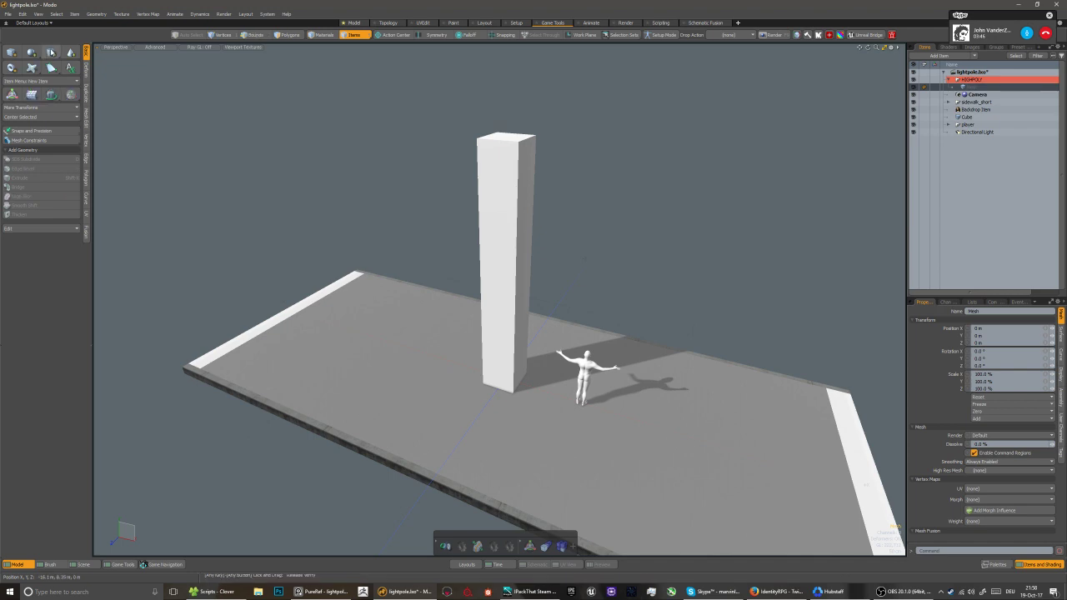
{"action": "scroll", "coordinate": [431, 356], "scroll_direction": "up", "scroll_amount": 5}
{"action": "left_click_drag", "start_coordinate": [432, 356], "coordinate": [488, 391]}
Set the cylinder's X and Z radii to 12 inches (30.48 cm) and its Y radius to 25 inches (63.5 cm)
{"action": "left_click", "coordinate": [55, 381]}
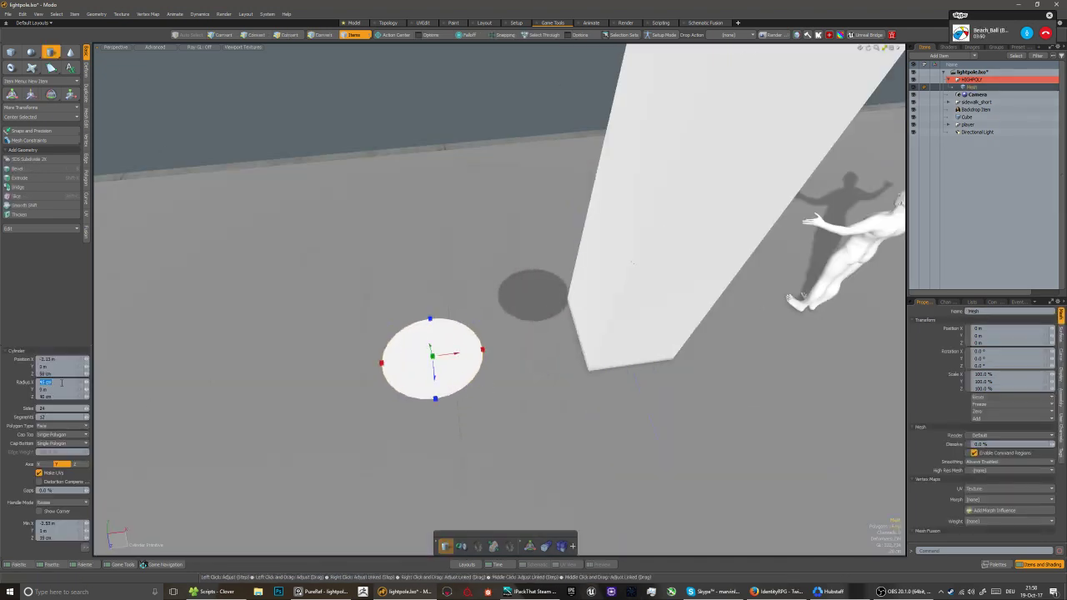
{"action": "type", "text": "5"}
{"action": "left_click", "coordinate": [54, 398]}
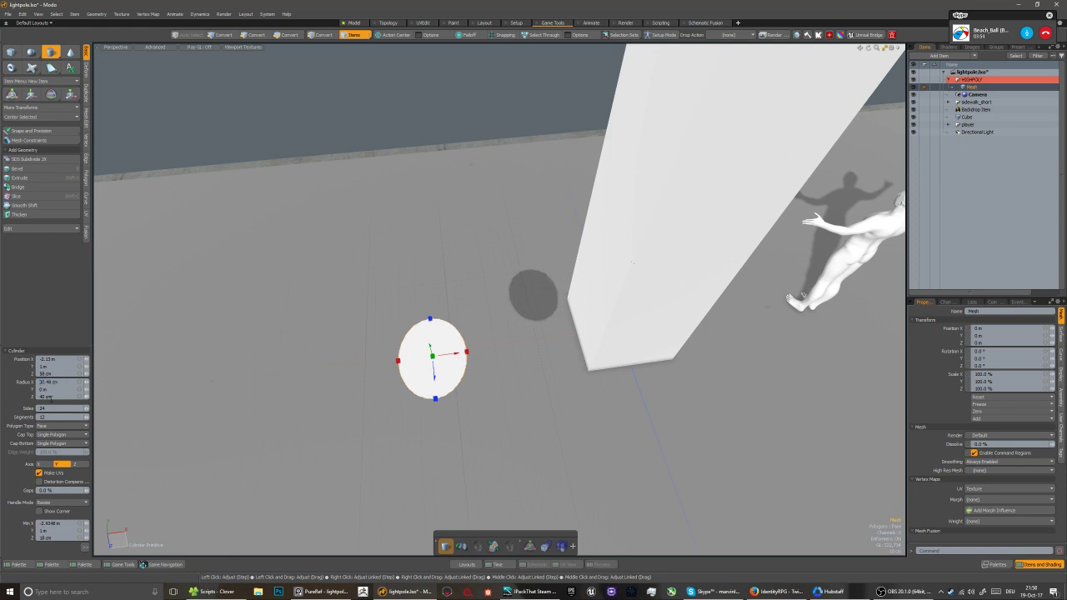
{"action": "type", "text": "12\""}
{"action": "key", "text": "Return"}
{"action": "left_click", "coordinate": [65, 390]}
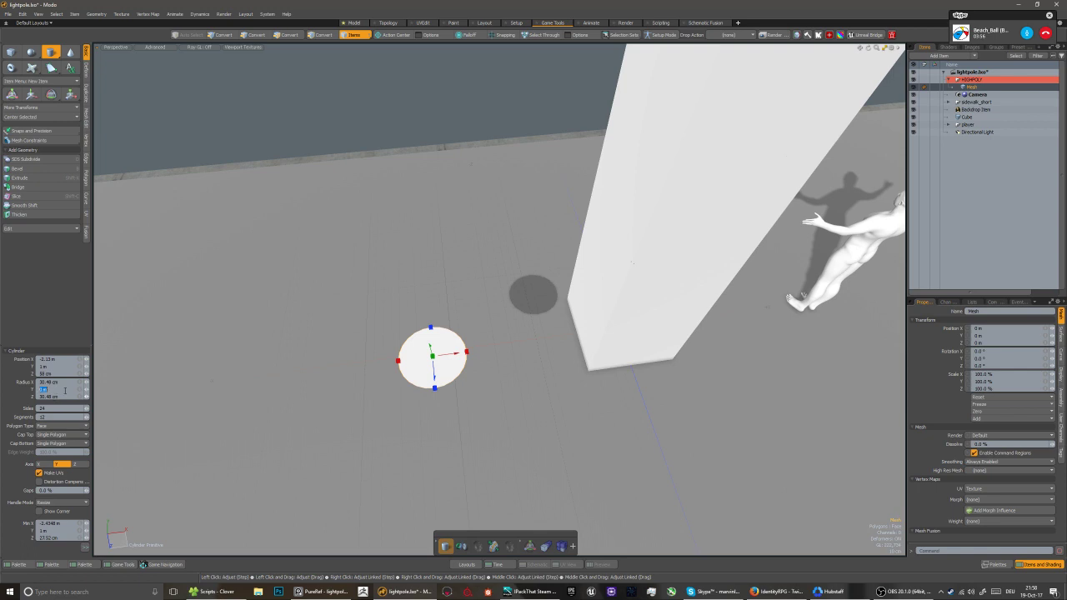
{"action": "type", "text": "25\""}
{"action": "key", "text": "Return"}
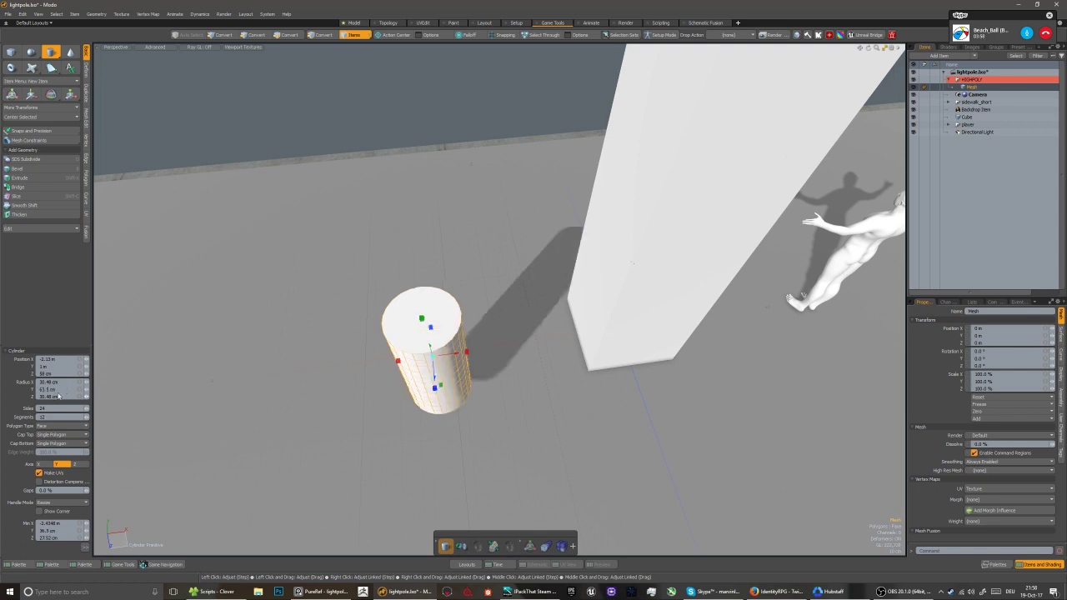
{"action": "key", "text": "q"}
Switch to the PureRef board, examine the diameters and heights in the decorative base chart, then return to Modo
{"action": "left_click_drag", "start_coordinate": [414, 452], "coordinate": [533, 350], "text": "alt"}
{"action": "key", "text": "3"}
{"action": "left_click", "coordinate": [325, 591]}
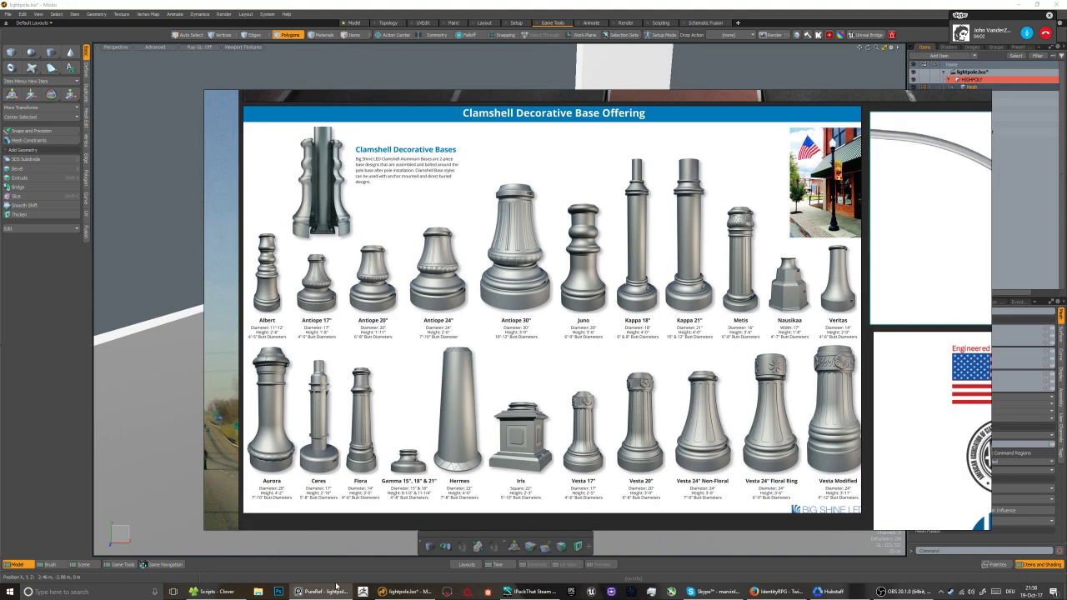
{"action": "left_click", "coordinate": [336, 588]}
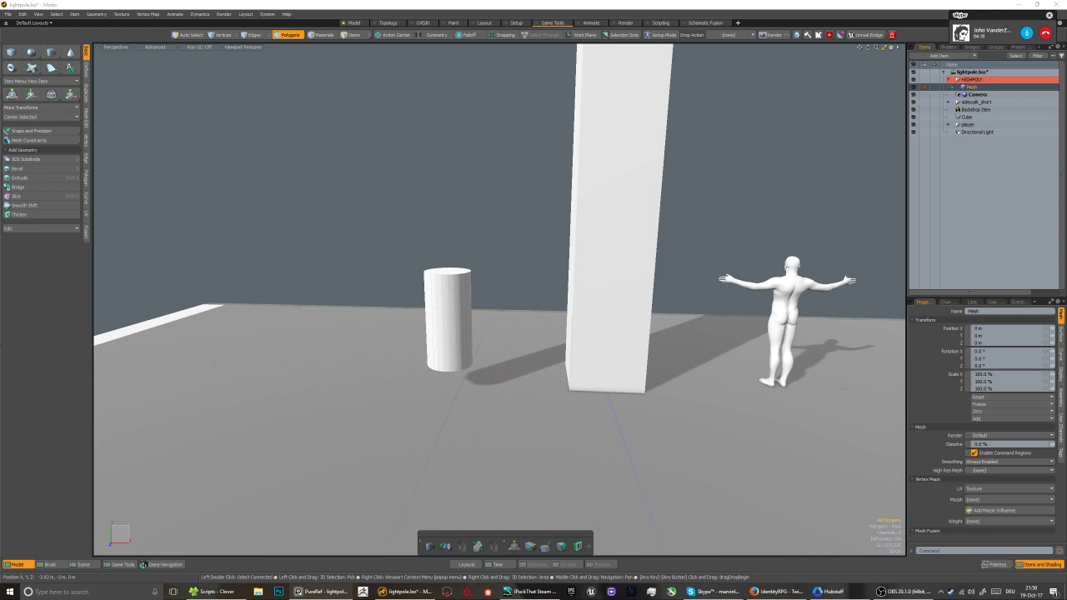
Select the cylinder's top face and turn on the Dimensions Tool to display its size
{"action": "scroll", "coordinate": [442, 288], "scroll_direction": "up", "scroll_amount": 3}
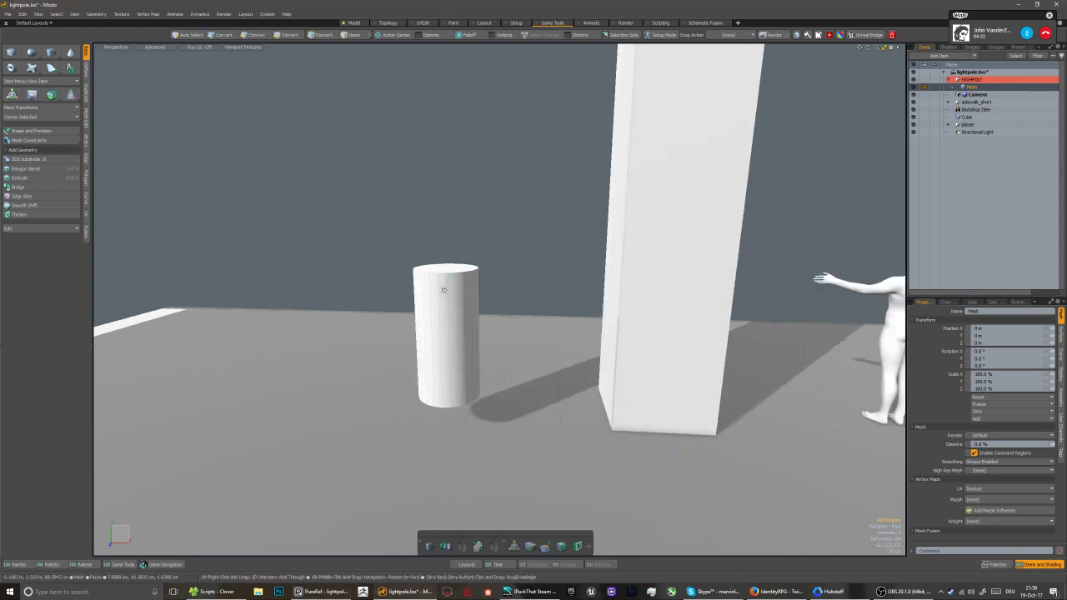
{"action": "left_click_drag", "start_coordinate": [442, 288], "coordinate": [446, 302], "text": "alt"}
{"action": "scroll", "coordinate": [447, 281], "scroll_direction": "up", "scroll_amount": 2}
{"action": "left_click", "coordinate": [446, 279]}
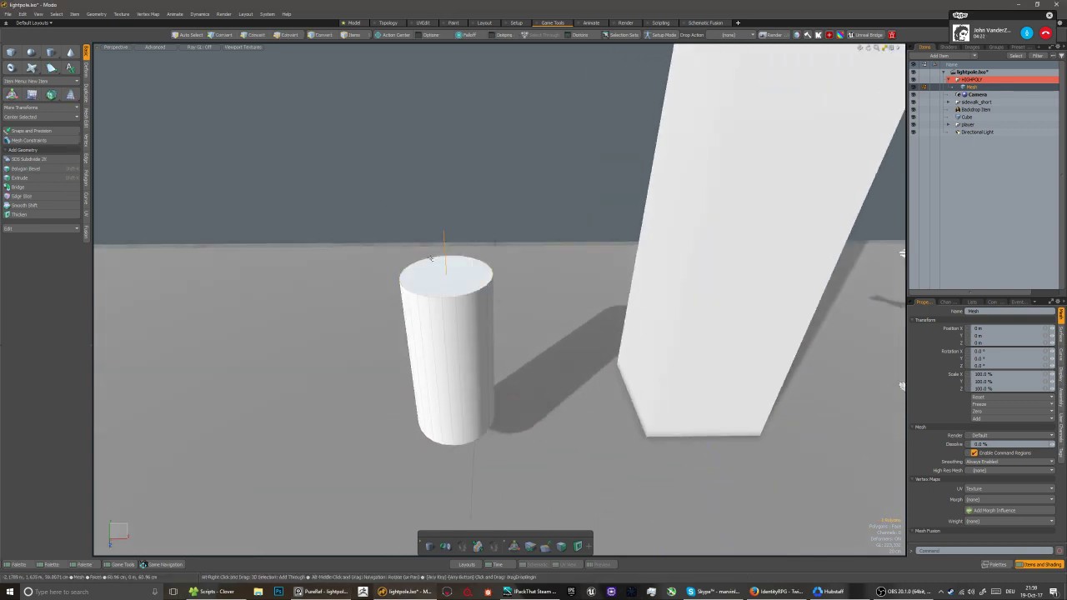
{"action": "left_click", "coordinate": [38, 14]}
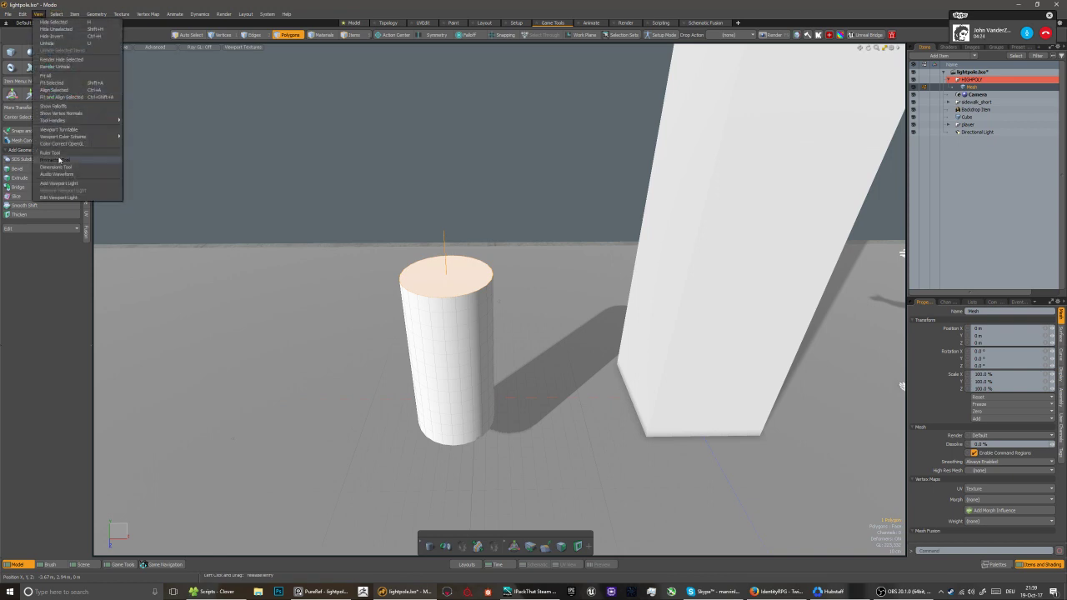
{"action": "left_click", "coordinate": [75, 166]}
{"action": "left_click_drag", "start_coordinate": [443, 390], "coordinate": [443, 397], "text": "alt"}
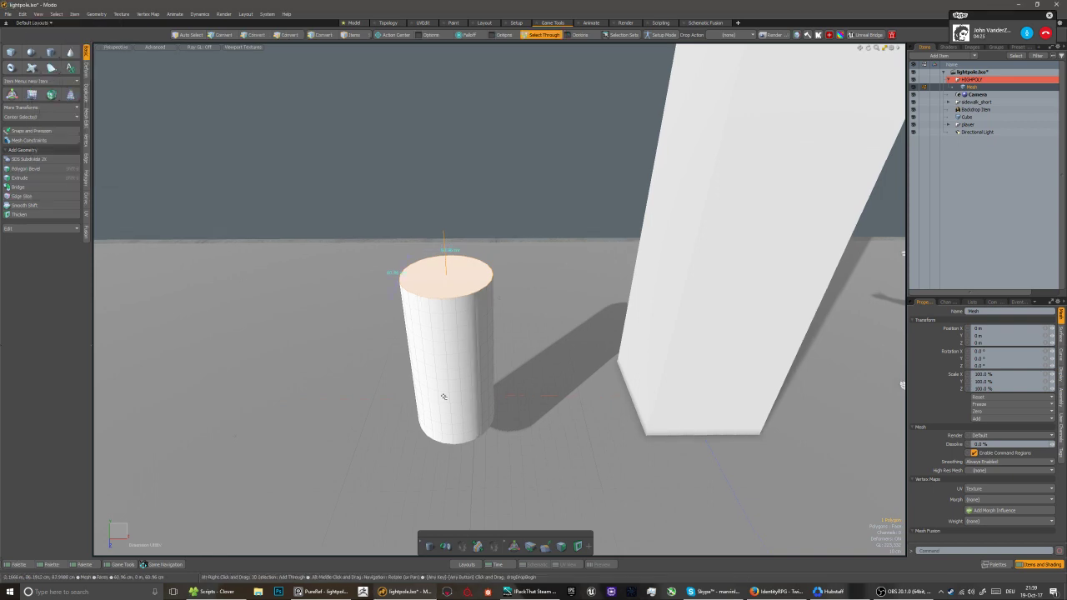
{"action": "scroll", "coordinate": [444, 397], "scroll_direction": "up", "scroll_amount": 2}
{"action": "left_click", "coordinate": [424, 279]}
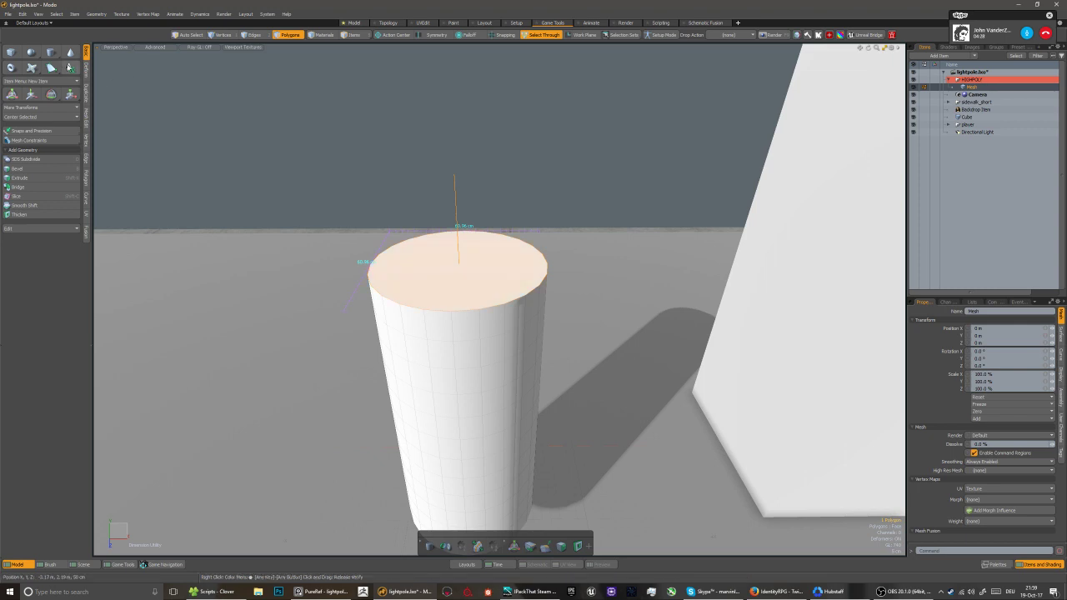
Add a new mesh item and draw a flat cylinder about 12 cm in radius beside the large cylinder
{"action": "key", "text": "ctrl+c"}
{"action": "key", "text": "n"}
{"action": "key", "text": "ctrl+v"}
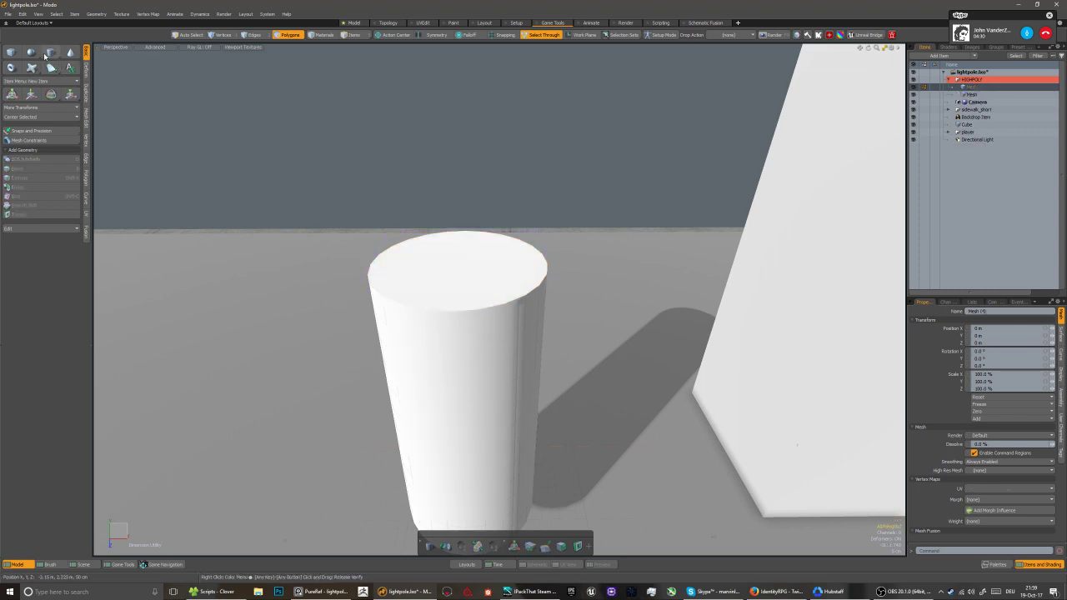
{"action": "left_click", "coordinate": [51, 52]}
{"action": "left_click_drag", "start_coordinate": [319, 247], "coordinate": [395, 328], "text": "alt"}
{"action": "scroll", "coordinate": [395, 328], "scroll_direction": "down", "scroll_amount": 3}
{"action": "left_click_drag", "start_coordinate": [322, 383], "coordinate": [343, 402]}
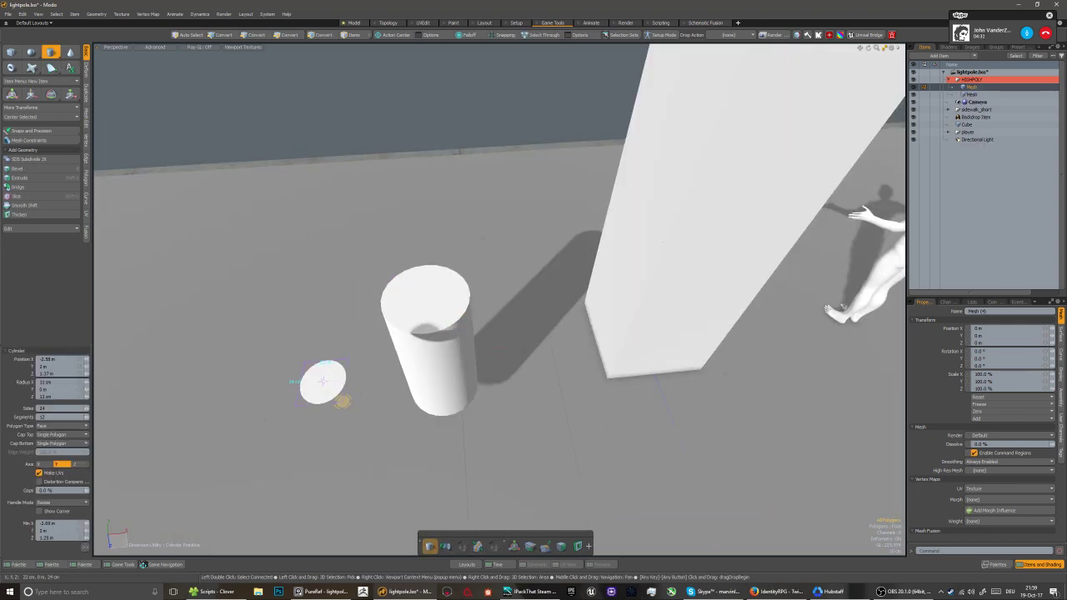
Set the flat cylinder's X and Z radii to 12.7 cm
{"action": "left_click", "coordinate": [56, 382]}
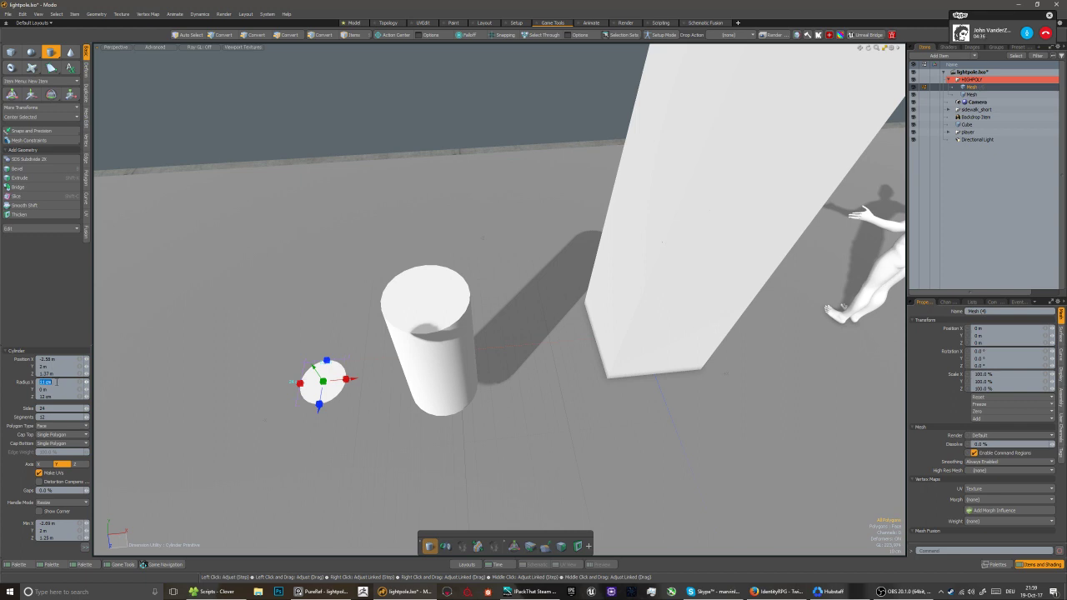
{"action": "type", "text": "10"}
{"action": "key", "text": "Return"}
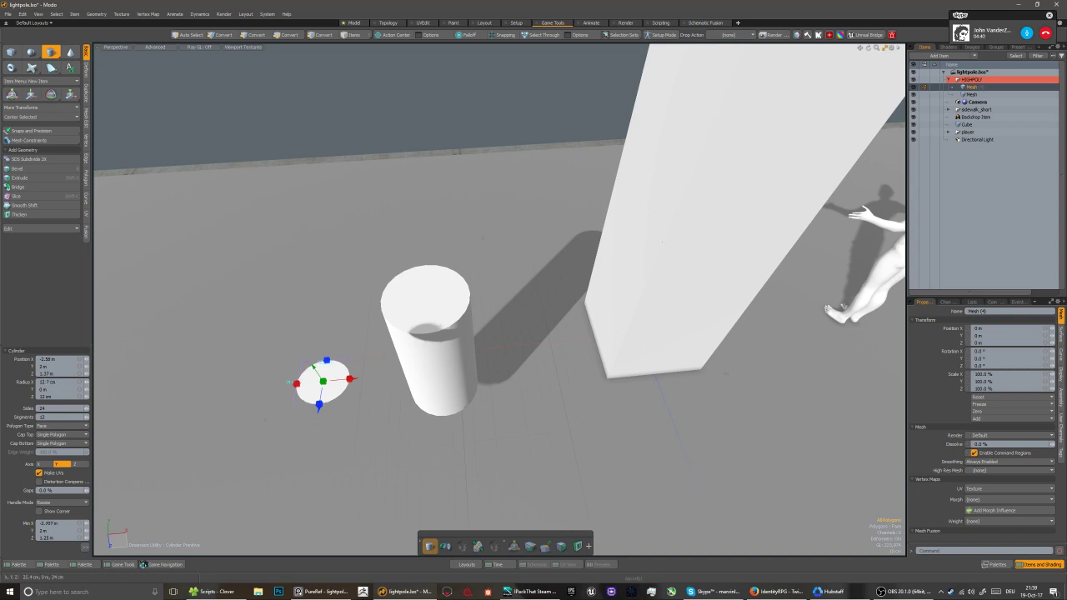
{"action": "left_click", "coordinate": [52, 397]}
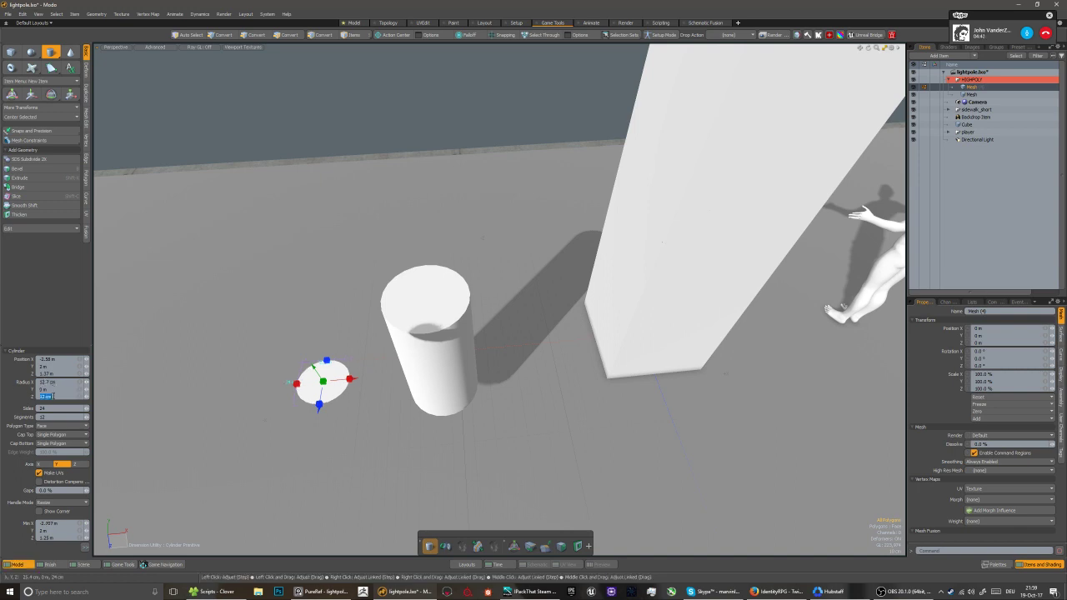
{"action": "type", "text": "12.7"}
{"action": "key", "text": "Return"}
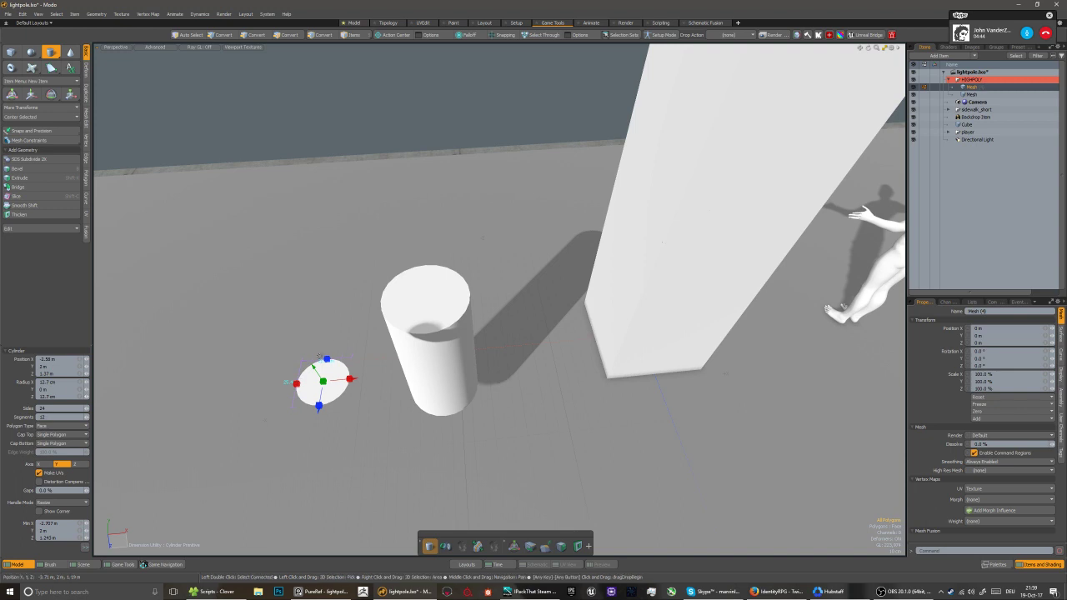
Move the small disc with snapping enabled so that it is centred above the large cylinder
{"action": "key", "text": "q"}
{"action": "key", "text": "w"}
{"action": "key", "text": "x"}
{"action": "left_click_drag", "start_coordinate": [372, 376], "coordinate": [447, 268]}
{"action": "left_click_drag", "start_coordinate": [420, 399], "coordinate": [494, 423], "text": "alt"}
{"action": "key", "text": "3"}
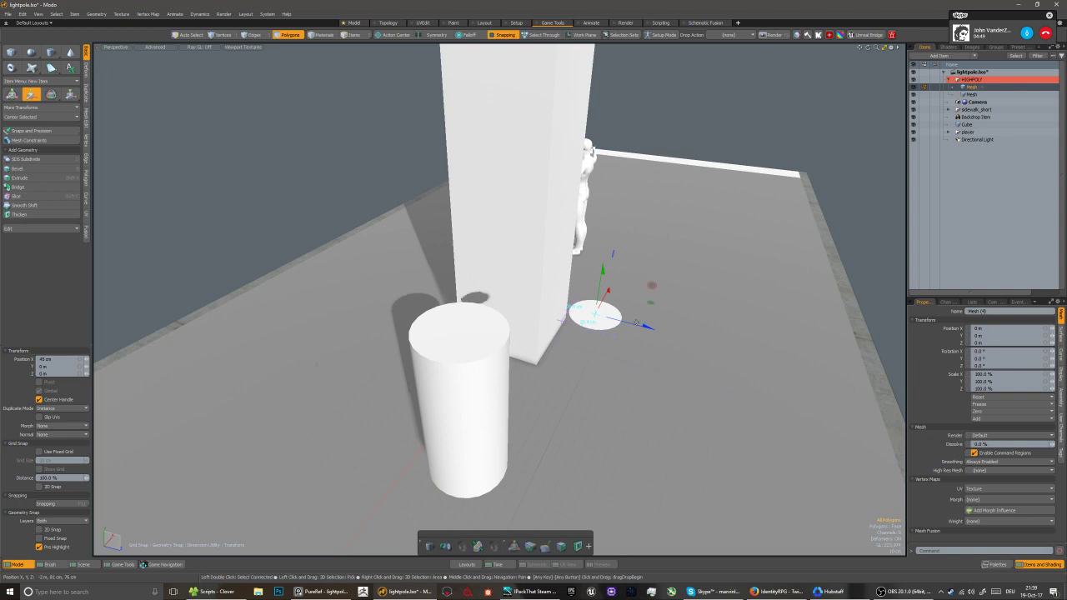
{"action": "left_click_drag", "start_coordinate": [636, 323], "coordinate": [491, 395], "text": "alt"}
{"action": "left_click_drag", "start_coordinate": [500, 332], "coordinate": [426, 305], "text": "alt"}
{"action": "key", "text": "q"}
{"action": "scroll", "coordinate": [433, 342], "scroll_direction": "down", "scroll_amount": 3}
{"action": "key", "text": "w"}
{"action": "key", "text": "5"}
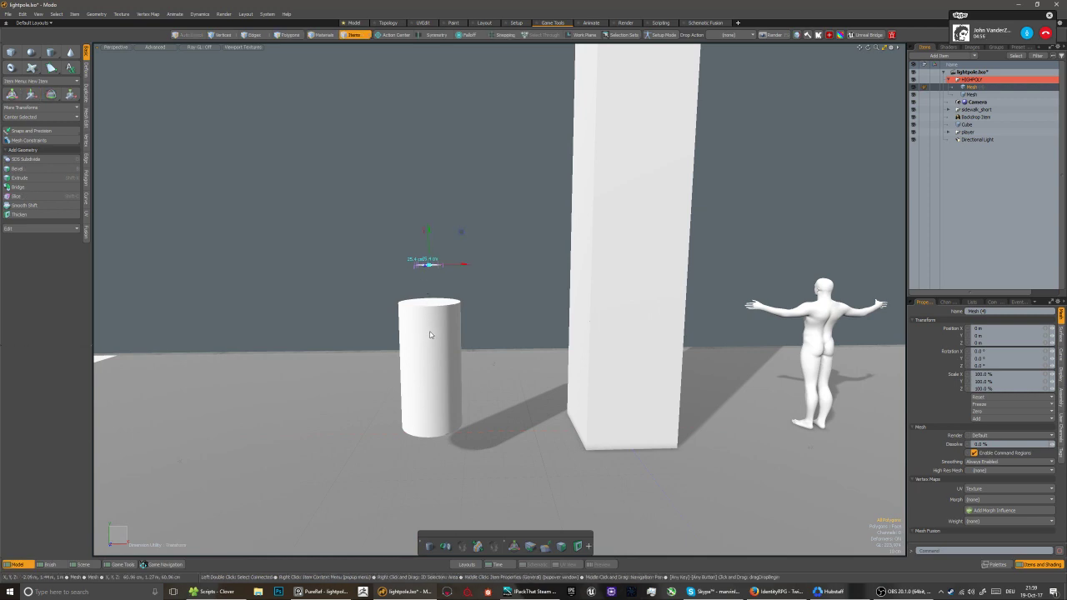
Select the large cylinder and inspect its overall dimensions, leaving none of its polygons selected
{"action": "left_click", "coordinate": [428, 329]}
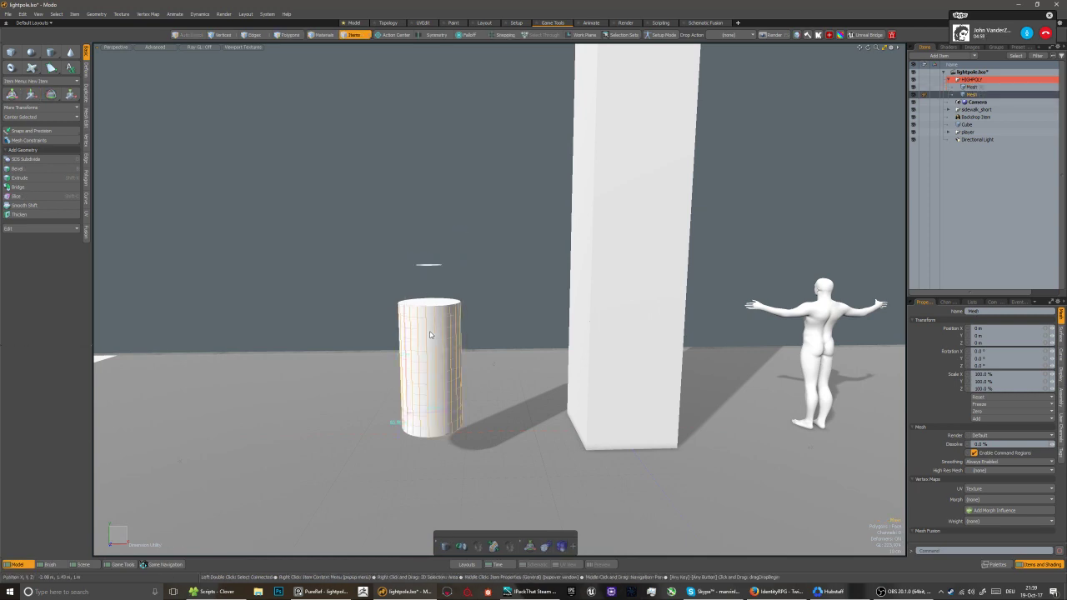
{"action": "left_click_drag", "start_coordinate": [421, 421], "coordinate": [433, 401], "text": "alt"}
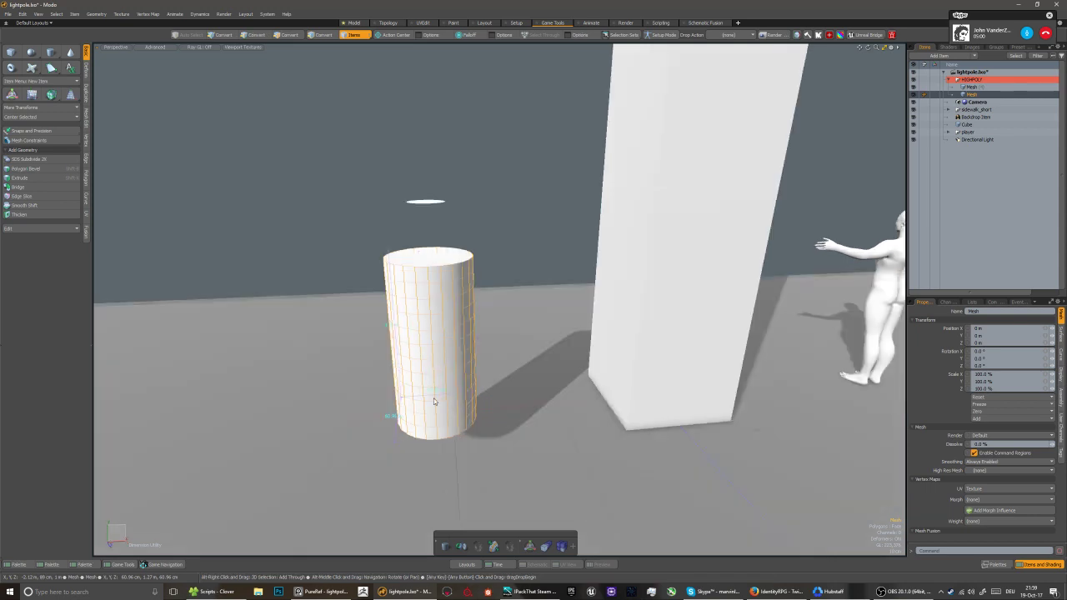
{"action": "key", "text": "3"}
{"action": "double_click", "coordinate": [413, 331]}
{"action": "left_click_drag", "start_coordinate": [412, 331], "coordinate": [411, 312], "text": "alt"}
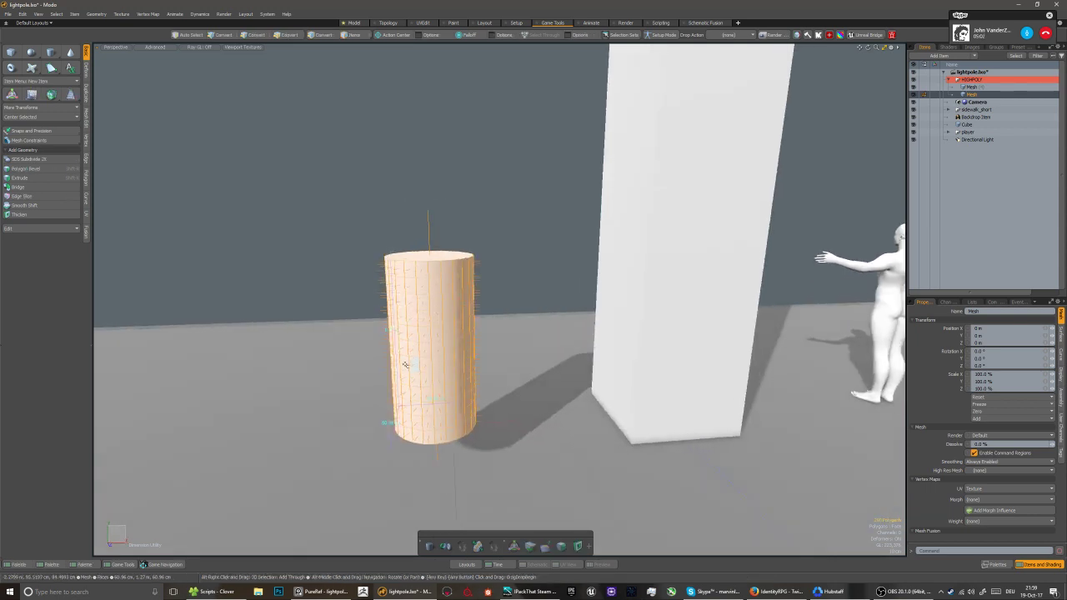
{"action": "left_click", "coordinate": [367, 376]}
{"action": "left_click_drag", "start_coordinate": [366, 376], "coordinate": [472, 390], "text": "alt"}
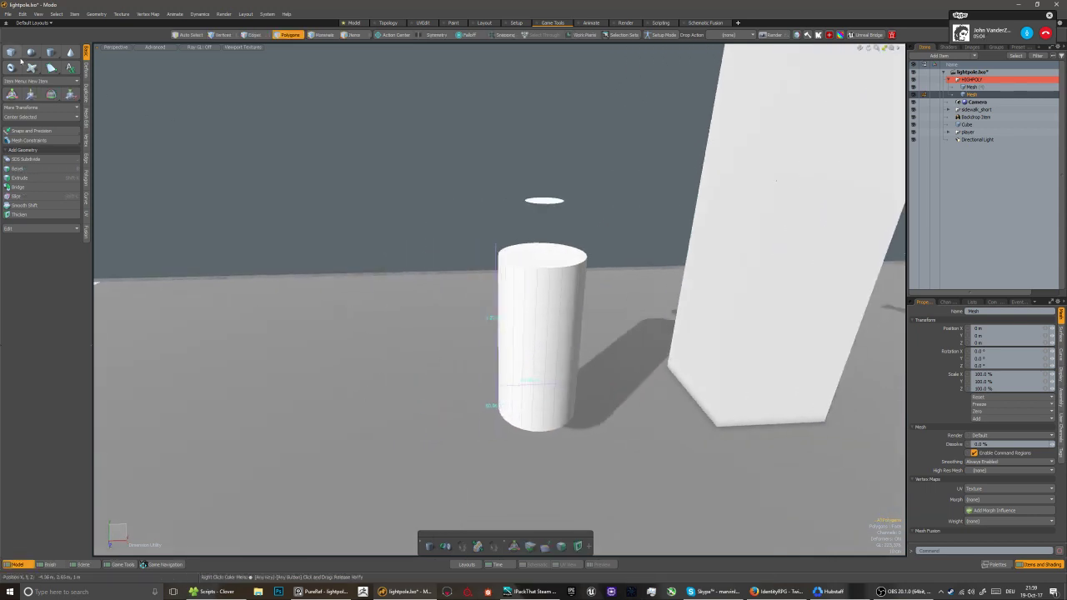
Draw a box in a new mesh item in front of the cylinder and set its X size to 15.24 cm
{"action": "left_click", "coordinate": [11, 52]}
{"action": "mouse_move", "coordinate": [369, 391]}
{"action": "left_mouse_down"}
{"action": "mouse_move", "coordinate": [426, 436]}
{"action": "mouse_move", "coordinate": [391, 451]}
{"action": "left_mouse_up"}
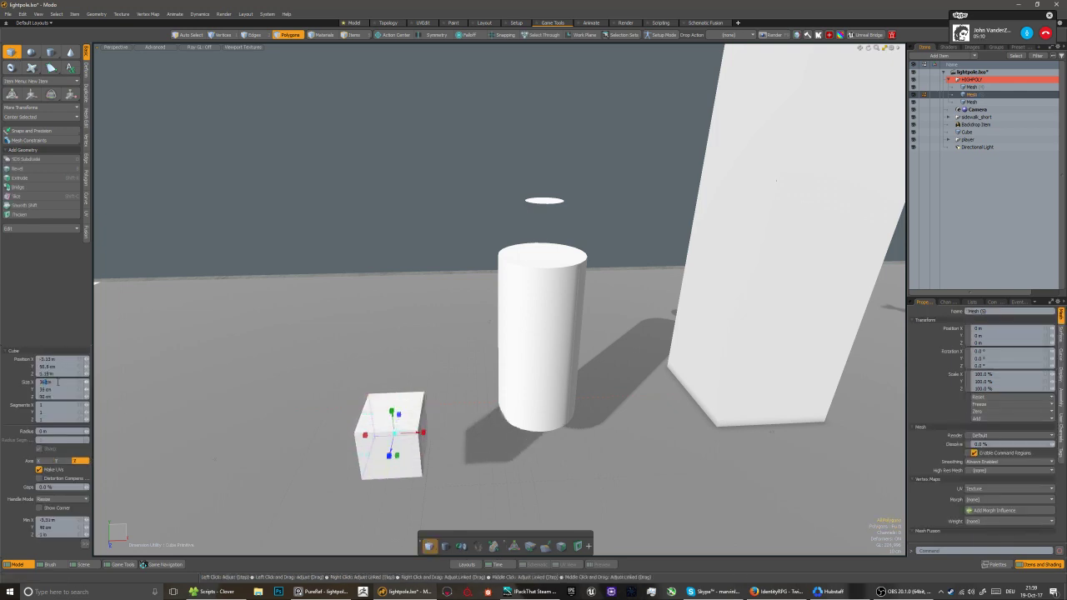
{"action": "key", "text": "Return"}
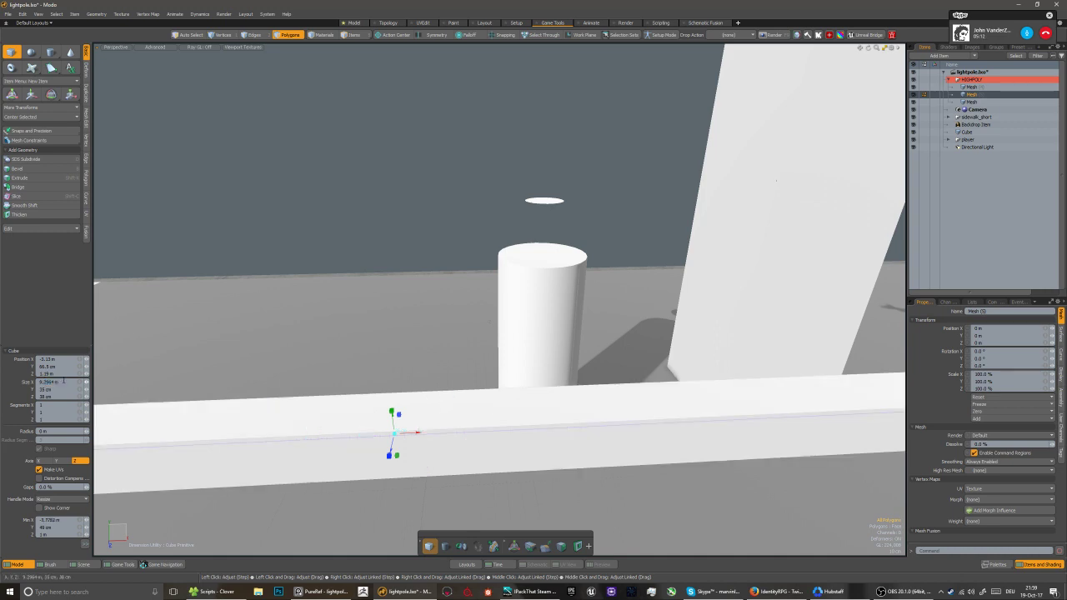
{"action": "left_click", "coordinate": [64, 381]}
{"action": "type", "text": "4"}
{"action": "type", "text": "\""}
{"action": "key", "text": "Return"}
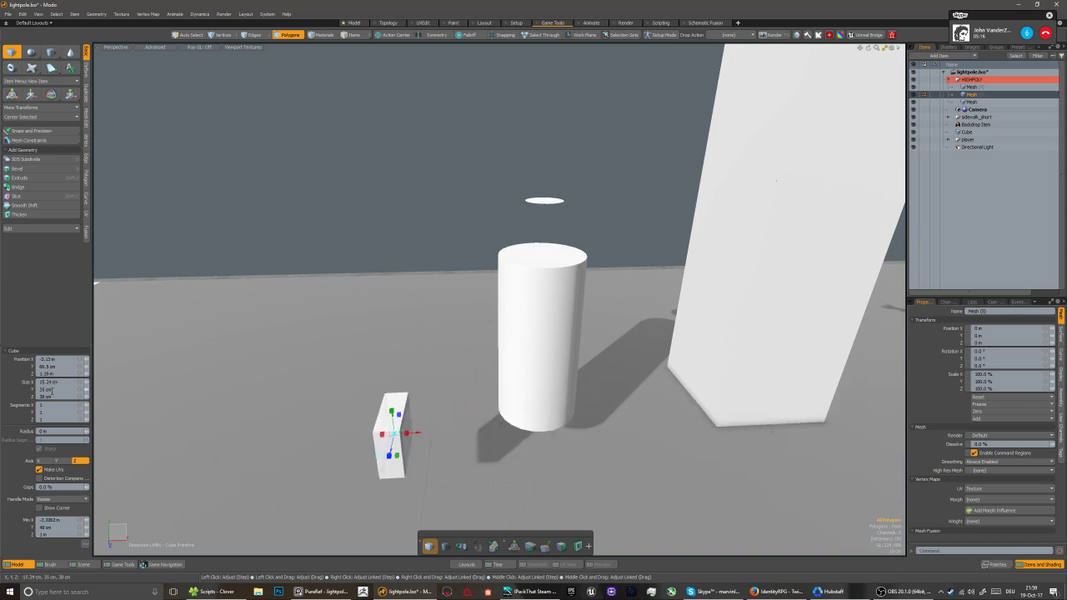
Copy the box's X size of 15.24 cm to its Y and Z sizes to make an even cube
{"action": "left_click", "coordinate": [50, 382]}
{"action": "key", "text": "ctrl+c"}
{"action": "left_click", "coordinate": [50, 389]}
{"action": "key", "text": "ctrl+v"}
{"action": "left_click", "coordinate": [49, 395]}
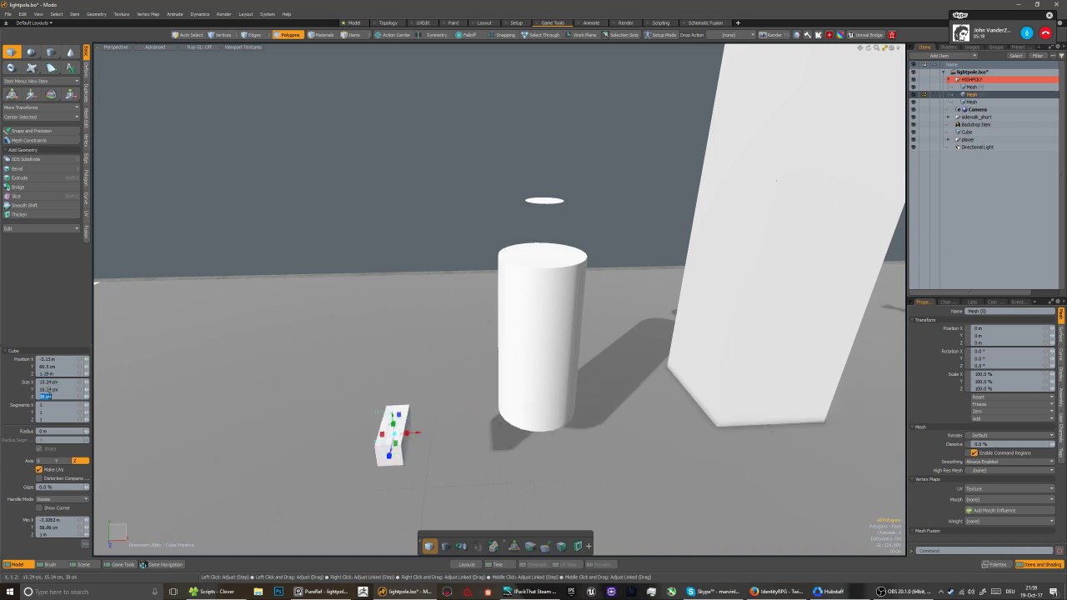
{"action": "key", "text": "ctrl+v"}
{"action": "key", "text": "space"}
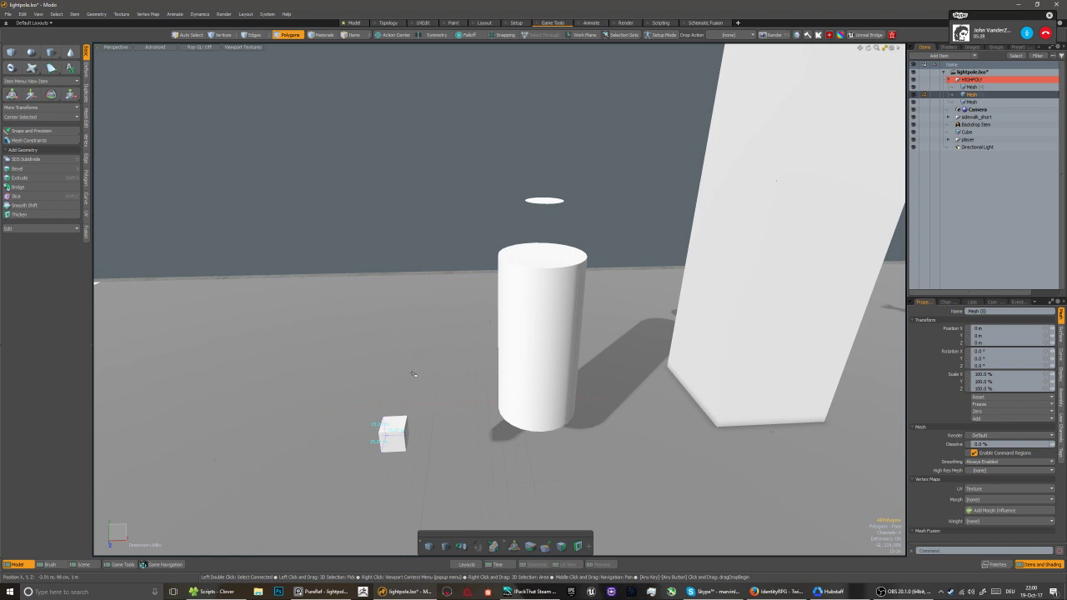
Move the small cube back along Z so that it lines up beside the large cylinder
{"action": "left_click_drag", "start_coordinate": [414, 376], "coordinate": [495, 402], "text": "alt"}
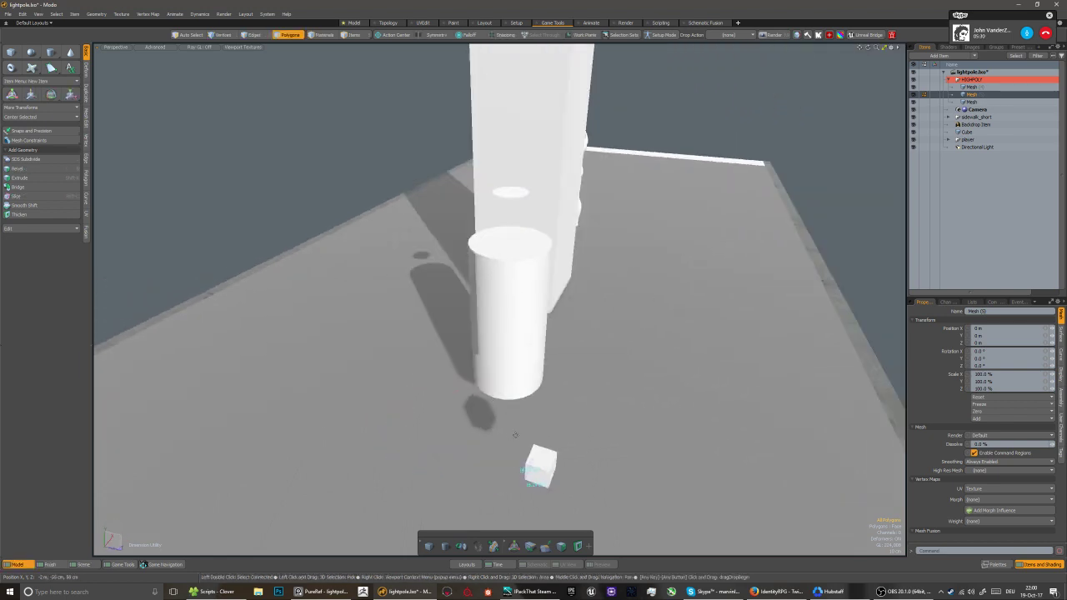
{"action": "key", "text": "w"}
{"action": "left_click_drag", "start_coordinate": [580, 479], "coordinate": [500, 451]}
{"action": "left_click_drag", "start_coordinate": [500, 451], "coordinate": [462, 411], "text": "alt"}
Select the large cylinder and examine its lower rim and edges against the small cube
{"action": "key", "text": "5"}
{"action": "left_click", "coordinate": [508, 373]}
{"action": "left_click_drag", "start_coordinate": [531, 374], "coordinate": [513, 375], "text": "alt"}
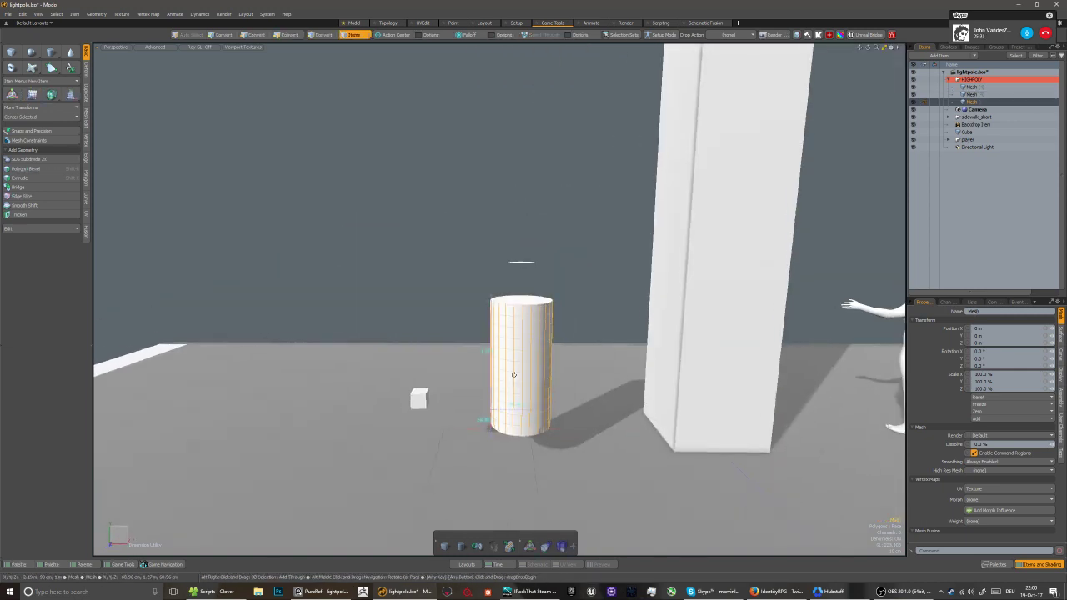
{"action": "key", "text": "2"}
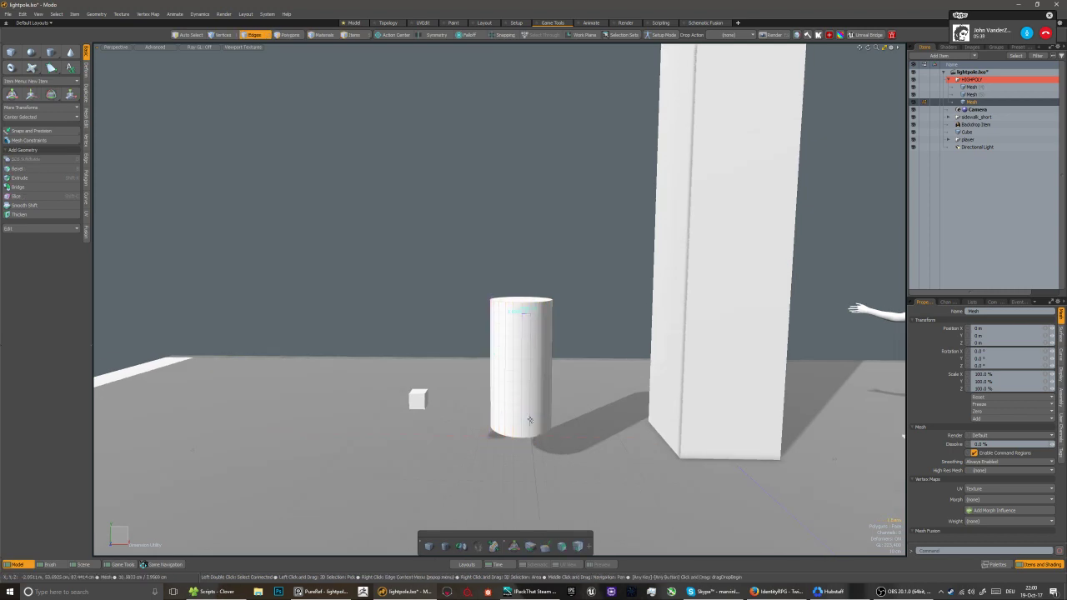
{"action": "middle_click_drag", "start_coordinate": [528, 427], "coordinate": [514, 402]}
{"action": "scroll", "coordinate": [515, 402], "scroll_direction": "up", "scroll_amount": 5}
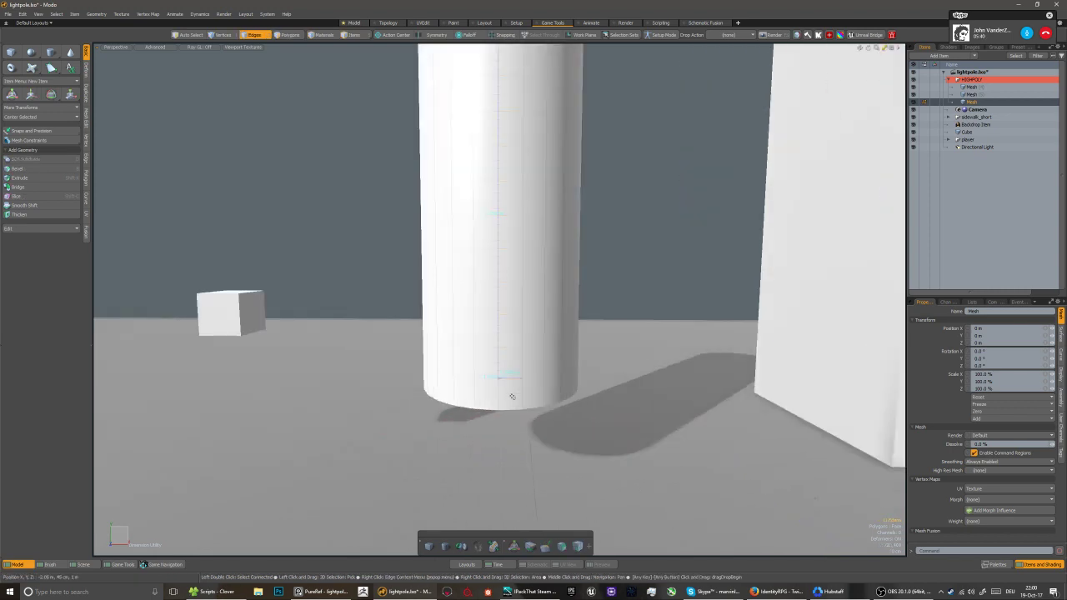
{"action": "scroll", "coordinate": [511, 379], "scroll_direction": "down", "scroll_amount": 5}
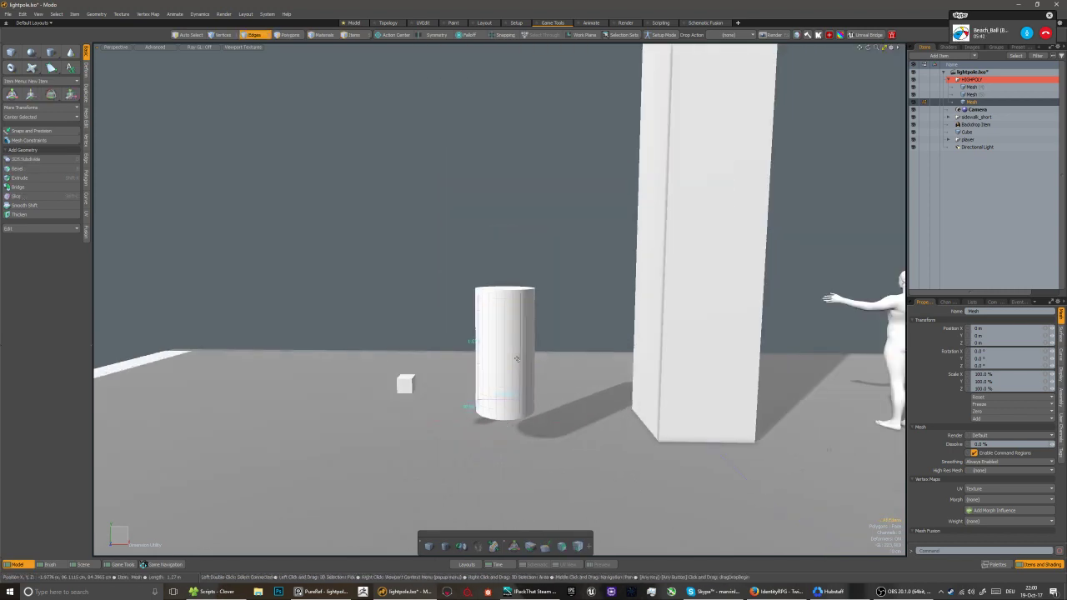
Select the large cylinder's top face and move it down to shorten the cylinder
{"action": "key", "text": "3"}
{"action": "left_click", "coordinate": [504, 291]}
{"action": "left_click_drag", "start_coordinate": [452, 371], "coordinate": [466, 352], "text": "alt"}
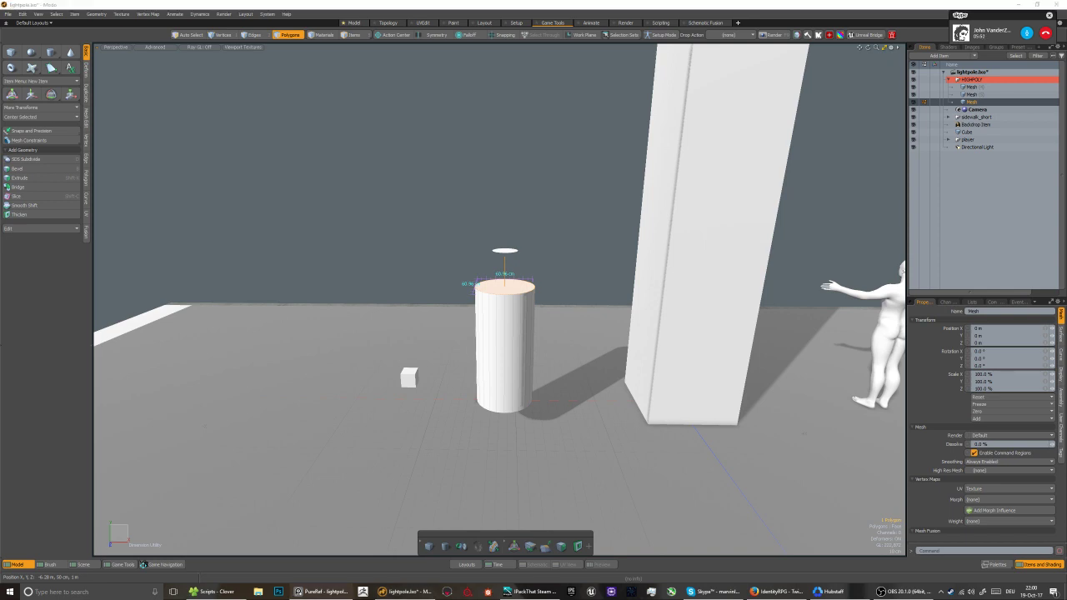
{"action": "left_click", "coordinate": [772, 5]}
{"action": "left_click_drag", "start_coordinate": [517, 269], "coordinate": [413, 353], "text": "alt"}
{"action": "key", "text": "w"}
{"action": "key", "text": "q"}
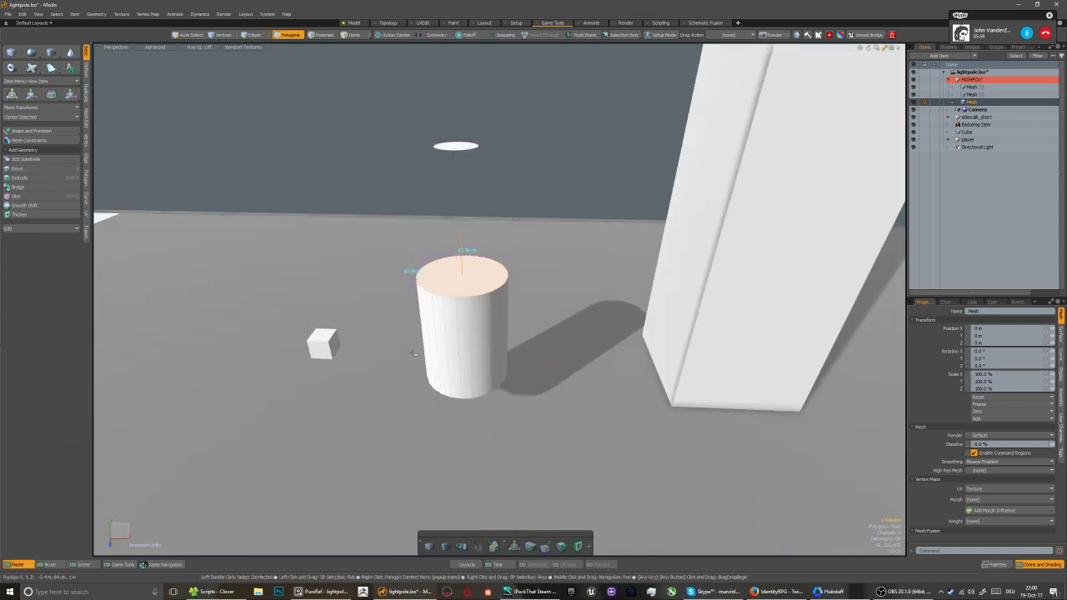
Move the large cylinder across the ground to the foot of the tall square pole, with snapping switched on
{"action": "scroll", "coordinate": [421, 354], "scroll_direction": "down", "scroll_amount": 3}
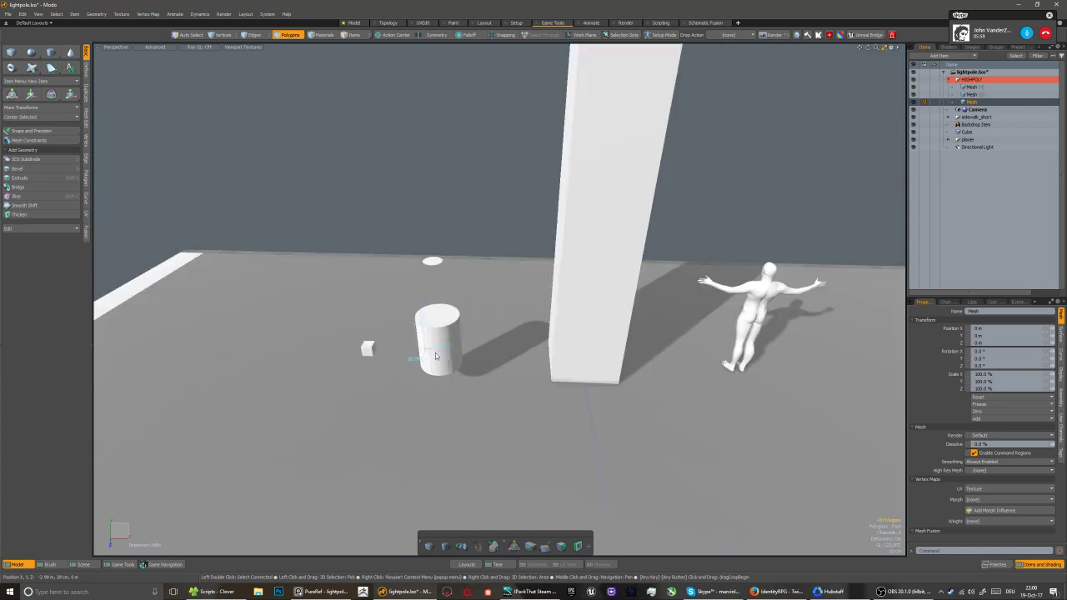
{"action": "key", "text": "w"}
{"action": "left_click_drag", "start_coordinate": [435, 356], "coordinate": [557, 338]}
{"action": "left_click_drag", "start_coordinate": [556, 338], "coordinate": [667, 359], "text": "alt"}
{"action": "scroll", "coordinate": [516, 310], "scroll_direction": "up", "scroll_amount": 2}
{"action": "key", "text": "x"}
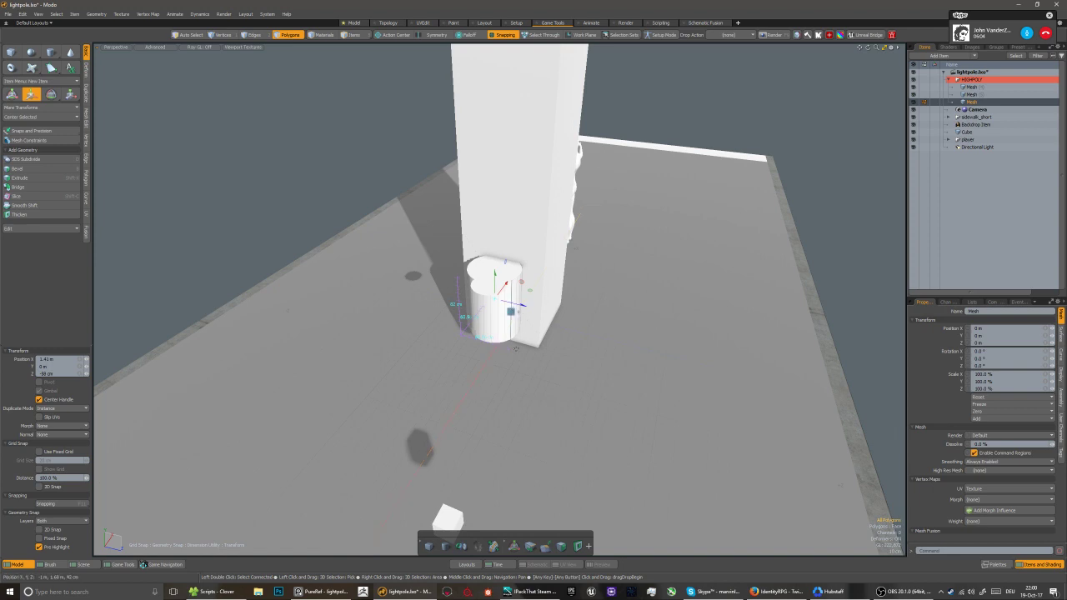
Position the large cylinder inside the foot of the tall square pole
{"action": "left_click_drag", "start_coordinate": [500, 342], "coordinate": [537, 375], "text": "alt"}
{"action": "scroll", "coordinate": [500, 350], "scroll_direction": "down", "scroll_amount": 3}
{"action": "key", "text": "q"}
{"action": "key", "text": "w"}
{"action": "key", "text": "q"}
{"action": "scroll", "coordinate": [524, 381], "scroll_direction": "up", "scroll_amount": 2}
{"action": "key", "text": "w"}
{"action": "scroll", "coordinate": [500, 317], "scroll_direction": "down", "scroll_amount": 4}
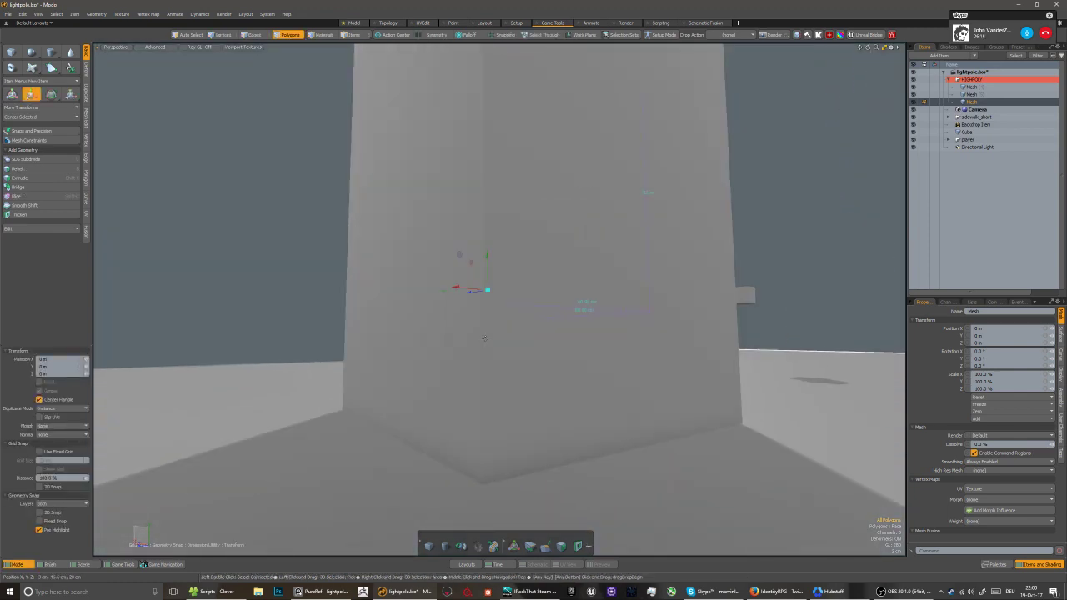
Fine-tune the cylinder's position at the foot of the tall square pole
{"action": "left_click_drag", "start_coordinate": [500, 317], "coordinate": [648, 364], "text": "alt"}
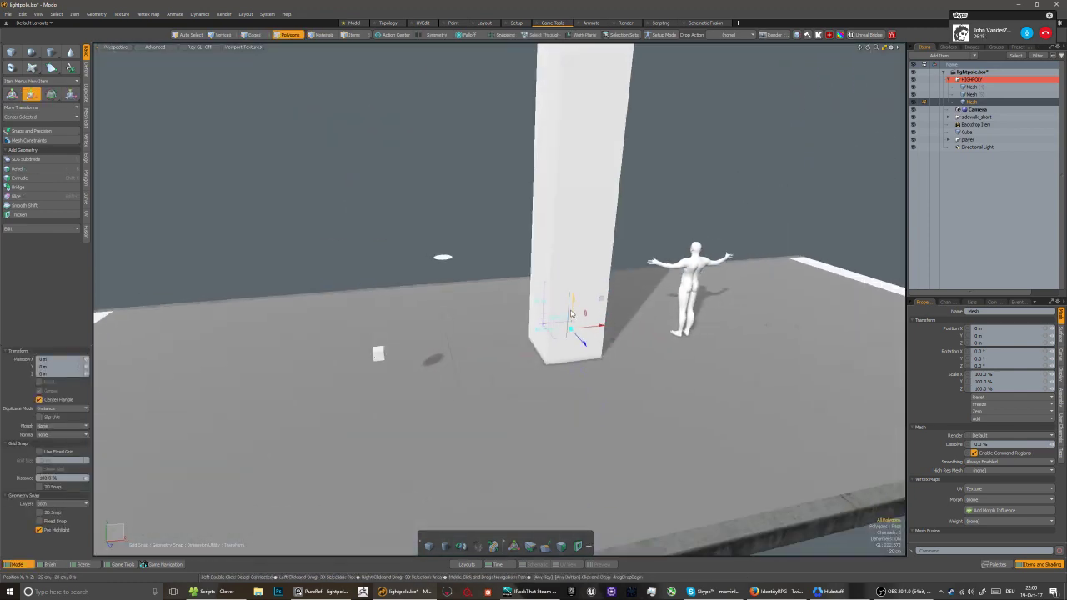
{"action": "left_click_drag", "start_coordinate": [571, 314], "coordinate": [543, 378]}
{"action": "key", "text": "x"}
{"action": "key", "text": "space"}
{"action": "key", "text": "w"}
{"action": "key", "text": "x"}
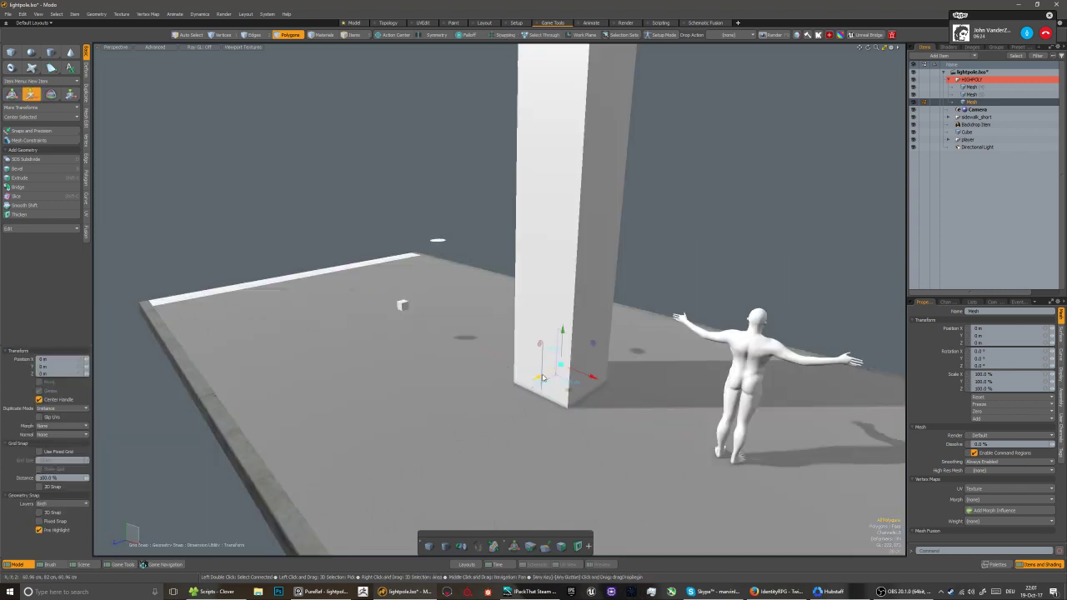
Select the tall square pole and move it sideways, clear of the large cylinder
{"action": "key", "text": "5"}
{"action": "left_click", "coordinate": [526, 357]}
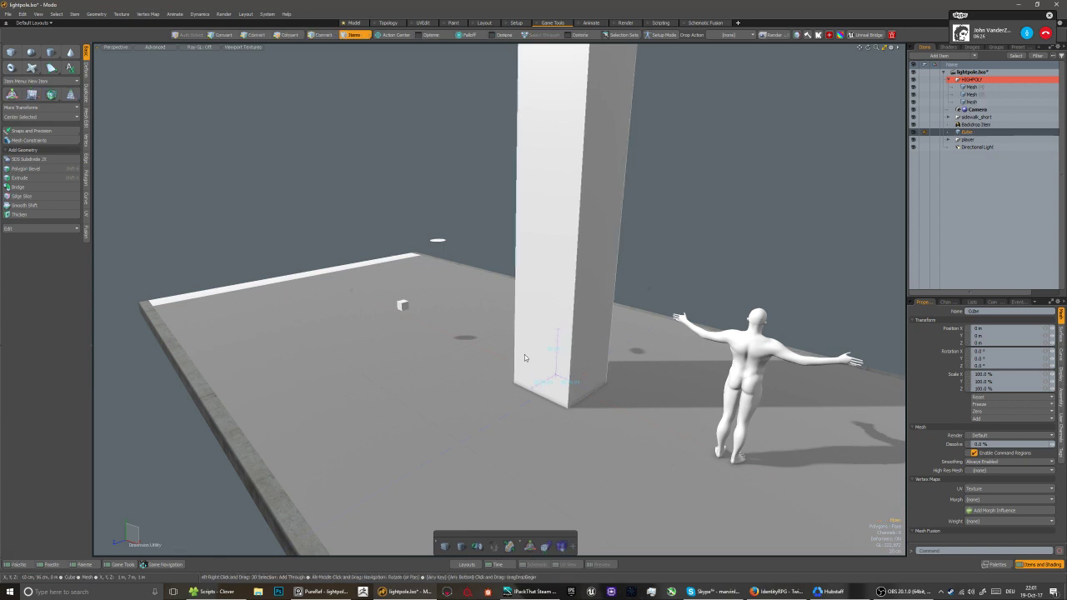
{"action": "left_click_drag", "start_coordinate": [526, 357], "coordinate": [523, 356], "text": "alt"}
{"action": "key", "text": "3"}
{"action": "key", "text": "w"}
{"action": "left_click_drag", "start_coordinate": [492, 250], "coordinate": [590, 236]}
Select the large cylinder and its top face, and examine it beside the pole and the human figure
{"action": "key", "text": "5"}
{"action": "left_click", "coordinate": [525, 371]}
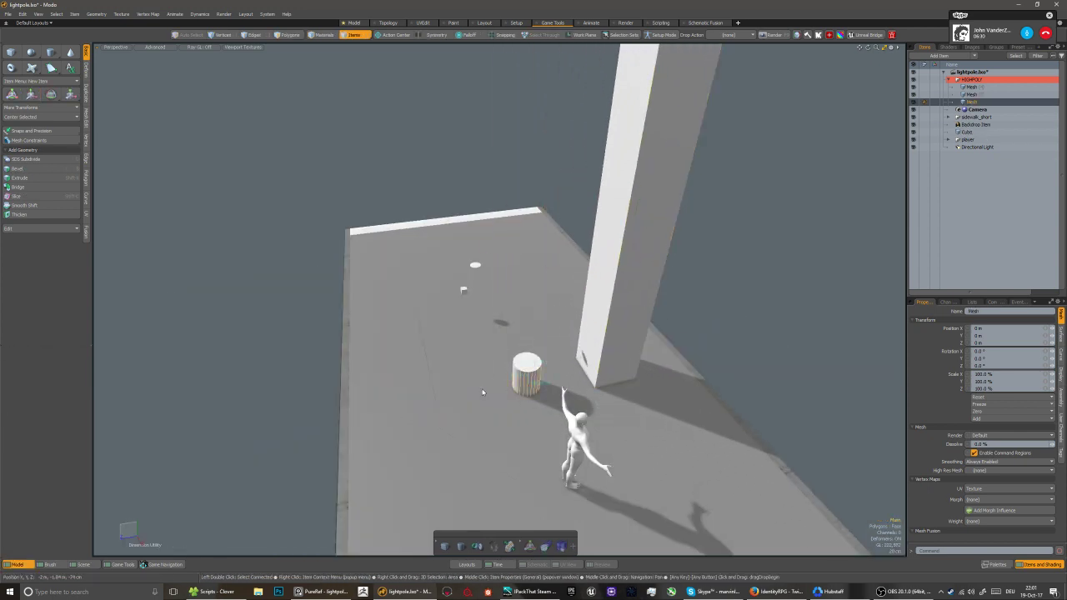
{"action": "left_click_drag", "start_coordinate": [525, 371], "coordinate": [541, 352], "text": "alt"}
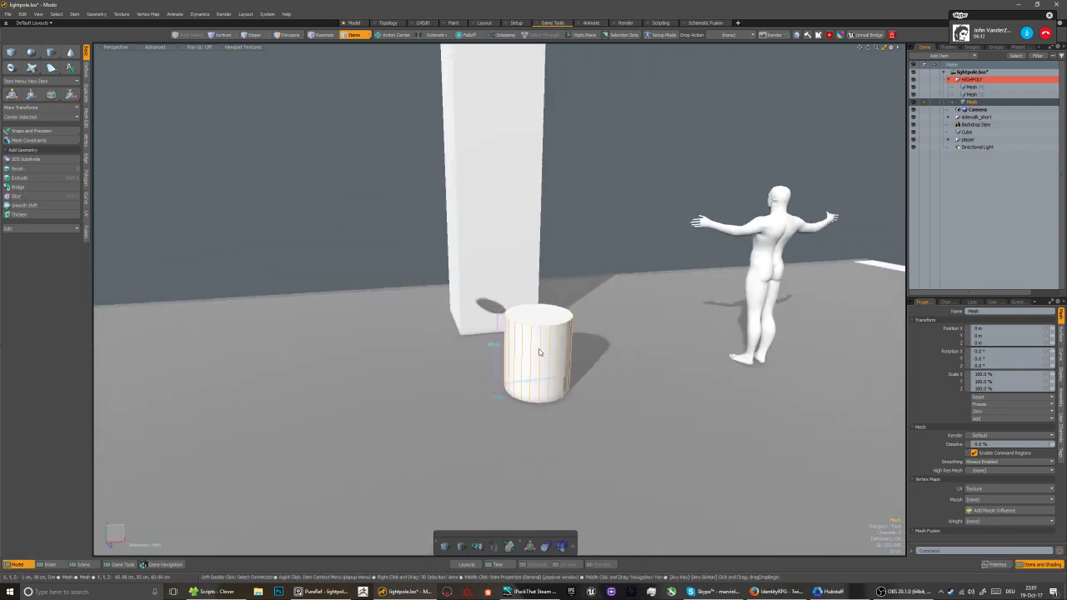
{"action": "key", "text": "3"}
{"action": "key", "text": "3"}
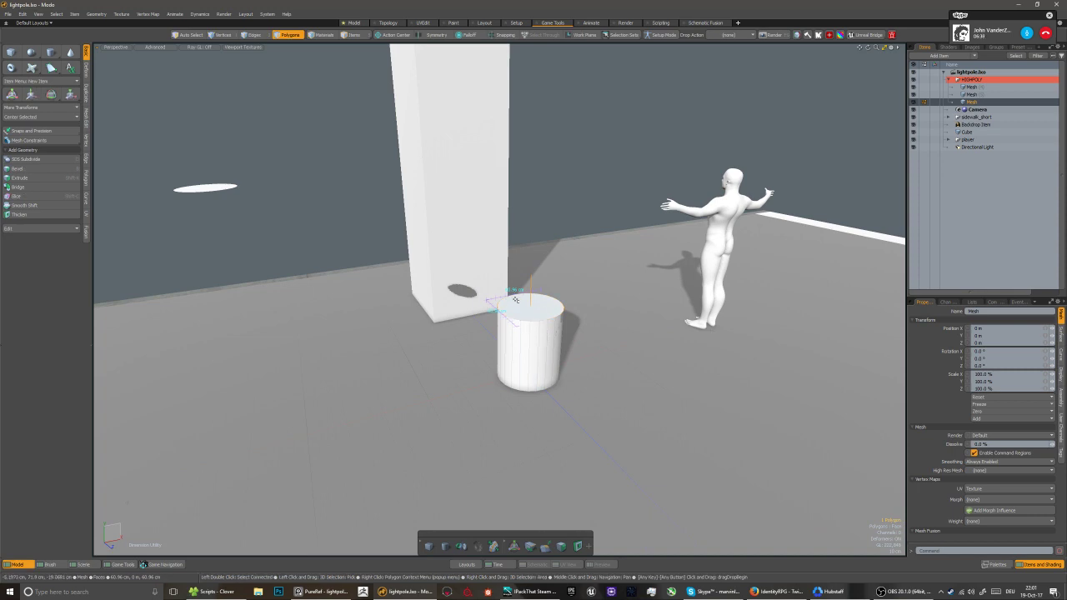
{"action": "left_click", "coordinate": [508, 293]}
{"action": "left_click_drag", "start_coordinate": [467, 315], "coordinate": [468, 309], "text": "alt"}
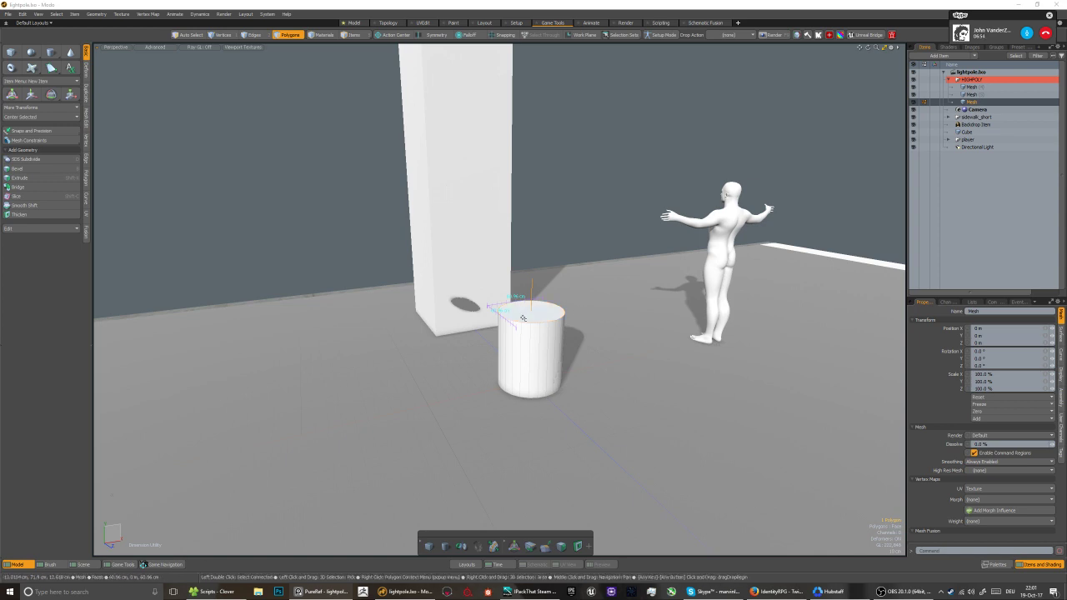
Switch to the Right view and move the backdrop image so that the drawn pole base lines up with the cylinder
{"action": "scroll", "coordinate": [503, 333], "scroll_direction": "down", "scroll_amount": 3}
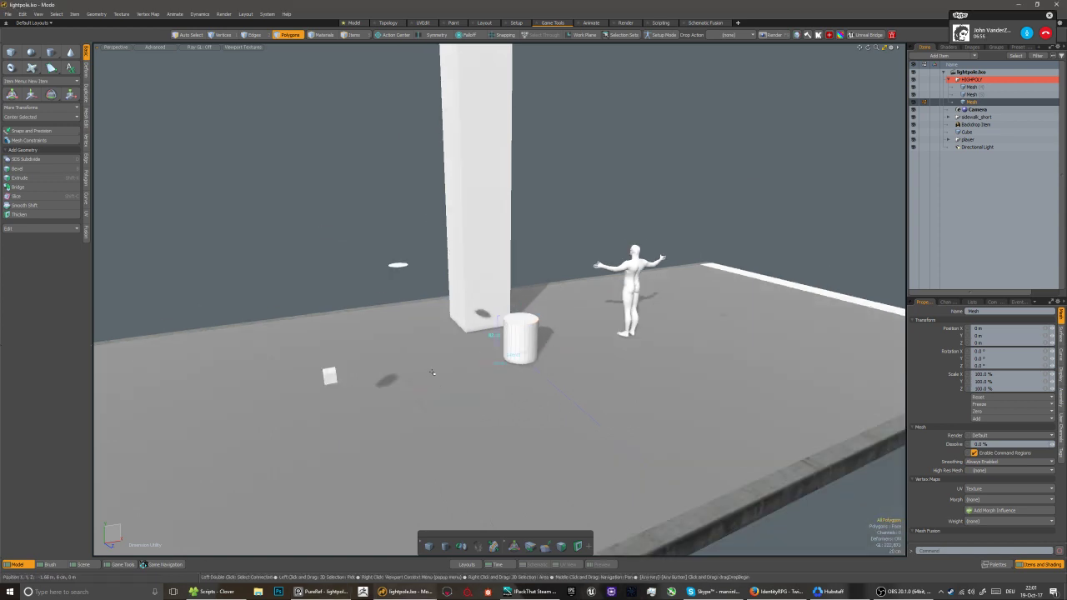
{"action": "key", "text": "ctrl+space"}
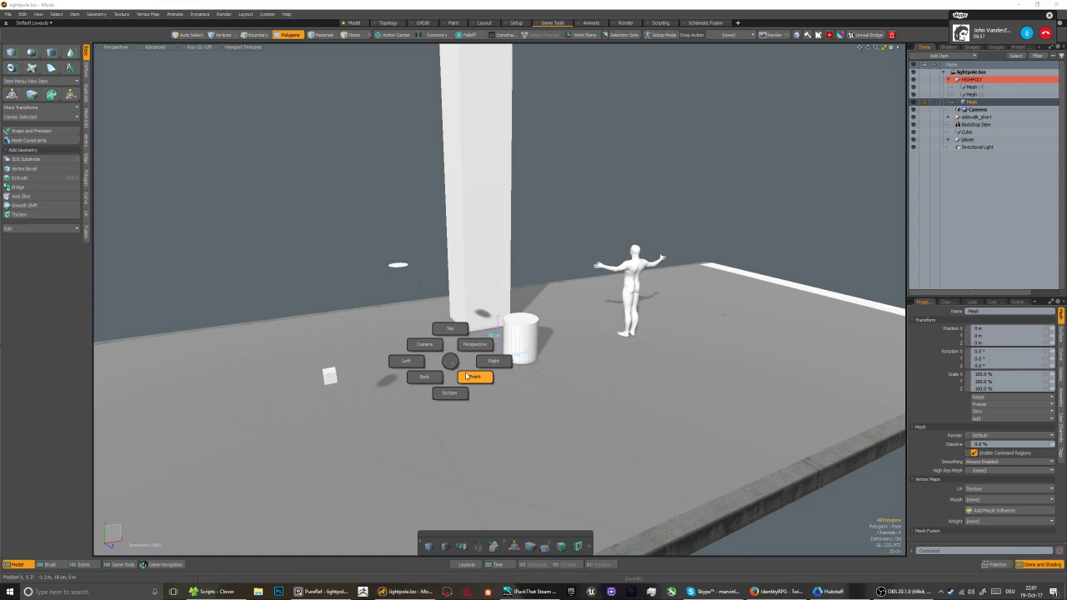
{"action": "left_click", "coordinate": [468, 377]}
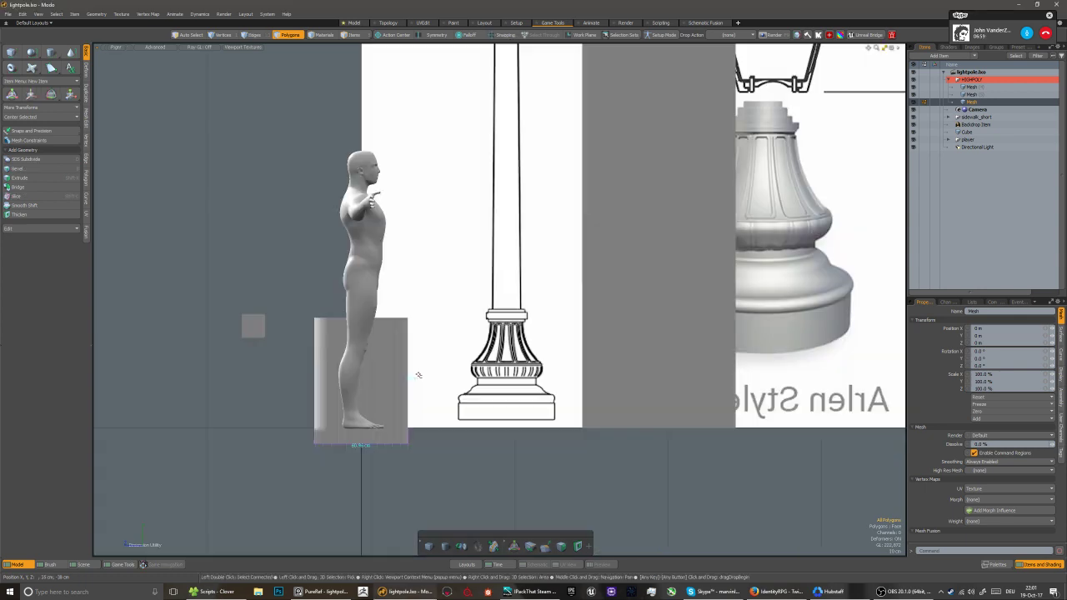
{"action": "left_click", "coordinate": [503, 385]}
{"action": "scroll", "coordinate": [503, 385], "scroll_direction": "down", "scroll_amount": 5}
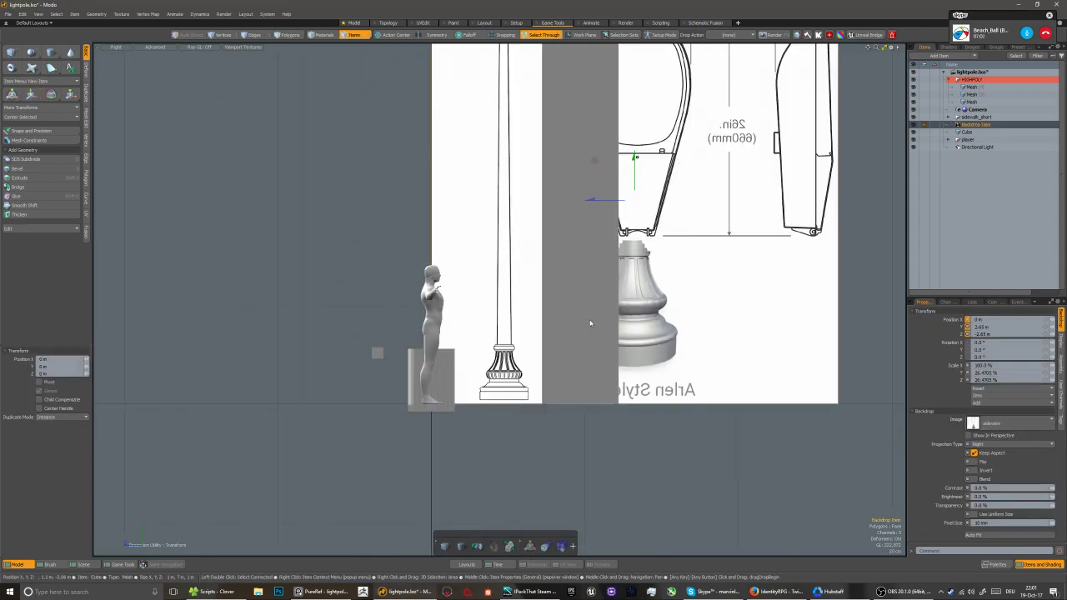
{"action": "left_click_drag", "start_coordinate": [595, 161], "coordinate": [521, 173]}
{"action": "scroll", "coordinate": [417, 392], "scroll_direction": "up", "scroll_amount": 3}
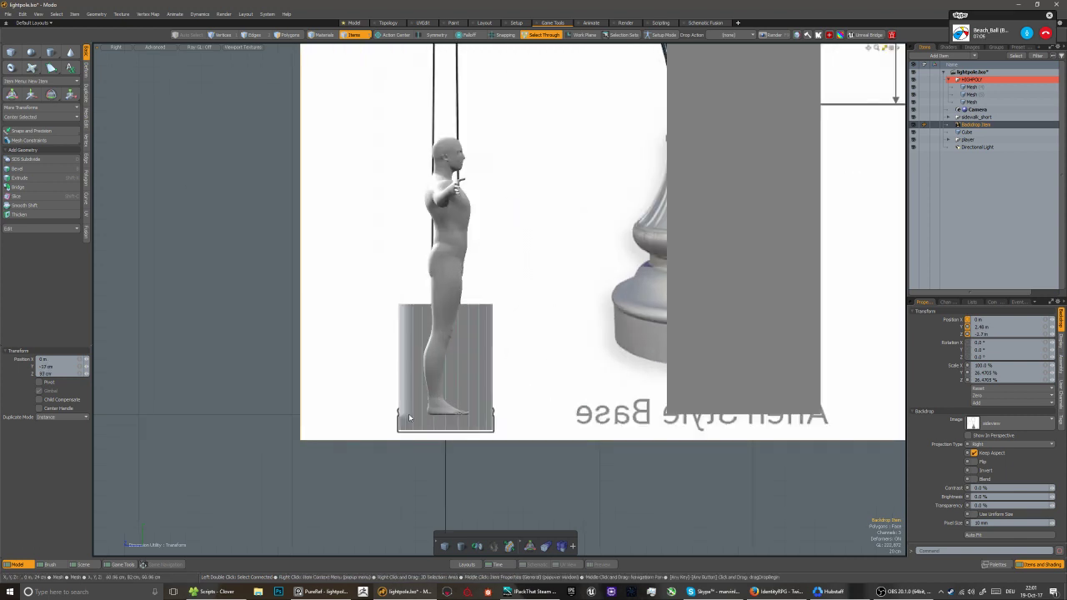
Reselect the backdrop image and nudge it slightly upward against the bottom of the cylinder
{"action": "left_click", "coordinate": [493, 402]}
{"action": "scroll", "coordinate": [502, 407], "scroll_direction": "down", "scroll_amount": 4}
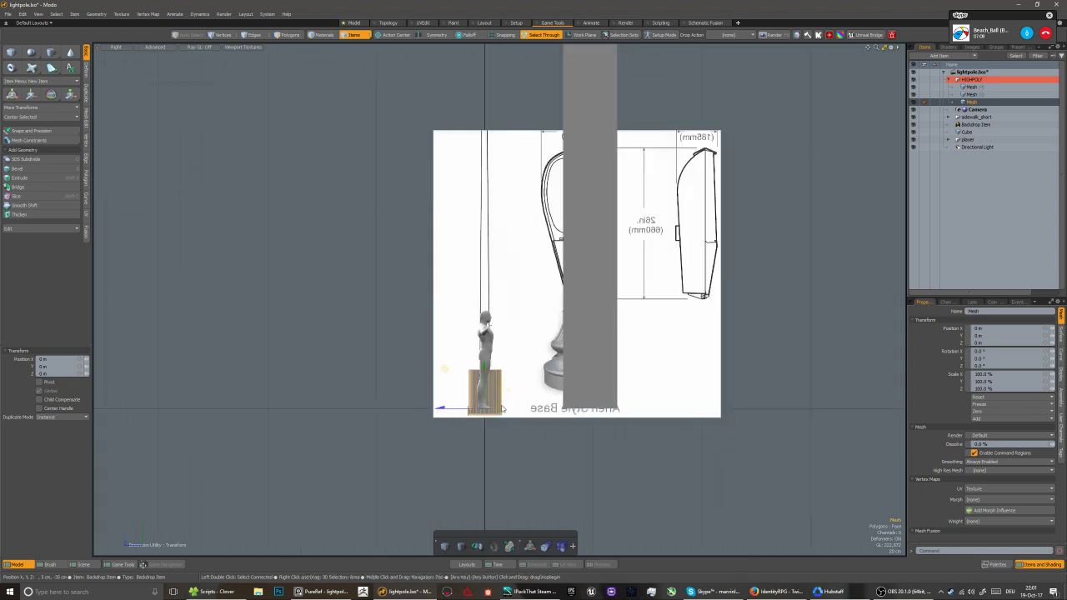
{"action": "left_click", "coordinate": [502, 408]}
{"action": "scroll", "coordinate": [502, 407], "scroll_direction": "up", "scroll_amount": 2}
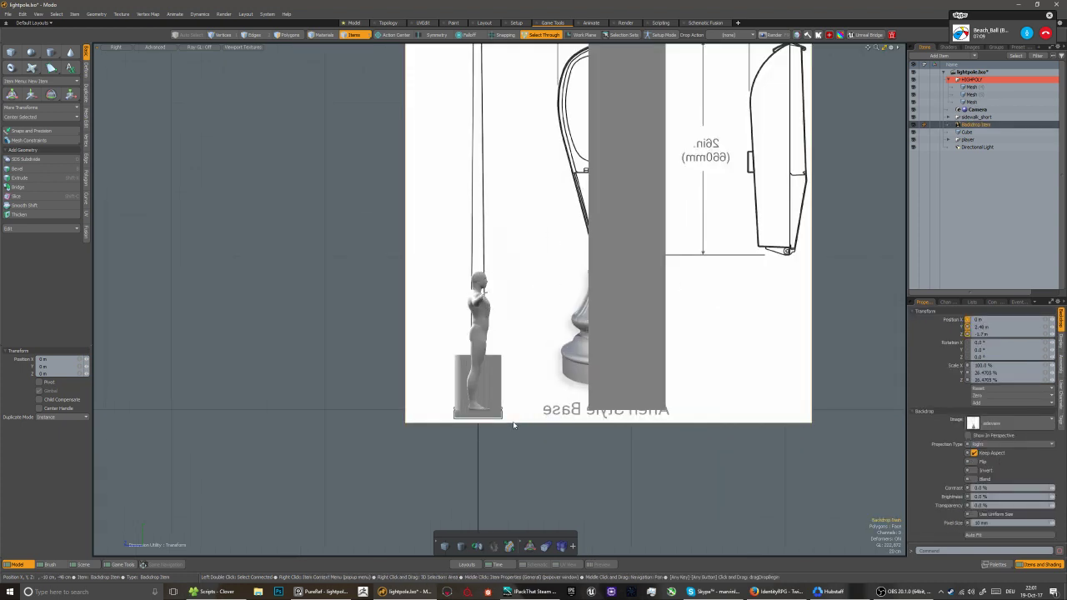
{"action": "left_click_drag", "start_coordinate": [608, 174], "coordinate": [607, 172]}
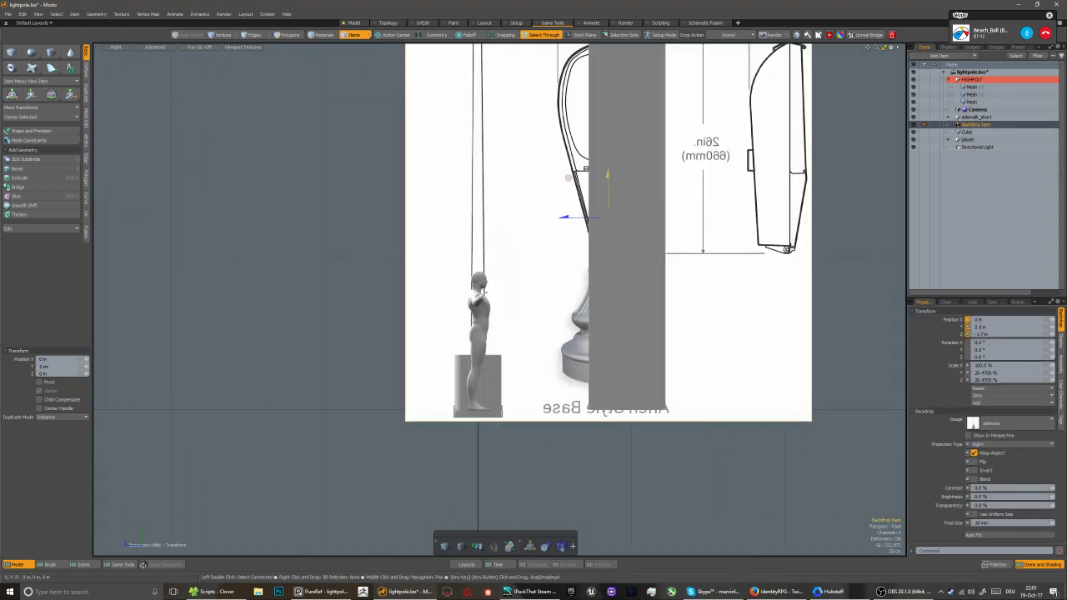
{"action": "key", "text": "q"}
Lower the cylinder's top vertices to the height of the plinth in the backdrop drawing
{"action": "left_click", "coordinate": [498, 380]}
{"action": "scroll", "coordinate": [485, 388], "scroll_direction": "up", "scroll_amount": 5}
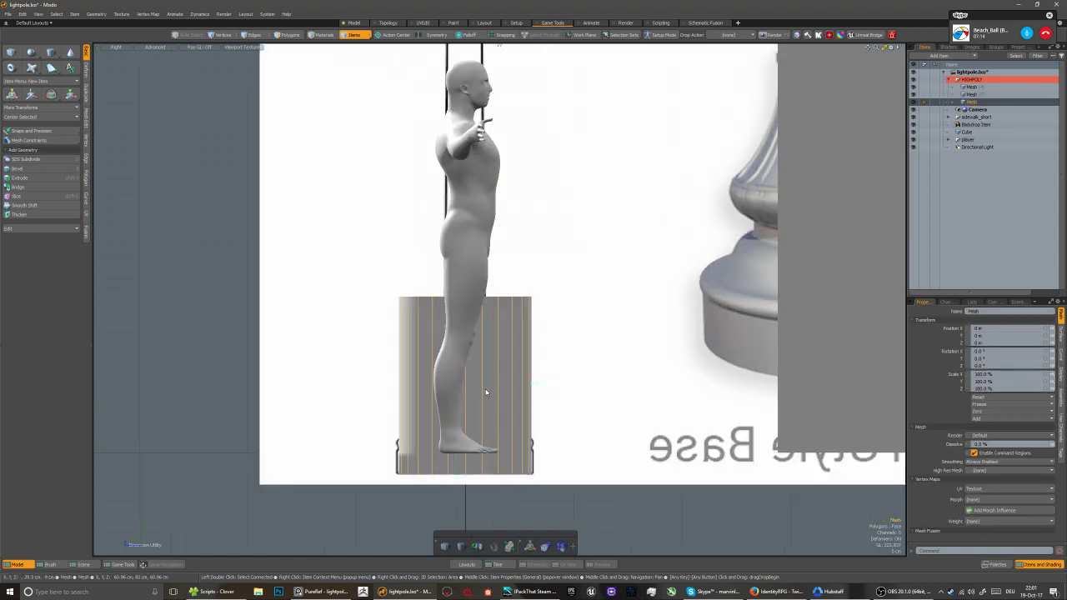
{"action": "middle_click_drag", "start_coordinate": [486, 393], "coordinate": [475, 386]}
{"action": "key", "text": "1"}
{"action": "left_click_drag", "start_coordinate": [341, 257], "coordinate": [605, 341]}
{"action": "key", "text": "w"}
{"action": "left_click_drag", "start_coordinate": [417, 247], "coordinate": [455, 416]}
{"action": "key", "text": "space"}
Bevel the plinth's top face upward with an inset of about 9.05 cm and scale the face to the drawn neck's width
{"action": "key", "text": "3"}
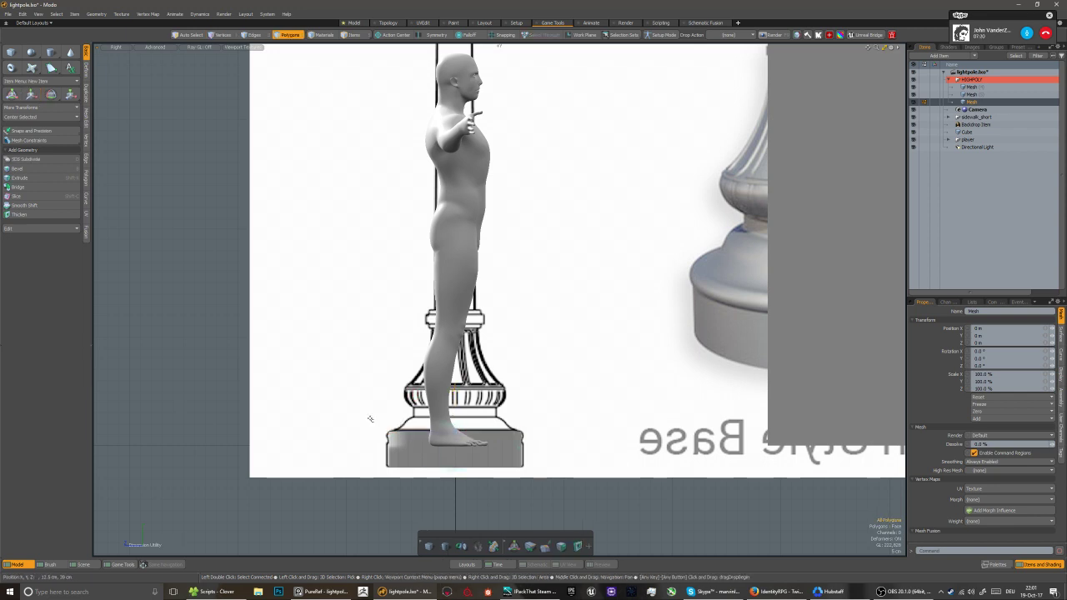
{"action": "left_click", "coordinate": [389, 421]}
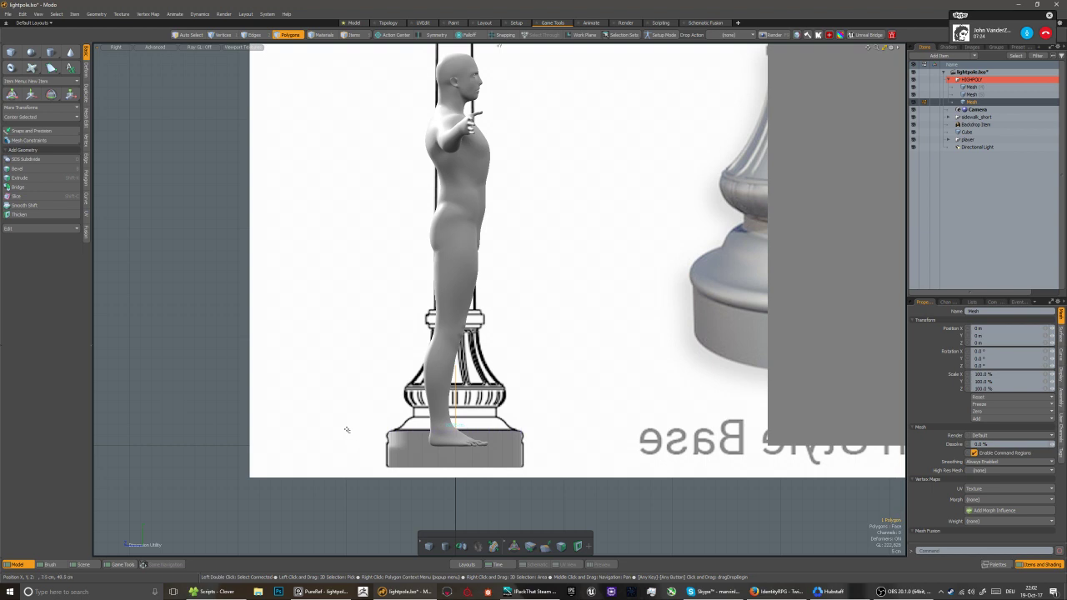
{"action": "key", "text": "b"}
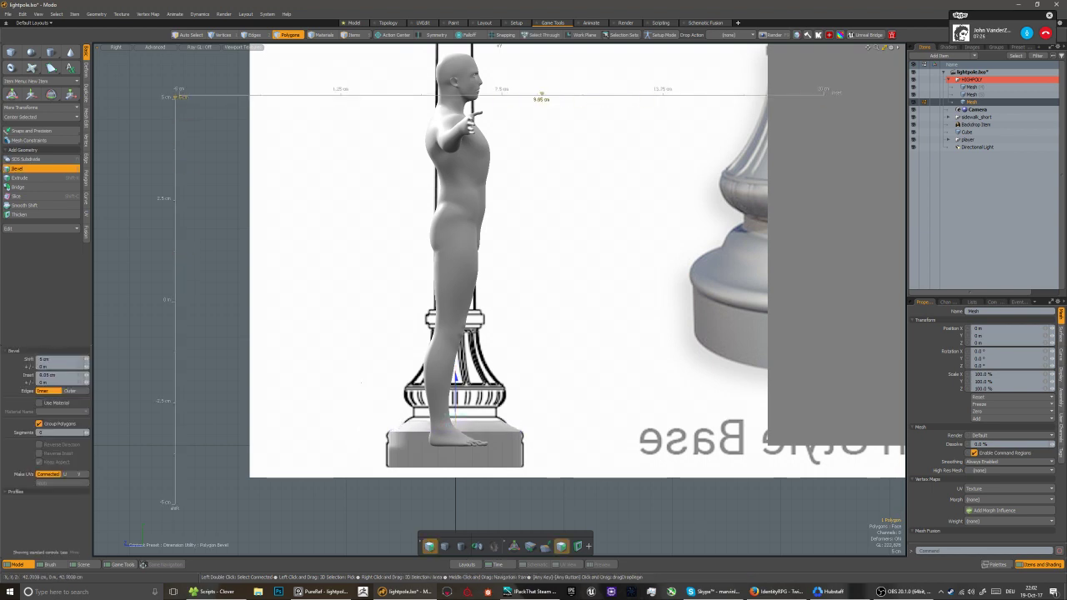
{"action": "key", "text": "space"}
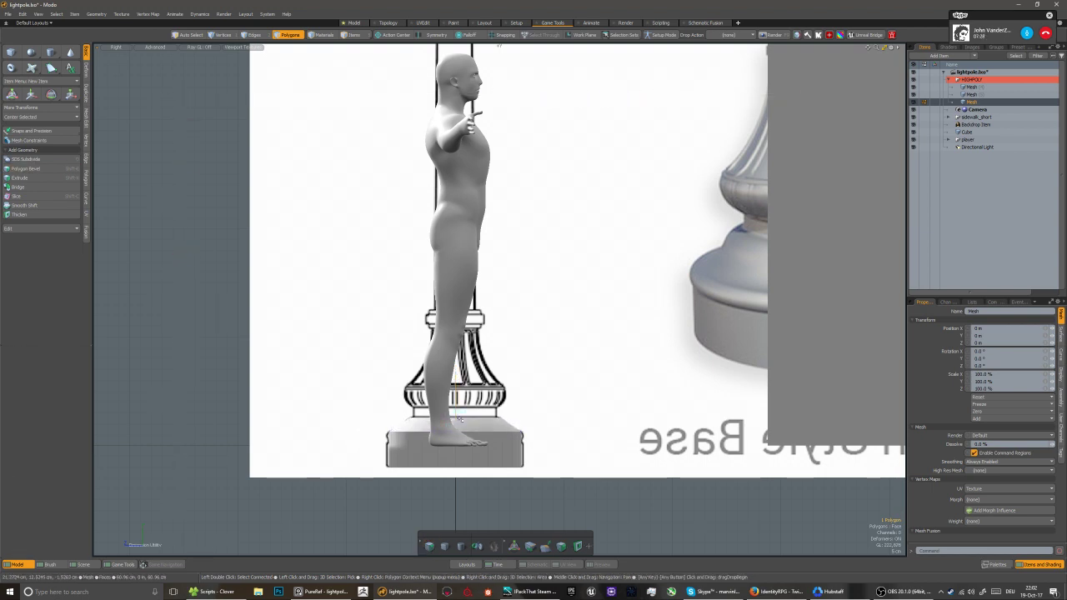
{"action": "scroll", "coordinate": [459, 417], "scroll_direction": "up", "scroll_amount": 3}
{"action": "key", "text": "r"}
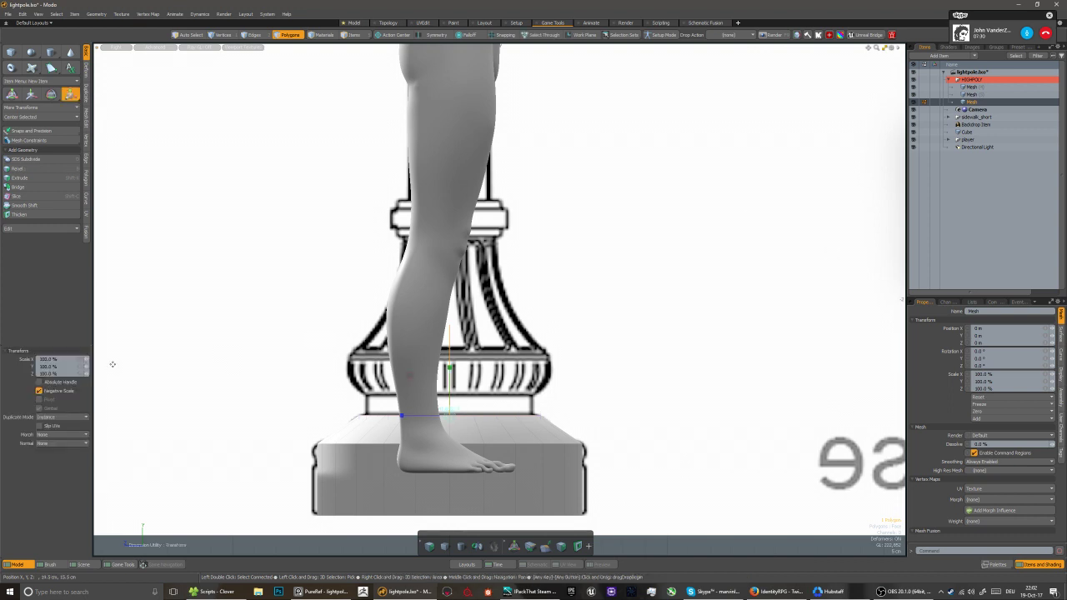
{"action": "left_click", "coordinate": [58, 366]}
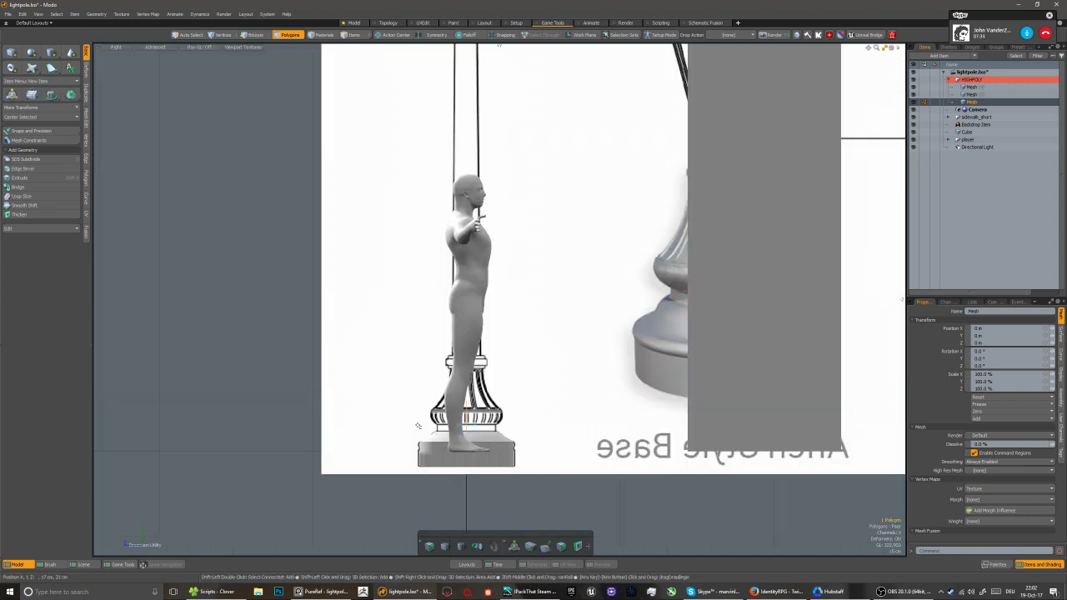
Extrude the top face up to the underside of the drawn fluted ring and scale the new neck band to fit the drawing
{"action": "key", "text": "shift+x"}
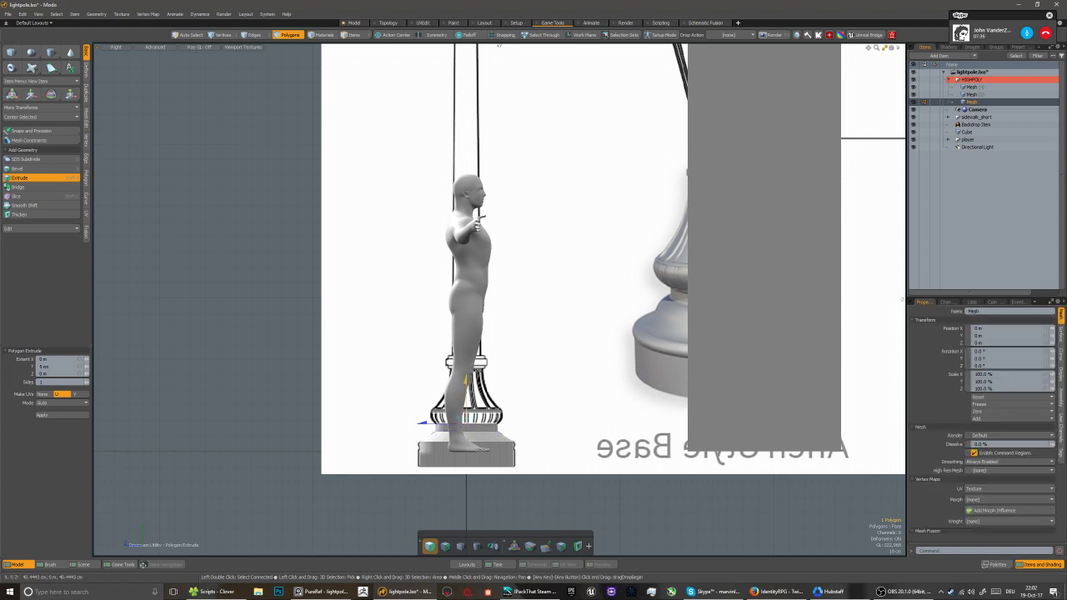
{"action": "key", "text": "space"}
{"action": "scroll", "coordinate": [427, 421], "scroll_direction": "up", "scroll_amount": 2}
{"action": "right_click_drag", "start_coordinate": [405, 410], "coordinate": [538, 435]}
{"action": "key", "text": "r"}
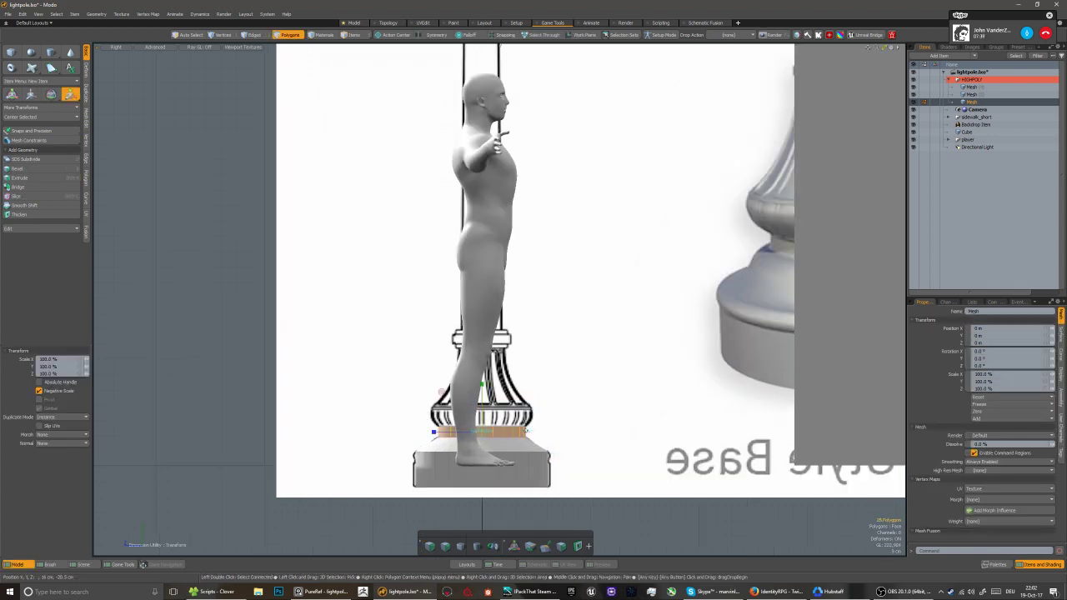
{"action": "left_click", "coordinate": [85, 369]}
{"action": "key", "text": "space"}
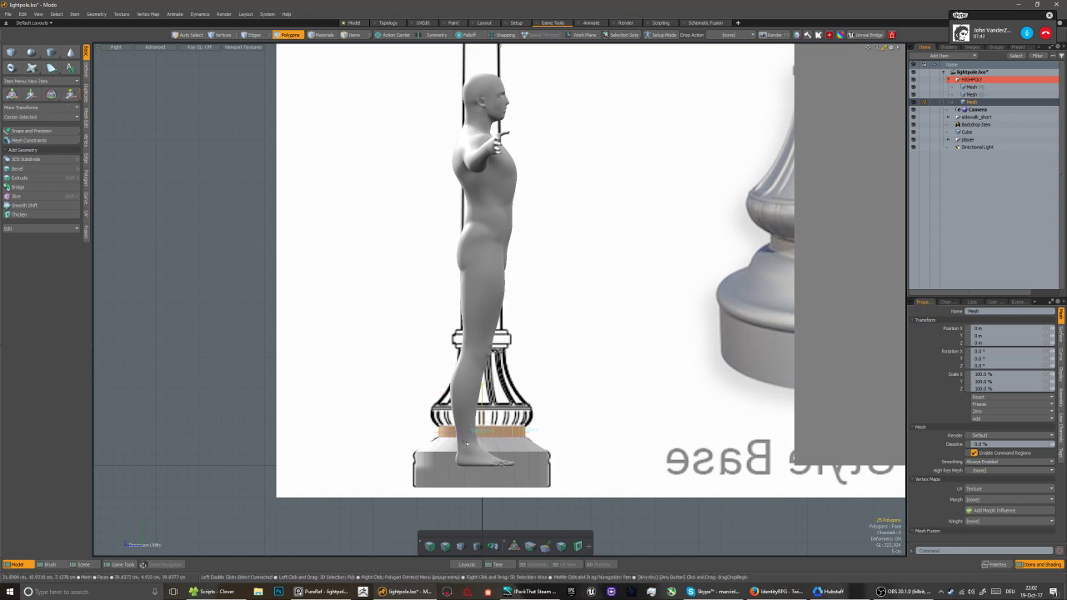
Reduce the selection to the neck's top face and extrude it up to the top of the drawn collar
{"action": "right_click_drag", "start_coordinate": [624, 483], "coordinate": [350, 432]}
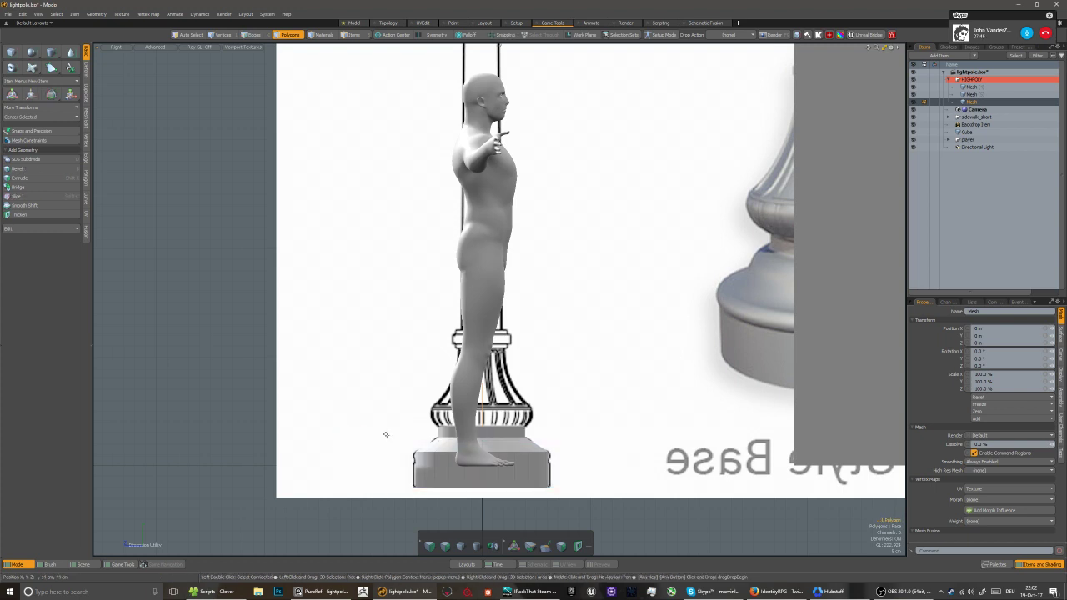
{"action": "key", "text": "shift+x"}
{"action": "left_click_drag", "start_coordinate": [484, 415], "coordinate": [484, 318]}
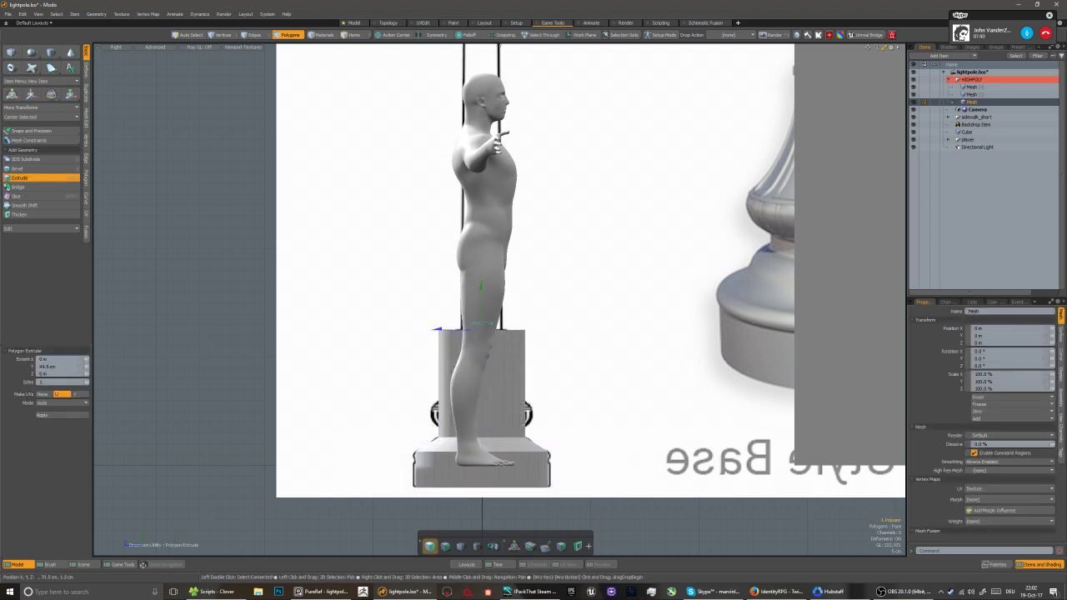
{"action": "key", "text": "space"}
{"action": "key", "text": "1"}
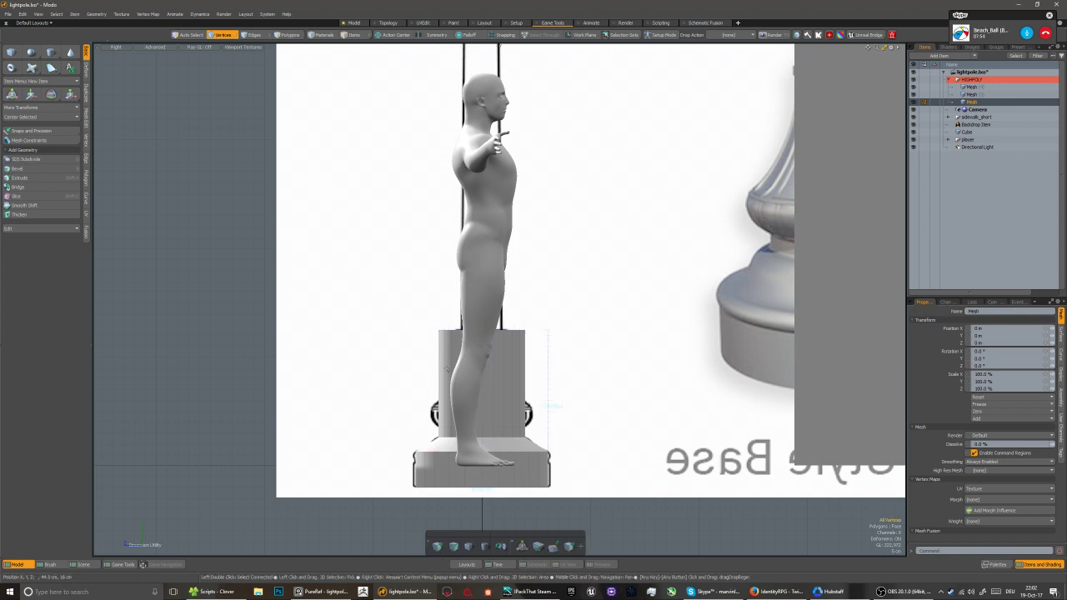
Scale in the top vertices of the extruded section so that it tapers toward the drawn collar
{"action": "right_click_drag", "start_coordinate": [404, 307], "coordinate": [585, 358], "text": "alt"}
{"action": "scroll", "coordinate": [486, 324], "scroll_direction": "up", "scroll_amount": 2}
{"action": "key", "text": "r"}
{"action": "left_click_drag", "start_coordinate": [483, 341], "coordinate": [445, 341]}
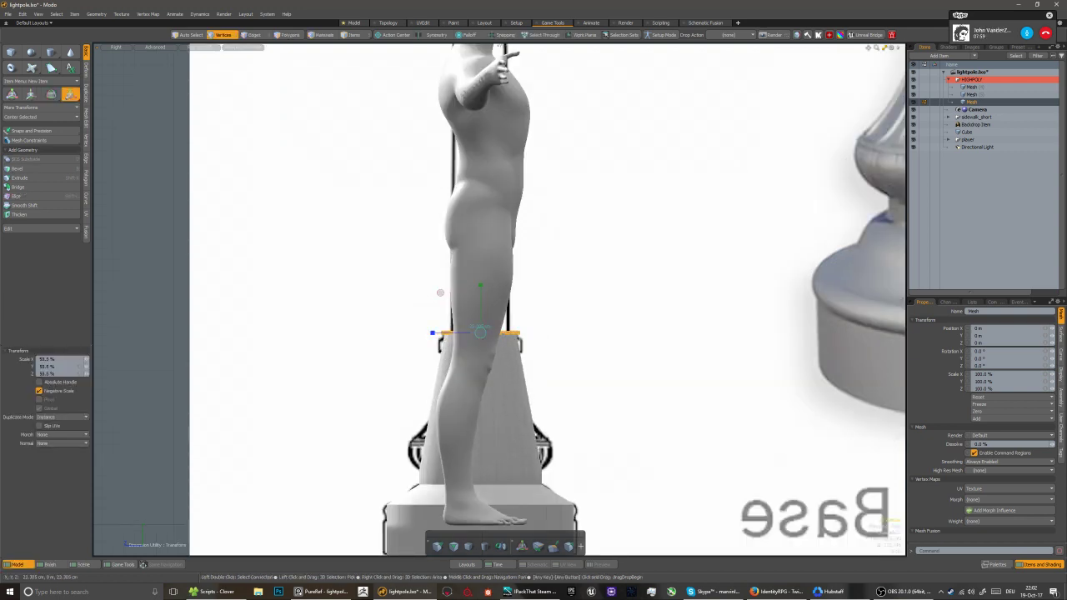
Select the human figure and move it horizontally away from the pole base to uncover the backdrop drawing
{"action": "key", "text": "3"}
{"action": "key", "text": "5"}
{"action": "left_click", "coordinate": [471, 375]}
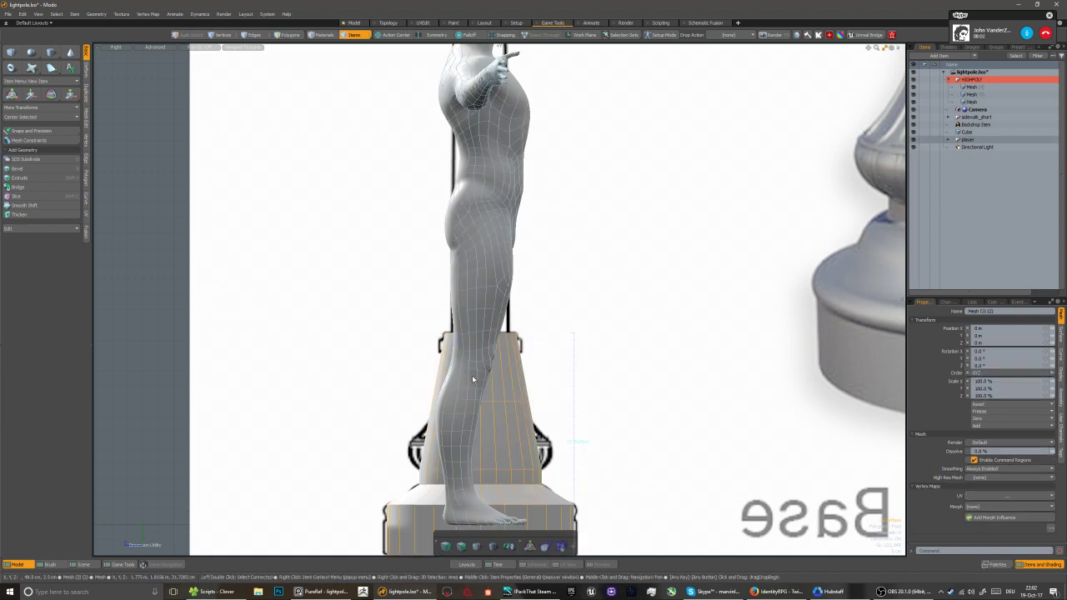
{"action": "scroll", "coordinate": [472, 375], "scroll_direction": "down", "scroll_amount": 2}
{"action": "key", "text": "3"}
{"action": "key", "text": "w"}
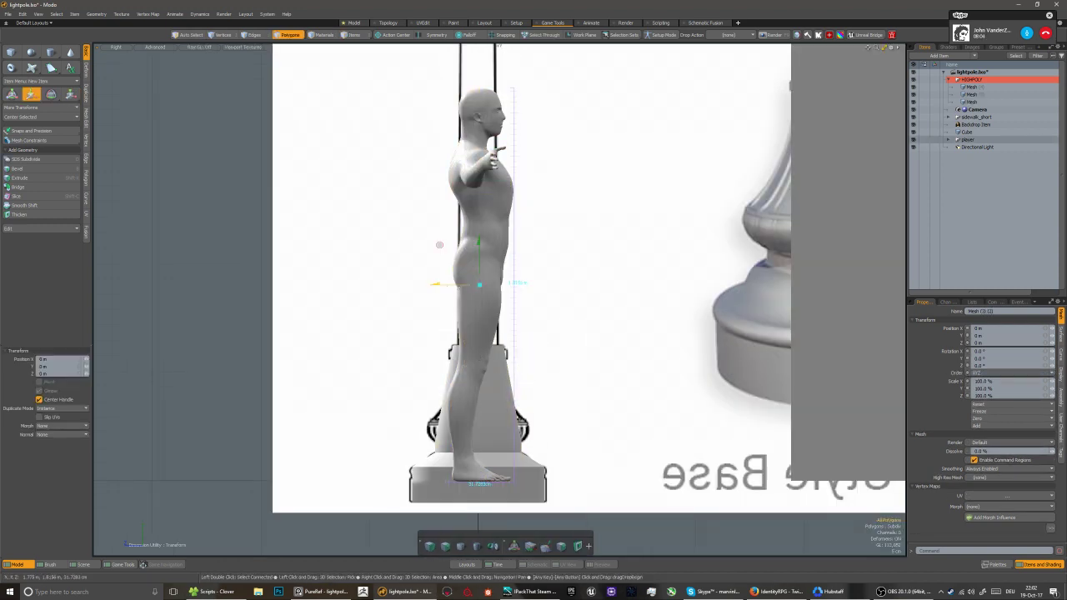
{"action": "left_click_drag", "start_coordinate": [458, 285], "coordinate": [194, 286]}
Select the pole mesh and add an edge loop around the lower part of its tapered section
{"action": "key", "text": "5"}
{"action": "left_click", "coordinate": [482, 444]}
{"action": "scroll", "coordinate": [482, 444], "scroll_direction": "up", "scroll_amount": 2}
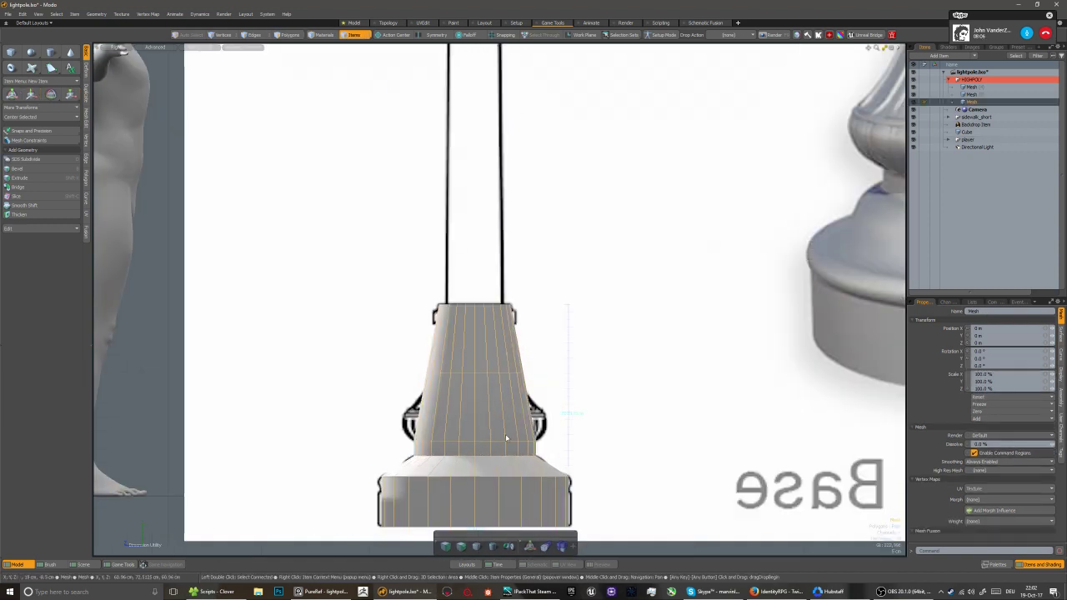
{"action": "key", "text": "2"}
{"action": "left_click_drag", "start_coordinate": [526, 421], "coordinate": [500, 423]}
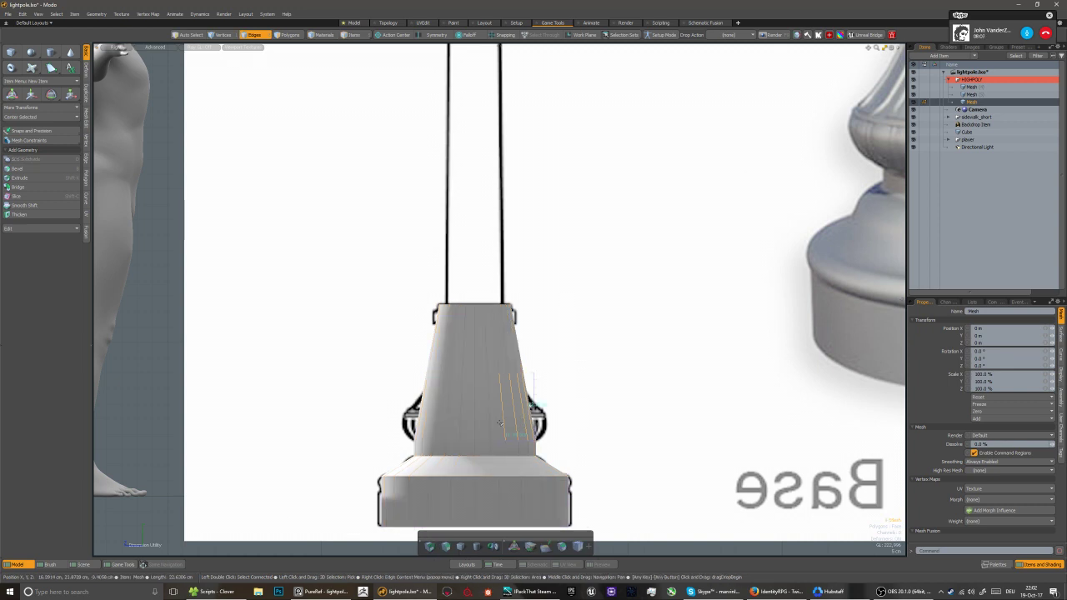
{"action": "key", "text": "alt+c"}
Scale the new edge loop out to about 127% and lower it to the bottom of the drawn fluted ring
{"action": "key", "text": "r"}
{"action": "left_click_drag", "start_coordinate": [434, 406], "coordinate": [407, 406]}
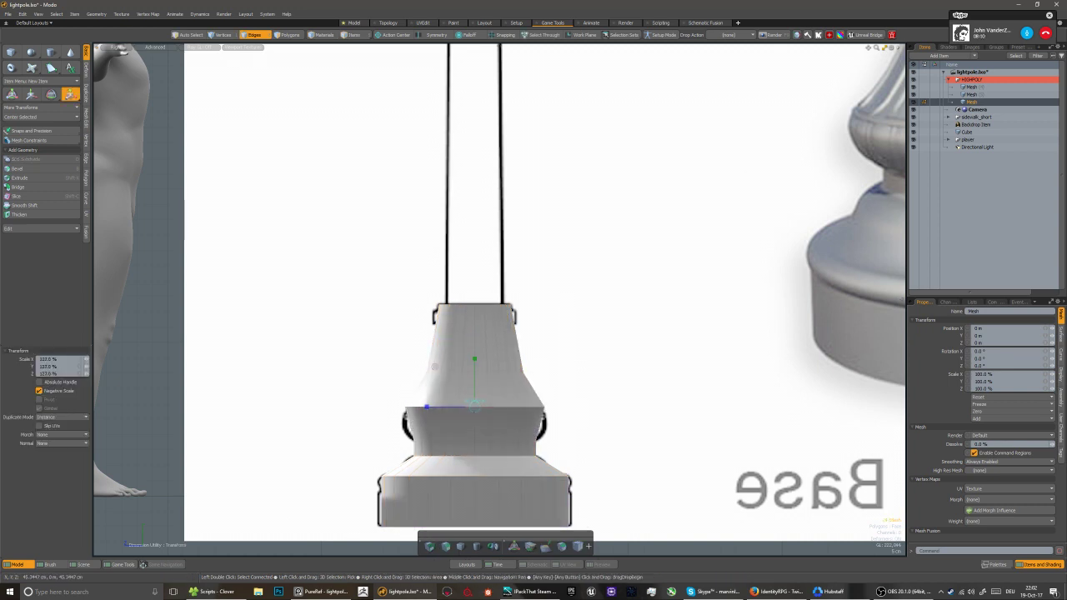
{"action": "key", "text": "w"}
{"action": "left_click_drag", "start_coordinate": [474, 385], "coordinate": [475, 413]}
{"action": "key", "text": "q"}
Add another edge loop above the widened one, scale it out to the fluted ring's width and lower it toward the ring's top
{"action": "left_click", "coordinate": [458, 416]}
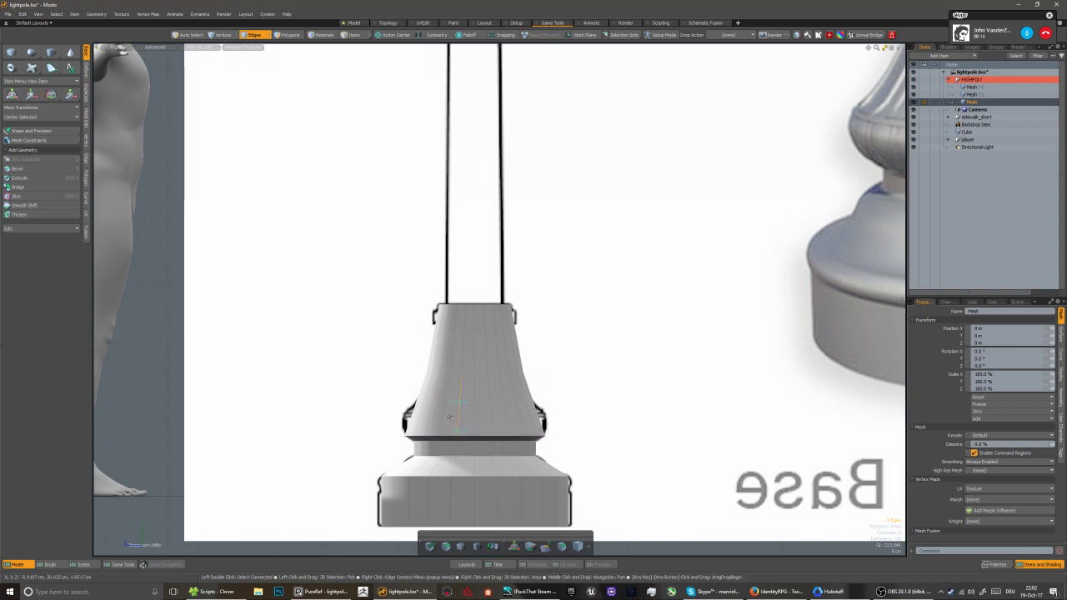
{"action": "key", "text": "ctrl+1"}
{"action": "key", "text": "r"}
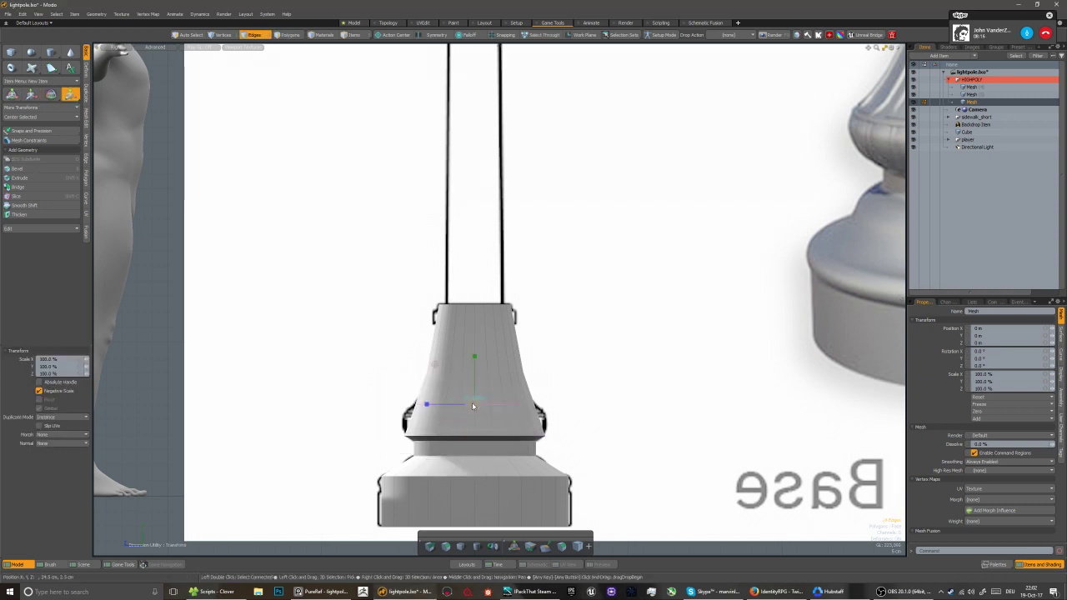
{"action": "key", "text": "w"}
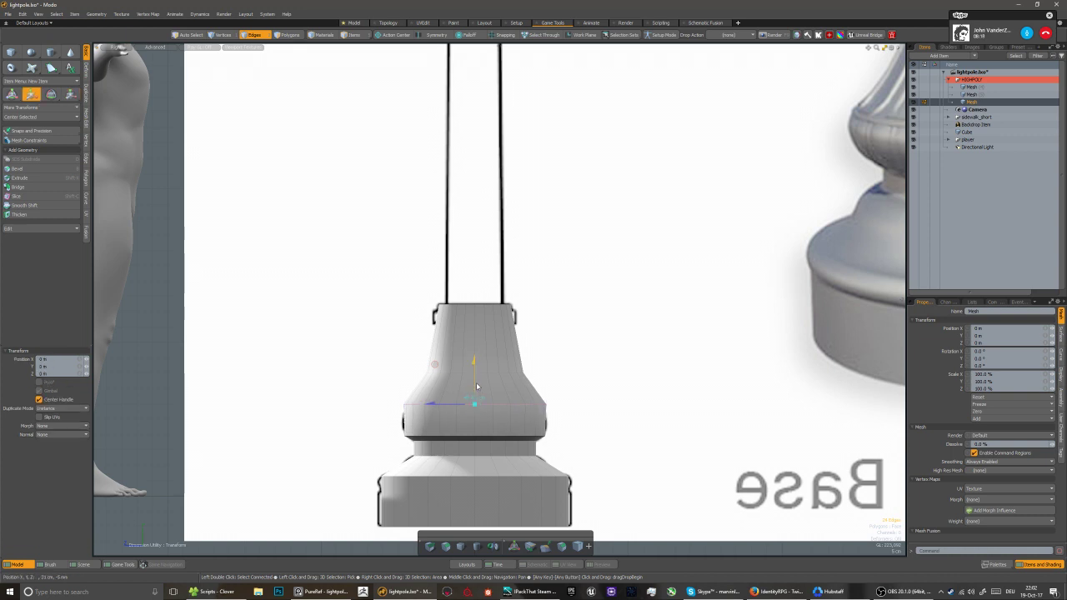
{"action": "key", "text": "space"}
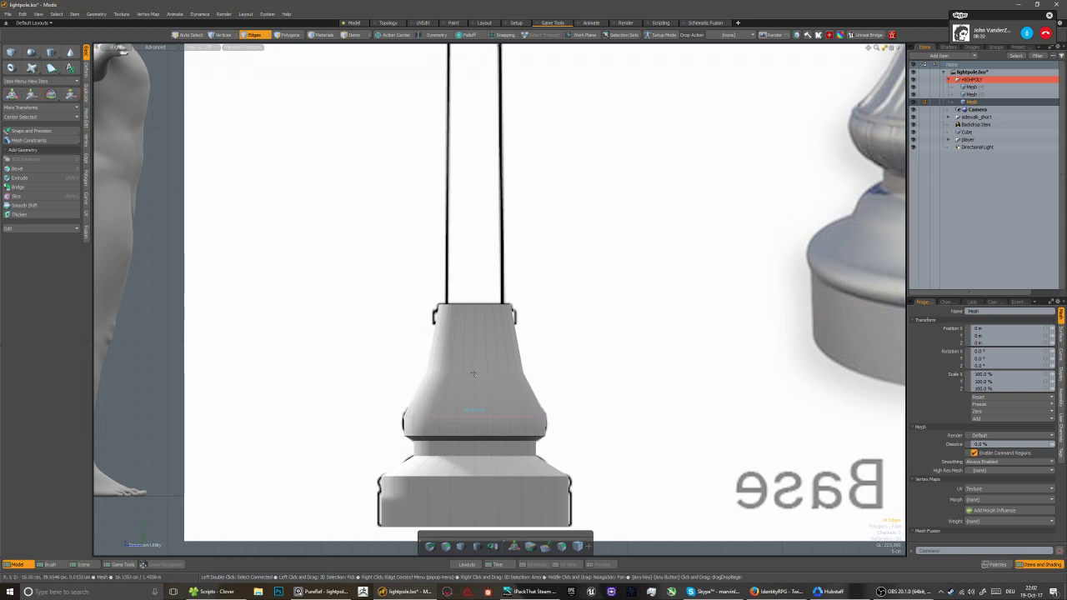
Move the edge loop in the middle of the tapered section down to follow the drawn flare
{"action": "key", "text": "w"}
{"action": "mouse_move", "coordinate": [474, 334]}
{"action": "left_mouse_down"}
{"action": "mouse_move", "coordinate": [474, 362]}
{"action": "mouse_move", "coordinate": [474, 353]}
{"action": "left_mouse_up"}
{"action": "key", "text": "space"}
Select the full band of polygons forming the fluted ring and raise it slightly to match the drawing
{"action": "key", "text": "3"}
{"action": "left_click_drag", "start_coordinate": [472, 427], "coordinate": [407, 429]}
{"action": "key", "text": "l"}
{"action": "key", "text": "w"}
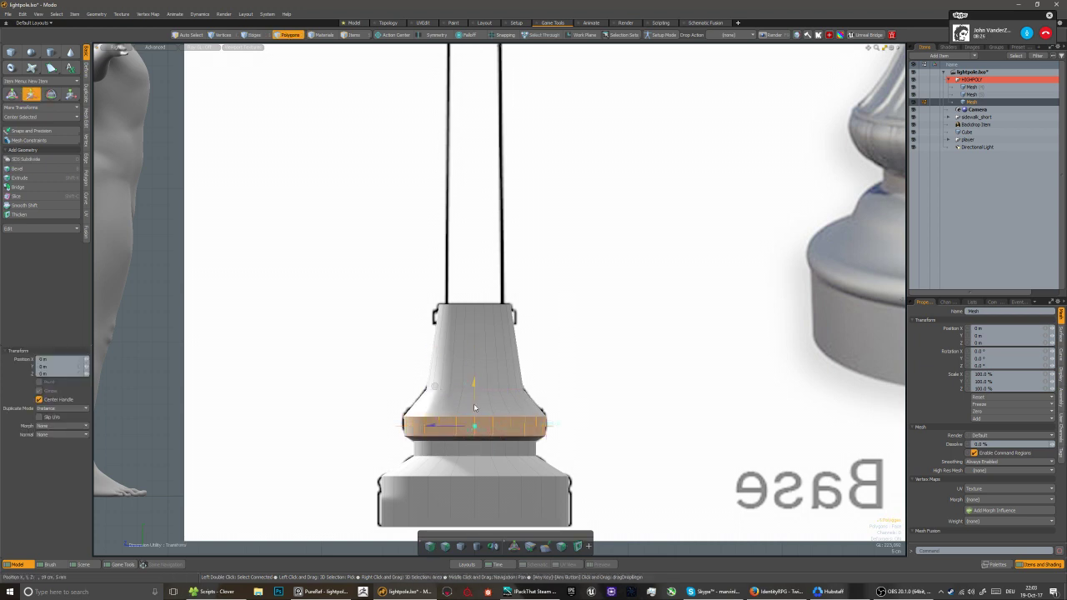
{"action": "left_click_drag", "start_coordinate": [475, 409], "coordinate": [475, 405]}
{"action": "key", "text": "space"}
Display the view as wireframe and add an edge loop halfway up the upper tapered section
{"action": "key", "text": "ctrl+space"}
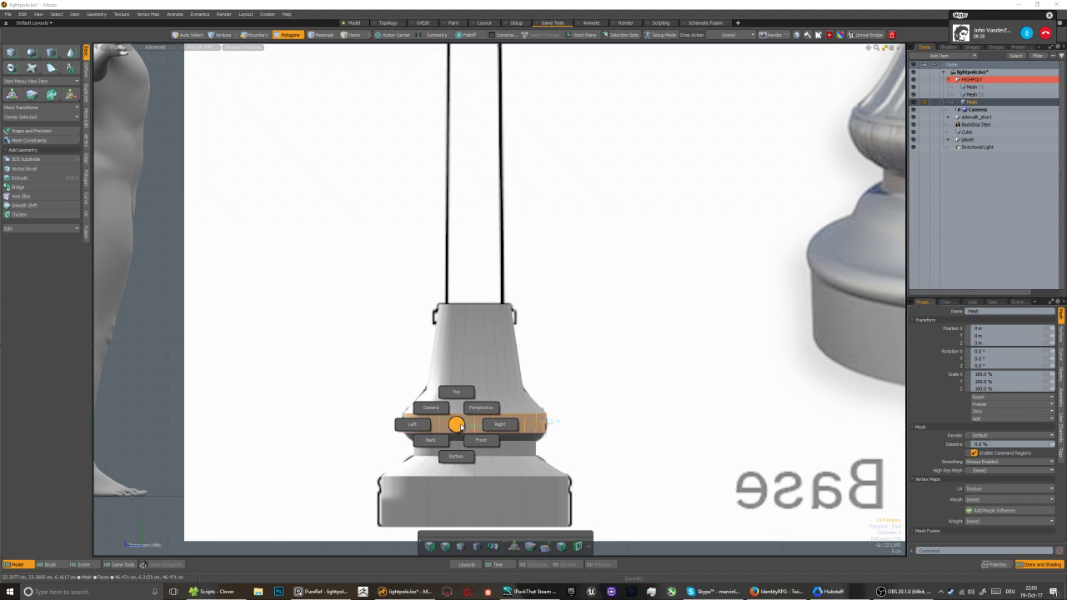
{"action": "left_click", "coordinate": [155, 46]}
{"action": "left_click", "coordinate": [158, 60]}
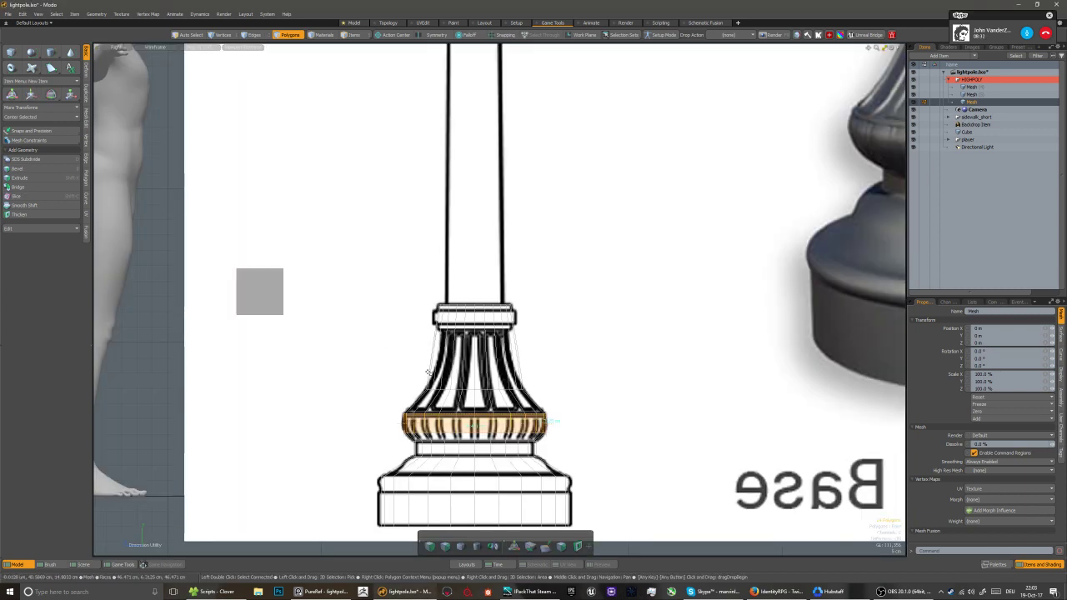
{"action": "key", "text": "2"}
{"action": "left_click", "coordinate": [431, 357]}
{"action": "key", "text": "alt+l"}
{"action": "key", "text": "space"}
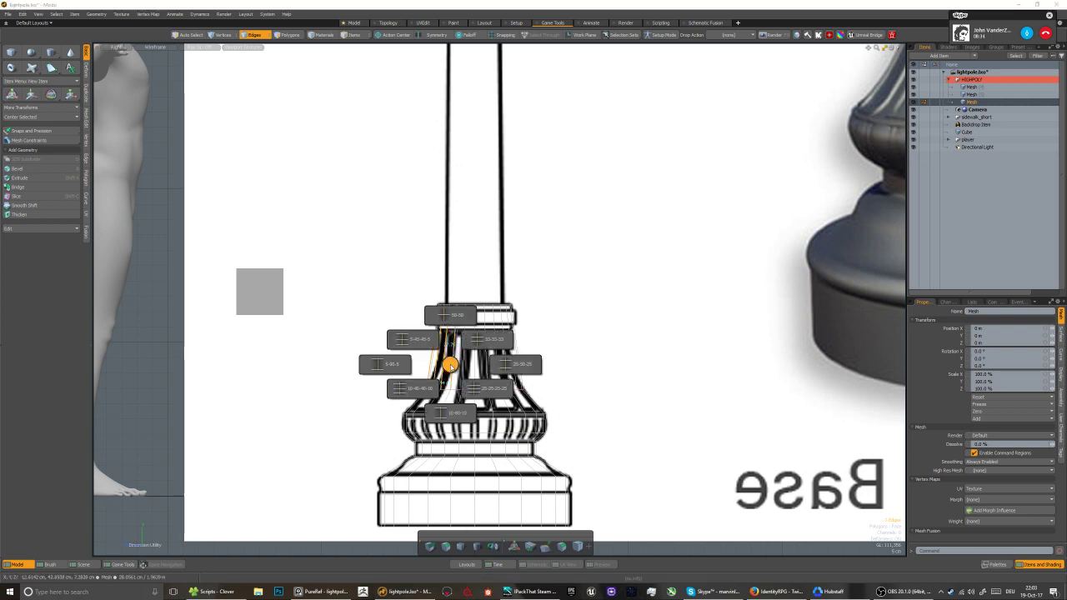
{"action": "left_click", "coordinate": [457, 348]}
Scale the new edge loop to the drawn neck's width and move it up to the collar's lower edge
{"action": "key", "text": "r"}
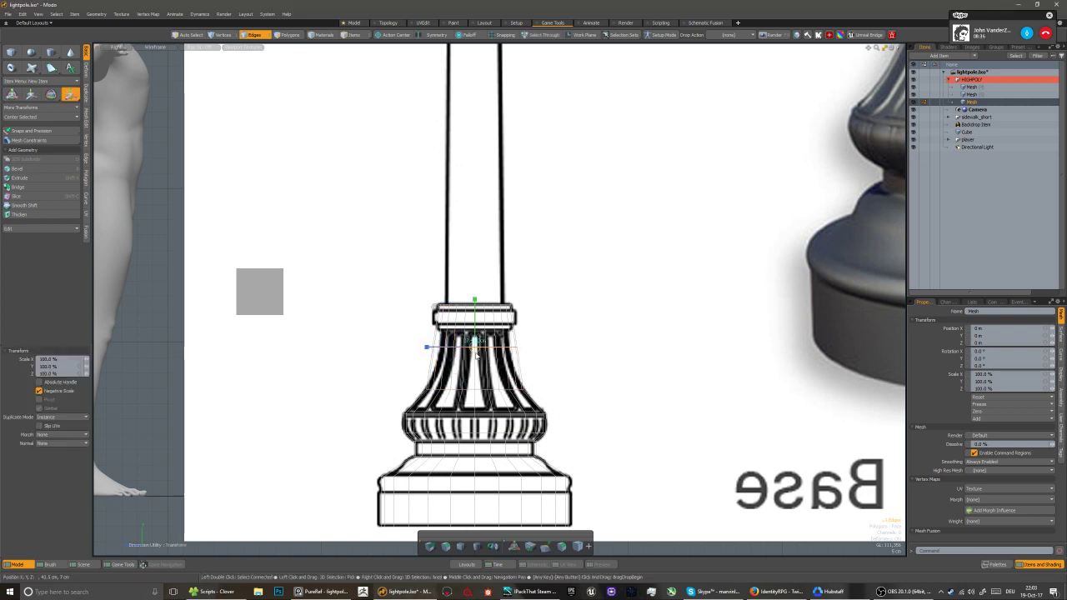
{"action": "left_click_drag", "start_coordinate": [476, 354], "coordinate": [474, 334]}
{"action": "key", "text": "w"}
{"action": "key", "text": "space"}
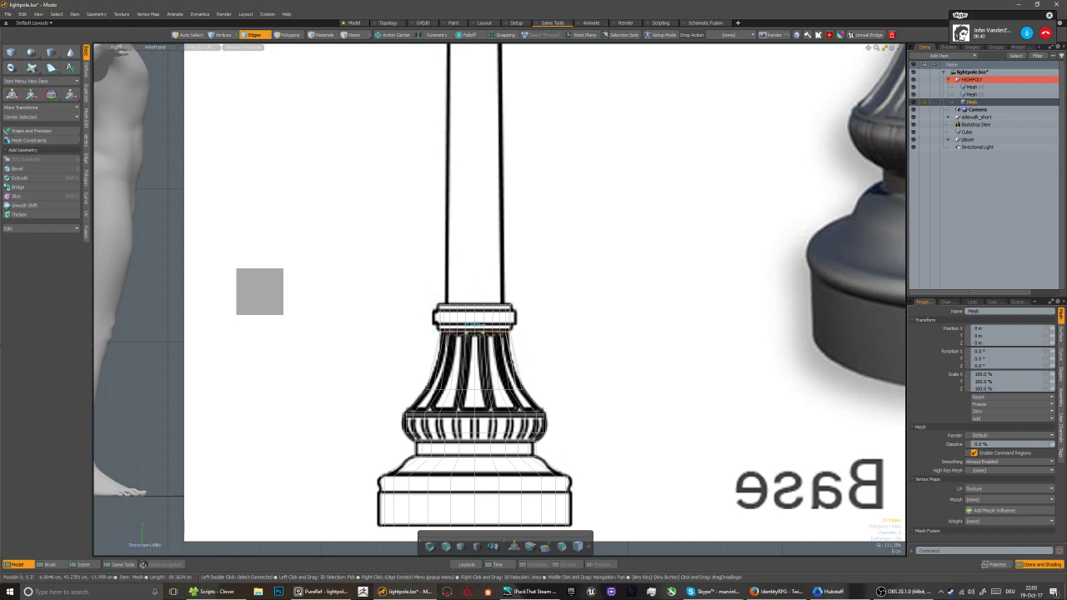
Add an edge loop midway along the section below the collar and scale it to the drawn curve
{"action": "key", "text": "space"}
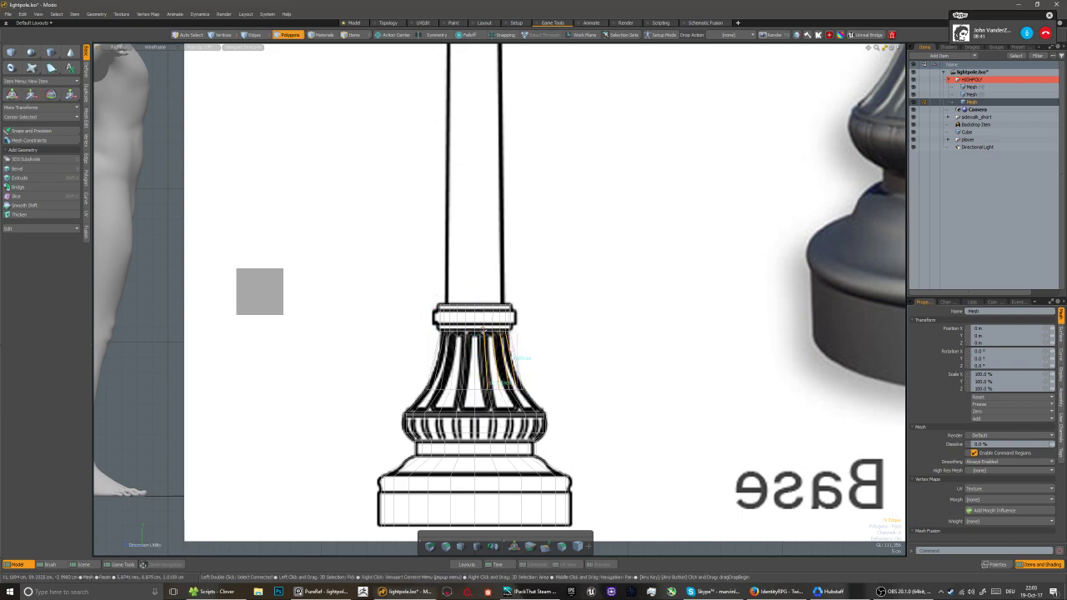
{"action": "scroll", "coordinate": [483, 341], "scroll_direction": "up", "scroll_amount": 3}
{"action": "key", "text": "2"}
{"action": "key", "text": "r"}
{"action": "left_click_drag", "start_coordinate": [482, 376], "coordinate": [462, 377]}
{"action": "key", "text": "space"}
{"action": "key", "text": "space"}
{"action": "key", "text": "space"}
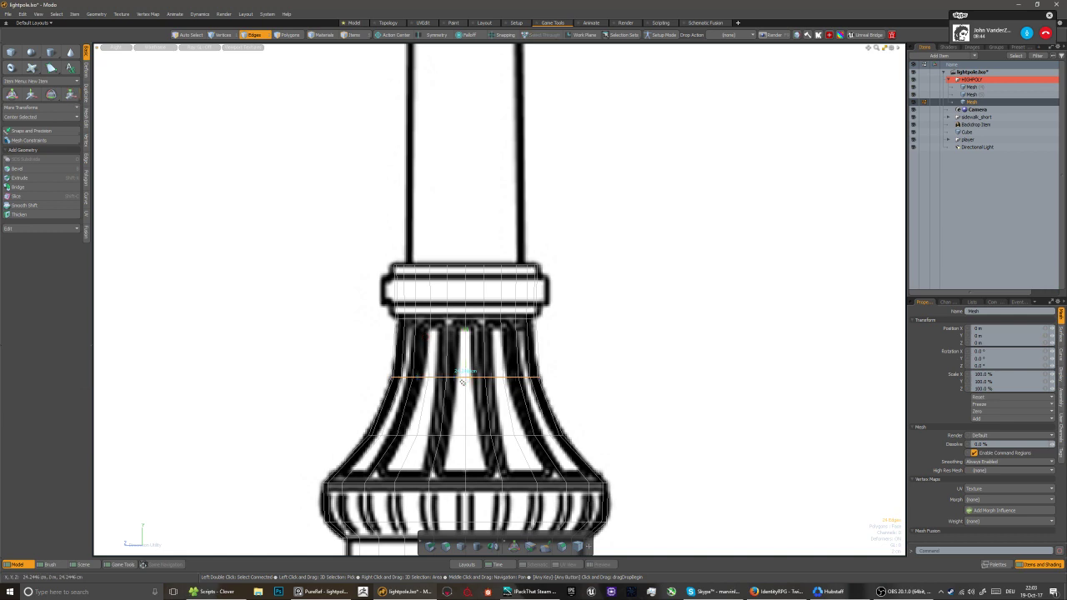
{"action": "key", "text": "3"}
{"action": "left_click_drag", "start_coordinate": [518, 295], "coordinate": [464, 293]}
{"action": "key", "text": "l"}
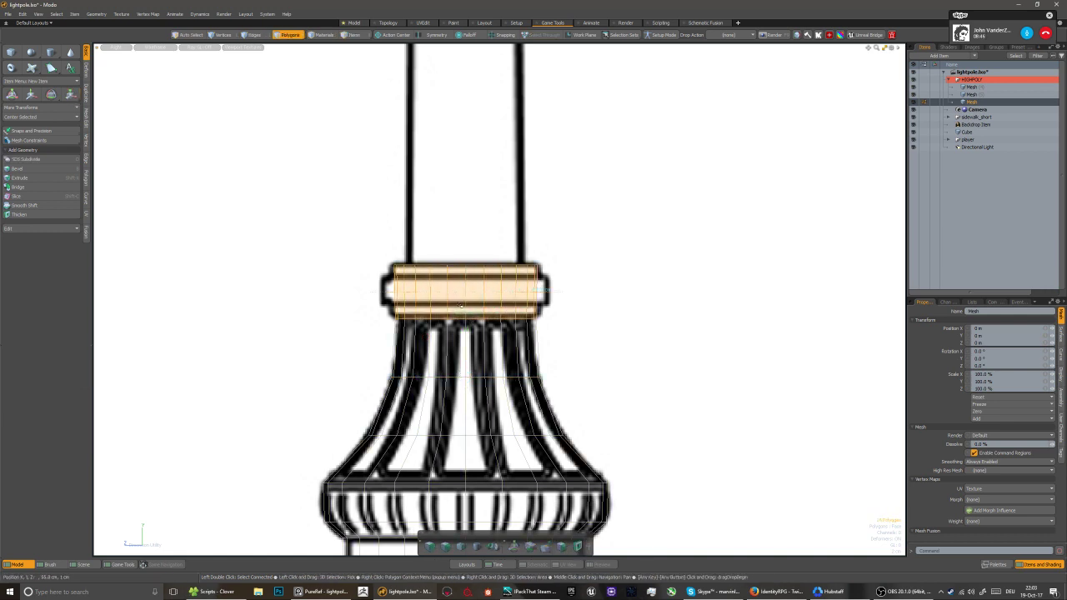
{"action": "left_click", "coordinate": [374, 272]}
{"action": "key", "text": "ctrl+z"}
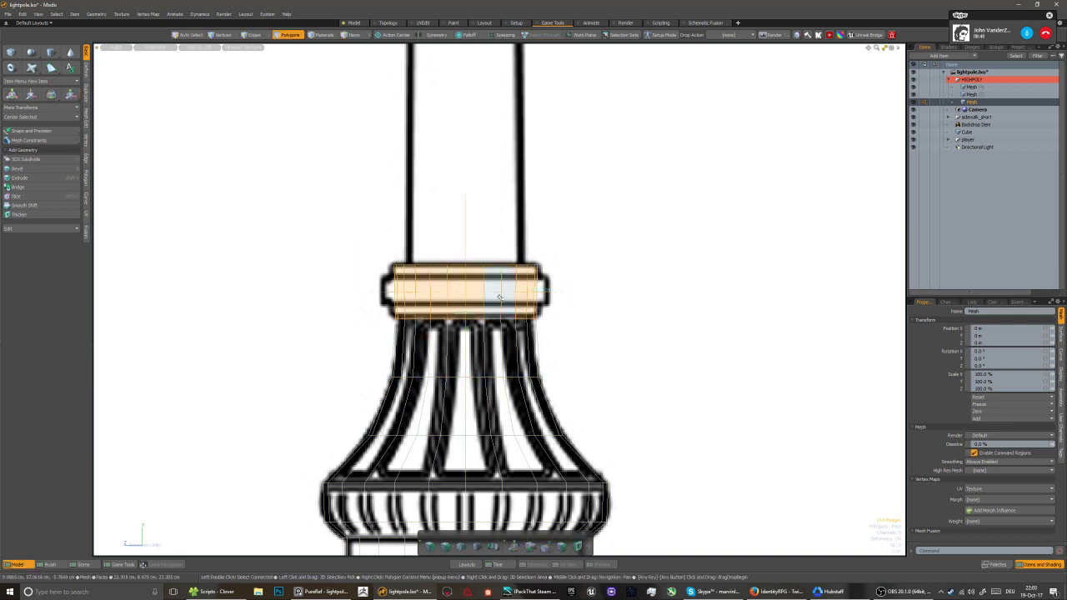
{"action": "key", "text": "Escape"}
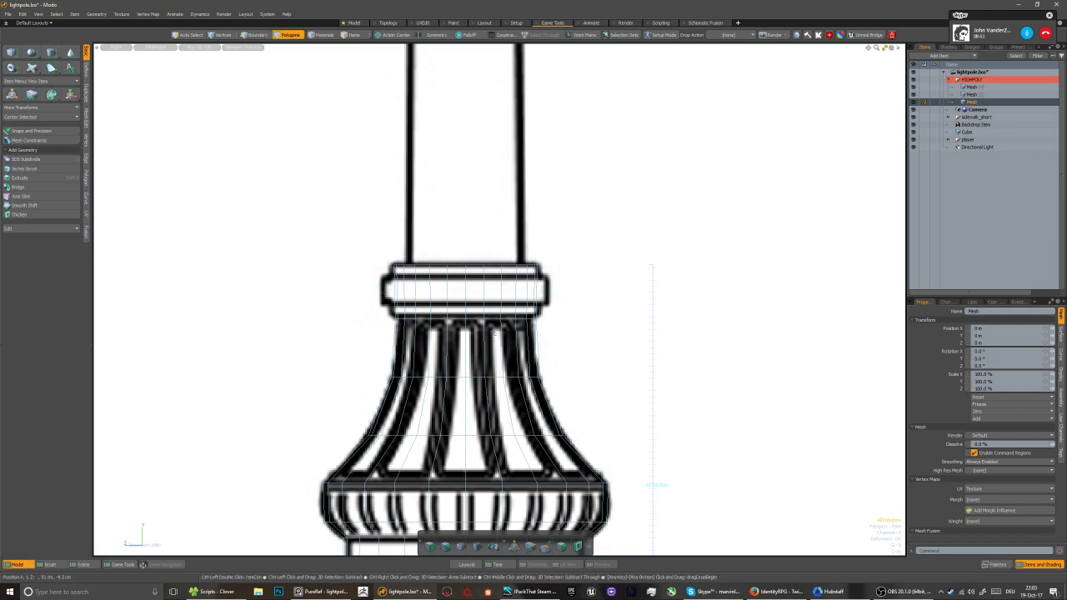
In the Perspective view, delete the collar's band of side polygons and its top face
{"action": "key", "text": "KP_Decimal"}
{"action": "left_click_drag", "start_coordinate": [514, 319], "coordinate": [508, 325], "text": "alt"}
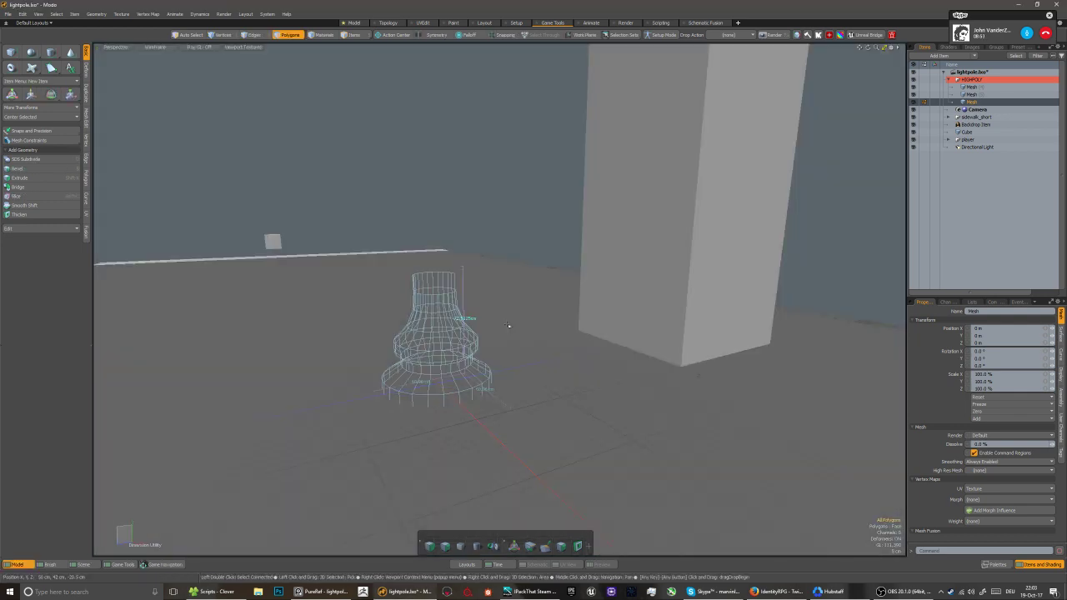
{"action": "left_click", "coordinate": [416, 281]}
{"action": "scroll", "coordinate": [431, 283], "scroll_direction": "up", "scroll_amount": 1}
{"action": "scroll", "coordinate": [450, 280], "scroll_direction": "down", "scroll_amount": 1}
{"action": "left_click_drag", "start_coordinate": [450, 280], "coordinate": [542, 333], "text": "alt"}
{"action": "left_click", "coordinate": [654, 294], "text": "shift"}
{"action": "key", "text": "l"}
{"action": "key", "text": "Delete"}
{"action": "left_click", "coordinate": [626, 283]}
{"action": "key", "text": "Delete"}
Cap the open rim with a polygon from its edge loop, and set the viewport shading to Advanced
{"action": "key", "text": "2"}
{"action": "double_click", "coordinate": [635, 326]}
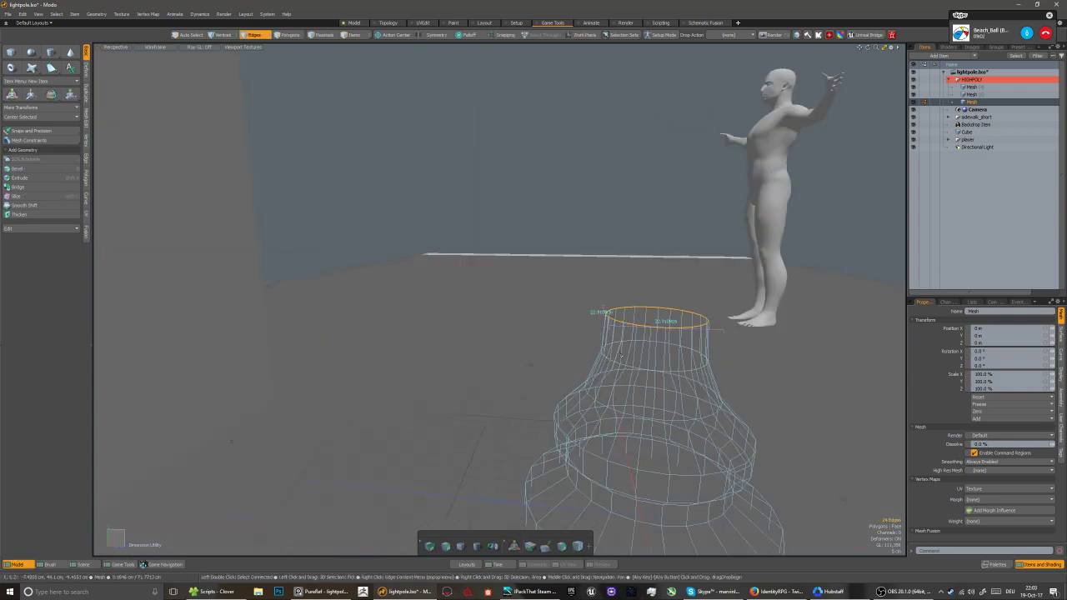
{"action": "key", "text": "3"}
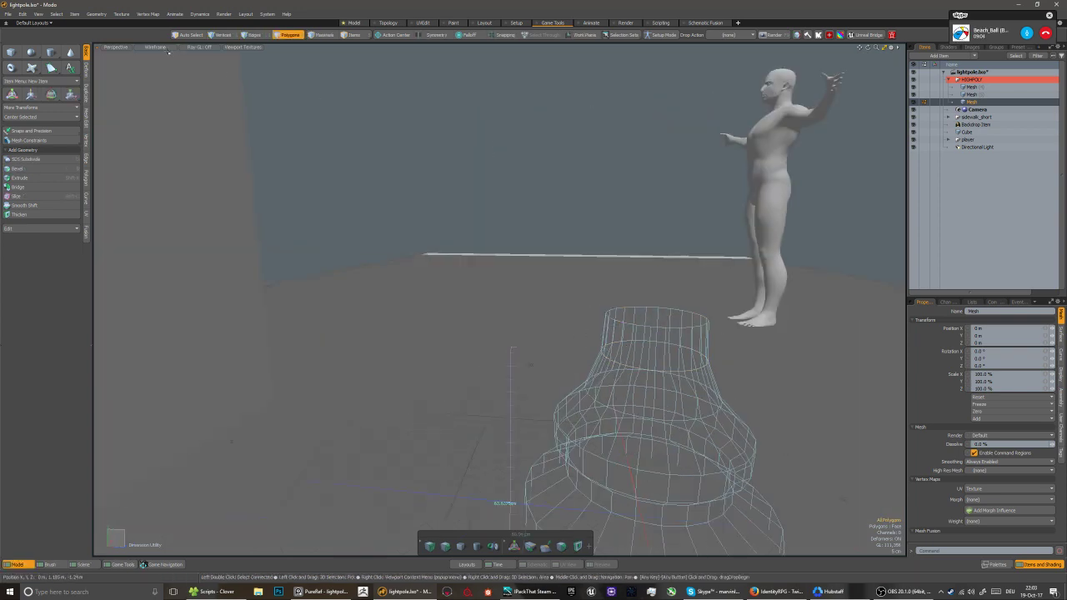
{"action": "left_click", "coordinate": [155, 46]}
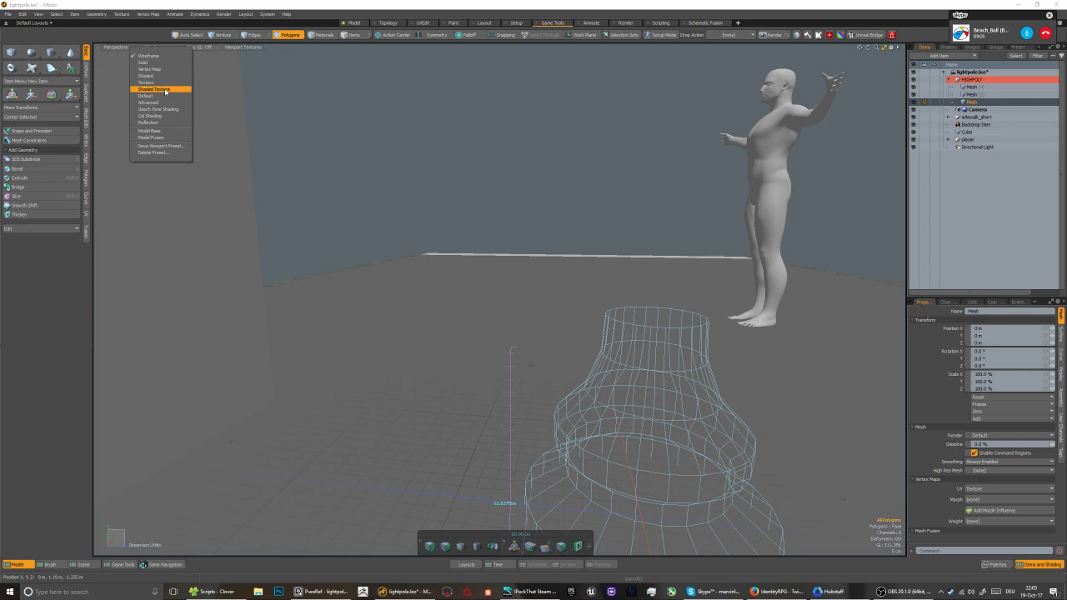
{"action": "left_click", "coordinate": [155, 103]}
{"action": "left_click", "coordinate": [592, 345]}
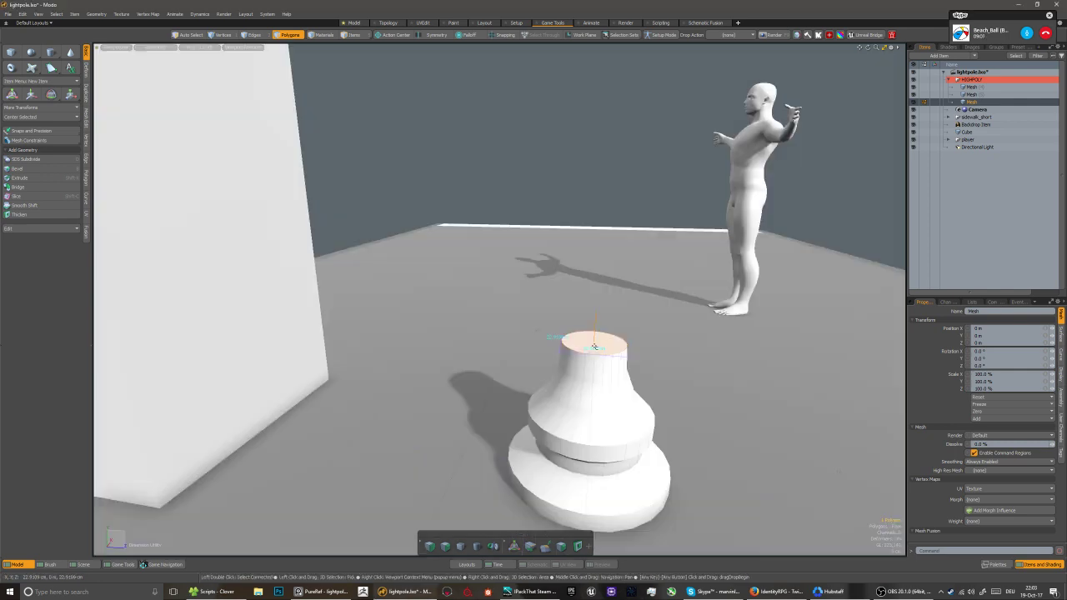
Extrude the cap face straight up about 8.4 cm to rebuild the collar section
{"action": "scroll", "coordinate": [593, 348], "scroll_direction": "up", "scroll_amount": 3}
{"action": "left_click_drag", "start_coordinate": [594, 350], "coordinate": [587, 359], "text": "alt"}
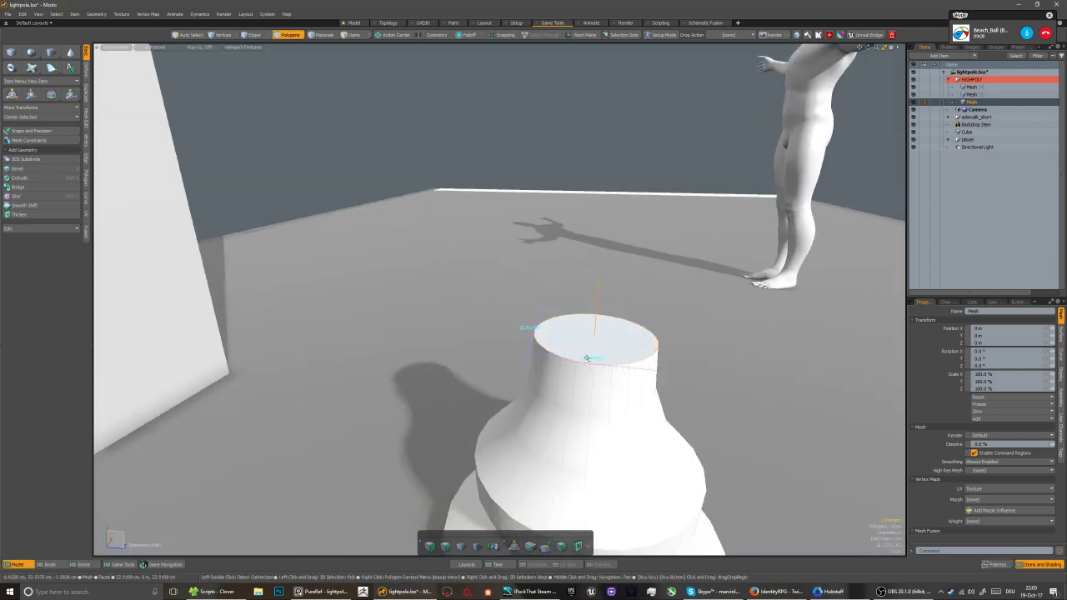
{"action": "left_click", "coordinate": [583, 326]}
{"action": "key", "text": "shift+x"}
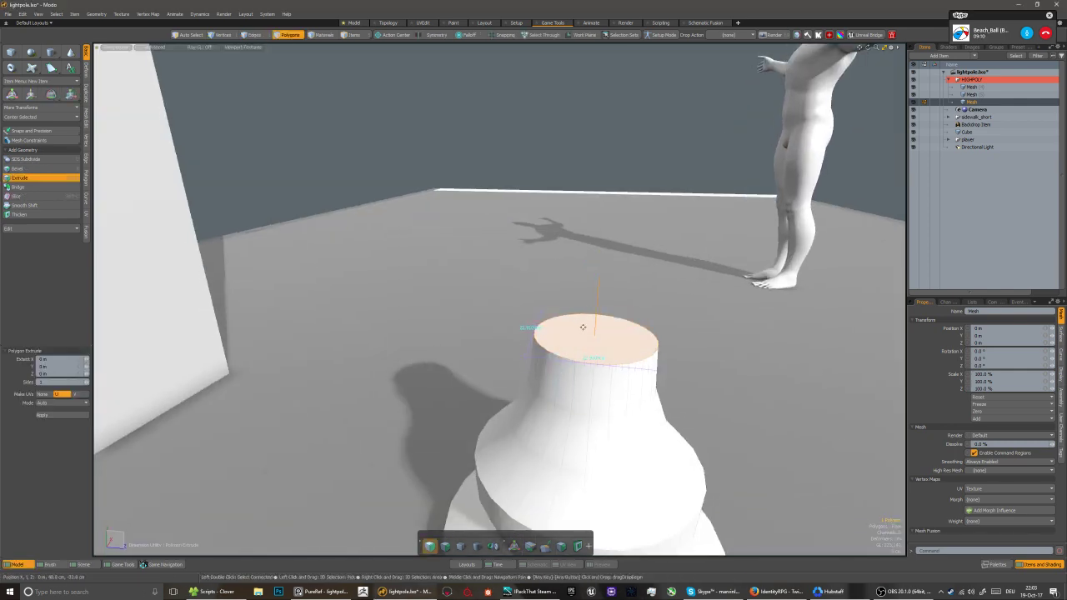
{"action": "left_click_drag", "start_coordinate": [598, 300], "coordinate": [602, 261]}
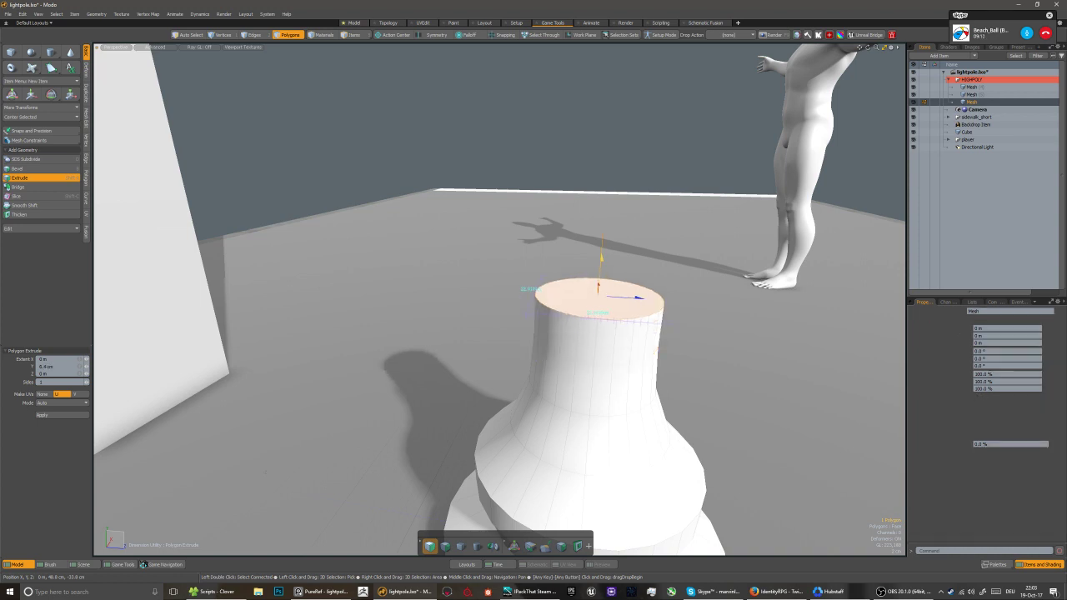
{"action": "key", "text": "q"}
In the Right view, move the collar's top face up 1 cm to the top of the drawn collar
{"action": "key", "text": "5"}
{"action": "key", "text": "ctrl+space"}
{"action": "left_click", "coordinate": [630, 303]}
{"action": "scroll", "coordinate": [540, 340], "scroll_direction": "down", "scroll_amount": 2}
{"action": "scroll", "coordinate": [438, 305], "scroll_direction": "up", "scroll_amount": 2}
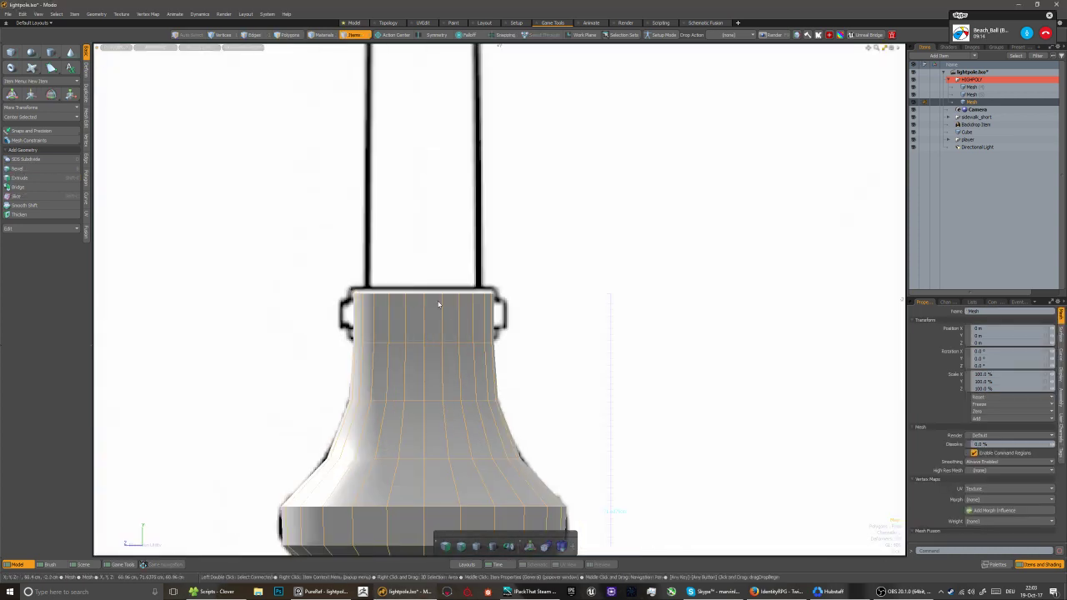
{"action": "key", "text": "3"}
{"action": "key", "text": "w"}
{"action": "left_click_drag", "start_coordinate": [384, 255], "coordinate": [383, 248]}
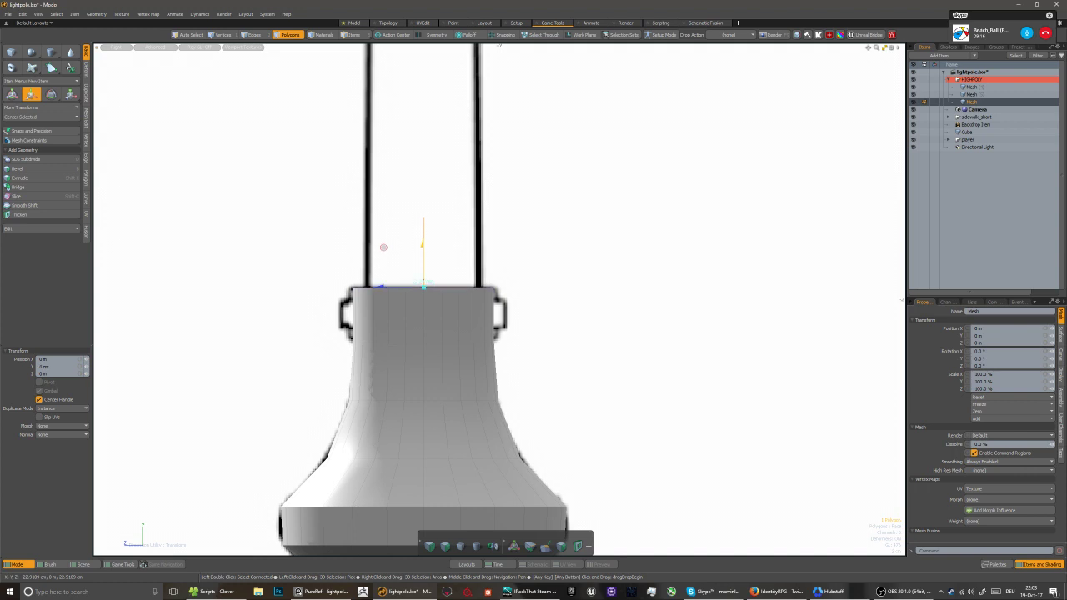
{"action": "key", "text": "q"}
Select the collar's full band of side polygons and bevel it with a 9.3 mm shift and a 1 cm inset
{"action": "left_click_drag", "start_coordinate": [465, 314], "coordinate": [397, 318]}
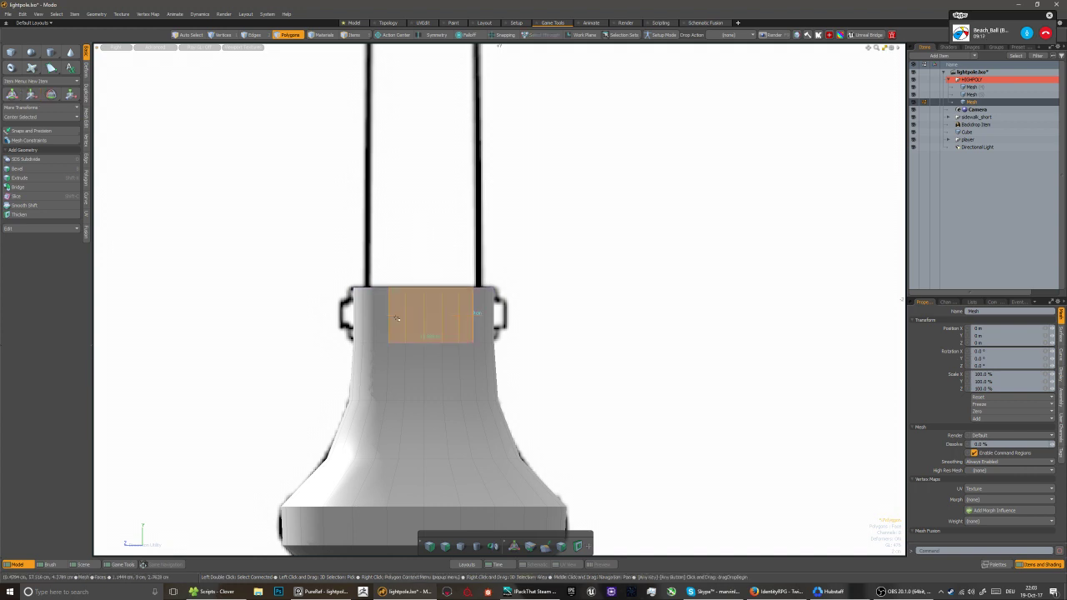
{"action": "key", "text": "l"}
{"action": "key", "text": "b"}
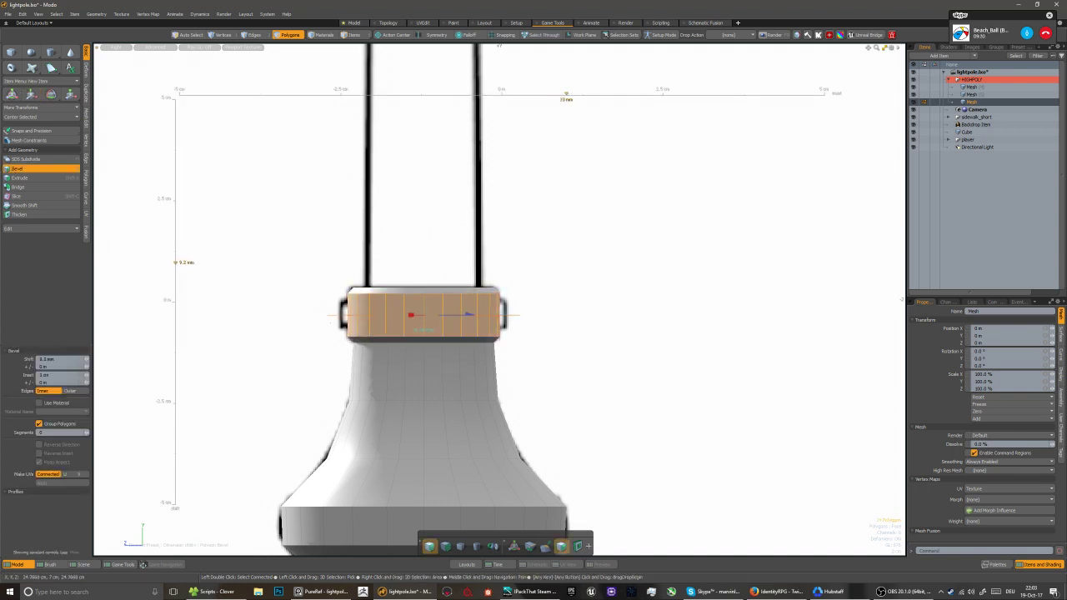
{"action": "key", "text": "q"}
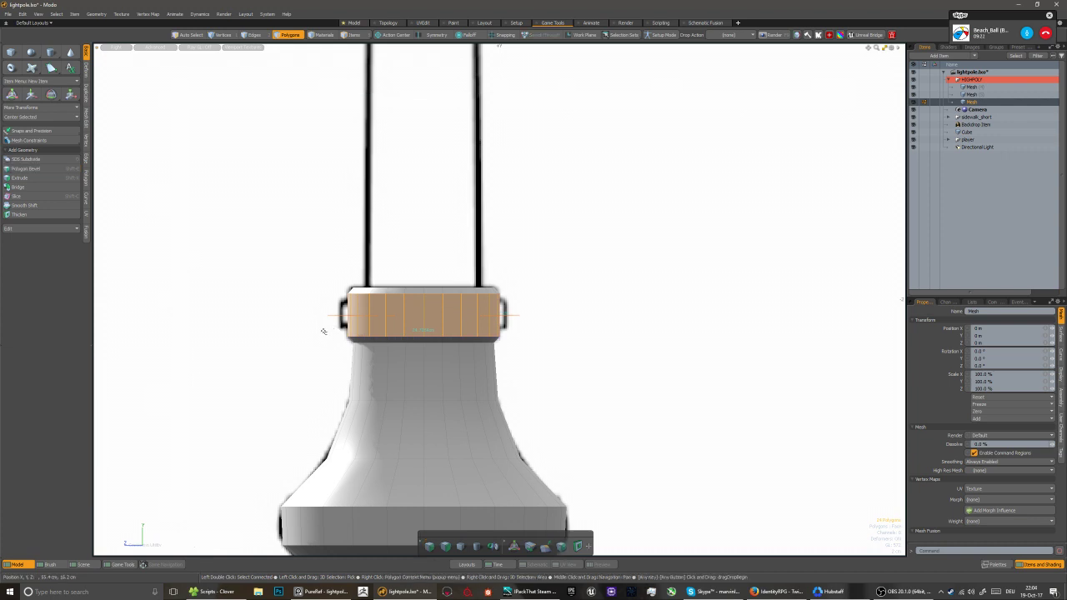
Bevel the collar band again with a 1.24 cm inset and a shift of 0
{"action": "key", "text": "b"}
{"action": "left_click_drag", "start_coordinate": [297, 320], "coordinate": [324, 322]}
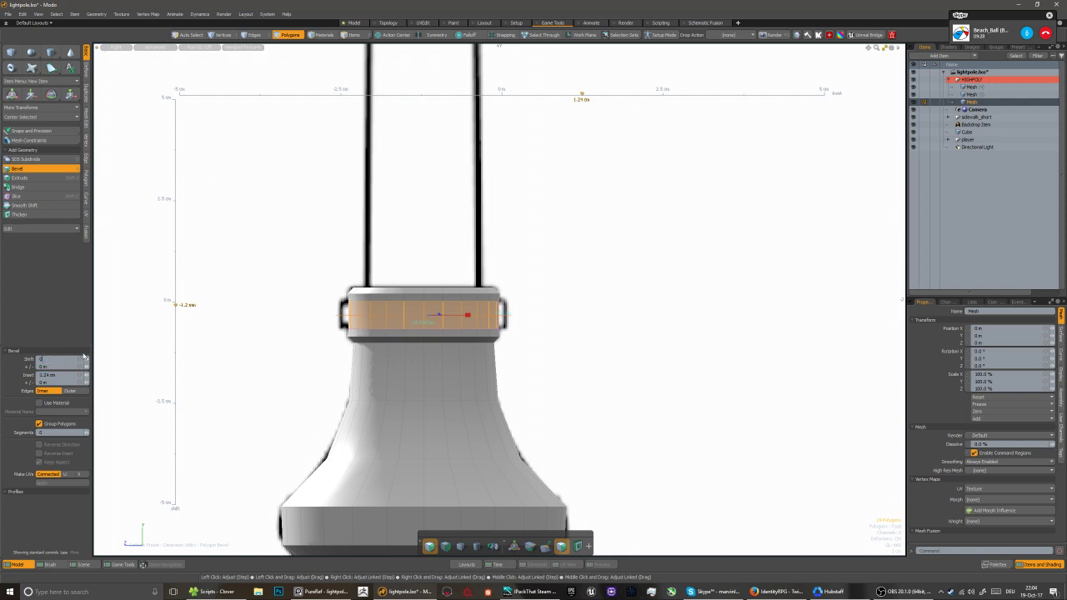
{"action": "key", "text": "Return"}
{"action": "key", "text": "q"}
Bevel the narrowed collar band outward with a shift of about 1.22 cm and an inset of about 3.8 mm
{"action": "key", "text": "b"}
{"action": "left_click_drag", "start_coordinate": [320, 361], "coordinate": [345, 312]}
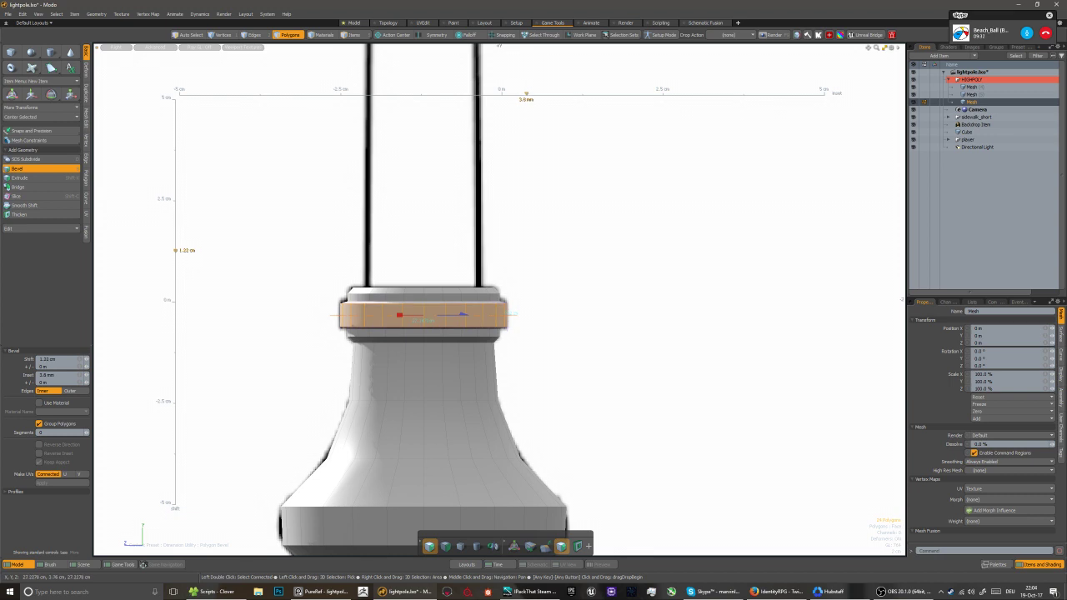
{"action": "key", "text": "q"}
Scale the edge loop directly beneath the collar to fit the outline of the drawn neck
{"action": "key", "text": "5"}
{"action": "key", "text": "2"}
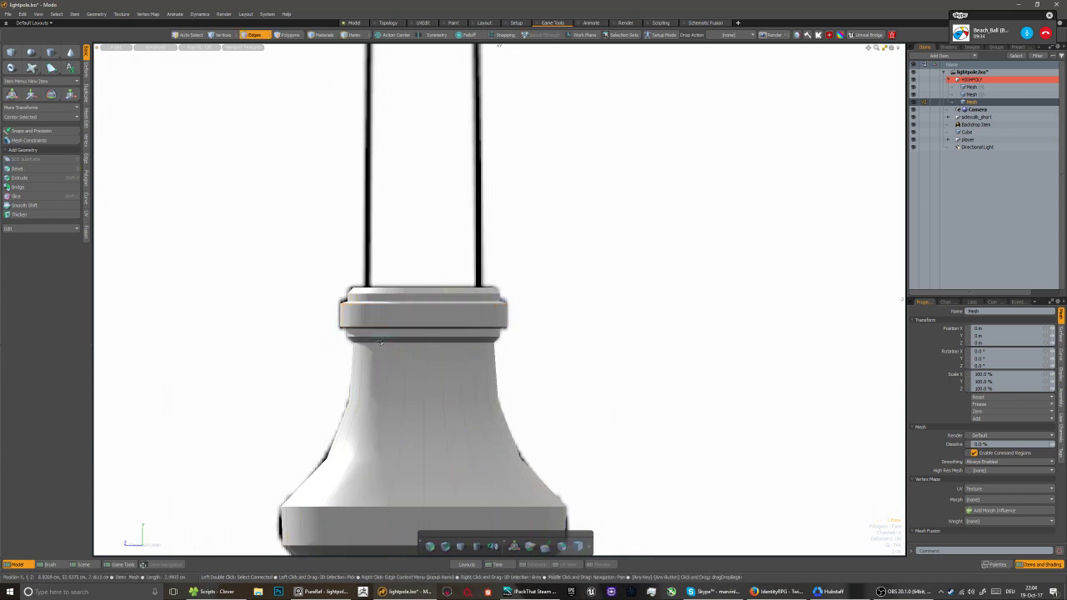
{"action": "key", "text": "r"}
{"action": "left_click_drag", "start_coordinate": [426, 352], "coordinate": [407, 353]}
{"action": "key", "text": "q"}
{"action": "key", "text": "5"}
{"action": "scroll", "coordinate": [465, 341], "scroll_direction": "down", "scroll_amount": 3}
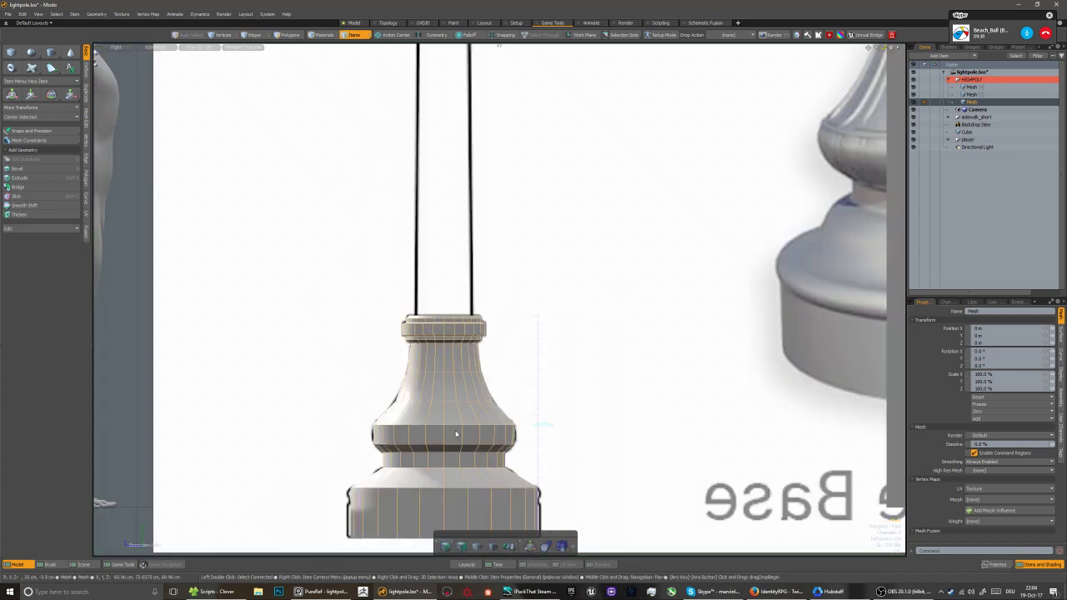
Scale the band of side polygons on the pole's lowest base block to 102% in X and Z, with Y at 100%
{"action": "middle_click_drag", "start_coordinate": [455, 434], "coordinate": [455, 365]}
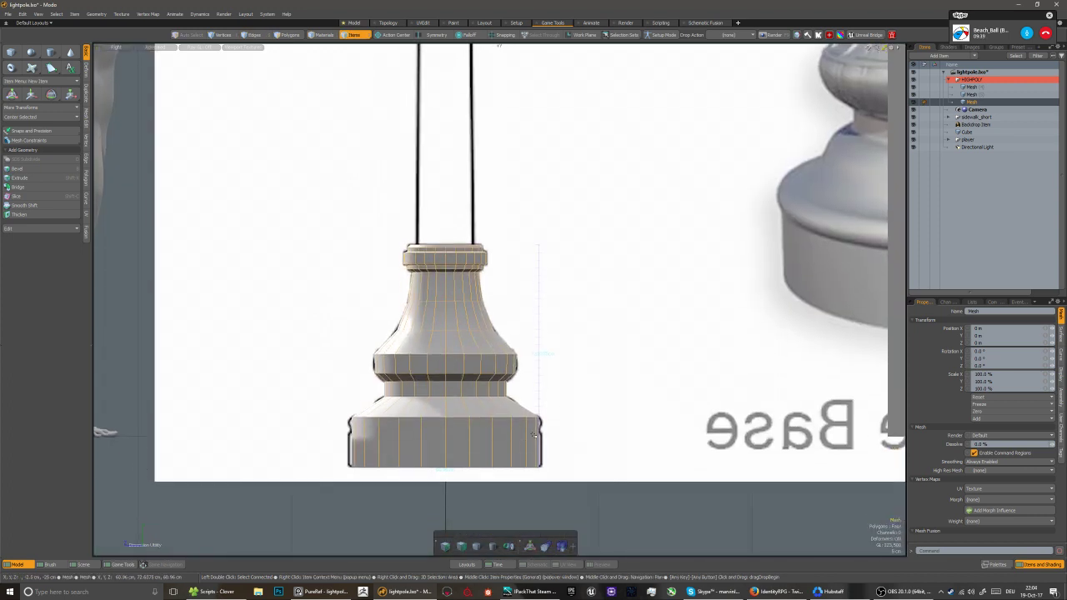
{"action": "key", "text": "3"}
{"action": "key", "text": "r"}
{"action": "left_click", "coordinate": [85, 367]}
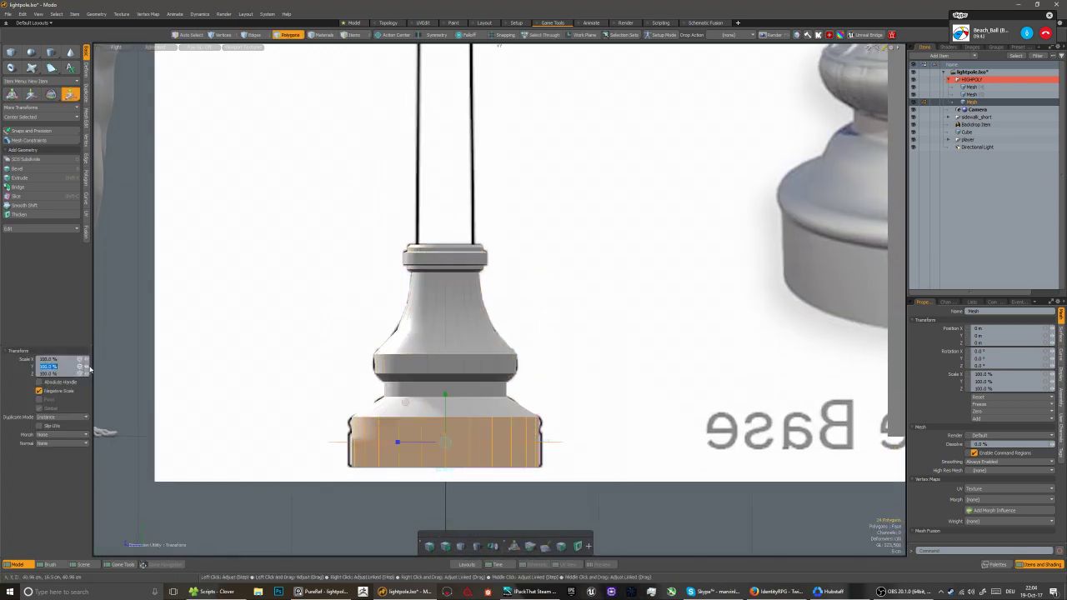
{"action": "right_click", "coordinate": [87, 367]}
{"action": "right_click", "coordinate": [88, 368]}
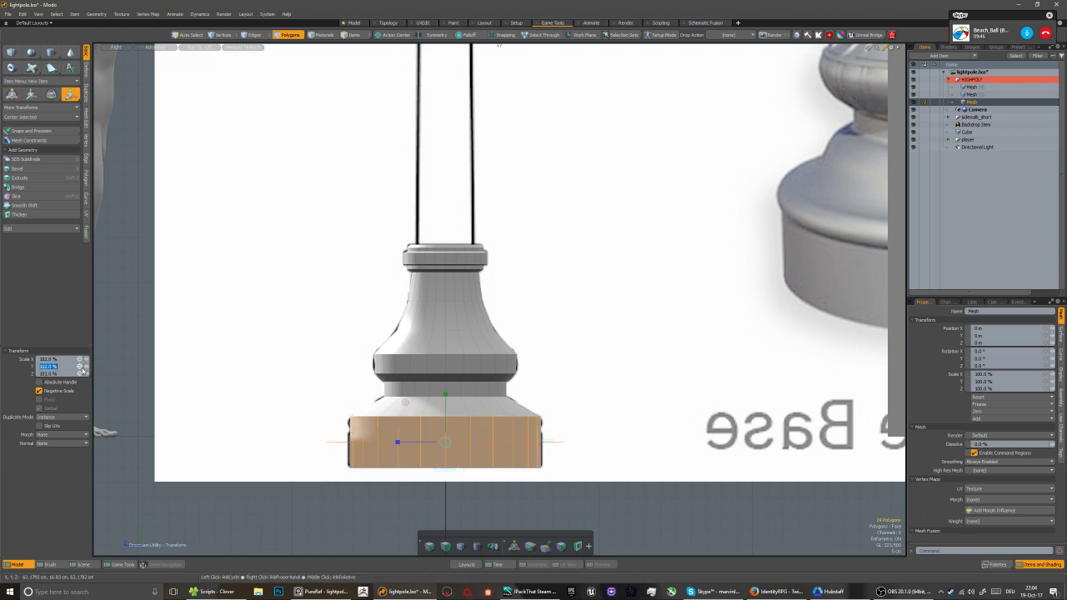
{"action": "left_click", "coordinate": [57, 367]}
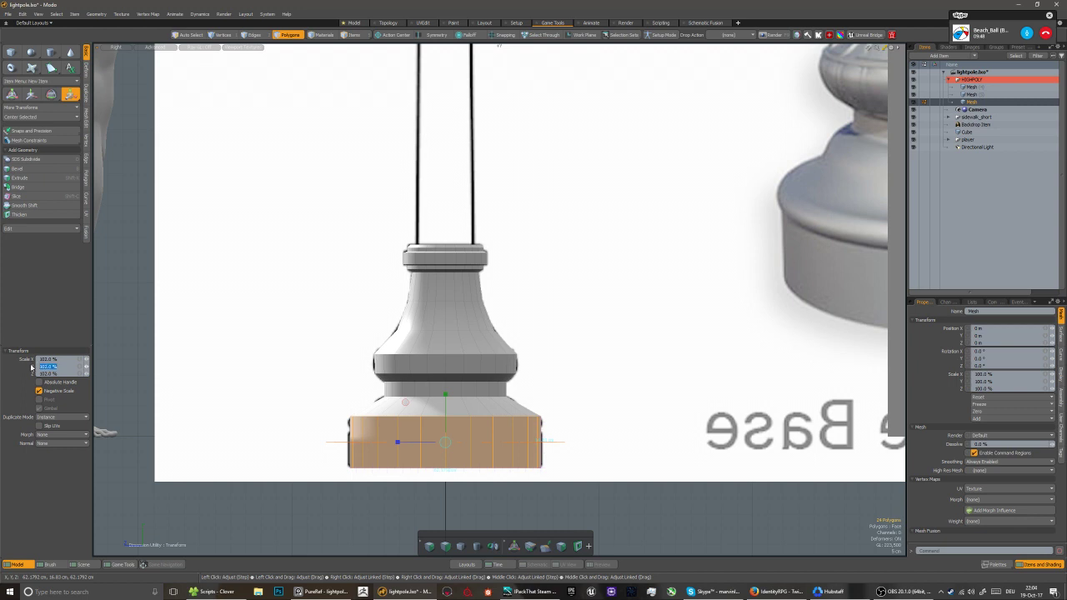
{"action": "type", "text": "0"}
{"action": "key", "text": "Return"}
{"action": "key", "text": "ctrl+z"}
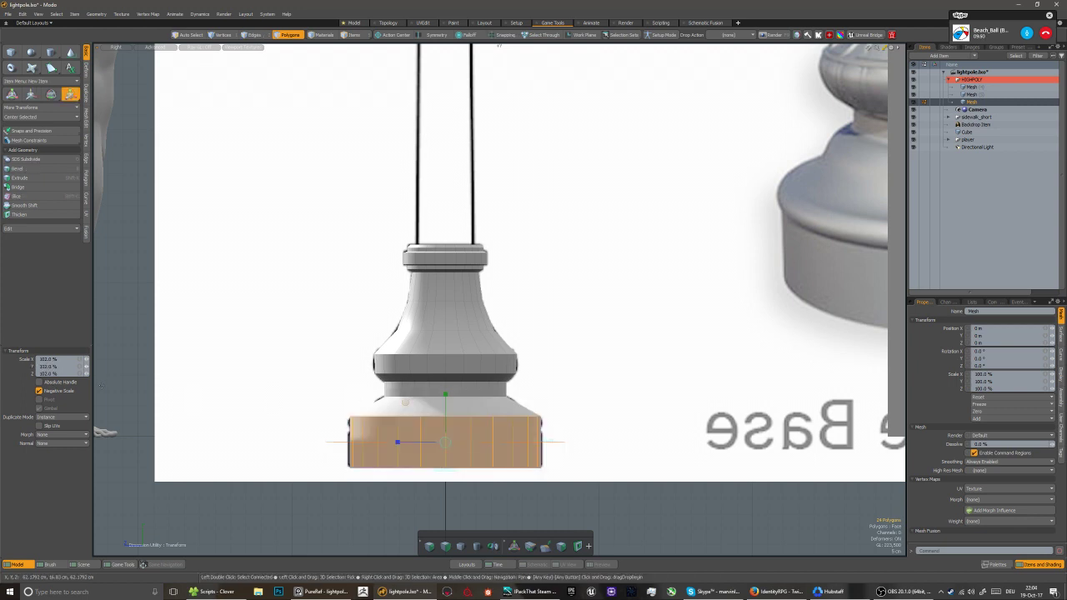
{"action": "left_click", "coordinate": [63, 367]}
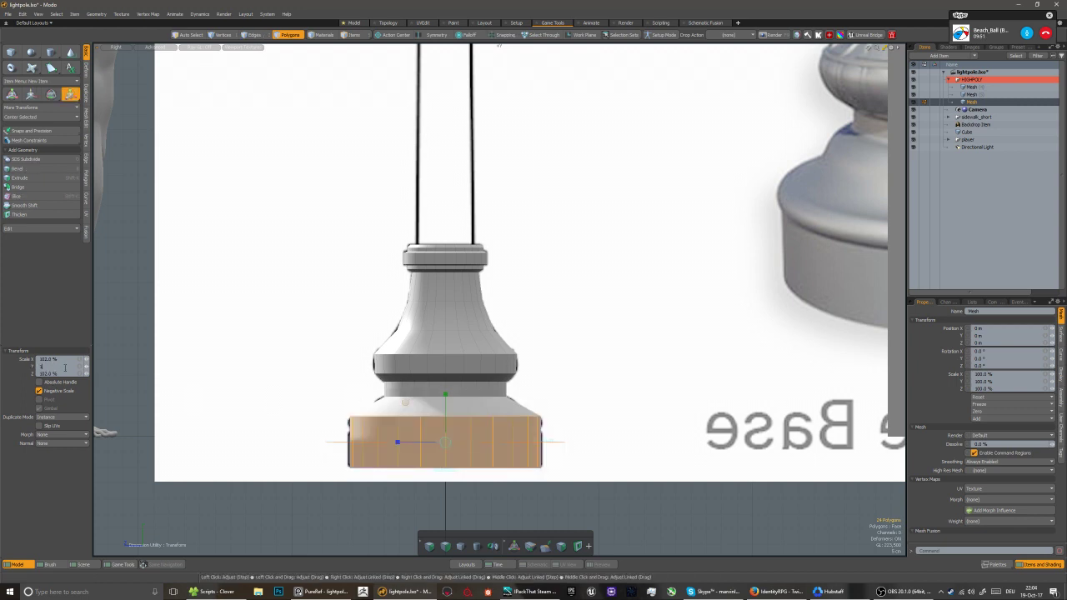
{"action": "type", "text": "100"}
{"action": "key", "text": "Return"}
Select the sidewalk meshes in perspective view and lower them with snapping until the pavement surface meets the underside of the pole base
{"action": "key", "text": "5"}
{"action": "scroll", "coordinate": [482, 437], "scroll_direction": "down", "scroll_amount": 2}
{"action": "key", "text": "ctrl+space"}
{"action": "left_click", "coordinate": [507, 424]}
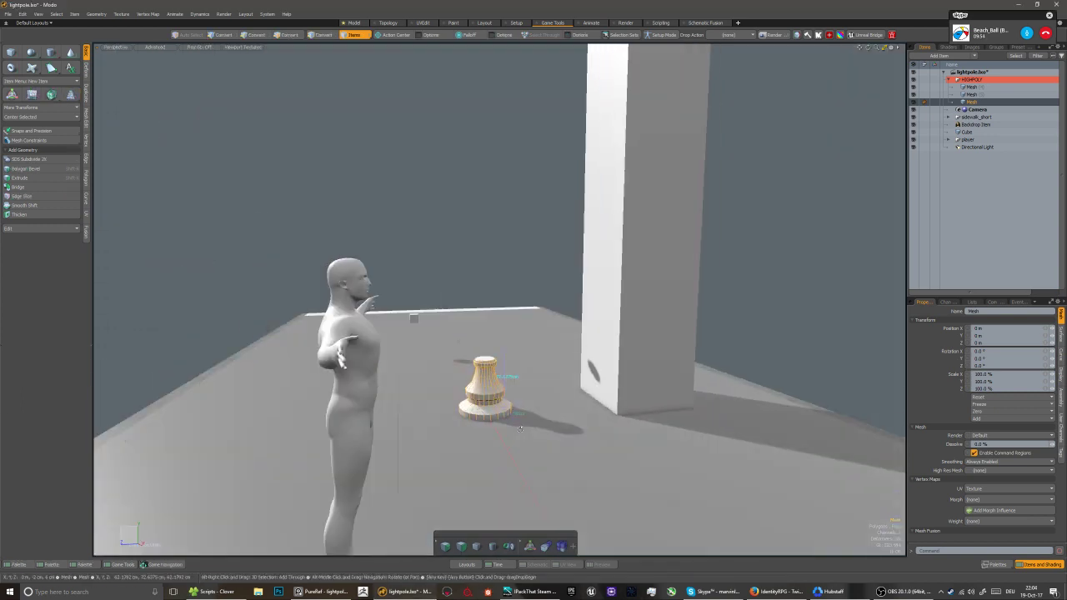
{"action": "left_click_drag", "start_coordinate": [358, 429], "coordinate": [472, 420], "text": "alt"}
{"action": "left_click_drag", "start_coordinate": [478, 435], "coordinate": [430, 424], "text": "alt"}
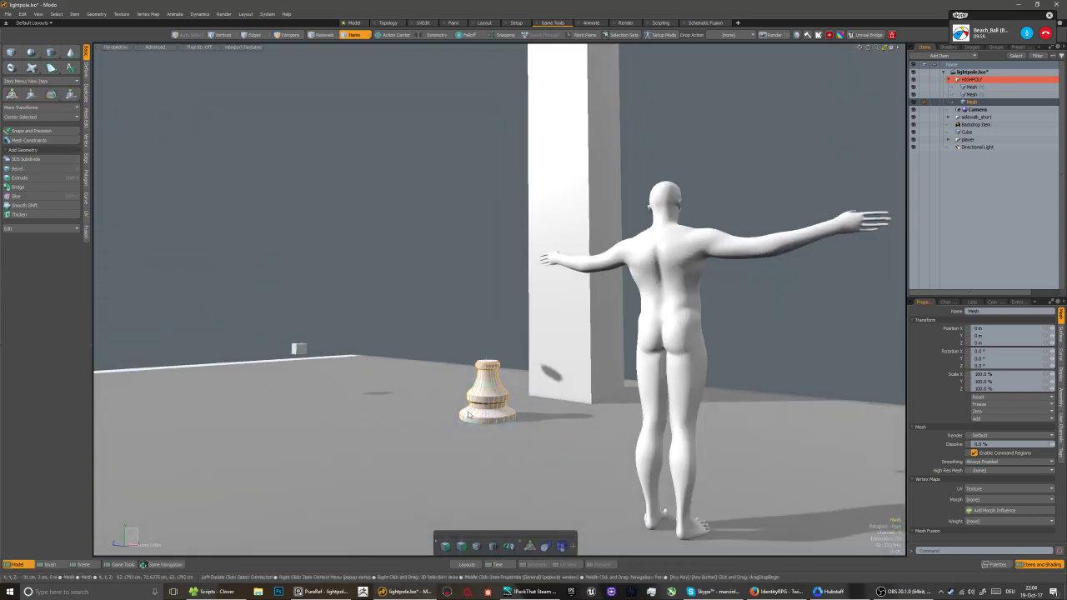
{"action": "scroll", "coordinate": [504, 408], "scroll_direction": "down", "scroll_amount": 7}
{"action": "left_click_drag", "start_coordinate": [504, 408], "coordinate": [484, 422], "text": "alt"}
{"action": "left_click", "coordinate": [483, 422]}
{"action": "left_click", "coordinate": [439, 379], "text": "shift"}
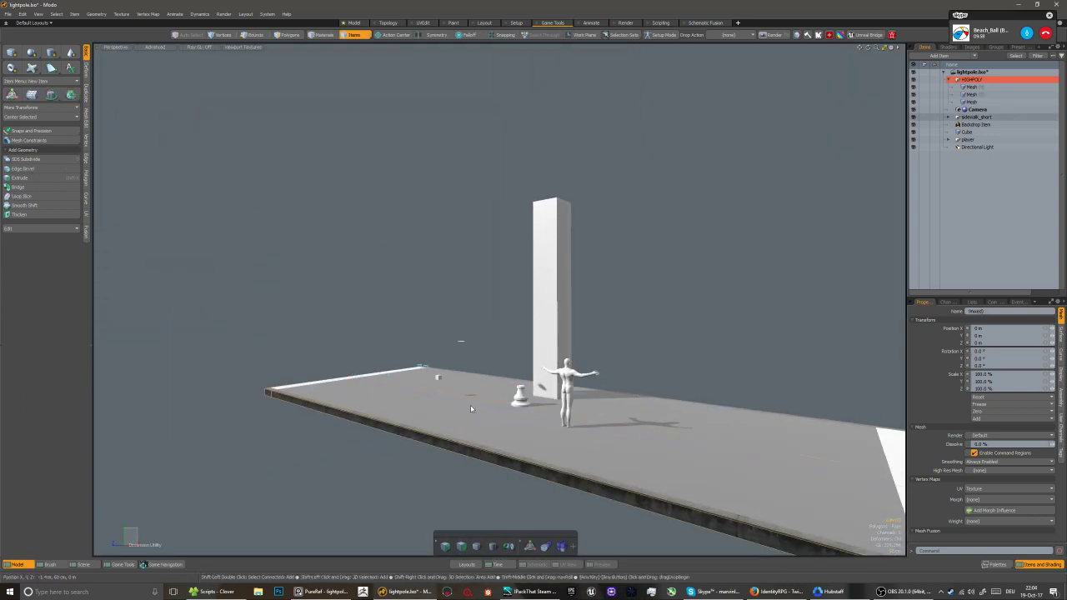
{"action": "scroll", "coordinate": [488, 388], "scroll_direction": "up", "scroll_amount": 5}
{"action": "key", "text": "3"}
{"action": "key", "text": "w"}
{"action": "key", "text": "x"}
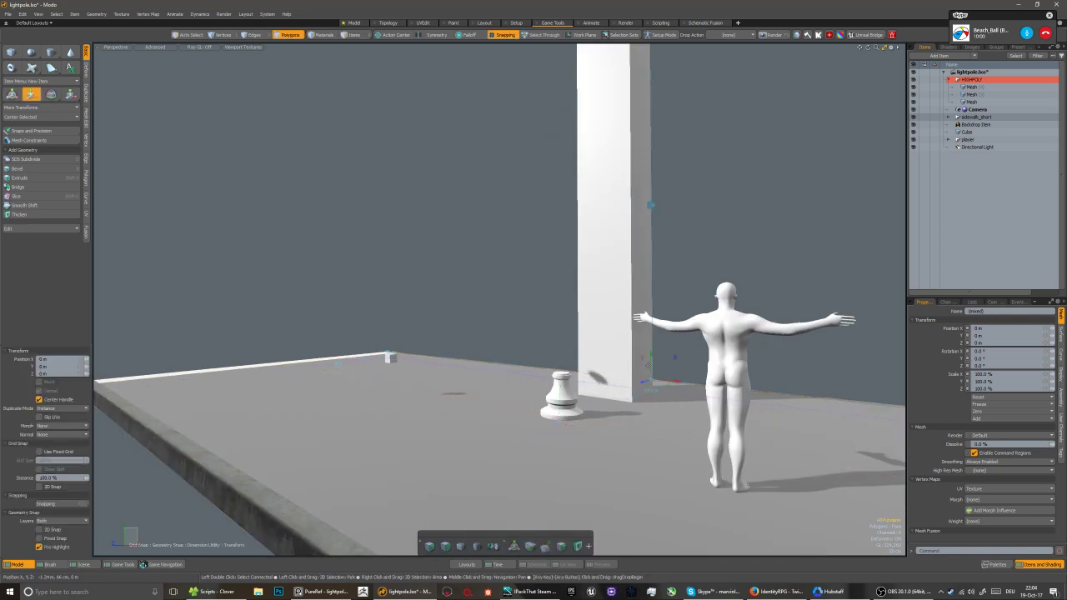
{"action": "left_click_drag", "start_coordinate": [647, 381], "coordinate": [557, 431]}
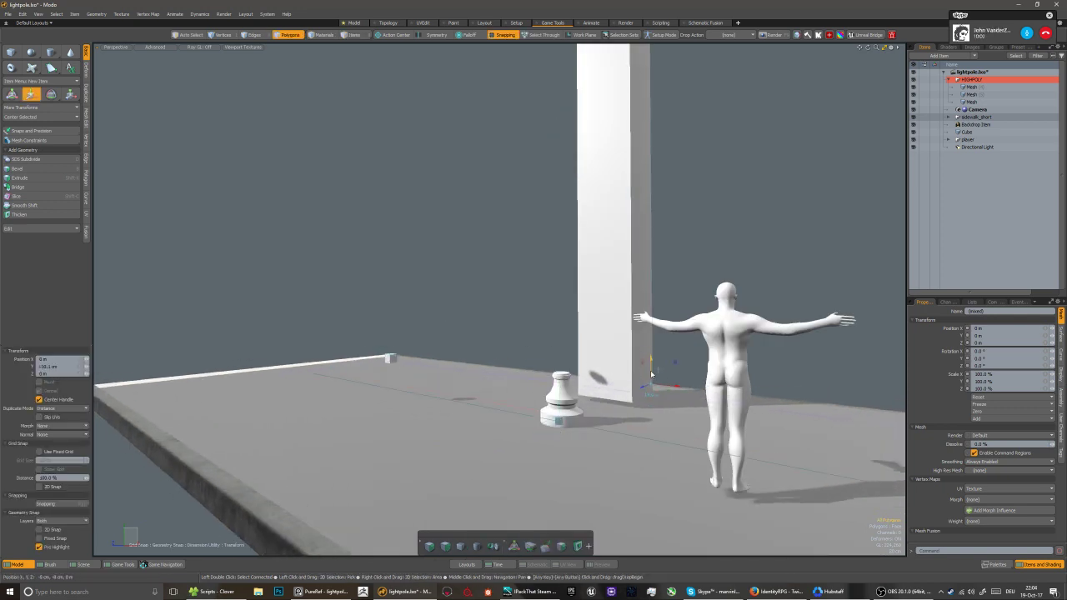
{"action": "key", "text": "q"}
{"action": "key", "text": "5"}
Select the flat polygon capping the pole's collar and bevel it with a 2 cm inset and a shift of 0
{"action": "scroll", "coordinate": [581, 398], "scroll_direction": "up", "scroll_amount": 3}
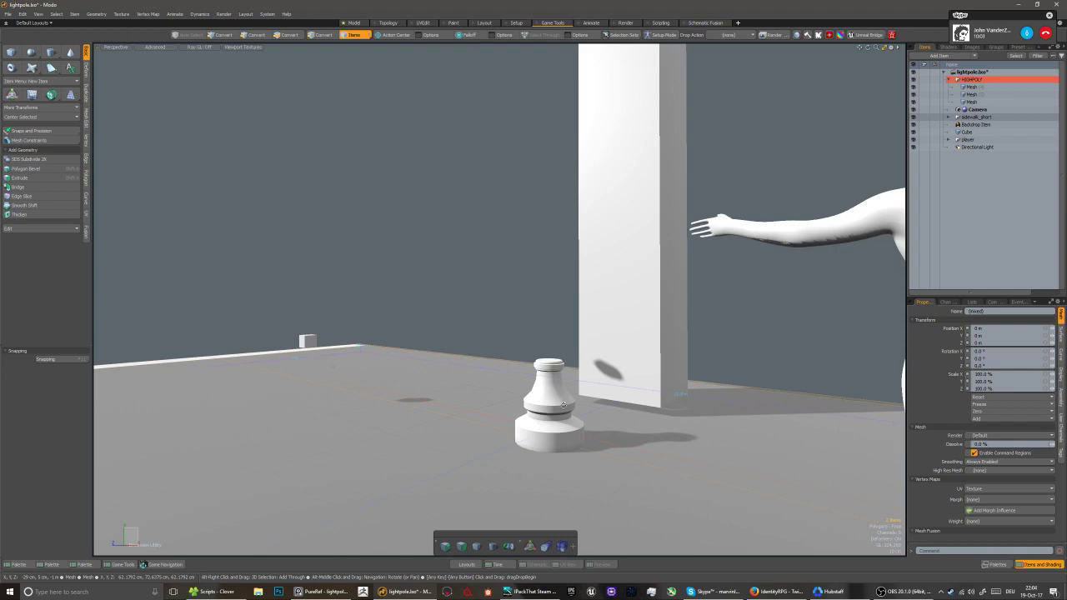
{"action": "left_click_drag", "start_coordinate": [563, 404], "coordinate": [415, 376], "text": "alt"}
{"action": "left_click", "coordinate": [415, 376]}
{"action": "key", "text": "3"}
{"action": "key", "text": "ctrl+space"}
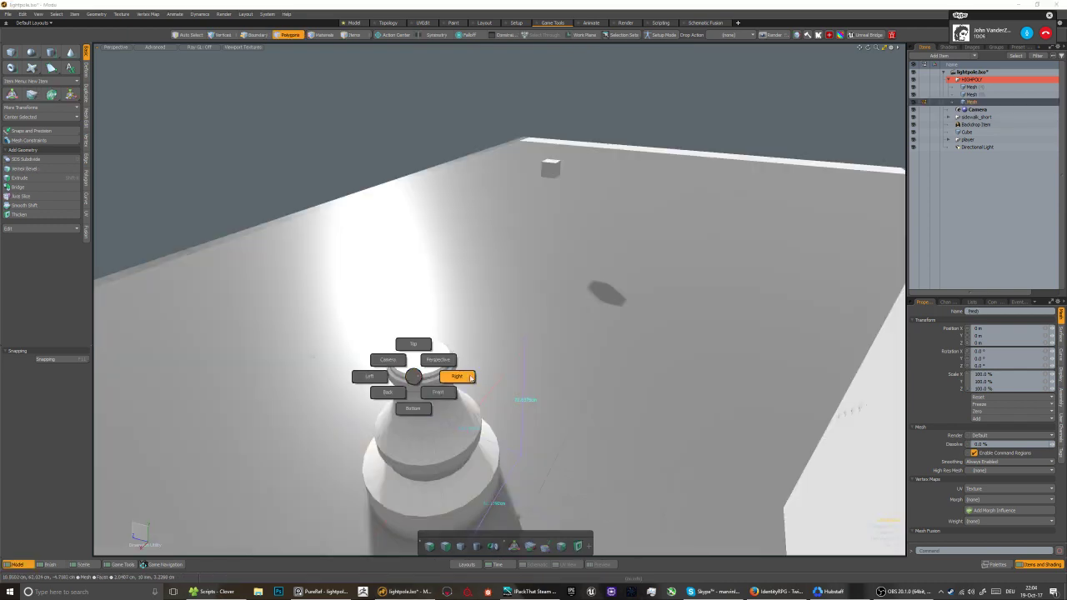
{"action": "left_click", "coordinate": [459, 375]}
{"action": "key", "text": "ctrl+space"}
{"action": "left_click", "coordinate": [469, 350]}
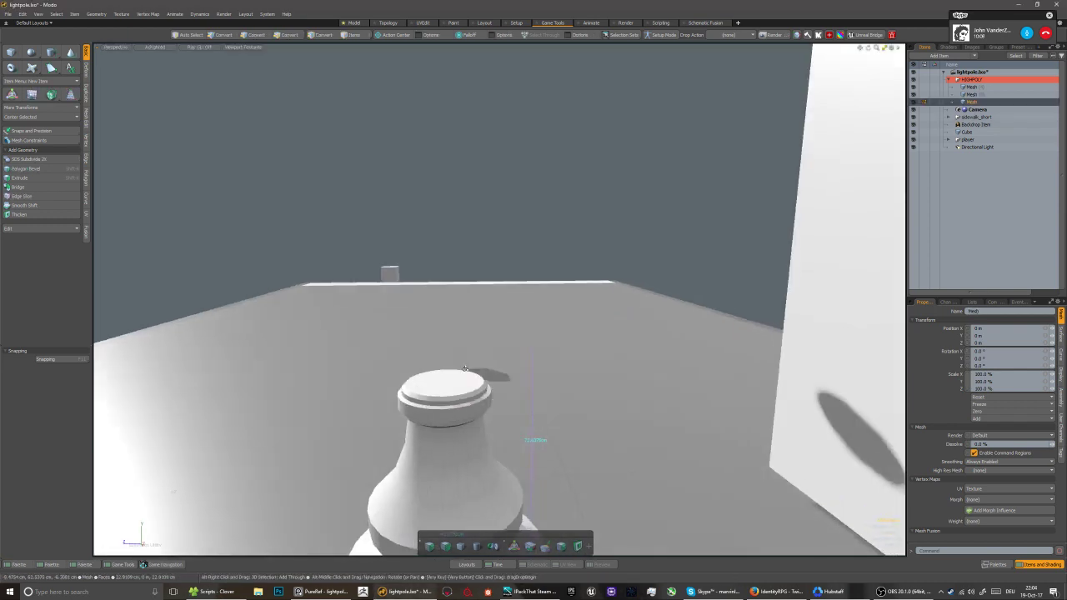
{"action": "left_click", "coordinate": [445, 395]}
{"action": "key", "text": "ctrl+space"}
{"action": "left_click", "coordinate": [489, 393]}
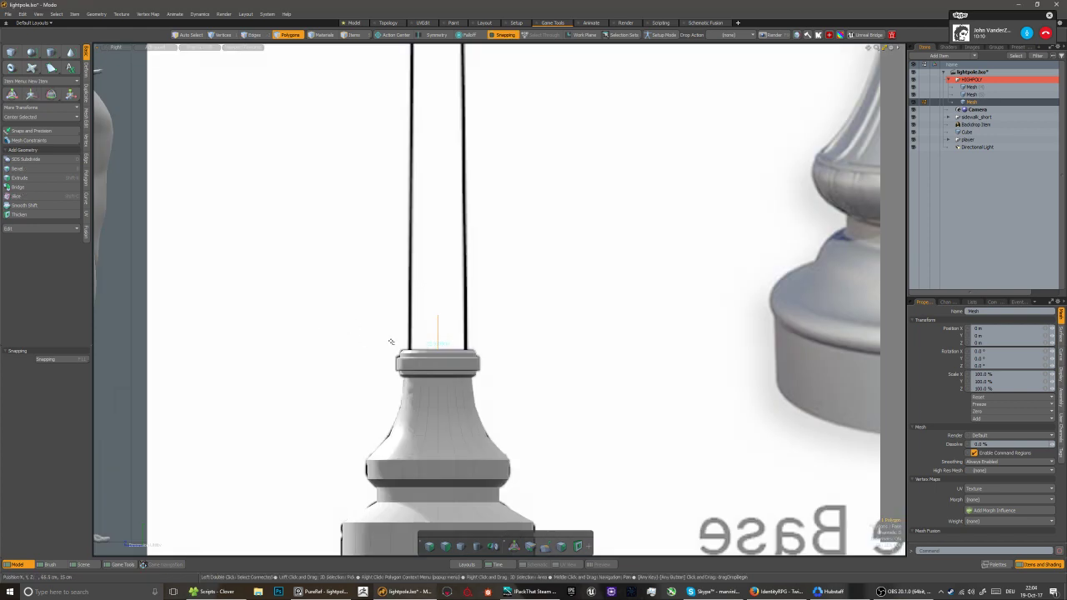
{"action": "key", "text": "b"}
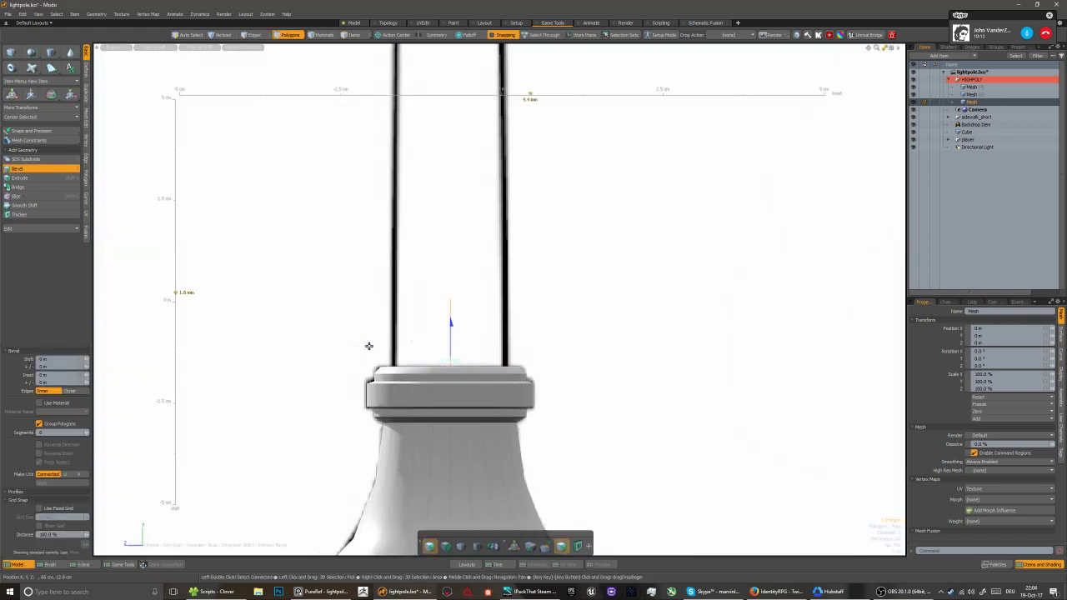
{"action": "left_click", "coordinate": [52, 358]}
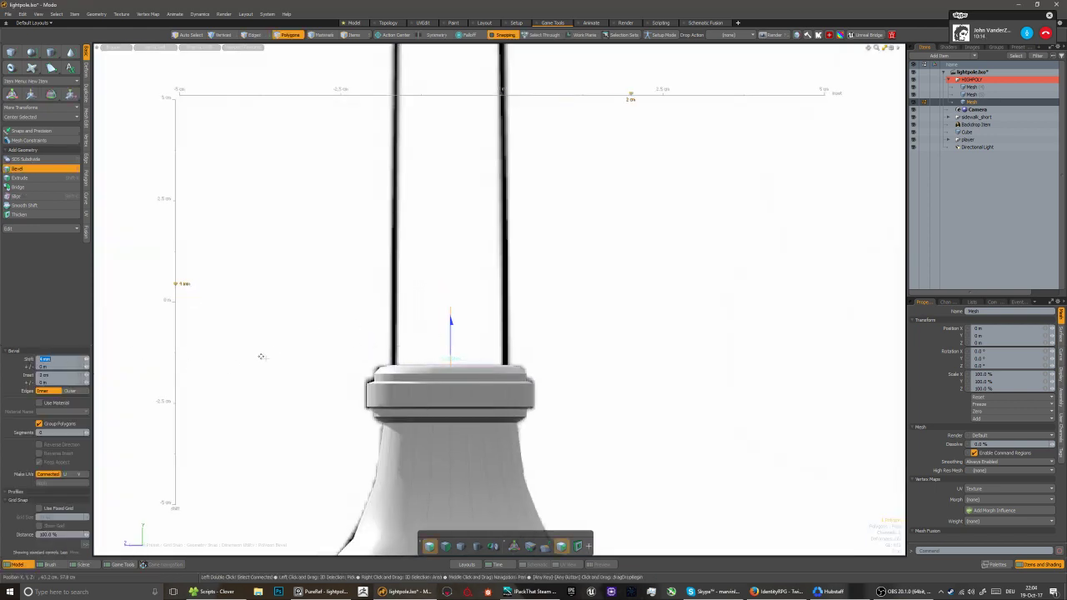
{"action": "type", "text": "0"}
{"action": "key", "text": "Return"}
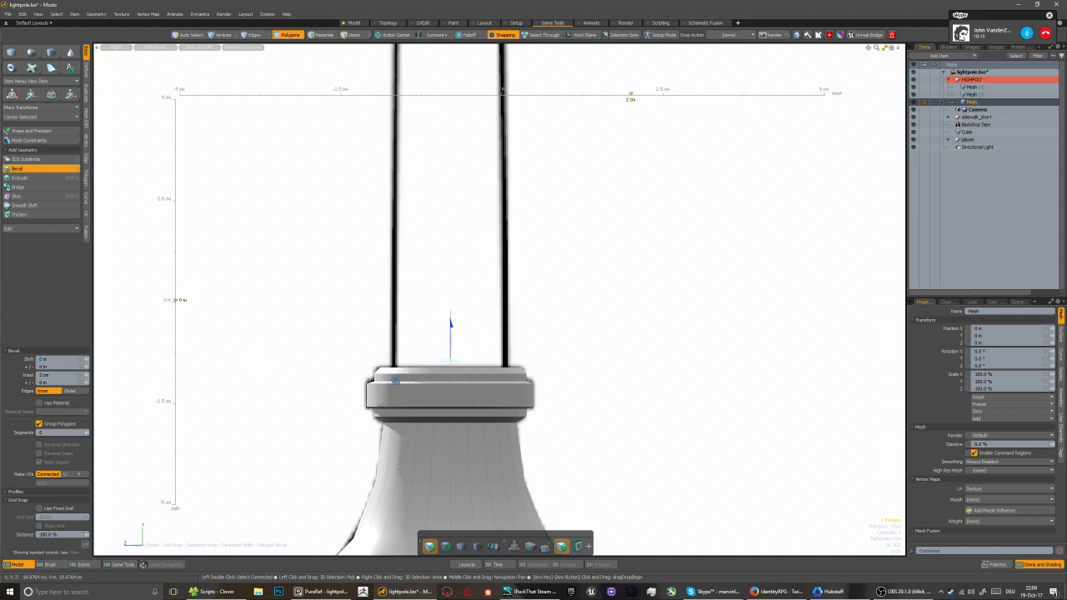
{"action": "key", "text": "shift+x"}
{"action": "scroll", "coordinate": [405, 379], "scroll_direction": "down", "scroll_amount": 10}
{"action": "key", "text": "x"}
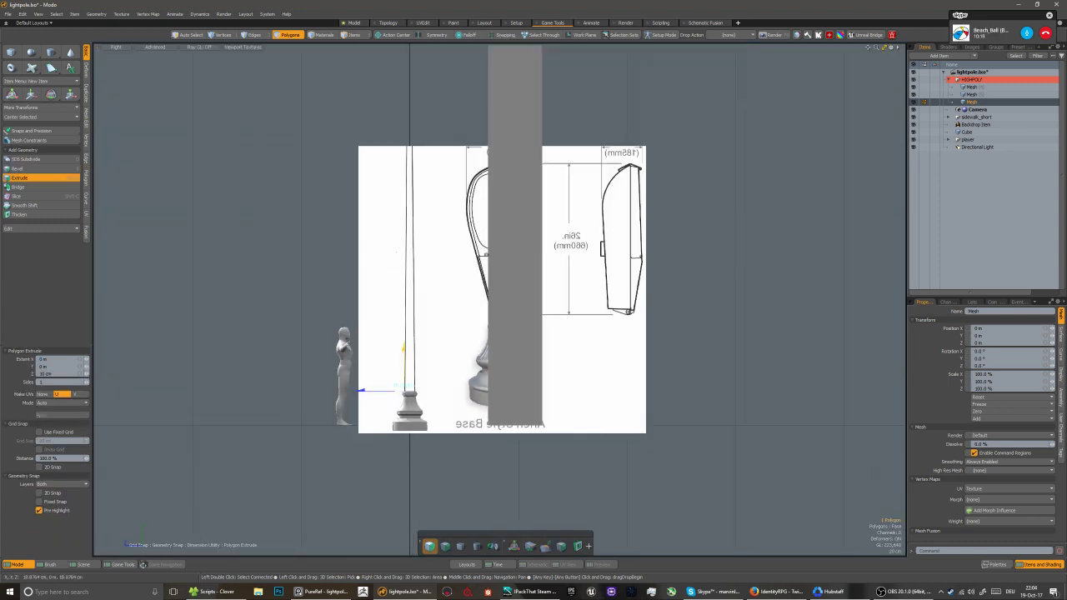
{"action": "left_click_drag", "start_coordinate": [406, 380], "coordinate": [404, 124]}
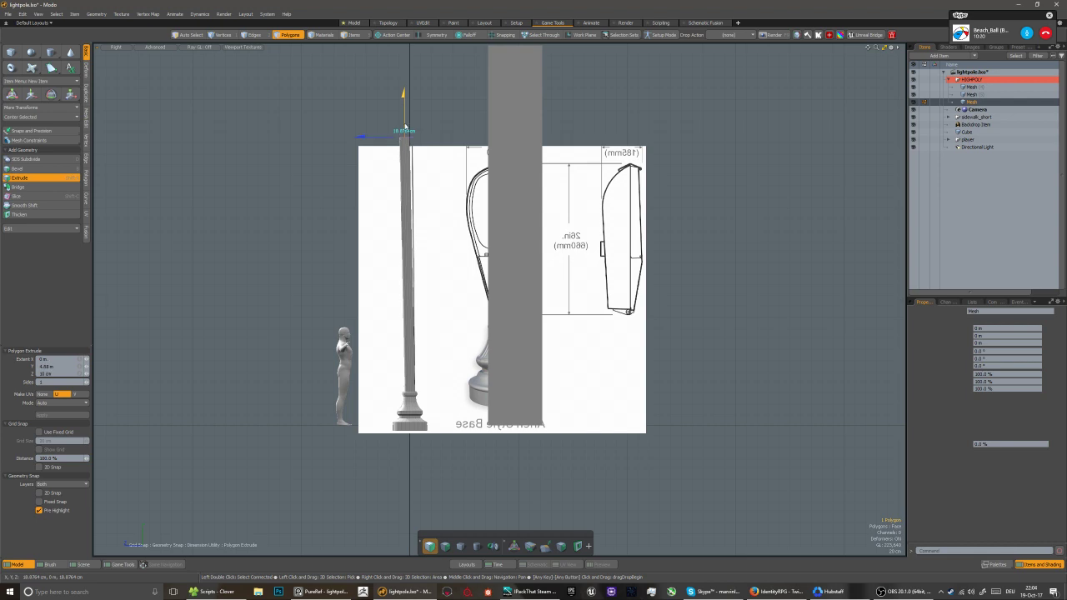
{"action": "key", "text": "ctrl+z"}
{"action": "scroll", "coordinate": [402, 379], "scroll_direction": "up", "scroll_amount": 5}
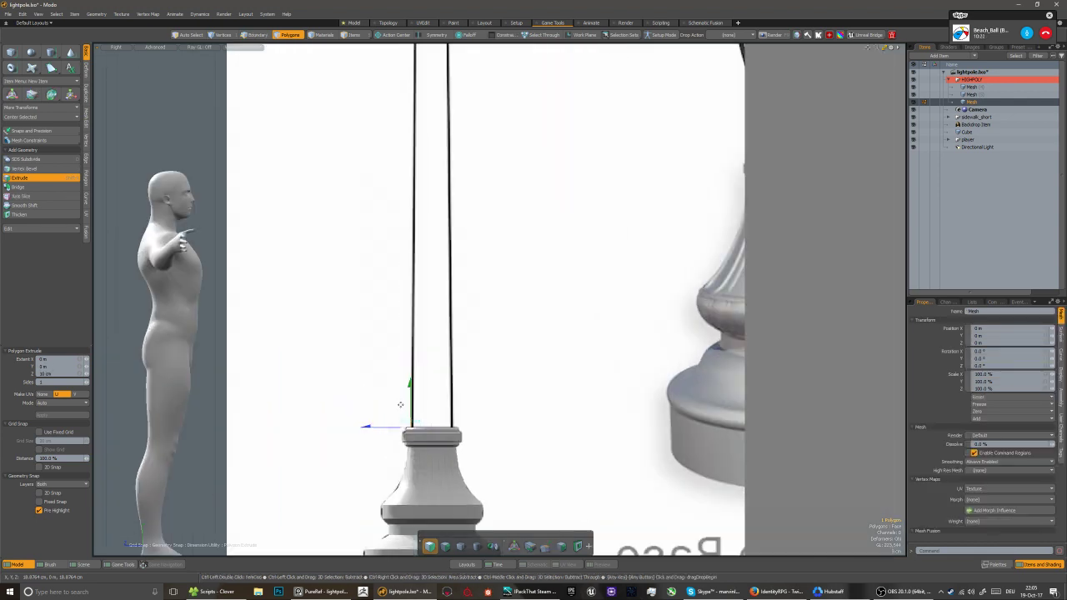
{"action": "key", "text": "w"}
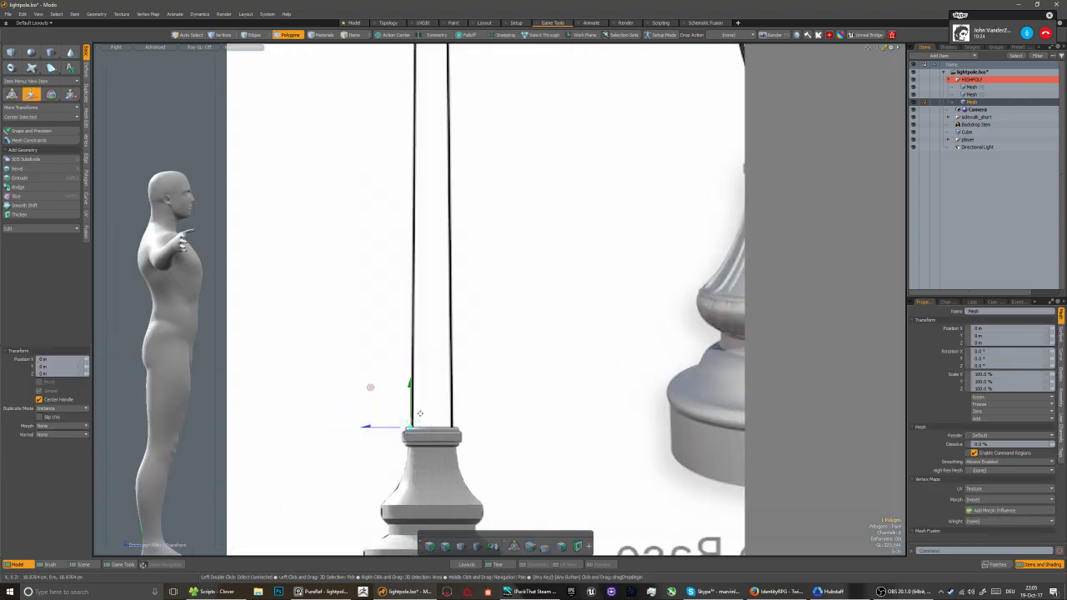
{"action": "left_click_drag", "start_coordinate": [409, 429], "coordinate": [415, 334]}
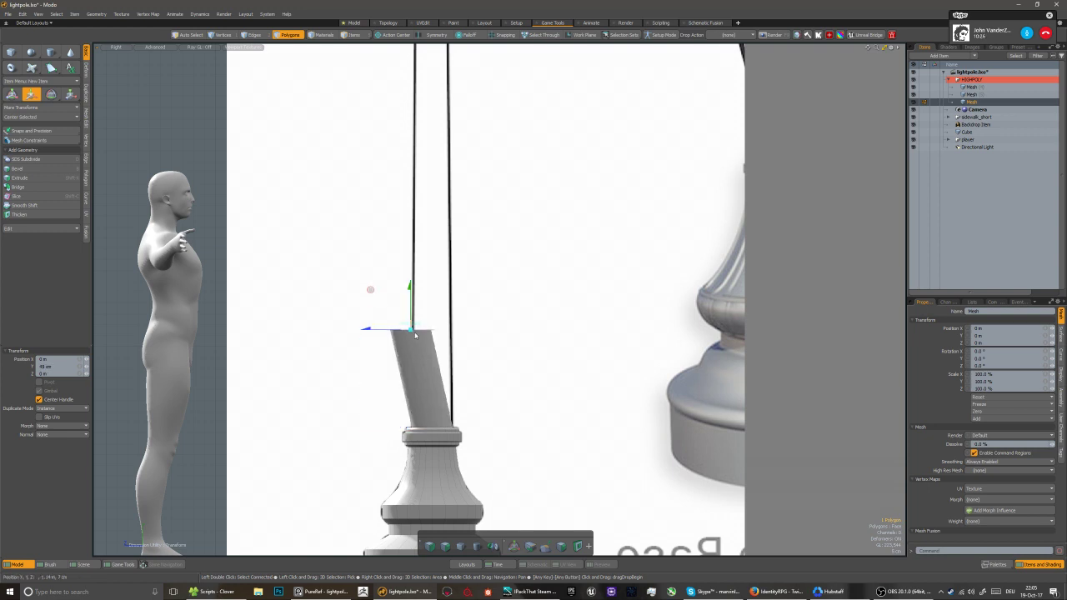
{"action": "key", "text": "ctrl+z"}
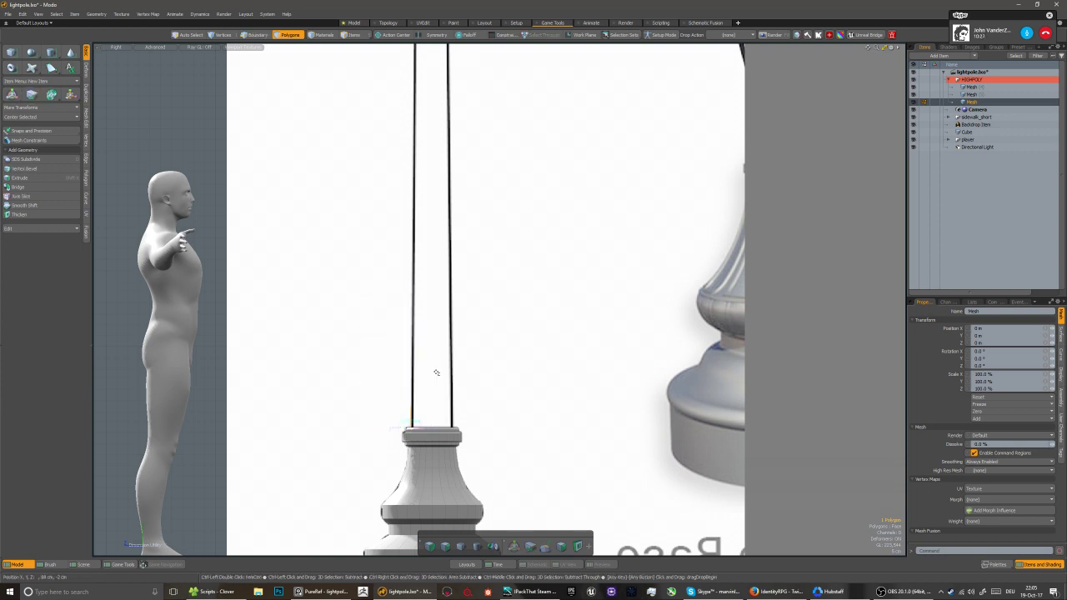
{"action": "key", "text": "period"}
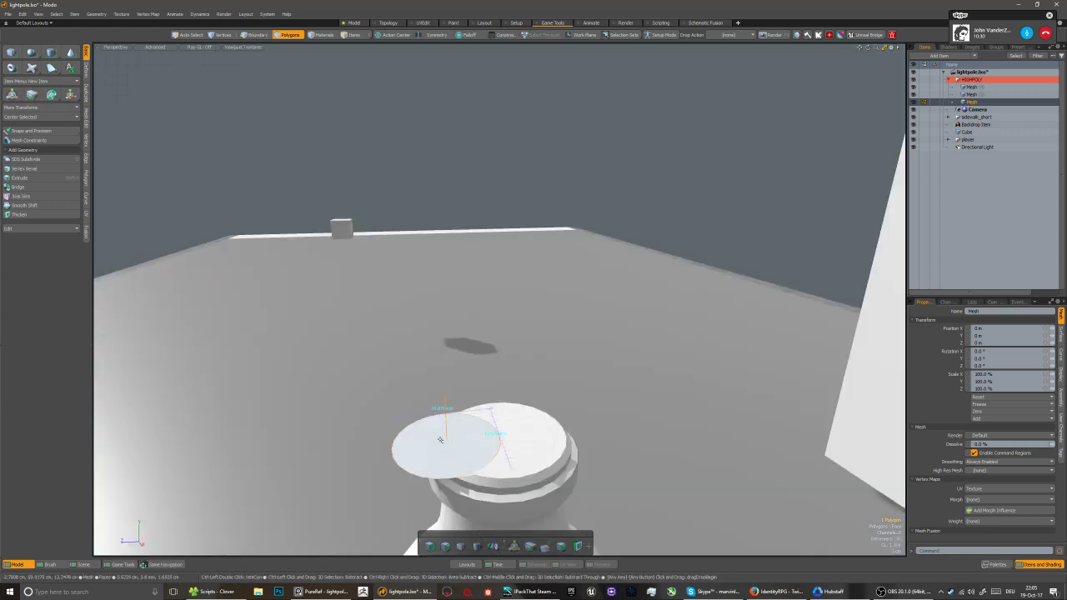
{"action": "key", "text": "ctrl+z"}
Extrude the inset cap polygon straight up in the side view to form the pole shaft, extending well above the backdrop drawing
{"action": "key", "text": "ctrl+space"}
{"action": "left_click", "coordinate": [485, 424]}
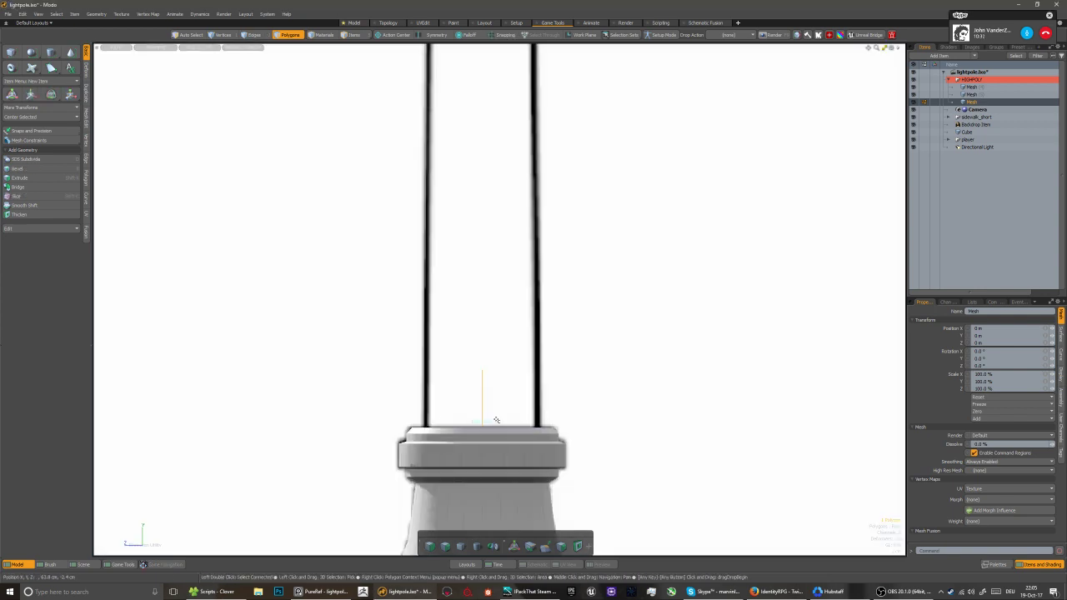
{"action": "key", "text": "shift+x"}
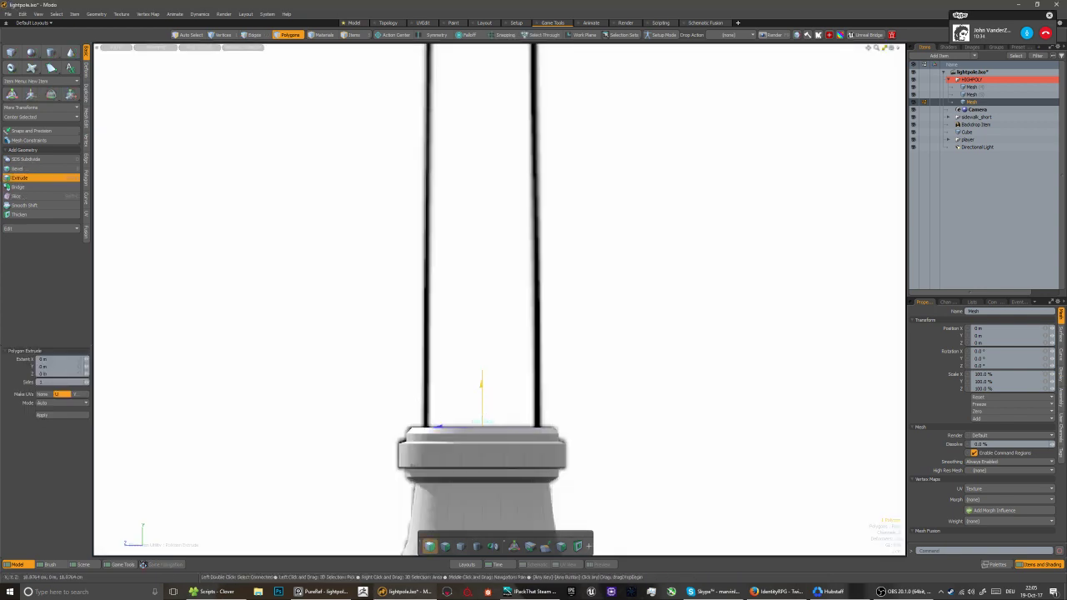
{"action": "scroll", "coordinate": [475, 313], "scroll_direction": "down", "scroll_amount": 10}
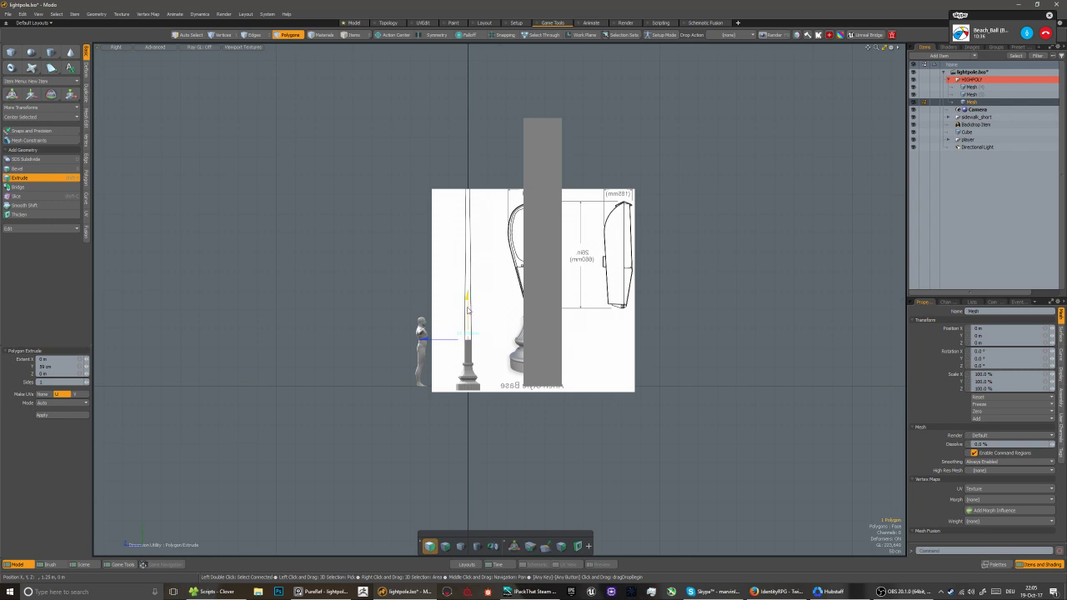
{"action": "left_click_drag", "start_coordinate": [467, 310], "coordinate": [468, 116]}
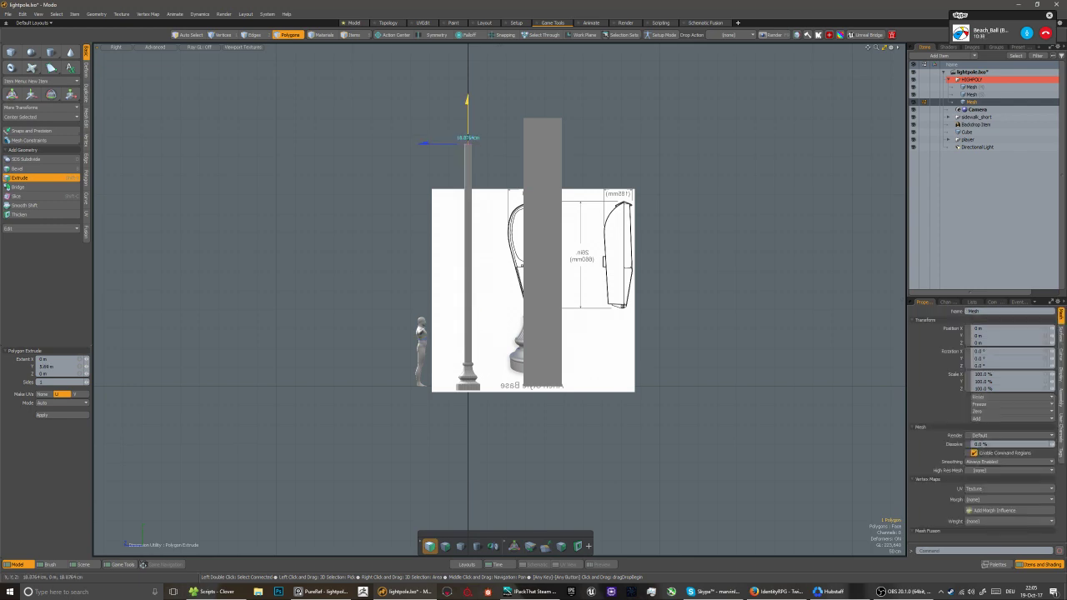
{"action": "key", "text": "space"}
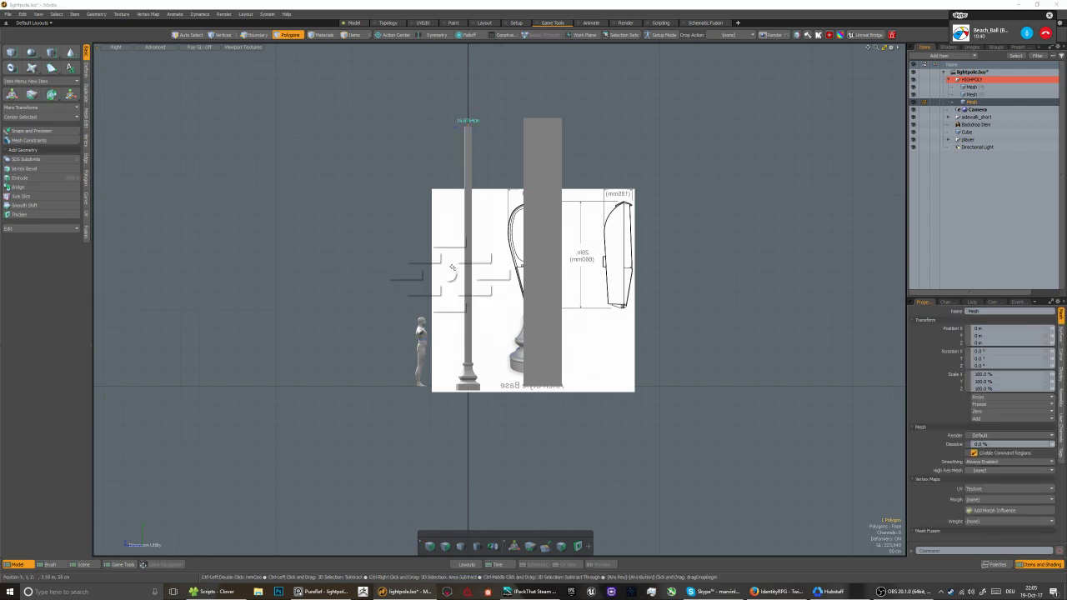
Scale the shaft's top polygon uniformly to about 28% so the pole tapers along the drawn outline
{"action": "key", "text": "ctrl+space"}
{"action": "left_click", "coordinate": [448, 271]}
{"action": "key", "text": "r"}
{"action": "scroll", "coordinate": [467, 142], "scroll_direction": "up", "scroll_amount": 4}
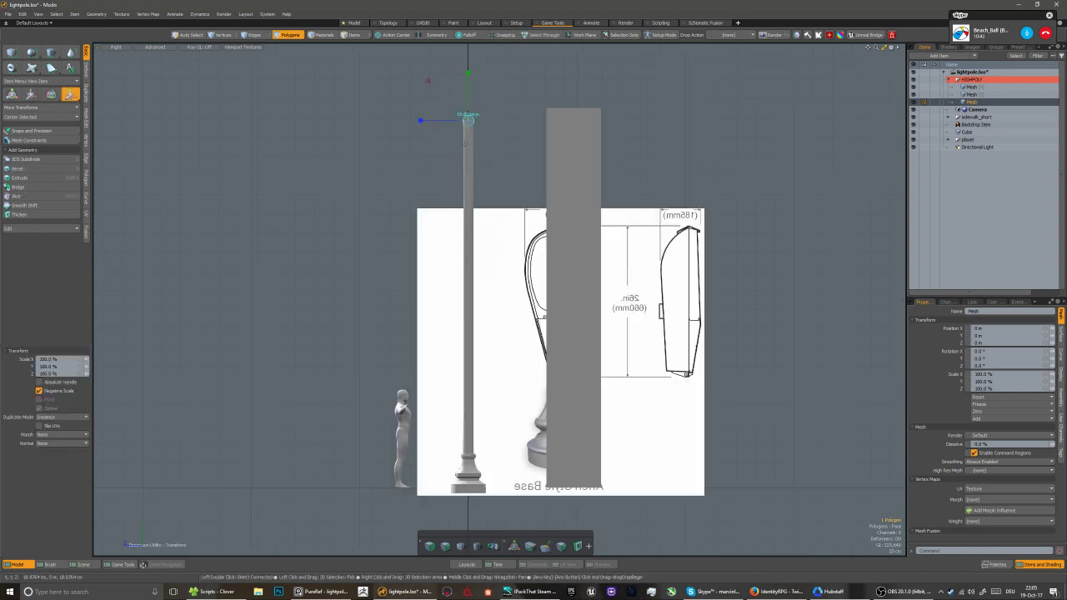
{"action": "left_click_drag", "start_coordinate": [469, 112], "coordinate": [409, 111]}
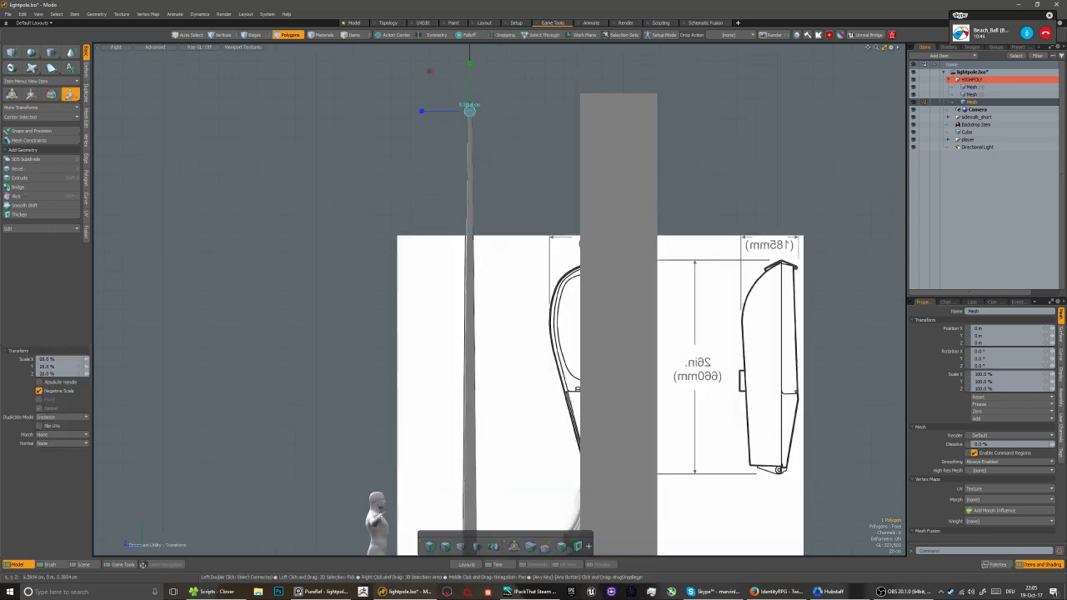
{"action": "key", "text": "space"}
Examine the tapered pole from several angles in perspective view, comparing it with the figure and the sidewalk
{"action": "key", "text": "5"}
{"action": "key", "text": "ctrl+space"}
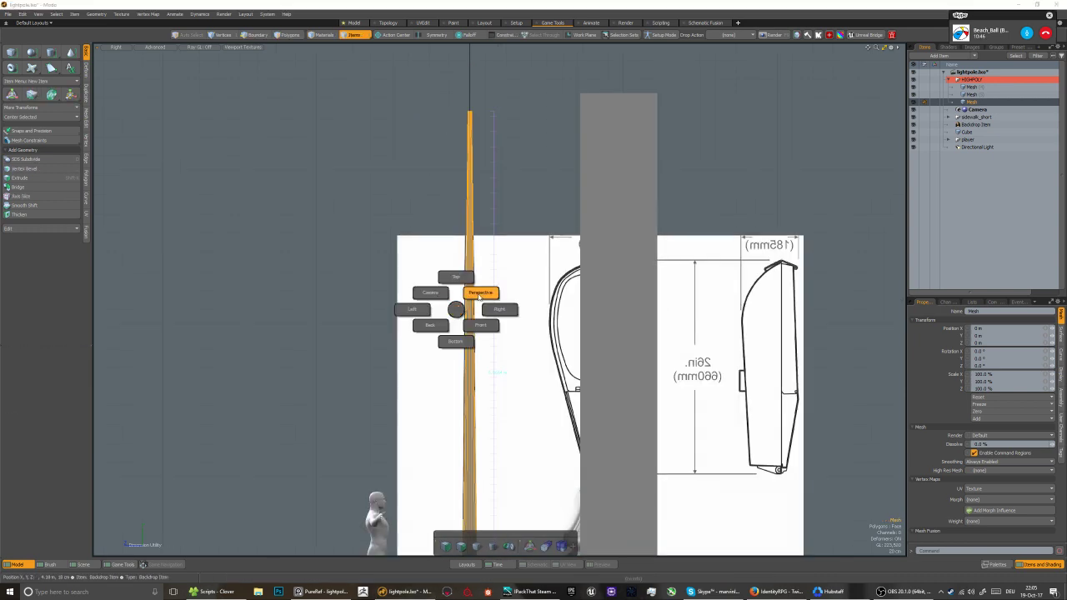
{"action": "left_click", "coordinate": [480, 293]}
{"action": "left_click_drag", "start_coordinate": [480, 294], "coordinate": [534, 321], "text": "alt"}
{"action": "scroll", "coordinate": [478, 440], "scroll_direction": "up", "scroll_amount": 3}
{"action": "left_click", "coordinate": [478, 440]}
{"action": "left_click_drag", "start_coordinate": [478, 440], "coordinate": [542, 397], "text": "alt"}
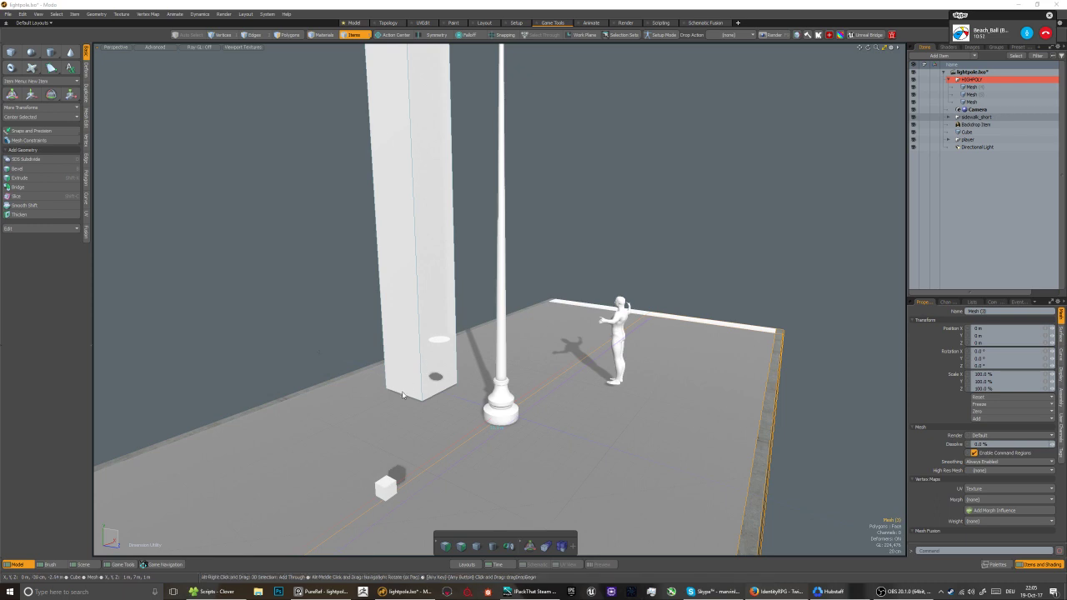
{"action": "left_click_drag", "start_coordinate": [414, 365], "coordinate": [426, 406], "text": "alt"}
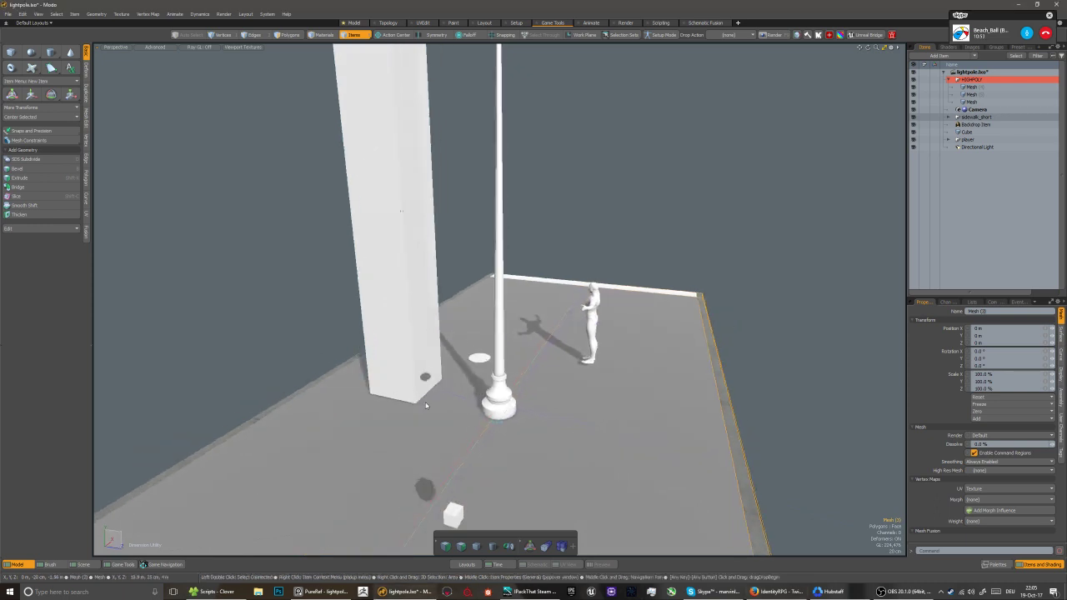
Examine the pole mesh beside the figure and the tall reference block from several viewpoints
{"action": "left_click", "coordinate": [498, 408]}
{"action": "scroll", "coordinate": [498, 409], "scroll_direction": "up", "scroll_amount": 2}
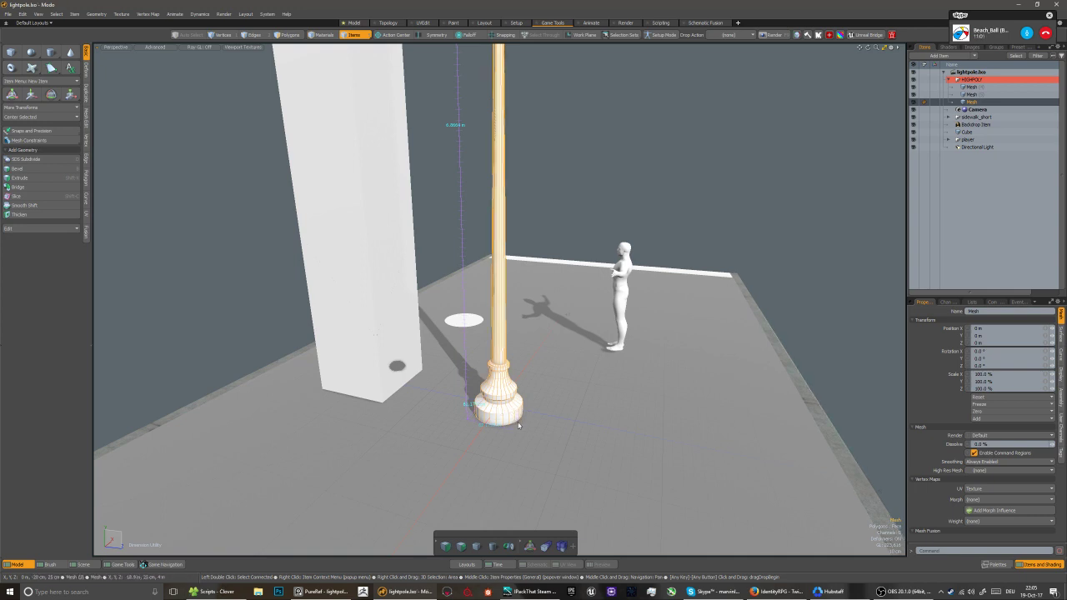
{"action": "left_click_drag", "start_coordinate": [519, 426], "coordinate": [667, 383], "text": "alt"}
{"action": "scroll", "coordinate": [516, 383], "scroll_direction": "up", "scroll_amount": 3}
{"action": "scroll", "coordinate": [516, 382], "scroll_direction": "down", "scroll_amount": 4}
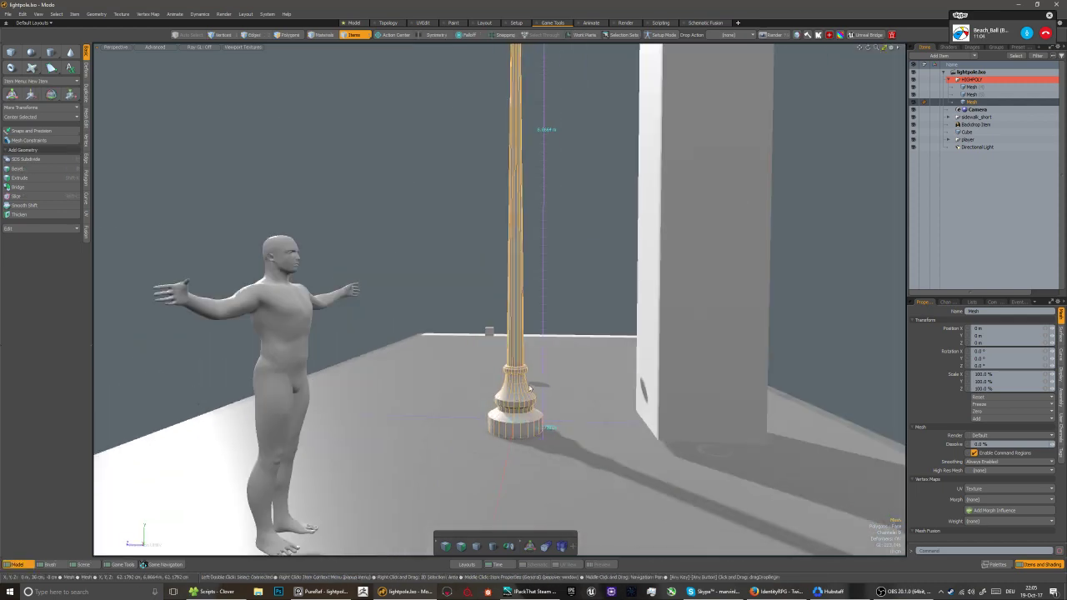
{"action": "left_click_drag", "start_coordinate": [516, 383], "coordinate": [560, 367], "text": "alt"}
{"action": "left_click", "coordinate": [666, 363]}
{"action": "key", "text": "3"}
{"action": "key", "text": "w"}
{"action": "left_click", "coordinate": [618, 405]}
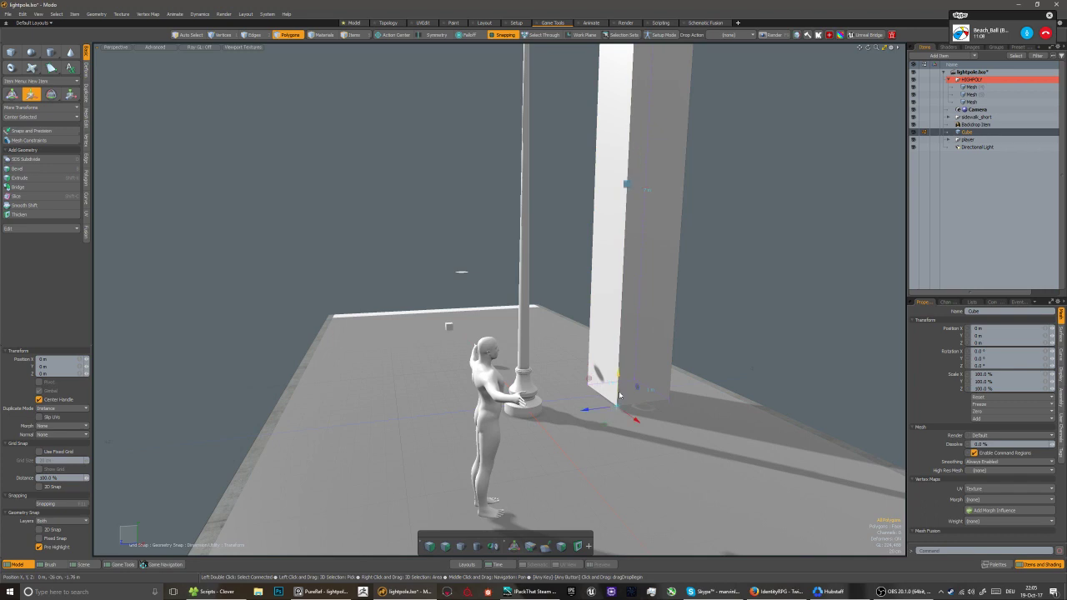
{"action": "left_click_drag", "start_coordinate": [619, 407], "coordinate": [630, 380], "text": "alt"}
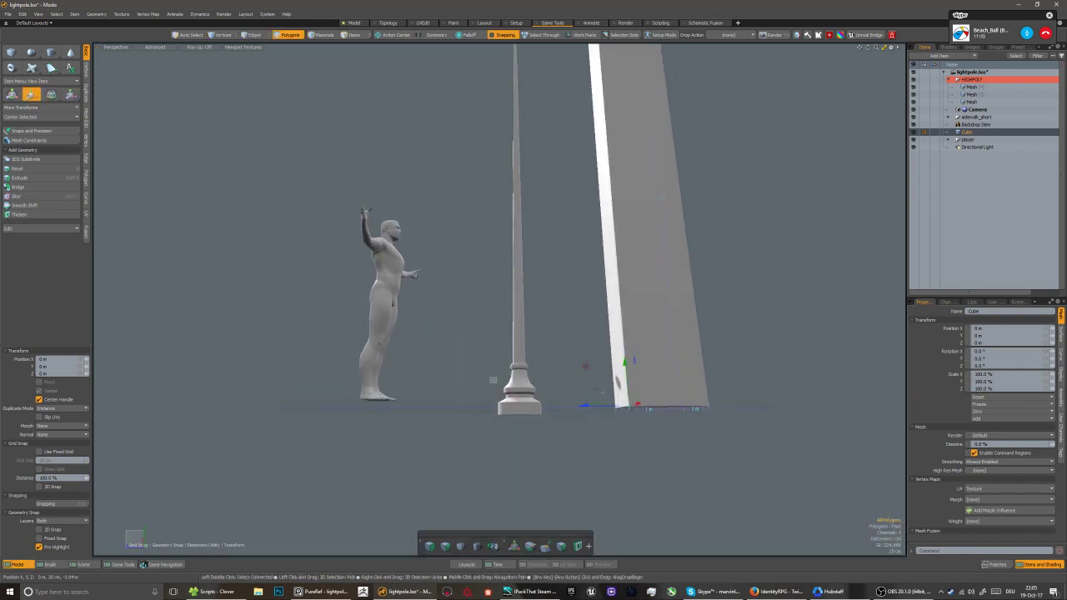
Delete the flat polygon on the underside of the pole's base
{"action": "left_click_drag", "start_coordinate": [529, 393], "coordinate": [496, 419], "text": "alt"}
{"action": "key", "text": "5"}
{"action": "left_click", "coordinate": [517, 416]}
{"action": "key", "text": "3"}
{"action": "left_click", "coordinate": [496, 415]}
{"action": "key", "text": "Delete"}
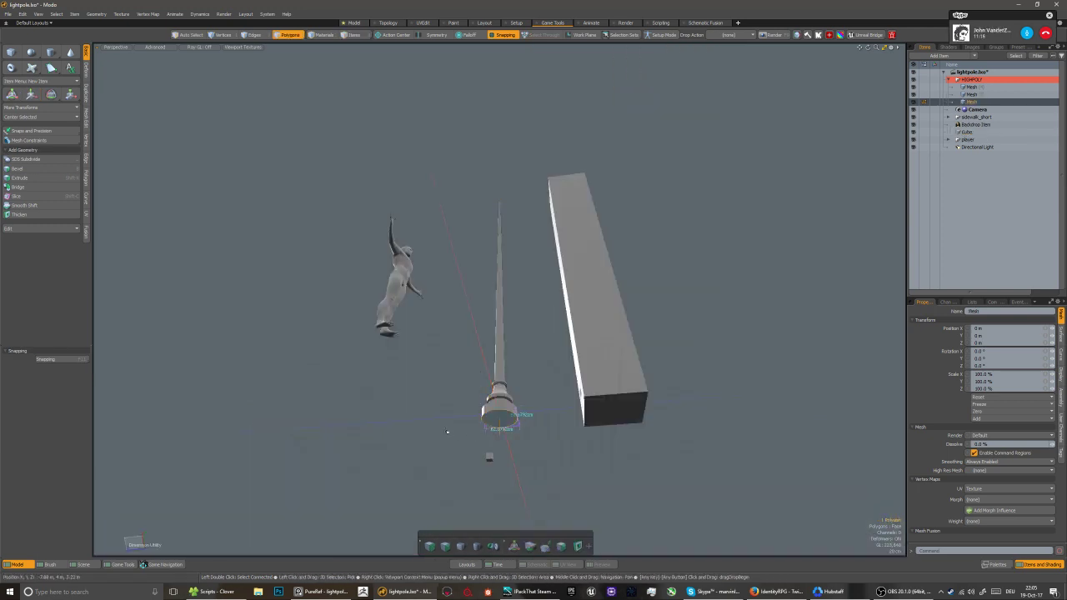
Delete the leftover small cube and floating disc meshes from the HIGHPOLY group, keeping only the pole mesh
{"action": "left_click_drag", "start_coordinate": [453, 385], "coordinate": [488, 399], "text": "alt"}
{"action": "key", "text": "5"}
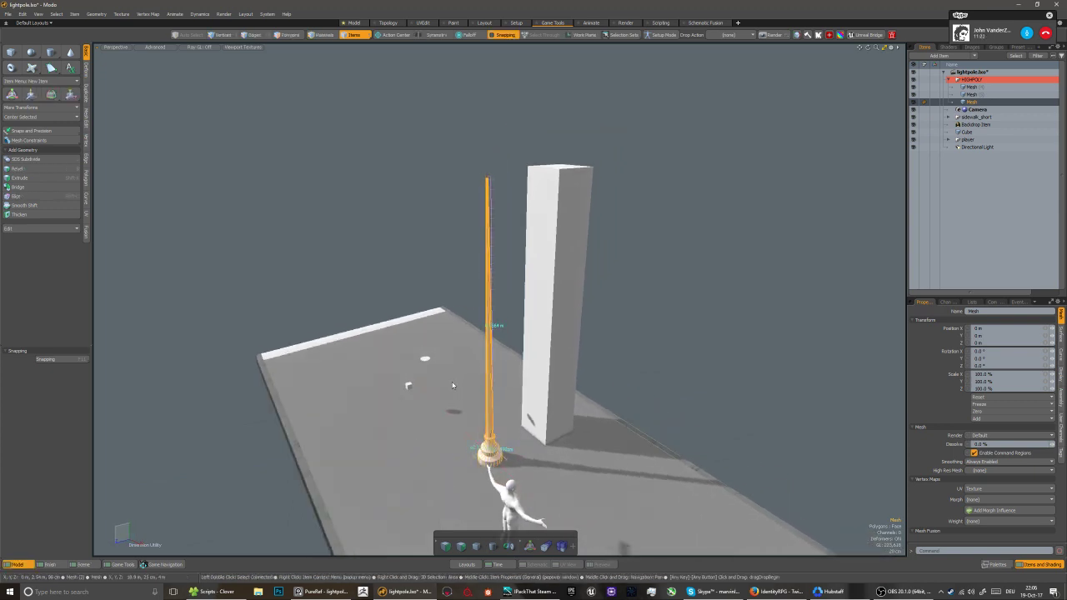
{"action": "left_click_drag", "start_coordinate": [452, 386], "coordinate": [417, 373], "text": "alt"}
{"action": "key", "text": "Delete"}
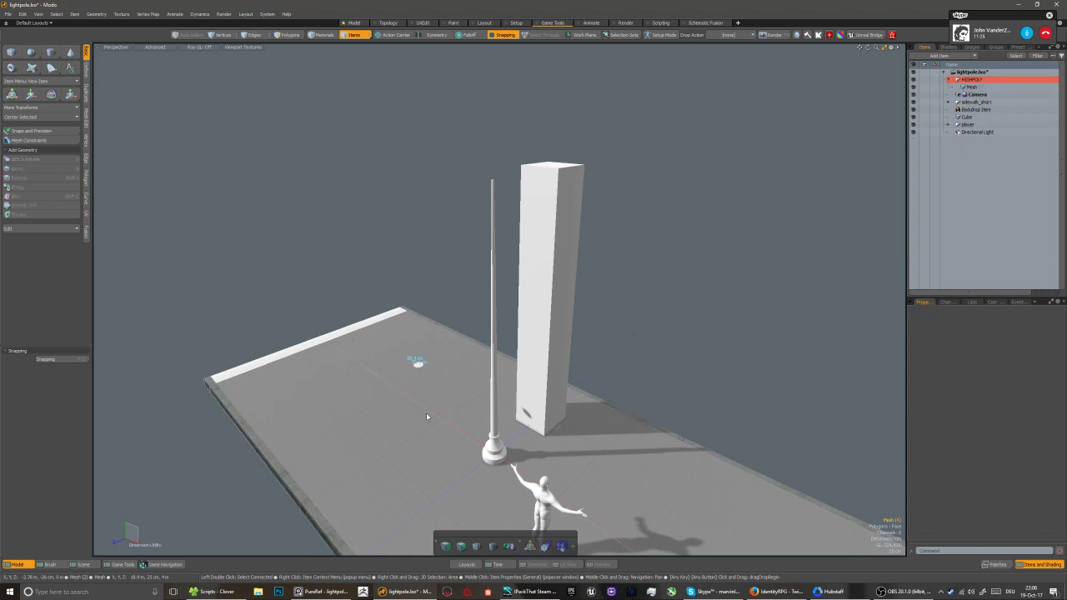
Move the tall reference block about 1.46 m along Z in the side view, away from the lamp head and base drawings
{"action": "left_click", "coordinate": [1024, 117]}
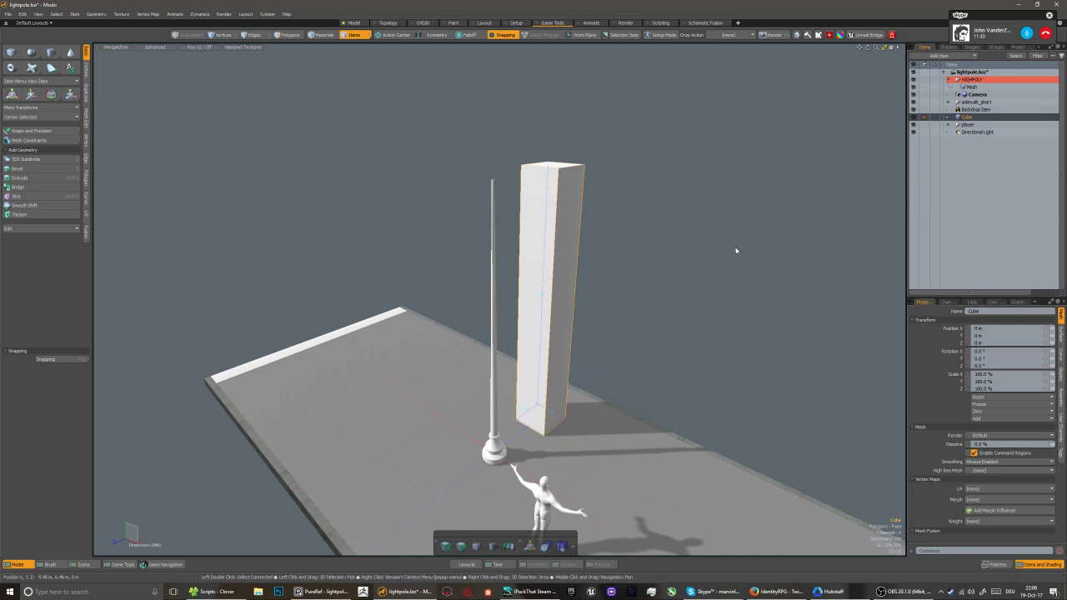
{"action": "left_click", "coordinate": [495, 435]}
{"action": "key", "text": "shift+a"}
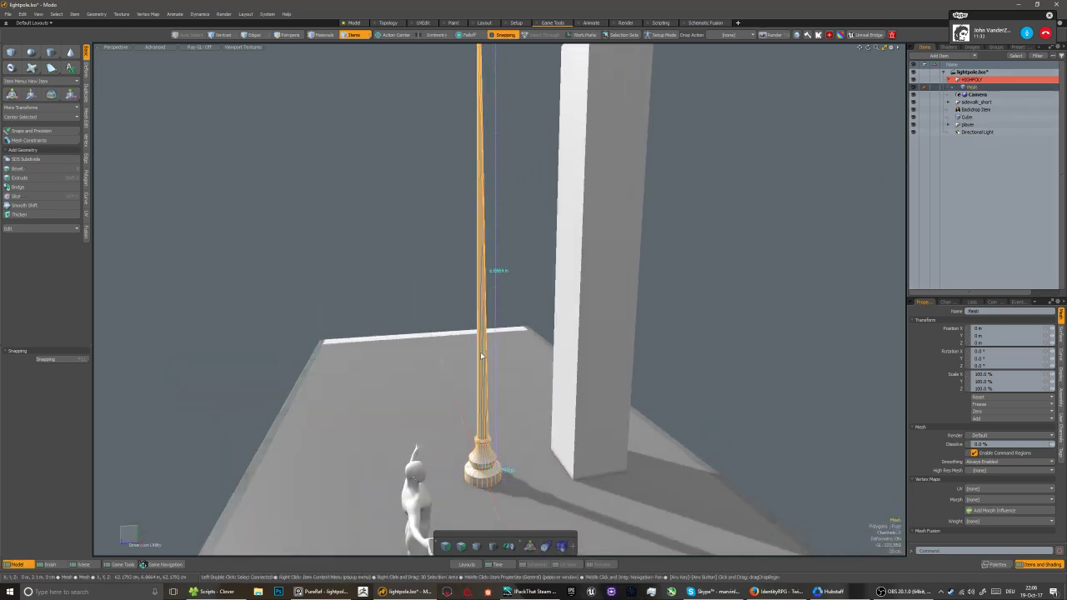
{"action": "left_click_drag", "start_coordinate": [478, 440], "coordinate": [470, 400], "text": "alt"}
{"action": "key", "text": "ctrl+space"}
{"action": "left_click", "coordinate": [511, 410]}
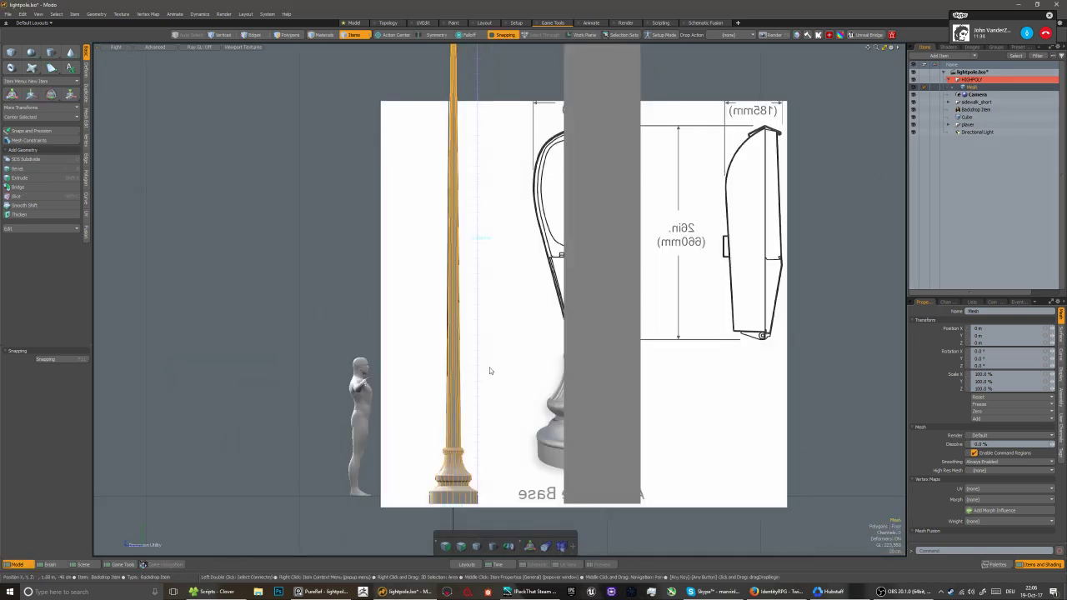
{"action": "left_click", "coordinate": [584, 371]}
{"action": "key", "text": "3"}
{"action": "key", "text": "w"}
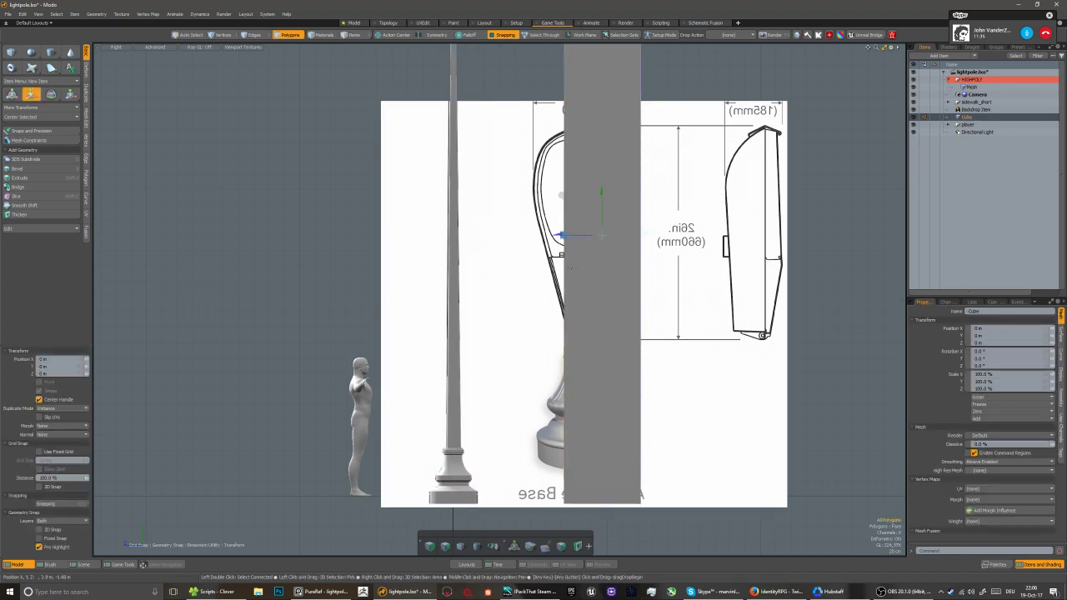
{"action": "left_click_drag", "start_coordinate": [571, 267], "coordinate": [683, 267]}
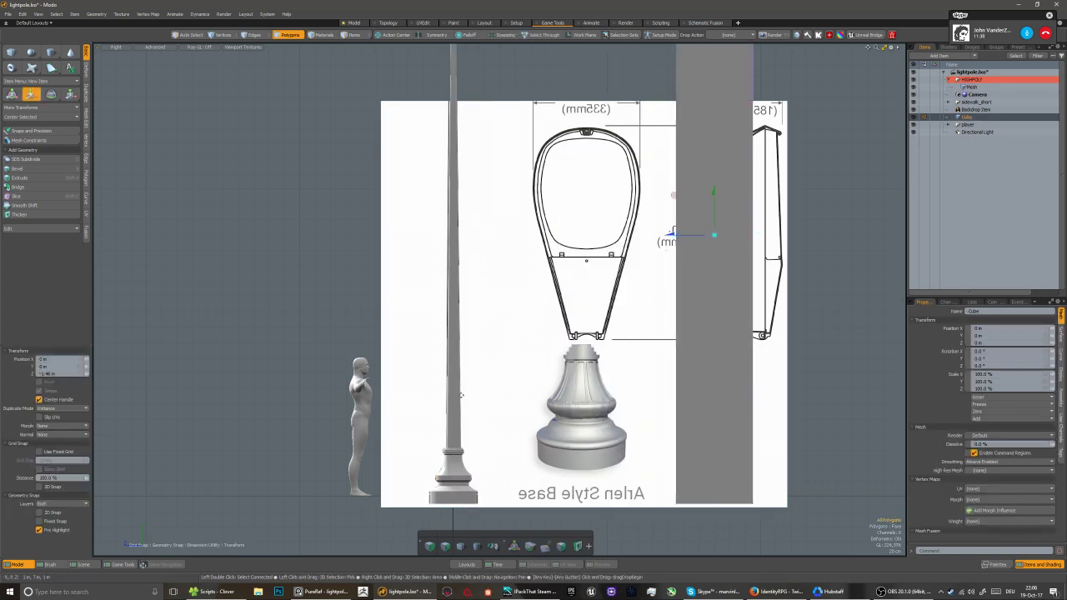
{"action": "key", "text": "space"}
Select the small polygon capping the top of the pole's shaft and bevel it inward and slightly upward into a chamfered rim
{"action": "key", "text": "5"}
{"action": "left_click", "coordinate": [451, 323]}
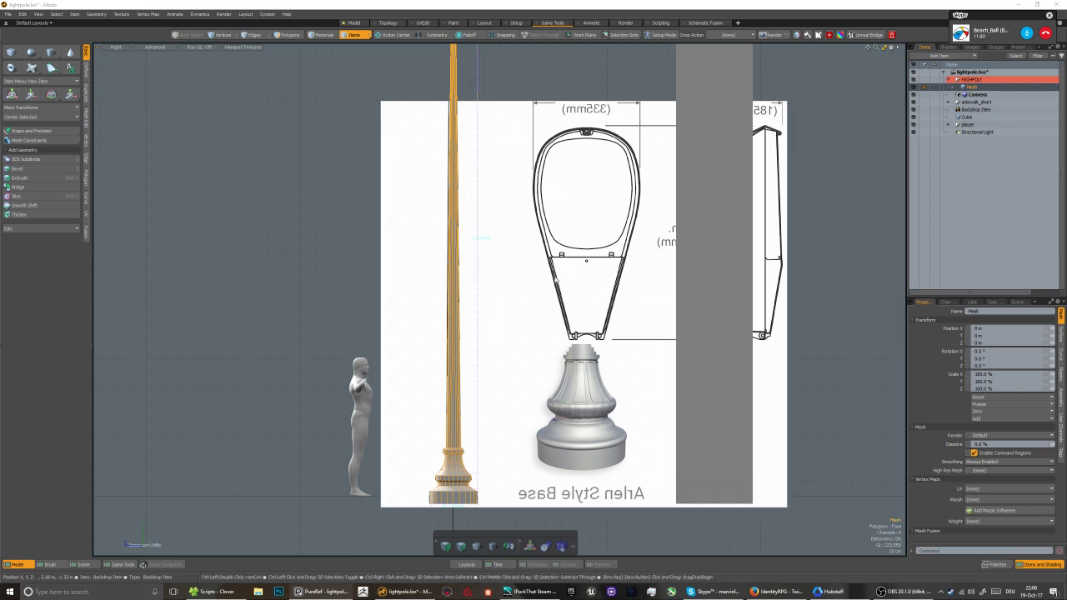
{"action": "left_click", "coordinate": [529, 297]}
{"action": "key", "text": "ctrl+space"}
{"action": "left_click_drag", "start_coordinate": [552, 286], "coordinate": [494, 281], "text": "alt"}
{"action": "scroll", "coordinate": [494, 281], "scroll_direction": "down", "scroll_amount": 3}
{"action": "left_click", "coordinate": [495, 281]}
{"action": "scroll", "coordinate": [498, 281], "scroll_direction": "up", "scroll_amount": 5}
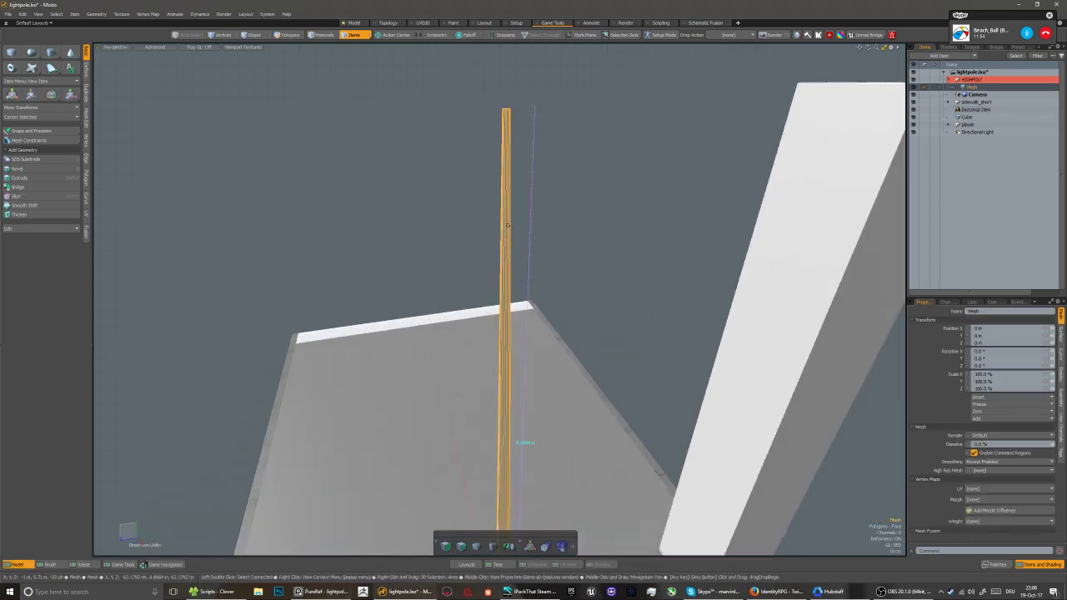
{"action": "key", "text": "3"}
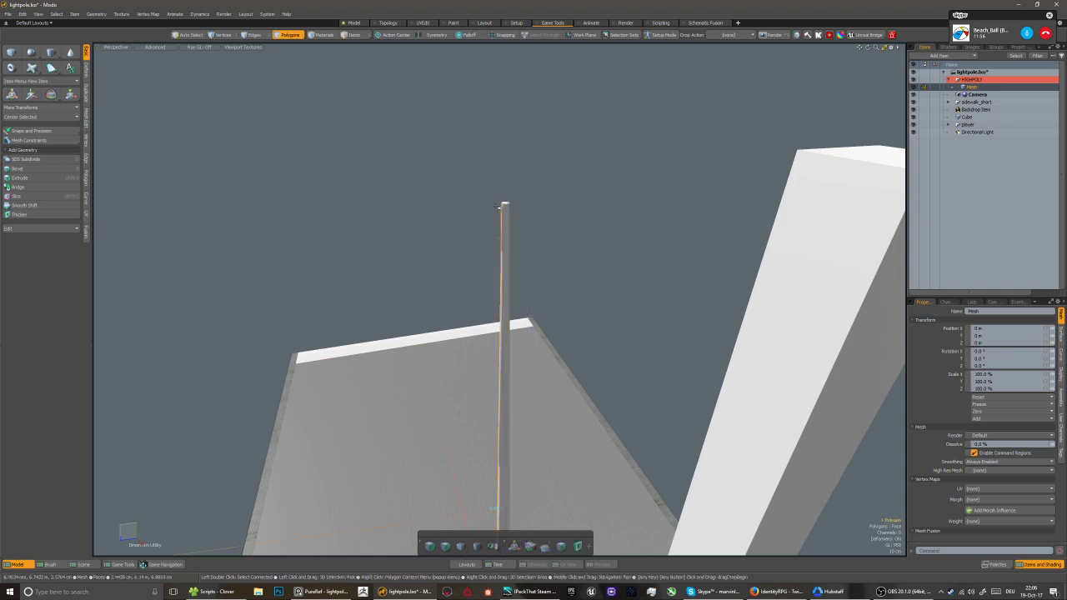
{"action": "left_click_drag", "start_coordinate": [490, 192], "coordinate": [544, 225]}
{"action": "scroll", "coordinate": [458, 267], "scroll_direction": "down", "scroll_amount": 5}
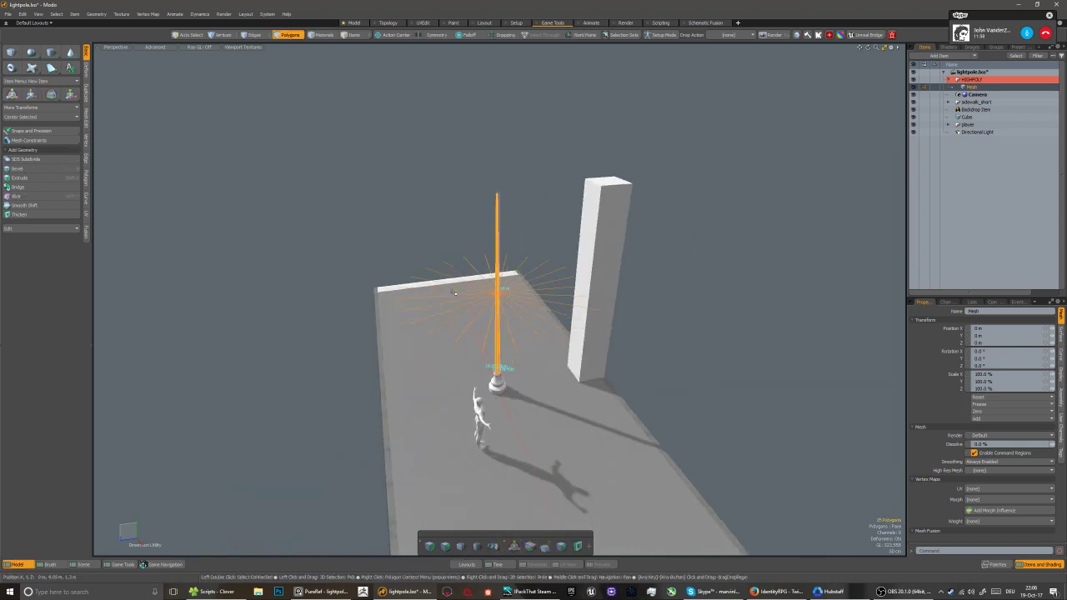
{"action": "middle_click_drag", "start_coordinate": [422, 261], "coordinate": [583, 424], "text": "ctrl"}
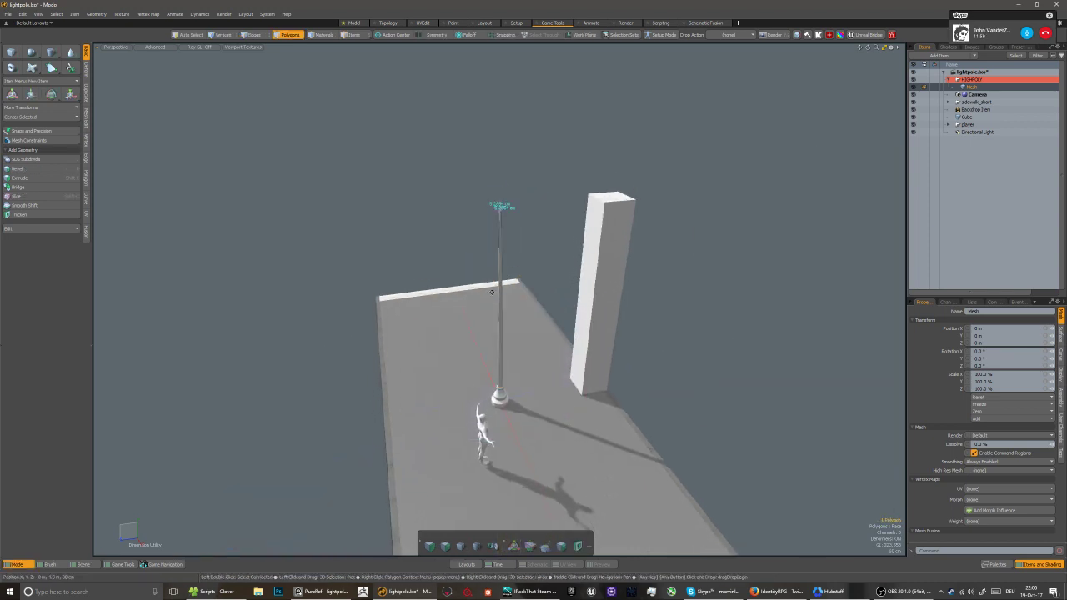
{"action": "scroll", "coordinate": [491, 291], "scroll_direction": "up", "scroll_amount": 3}
{"action": "key", "text": "r"}
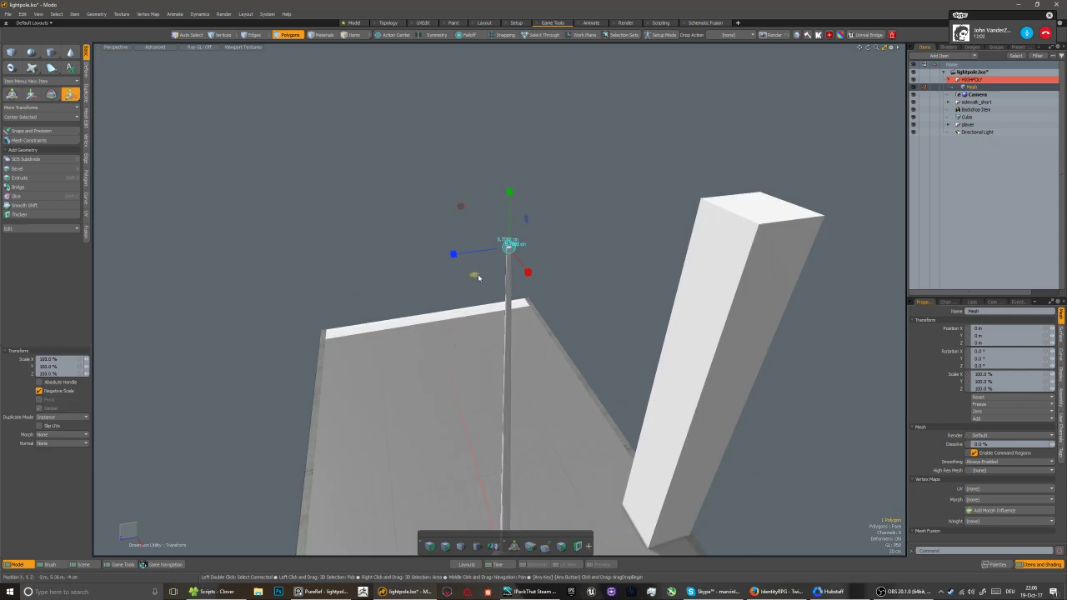
{"action": "key", "text": "q"}
{"action": "scroll", "coordinate": [513, 264], "scroll_direction": "up", "scroll_amount": 5}
{"action": "scroll", "coordinate": [501, 288], "scroll_direction": "down", "scroll_amount": 3}
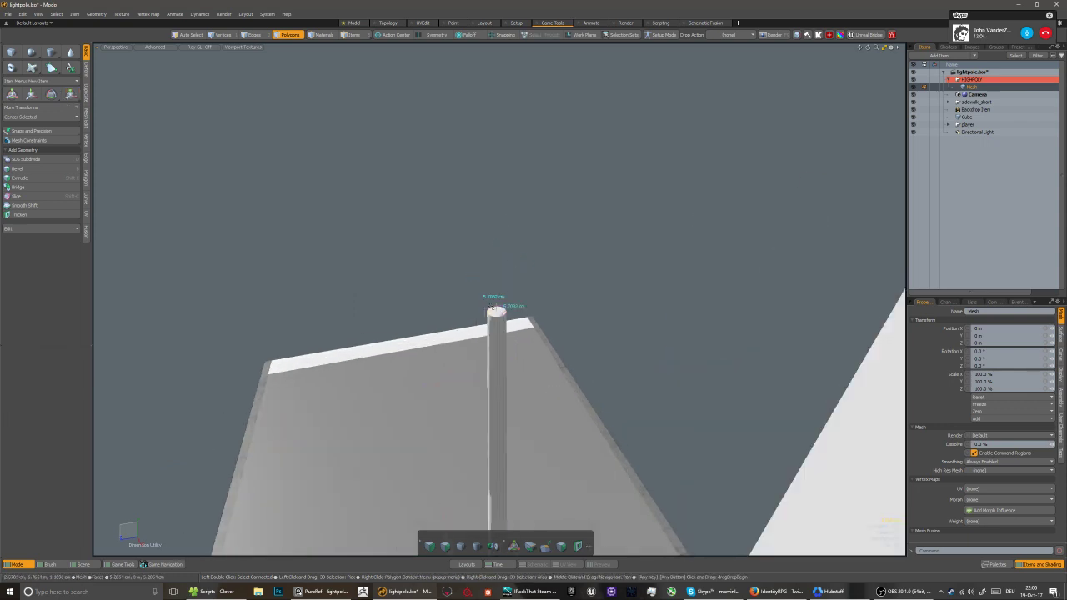
{"action": "key", "text": "b"}
{"action": "left_click_drag", "start_coordinate": [507, 273], "coordinate": [470, 327]}
{"action": "key", "text": "shift+a"}
{"action": "scroll", "coordinate": [476, 329], "scroll_direction": "down", "scroll_amount": 4}
{"action": "key", "text": "space"}
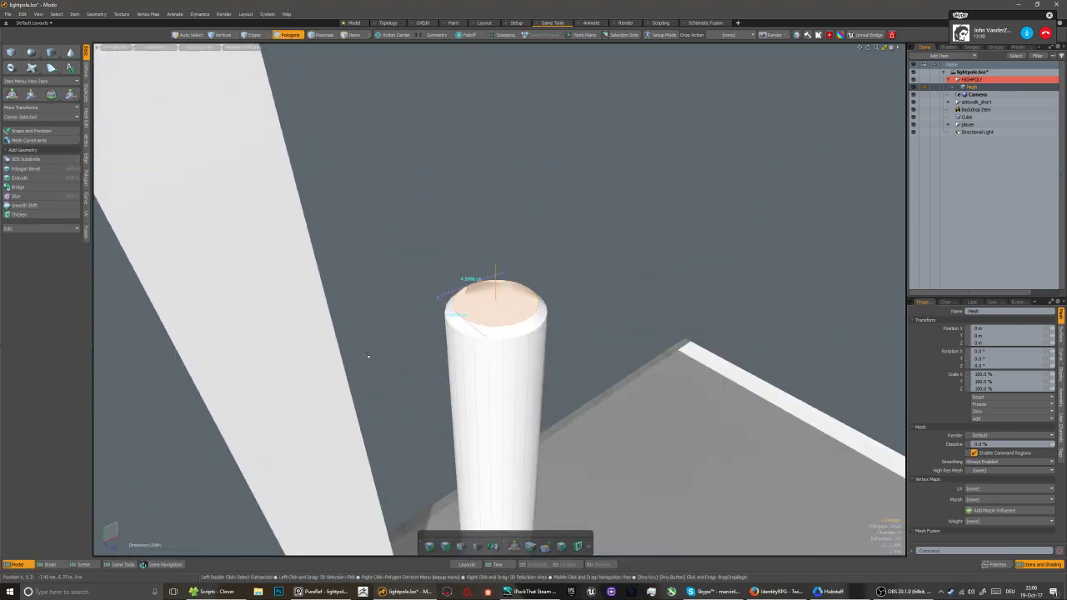
Inset the shaft's top polygon by about 3.6 mm with no shift and apply Spikey to it with a strength of 0
{"action": "key", "text": "b"}
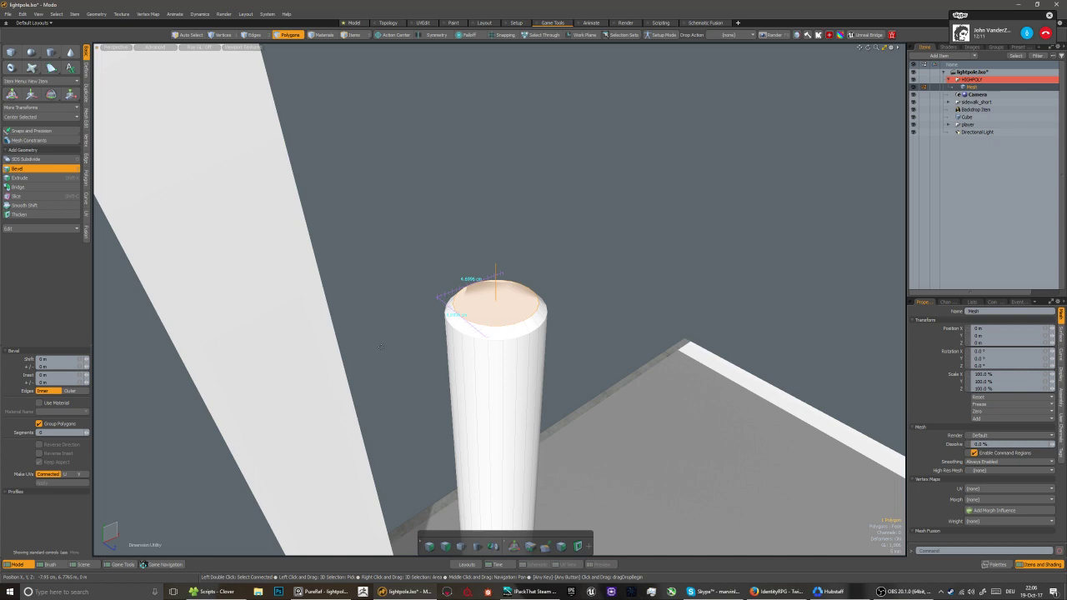
{"action": "left_click", "coordinate": [380, 346]}
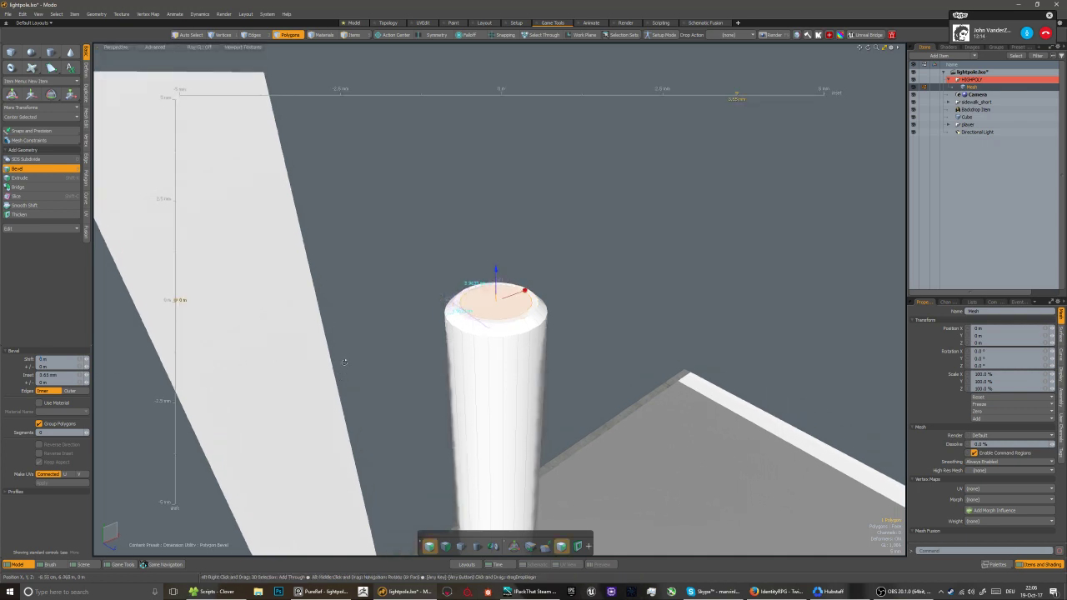
{"action": "key", "text": "space"}
{"action": "left_click", "coordinate": [86, 178]}
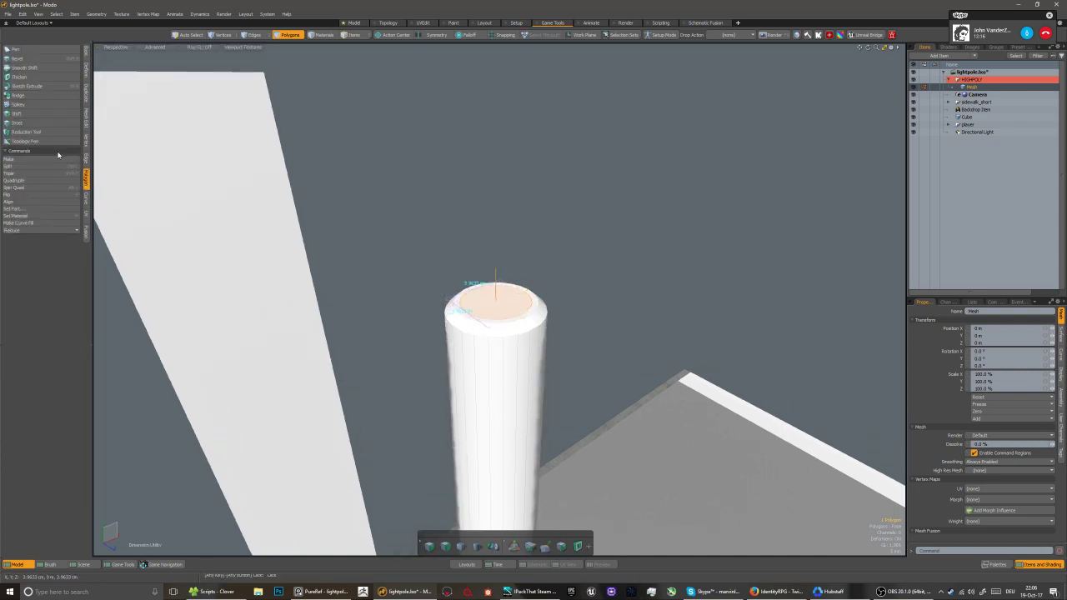
{"action": "left_click", "coordinate": [21, 104]}
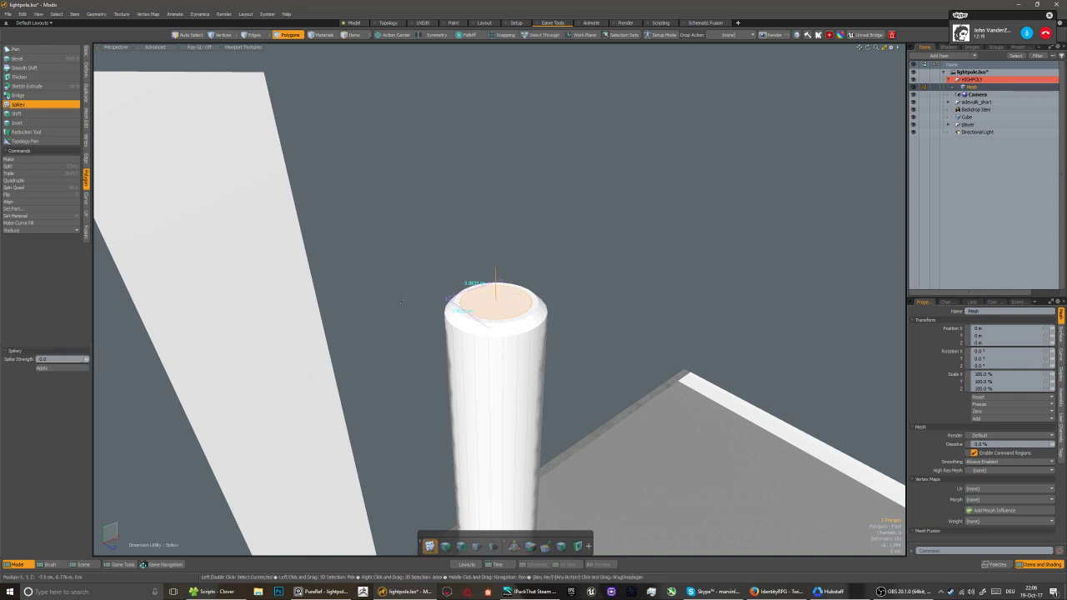
{"action": "left_click", "coordinate": [401, 310]}
{"action": "key", "text": "space"}
Select the shaft's polygons above the collar, cut them and paste them into a new mesh item
{"action": "key", "text": "5"}
{"action": "scroll", "coordinate": [568, 285], "scroll_direction": "down", "scroll_amount": 8}
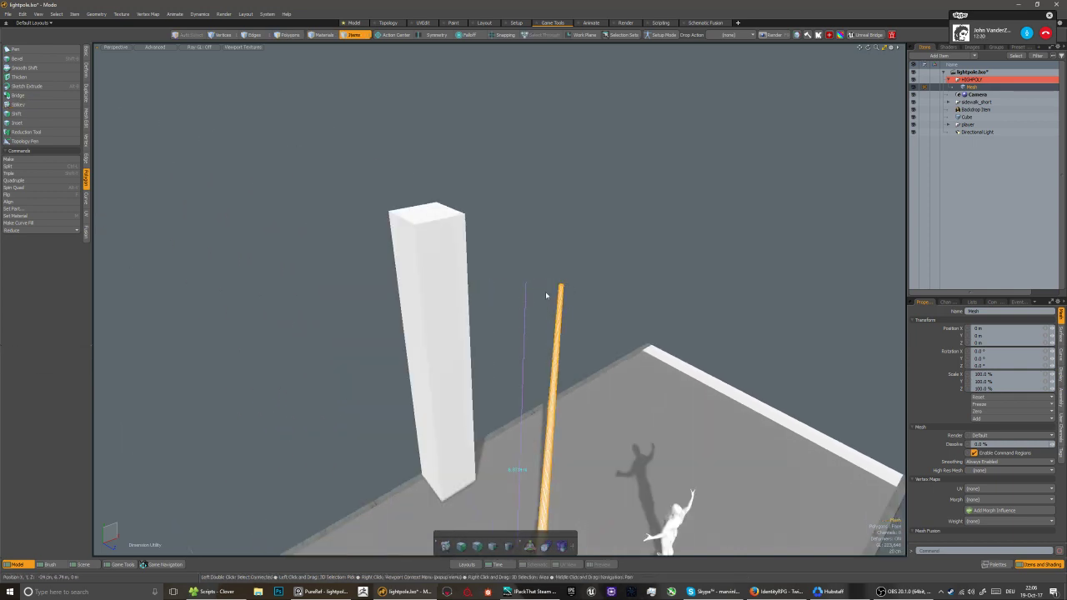
{"action": "left_click_drag", "start_coordinate": [545, 295], "coordinate": [447, 258], "text": "alt"}
{"action": "scroll", "coordinate": [500, 450], "scroll_direction": "up", "scroll_amount": 6}
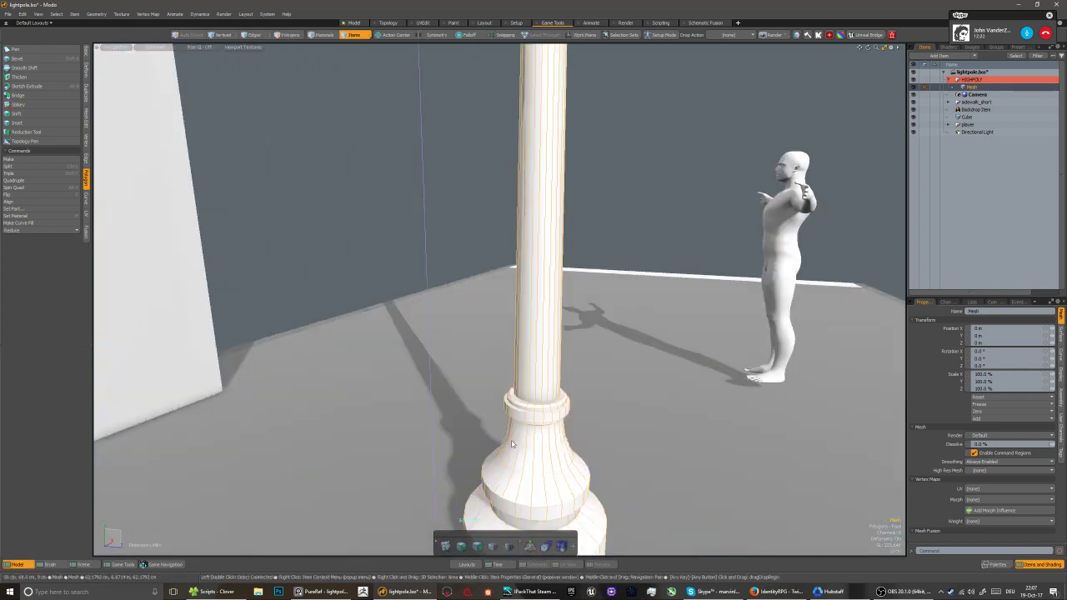
{"action": "scroll", "coordinate": [541, 410], "scroll_direction": "up", "scroll_amount": 2}
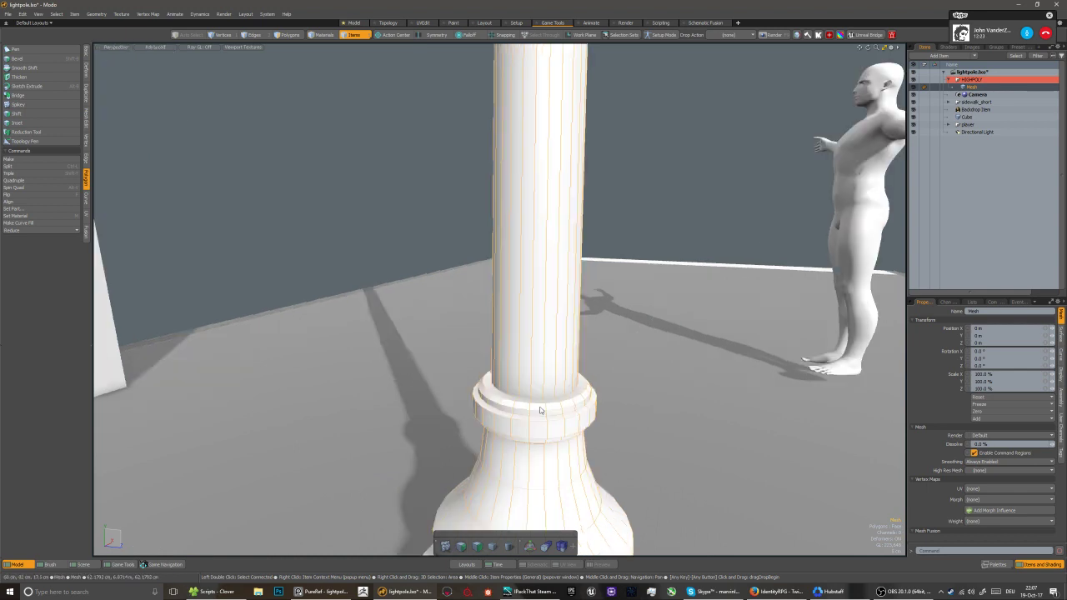
{"action": "scroll", "coordinate": [540, 410], "scroll_direction": "down", "scroll_amount": 8}
{"action": "key", "text": "3"}
{"action": "double_click", "coordinate": [531, 450]}
{"action": "scroll", "coordinate": [521, 464], "scroll_direction": "up", "scroll_amount": 6}
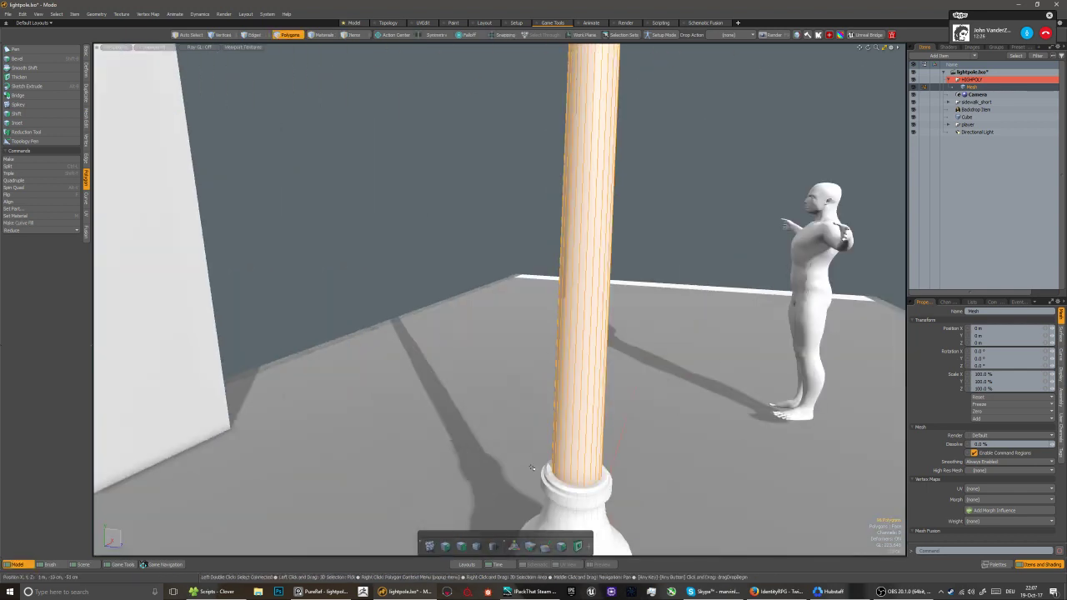
{"action": "key", "text": "ctrl+x"}
{"action": "key", "text": "n"}
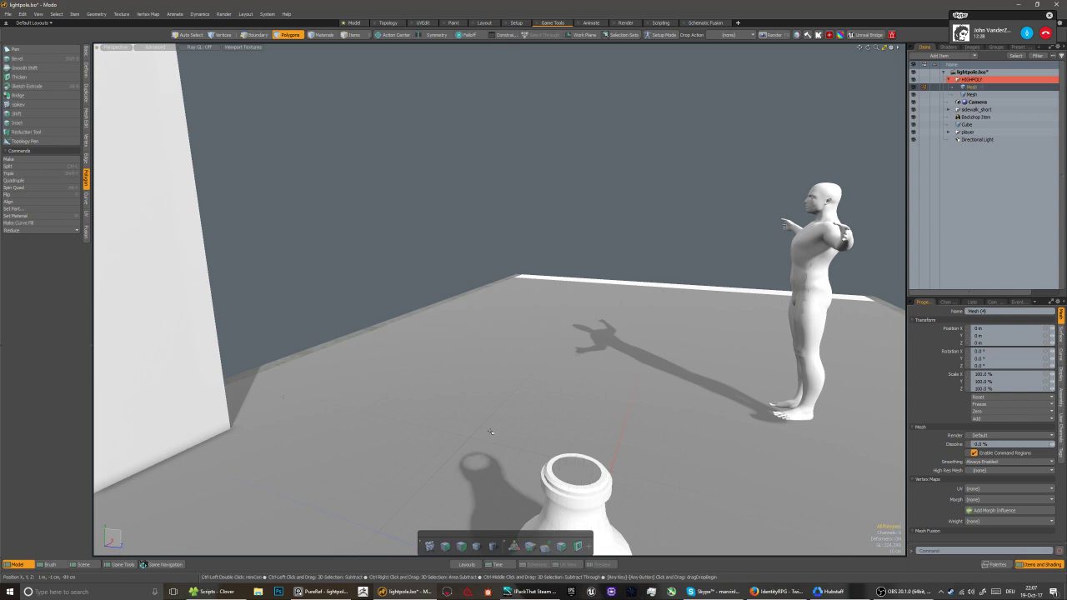
{"action": "key", "text": "ctrl+v"}
{"action": "left_click_drag", "start_coordinate": [489, 431], "coordinate": [473, 360], "text": "alt+shift"}
Isolate the base mesh and fill the open edge loop at the top of its collar with a polygon
{"action": "key", "text": "5"}
{"action": "left_click", "coordinate": [463, 342]}
{"action": "scroll", "coordinate": [464, 343], "scroll_direction": "up", "scroll_amount": 3}
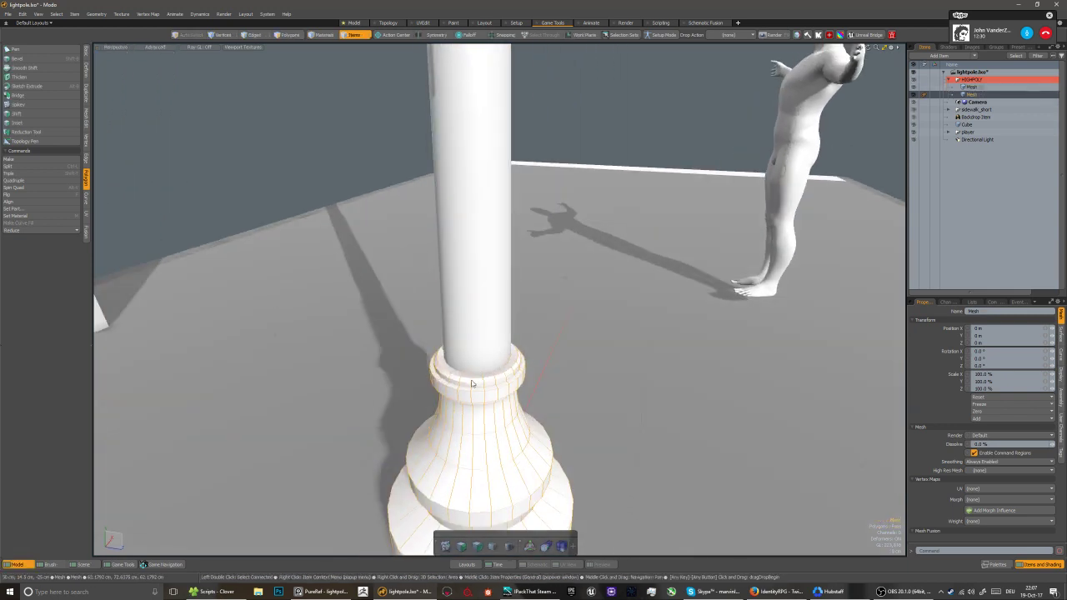
{"action": "key", "text": "shift+h"}
{"action": "scroll", "coordinate": [483, 393], "scroll_direction": "up", "scroll_amount": 5}
{"action": "key", "text": "2"}
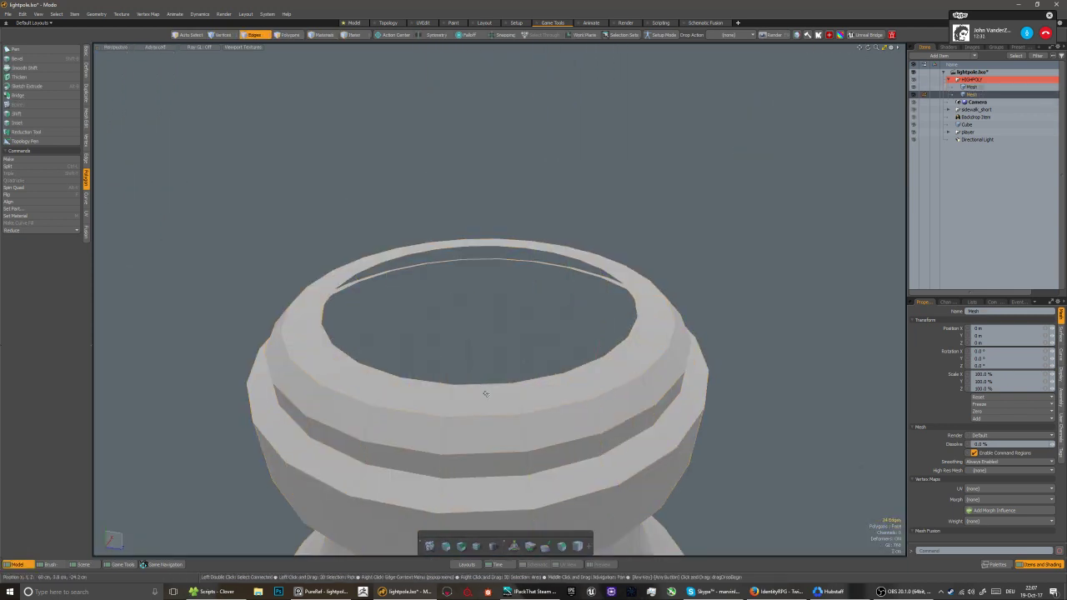
{"action": "key", "text": "p"}
Bevel the polygon capping the base's collar down into a shallow recess, with about -5.4 mm shift and 2 mm inset
{"action": "key", "text": "3"}
{"action": "left_click", "coordinate": [459, 347]}
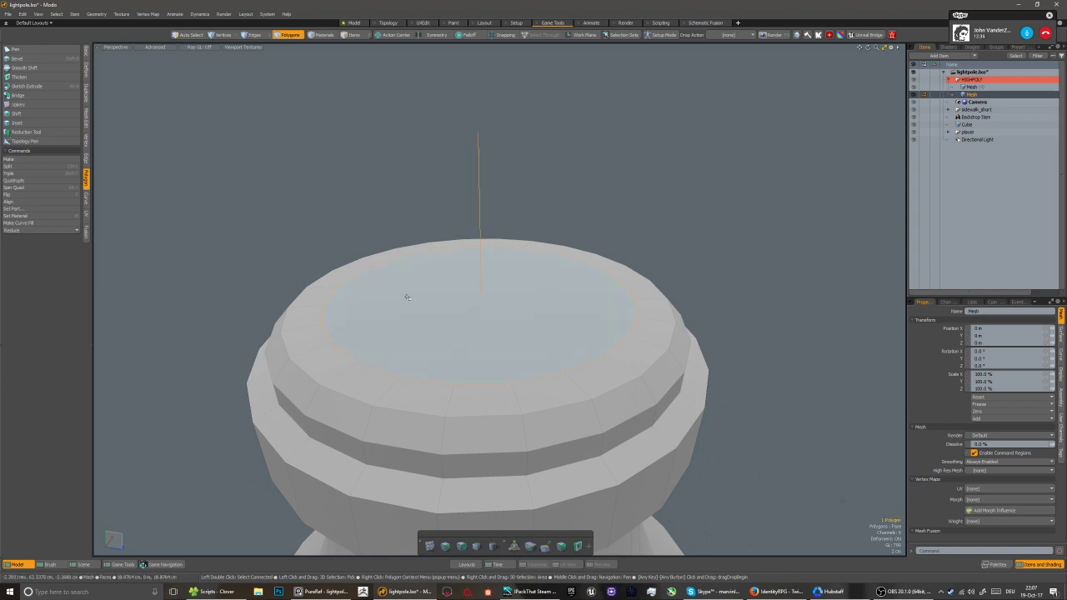
{"action": "key", "text": "b"}
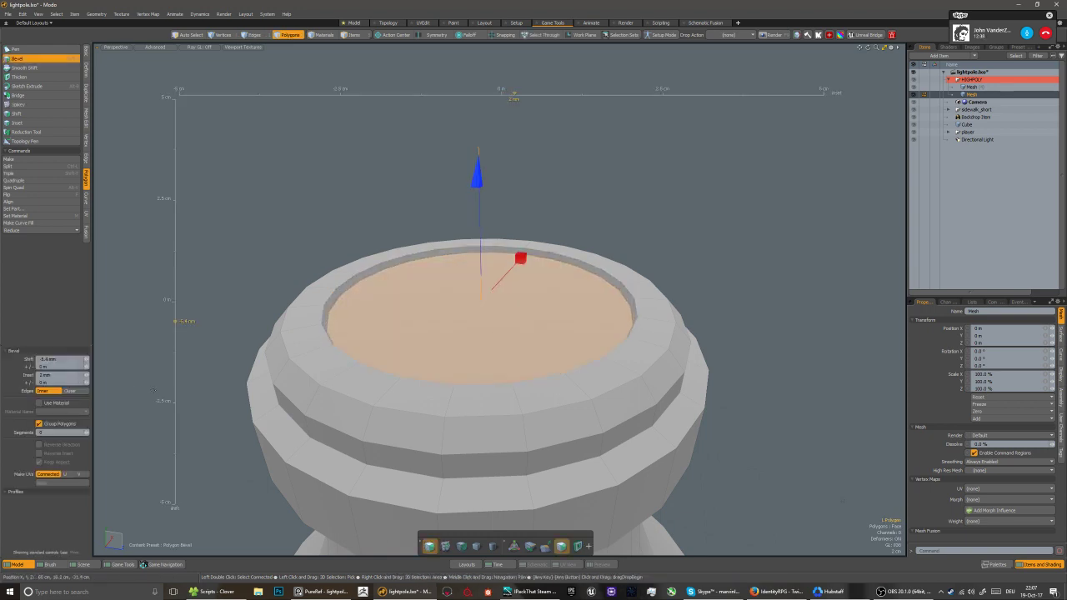
{"action": "key", "text": "space"}
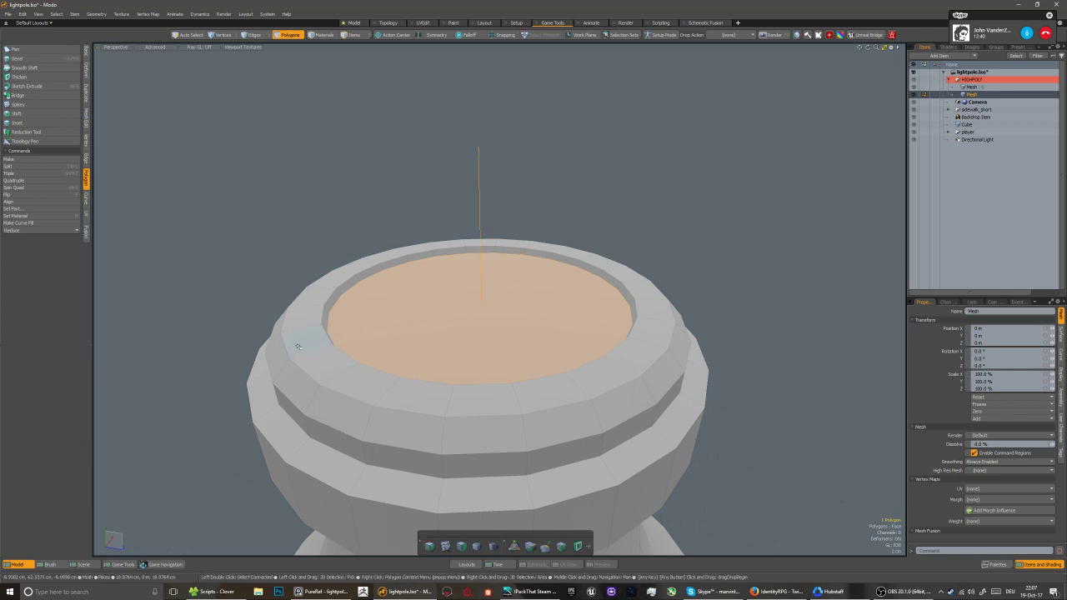
Inset the recessed cap polygon with no shift and apply Spikey to turn it into a triangle fan
{"action": "key", "text": "b"}
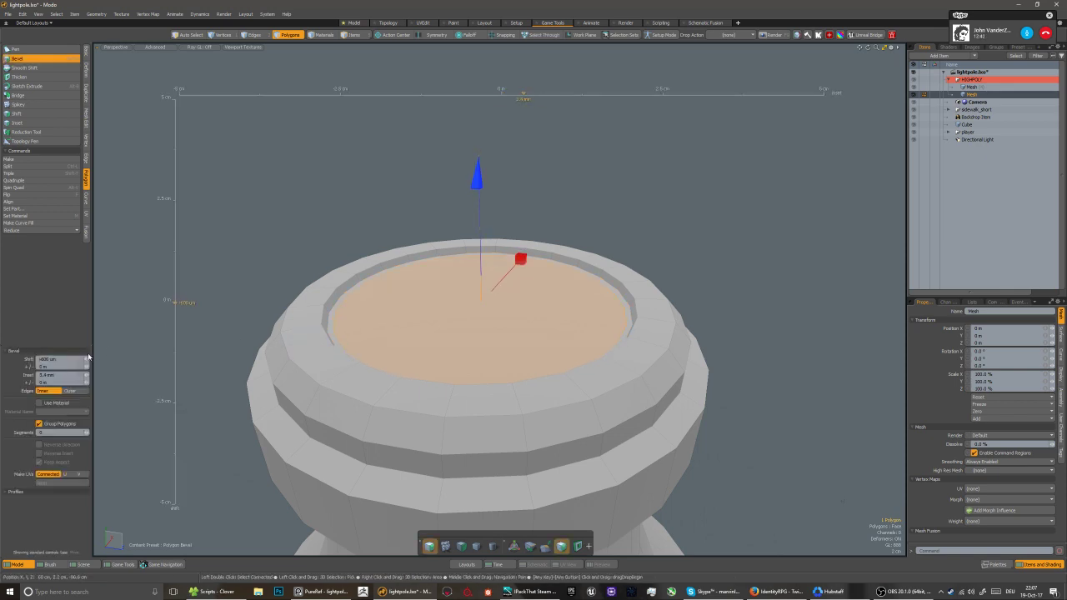
{"action": "left_click", "coordinate": [62, 358]}
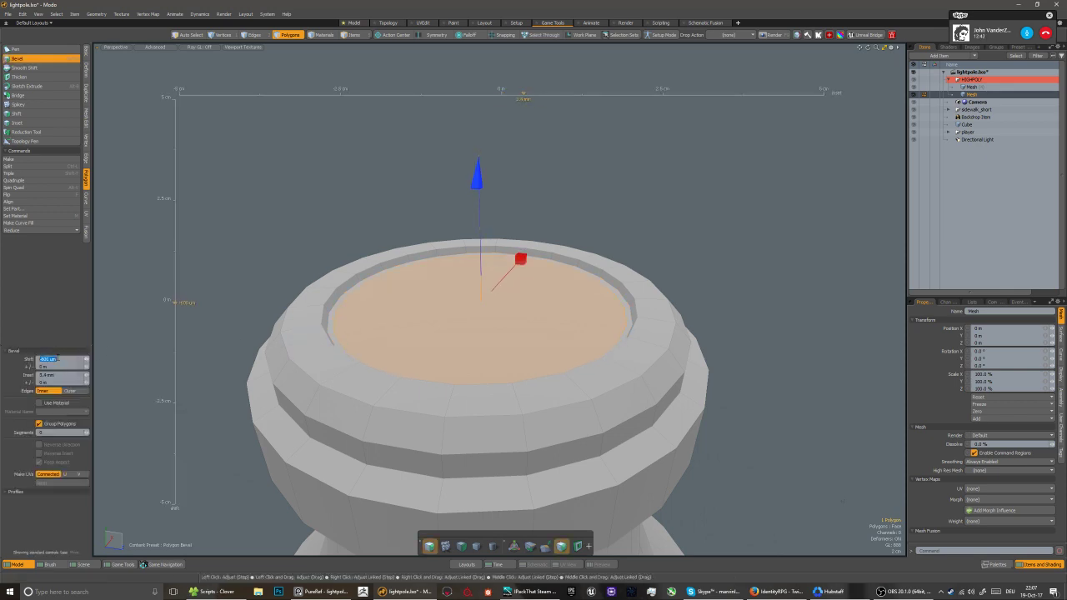
{"action": "left_click", "coordinate": [41, 104]}
{"action": "left_click", "coordinate": [371, 436]}
{"action": "key", "text": "space"}
Add edge loops around the flat upper rim of the collar and show the base mesh's wireframe in item mode
{"action": "key", "text": "2"}
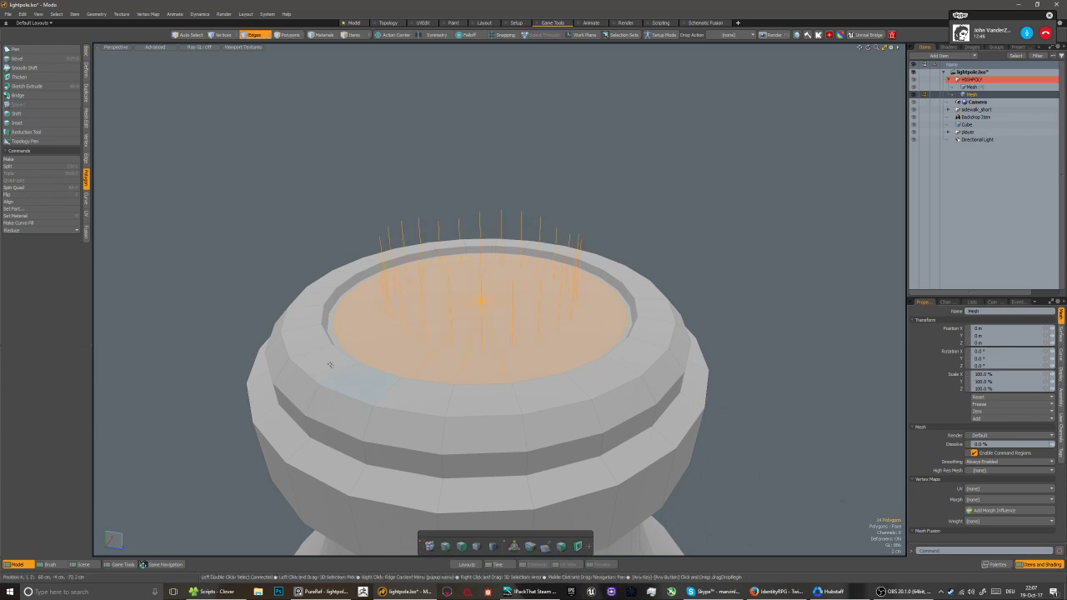
{"action": "key", "text": "ctrl+space"}
{"action": "left_click", "coordinate": [372, 341]}
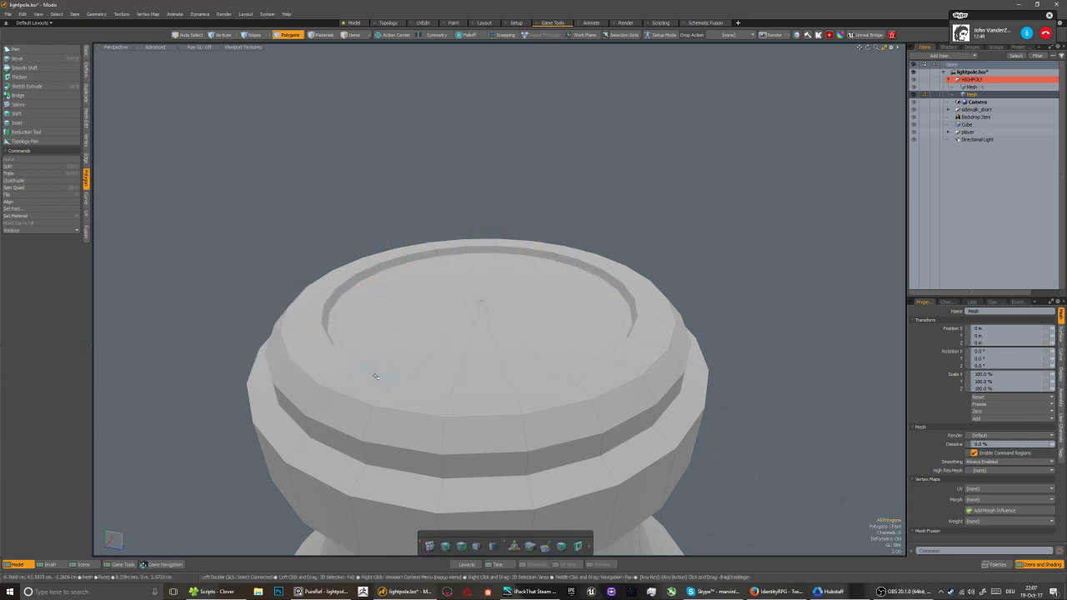
{"action": "key", "text": "5"}
{"action": "left_click", "coordinate": [390, 388]}
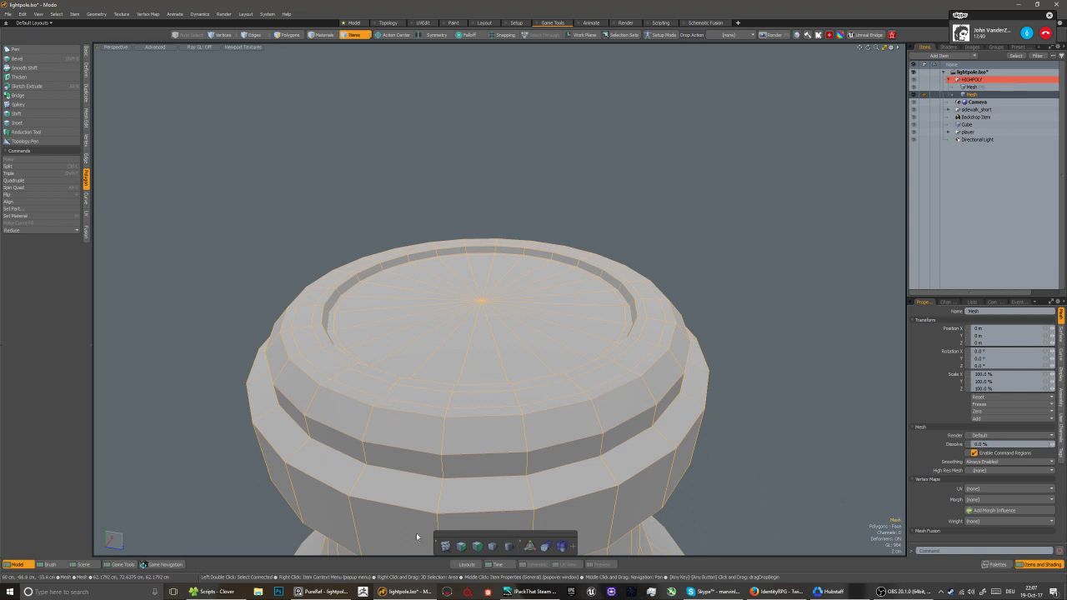
Slice the vertical sides of the base's lowest drum with edge loops spaced 25-50-25
{"action": "scroll", "coordinate": [477, 376], "scroll_direction": "down", "scroll_amount": 5}
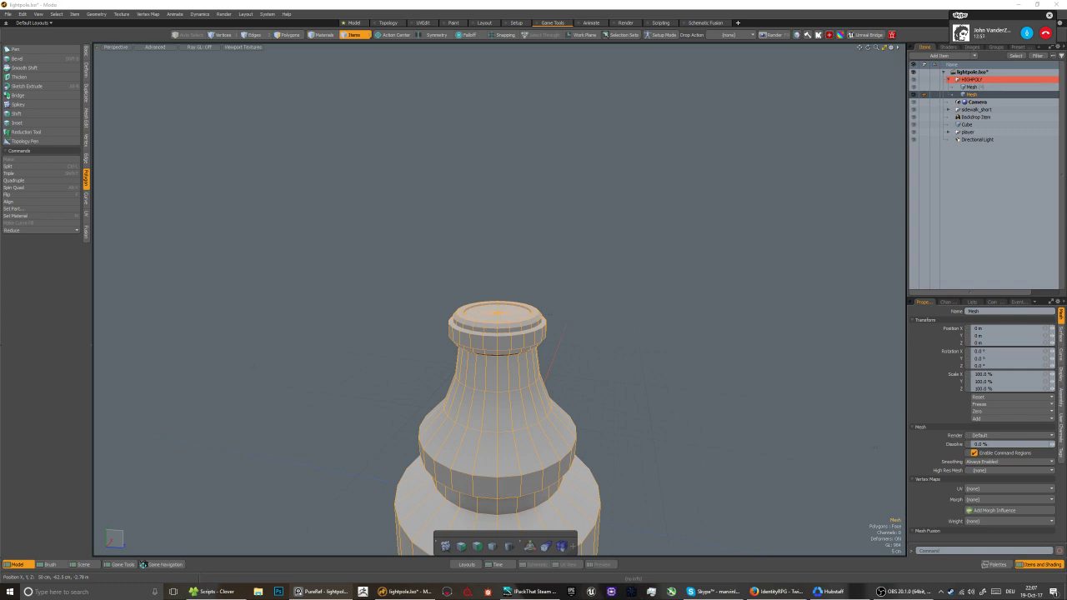
{"action": "scroll", "coordinate": [487, 411], "scroll_direction": "down", "scroll_amount": 3}
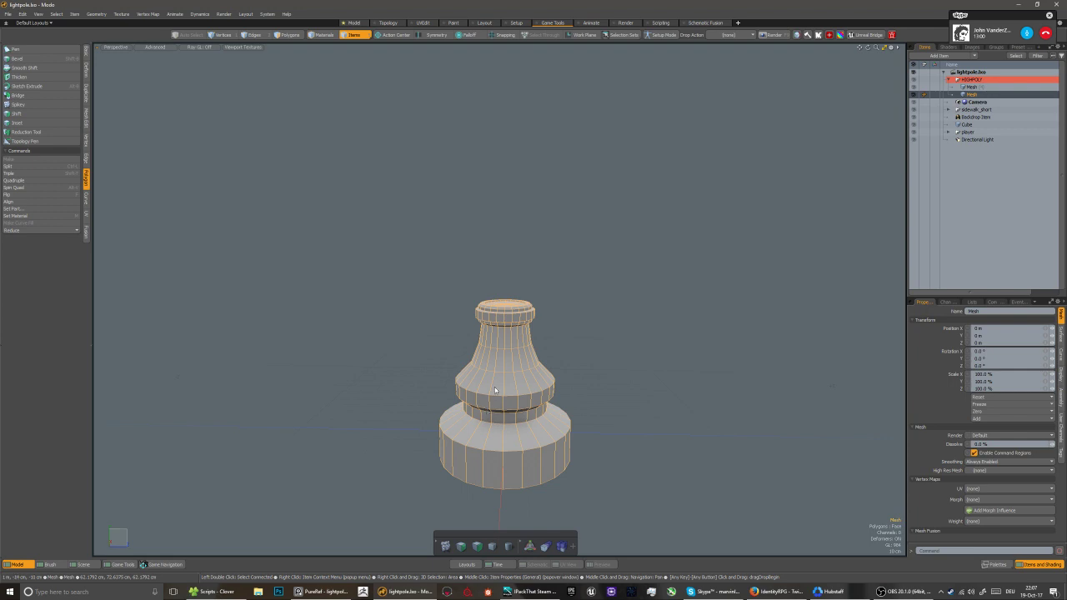
{"action": "scroll", "coordinate": [497, 391], "scroll_direction": "up", "scroll_amount": 5}
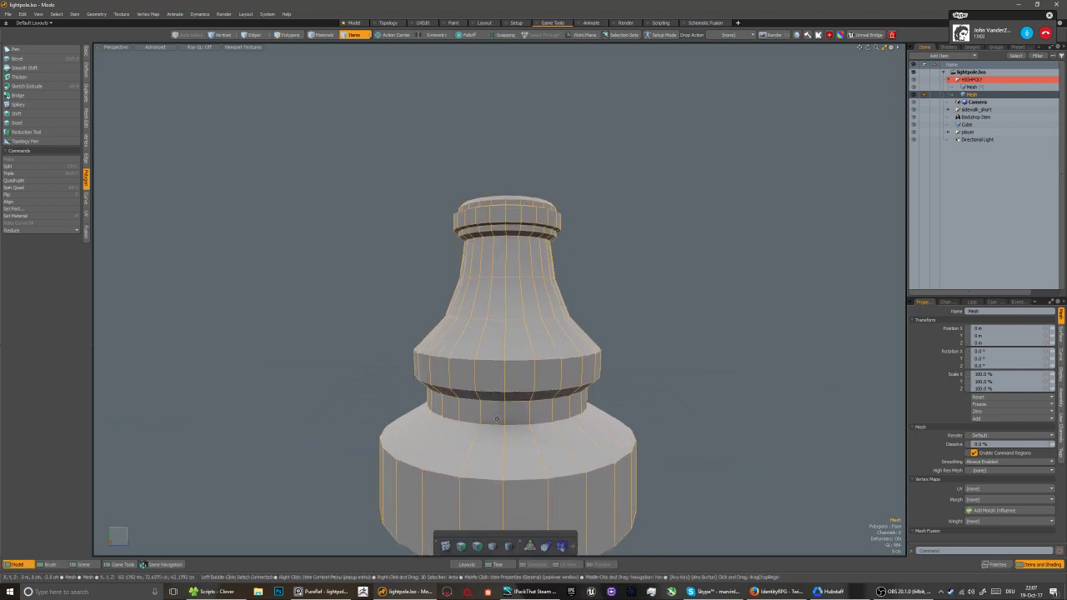
{"action": "middle_click_drag", "start_coordinate": [496, 418], "coordinate": [502, 409]}
{"action": "key", "text": "2"}
{"action": "middle_click_drag", "start_coordinate": [491, 456], "coordinate": [484, 429]}
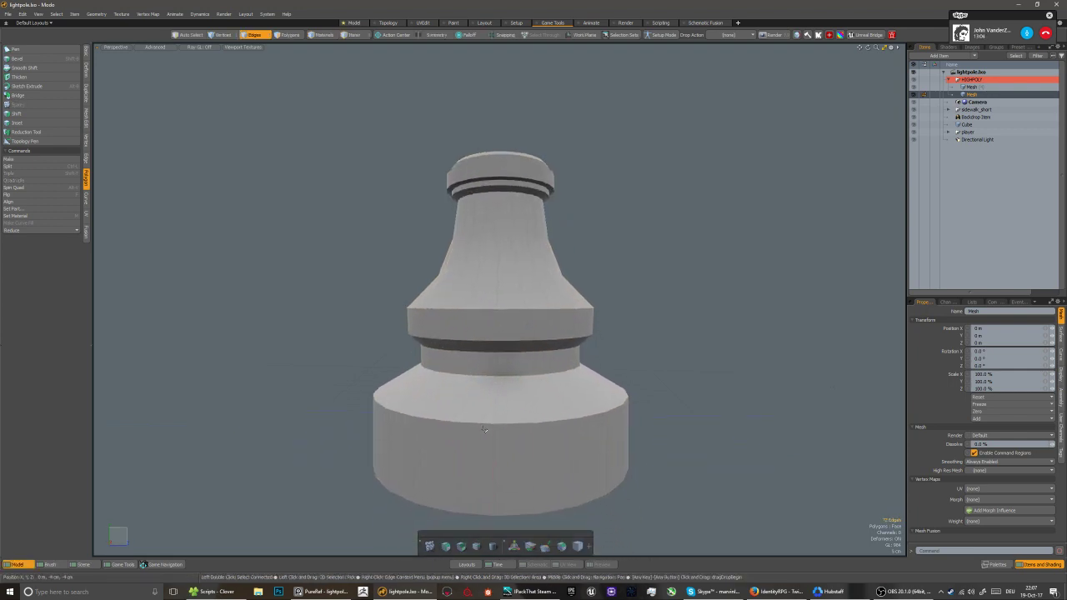
{"action": "left_click", "coordinate": [490, 450]}
{"action": "key", "text": "ctrl+space"}
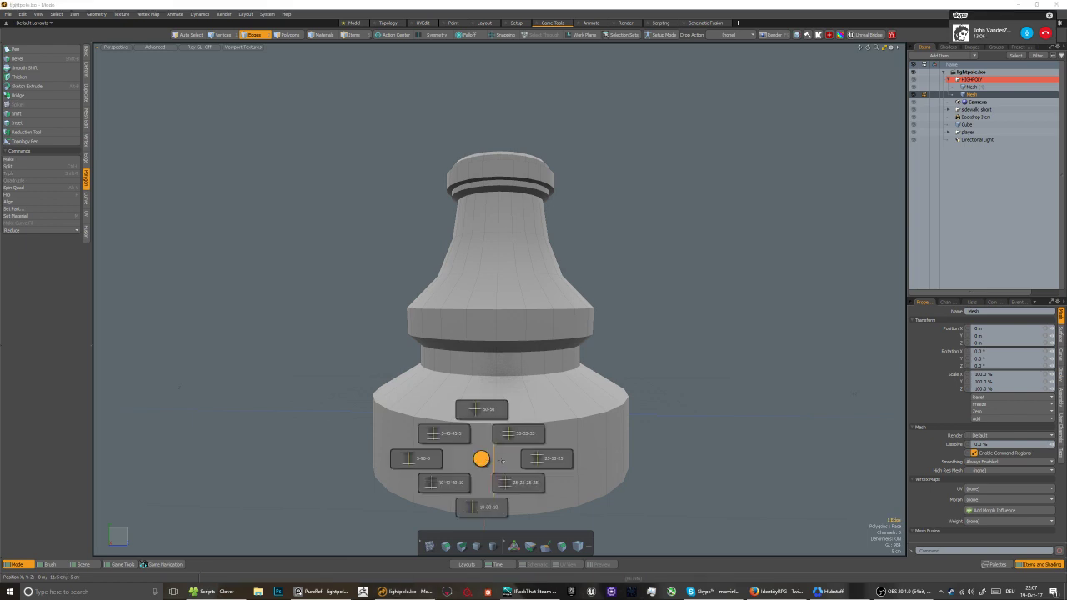
{"action": "key", "text": "3"}
Unhide all items and compare the base with the backdrop drawing in the right view, toggling the base mesh's visibility
{"action": "middle_click_drag", "start_coordinate": [473, 467], "coordinate": [471, 453]}
{"action": "scroll", "coordinate": [500, 452], "scroll_direction": "down", "scroll_amount": 5}
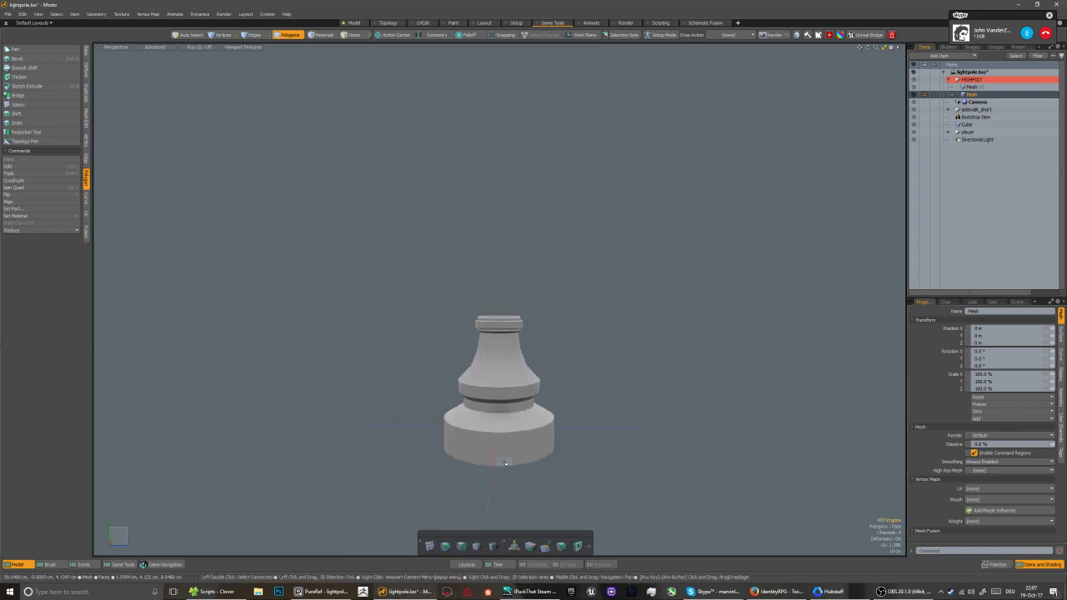
{"action": "key", "text": "ctrl+space"}
{"action": "left_click", "coordinate": [547, 460]}
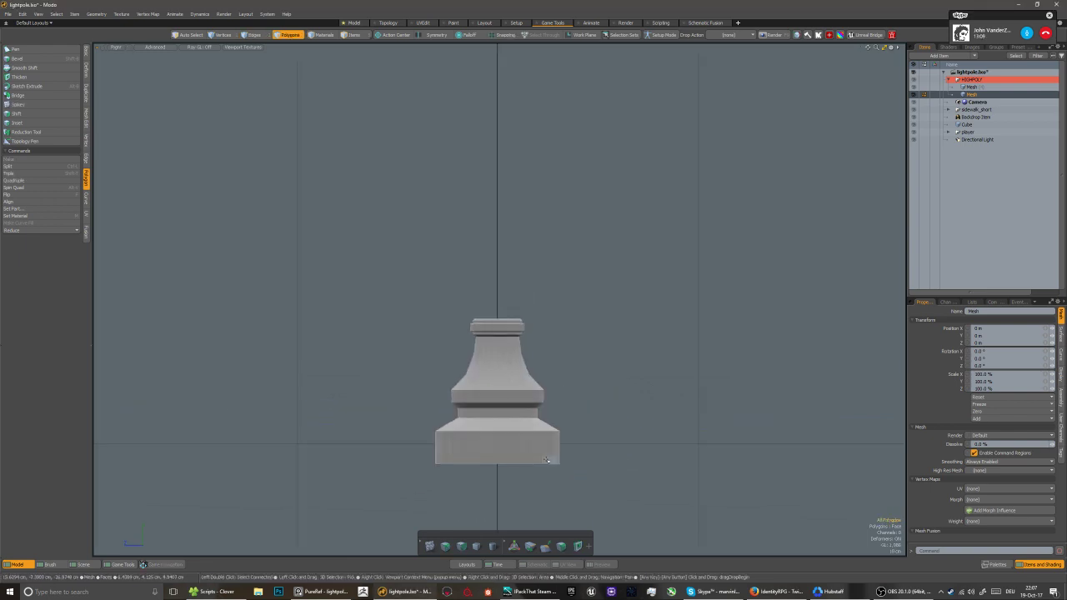
{"action": "key", "text": "u"}
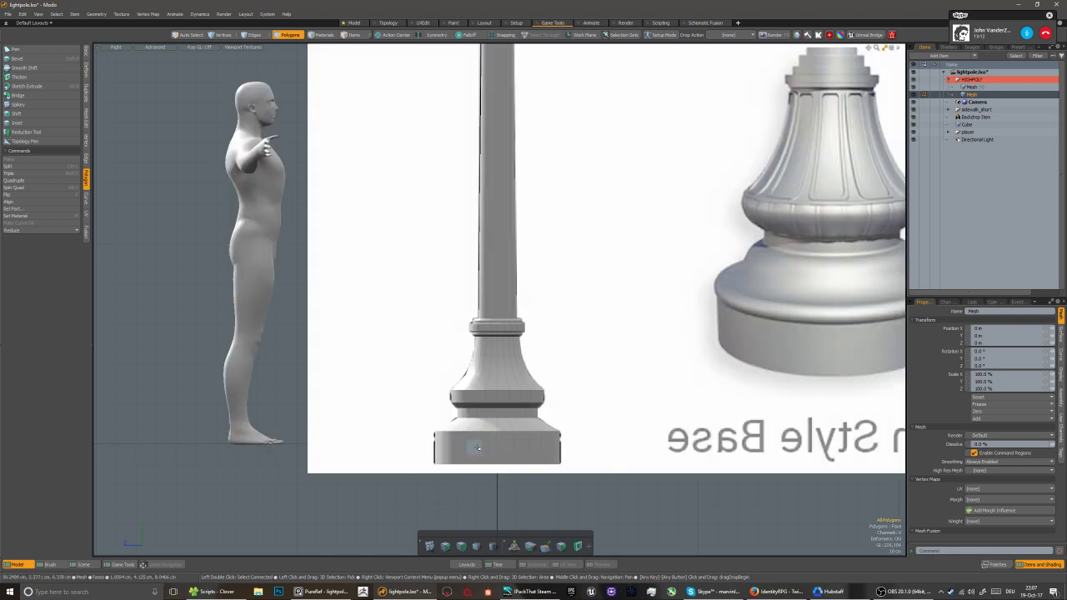
{"action": "scroll", "coordinate": [474, 447], "scroll_direction": "down", "scroll_amount": 2}
{"action": "key", "text": "5"}
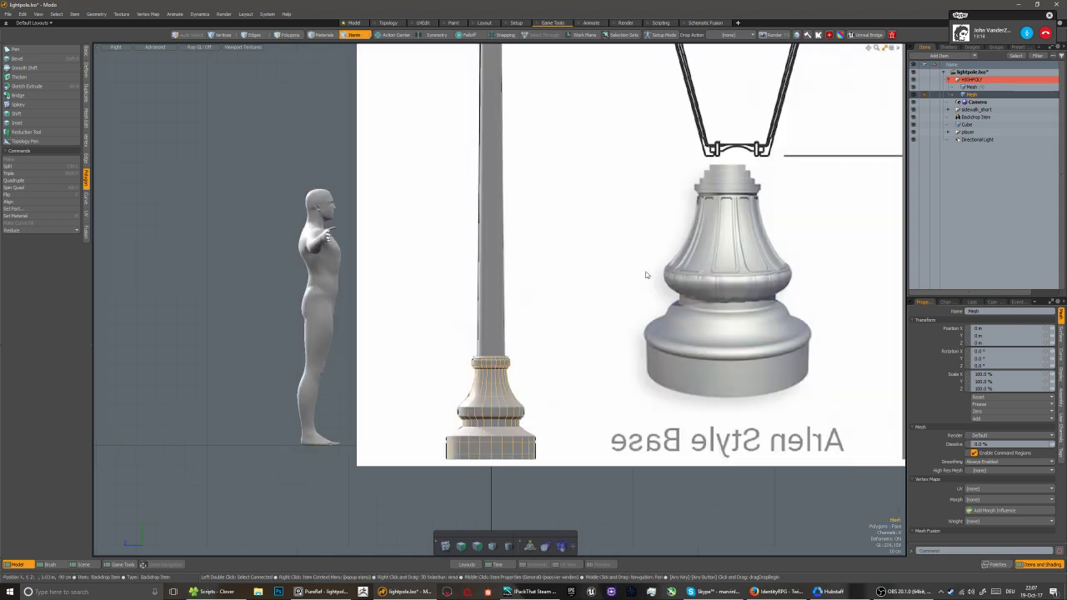
{"action": "left_click", "coordinate": [912, 95]}
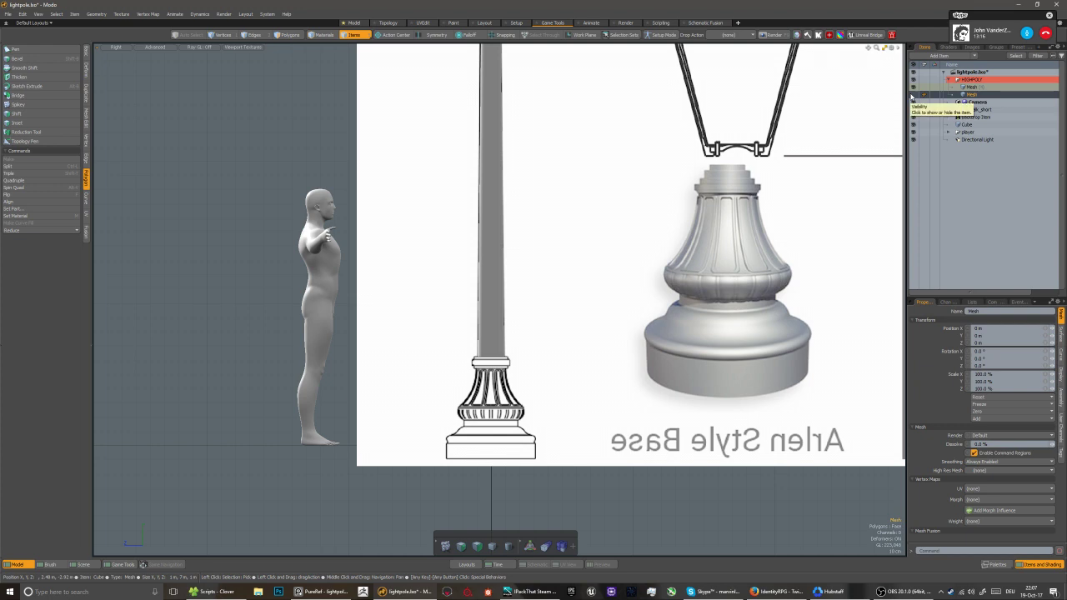
{"action": "left_click", "coordinate": [910, 97]}
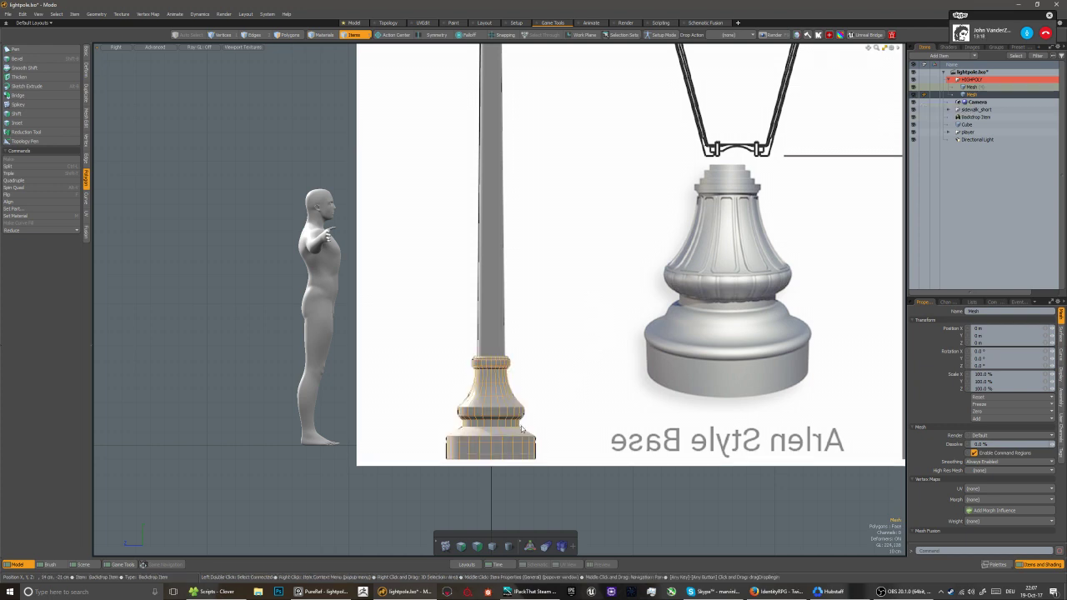
Return to the perspective view, add an edge loop around the sloped shoulder above the lowest drum, and select that loop
{"action": "scroll", "coordinate": [523, 423], "scroll_direction": "up", "scroll_amount": 3}
{"action": "key", "text": "ctrl+space"}
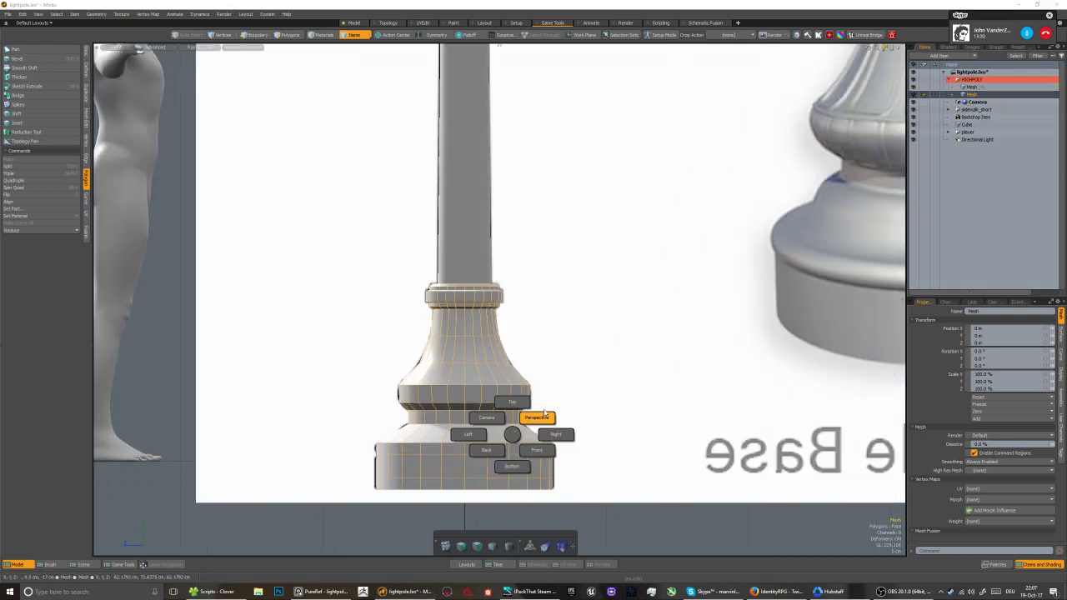
{"action": "left_click", "coordinate": [535, 416]}
{"action": "left_click_drag", "start_coordinate": [518, 403], "coordinate": [481, 423], "text": "alt"}
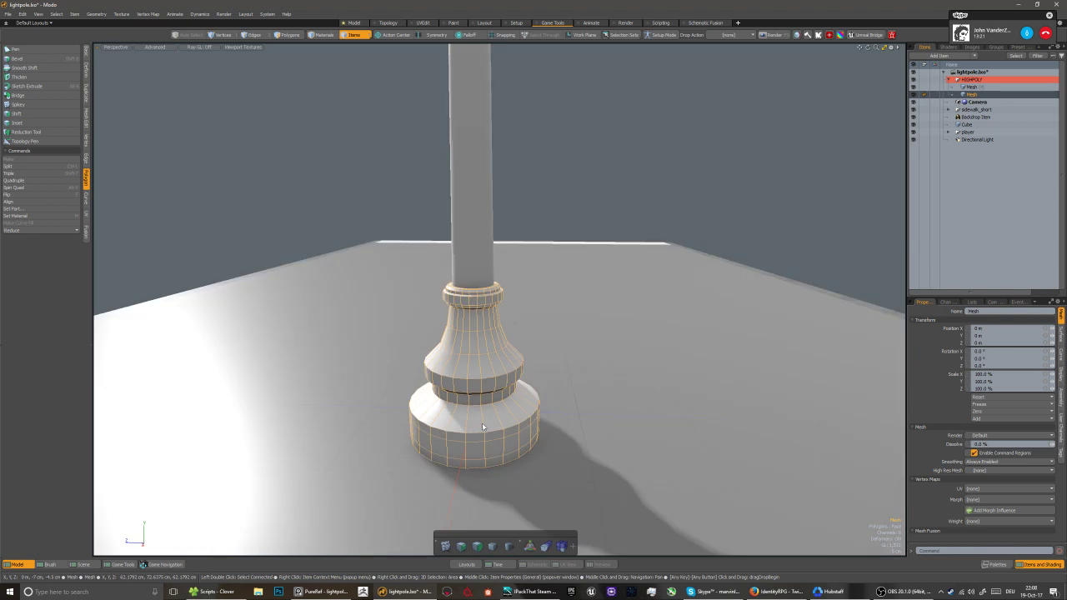
{"action": "scroll", "coordinate": [482, 426], "scroll_direction": "up", "scroll_amount": 3}
{"action": "key", "text": "3"}
{"action": "key", "text": "ctrl+space"}
{"action": "left_click", "coordinate": [500, 415]}
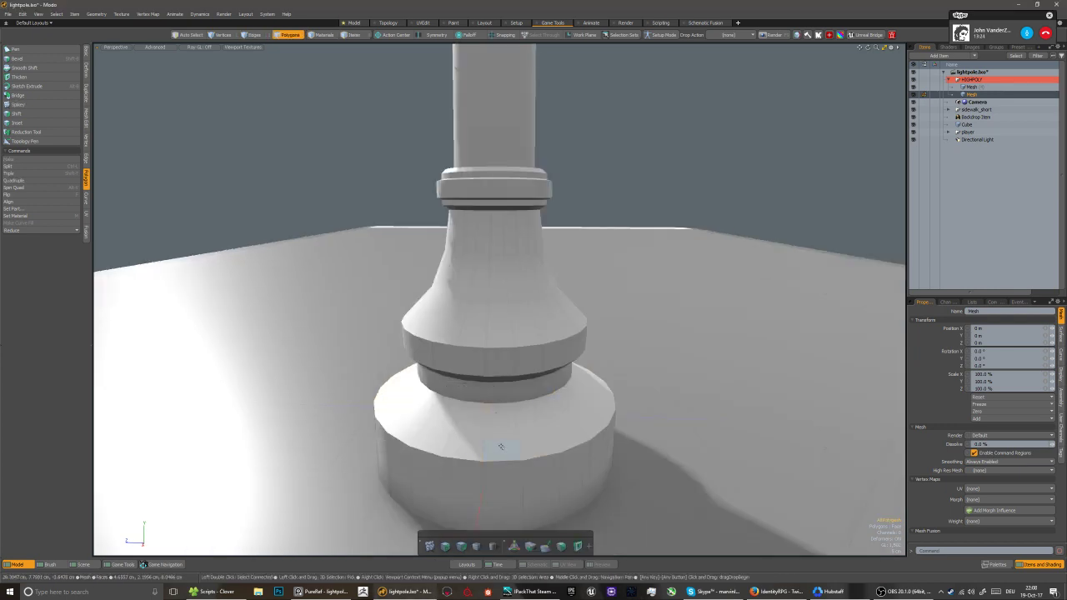
{"action": "key", "text": "2"}
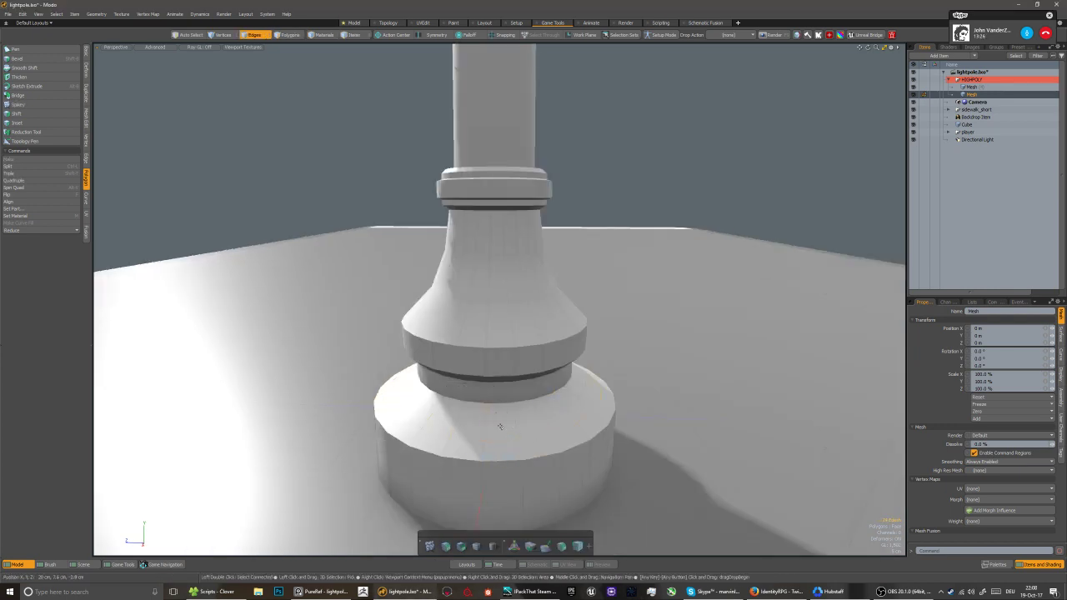
{"action": "left_click", "coordinate": [500, 423]}
{"action": "left_click_drag", "start_coordinate": [438, 444], "coordinate": [478, 441], "text": "alt"}
{"action": "key", "text": "l"}
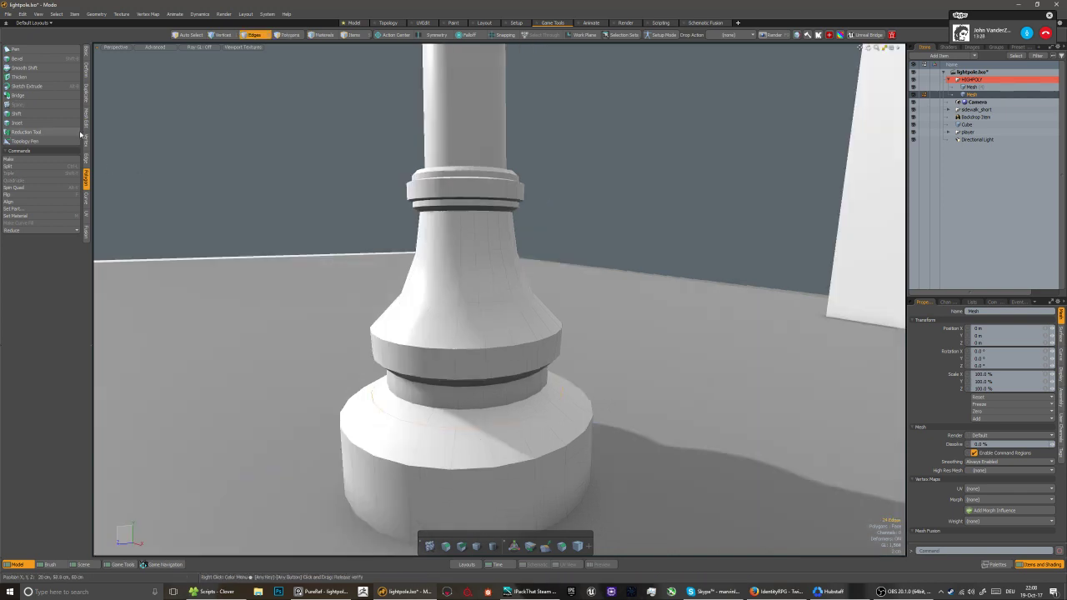
Slide the shoulder's edge loop toward the neck by about 28 % and adjust its height slightly
{"action": "left_click", "coordinate": [84, 155]}
{"action": "left_click", "coordinate": [50, 108]}
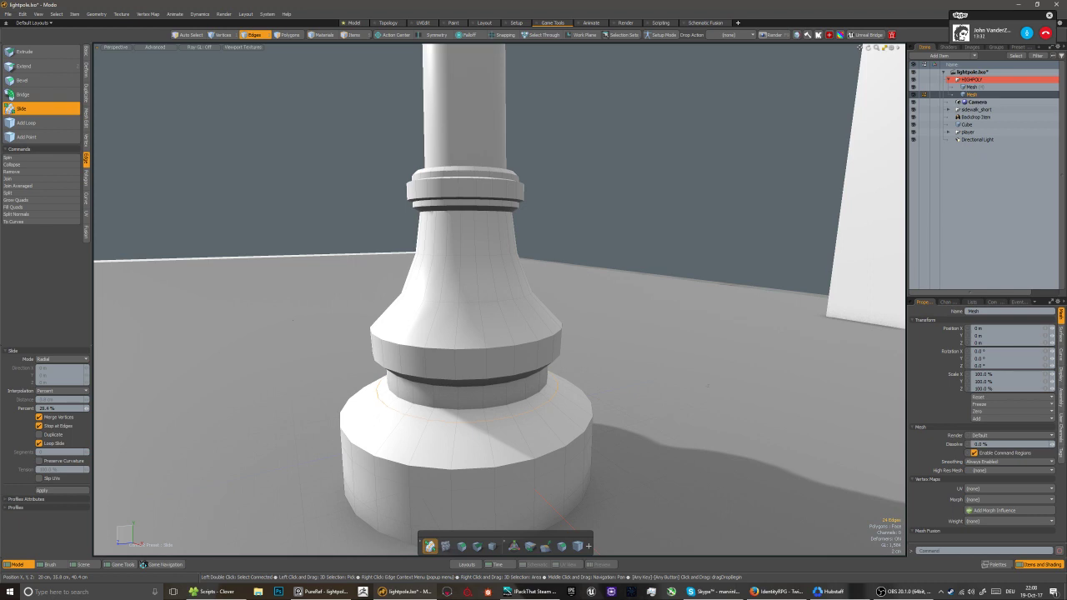
{"action": "key", "text": "w"}
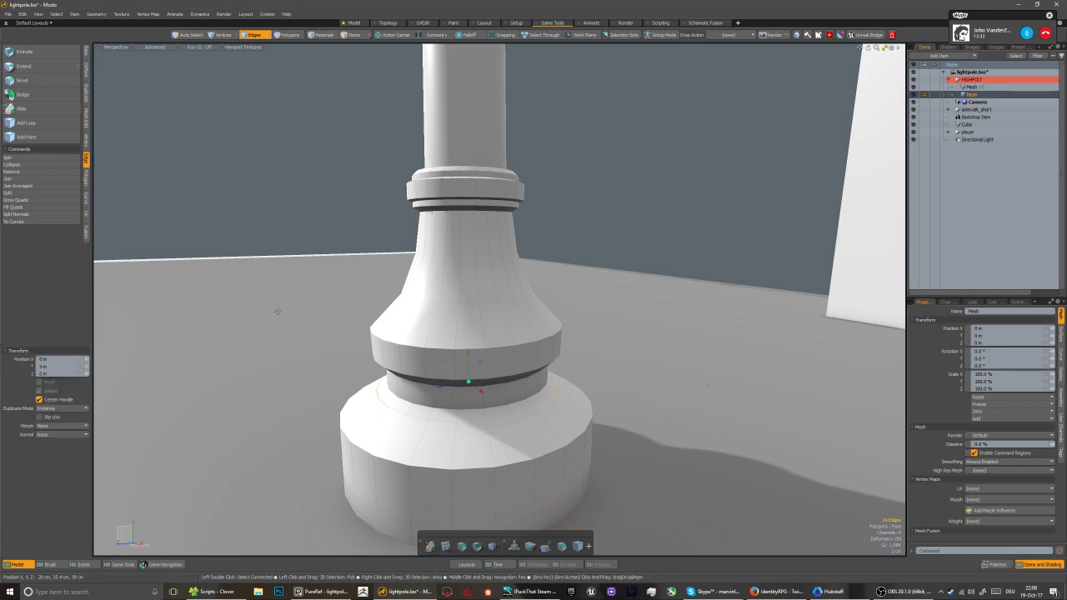
{"action": "left_click_drag", "start_coordinate": [467, 359], "coordinate": [468, 353]}
{"action": "key", "text": "space"}
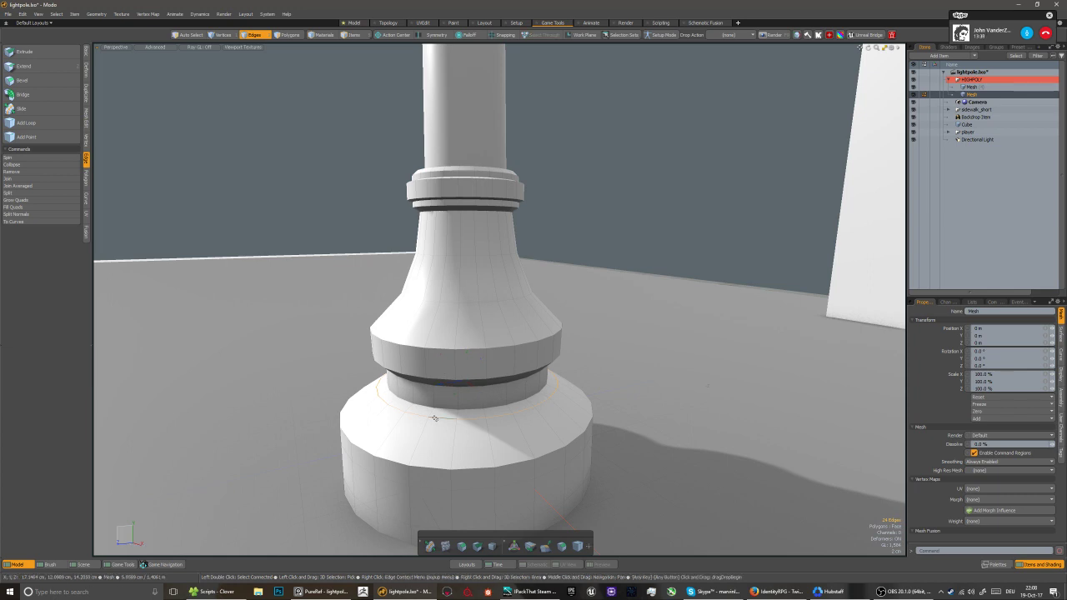
Add a second edge loop on the shoulder below the first one and move it slightly along the vertical axis
{"action": "left_click", "coordinate": [391, 432]}
{"action": "double_click", "coordinate": [396, 398]}
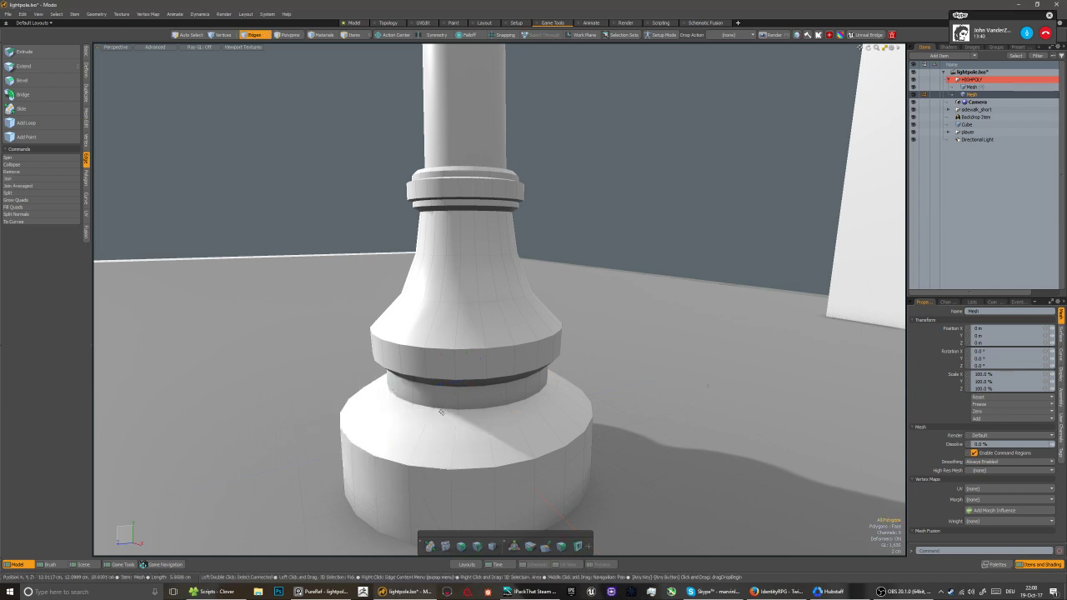
{"action": "key", "text": "w"}
{"action": "left_click_drag", "start_coordinate": [467, 364], "coordinate": [468, 367]}
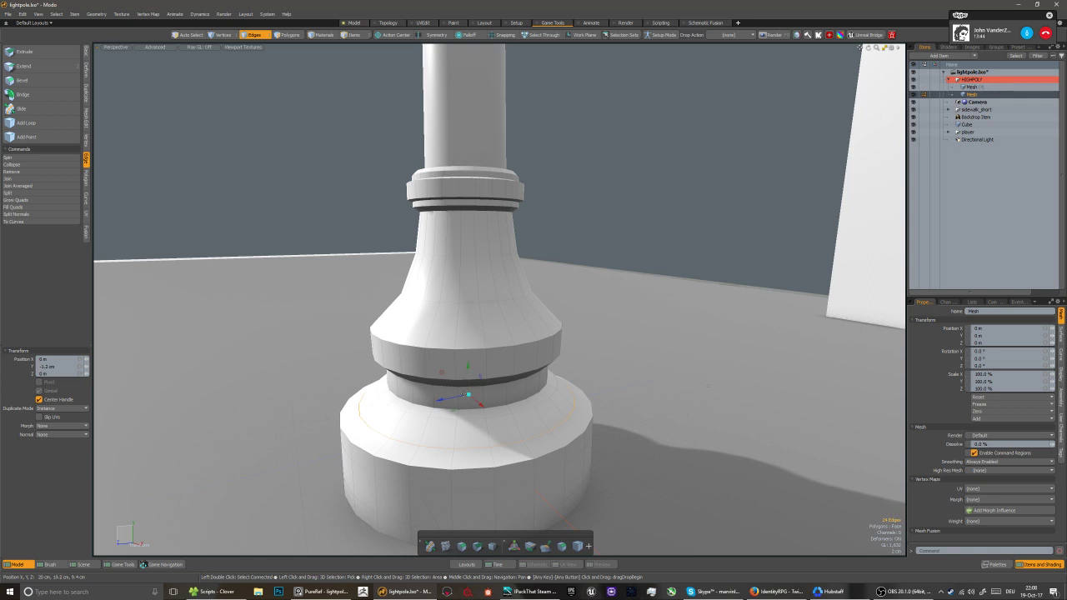
{"action": "key", "text": "space"}
Add edge loops around the narrow neck band above the shoulder and scale them vertically
{"action": "left_click_drag", "start_coordinate": [430, 437], "coordinate": [442, 423], "text": "alt"}
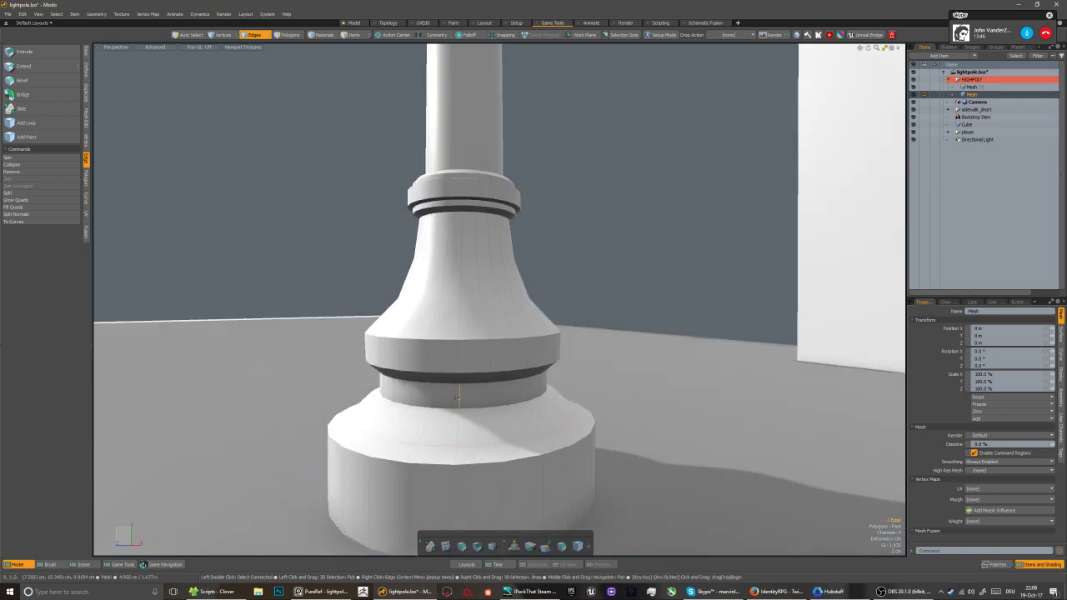
{"action": "key", "text": "3"}
{"action": "left_click_drag", "start_coordinate": [452, 420], "coordinate": [463, 392], "text": "alt"}
{"action": "key", "text": "2"}
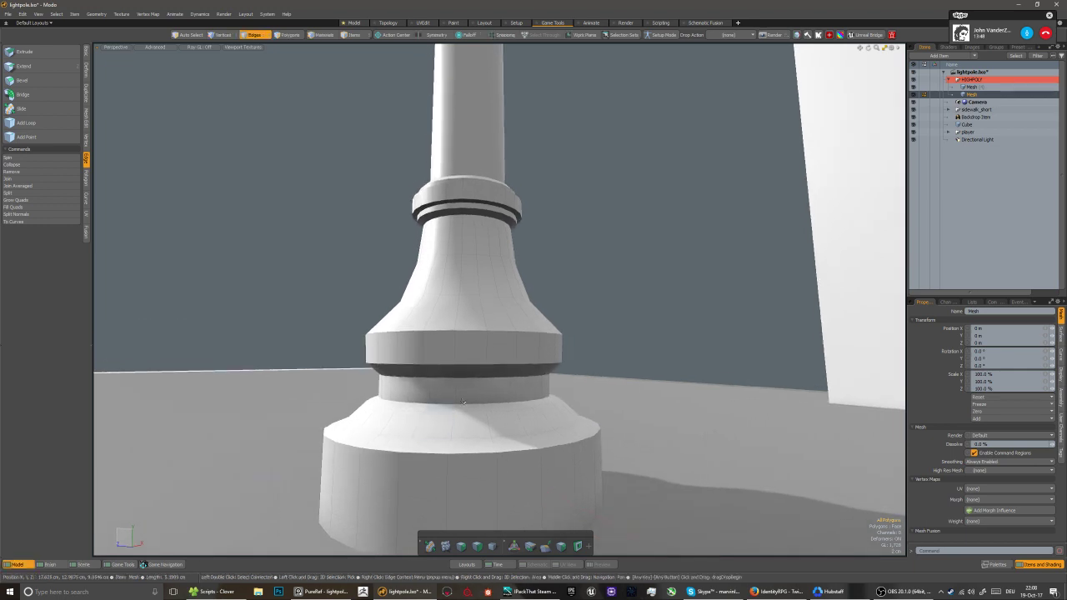
{"action": "double_click", "coordinate": [466, 385]}
{"action": "key", "text": "r"}
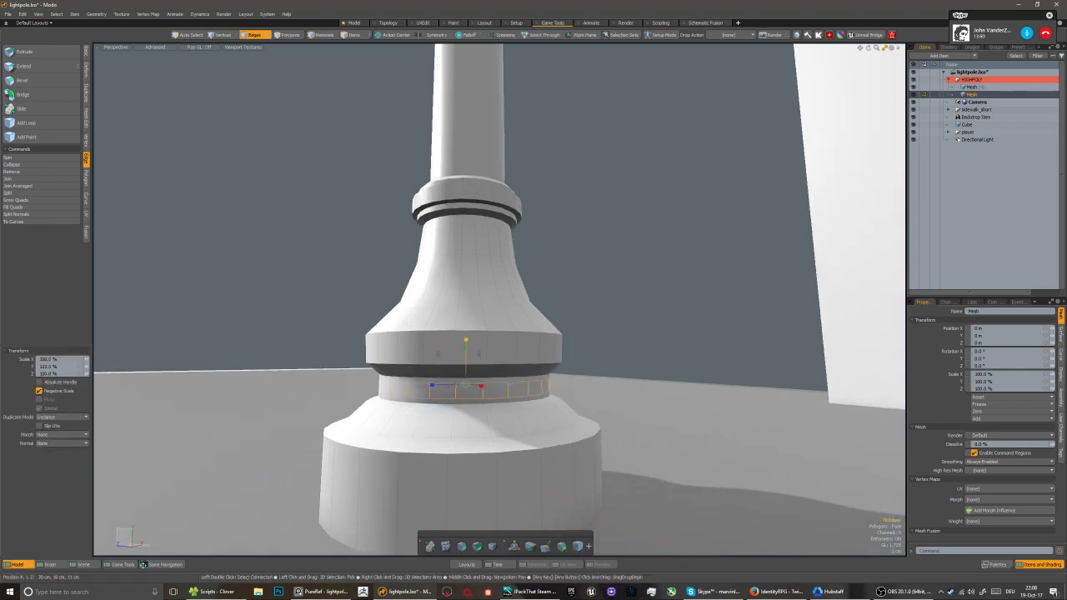
{"action": "key", "text": "space"}
Add a middle edge loop around the wide band above the neck and scale it outward to about 103 % for a rounded bulge
{"action": "left_click_drag", "start_coordinate": [470, 372], "coordinate": [453, 365], "text": "alt"}
{"action": "left_click", "coordinate": [453, 365]}
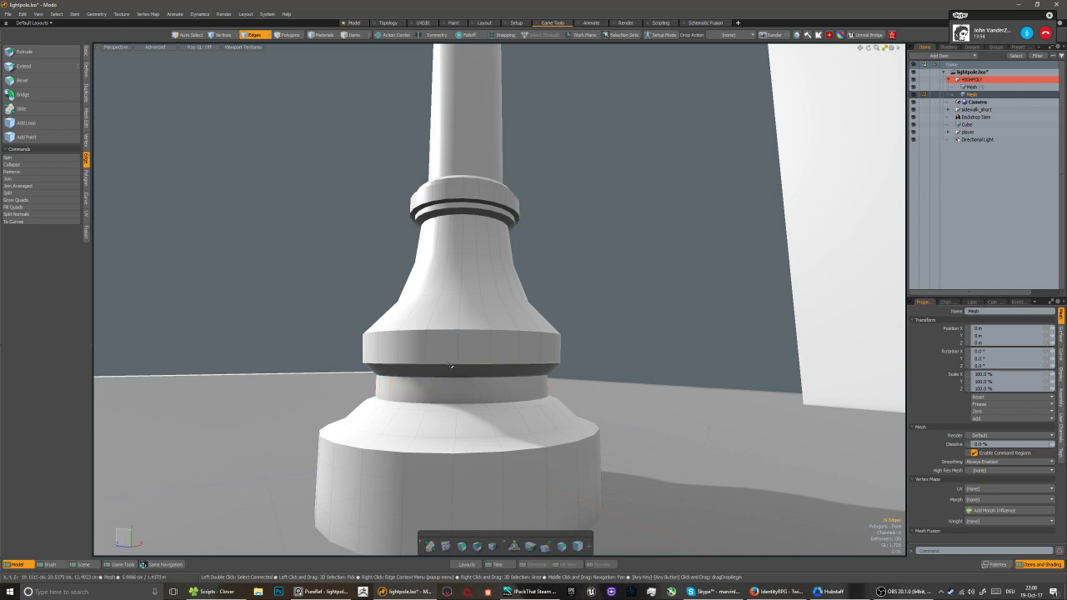
{"action": "left_click", "coordinate": [456, 350]}
{"action": "key", "text": "ctrl+space"}
{"action": "left_click", "coordinate": [454, 304]}
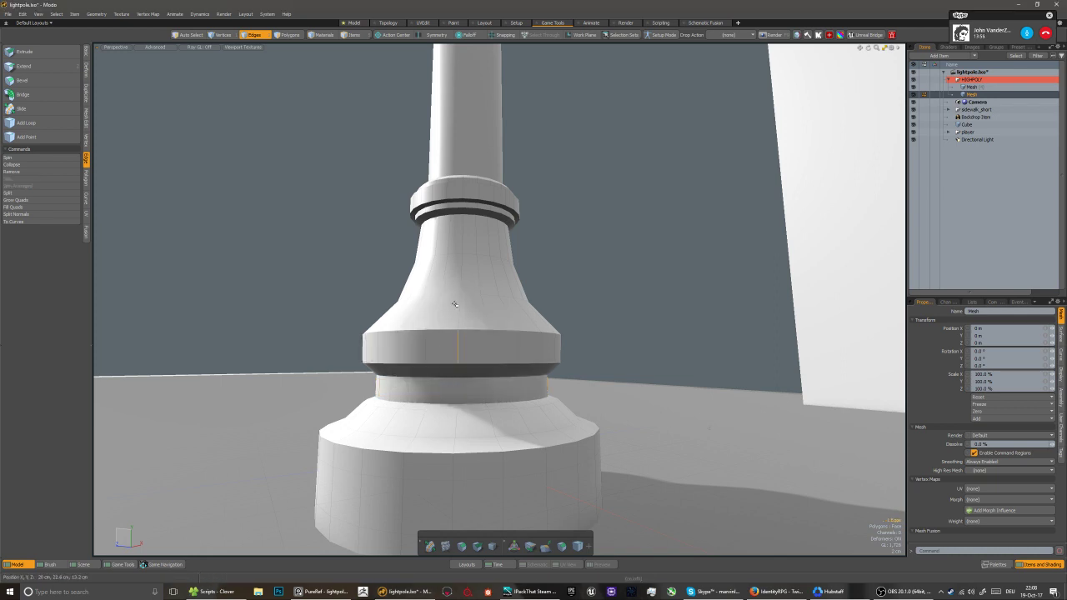
{"action": "key", "text": "l"}
{"action": "key", "text": "r"}
{"action": "left_click_drag", "start_coordinate": [454, 304], "coordinate": [466, 304]}
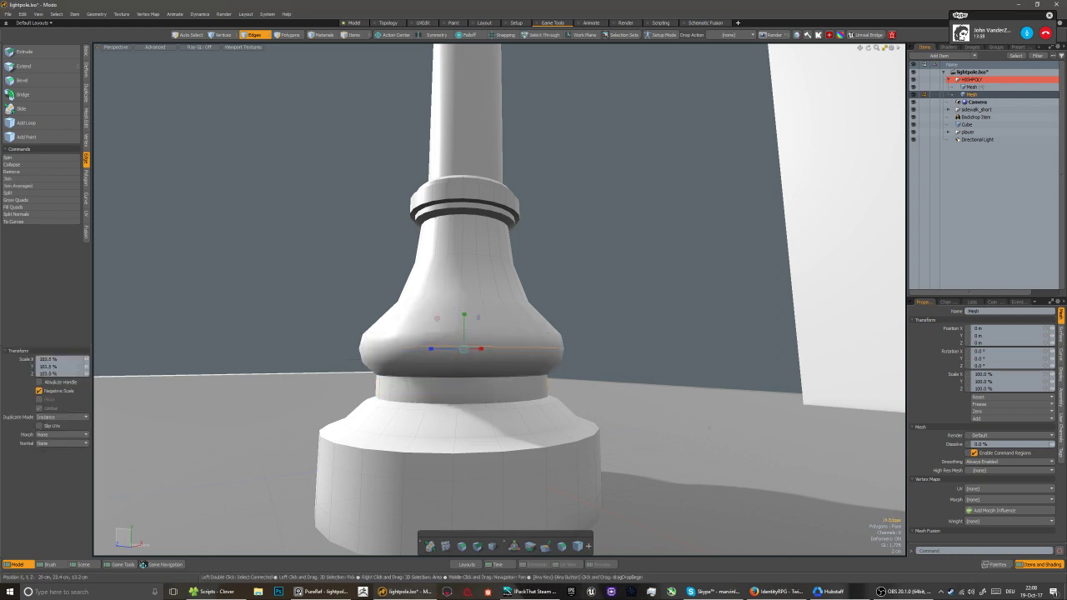
Finish the band adjustment and check the whole base mesh with subdivision smoothing turned on
{"action": "key", "text": "space"}
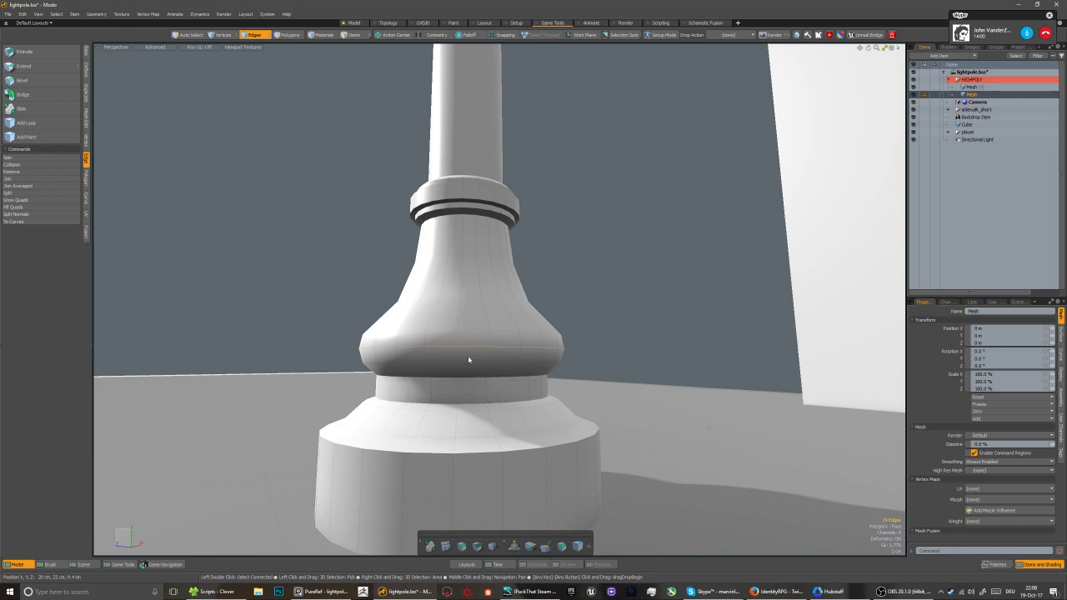
{"action": "key", "text": "5"}
{"action": "scroll", "coordinate": [467, 356], "scroll_direction": "down", "scroll_amount": 3}
{"action": "left_click_drag", "start_coordinate": [468, 356], "coordinate": [479, 382], "text": "alt"}
{"action": "scroll", "coordinate": [478, 382], "scroll_direction": "down", "scroll_amount": 3}
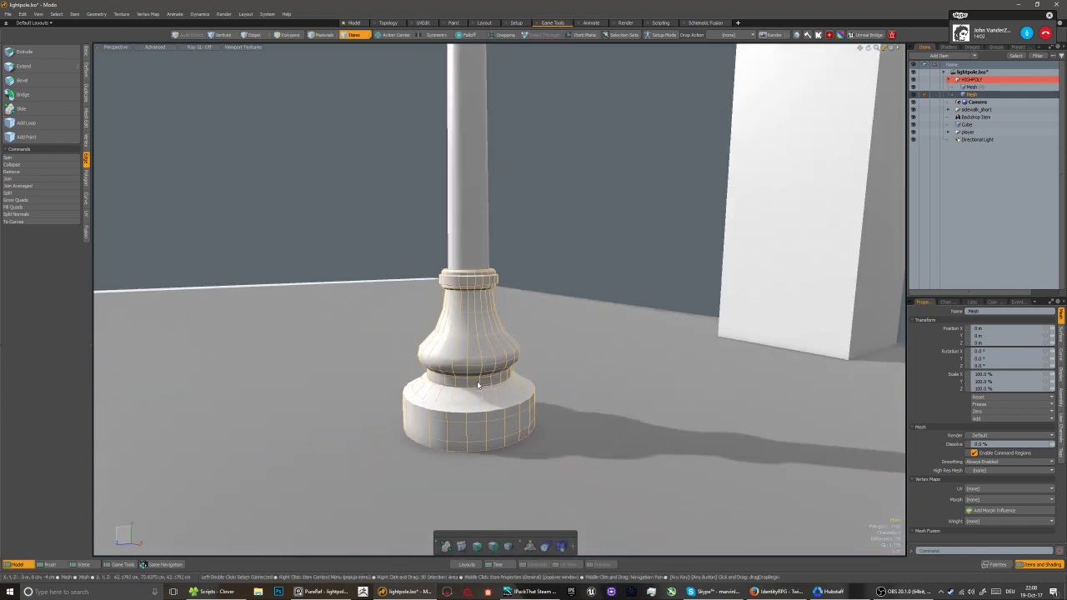
{"action": "scroll", "coordinate": [472, 411], "scroll_direction": "up", "scroll_amount": 2}
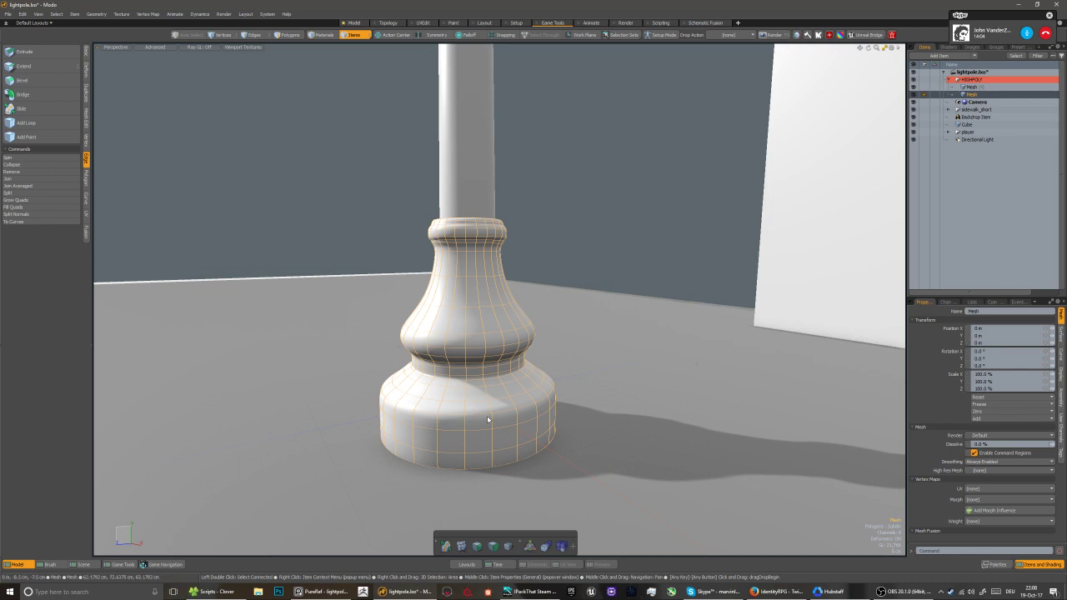
{"action": "scroll", "coordinate": [472, 411], "scroll_direction": "up", "scroll_amount": 2}
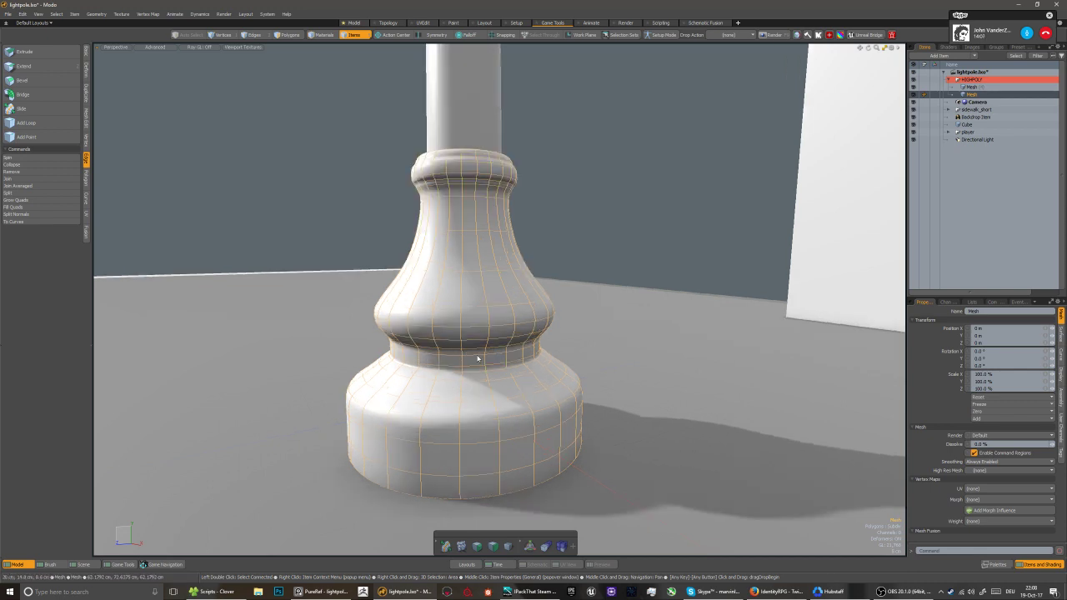
Add a 50-50 edge loop around the wide band of the collar at the top of the base
{"action": "key", "text": "2"}
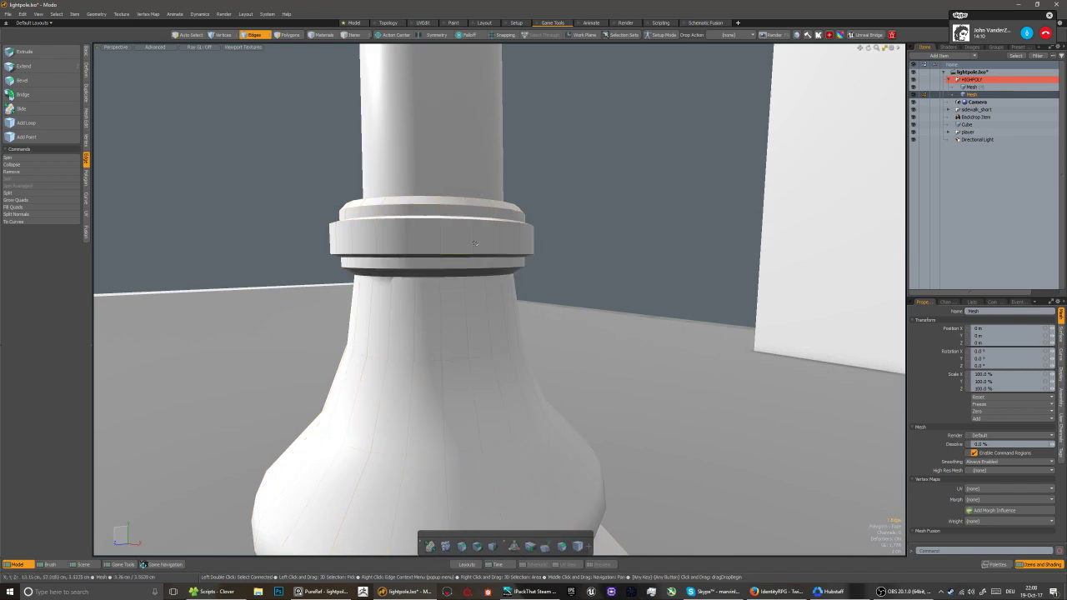
{"action": "left_click", "coordinate": [469, 243]}
{"action": "key", "text": "ctrl+space"}
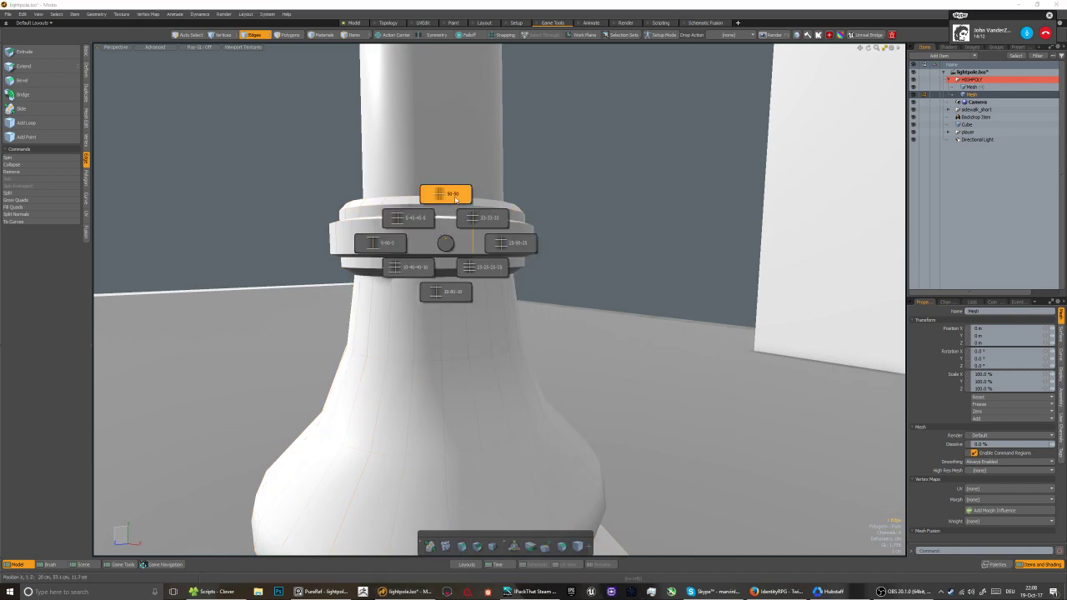
{"action": "key", "text": "3"}
{"action": "left_click", "coordinate": [775, 591]}
{"action": "left_click", "coordinate": [472, 5]}
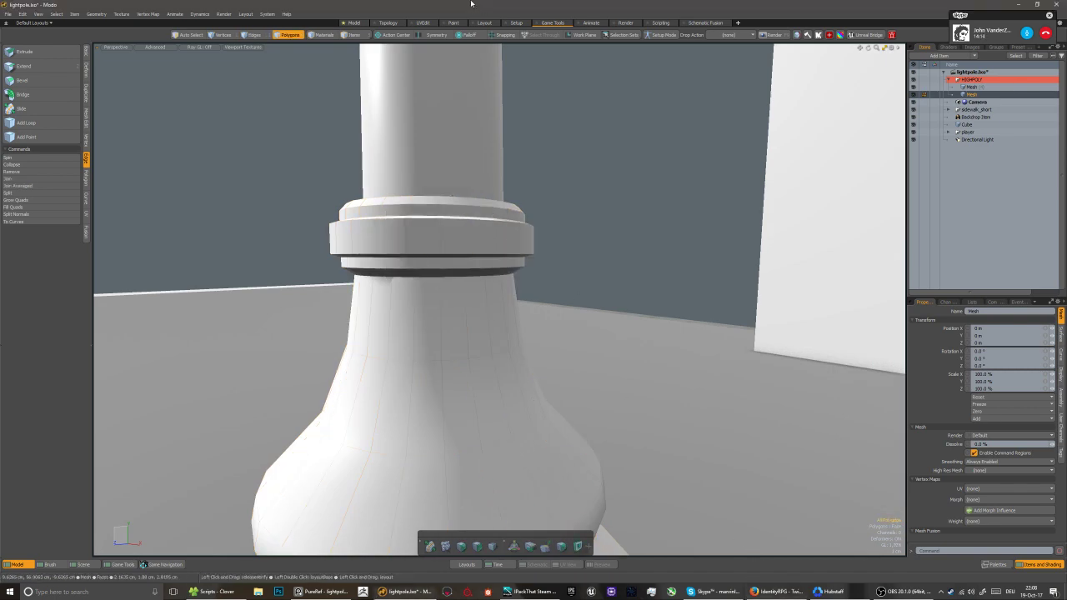
{"action": "left_click_drag", "start_coordinate": [458, 285], "coordinate": [465, 286], "text": "alt"}
{"action": "key", "text": "2"}
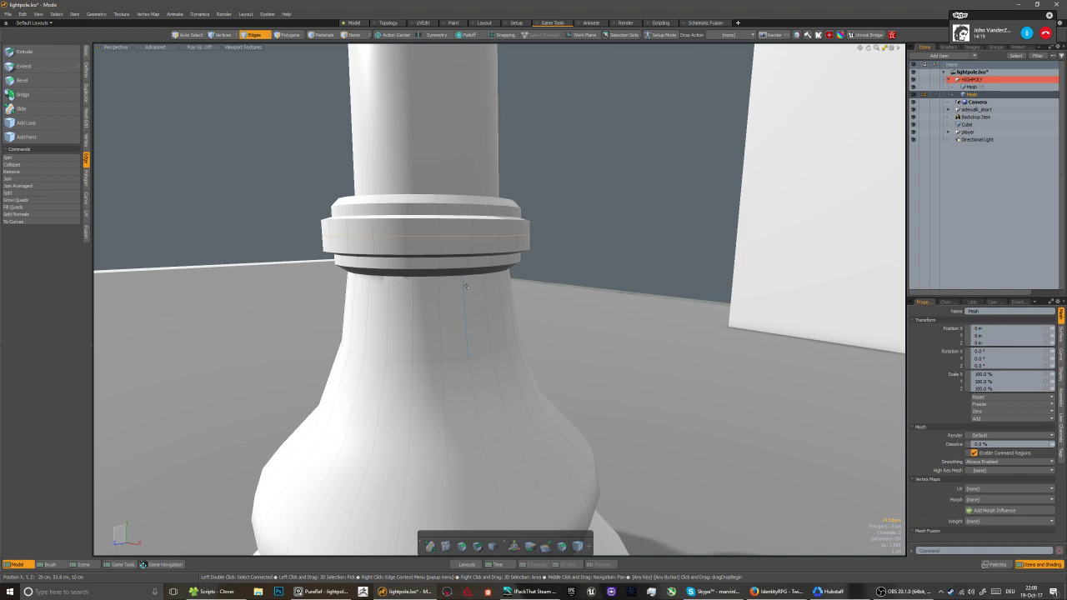
Scale the collar band's middle edge loop slightly outward to give the band a rounded bulge
{"action": "key", "text": "r"}
{"action": "left_click_drag", "start_coordinate": [466, 287], "coordinate": [401, 302], "text": "alt"}
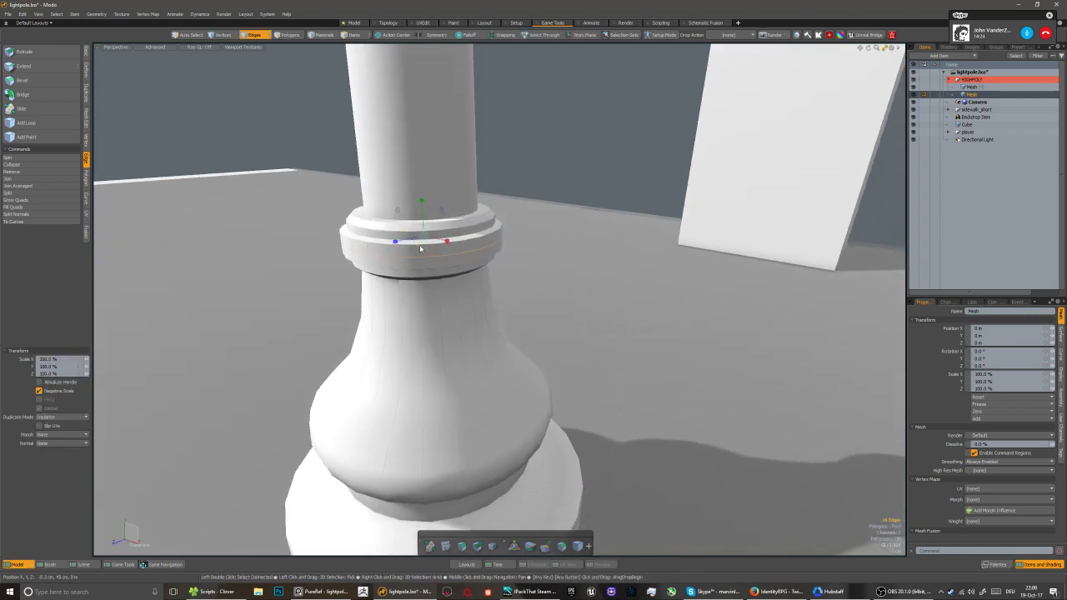
{"action": "left_click_drag", "start_coordinate": [420, 248], "coordinate": [432, 249]}
{"action": "key", "text": "space"}
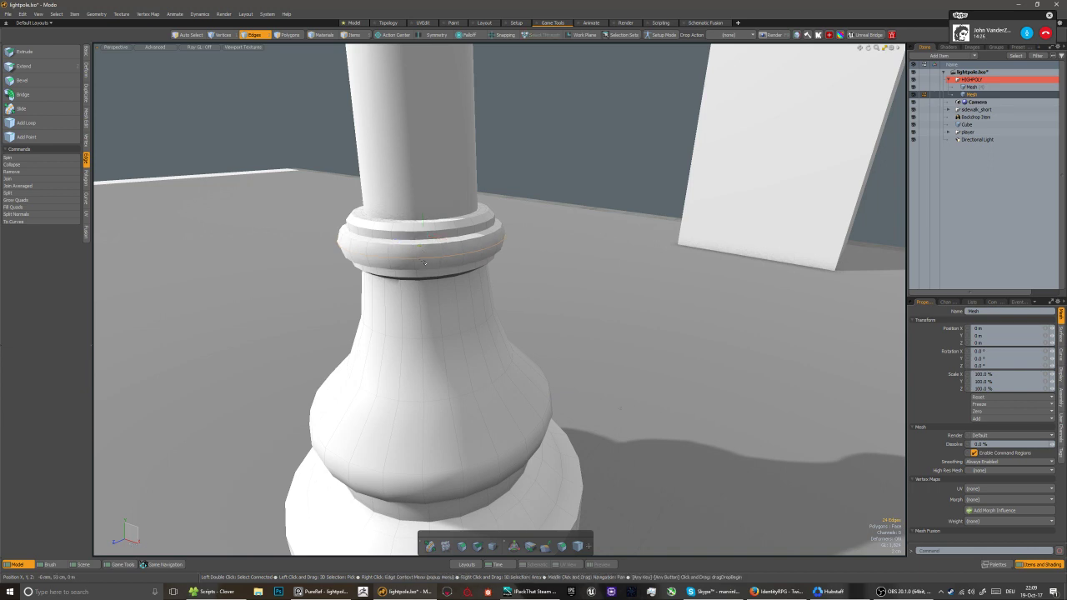
{"action": "key", "text": "5"}
{"action": "left_click_drag", "start_coordinate": [419, 320], "coordinate": [400, 335], "text": "alt"}
Check the lamp base references in PureRef, then save the scene in Modo
{"action": "mouse_move", "coordinate": [327, 594]}
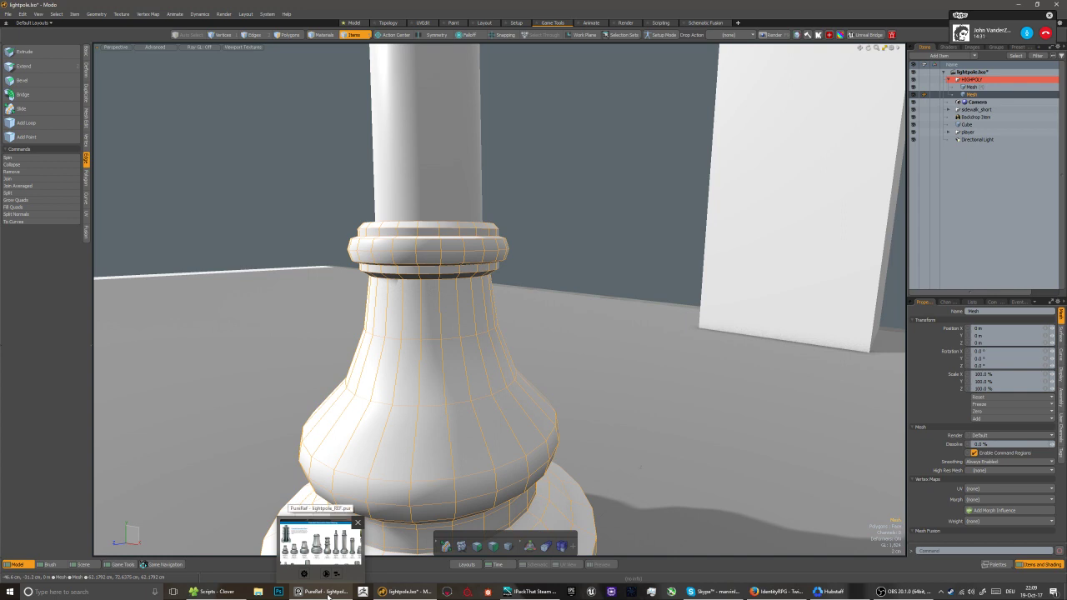
{"action": "left_click", "coordinate": [328, 595]}
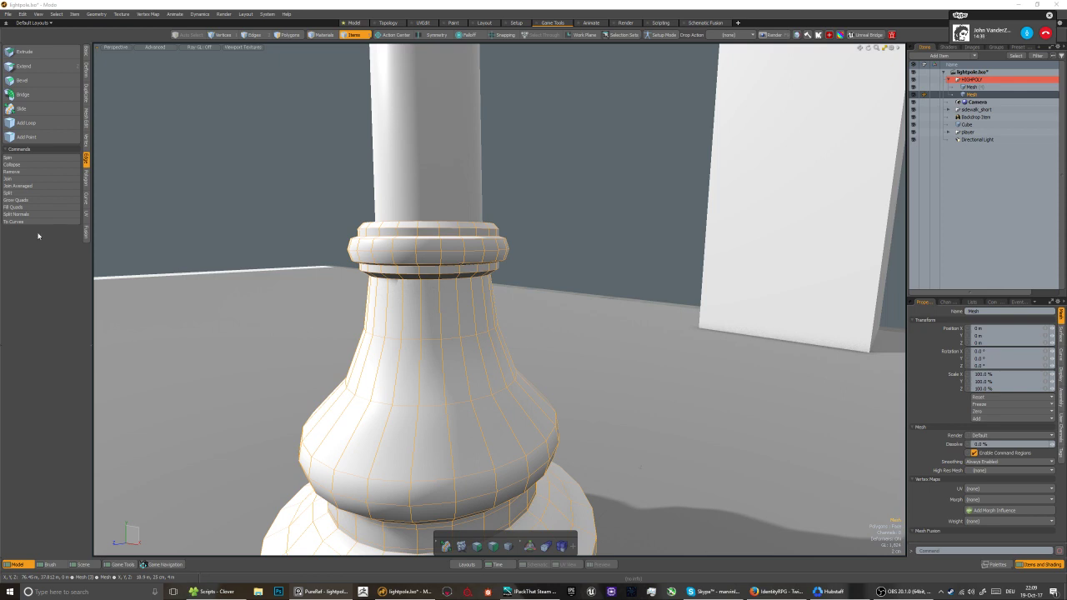
{"action": "left_click", "coordinate": [354, 34]}
{"action": "key", "text": "ctrl+s"}
Select all polygon rings of the base's top collar and move them down about 1.4 cm
{"action": "scroll", "coordinate": [450, 301], "scroll_direction": "down", "scroll_amount": 1}
{"action": "scroll", "coordinate": [448, 299], "scroll_direction": "up", "scroll_amount": 1}
{"action": "left_click_drag", "start_coordinate": [448, 299], "coordinate": [402, 268], "text": "alt"}
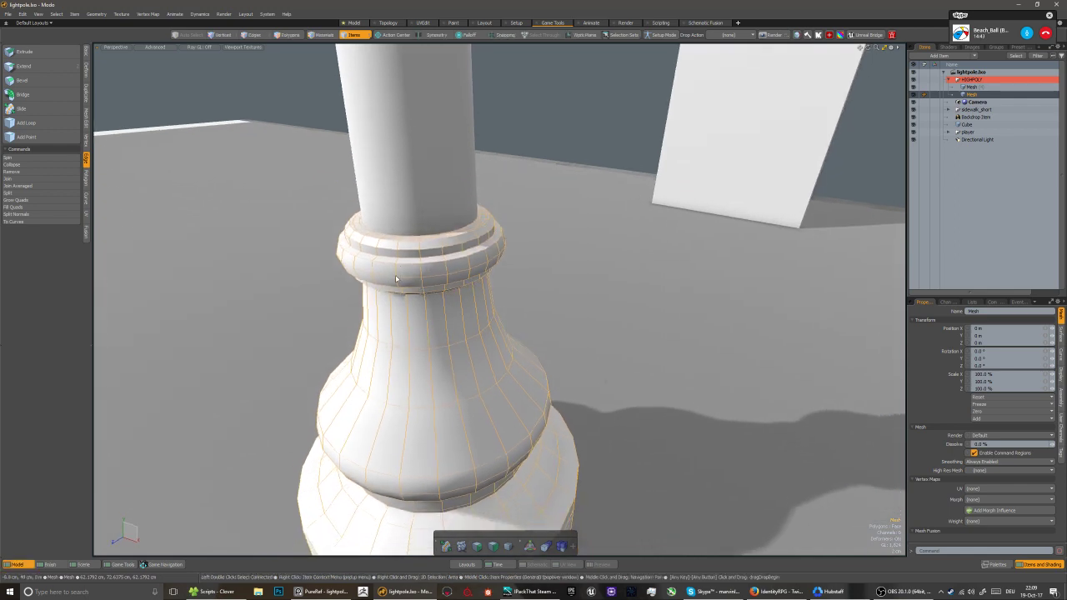
{"action": "left_click_drag", "start_coordinate": [396, 278], "coordinate": [430, 255], "text": "alt"}
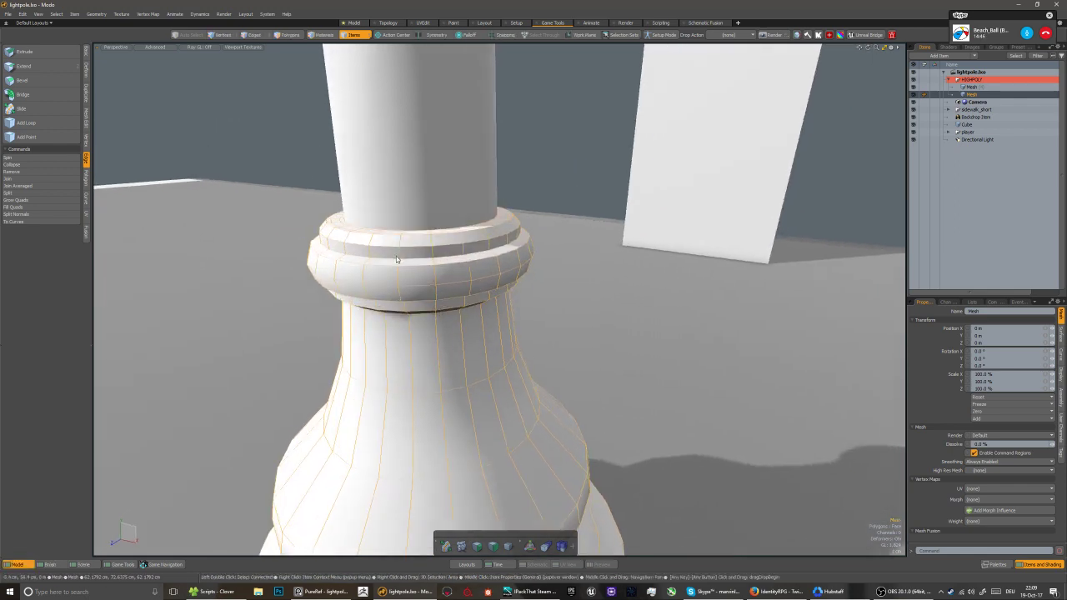
{"action": "scroll", "coordinate": [443, 247], "scroll_direction": "down", "scroll_amount": 3}
{"action": "scroll", "coordinate": [442, 248], "scroll_direction": "up", "scroll_amount": 4}
{"action": "key", "text": "3"}
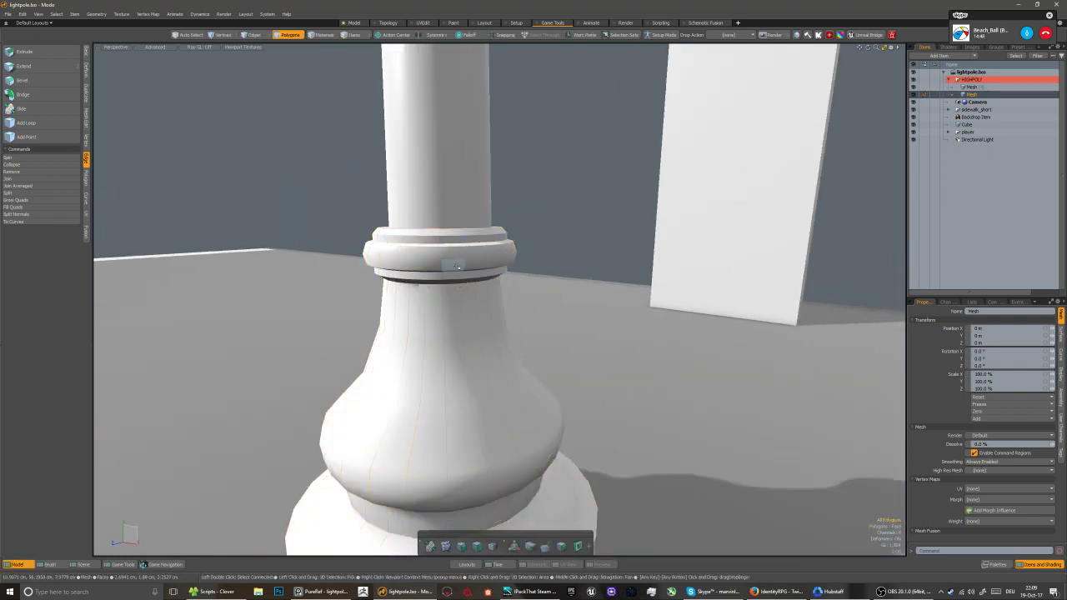
{"action": "left_click", "coordinate": [442, 265]}
{"action": "double_click", "coordinate": [442, 265]}
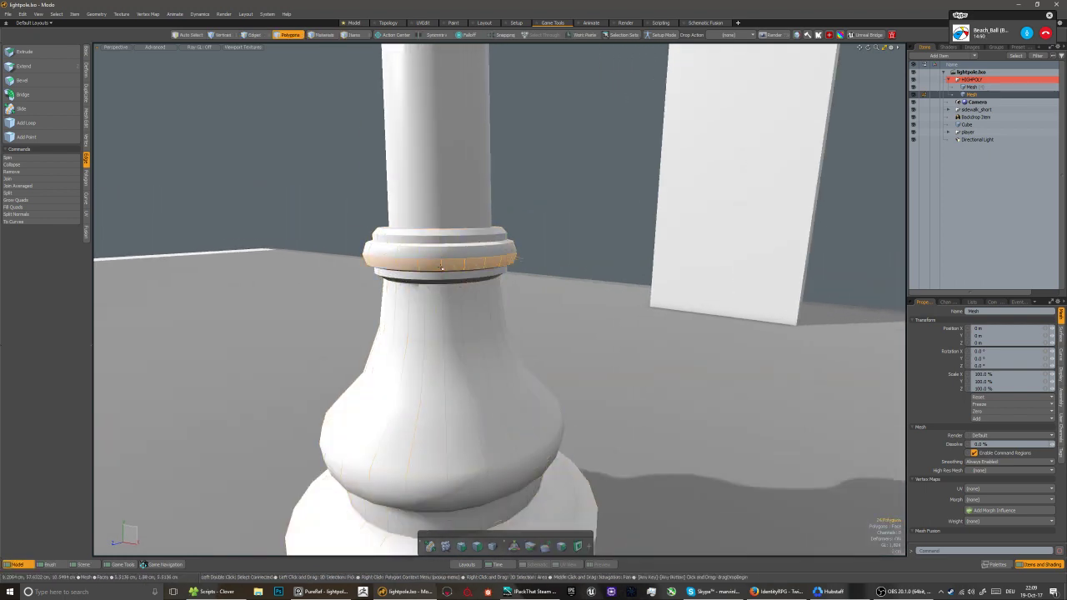
{"action": "key", "text": "shift+Up"}
{"action": "key", "text": "shift+Up"}
{"action": "key", "text": "shift+Up"}
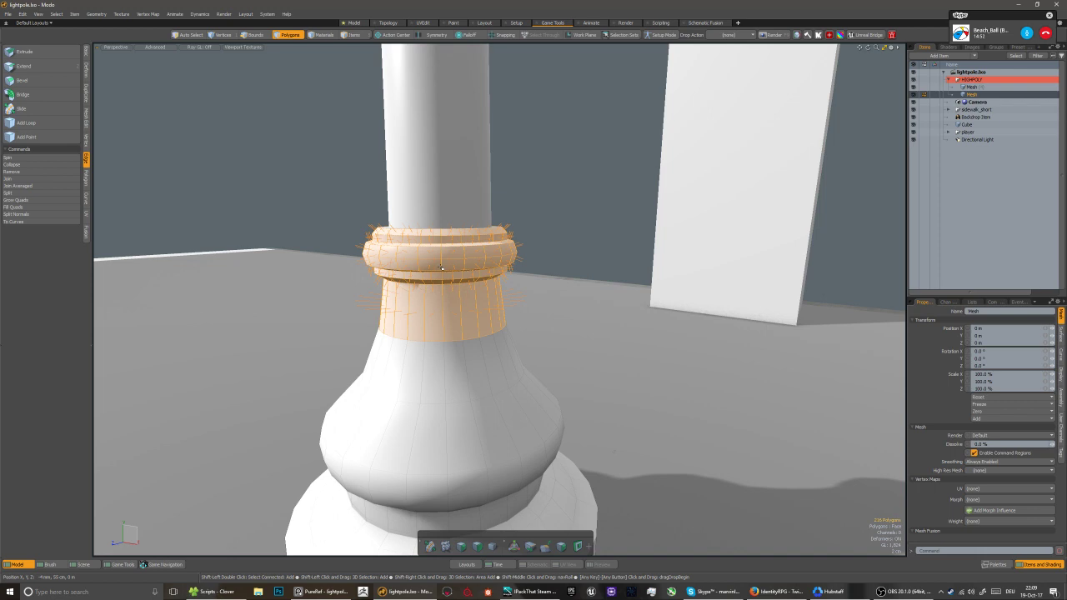
{"action": "key", "text": "shift+Down"}
{"action": "left_click_drag", "start_coordinate": [442, 265], "coordinate": [283, 260], "text": "alt"}
{"action": "key", "text": "w"}
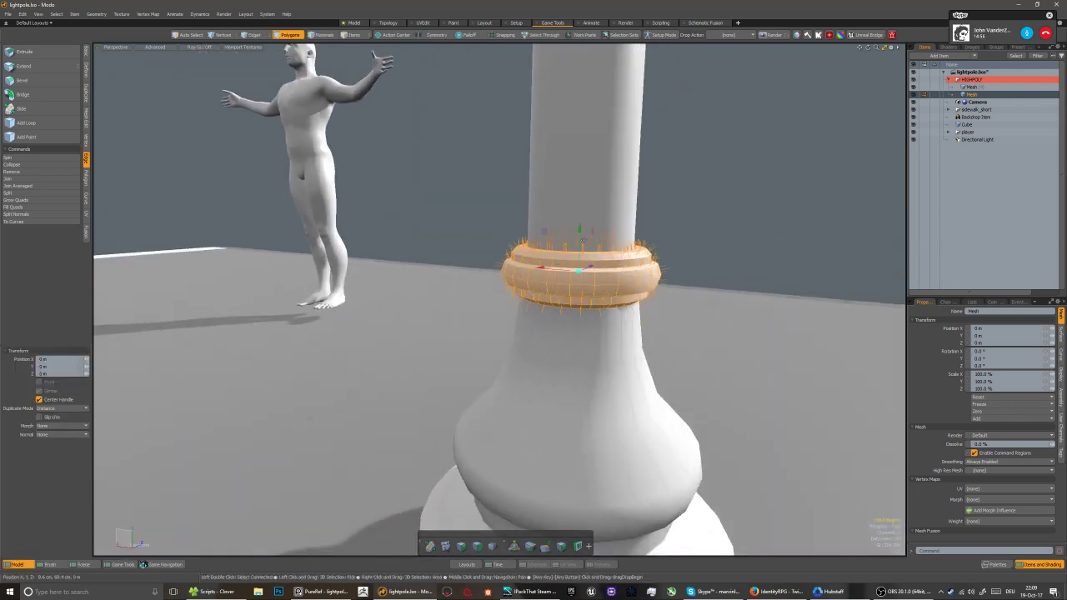
{"action": "left_click_drag", "start_coordinate": [580, 228], "coordinate": [580, 238]}
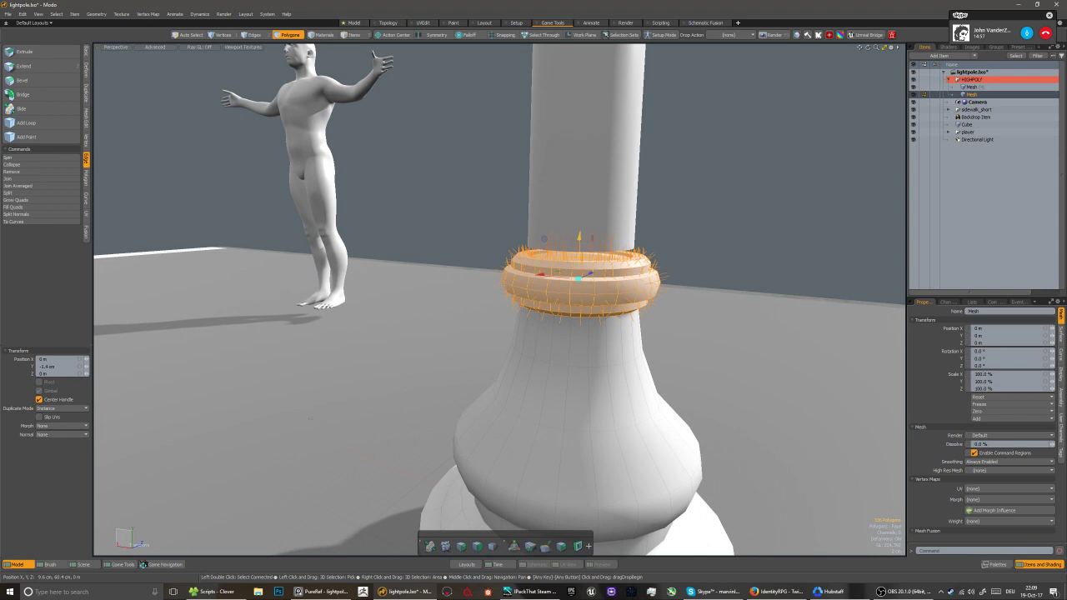
{"action": "key", "text": "space"}
Move the shaft mesh's bottom edge loop down so the shaft sits inside the lowered collar
{"action": "key", "text": "5"}
{"action": "left_click", "coordinate": [572, 233]}
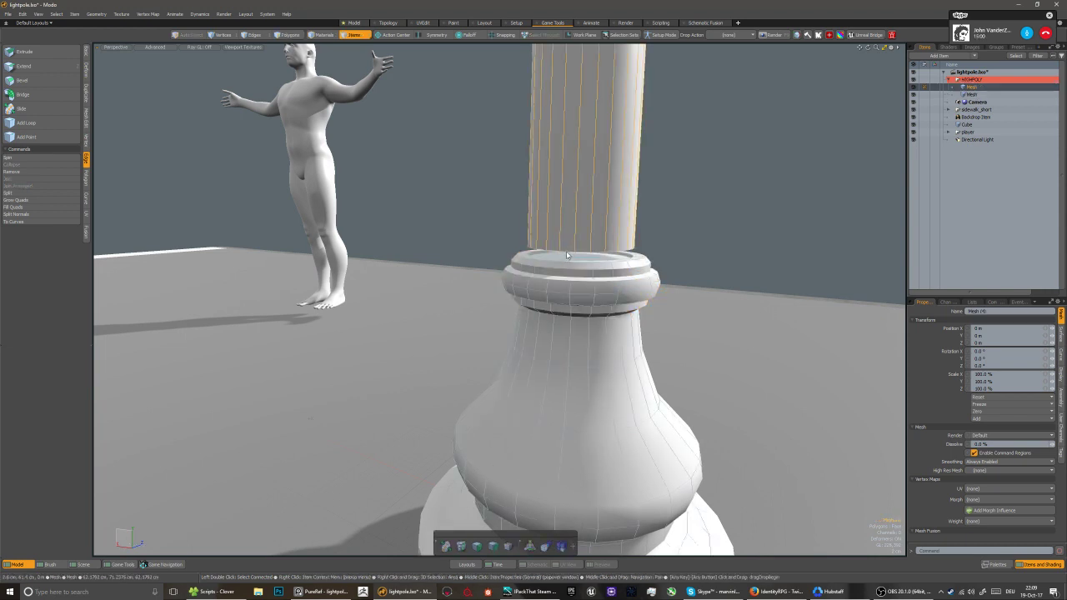
{"action": "key", "text": "2"}
{"action": "double_click", "coordinate": [566, 250]}
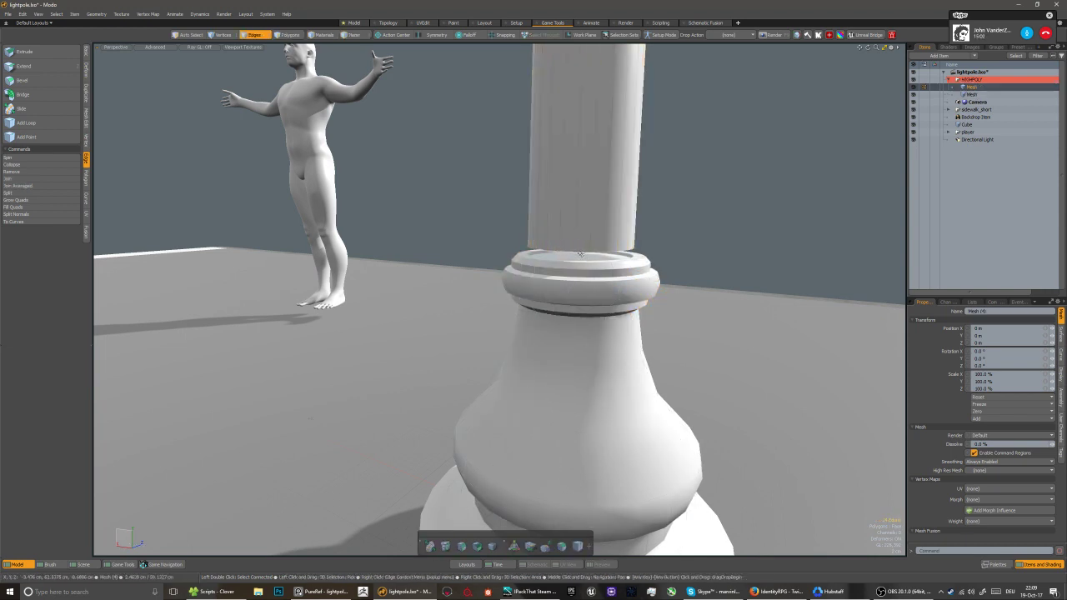
{"action": "key", "text": "w"}
{"action": "left_click_drag", "start_coordinate": [580, 203], "coordinate": [489, 295]}
{"action": "key", "text": "space"}
Select the base's inner polygon ring around the shaft and scale it horizontally to about 103 %
{"action": "key", "text": "5"}
{"action": "left_click", "coordinate": [577, 343]}
{"action": "scroll", "coordinate": [488, 295], "scroll_direction": "up", "scroll_amount": 3}
{"action": "key", "text": "2"}
{"action": "key", "text": "3"}
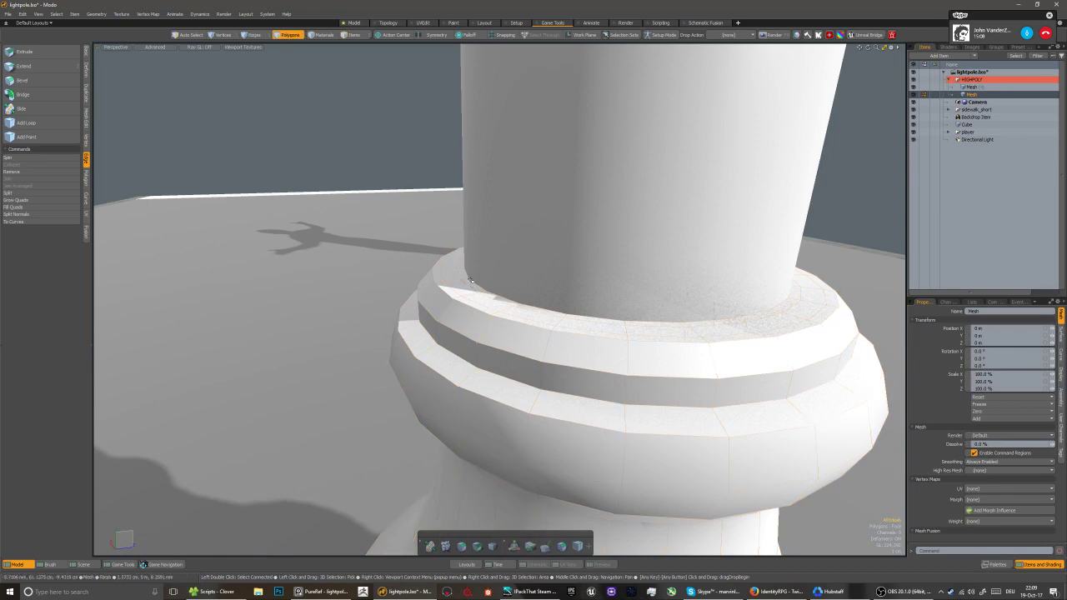
{"action": "key", "text": "w"}
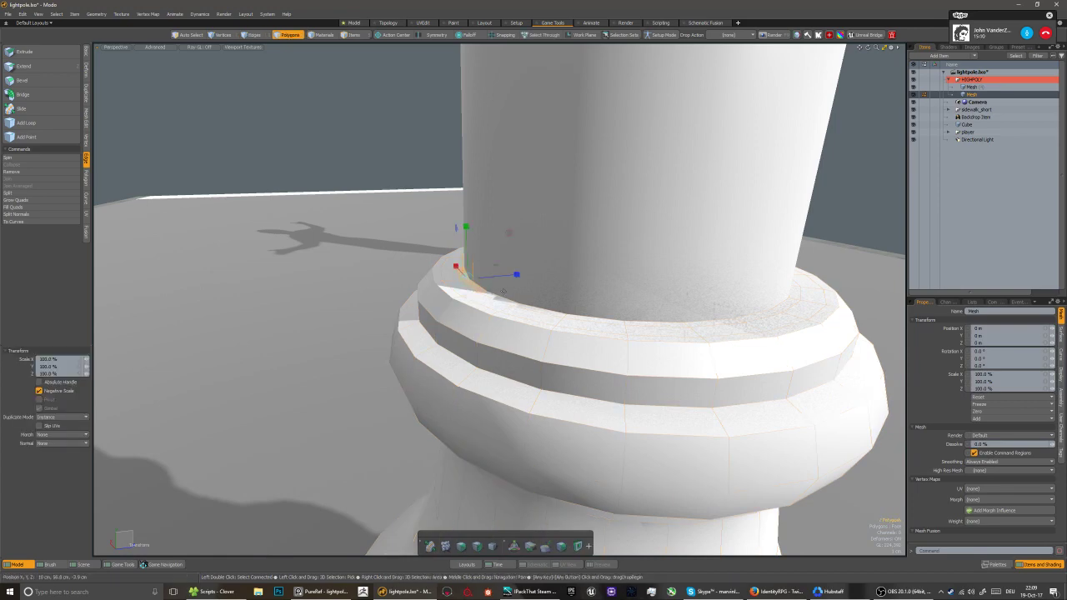
{"action": "key", "text": "space"}
{"action": "left_click", "coordinate": [487, 289]}
{"action": "key", "text": "l"}
{"action": "key", "text": "r"}
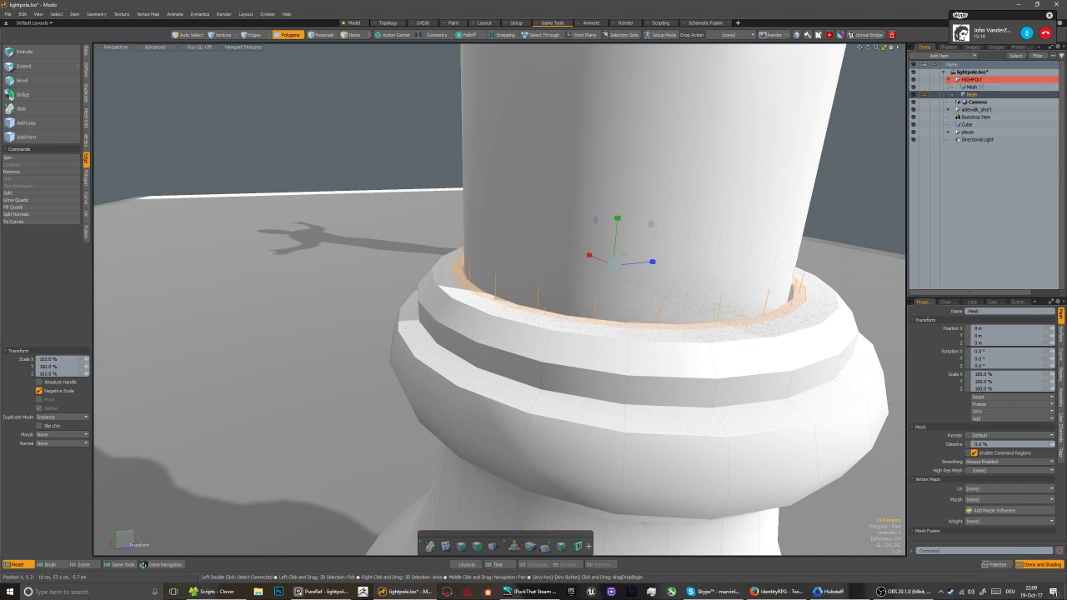
{"action": "key", "text": "space"}
{"action": "key", "text": "5"}
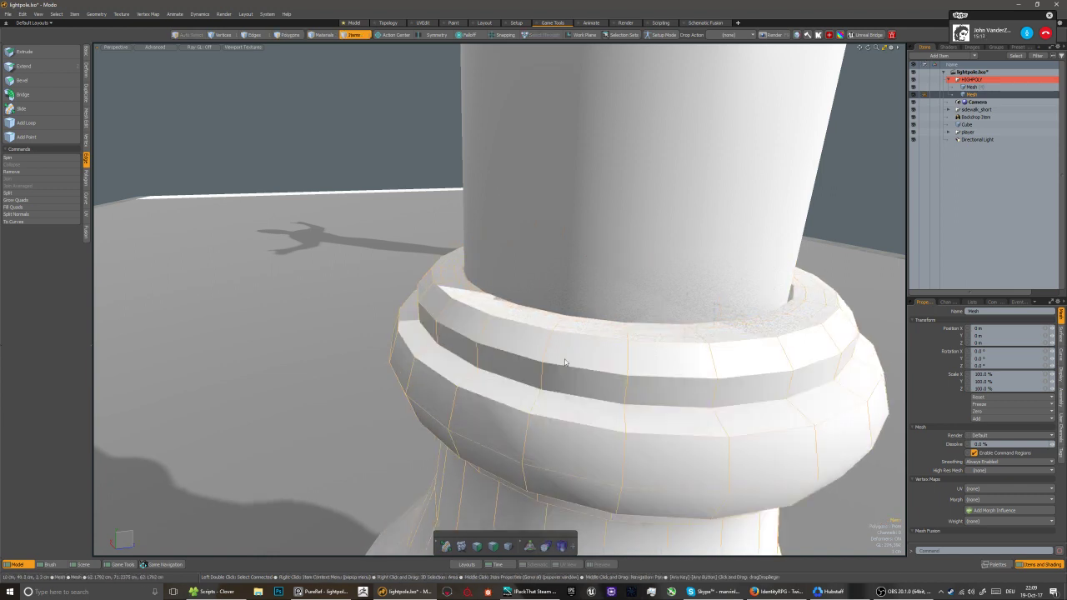
Remove the inner corner edge loop between the collar's upper rim and its rounded band
{"action": "left_click_drag", "start_coordinate": [565, 362], "coordinate": [545, 327], "text": "alt"}
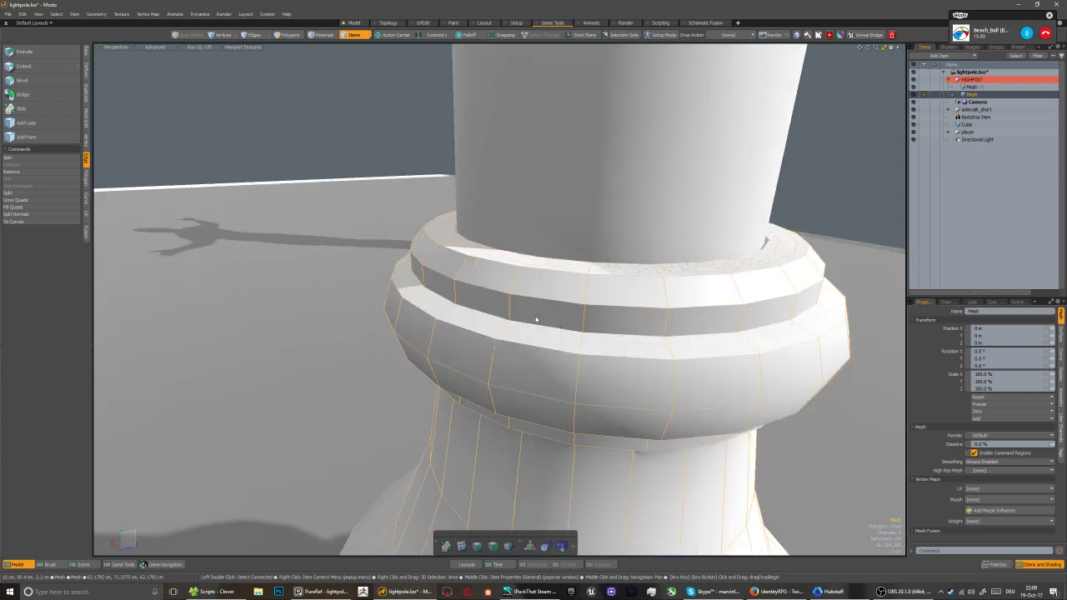
{"action": "key", "text": "2"}
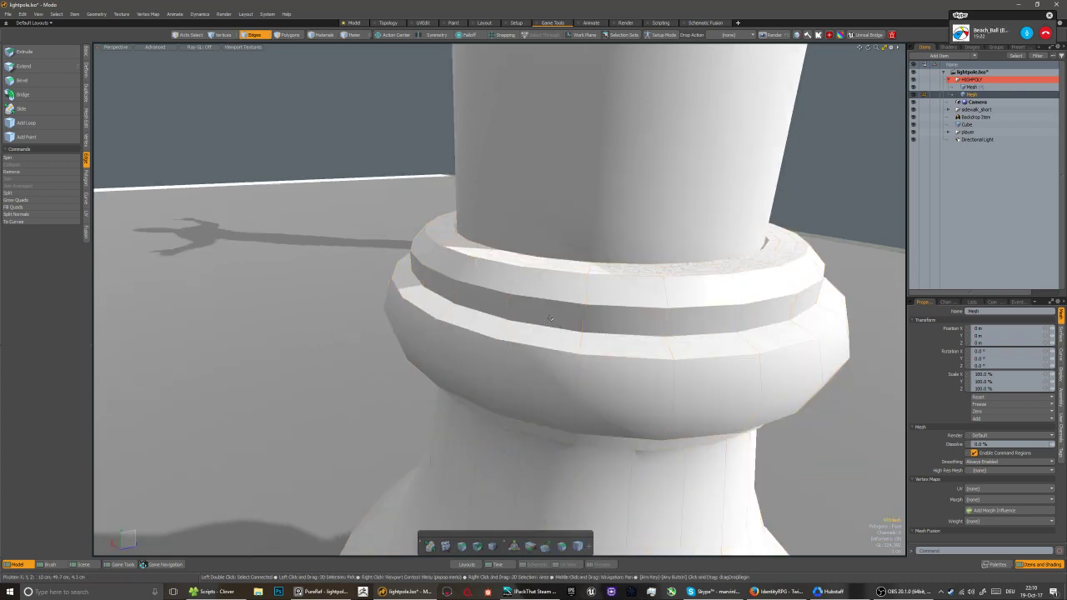
{"action": "left_click", "coordinate": [564, 275]}
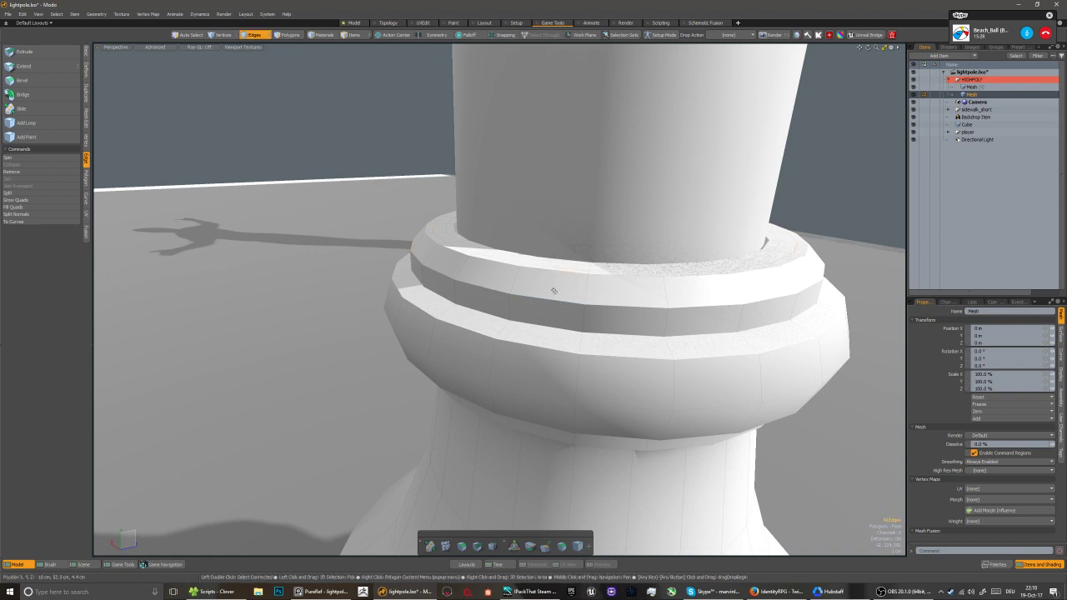
{"action": "left_click", "coordinate": [542, 303]}
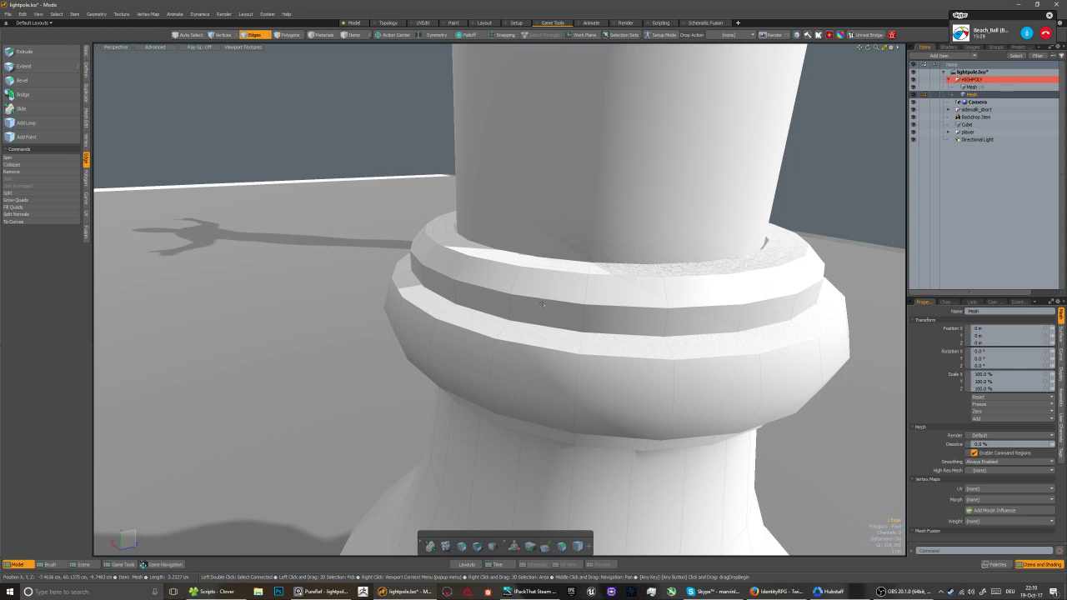
{"action": "key", "text": "l"}
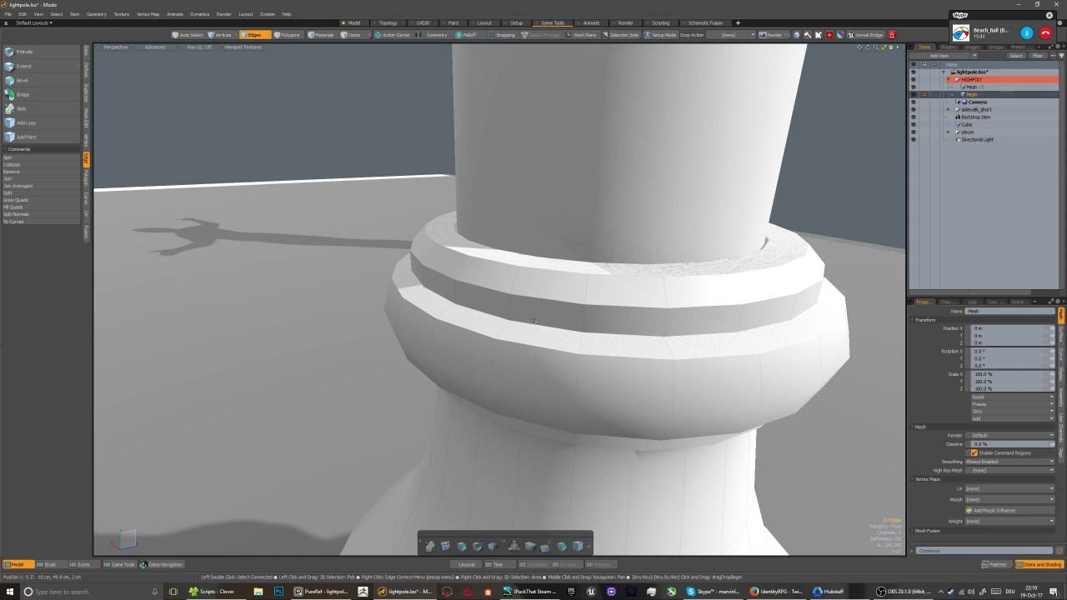
{"action": "key", "text": "r"}
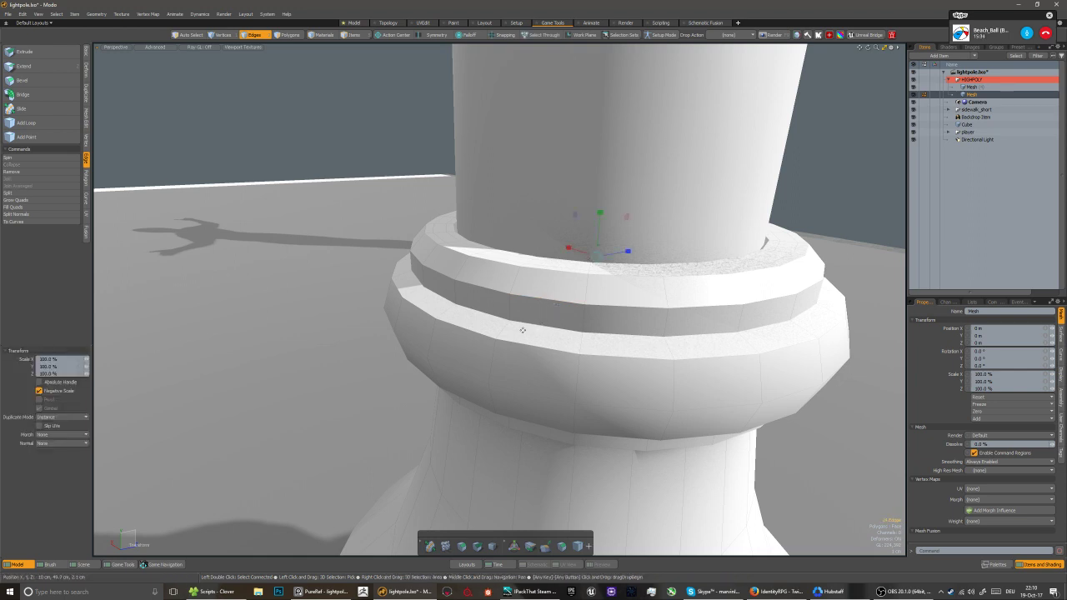
{"action": "key", "text": "Delete"}
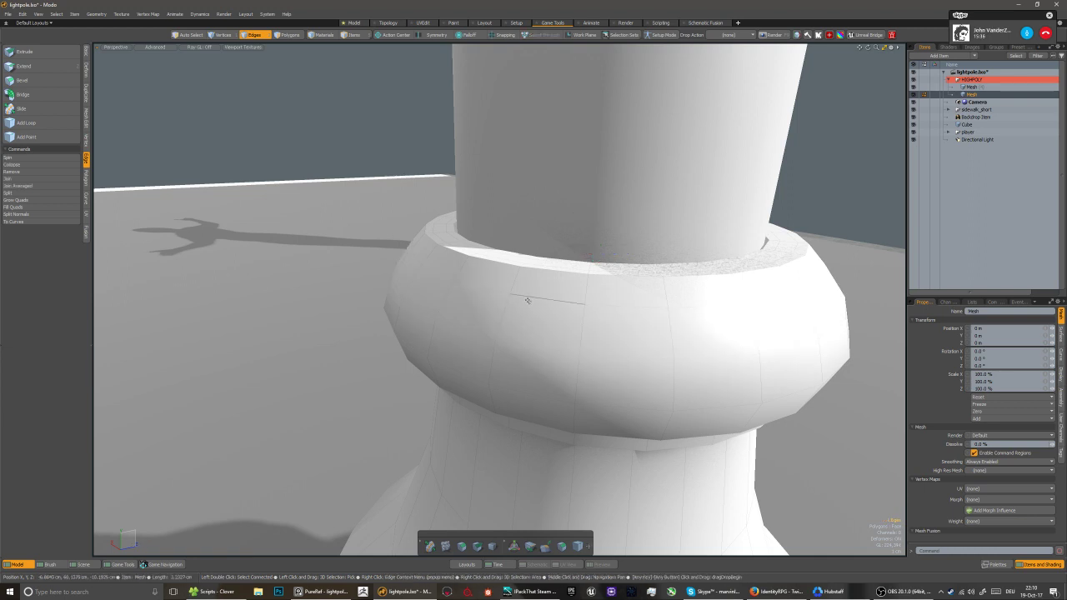
{"action": "key", "text": "w"}
{"action": "left_click_drag", "start_coordinate": [602, 220], "coordinate": [589, 250]}
{"action": "key", "text": "r"}
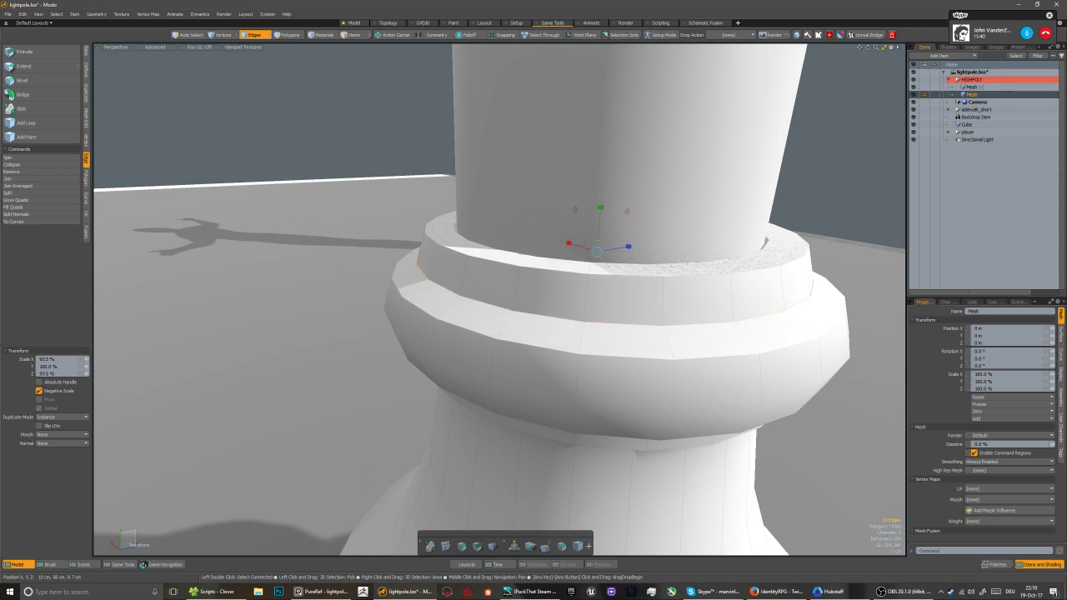
{"action": "key", "text": "w"}
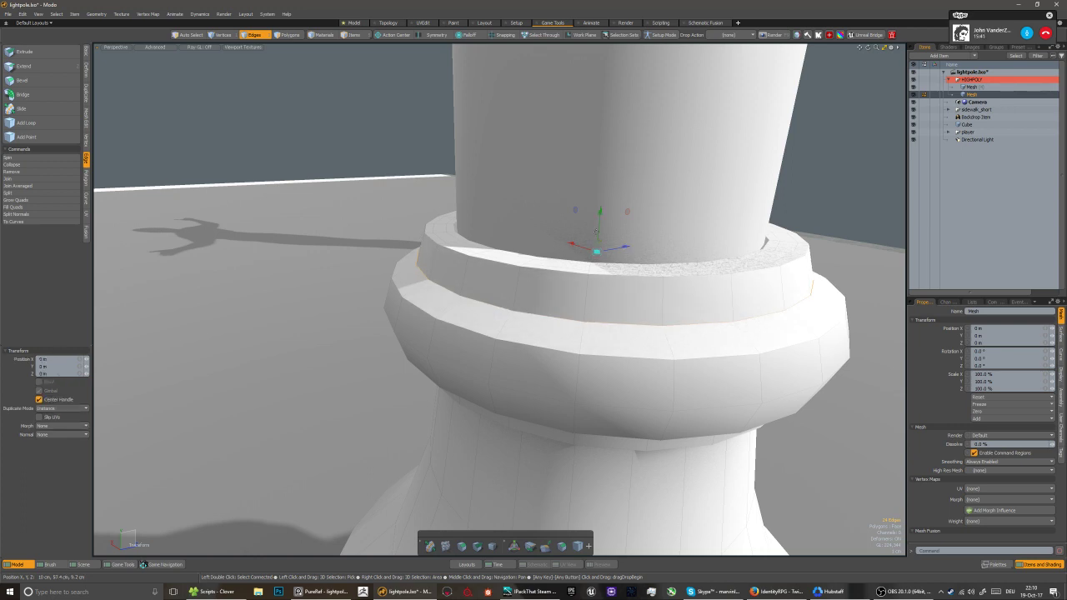
{"action": "key", "text": "ctrl+z"}
{"action": "key", "text": "ctrl+z"}
{"action": "key", "text": "ctrl+z"}
Bevel the collar's edge loop between the upper rim and the rounded band by about 6.8 mm
{"action": "key", "text": "b"}
{"action": "mouse_move", "coordinate": [545, 305]}
{"action": "left_mouse_down"}
{"action": "mouse_move", "coordinate": [600, 305]}
{"action": "mouse_move", "coordinate": [557, 303]}
{"action": "left_mouse_up"}
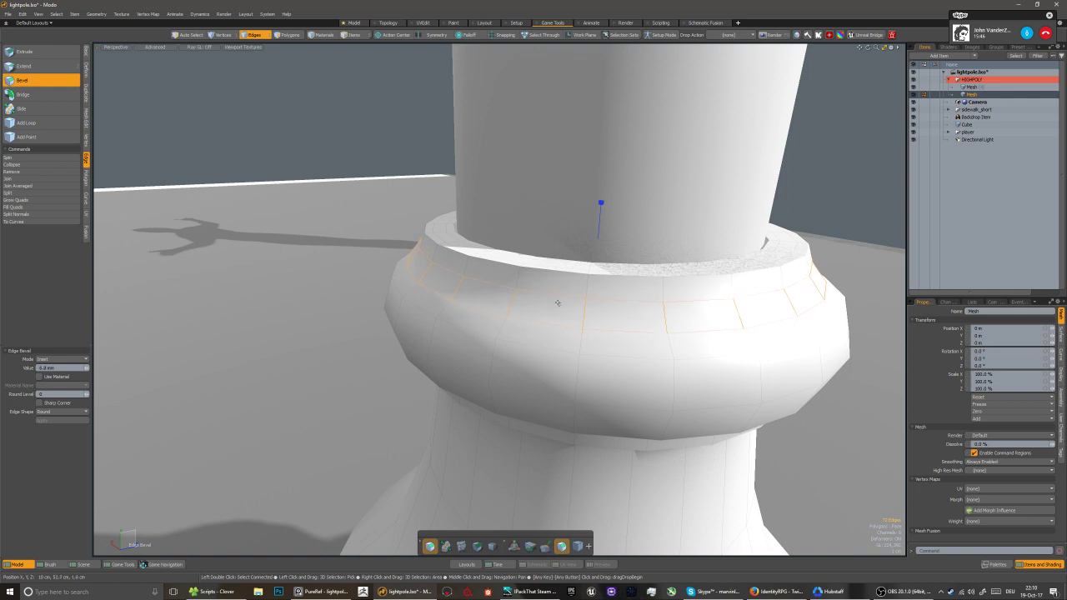
{"action": "key", "text": "q"}
{"action": "key", "text": "5"}
{"action": "scroll", "coordinate": [540, 380], "scroll_direction": "down", "scroll_amount": 10}
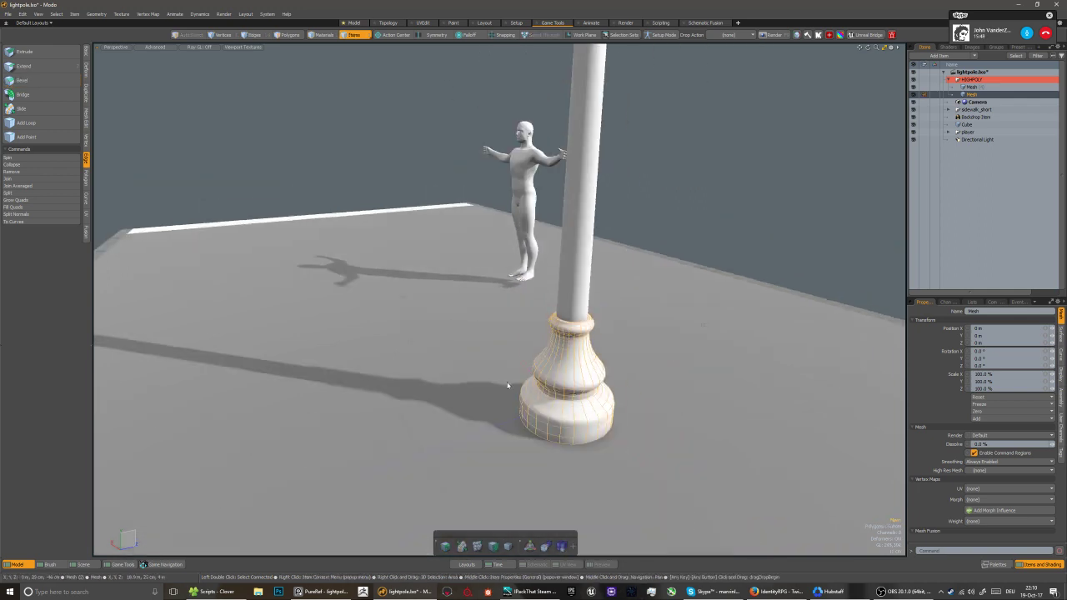
Deselect the base mesh and save the scene
{"action": "left_click", "coordinate": [520, 404]}
{"action": "left_click_drag", "start_coordinate": [520, 403], "coordinate": [479, 406], "text": "alt"}
{"action": "scroll", "coordinate": [478, 408], "scroll_direction": "up", "scroll_amount": 2}
{"action": "key", "text": "ctrl+s"}
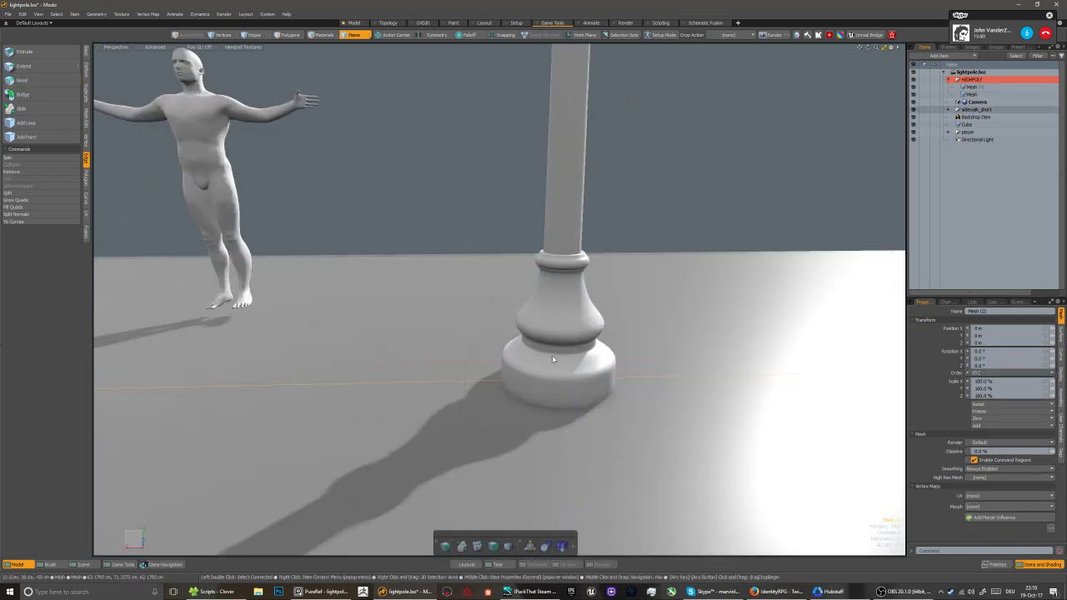
Select the polygon rings around the top rim of the base's bottom plinth and move them down about 1.4 cm
{"action": "left_click", "coordinate": [552, 356]}
{"action": "left_click_drag", "start_coordinate": [552, 358], "coordinate": [542, 393], "text": "alt"}
{"action": "scroll", "coordinate": [532, 393], "scroll_direction": "up", "scroll_amount": 2}
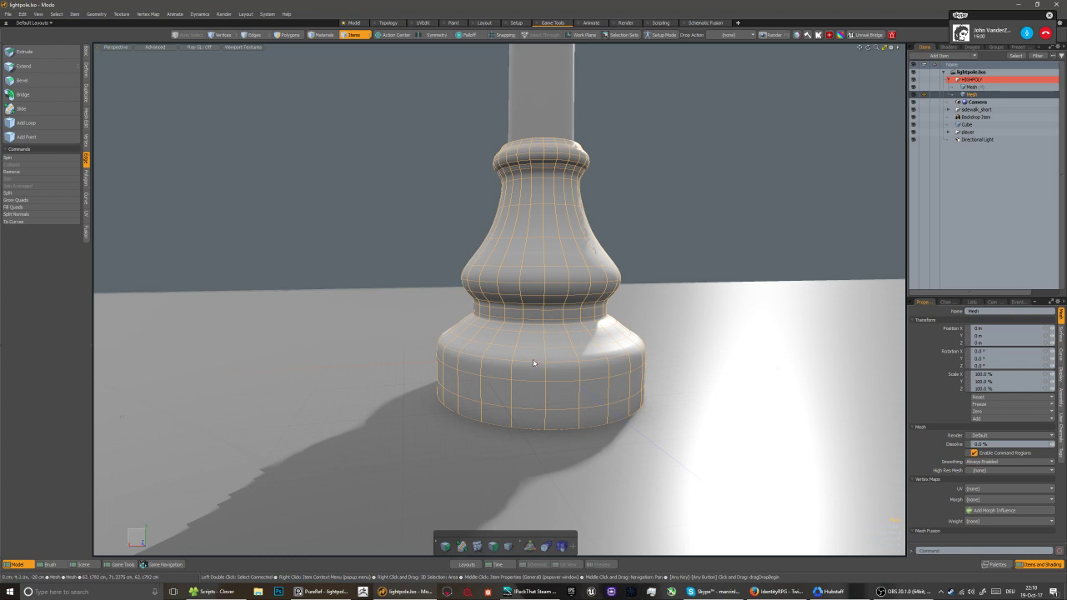
{"action": "key", "text": "3"}
{"action": "left_click", "coordinate": [525, 373]}
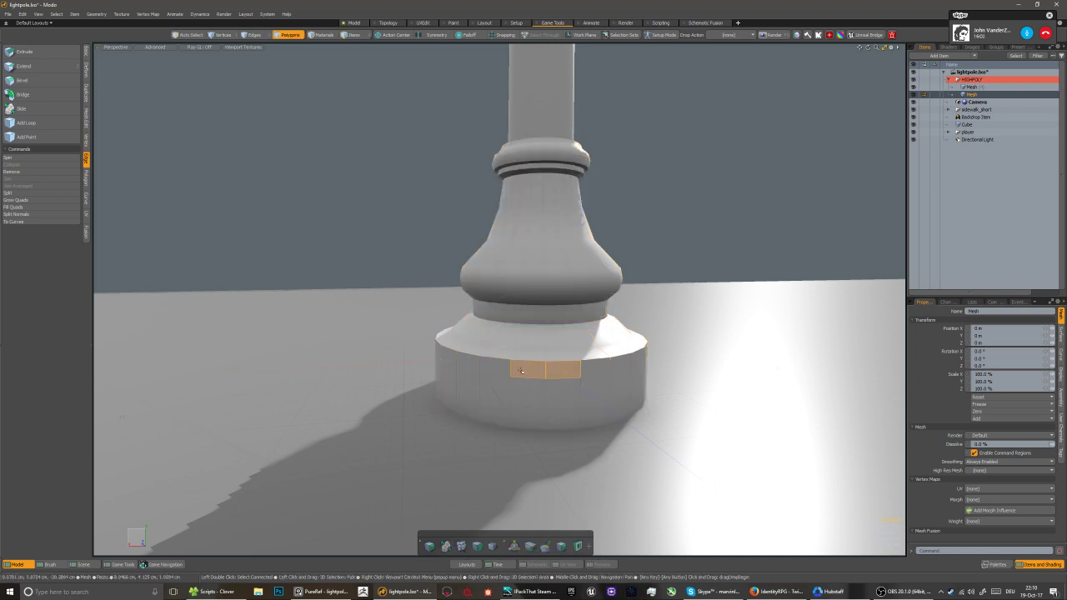
{"action": "key", "text": "l"}
{"action": "left_click_drag", "start_coordinate": [555, 353], "coordinate": [532, 355], "text": "shift"}
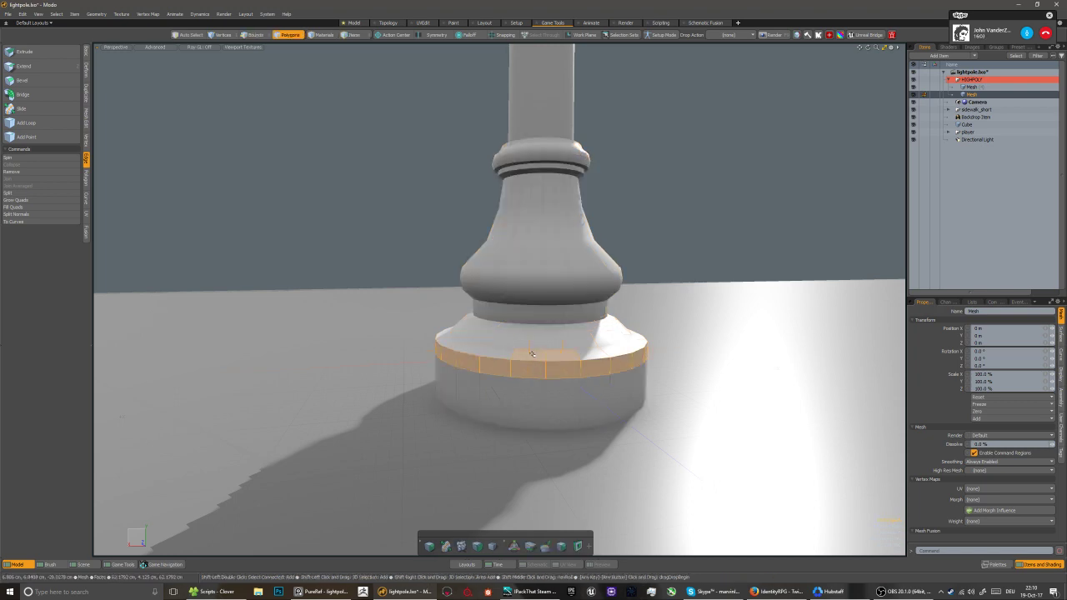
{"action": "key", "text": "w"}
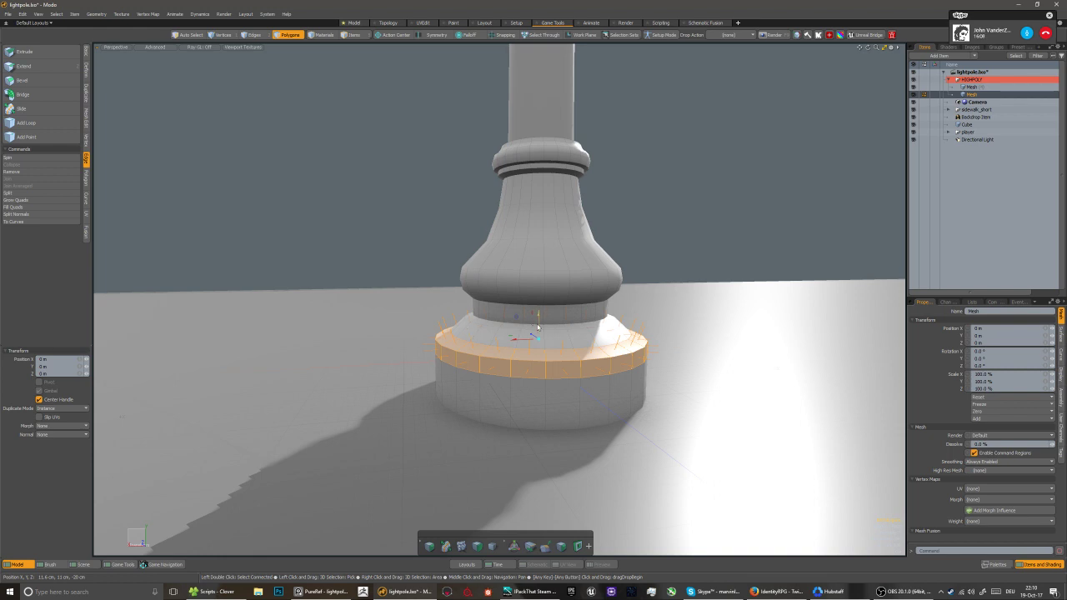
{"action": "left_click_drag", "start_coordinate": [538, 321], "coordinate": [539, 334]}
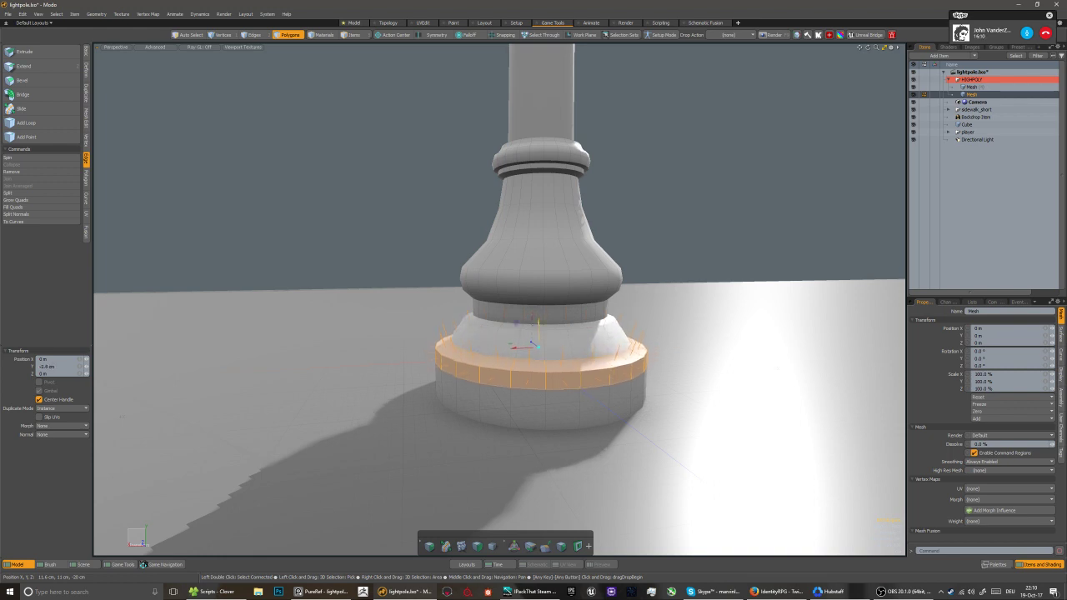
{"action": "key", "text": "space"}
Remove the edge loop on the plinth's sloped top, just inside its outer rim
{"action": "key", "text": "2"}
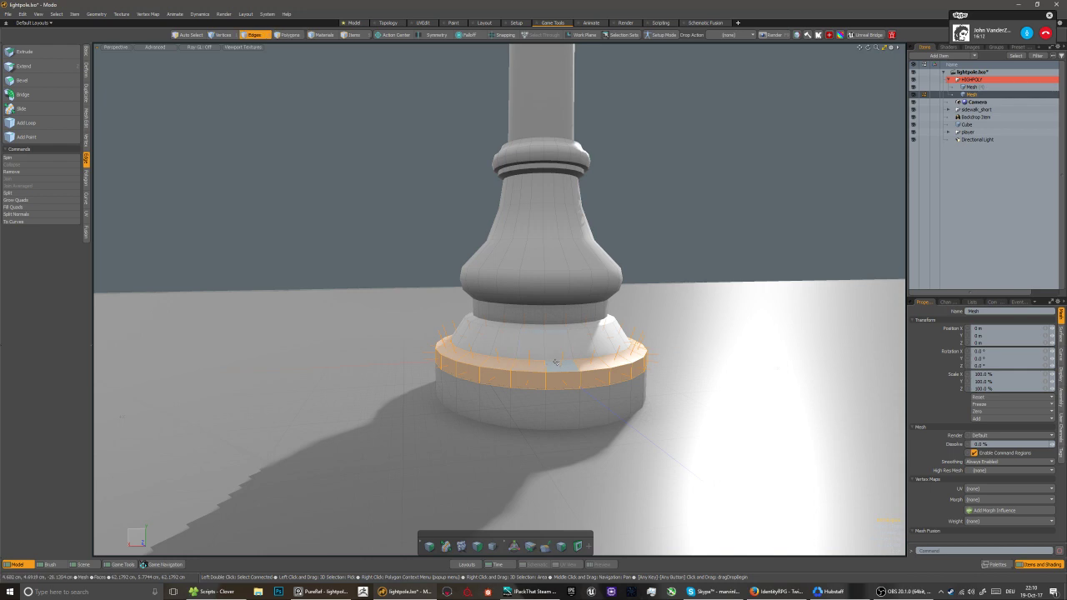
{"action": "double_click", "coordinate": [555, 361]}
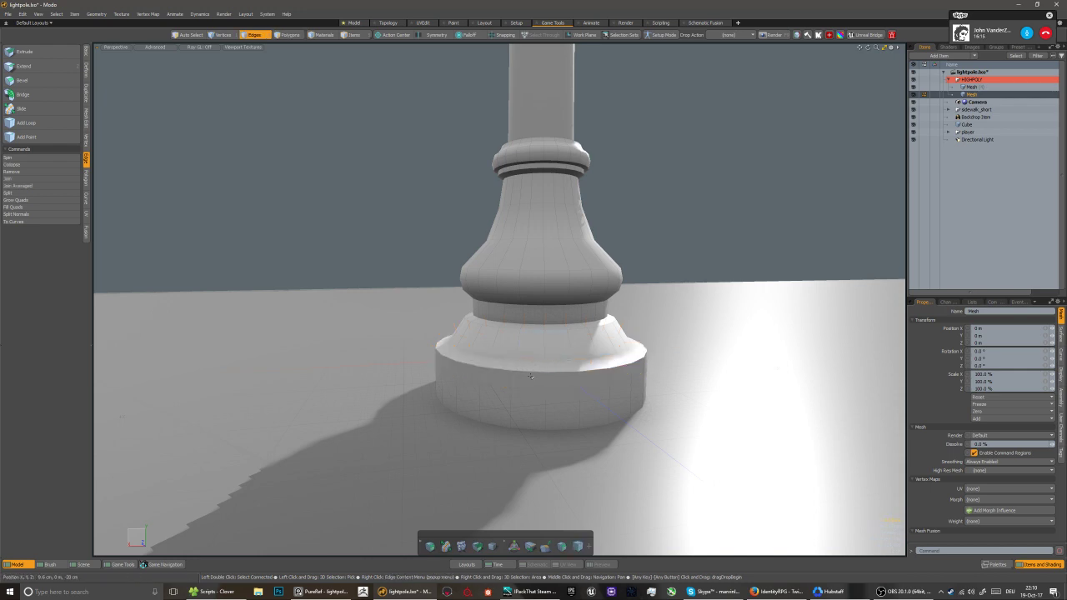
{"action": "double_click", "coordinate": [502, 362]}
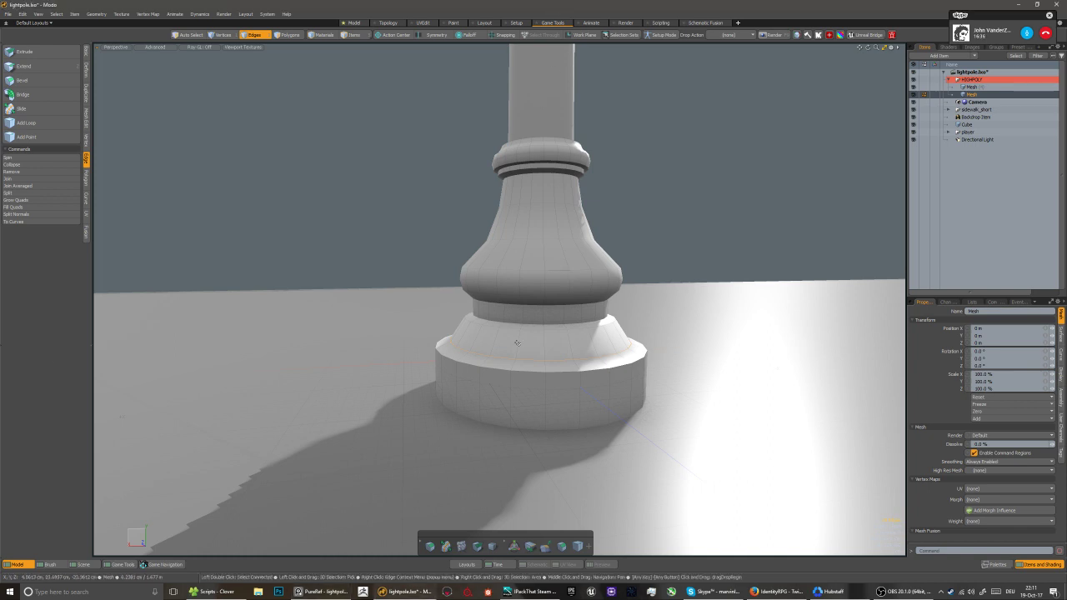
{"action": "left_click_drag", "start_coordinate": [517, 341], "coordinate": [520, 348], "text": "alt"}
{"action": "scroll", "coordinate": [520, 348], "scroll_direction": "down", "scroll_amount": 2}
{"action": "scroll", "coordinate": [520, 348], "scroll_direction": "up", "scroll_amount": 2}
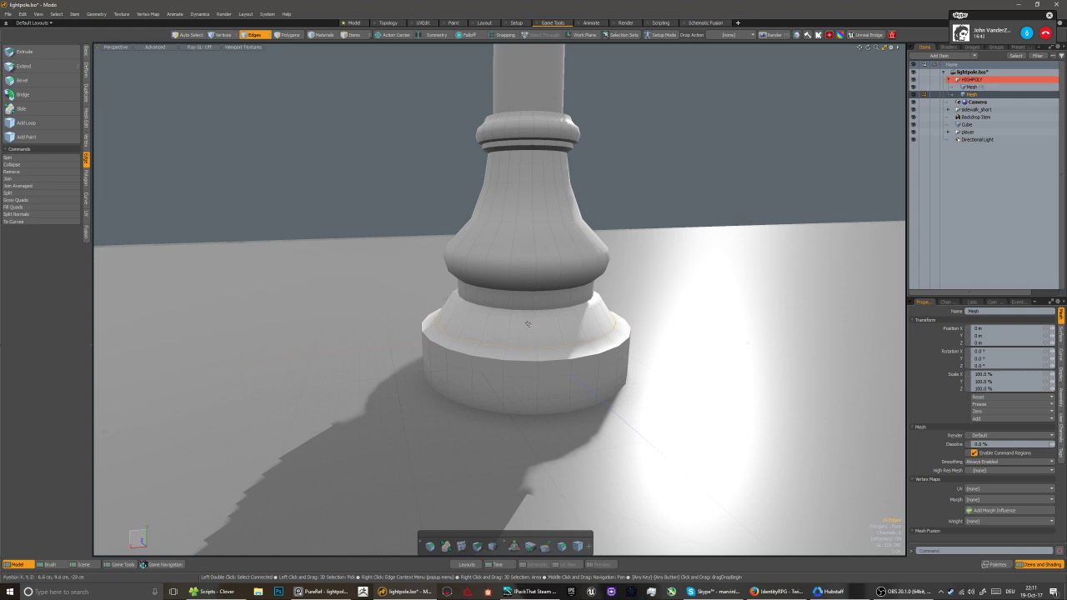
{"action": "key", "text": "3"}
{"action": "left_click", "coordinate": [516, 350]}
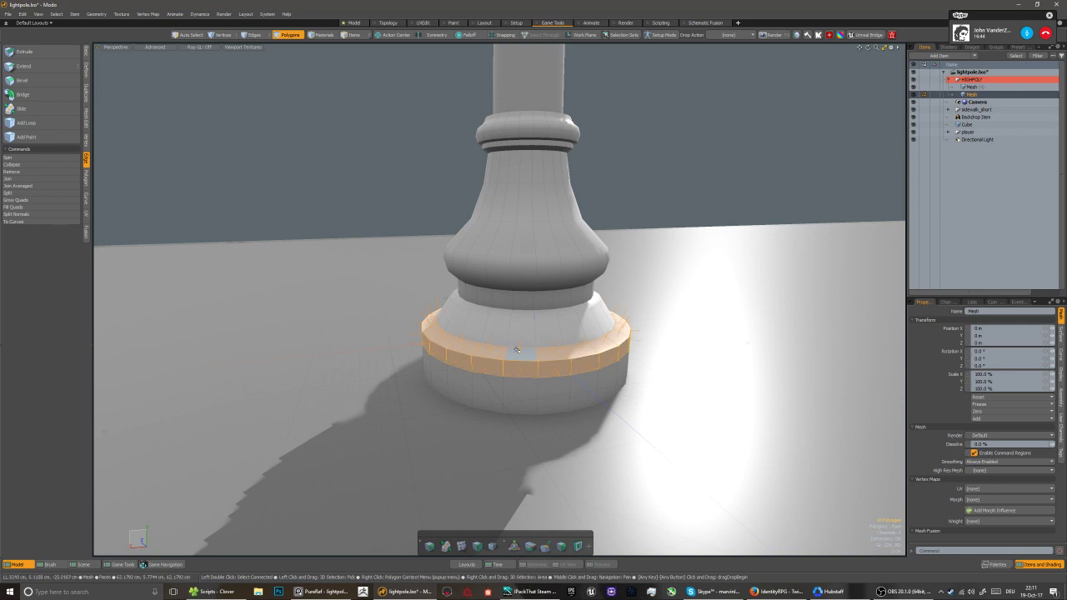
{"action": "key", "text": "2"}
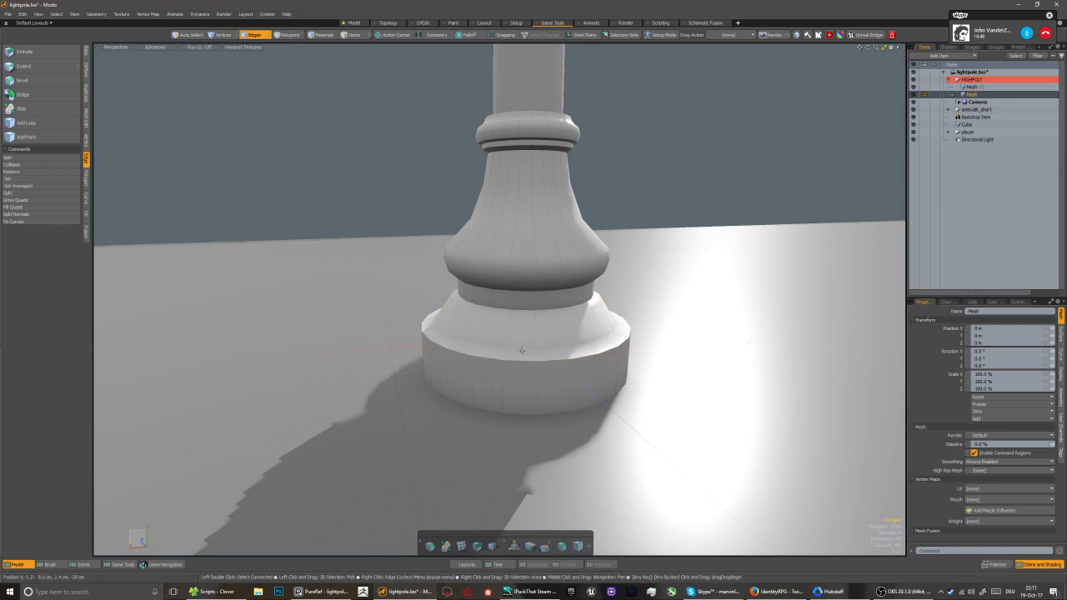
{"action": "left_click", "coordinate": [523, 357]}
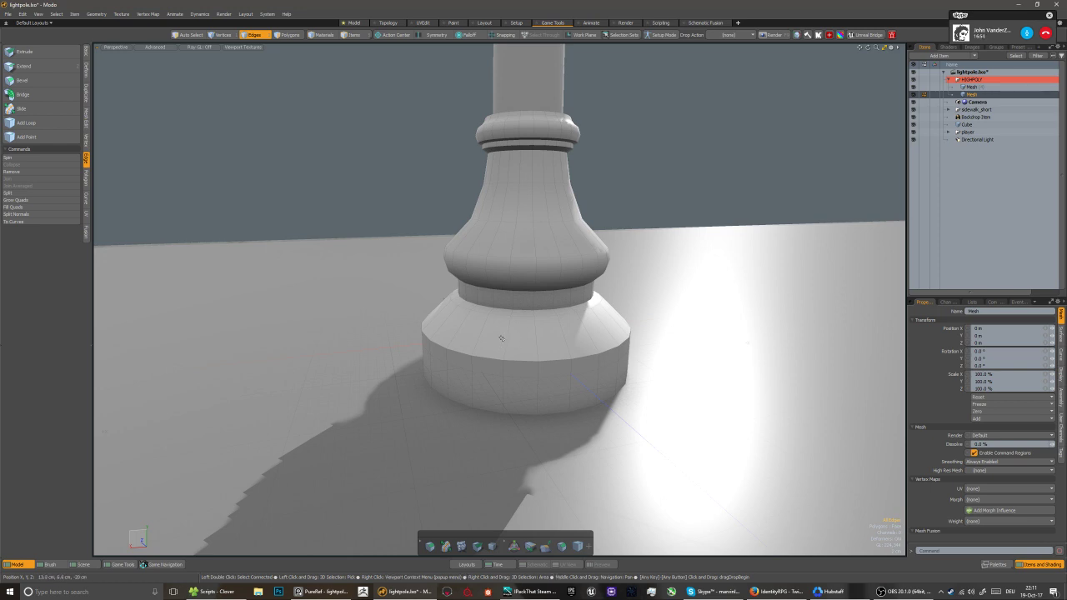
Select the edge loop just below the plinth's upper rim and scale it inward to form a recessed groove
{"action": "key", "text": "alt"}
{"action": "left_click_drag", "start_coordinate": [472, 333], "coordinate": [504, 385], "text": "alt"}
{"action": "left_click", "coordinate": [492, 375]}
{"action": "key", "text": "ctrl+space"}
{"action": "left_click", "coordinate": [492, 325]}
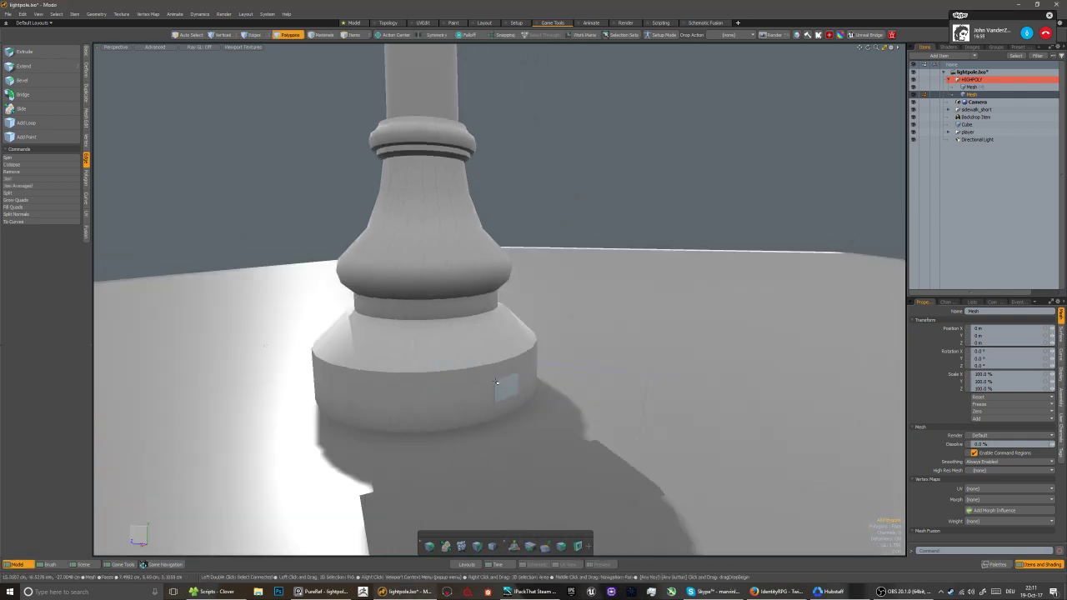
{"action": "key", "text": "2"}
{"action": "double_click", "coordinate": [476, 377]}
{"action": "key", "text": "r"}
{"action": "left_click_drag", "start_coordinate": [389, 351], "coordinate": [411, 377]}
{"action": "key", "text": "q"}
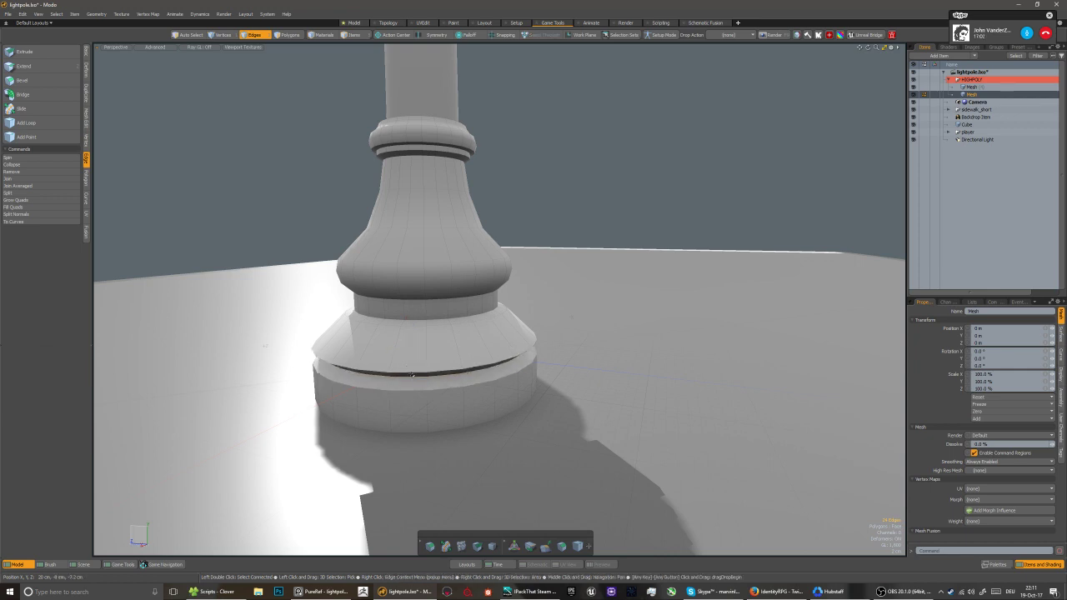
Move the outer edge loop above the plinth groove up slightly and bevel it into a vertical band
{"action": "key", "text": "w"}
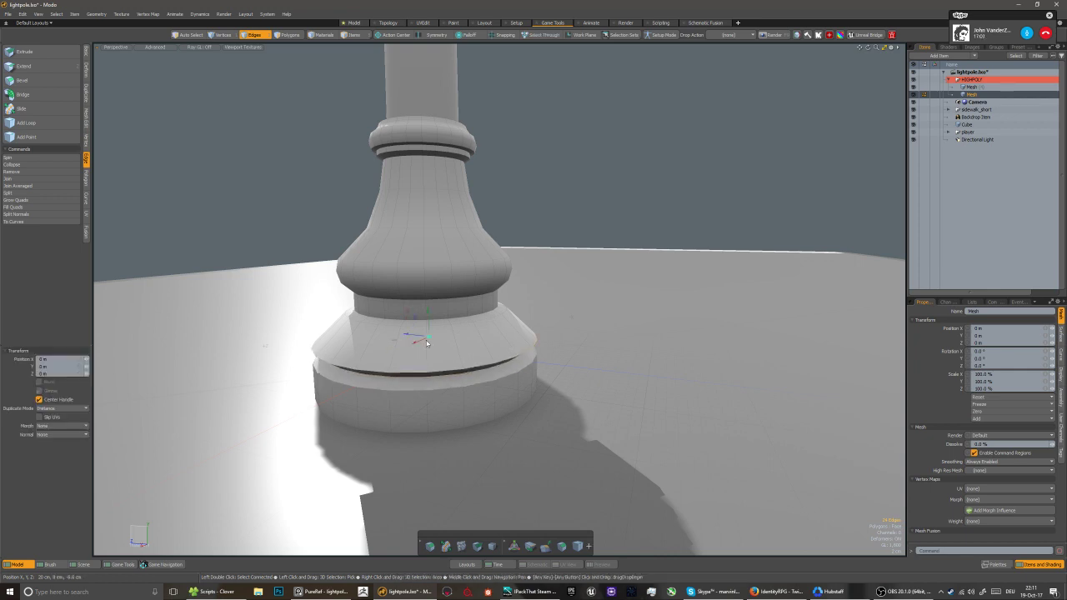
{"action": "key", "text": "b"}
{"action": "left_click", "coordinate": [433, 354]}
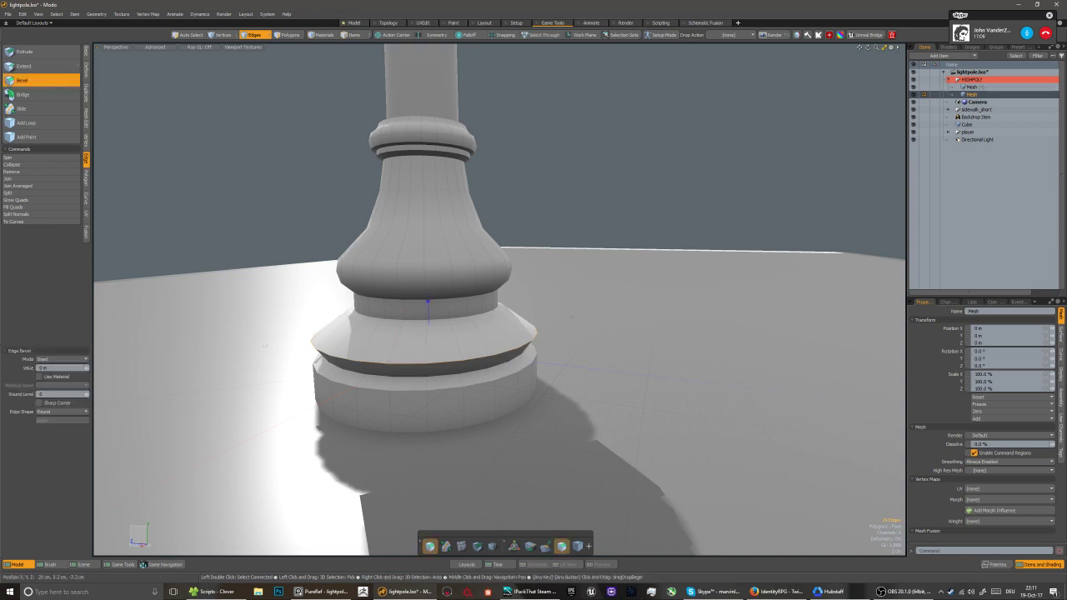
{"action": "left_click_drag", "start_coordinate": [433, 354], "coordinate": [484, 353]}
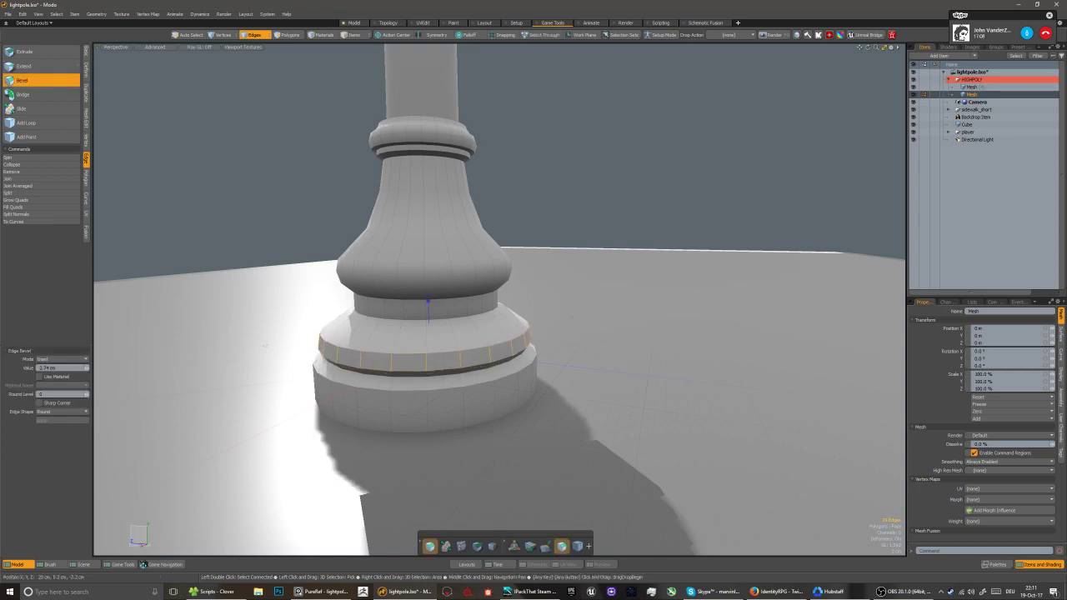
Select the polygon ring of the band above the groove and scale it outward to the width of the plinth
{"action": "mouse_move", "coordinate": [375, 372]}
{"action": "left_mouse_down", "text": "alt"}
{"action": "mouse_move", "coordinate": [418, 378]}
{"action": "mouse_move", "coordinate": [392, 379]}
{"action": "left_mouse_up", "text": "alt"}
{"action": "key", "text": "3"}
{"action": "left_click", "coordinate": [373, 376]}
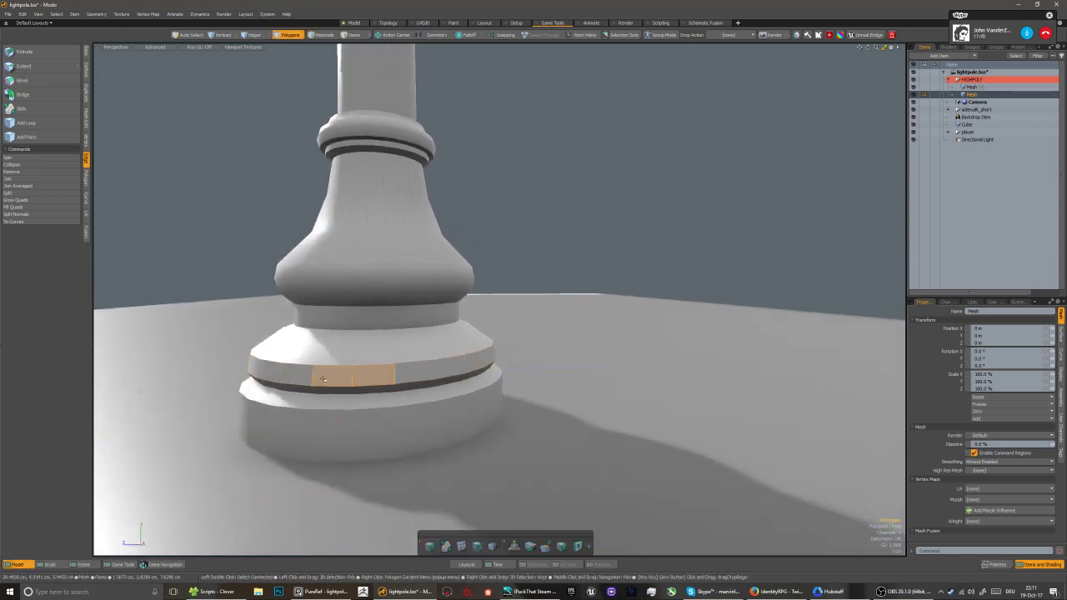
{"action": "left_click", "coordinate": [326, 380], "text": "shift"}
{"action": "key", "text": "l"}
{"action": "key", "text": "r"}
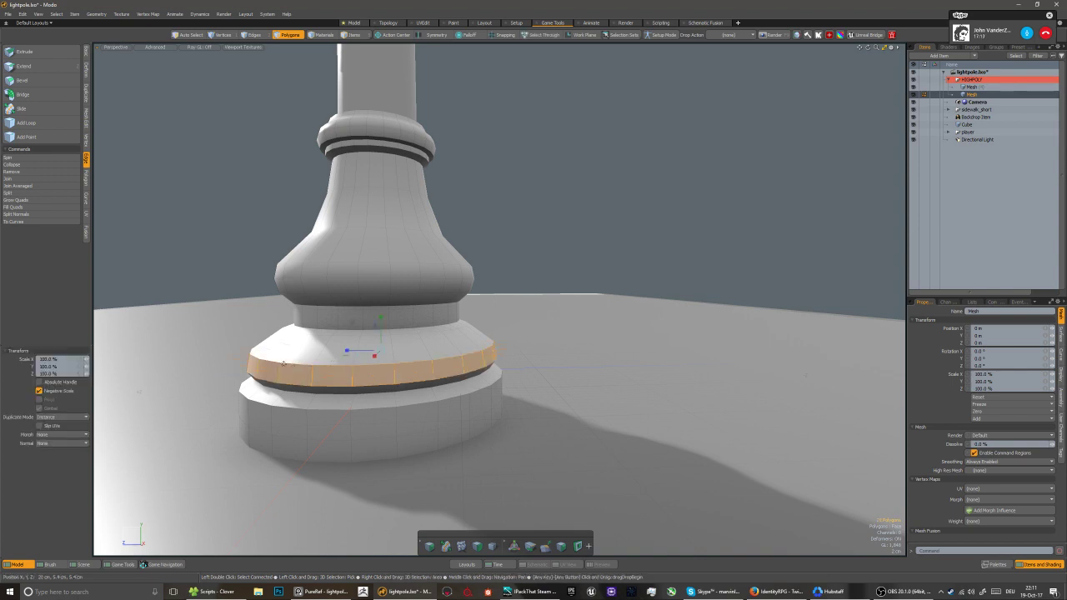
{"action": "left_click_drag", "start_coordinate": [284, 364], "coordinate": [302, 363]}
{"action": "key", "text": "q"}
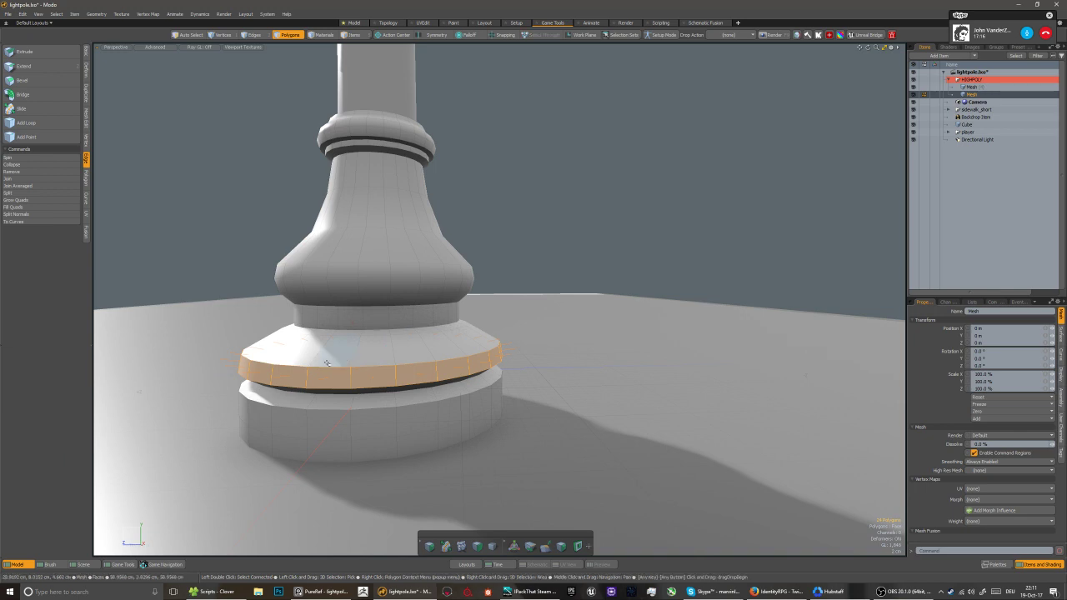
Add a horizontal edge loop around the middle of the band above the groove
{"action": "key", "text": "2"}
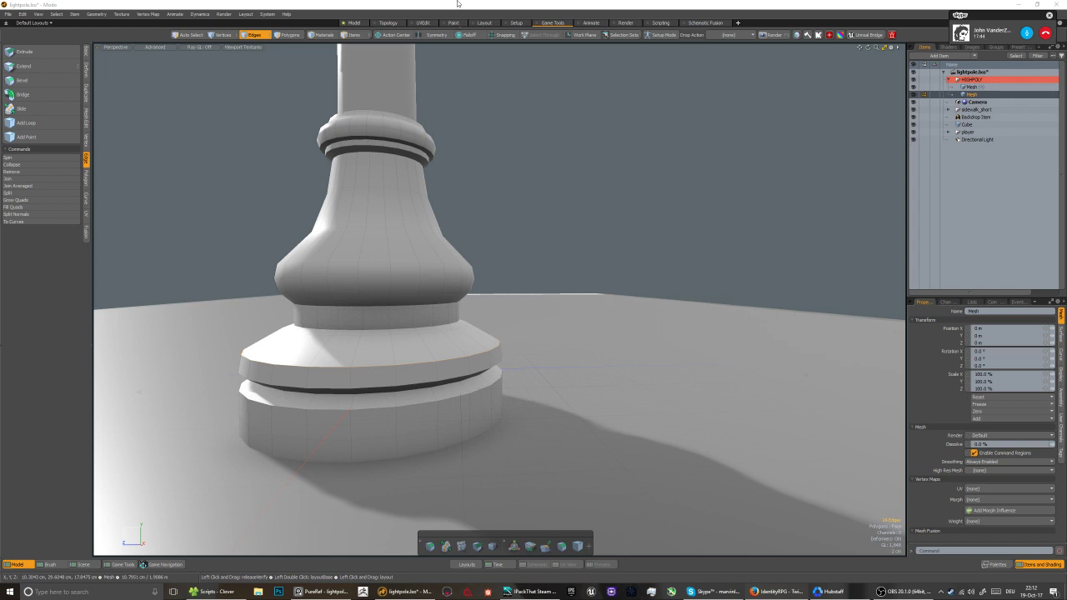
{"action": "key", "text": "5"}
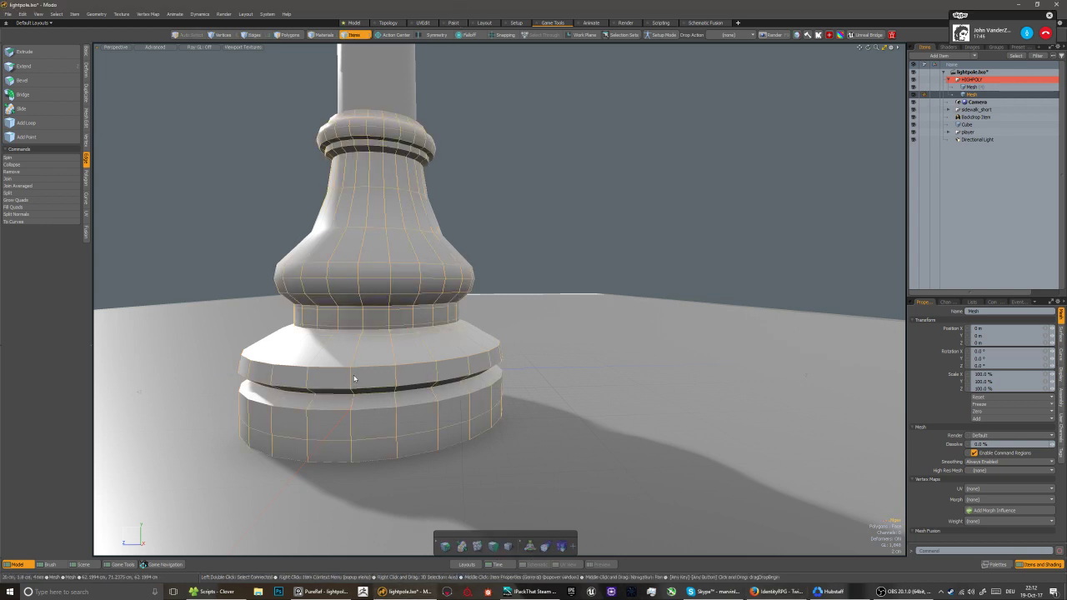
{"action": "scroll", "coordinate": [353, 379], "scroll_direction": "up", "scroll_amount": 6}
{"action": "key", "text": "2"}
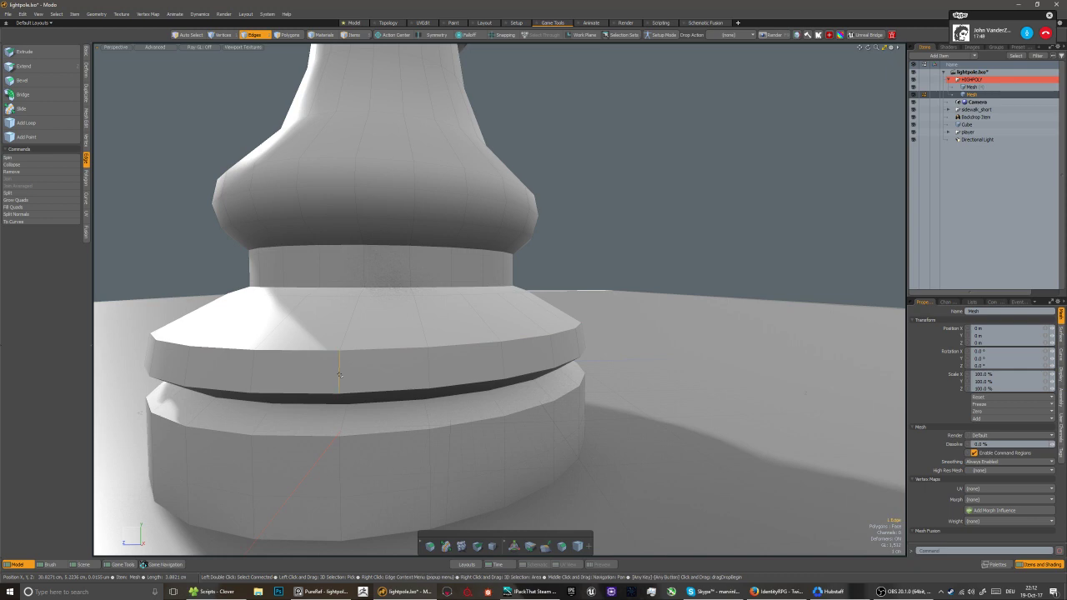
{"action": "double_click", "coordinate": [350, 377]}
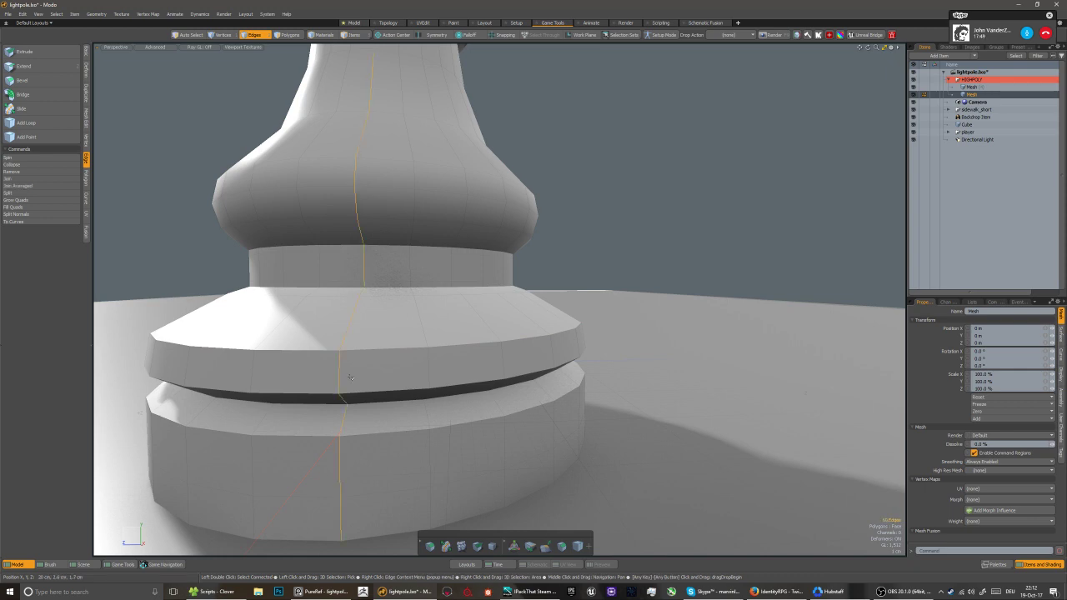
{"action": "key", "text": "3"}
{"action": "key", "text": "2"}
{"action": "key", "text": "r"}
{"action": "left_click_drag", "start_coordinate": [402, 395], "coordinate": [391, 331], "text": "alt"}
{"action": "key", "text": "ctrl+z"}
{"action": "key", "text": "space"}
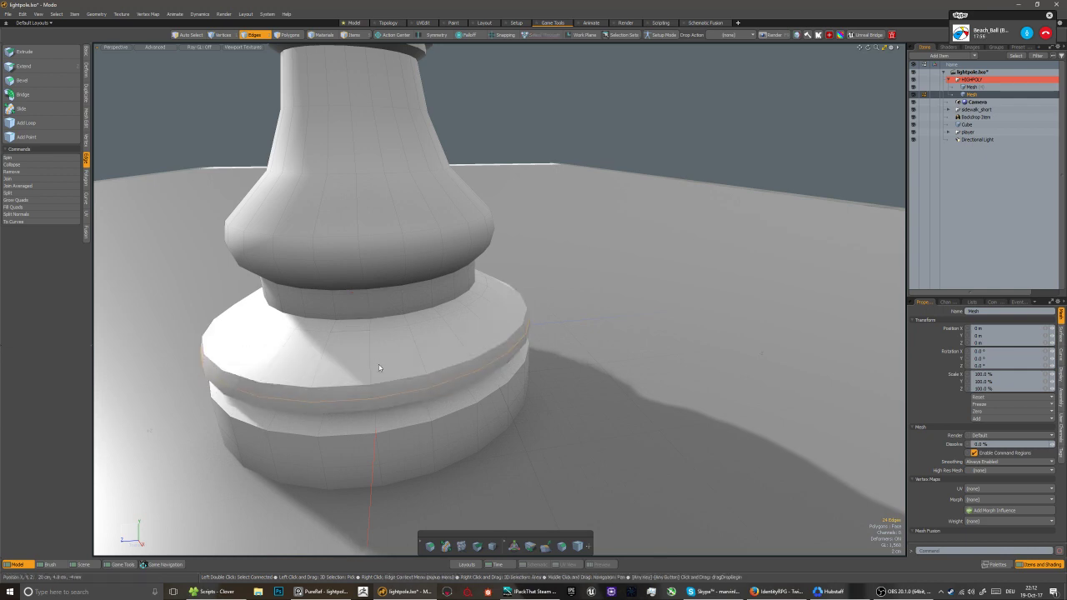
Check the base's shape with subdivision smoothing switched on and off
{"action": "key", "text": "5"}
{"action": "key", "text": "Tab"}
{"action": "scroll", "coordinate": [409, 353], "scroll_direction": "down", "scroll_amount": 3}
{"action": "key", "text": "Tab"}
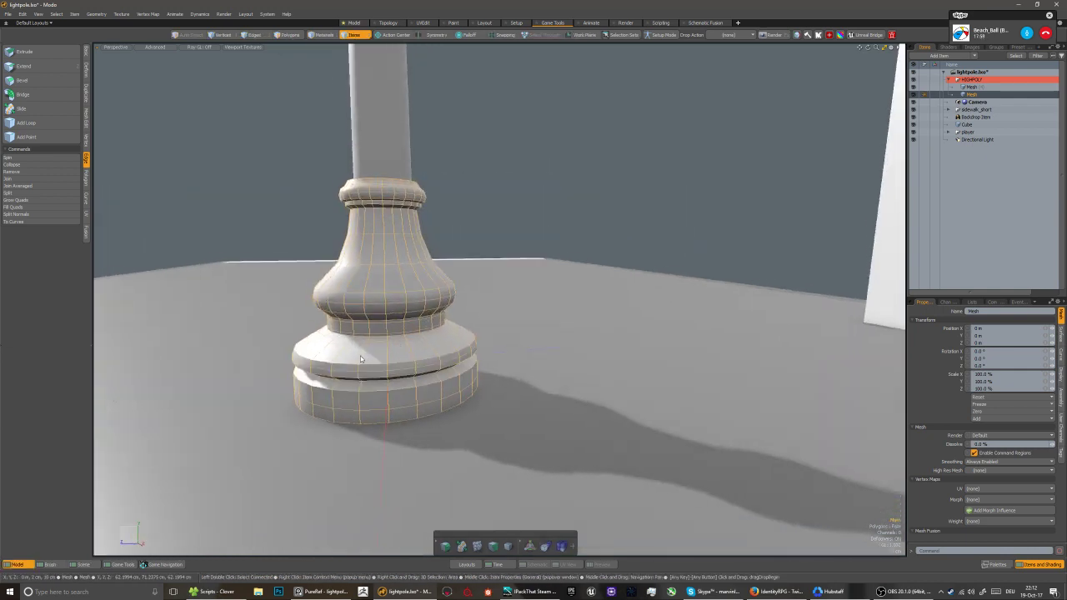
{"action": "scroll", "coordinate": [409, 353], "scroll_direction": "up", "scroll_amount": 1}
{"action": "left_click_drag", "start_coordinate": [409, 352], "coordinate": [351, 368], "text": "alt"}
Move the upper edge loop of the band above the groove up slightly
{"action": "key", "text": "2"}
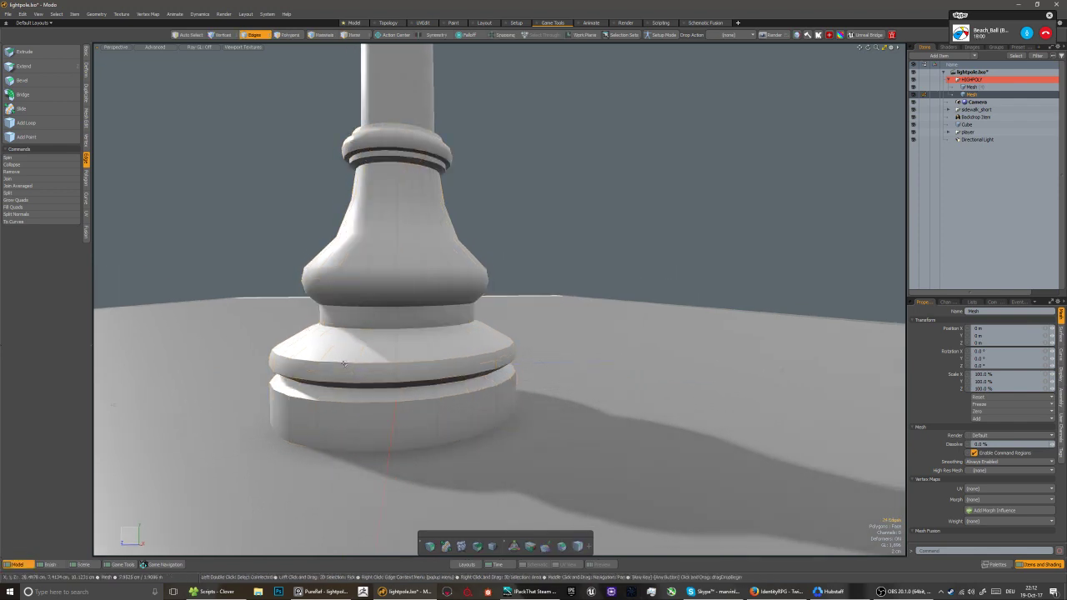
{"action": "key", "text": "w"}
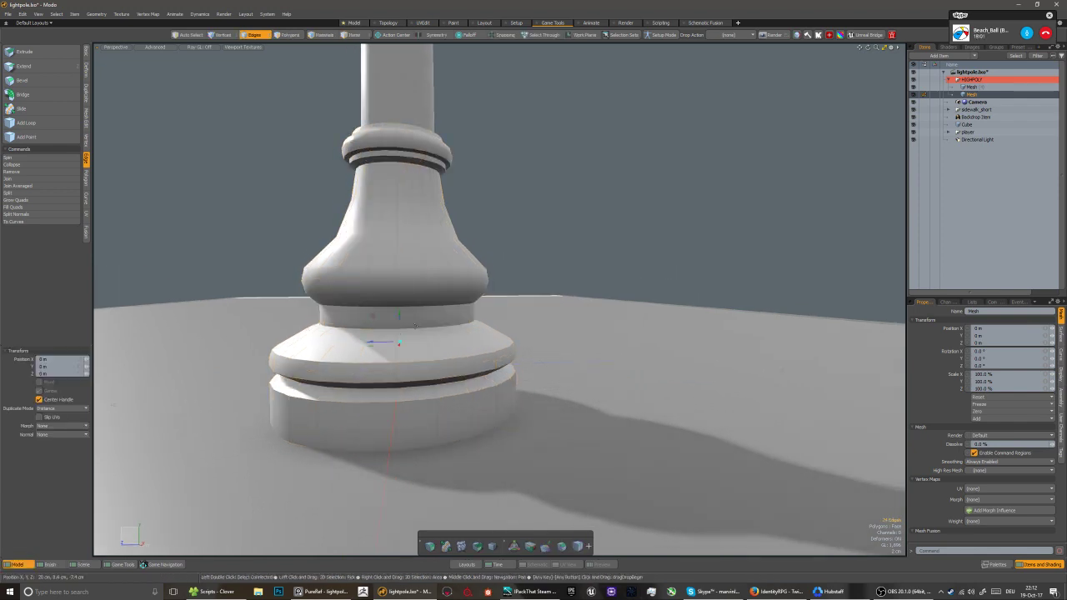
{"action": "left_click", "coordinate": [403, 351]}
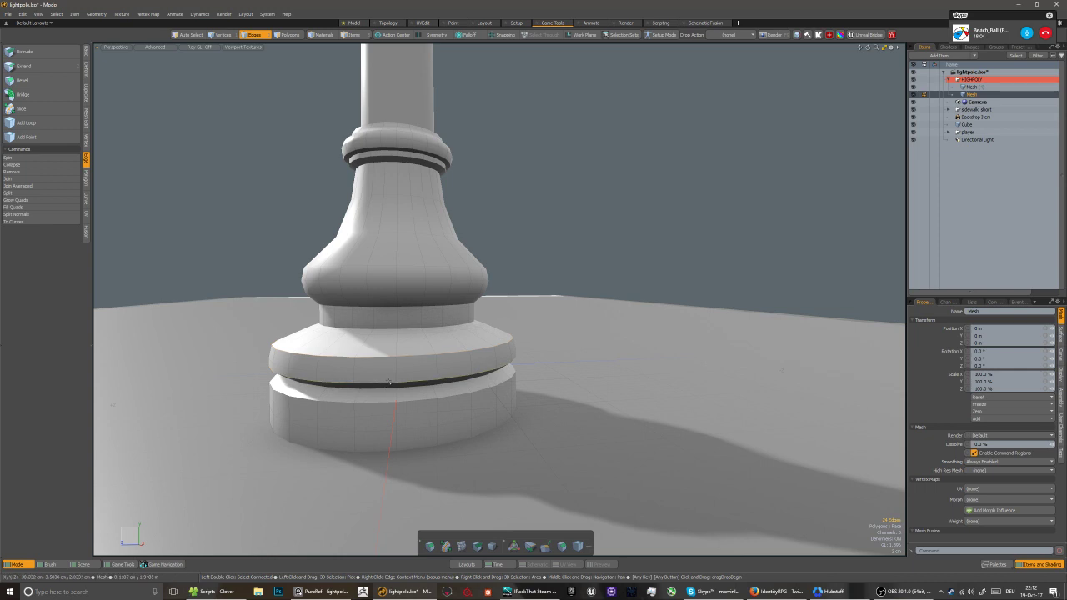
{"action": "key", "text": "space"}
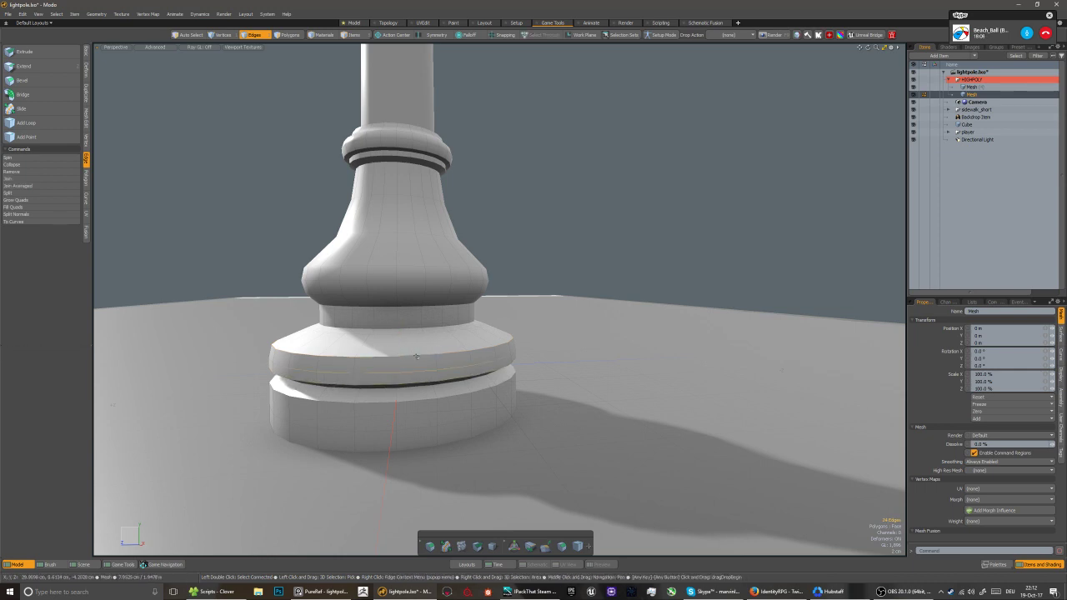
Select the band's middle edge loop and scale it slightly outward to round the band
{"action": "key", "text": "w"}
{"action": "key", "text": "r"}
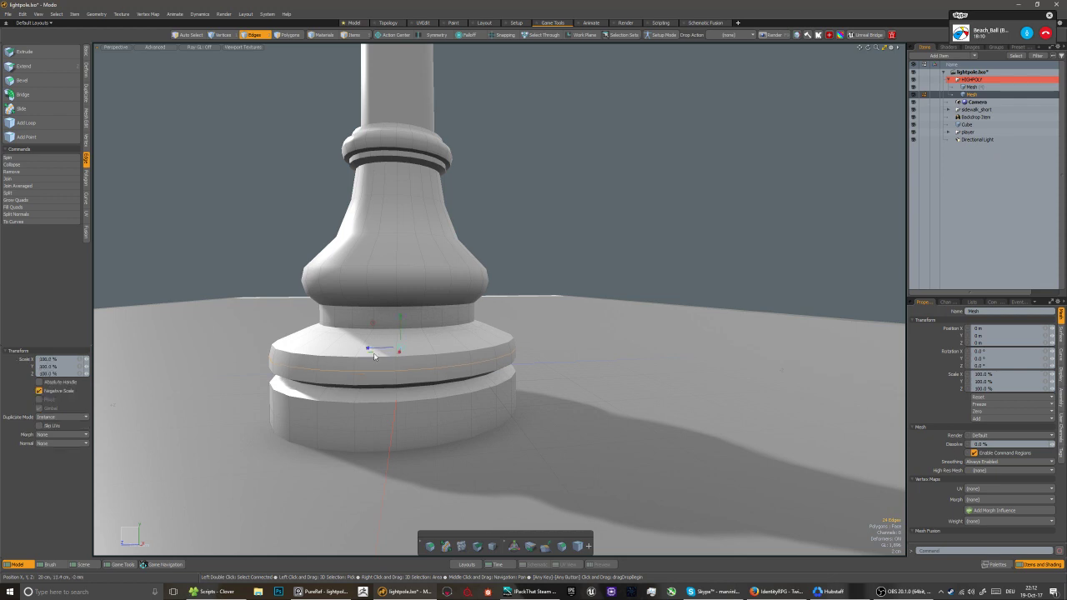
{"action": "key", "text": "space"}
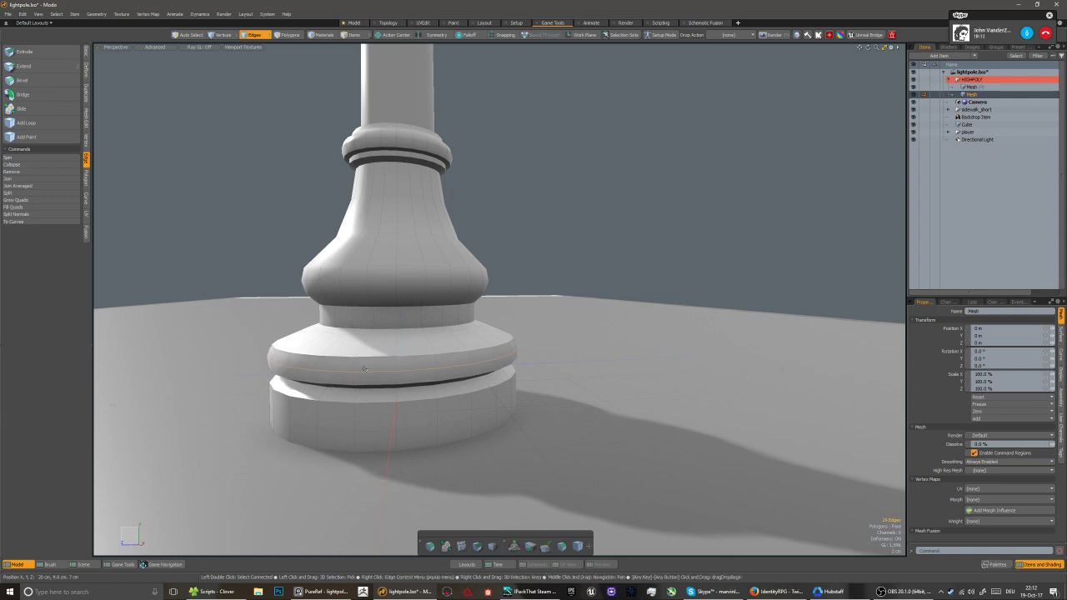
Select the edge loop around the middle of the plinth and move it up about 4.4 cm, close to the plinth's upper edge
{"action": "double_click", "coordinate": [364, 369]}
{"action": "left_click_drag", "start_coordinate": [381, 376], "coordinate": [364, 436], "text": "alt"}
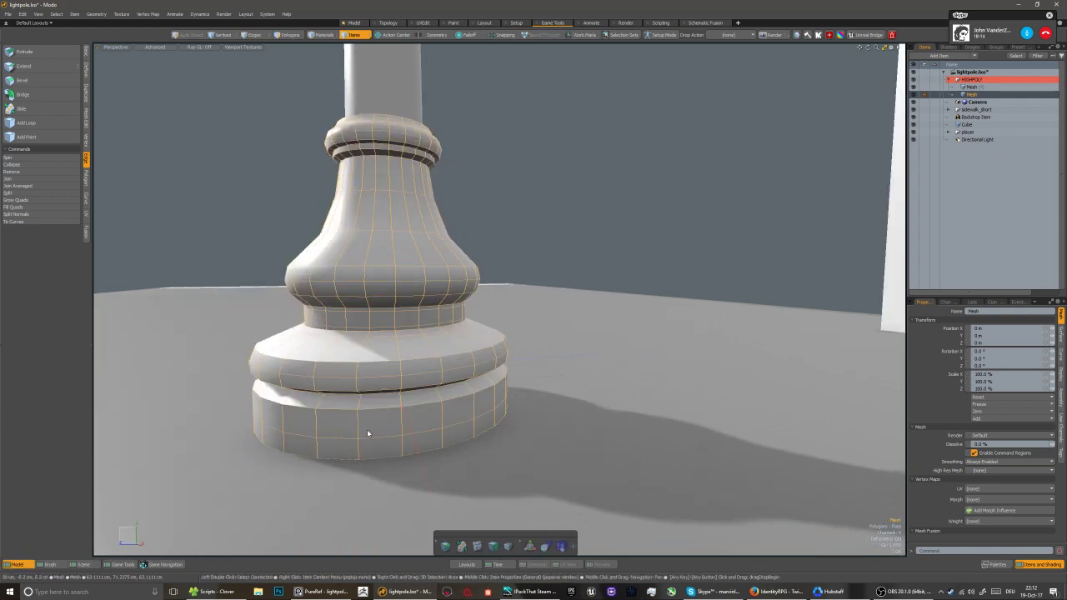
{"action": "left_click", "coordinate": [351, 435]}
{"action": "key", "text": "l"}
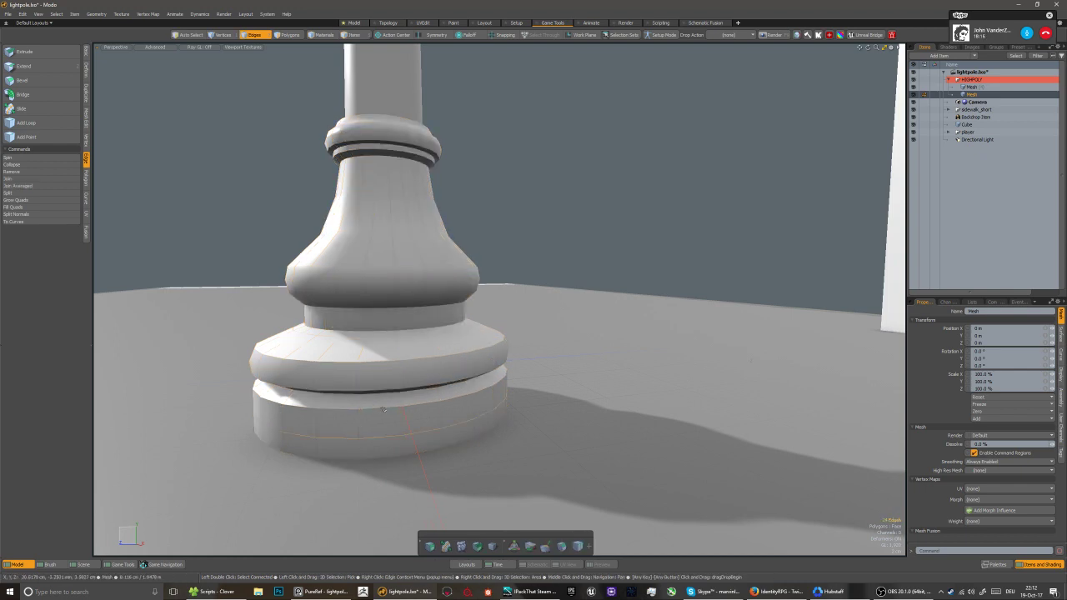
{"action": "key", "text": "w"}
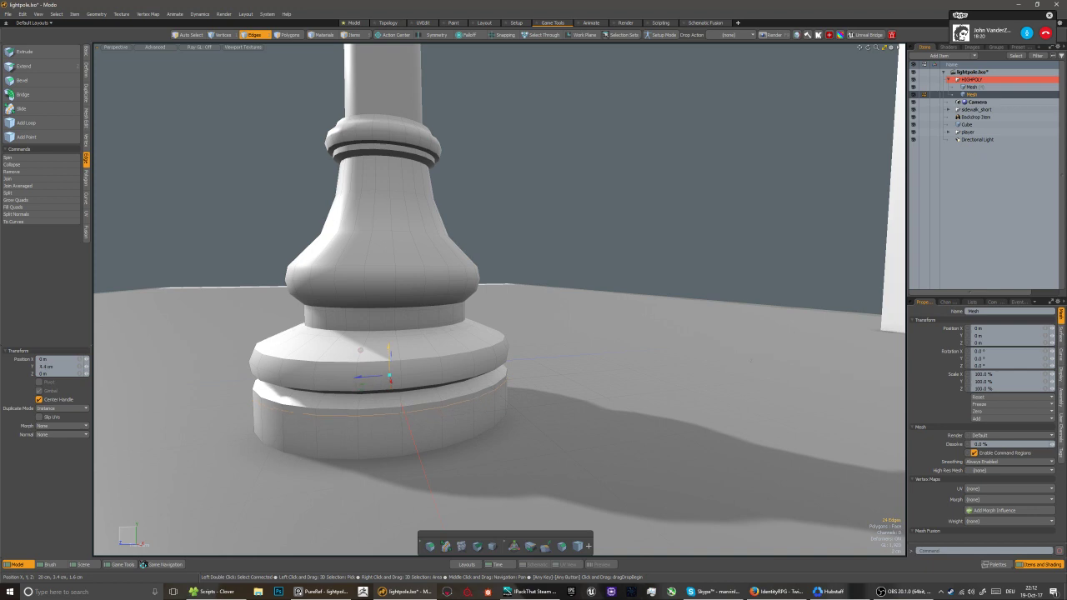
{"action": "key", "text": "space"}
Examine the plinth's upper bevel and the whole base with subdivision smoothing switched on
{"action": "scroll", "coordinate": [353, 400], "scroll_direction": "up", "scroll_amount": 3}
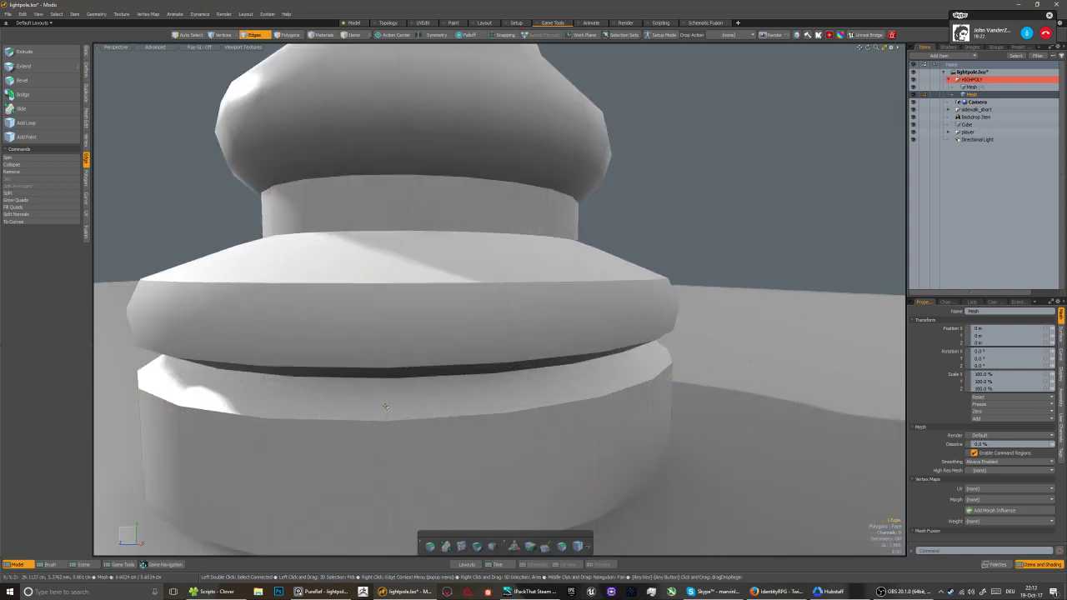
{"action": "key", "text": "3"}
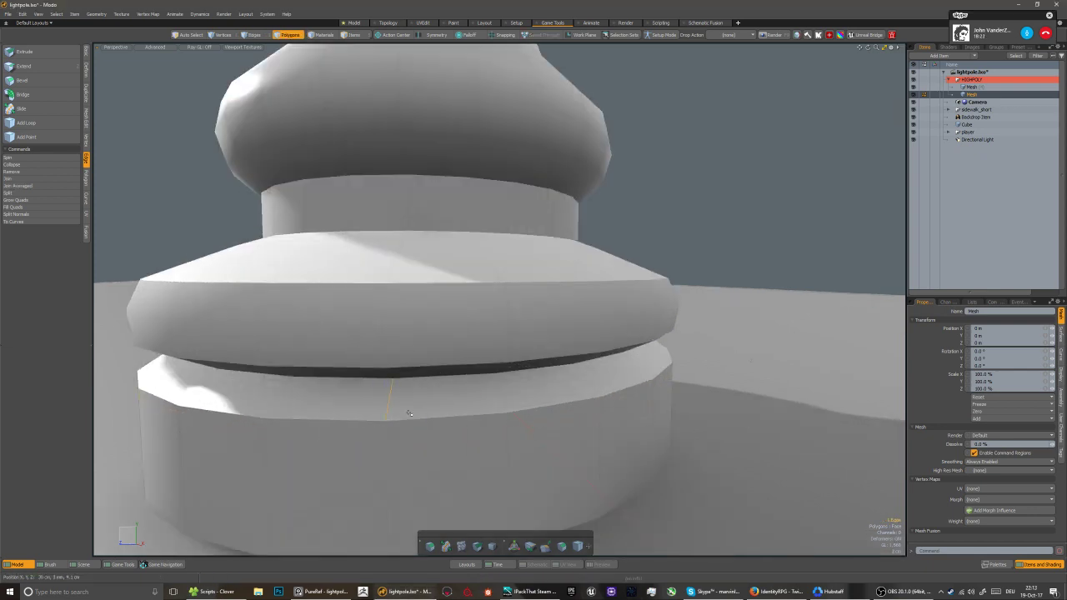
{"action": "scroll", "coordinate": [408, 413], "scroll_direction": "down", "scroll_amount": 5}
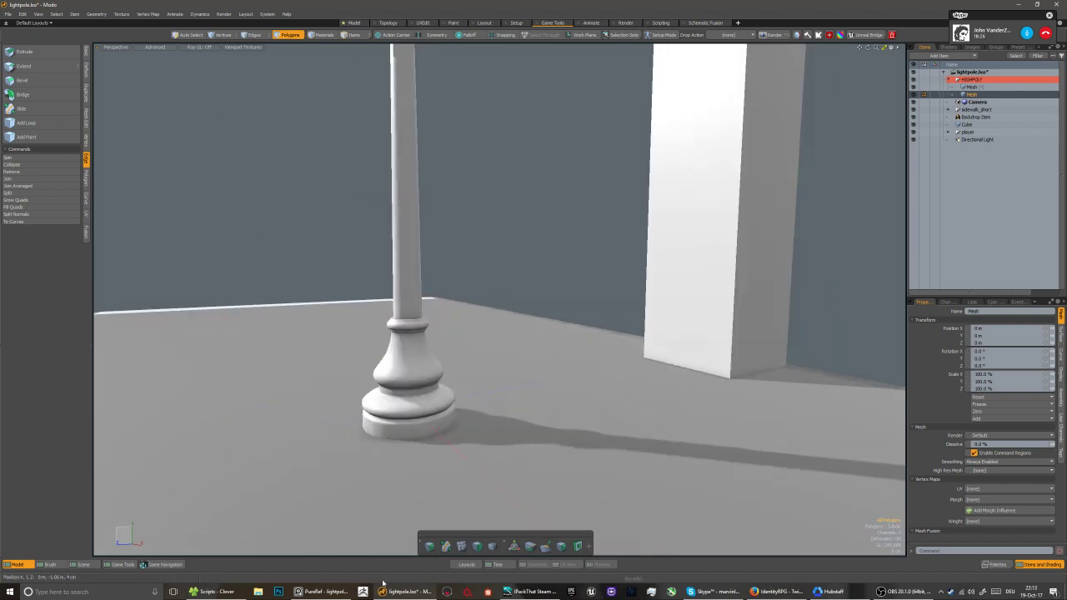
{"action": "scroll", "coordinate": [412, 414], "scroll_direction": "up", "scroll_amount": 3}
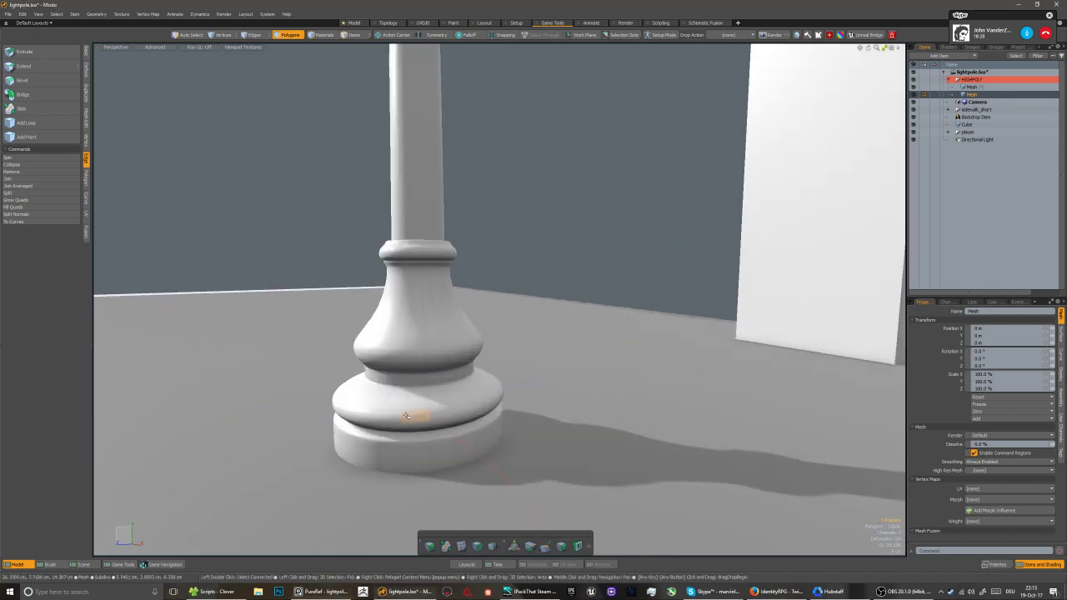
{"action": "scroll", "coordinate": [420, 412], "scroll_direction": "up", "scroll_amount": 3}
{"action": "scroll", "coordinate": [408, 412], "scroll_direction": "down", "scroll_amount": 3}
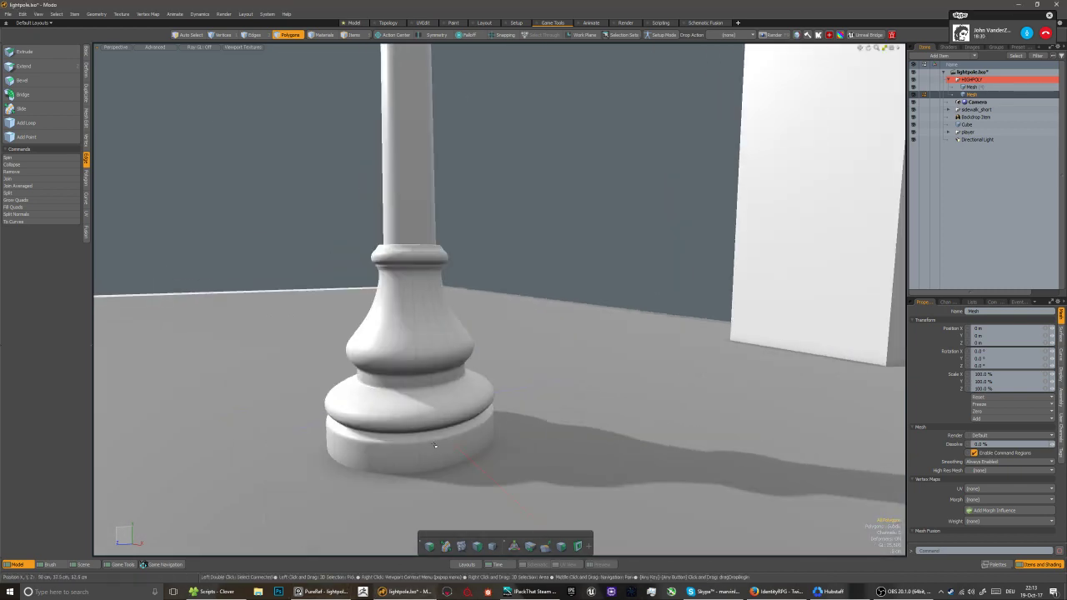
{"action": "scroll", "coordinate": [407, 407], "scroll_direction": "up", "scroll_amount": 3}
Add an edge loop on the sloped surface just below the neck and select the narrow ring of polygons beside it
{"action": "key", "text": "2"}
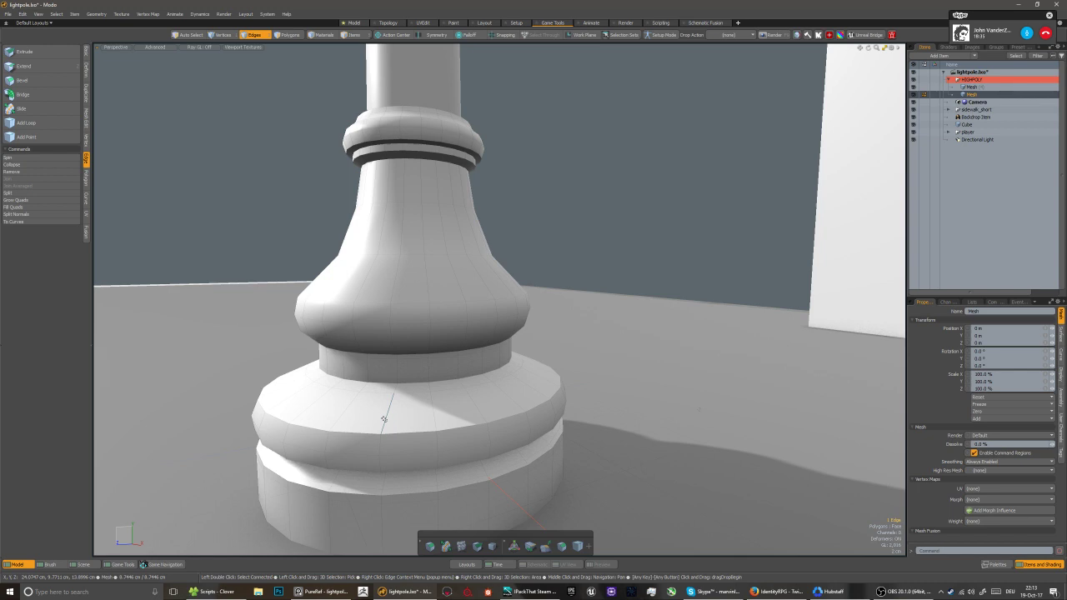
{"action": "key", "text": "3"}
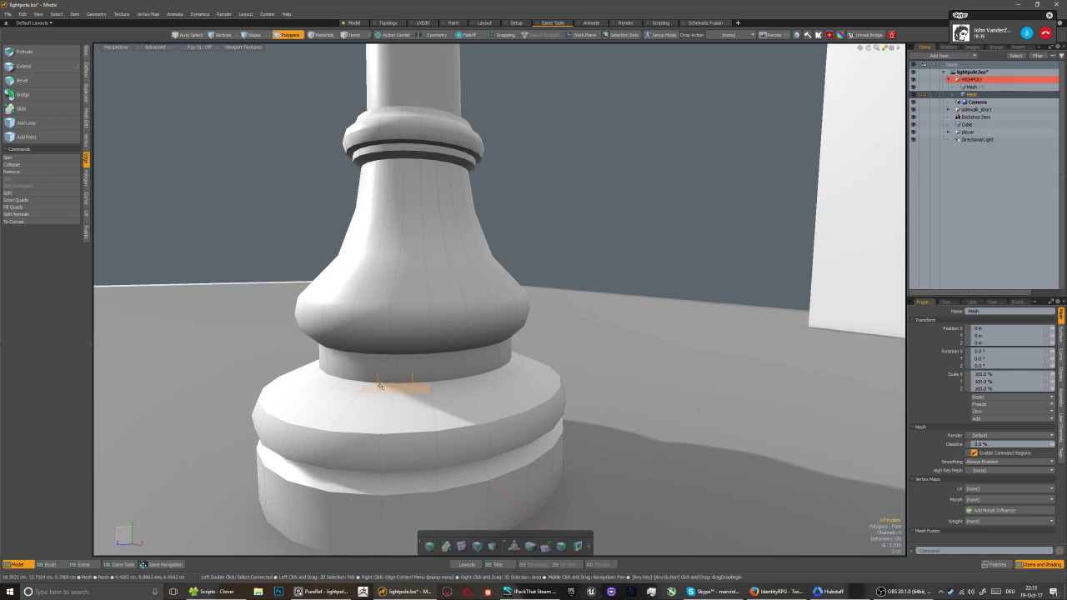
{"action": "left_click", "coordinate": [404, 383]}
{"action": "key", "text": "l"}
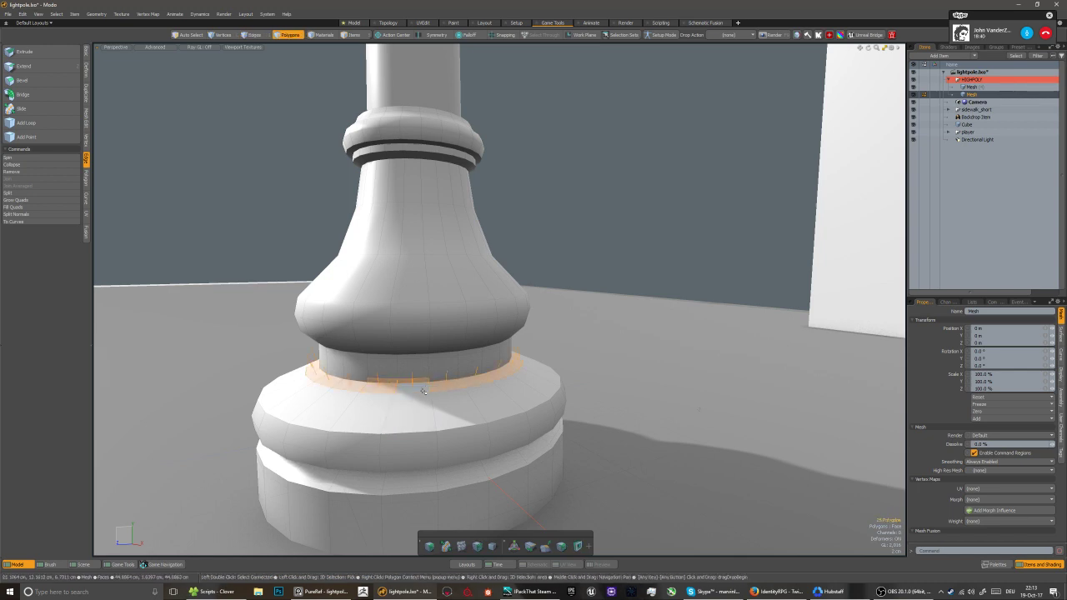
Move the upper edge loop of the band above the groove down about 1.8 cm to thin the band
{"action": "scroll", "coordinate": [407, 434], "scroll_direction": "down", "scroll_amount": 2}
{"action": "left_click_drag", "start_coordinate": [407, 433], "coordinate": [409, 419], "text": "alt"}
{"action": "key", "text": "2"}
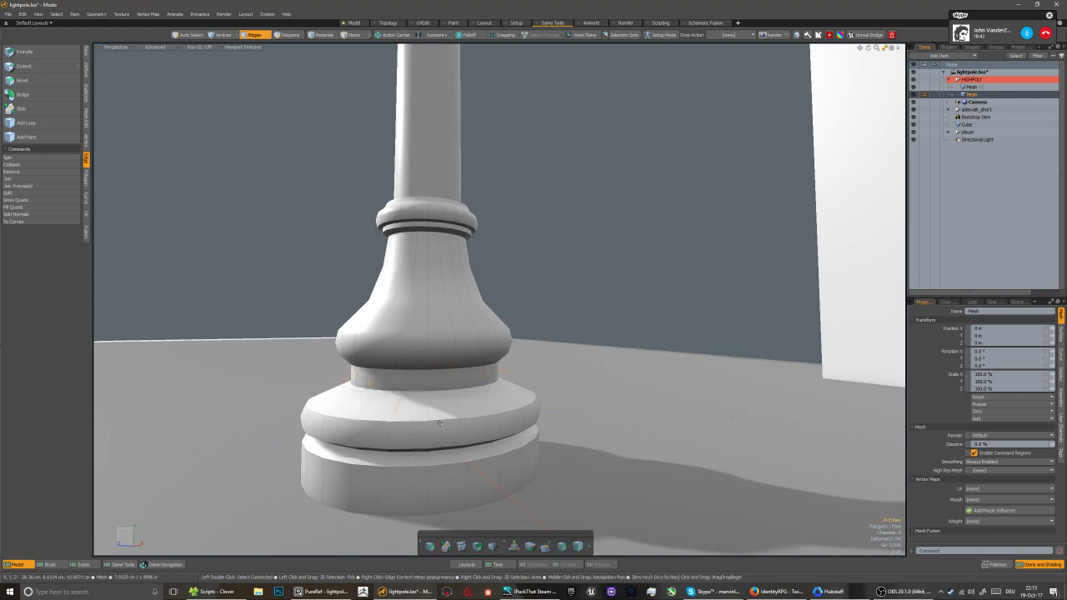
{"action": "key", "text": "w"}
{"action": "left_click_drag", "start_coordinate": [426, 372], "coordinate": [426, 381]}
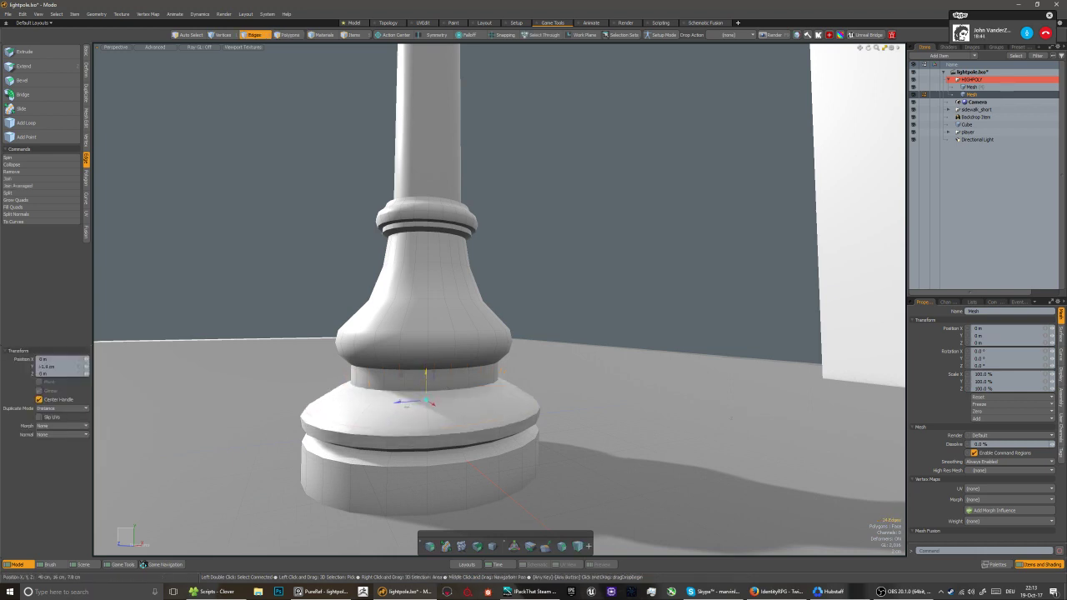
{"action": "key", "text": "space"}
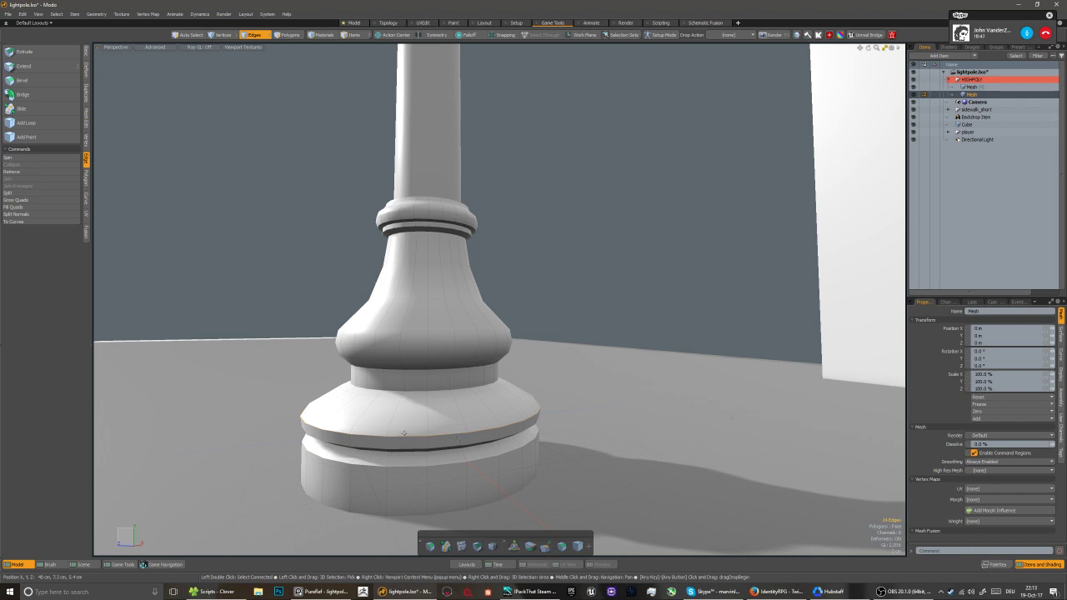
Lower the band's upper edge loop slightly further and scale it outward to about 102%
{"action": "key", "text": "shift+x"}
{"action": "left_click_drag", "start_coordinate": [426, 371], "coordinate": [426, 377]}
{"action": "key", "text": "r"}
{"action": "left_click_drag", "start_coordinate": [406, 412], "coordinate": [409, 412]}
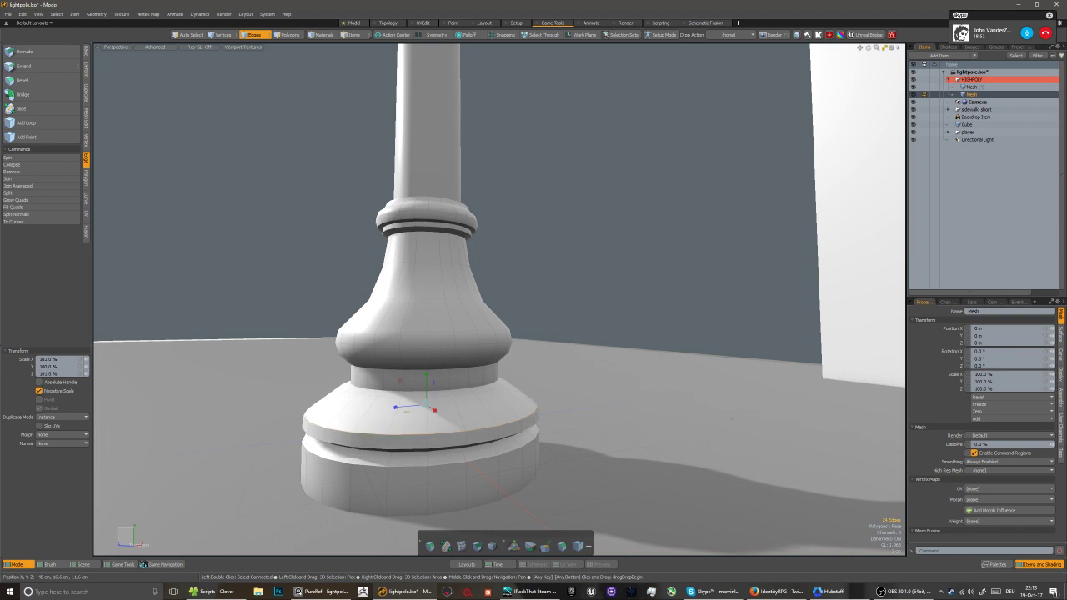
{"action": "key", "text": "space"}
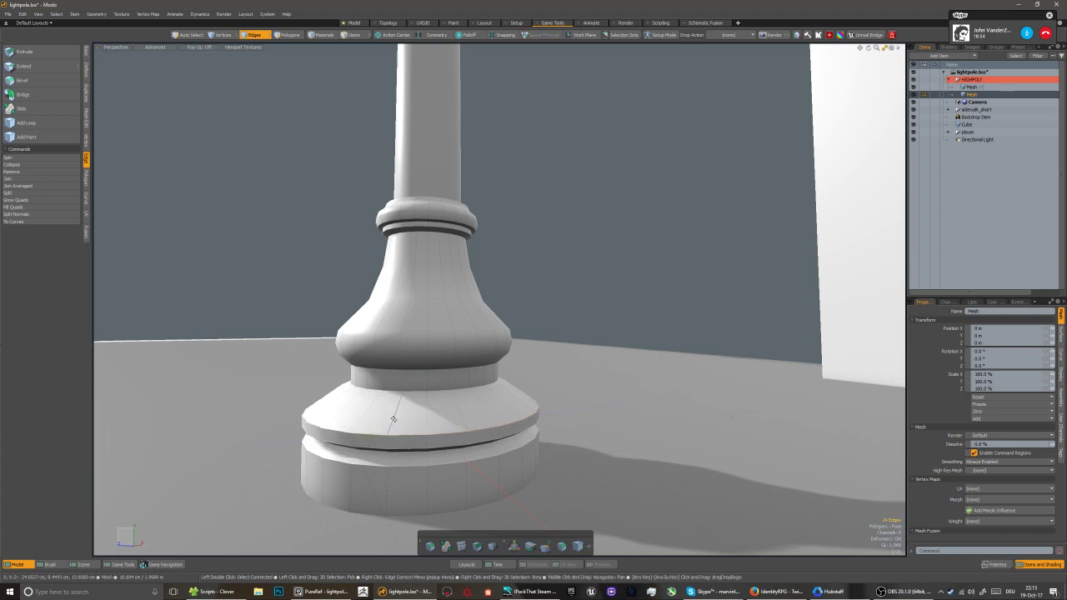
Add an edge loop on the slope above the band, then reposition and scale it to form a rounded slope with a narrow ledge
{"action": "key", "text": "ctrl+space"}
{"action": "key", "text": "space"}
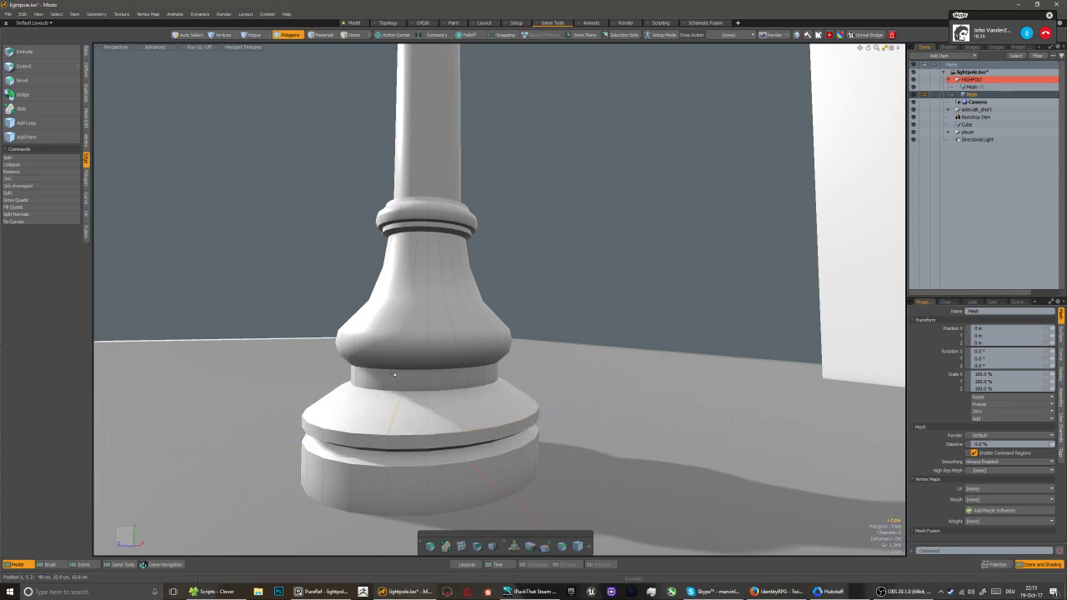
{"action": "key", "text": "2"}
{"action": "key", "text": "w"}
{"action": "mouse_move", "coordinate": [399, 420]}
{"action": "left_mouse_down", "text": "alt"}
{"action": "mouse_move", "coordinate": [414, 425]}
{"action": "mouse_move", "coordinate": [437, 406]}
{"action": "mouse_move", "coordinate": [416, 423]}
{"action": "mouse_move", "coordinate": [372, 419]}
{"action": "mouse_move", "coordinate": [416, 407]}
{"action": "left_mouse_up", "text": "alt"}
{"action": "key", "text": "x"}
{"action": "key", "text": "space"}
{"action": "key", "text": "r"}
{"action": "key", "text": "x"}
{"action": "key", "text": "space"}
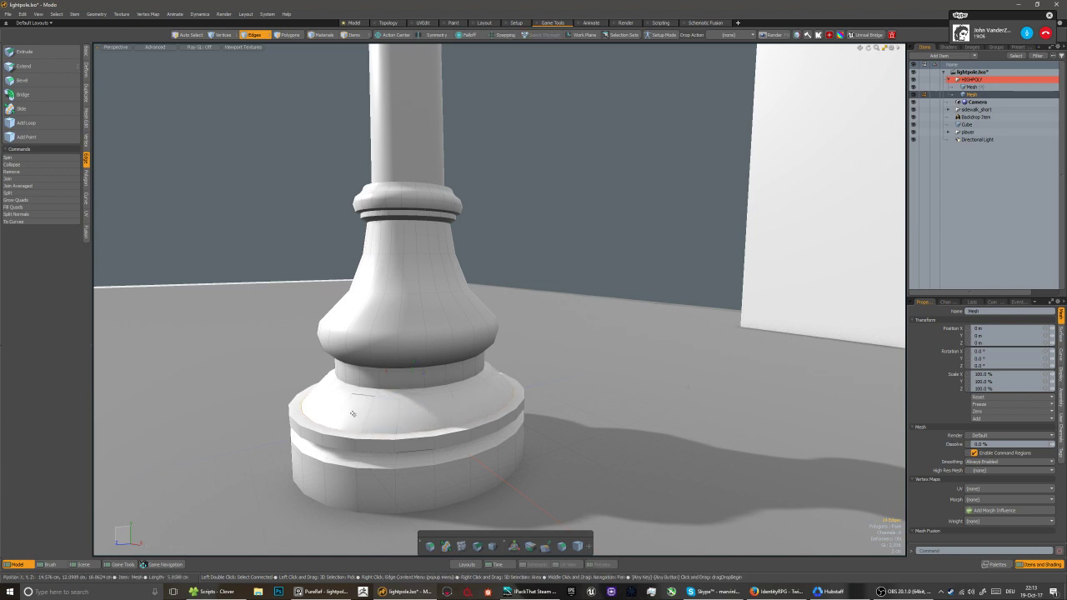
Add a horizontal edge loop around the side of the thin band and scale it slightly outward
{"action": "scroll", "coordinate": [398, 411], "scroll_direction": "down", "scroll_amount": 3}
{"action": "scroll", "coordinate": [404, 421], "scroll_direction": "up", "scroll_amount": 5}
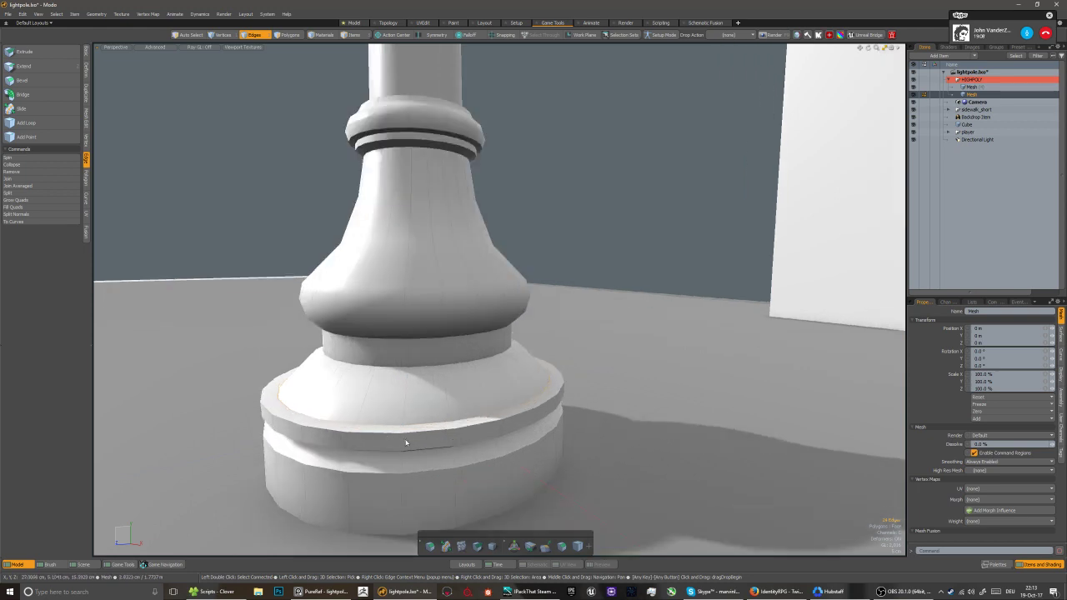
{"action": "key", "text": "5"}
{"action": "key", "text": "2"}
{"action": "left_click", "coordinate": [397, 444]}
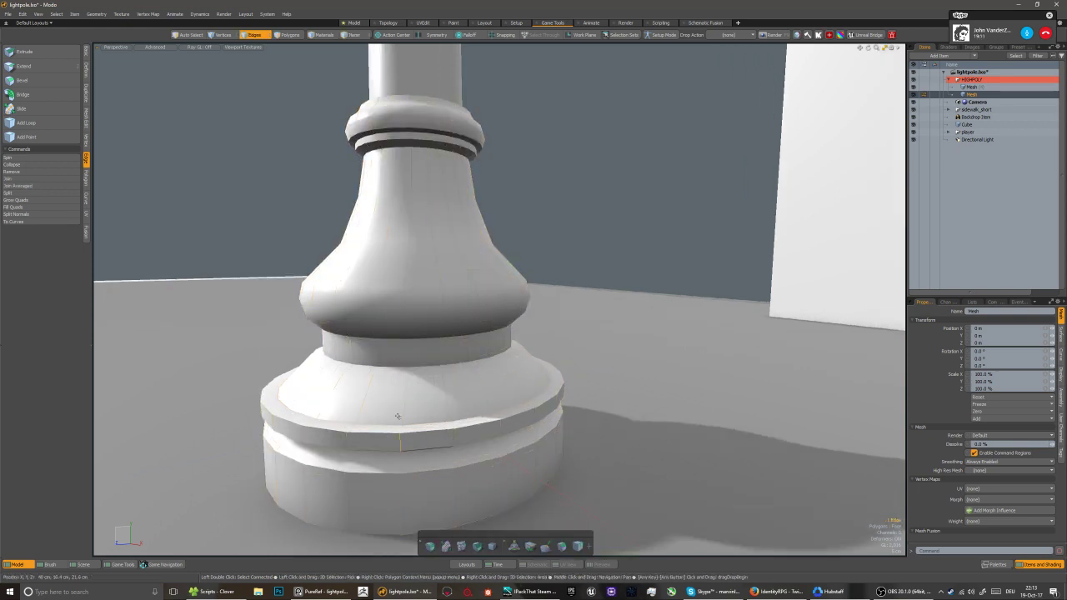
{"action": "key", "text": "alt+c"}
{"action": "left_click", "coordinate": [400, 414]}
{"action": "key", "text": "q"}
{"action": "key", "text": "5"}
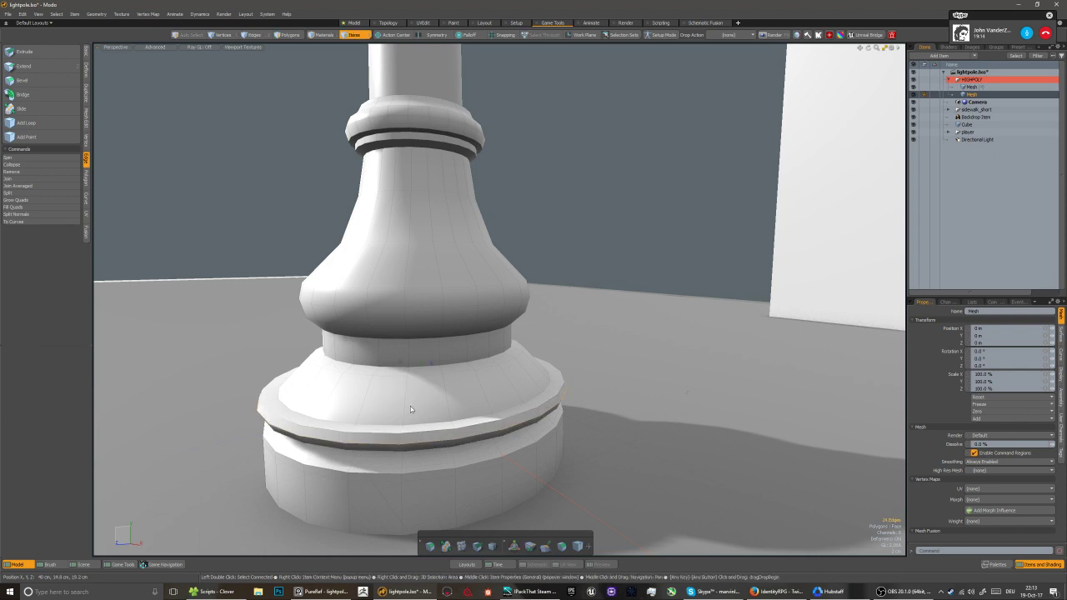
Switch on subdivision smoothing for the base, view the complete light pole beside the figure, and save the scene
{"action": "key", "text": "Tab"}
{"action": "scroll", "coordinate": [416, 392], "scroll_direction": "down", "scroll_amount": 6}
{"action": "left_click", "coordinate": [438, 450]}
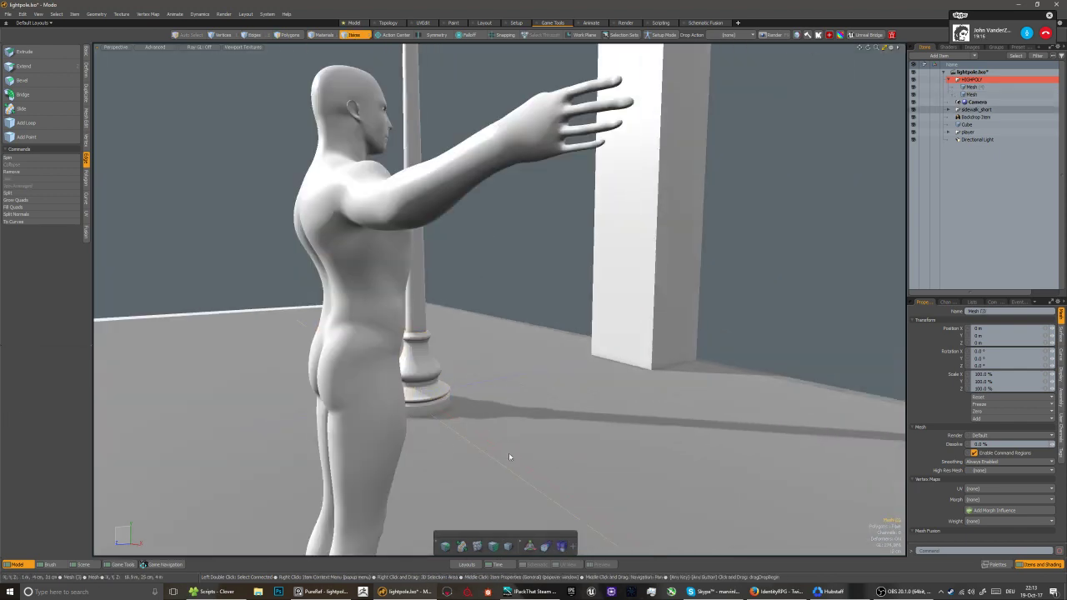
{"action": "left_click_drag", "start_coordinate": [508, 457], "coordinate": [522, 441], "text": "alt"}
{"action": "scroll", "coordinate": [522, 441], "scroll_direction": "down", "scroll_amount": 3}
{"action": "left_click_drag", "start_coordinate": [429, 467], "coordinate": [460, 476], "text": "alt"}
{"action": "key", "text": "ctrl+s"}
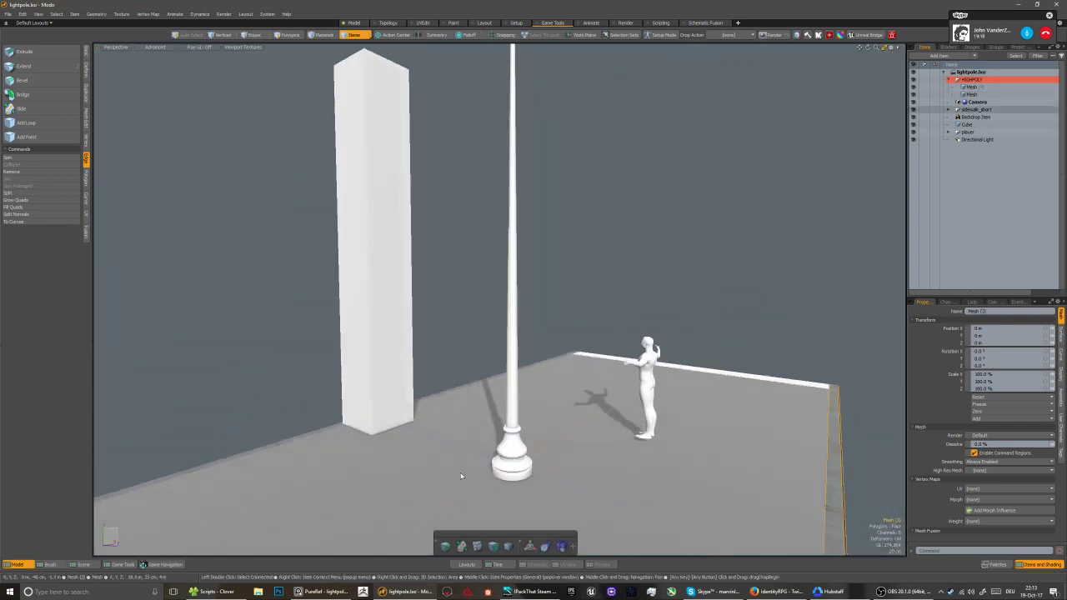
Select the base, the pole and the tall reference block together and assign them the Default material
{"action": "left_click", "coordinate": [510, 459]}
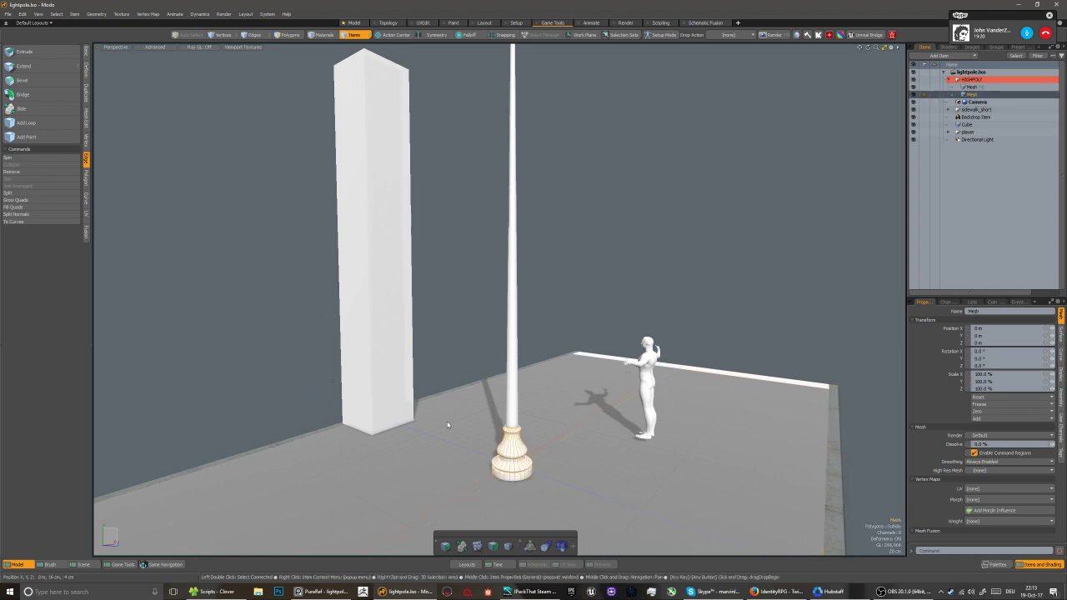
{"action": "left_click", "coordinate": [513, 378], "text": "shift"}
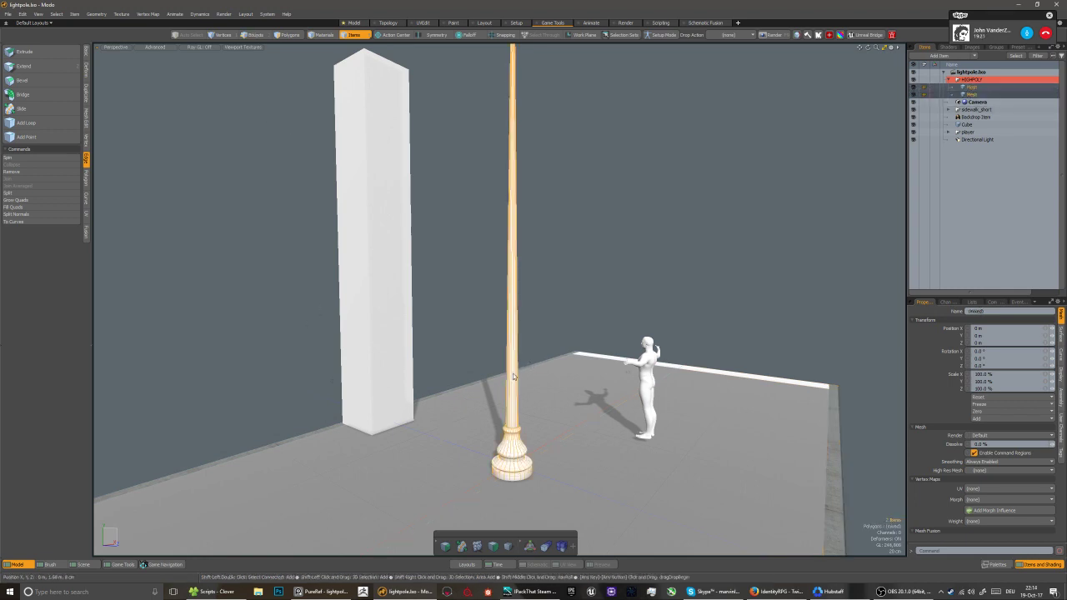
{"action": "left_click", "coordinate": [381, 362], "text": "shift"}
{"action": "key", "text": "m"}
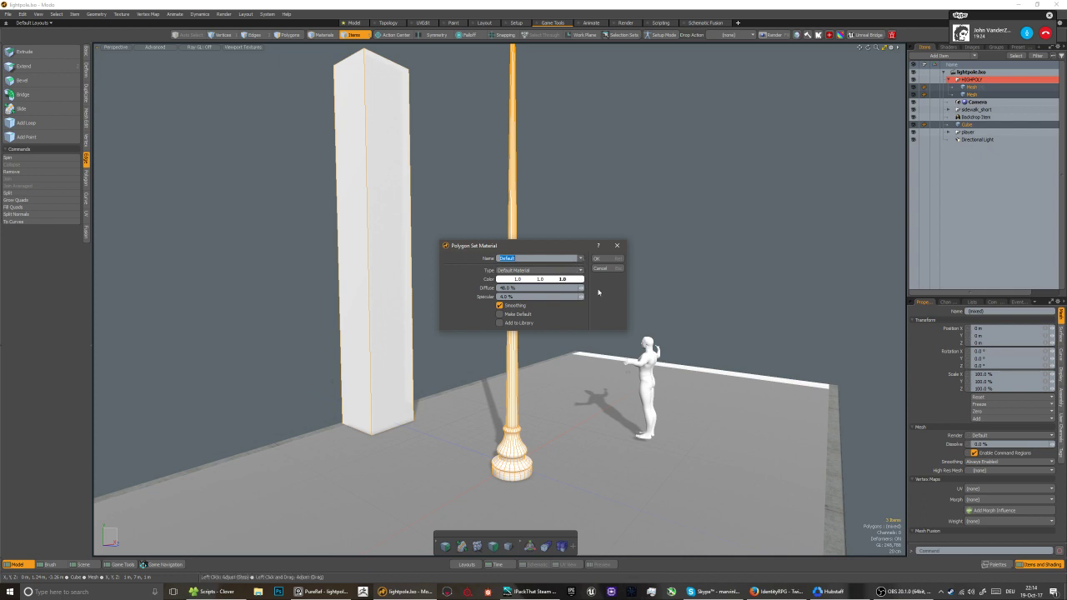
{"action": "left_click", "coordinate": [606, 260]}
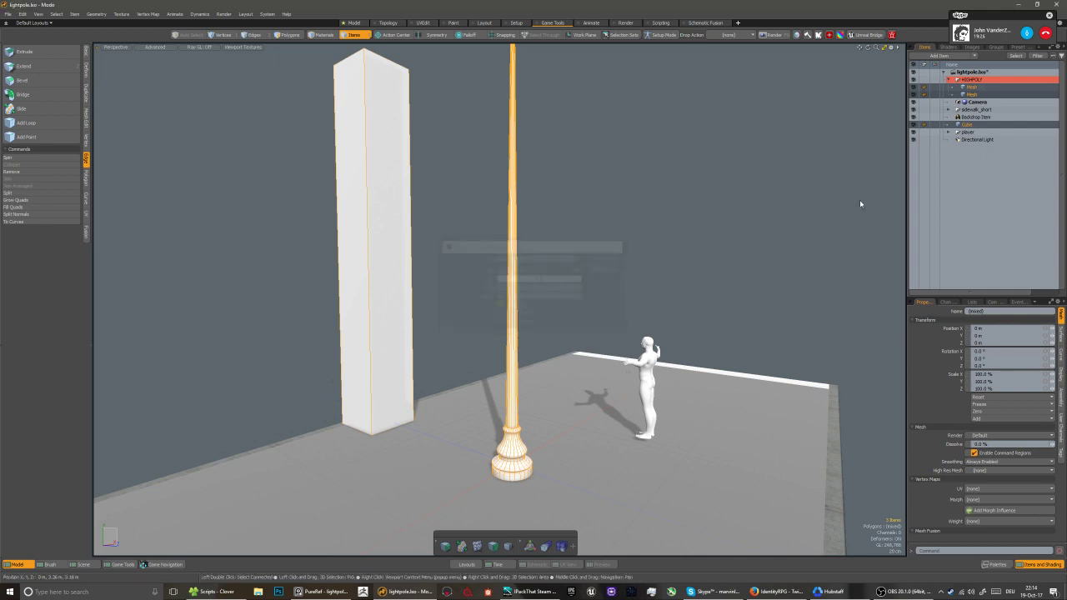
Assign a new material to the selected base, pole and block, and set its diffuse color to light grey, 0.81 per channel
{"action": "left_click", "coordinate": [948, 46]}
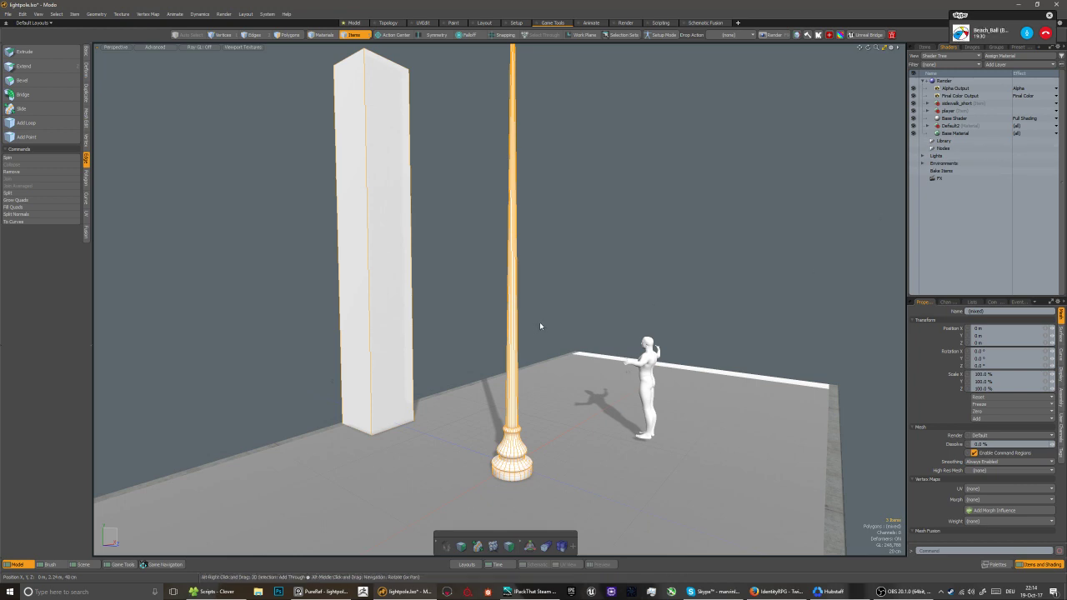
{"action": "left_click_drag", "start_coordinate": [539, 322], "coordinate": [445, 392], "text": "alt"}
{"action": "key", "text": "m"}
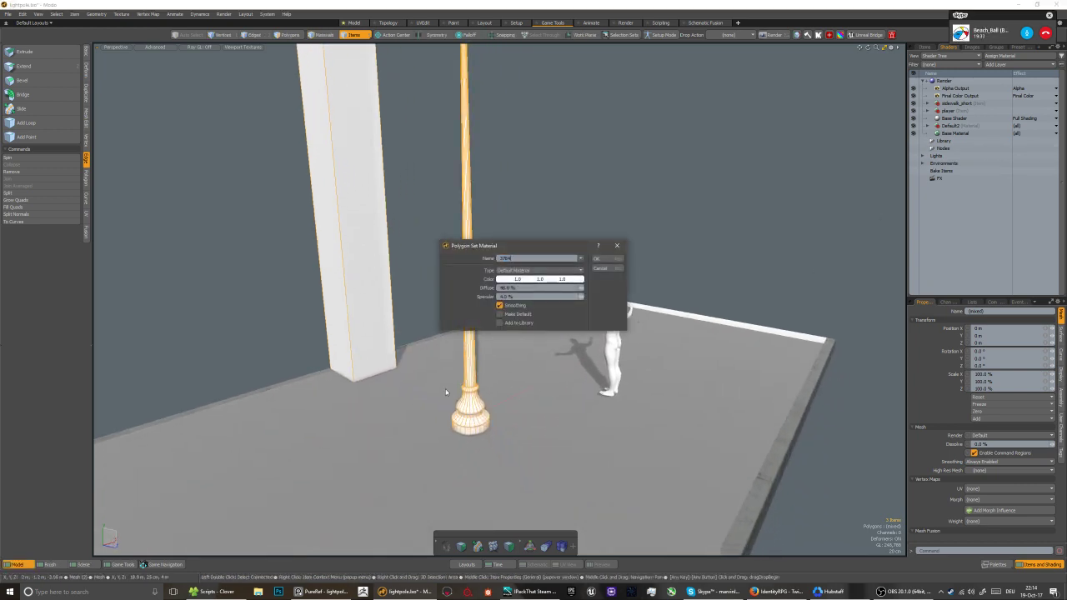
{"action": "key", "text": "Return"}
{"action": "left_click", "coordinate": [988, 336]}
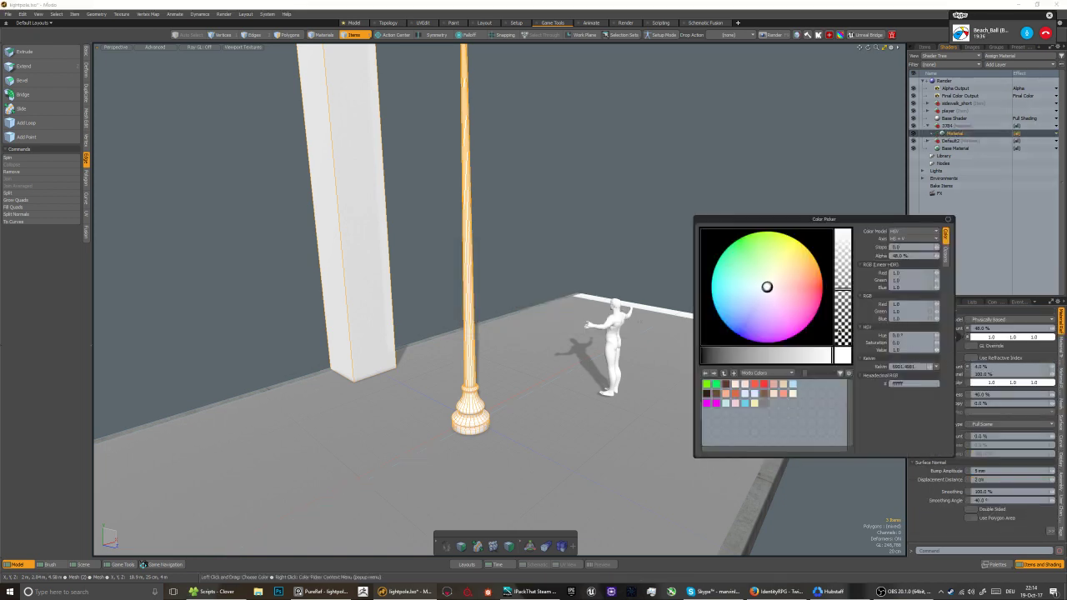
{"action": "left_click", "coordinate": [783, 356]}
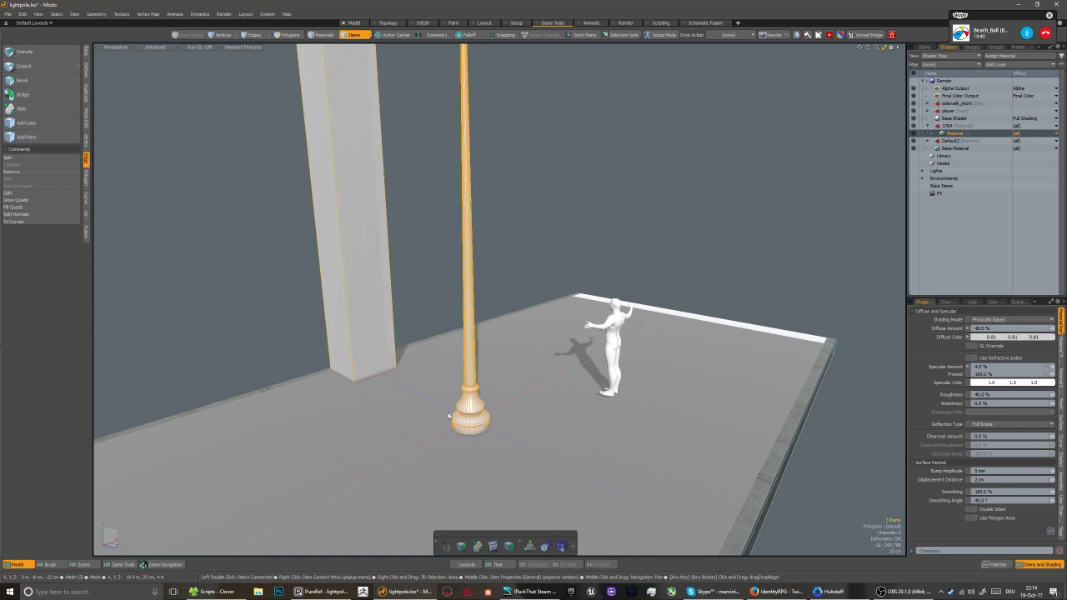
Select the base mesh and examine its shape up close with the new grey material
{"action": "left_click", "coordinate": [448, 416]}
{"action": "scroll", "coordinate": [449, 416], "scroll_direction": "up", "scroll_amount": 2}
{"action": "left_click_drag", "start_coordinate": [448, 415], "coordinate": [454, 424], "text": "alt"}
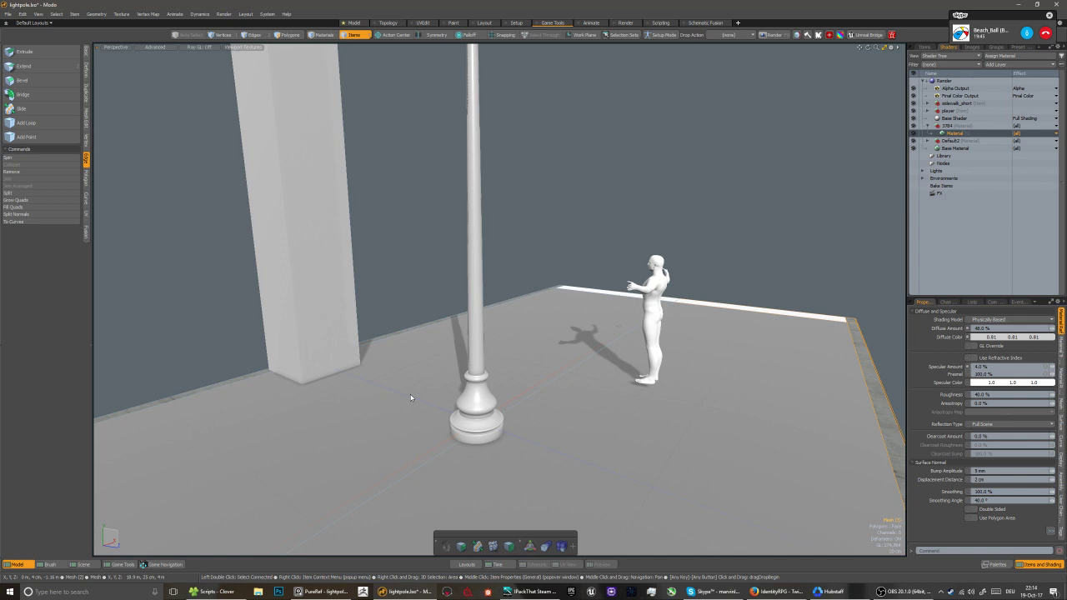
{"action": "left_click", "coordinate": [477, 413]}
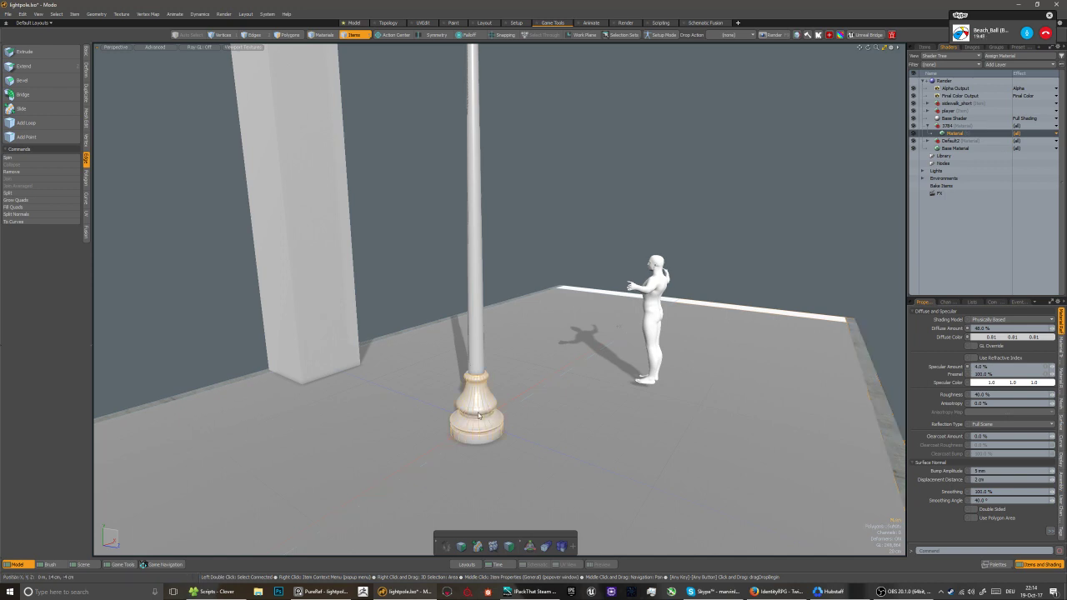
{"action": "scroll", "coordinate": [471, 427], "scroll_direction": "up", "scroll_amount": 2}
{"action": "left_click_drag", "start_coordinate": [471, 426], "coordinate": [470, 420], "text": "alt"}
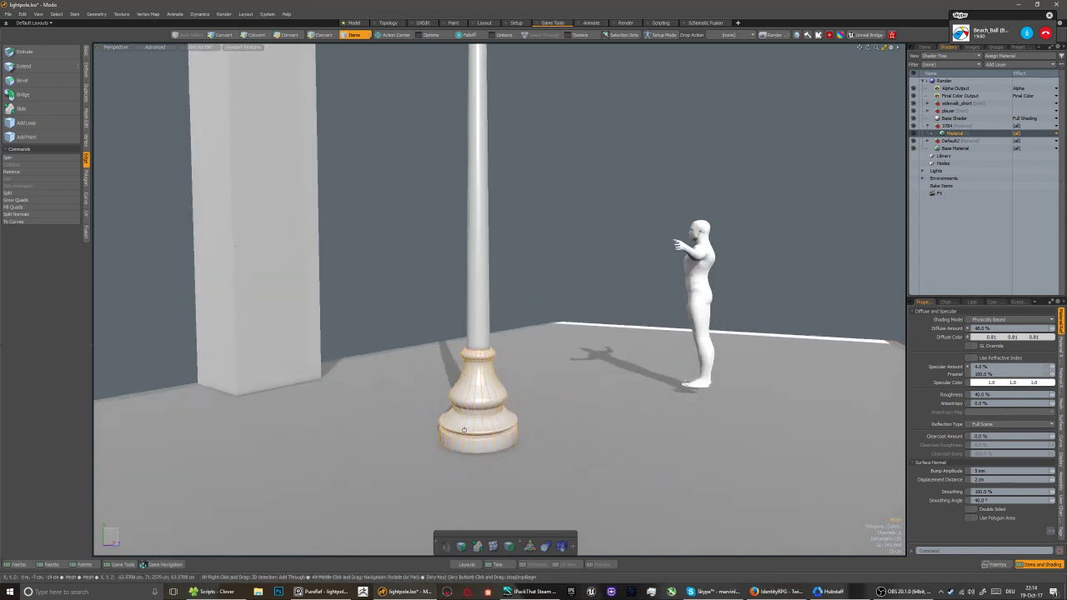
{"action": "middle_click_drag", "start_coordinate": [466, 429], "coordinate": [473, 408]}
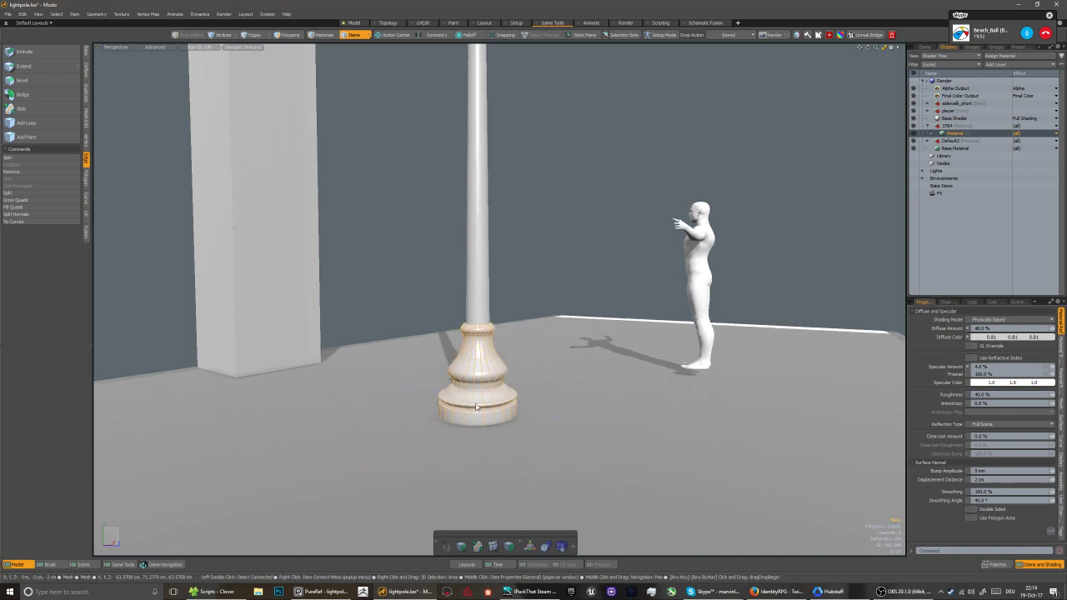
In the right view, select the vertex rings around the groove near the foot of the base and nudge them slightly upward
{"action": "left_click_drag", "start_coordinate": [477, 406], "coordinate": [464, 390], "text": "alt"}
{"action": "scroll", "coordinate": [475, 403], "scroll_direction": "up", "scroll_amount": 3}
{"action": "middle_click_drag", "start_coordinate": [464, 388], "coordinate": [438, 391], "text": "alt"}
{"action": "key", "text": "ctrl+space"}
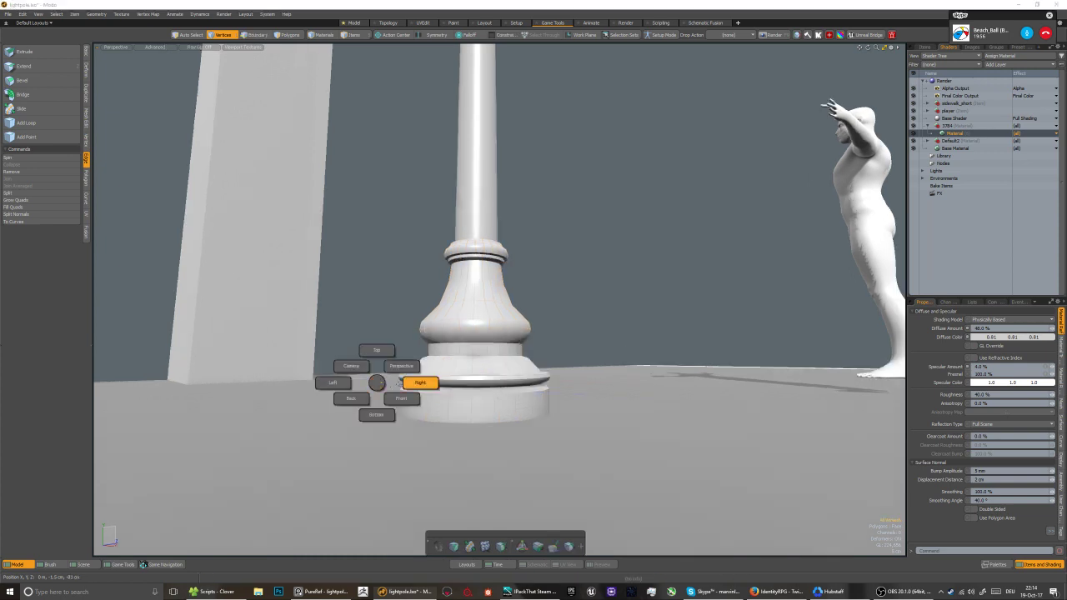
{"action": "left_click", "coordinate": [417, 383]}
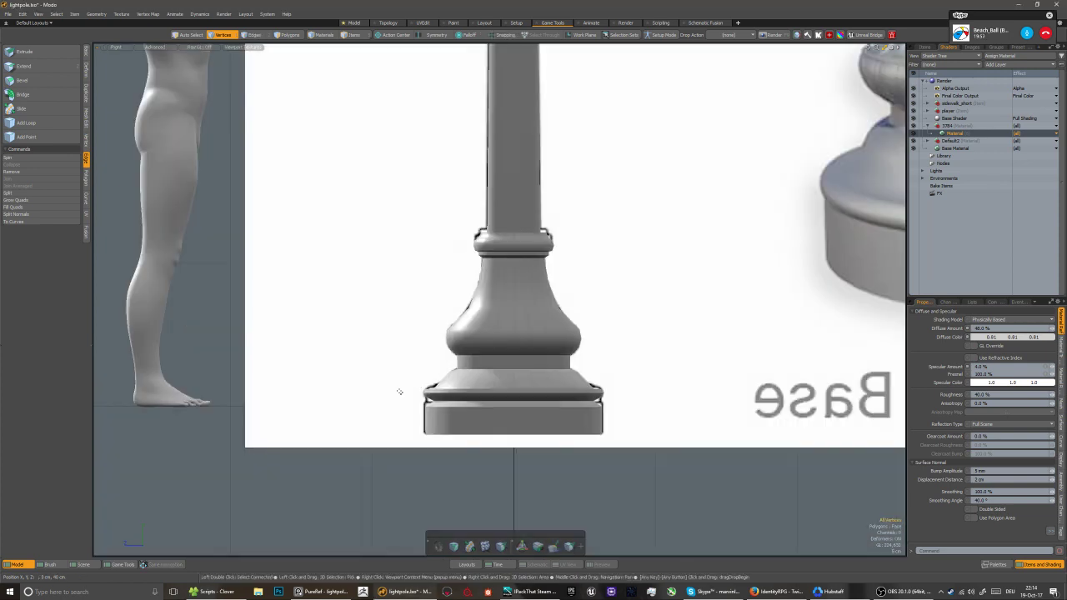
{"action": "right_click_drag", "start_coordinate": [400, 382], "coordinate": [624, 413]}
{"action": "key", "text": "w"}
{"action": "left_click_drag", "start_coordinate": [513, 375], "coordinate": [513, 371]}
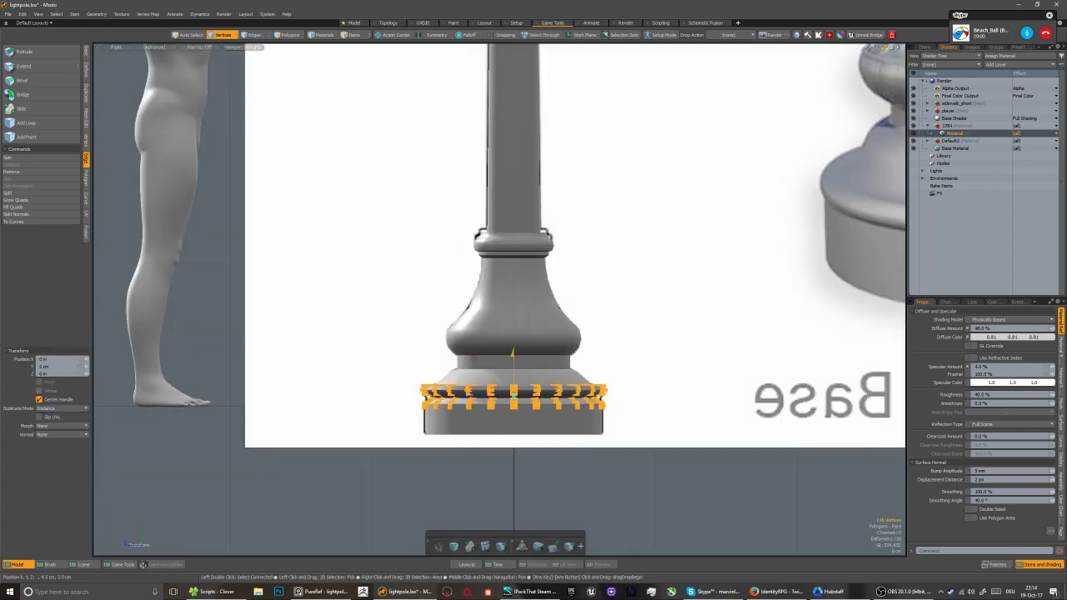
{"action": "key", "text": "q"}
{"action": "key", "text": "5"}
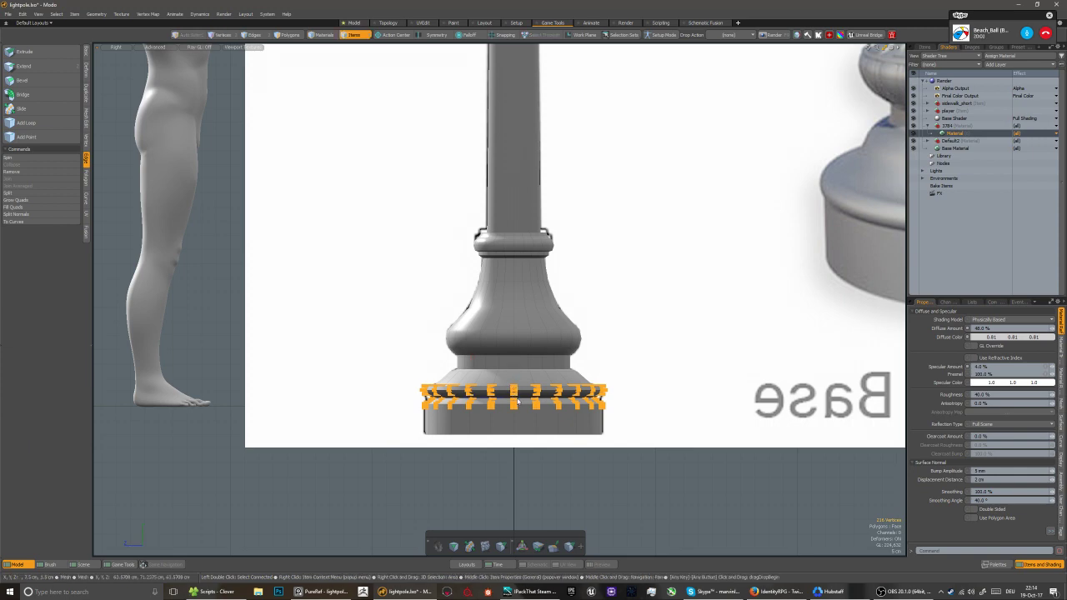
Compare the base's smoothed and unsmoothed shape with the reference drawing, looking closely at the groove above the bottom band
{"action": "key", "text": "Tab"}
{"action": "key", "text": "ctrl+space"}
{"action": "left_click", "coordinate": [538, 386]}
{"action": "key", "text": "ctrl+space"}
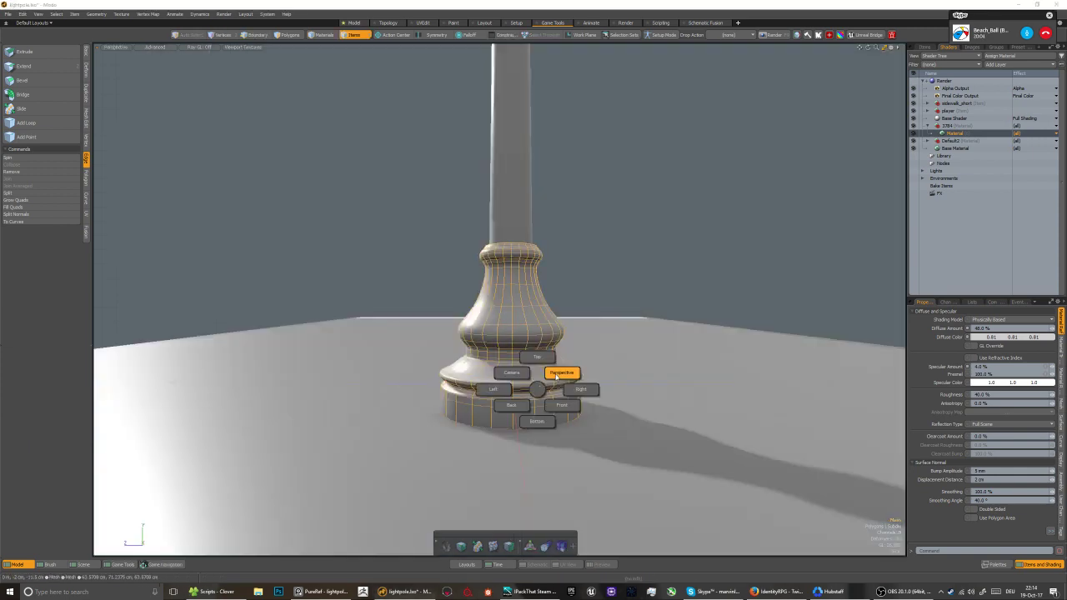
{"action": "left_click", "coordinate": [581, 392]}
{"action": "scroll", "coordinate": [580, 395], "scroll_direction": "up", "scroll_amount": 5}
{"action": "scroll", "coordinate": [583, 400], "scroll_direction": "down", "scroll_amount": 4}
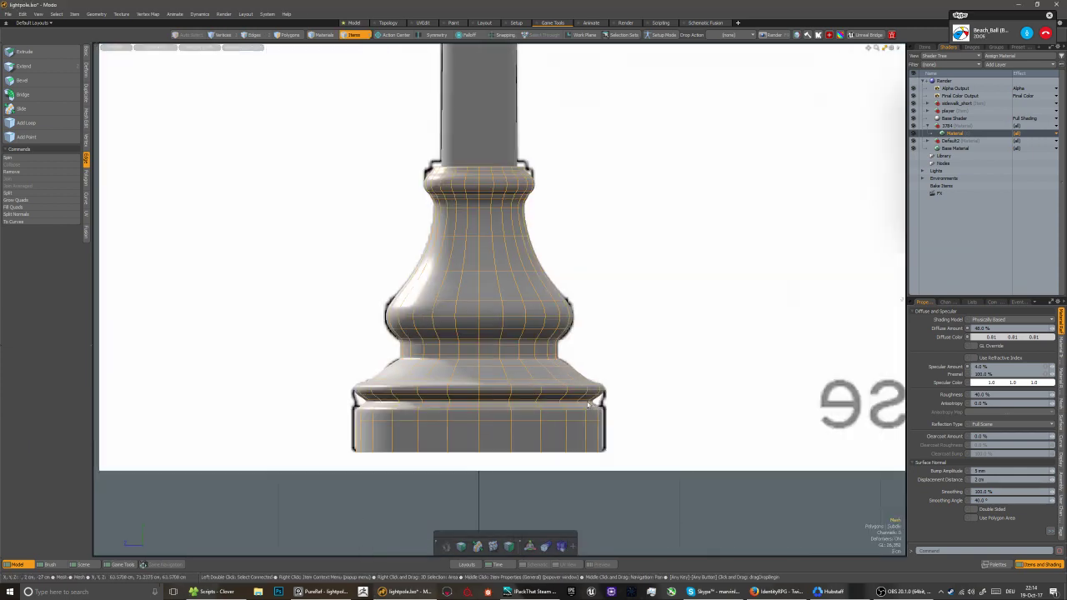
{"action": "scroll", "coordinate": [588, 406], "scroll_direction": "up", "scroll_amount": 4}
{"action": "key", "text": "3"}
{"action": "key", "text": "Tab"}
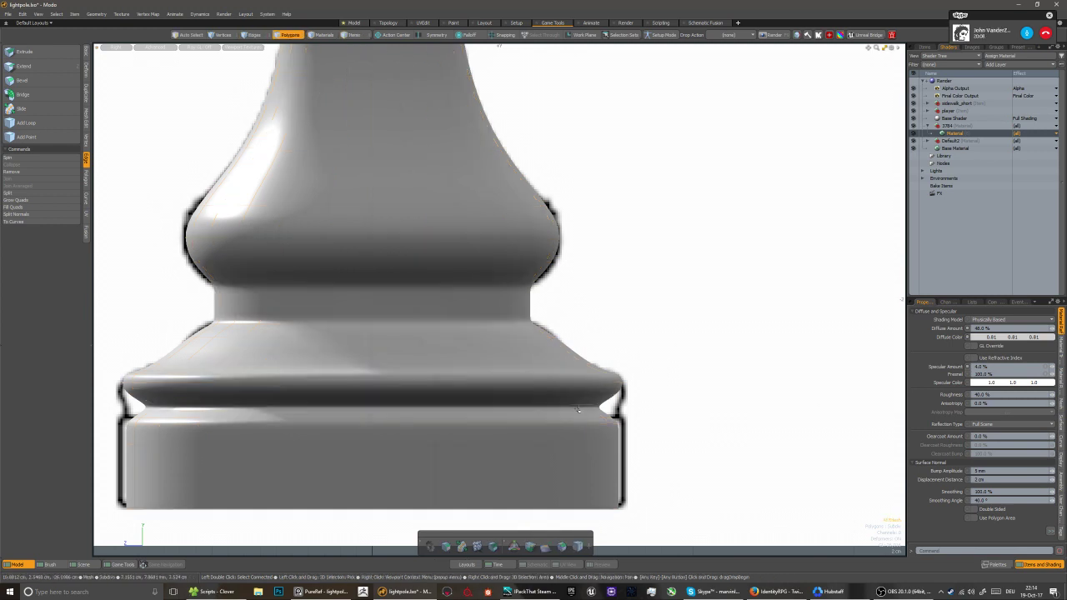
{"action": "key", "text": "Tab"}
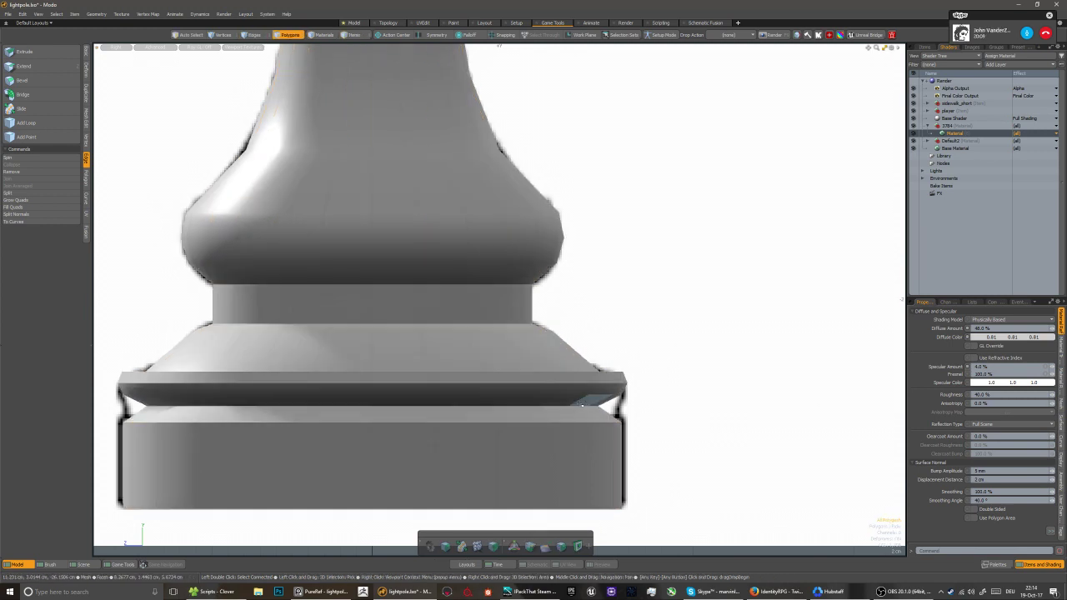
Scale the inner edge loop of the lower groove outward to make the groove shallower like the reference, and preview it smoothed
{"action": "key", "text": "2"}
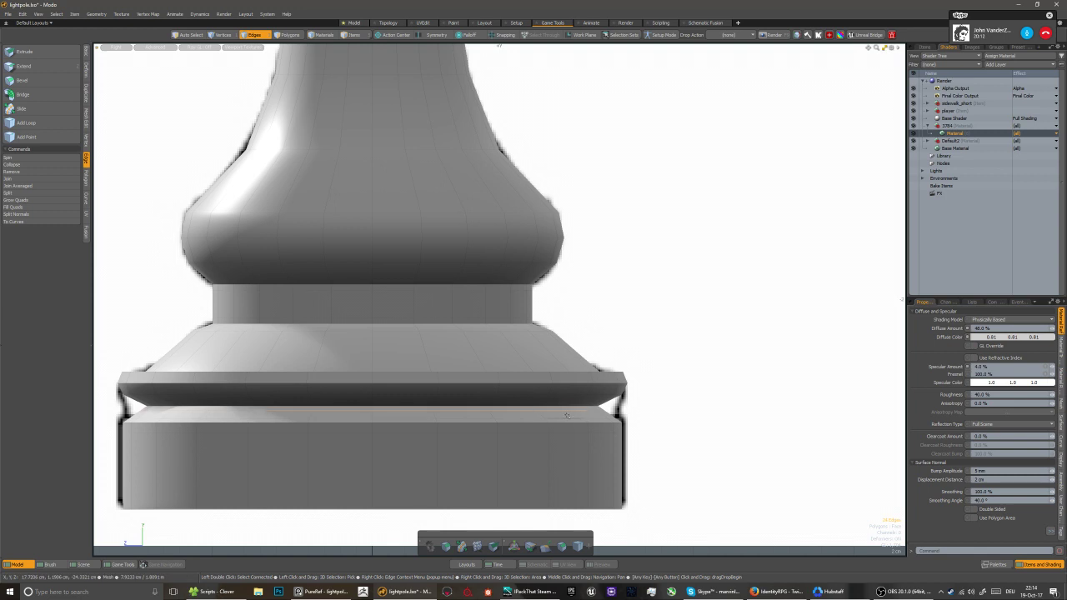
{"action": "left_click", "coordinate": [564, 407]}
{"action": "key", "text": "r"}
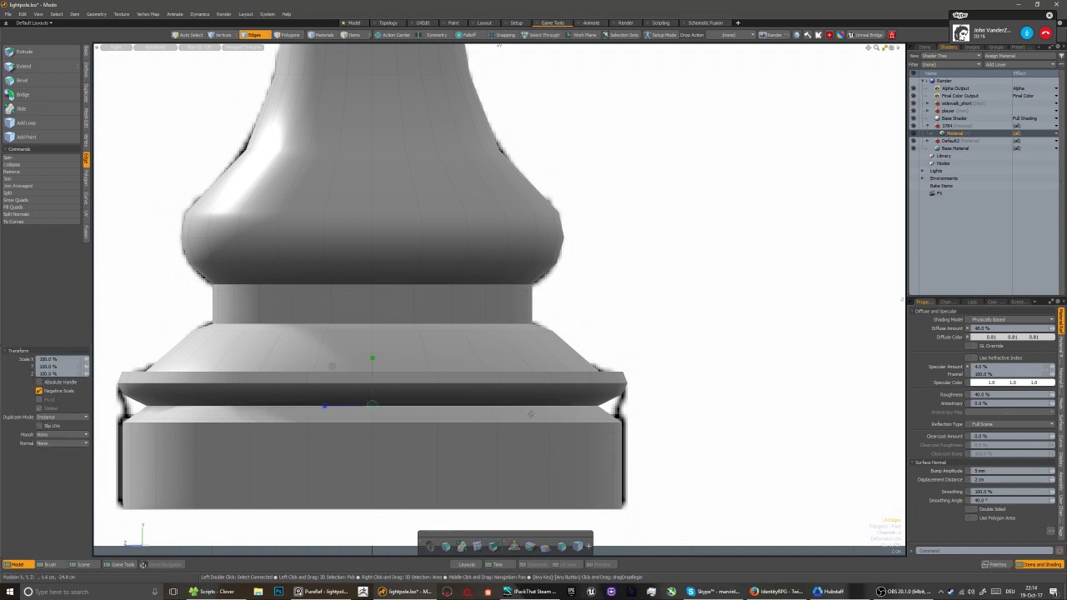
{"action": "left_click", "coordinate": [81, 367]}
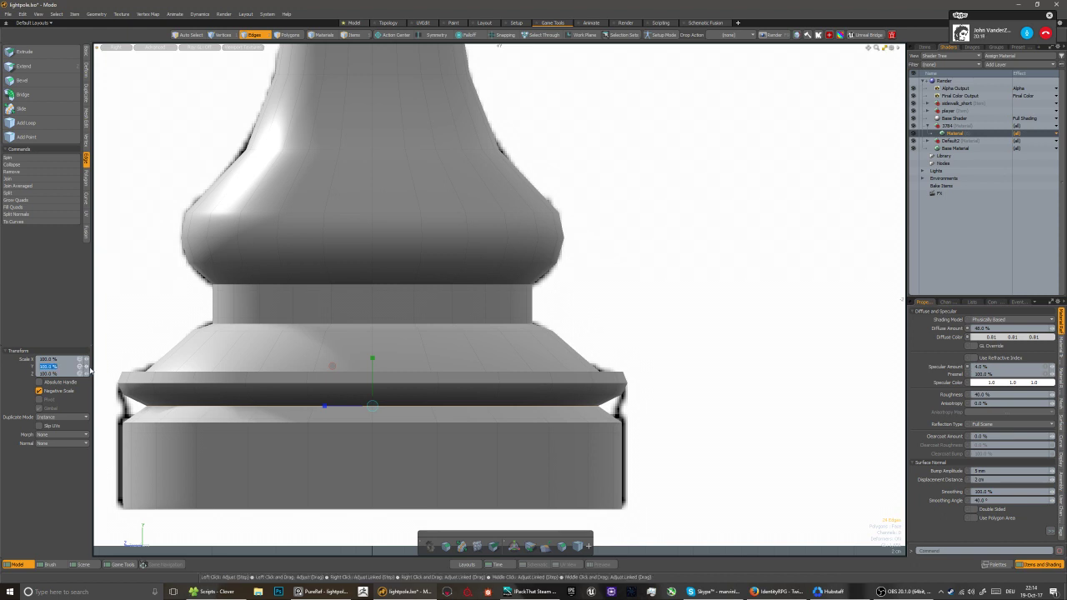
{"action": "right_click_drag", "start_coordinate": [90, 367], "coordinate": [90, 368]}
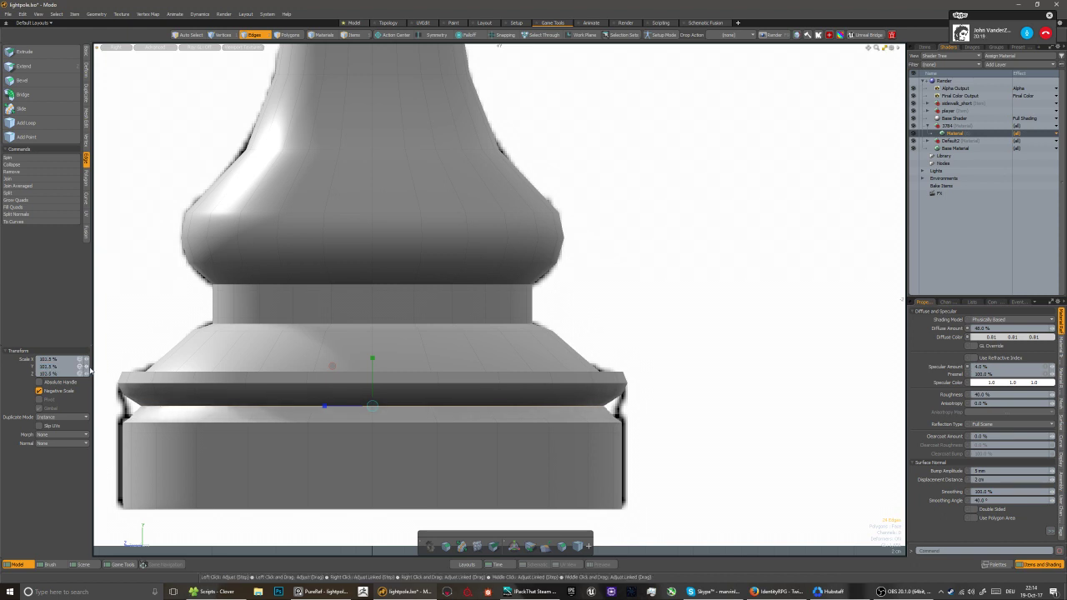
{"action": "key", "text": "space"}
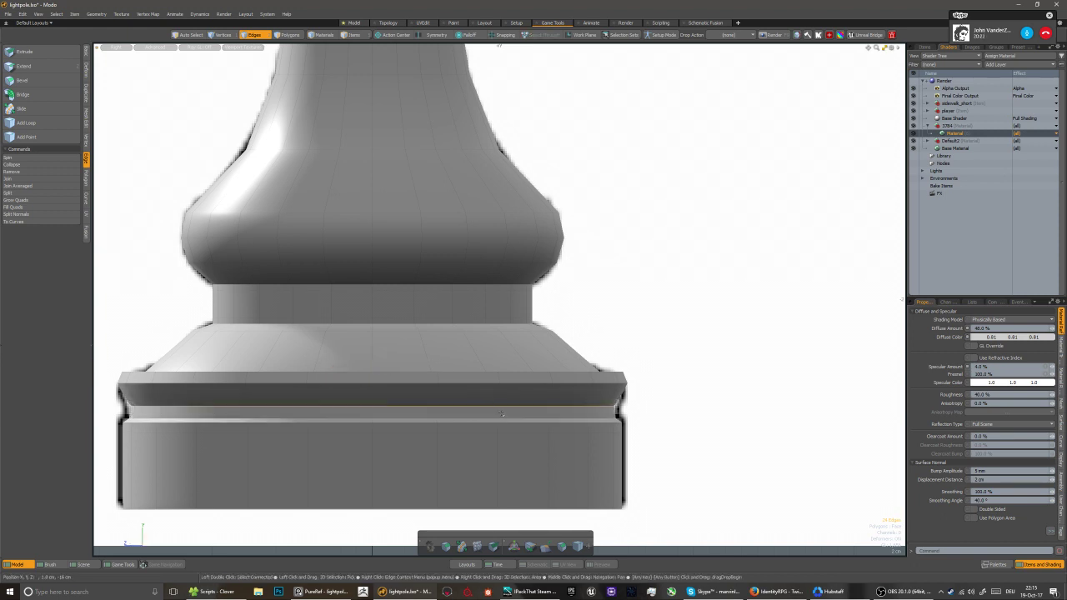
{"action": "key", "text": "5"}
{"action": "left_click", "coordinate": [507, 417]}
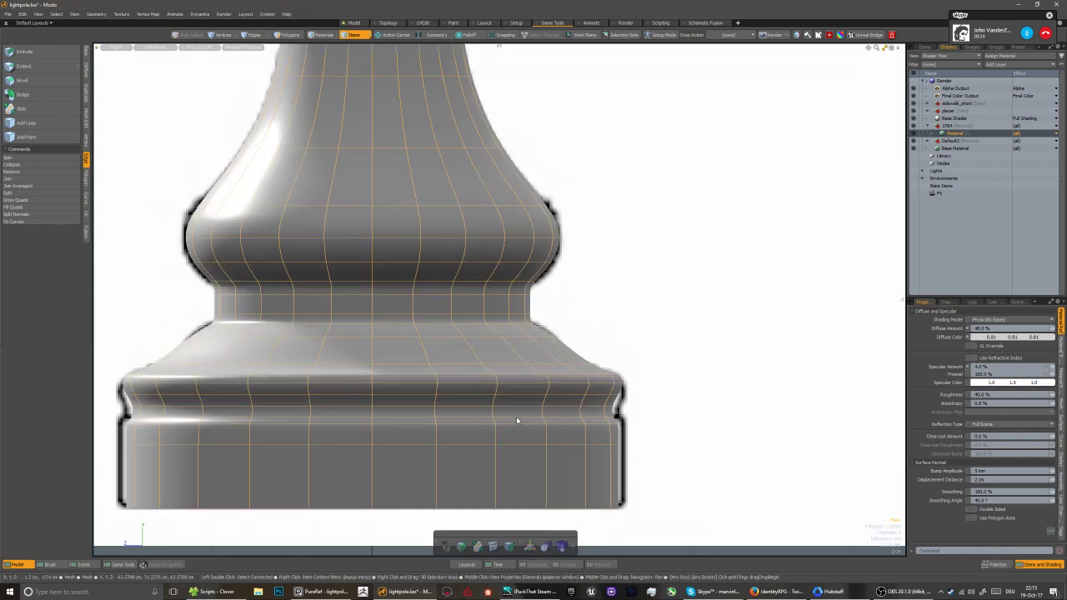
Extend the base's bottom edge loop and scale it inward to form a narrow lip on the underside
{"action": "key", "text": "ctrl+space"}
{"action": "left_click", "coordinate": [524, 424]}
{"action": "left_click_drag", "start_coordinate": [524, 424], "coordinate": [484, 442], "text": "ctrl+alt"}
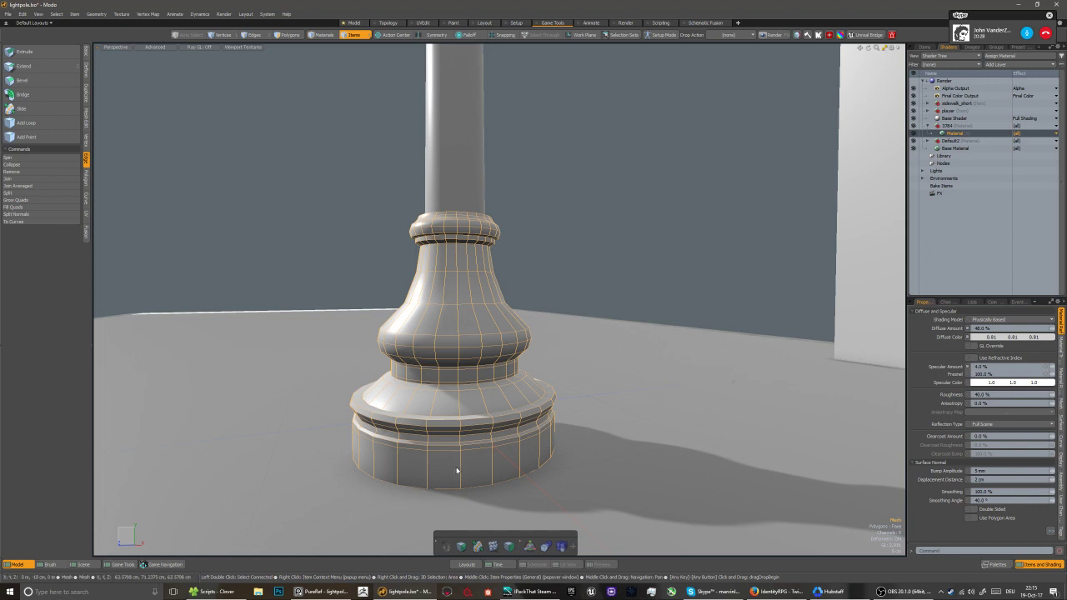
{"action": "key", "text": "2"}
{"action": "left_click", "coordinate": [447, 491]}
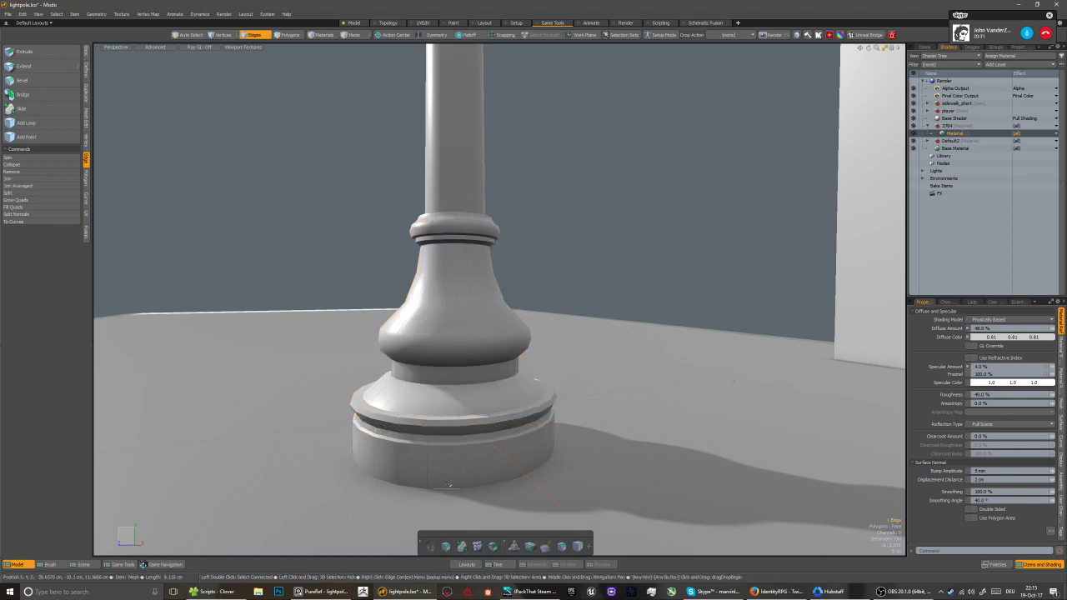
{"action": "double_click", "coordinate": [448, 484]}
{"action": "left_click_drag", "start_coordinate": [302, 435], "coordinate": [300, 450], "text": "alt"}
{"action": "key", "text": "z"}
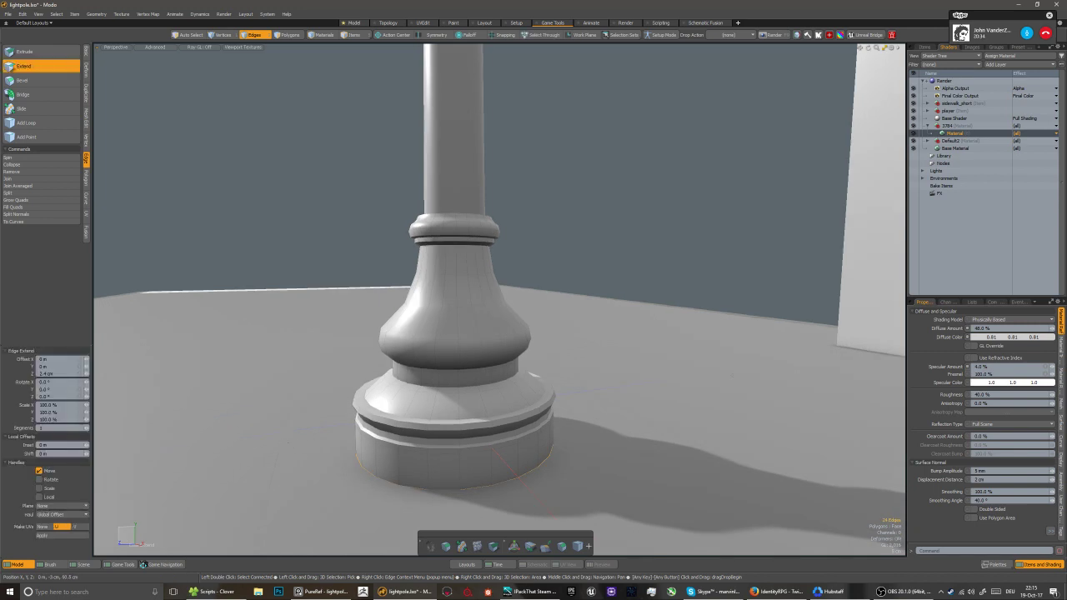
{"action": "key", "text": "q"}
{"action": "key", "text": "r"}
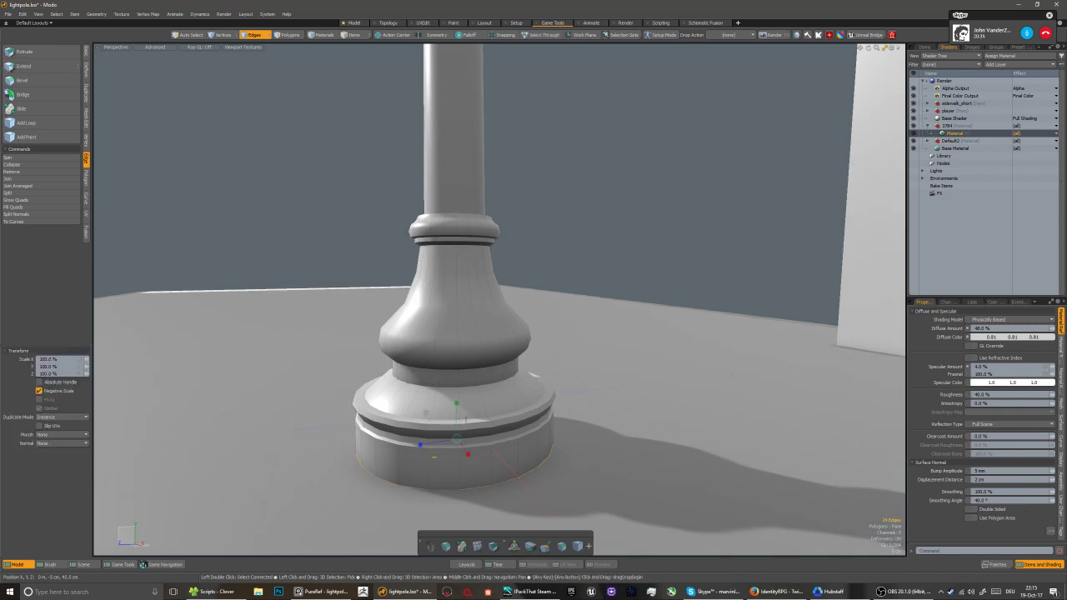
{"action": "left_click_drag", "start_coordinate": [433, 458], "coordinate": [472, 319]}
{"action": "key", "text": "q"}
{"action": "scroll", "coordinate": [427, 382], "scroll_direction": "up", "scroll_amount": 3}
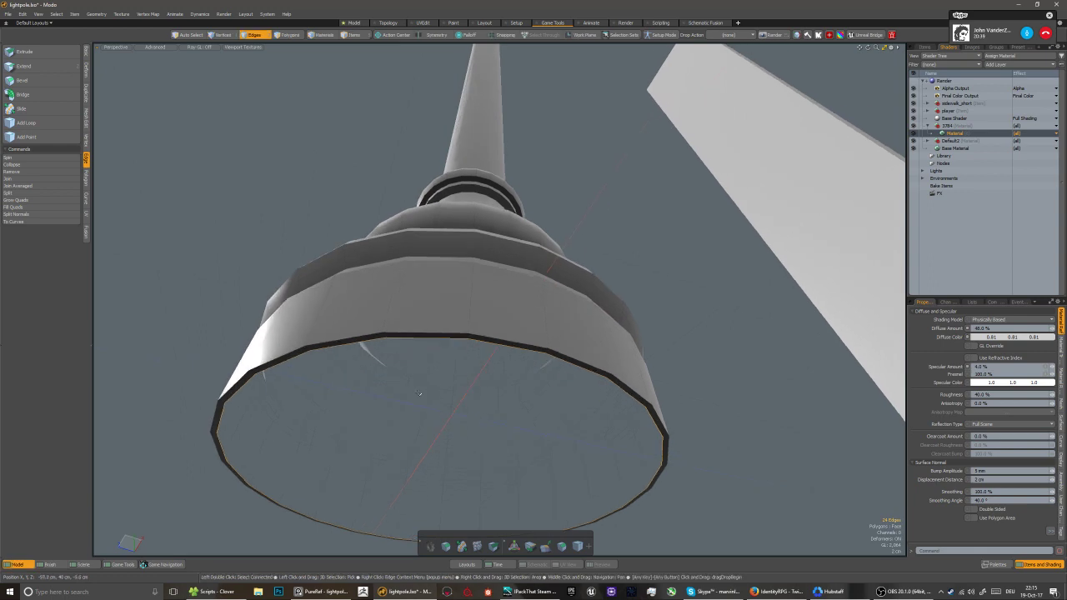
Add a supporting edge loop around the base's bottom band, close to its lower edge
{"action": "left_click", "coordinate": [471, 309]}
{"action": "key", "text": "ctrl+space"}
{"action": "key", "text": "3"}
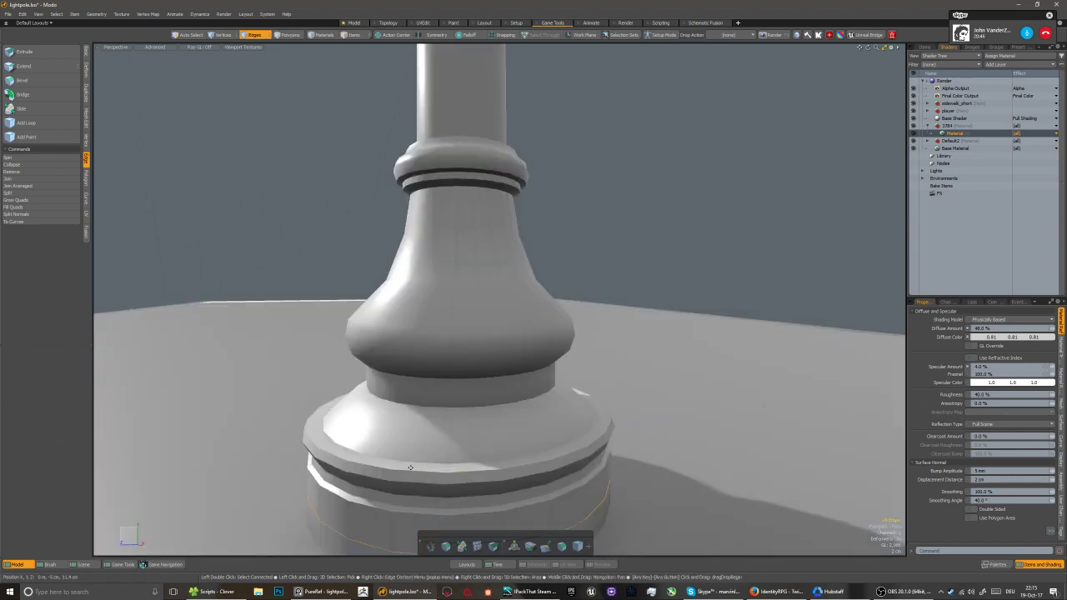
{"action": "scroll", "coordinate": [430, 437], "scroll_direction": "up", "scroll_amount": 3}
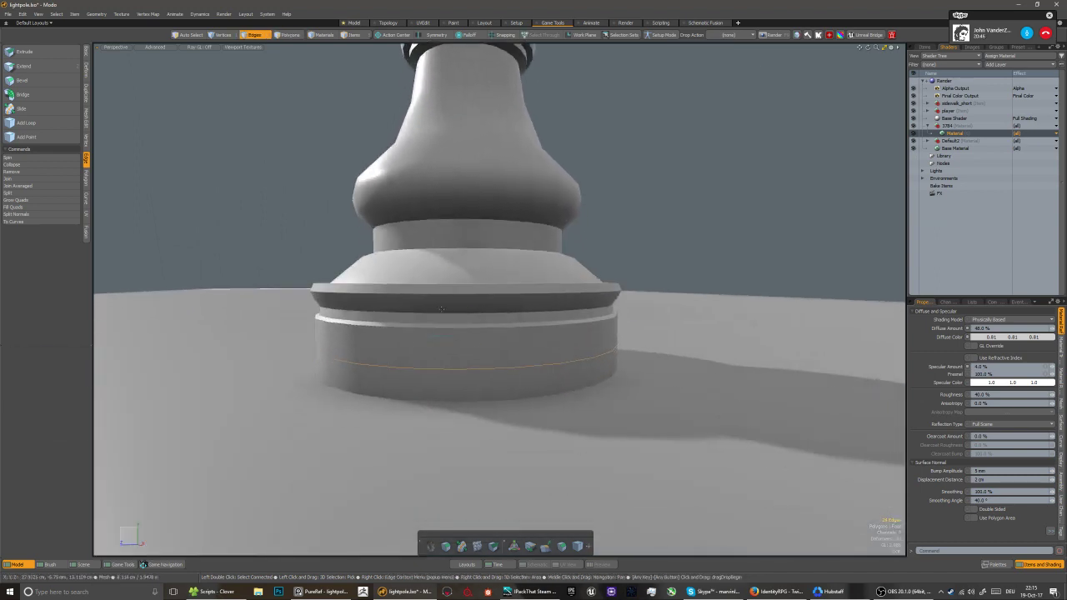
{"action": "left_click_drag", "start_coordinate": [472, 317], "coordinate": [440, 299]}
{"action": "key", "text": "q"}
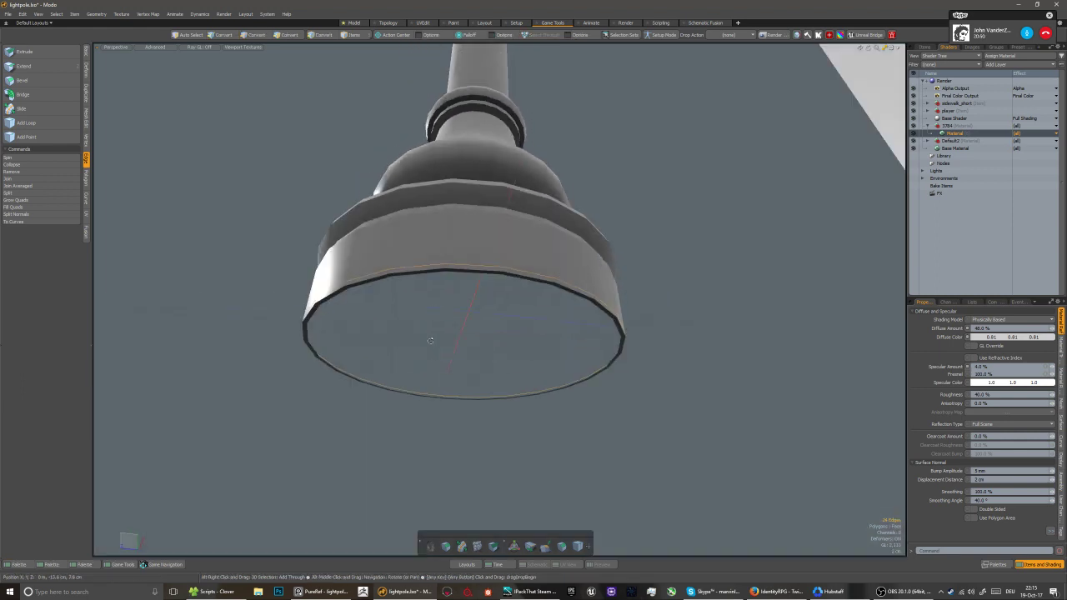
Extend the inner edge loop of the underside lip again and scale it further inward
{"action": "scroll", "coordinate": [440, 278], "scroll_direction": "up", "scroll_amount": 2}
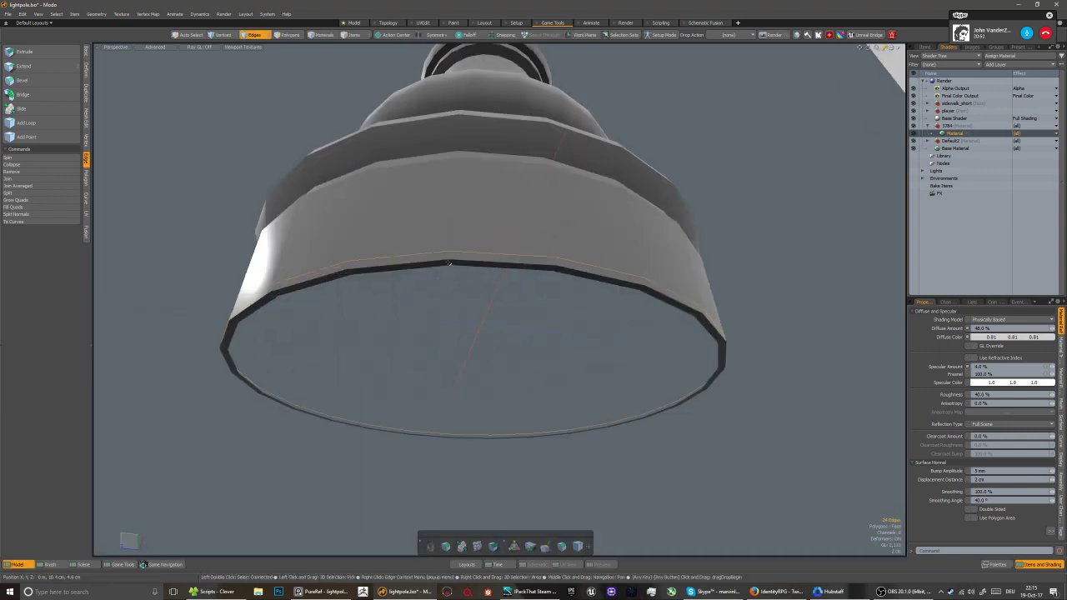
{"action": "left_click", "coordinate": [442, 266]}
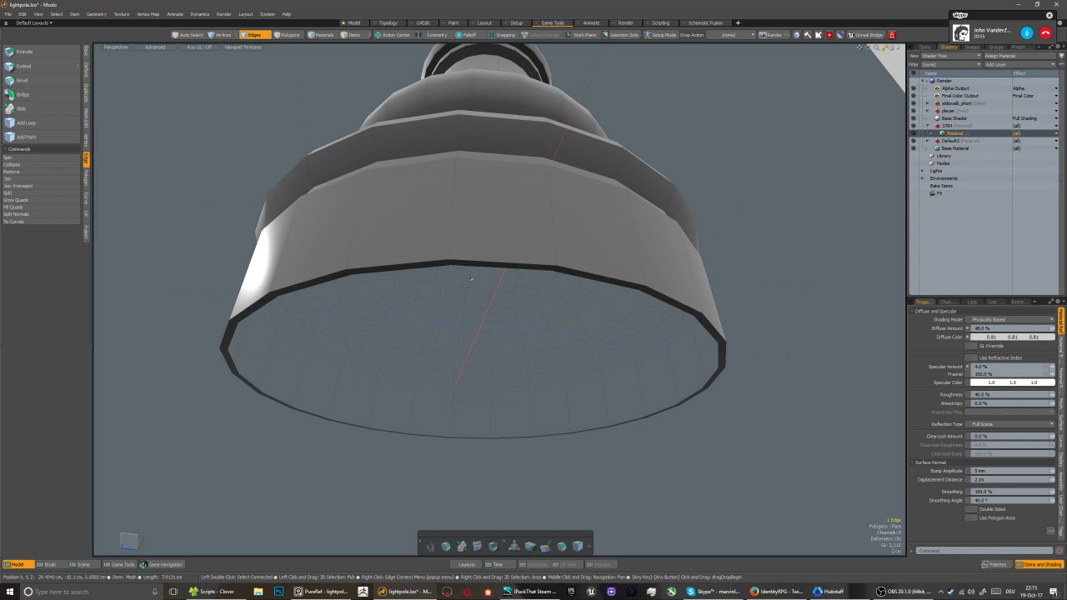
{"action": "key", "text": "l"}
{"action": "key", "text": "z"}
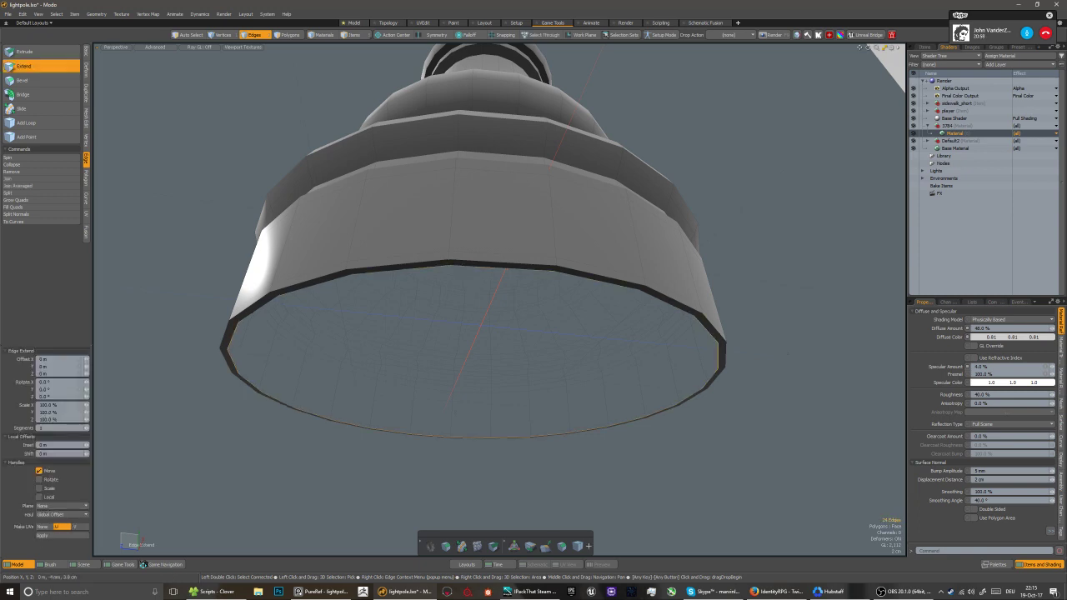
{"action": "key", "text": "r"}
{"action": "left_click_drag", "start_coordinate": [450, 376], "coordinate": [507, 421]}
{"action": "key", "text": "q"}
Switch on subdivision smoothing for the base and check its shape from a distance
{"action": "key", "text": "5"}
{"action": "key", "text": "Tab"}
{"action": "scroll", "coordinate": [507, 422], "scroll_direction": "down", "scroll_amount": 4}
{"action": "left_click", "coordinate": [478, 459]}
{"action": "scroll", "coordinate": [464, 453], "scroll_direction": "down", "scroll_amount": 8}
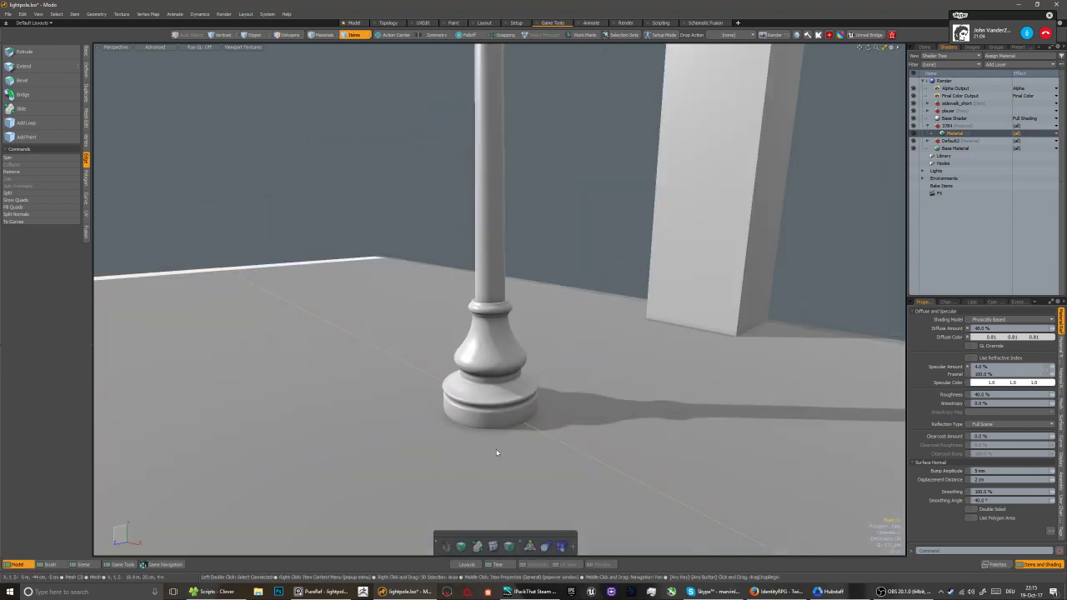
{"action": "left_click_drag", "start_coordinate": [469, 446], "coordinate": [498, 447], "text": "alt"}
Isolate the pole mesh and select two vertical edges near its foot
{"action": "left_click", "coordinate": [500, 448]}
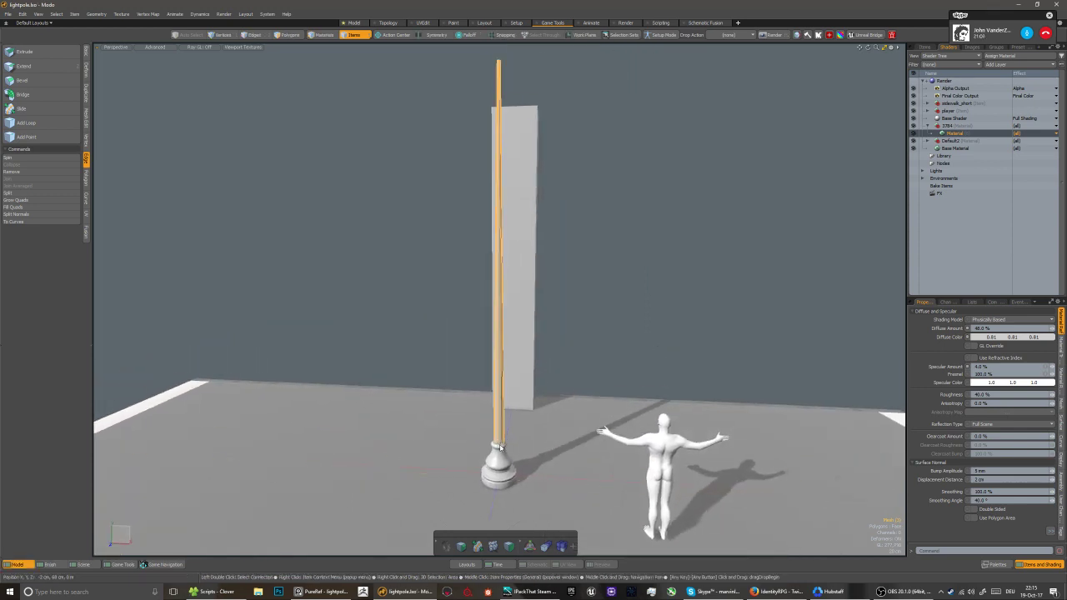
{"action": "scroll", "coordinate": [500, 447], "scroll_direction": "up", "scroll_amount": 6}
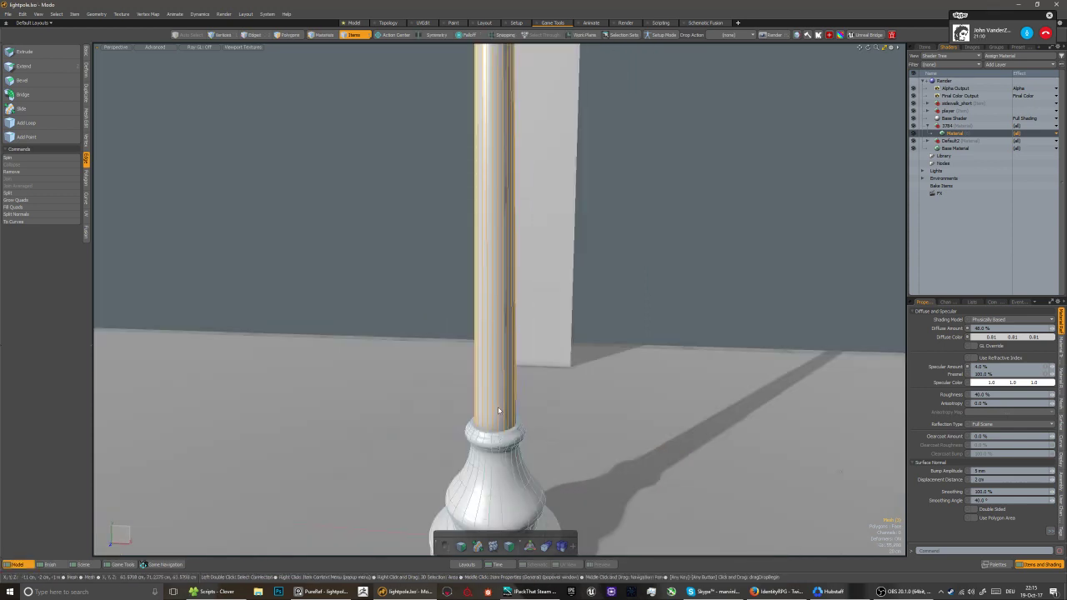
{"action": "key", "text": "shift+h"}
{"action": "key", "text": "2"}
{"action": "left_click", "coordinate": [508, 323]}
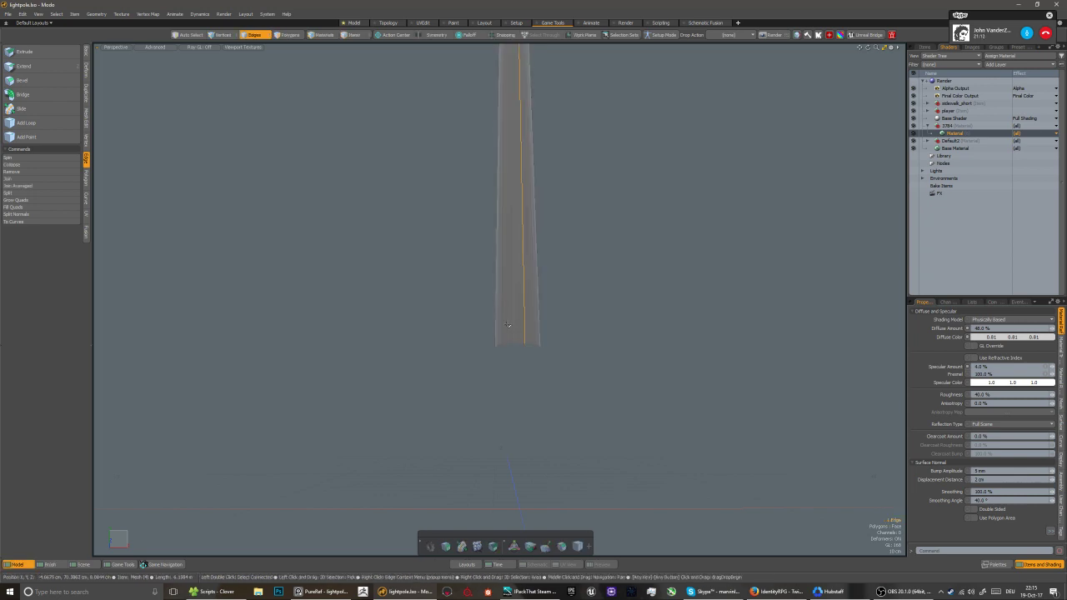
{"action": "left_click", "coordinate": [507, 327], "text": "shift"}
Add more edge divisions to the isolated pole's side faces
{"action": "key", "text": "ctrl+space"}
{"action": "left_click", "coordinate": [391, 328]}
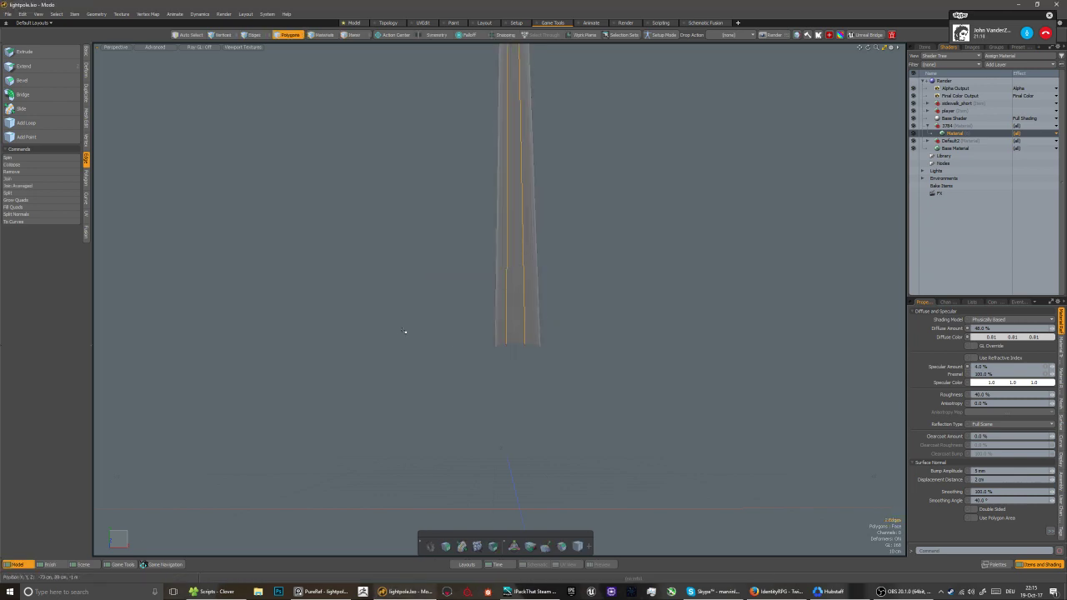
{"action": "key", "text": "2"}
{"action": "left_click", "coordinate": [534, 316]}
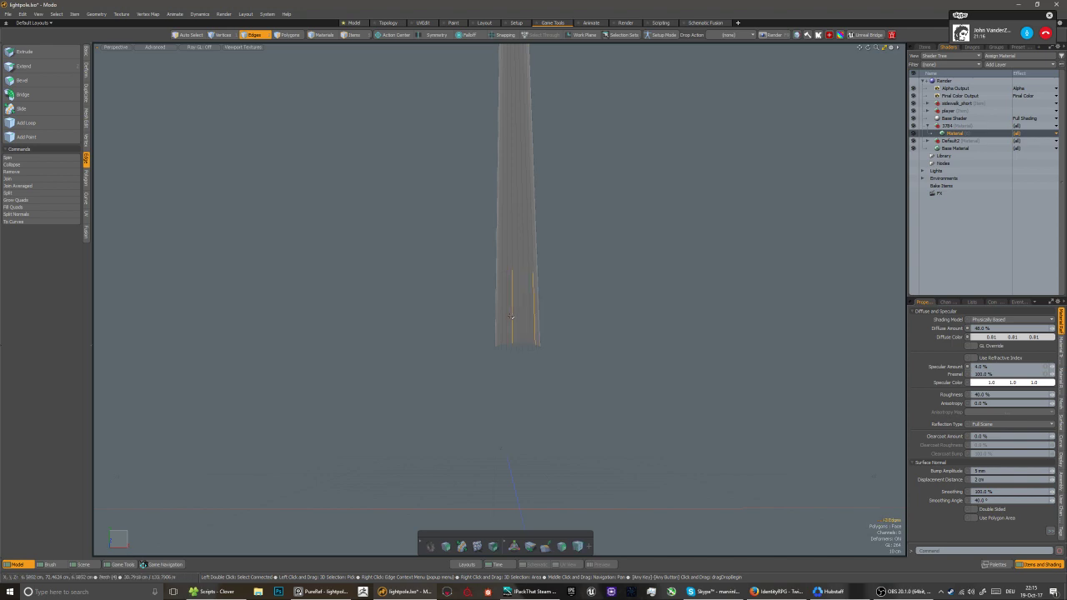
{"action": "left_click", "coordinate": [511, 317], "text": "shift"}
{"action": "key", "text": "3"}
{"action": "key", "text": "Delete"}
Remove the horizontal edge loop a short distance above the pole's foot
{"action": "scroll", "coordinate": [524, 271], "scroll_direction": "up", "scroll_amount": 3}
{"action": "key", "text": "2"}
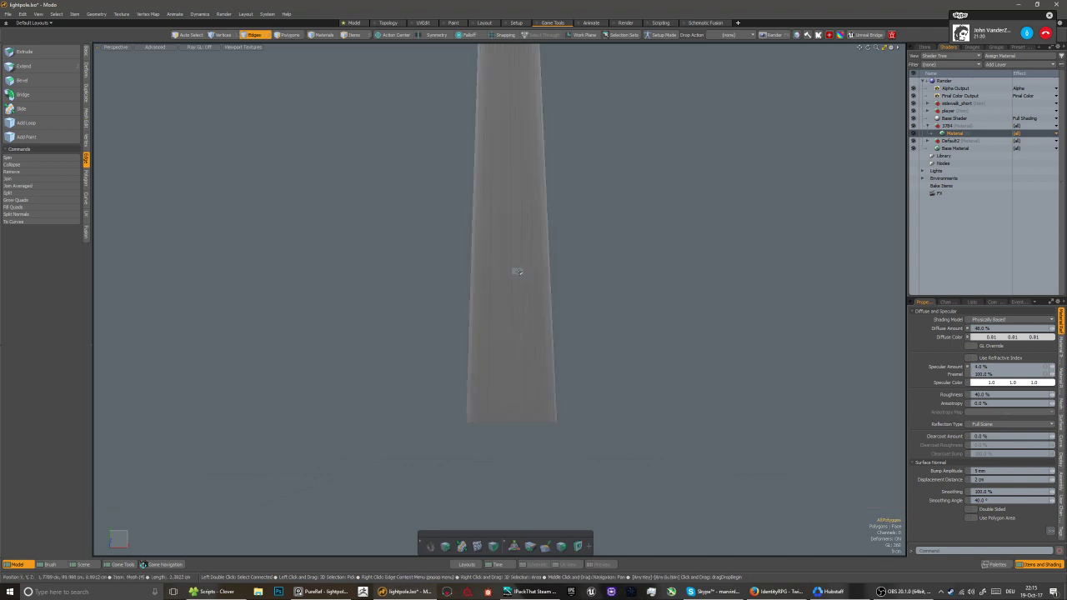
{"action": "key", "text": "l"}
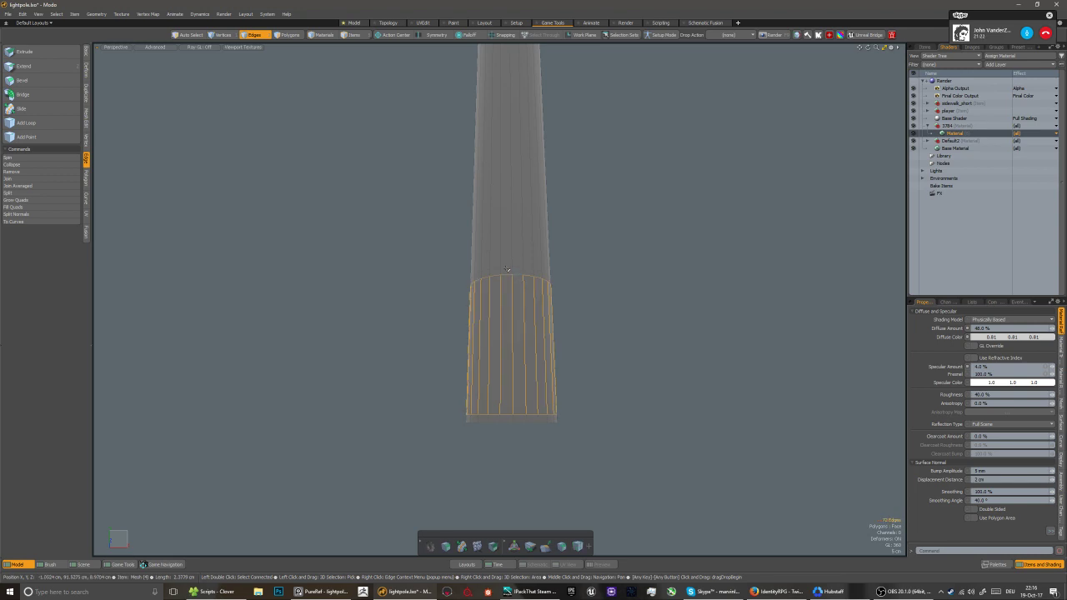
{"action": "double_click", "coordinate": [508, 270]}
{"action": "key", "text": "BackSpace"}
{"action": "scroll", "coordinate": [512, 416], "scroll_direction": "up", "scroll_amount": 2}
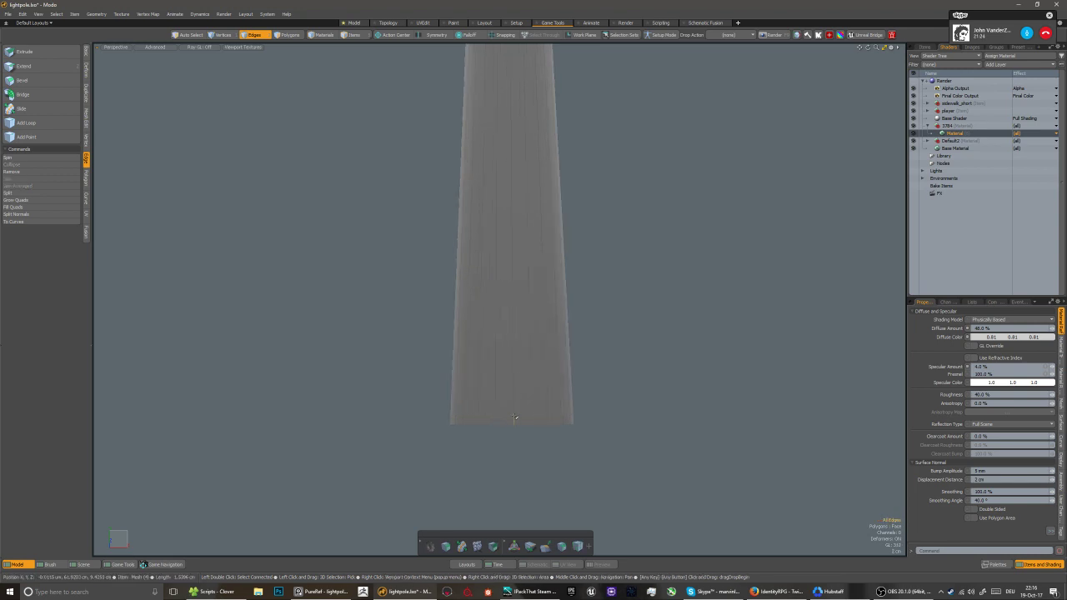
Add an edge loop through the short face ring at the pole's foot and switch on subdivision smoothing for the pole
{"action": "left_click", "coordinate": [514, 417]}
{"action": "key", "text": "ctrl+1"}
{"action": "left_click", "coordinate": [515, 368]}
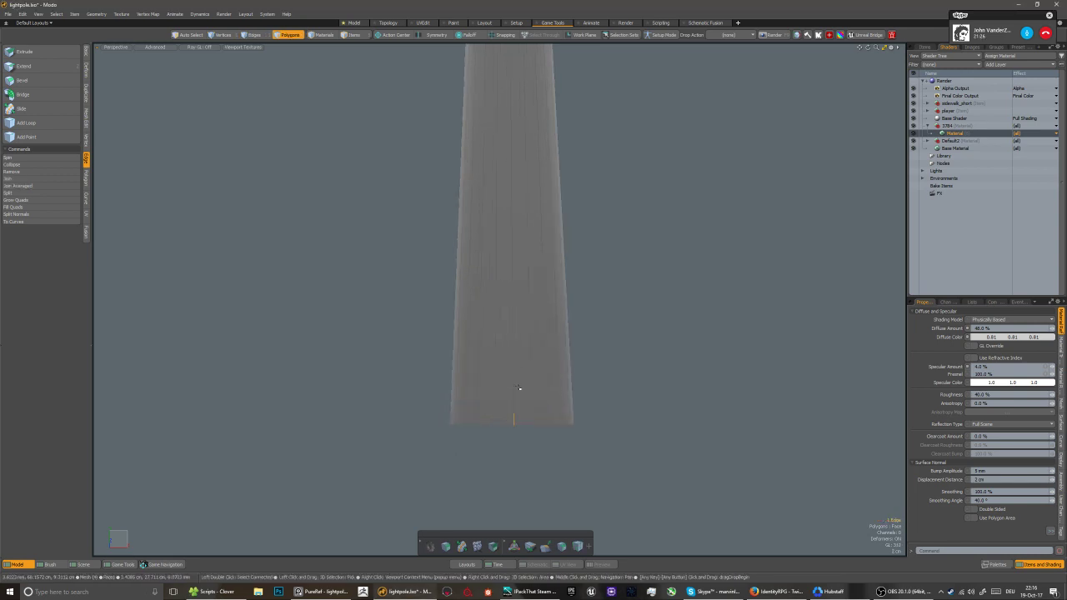
{"action": "key", "text": "Tab"}
{"action": "scroll", "coordinate": [505, 414], "scroll_direction": "down", "scroll_amount": 5}
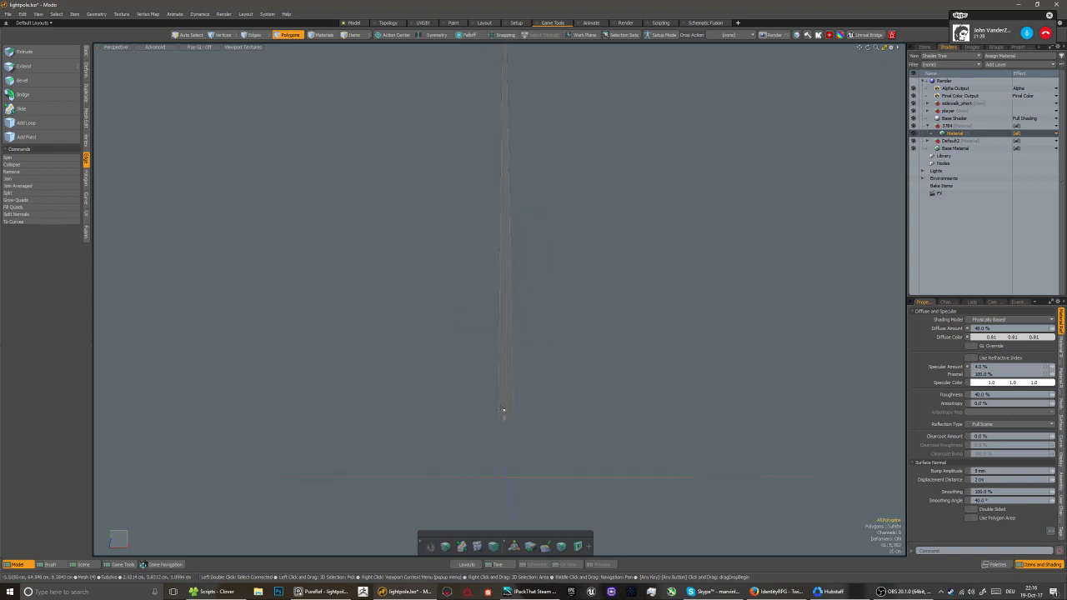
Try splitting the pole's long side faces with the 5-90-5 loop preset, then undo the split
{"action": "left_click_drag", "start_coordinate": [494, 312], "coordinate": [501, 229], "text": "alt"}
{"action": "scroll", "coordinate": [486, 278], "scroll_direction": "up", "scroll_amount": 2}
{"action": "key", "text": "2"}
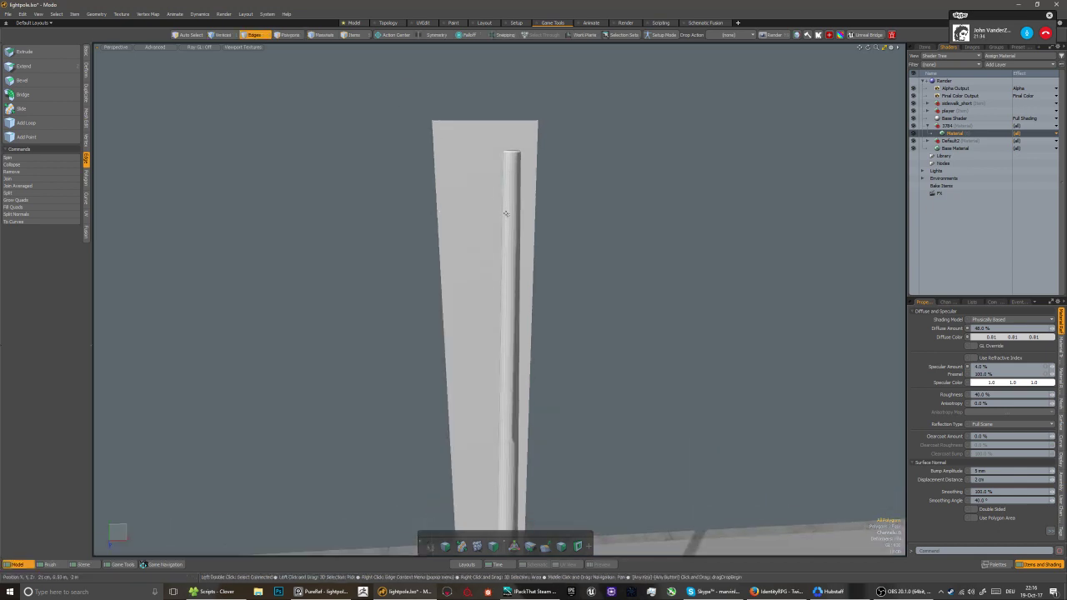
{"action": "key", "text": "ctrl+space"}
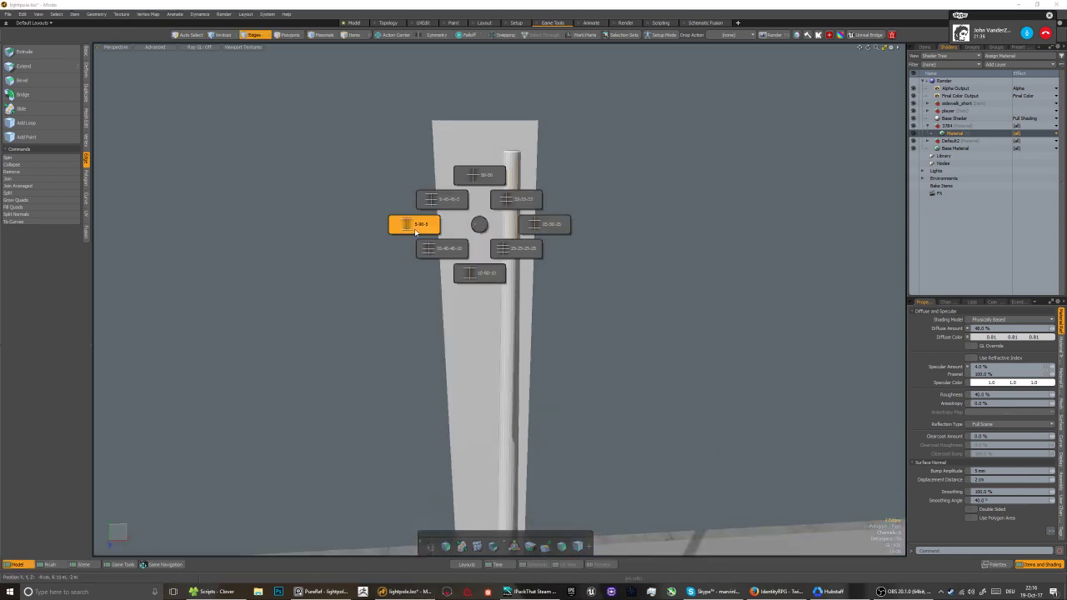
{"action": "left_click", "coordinate": [416, 226]}
{"action": "scroll", "coordinate": [510, 247], "scroll_direction": "up", "scroll_amount": 4}
{"action": "key", "text": "2"}
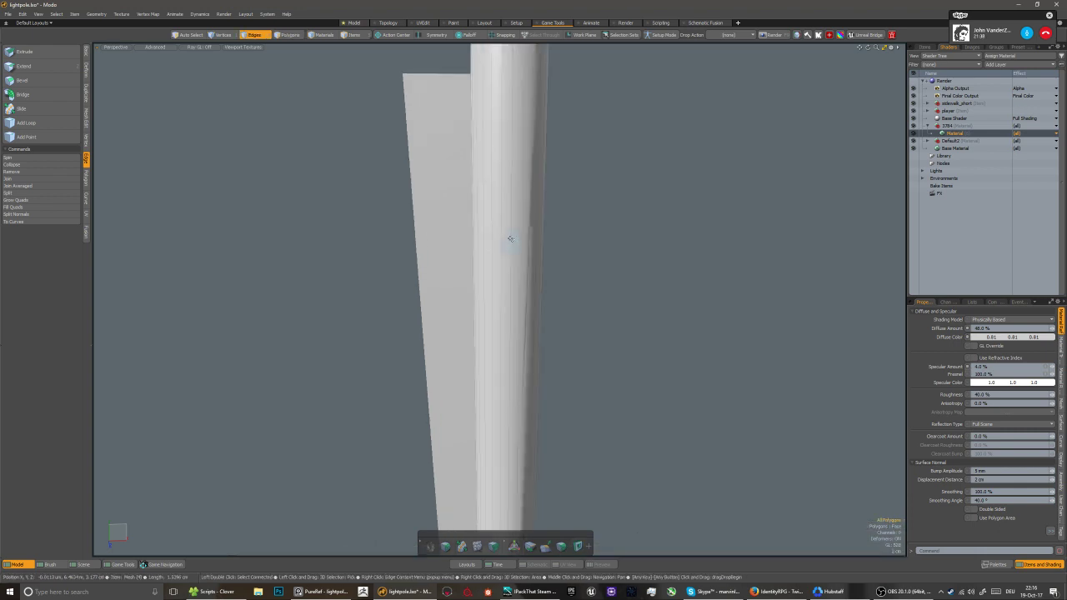
{"action": "double_click", "coordinate": [506, 238]}
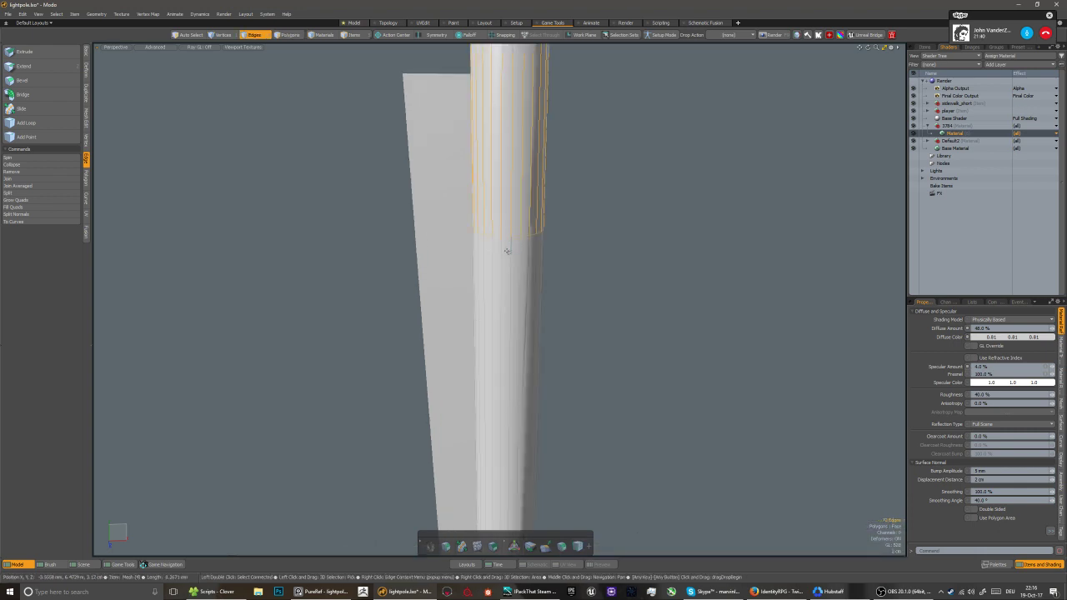
{"action": "key", "text": "ctrl+z"}
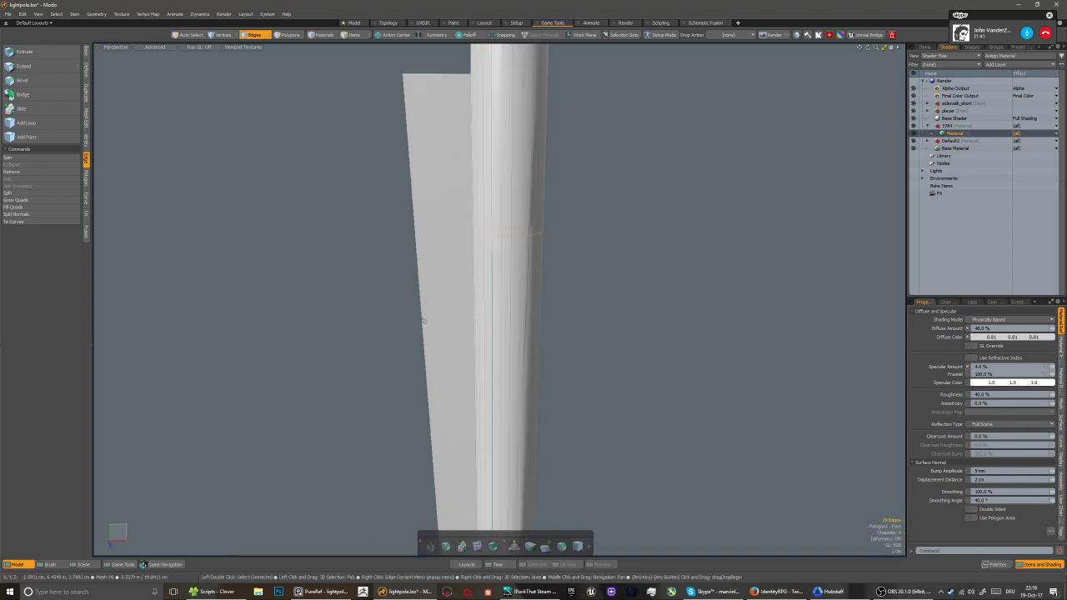
{"action": "left_click_drag", "start_coordinate": [423, 321], "coordinate": [456, 155], "text": "alt"}
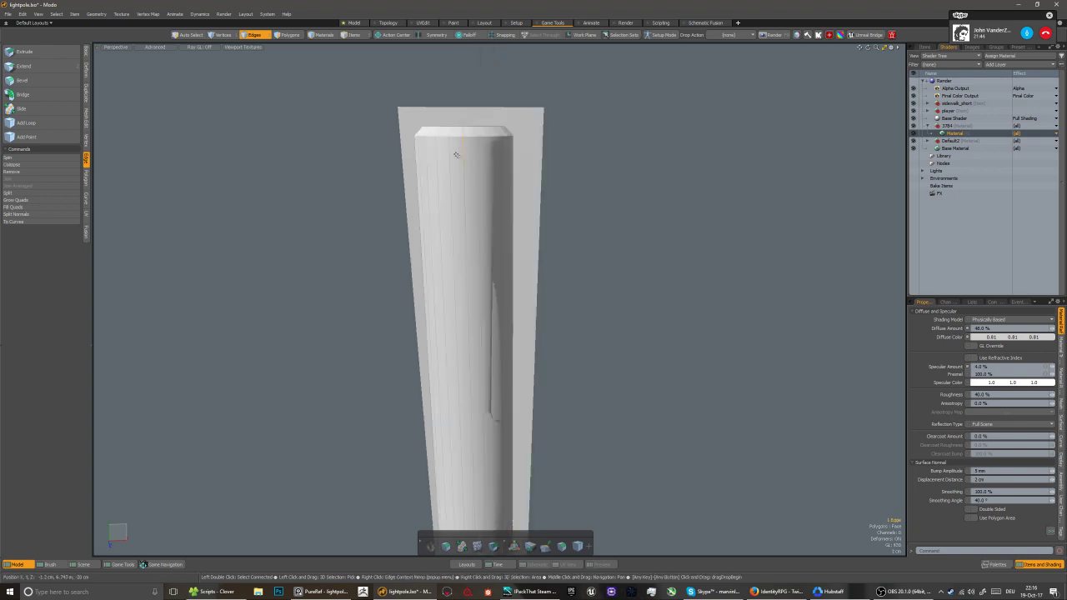
Split the faces near the pole's upper end with a wider-spaced pair of loops and switch on subdivision smoothing for the pole
{"action": "key", "text": "ctrl+space"}
{"action": "left_click", "coordinate": [521, 155]}
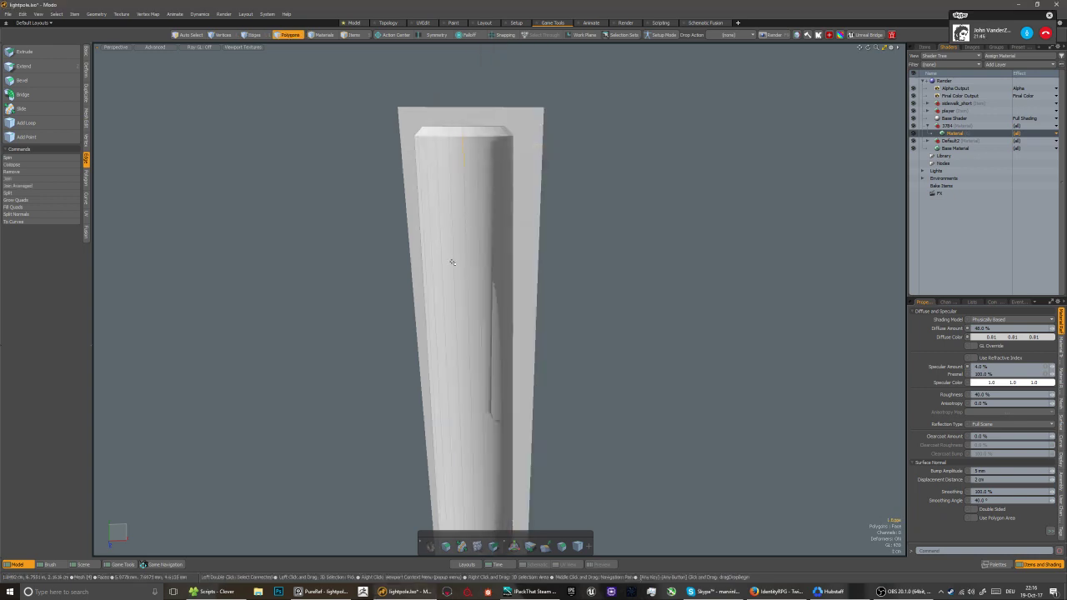
{"action": "key", "text": "Tab"}
{"action": "scroll", "coordinate": [465, 286], "scroll_direction": "down", "scroll_amount": 2}
{"action": "key", "text": "5"}
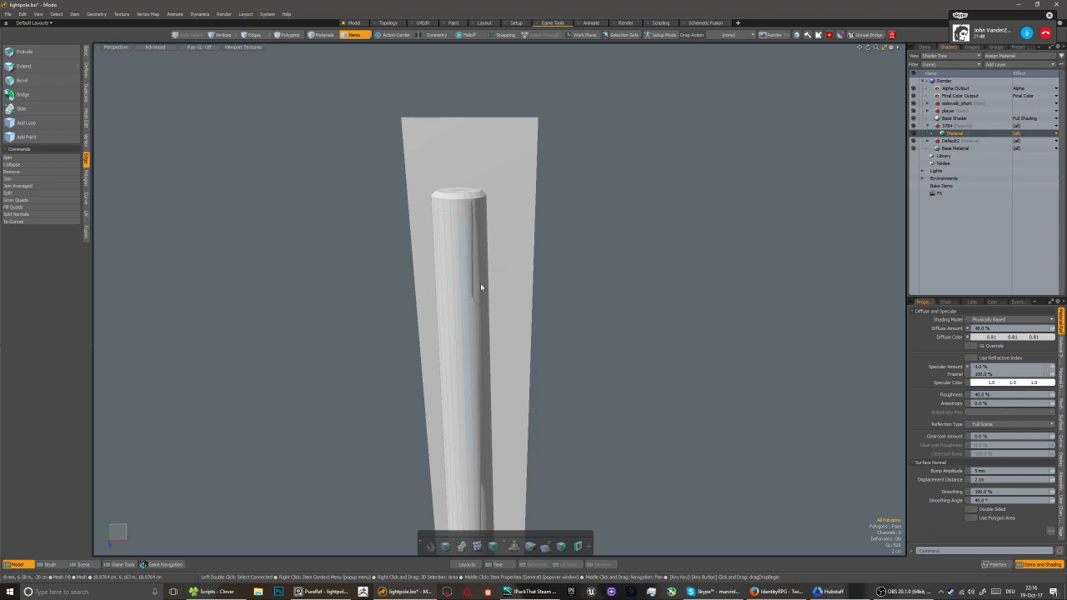
{"action": "left_click", "coordinate": [480, 283]}
{"action": "scroll", "coordinate": [480, 282], "scroll_direction": "down", "scroll_amount": 2}
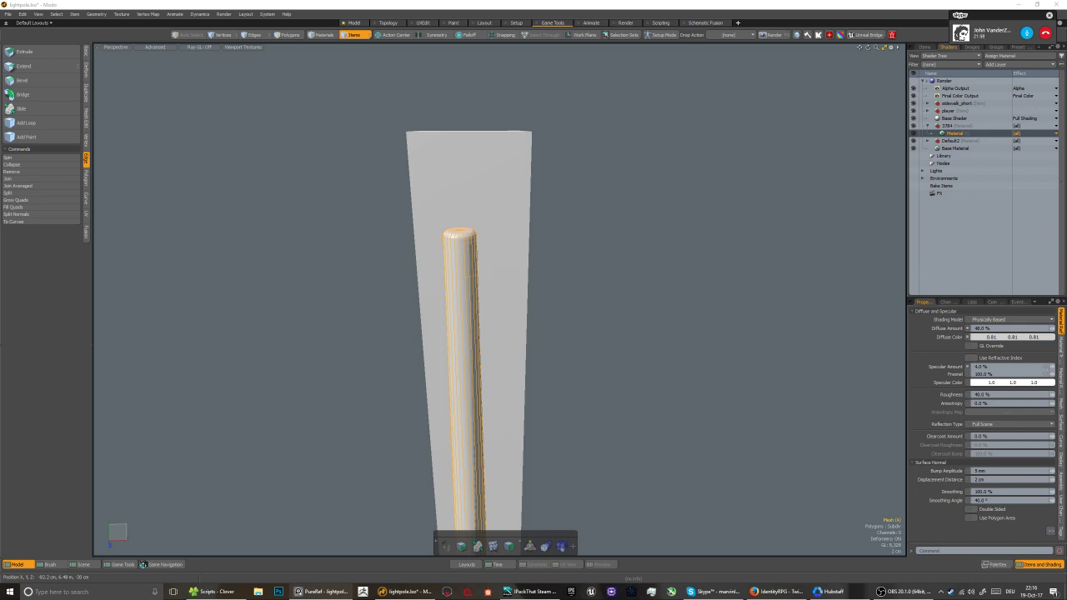
Examine the smoothed pole and base from near and far beside the human figure
{"action": "left_click", "coordinate": [412, 5]}
{"action": "scroll", "coordinate": [531, 226], "scroll_direction": "down", "scroll_amount": 3}
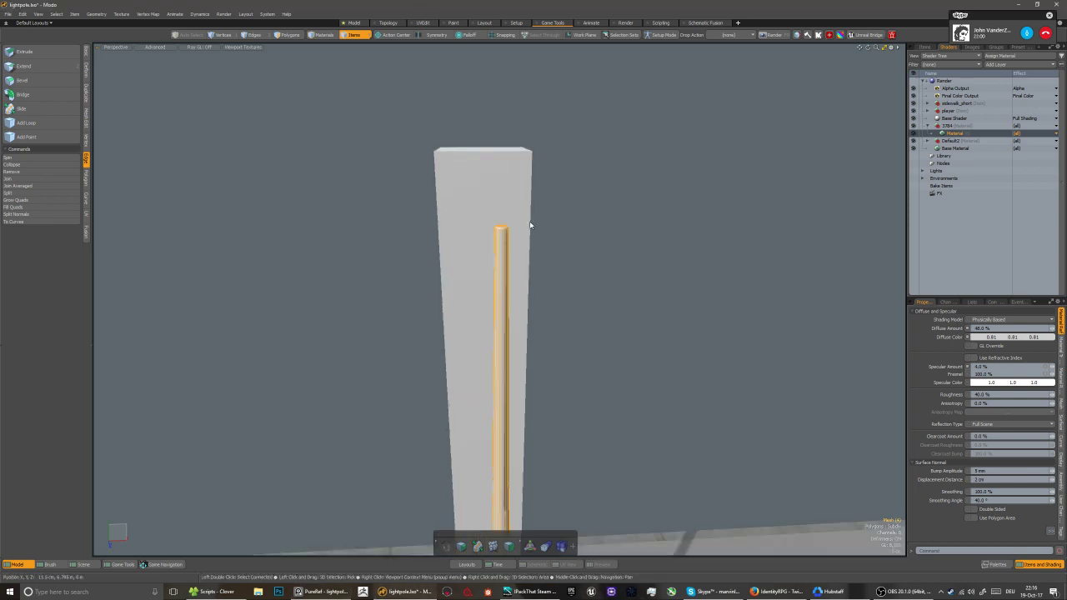
{"action": "left_click_drag", "start_coordinate": [531, 226], "coordinate": [499, 193], "text": "alt"}
{"action": "scroll", "coordinate": [499, 192], "scroll_direction": "down", "scroll_amount": 3}
{"action": "scroll", "coordinate": [498, 194], "scroll_direction": "down", "scroll_amount": 3}
{"action": "left_click_drag", "start_coordinate": [464, 355], "coordinate": [453, 425], "text": "alt"}
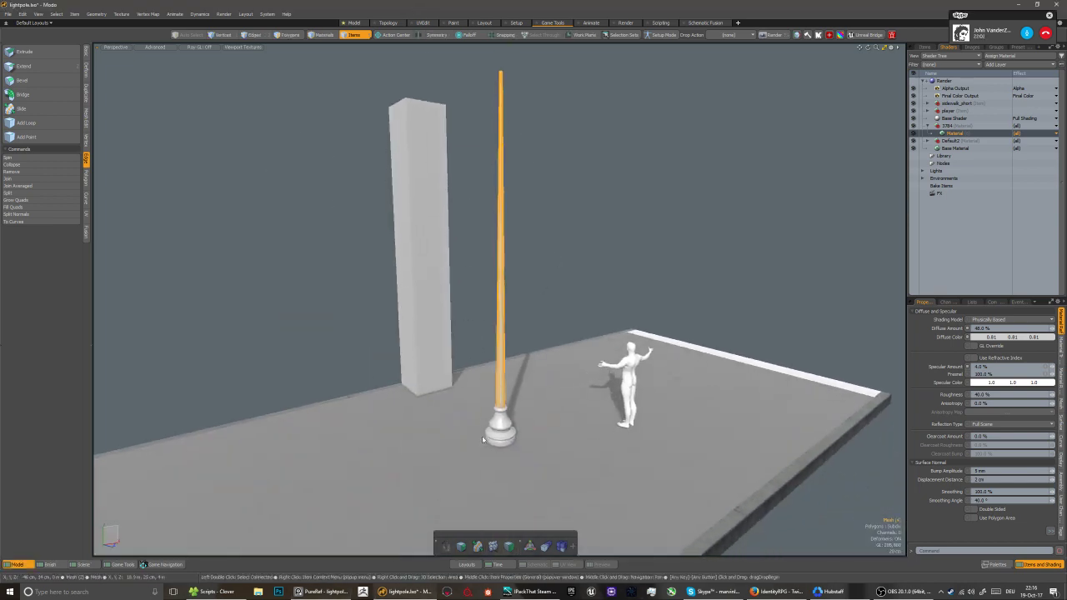
{"action": "scroll", "coordinate": [445, 442], "scroll_direction": "up", "scroll_amount": 5}
{"action": "scroll", "coordinate": [427, 445], "scroll_direction": "down", "scroll_amount": 3}
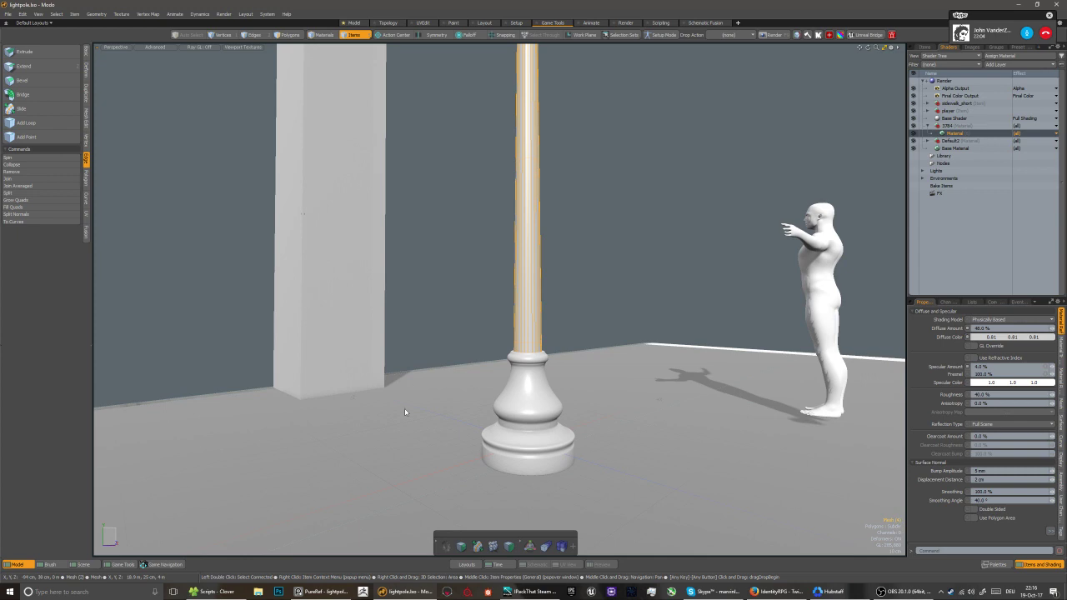
{"action": "scroll", "coordinate": [414, 409], "scroll_direction": "down", "scroll_amount": 3}
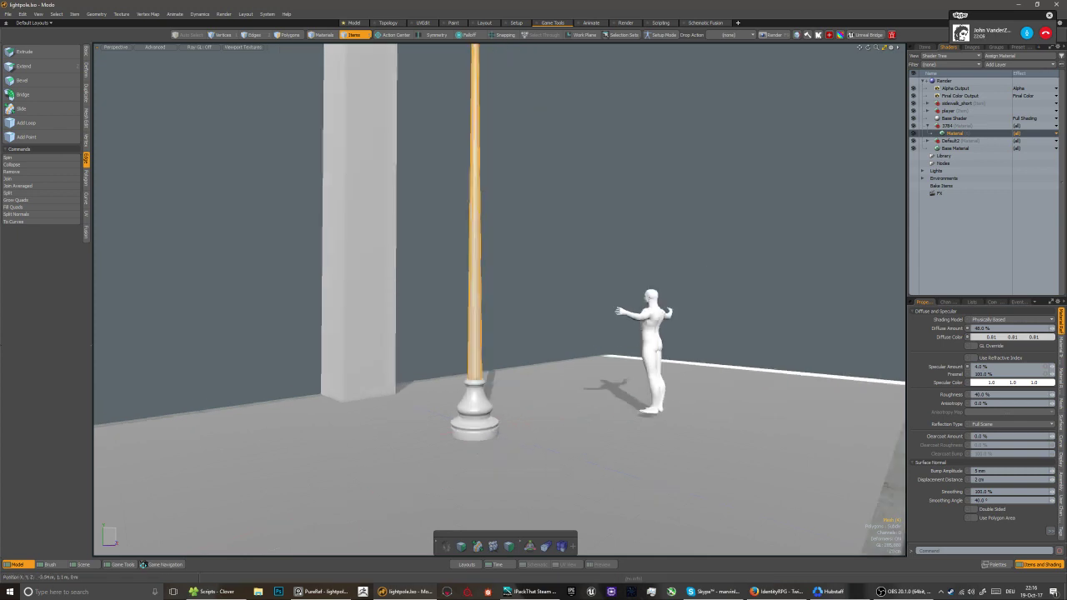
Select the base mesh and the polygons of its wide lower tier
{"action": "left_click", "coordinate": [476, 431]}
{"action": "scroll", "coordinate": [477, 436], "scroll_direction": "up", "scroll_amount": 2}
{"action": "scroll", "coordinate": [475, 442], "scroll_direction": "up", "scroll_amount": 2}
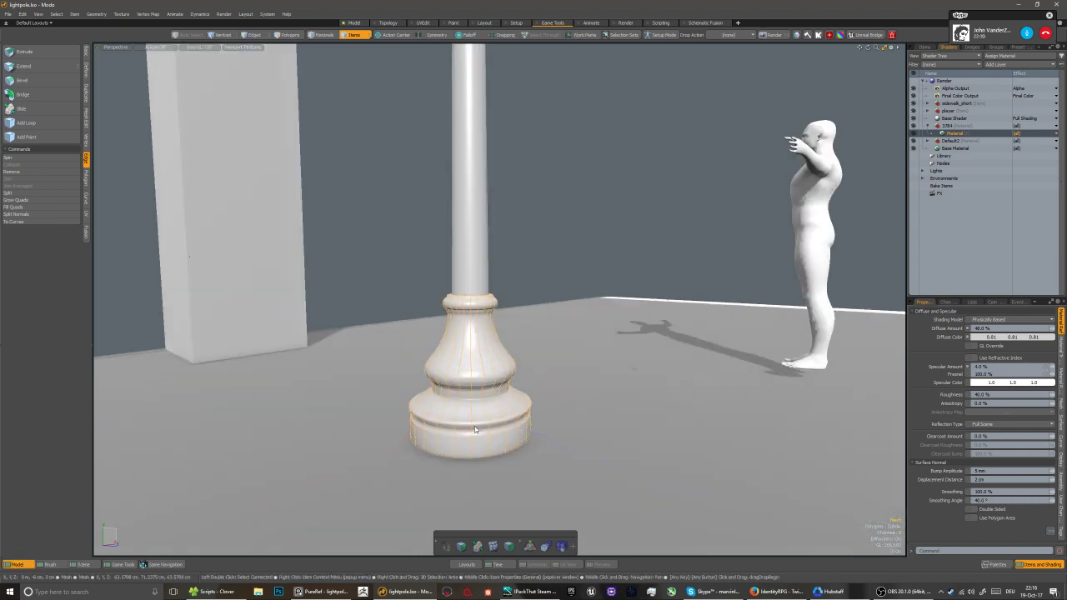
{"action": "left_click_drag", "start_coordinate": [470, 464], "coordinate": [447, 451], "text": "alt"}
{"action": "key", "text": "3"}
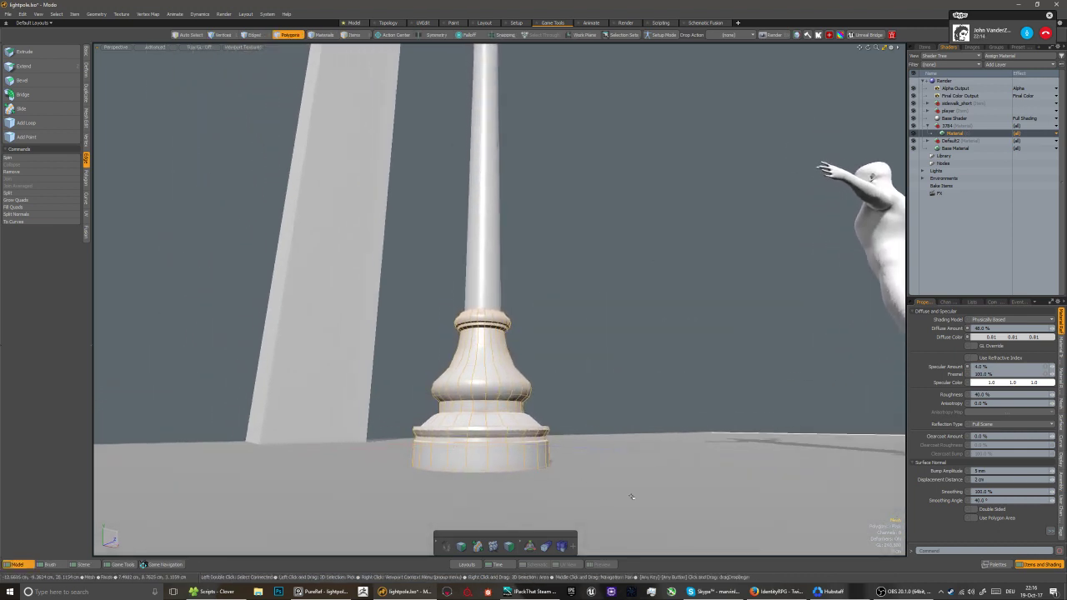
{"action": "right_click_drag", "start_coordinate": [641, 503], "coordinate": [356, 428]}
{"action": "left_click_drag", "start_coordinate": [467, 413], "coordinate": [401, 389], "text": "alt"}
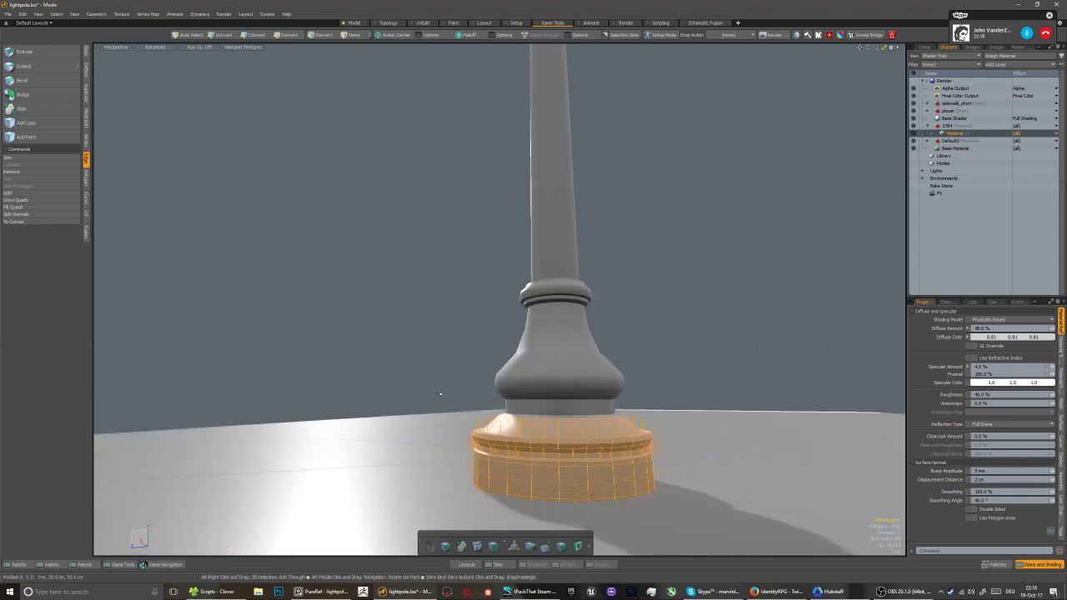
Convert the lower tier's selection to vertices, exclude its topmost ring, and scale the rest slightly inward
{"action": "key", "text": "1"}
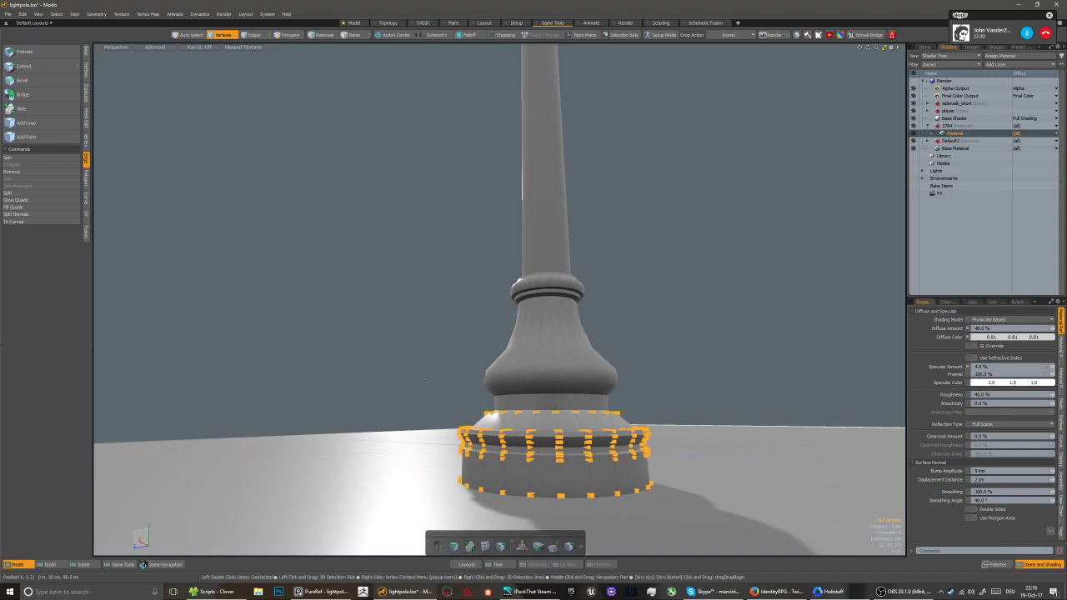
{"action": "right_click_drag", "start_coordinate": [425, 381], "coordinate": [655, 416], "text": "ctrl"}
{"action": "left_click_drag", "start_coordinate": [634, 414], "coordinate": [510, 402], "text": "alt"}
{"action": "key", "text": "r"}
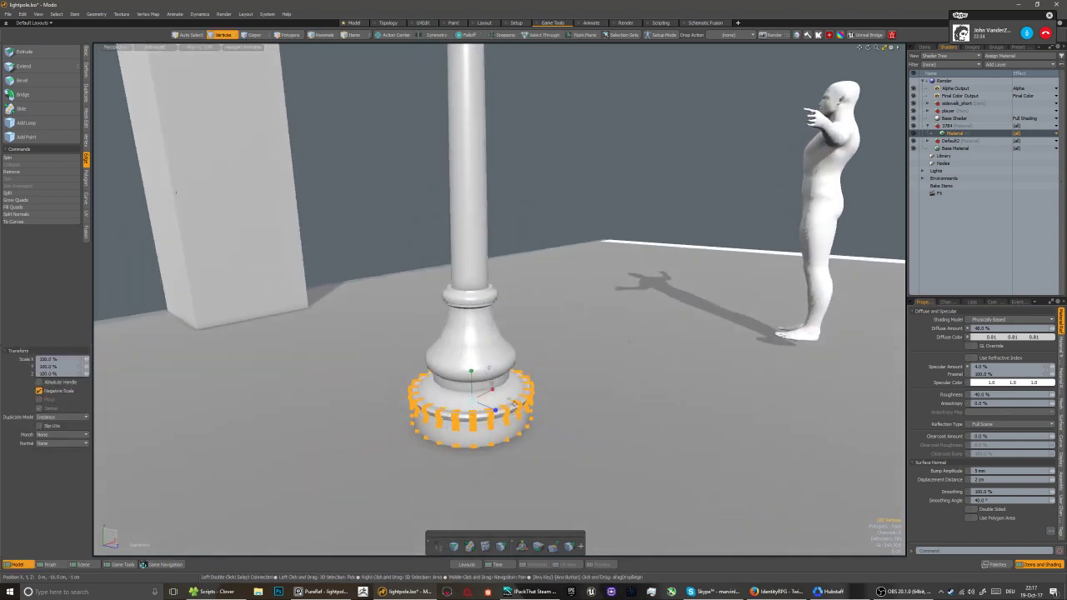
{"action": "key", "text": "space"}
{"action": "key", "text": "5"}
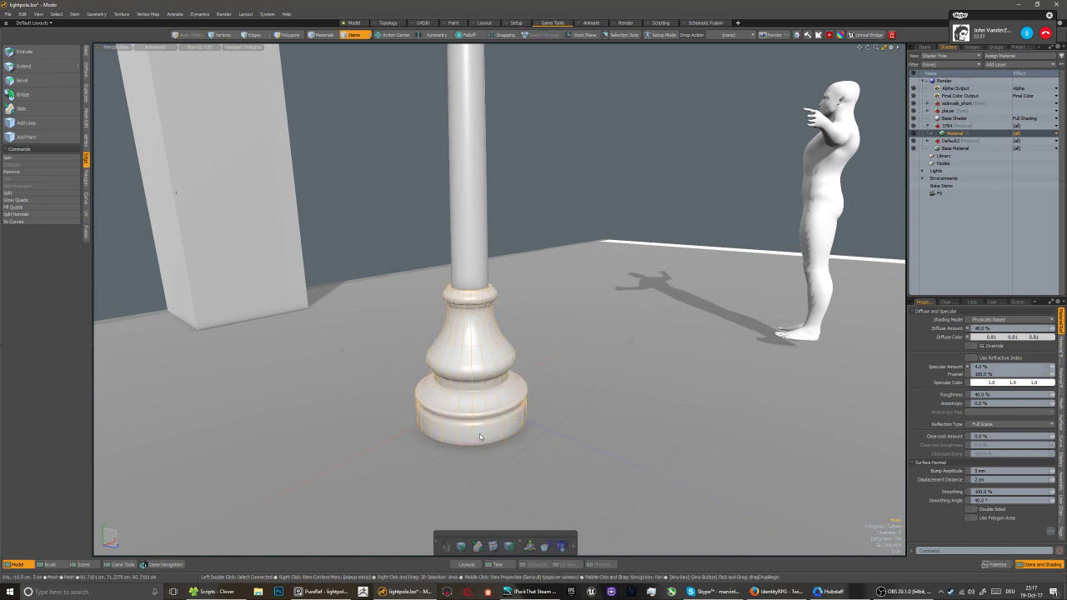
Switch to edge selection on the unsmoothed base around its flared lower tier
{"action": "key", "text": "2"}
{"action": "scroll", "coordinate": [479, 433], "scroll_direction": "up", "scroll_amount": 5}
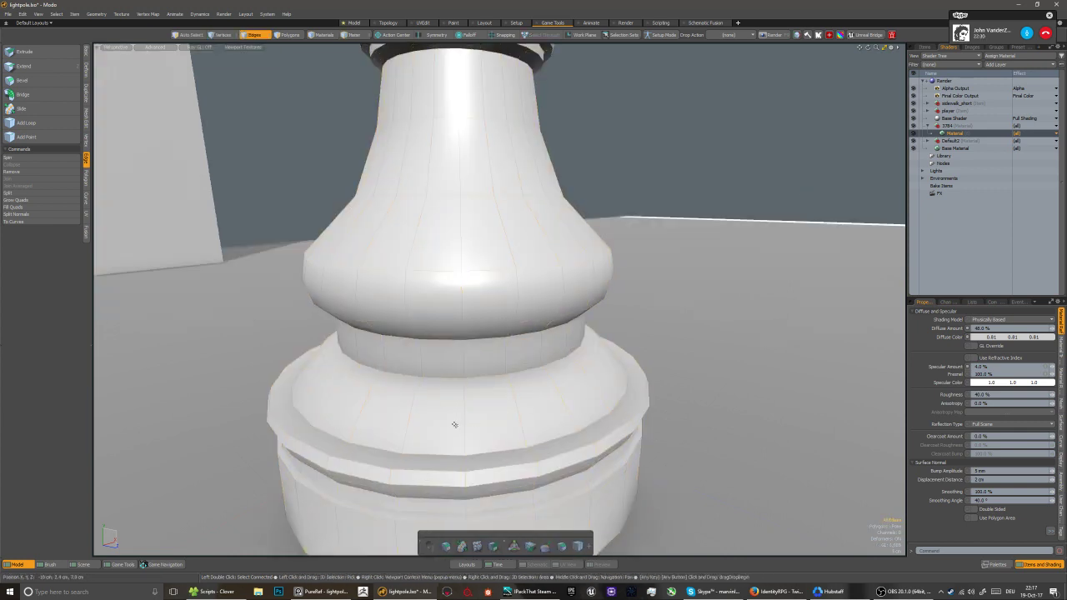
Add two edge loops around the sloped lower flare of the lamp post base using the 5-90-5 split
{"action": "left_click", "coordinate": [466, 425]}
{"action": "left_click", "coordinate": [466, 425]}
{"action": "key", "text": "ctrl+space"}
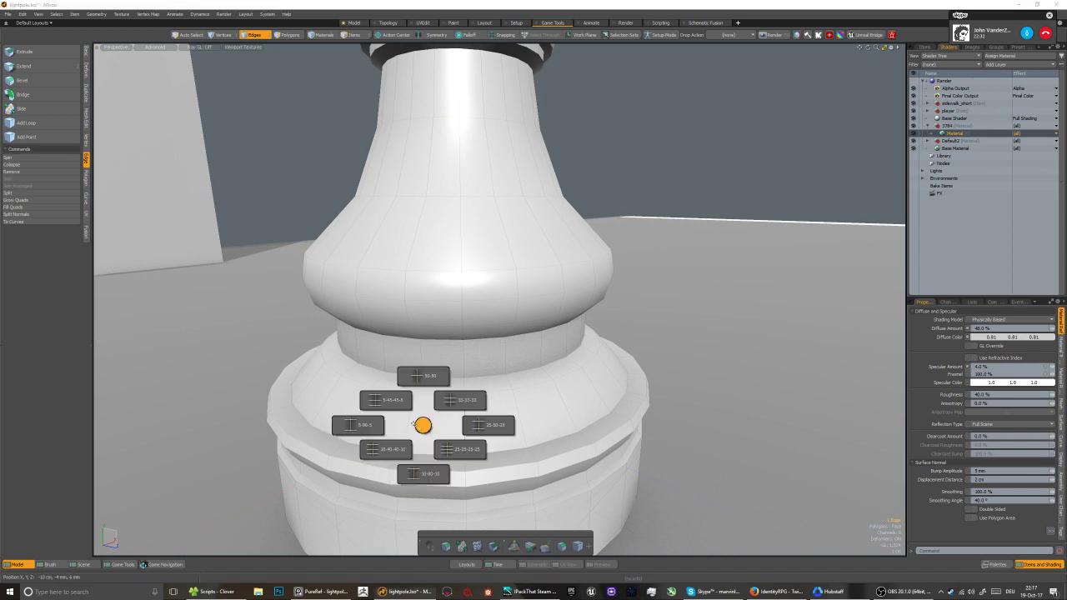
{"action": "left_click", "coordinate": [366, 424]}
{"action": "key", "text": "2"}
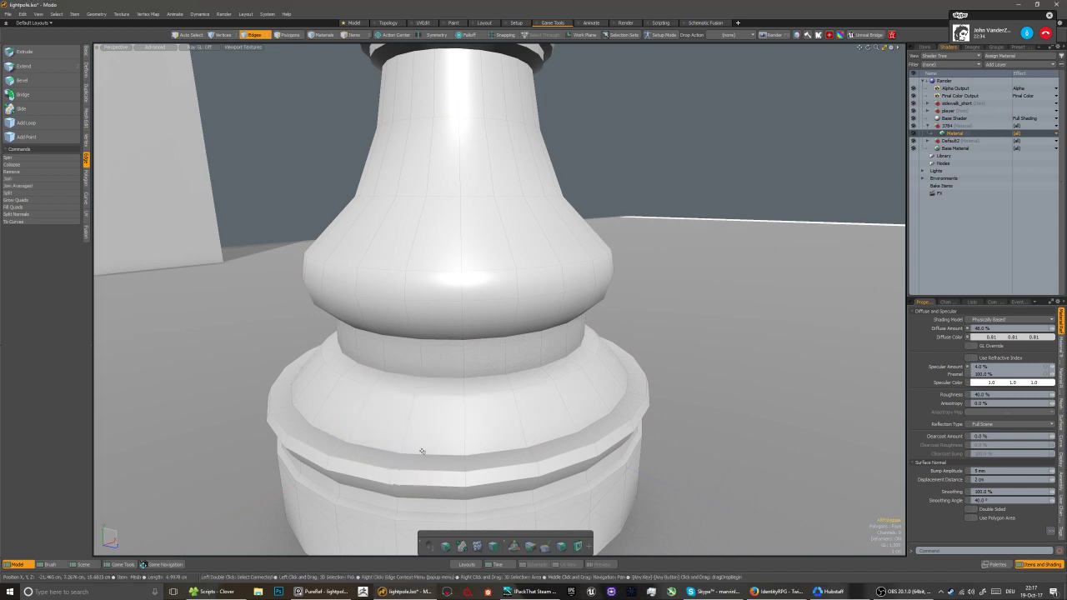
Try to slide the flare's new lower edge loop along the slope with the edge Slide tool
{"action": "double_click", "coordinate": [423, 444]}
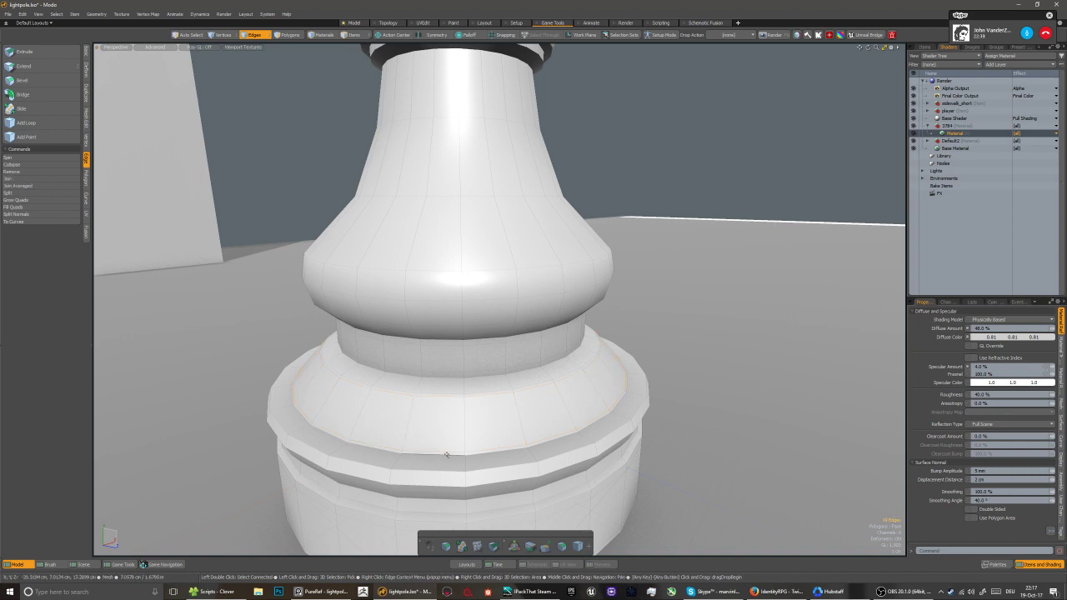
{"action": "left_click", "coordinate": [21, 108]}
{"action": "left_click", "coordinate": [342, 351]}
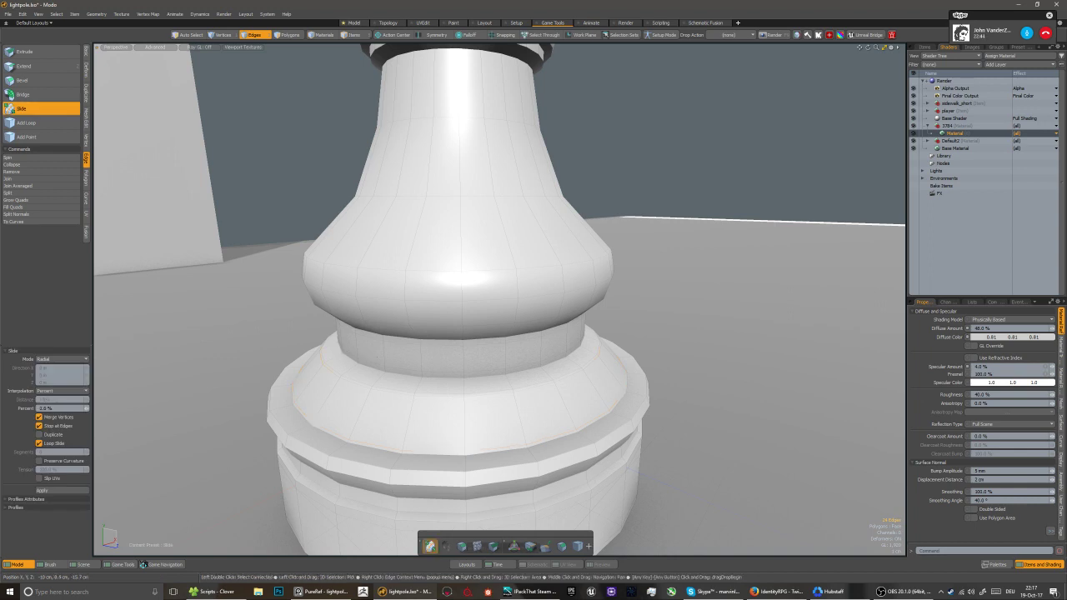
{"action": "key", "text": "ctrl+z"}
{"action": "left_click_drag", "start_coordinate": [86, 408], "coordinate": [80, 409]}
{"action": "key", "text": "space"}
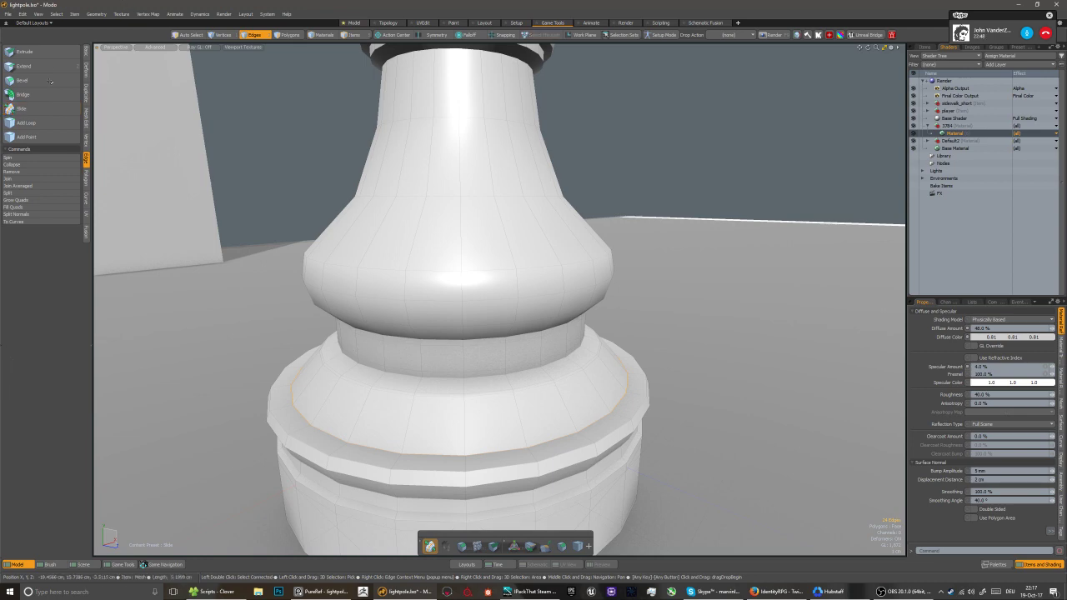
{"action": "left_click", "coordinate": [25, 108]}
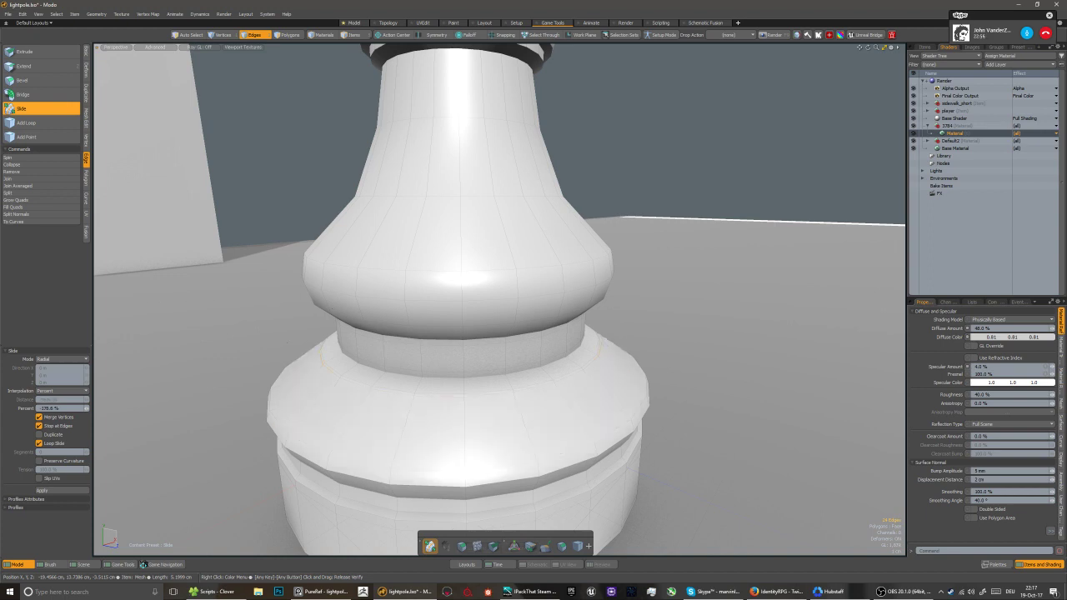
{"action": "key", "text": "space"}
Try removing the edge loops on the lower flare, and undo the removal to restore the ledge
{"action": "double_click", "coordinate": [341, 368]}
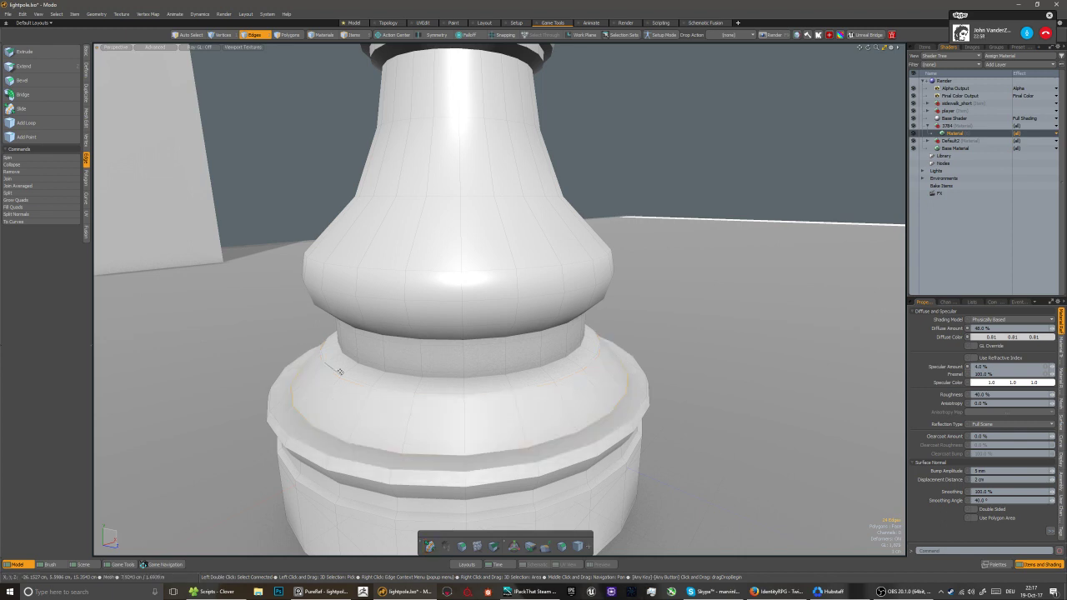
{"action": "key", "text": "BackSpace"}
{"action": "double_click", "coordinate": [332, 445]}
{"action": "key", "text": "BackSpace"}
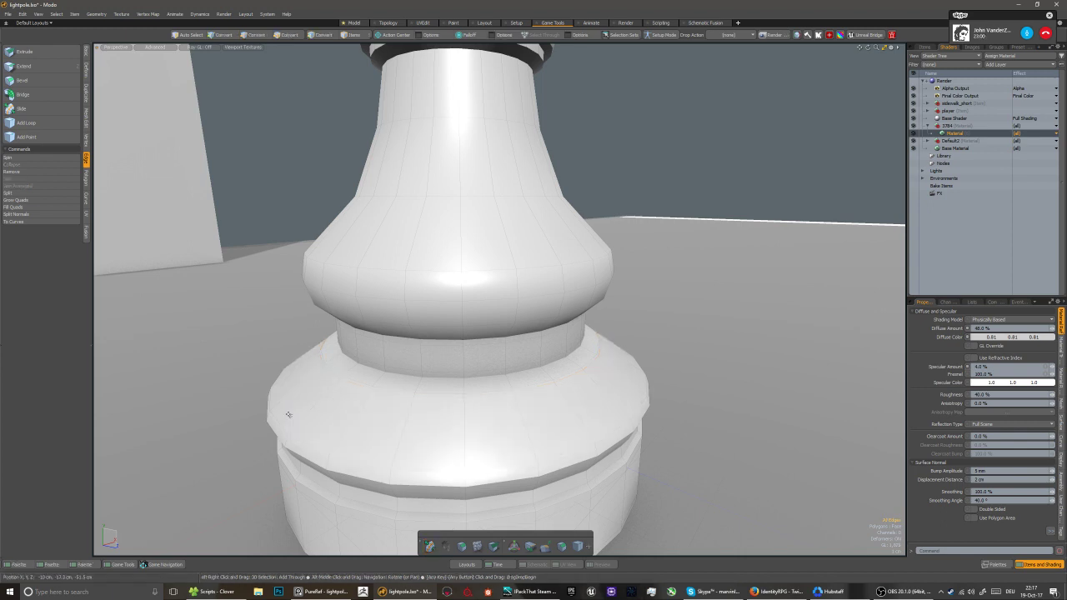
{"action": "left_click_drag", "start_coordinate": [289, 414], "coordinate": [292, 422], "text": "alt"}
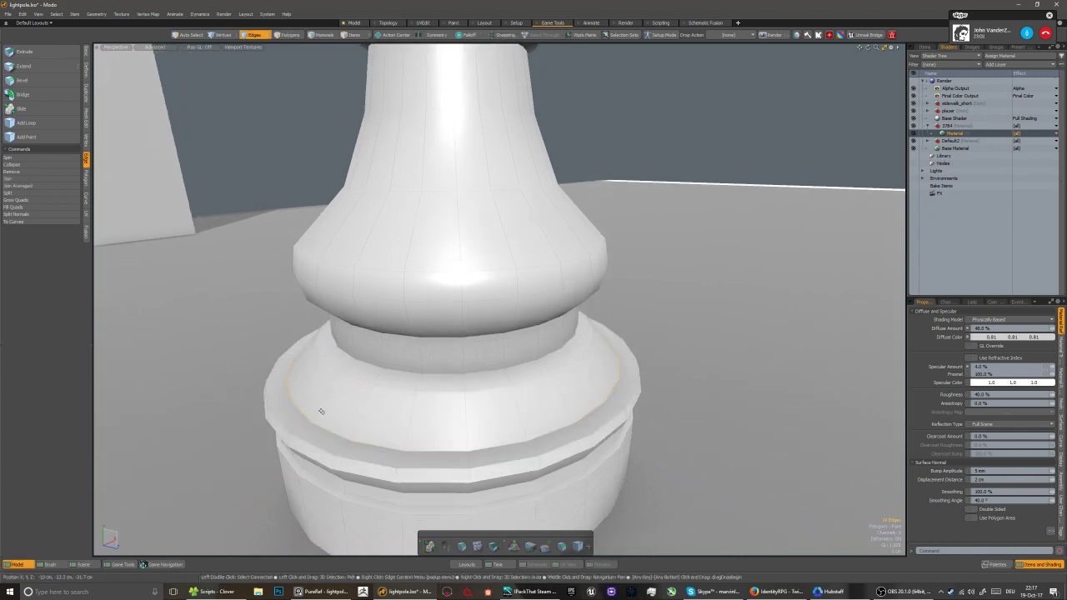
{"action": "double_click", "coordinate": [321, 411]}
{"action": "key", "text": "ctrl"}
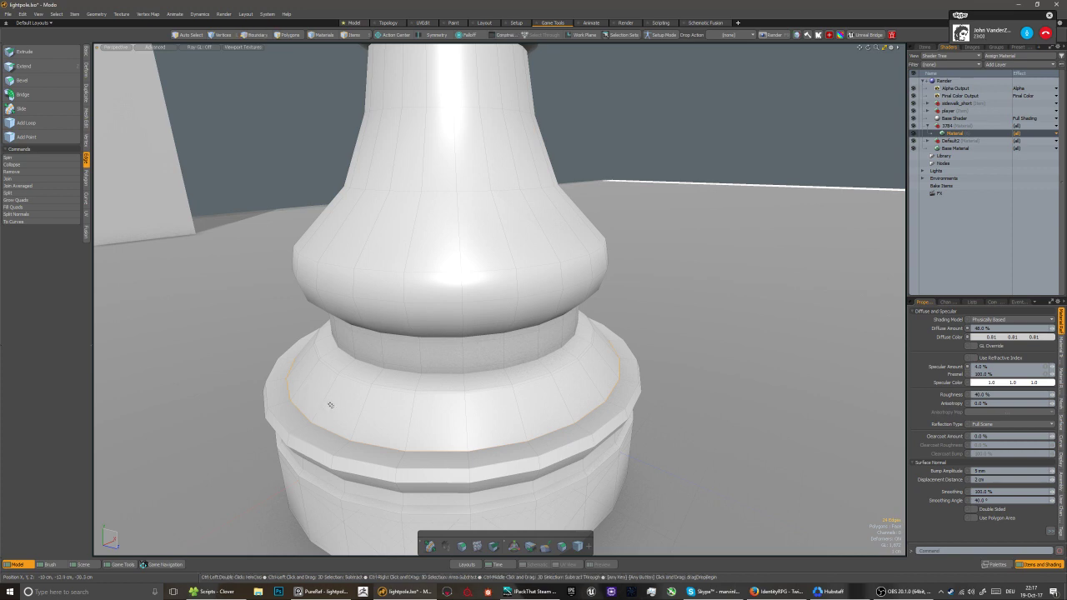
{"action": "key", "text": "ctrl+z"}
Slide the lower flare's edge loop slightly inward, away from the ledge, with the edge Slide tool
{"action": "left_click_drag", "start_coordinate": [322, 433], "coordinate": [323, 437], "text": "alt"}
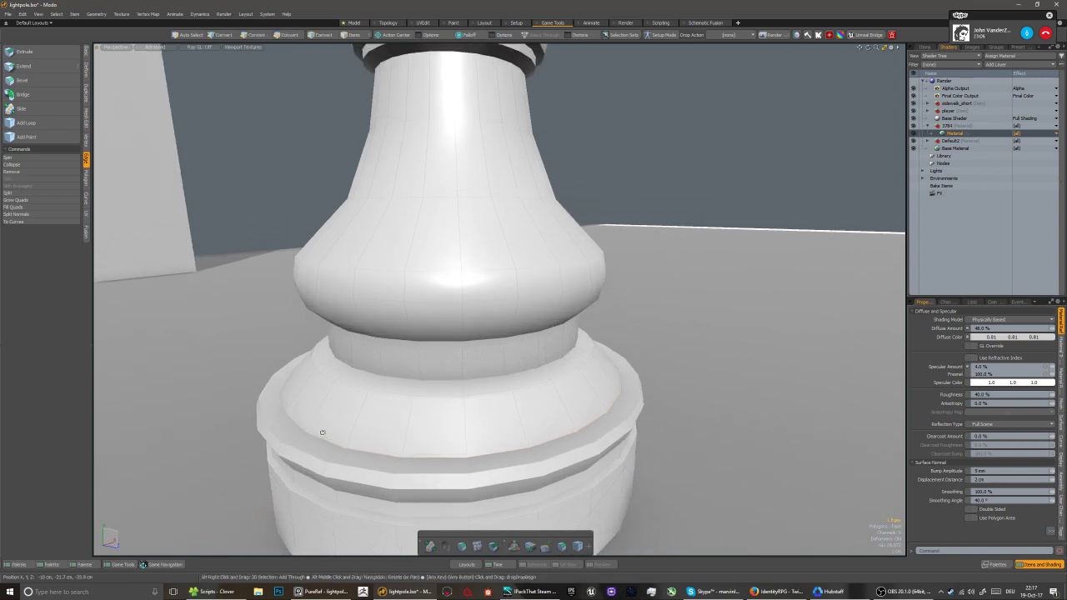
{"action": "left_click", "coordinate": [37, 110]}
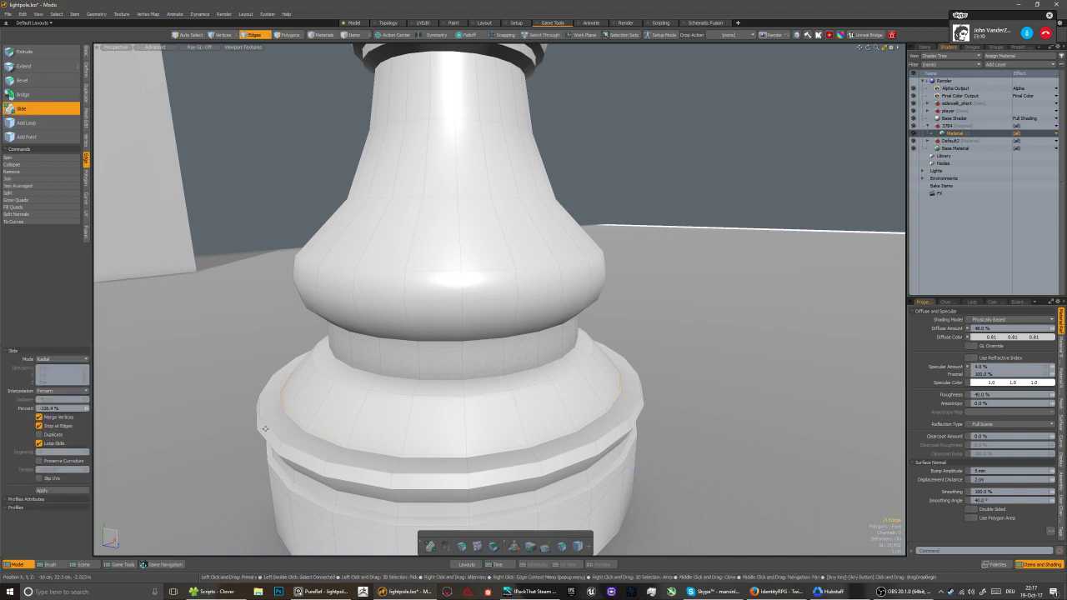
{"action": "left_click_drag", "start_coordinate": [269, 406], "coordinate": [279, 406]}
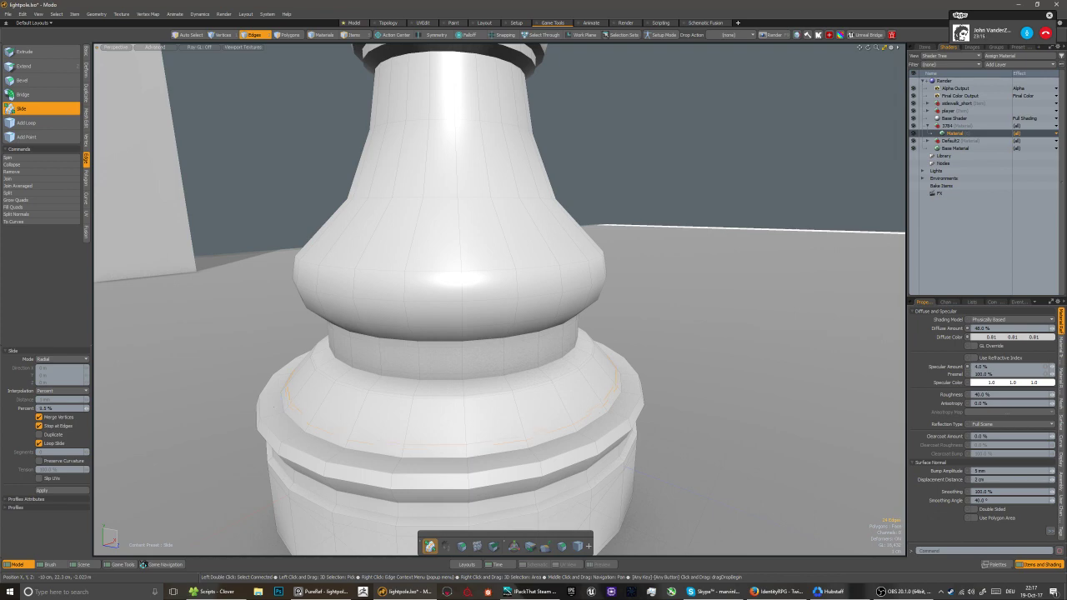
Examine the whole lamp post and its base in item mode, comparing its proportions with the human figure
{"action": "key", "text": "5"}
{"action": "scroll", "coordinate": [379, 429], "scroll_direction": "down", "scroll_amount": 5}
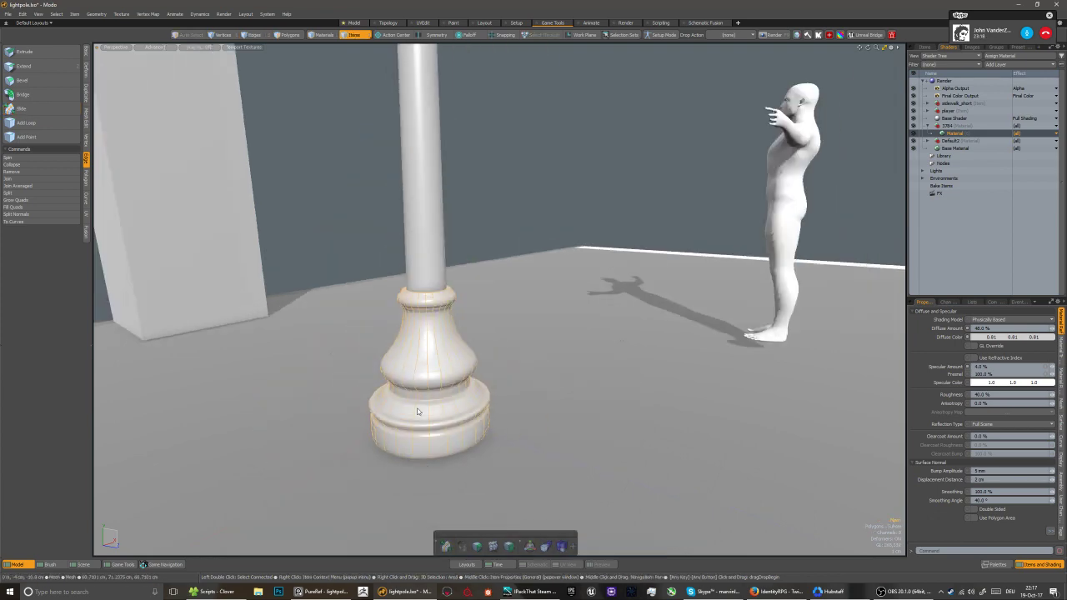
{"action": "scroll", "coordinate": [523, 433], "scroll_direction": "down", "scroll_amount": 4}
{"action": "left_click_drag", "start_coordinate": [505, 434], "coordinate": [441, 415], "text": "alt"}
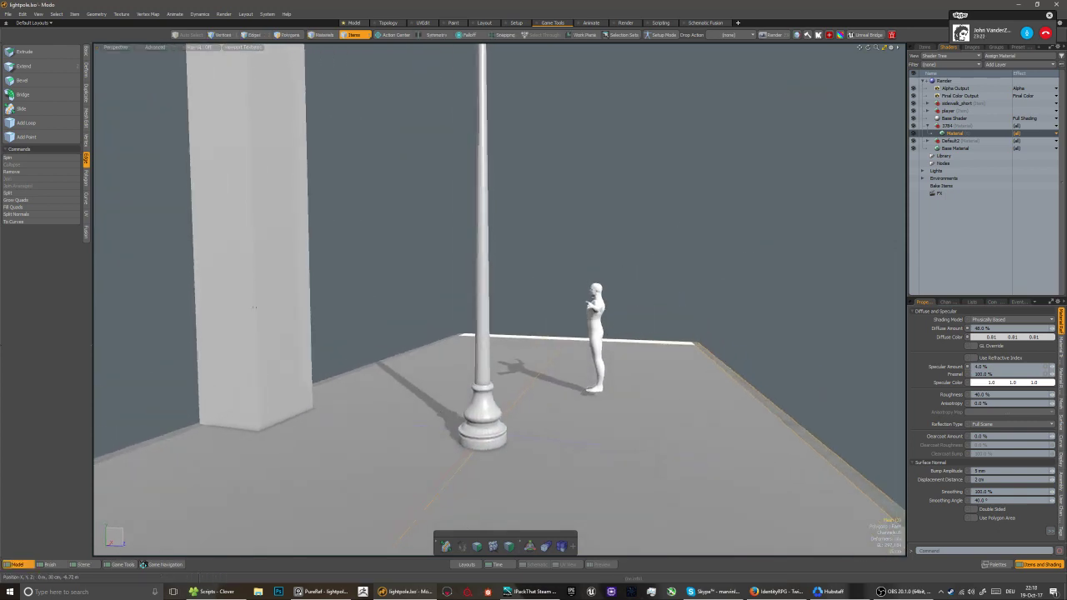
{"action": "left_click_drag", "start_coordinate": [601, 409], "coordinate": [542, 409], "text": "alt"}
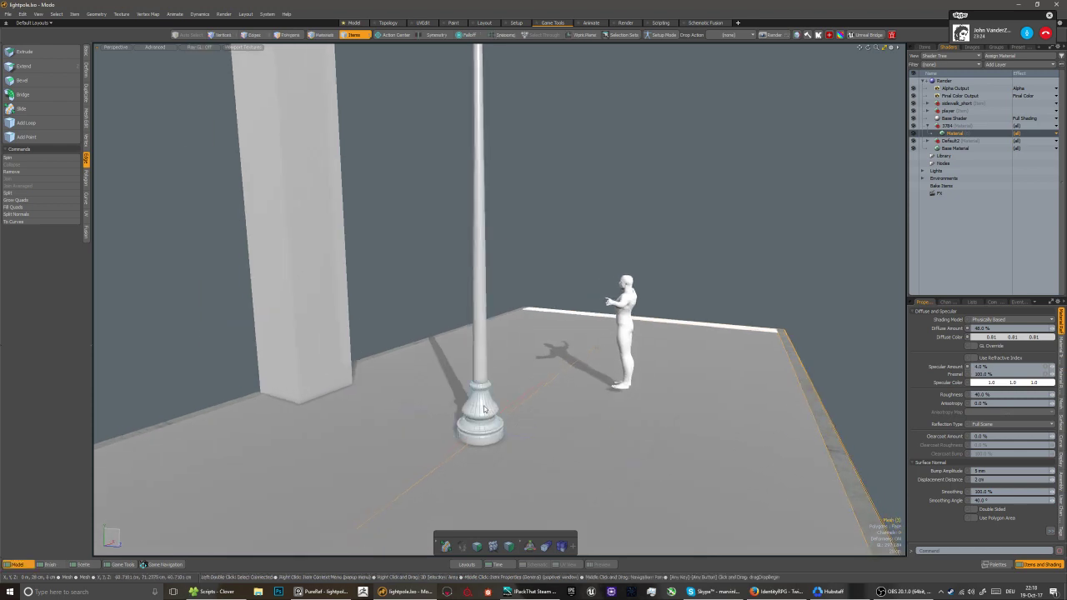
{"action": "scroll", "coordinate": [482, 408], "scroll_direction": "up", "scroll_amount": 4}
{"action": "scroll", "coordinate": [480, 426], "scroll_direction": "up", "scroll_amount": 2}
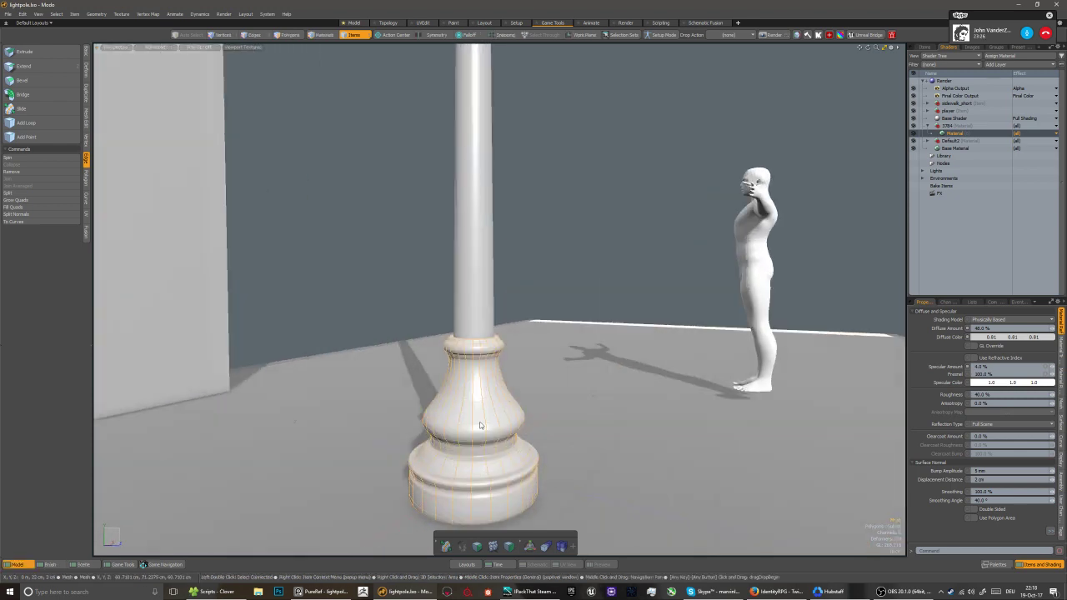
{"action": "scroll", "coordinate": [481, 426], "scroll_direction": "up", "scroll_amount": 3}
Split the bulging lower band of the bell-shaped section with new edge loops and remove the upper new loop
{"action": "key", "text": "2"}
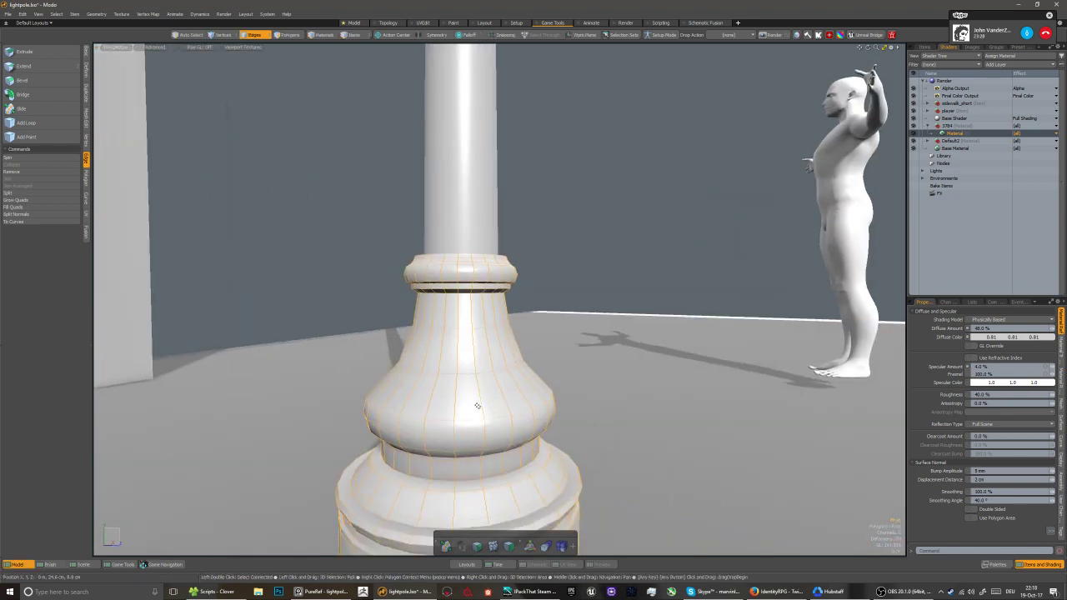
{"action": "left_click", "coordinate": [475, 408]}
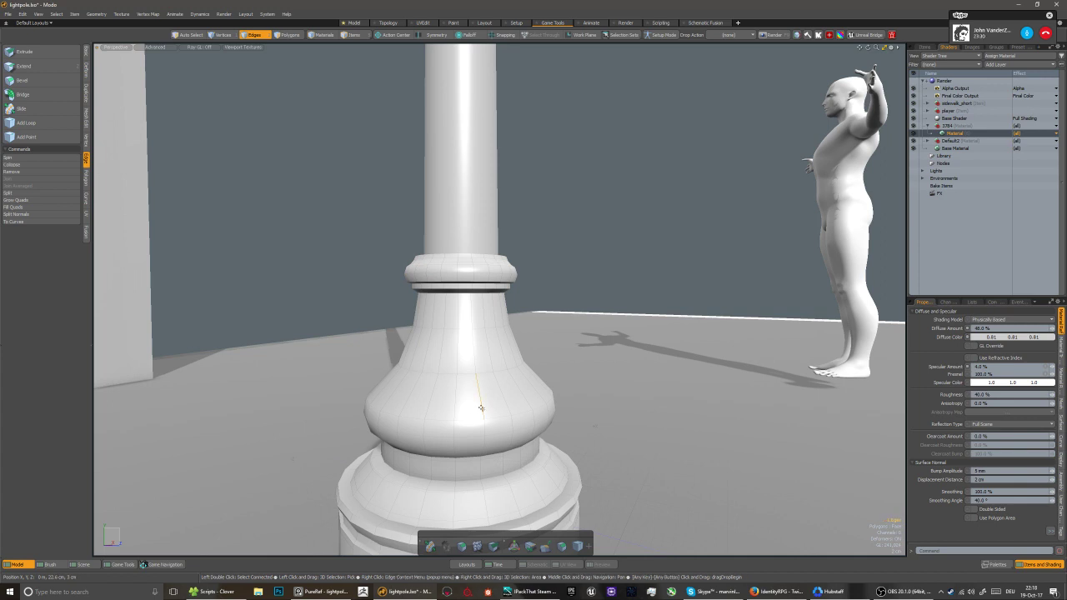
{"action": "key", "text": "3"}
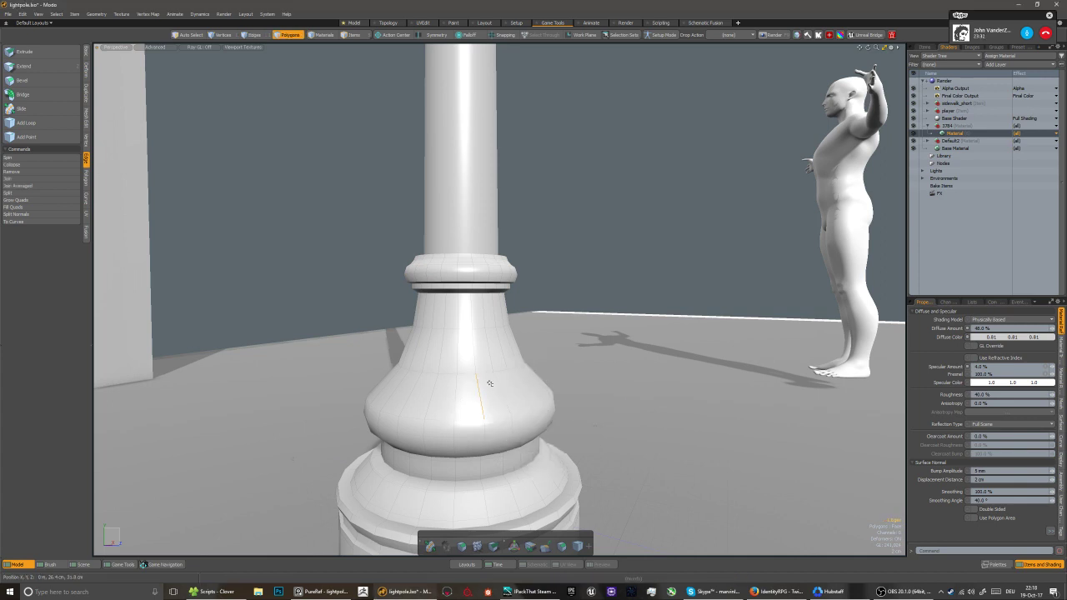
{"action": "key", "text": "2"}
{"action": "double_click", "coordinate": [487, 383]}
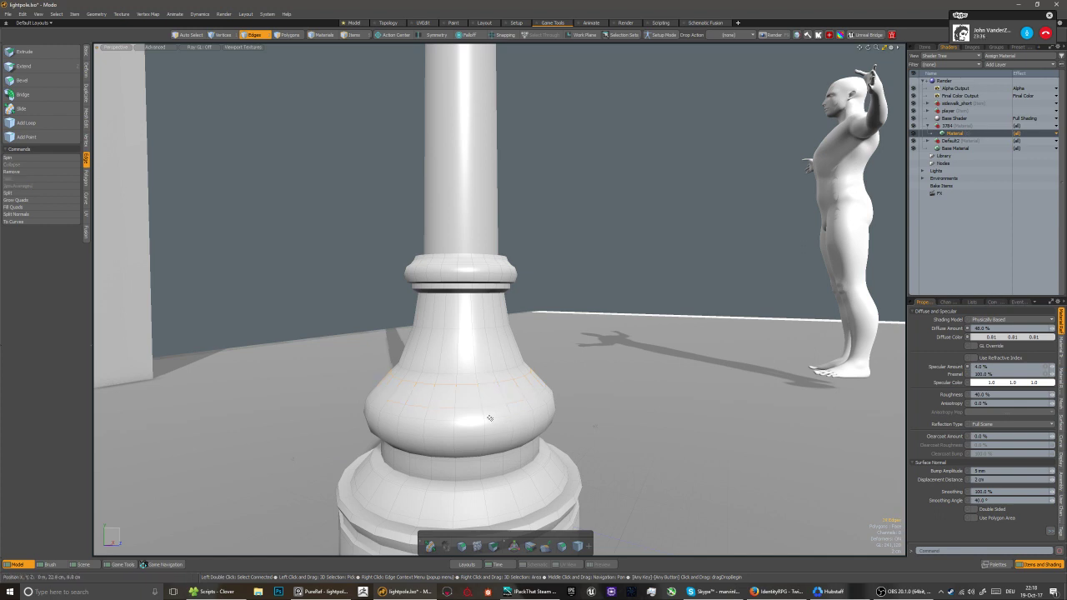
{"action": "key", "text": "BackSpace"}
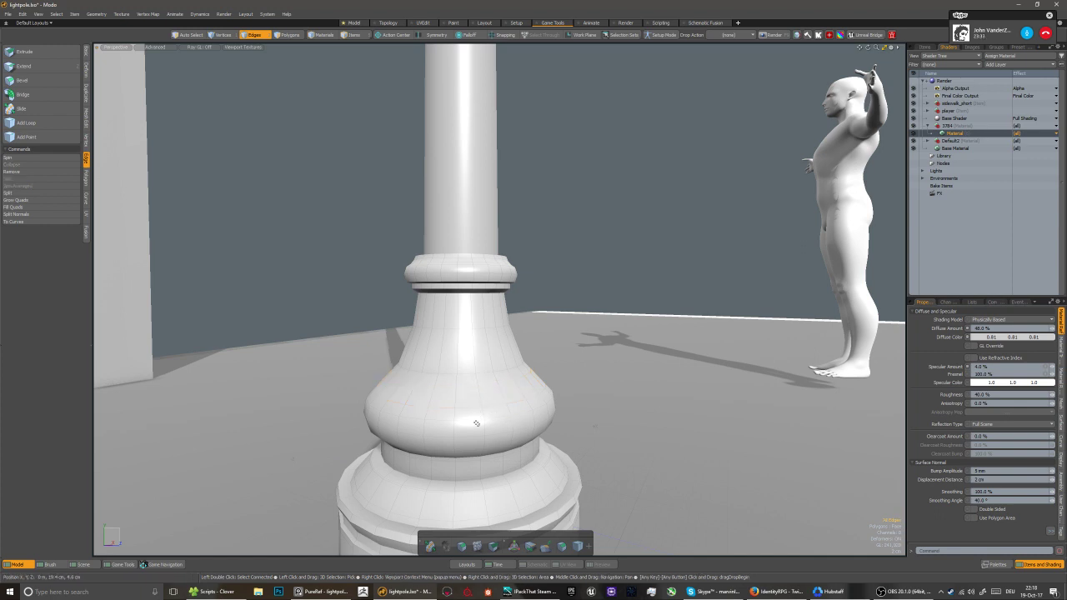
Split the upper part of the bell's bulging band with the 25-50-25 preset and remove the upper new loop
{"action": "left_click_drag", "start_coordinate": [476, 423], "coordinate": [505, 424], "text": "alt"}
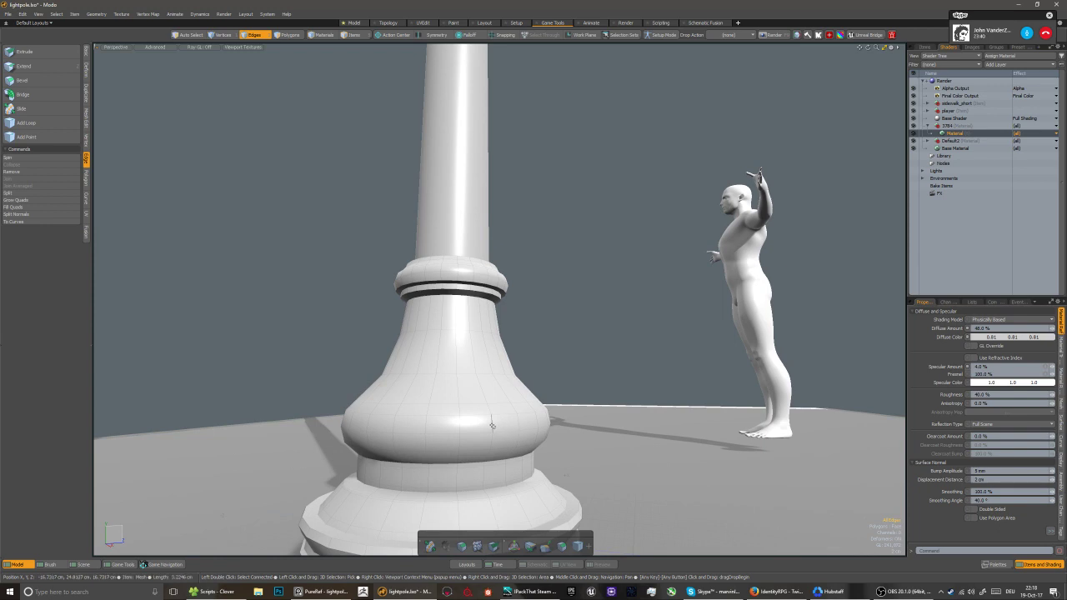
{"action": "left_click_drag", "start_coordinate": [457, 398], "coordinate": [459, 388], "text": "alt"}
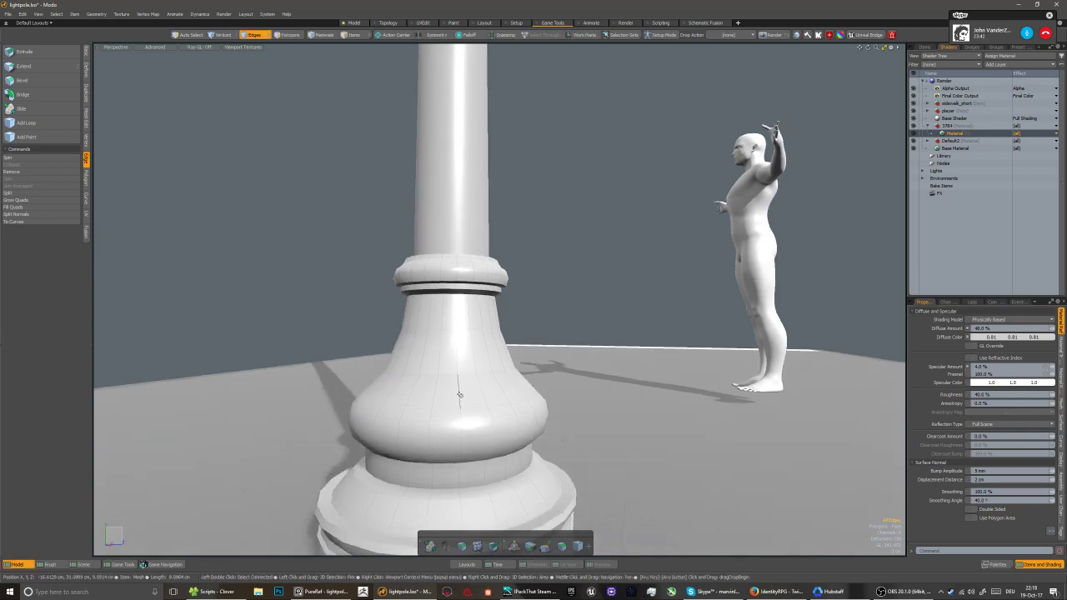
{"action": "left_click", "coordinate": [458, 391]}
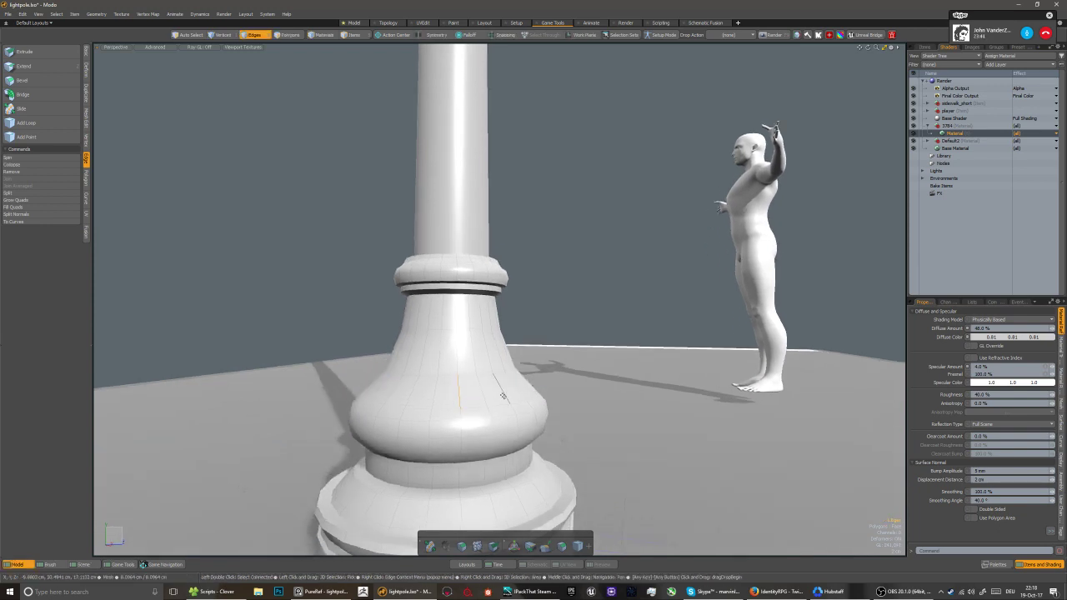
{"action": "key", "text": "ctrl+space"}
{"action": "left_click", "coordinate": [548, 396]}
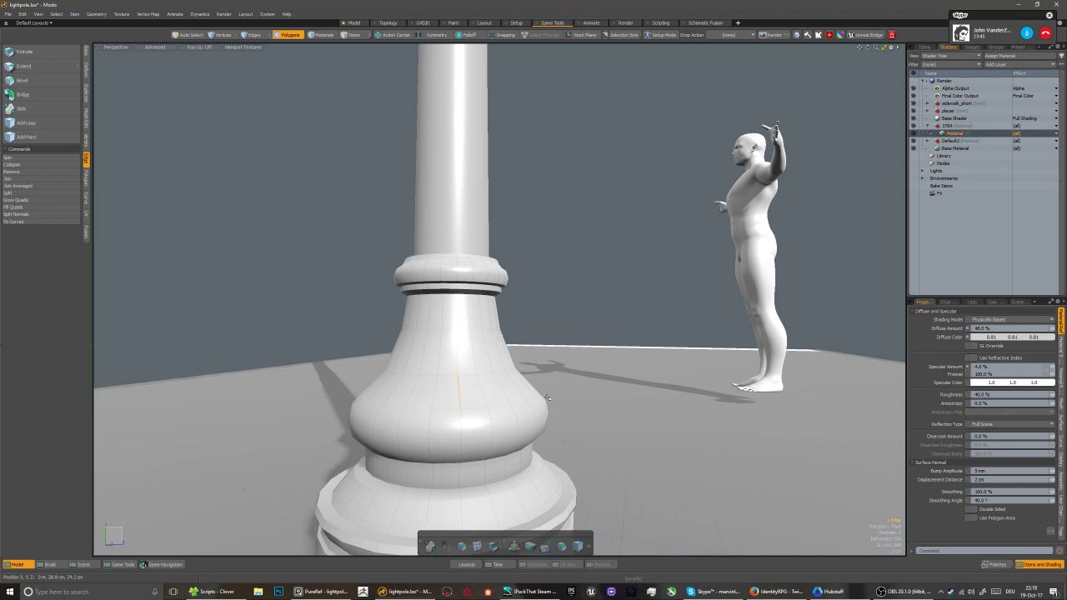
{"action": "key", "text": "2"}
{"action": "left_click", "coordinate": [467, 381]}
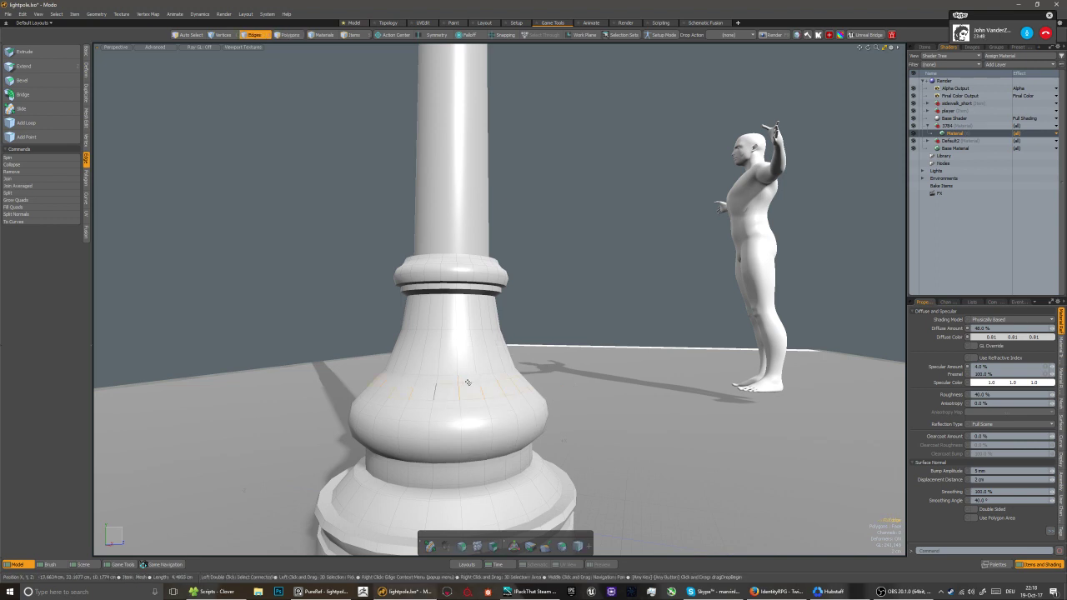
{"action": "left_click", "coordinate": [467, 388]}
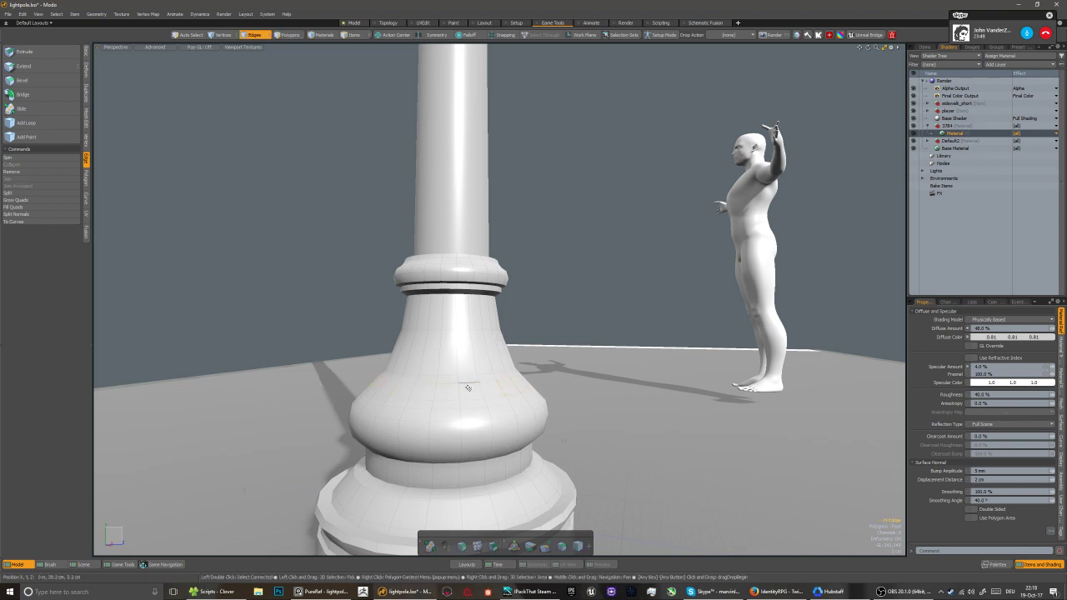
{"action": "left_click", "coordinate": [472, 390]}
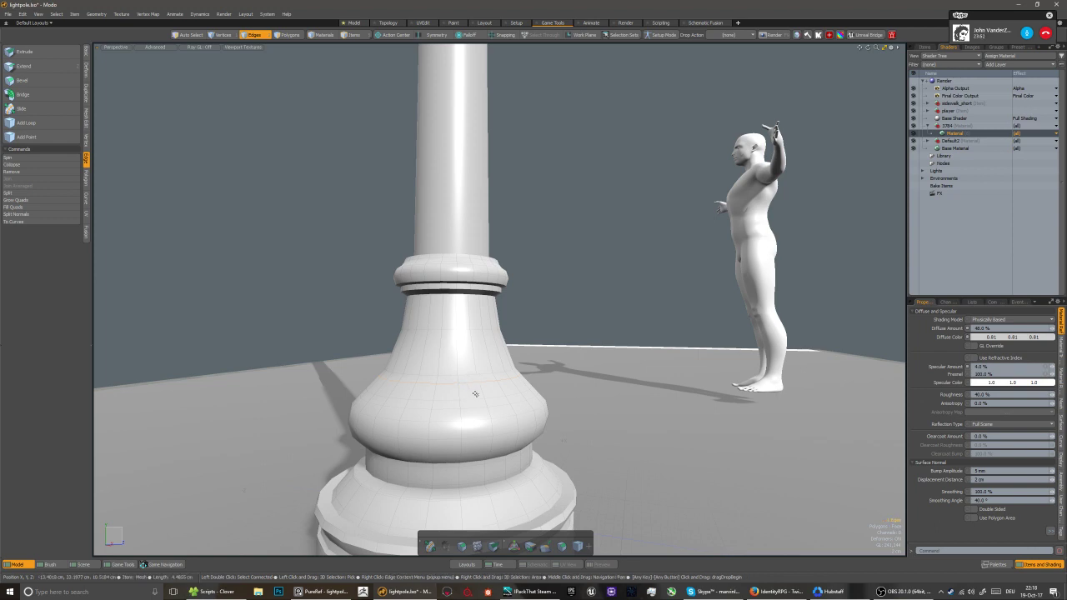
{"action": "left_click", "coordinate": [453, 412], "text": "ctrl"}
Bevel the narrow polygon ring around the bell-shaped section with a shift of about 2.4 mm and an inset of about 4.8 mm
{"action": "scroll", "coordinate": [483, 404], "scroll_direction": "up", "scroll_amount": 2}
{"action": "key", "text": "3"}
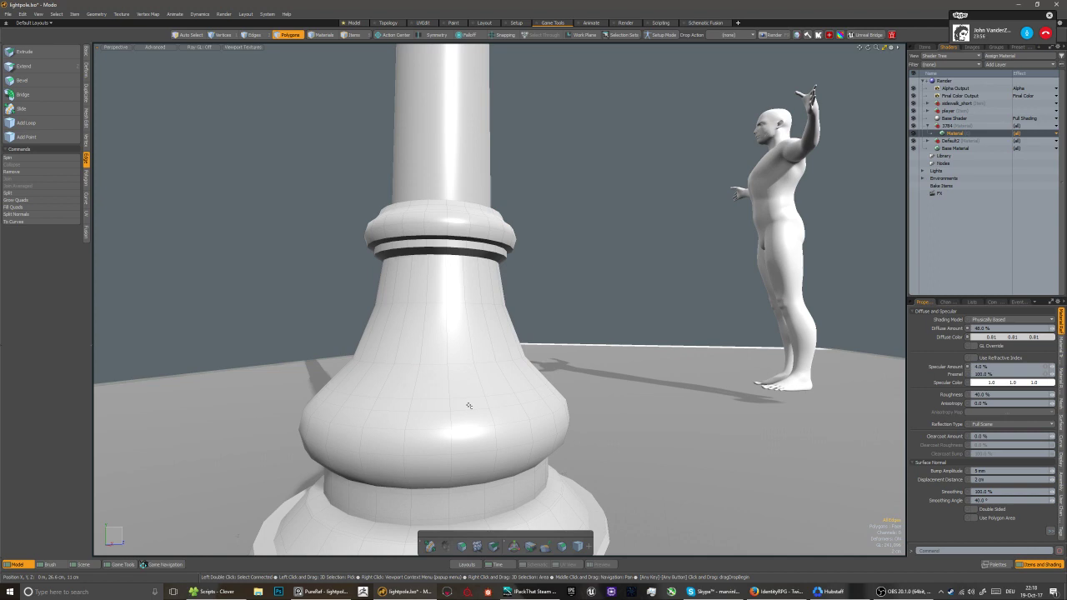
{"action": "left_click", "coordinate": [478, 403], "text": "shift"}
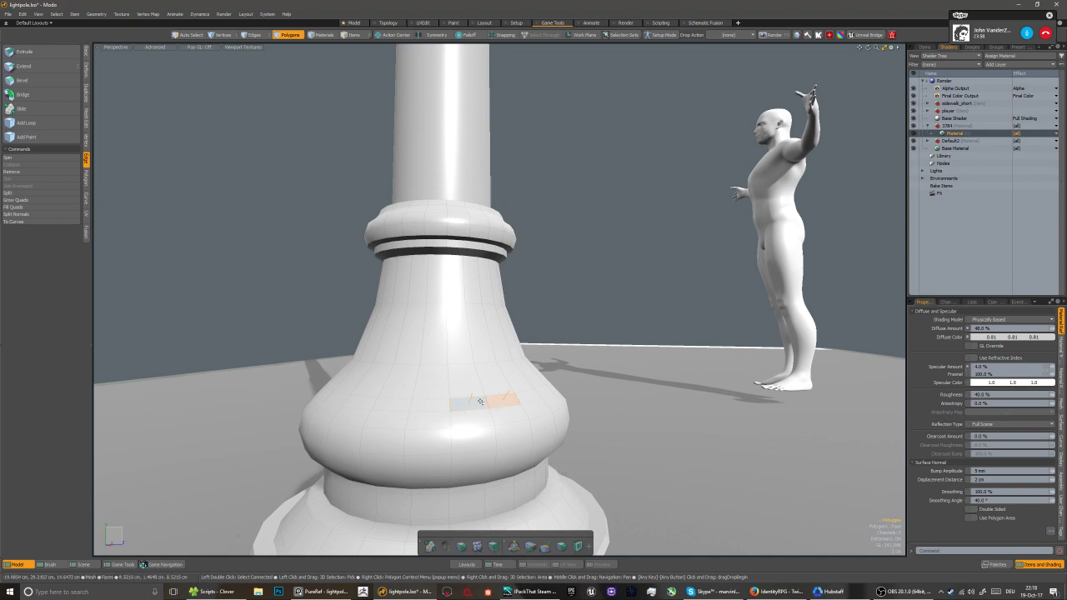
{"action": "left_click", "coordinate": [469, 405], "text": "shift"}
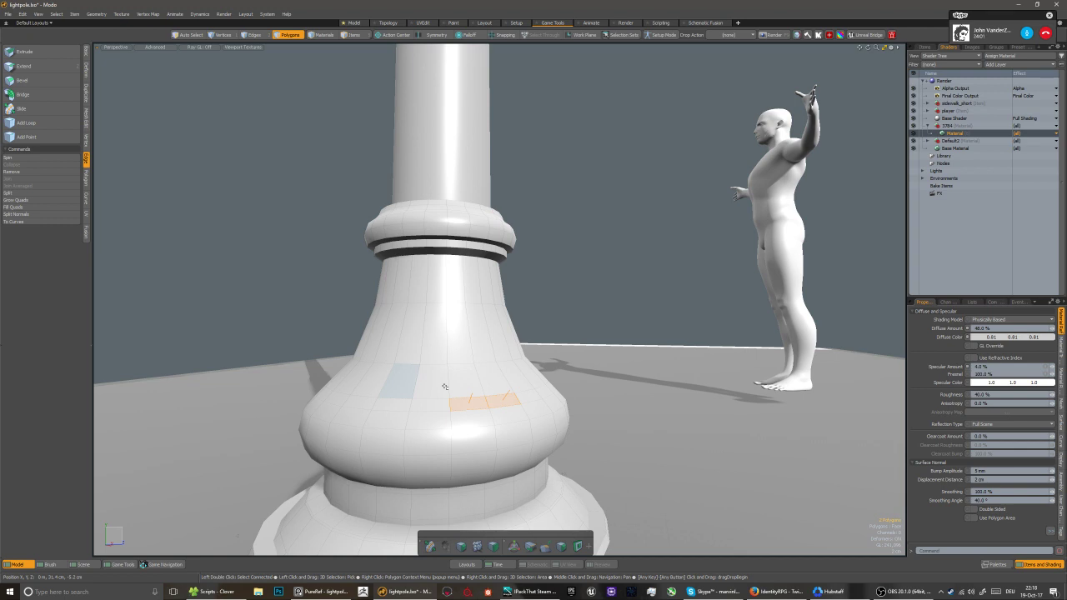
{"action": "key", "text": "l"}
{"action": "mouse_move", "coordinate": [556, 403]}
{"action": "left_mouse_down", "text": "alt"}
{"action": "mouse_move", "coordinate": [467, 428]}
{"action": "mouse_move", "coordinate": [438, 393]}
{"action": "left_mouse_up", "text": "alt"}
{"action": "key", "text": "b"}
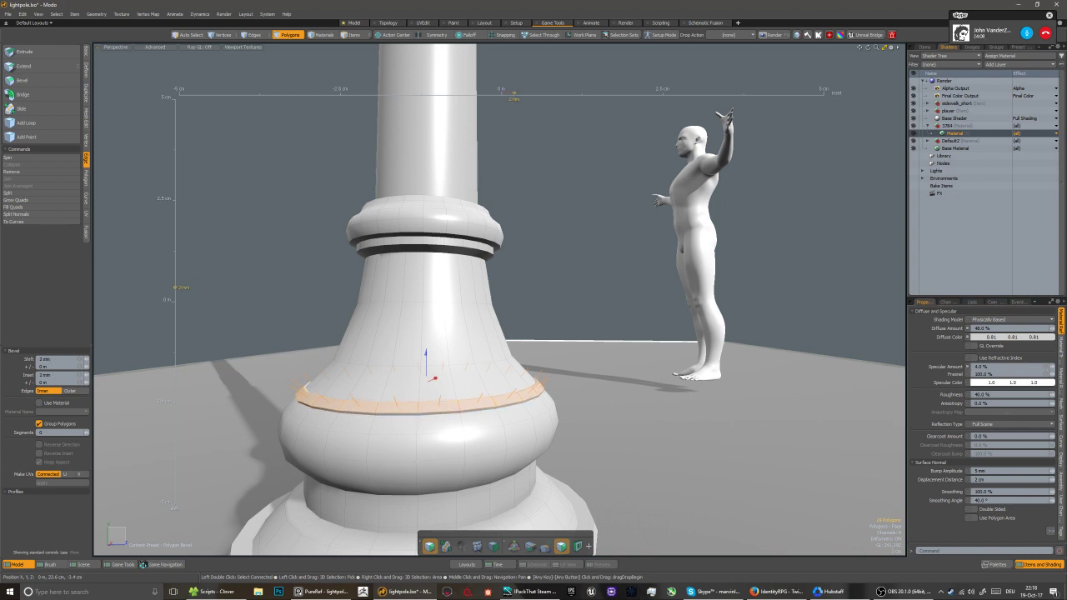
{"action": "key", "text": "q"}
{"action": "key", "text": "b"}
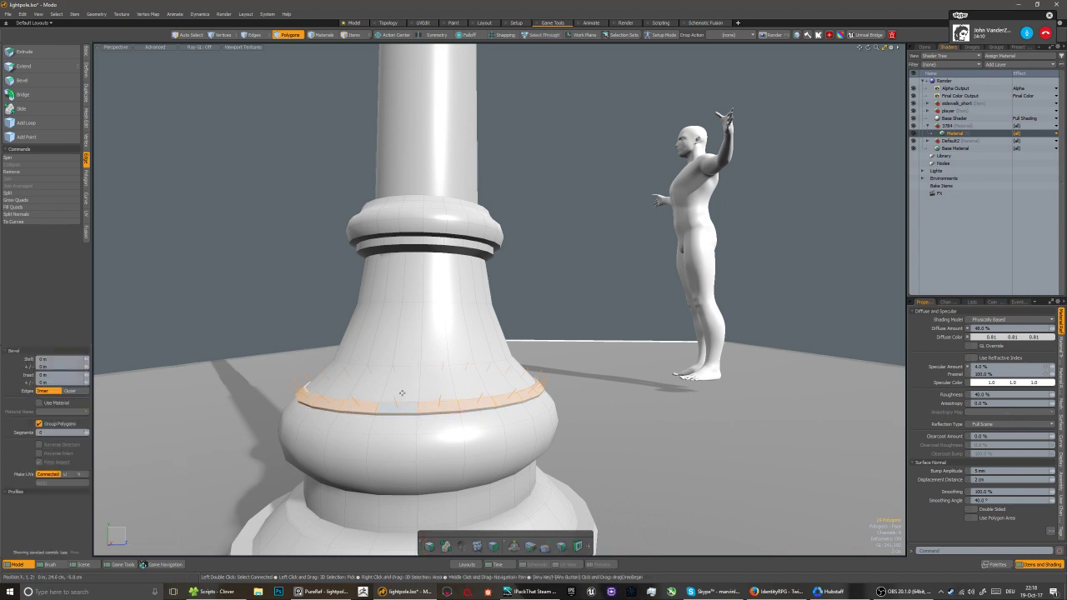
{"action": "left_click_drag", "start_coordinate": [409, 382], "coordinate": [433, 378]}
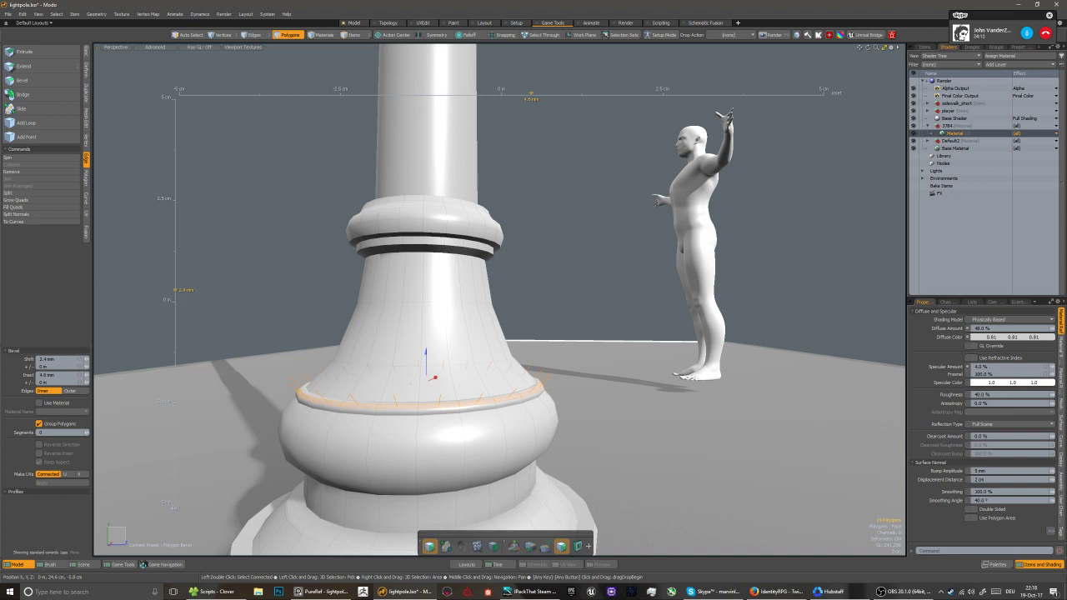
{"action": "key", "text": "2"}
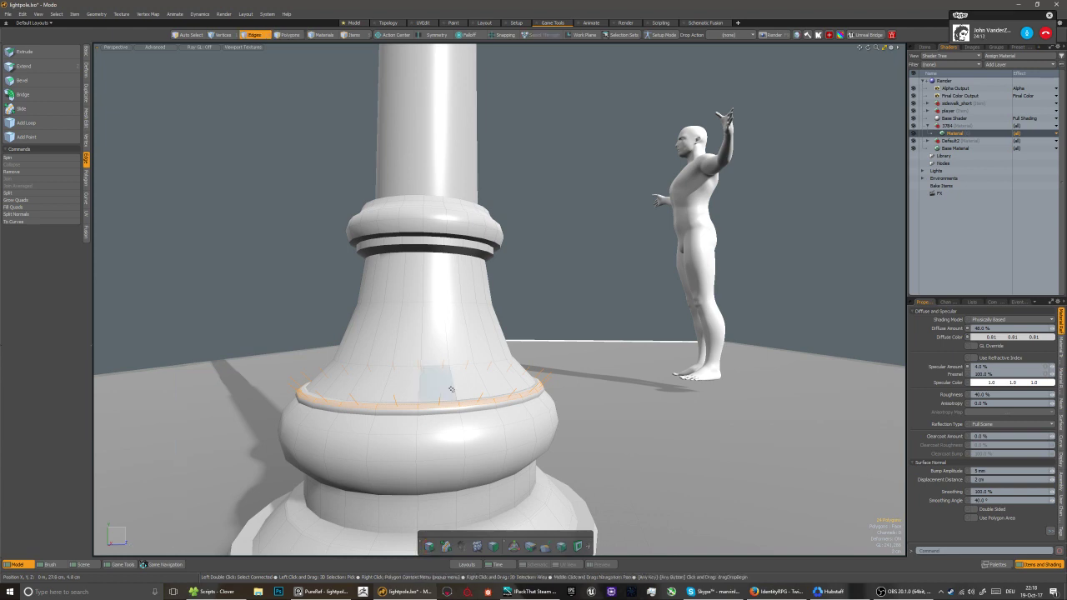
{"action": "key", "text": "ctrl+space"}
{"action": "key", "text": "3"}
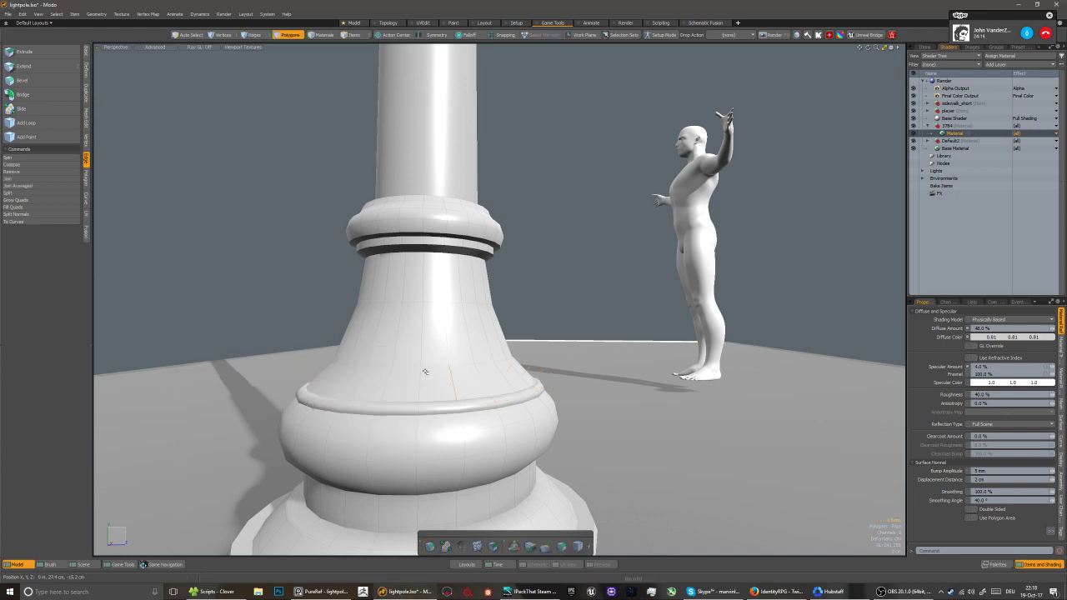
{"action": "key", "text": "2"}
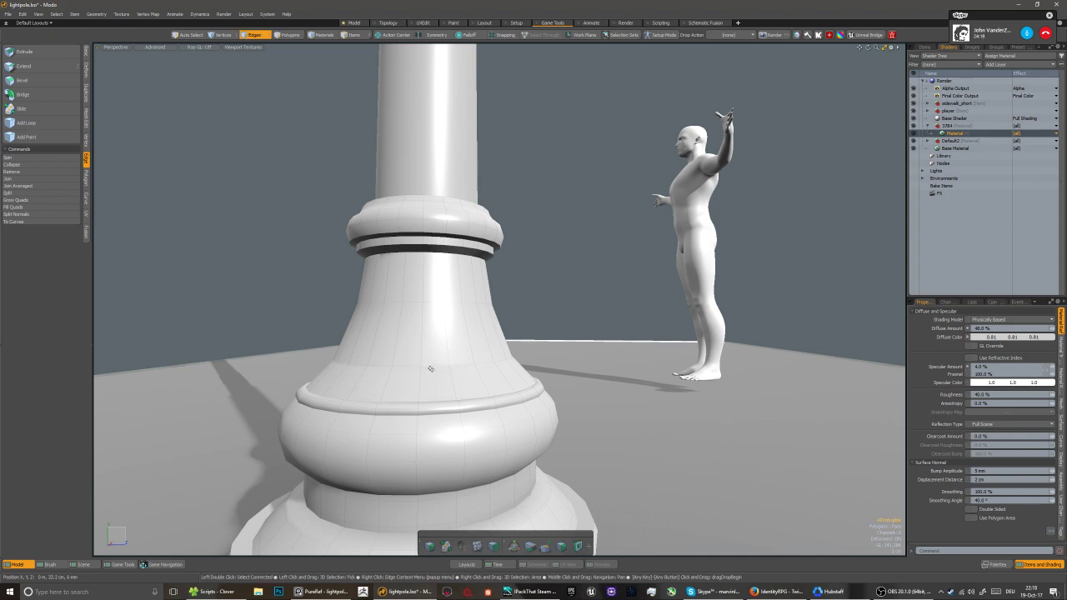
{"action": "left_click", "coordinate": [437, 372]}
{"action": "key", "text": "Escape"}
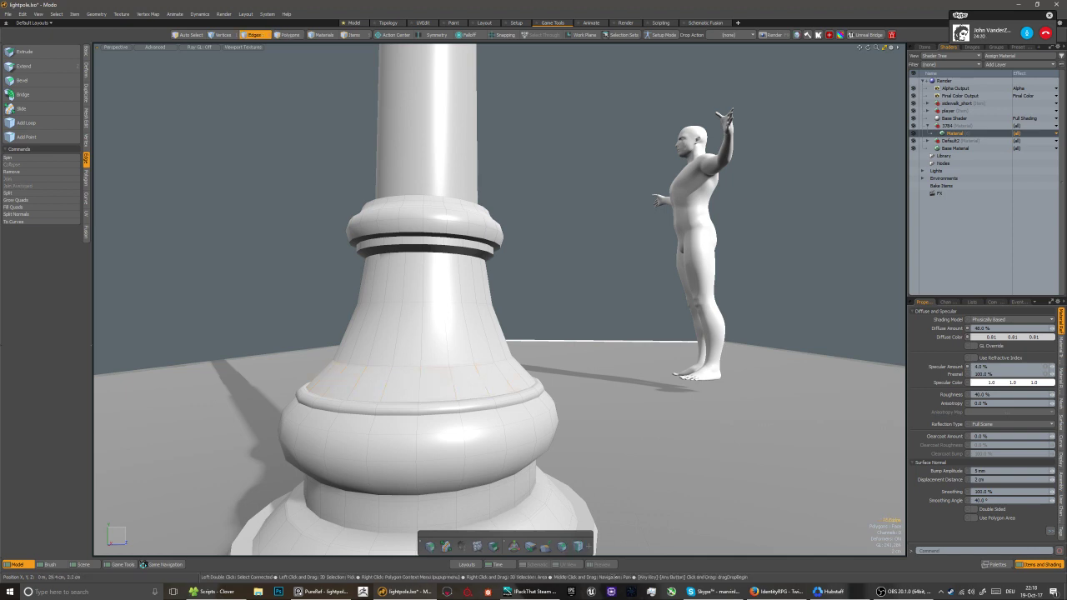
{"action": "left_click", "coordinate": [450, 390]}
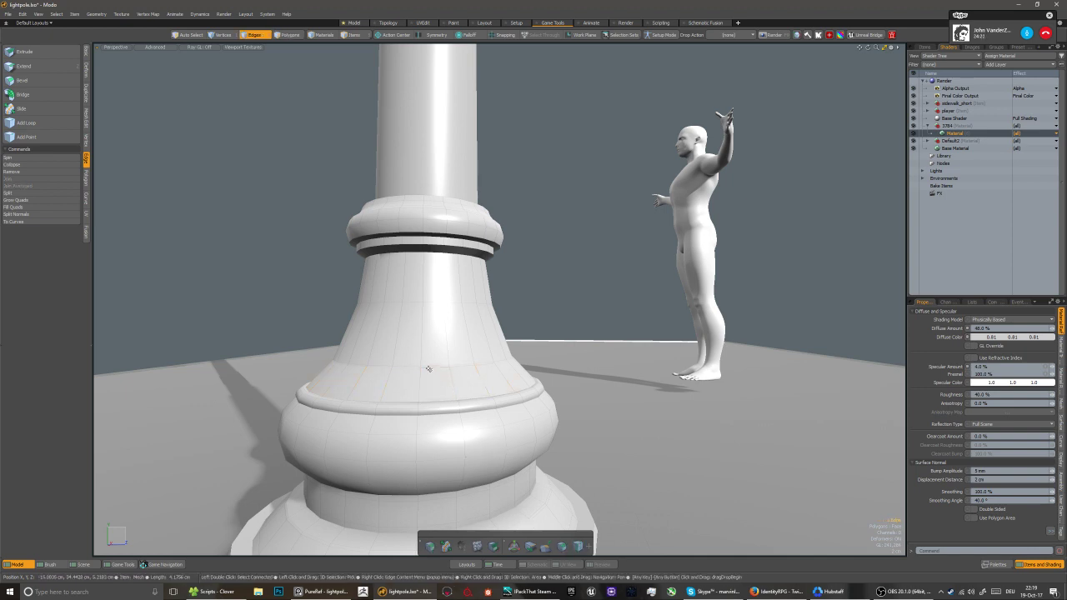
{"action": "left_click", "coordinate": [445, 388]}
{"action": "key", "text": "l"}
Examine the lamp post in item mode from a distance, checking the beveled ring against the rest of the base
{"action": "key", "text": "5"}
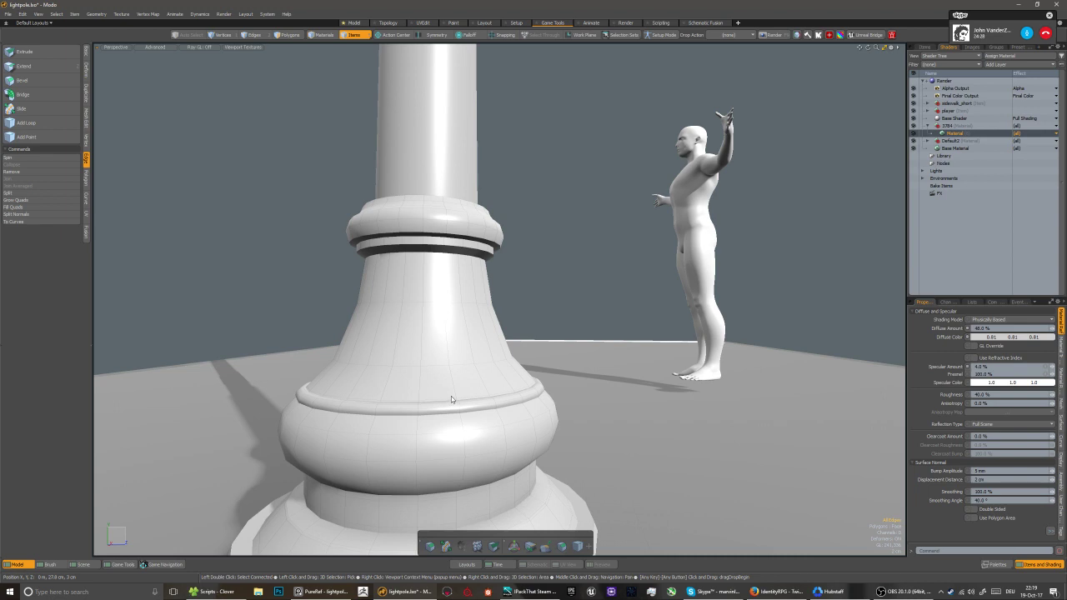
{"action": "scroll", "coordinate": [462, 392], "scroll_direction": "down", "scroll_amount": 4}
{"action": "left_click_drag", "start_coordinate": [461, 392], "coordinate": [317, 457], "text": "alt"}
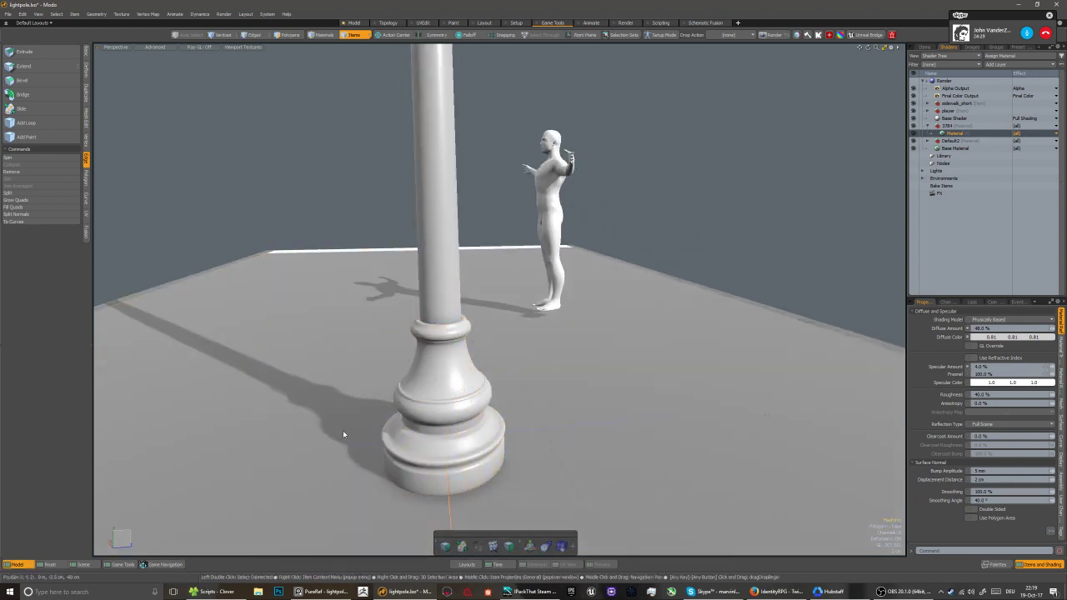
{"action": "scroll", "coordinate": [377, 454], "scroll_direction": "down", "scroll_amount": 5}
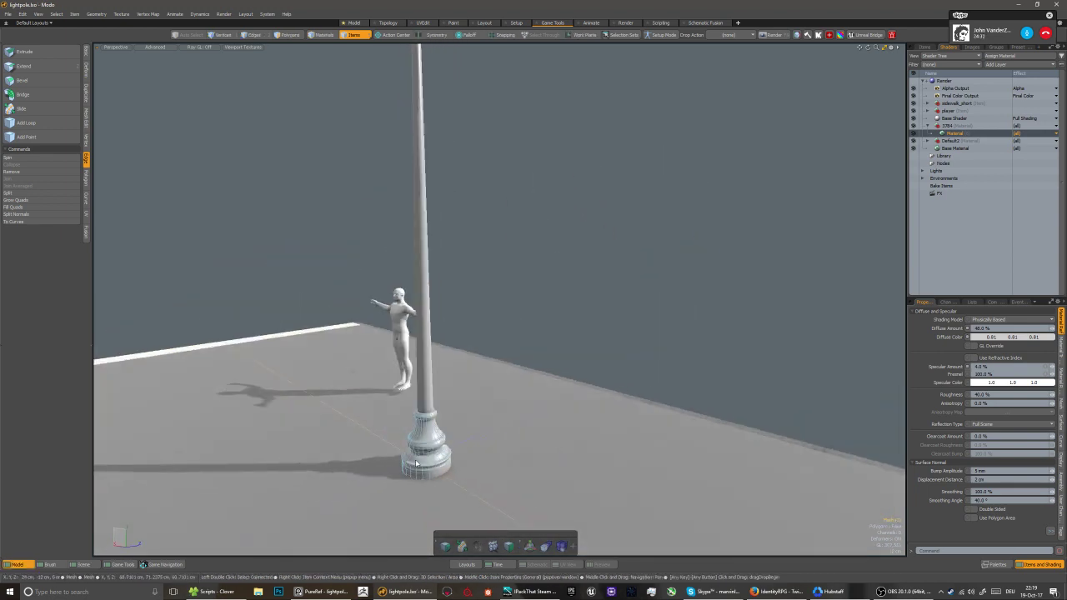
{"action": "scroll", "coordinate": [426, 463], "scroll_direction": "up", "scroll_amount": 1}
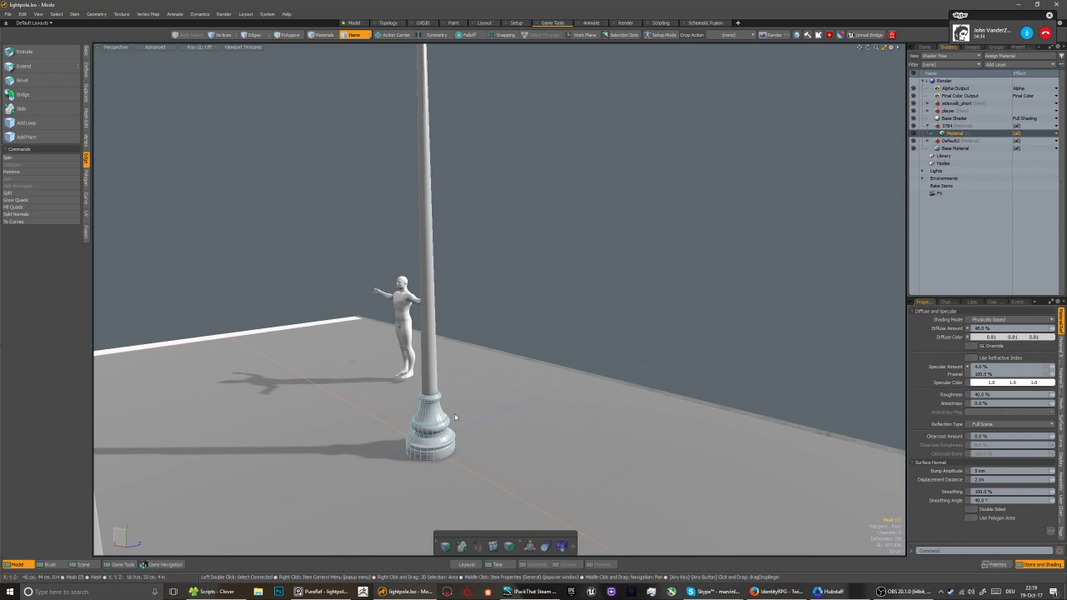
{"action": "scroll", "coordinate": [411, 455], "scroll_direction": "up", "scroll_amount": 5}
{"action": "left_click_drag", "start_coordinate": [412, 455], "coordinate": [417, 425], "text": "alt"}
{"action": "scroll", "coordinate": [368, 415], "scroll_direction": "up", "scroll_amount": 2}
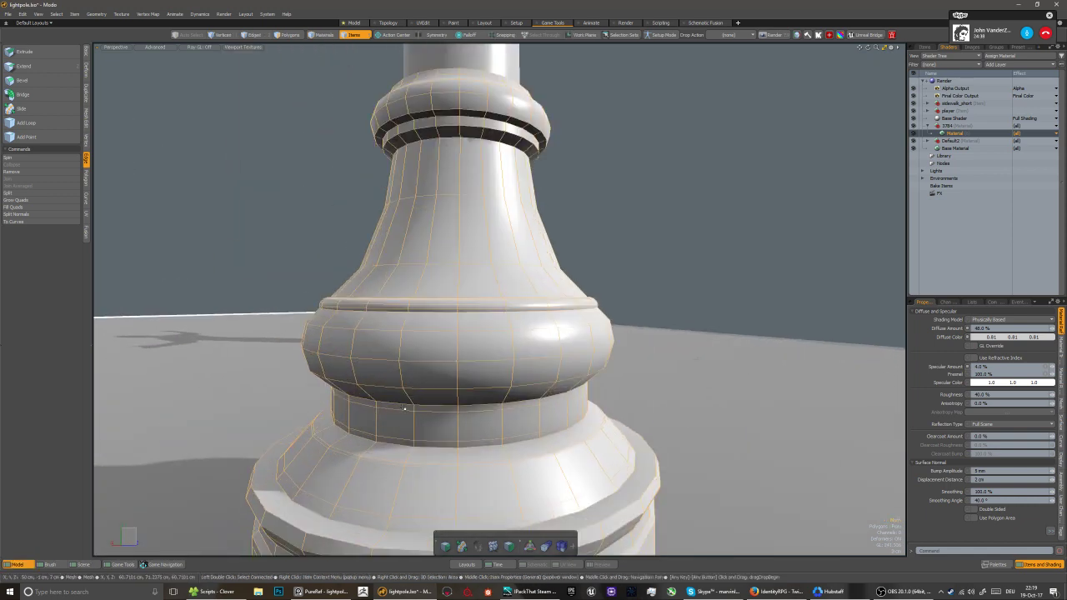
Select the polygon rings of the bulging band and grow the selection to cover the whole band below the raised ring
{"action": "key", "text": "3"}
{"action": "left_click", "coordinate": [450, 373]}
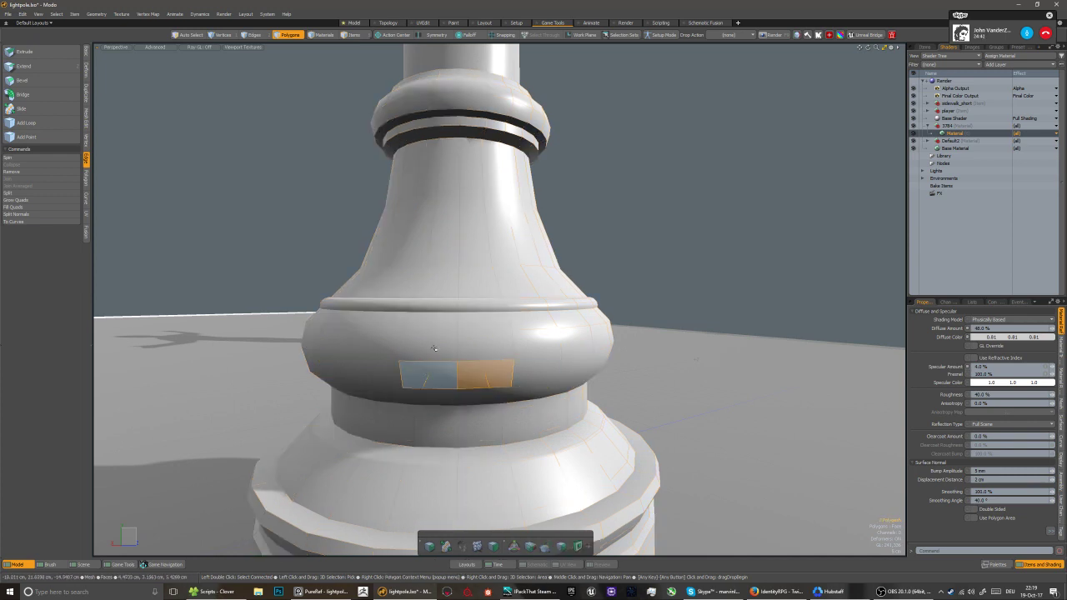
{"action": "key", "text": "l"}
{"action": "left_click", "coordinate": [475, 348], "text": "shift"}
{"action": "left_click", "coordinate": [433, 355], "text": "shift"}
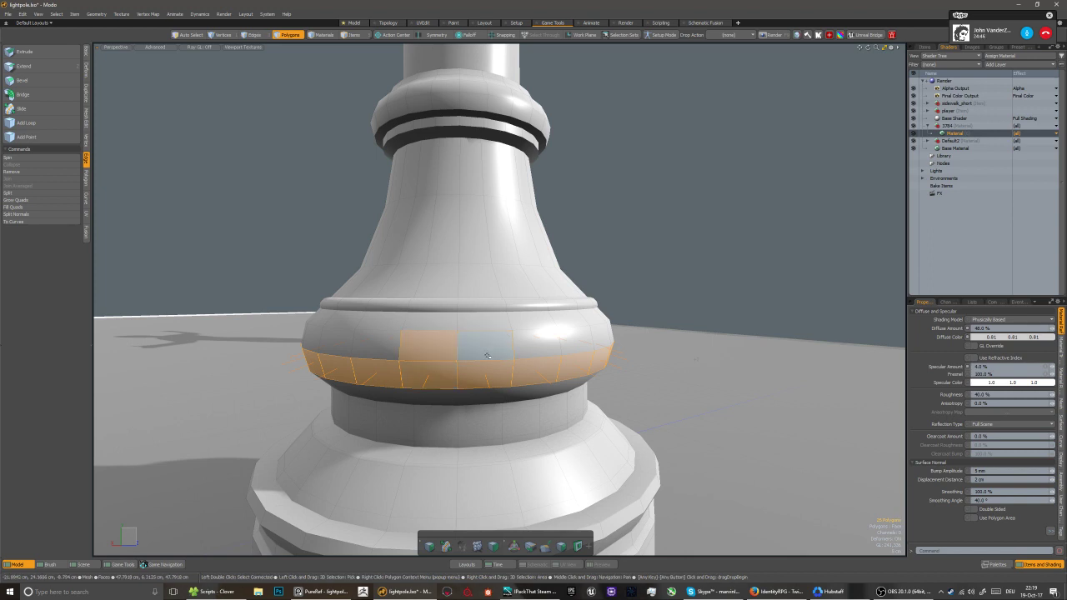
{"action": "key", "text": "l"}
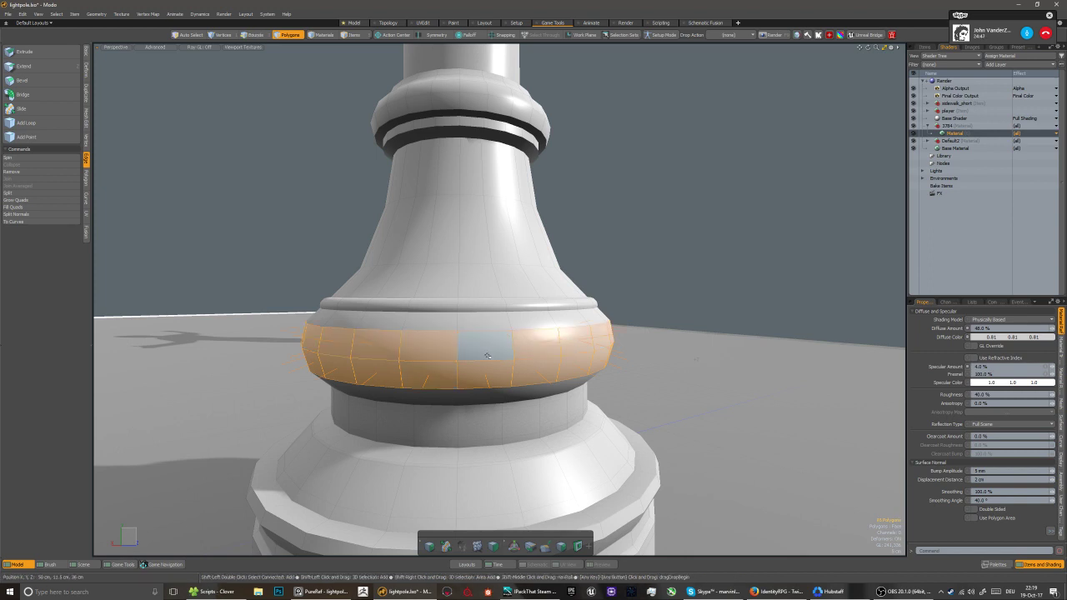
{"action": "key", "text": "shift+Up"}
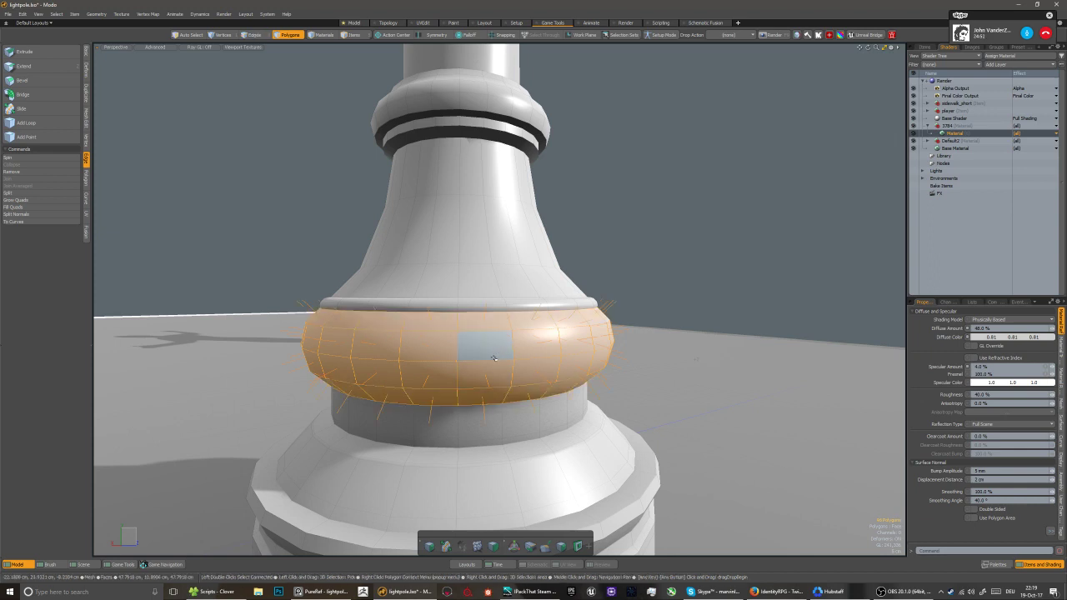
Bevel the selected bulging band inward with a shift of about -1.2 cm and an inset of 0
{"action": "key", "text": "b"}
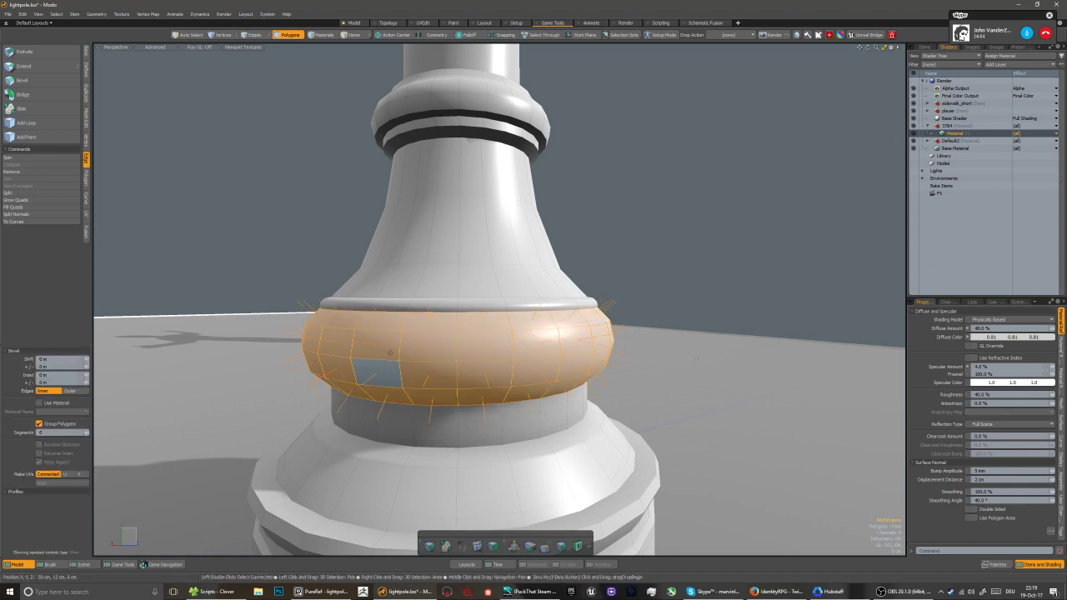
{"action": "left_click_drag", "start_coordinate": [390, 352], "coordinate": [375, 398]}
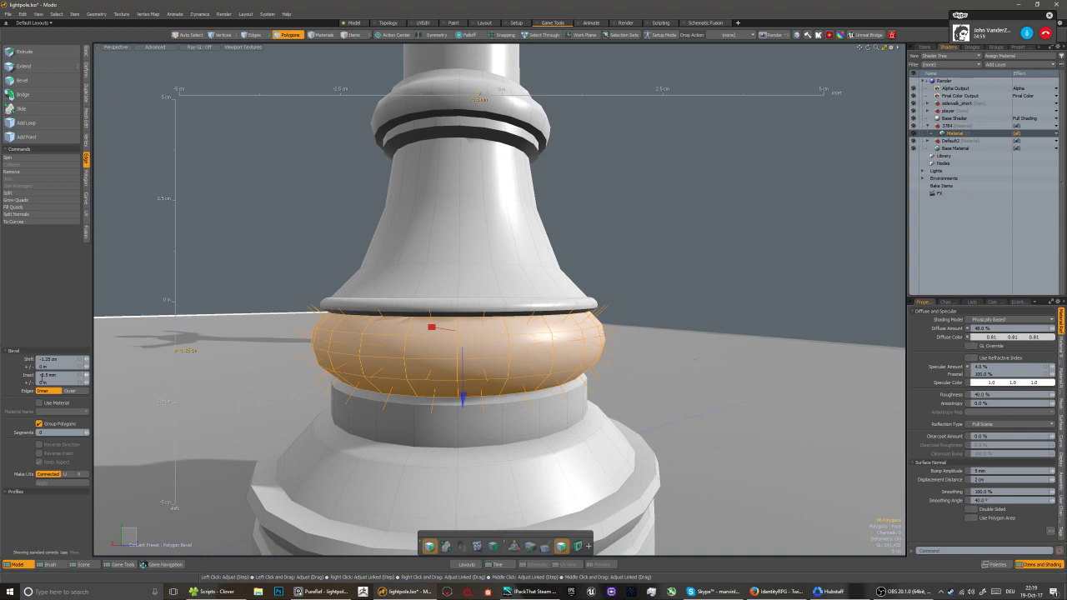
{"action": "left_click", "coordinate": [42, 377]}
{"action": "type", "text": "0"}
{"action": "key", "text": "Return"}
{"action": "key", "text": "space"}
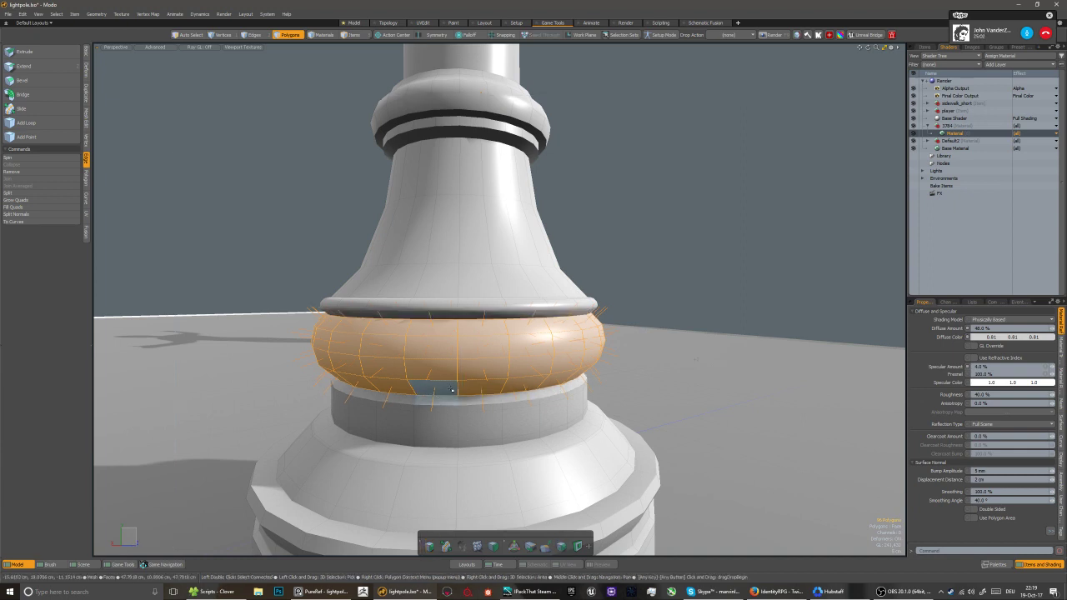
Examine the recessed band and the full post in item mode from several angles, including from above
{"action": "key", "text": "2"}
{"action": "key", "text": "5"}
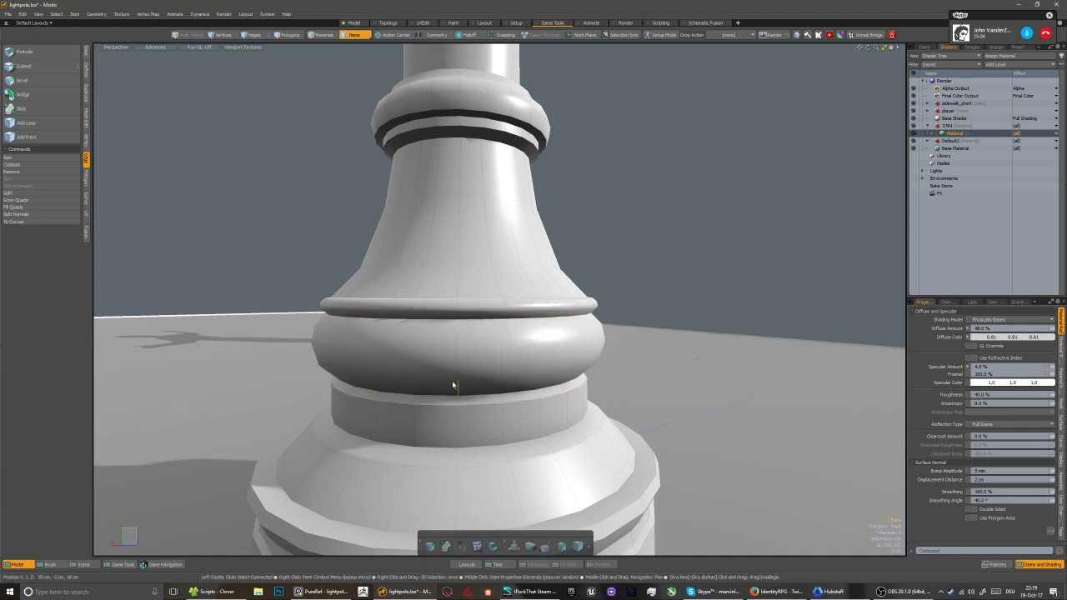
{"action": "key", "text": "2"}
{"action": "key", "text": "Tab"}
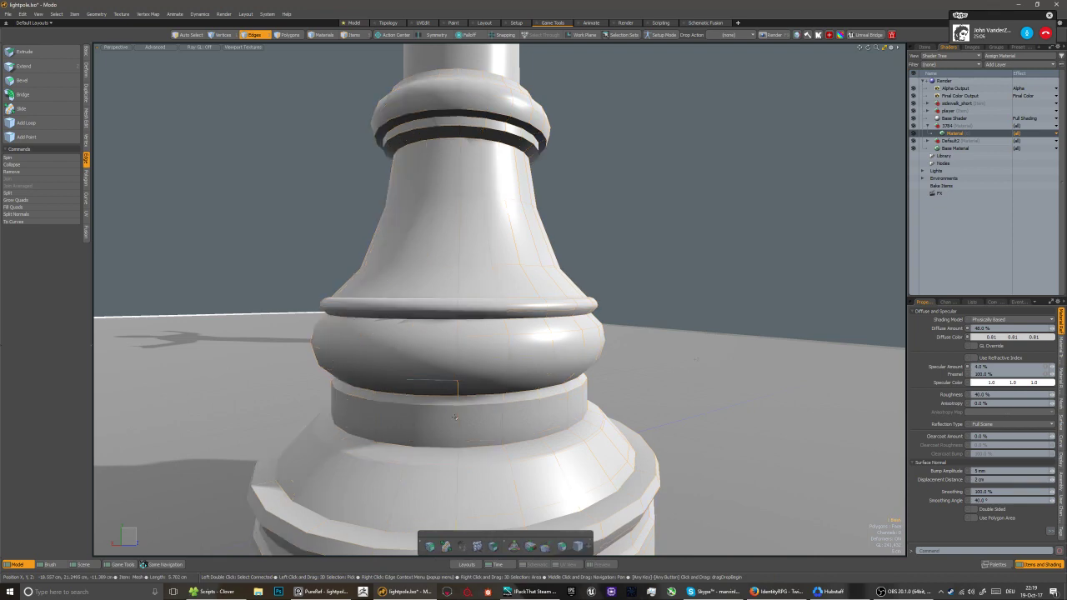
{"action": "scroll", "coordinate": [451, 421], "scroll_direction": "down", "scroll_amount": 6}
{"action": "left_click_drag", "start_coordinate": [435, 458], "coordinate": [460, 444], "text": "alt"}
{"action": "key", "text": "5"}
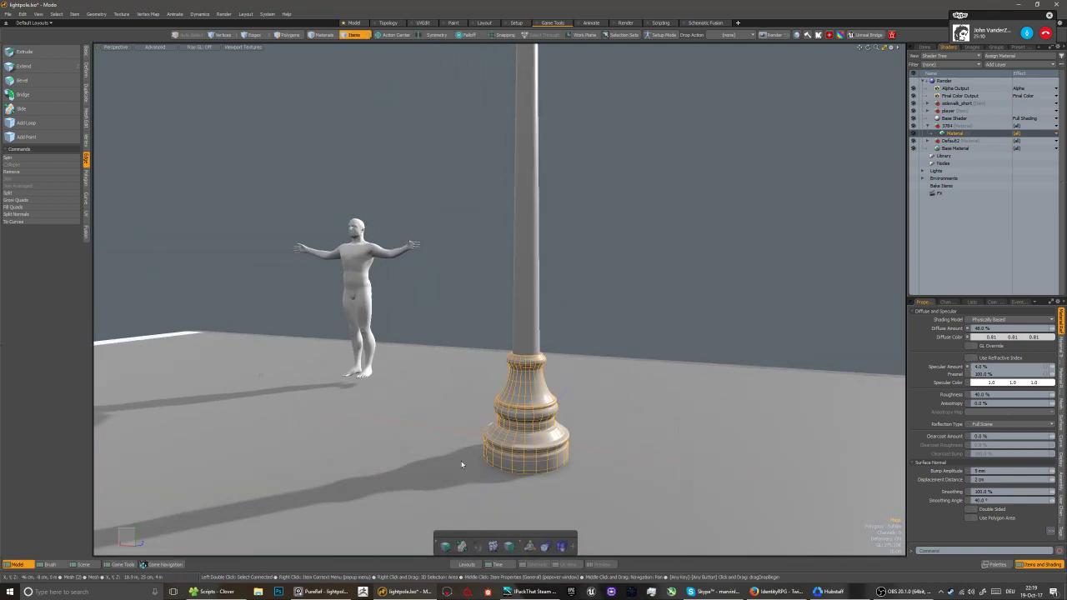
{"action": "left_click_drag", "start_coordinate": [475, 473], "coordinate": [522, 261], "text": "alt"}
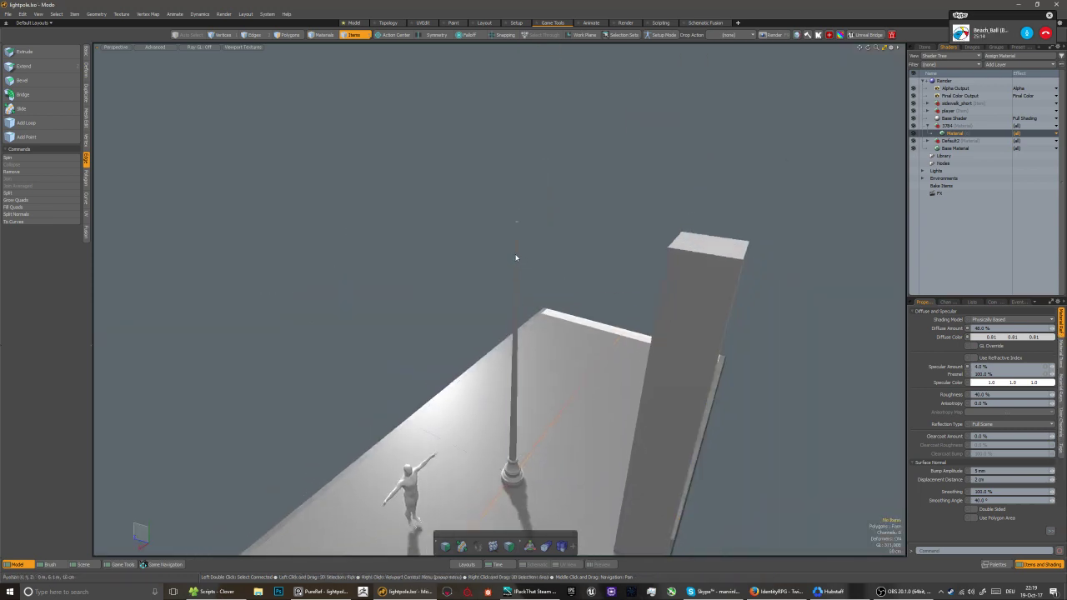
{"action": "left_click", "coordinate": [514, 376]}
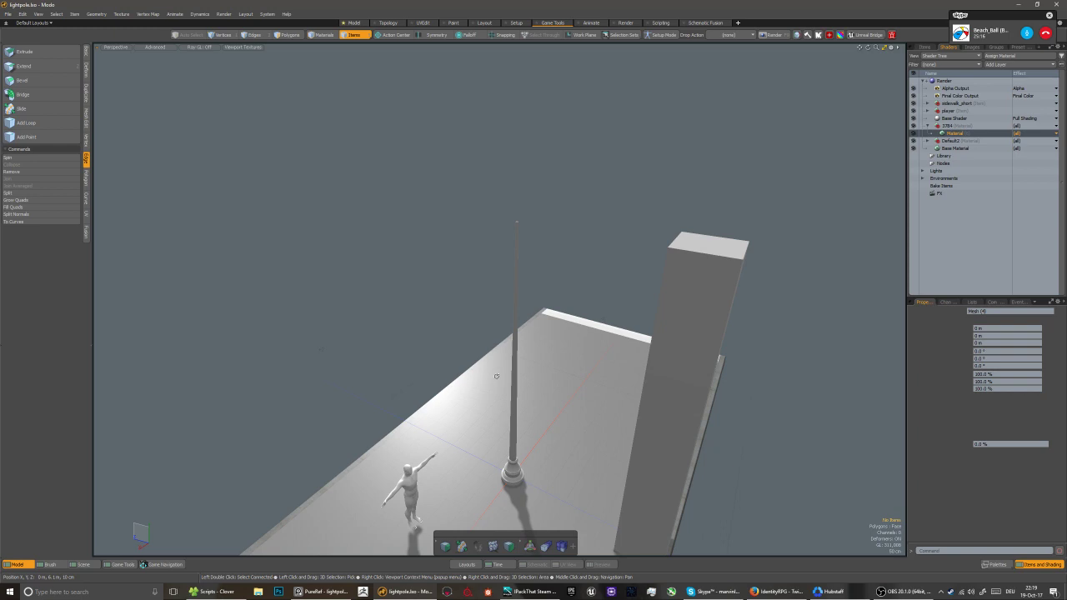
{"action": "left_click_drag", "start_coordinate": [496, 374], "coordinate": [528, 291], "text": "alt"}
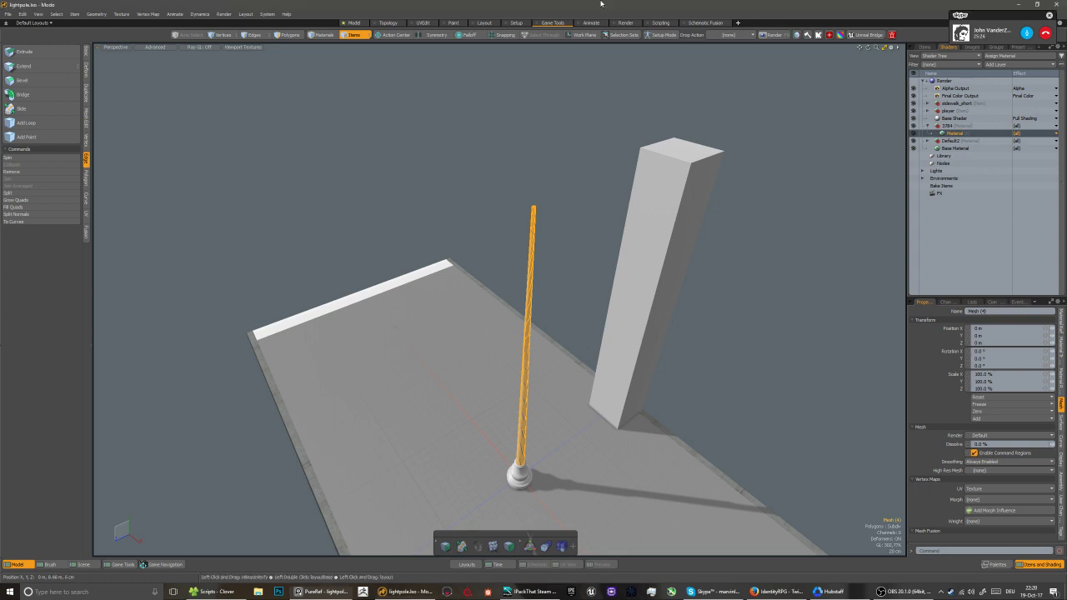
{"action": "left_click_drag", "start_coordinate": [572, 304], "coordinate": [461, 359], "text": "alt"}
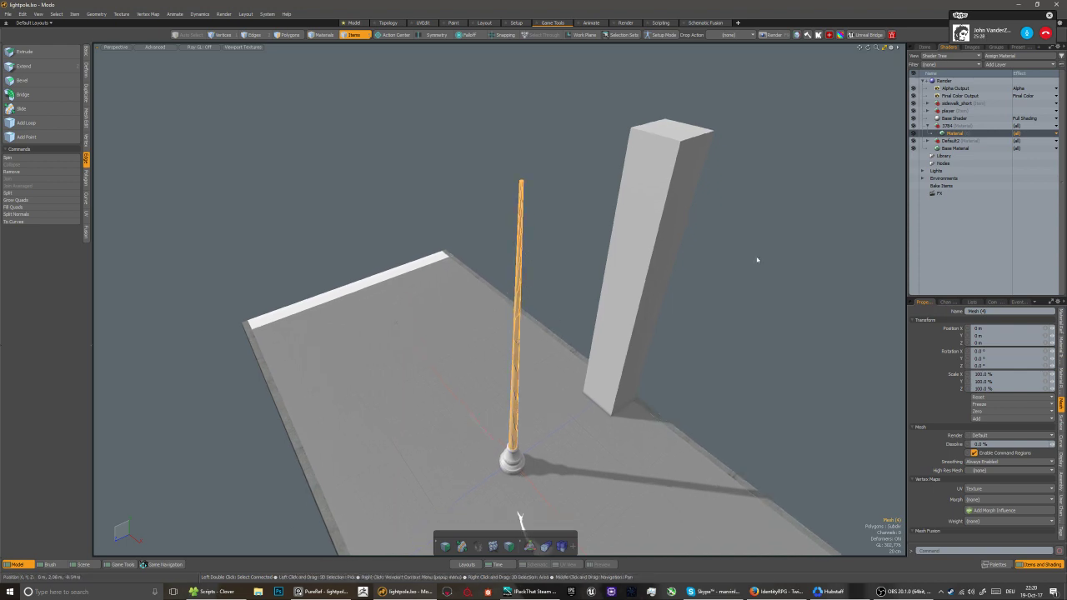
Duplicate the backdrop item in the item list
{"action": "left_click", "coordinate": [924, 48]}
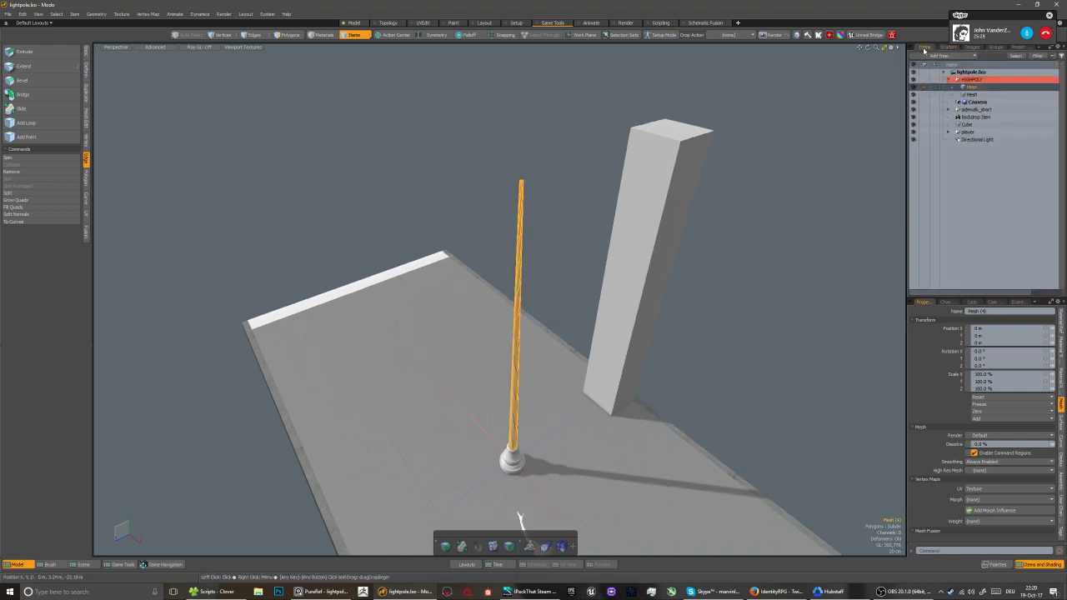
{"action": "left_click", "coordinate": [977, 117]}
{"action": "right_click", "coordinate": [980, 118]}
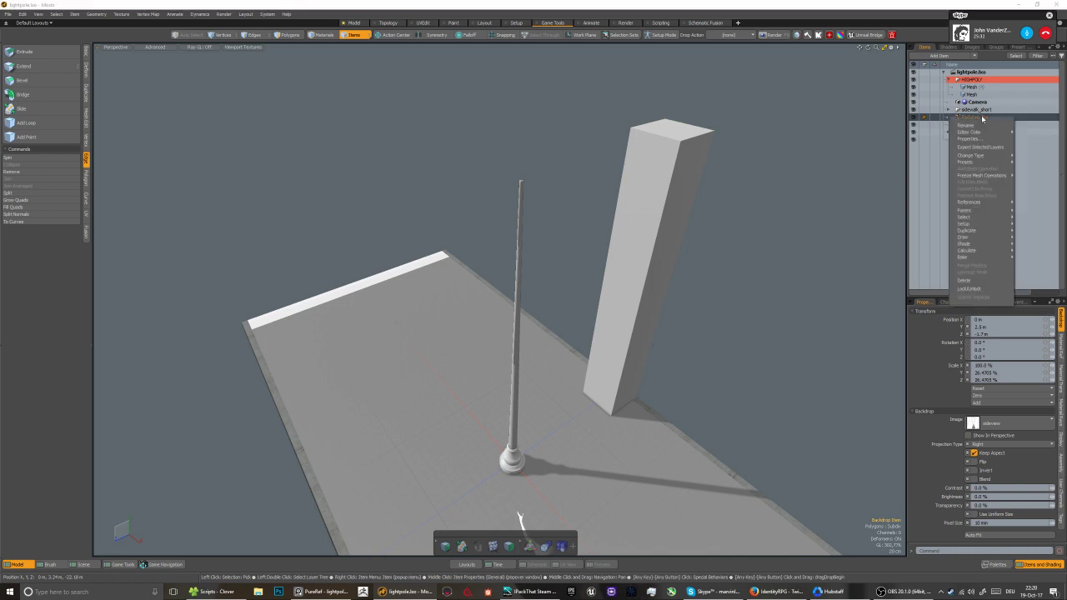
{"action": "mouse_move", "coordinate": [967, 230]}
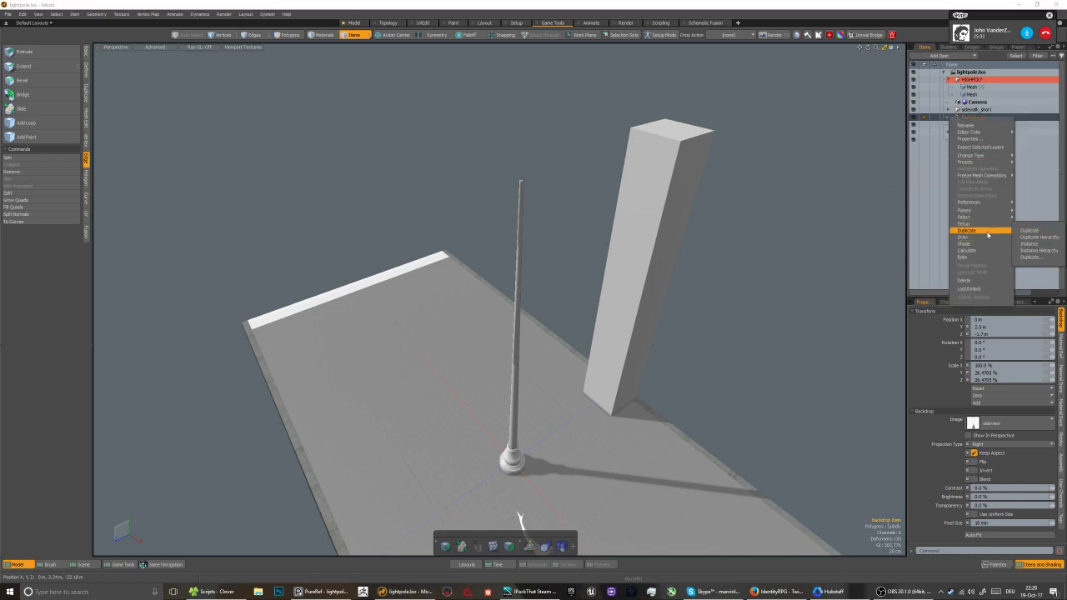
{"action": "left_click", "coordinate": [1029, 230]}
Rename the duplicated backdrop item as "top view"
{"action": "double_click", "coordinate": [971, 124]}
{"action": "type", "text": "top"}
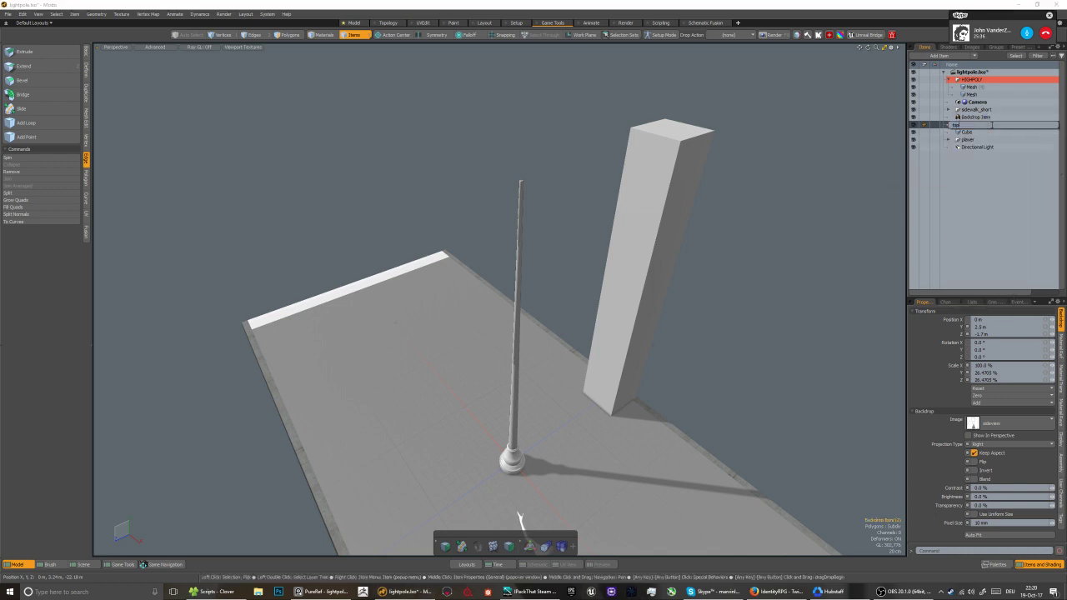
{"action": "type", "text": " view"}
{"action": "key", "text": "BackSpace"}
{"action": "key", "text": "BackSpace"}
{"action": "key", "text": "BackSpace"}
{"action": "type", "text": "view"}
{"action": "key", "text": "Return"}
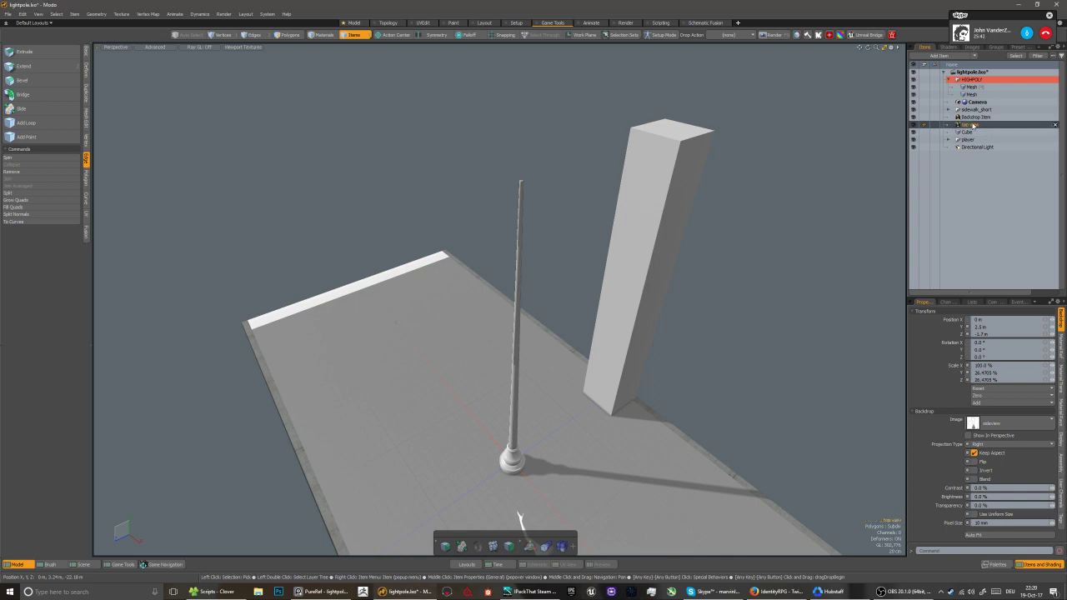
Set the projection type of the "top view" backdrop to Top and switch the viewport to the top view
{"action": "right_click", "coordinate": [956, 118]}
{"action": "left_click", "coordinate": [975, 118]}
{"action": "left_click", "coordinate": [979, 119]}
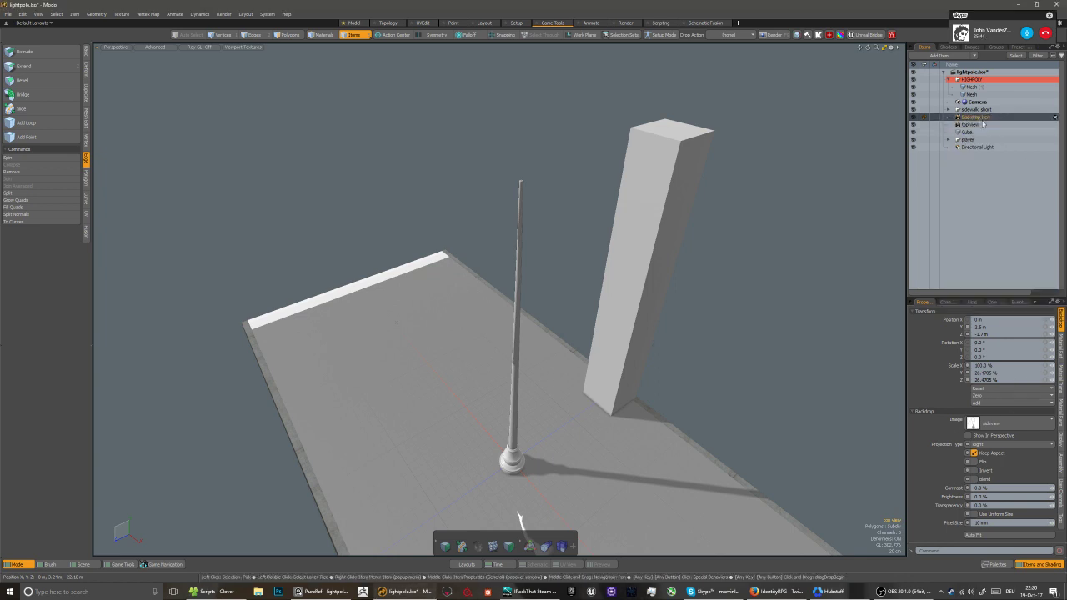
{"action": "left_click", "coordinate": [982, 120]}
{"action": "left_click", "coordinate": [971, 125]}
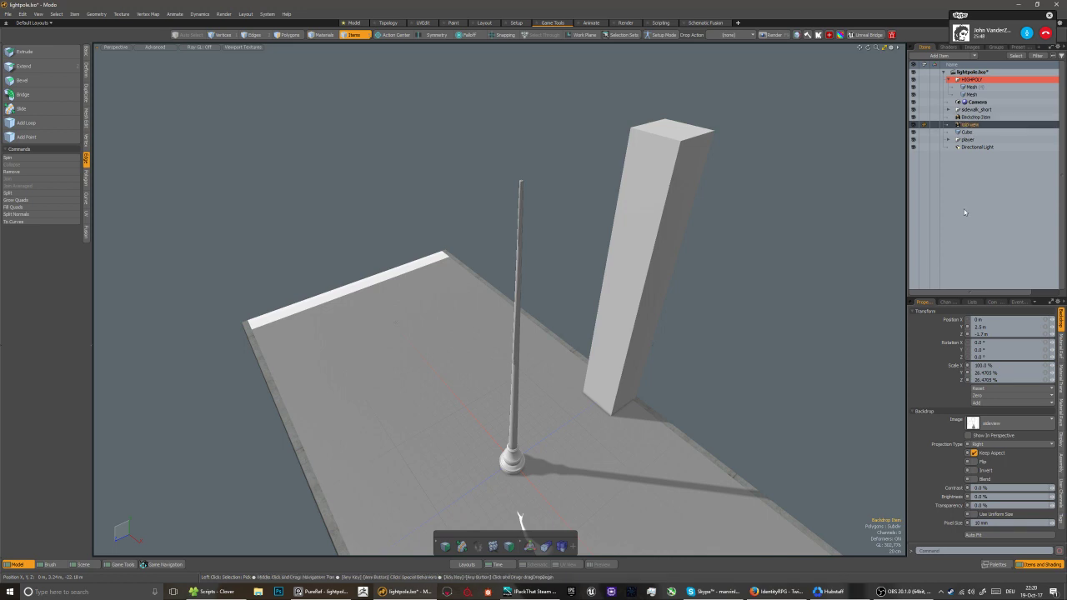
{"action": "left_click", "coordinate": [990, 444]}
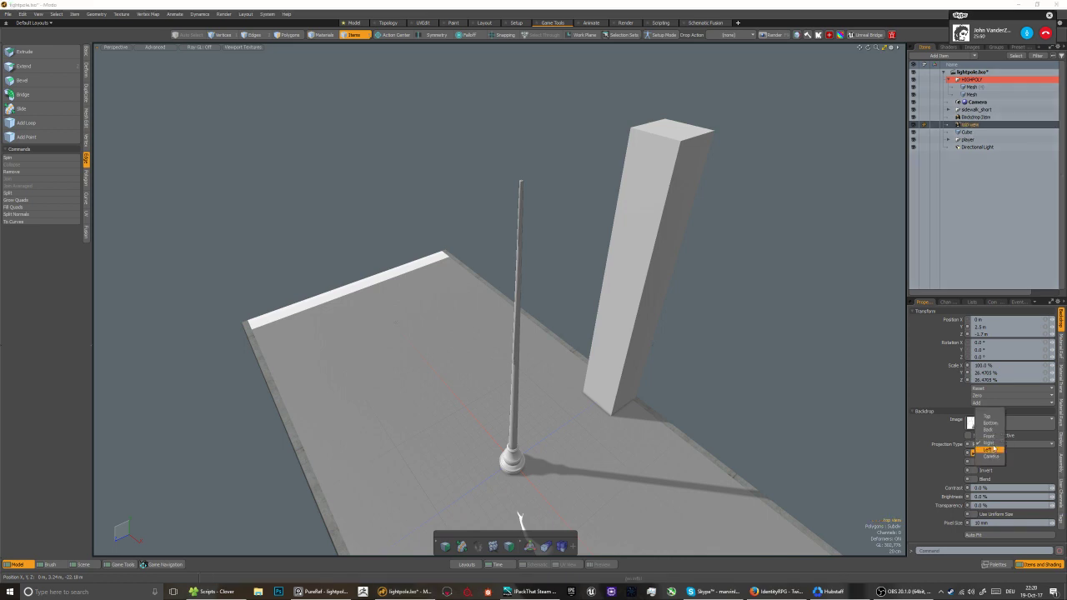
{"action": "left_click", "coordinate": [990, 426]}
{"action": "key", "text": "ctrl+space"}
{"action": "left_click", "coordinate": [531, 413]}
{"action": "scroll", "coordinate": [531, 403], "scroll_direction": "down", "scroll_amount": 4}
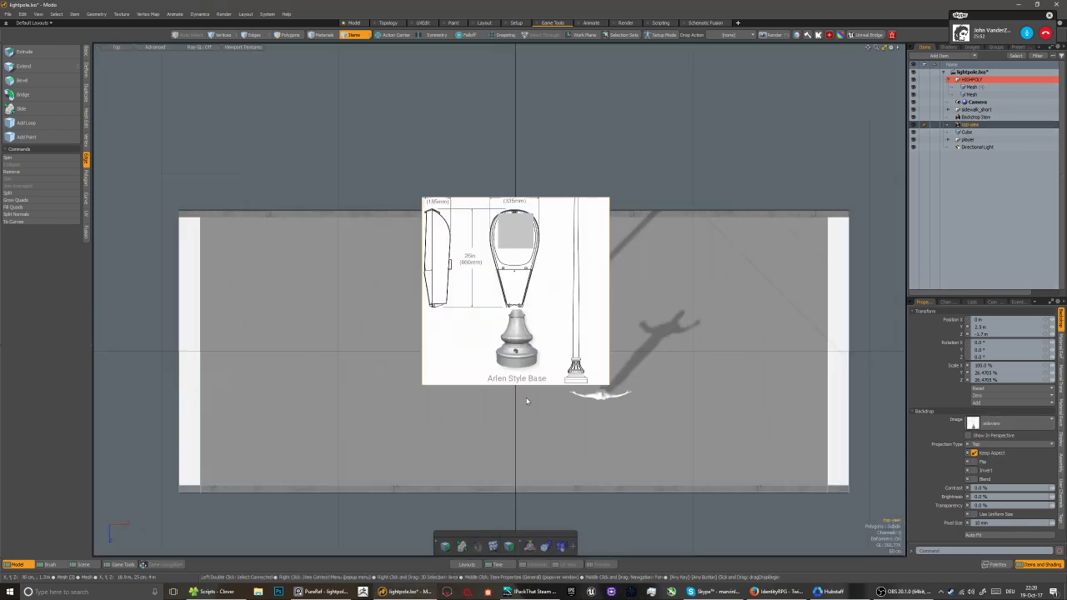
Move the "top view" backdrop about 3.6 m along X and 50 cm along Z, clear of the lamp post
{"action": "middle_click_drag", "start_coordinate": [517, 289], "coordinate": [465, 268]}
{"action": "scroll", "coordinate": [492, 302], "scroll_direction": "up", "scroll_amount": 2}
{"action": "key", "text": "w"}
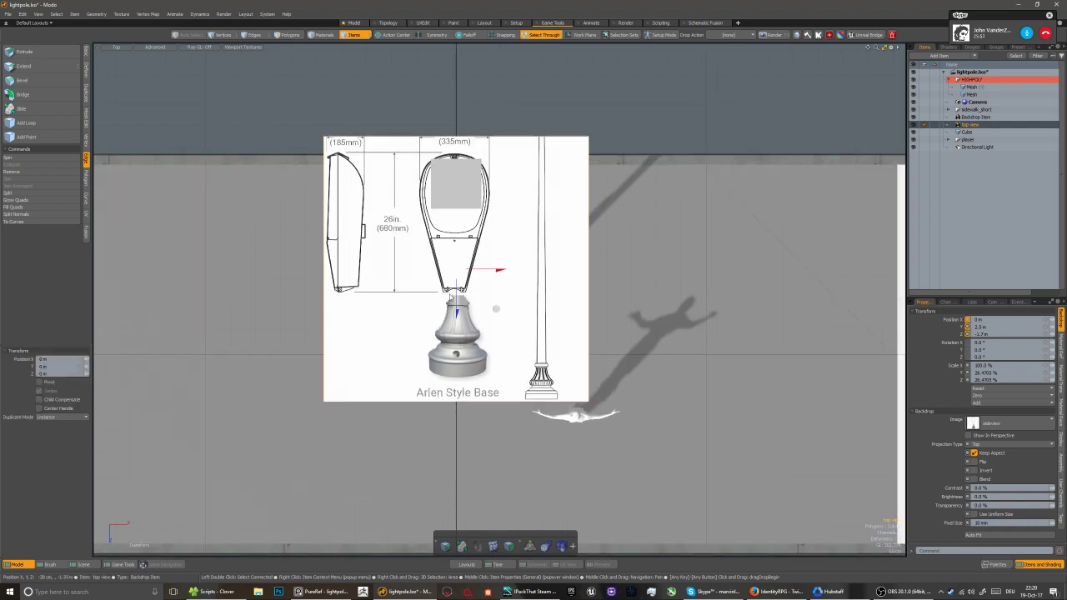
{"action": "left_click_drag", "start_coordinate": [452, 297], "coordinate": [635, 323]}
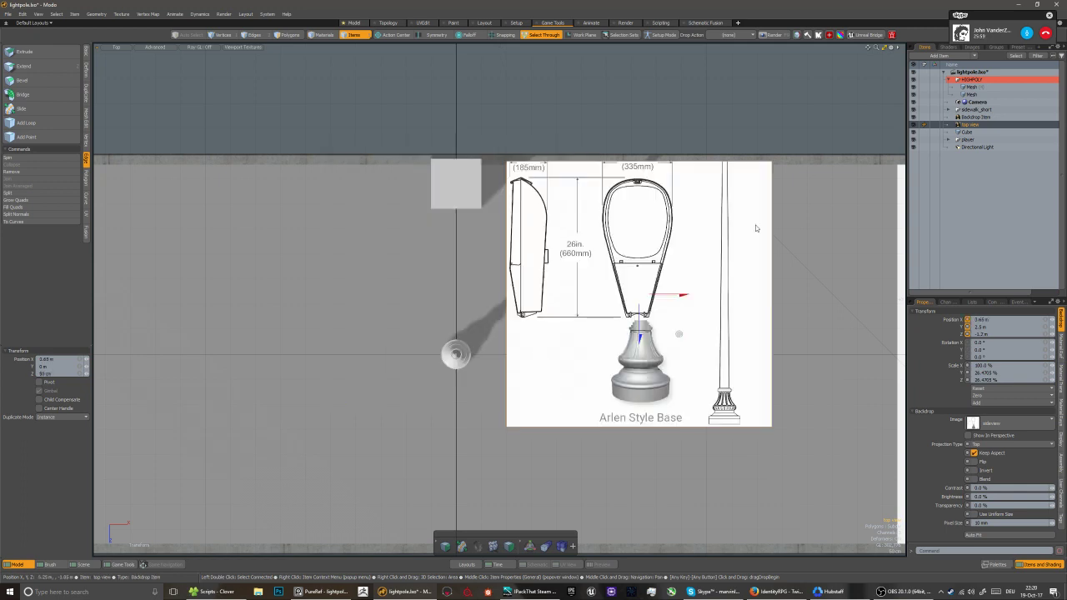
Add a new empty mesh item to the HIGHPOLY group for the lamp head
{"action": "left_click", "coordinate": [971, 132]}
{"action": "middle_click_drag", "start_coordinate": [468, 291], "coordinate": [413, 293]}
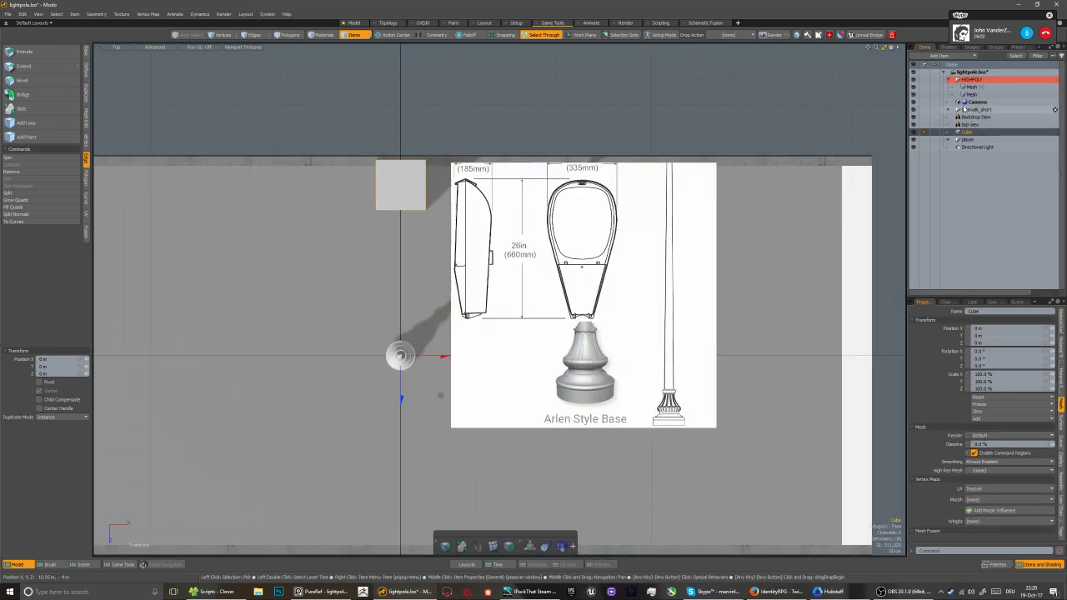
{"action": "left_click", "coordinate": [972, 93]}
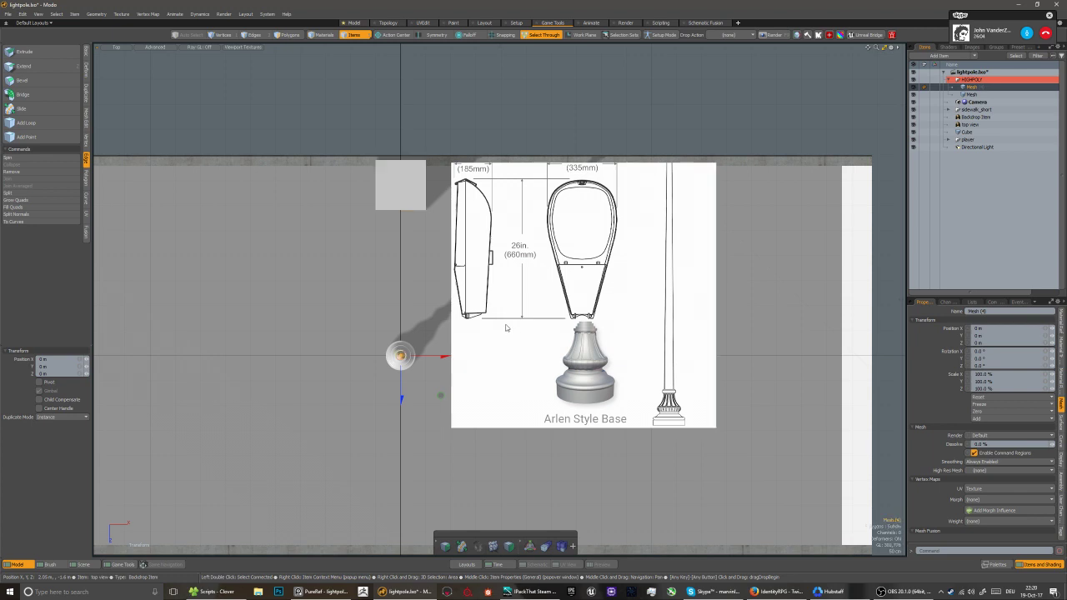
{"action": "middle_click_drag", "start_coordinate": [527, 280], "coordinate": [463, 313]}
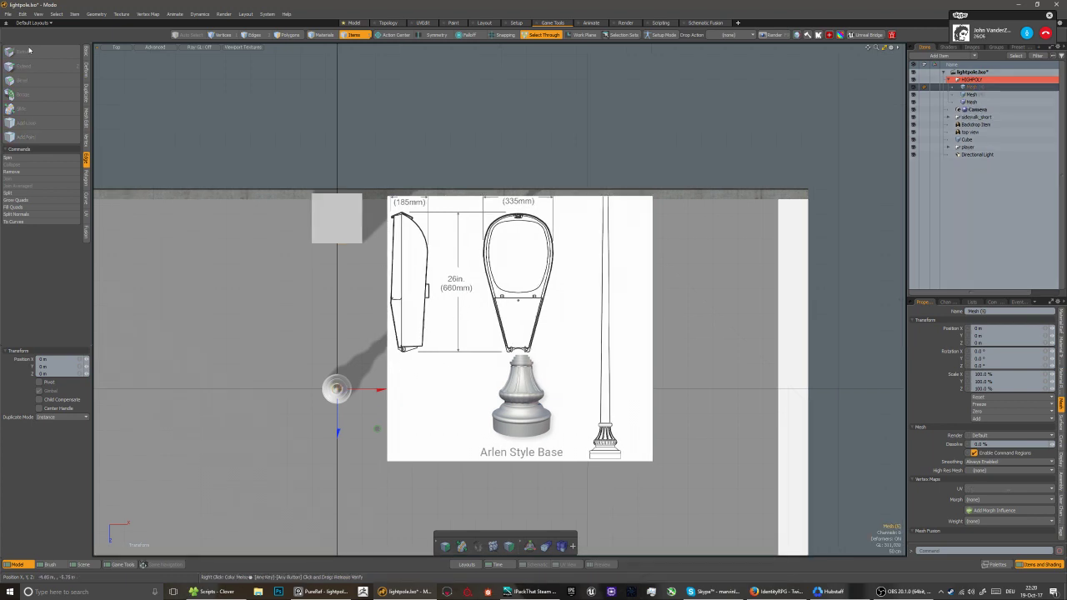
Draw a small four-point polygon with the Pen tool on the upper rim of the lamp head's front outline in the backdrop
{"action": "left_click", "coordinate": [87, 52]}
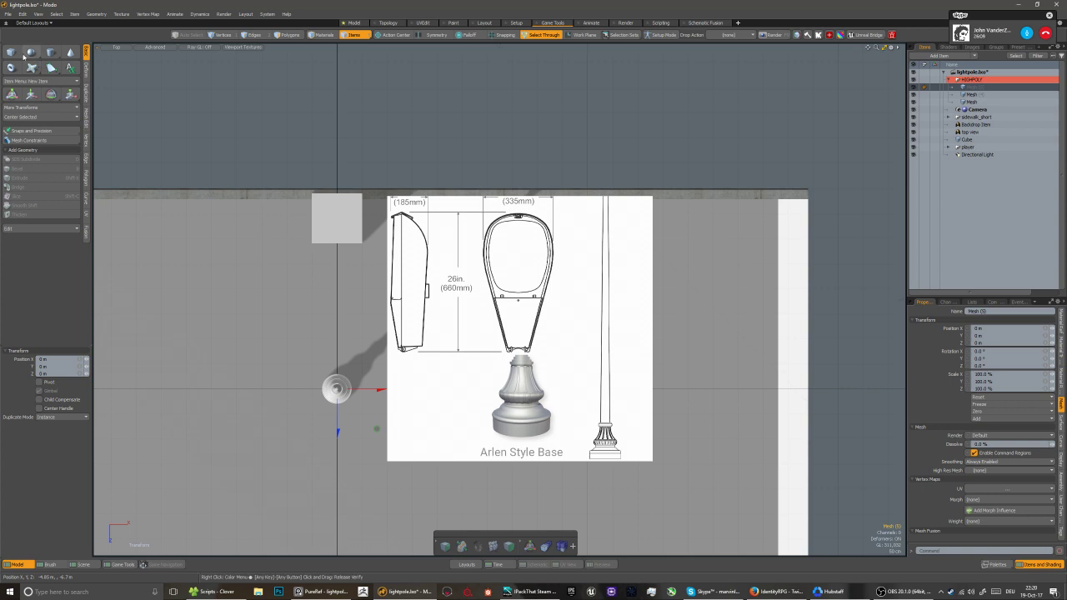
{"action": "left_click", "coordinate": [51, 67]}
{"action": "scroll", "coordinate": [517, 225], "scroll_direction": "up", "scroll_amount": 4}
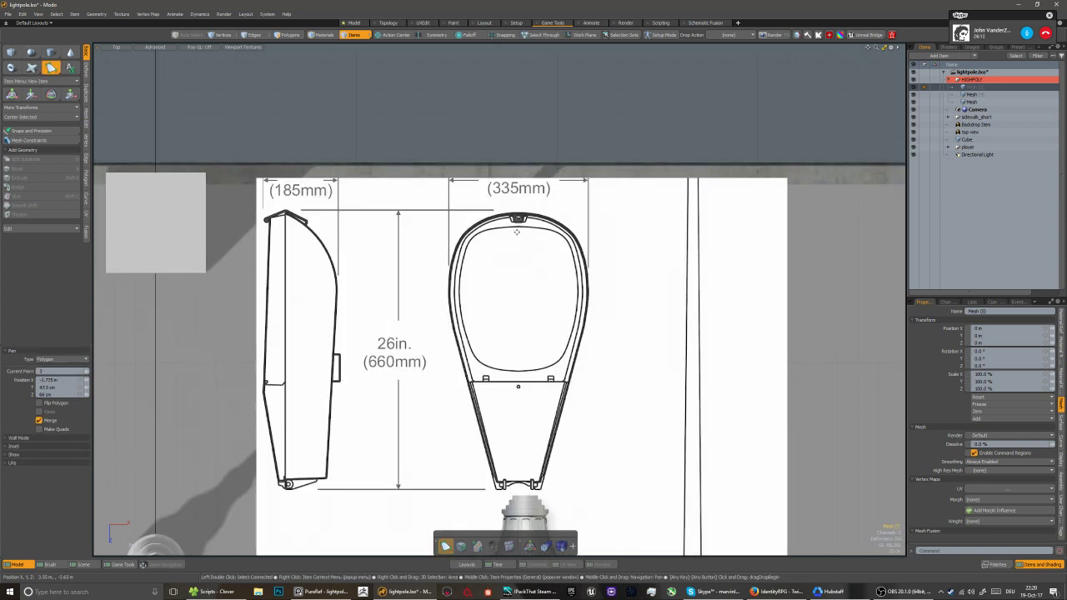
{"action": "left_click", "coordinate": [517, 216], "text": "shift"}
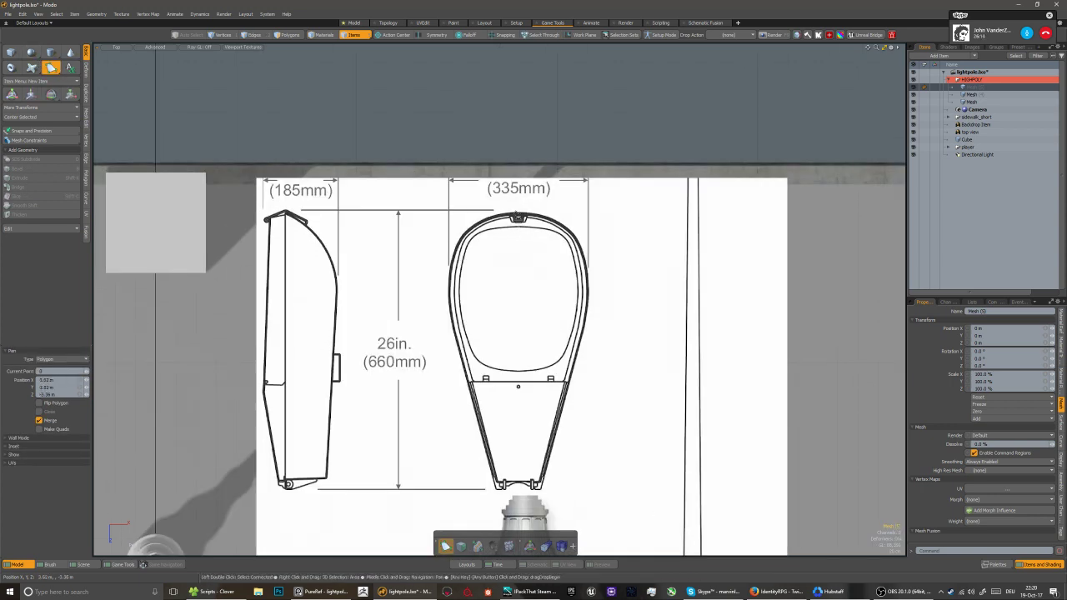
{"action": "left_click", "coordinate": [495, 214]}
{"action": "left_click", "coordinate": [614, 212]}
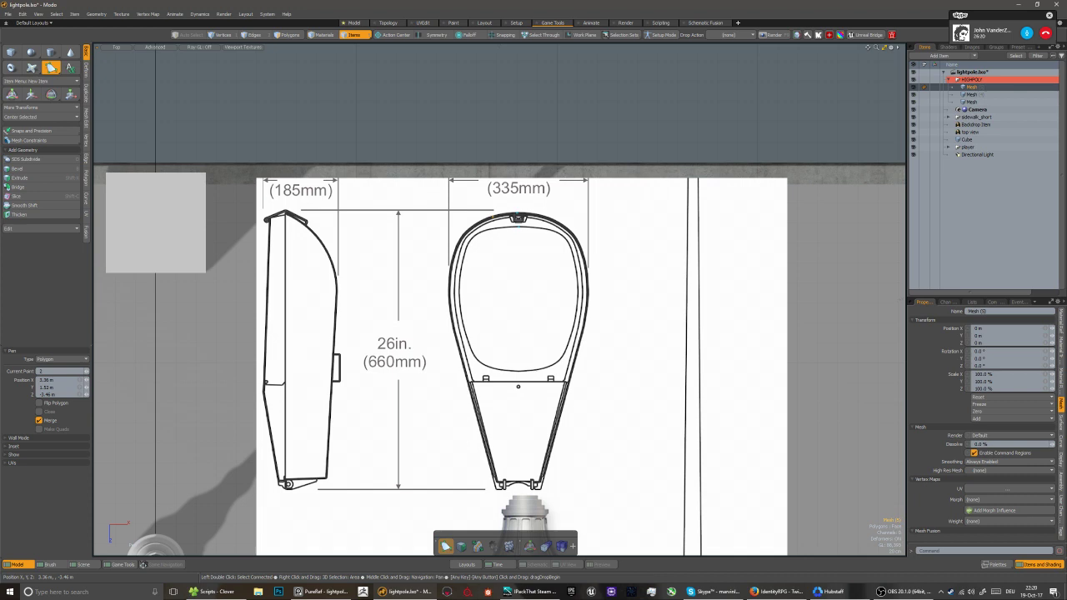
{"action": "left_click", "coordinate": [497, 234]}
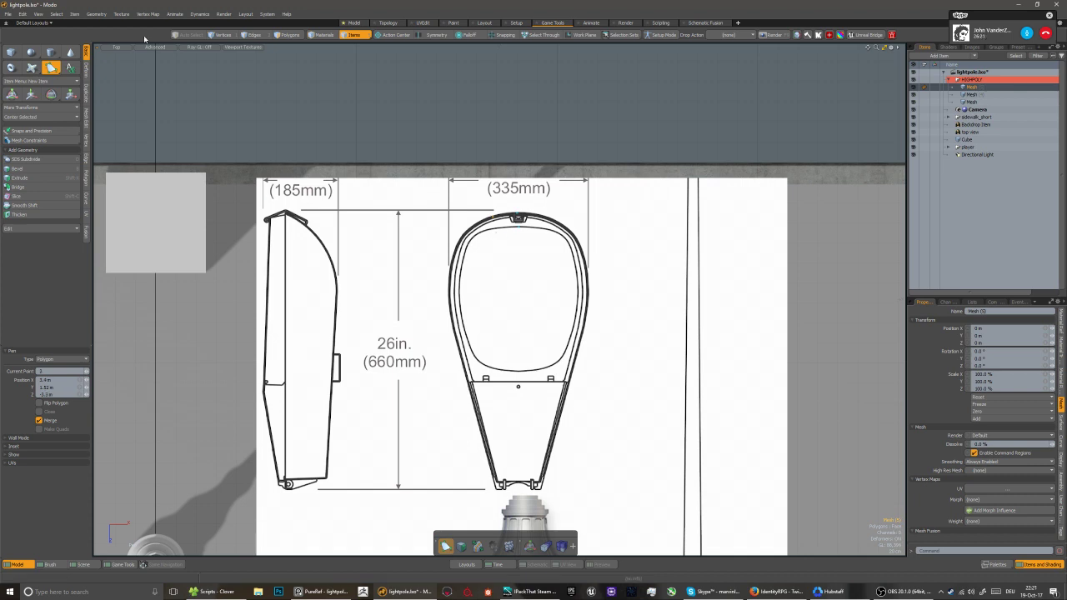
Compare the top view in Default and Advanced shading to check the new polygon's visibility against the "top view" backdrop
{"action": "scroll", "coordinate": [498, 256], "scroll_direction": "down", "scroll_amount": 3}
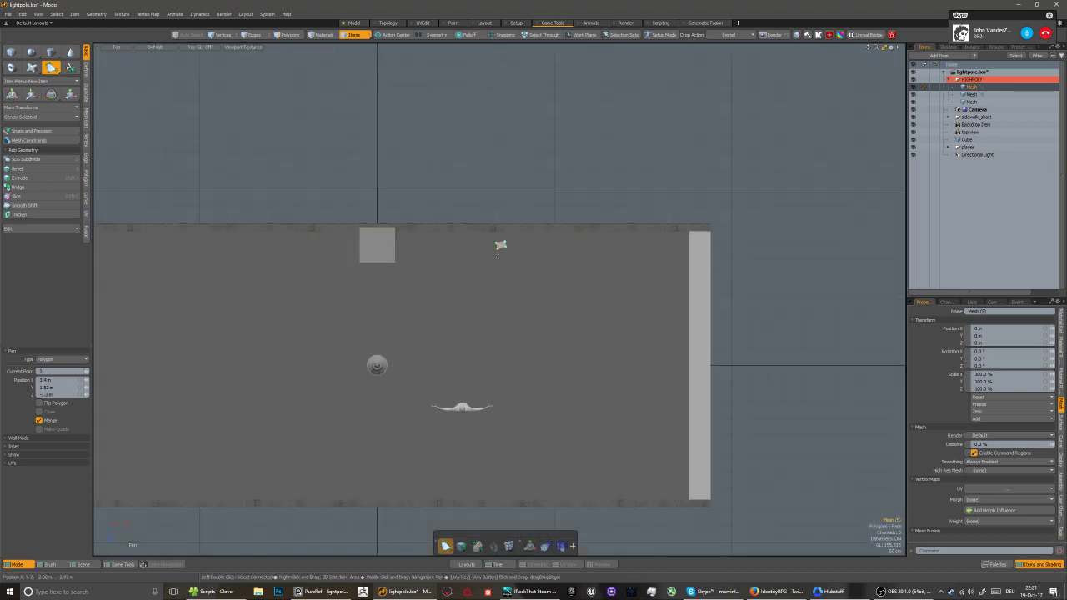
{"action": "scroll", "coordinate": [478, 251], "scroll_direction": "up", "scroll_amount": 2}
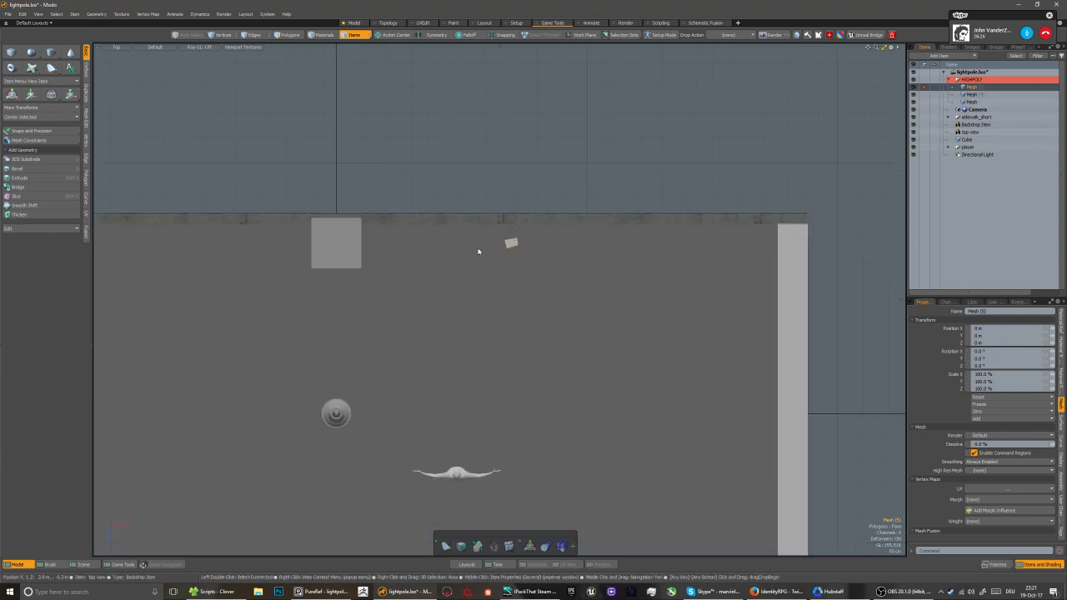
{"action": "scroll", "coordinate": [477, 251], "scroll_direction": "up", "scroll_amount": 2}
{"action": "key", "text": "2"}
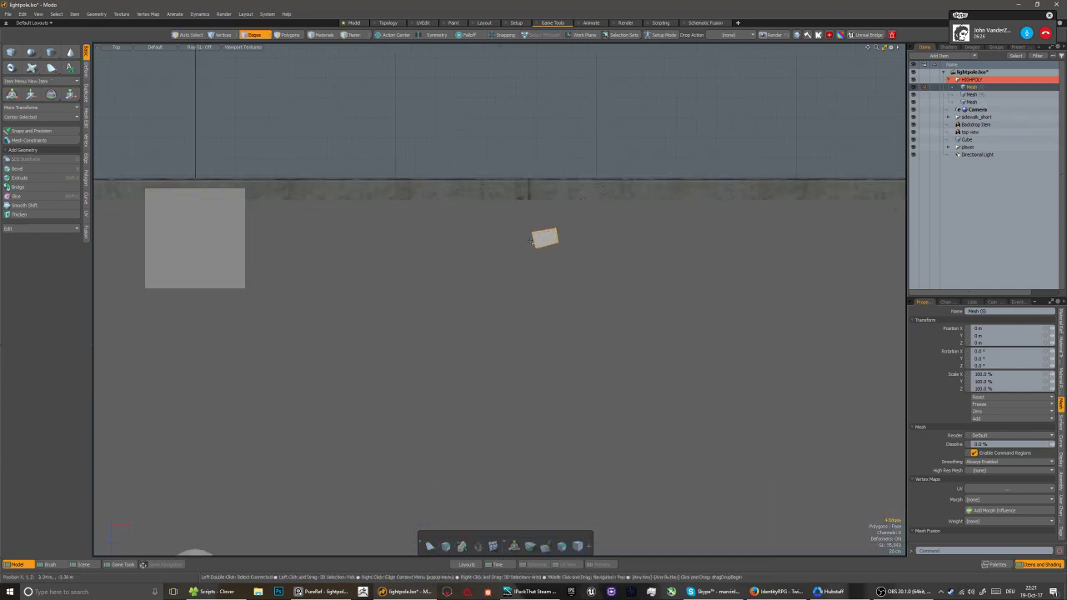
{"action": "left_click", "coordinate": [968, 132]}
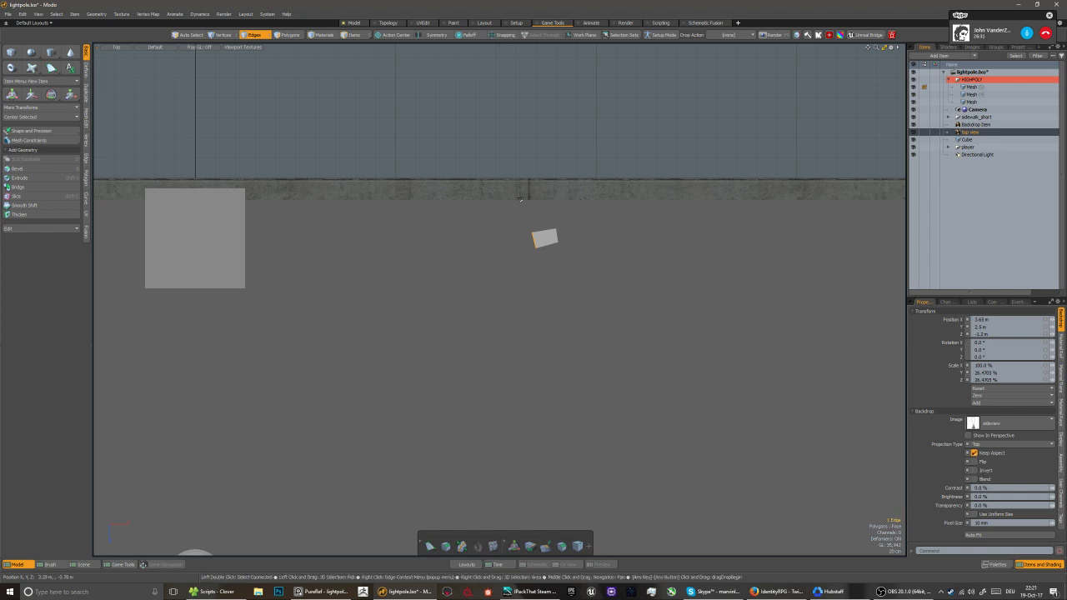
{"action": "left_click", "coordinate": [155, 48]}
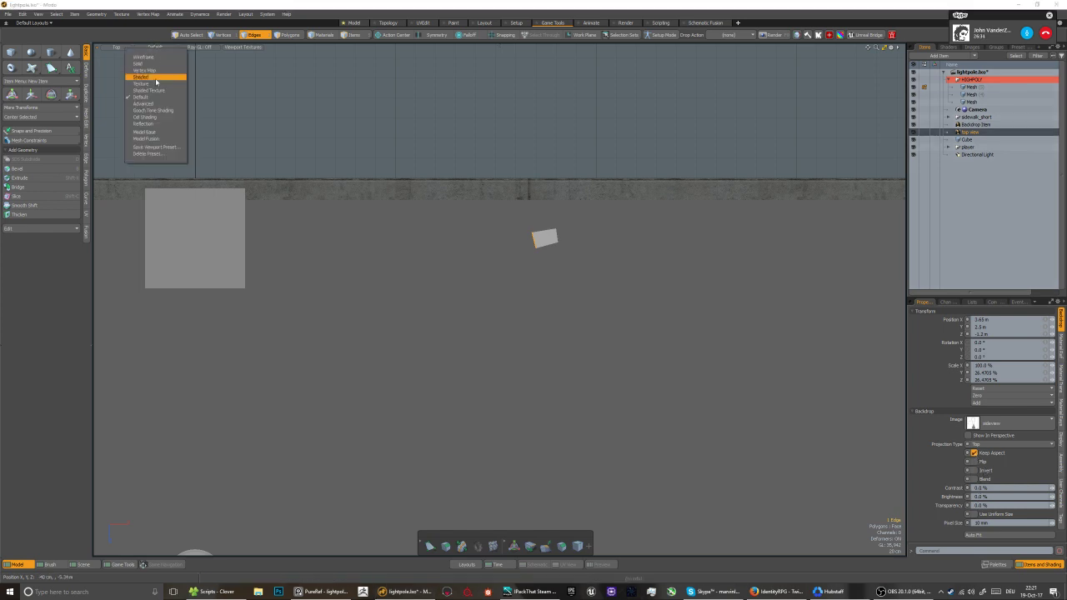
{"action": "left_click", "coordinate": [154, 107]}
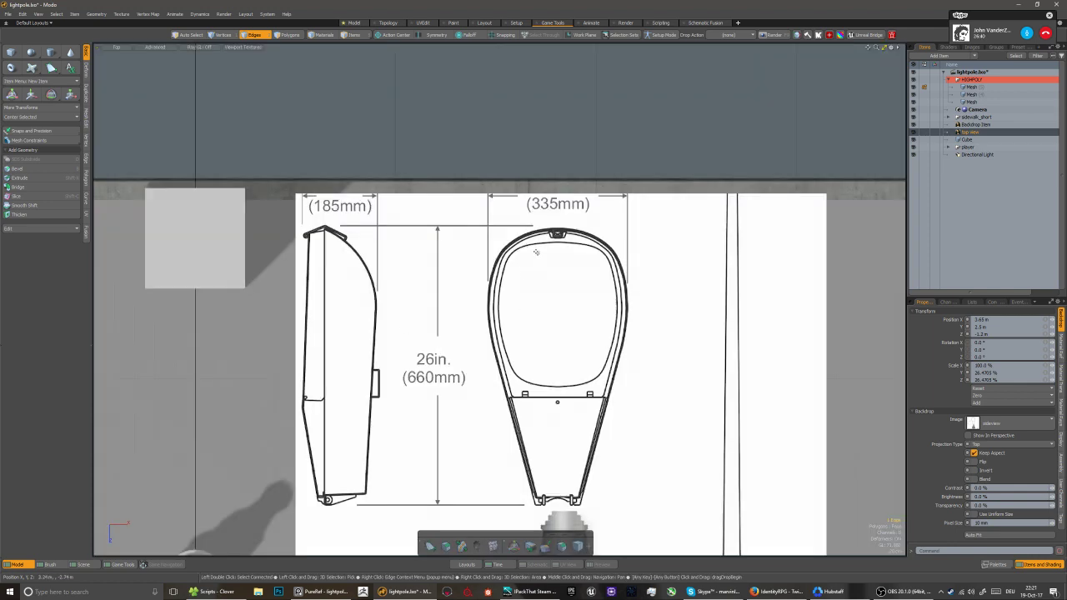
{"action": "key", "text": "3"}
{"action": "scroll", "coordinate": [525, 274], "scroll_direction": "down", "scroll_amount": 2}
{"action": "key", "text": "ctrl+space"}
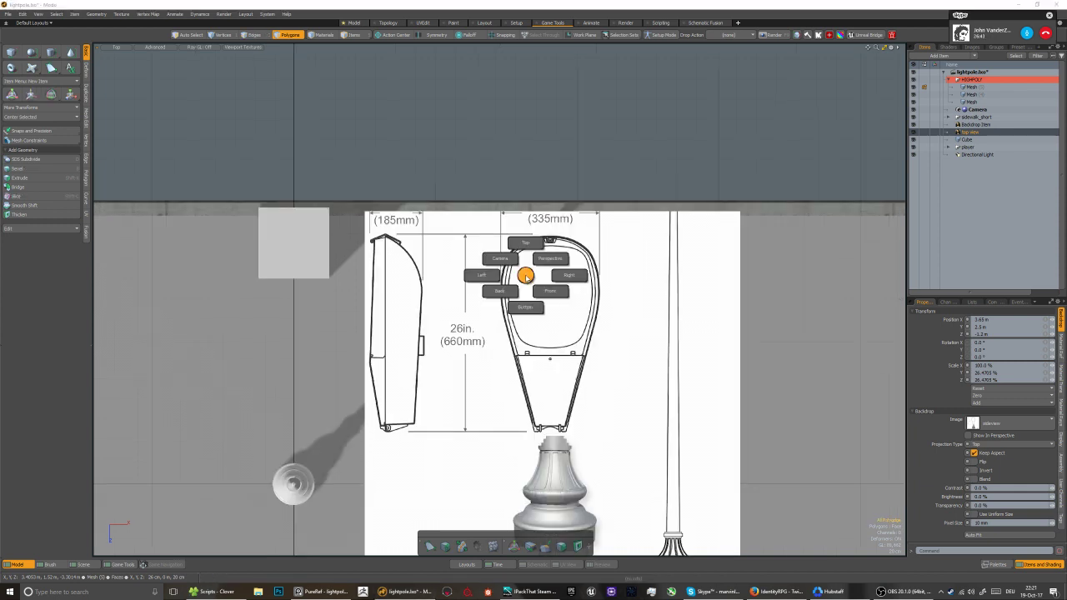
{"action": "scroll", "coordinate": [522, 254], "scroll_direction": "up", "scroll_amount": 2}
{"action": "key", "text": "2"}
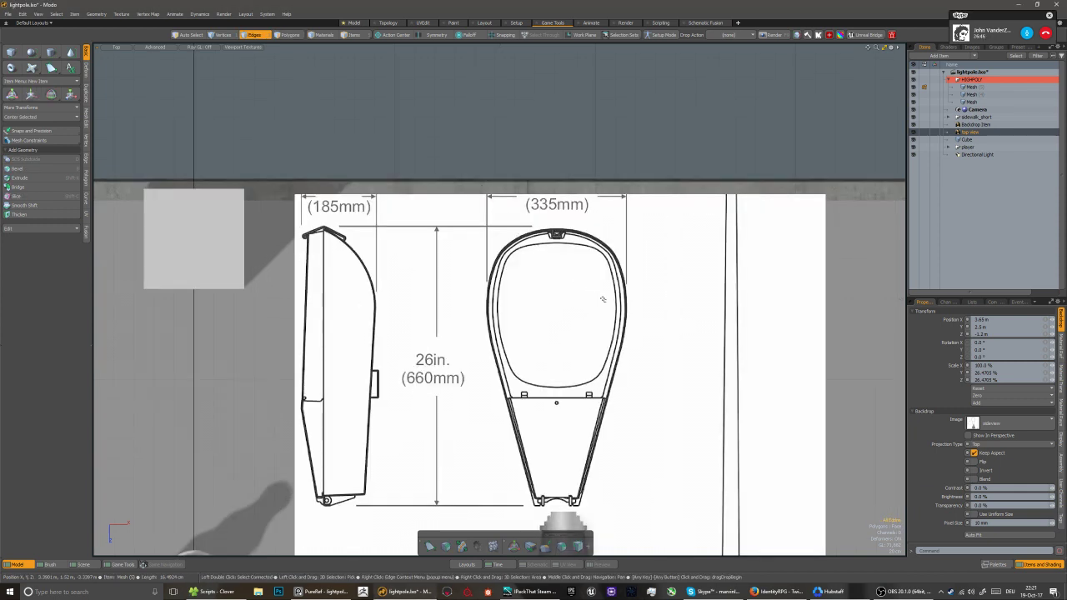
{"action": "key", "text": "3"}
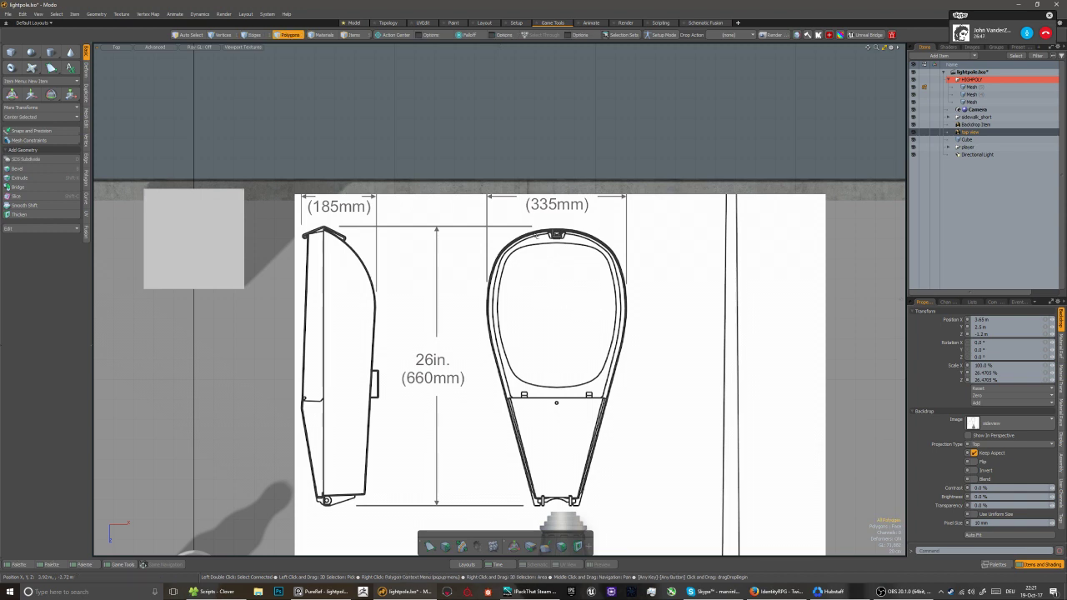
{"action": "left_click", "coordinate": [155, 48]}
{"action": "left_click", "coordinate": [138, 98]}
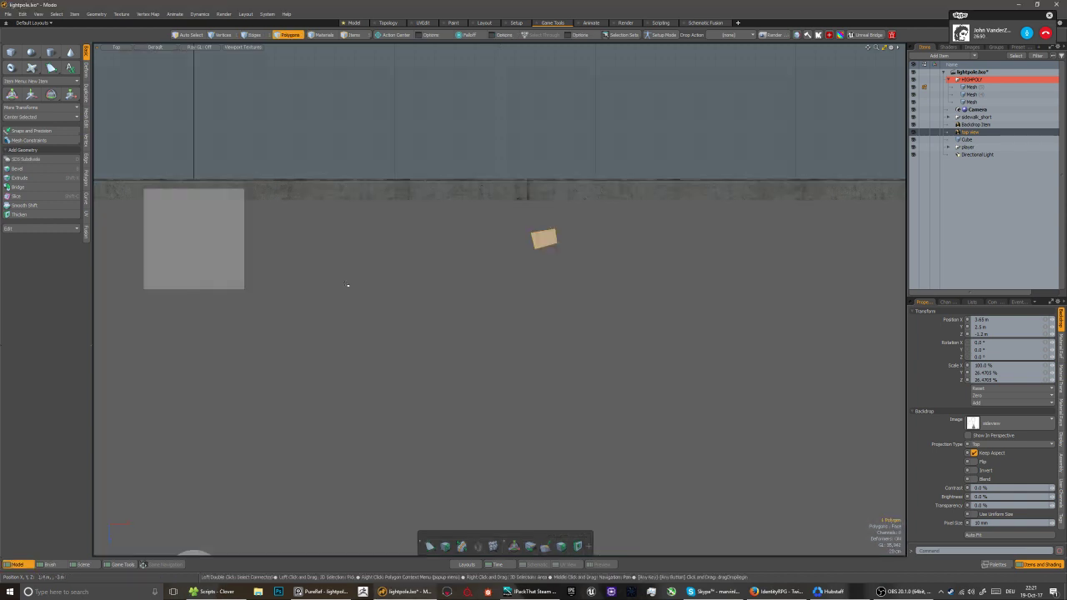
{"action": "scroll", "coordinate": [348, 286], "scroll_direction": "down", "scroll_amount": 3}
{"action": "key", "text": "5"}
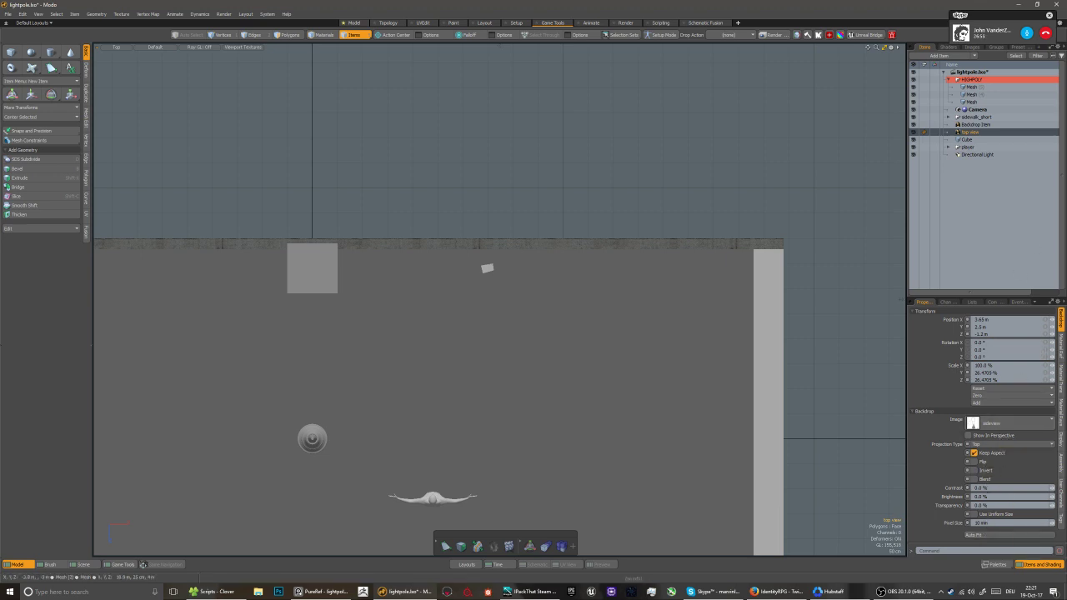
Switch to the perspective view and enable Show In Perspective for the "top view" backdrop
{"action": "scroll", "coordinate": [446, 284], "scroll_direction": "down", "scroll_amount": 3}
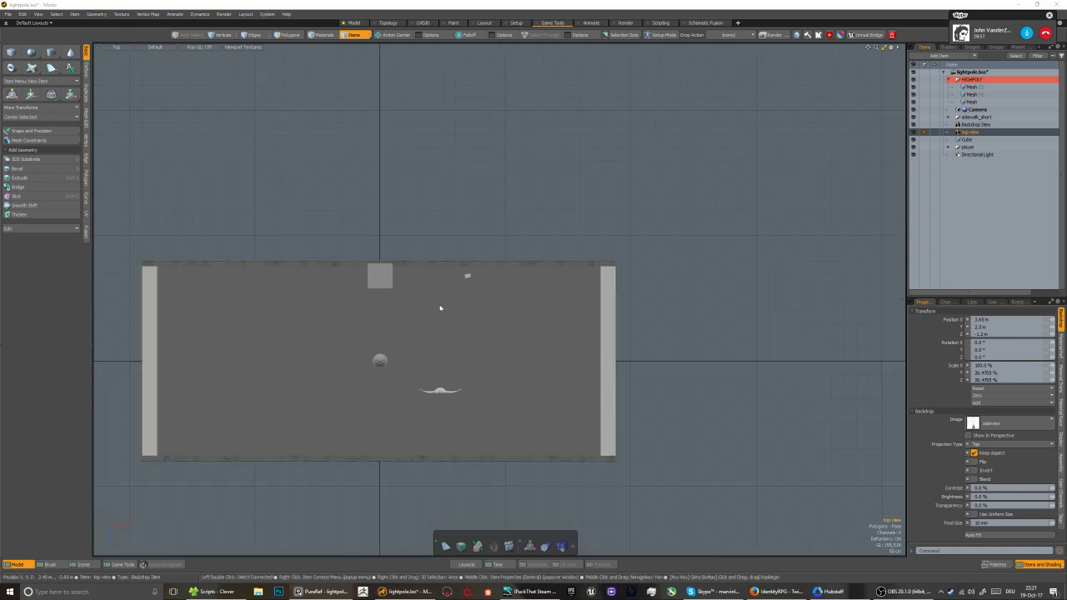
{"action": "key", "text": "ctrl+space"}
{"action": "left_click_drag", "start_coordinate": [435, 331], "coordinate": [620, 272], "text": "alt"}
{"action": "left_click", "coordinate": [488, 307]}
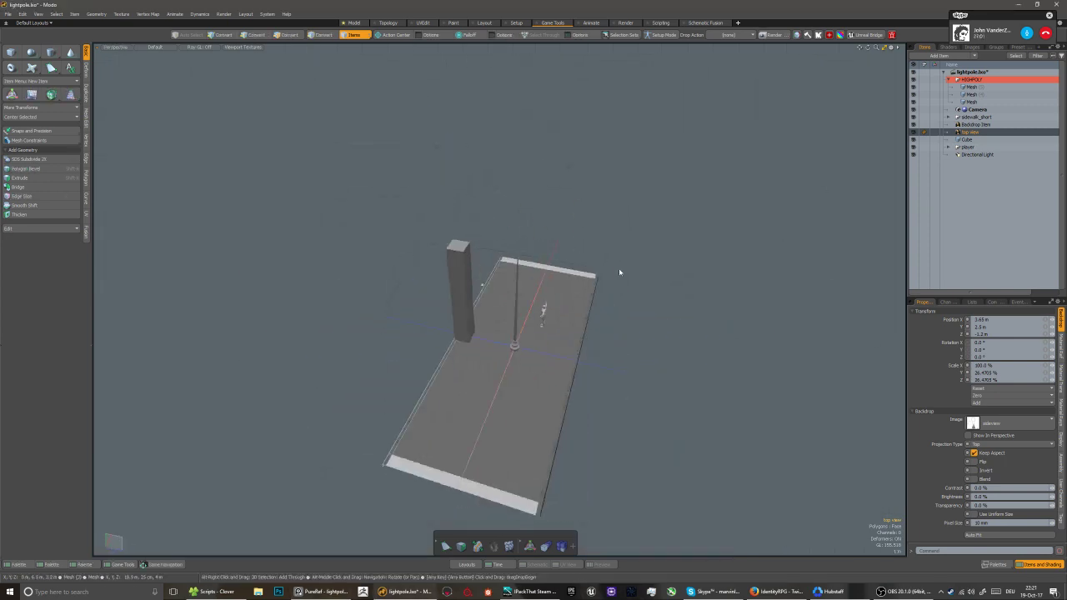
{"action": "left_click", "coordinate": [970, 435]}
{"action": "scroll", "coordinate": [512, 289], "scroll_direction": "up", "scroll_amount": 3}
{"action": "left_click_drag", "start_coordinate": [512, 289], "coordinate": [541, 313], "text": "alt"}
{"action": "key", "text": "ctrl+space"}
{"action": "left_click", "coordinate": [485, 283]}
{"action": "key", "text": "ctrl+space"}
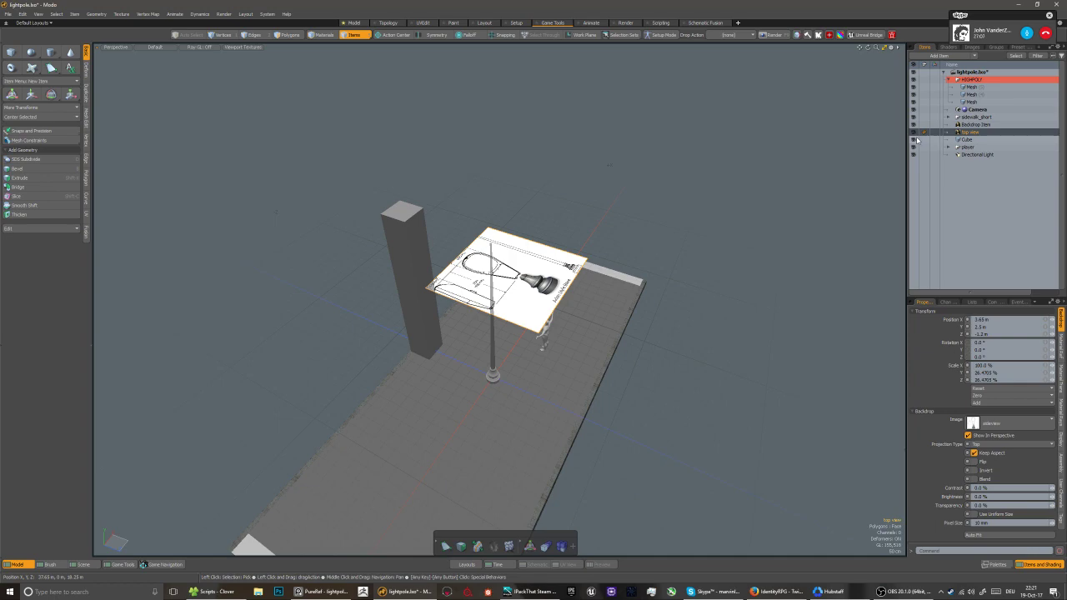
Raise the new lamp head polygon about 1.05 m along Y, above the backdrop plane
{"action": "scroll", "coordinate": [494, 252], "scroll_direction": "up", "scroll_amount": 3}
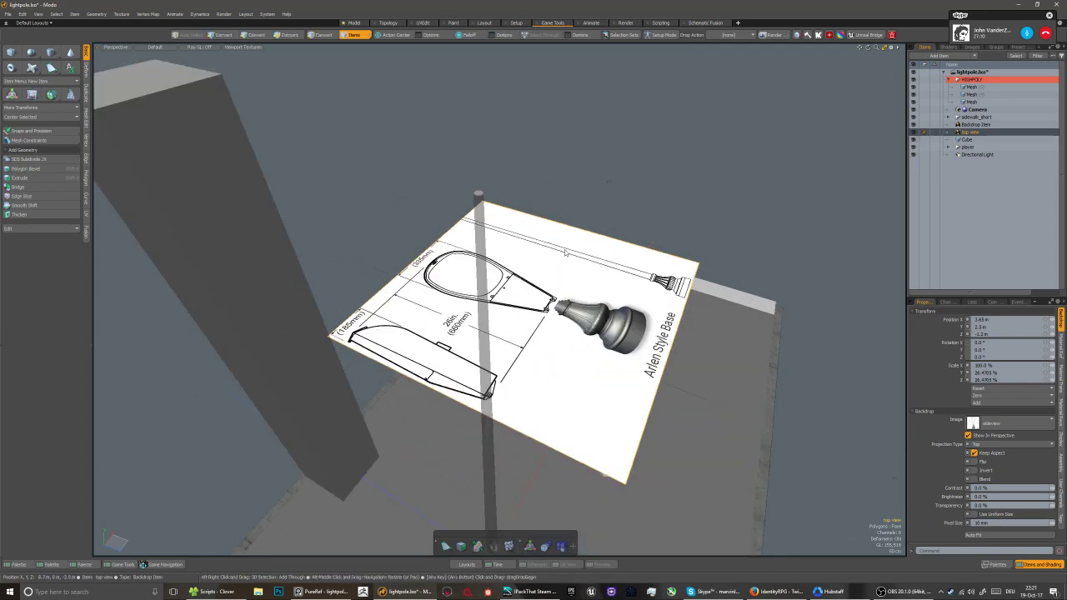
{"action": "left_click_drag", "start_coordinate": [508, 257], "coordinate": [541, 225], "text": "alt"}
{"action": "left_click", "coordinate": [438, 277]}
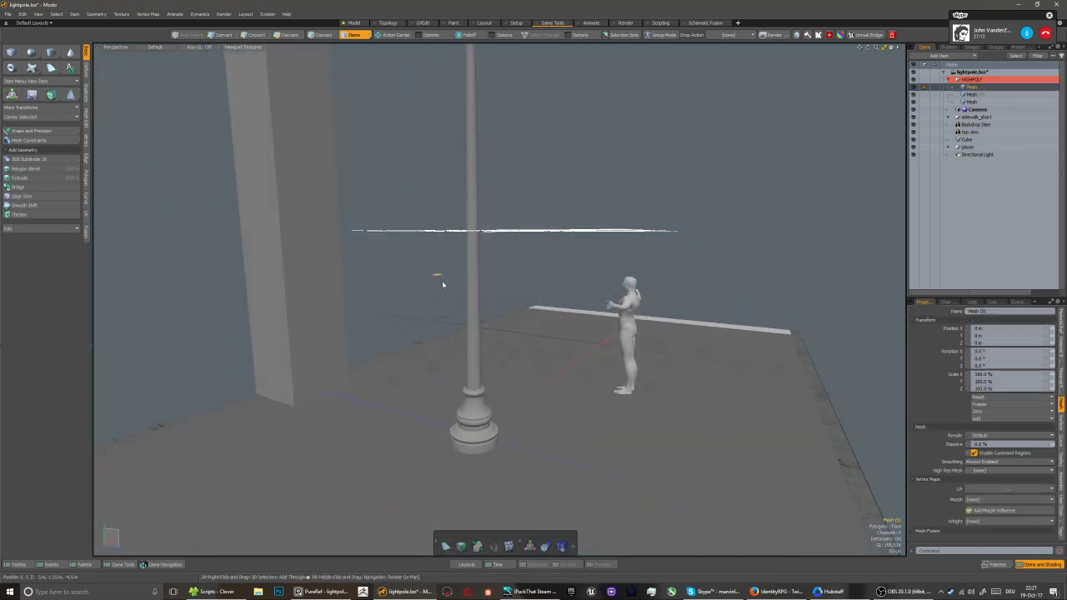
{"action": "left_click_drag", "start_coordinate": [443, 283], "coordinate": [446, 313], "text": "alt"}
{"action": "key", "text": "3"}
{"action": "key", "text": "w"}
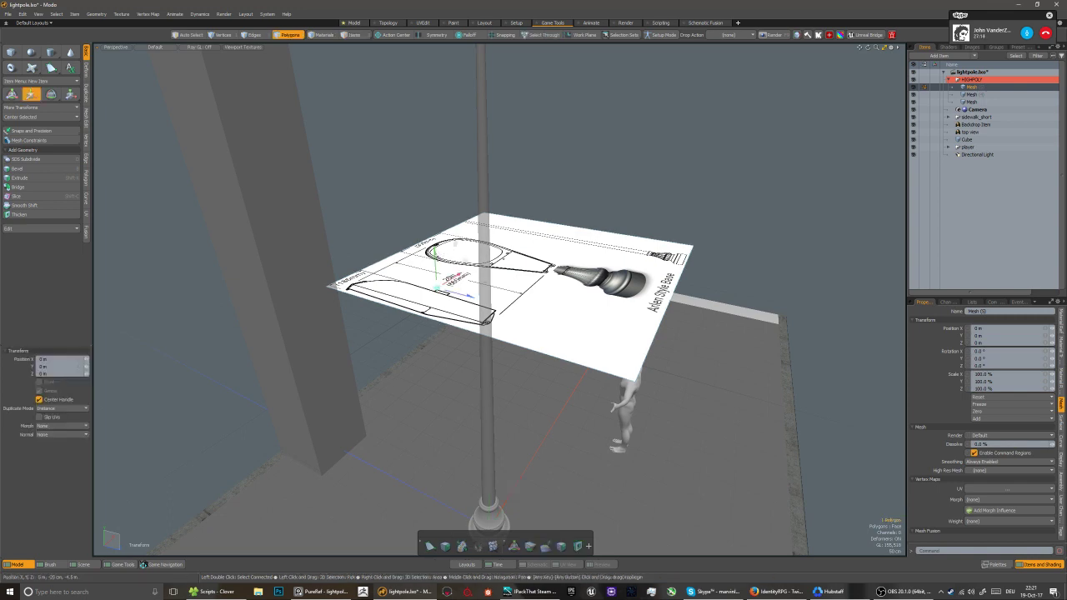
{"action": "left_click_drag", "start_coordinate": [434, 258], "coordinate": [432, 215]}
Return the viewport to the top view with Advanced shading, framed on the lamp head's upper rim
{"action": "key", "text": "ctrl+space"}
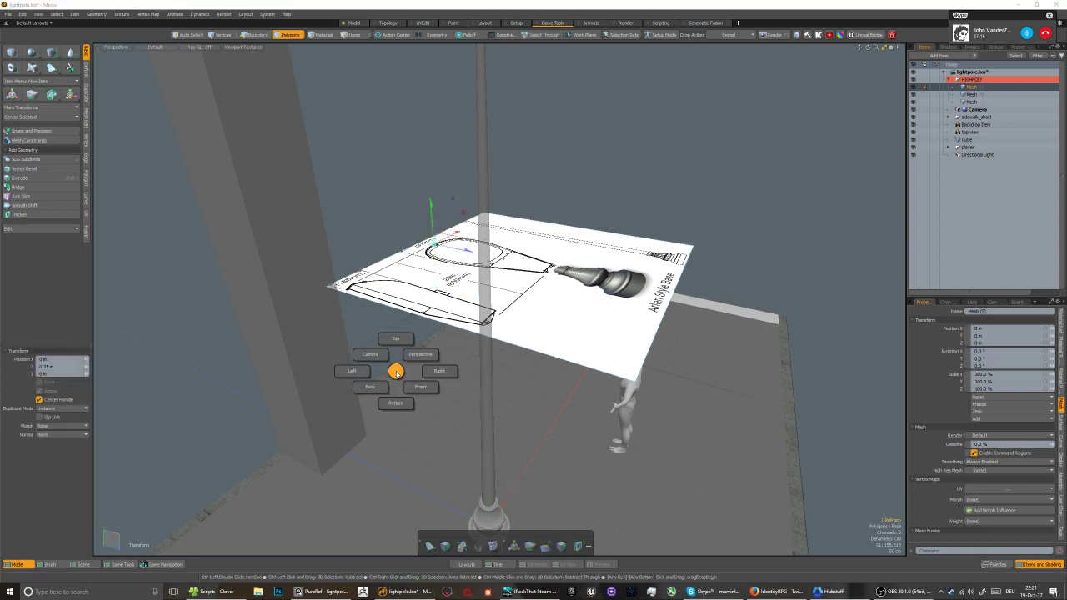
{"action": "left_click", "coordinate": [396, 338]}
{"action": "left_click", "coordinate": [155, 46]}
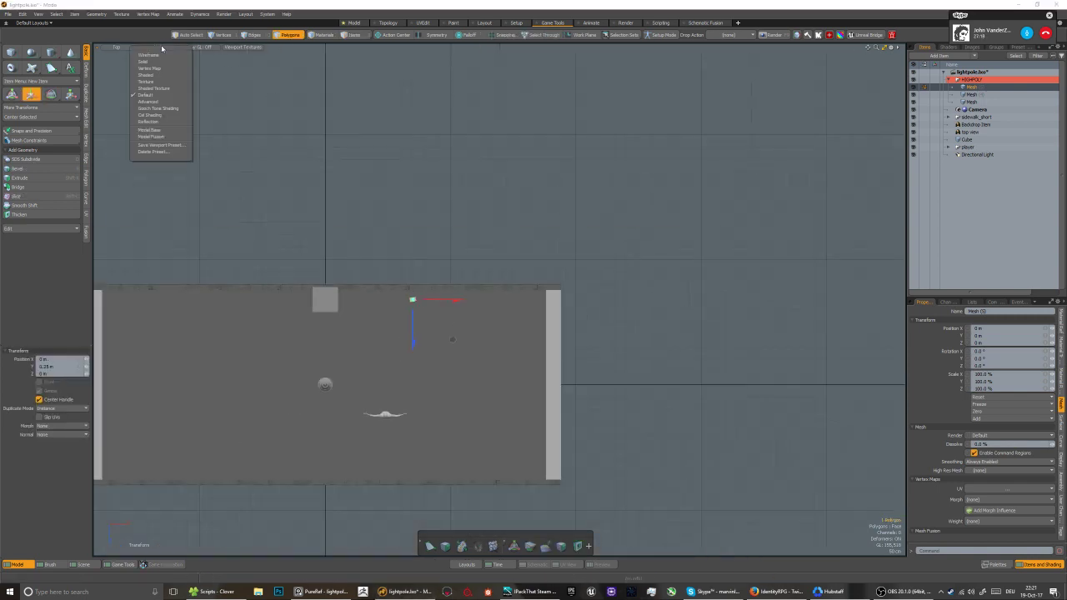
{"action": "left_click", "coordinate": [160, 81]}
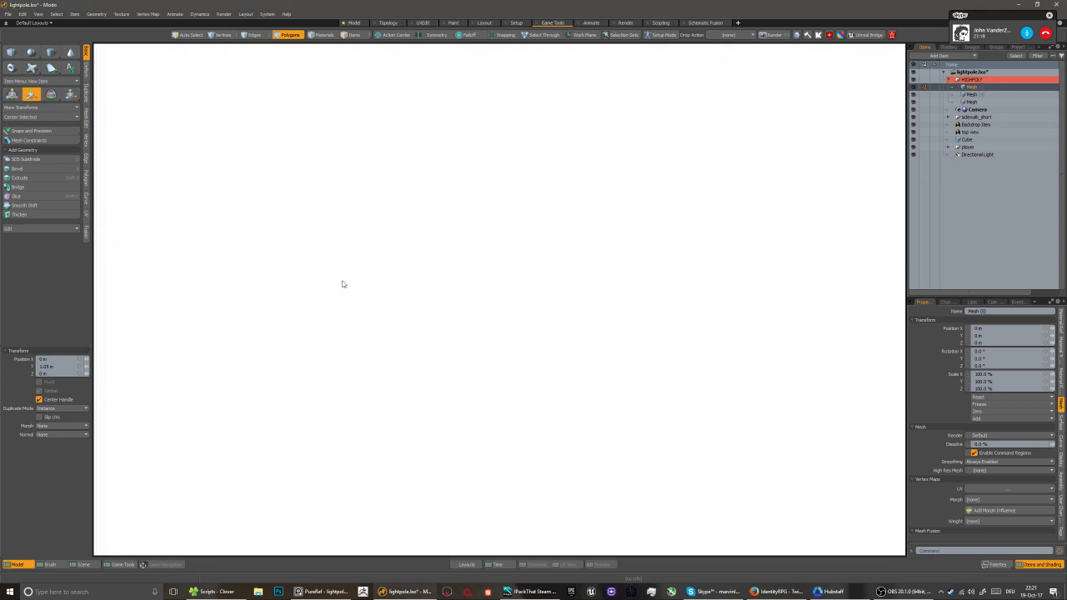
{"action": "scroll", "coordinate": [406, 303], "scroll_direction": "up", "scroll_amount": 6}
Move the polygon's outer short edge slightly so that it fits the curve of the lamp head rim
{"action": "key", "text": "2"}
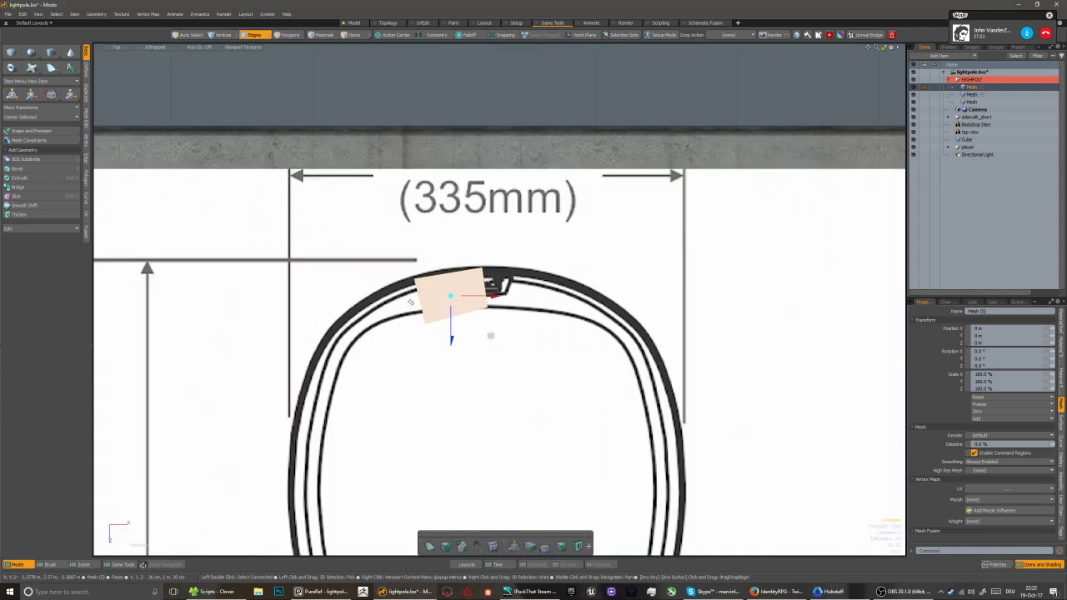
{"action": "key", "text": "space"}
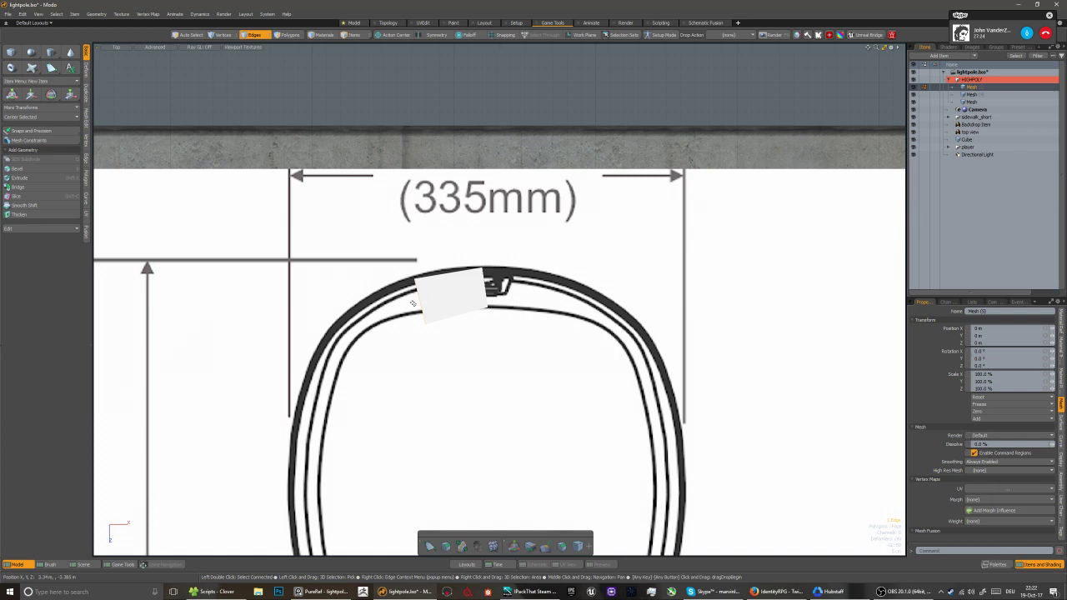
{"action": "key", "text": "w"}
{"action": "left_click_drag", "start_coordinate": [461, 342], "coordinate": [462, 337]}
Extend the polygon's outer short edge down along the curved rim to form a second quad
{"action": "key", "text": "shift+x"}
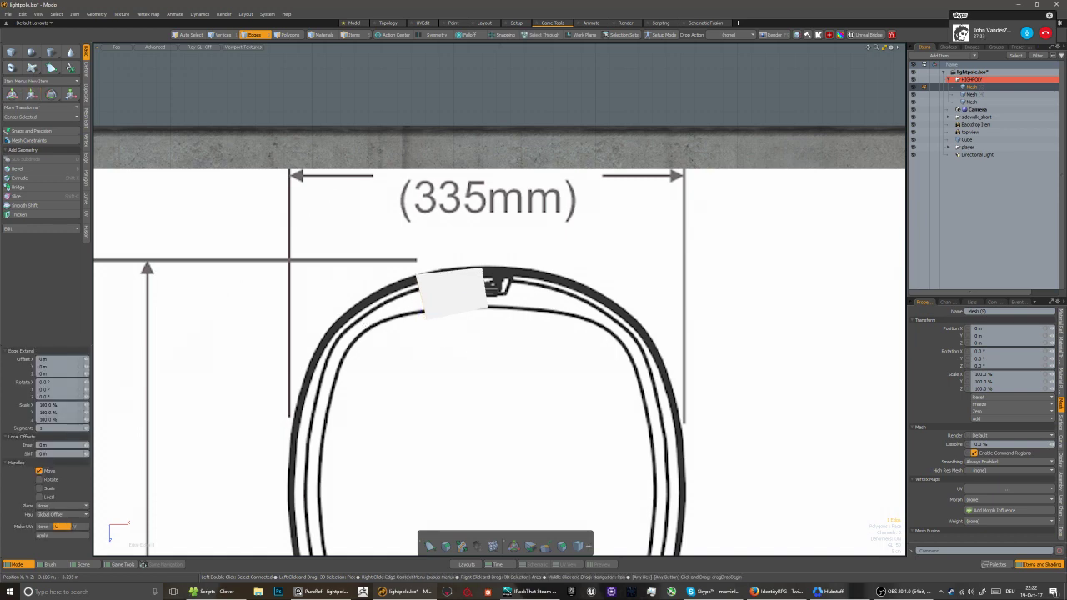
{"action": "key", "text": "w"}
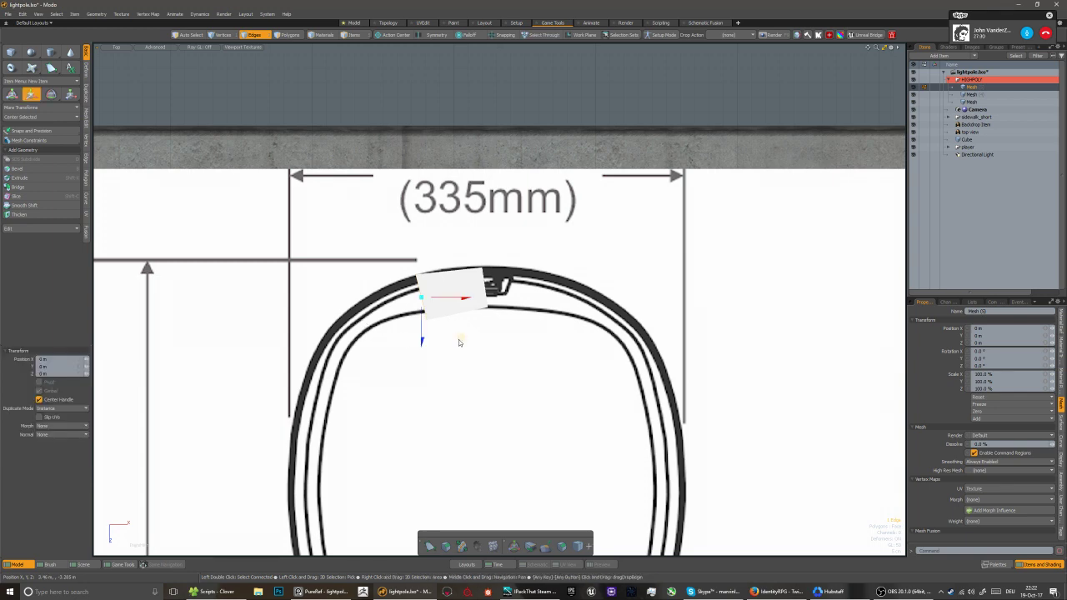
{"action": "left_click_drag", "start_coordinate": [459, 342], "coordinate": [405, 367]}
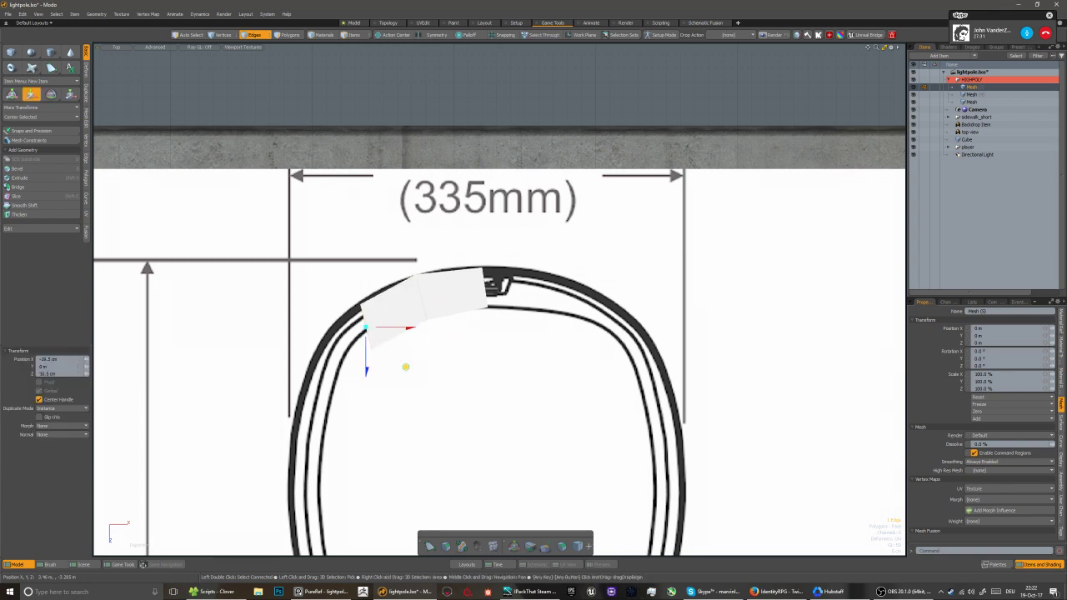
Adjust the two end vertices of the second quad to follow the outer and inner outlines of the rim
{"action": "key", "text": "1"}
{"action": "right_click_drag", "start_coordinate": [350, 339], "coordinate": [392, 385]}
{"action": "key", "text": "w"}
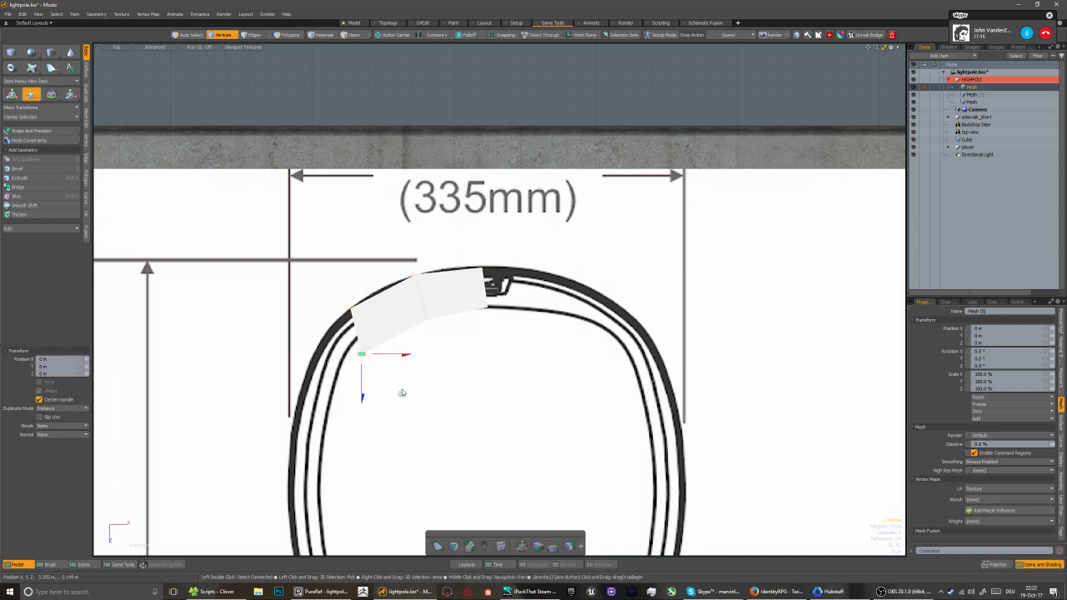
{"action": "left_click_drag", "start_coordinate": [403, 392], "coordinate": [412, 385]}
{"action": "key", "text": "q"}
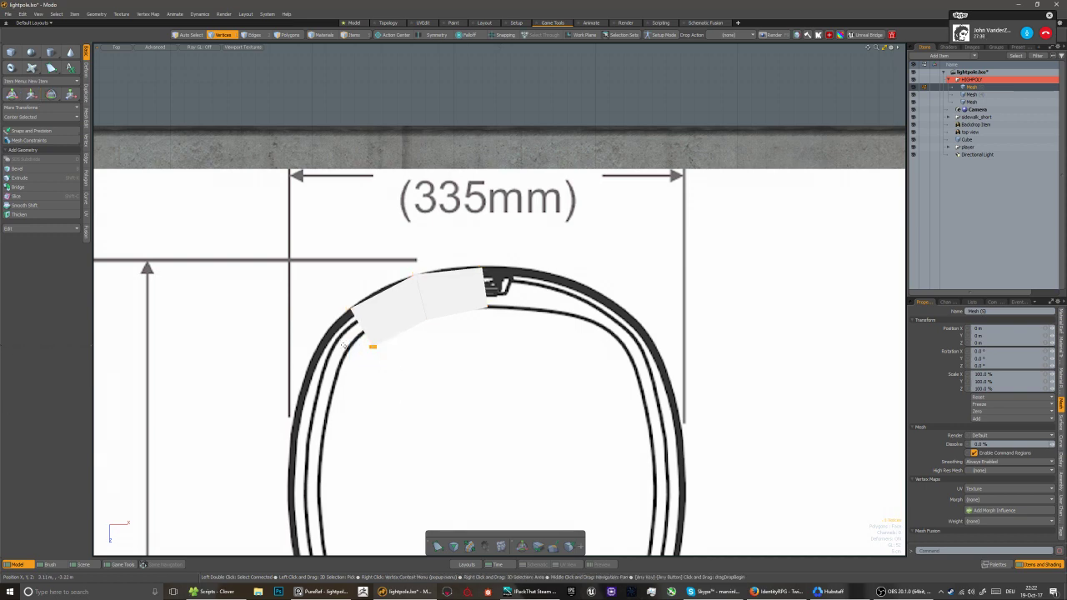
Extend the strip's outer end edge further down the curved rim of the lamp head to form a third quad
{"action": "key", "text": "2"}
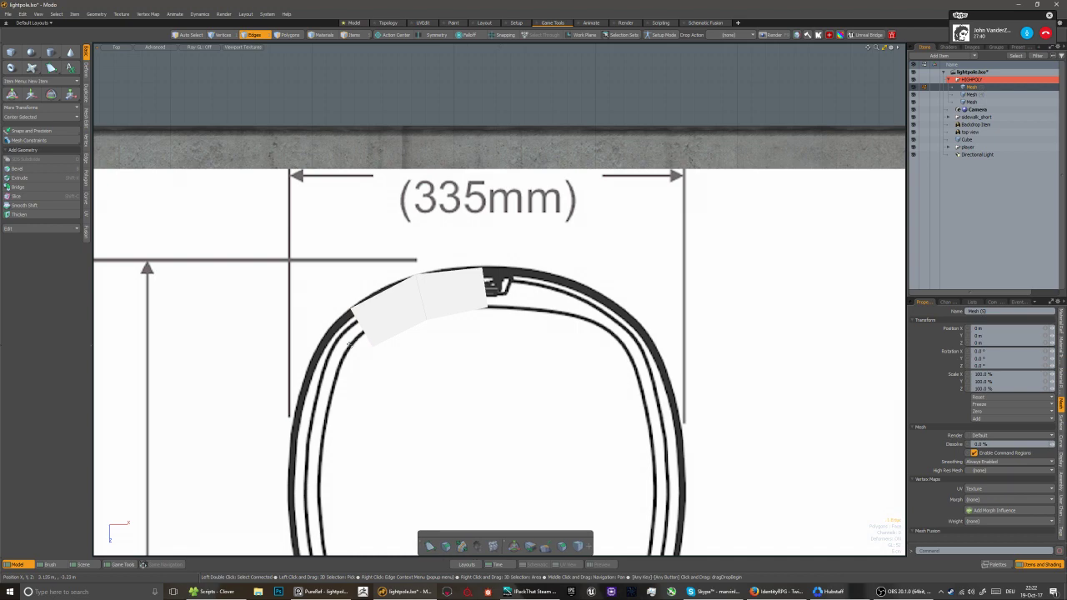
{"action": "key", "text": "shift+x"}
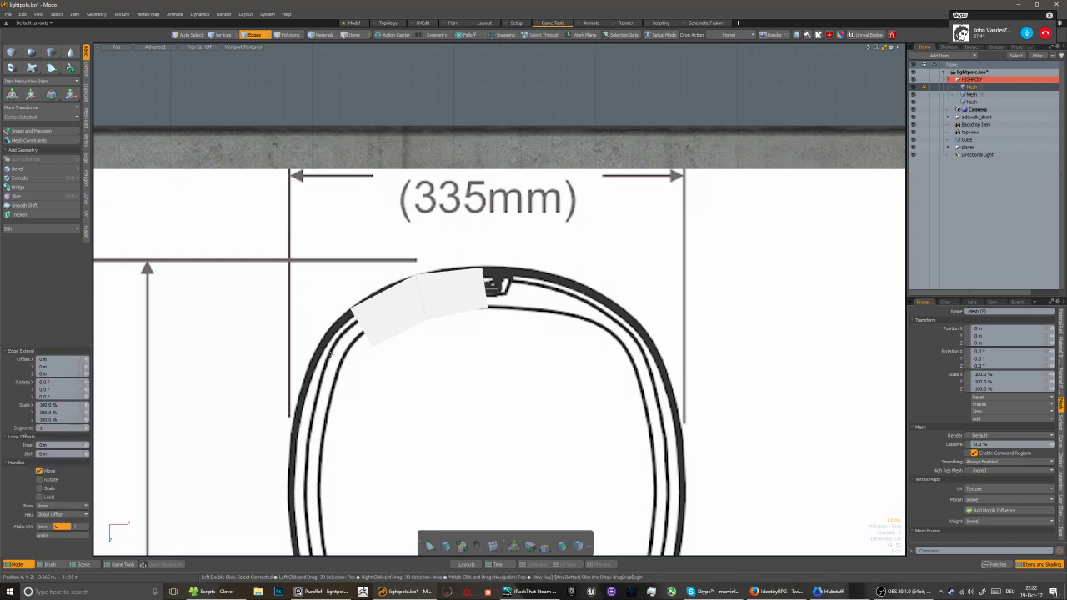
{"action": "key", "text": "w"}
{"action": "left_click_drag", "start_coordinate": [398, 365], "coordinate": [364, 407]}
Move the third quad's inner end vertex up so the end edge sits square across the rim
{"action": "key", "text": "1"}
{"action": "mouse_move", "coordinate": [323, 381]}
{"action": "right_mouse_down"}
{"action": "mouse_move", "coordinate": [370, 426]}
{"action": "mouse_move", "coordinate": [362, 415]}
{"action": "right_mouse_up"}
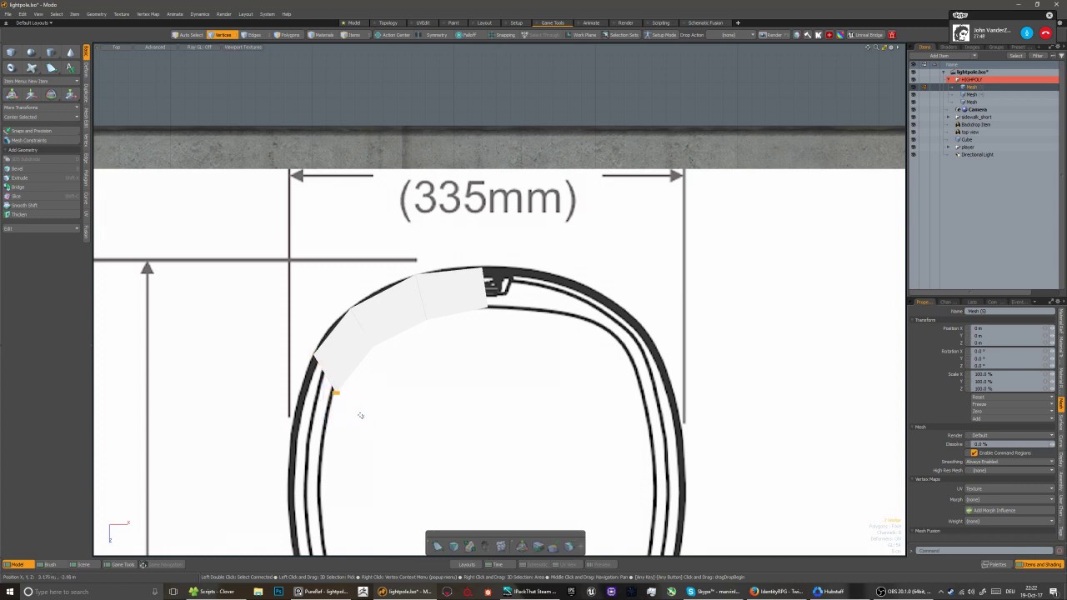
{"action": "key", "text": "w"}
{"action": "left_click_drag", "start_coordinate": [376, 434], "coordinate": [386, 423]}
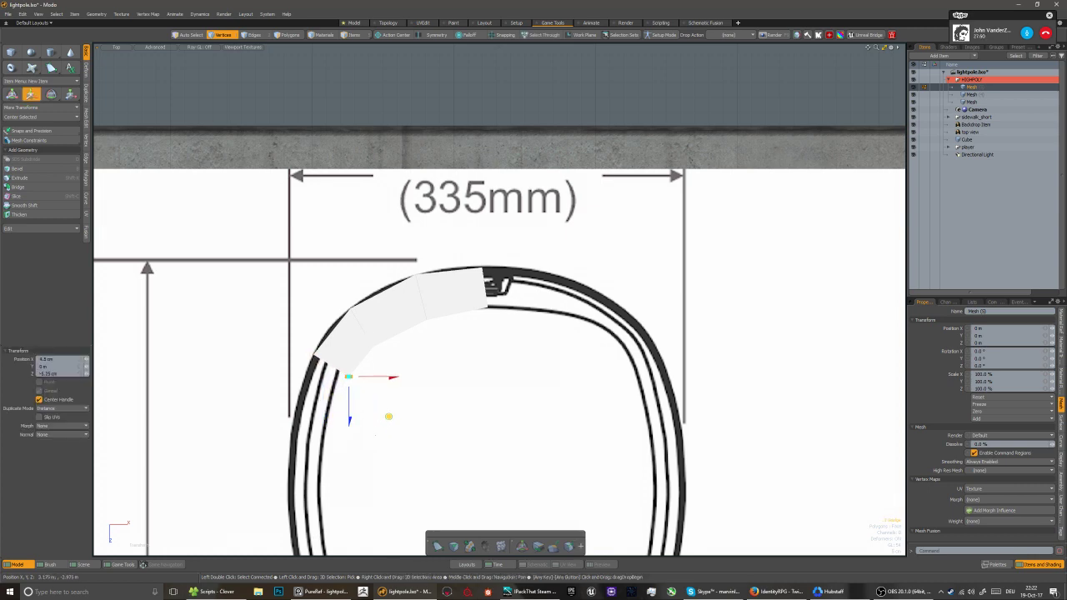
{"action": "key", "text": "space"}
Extend the third quad's end edge down along the rim's left curve to form a fourth quad
{"action": "key", "text": "2"}
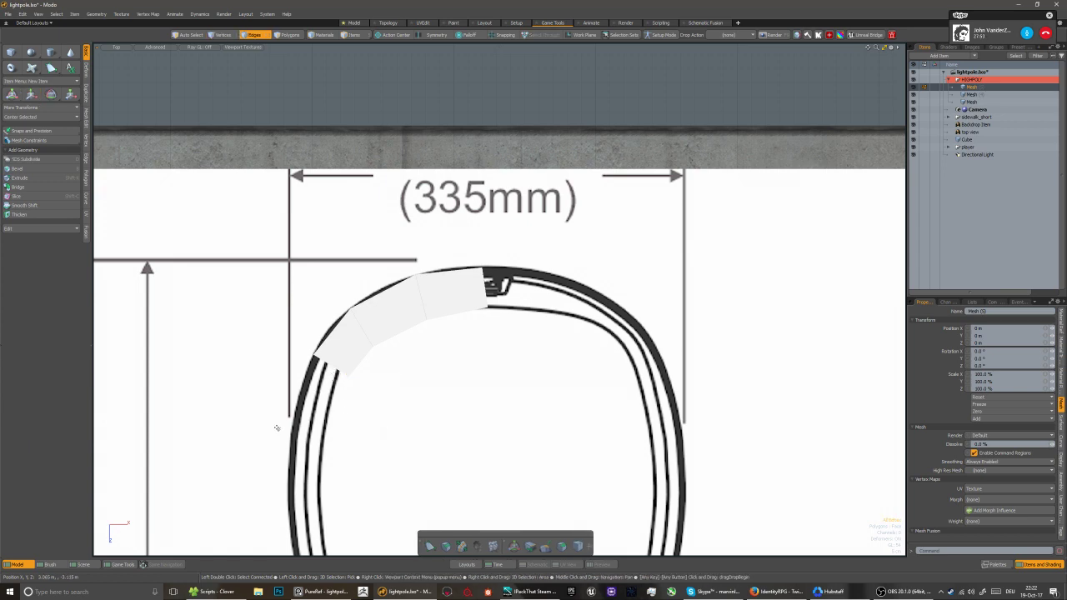
{"action": "middle_click_drag", "start_coordinate": [277, 427], "coordinate": [314, 365]}
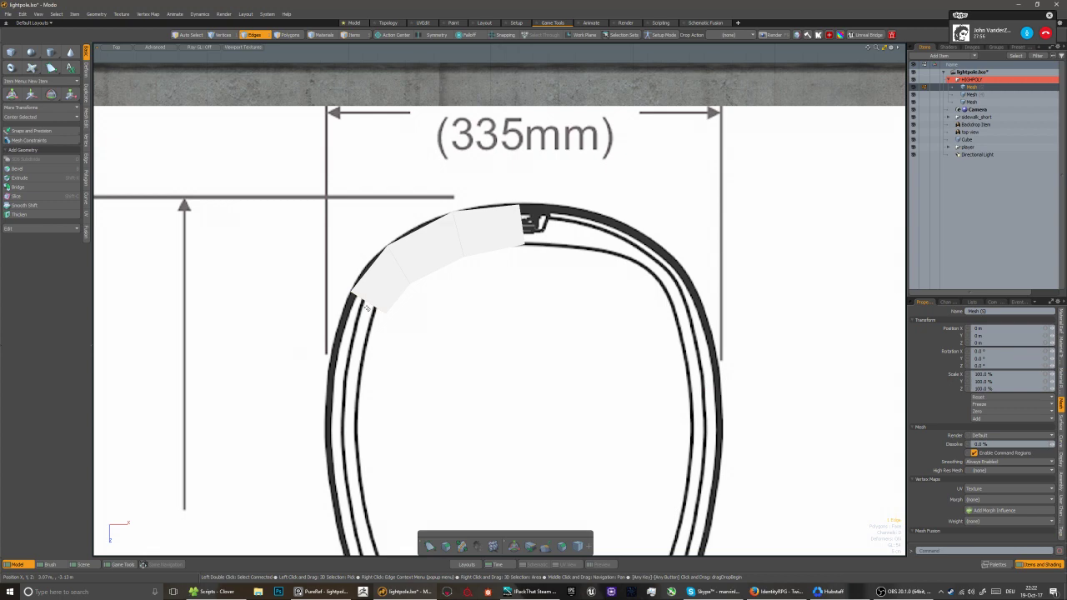
{"action": "left_click", "coordinate": [367, 308]}
{"action": "key", "text": "z"}
{"action": "left_click", "coordinate": [393, 374]}
{"action": "key", "text": "w"}
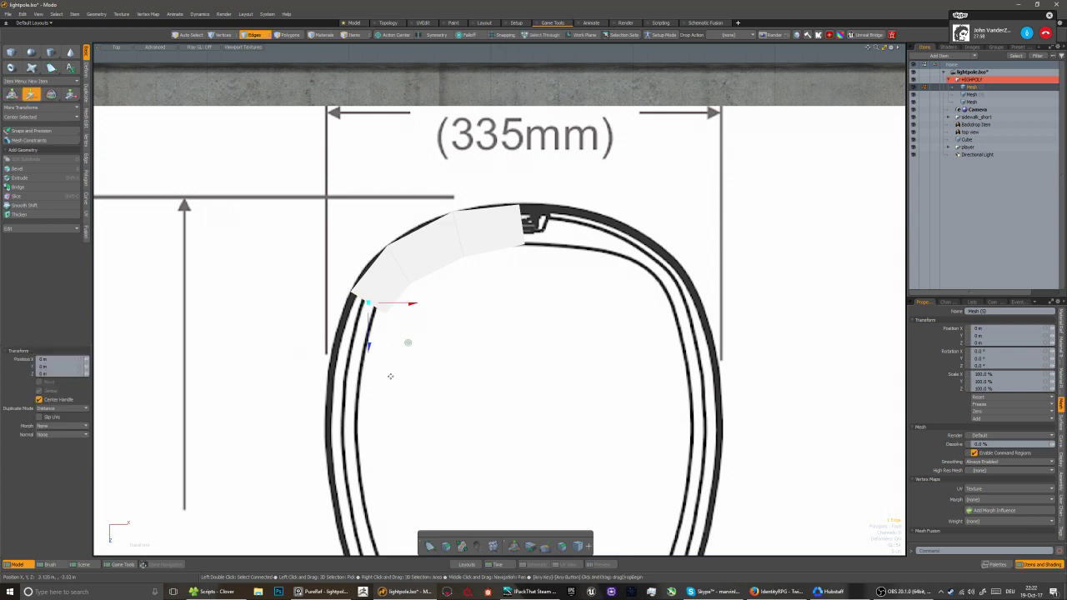
{"action": "left_click_drag", "start_coordinate": [414, 343], "coordinate": [394, 401]}
{"action": "key", "text": "space"}
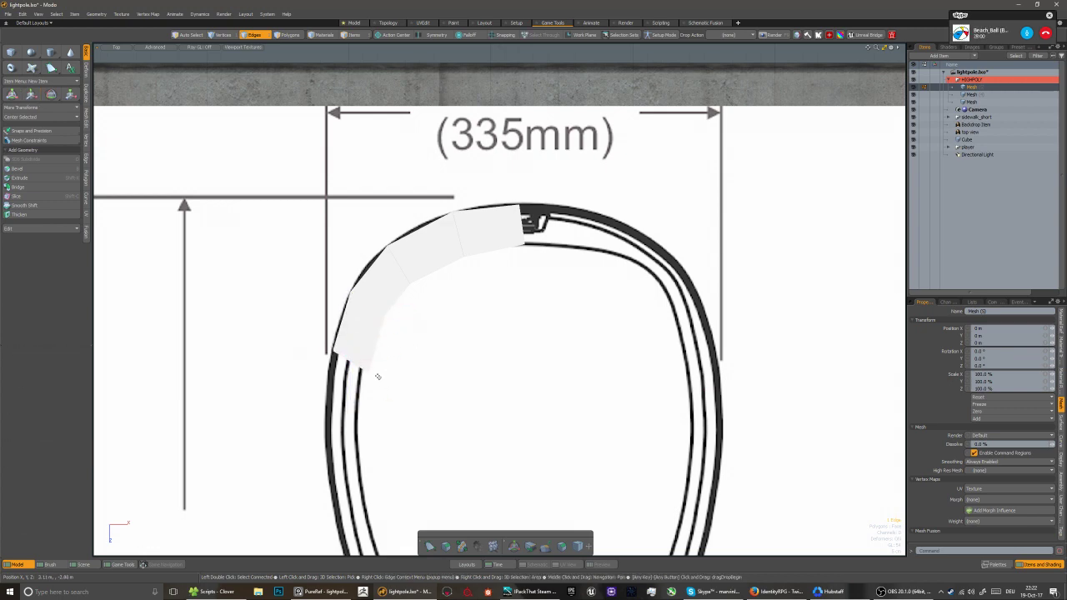
Shift the fourth quad's inner end vertex slightly up and inward to even out the strip's width
{"action": "key", "text": "1"}
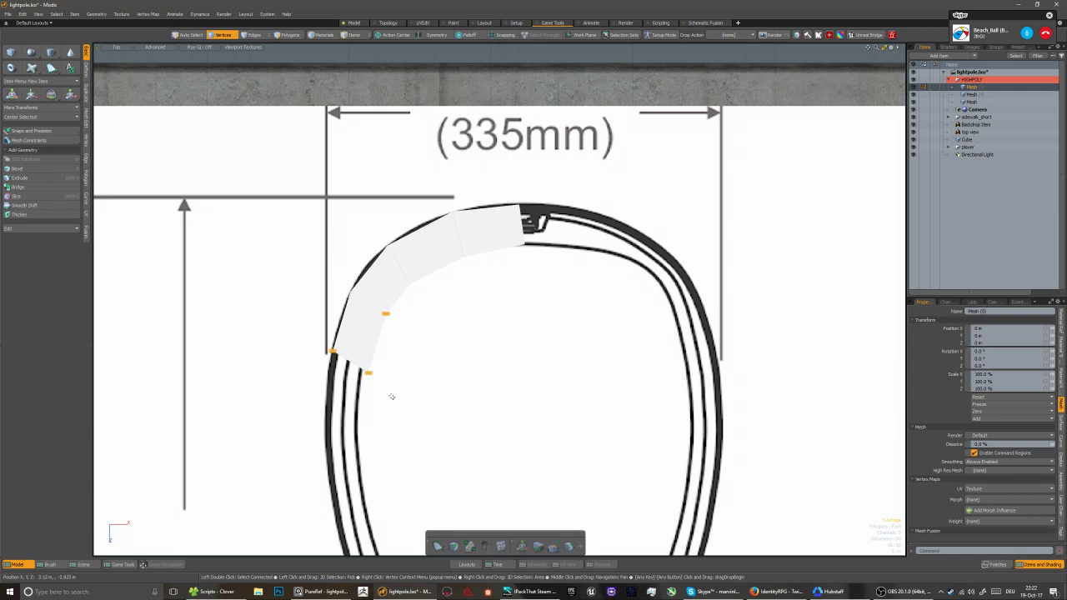
{"action": "left_click", "coordinate": [368, 374]}
{"action": "key", "text": "w"}
{"action": "mouse_move", "coordinate": [413, 425]}
{"action": "right_mouse_down"}
{"action": "mouse_move", "coordinate": [357, 355]}
{"action": "mouse_move", "coordinate": [376, 375]}
{"action": "right_mouse_up"}
{"action": "key", "text": "w"}
{"action": "left_click_drag", "start_coordinate": [408, 414], "coordinate": [412, 402]}
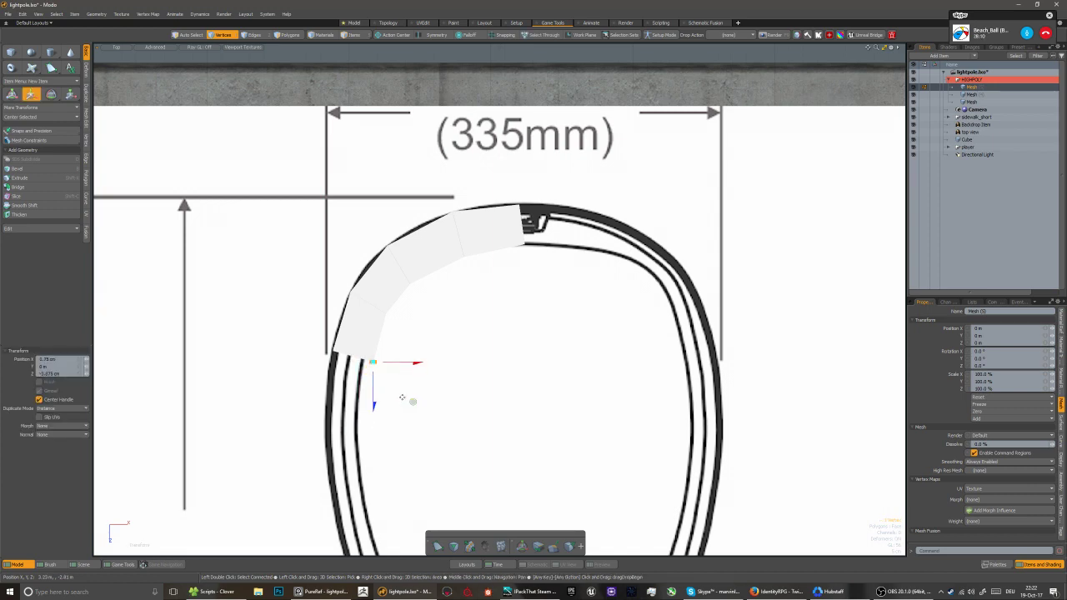
{"action": "key", "text": "q"}
Extend the strip's end edge straight down the left side of the rim to form a fifth quad
{"action": "scroll", "coordinate": [425, 330], "scroll_direction": "down", "scroll_amount": 3}
{"action": "scroll", "coordinate": [405, 340], "scroll_direction": "up", "scroll_amount": 1}
{"action": "key", "text": "space"}
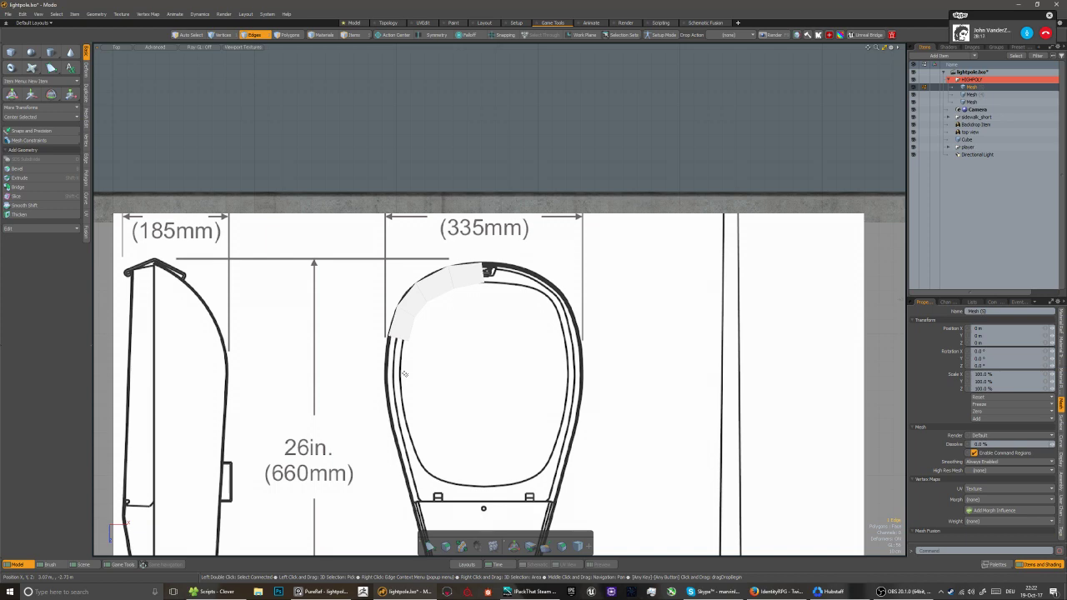
{"action": "key", "text": "w"}
{"action": "left_click_drag", "start_coordinate": [436, 380], "coordinate": [434, 421]}
{"action": "key", "text": "space"}
Extend the fifth quad's end edge down and slightly inward along the rim to form a sixth quad
{"action": "key", "text": "z"}
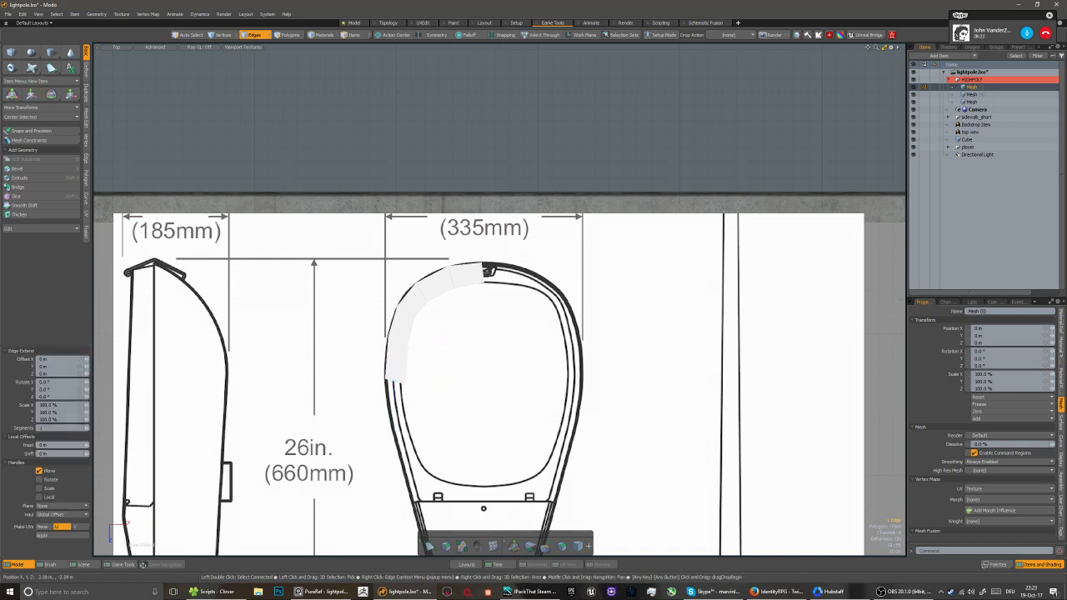
{"action": "left_click", "coordinate": [413, 395]}
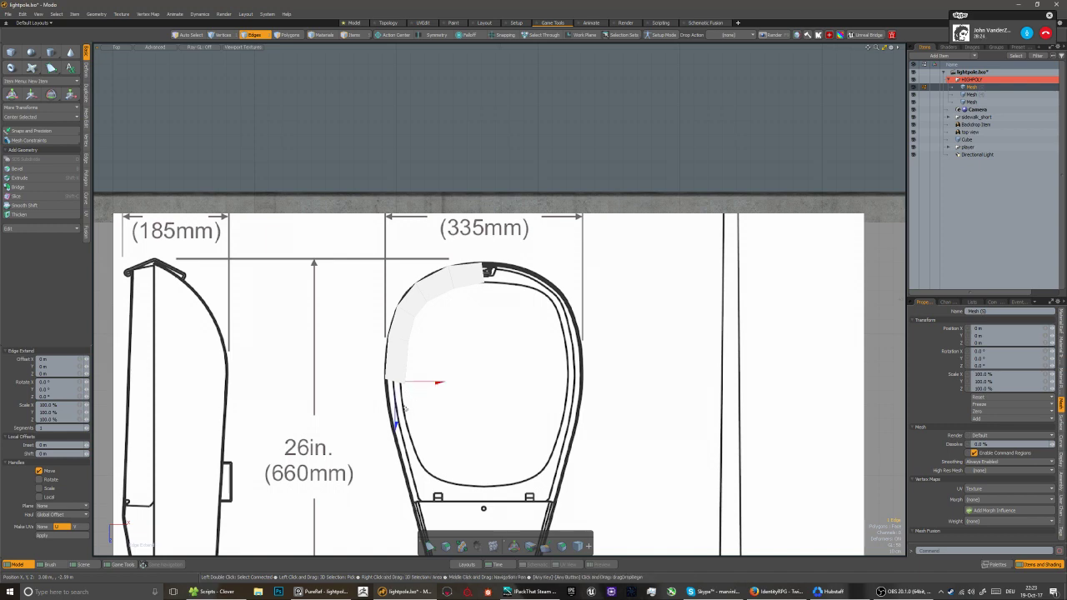
{"action": "key", "text": "w"}
{"action": "left_click_drag", "start_coordinate": [431, 420], "coordinate": [441, 466]}
{"action": "key", "text": "space"}
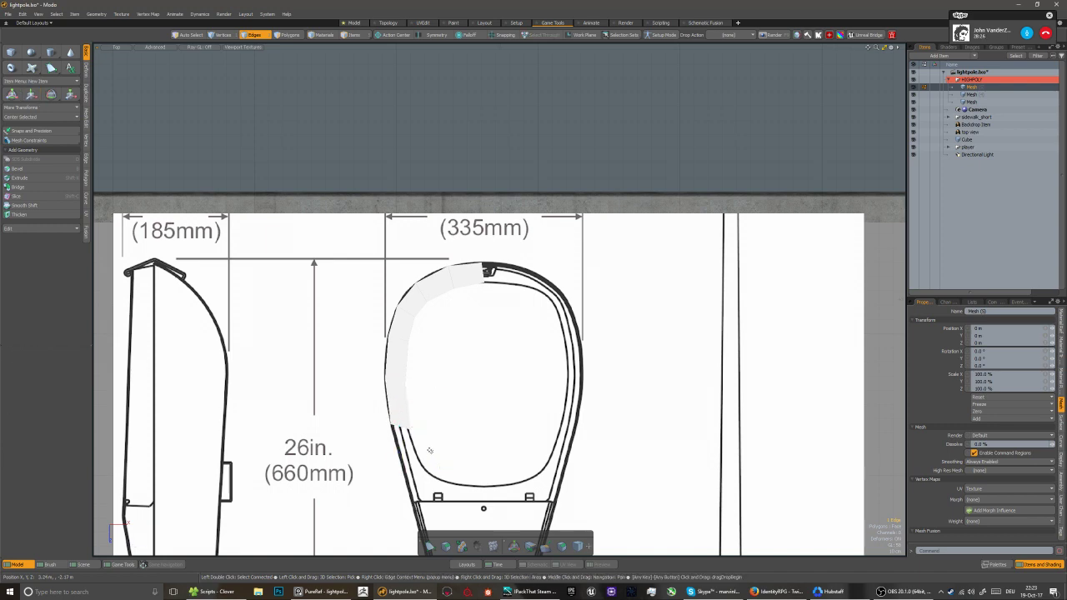
Move the sixth quad's inner end vertex up and outward onto the rim's inner outline
{"action": "key", "text": "1"}
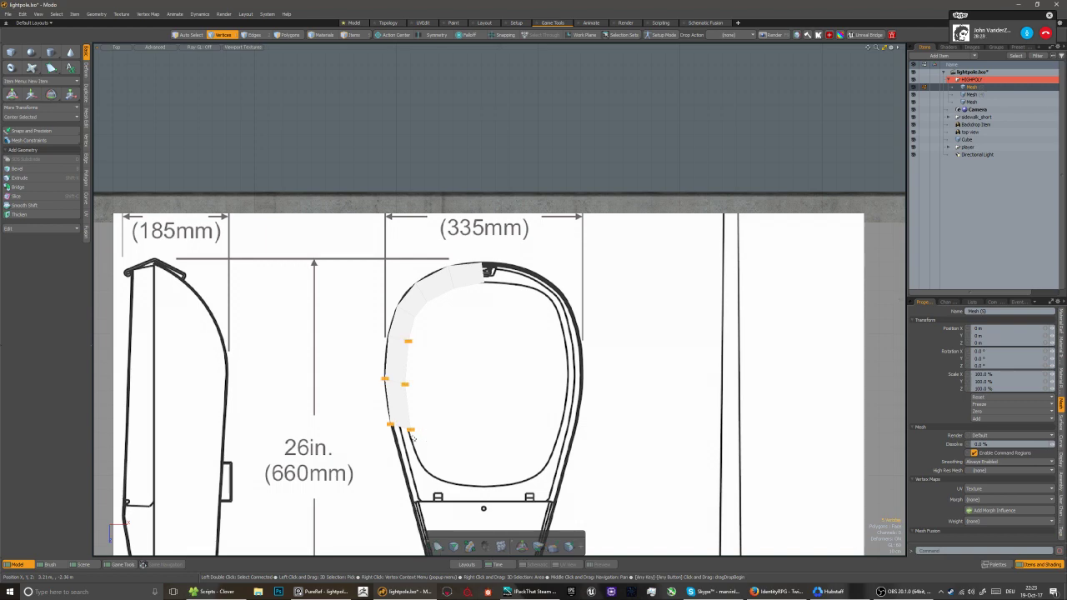
{"action": "left_click", "coordinate": [410, 429]}
{"action": "key", "text": "w"}
{"action": "left_click_drag", "start_coordinate": [410, 429], "coordinate": [405, 418]}
{"action": "scroll", "coordinate": [407, 421], "scroll_direction": "up", "scroll_amount": 3}
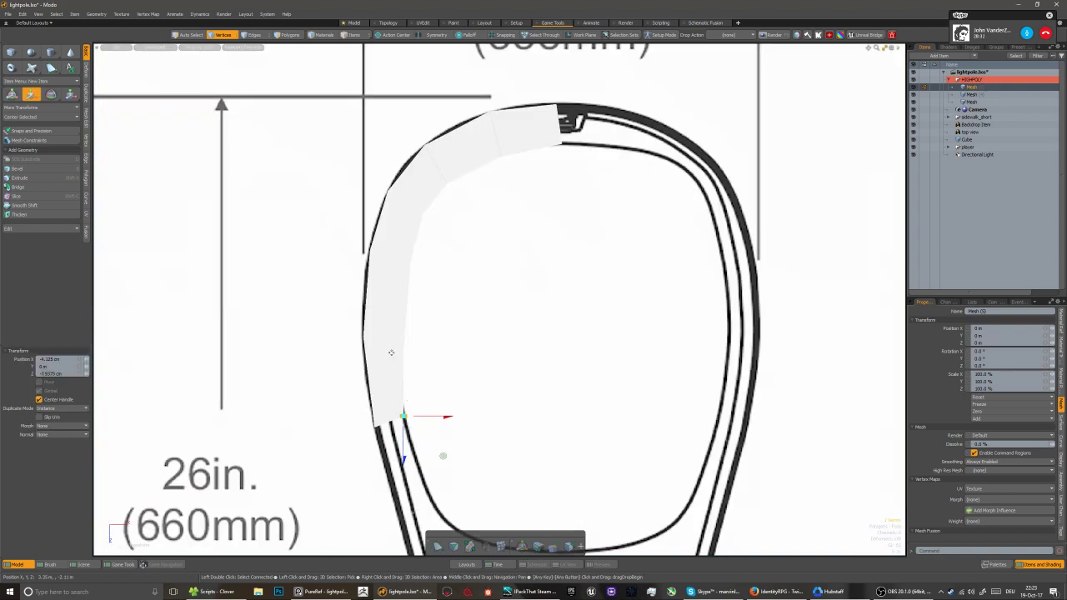
{"action": "key", "text": "space"}
Move the next two inner vertices up the left side outward onto the rim's inner outline
{"action": "left_click", "coordinate": [411, 367]}
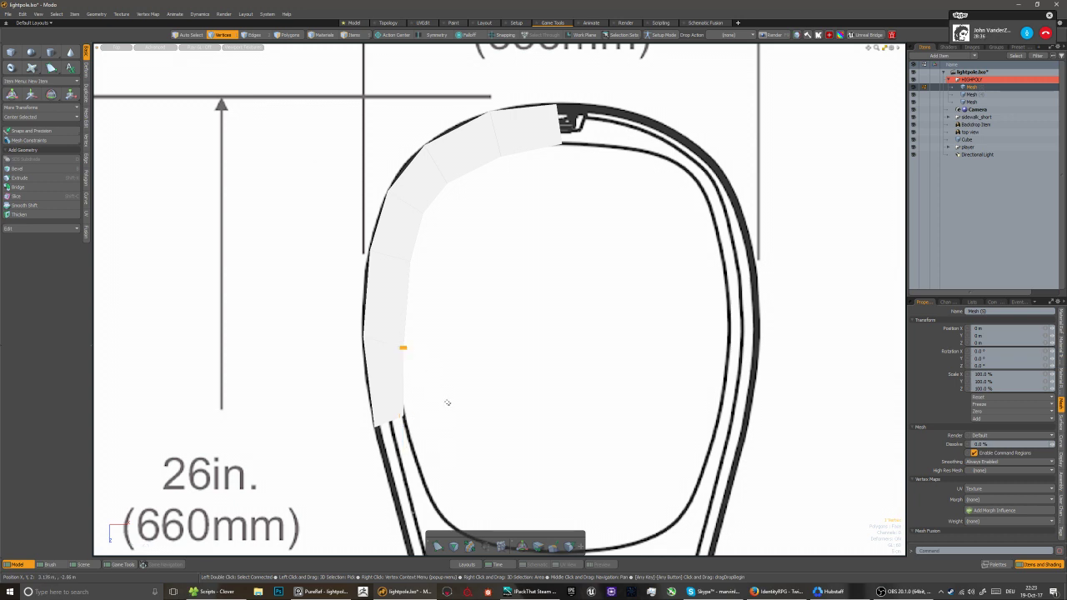
{"action": "key", "text": "w"}
{"action": "left_click_drag", "start_coordinate": [445, 390], "coordinate": [438, 387]}
{"action": "key", "text": "q"}
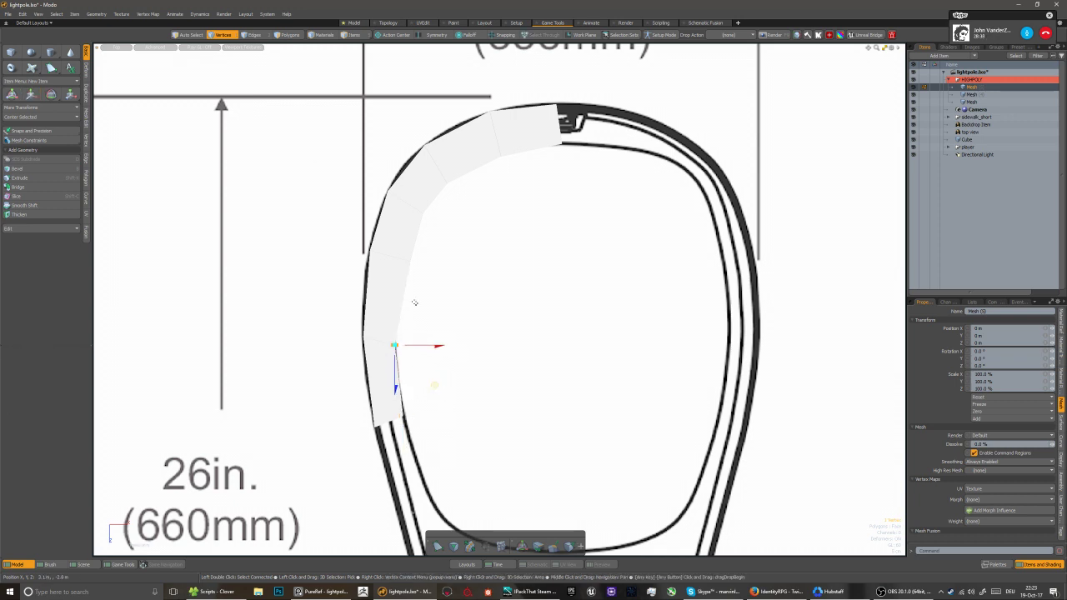
{"action": "key", "text": "q"}
{"action": "left_click", "coordinate": [411, 260]}
{"action": "key", "text": "w"}
{"action": "left_click_drag", "start_coordinate": [451, 301], "coordinate": [436, 302]}
{"action": "key", "text": "q"}
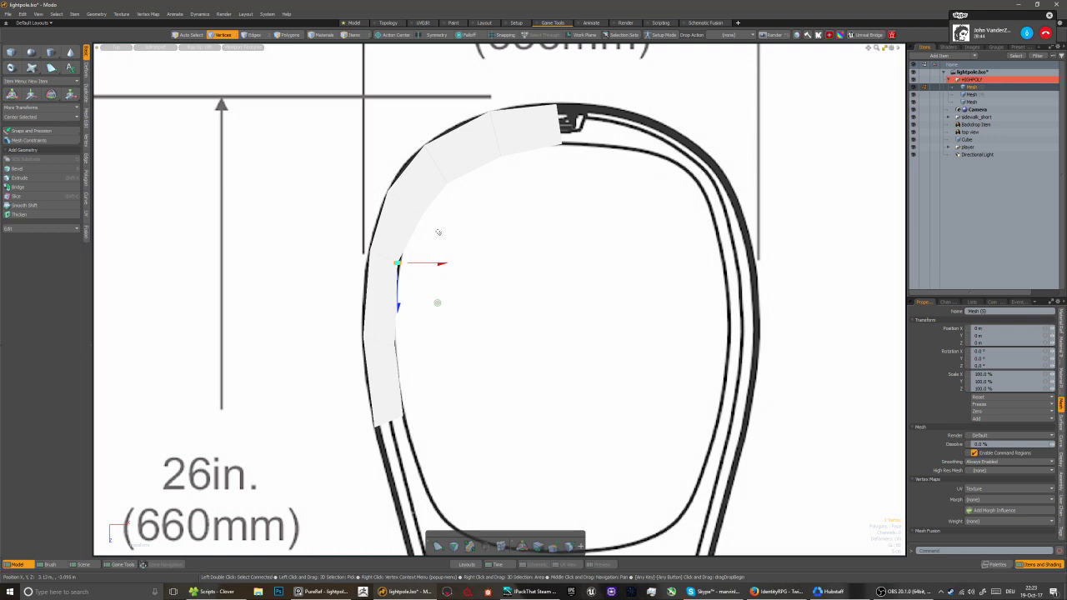
Move the three inner vertices around the upper left curve onto the rim's inner outline
{"action": "key", "text": "w"}
{"action": "left_click_drag", "start_coordinate": [450, 244], "coordinate": [437, 237]}
{"action": "key", "text": "q"}
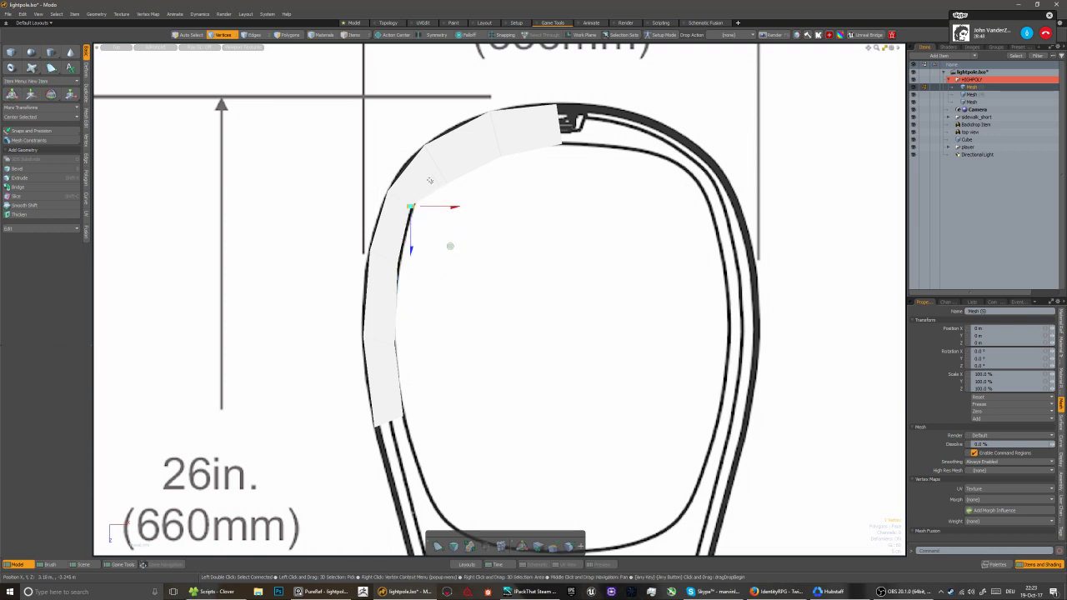
{"action": "right_click_drag", "start_coordinate": [436, 164], "coordinate": [458, 232]}
{"action": "key", "text": "w"}
{"action": "left_click_drag", "start_coordinate": [456, 234], "coordinate": [449, 214]}
{"action": "key", "text": "q"}
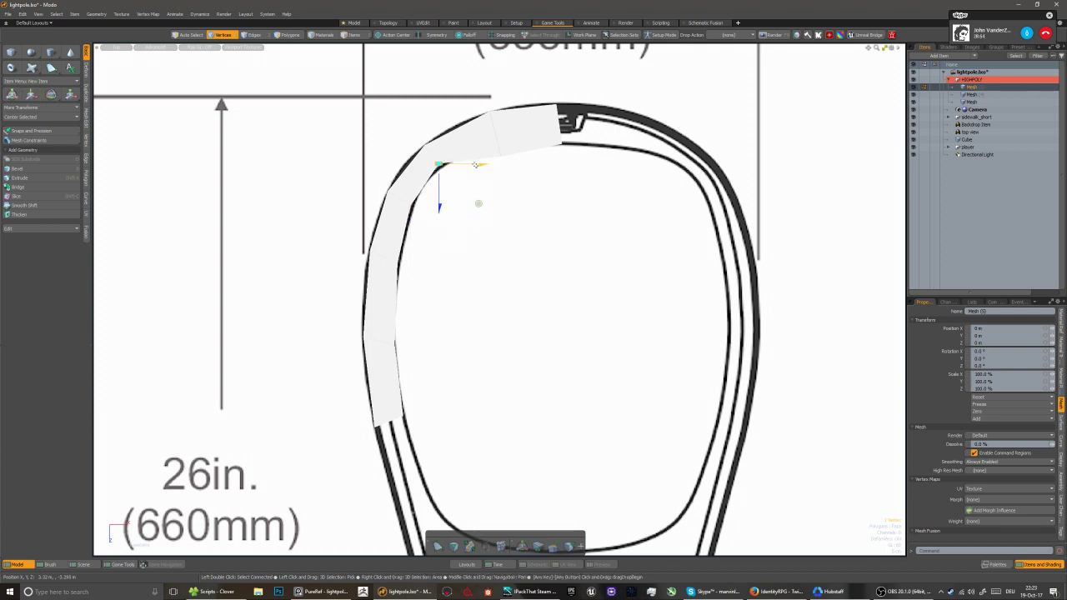
{"action": "key", "text": "space"}
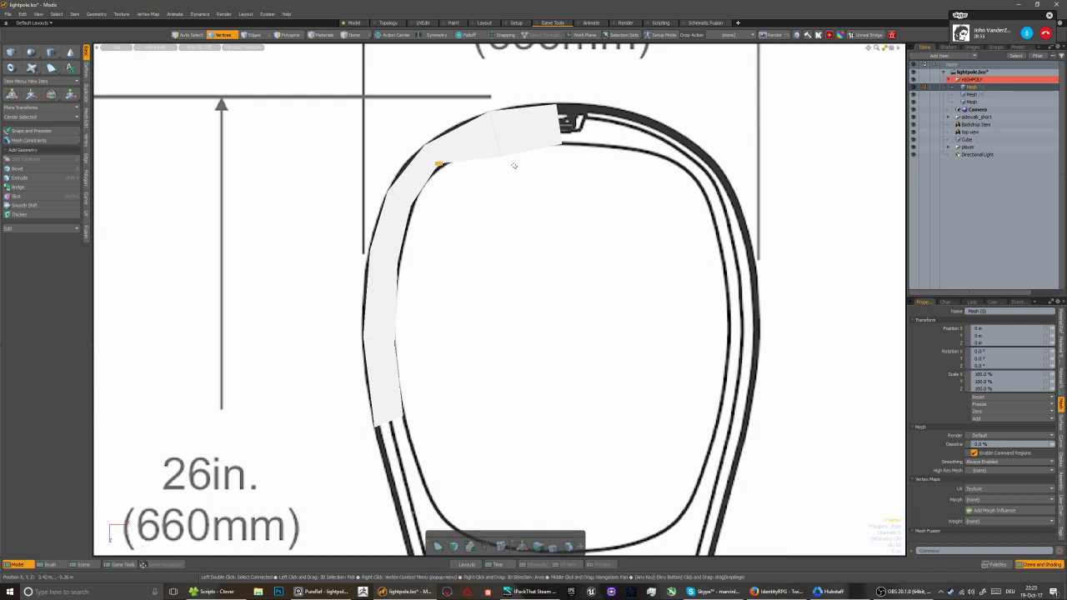
{"action": "left_click", "coordinate": [500, 156]}
{"action": "key", "text": "w"}
{"action": "left_click_drag", "start_coordinate": [545, 202], "coordinate": [541, 194]}
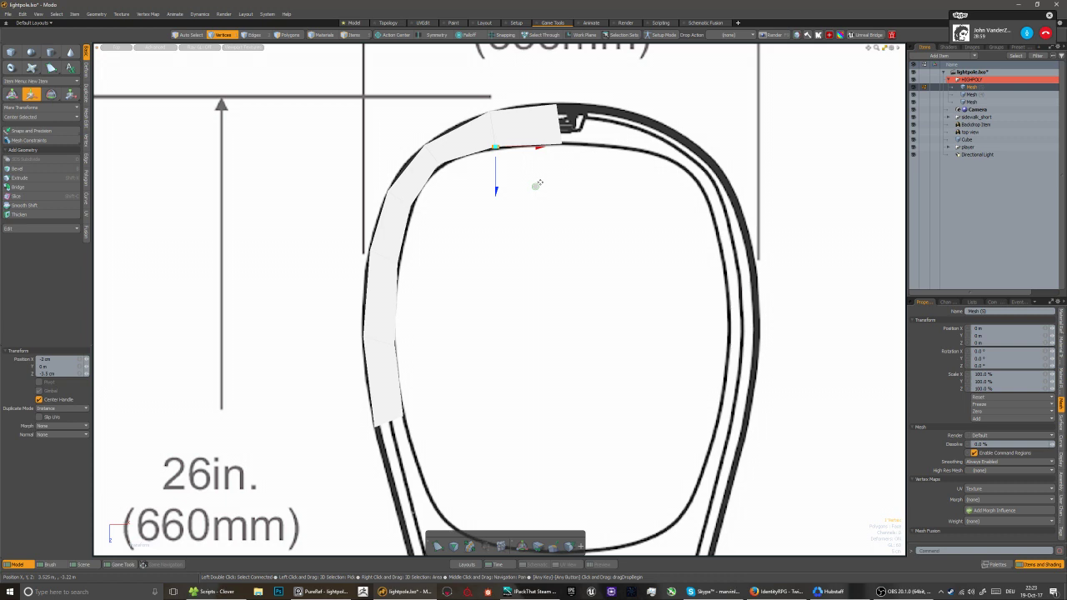
{"action": "key", "text": "space"}
Extend the strip's lower end edge down along the tapering left side of the rim to form a seventh quad
{"action": "scroll", "coordinate": [476, 165], "scroll_direction": "down", "scroll_amount": 2}
{"action": "key", "text": "2"}
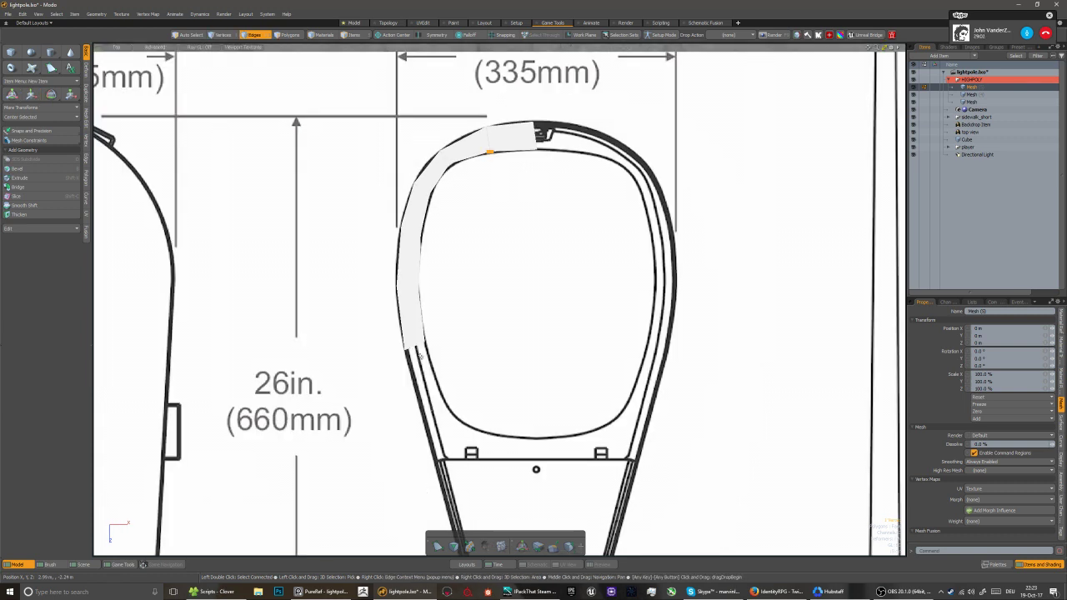
{"action": "left_click", "coordinate": [414, 366]}
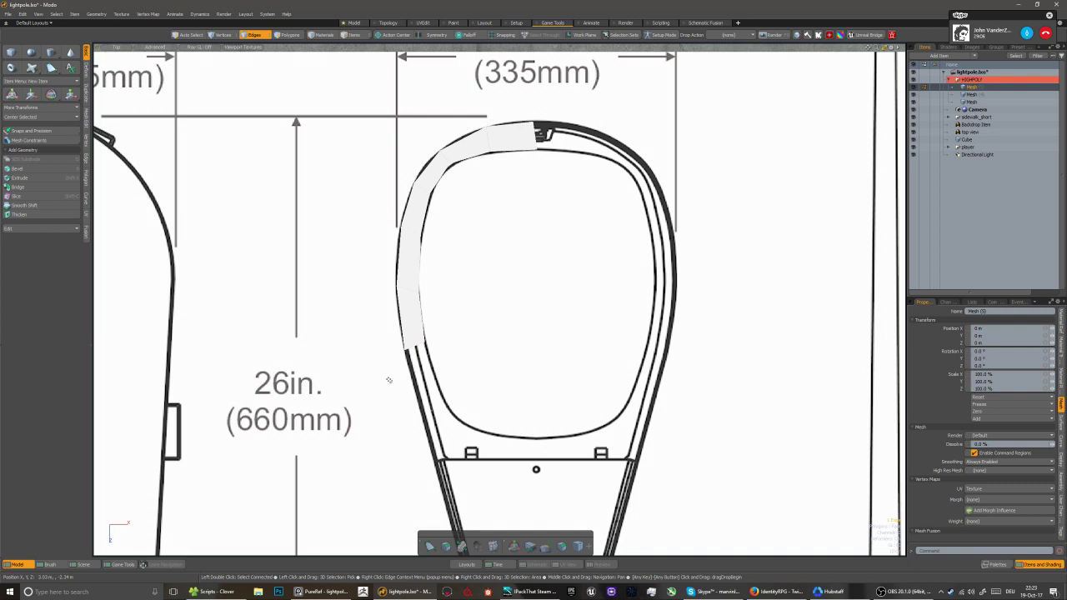
{"action": "key", "text": "z"}
{"action": "key", "text": "w"}
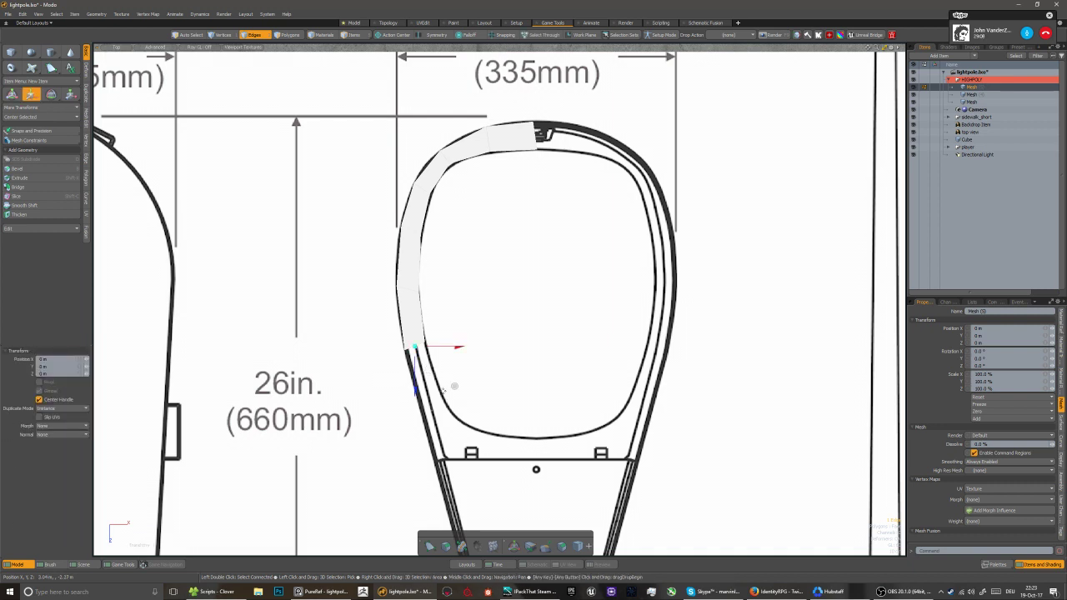
{"action": "left_click_drag", "start_coordinate": [454, 387], "coordinate": [468, 436]}
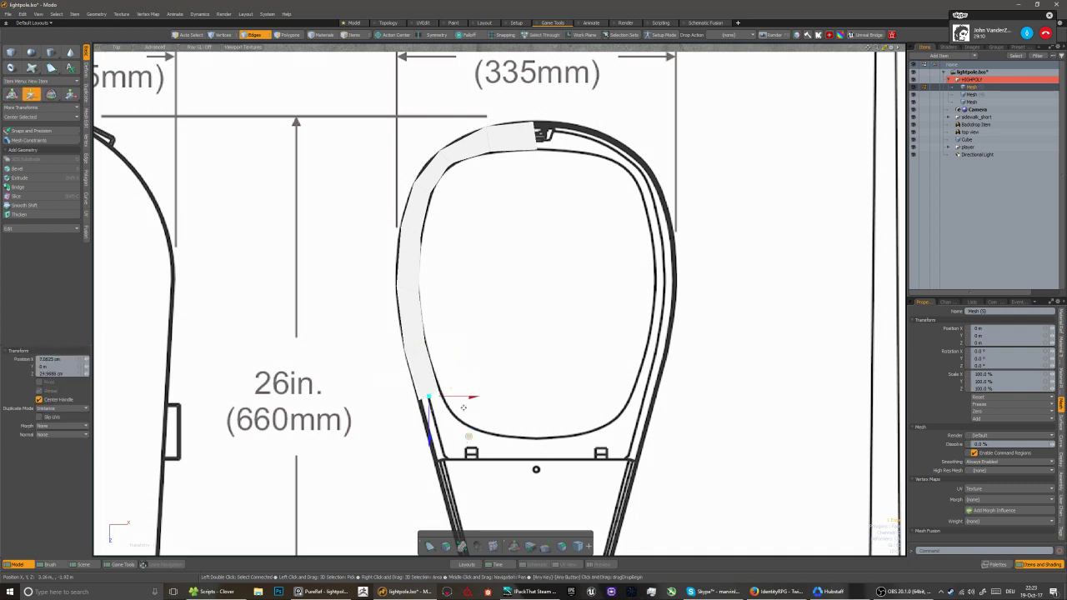
{"action": "key", "text": "q"}
Extend the seventh quad's end edge toward the lower left inner corner to form an eighth quad
{"action": "key", "text": "z"}
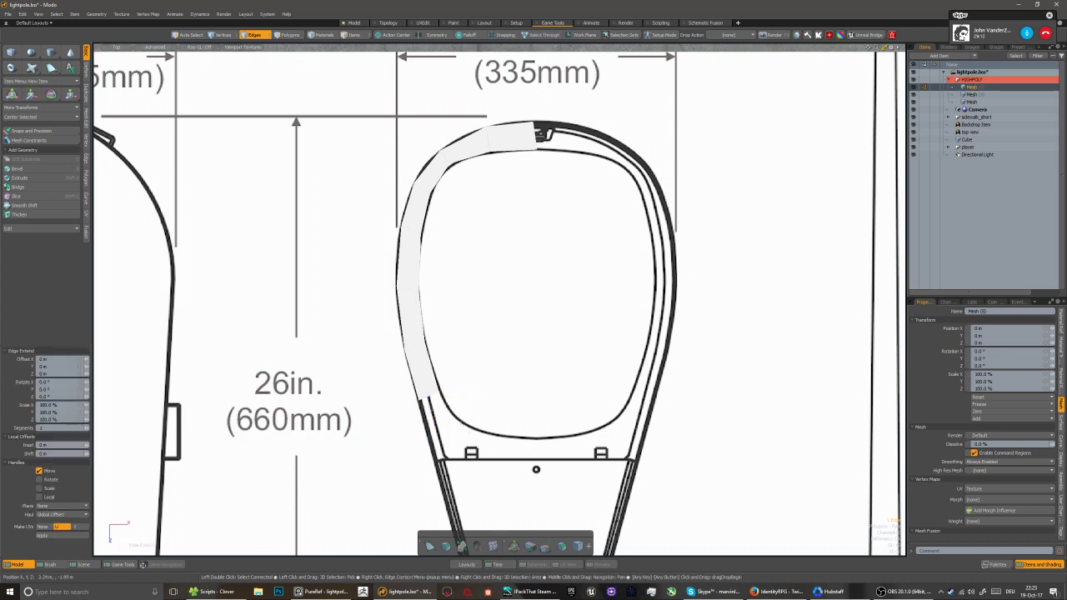
{"action": "key", "text": "w"}
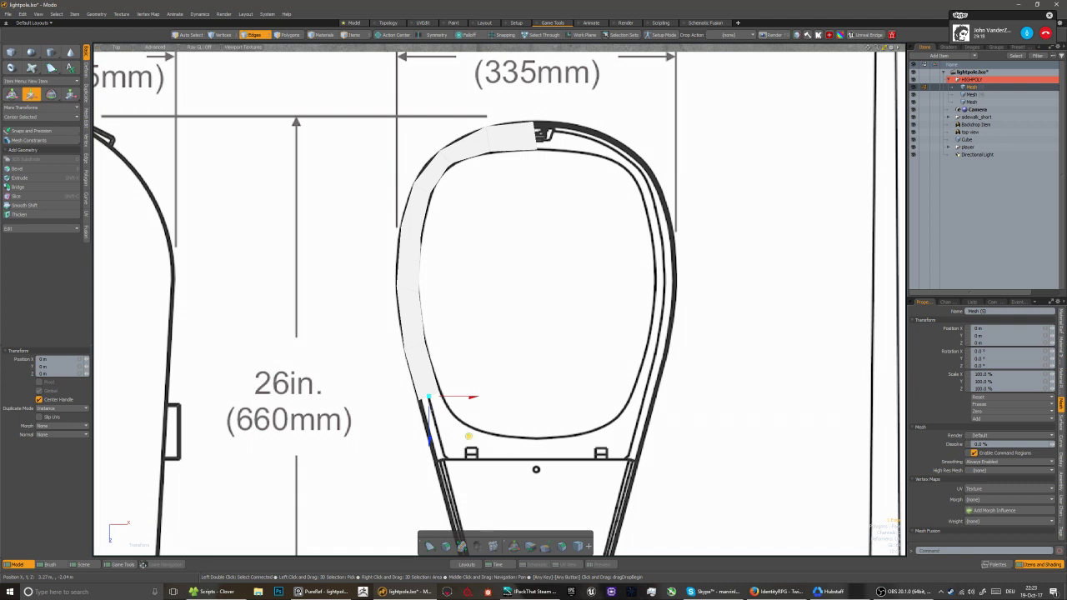
{"action": "left_click_drag", "start_coordinate": [468, 436], "coordinate": [490, 468]}
Move the eighth quad's outer end vertex down and outward onto the lamp head's outer outline
{"action": "key", "text": "1"}
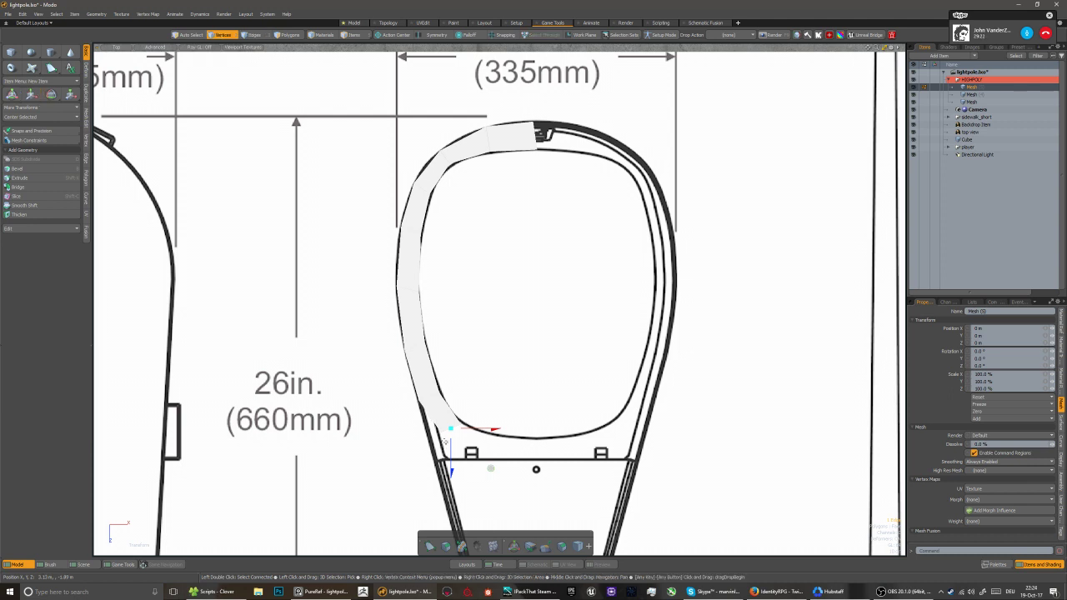
{"action": "left_click_drag", "start_coordinate": [433, 421], "coordinate": [470, 486]}
{"action": "key", "text": "w"}
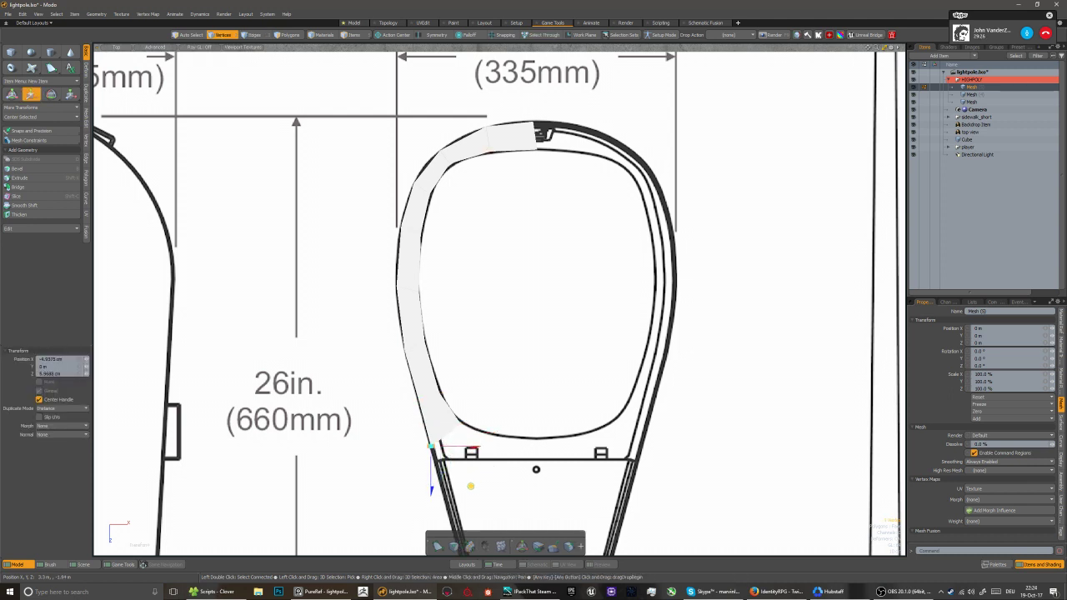
{"action": "key", "text": "q"}
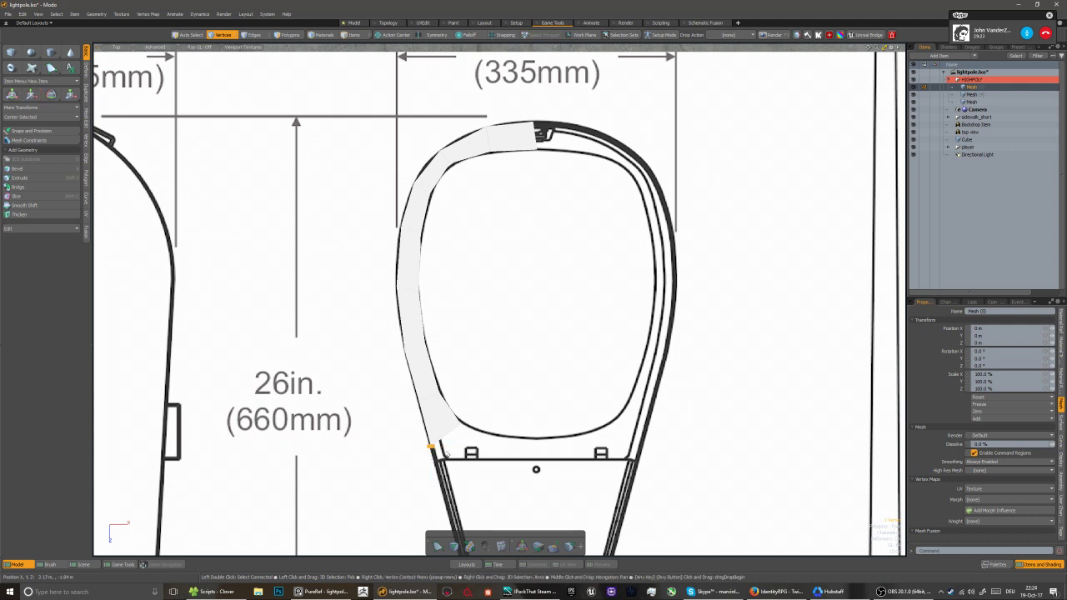
Extend the eighth quad's end edge sideways along the bottom of the inner opening to form a ninth quad
{"action": "key", "text": "2"}
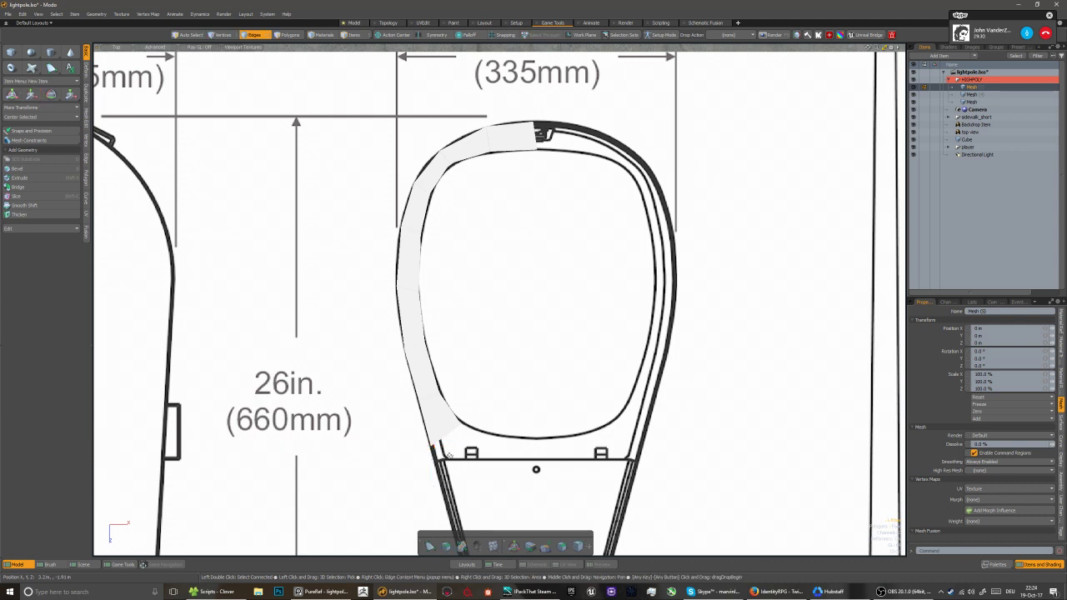
{"action": "key", "text": "shift+x"}
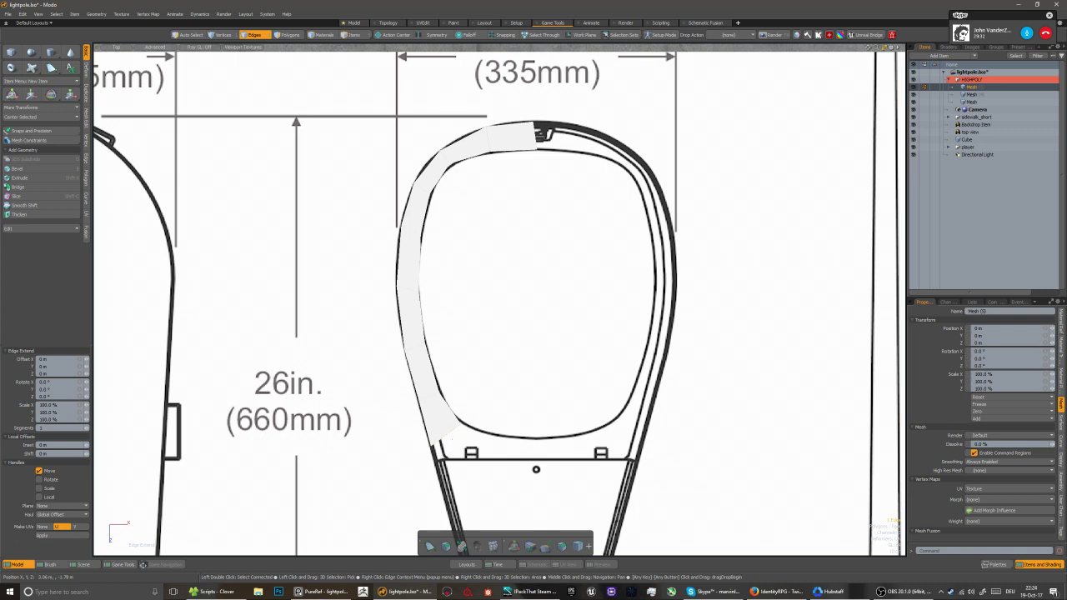
{"action": "key", "text": "w"}
{"action": "left_click_drag", "start_coordinate": [486, 476], "coordinate": [522, 486]}
{"action": "key", "text": "1"}
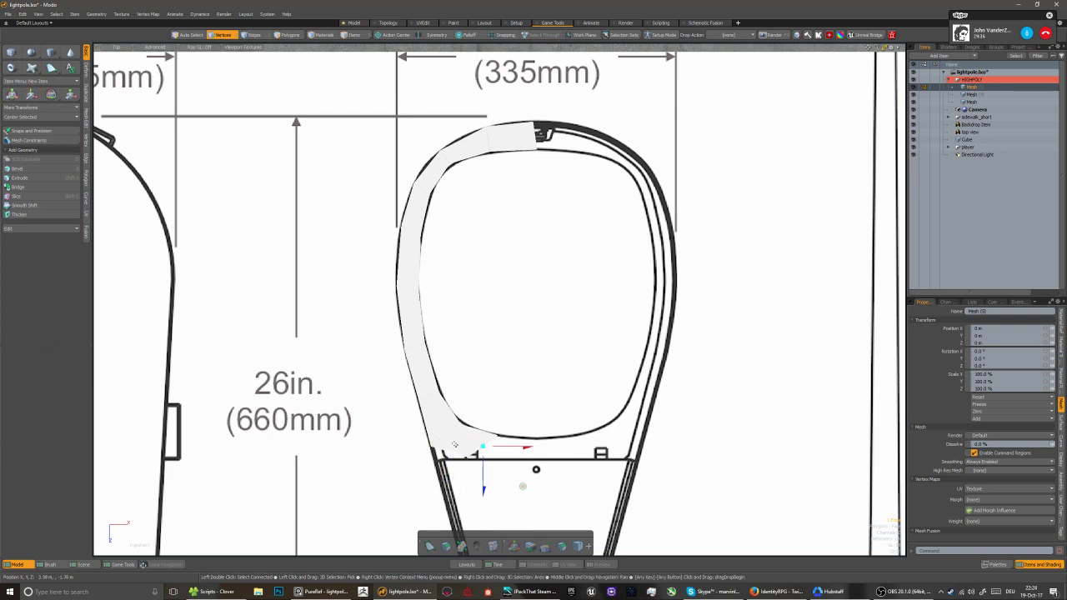
Move the ninth quad's lower end vertex sideways and slightly down onto the horizontal line below the opening
{"action": "left_click_drag", "start_coordinate": [454, 444], "coordinate": [485, 473]}
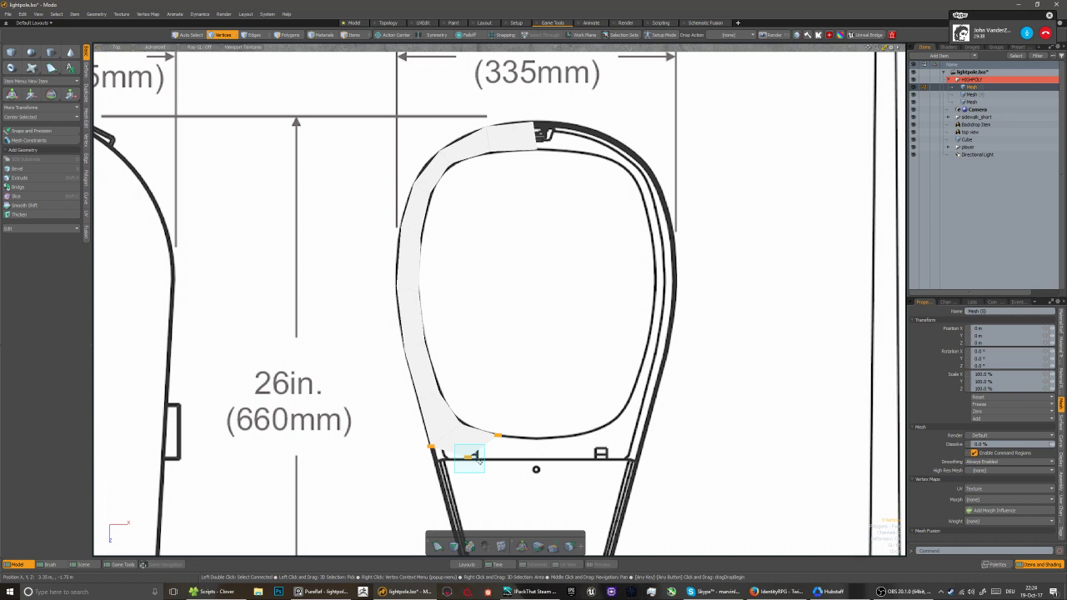
{"action": "key", "text": "w"}
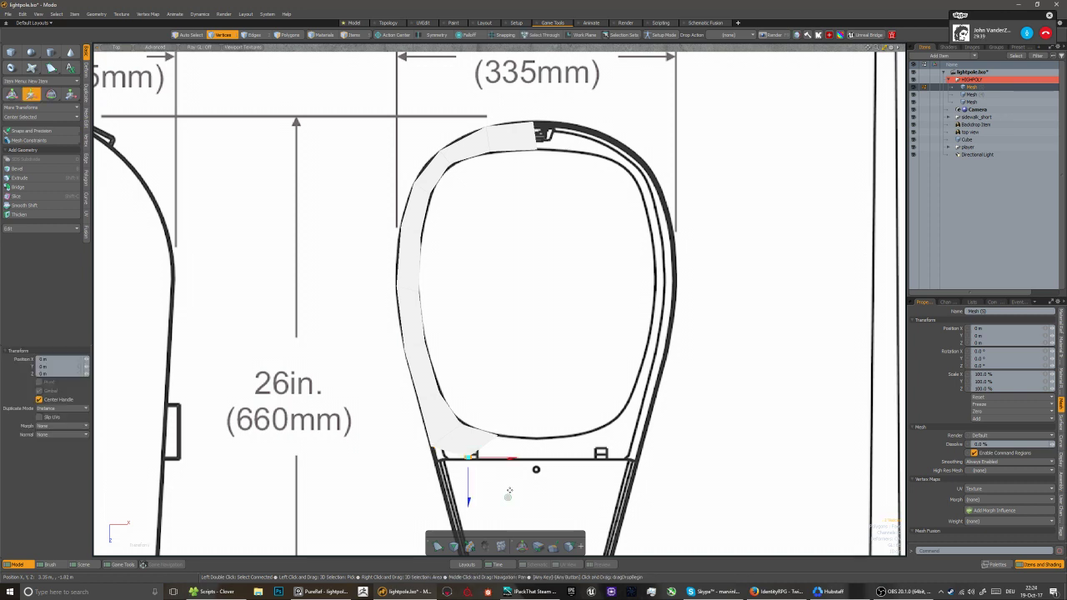
{"action": "left_click_drag", "start_coordinate": [509, 491], "coordinate": [528, 496]}
{"action": "key", "text": "space"}
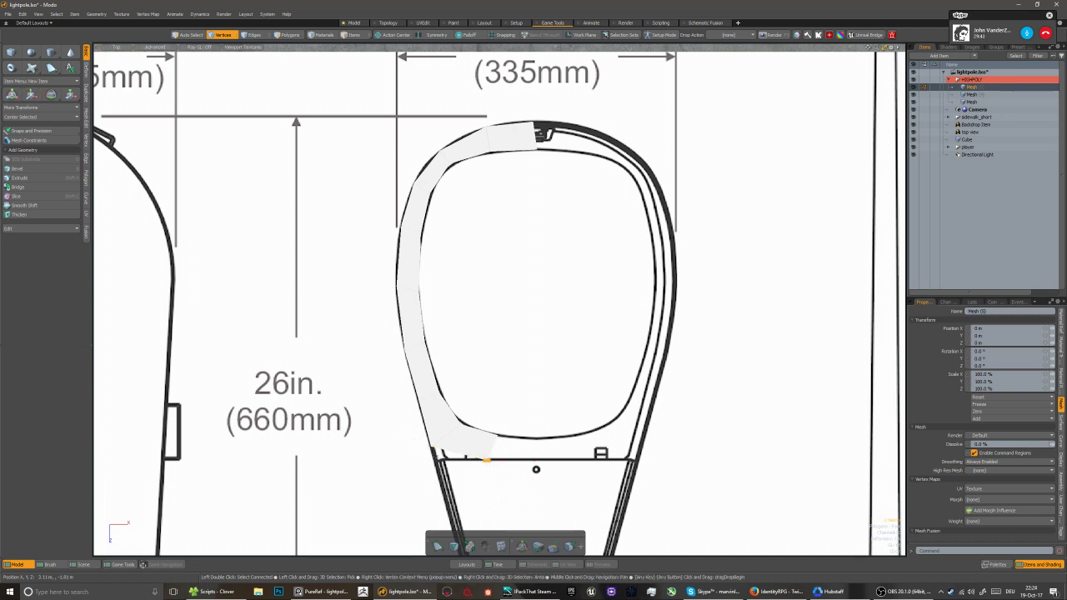
Move the strip's outer corner vertex down to where the lamp head's left outline meets the horizontal line
{"action": "key", "text": "w"}
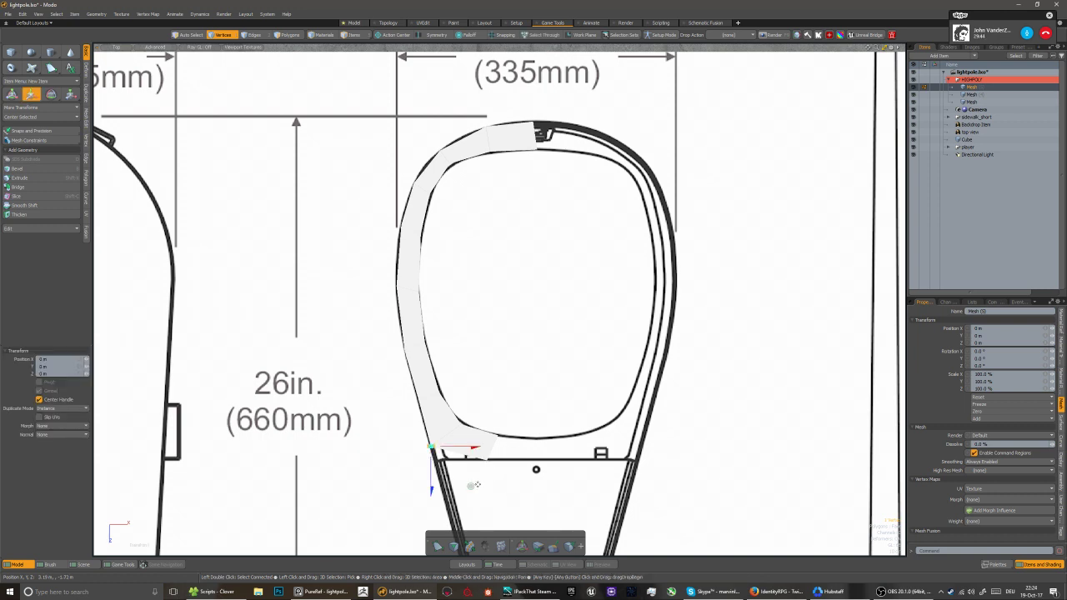
{"action": "left_click_drag", "start_coordinate": [471, 485], "coordinate": [475, 500]}
{"action": "key", "text": "space"}
{"action": "key", "text": "2"}
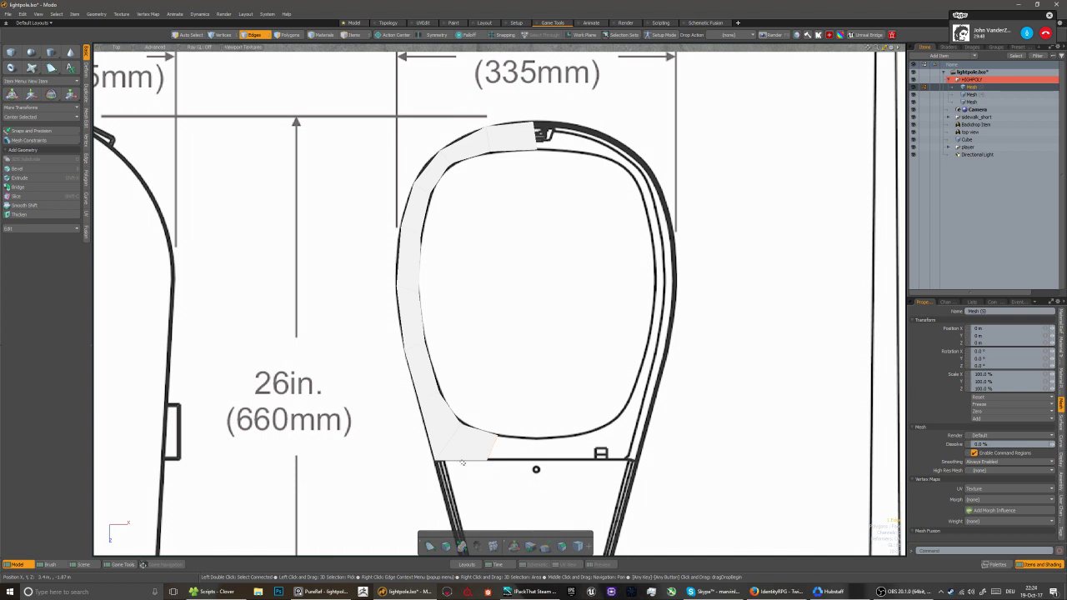
Align the two bottom vertices of the strip by scaling them to 0% in Z
{"action": "key", "text": "1"}
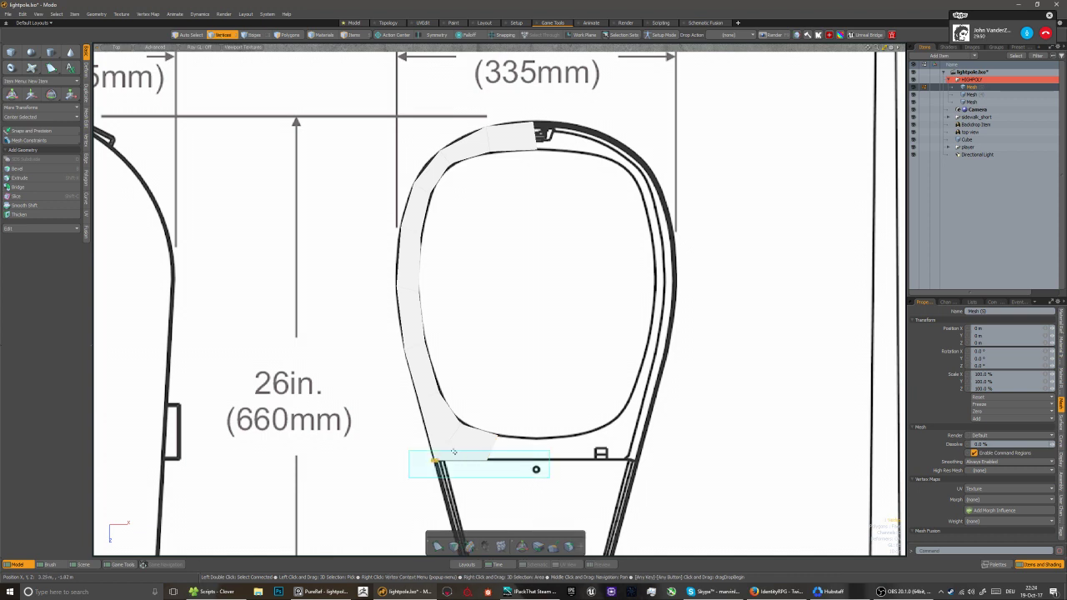
{"action": "key", "text": "r"}
{"action": "scroll", "coordinate": [461, 458], "scroll_direction": "down", "scroll_amount": 2}
{"action": "left_click", "coordinate": [67, 373]}
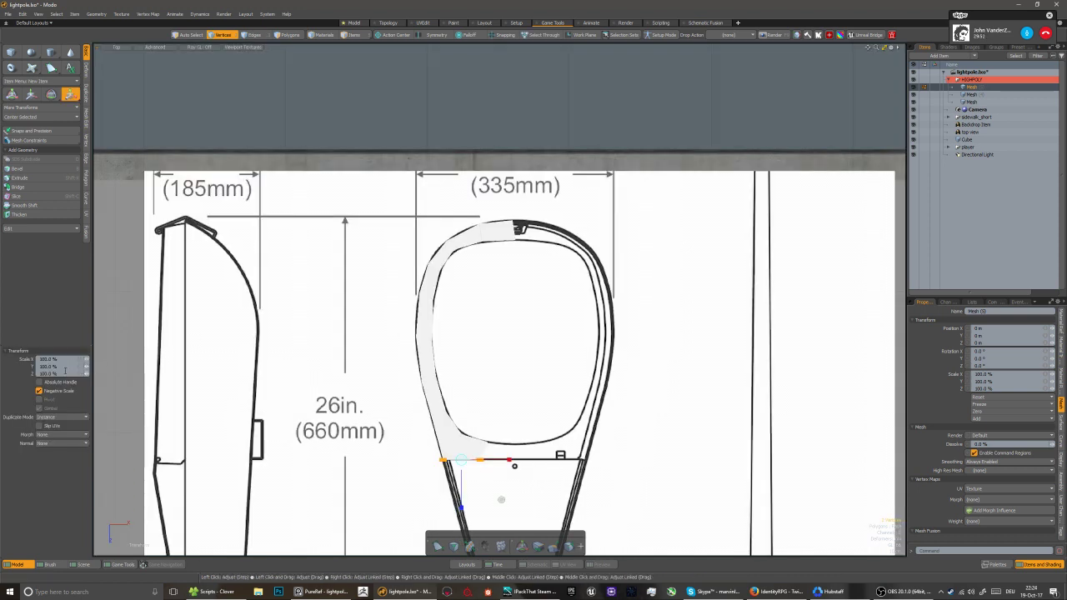
{"action": "type", "text": "0"}
{"action": "key", "text": "Return"}
{"action": "scroll", "coordinate": [476, 448], "scroll_direction": "up", "scroll_amount": 2}
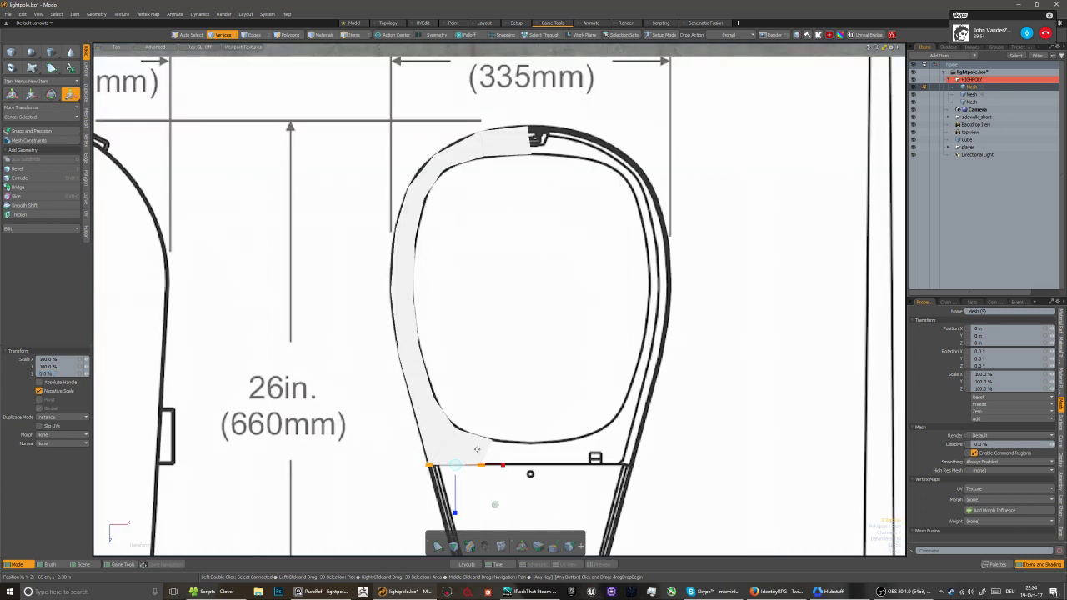
{"action": "key", "text": "space"}
Extend the ninth quad's end edge along the bottom of the opening to the lamp head's centre line, forming a tenth quad
{"action": "key", "text": "2"}
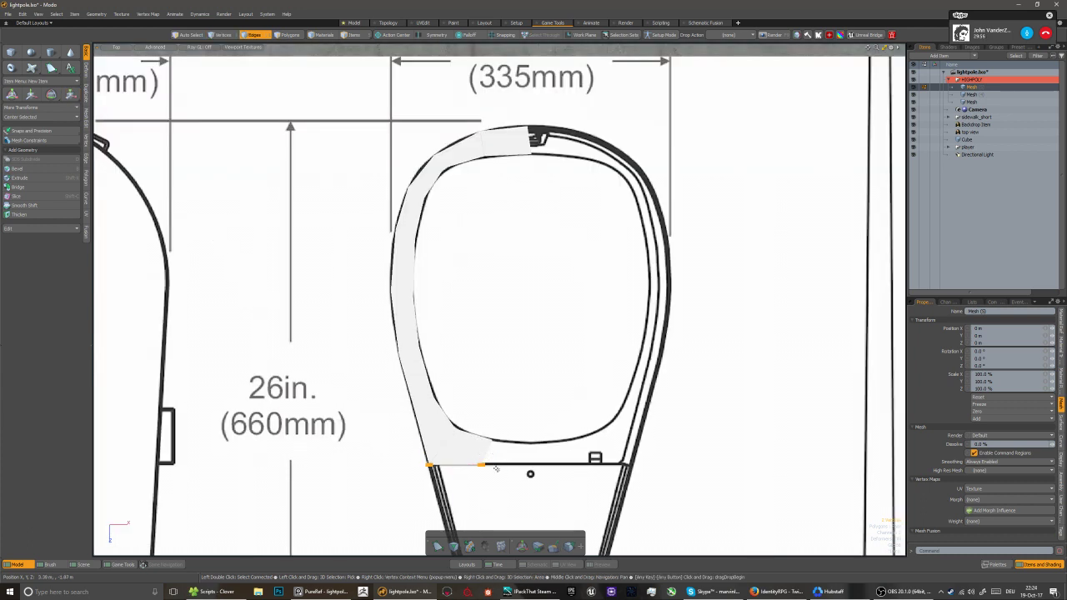
{"action": "key", "text": "2"}
{"action": "key", "text": "x"}
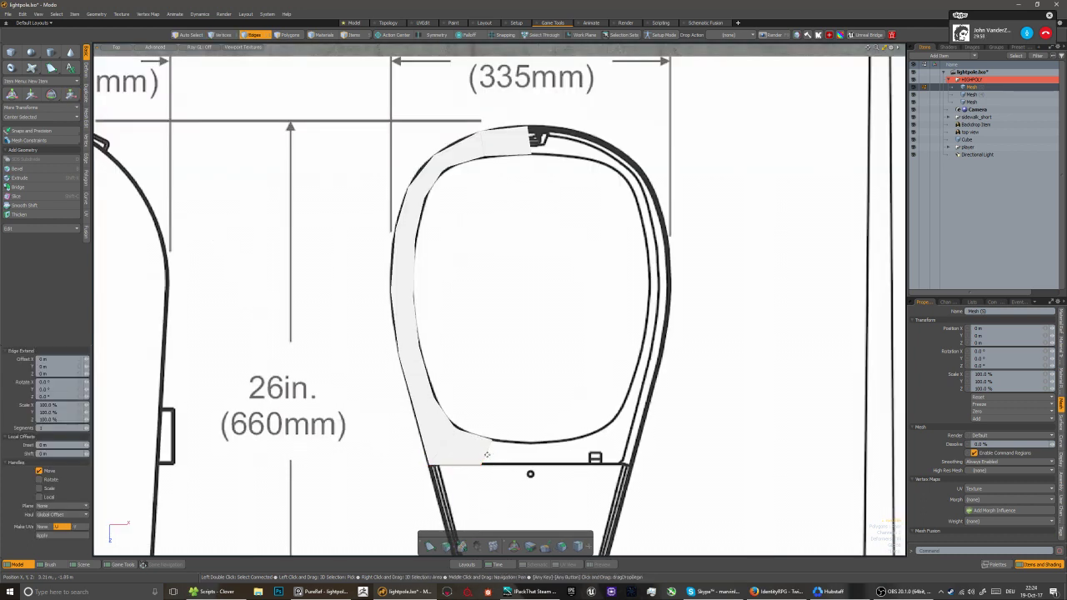
{"action": "scroll", "coordinate": [462, 454], "scroll_direction": "down", "scroll_amount": 2}
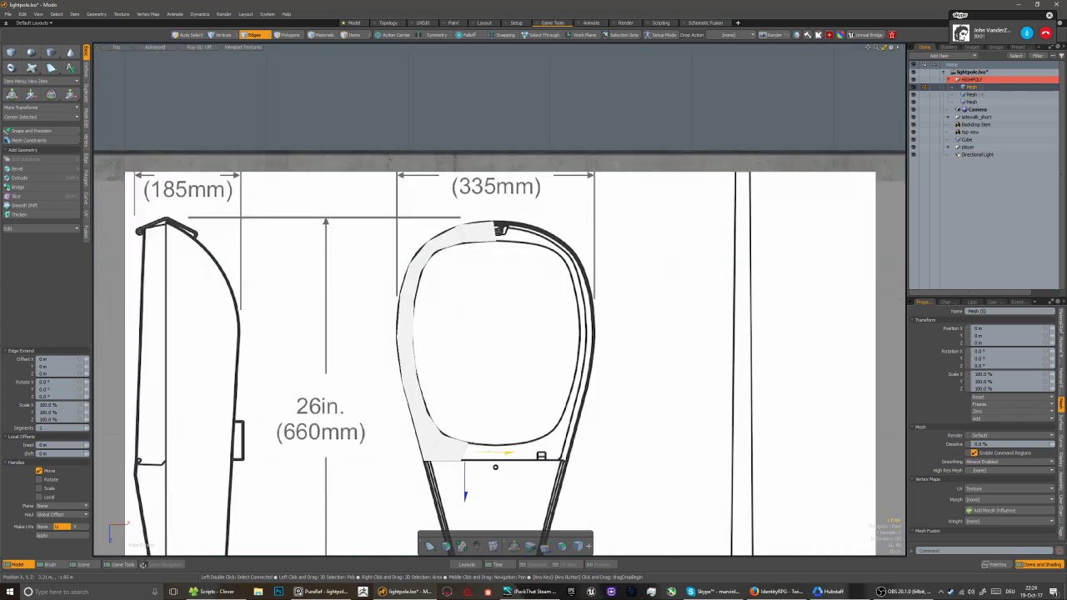
{"action": "left_click_drag", "start_coordinate": [465, 457], "coordinate": [507, 441]}
{"action": "key", "text": "w"}
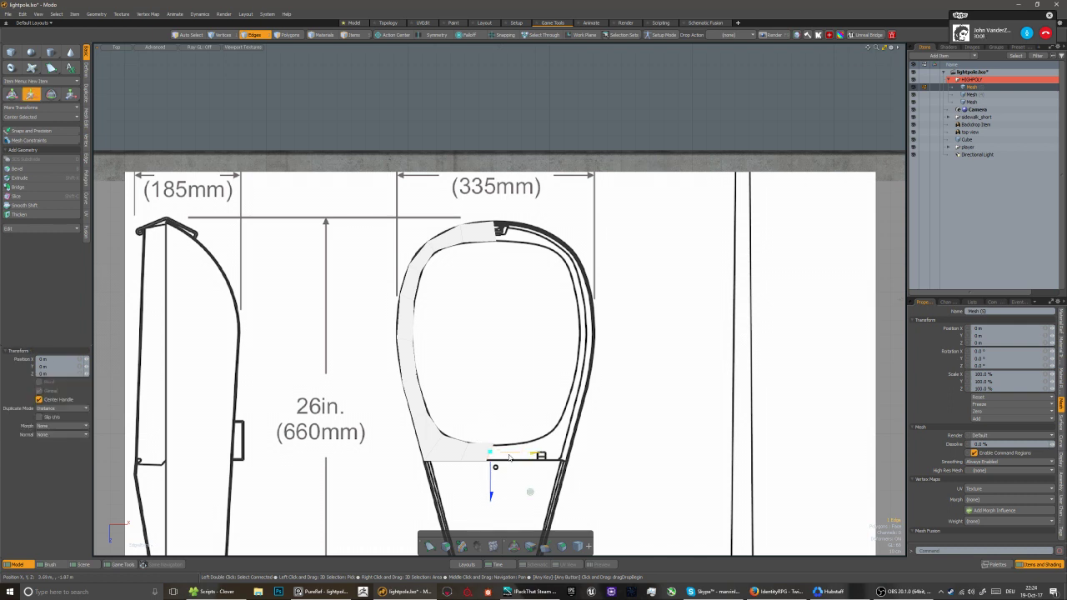
Straighten the tenth quad's end edge vertically by scaling its two vertices to 0% in X
{"action": "scroll", "coordinate": [521, 457], "scroll_direction": "up", "scroll_amount": 5}
{"action": "key", "text": "1"}
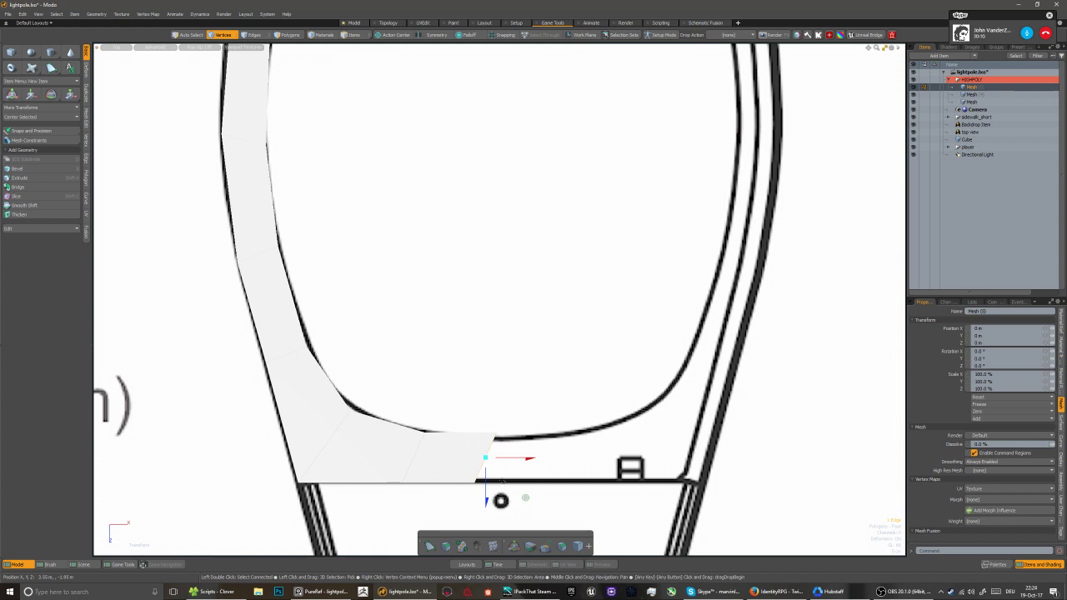
{"action": "key", "text": "space"}
{"action": "key", "text": "r"}
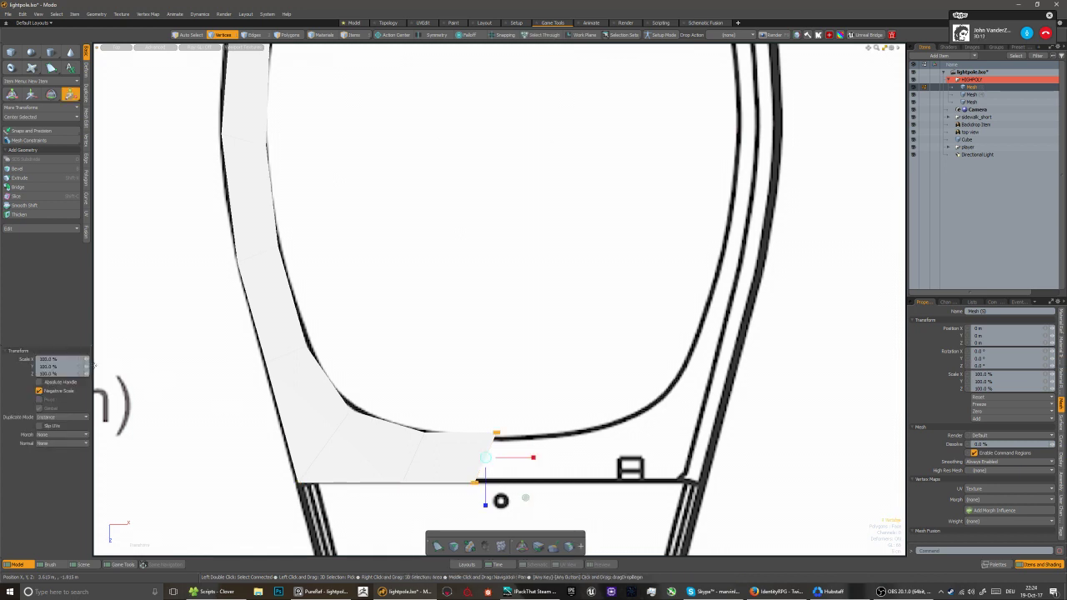
{"action": "left_click", "coordinate": [62, 358]}
{"action": "type", "text": "0"}
{"action": "key", "text": "Return"}
{"action": "key", "text": "space"}
Move the end edge's inner vertex down onto the opening's inner outline and save the scene
{"action": "scroll", "coordinate": [492, 436], "scroll_direction": "down", "scroll_amount": 3}
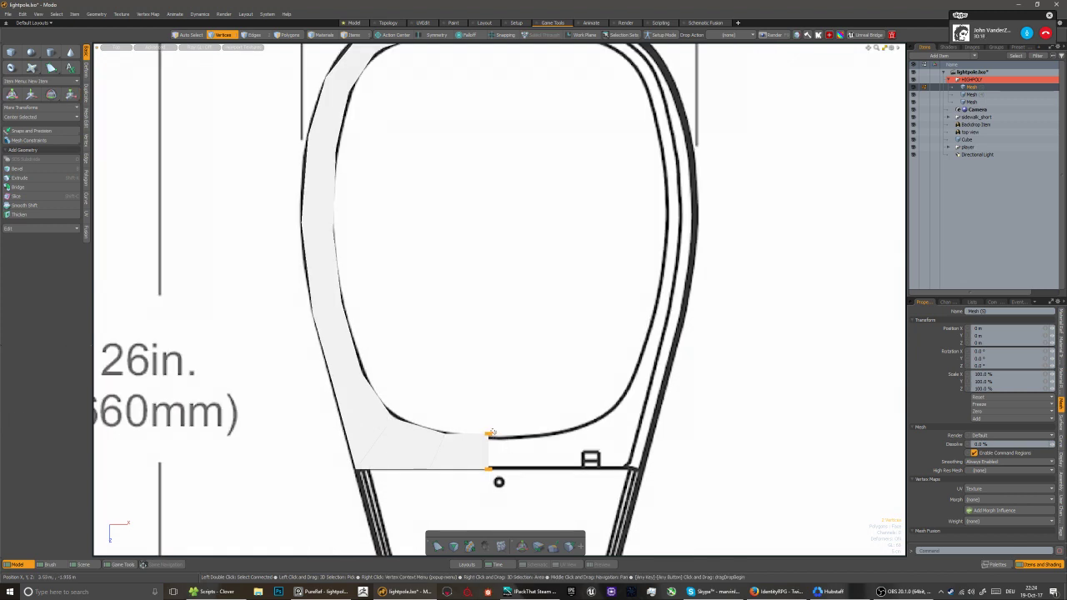
{"action": "key", "text": "w"}
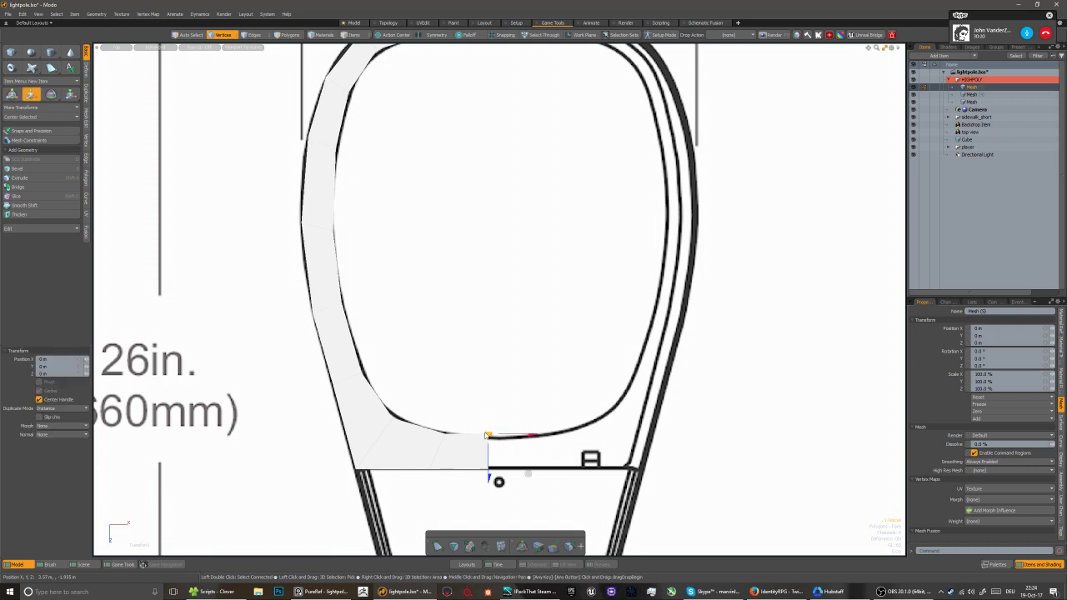
{"action": "key", "text": "q"}
{"action": "scroll", "coordinate": [454, 414], "scroll_direction": "down", "scroll_amount": 3}
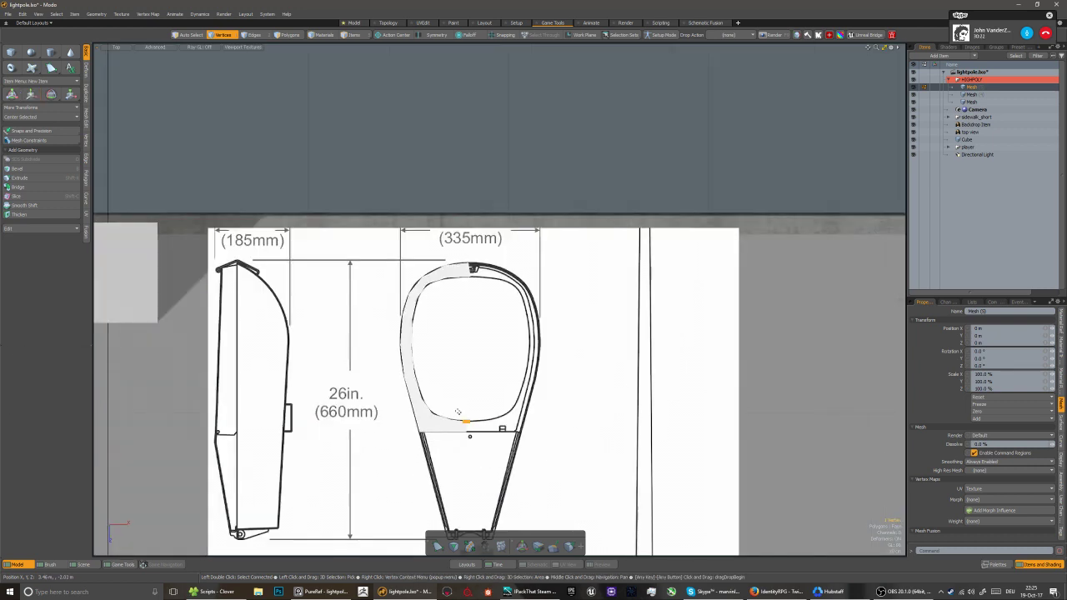
{"action": "scroll", "coordinate": [454, 425], "scroll_direction": "up", "scroll_amount": 1}
{"action": "key", "text": "5"}
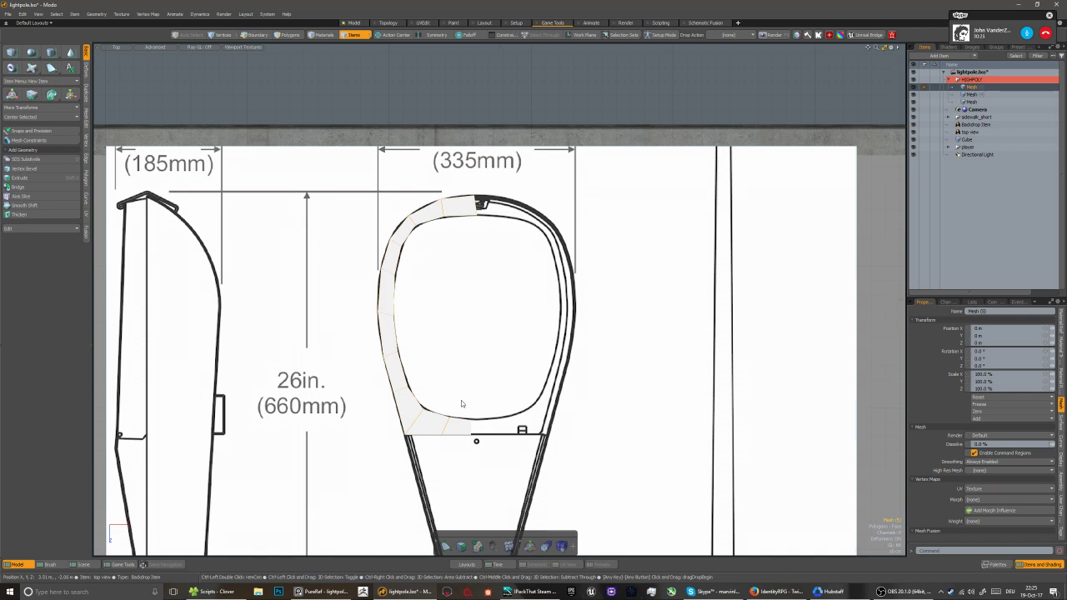
{"action": "key", "text": "ctrl+s"}
Examine the backdrop and lamp post in perspective, and check the traced rim strip against the top-view drawing
{"action": "scroll", "coordinate": [483, 400], "scroll_direction": "down", "scroll_amount": 3}
{"action": "key", "text": "KP_Decimal"}
{"action": "left_click_drag", "start_coordinate": [508, 386], "coordinate": [510, 203], "text": "alt"}
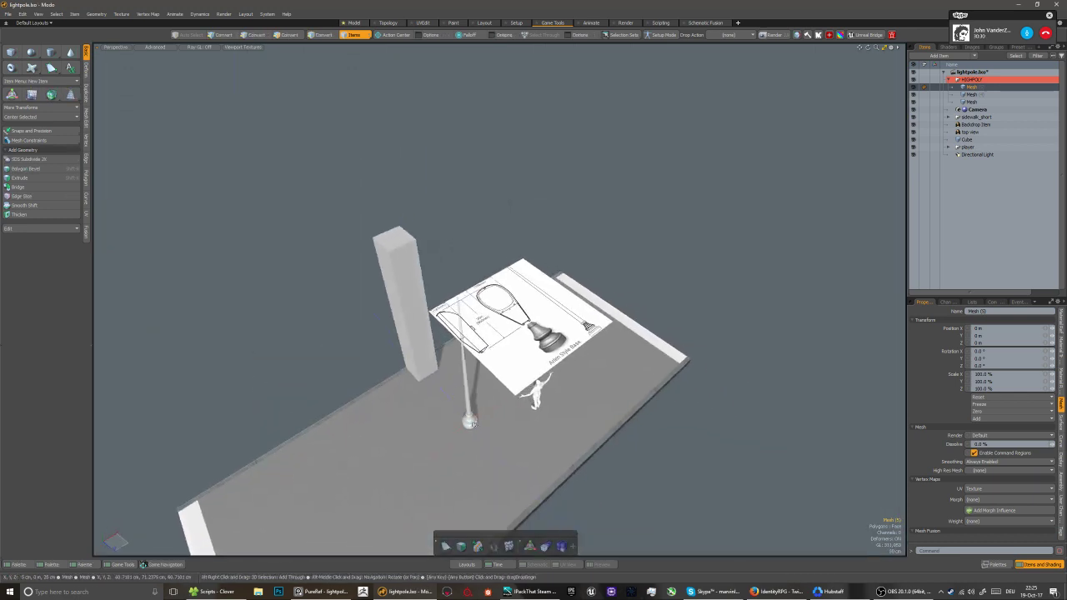
{"action": "left_click_drag", "start_coordinate": [354, 417], "coordinate": [369, 402], "text": "alt"}
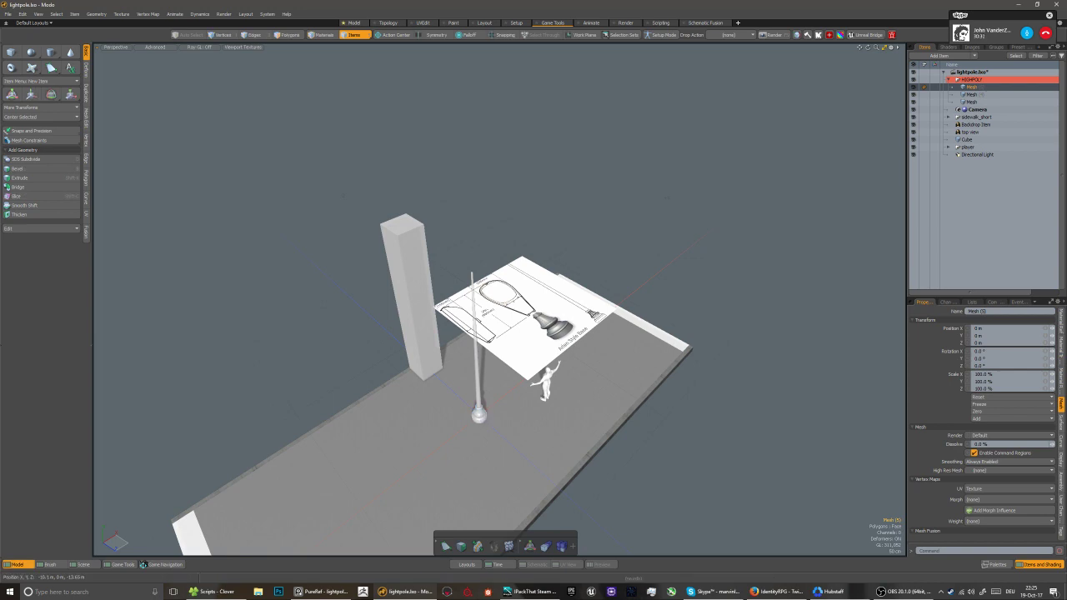
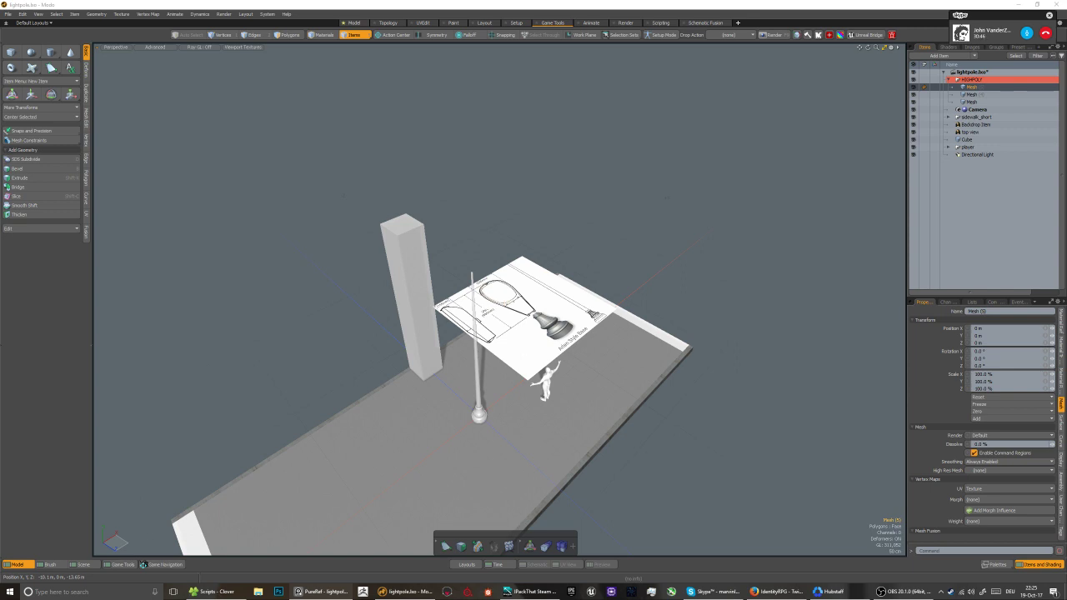
{"action": "left_click_drag", "start_coordinate": [486, 312], "coordinate": [491, 339], "text": "alt"}
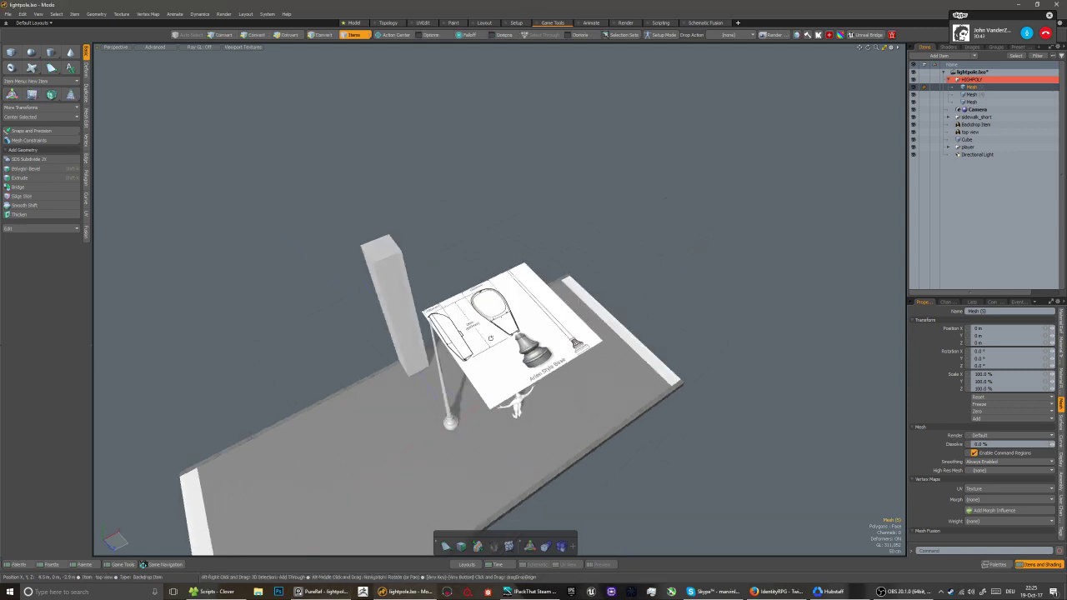
{"action": "key", "text": "KP_1"}
{"action": "scroll", "coordinate": [446, 354], "scroll_direction": "up", "scroll_amount": 5}
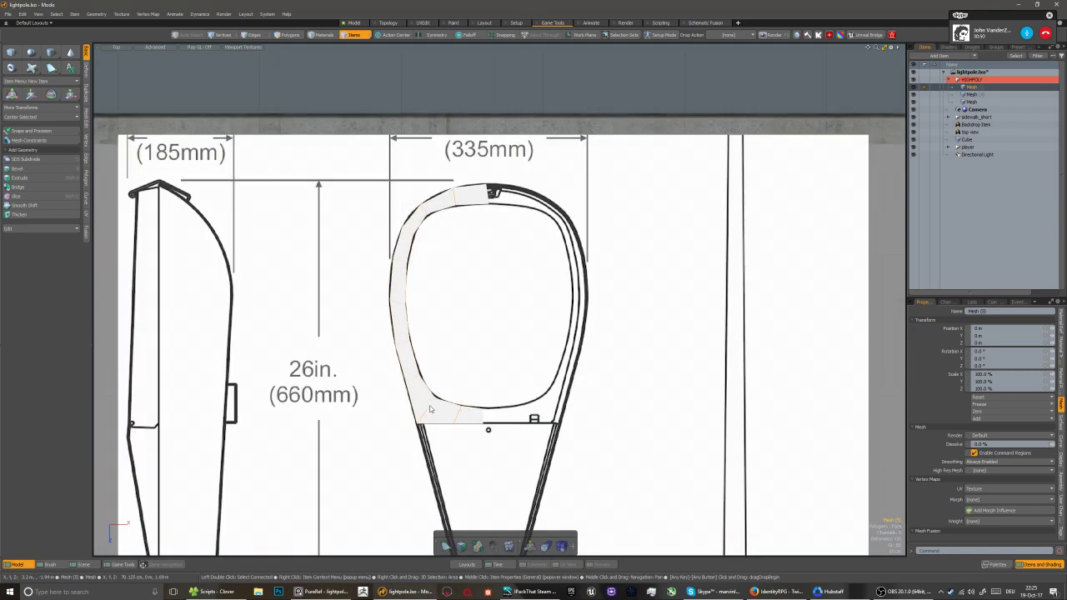
{"action": "middle_click_drag", "start_coordinate": [480, 422], "coordinate": [472, 394]}
{"action": "scroll", "coordinate": [480, 400], "scroll_direction": "up", "scroll_amount": 2}
{"action": "scroll", "coordinate": [495, 409], "scroll_direction": "down", "scroll_amount": 4}
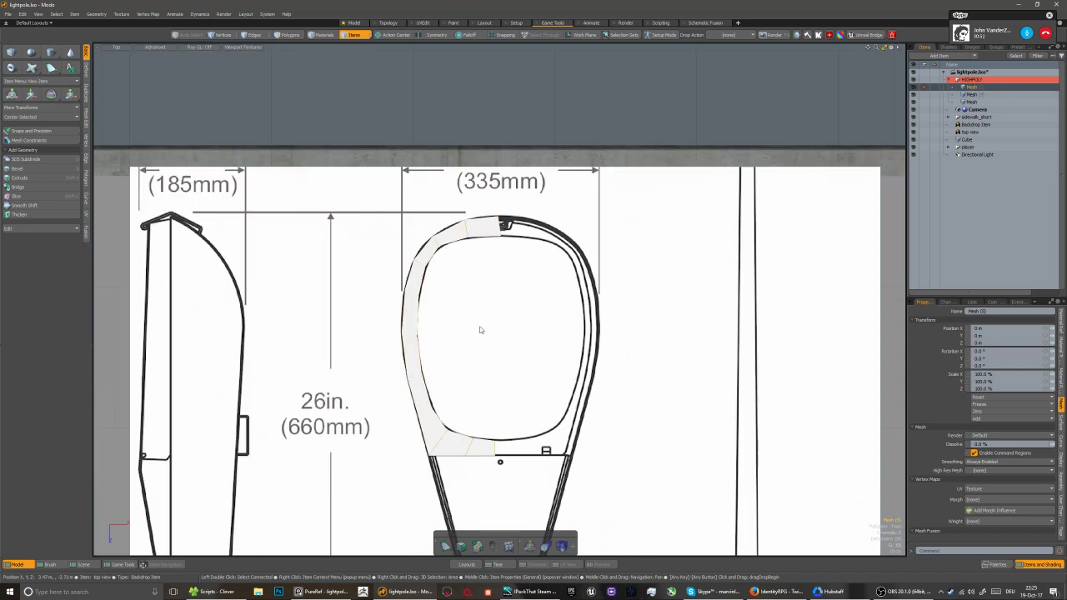
Switch to the perspective view and hide the top view reference backdrop to expose the rim strip
{"action": "key", "text": "2"}
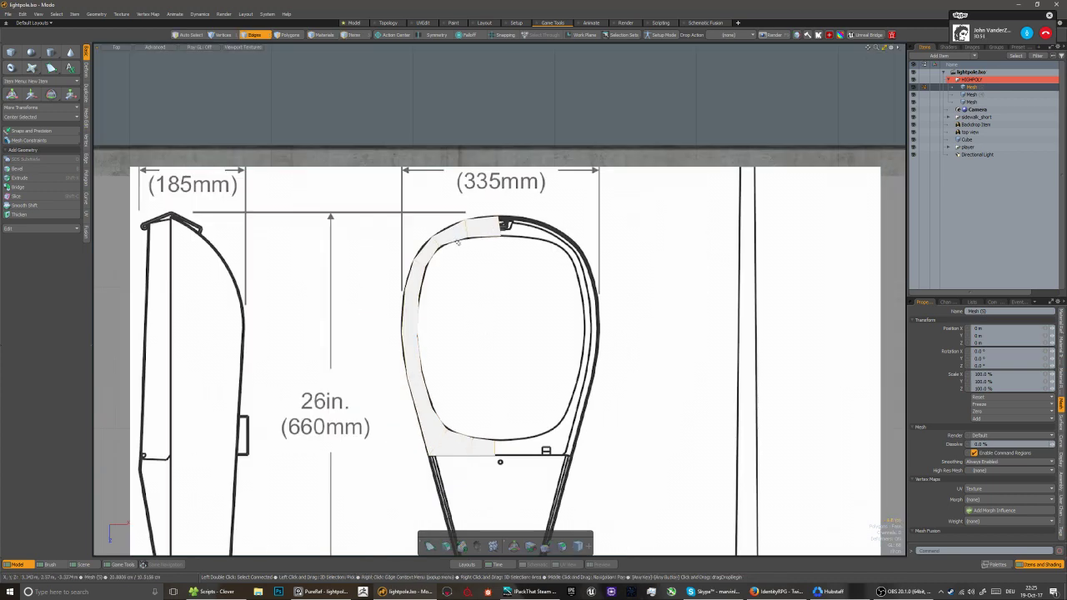
{"action": "key", "text": "ctrl+space"}
{"action": "left_click", "coordinate": [491, 289]}
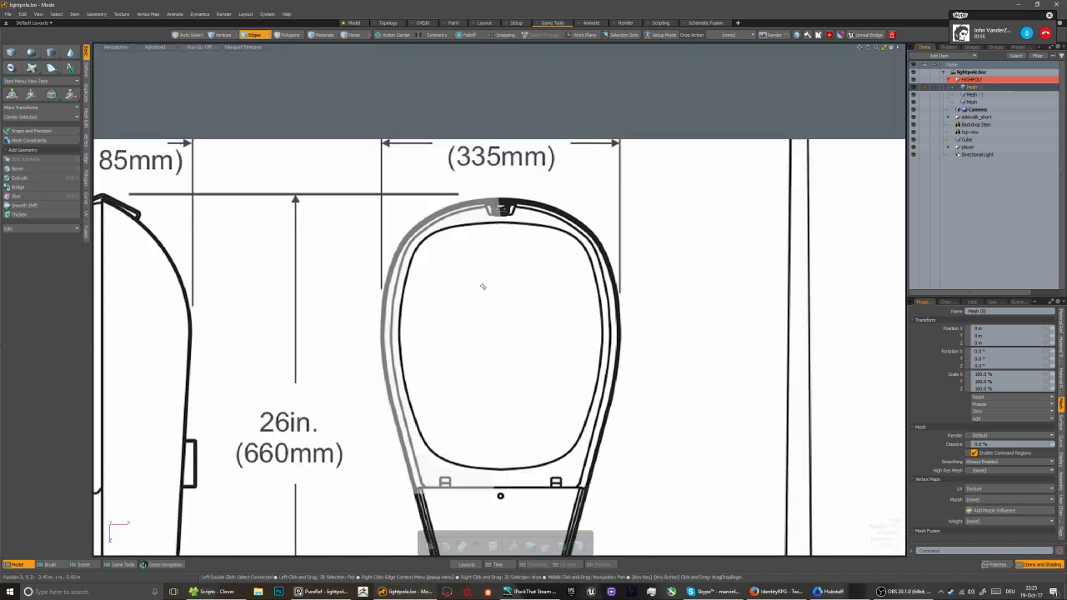
{"action": "key", "text": "1"}
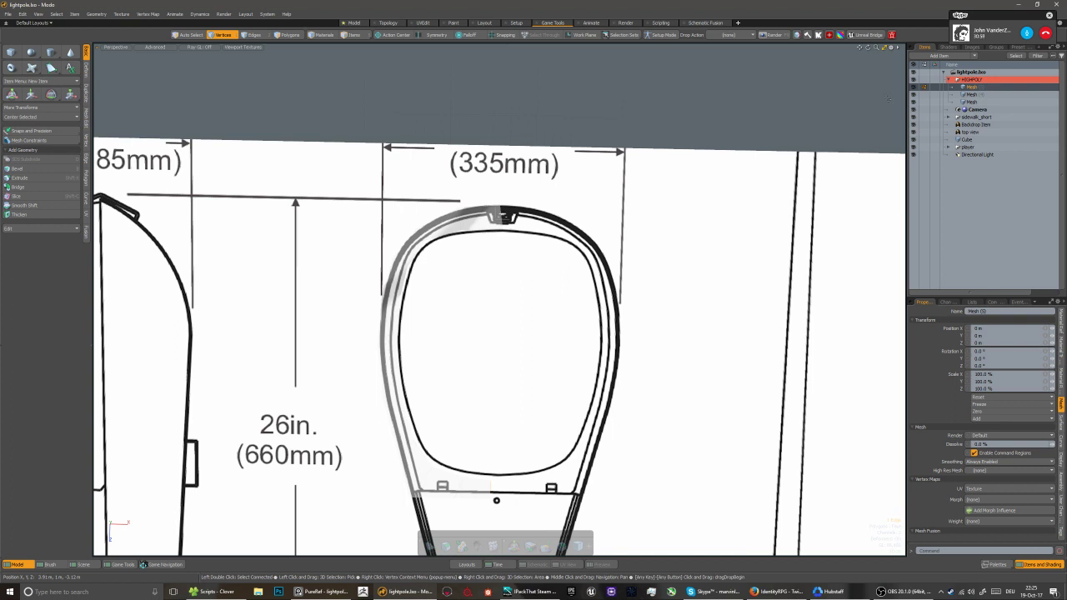
{"action": "scroll", "coordinate": [889, 99], "scroll_direction": "down", "scroll_amount": 3}
{"action": "left_click", "coordinate": [912, 132]}
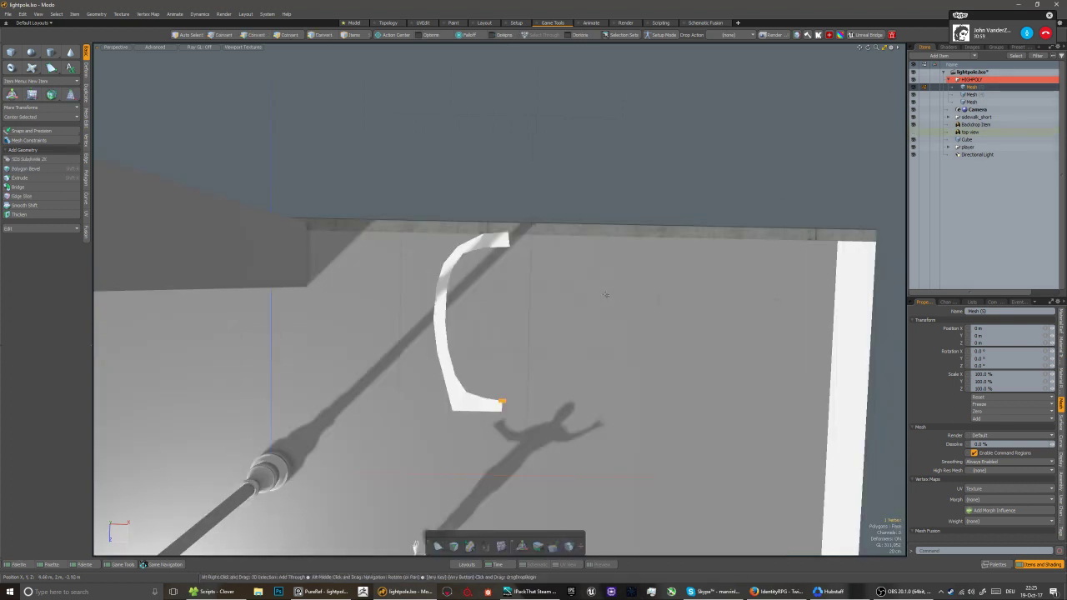
Align the four vertices at both open ends of the strip by scaling them to 0% in X
{"action": "left_click_drag", "start_coordinate": [606, 294], "coordinate": [488, 399], "text": "alt"}
{"action": "right_click_drag", "start_coordinate": [578, 155], "coordinate": [482, 401], "text": "alt"}
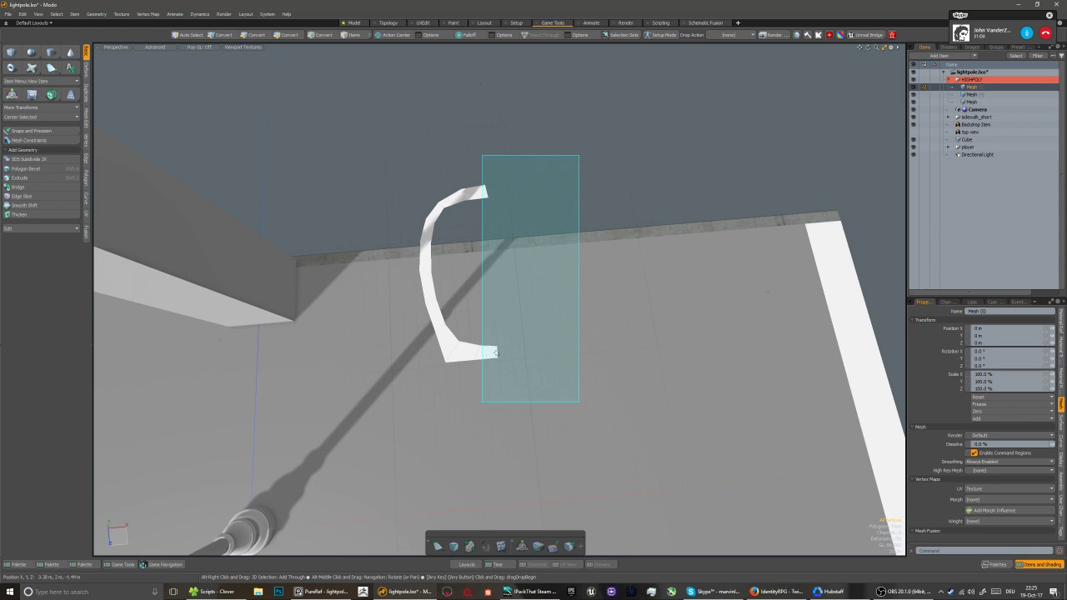
{"action": "right_click_drag", "start_coordinate": [495, 353], "coordinate": [496, 338], "text": "shift"}
{"action": "key", "text": "r"}
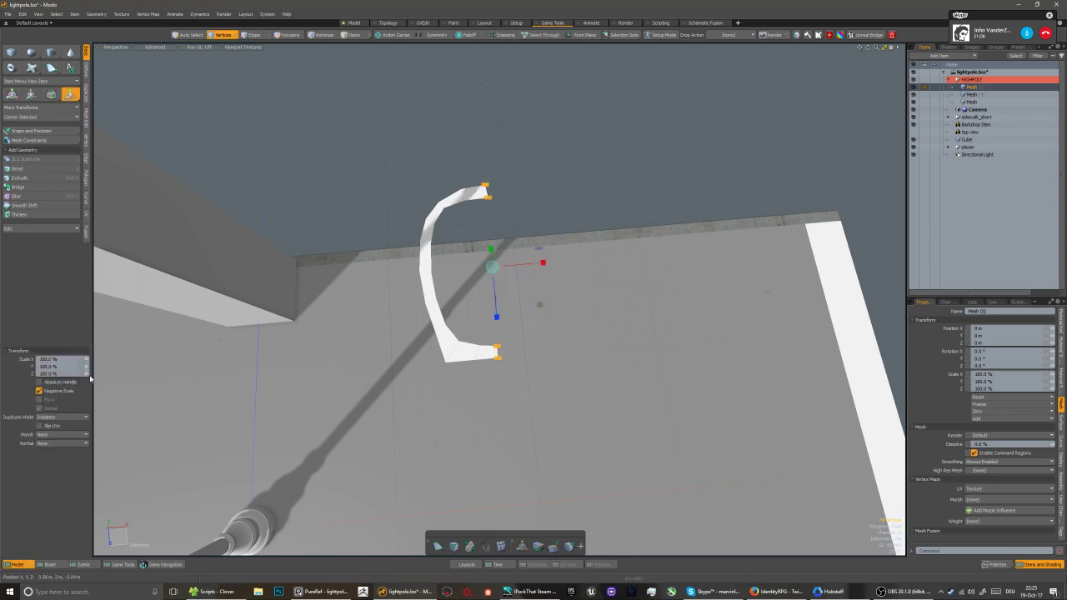
{"action": "type", "text": "0"}
{"action": "key", "text": "Return"}
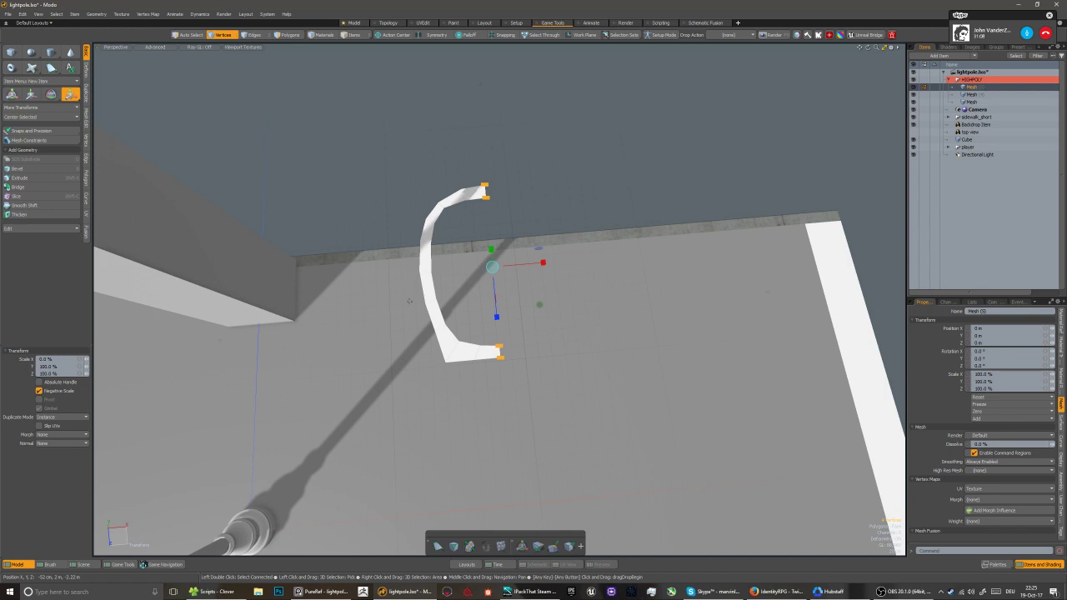
{"action": "key", "text": "q"}
Select the rim strip's outer boundary edges and extend them straight downward with Edge Extend to form the side wall
{"action": "left_click_drag", "start_coordinate": [409, 301], "coordinate": [534, 309], "text": "alt"}
{"action": "key", "text": "2"}
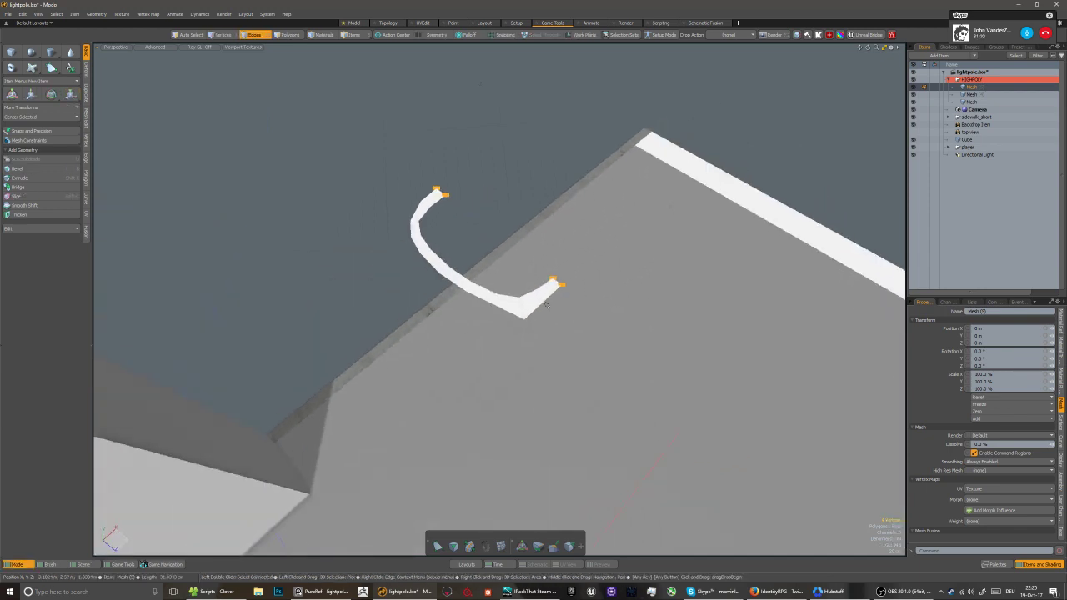
{"action": "left_click", "coordinate": [544, 306]}
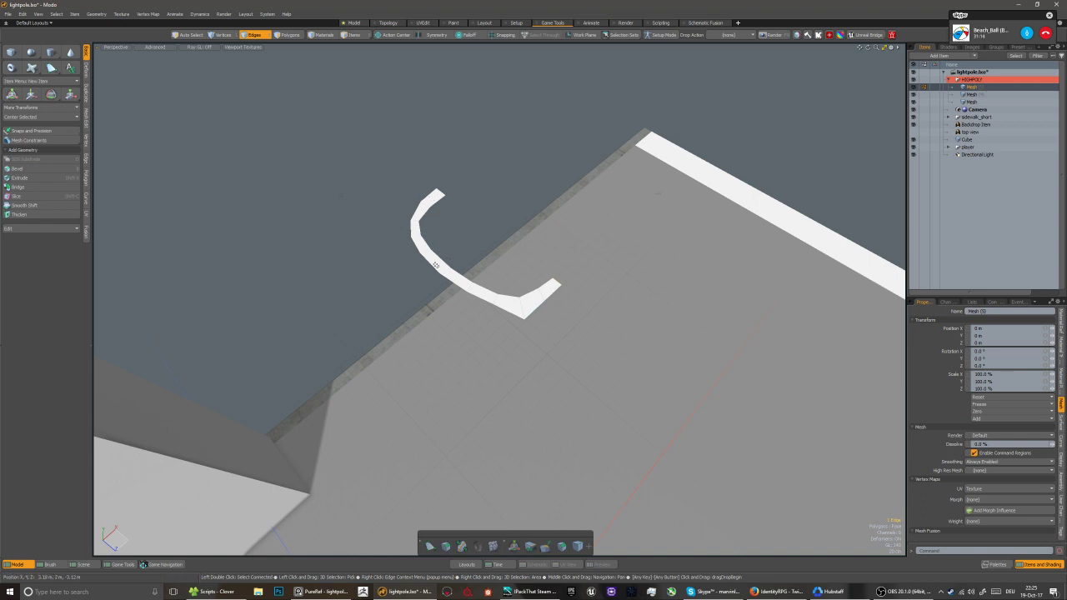
{"action": "left_click_drag", "start_coordinate": [436, 225], "coordinate": [484, 238], "text": "alt"}
{"action": "scroll", "coordinate": [468, 268], "scroll_direction": "up", "scroll_amount": 4}
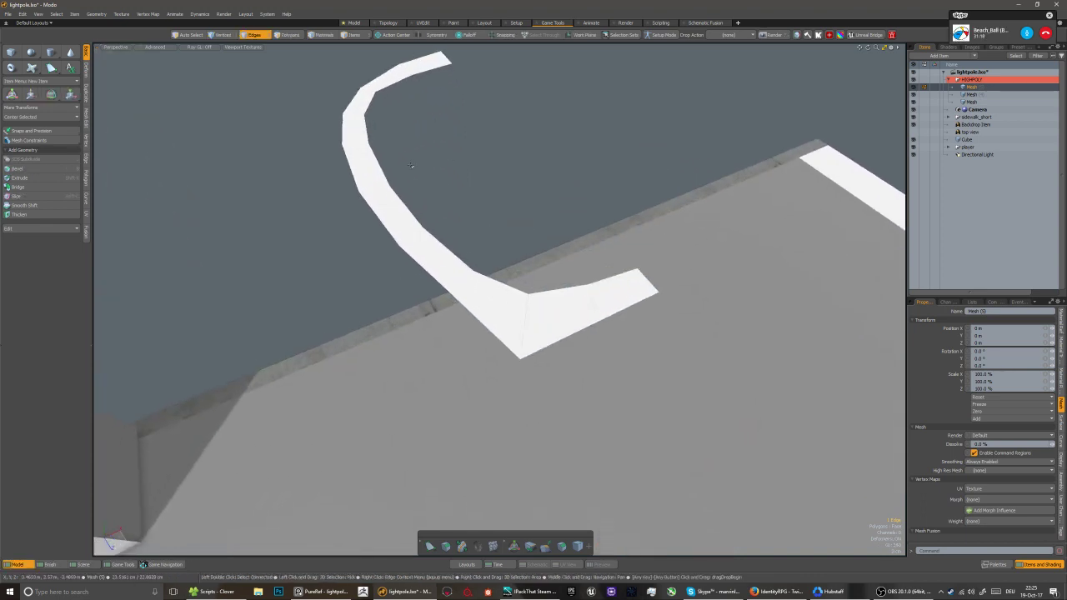
{"action": "left_click_drag", "start_coordinate": [395, 215], "coordinate": [395, 247], "text": "alt"}
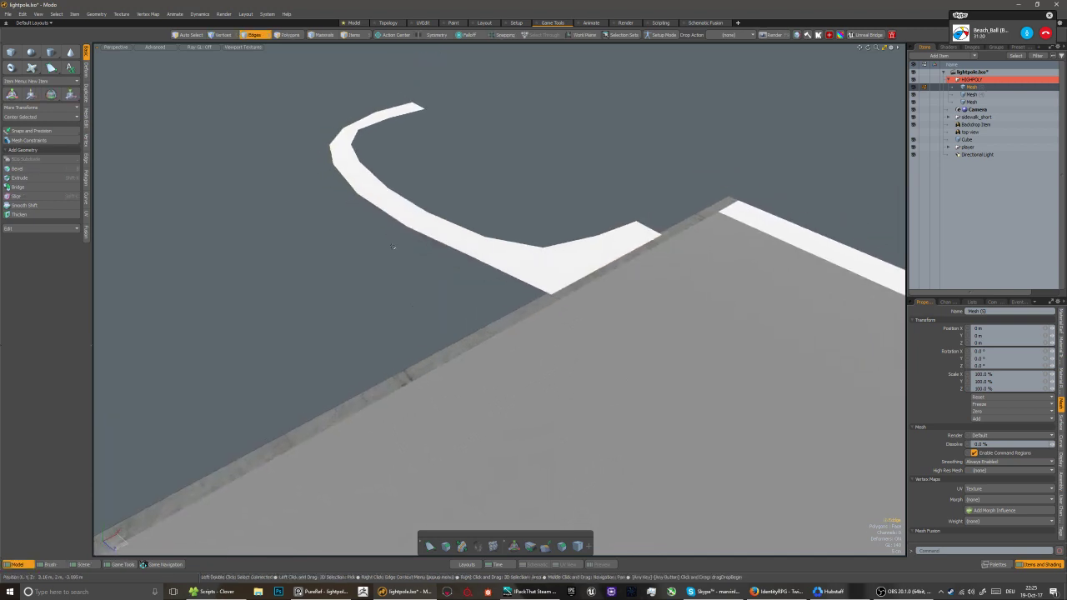
{"action": "key", "text": "shift+x"}
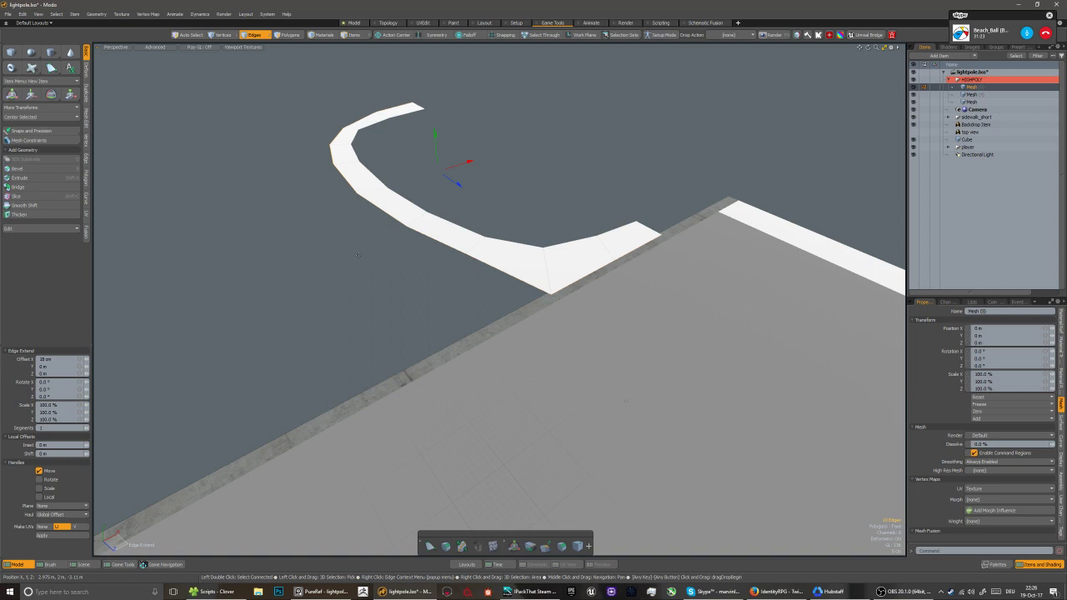
{"action": "left_click_drag", "start_coordinate": [435, 139], "coordinate": [441, 197]}
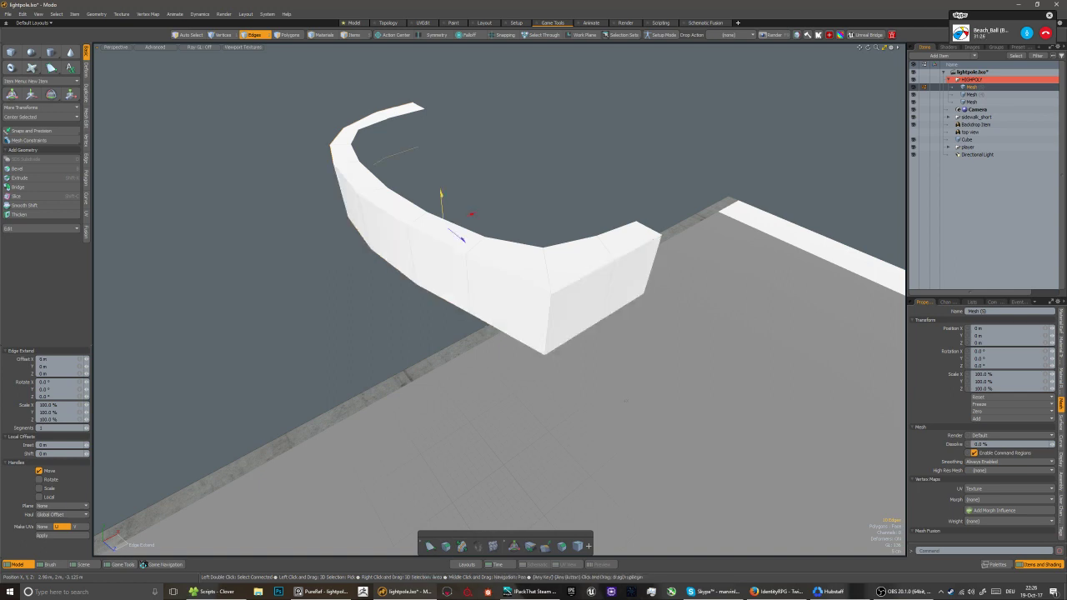
Turn off ambient occlusion and change the antialiasing option in the perspective viewport's display properties
{"action": "key", "text": "5"}
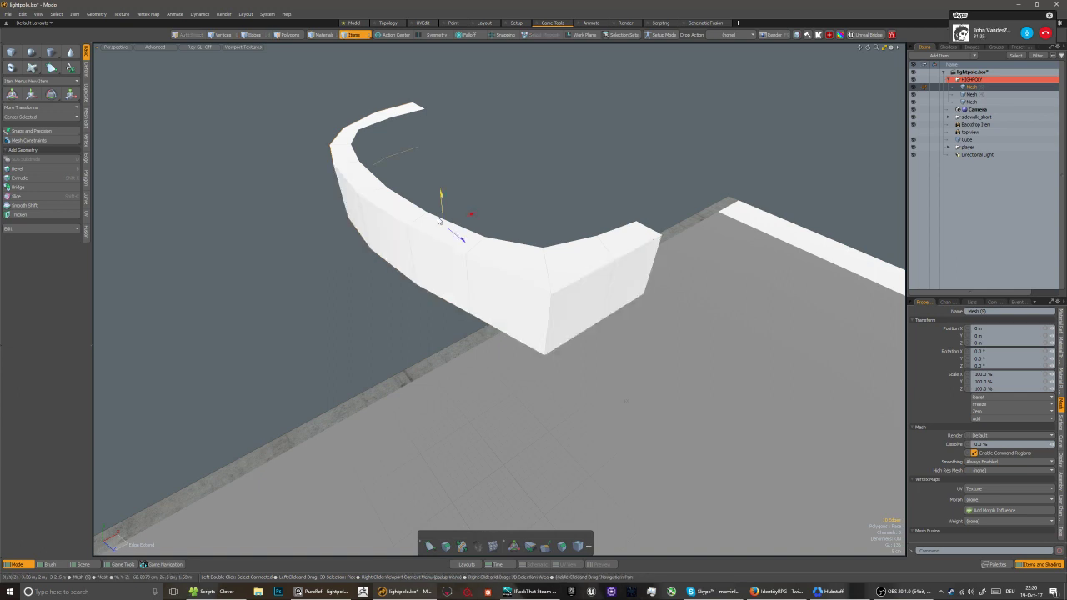
{"action": "left_click_drag", "start_coordinate": [440, 232], "coordinate": [502, 233], "text": "alt"}
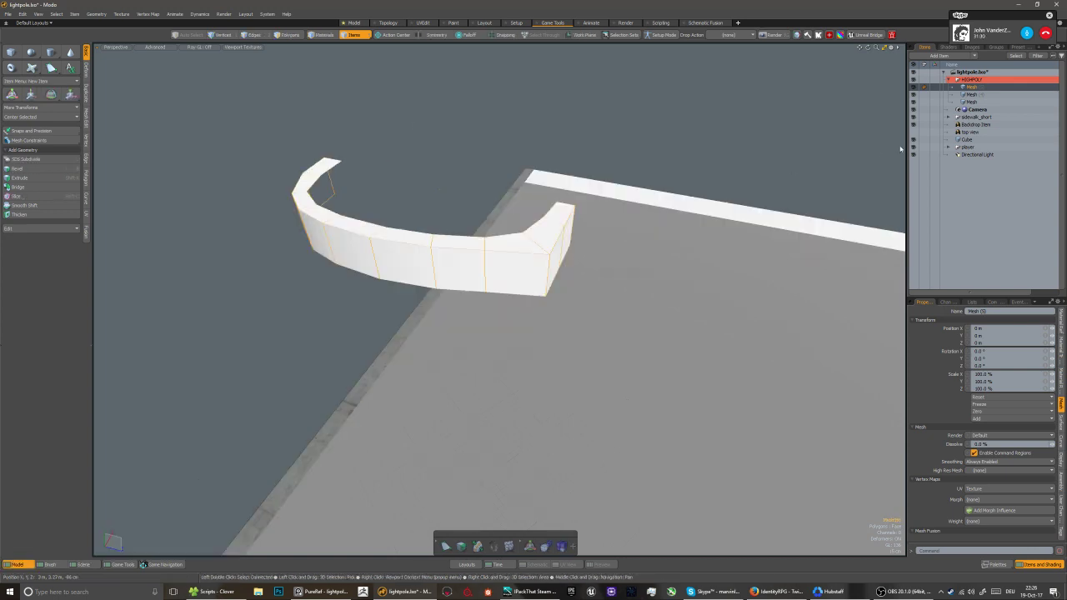
{"action": "left_click", "coordinate": [969, 133]}
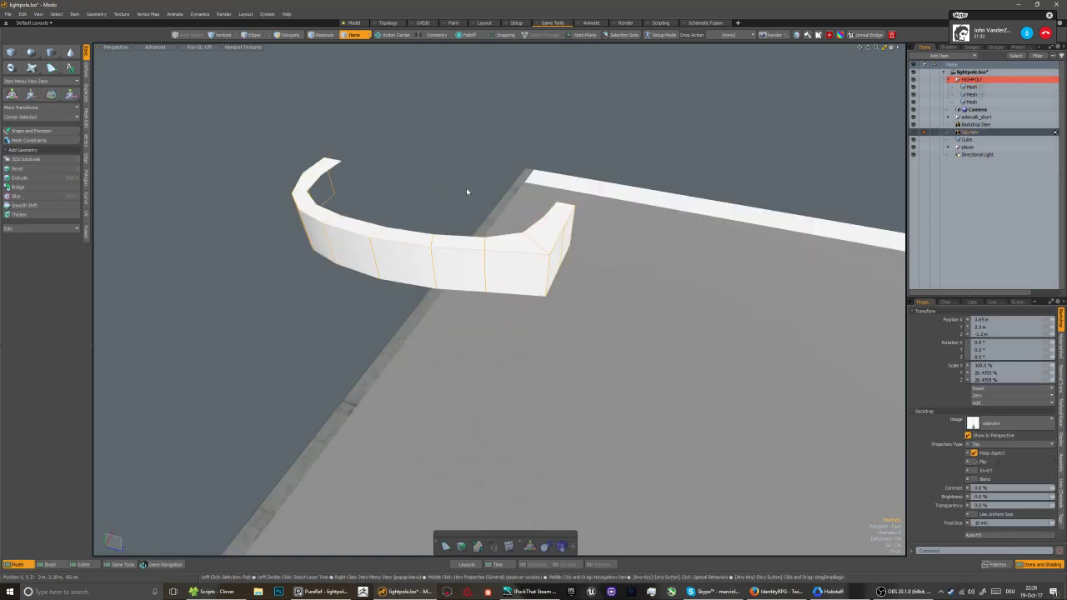
{"action": "left_click", "coordinate": [891, 48]}
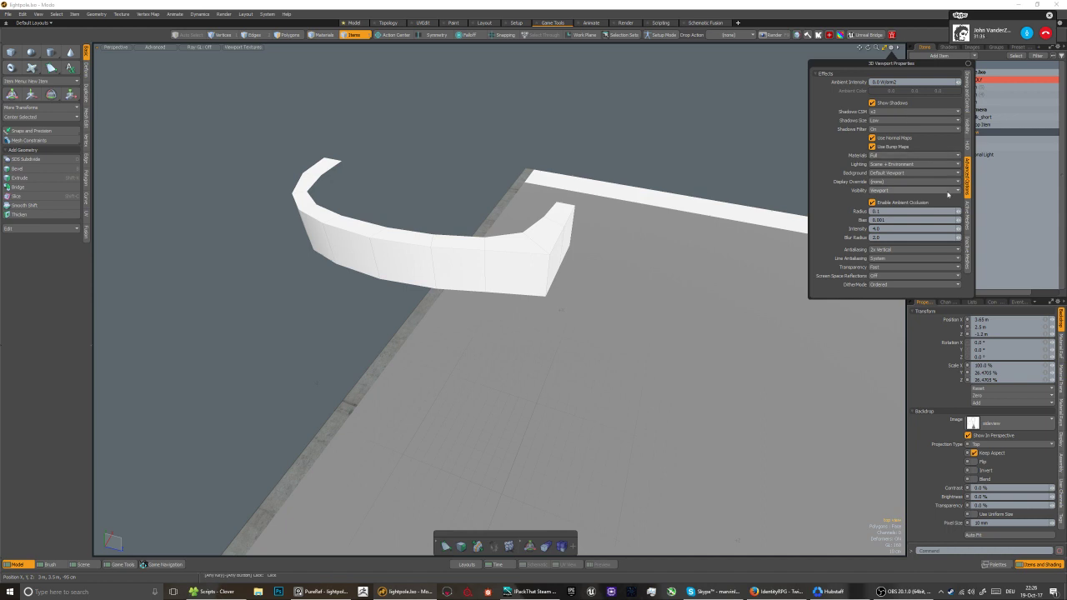
{"action": "left_click", "coordinate": [873, 202]}
{"action": "left_click", "coordinate": [889, 217]}
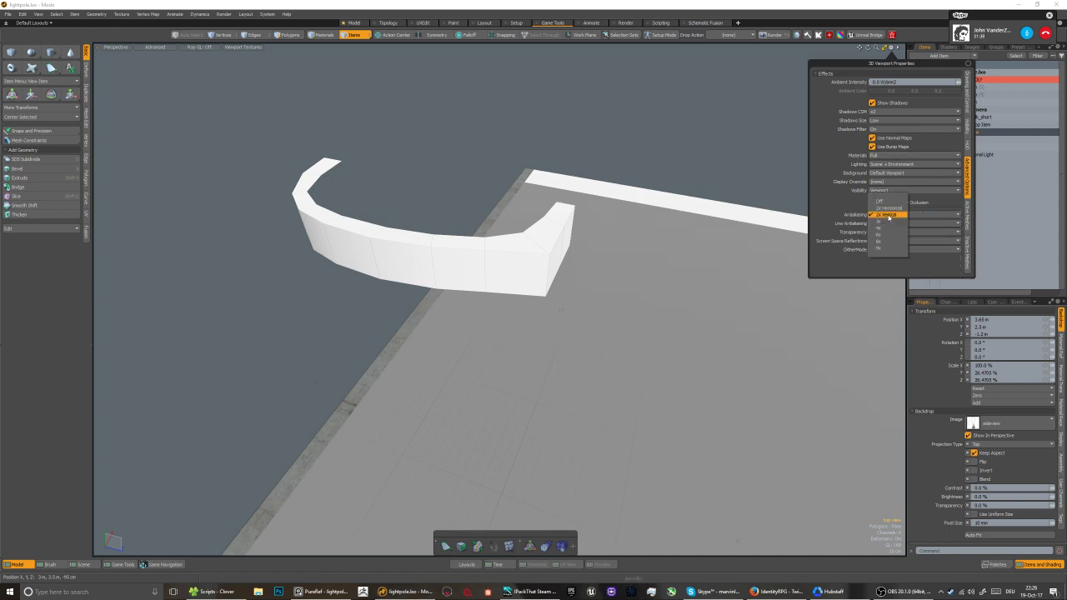
{"action": "left_click", "coordinate": [888, 204]}
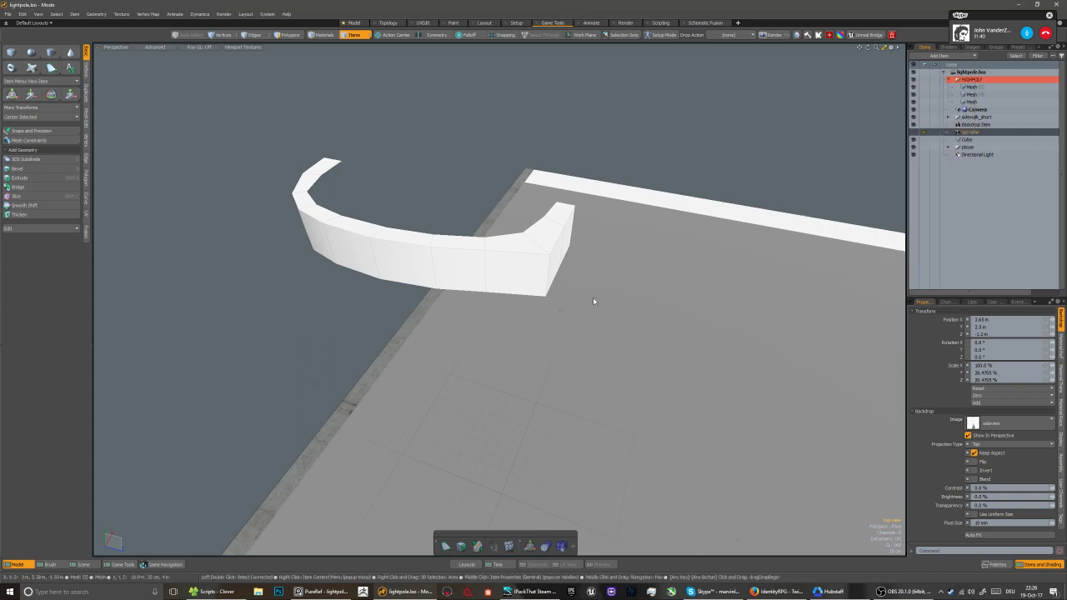
{"action": "left_click_drag", "start_coordinate": [593, 299], "coordinate": [509, 340], "text": "alt"}
{"action": "key", "text": "2"}
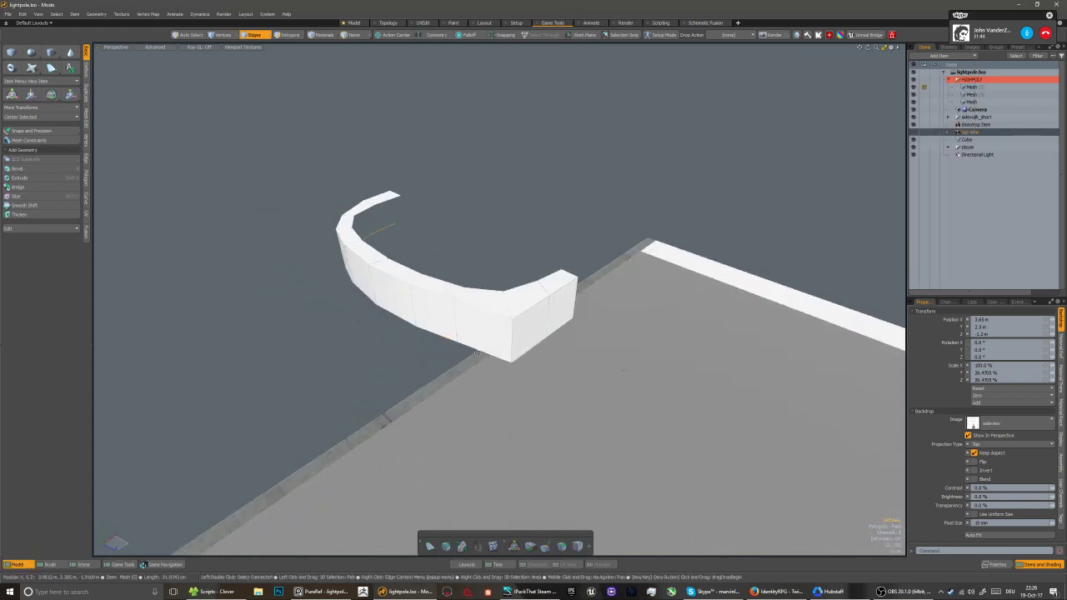
{"action": "left_click", "coordinate": [477, 352]}
{"action": "left_click_drag", "start_coordinate": [477, 353], "coordinate": [464, 346], "text": "alt"}
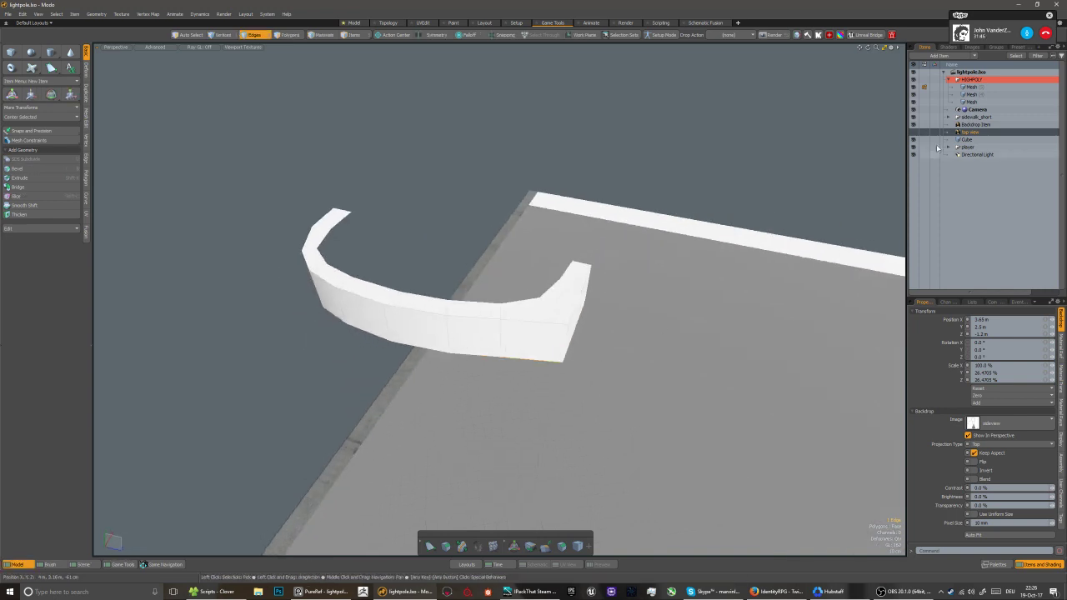
{"action": "right_click", "coordinate": [974, 132]}
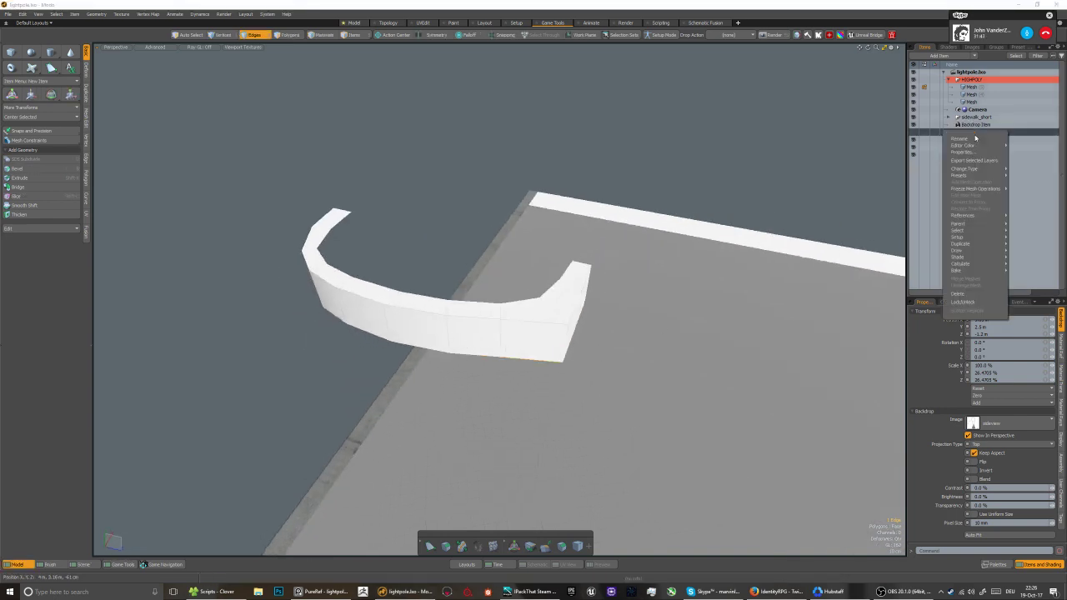
{"action": "left_click", "coordinate": [975, 138]}
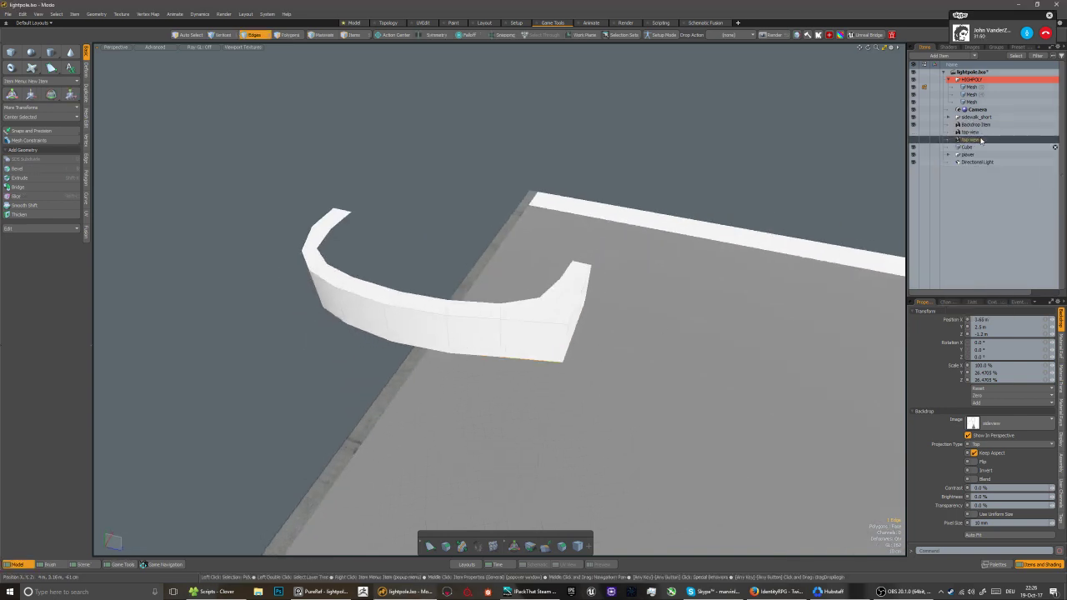
{"action": "left_click", "coordinate": [980, 140]}
{"action": "type", "text": "f"}
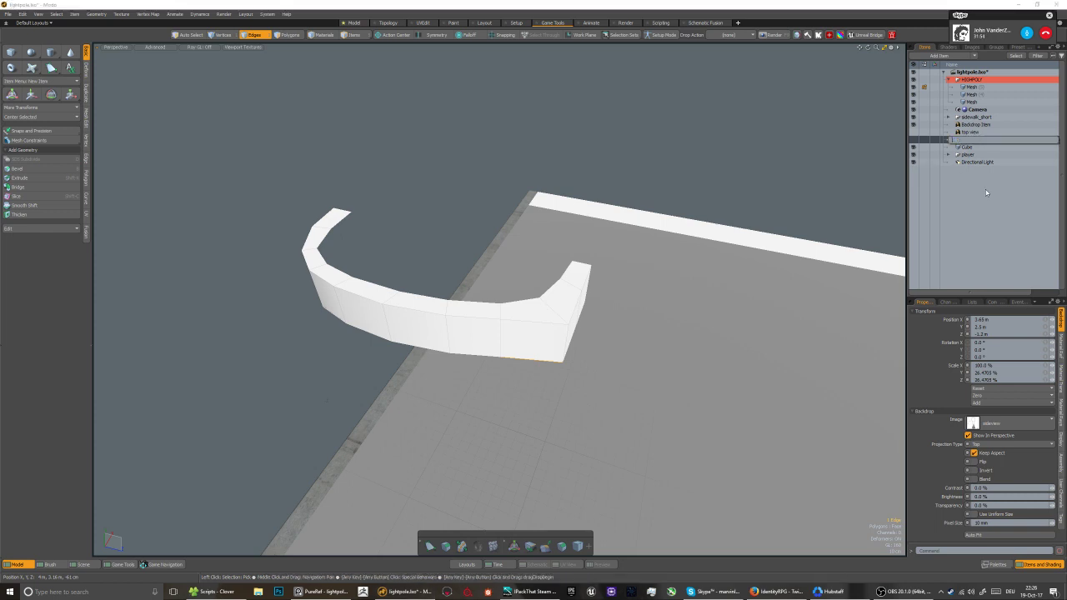
{"action": "left_click", "coordinate": [966, 147]}
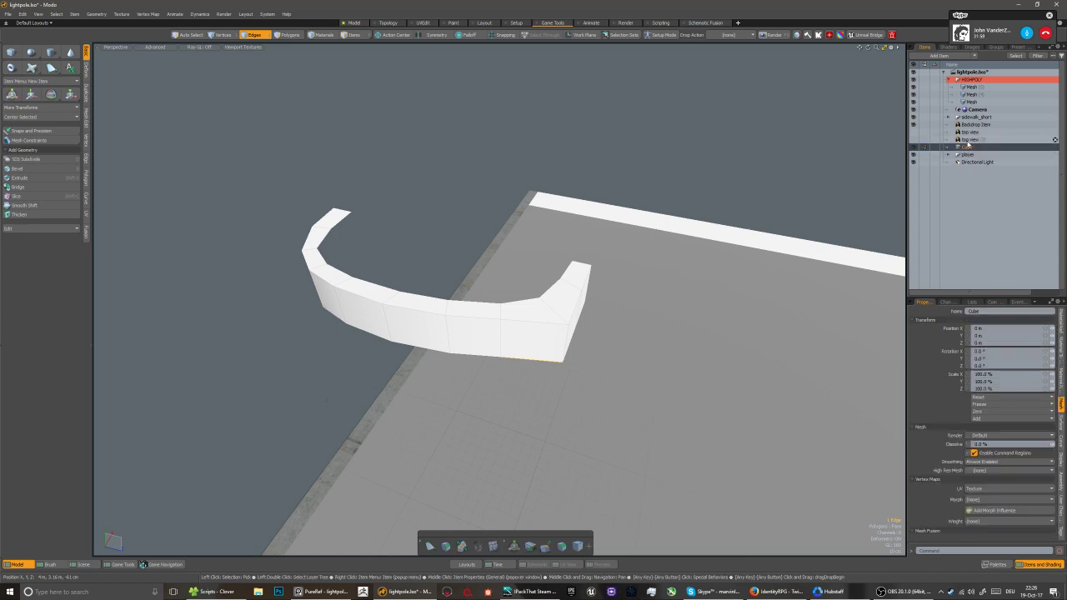
{"action": "left_click", "coordinate": [972, 140]}
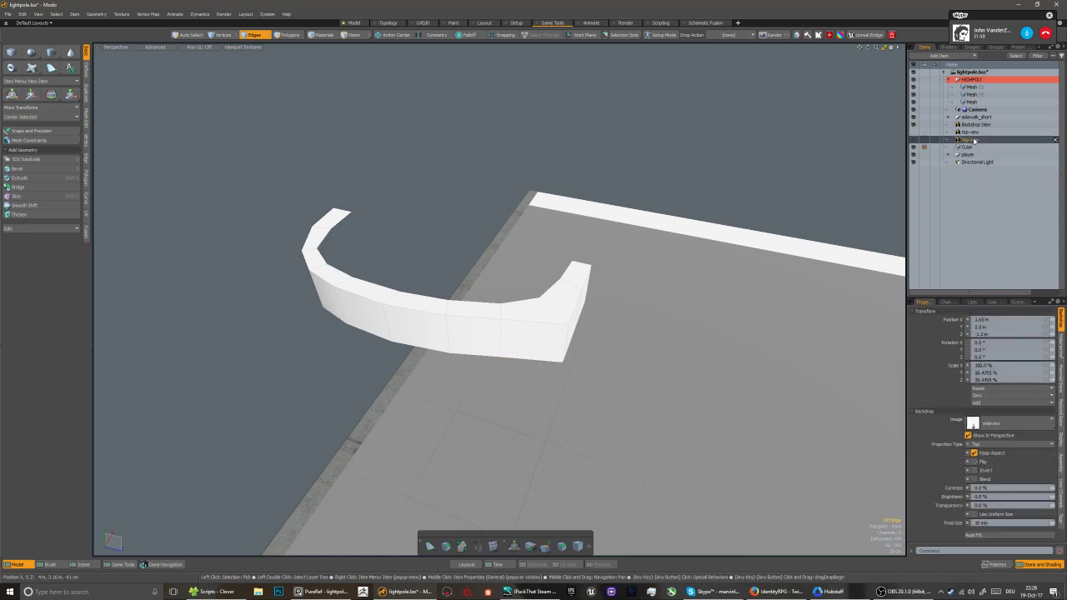
{"action": "key", "text": "Delete"}
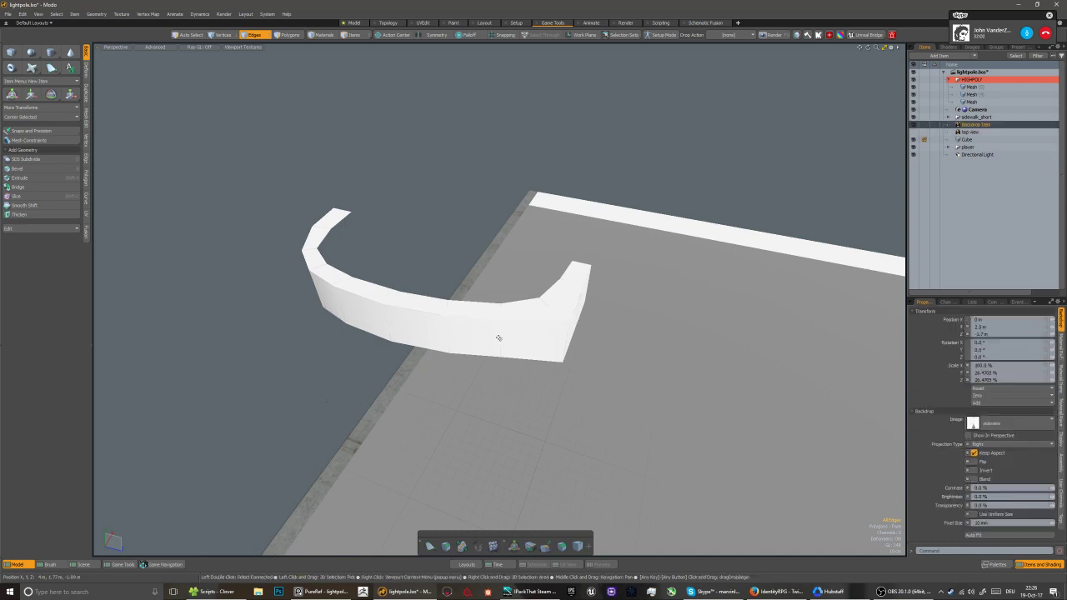
Switch to the right view, which carries the side reference drawing, and duplicate its Backdrop Item
{"action": "key", "text": "ctrl+space"}
{"action": "left_click", "coordinate": [423, 339]}
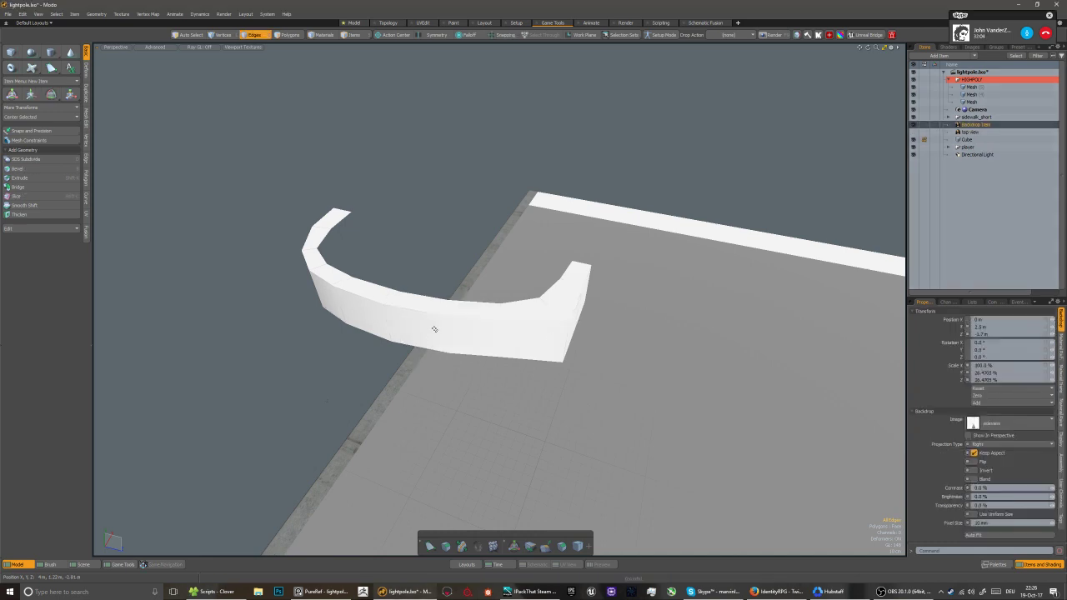
{"action": "key", "text": "KP_3"}
{"action": "scroll", "coordinate": [441, 322], "scroll_direction": "down", "scroll_amount": 3}
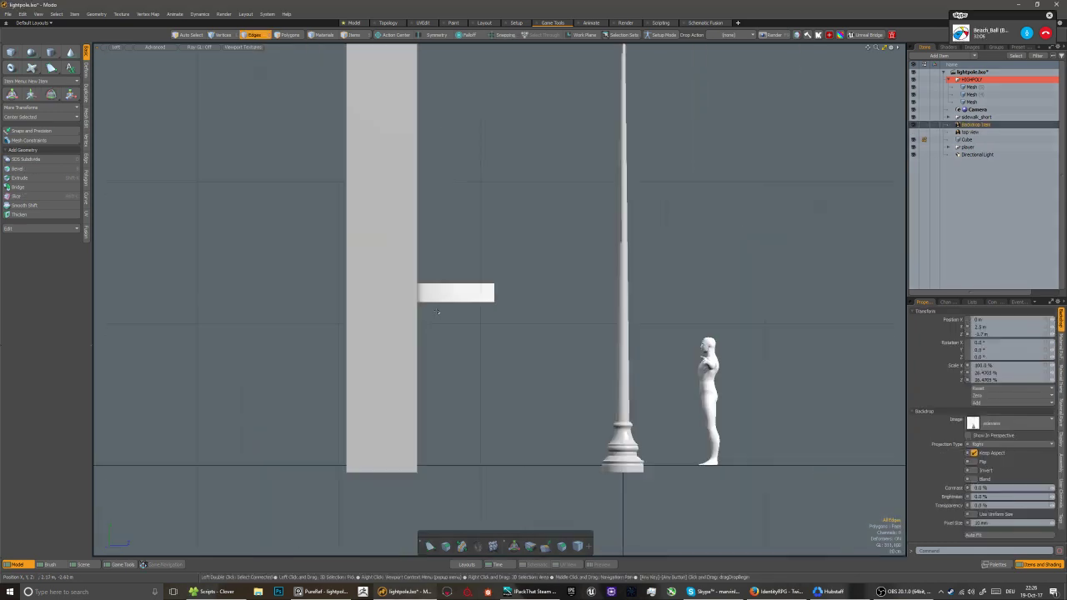
{"action": "scroll", "coordinate": [441, 312], "scroll_direction": "down", "scroll_amount": 3}
{"action": "scroll", "coordinate": [453, 309], "scroll_direction": "up", "scroll_amount": 3}
{"action": "scroll", "coordinate": [453, 309], "scroll_direction": "down", "scroll_amount": 3}
{"action": "key", "text": "ctrl+space"}
{"action": "left_click", "coordinate": [500, 313]}
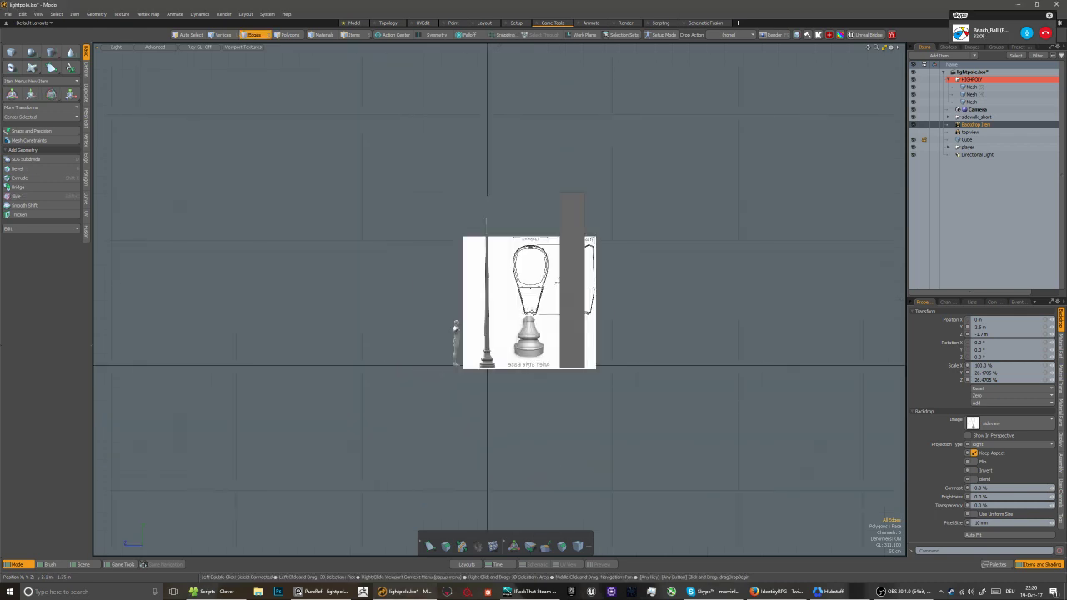
{"action": "scroll", "coordinate": [537, 314], "scroll_direction": "up", "scroll_amount": 2}
{"action": "middle_click_drag", "start_coordinate": [542, 316], "coordinate": [535, 319]}
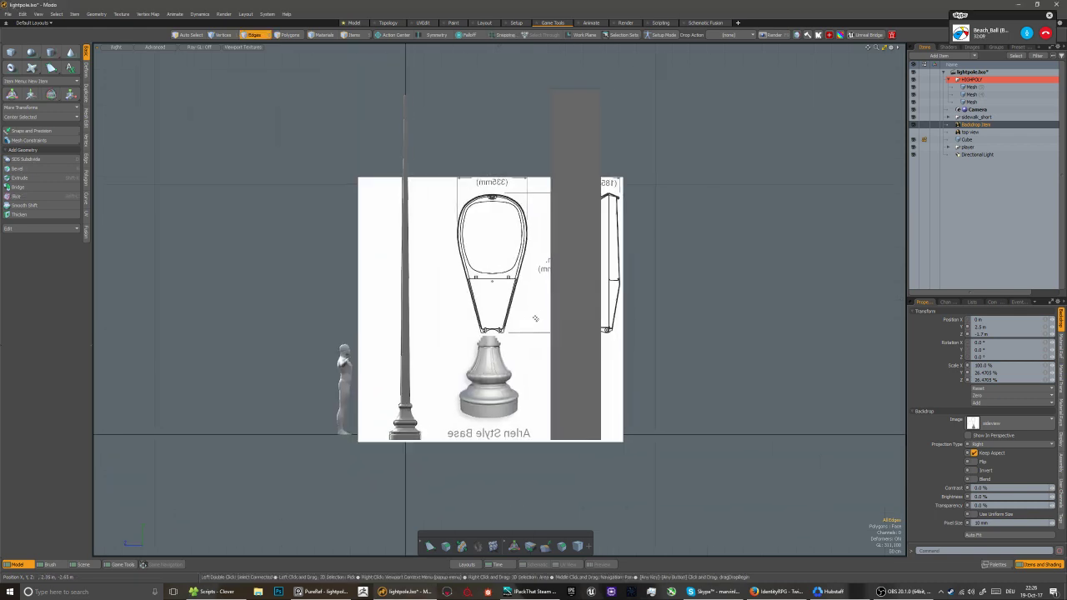
{"action": "right_click", "coordinate": [945, 125]}
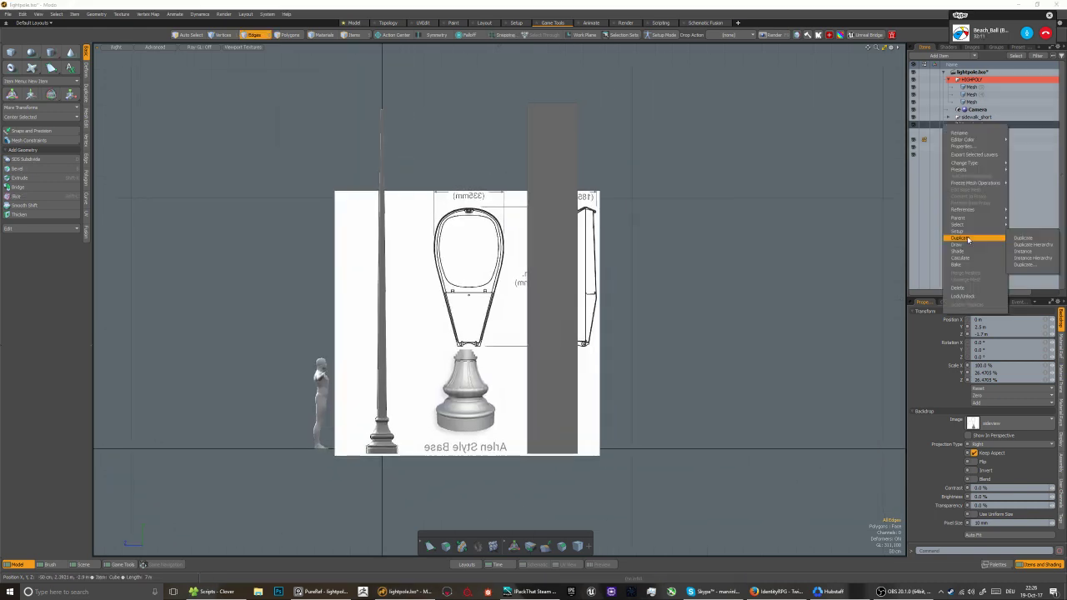
{"action": "left_click", "coordinate": [1000, 229]}
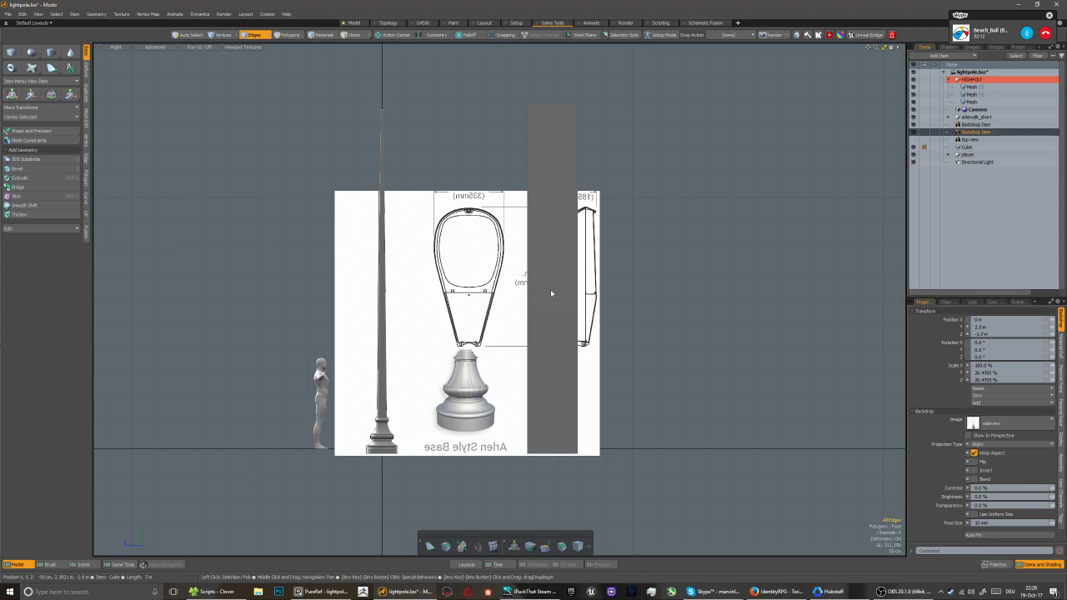
Rotate the duplicated backdrop item to -90° around X
{"action": "scroll", "coordinate": [518, 297], "scroll_direction": "down", "scroll_amount": 2}
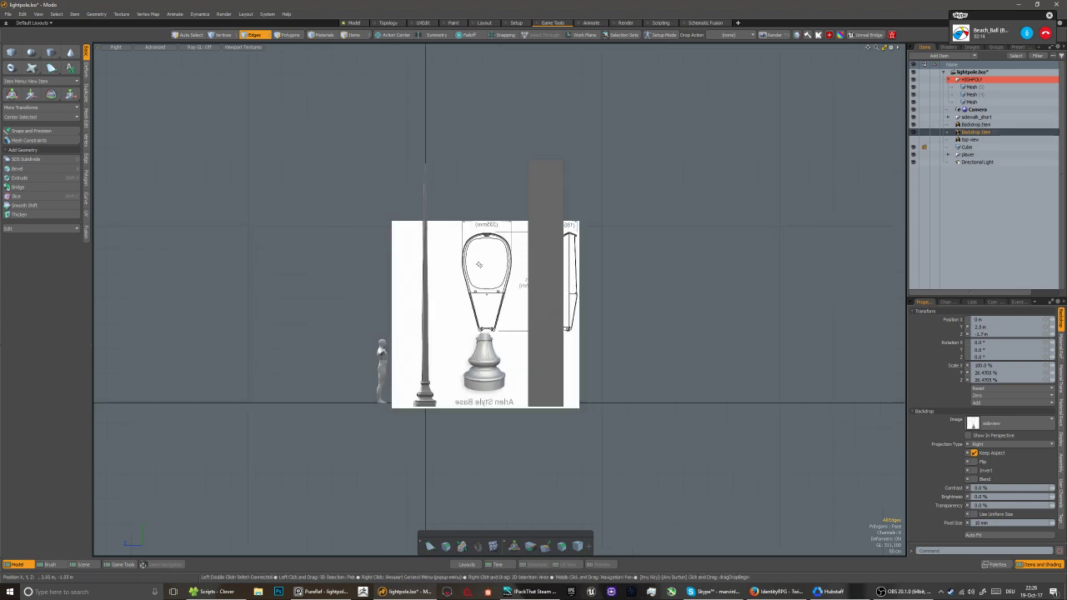
{"action": "key", "text": "5"}
{"action": "key", "text": "e"}
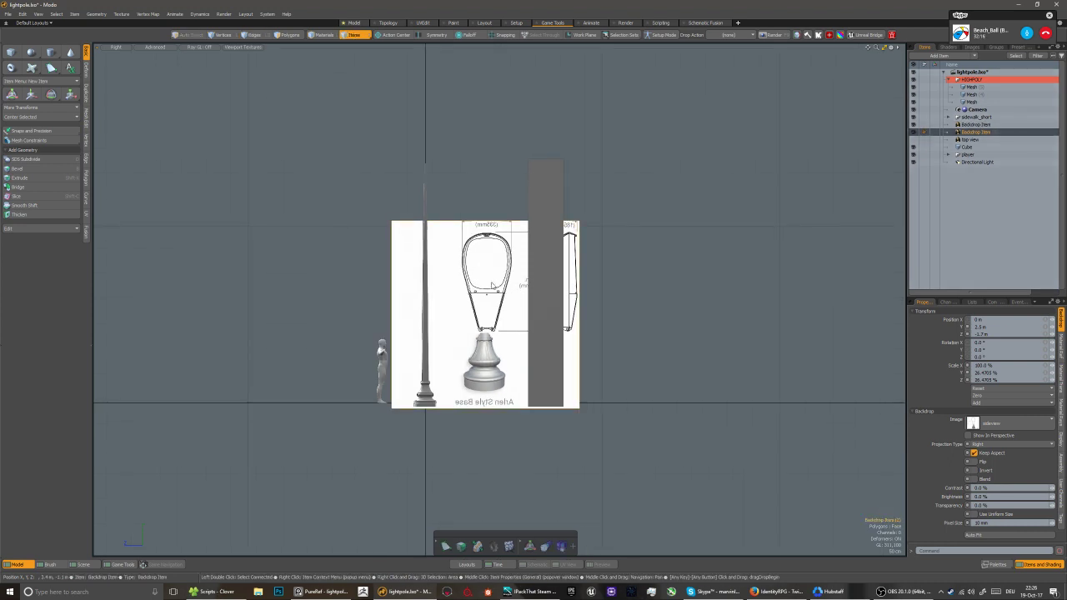
{"action": "scroll", "coordinate": [493, 287], "scroll_direction": "down", "scroll_amount": 3}
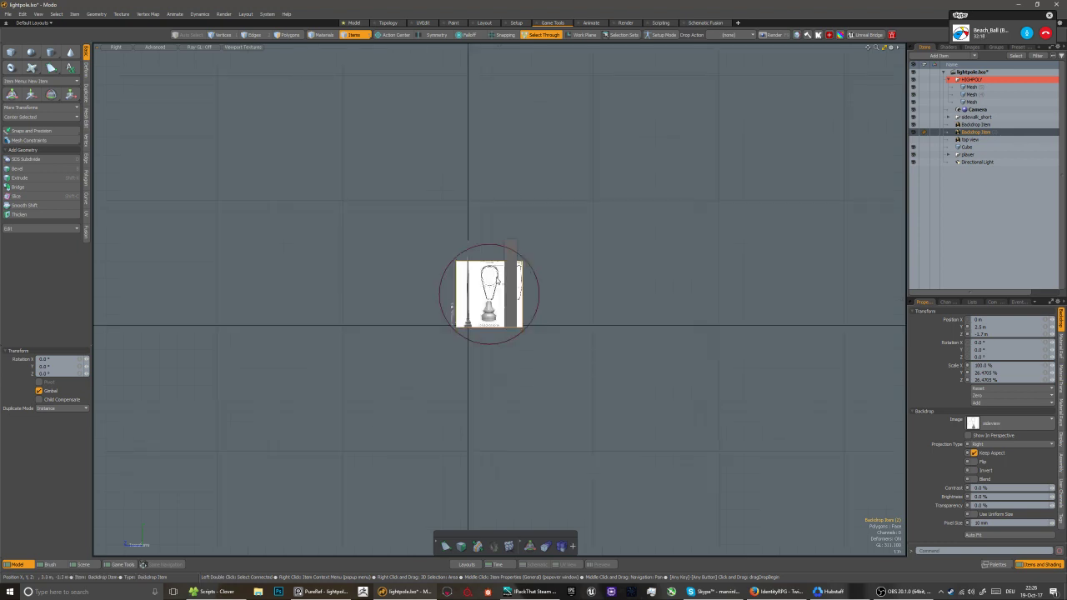
{"action": "scroll", "coordinate": [516, 271], "scroll_direction": "up", "scroll_amount": 1}
{"action": "left_click_drag", "start_coordinate": [521, 266], "coordinate": [532, 319]}
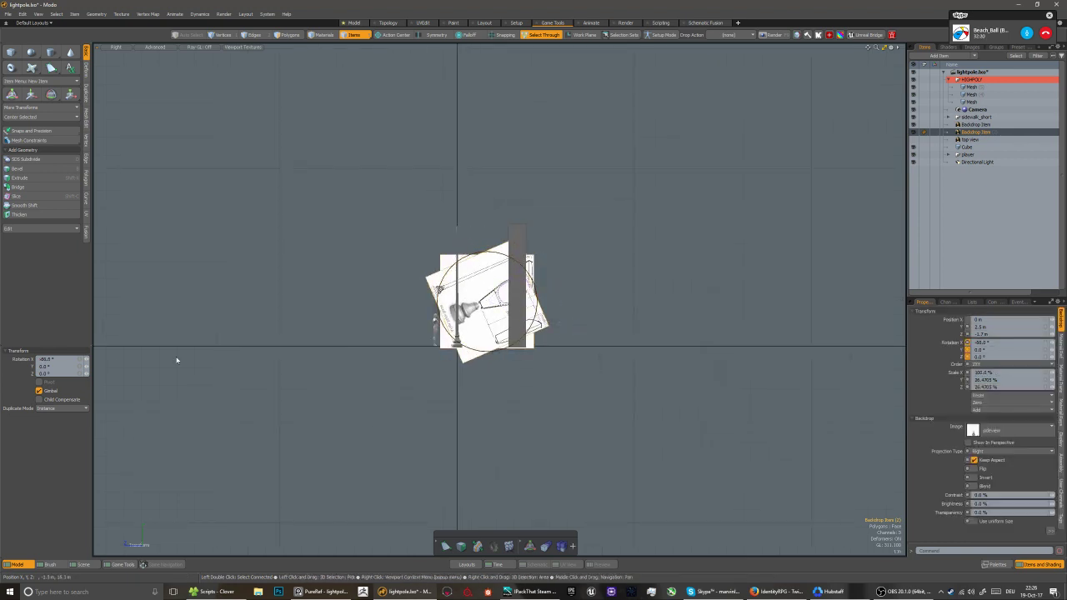
{"action": "left_click", "coordinate": [48, 359]}
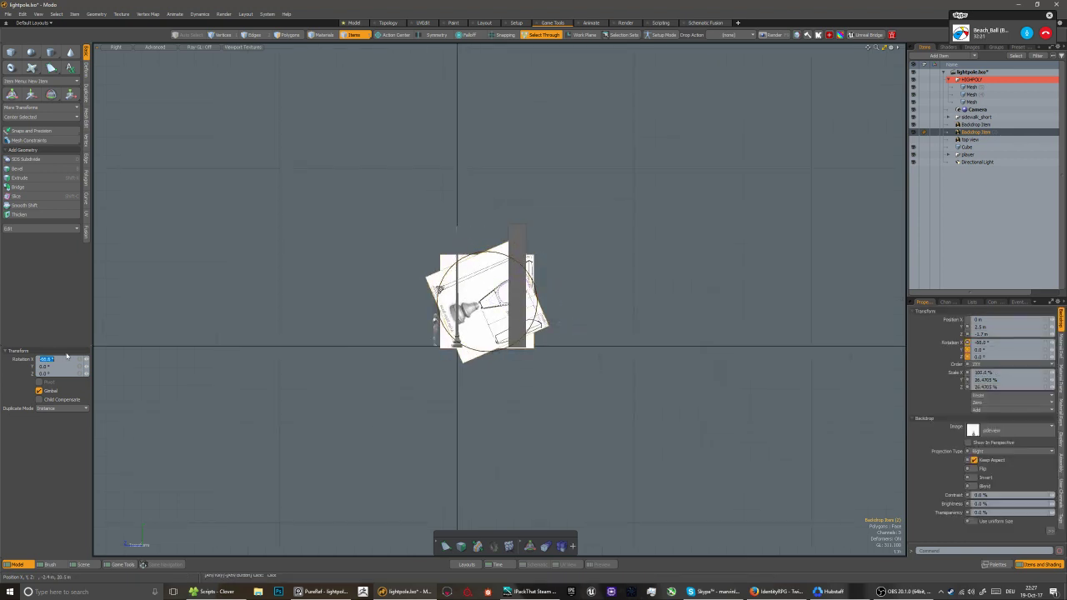
{"action": "key", "text": "BackSpace"}
{"action": "type", "text": "-90"}
{"action": "key", "text": "Return"}
{"action": "key", "text": "w"}
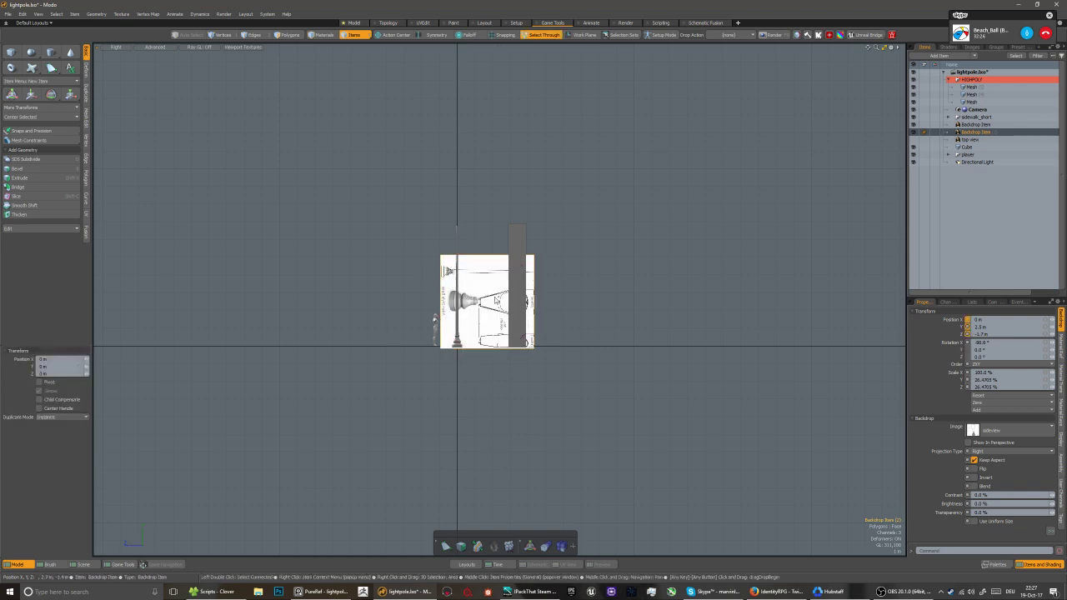
{"action": "left_click", "coordinate": [458, 267]}
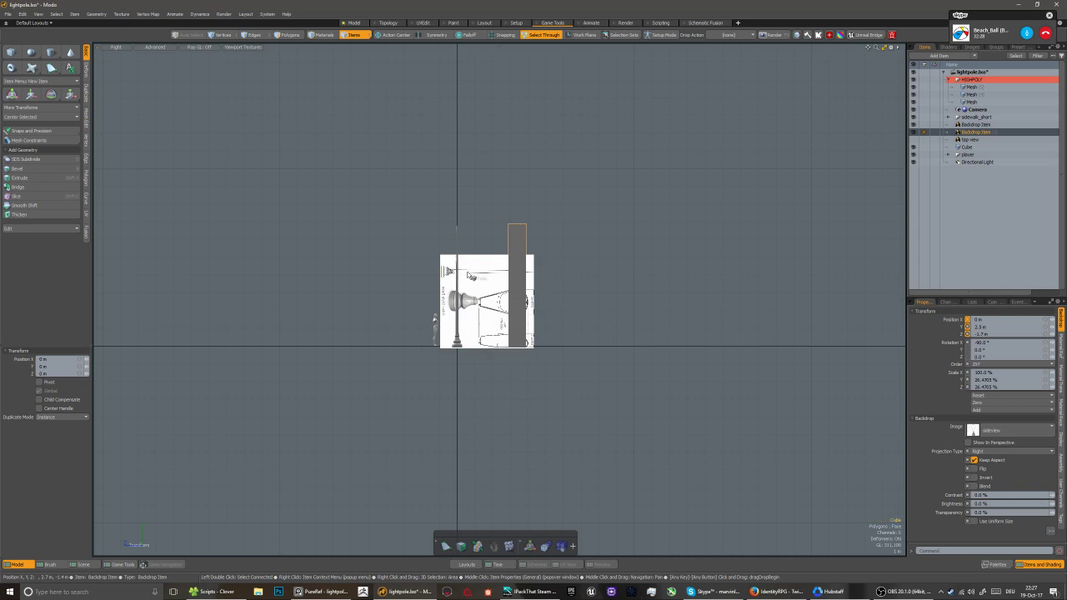
{"action": "left_click", "coordinate": [495, 280]}
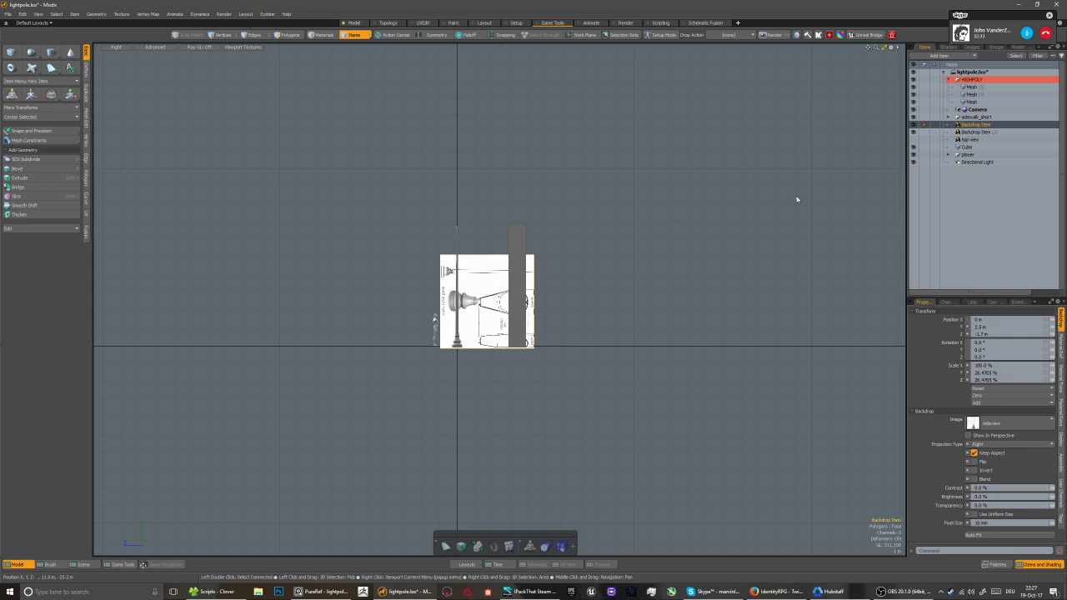
{"action": "scroll", "coordinate": [483, 314], "scroll_direction": "up", "scroll_amount": 2}
{"action": "key", "text": "w"}
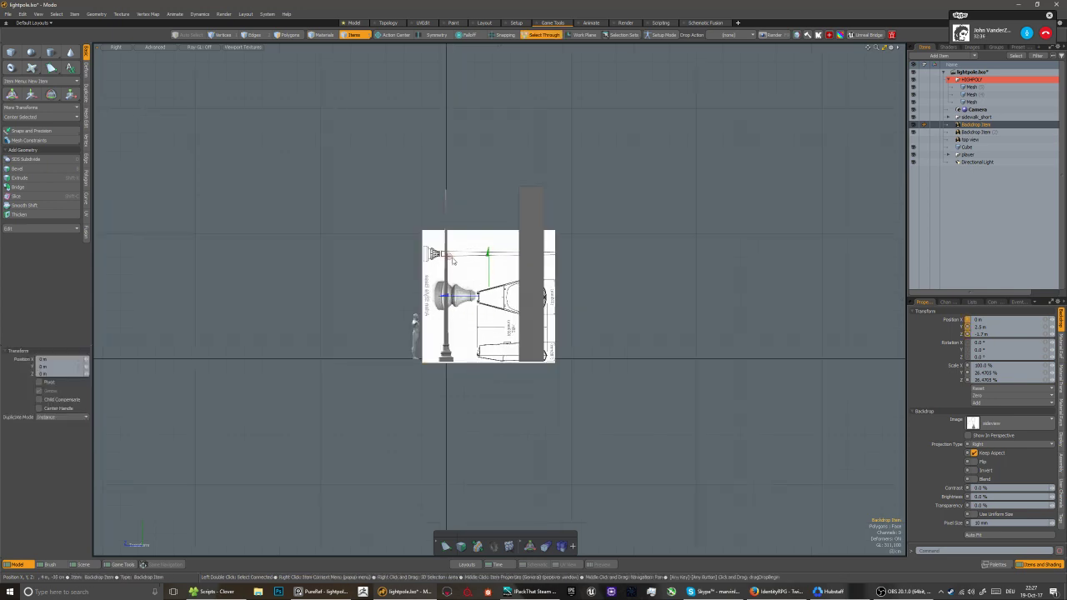
{"action": "left_click_drag", "start_coordinate": [448, 257], "coordinate": [419, 236]}
{"action": "left_click_drag", "start_coordinate": [457, 275], "coordinate": [335, 214]}
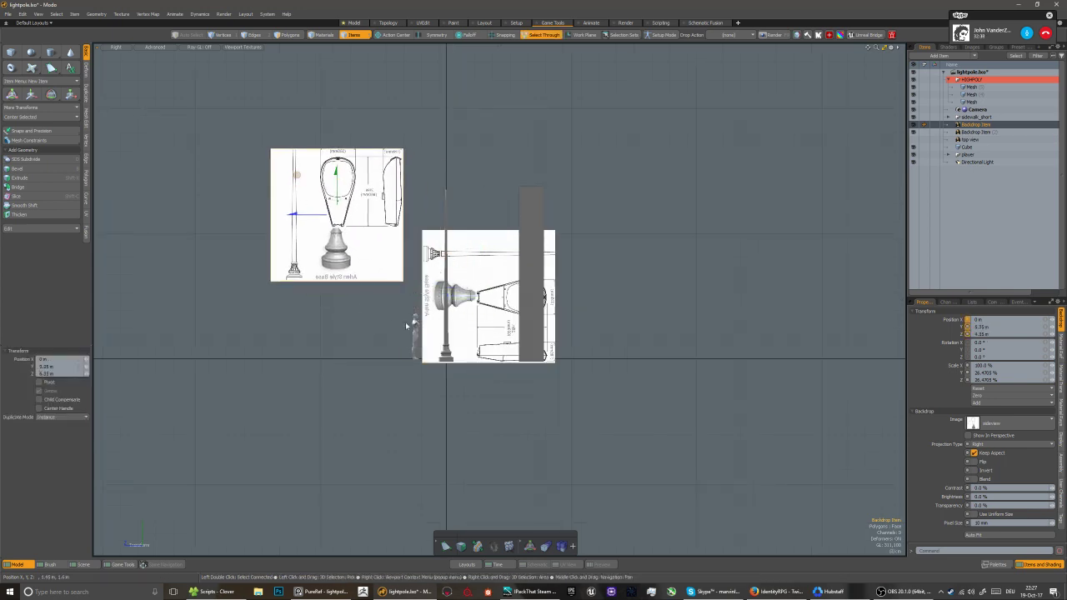
{"action": "key", "text": "ctrl+z"}
Move the rotated duplicate backdrop up and away from the original so the two drawings no longer overlap
{"action": "left_click", "coordinate": [987, 132]}
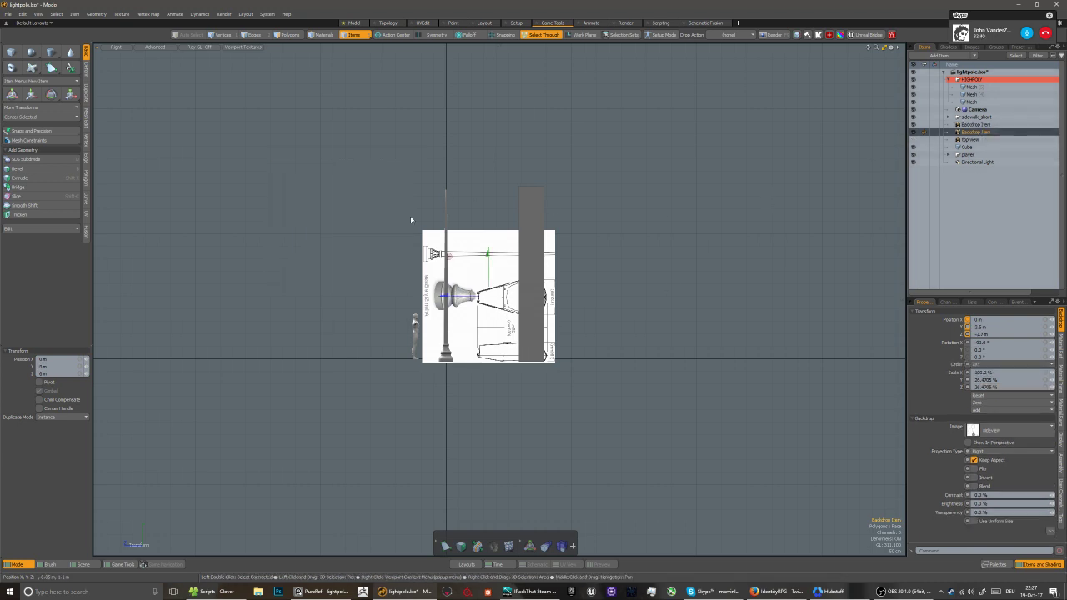
{"action": "key", "text": "space"}
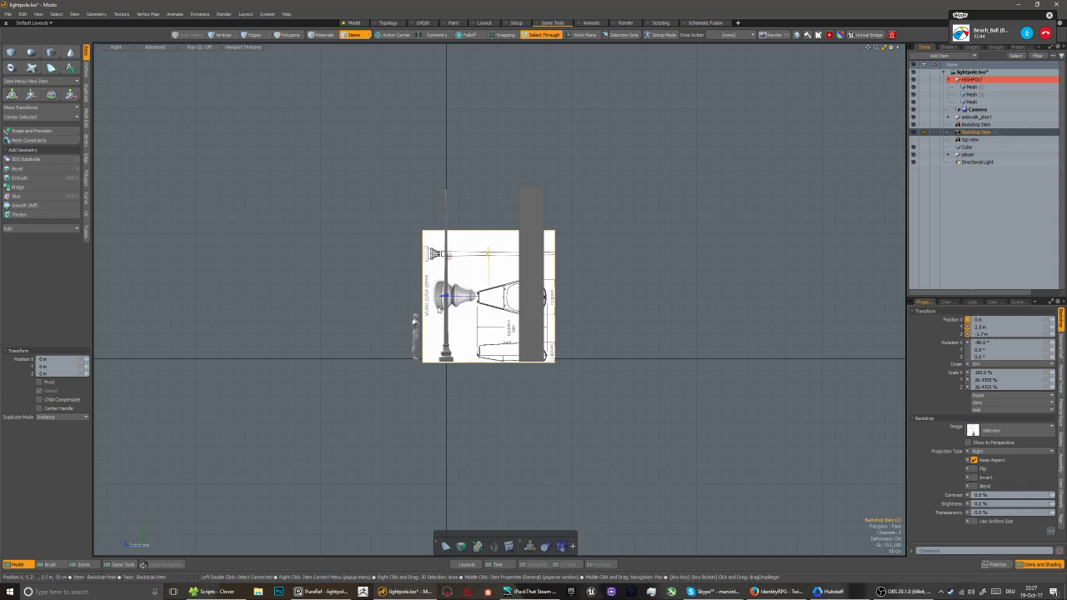
{"action": "key", "text": "w"}
{"action": "left_click_drag", "start_coordinate": [449, 257], "coordinate": [294, 167]}
{"action": "key", "text": "space"}
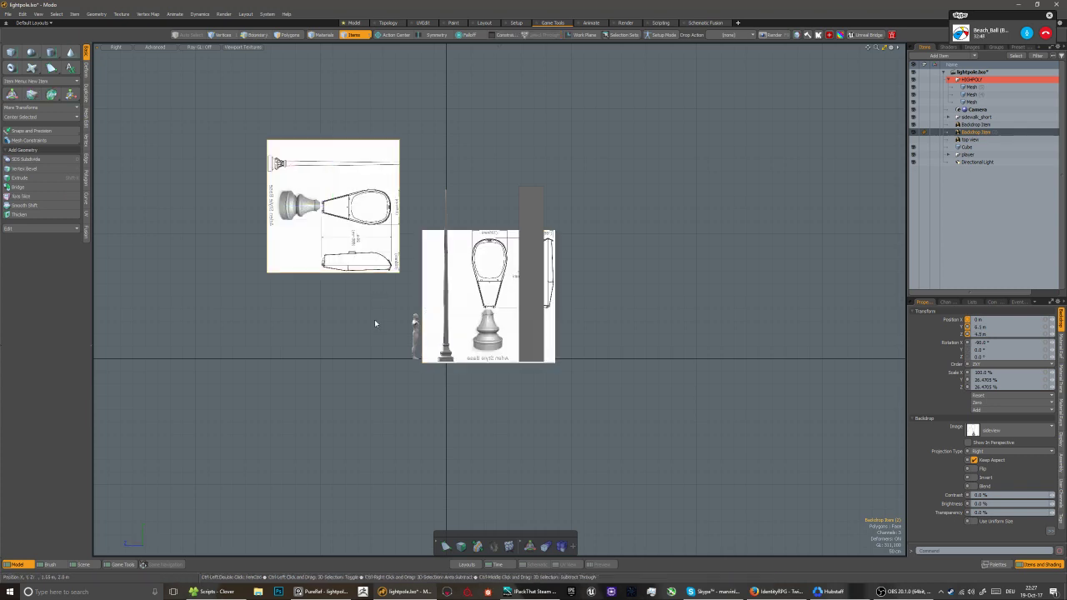
Find and select the lamp head's rim mesh in the perspective view, and return to the right view
{"action": "key", "text": "ctrl+space"}
{"action": "left_click", "coordinate": [402, 305]}
{"action": "left_click_drag", "start_coordinate": [373, 330], "coordinate": [429, 361], "text": "alt"}
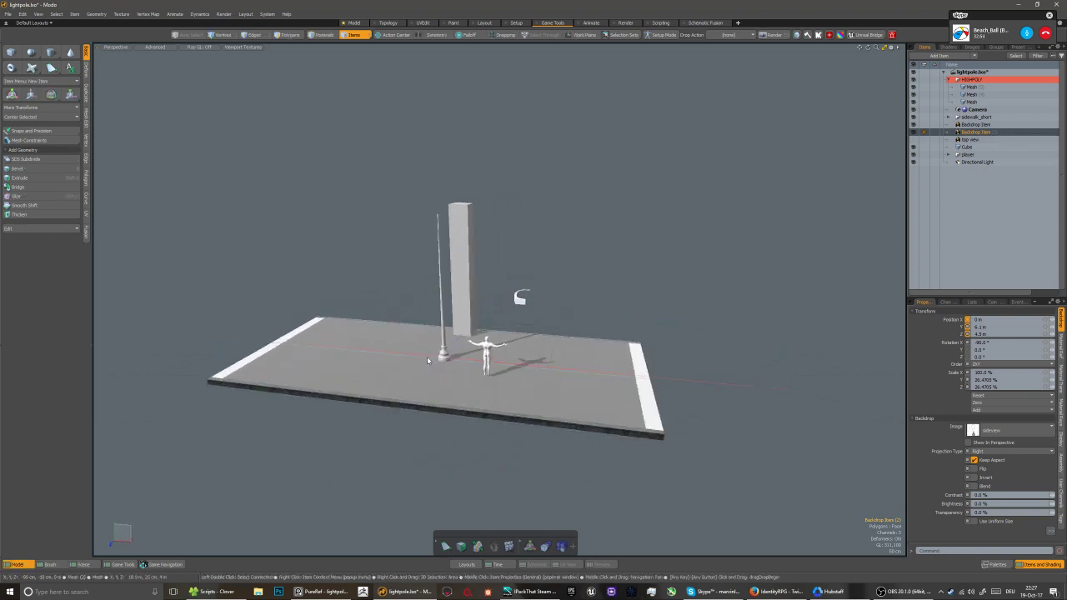
{"action": "left_click", "coordinate": [520, 303]}
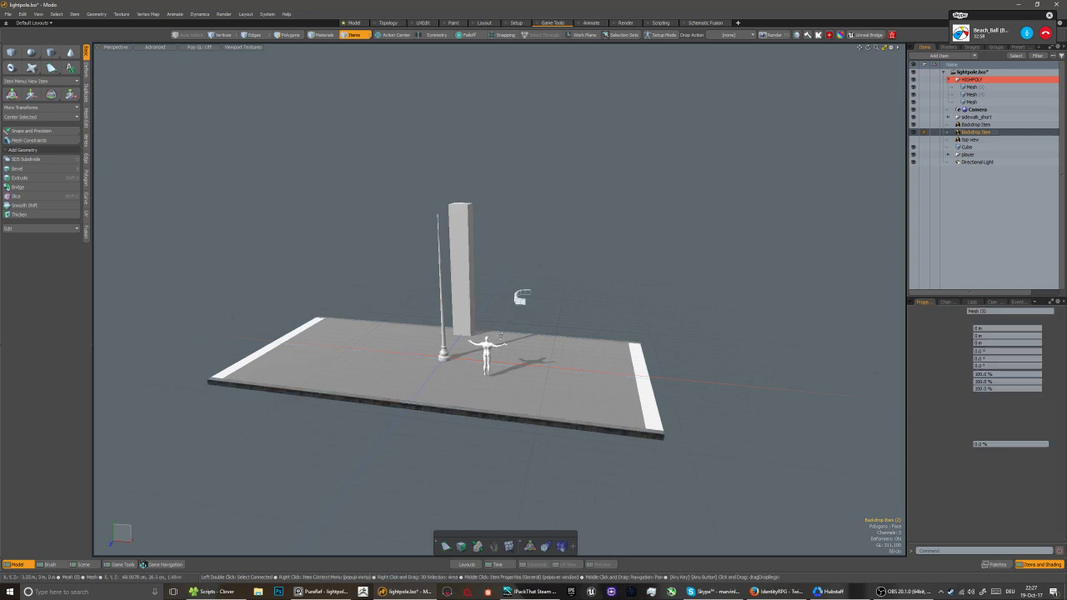
{"action": "left_click_drag", "start_coordinate": [479, 342], "coordinate": [505, 335], "text": "alt"}
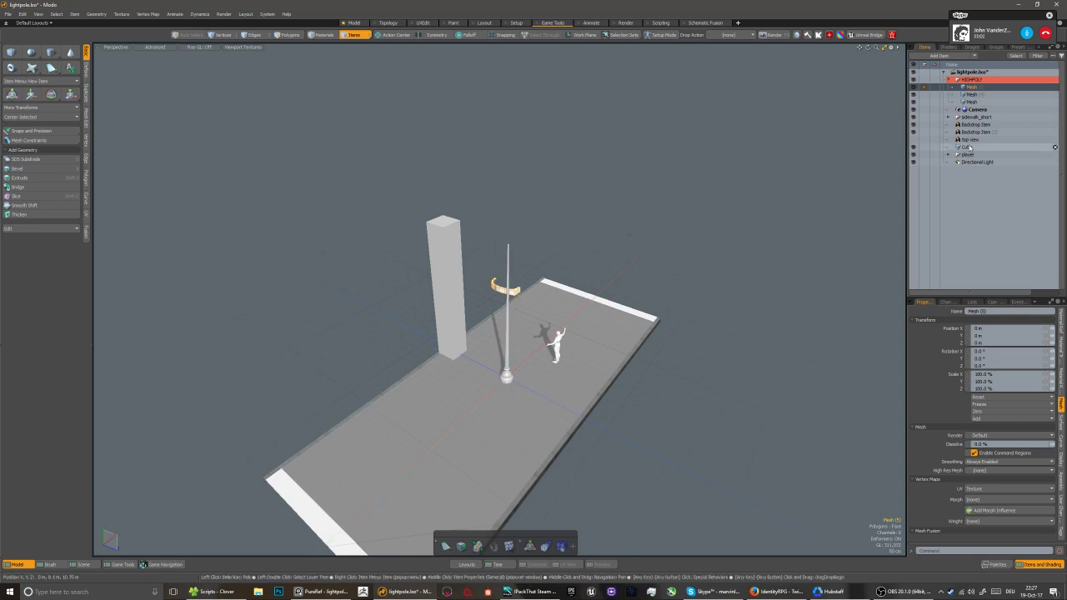
{"action": "key", "text": "ctrl+Right"}
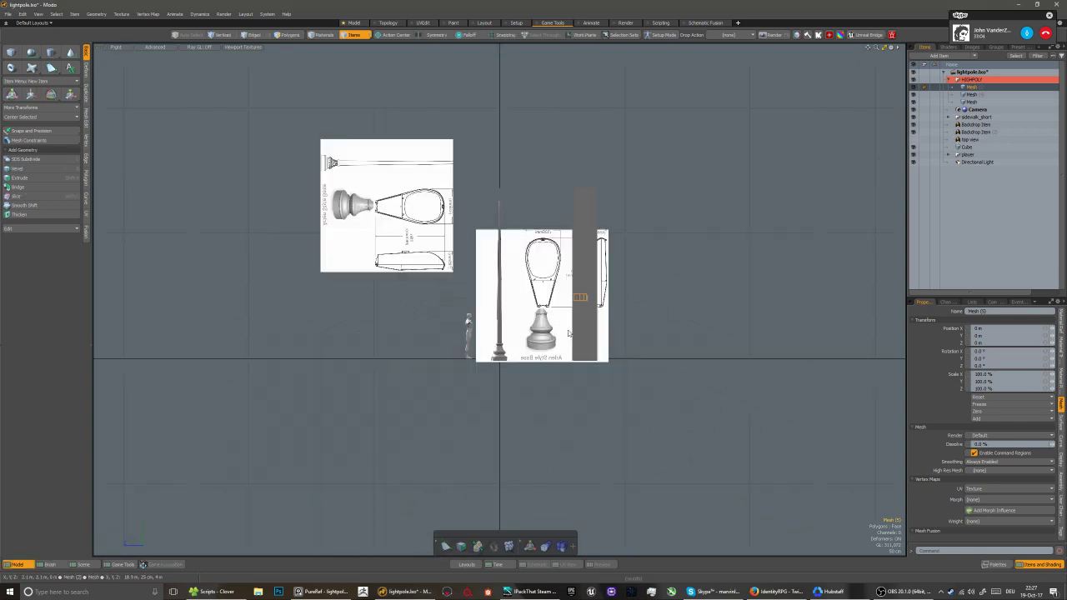
Hide the original backdrop and move the rotated duplicate behind the lamp post, to about Y 4.65 m and Z -1.5 m
{"action": "middle_click_drag", "start_coordinate": [515, 308], "coordinate": [513, 344]}
{"action": "scroll", "coordinate": [583, 354], "scroll_direction": "up", "scroll_amount": 3}
{"action": "scroll", "coordinate": [584, 354], "scroll_direction": "down", "scroll_amount": 3}
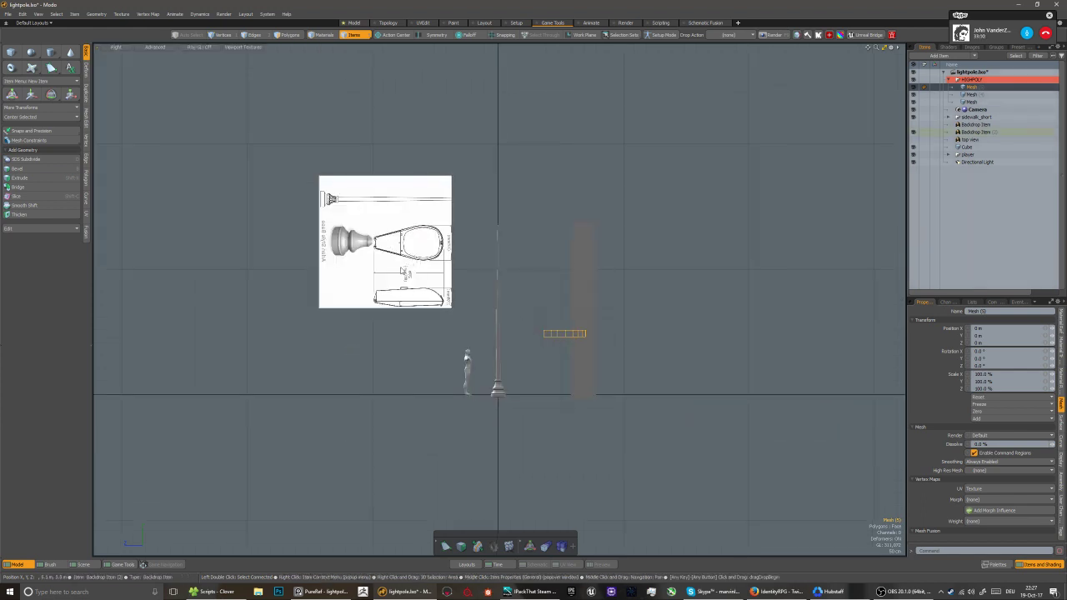
{"action": "left_click", "coordinate": [389, 244]}
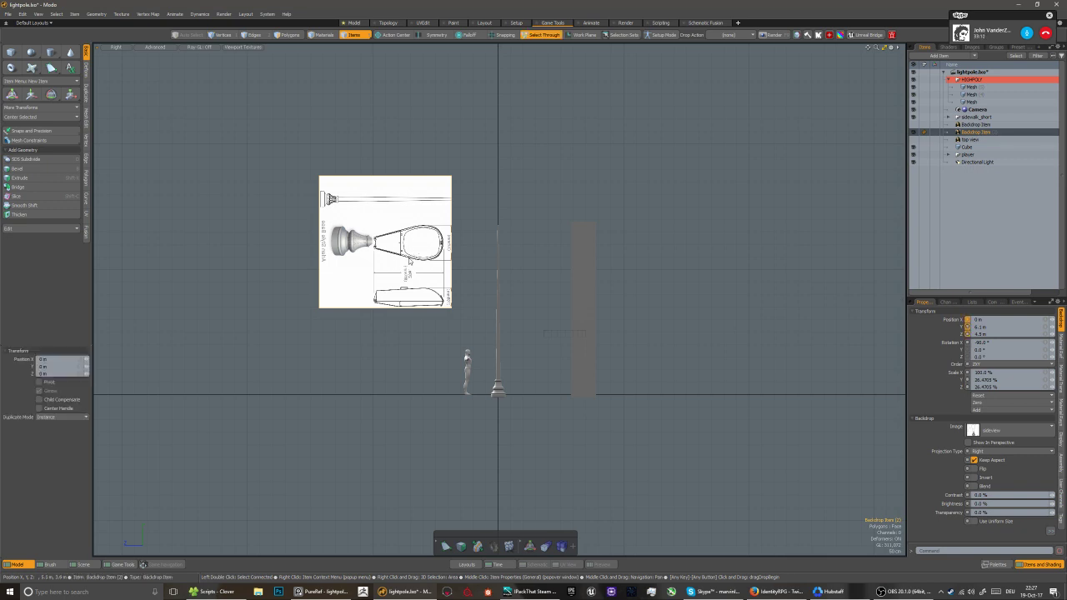
{"action": "key", "text": "w"}
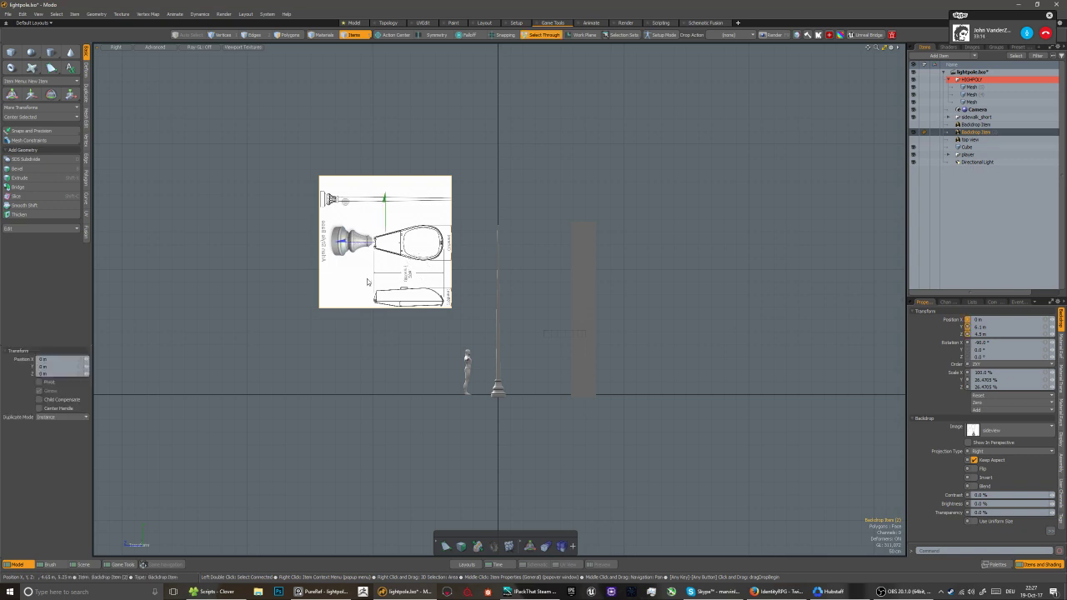
{"action": "left_click_drag", "start_coordinate": [349, 207], "coordinate": [447, 249]}
{"action": "left_click_drag", "start_coordinate": [495, 240], "coordinate": [496, 238]}
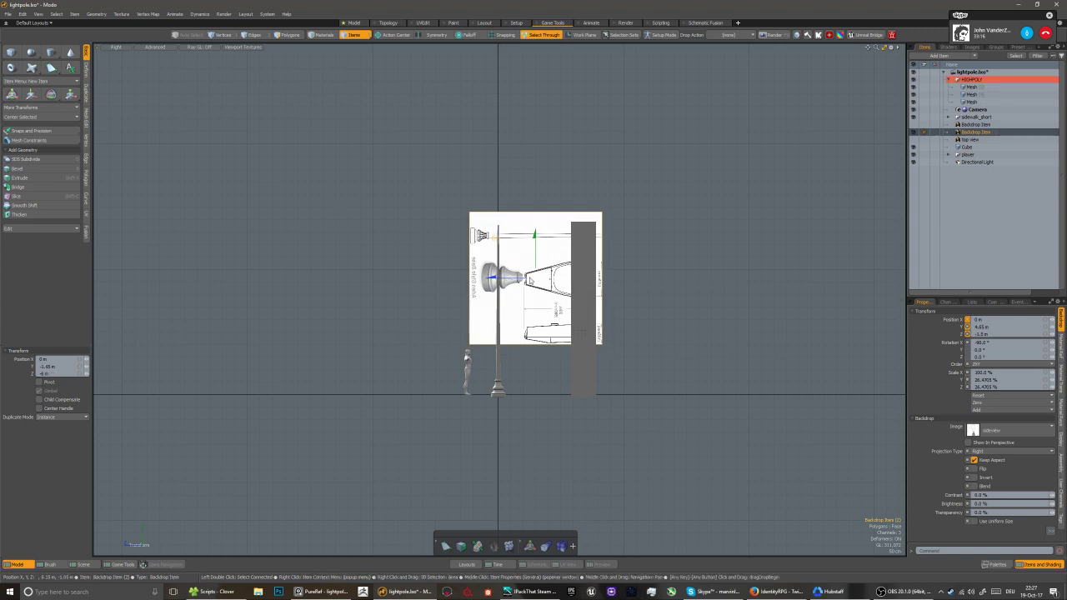
{"action": "key", "text": "space"}
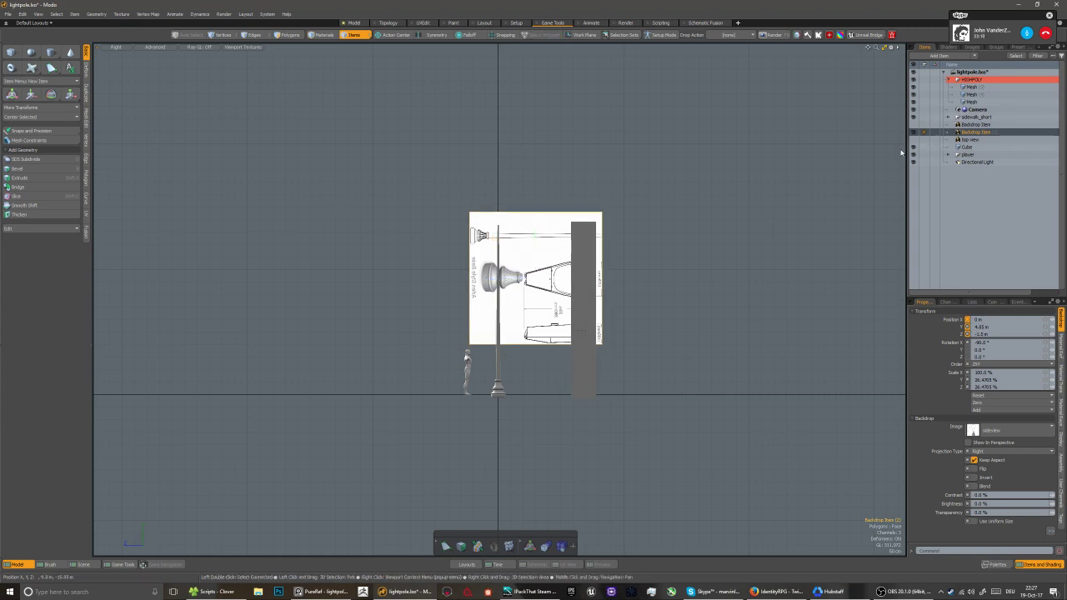
Hide the Cube item covering the reference drawing and select the lamp head's rim mesh
{"action": "left_click", "coordinate": [912, 147]}
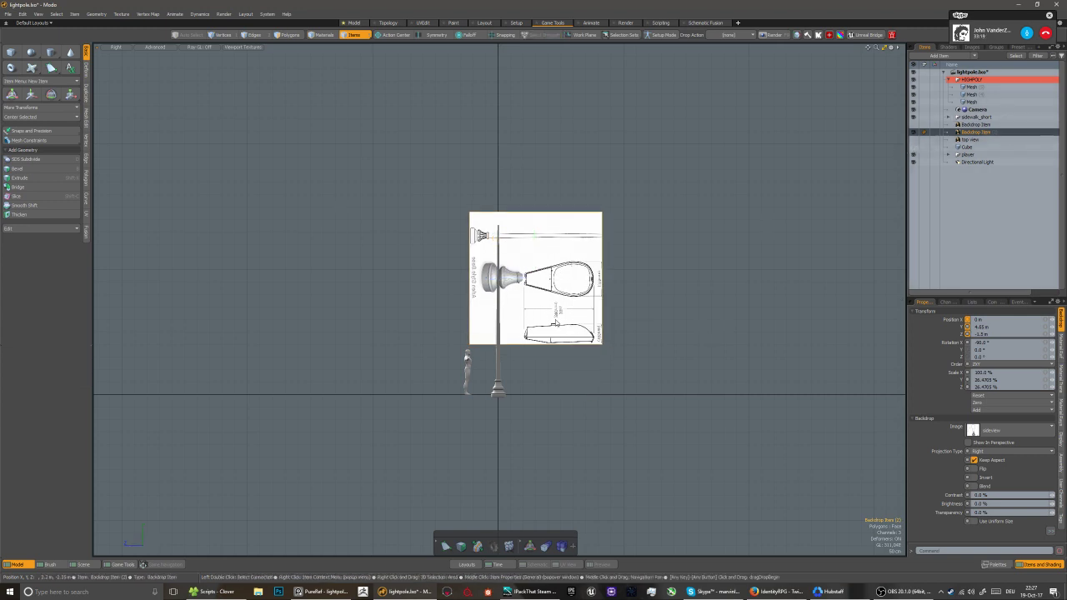
{"action": "scroll", "coordinate": [556, 321], "scroll_direction": "up", "scroll_amount": 6}
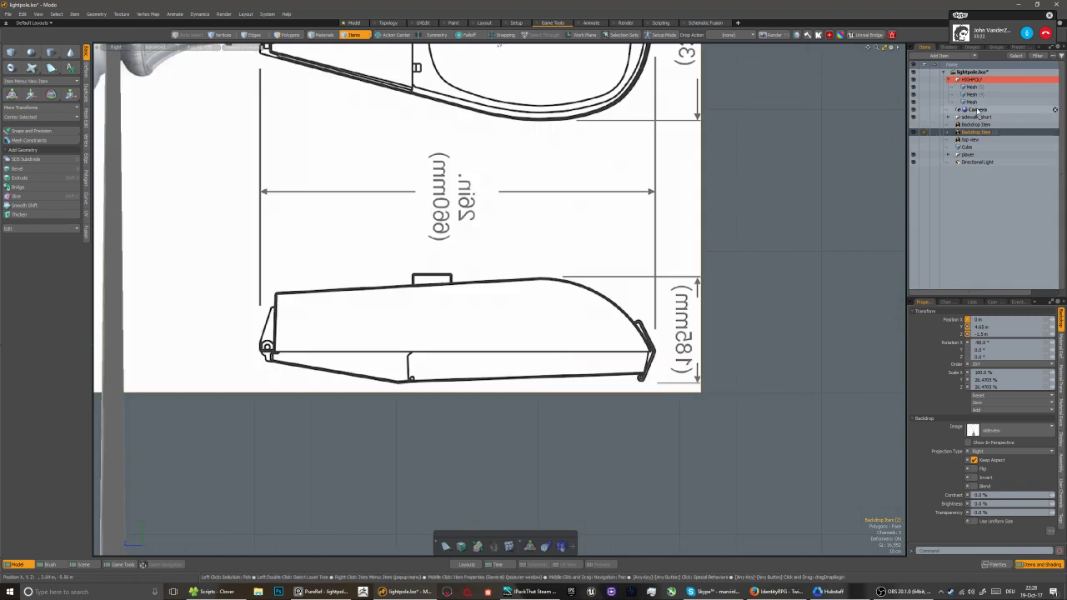
{"action": "left_click", "coordinate": [607, 263]}
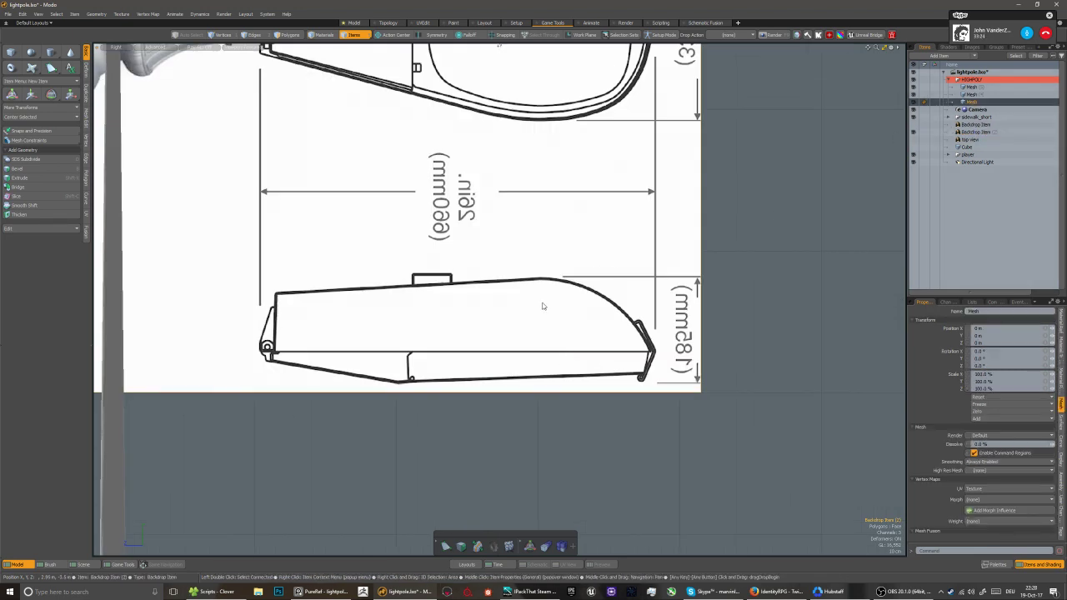
{"action": "scroll", "coordinate": [542, 306], "scroll_direction": "down", "scroll_amount": 6}
{"action": "left_click", "coordinate": [973, 95]}
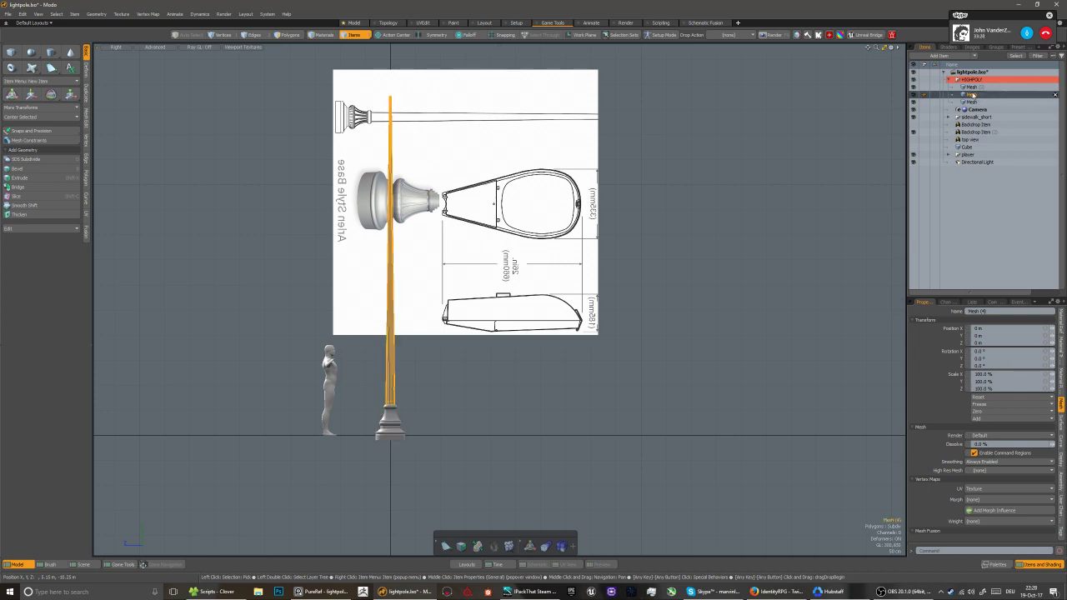
{"action": "left_click", "coordinate": [972, 88]}
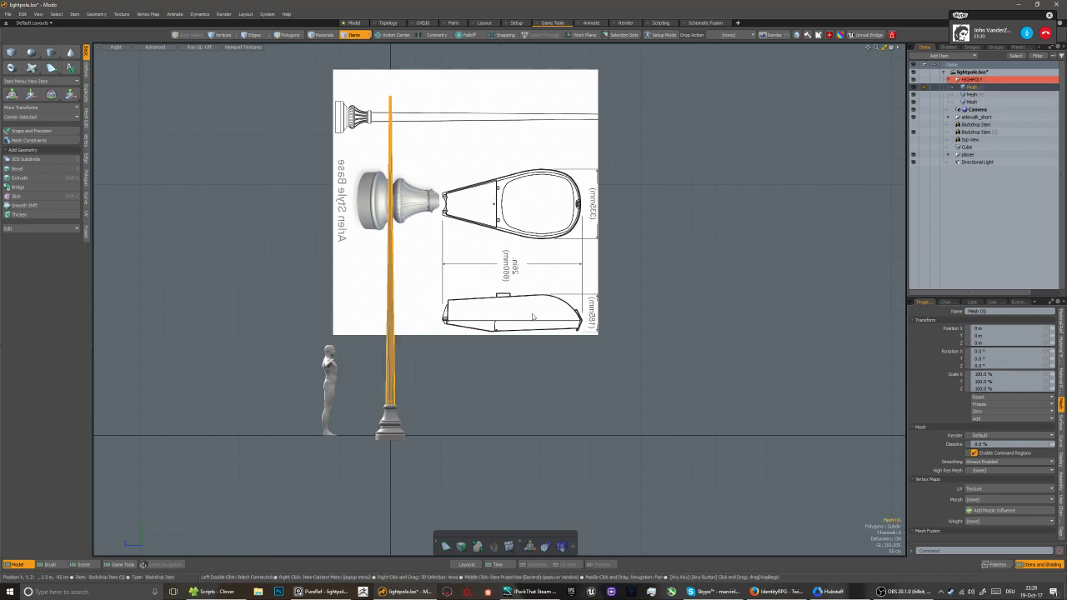
Move all polygons of the rim mesh to just below the lamp head's side-view drawing
{"action": "key", "text": "3"}
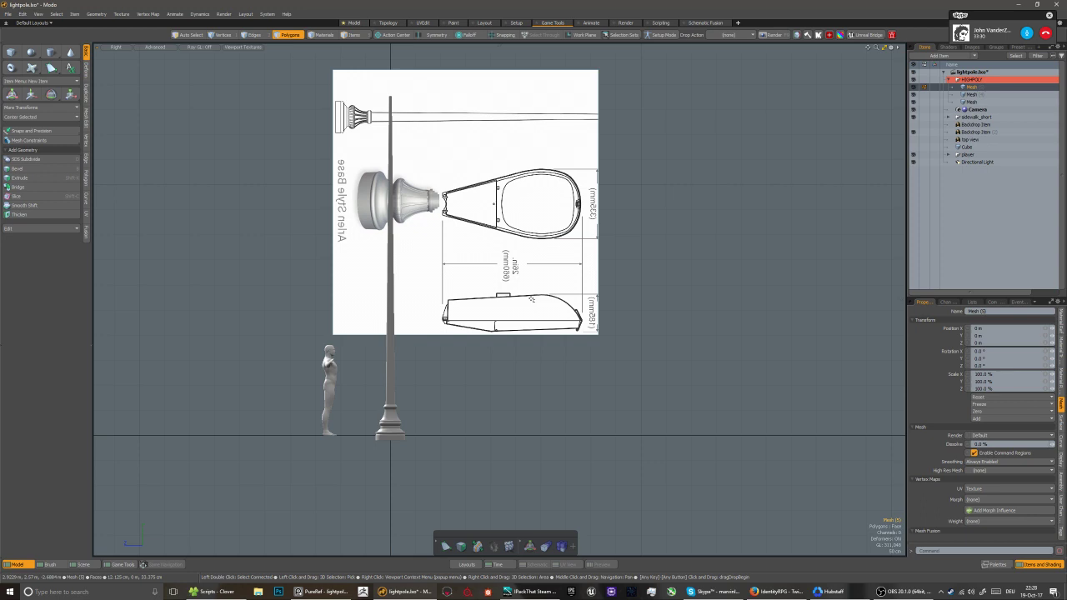
{"action": "scroll", "coordinate": [531, 298], "scroll_direction": "up", "scroll_amount": 2}
{"action": "key", "text": "w"}
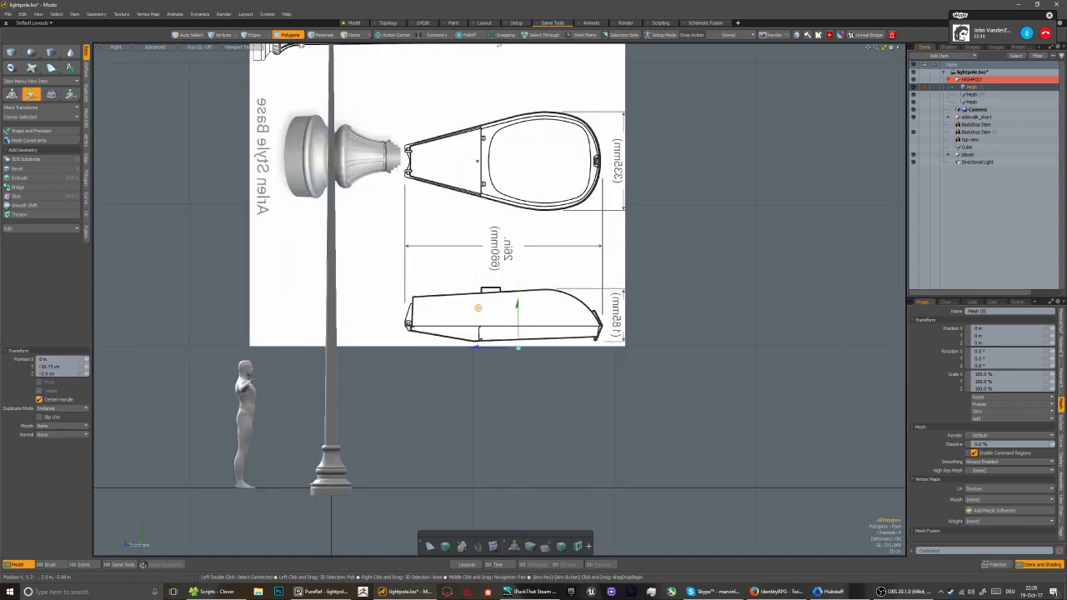
{"action": "left_click_drag", "start_coordinate": [470, 334], "coordinate": [475, 327]}
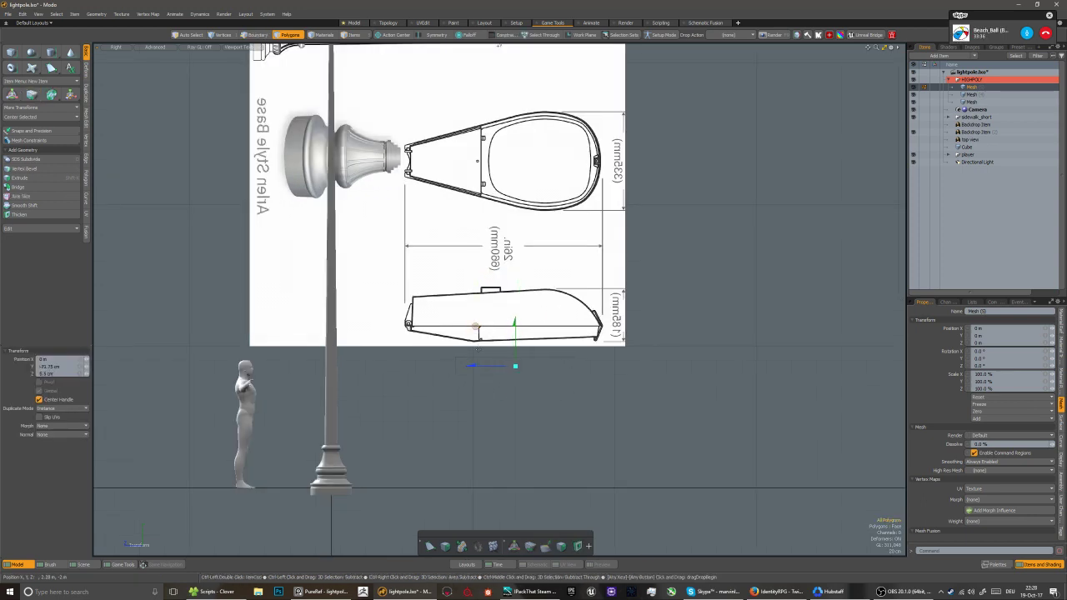
{"action": "key", "text": "q"}
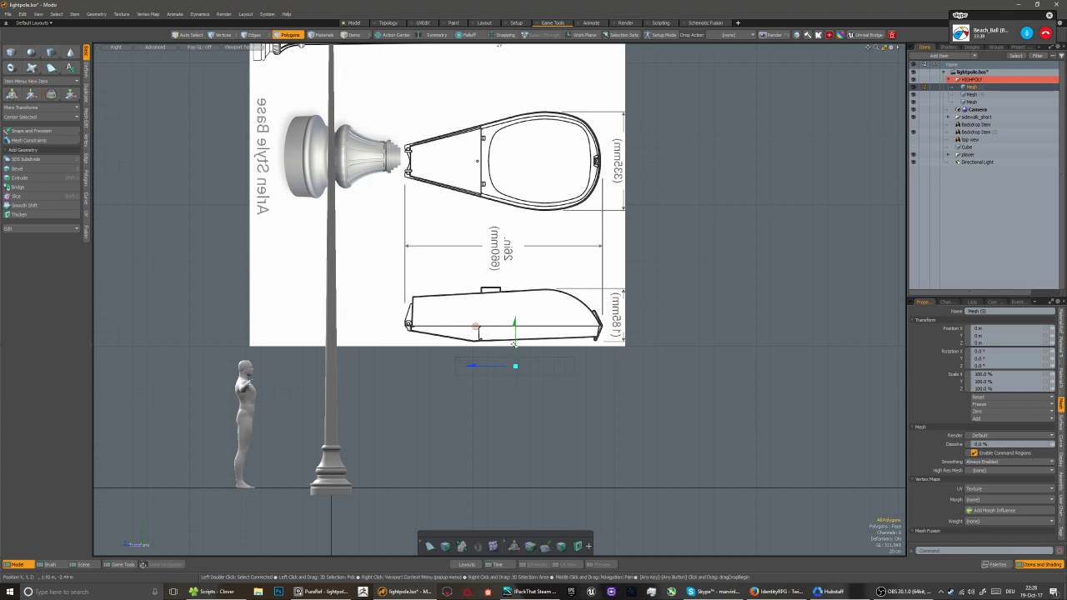
{"action": "scroll", "coordinate": [511, 353], "scroll_direction": "up", "scroll_amount": 2}
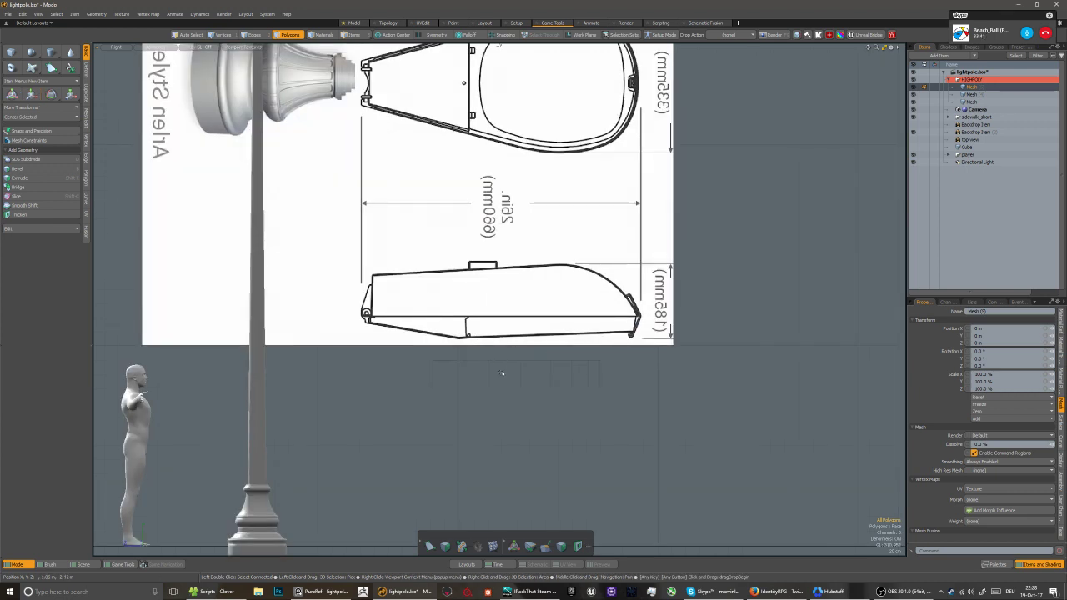
{"action": "scroll", "coordinate": [506, 374], "scroll_direction": "down", "scroll_amount": 2}
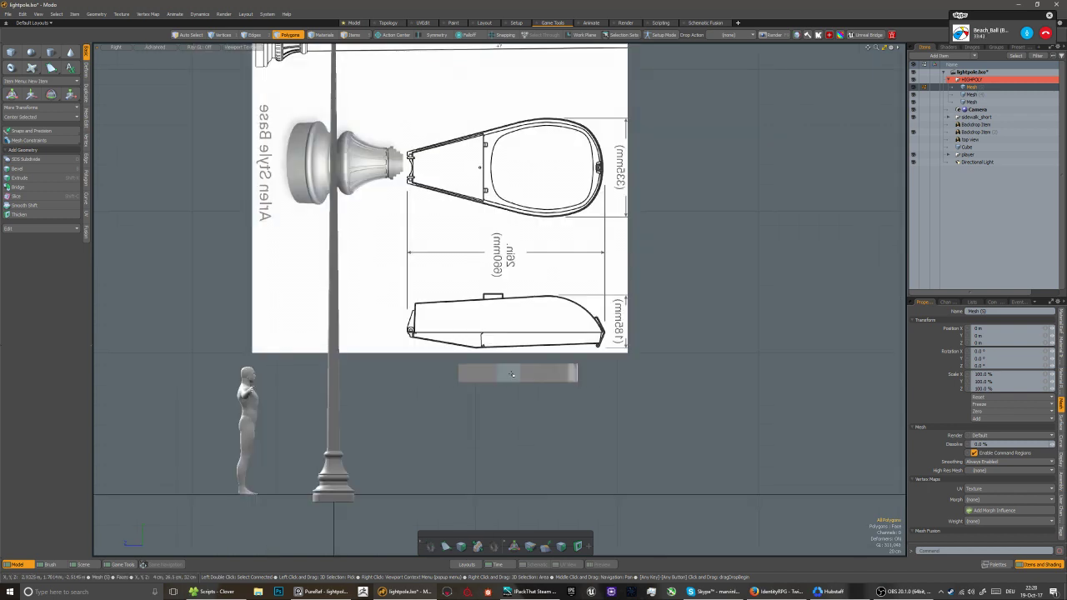
Mirror the half rim across the X axis, snapping the mirror plane to its open end to form a closed loop
{"action": "key", "text": "KP_Decimal"}
{"action": "left_click_drag", "start_coordinate": [513, 373], "coordinate": [509, 393], "text": "alt"}
{"action": "scroll", "coordinate": [505, 397], "scroll_direction": "down", "scroll_amount": 1}
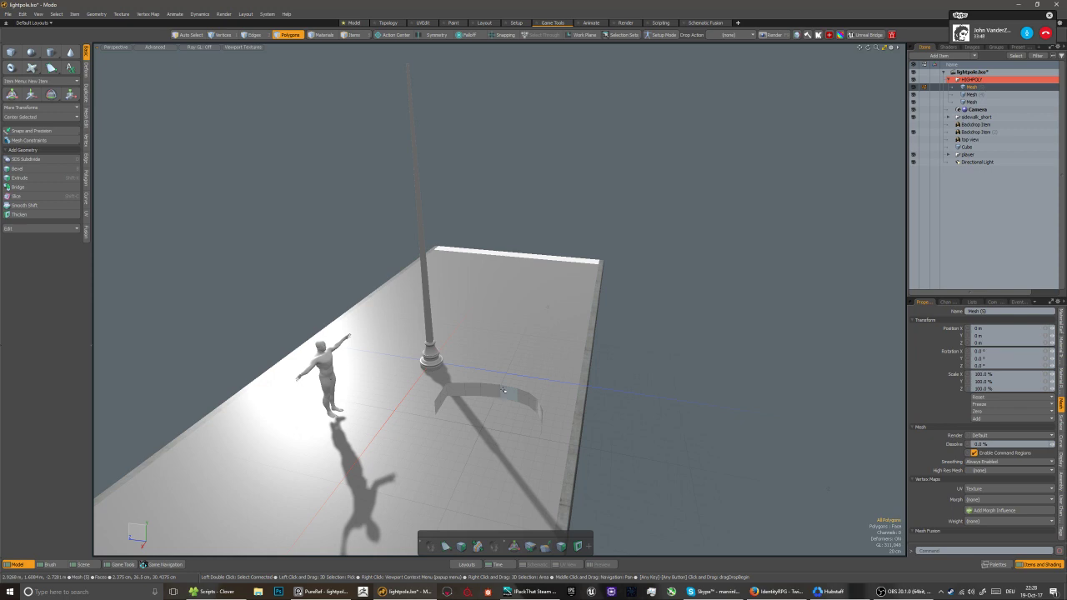
{"action": "left_click_drag", "start_coordinate": [503, 390], "coordinate": [521, 414], "text": "alt"}
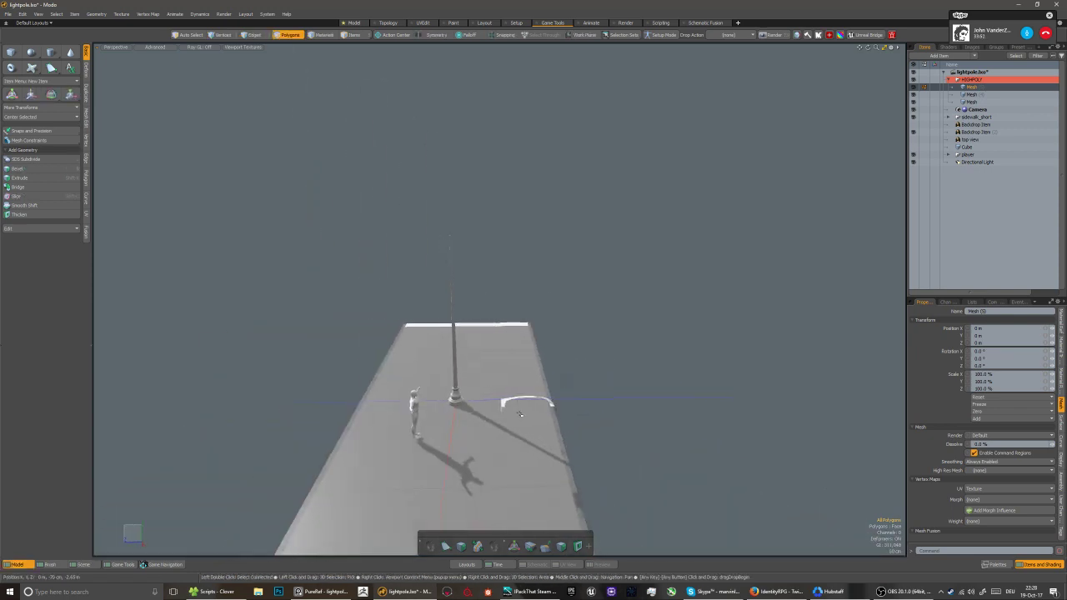
{"action": "left_click_drag", "start_coordinate": [520, 414], "coordinate": [568, 371], "text": "alt"}
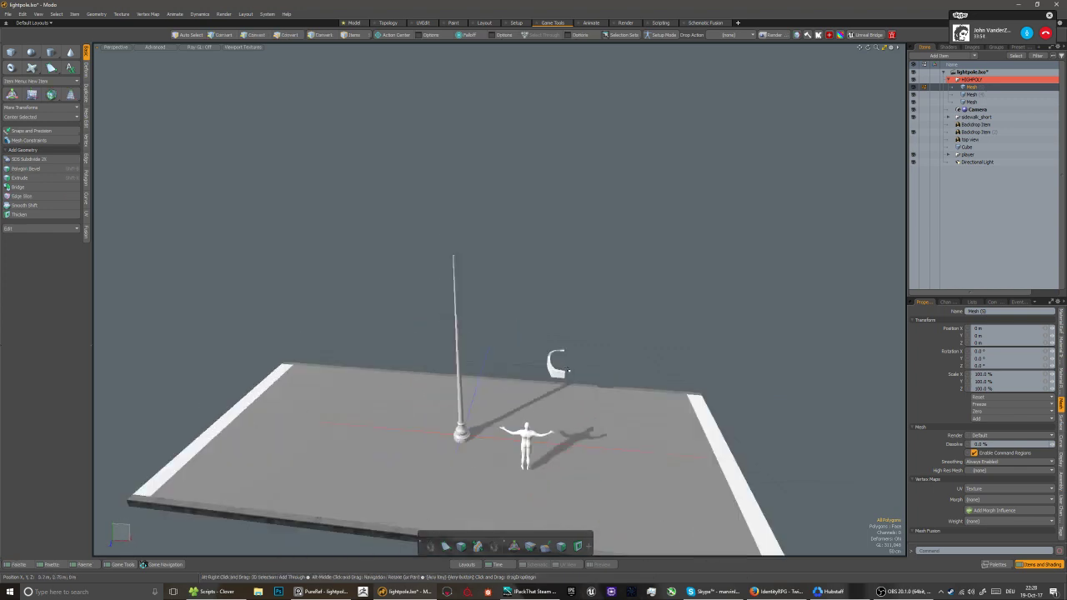
{"action": "scroll", "coordinate": [568, 371], "scroll_direction": "up", "scroll_amount": 5}
{"action": "key", "text": "3"}
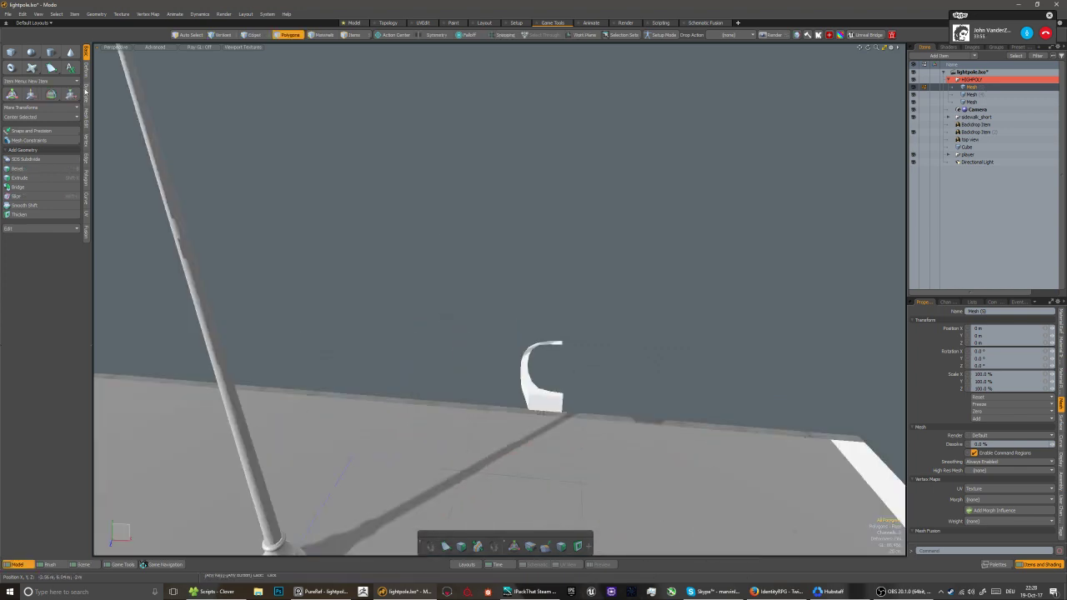
{"action": "left_click", "coordinate": [86, 92]}
{"action": "left_click", "coordinate": [23, 65]}
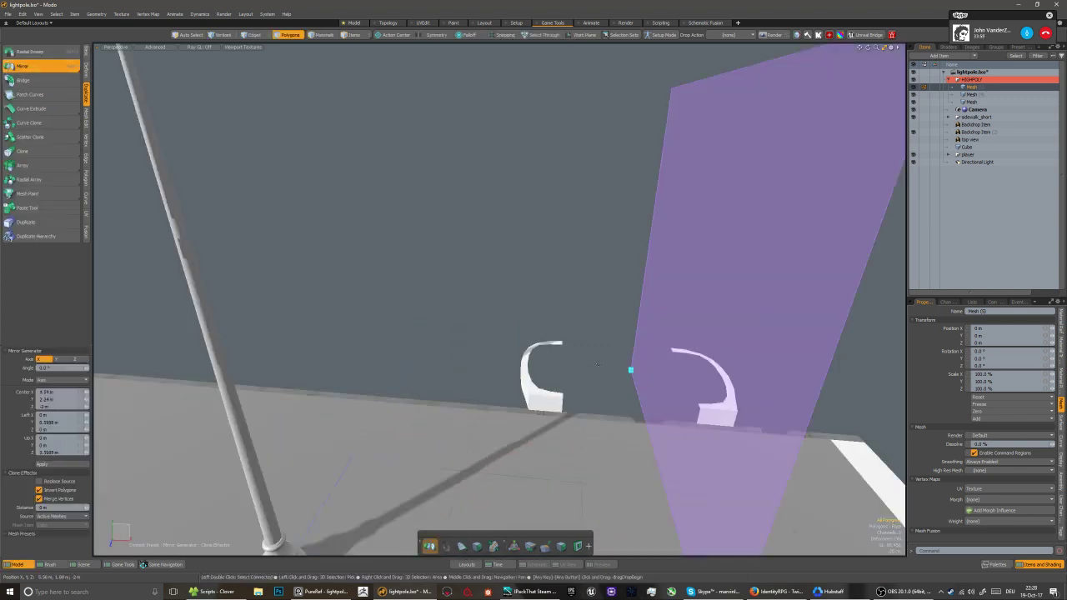
{"action": "key", "text": "x"}
{"action": "left_click_drag", "start_coordinate": [631, 371], "coordinate": [563, 344]}
{"action": "key", "text": "space"}
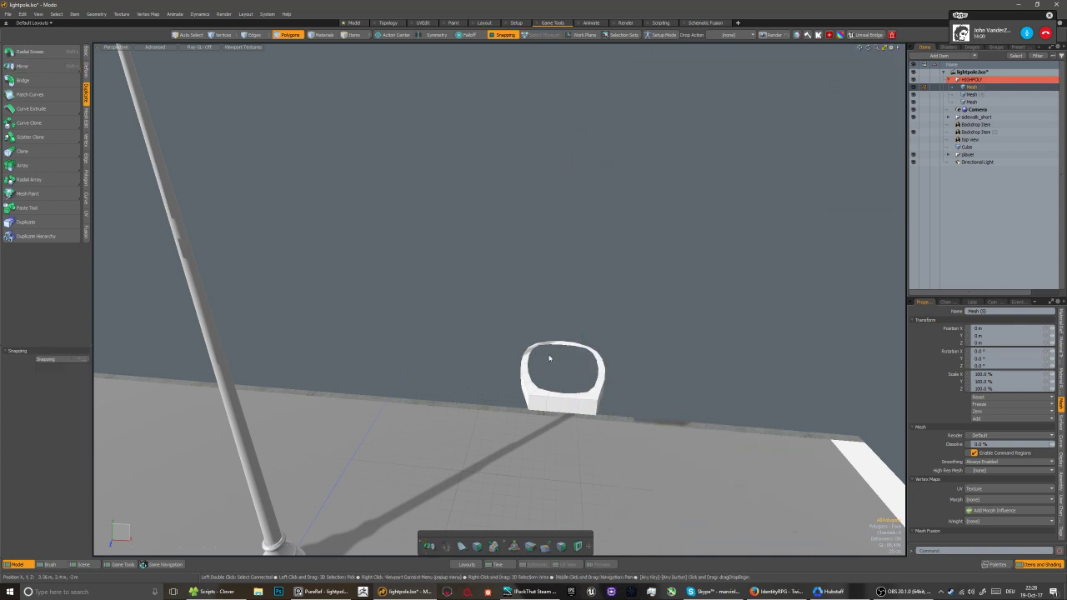
{"action": "key", "text": "5"}
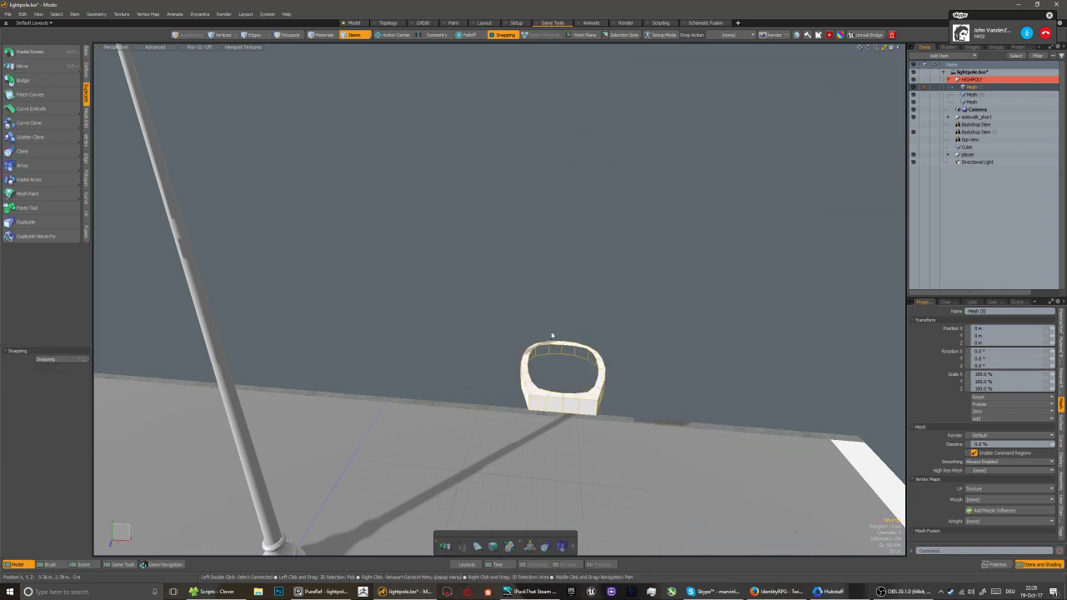
Move the closed rim mesh, in the right-side view, onto the lower part of the lamp head's side drawing
{"action": "key", "text": "ctrl+space"}
{"action": "key", "text": "ctrl+space"}
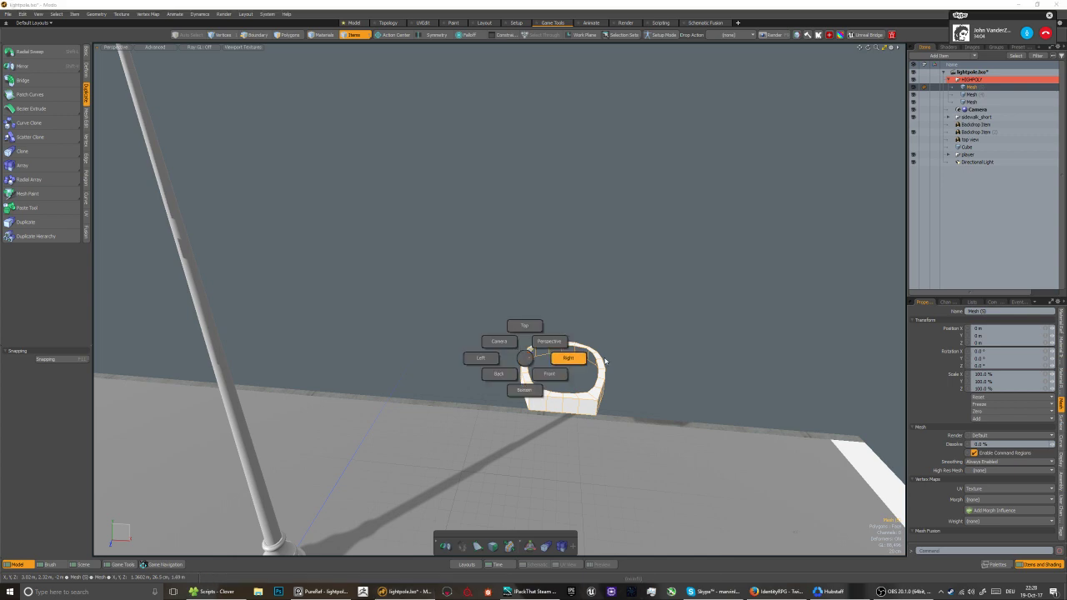
{"action": "left_click", "coordinate": [605, 360]}
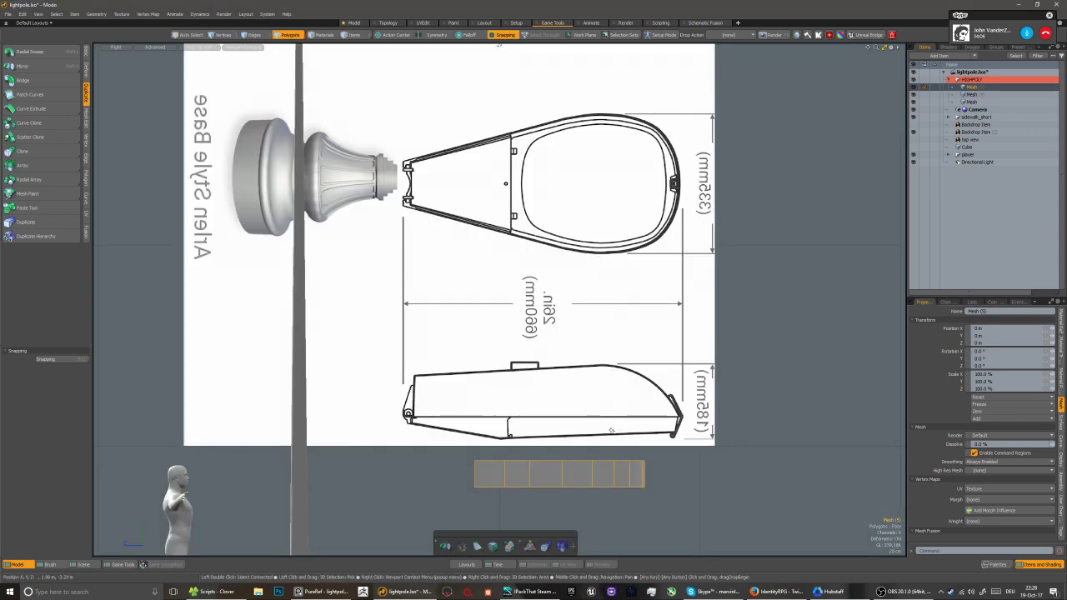
{"action": "key", "text": "w"}
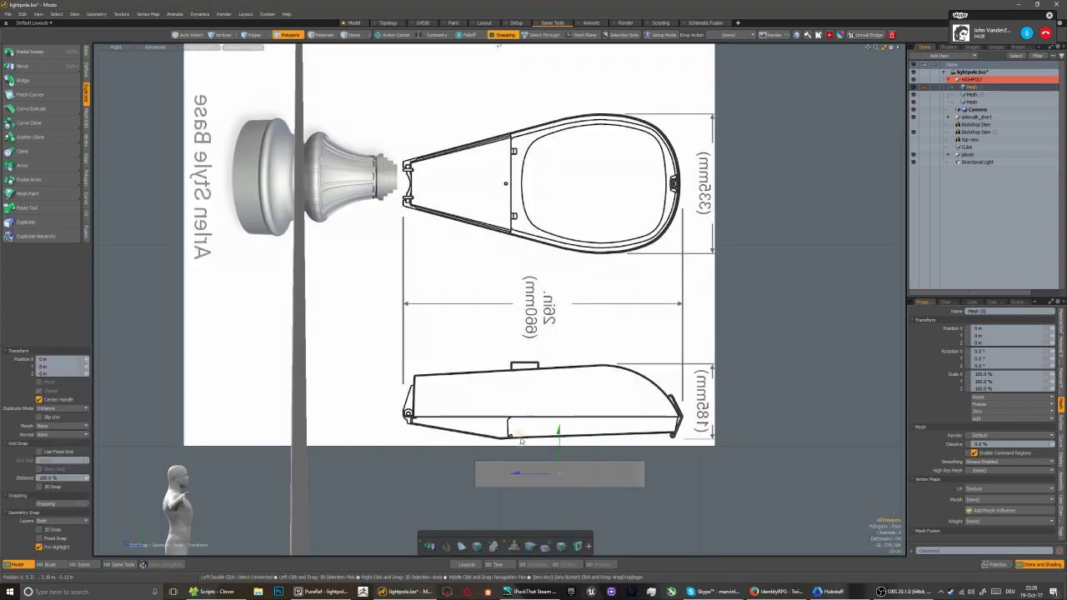
{"action": "left_click_drag", "start_coordinate": [518, 440], "coordinate": [554, 380]}
{"action": "key", "text": "space"}
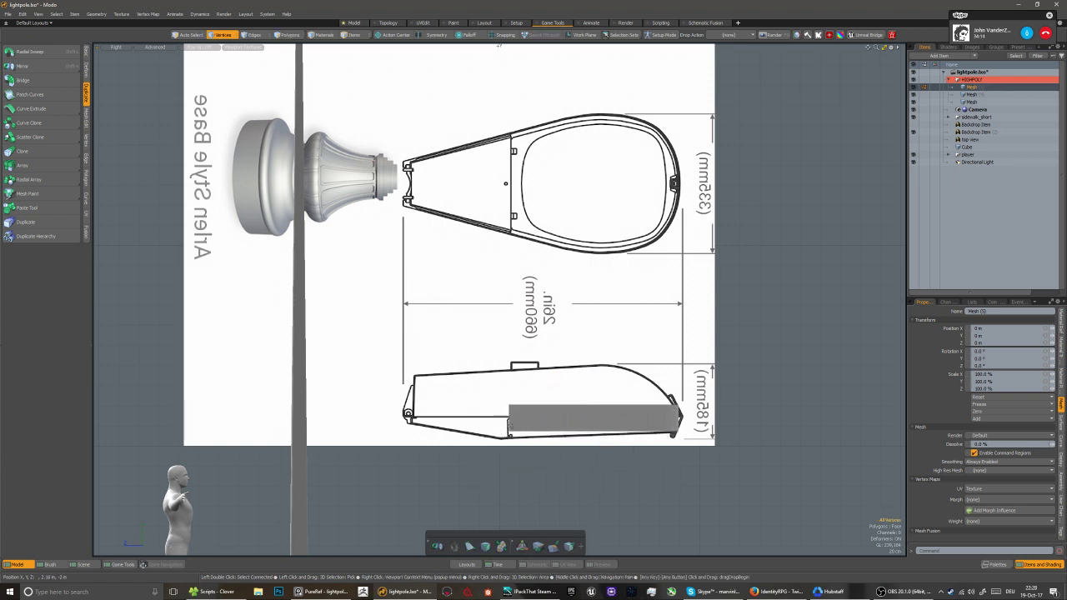
Select the rim's upper row of vertices and lower it to the horizontal seam line of the side drawing
{"action": "scroll", "coordinate": [479, 418], "scroll_direction": "down", "scroll_amount": 2}
{"action": "key", "text": "5"}
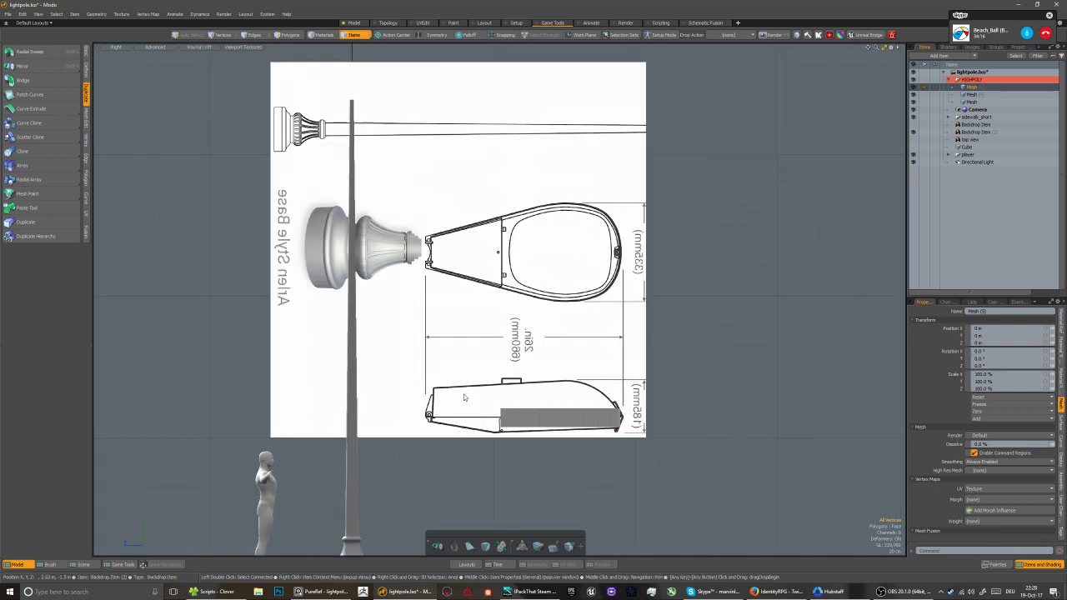
{"action": "left_click", "coordinate": [460, 408]}
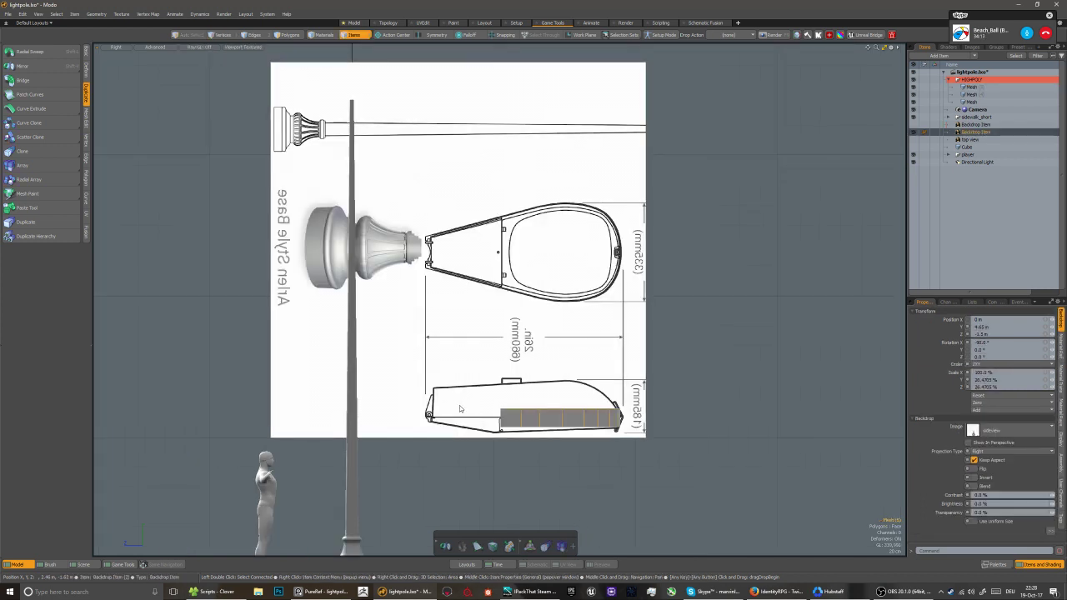
{"action": "scroll", "coordinate": [500, 417], "scroll_direction": "up", "scroll_amount": 2}
{"action": "left_click", "coordinate": [511, 417]}
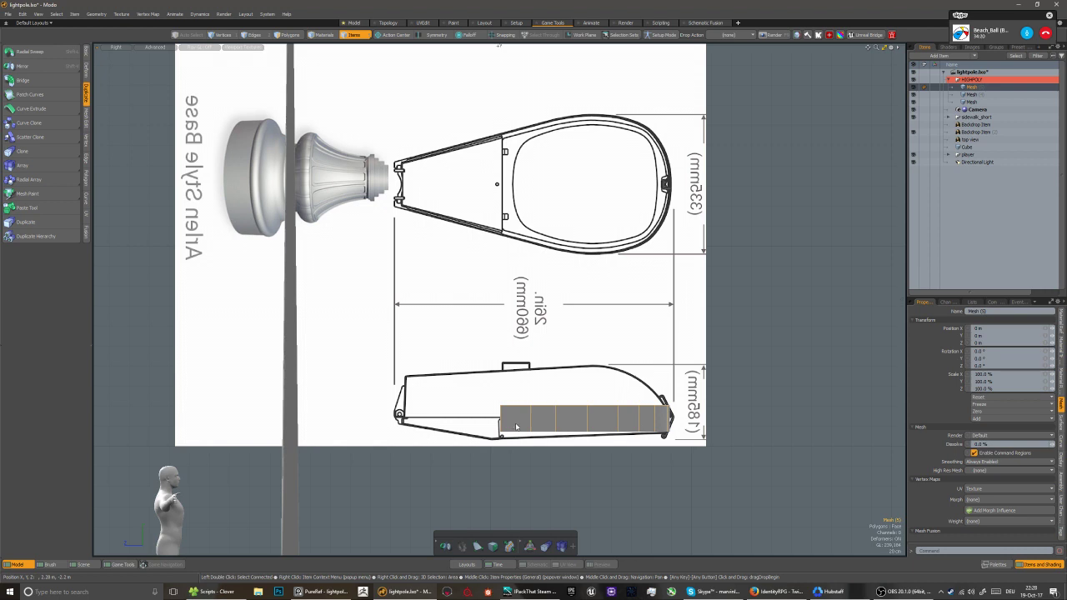
{"action": "key", "text": "1"}
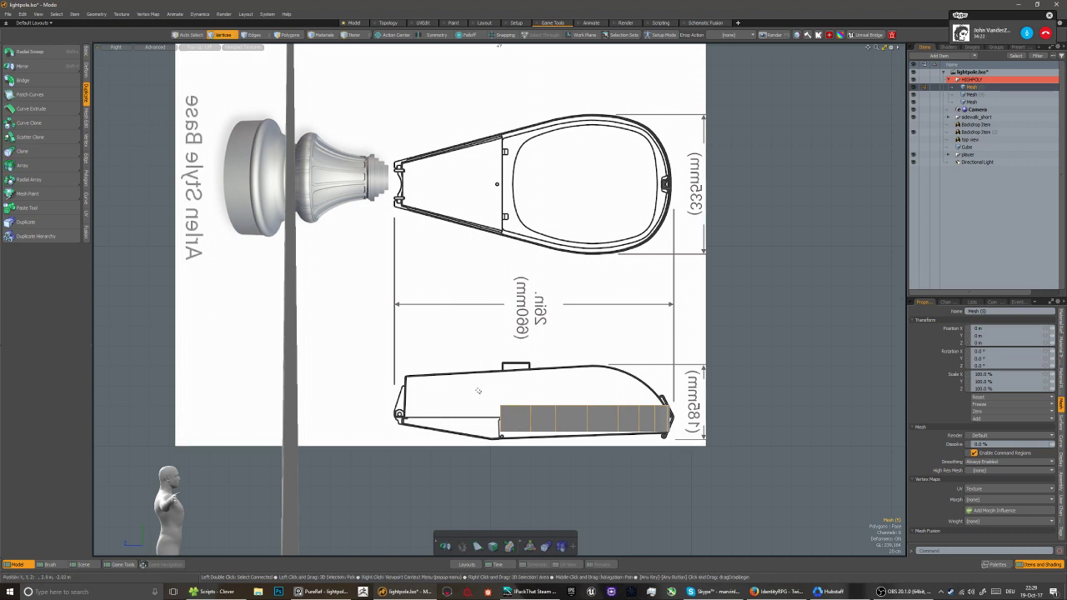
{"action": "right_click_drag", "start_coordinate": [458, 386], "coordinate": [719, 413], "text": "alt"}
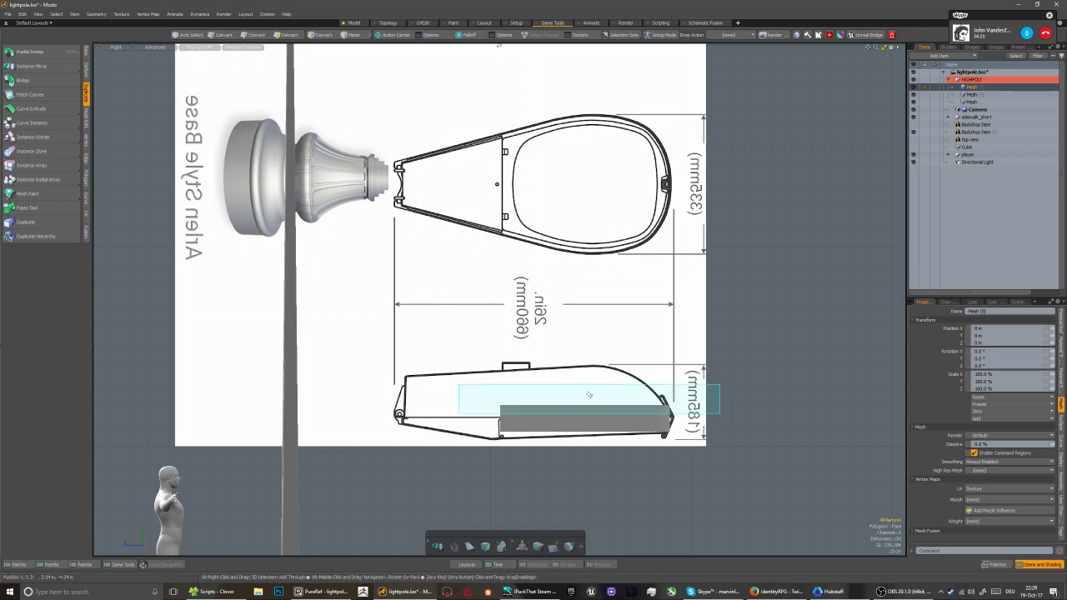
{"action": "right_click_drag", "start_coordinate": [586, 395], "coordinate": [586, 394]}
{"action": "key", "text": "w"}
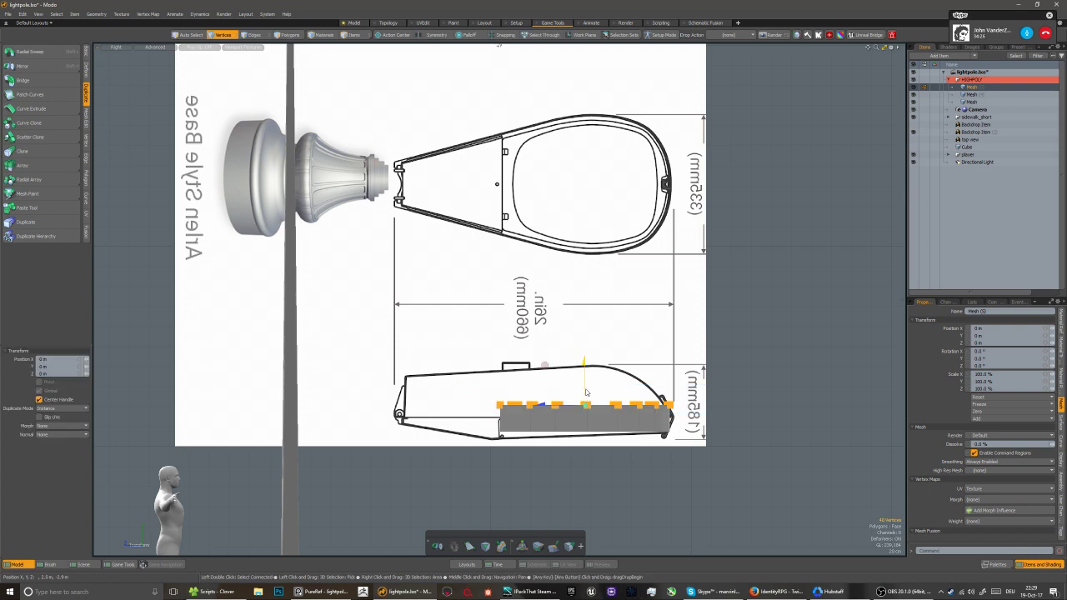
{"action": "key", "text": "space"}
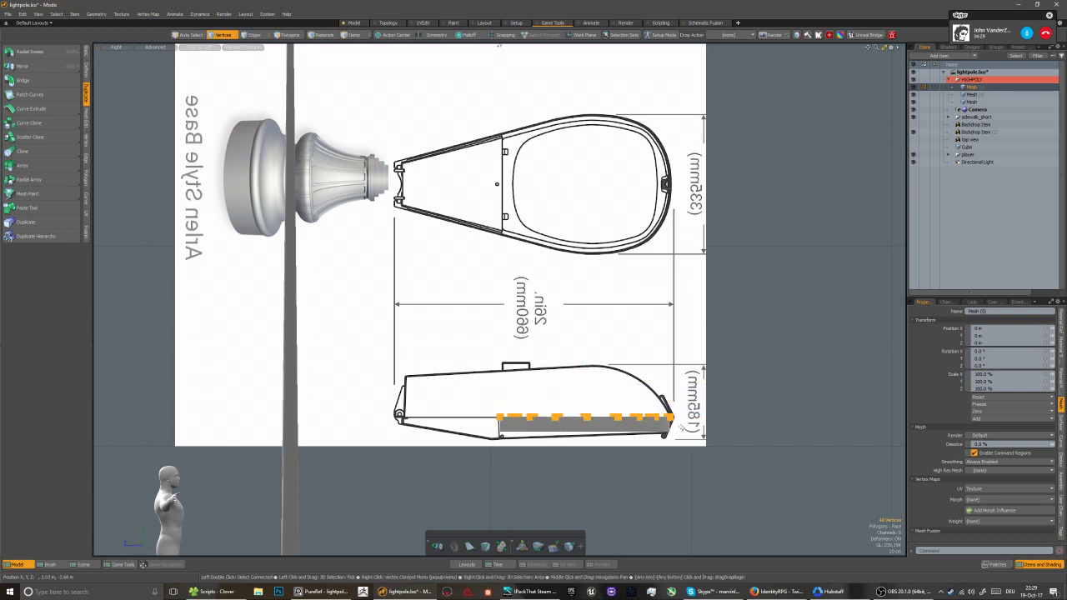
Select the rim's bottom vertices and rotate them about the lamp head's tip to follow the drawing's sloping lower edge
{"action": "right_click_drag", "start_coordinate": [467, 451], "coordinate": [671, 433], "text": "alt"}
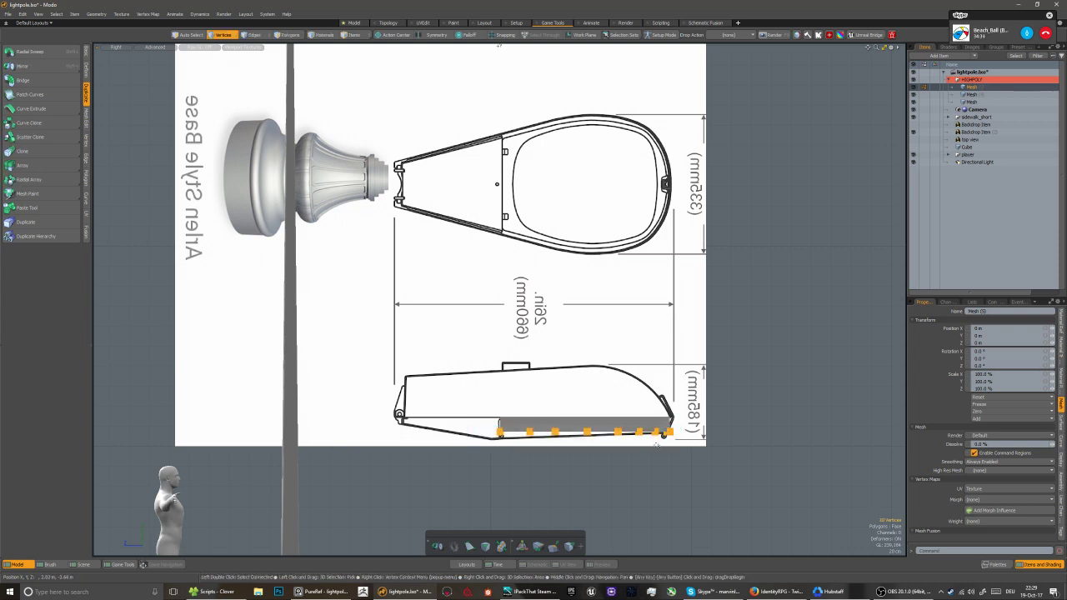
{"action": "scroll", "coordinate": [651, 445], "scroll_direction": "up", "scroll_amount": 2}
{"action": "key", "text": "e"}
{"action": "key", "text": "x"}
{"action": "left_click", "coordinate": [707, 405]}
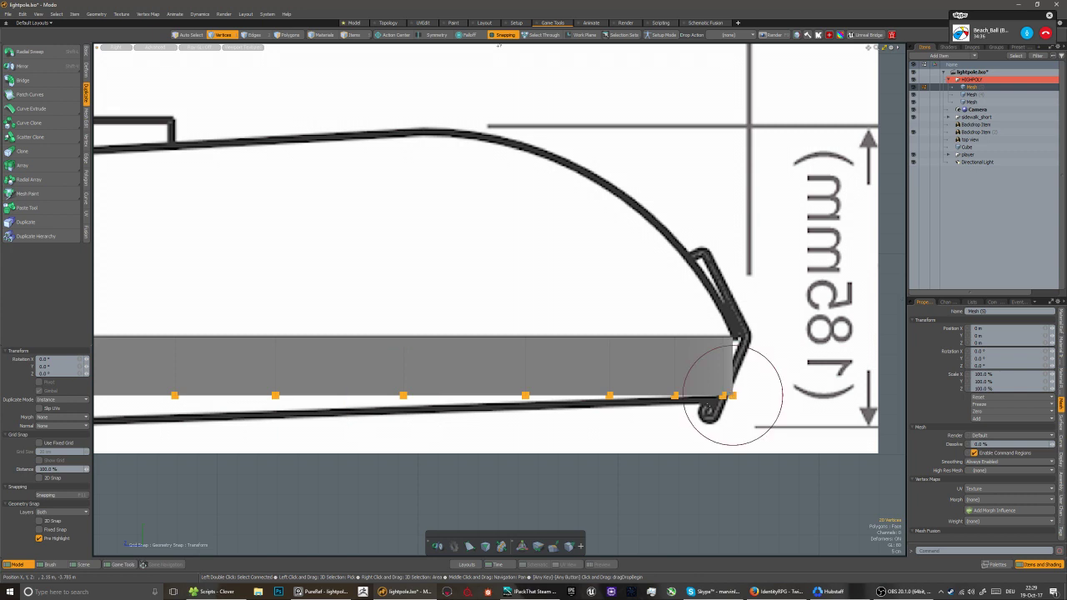
{"action": "scroll", "coordinate": [732, 397], "scroll_direction": "down", "scroll_amount": 3}
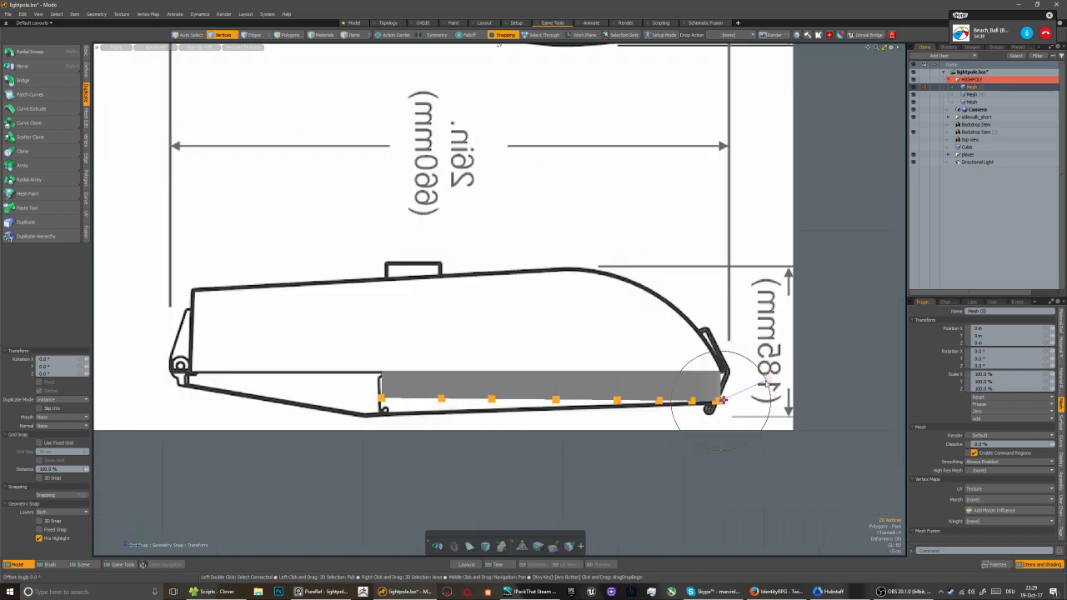
{"action": "left_click_drag", "start_coordinate": [766, 383], "coordinate": [765, 381]}
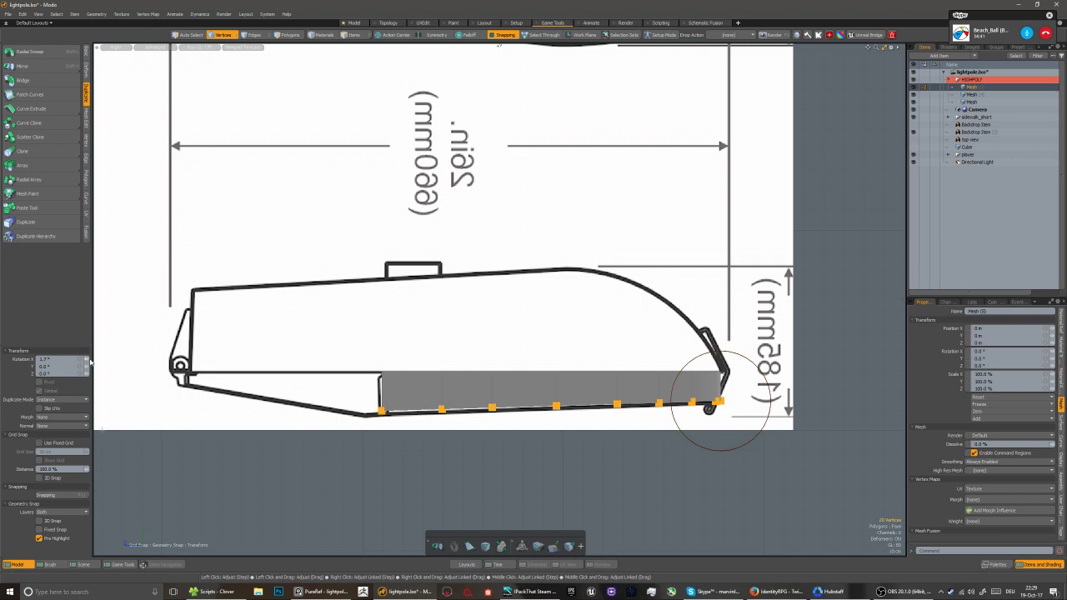
{"action": "key", "text": "space"}
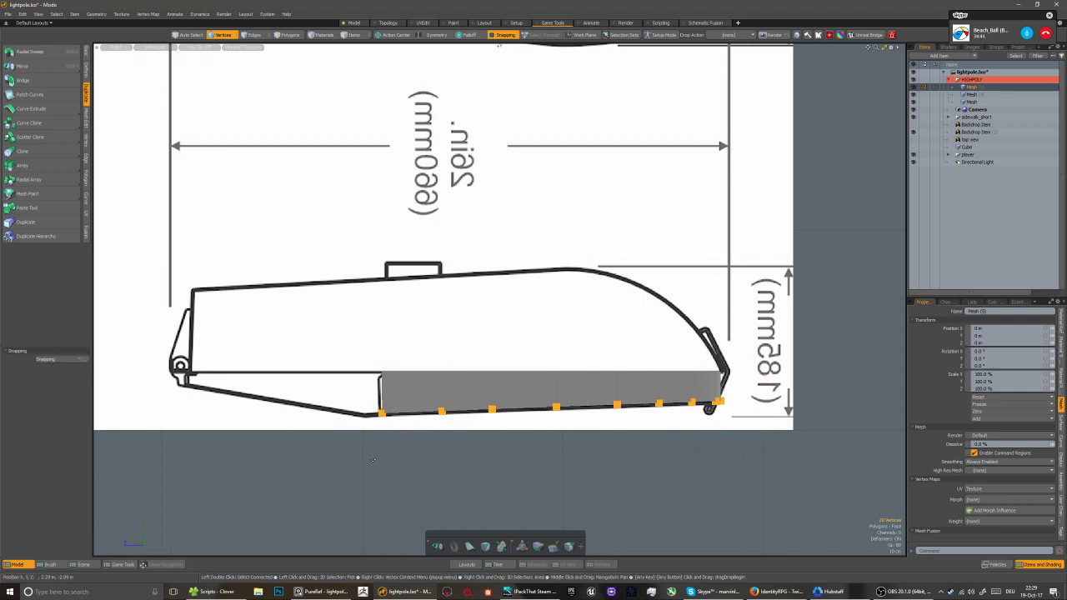
Select the vertices at the rim's flat end and move them along Z onto the drawing's vertical seam
{"action": "left_click", "coordinate": [407, 396]}
{"action": "right_click_drag", "start_coordinate": [420, 355], "coordinate": [314, 429]}
{"action": "right_click_drag", "start_coordinate": [420, 358], "coordinate": [395, 394], "text": "ctrl"}
{"action": "key", "text": "w"}
{"action": "key", "text": "space"}
{"action": "key", "text": "w"}
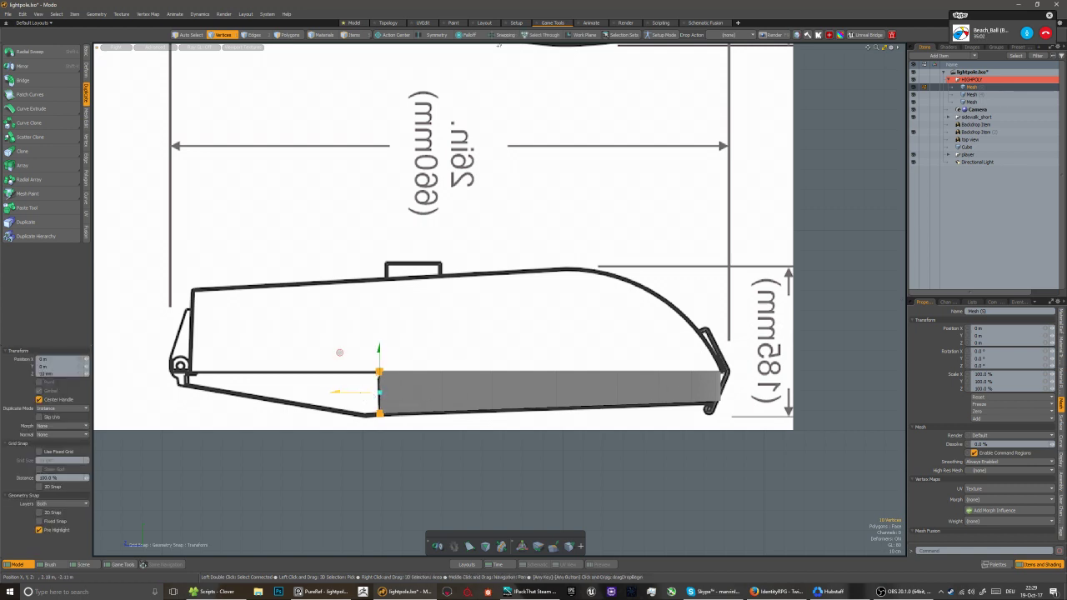
{"action": "key", "text": "space"}
Inspect the adjusted rim from above and below in the perspective view
{"action": "key", "text": "ctrl+space"}
{"action": "left_click", "coordinate": [440, 409]}
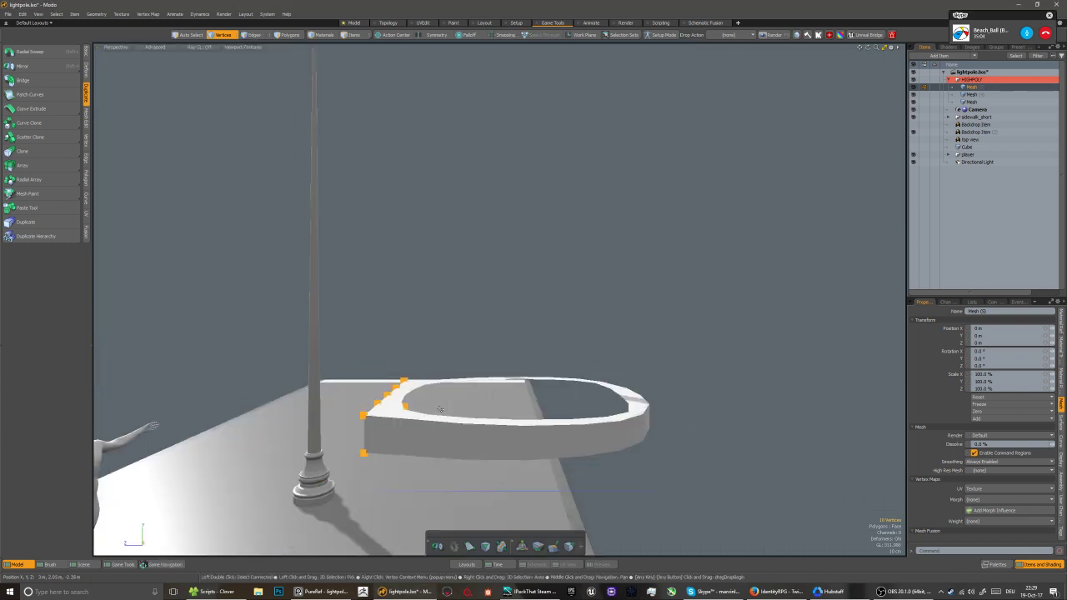
{"action": "left_click_drag", "start_coordinate": [440, 410], "coordinate": [407, 310], "text": "alt"}
{"action": "key", "text": "3"}
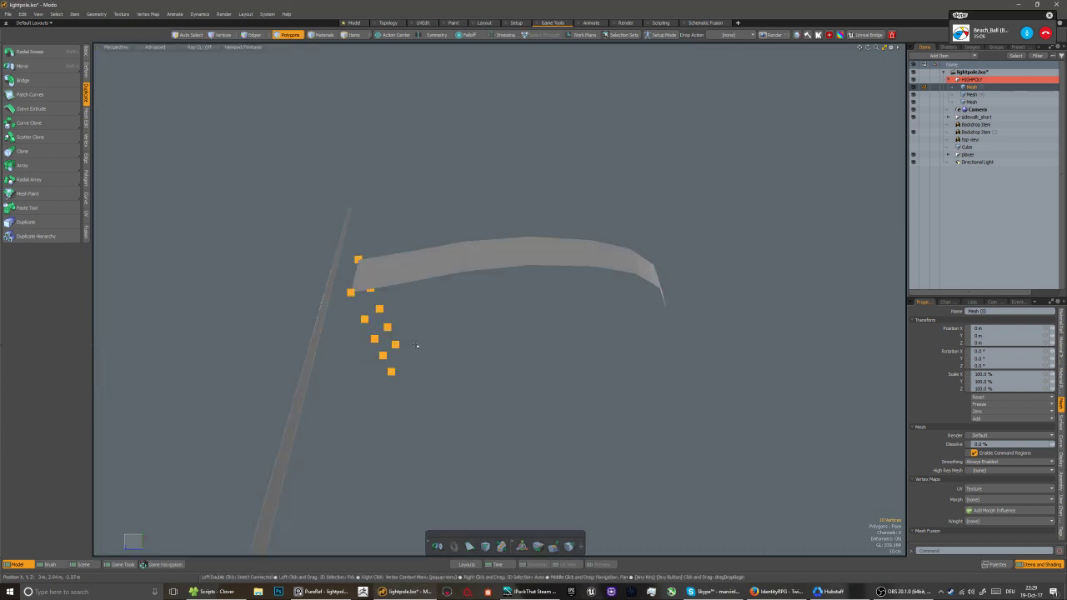
{"action": "left_click_drag", "start_coordinate": [419, 355], "coordinate": [419, 362], "text": "alt"}
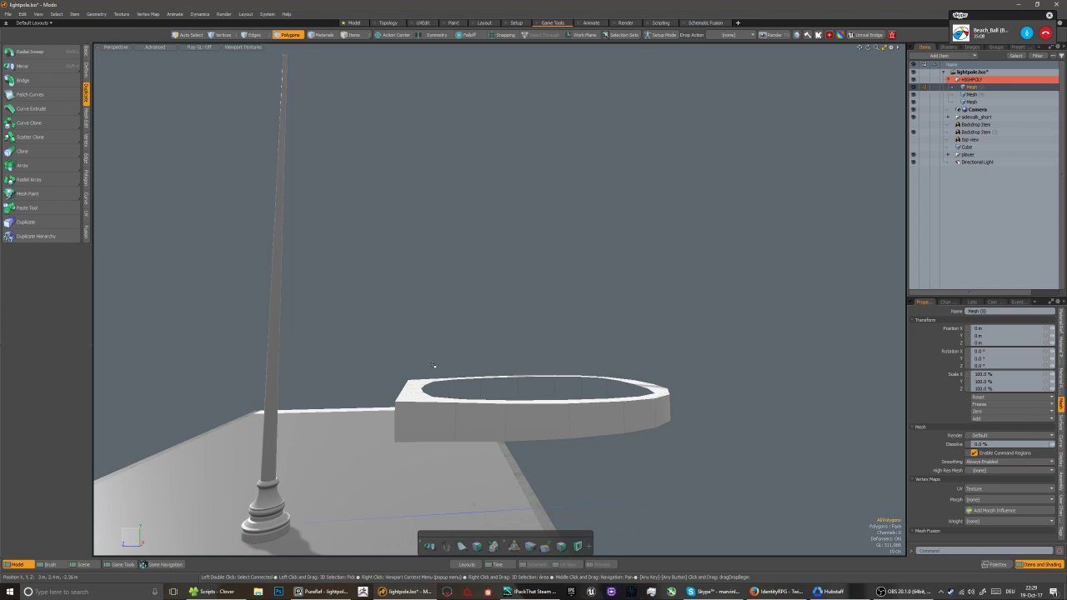
{"action": "scroll", "coordinate": [443, 361], "scroll_direction": "down", "scroll_amount": 5}
{"action": "scroll", "coordinate": [446, 361], "scroll_direction": "up", "scroll_amount": 5}
Show the top view backdrop in the top viewport and select it
{"action": "key", "text": "ctrl+space"}
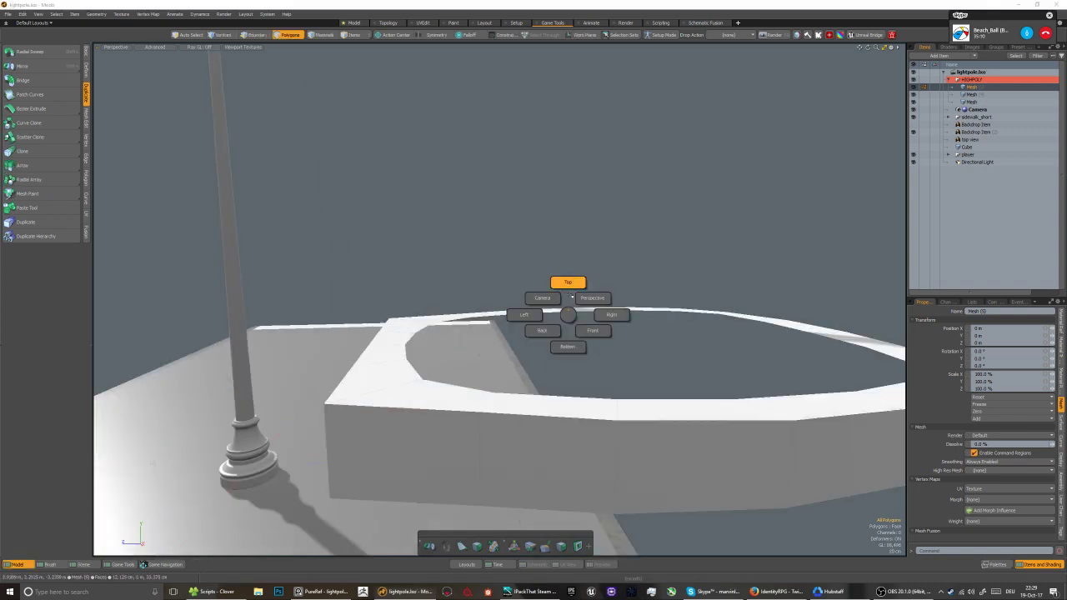
{"action": "left_click", "coordinate": [569, 284]}
{"action": "scroll", "coordinate": [559, 350], "scroll_direction": "down", "scroll_amount": 5}
{"action": "middle_click_drag", "start_coordinate": [573, 350], "coordinate": [469, 340]}
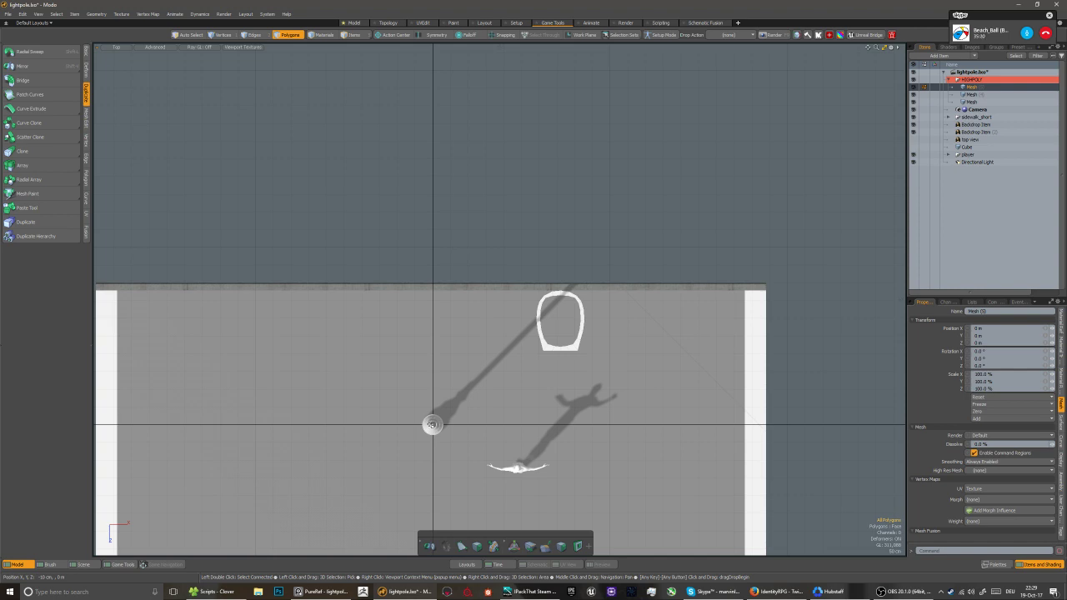
{"action": "scroll", "coordinate": [431, 425], "scroll_direction": "down", "scroll_amount": 2}
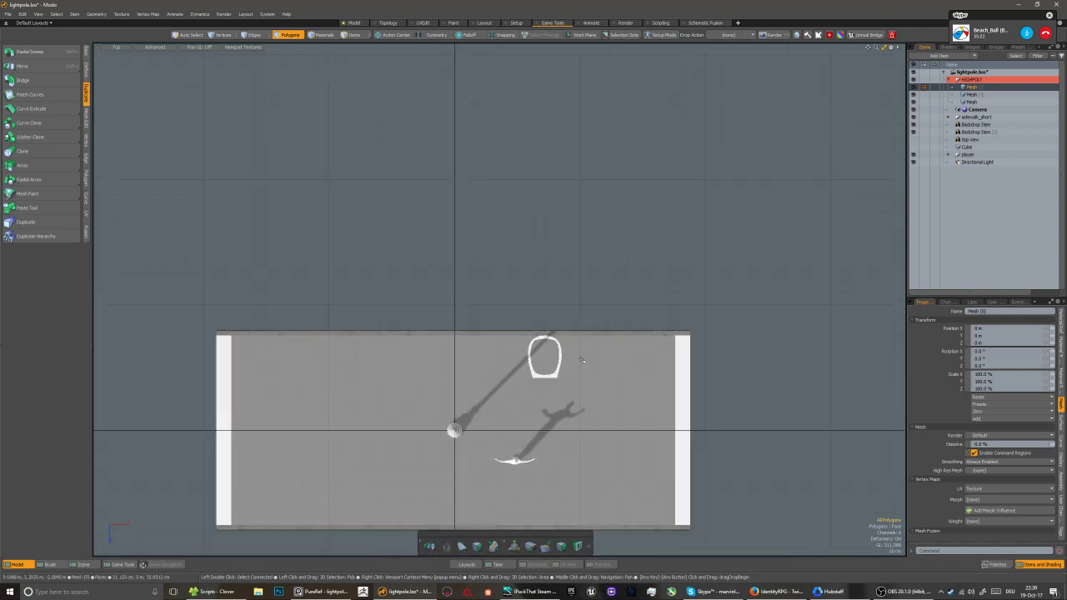
{"action": "left_click", "coordinate": [912, 140]}
{"action": "key", "text": "5"}
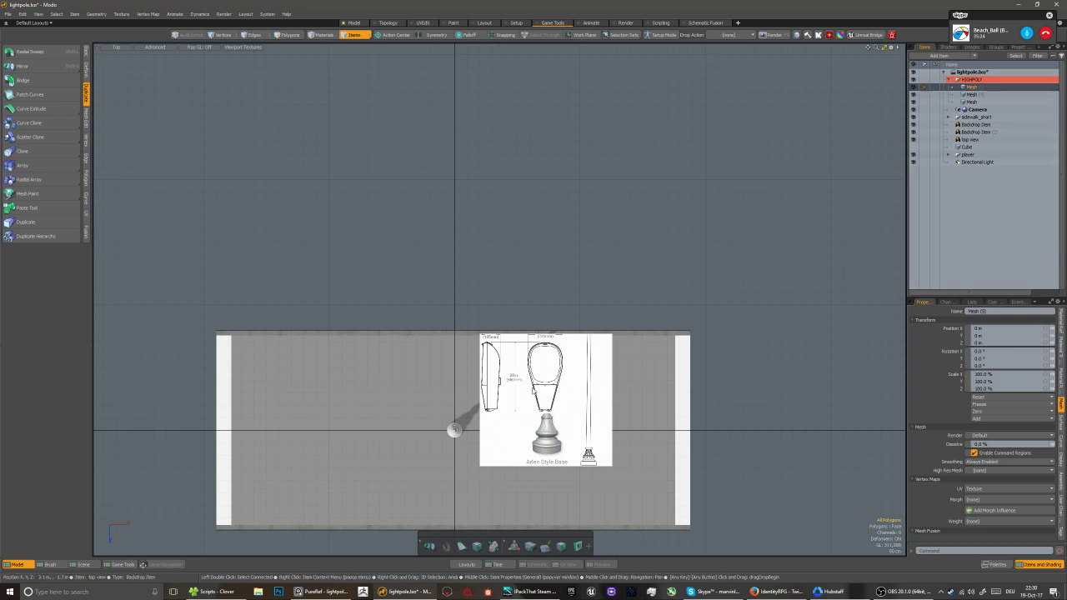
{"action": "left_click", "coordinate": [529, 377]}
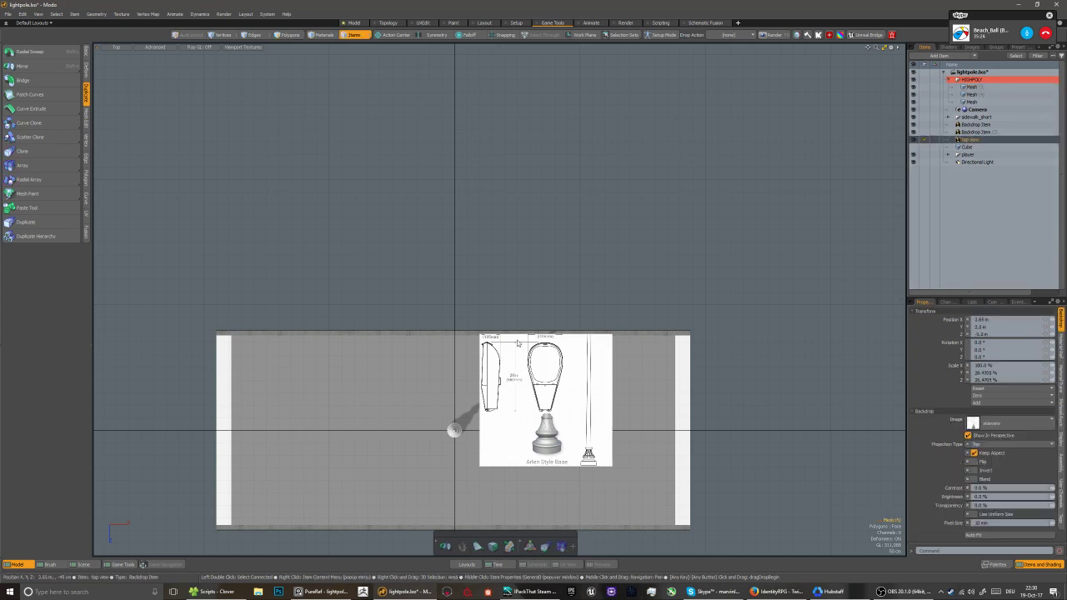
{"action": "key", "text": "shift+a"}
{"action": "key", "text": "r"}
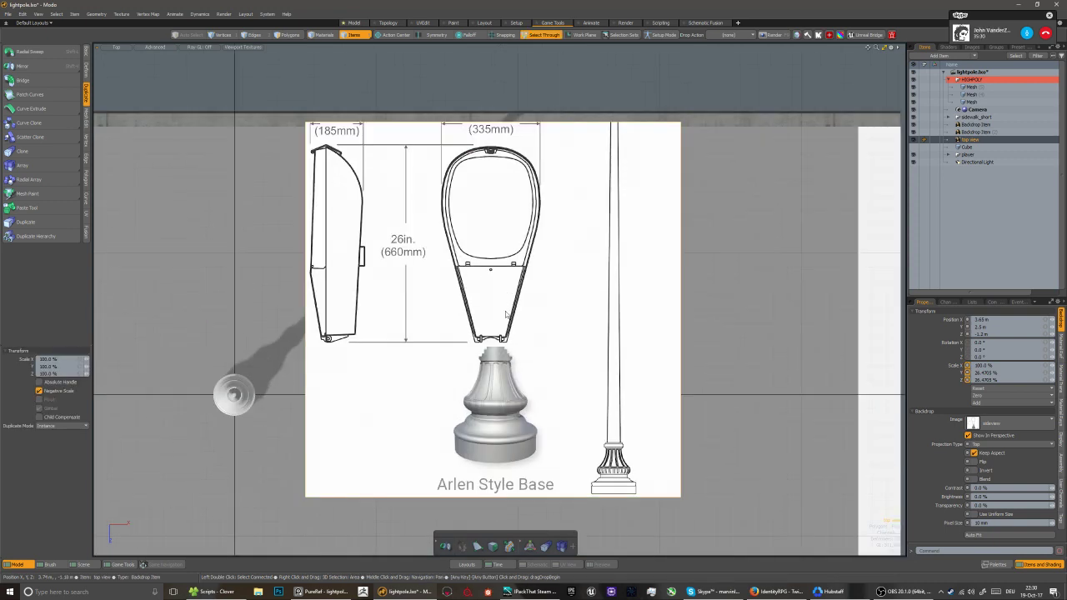
{"action": "scroll", "coordinate": [499, 325], "scroll_direction": "down", "scroll_amount": 3}
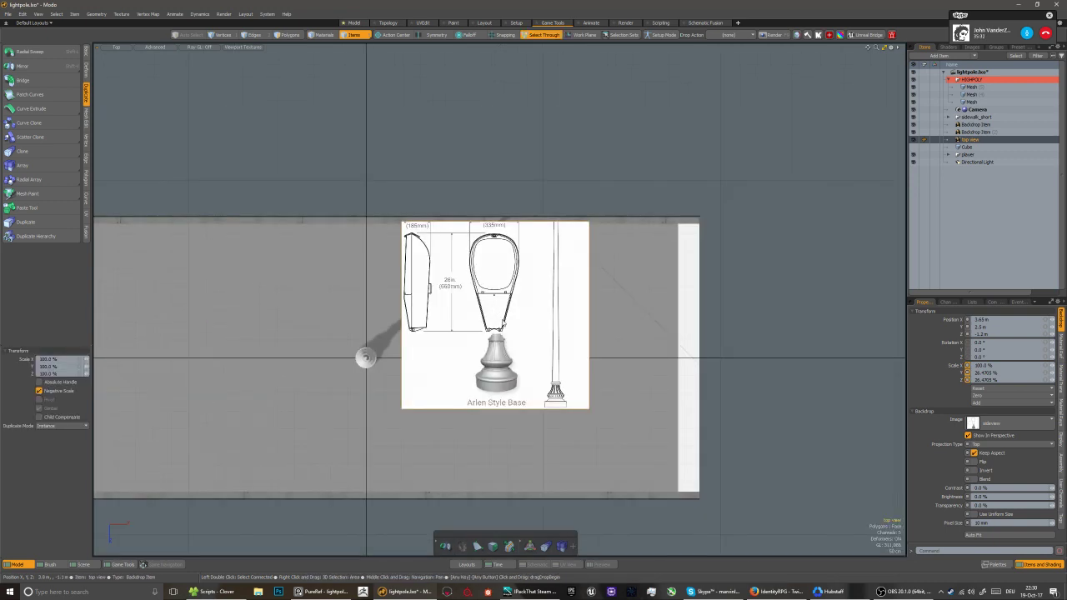
{"action": "scroll", "coordinate": [490, 310], "scroll_direction": "up", "scroll_amount": 2}
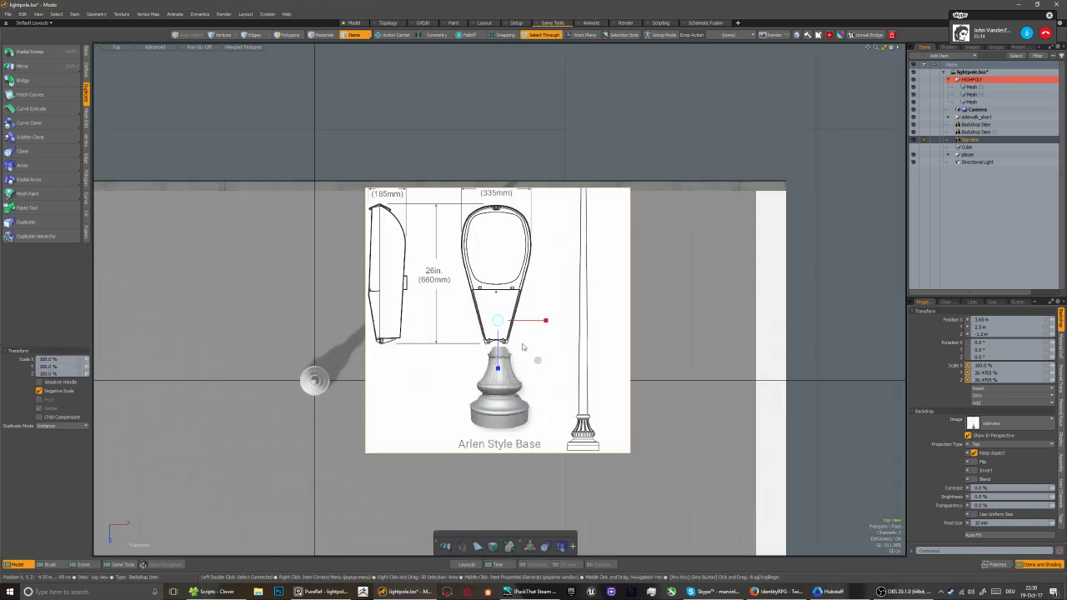
{"action": "mouse_move", "coordinate": [537, 360]}
{"action": "left_mouse_down"}
{"action": "mouse_move", "coordinate": [500, 360]}
{"action": "mouse_move", "coordinate": [545, 361]}
{"action": "left_mouse_up"}
{"action": "key", "text": "ctrl+z"}
Lower the top view backdrop beneath the rim mesh, placing it at Y 40 cm
{"action": "key", "text": "w"}
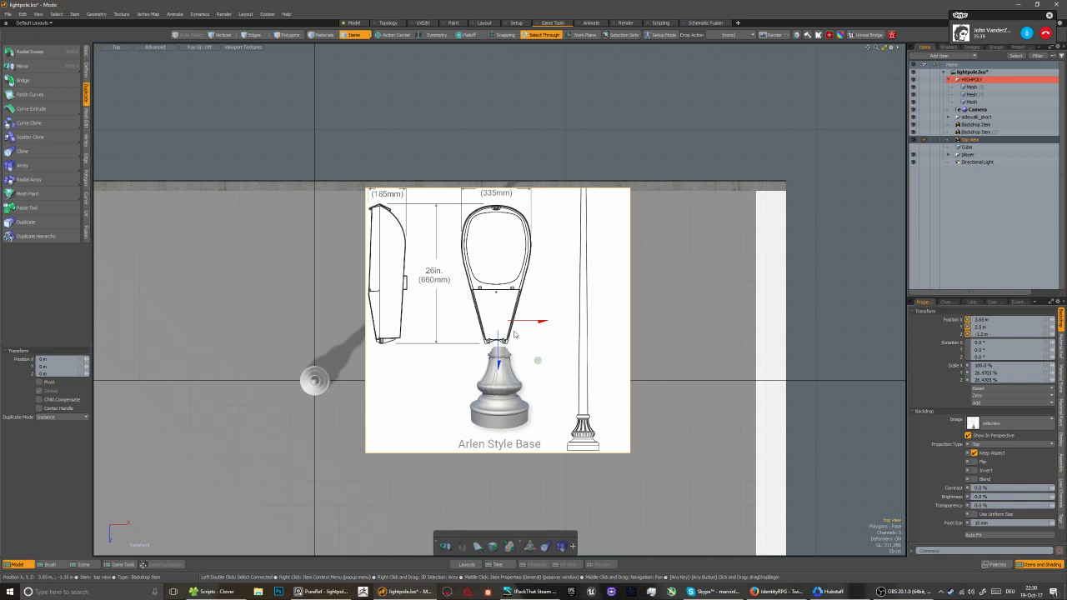
{"action": "key", "text": "ctrl+space"}
{"action": "left_click_drag", "start_coordinate": [523, 226], "coordinate": [523, 281]}
{"action": "key", "text": "ctrl+space"}
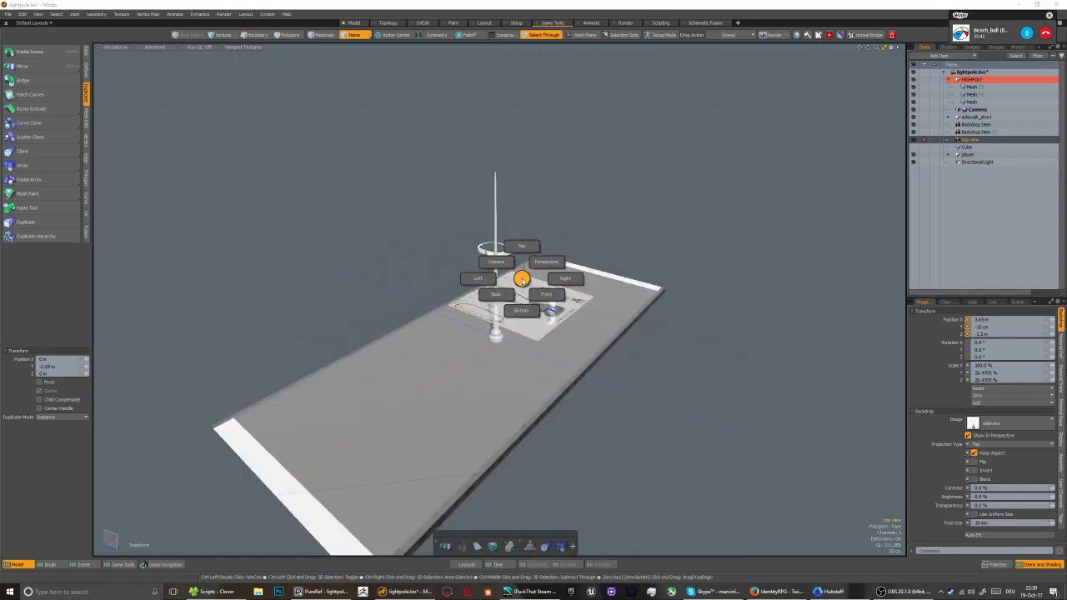
{"action": "left_click", "coordinate": [523, 281]}
{"action": "key", "text": "space"}
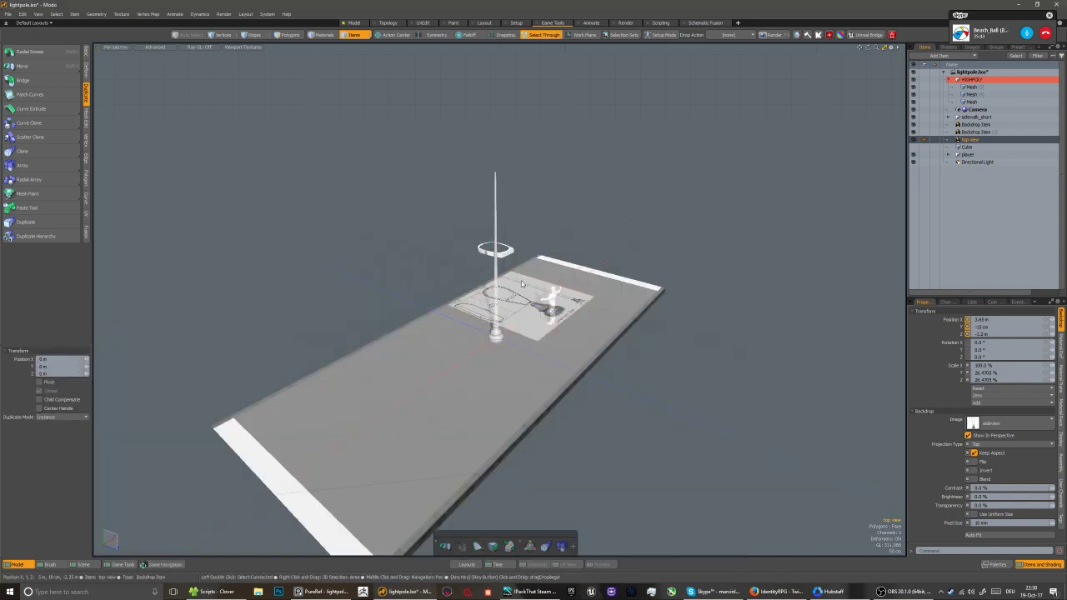
{"action": "key", "text": "w"}
Align the top view backdrop's lamp head outline with the rim mesh, at about X 3.64 m and Z -1.48 m
{"action": "key", "text": "ctrl+space"}
{"action": "left_click", "coordinate": [523, 242]}
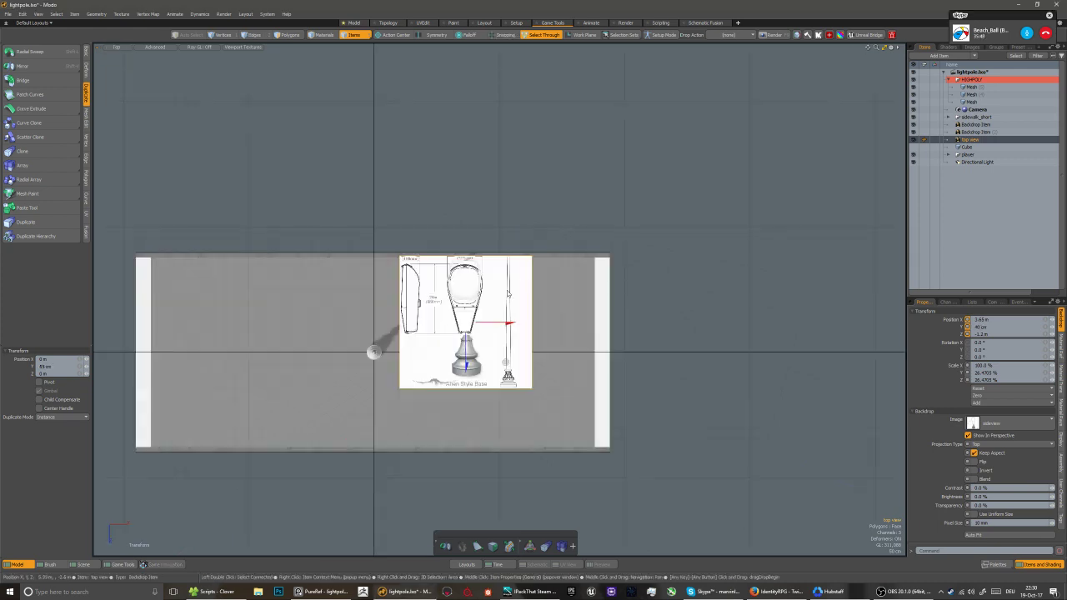
{"action": "scroll", "coordinate": [466, 306], "scroll_direction": "up", "scroll_amount": 3}
{"action": "mouse_move", "coordinate": [490, 416]}
{"action": "left_mouse_down"}
{"action": "mouse_move", "coordinate": [488, 384]}
{"action": "mouse_move", "coordinate": [494, 420]}
{"action": "left_mouse_up"}
{"action": "key", "text": "q"}
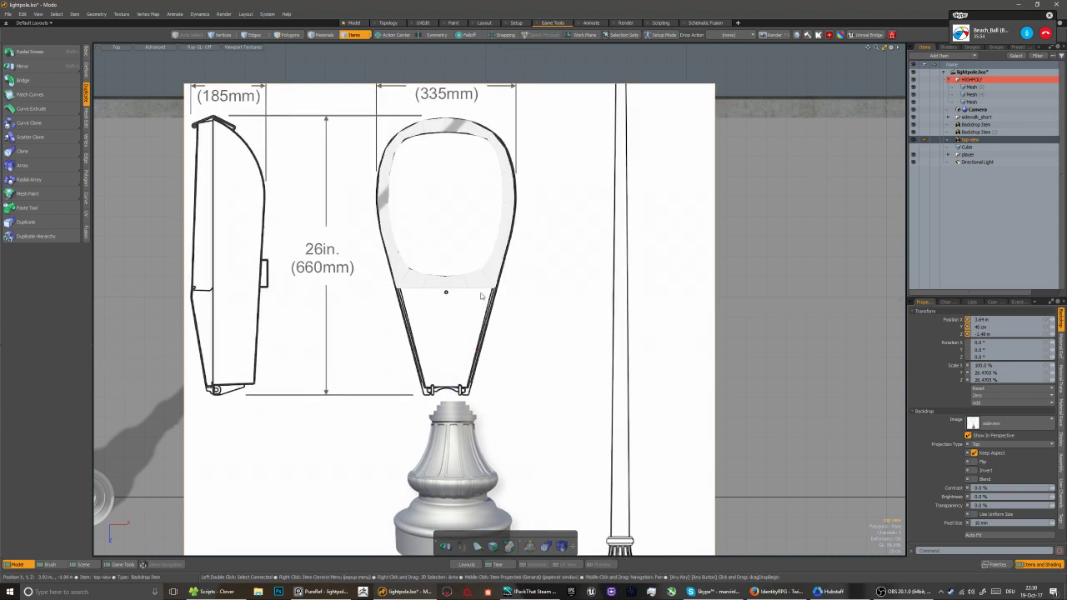
{"action": "scroll", "coordinate": [471, 323], "scroll_direction": "down", "scroll_amount": 2}
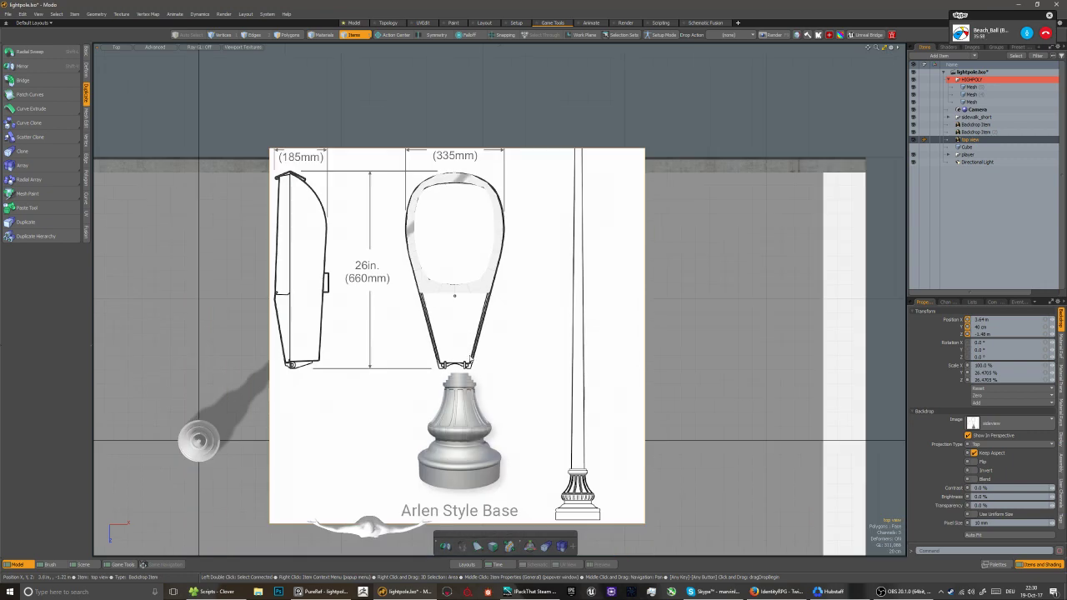
{"action": "key", "text": "ctrl+space"}
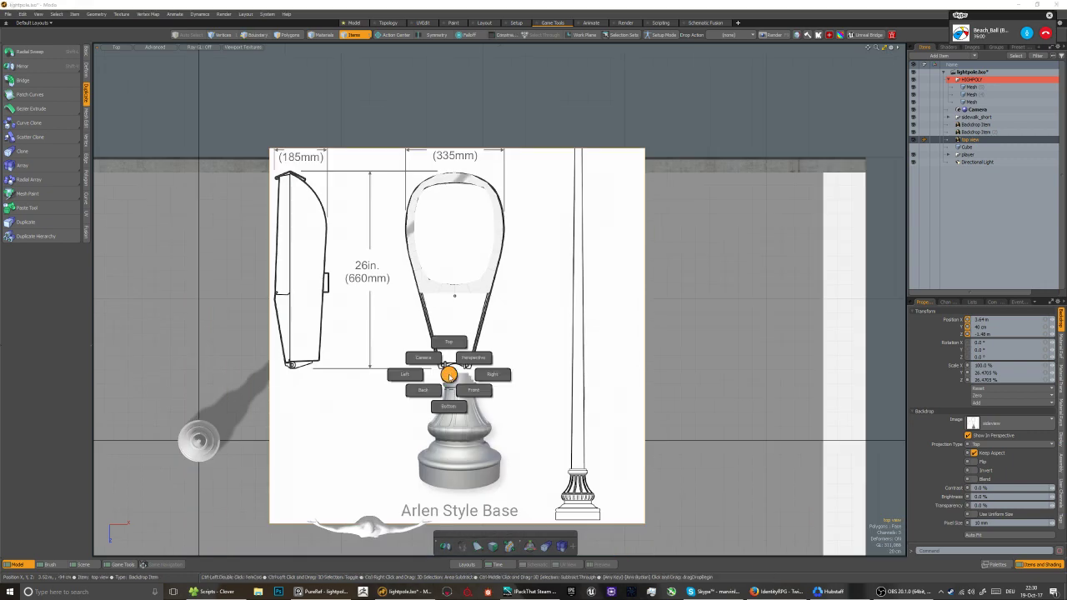
Select the lamp head's rim mesh in the perspective view
{"action": "left_click", "coordinate": [475, 358]}
{"action": "middle_click_drag", "start_coordinate": [475, 358], "coordinate": [511, 364], "text": "alt"}
{"action": "left_click_drag", "start_coordinate": [449, 442], "coordinate": [500, 209], "text": "alt"}
{"action": "left_click", "coordinate": [511, 172]}
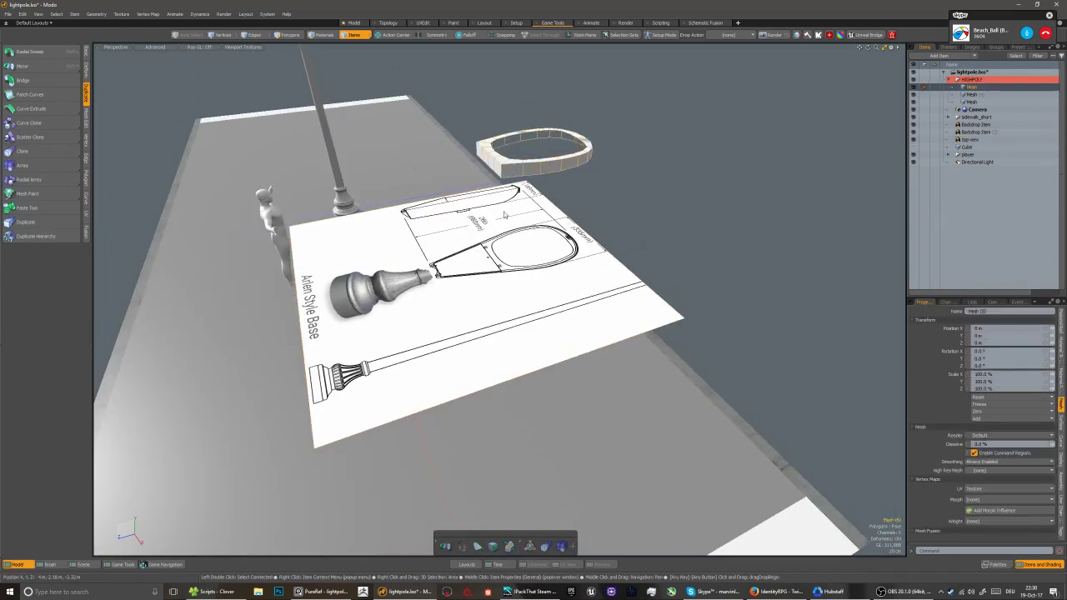
{"action": "left_click_drag", "start_coordinate": [434, 233], "coordinate": [425, 255], "text": "alt"}
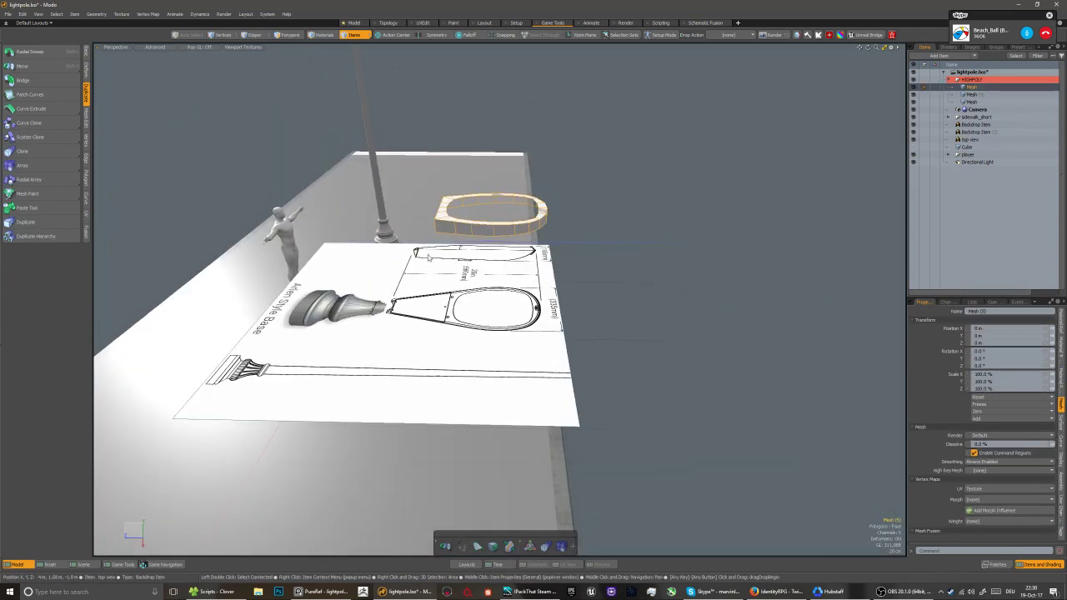
Try to isolate the polygons at the rim's straight end with area selections in the right view
{"action": "key", "text": "ctrl+space"}
{"action": "left_click", "coordinate": [463, 261]}
{"action": "scroll", "coordinate": [464, 239], "scroll_direction": "down", "scroll_amount": 3}
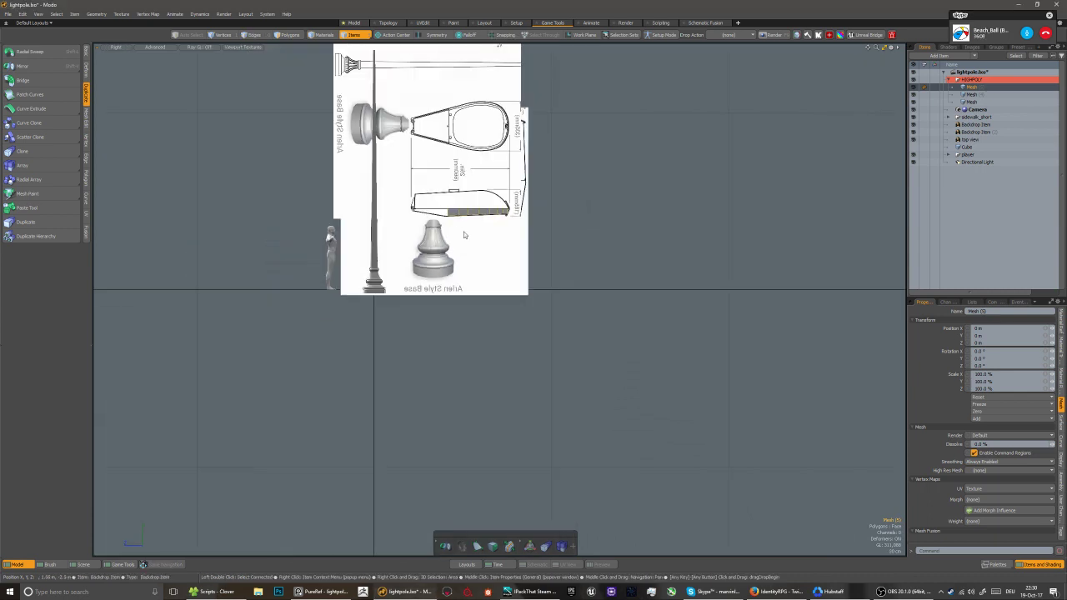
{"action": "scroll", "coordinate": [455, 179], "scroll_direction": "up", "scroll_amount": 5}
{"action": "key", "text": "1"}
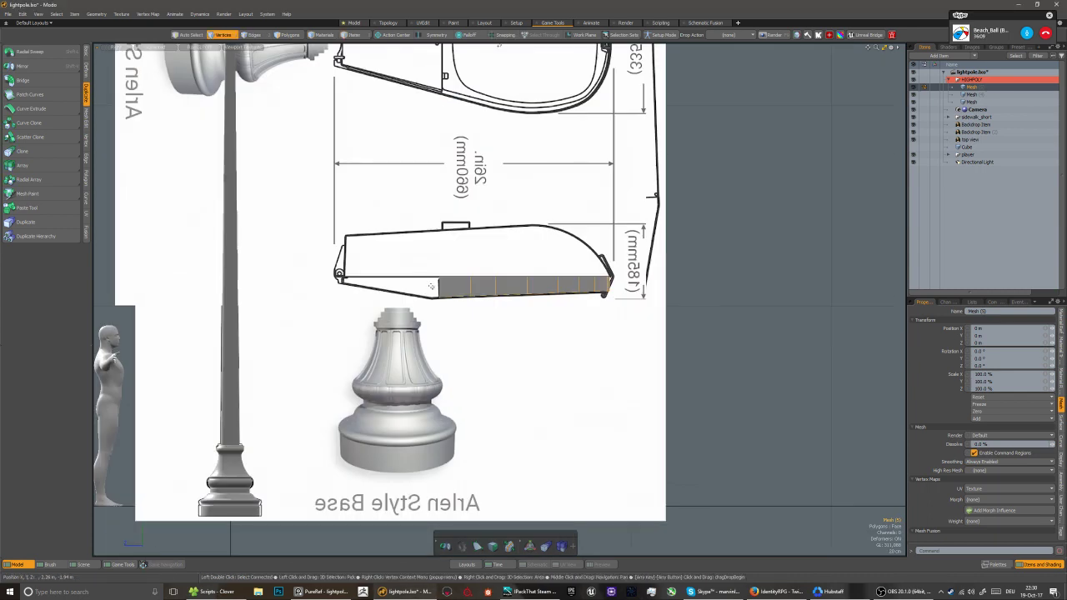
{"action": "key", "text": "3"}
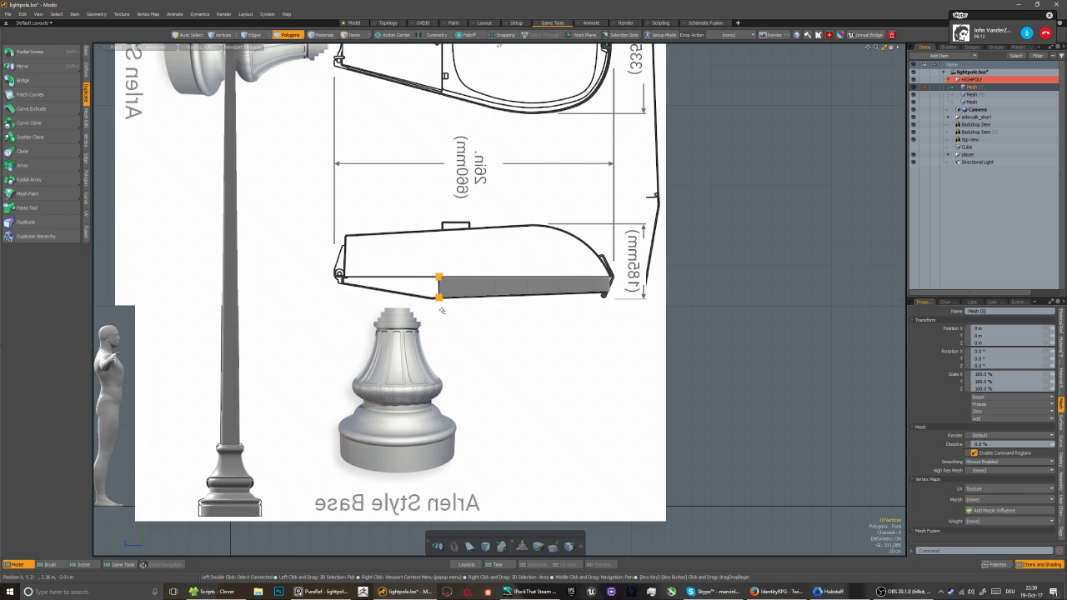
{"action": "scroll", "coordinate": [450, 324], "scroll_direction": "up", "scroll_amount": 2}
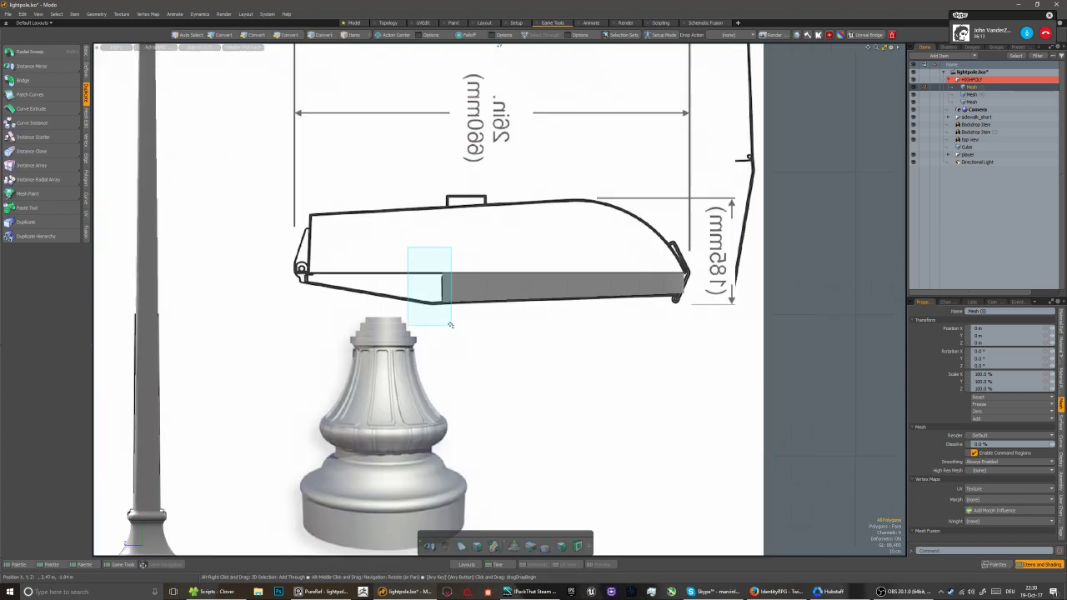
{"action": "right_click_drag", "start_coordinate": [451, 325], "coordinate": [455, 329], "text": "alt"}
{"action": "right_click_drag", "start_coordinate": [765, 222], "coordinate": [471, 356], "text": "ctrl"}
{"action": "left_click_drag", "start_coordinate": [471, 357], "coordinate": [472, 357], "text": "ctrl"}
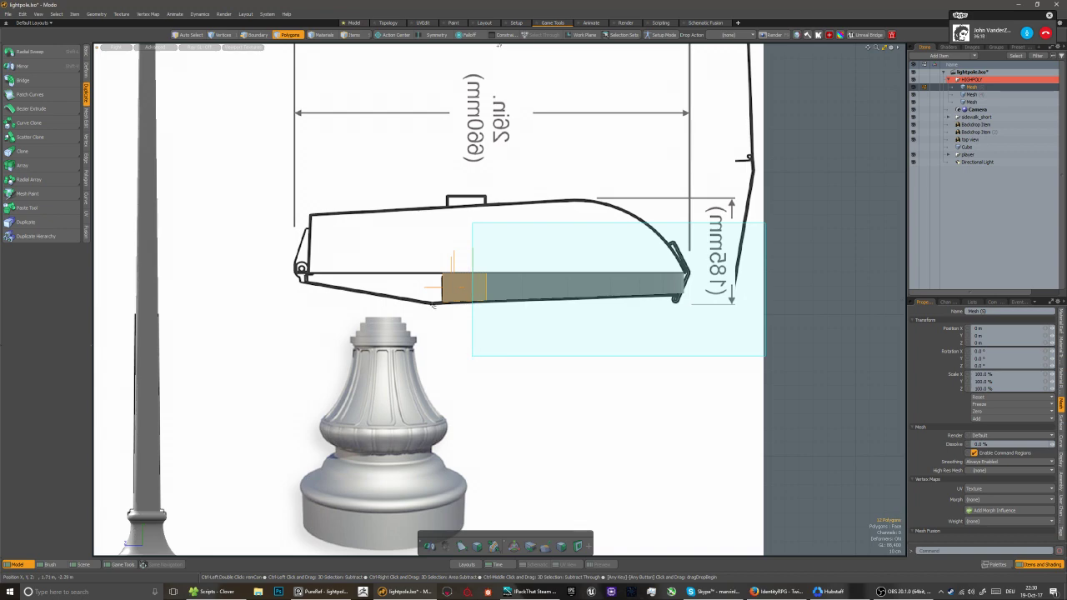
Select the polygons of the rim's flat end face in the perspective view
{"action": "key", "text": "ctrl+space"}
{"action": "left_click", "coordinate": [466, 290]}
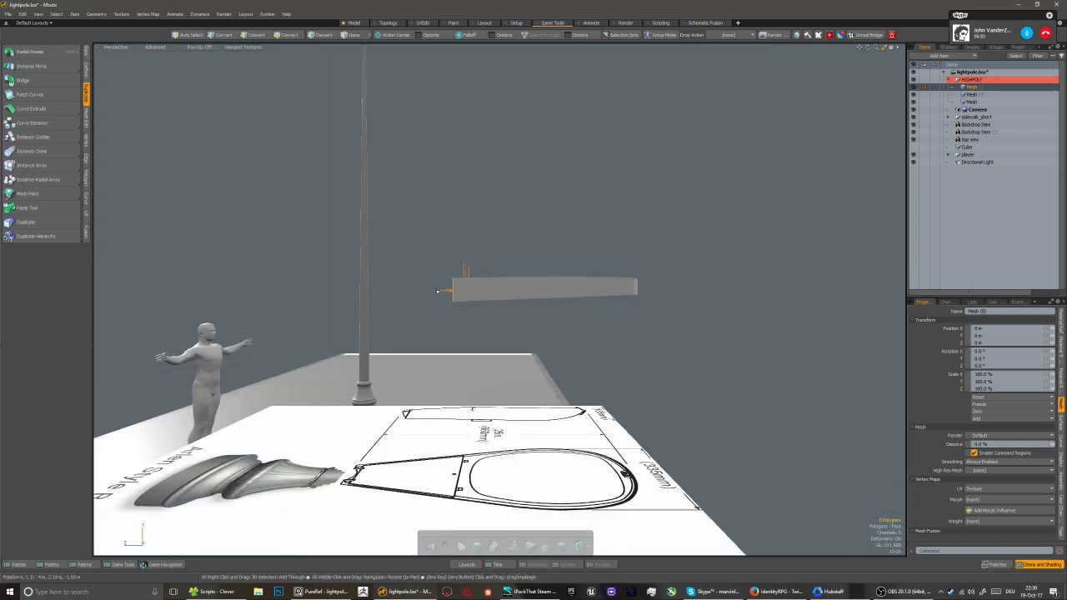
{"action": "mouse_move", "coordinate": [464, 289]}
{"action": "left_mouse_down", "text": "alt"}
{"action": "mouse_move", "coordinate": [452, 316]}
{"action": "mouse_move", "coordinate": [462, 283]}
{"action": "left_mouse_up", "text": "alt"}
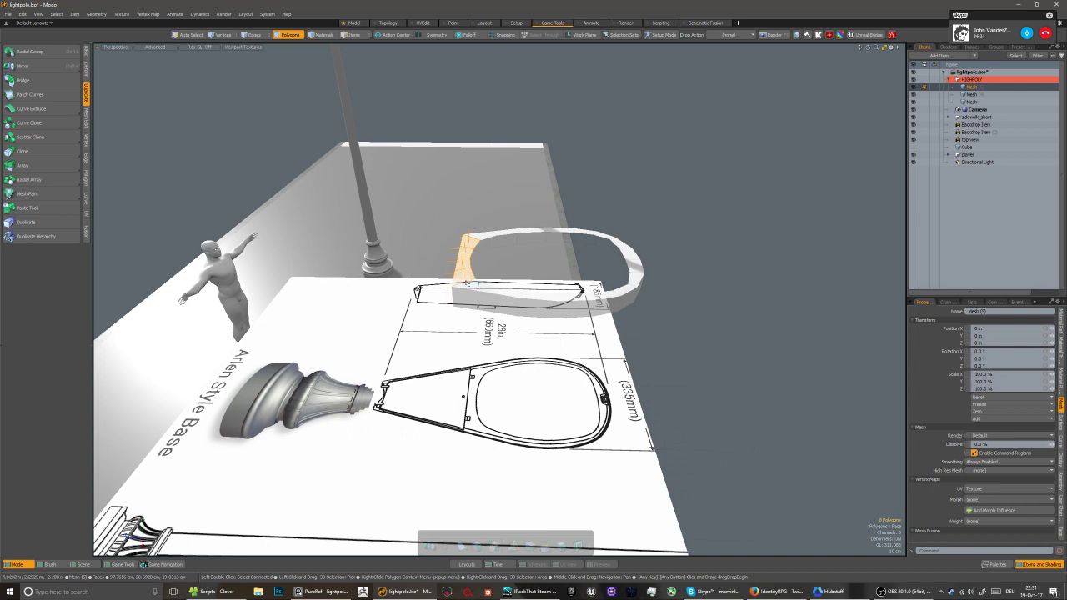
{"action": "left_click_drag", "start_coordinate": [466, 283], "coordinate": [463, 274]}
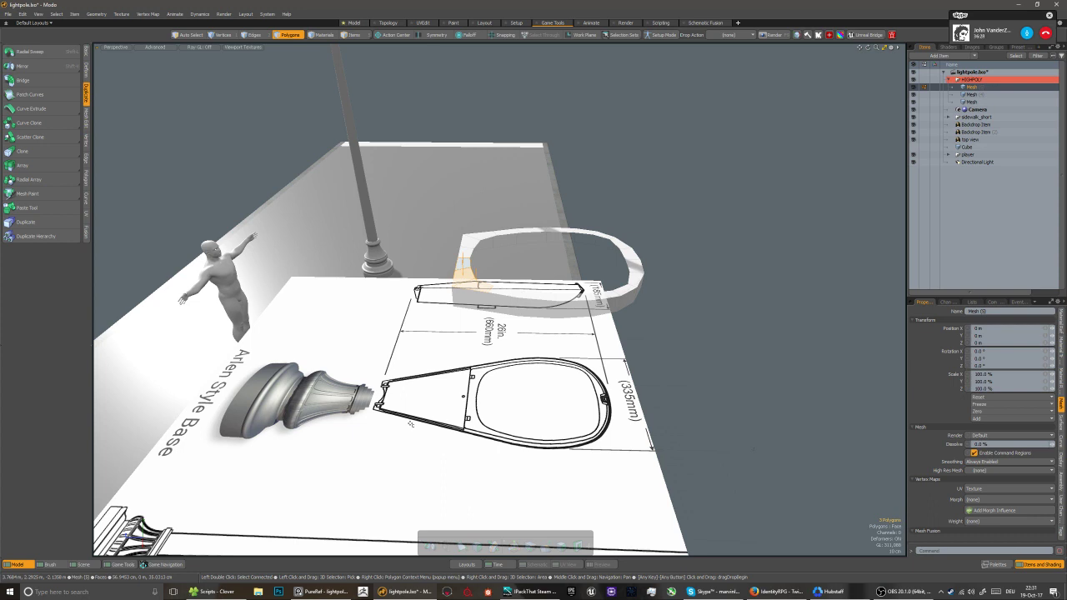
{"action": "key", "text": "l"}
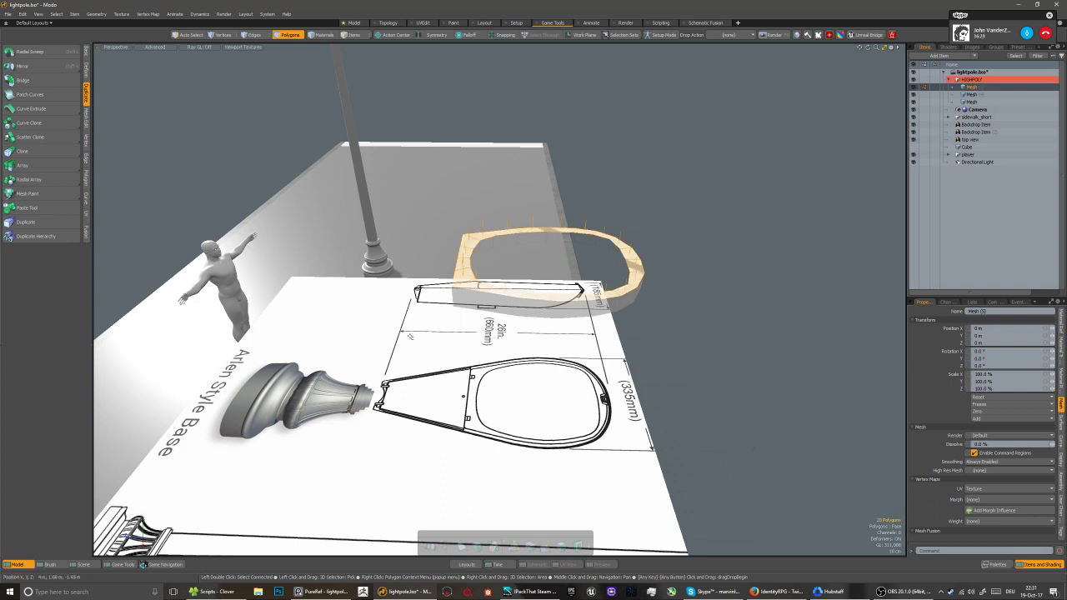
{"action": "left_click", "coordinate": [410, 335]}
{"action": "mouse_move", "coordinate": [410, 336]}
{"action": "left_mouse_down", "text": "alt"}
{"action": "mouse_move", "coordinate": [619, 230]}
{"action": "mouse_move", "coordinate": [527, 190]}
{"action": "left_mouse_up", "text": "alt"}
{"action": "left_click_drag", "start_coordinate": [545, 250], "coordinate": [482, 268], "text": "alt"}
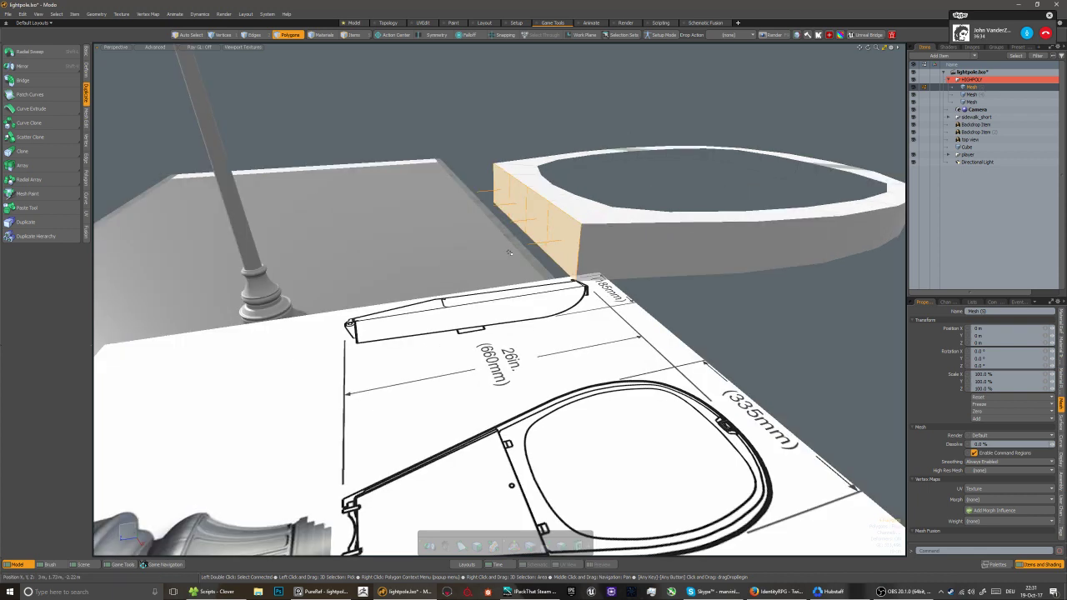
Extrude the rim's flat end face along Z in the top view towards the narrow neck of the drawn lamp head
{"action": "key", "text": "shift+x"}
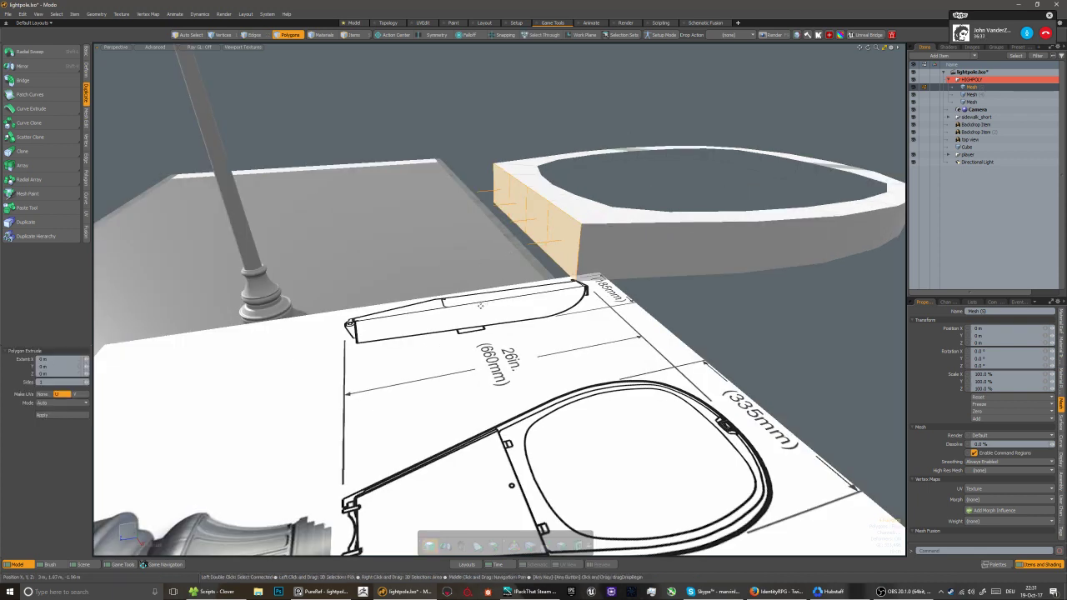
{"action": "key", "text": "ctrl+space"}
{"action": "left_click", "coordinate": [474, 288]}
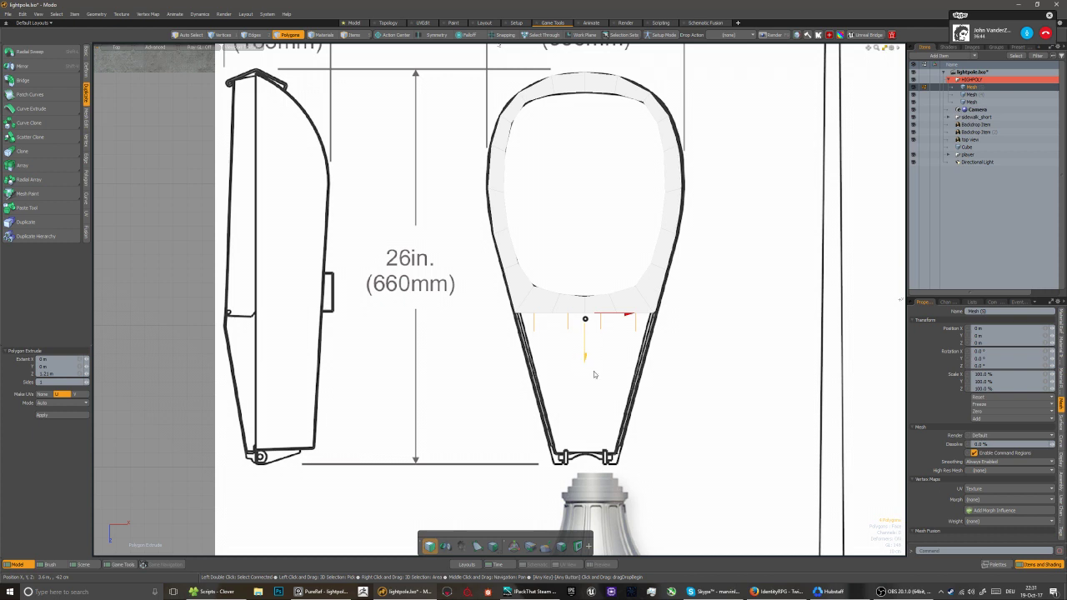
{"action": "left_click_drag", "start_coordinate": [594, 371], "coordinate": [573, 452]}
Pull the extruded end back to the drawing's neck line and scale it narrower along X to follow the tapered outline
{"action": "key", "text": "w"}
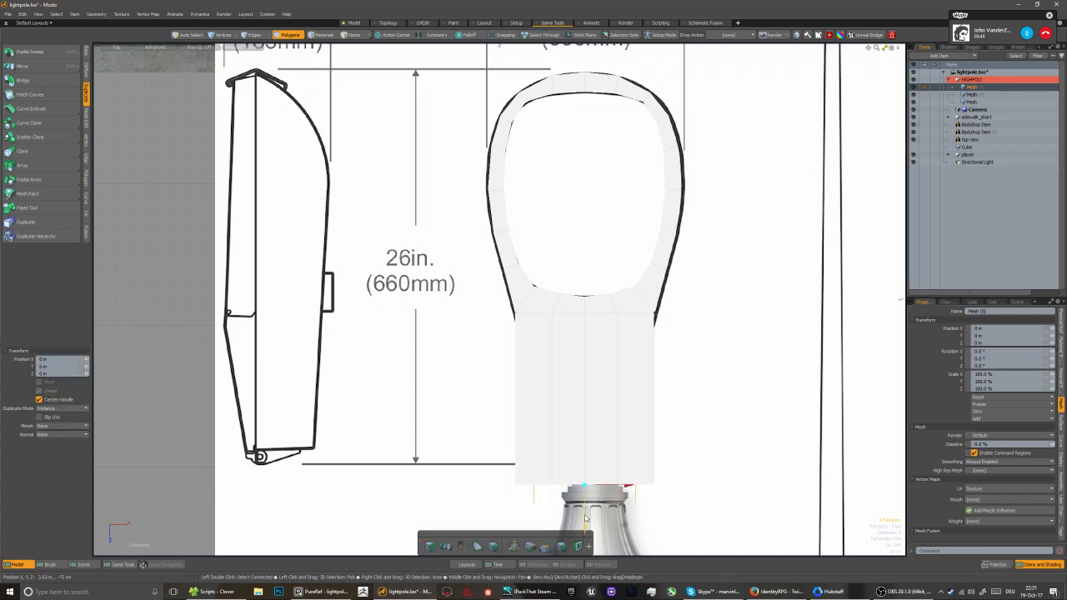
{"action": "left_click_drag", "start_coordinate": [587, 515], "coordinate": [586, 488]}
{"action": "key", "text": "r"}
{"action": "left_click_drag", "start_coordinate": [624, 458], "coordinate": [606, 456]}
{"action": "key", "text": "q"}
{"action": "key", "text": "5"}
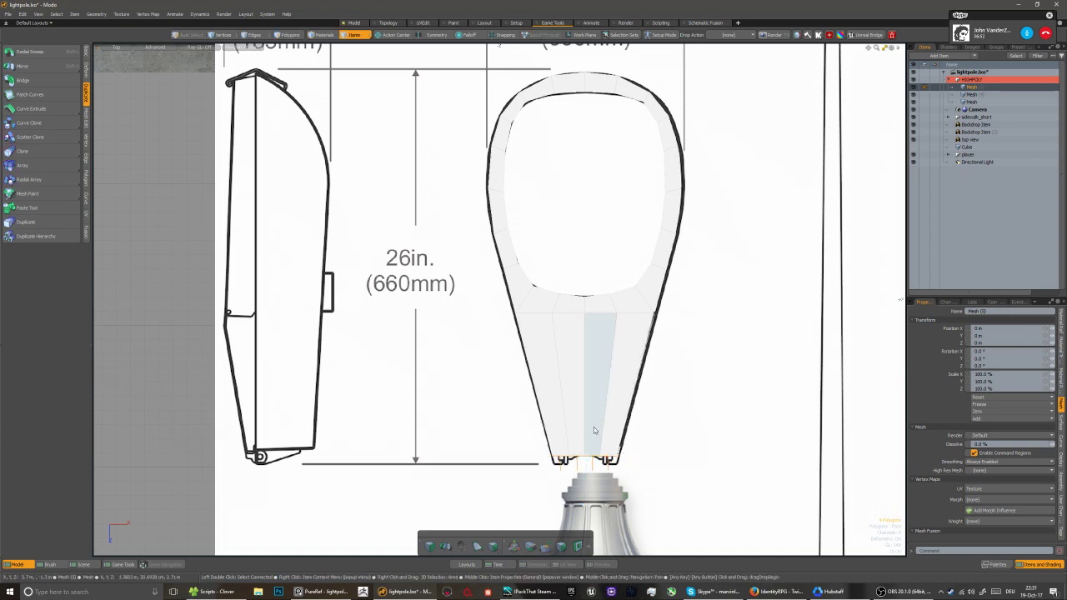
Raise the lower vertices of the narrow end in the right view so the underside follows the drawing's sloped edge
{"action": "key", "text": "ctrl+space"}
{"action": "left_click", "coordinate": [626, 394]}
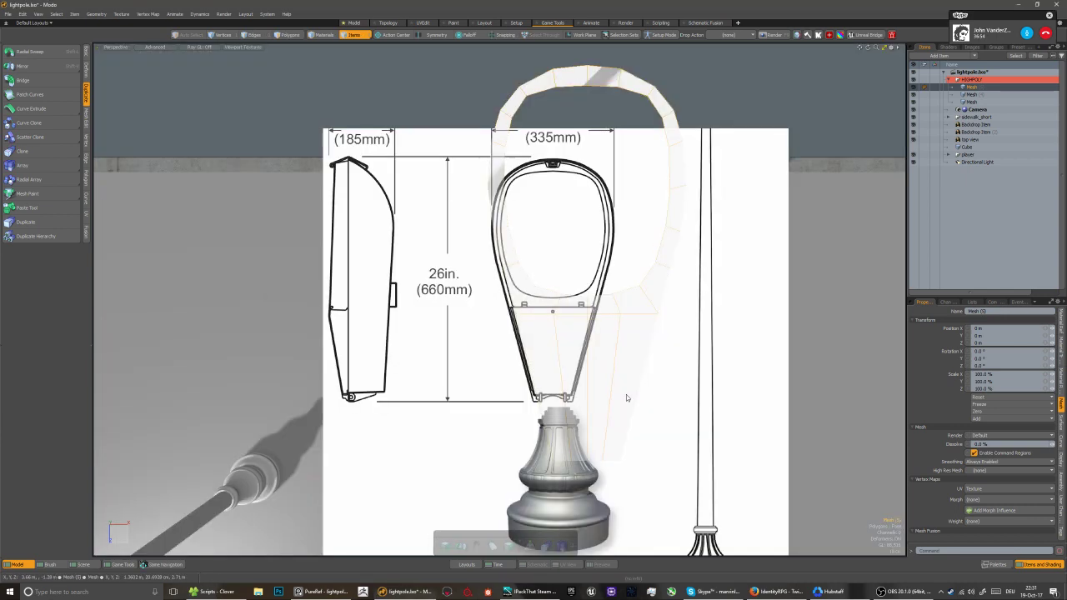
{"action": "left_click_drag", "start_coordinate": [549, 382], "coordinate": [528, 351], "text": "alt"}
{"action": "key", "text": "ctrl+space"}
{"action": "left_click", "coordinate": [571, 374]}
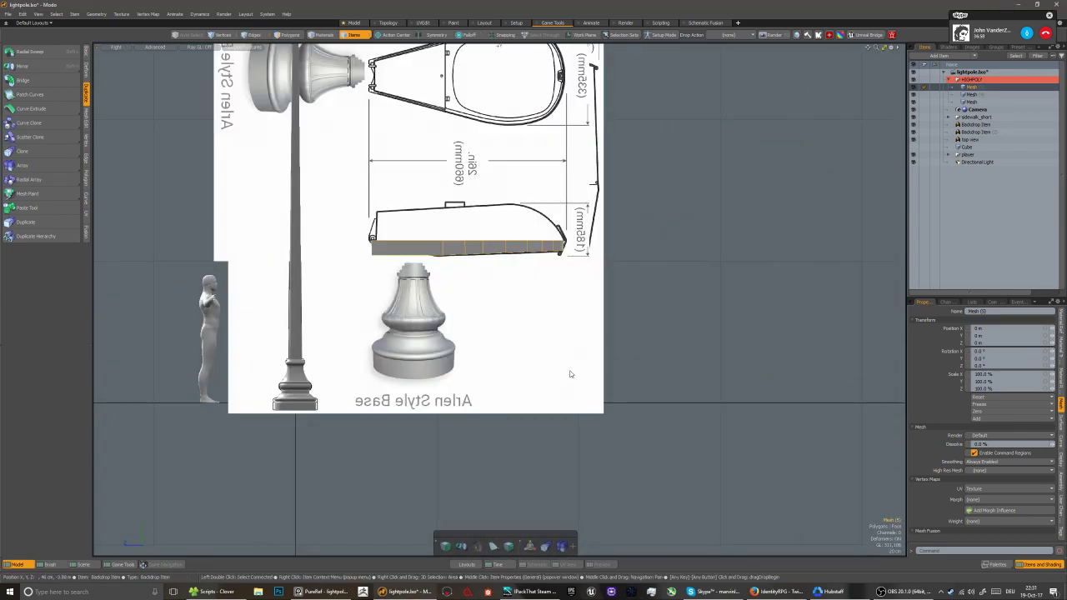
{"action": "scroll", "coordinate": [415, 255], "scroll_direction": "up", "scroll_amount": 3}
{"action": "key", "text": "1"}
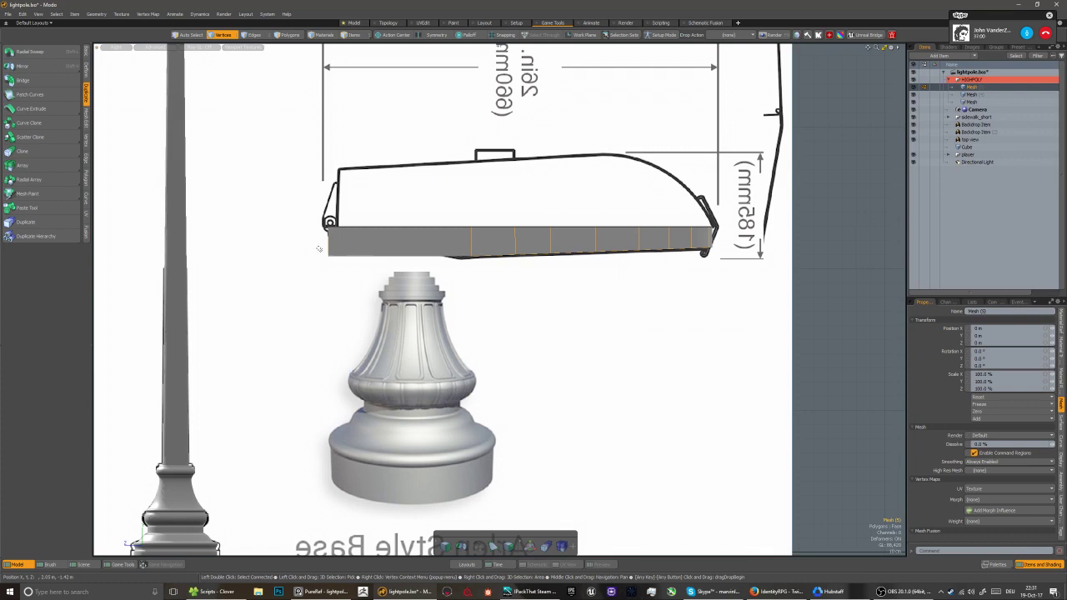
{"action": "left_click", "coordinate": [471, 227]}
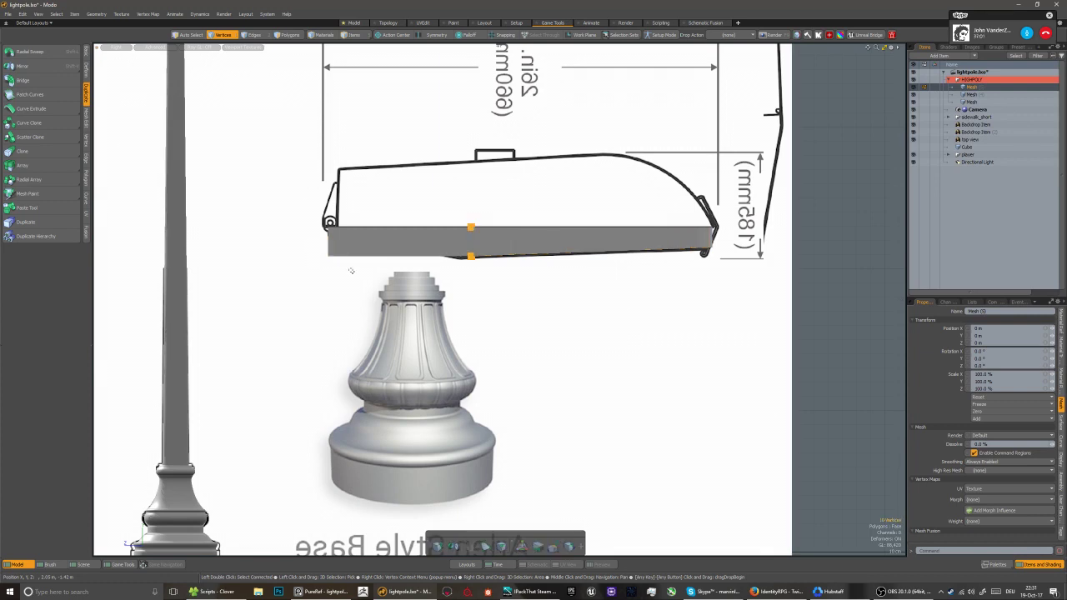
{"action": "left_click_drag", "start_coordinate": [344, 268], "coordinate": [308, 240]}
{"action": "key", "text": "w"}
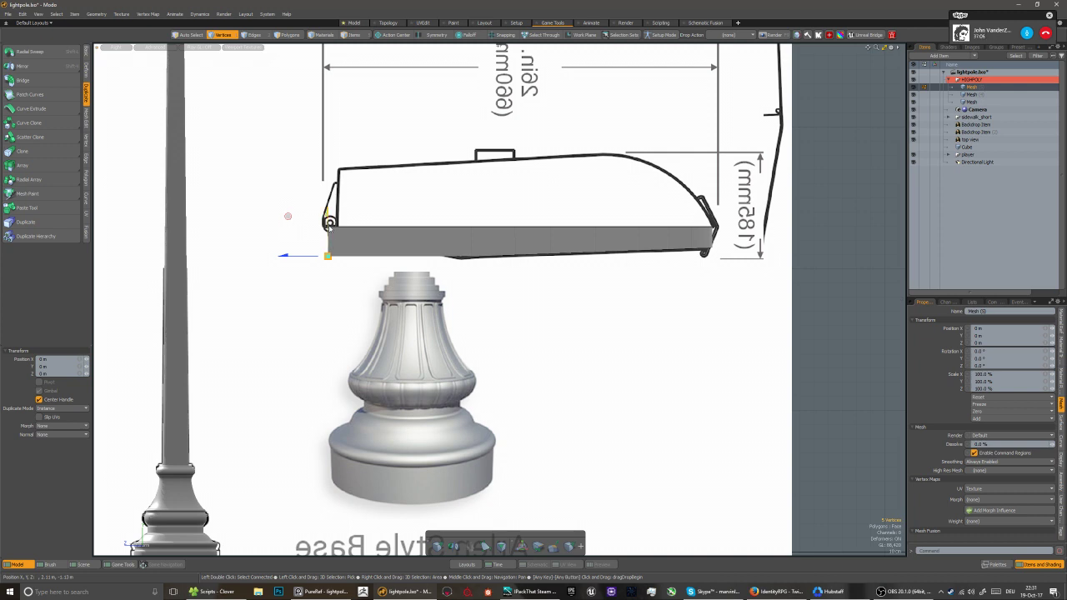
{"action": "left_click_drag", "start_coordinate": [330, 226], "coordinate": [330, 222]}
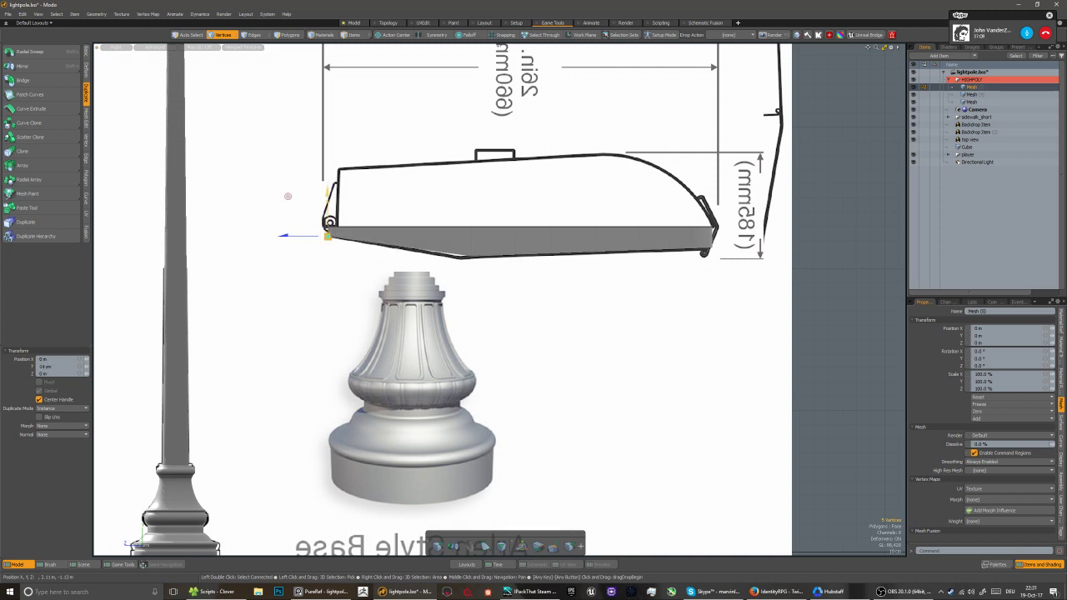
{"action": "key", "text": "space"}
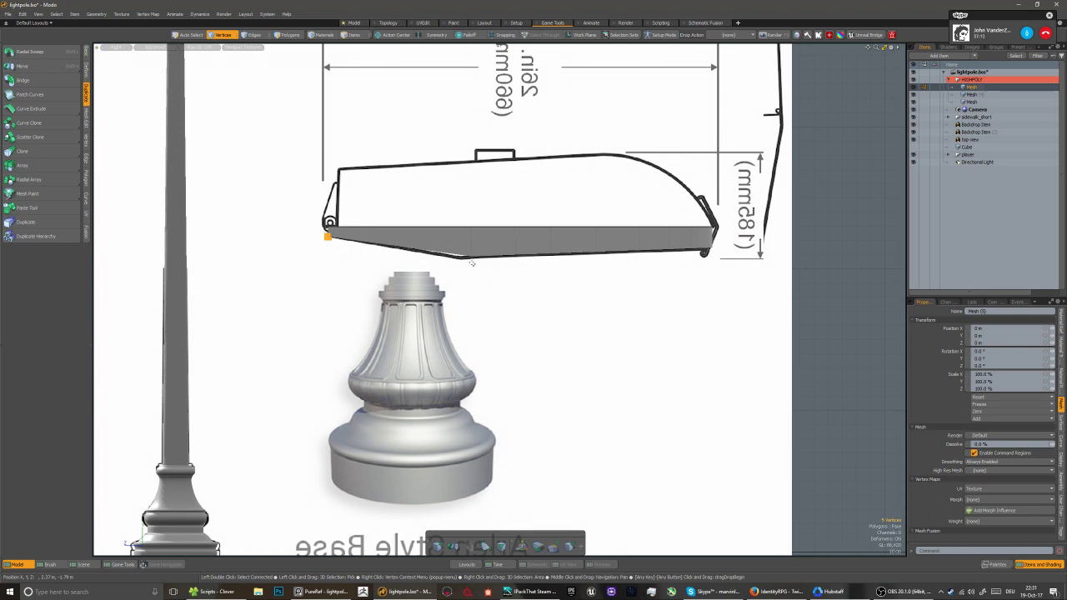
Move the vertices at the underside's bend 7 cm along Z onto the corner in the side-view drawing
{"action": "right_click_drag", "start_coordinate": [433, 194], "coordinate": [476, 264]}
{"action": "key", "text": "w"}
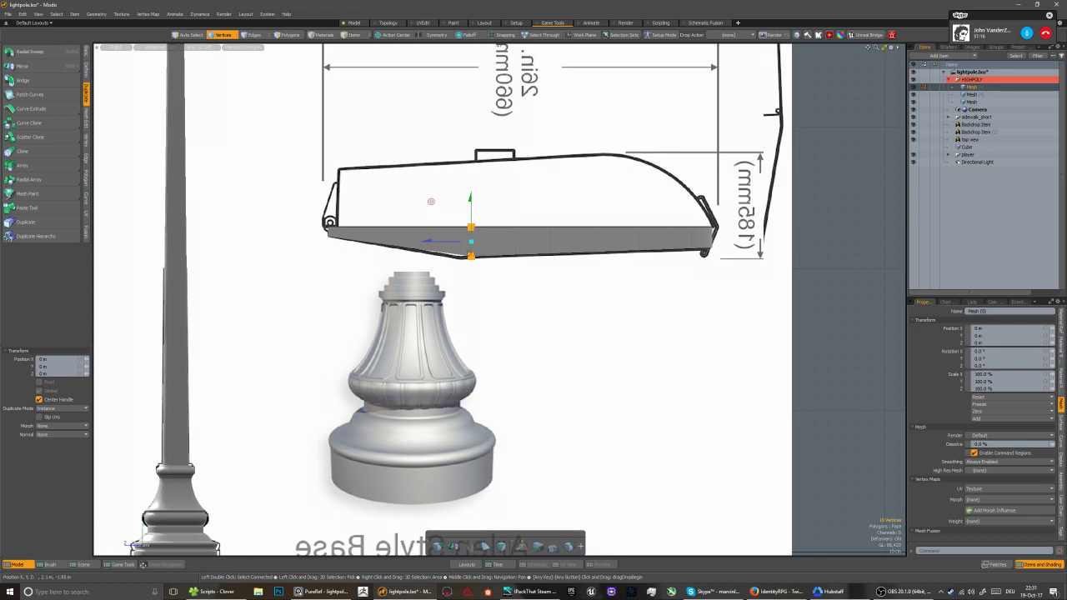
{"action": "scroll", "coordinate": [472, 257], "scroll_direction": "up", "scroll_amount": 5}
{"action": "scroll", "coordinate": [471, 347], "scroll_direction": "down", "scroll_amount": 5}
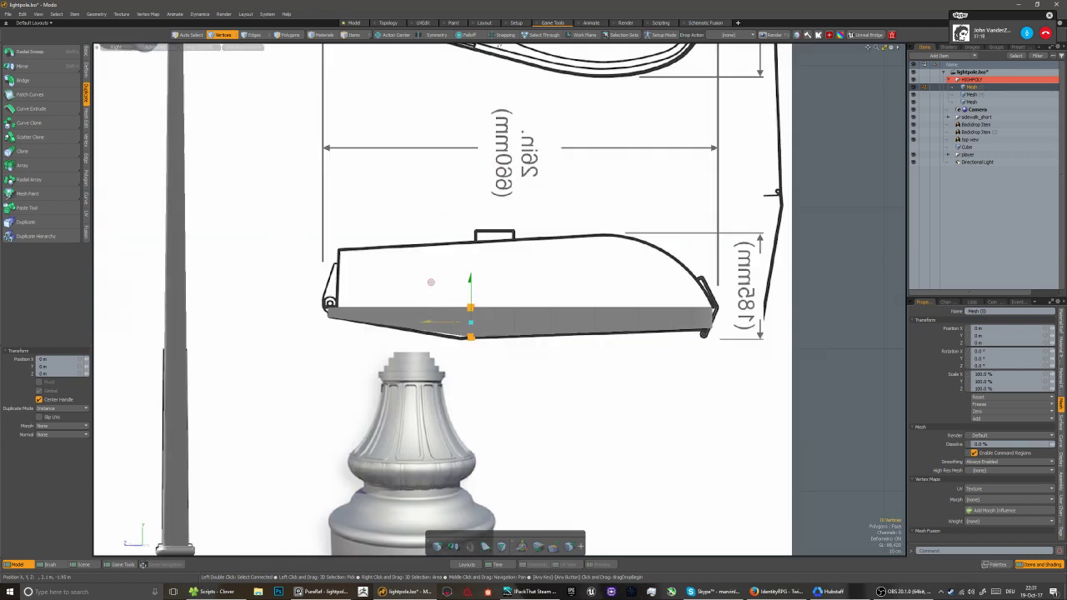
{"action": "left_click_drag", "start_coordinate": [427, 322], "coordinate": [416, 322]}
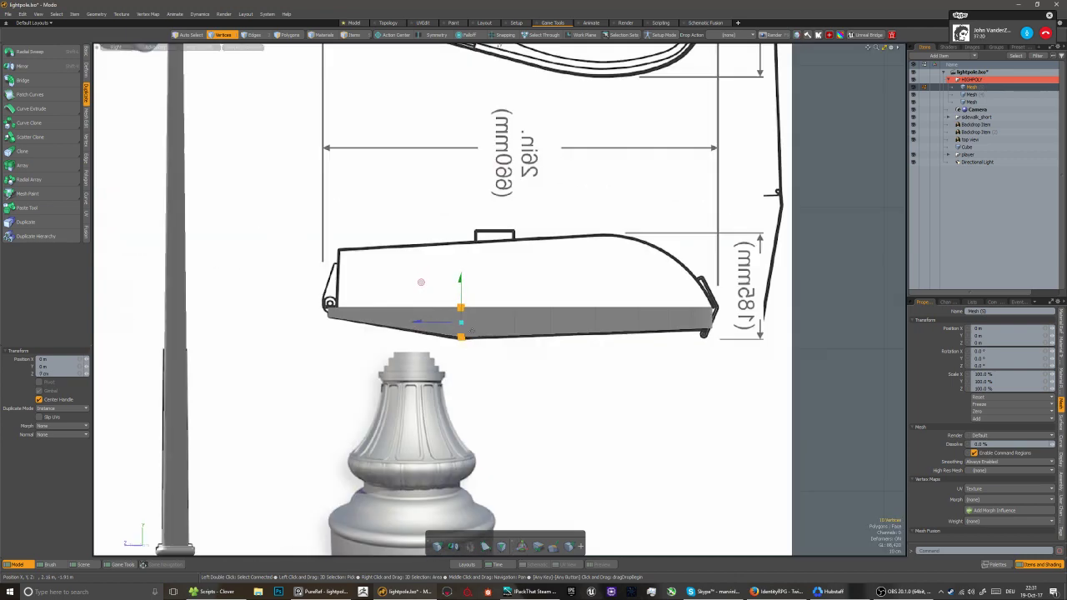
{"action": "key", "text": "space"}
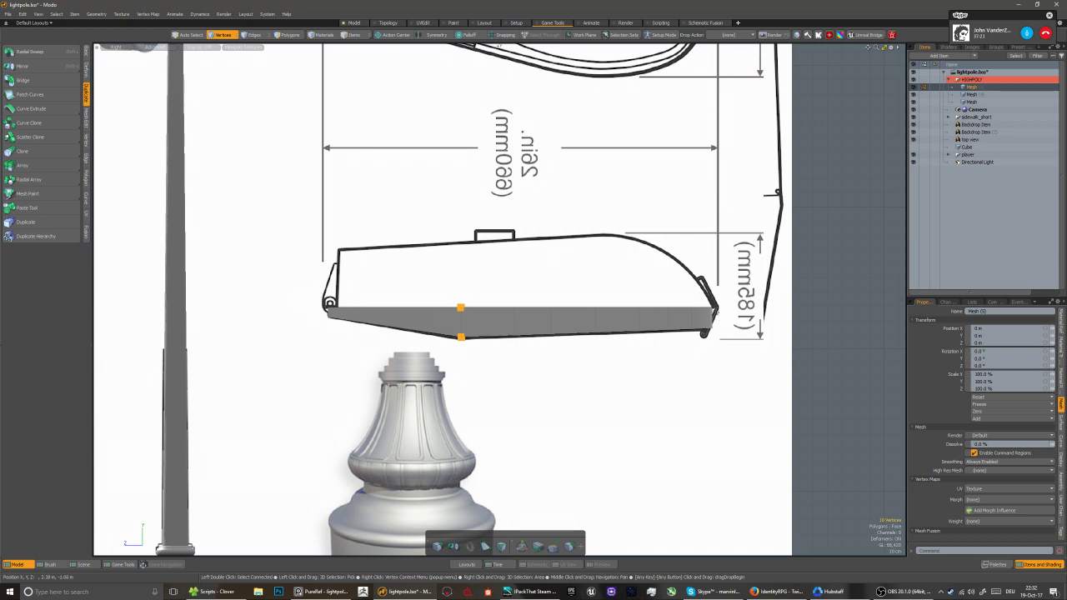
Select all vertices along the mesh's upper edge and align them with the horizontal seam line of the side-view drawing
{"action": "right_click_drag", "start_coordinate": [715, 312], "coordinate": [306, 297]}
{"action": "key", "text": "w"}
{"action": "left_click_drag", "start_coordinate": [519, 293], "coordinate": [472, 308]}
{"action": "key", "text": "space"}
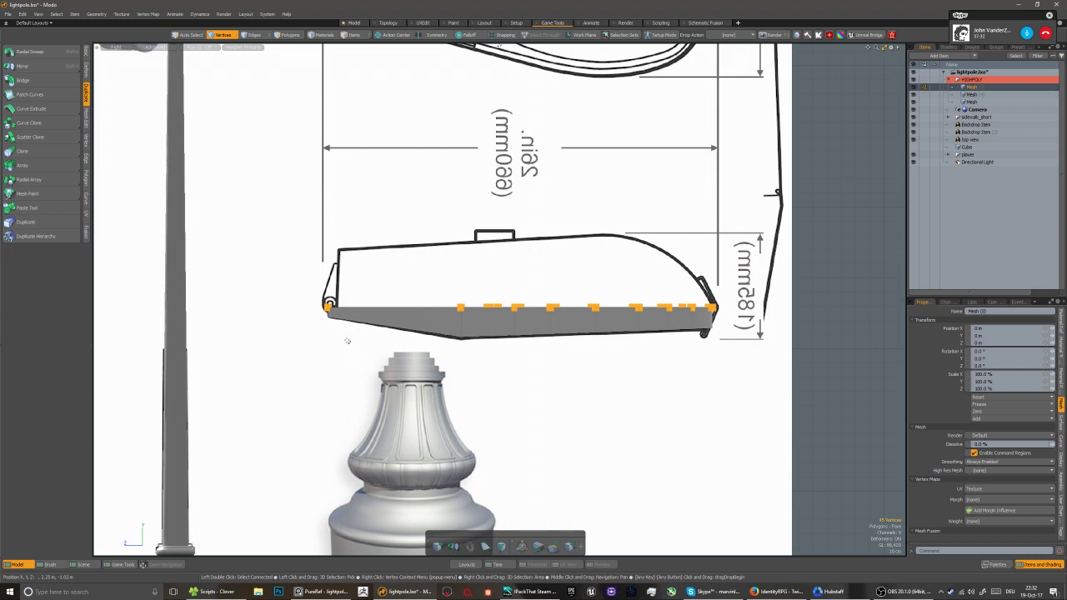
Move the narrow end's vertices -6 cm along Z to line up with the housing's rear edge in the drawing
{"action": "left_click", "coordinate": [335, 321]}
{"action": "key", "text": "w"}
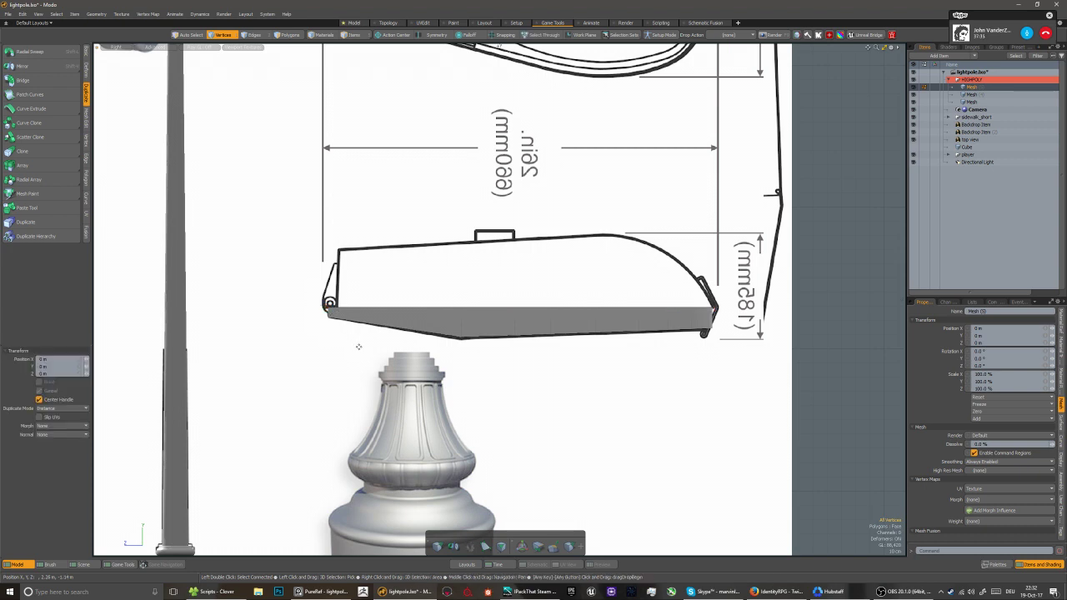
{"action": "right_click_drag", "start_coordinate": [359, 346], "coordinate": [348, 349]}
{"action": "key", "text": "q"}
{"action": "key", "text": "w"}
{"action": "left_click_drag", "start_coordinate": [295, 314], "coordinate": [304, 313]}
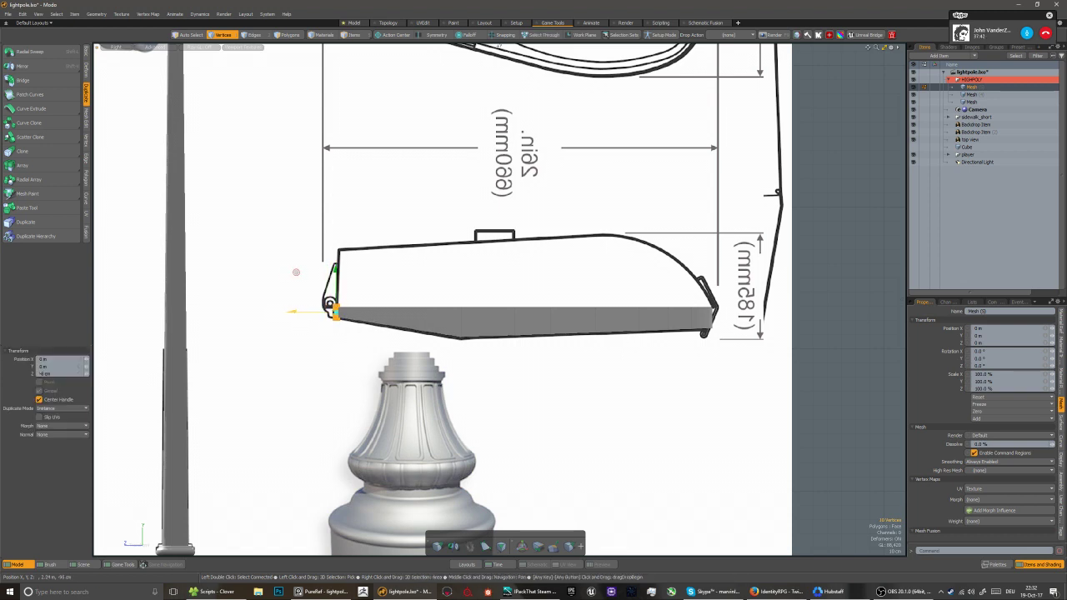
{"action": "key", "text": "space"}
{"action": "key", "text": "5"}
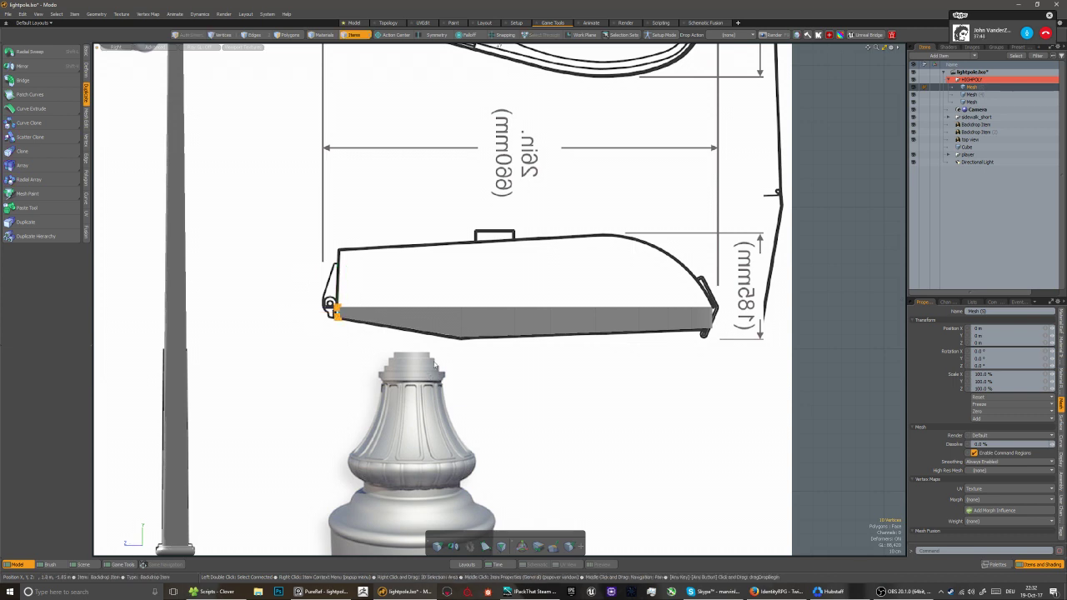
Select the flat polygon ring around the lamp head's opening in the perspective view and separate it into its own mesh
{"action": "scroll", "coordinate": [427, 369], "scroll_direction": "down", "scroll_amount": 2}
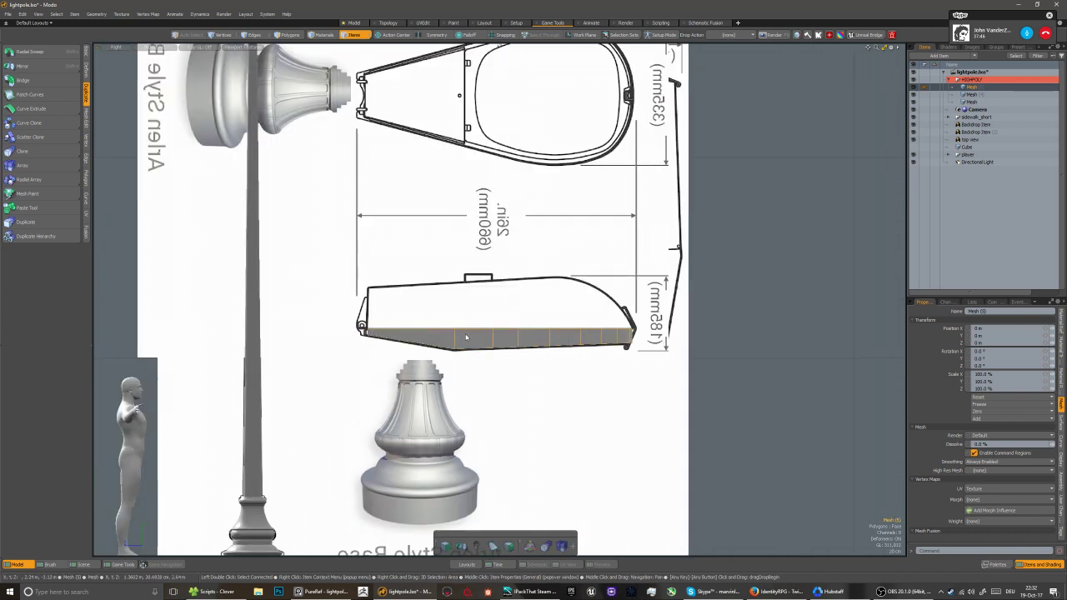
{"action": "key", "text": "grave"}
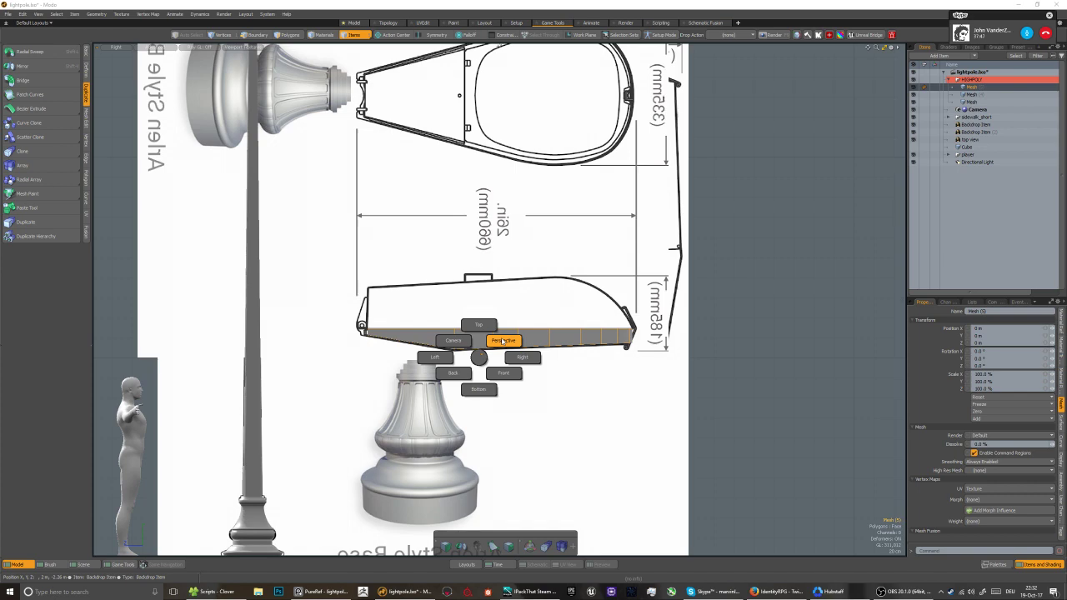
{"action": "left_click", "coordinate": [503, 341]}
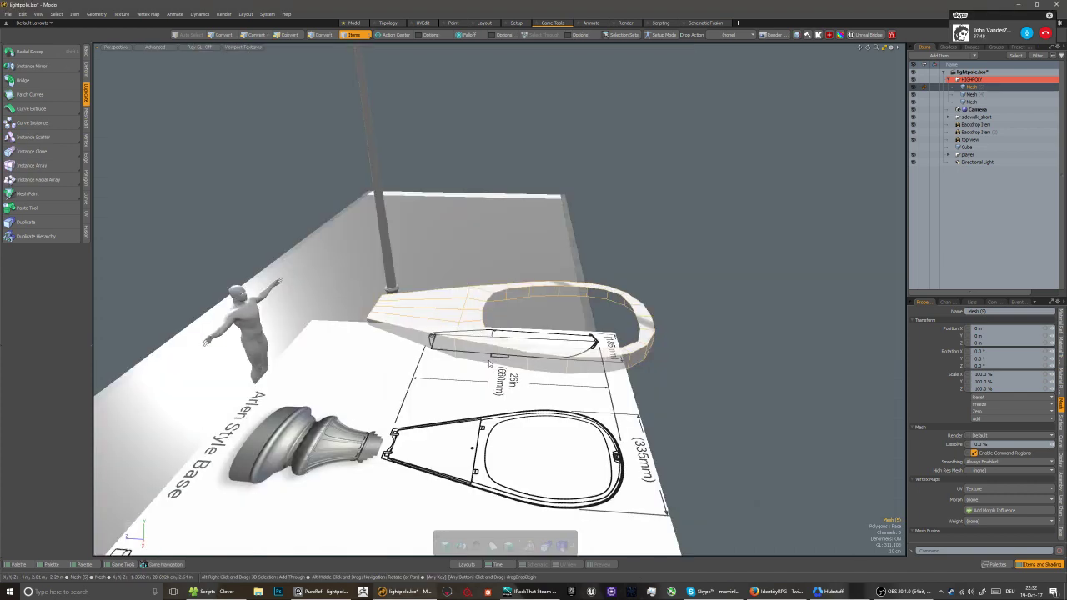
{"action": "key", "text": "3"}
{"action": "left_click_drag", "start_coordinate": [490, 364], "coordinate": [472, 318], "text": "alt"}
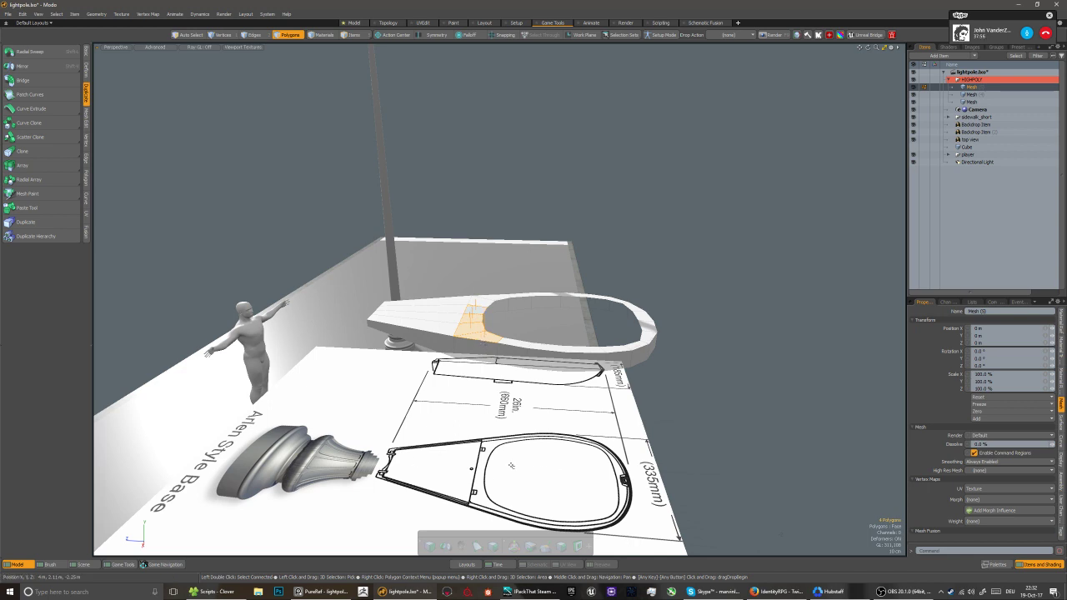
{"action": "key", "text": "l"}
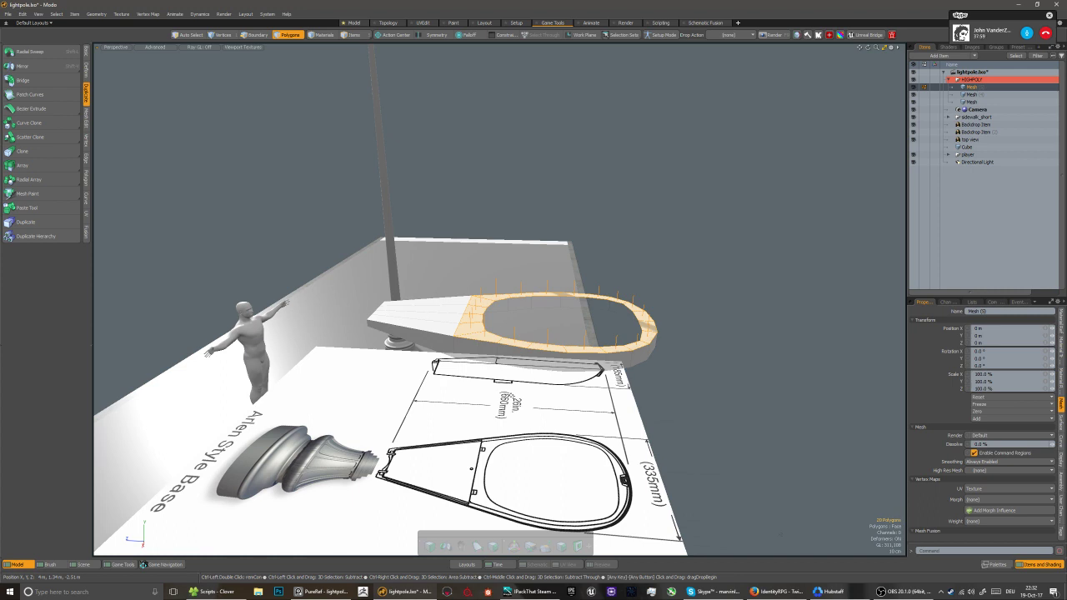
{"action": "key", "text": "Delete"}
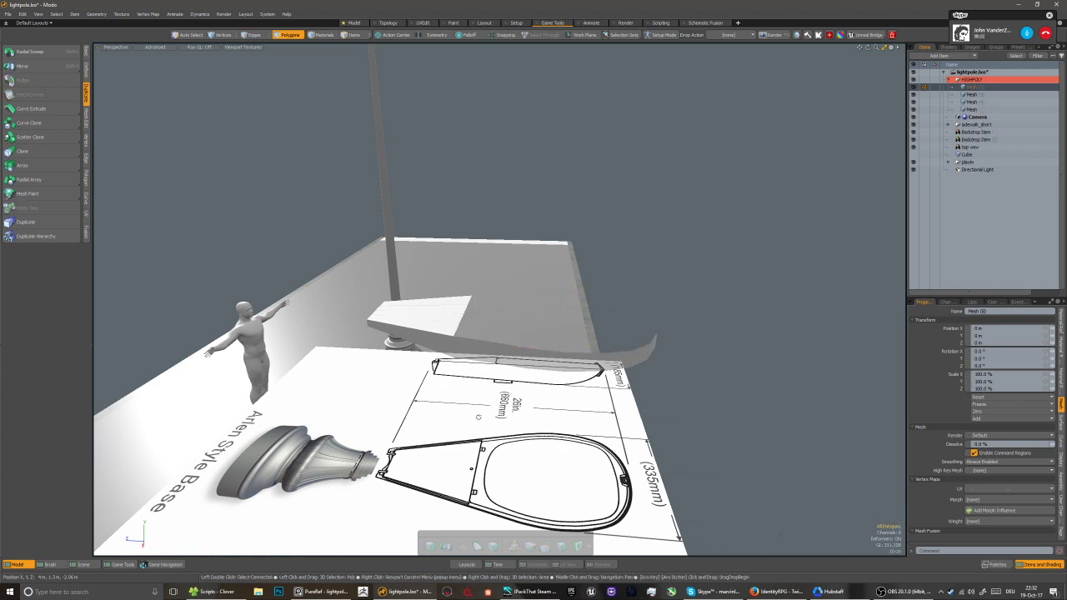
{"action": "left_click_drag", "start_coordinate": [470, 331], "coordinate": [491, 436], "text": "alt"}
{"action": "key", "text": "ctrl+z"}
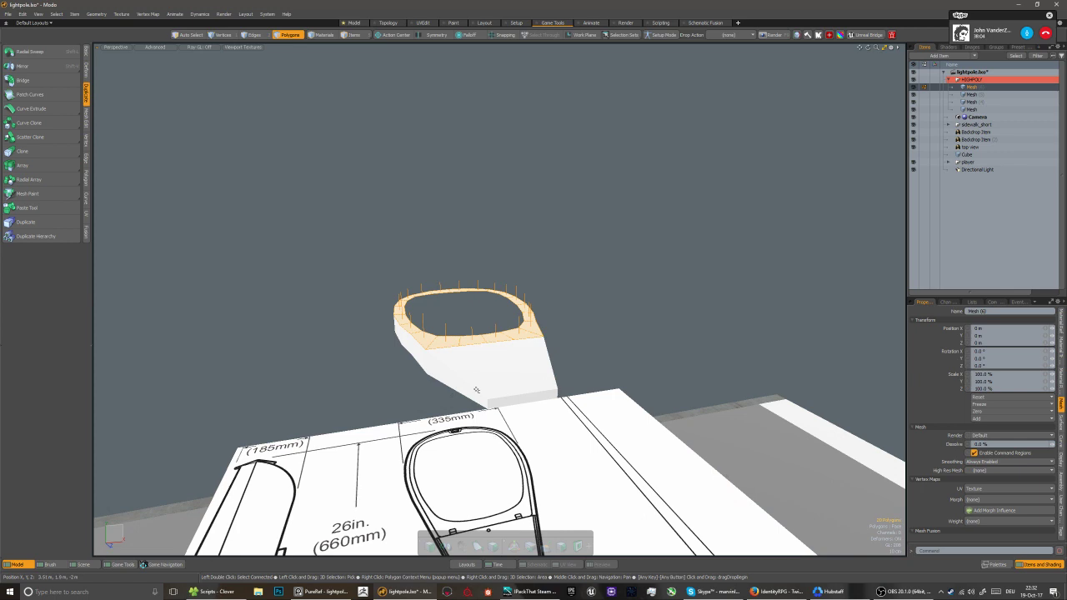
Rotate the separated polygon ring 180° about Z so its faces point downward
{"action": "left_click_drag", "start_coordinate": [445, 357], "coordinate": [437, 385], "text": "alt"}
{"action": "key", "text": "e"}
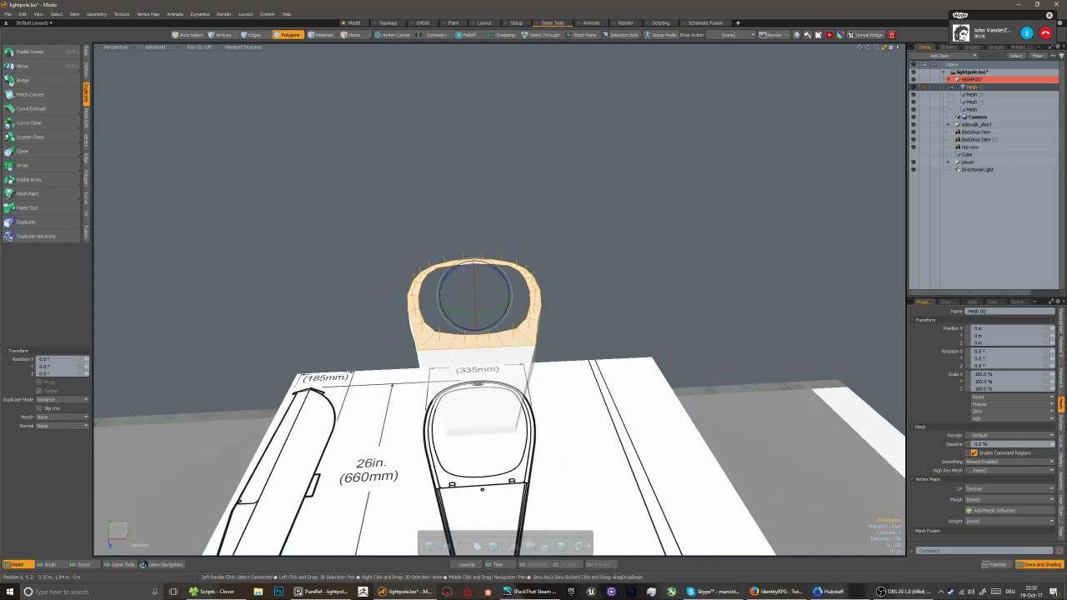
{"action": "left_click_drag", "start_coordinate": [497, 277], "coordinate": [442, 282]}
{"action": "left_click", "coordinate": [58, 373]}
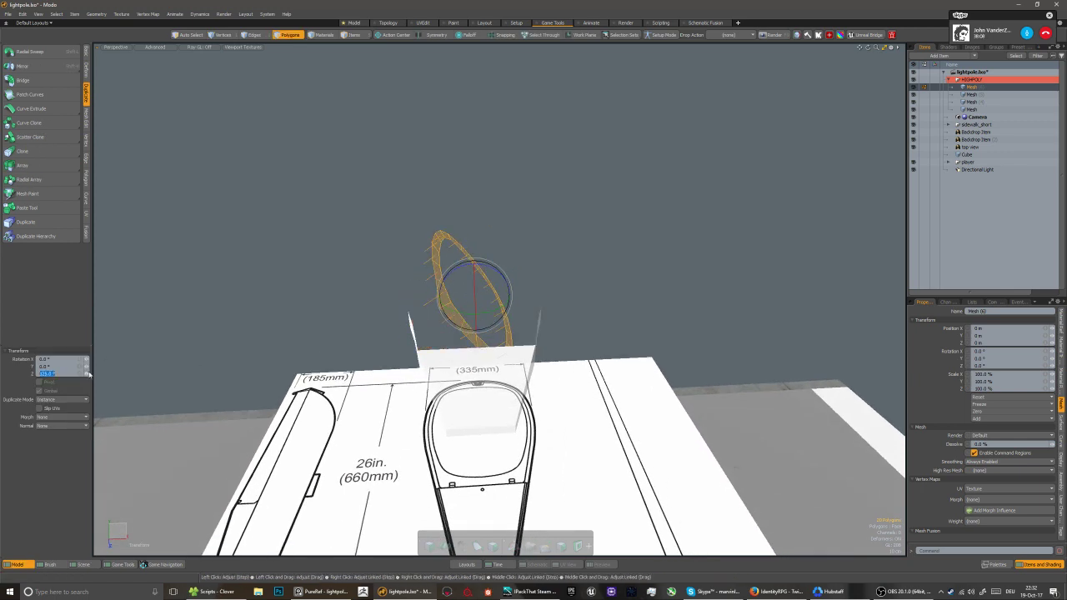
{"action": "type", "text": "180"}
{"action": "key", "text": "Return"}
Lower the flipped ring along Y to the lamp head's lower edge and hide its mesh
{"action": "left_click_drag", "start_coordinate": [297, 402], "coordinate": [400, 392], "text": "alt"}
{"action": "key", "text": "q"}
{"action": "key", "text": "w"}
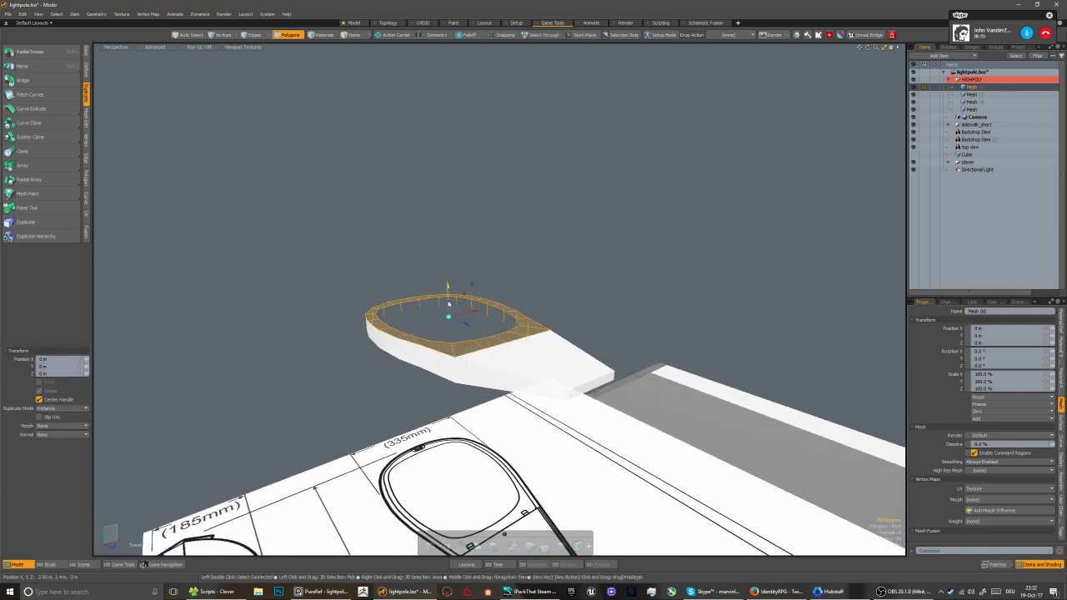
{"action": "left_click_drag", "start_coordinate": [448, 288], "coordinate": [447, 340]}
{"action": "left_click_drag", "start_coordinate": [430, 388], "coordinate": [429, 363], "text": "alt"}
{"action": "key", "text": "x"}
{"action": "key", "text": "q"}
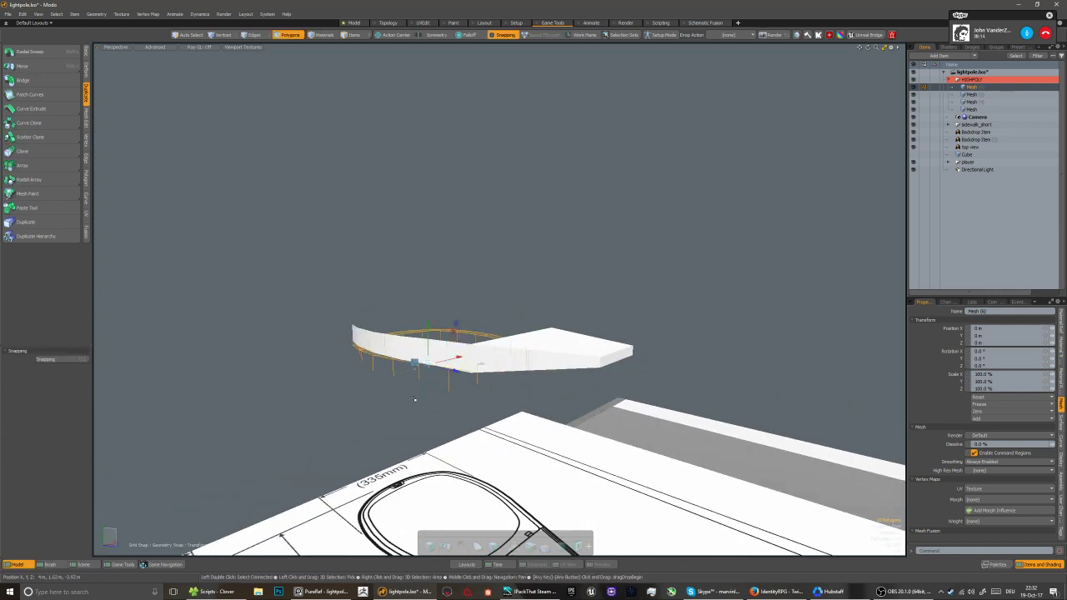
{"action": "key", "text": "q"}
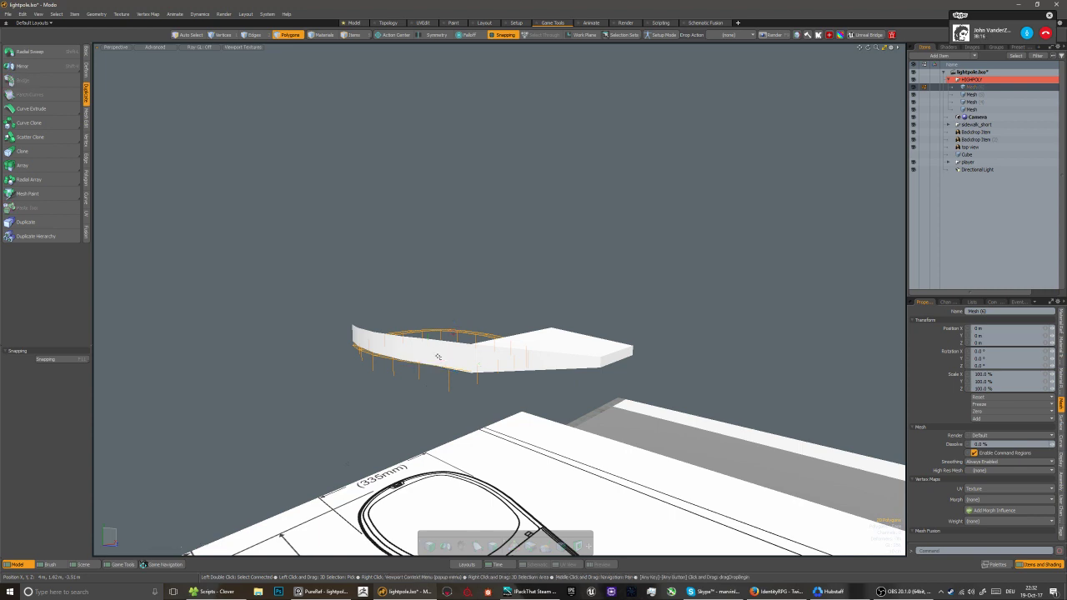
{"action": "key", "text": "5"}
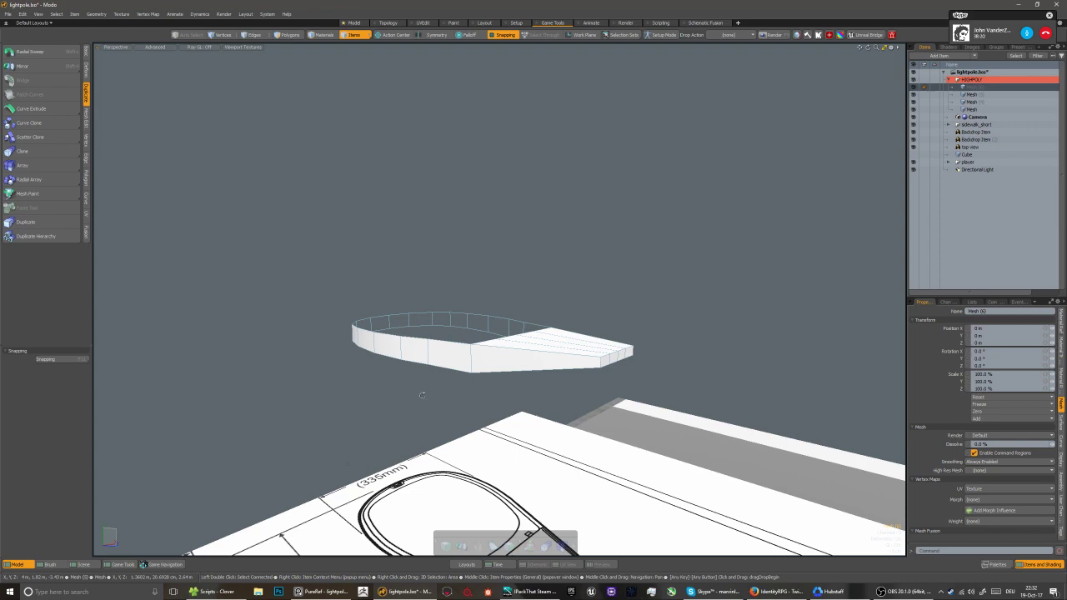
Flatten the selected side-wall polygons of the lamp head by scaling them to 0% in Z about the Selection action center
{"action": "left_click", "coordinate": [421, 358]}
{"action": "left_click_drag", "start_coordinate": [421, 359], "coordinate": [371, 421], "text": "alt"}
{"action": "key", "text": "3"}
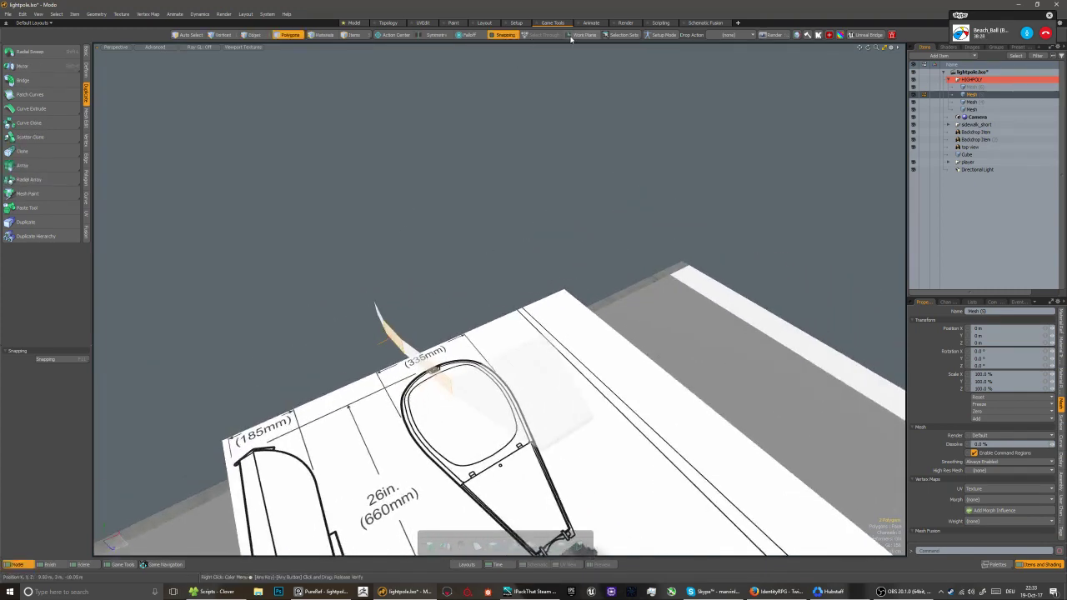
{"action": "left_click", "coordinate": [388, 34]}
{"action": "left_click", "coordinate": [382, 57]}
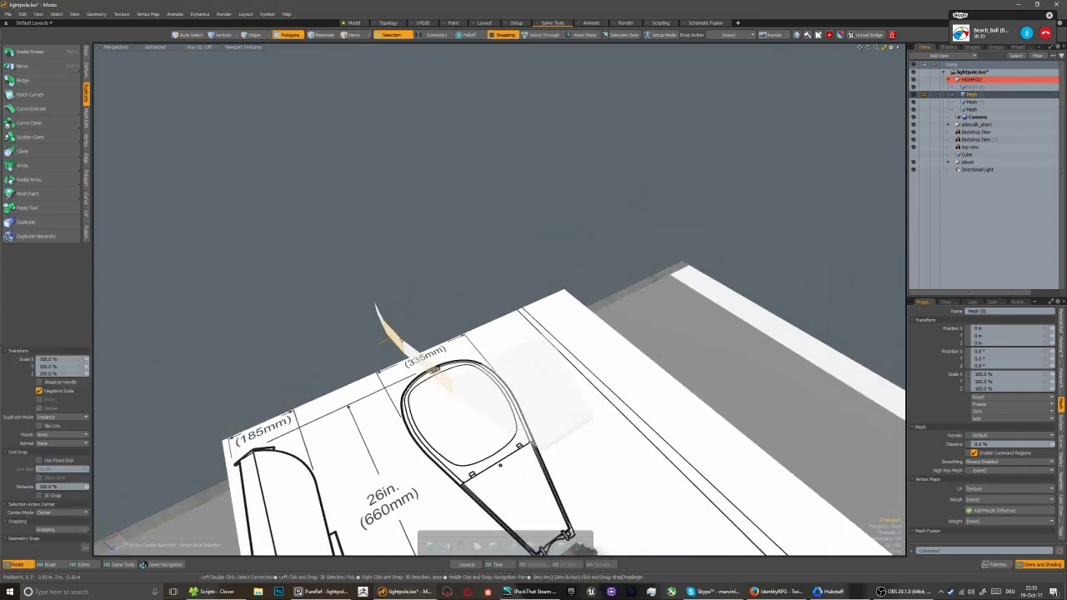
{"action": "left_click_drag", "start_coordinate": [375, 402], "coordinate": [412, 377], "text": "alt"}
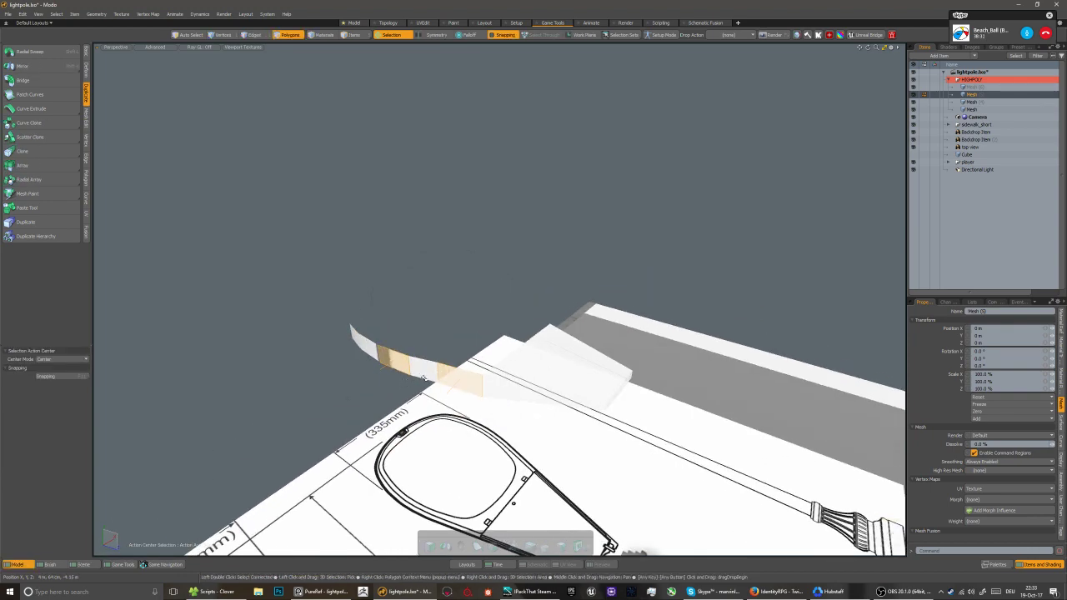
{"action": "key", "text": "shift+g"}
{"action": "left_click_drag", "start_coordinate": [395, 401], "coordinate": [300, 289], "text": "alt"}
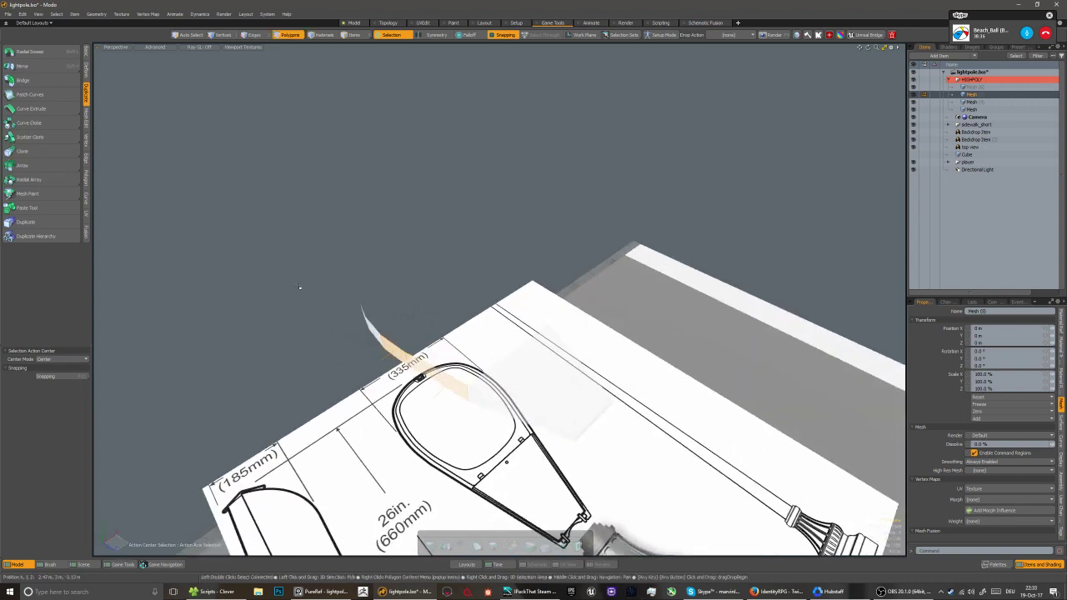
{"action": "key", "text": "r"}
{"action": "left_click", "coordinate": [61, 373]}
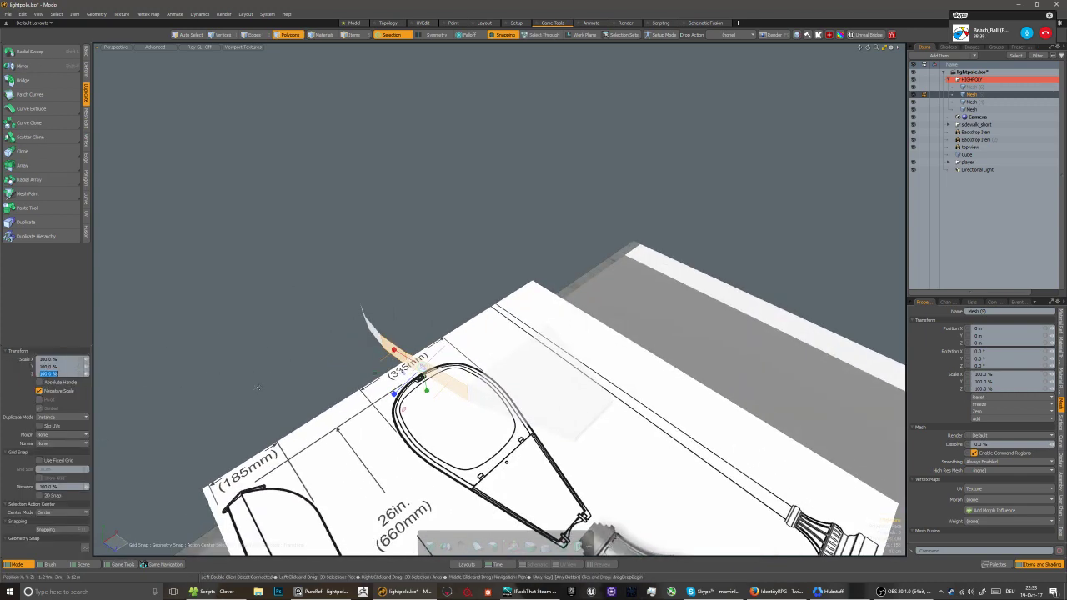
{"action": "type", "text": "0"}
{"action": "key", "text": "Return"}
Select the polygons on one side of the lamp head's centerline and delete that half
{"action": "left_click_drag", "start_coordinate": [258, 388], "coordinate": [564, 293], "text": "alt"}
{"action": "key", "text": "3"}
{"action": "left_click", "coordinate": [581, 317]}
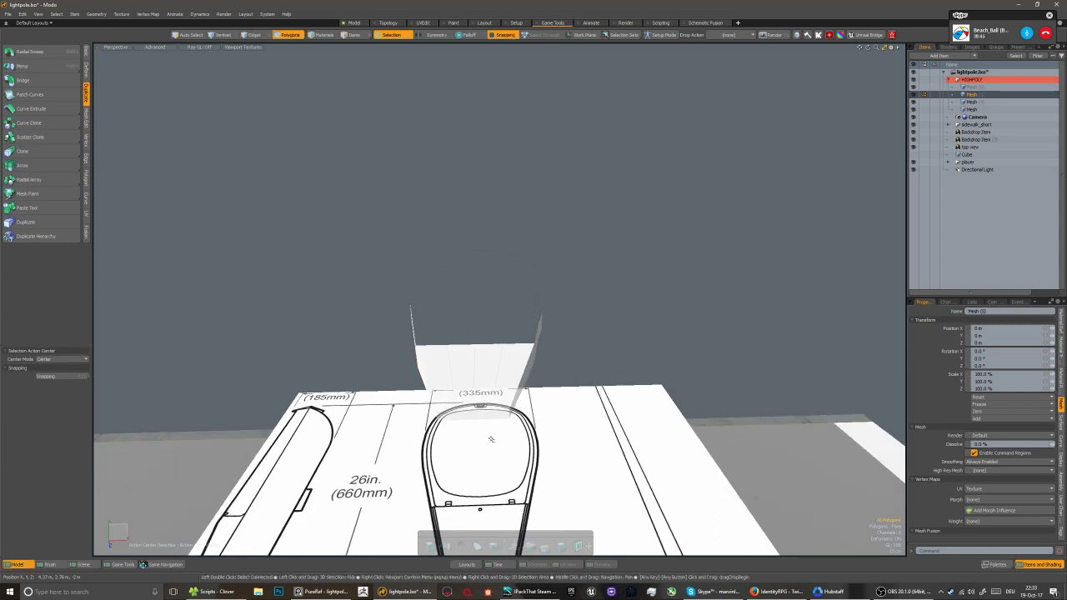
{"action": "right_click_drag", "start_coordinate": [486, 439], "coordinate": [625, 236], "text": "alt"}
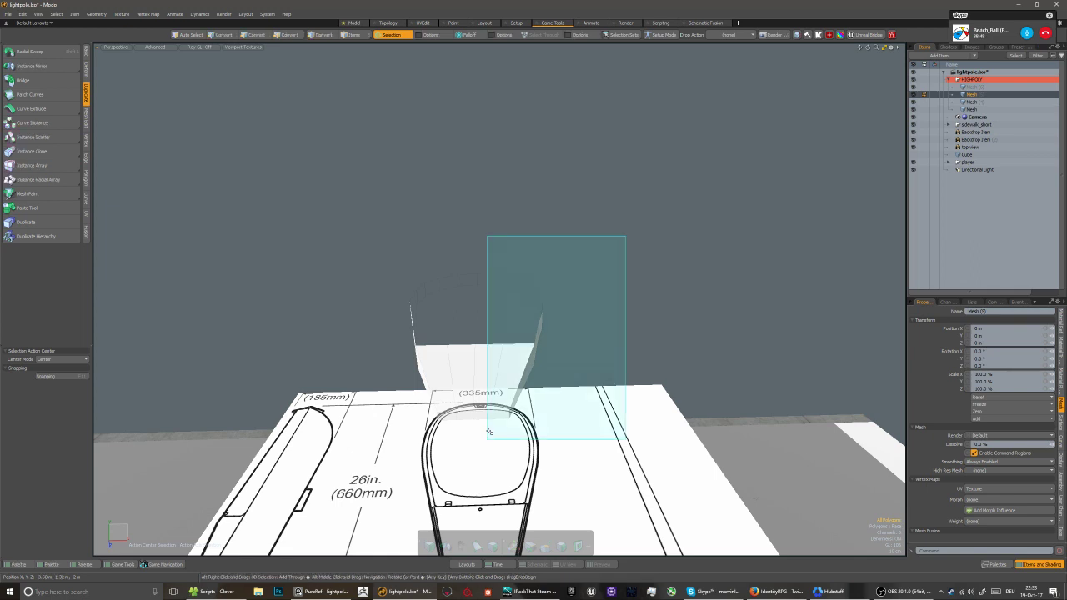
{"action": "right_click_drag", "start_coordinate": [488, 431], "coordinate": [489, 431], "text": "alt"}
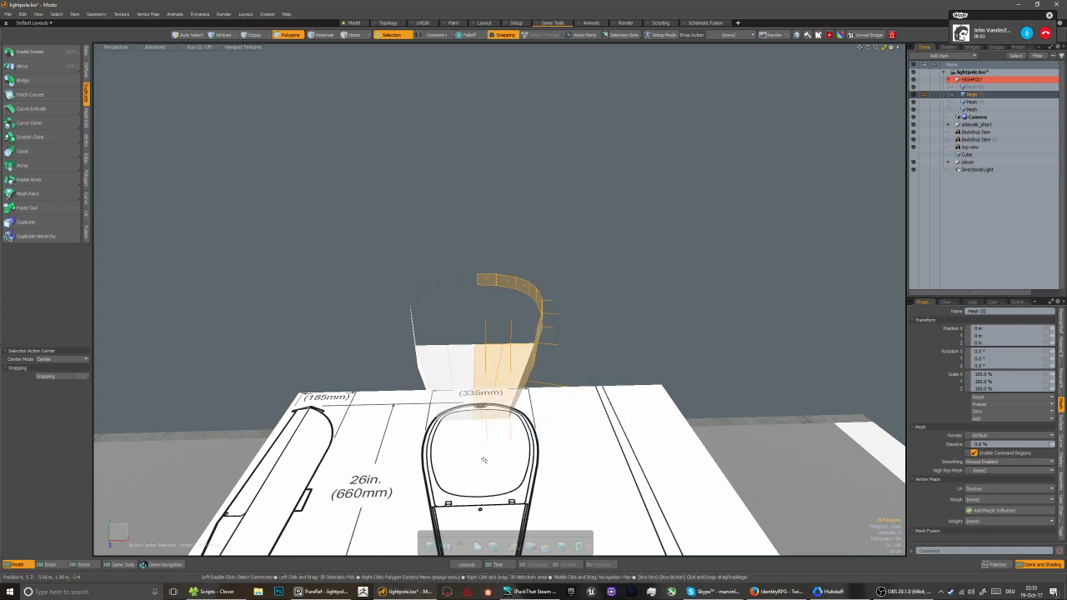
{"action": "key", "text": "Delete"}
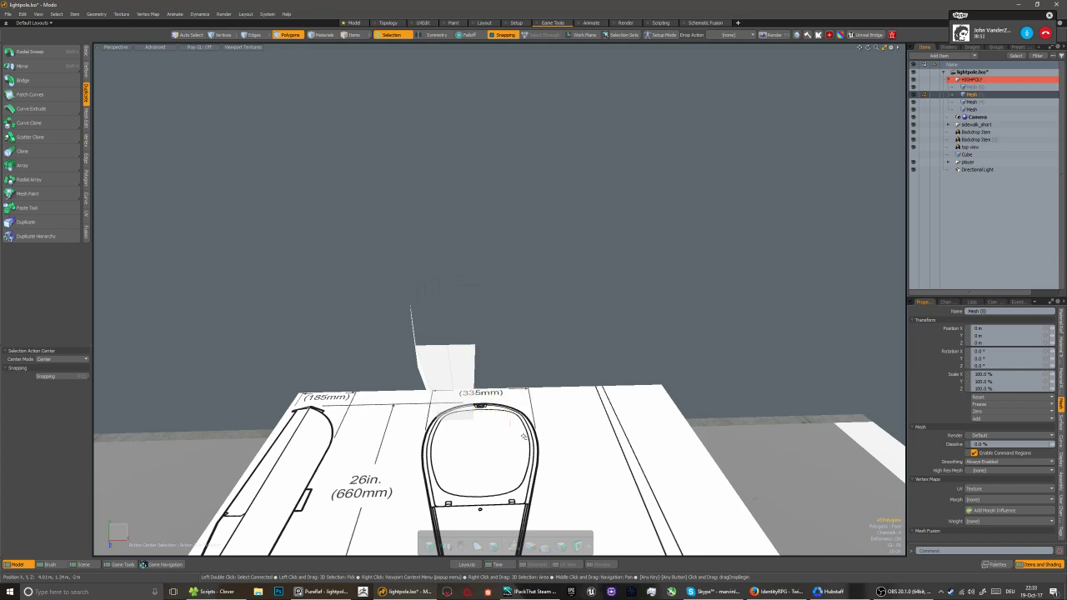
Set the perspective viewport's shading to Default while viewing the remaining half of the lamp head
{"action": "left_click_drag", "start_coordinate": [525, 433], "coordinate": [473, 428], "text": "alt"}
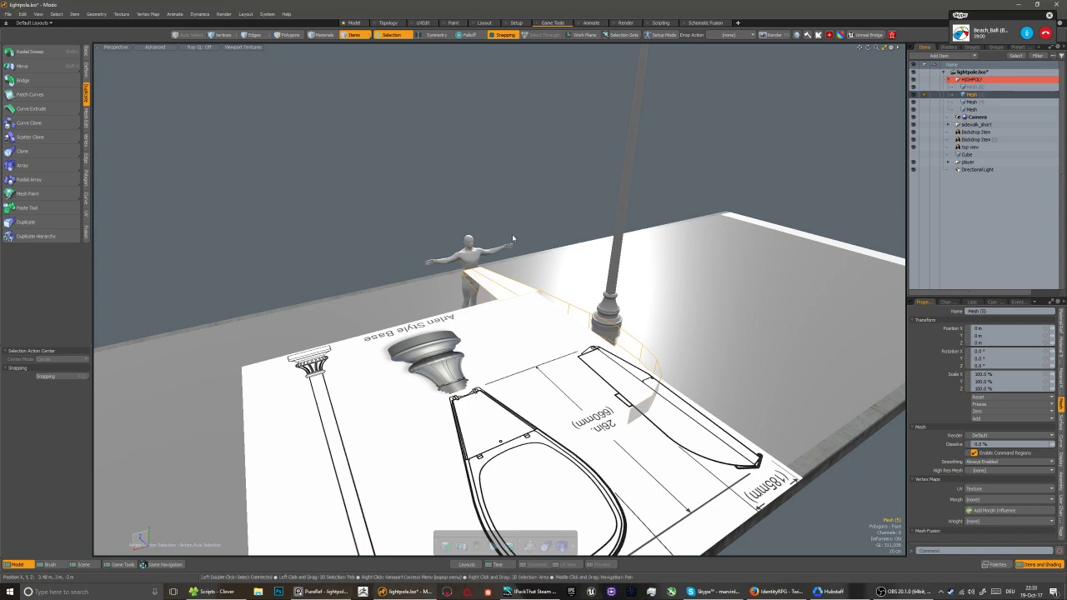
{"action": "left_click_drag", "start_coordinate": [417, 354], "coordinate": [570, 336], "text": "alt"}
{"action": "scroll", "coordinate": [569, 336], "scroll_direction": "down", "scroll_amount": 2}
{"action": "left_click", "coordinate": [152, 48]}
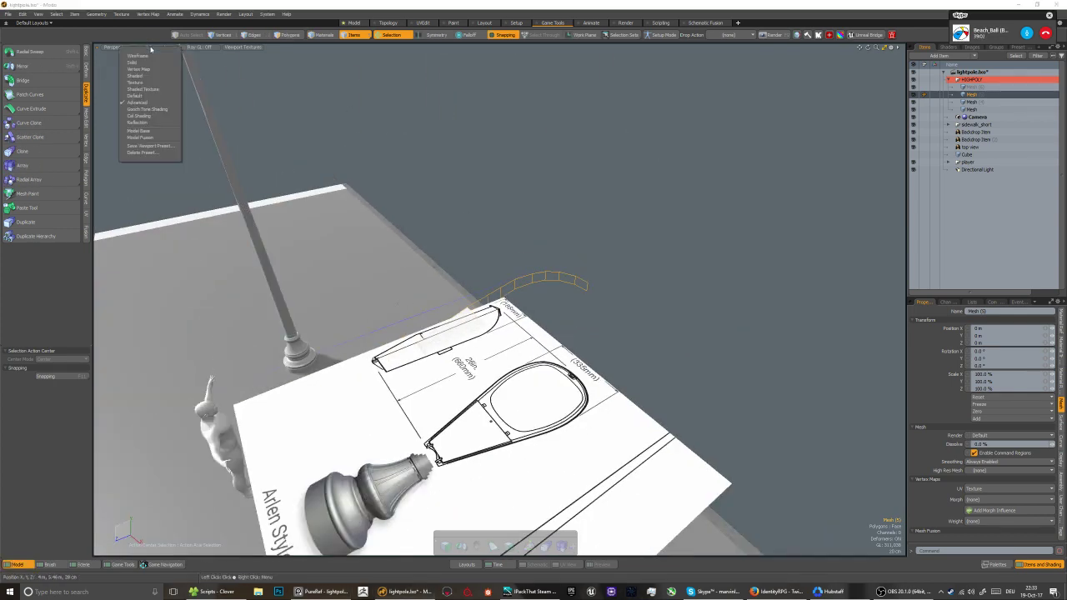
{"action": "left_click", "coordinate": [147, 97]}
Select the vertices along the half head's upper edge and level them by scaling to 0% in Z
{"action": "left_click_drag", "start_coordinate": [417, 262], "coordinate": [412, 351], "text": "alt"}
{"action": "key", "text": "2"}
{"action": "left_click", "coordinate": [415, 345]}
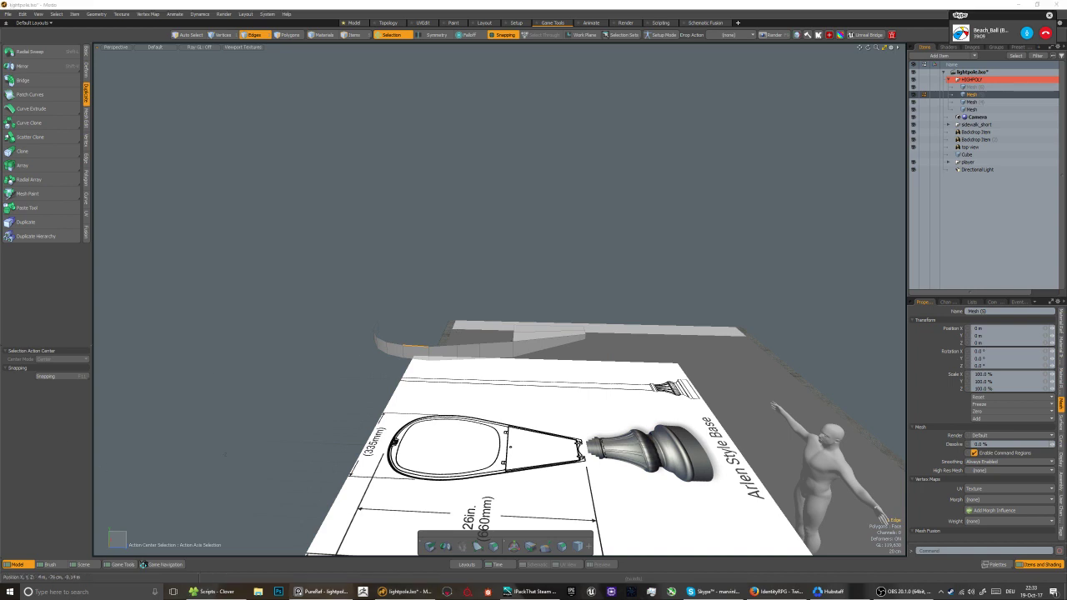
{"action": "left_click_drag", "start_coordinate": [417, 343], "coordinate": [332, 320], "text": "alt"}
{"action": "key", "text": "1"}
{"action": "right_click_drag", "start_coordinate": [289, 290], "coordinate": [659, 327]}
{"action": "left_click_drag", "start_coordinate": [659, 328], "coordinate": [564, 343], "text": "alt"}
{"action": "key", "text": "r"}
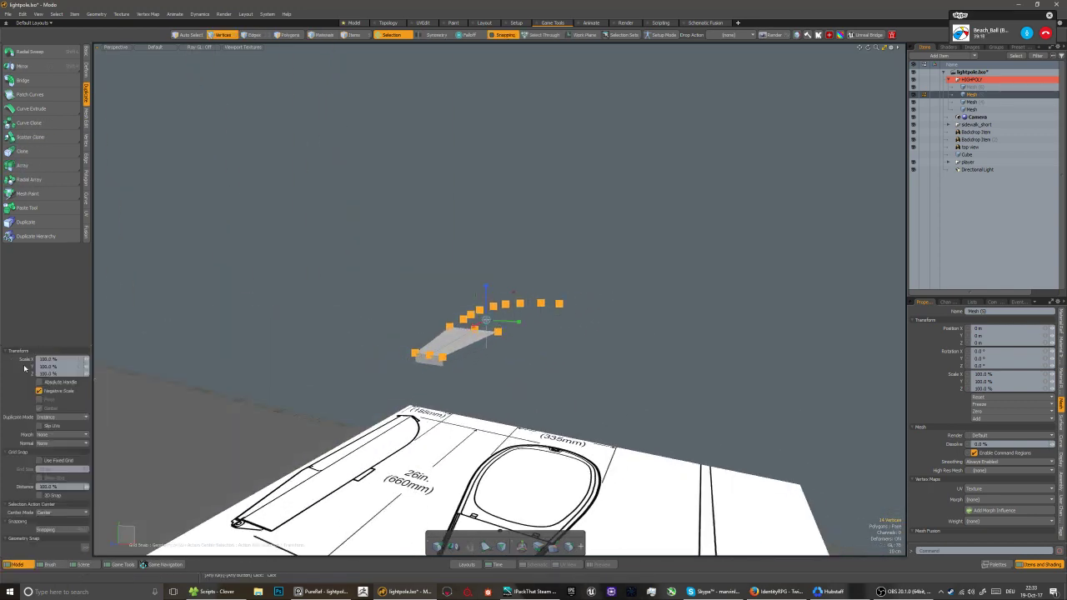
{"action": "left_click", "coordinate": [44, 372]}
{"action": "type", "text": "0"}
{"action": "key", "text": "Return"}
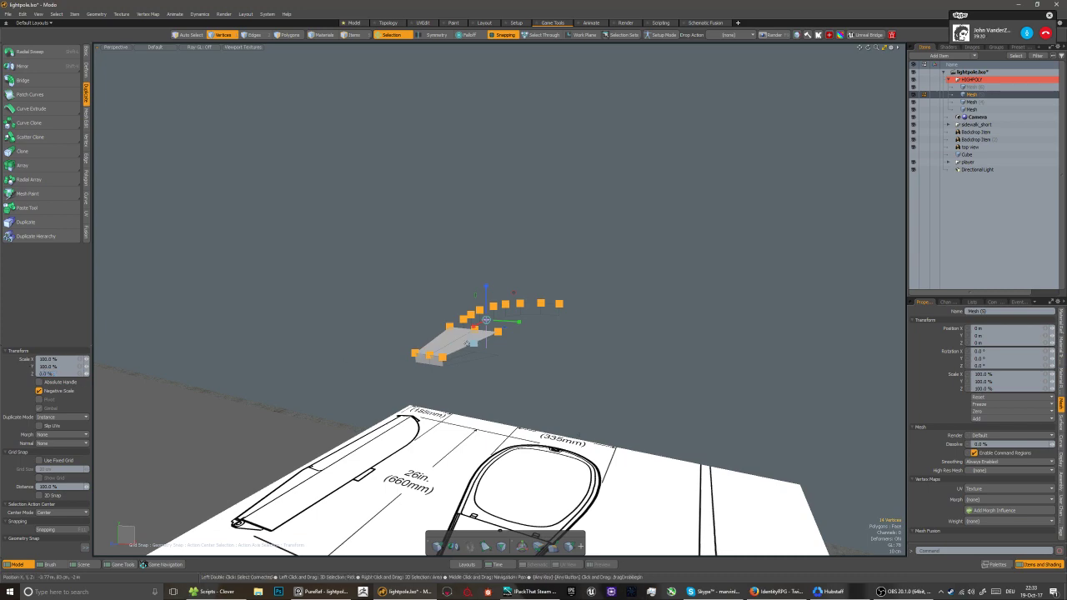
{"action": "key", "text": "q"}
Select the two flat top polygons of the half head's neck and delete them
{"action": "key", "text": "3"}
{"action": "left_click_drag", "start_coordinate": [466, 344], "coordinate": [533, 349], "text": "alt"}
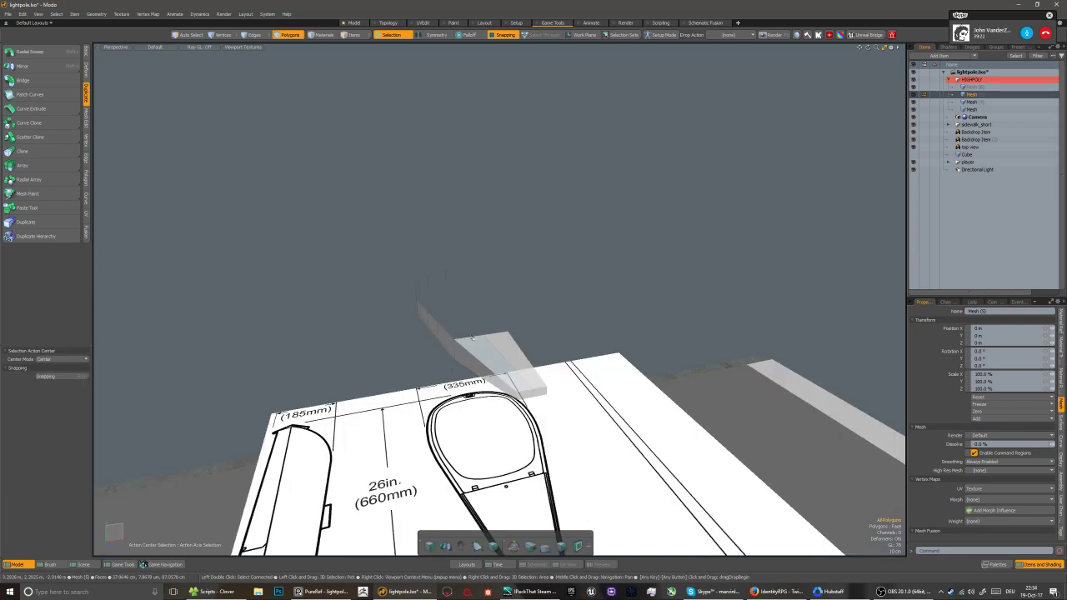
{"action": "left_click_drag", "start_coordinate": [434, 342], "coordinate": [483, 352], "text": "alt"}
{"action": "left_click", "coordinate": [524, 342]}
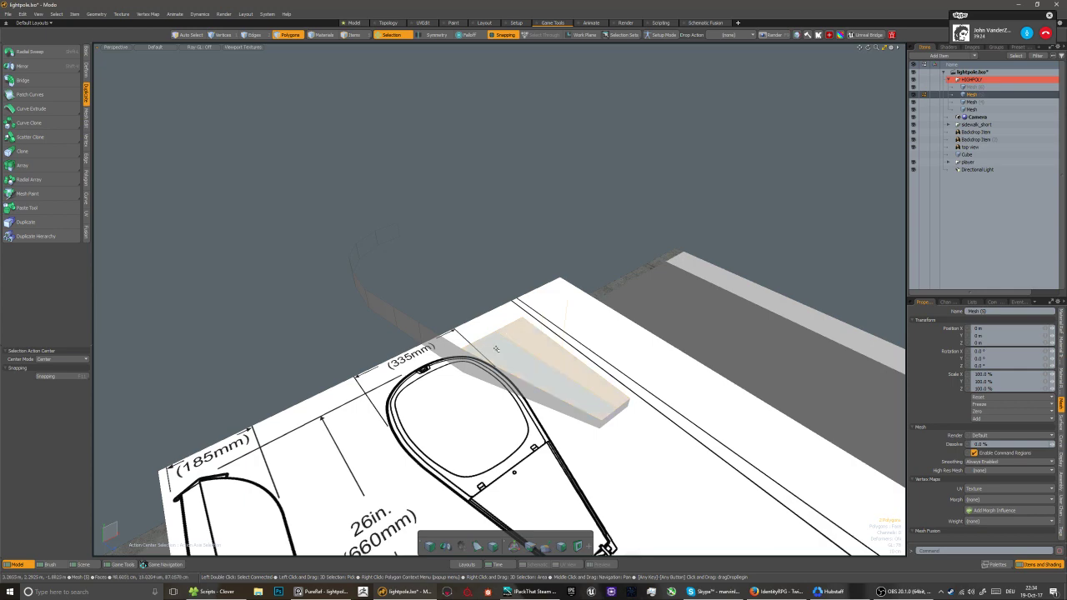
{"action": "key", "text": "Delete"}
Mirror the half head along the X axis, with the mirror center snapped to its open centerline edge
{"action": "left_click", "coordinate": [51, 68]}
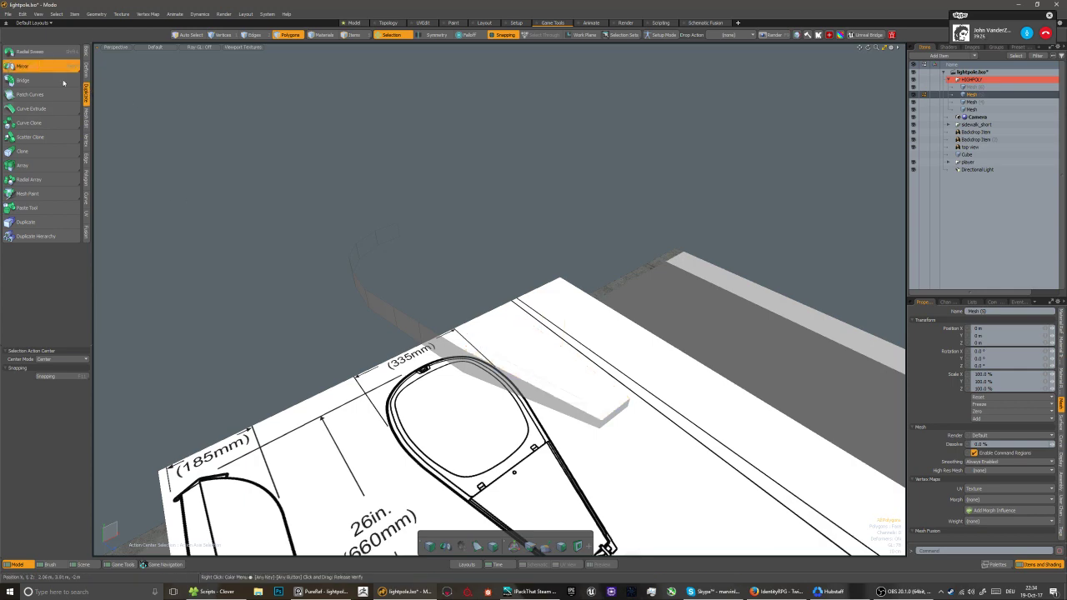
{"action": "left_click_drag", "start_coordinate": [500, 212], "coordinate": [415, 225], "text": "alt"}
{"action": "left_click", "coordinate": [515, 244]}
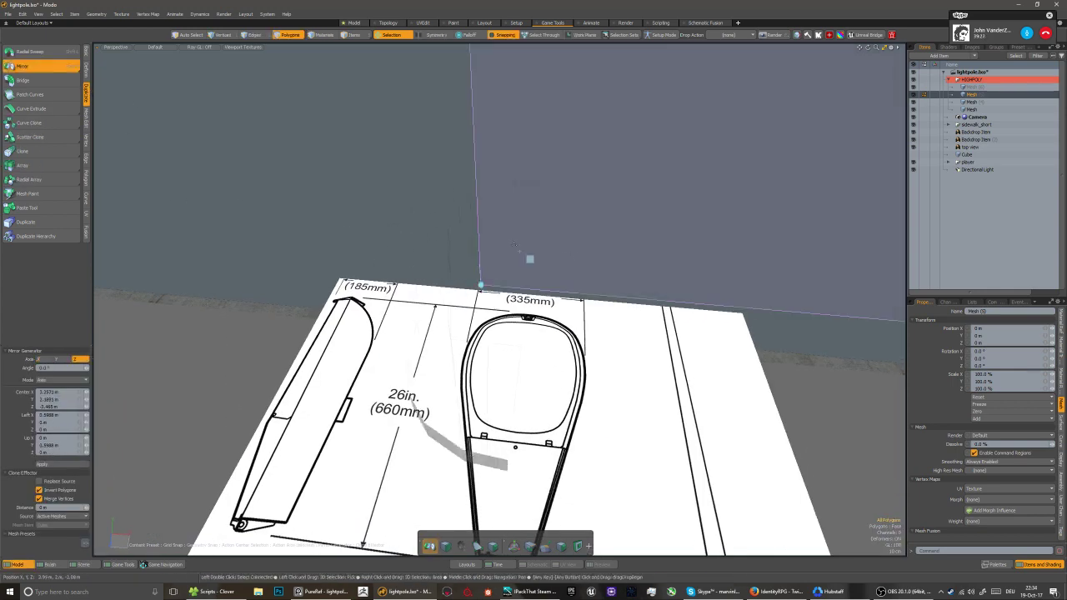
{"action": "left_click", "coordinate": [39, 359]}
{"action": "key", "text": "x"}
{"action": "key", "text": "x"}
{"action": "left_click_drag", "start_coordinate": [481, 285], "coordinate": [531, 183]}
{"action": "key", "text": "5"}
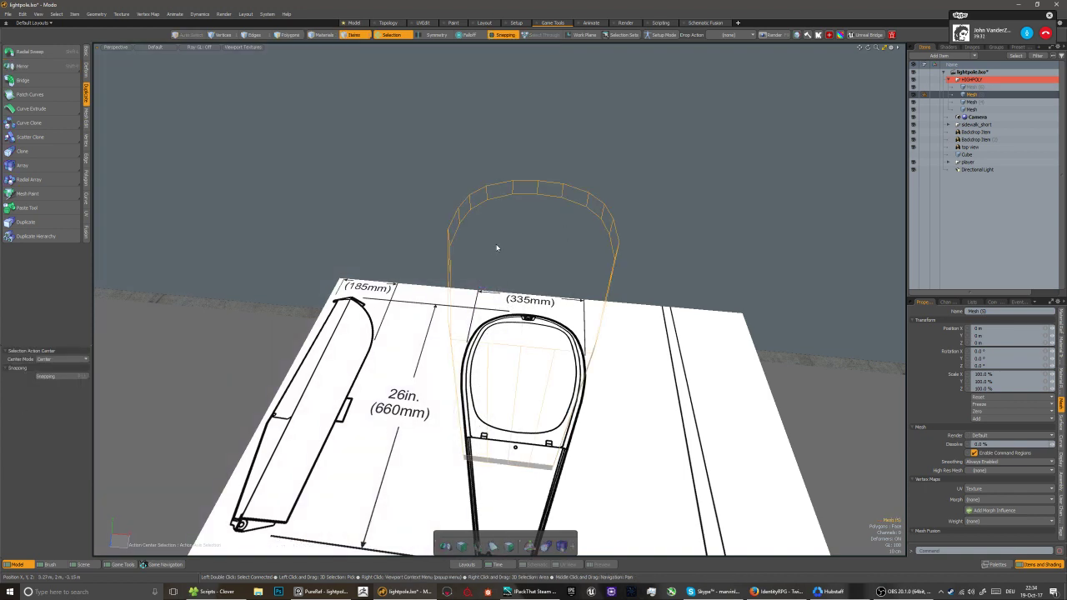
Delete the unneeded polygons and cap the mirrored head's open upper edge loop with a single polygon
{"action": "mouse_move", "coordinate": [496, 248]}
{"action": "left_mouse_down", "text": "alt"}
{"action": "mouse_move", "coordinate": [450, 252]}
{"action": "mouse_move", "coordinate": [580, 265]}
{"action": "left_mouse_up", "text": "alt"}
{"action": "key", "text": "3"}
{"action": "key", "text": "Delete"}
{"action": "left_click_drag", "start_coordinate": [526, 305], "coordinate": [422, 290], "text": "alt"}
{"action": "key", "text": "2"}
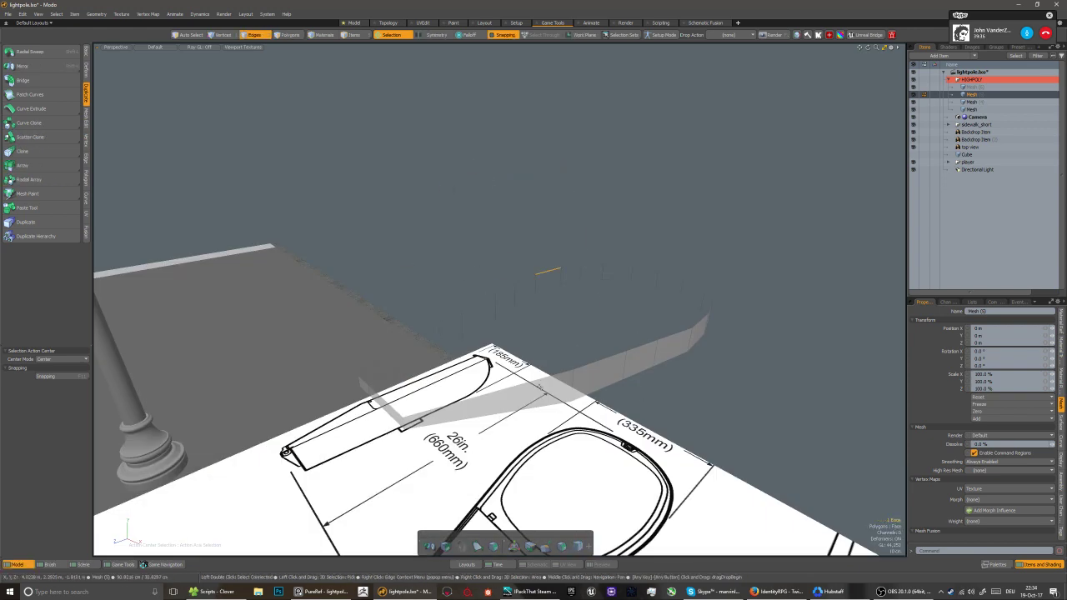
{"action": "double_click", "coordinate": [535, 382]}
{"action": "key", "text": "p"}
{"action": "key", "text": "3"}
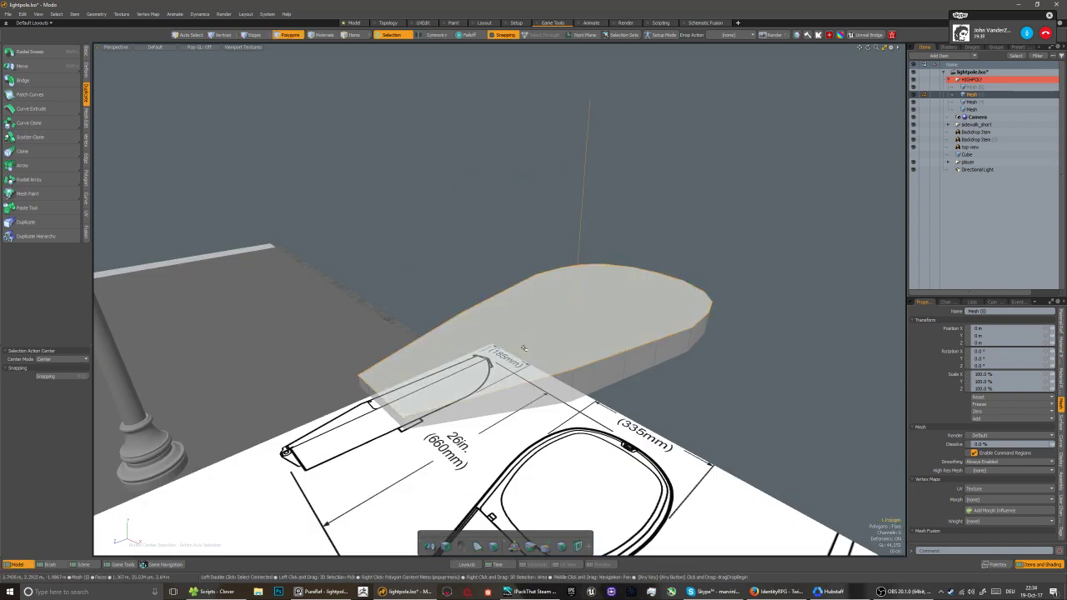
{"action": "key", "text": "b"}
{"action": "left_click_drag", "start_coordinate": [505, 361], "coordinate": [484, 368]}
{"action": "key", "text": "ctrl+space"}
{"action": "left_click", "coordinate": [524, 377]}
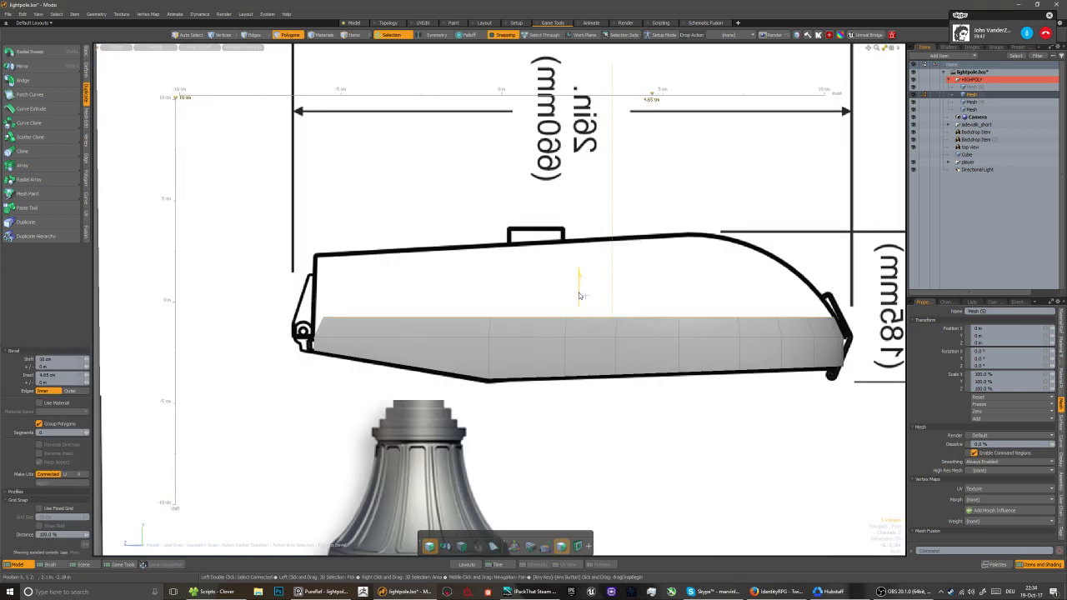
{"action": "left_click_drag", "start_coordinate": [579, 295], "coordinate": [578, 271]}
{"action": "key", "text": "space"}
{"action": "key", "text": "ctrl+z"}
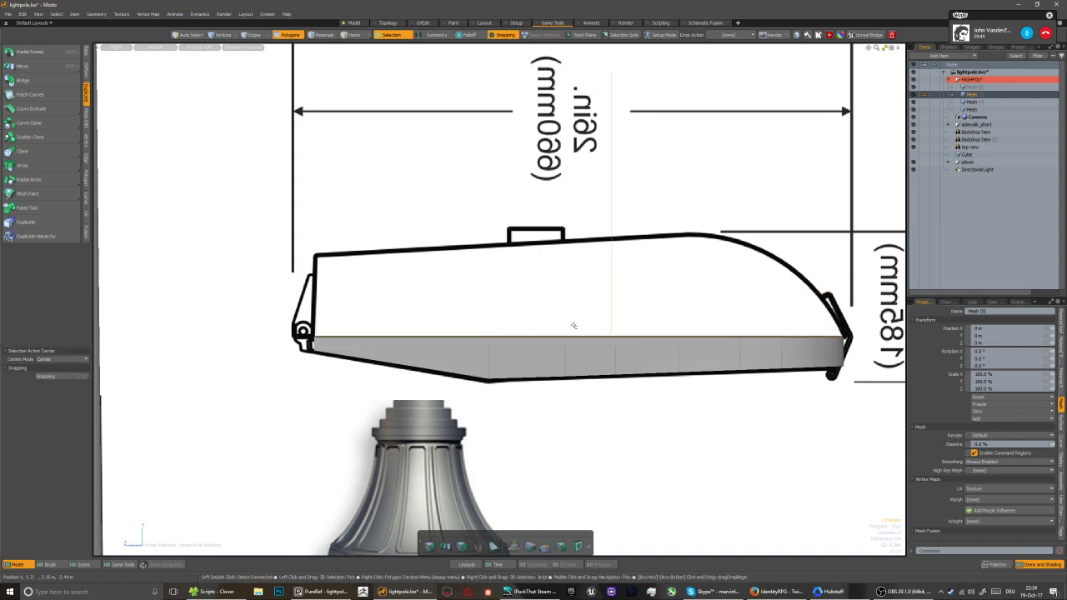
Bevel the head's cap polygon upward and inward in stages, following the upper housing outline in the side-view drawing
{"action": "key", "text": "b"}
{"action": "left_click_drag", "start_coordinate": [558, 321], "coordinate": [551, 319]}
{"action": "left_click_drag", "start_coordinate": [556, 365], "coordinate": [488, 380]}
{"action": "key", "text": "q"}
{"action": "key", "text": "5"}
{"action": "key", "text": "ctrl+space"}
{"action": "left_click", "coordinate": [403, 391]}
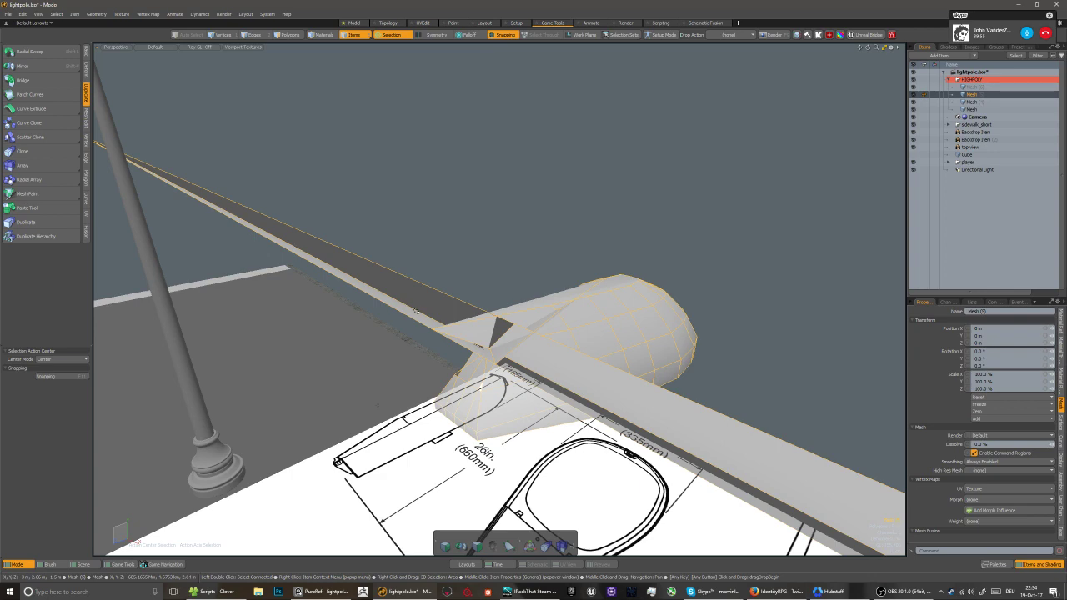
Select the stray and overlapping polygons on top of the beveled head and neck and delete them
{"action": "key", "text": "3"}
{"action": "left_click", "coordinate": [485, 333]}
{"action": "key", "text": "Delete"}
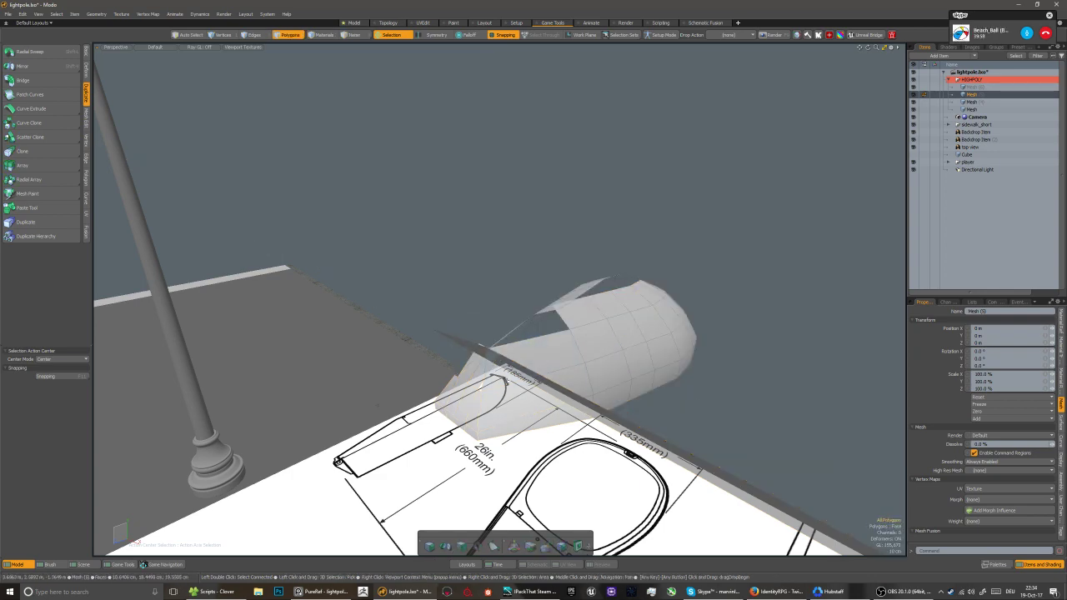
{"action": "left_click", "coordinate": [567, 389]}
{"action": "key", "text": "Delete"}
{"action": "left_click_drag", "start_coordinate": [510, 379], "coordinate": [573, 359], "text": "alt"}
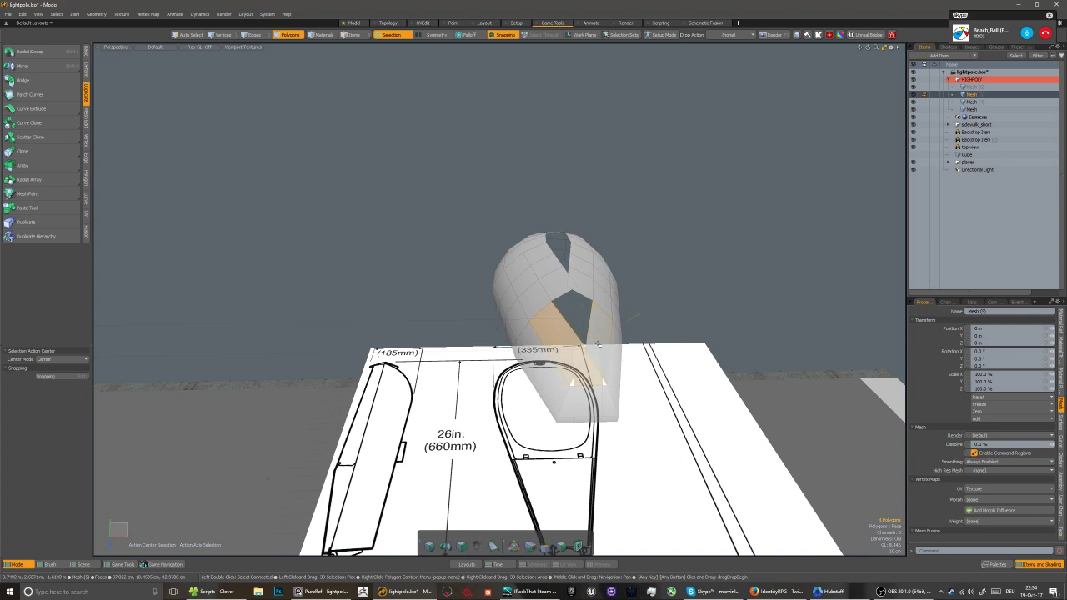
{"action": "key", "text": "Delete"}
{"action": "left_click_drag", "start_coordinate": [585, 358], "coordinate": [583, 304], "text": "alt"}
Hide the two backdrop items and the top view image, and collapse the selected vertices where the head's halves meet
{"action": "key", "text": "1"}
{"action": "left_click_drag", "start_coordinate": [914, 132], "coordinate": [913, 155]}
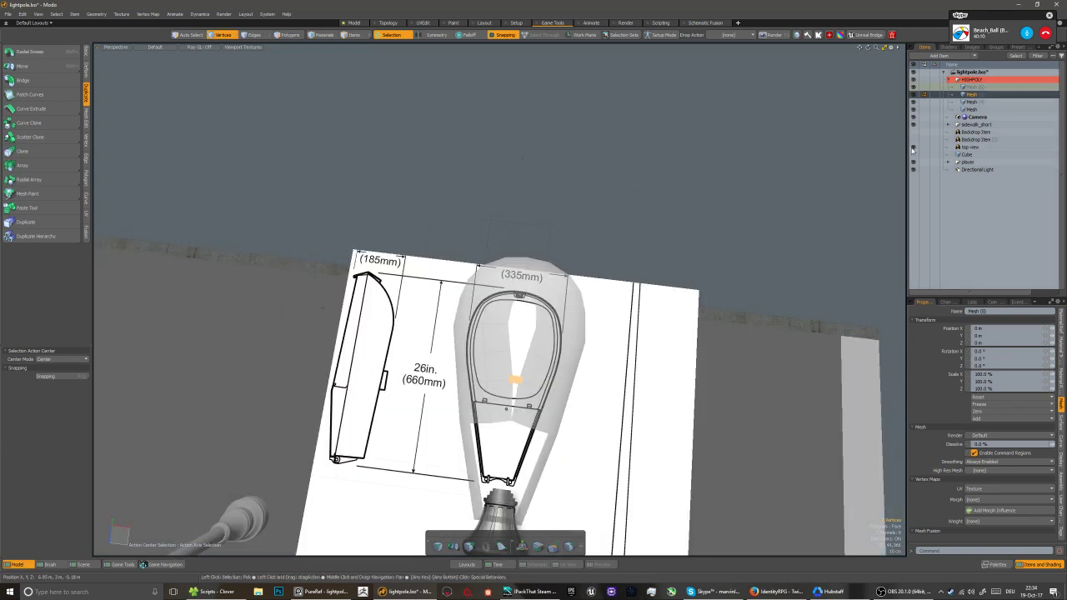
{"action": "left_click_drag", "start_coordinate": [641, 275], "coordinate": [642, 289], "text": "alt"}
{"action": "key", "text": "ctrl+BackSpace"}
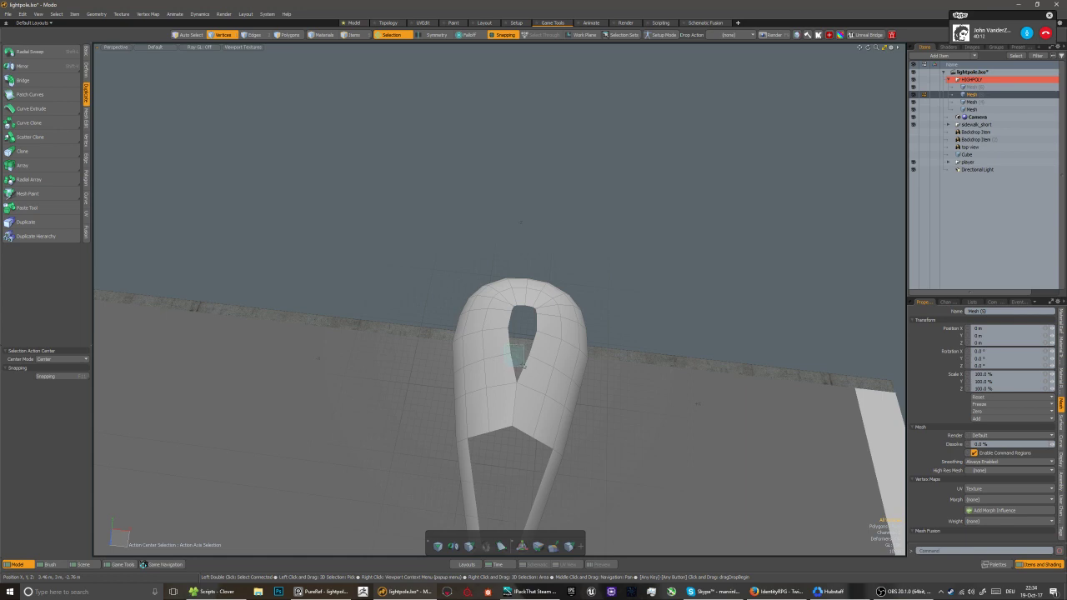
Bevel the center edge joining the head's two halves between the top opening and the neck gap
{"action": "left_click_drag", "start_coordinate": [524, 367], "coordinate": [505, 355], "text": "alt"}
{"action": "key", "text": "2"}
{"action": "left_click", "coordinate": [505, 406]}
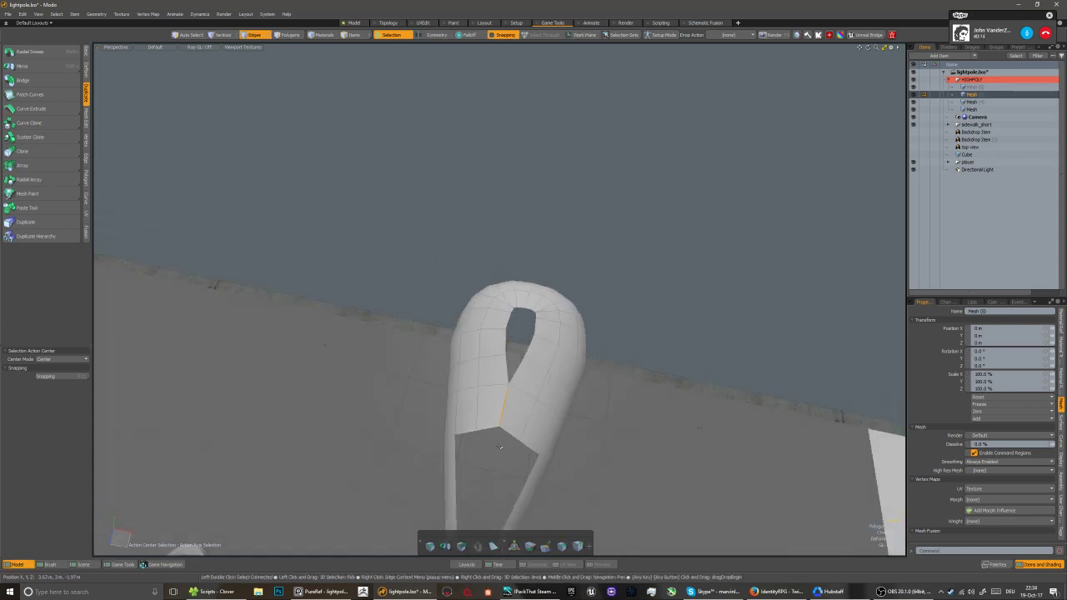
{"action": "key", "text": "b"}
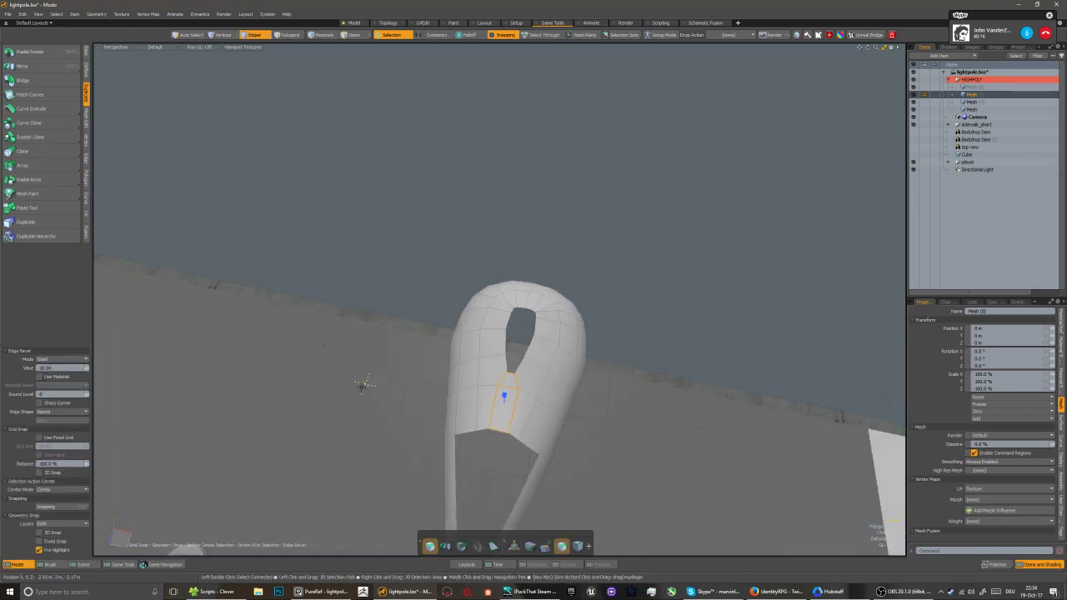
{"action": "key", "text": "space"}
Drag-weld the surplus vertices at the beveled strip's tip to give the top opening a square end
{"action": "left_click_drag", "start_coordinate": [504, 386], "coordinate": [483, 378], "text": "alt"}
{"action": "key", "text": "1"}
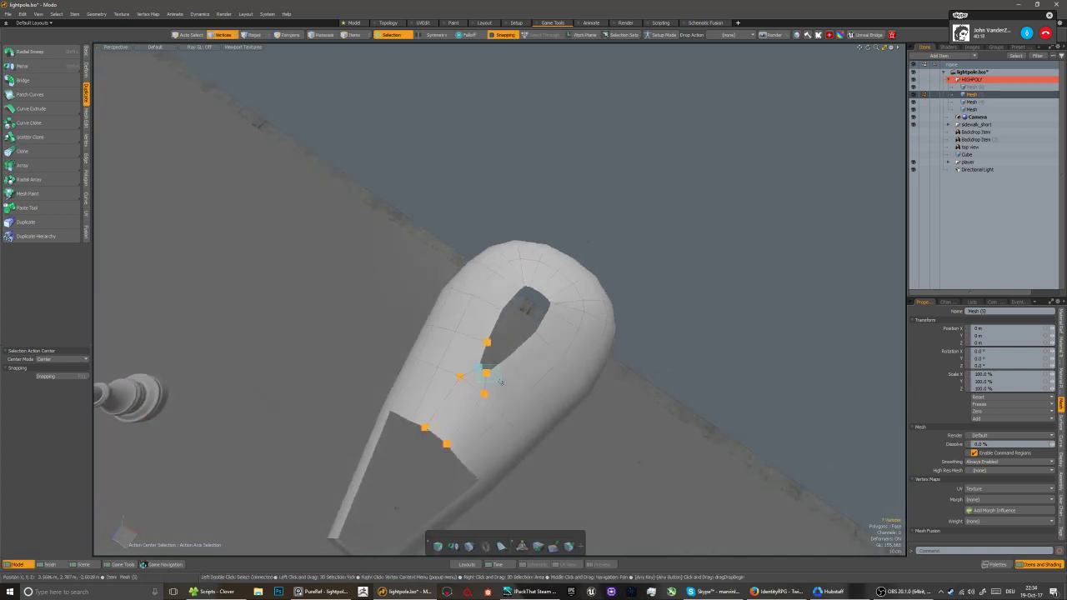
{"action": "key", "text": "y"}
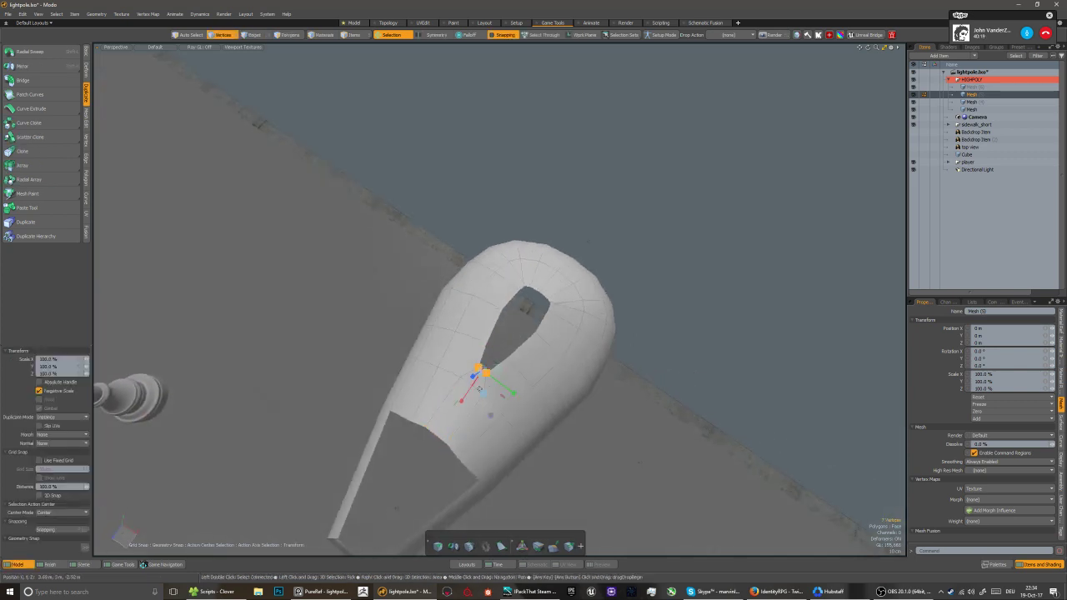
{"action": "key", "text": "2"}
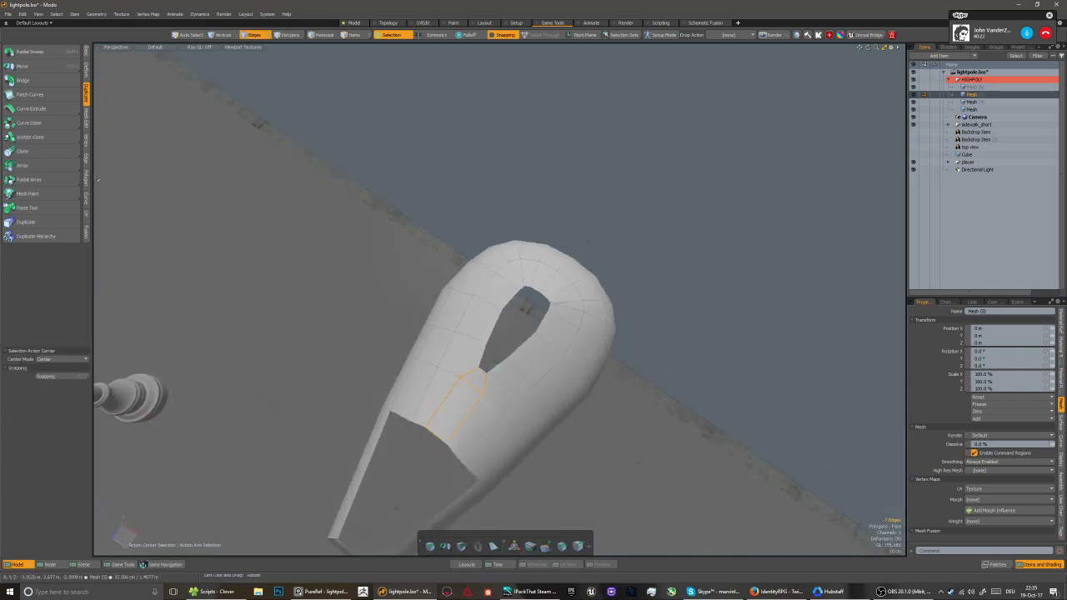
{"action": "left_click", "coordinate": [86, 141]}
{"action": "left_click", "coordinate": [42, 109]}
{"action": "left_click_drag", "start_coordinate": [471, 368], "coordinate": [484, 390]}
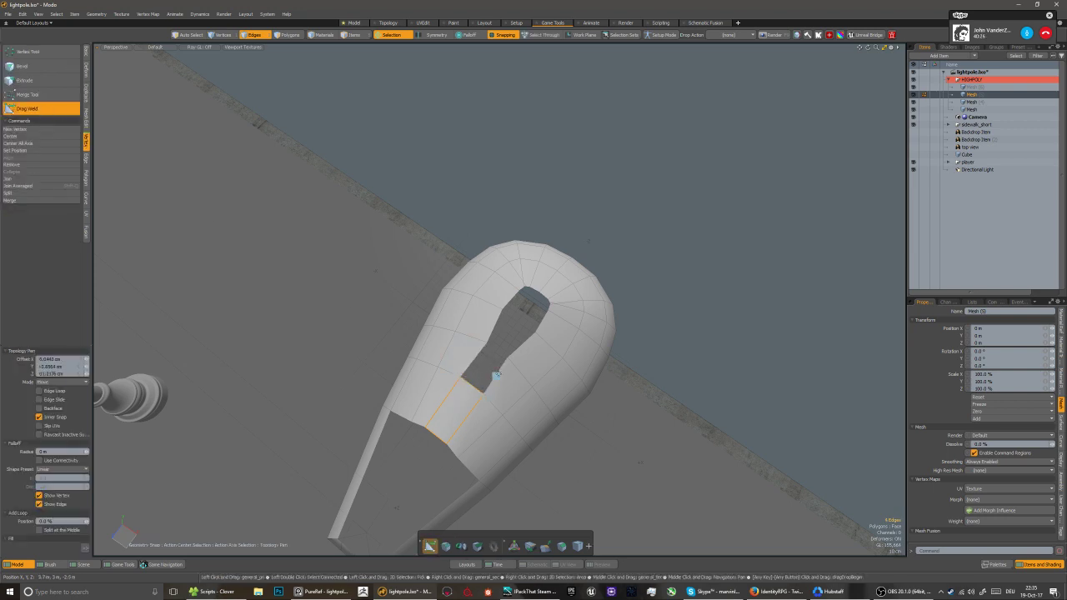
{"action": "key", "text": "space"}
Select the border edges along both long sides of the head's top opening
{"action": "left_click", "coordinate": [497, 375]}
{"action": "left_click", "coordinate": [474, 360], "text": "shift"}
{"action": "left_click", "coordinate": [495, 325], "text": "shift"}
{"action": "left_click", "coordinate": [517, 350], "text": "shift"}
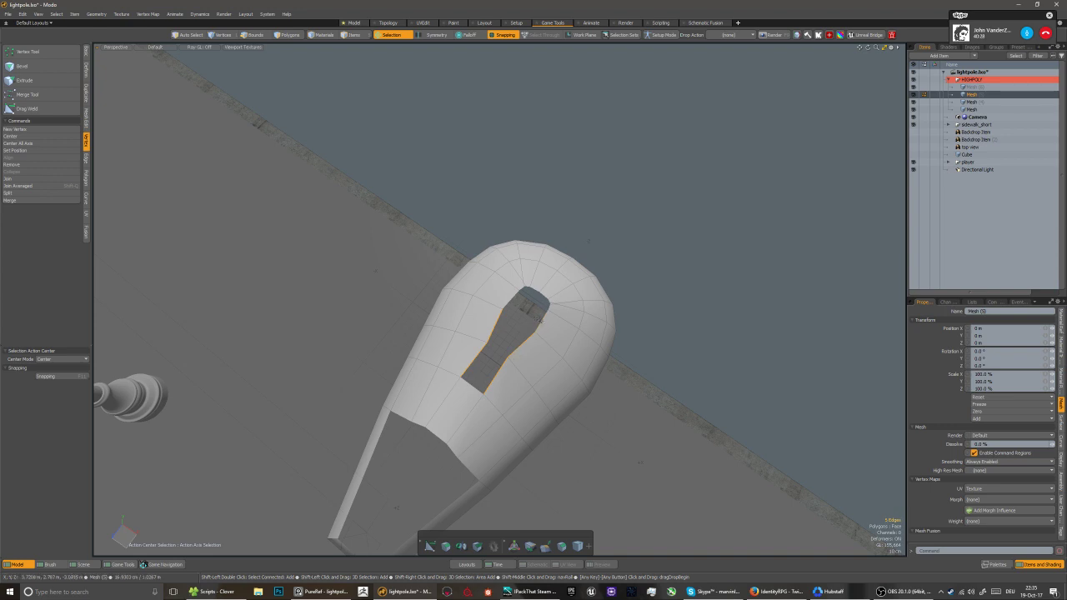
{"action": "left_click", "coordinate": [514, 300], "text": "shift"}
{"action": "left_click_drag", "start_coordinate": [518, 308], "coordinate": [542, 334], "text": "alt"}
{"action": "scroll", "coordinate": [543, 334], "scroll_direction": "up", "scroll_amount": 3}
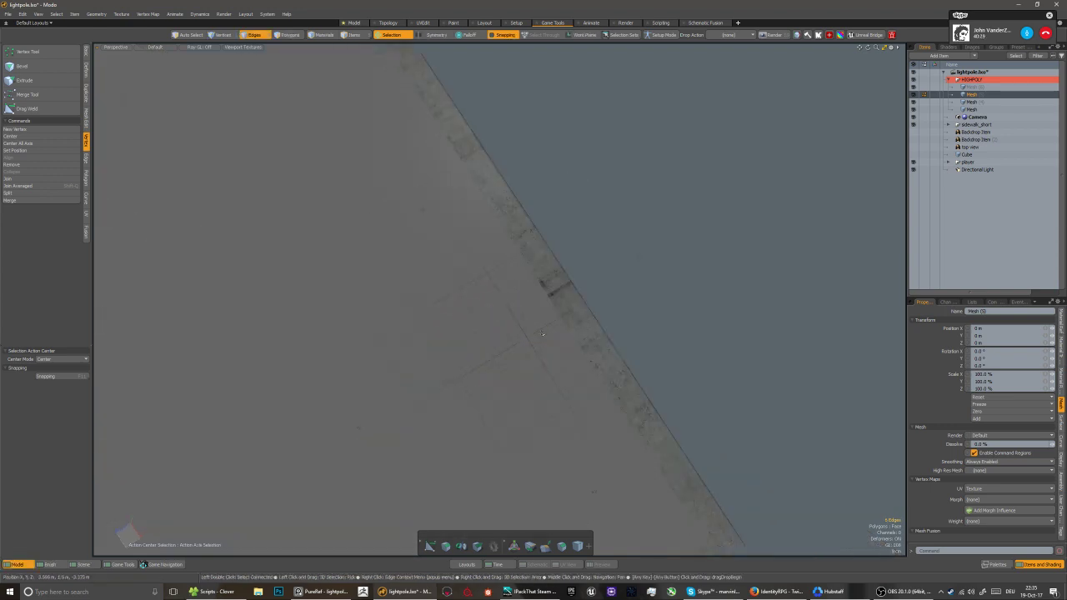
{"action": "scroll", "coordinate": [542, 334], "scroll_direction": "down", "scroll_amount": 2}
{"action": "scroll", "coordinate": [475, 265], "scroll_direction": "down", "scroll_amount": 3}
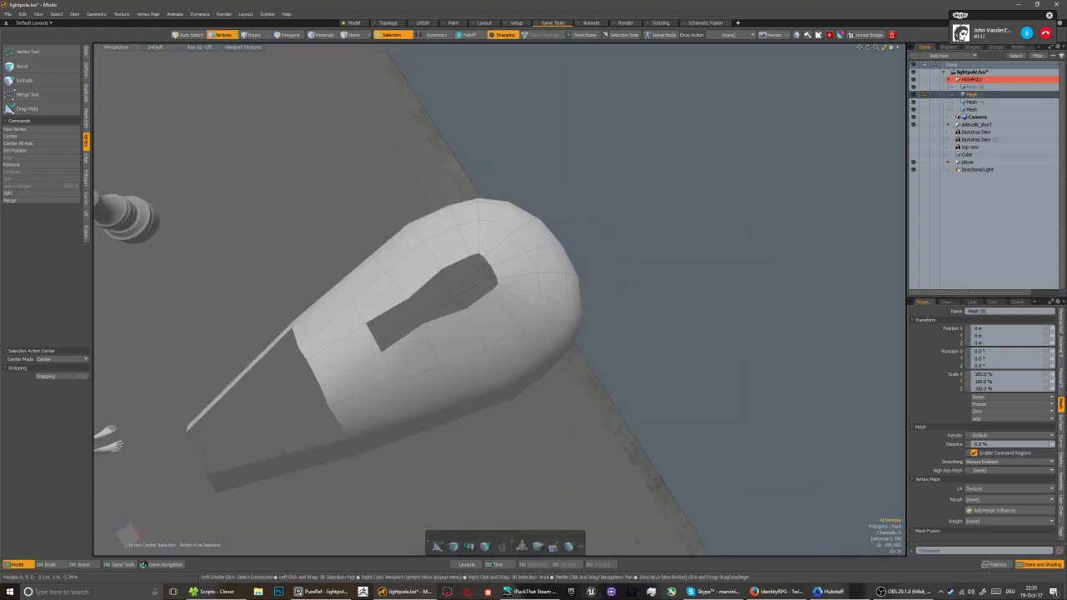
{"action": "scroll", "coordinate": [473, 265], "scroll_direction": "up", "scroll_amount": 2}
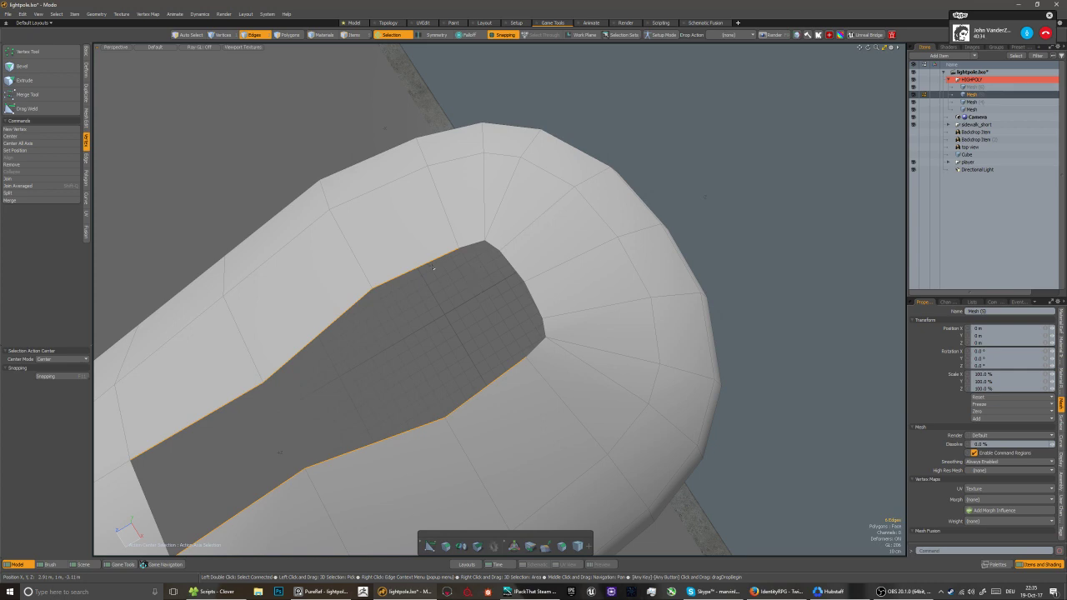
{"action": "left_click", "coordinate": [478, 250]}
{"action": "left_click", "coordinate": [536, 346], "text": "shift"}
{"action": "left_click_drag", "start_coordinate": [536, 347], "coordinate": [491, 313], "text": "alt"}
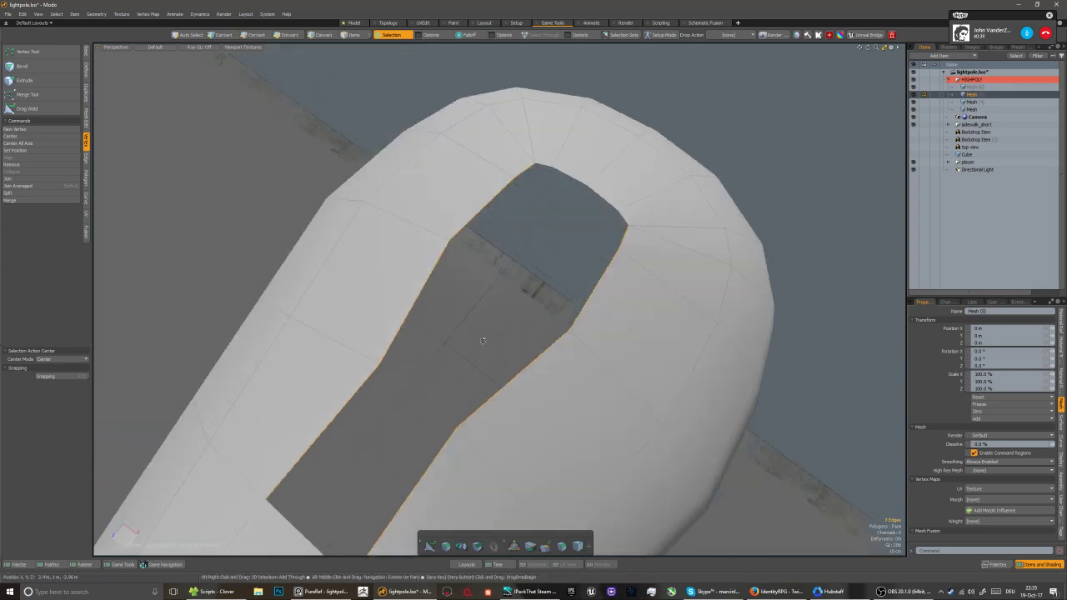
Add lengthwise edge loops to the narrow center strip at the neck end of the top opening
{"action": "scroll", "coordinate": [490, 314], "scroll_direction": "down", "scroll_amount": 3}
{"action": "left_click", "coordinate": [432, 407], "text": "shift"}
{"action": "key", "text": "ctrl+space"}
{"action": "left_click", "coordinate": [462, 400]}
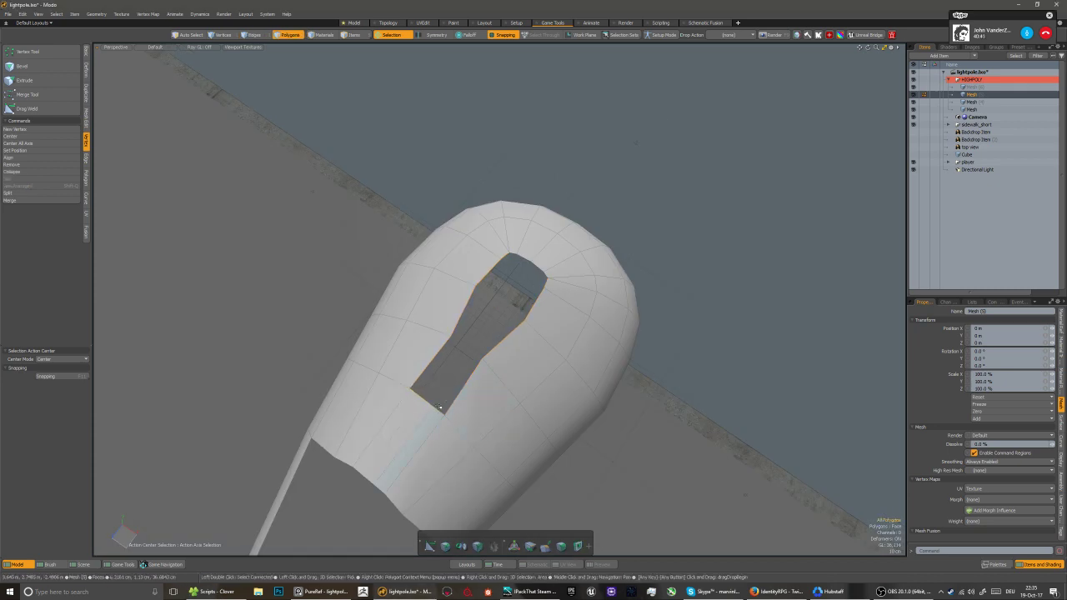
{"action": "key", "text": "2"}
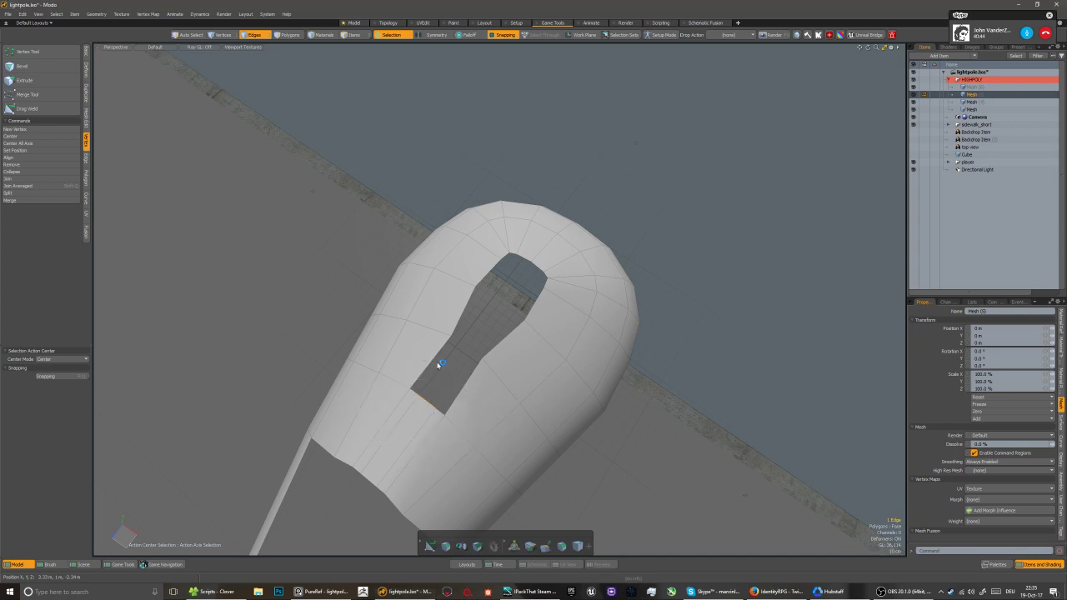
Select the top opening's border edges and bridge them to close the surface of the head
{"action": "double_click", "coordinate": [453, 397]}
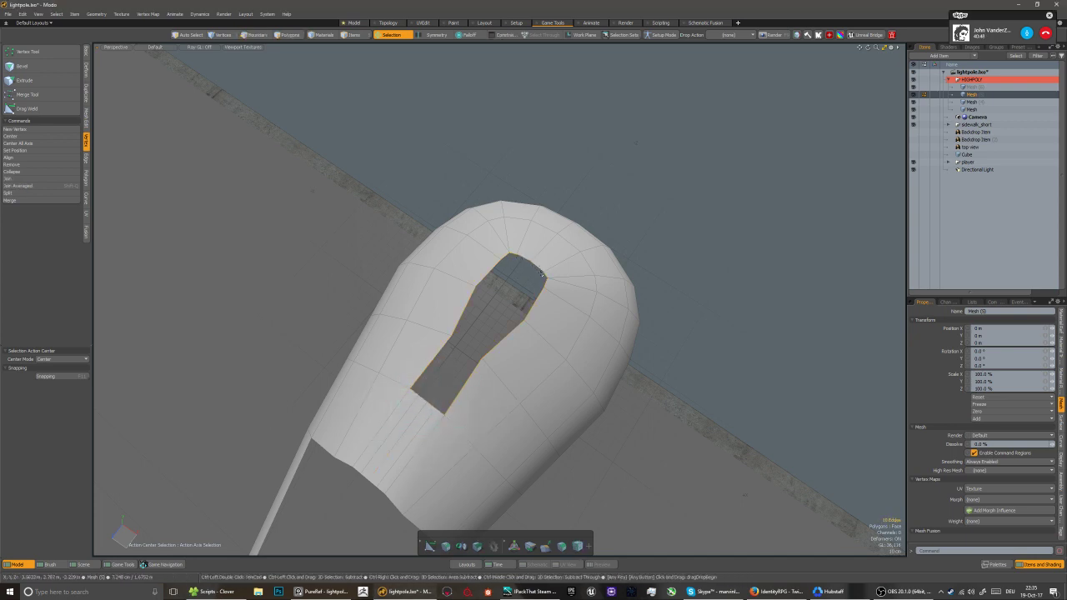
{"action": "left_click", "coordinate": [85, 159]}
{"action": "left_click", "coordinate": [22, 95]}
{"action": "left_click", "coordinate": [269, 217]}
{"action": "key", "text": "q"}
{"action": "key", "text": "5"}
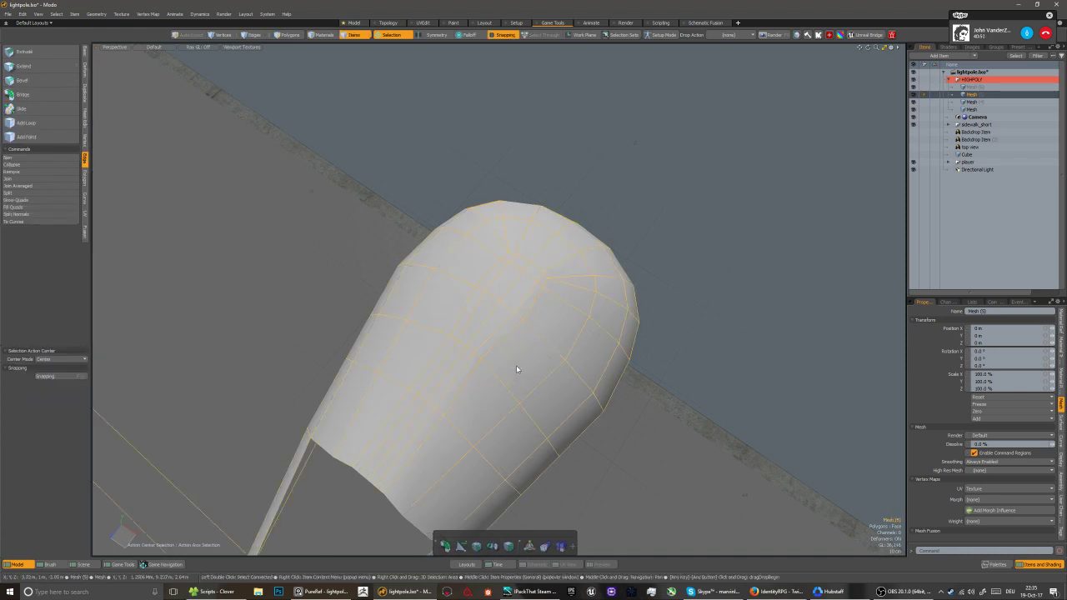
Select the long stray polygon extending from one side of the neck and delete it
{"action": "scroll", "coordinate": [517, 369], "scroll_direction": "down", "scroll_amount": 4}
{"action": "left_click_drag", "start_coordinate": [517, 369], "coordinate": [502, 284], "text": "alt"}
{"action": "key", "text": "3"}
{"action": "double_click", "coordinate": [533, 185]}
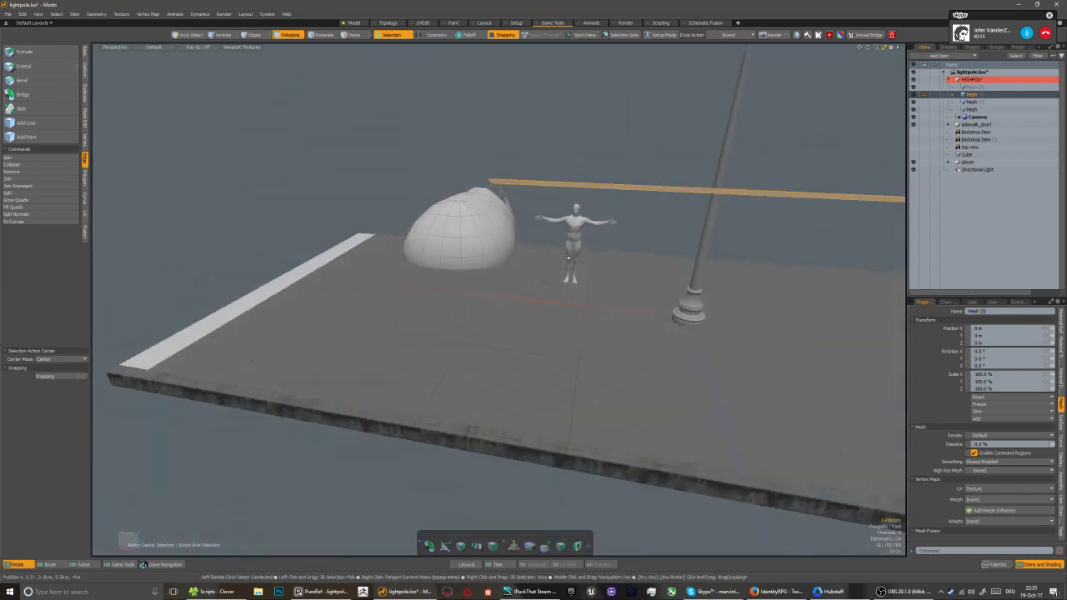
{"action": "key", "text": "Delete"}
Select the leftover slanted polygons sticking up at the end of the neck and delete them
{"action": "left_click_drag", "start_coordinate": [496, 375], "coordinate": [362, 262], "text": "alt"}
{"action": "scroll", "coordinate": [362, 261], "scroll_direction": "up", "scroll_amount": 4}
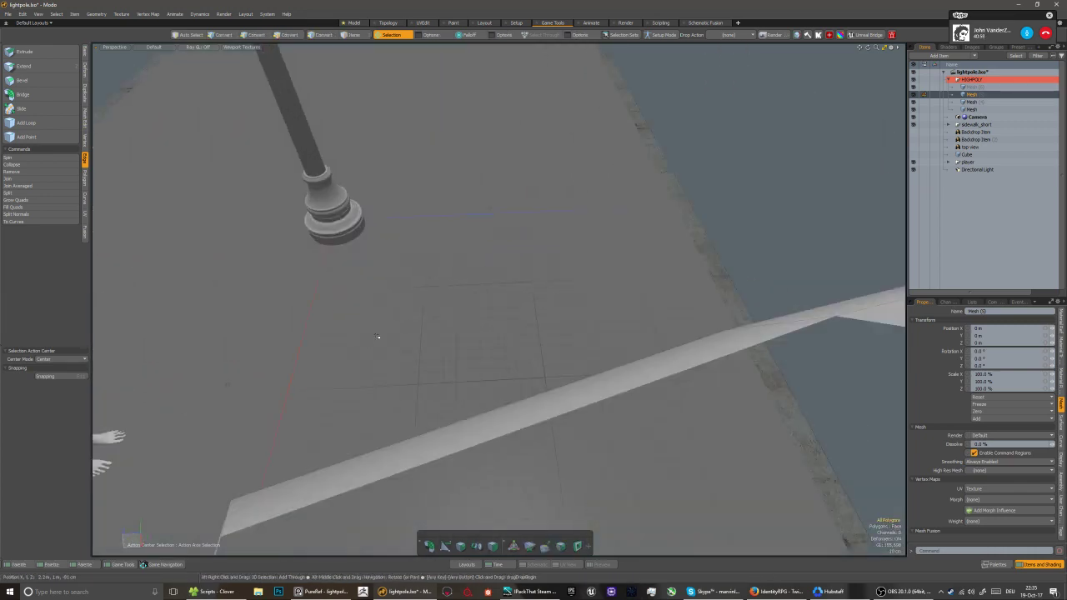
{"action": "left_click_drag", "start_coordinate": [378, 338], "coordinate": [468, 293], "text": "alt"}
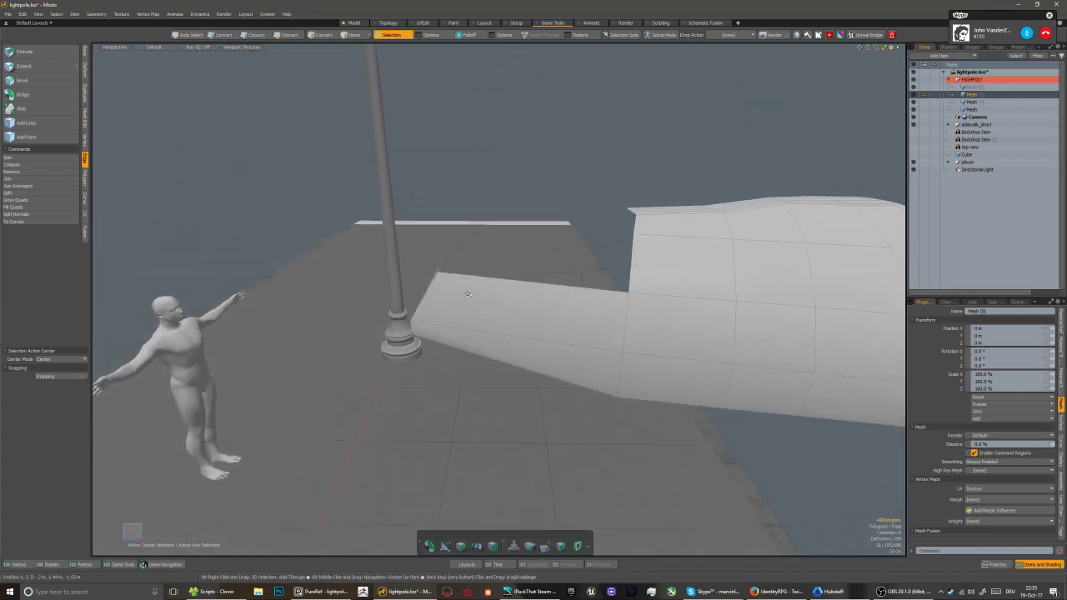
{"action": "right_click_drag", "start_coordinate": [501, 287], "coordinate": [509, 288], "text": "alt"}
{"action": "left_click_drag", "start_coordinate": [509, 288], "coordinate": [476, 291], "text": "alt"}
{"action": "right_click_drag", "start_coordinate": [363, 215], "coordinate": [541, 266], "text": "ctrl"}
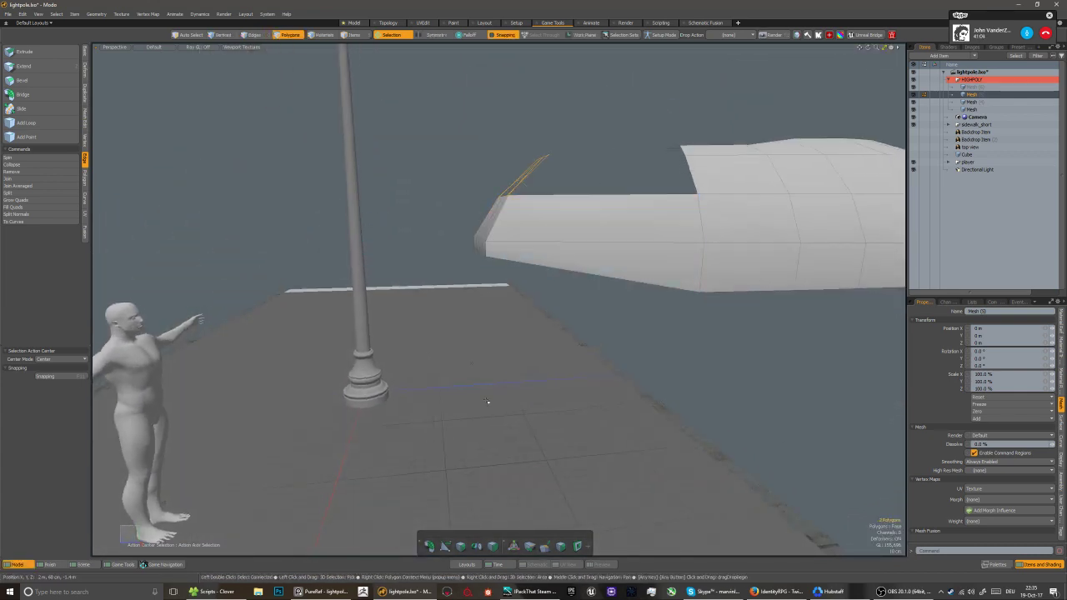
{"action": "key", "text": "alt"}
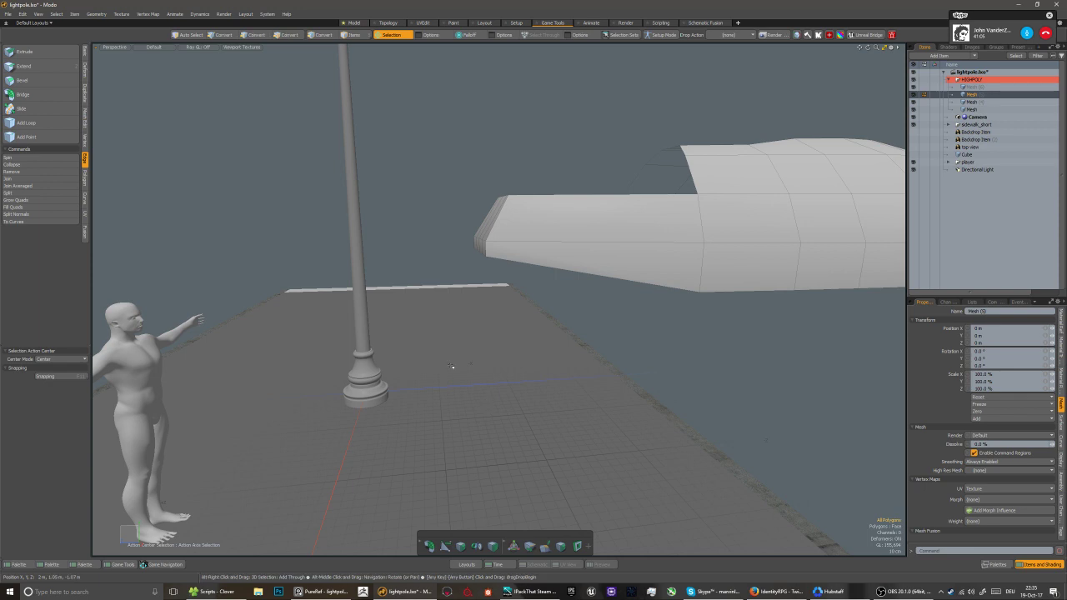
Select the two corner vertices at the rounded end of the bridged area and bevel them
{"action": "left_click_drag", "start_coordinate": [452, 367], "coordinate": [501, 442], "text": "alt"}
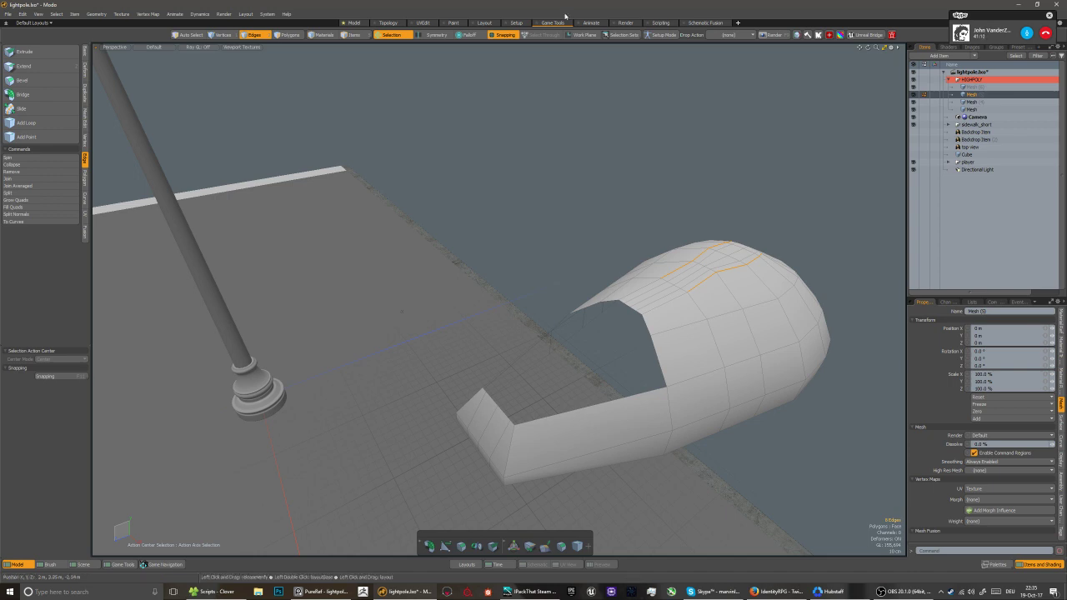
{"action": "left_click_drag", "start_coordinate": [533, 288], "coordinate": [374, 372], "text": "alt"}
{"action": "scroll", "coordinate": [395, 376], "scroll_direction": "up", "scroll_amount": 3}
{"action": "scroll", "coordinate": [388, 372], "scroll_direction": "down", "scroll_amount": 3}
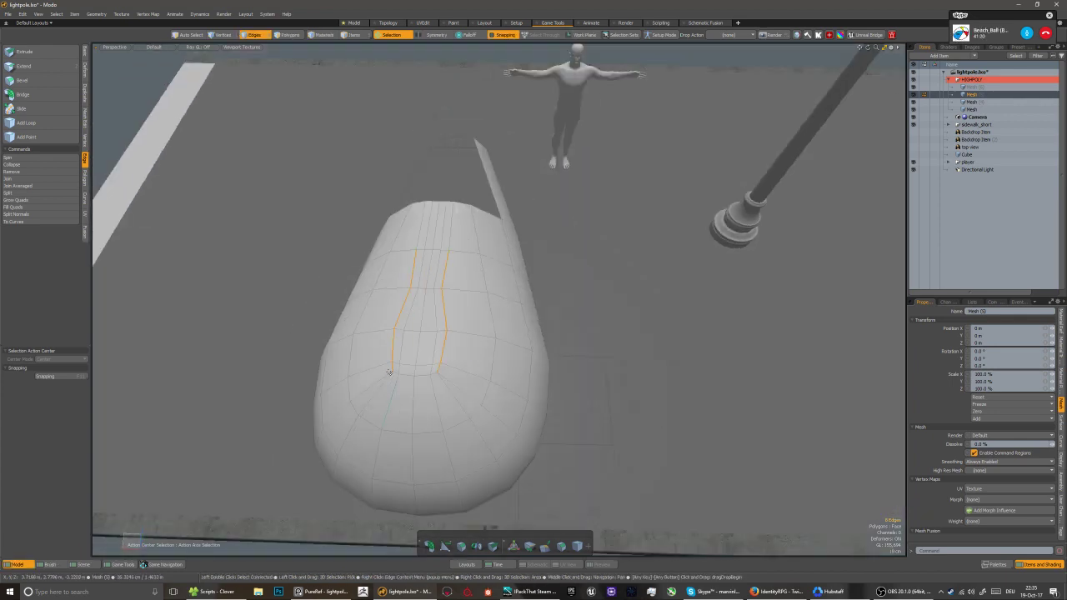
{"action": "scroll", "coordinate": [388, 364], "scroll_direction": "up", "scroll_amount": 4}
{"action": "key", "text": "1"}
{"action": "left_click", "coordinate": [394, 368]}
{"action": "left_click", "coordinate": [498, 382], "text": "shift"}
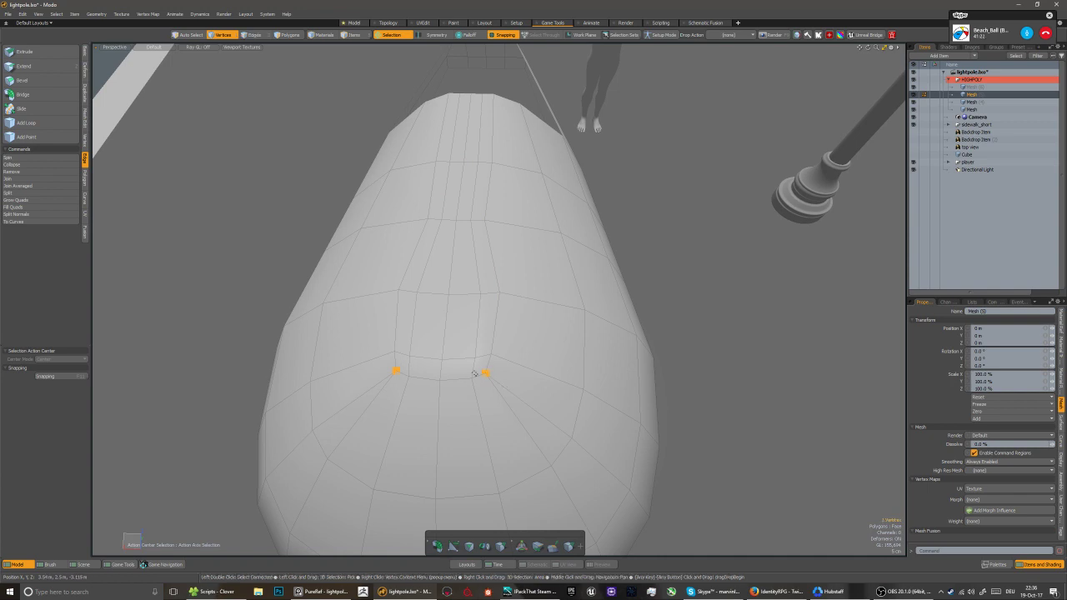
{"action": "key", "text": "b"}
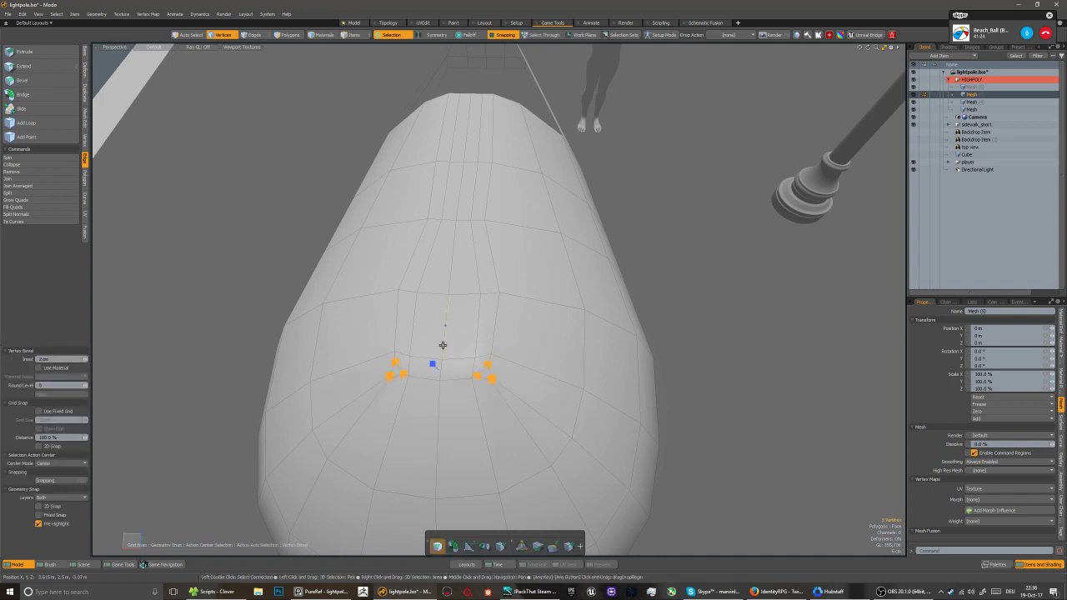
{"action": "key", "text": "Escape"}
{"action": "key", "text": "Escape"}
{"action": "scroll", "coordinate": [381, 375], "scroll_direction": "up", "scroll_amount": 3}
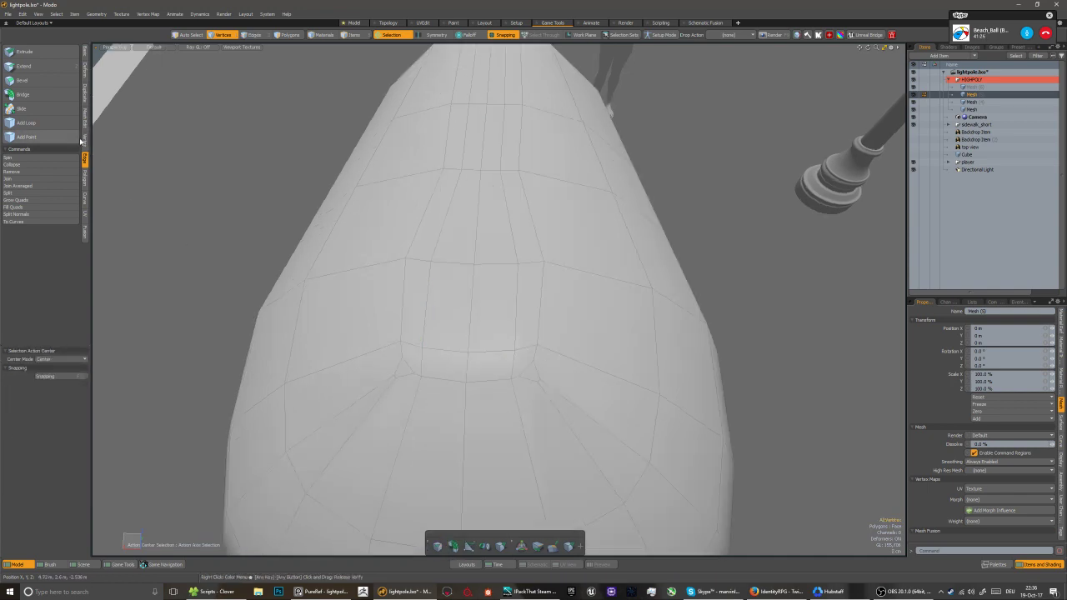
Drag-weld the surplus vertices left by the vertex bevel onto their neighbouring vertices
{"action": "left_click", "coordinate": [84, 141]}
{"action": "left_click", "coordinate": [58, 109]}
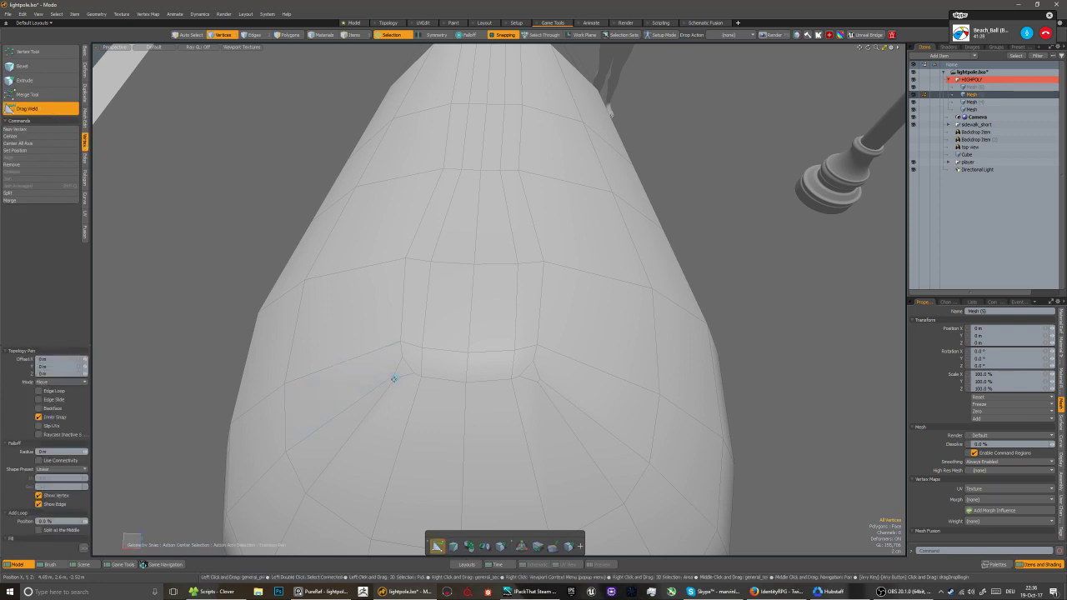
{"action": "scroll", "coordinate": [394, 378], "scroll_direction": "up", "scroll_amount": 4}
{"action": "left_click_drag", "start_coordinate": [393, 379], "coordinate": [452, 341]}
{"action": "scroll", "coordinate": [411, 352], "scroll_direction": "down", "scroll_amount": 5}
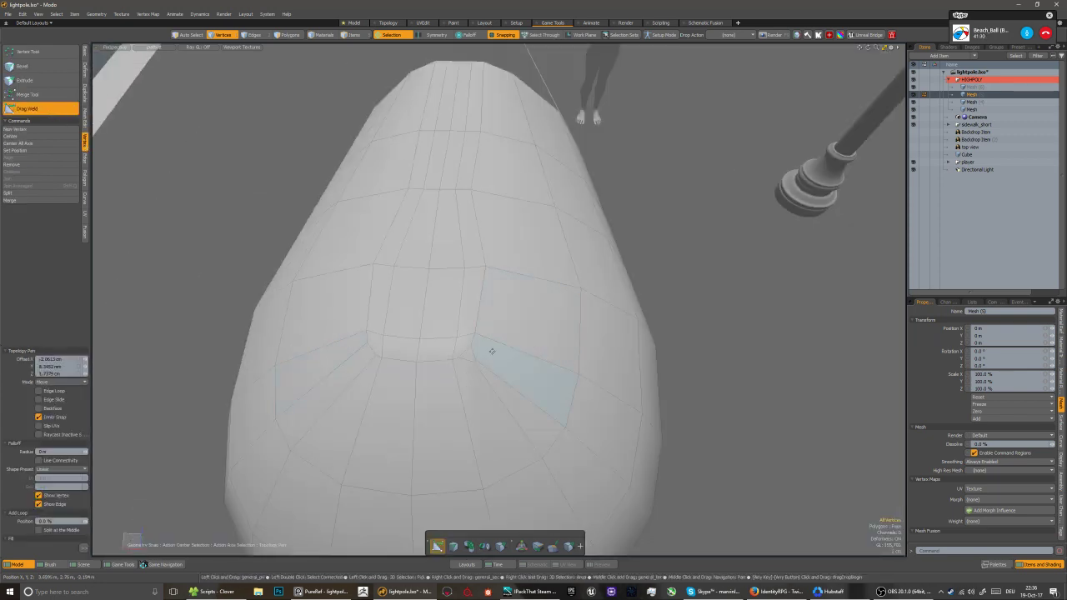
{"action": "scroll", "coordinate": [492, 351], "scroll_direction": "up", "scroll_amount": 5}
{"action": "key", "text": "5"}
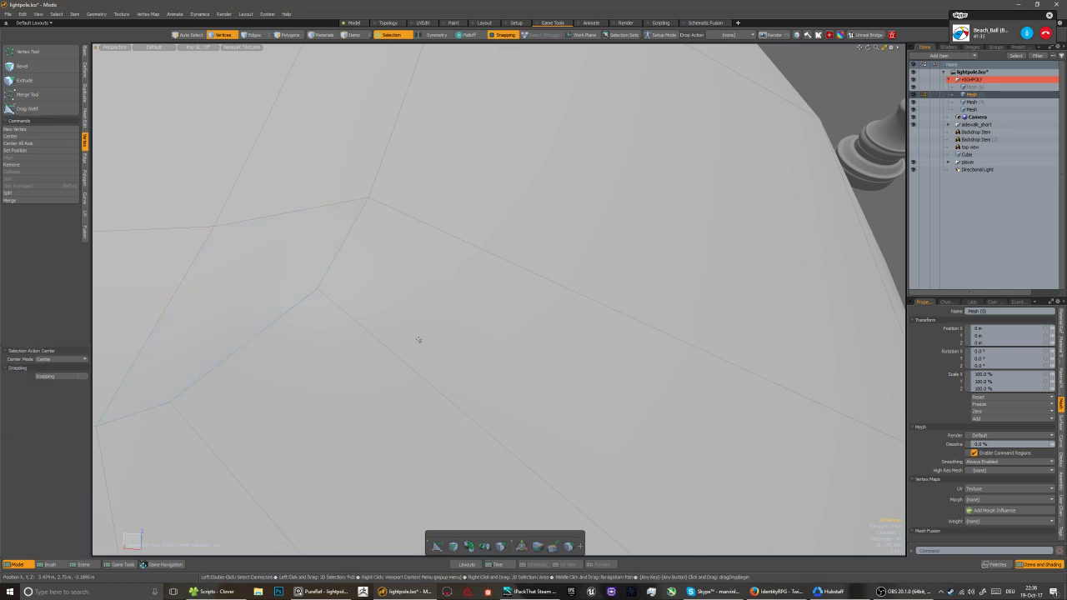
Examine the top surface topology of the lamp housing from several angles, with subdivision smoothing on and off
{"action": "scroll", "coordinate": [492, 325], "scroll_direction": "down", "scroll_amount": 8}
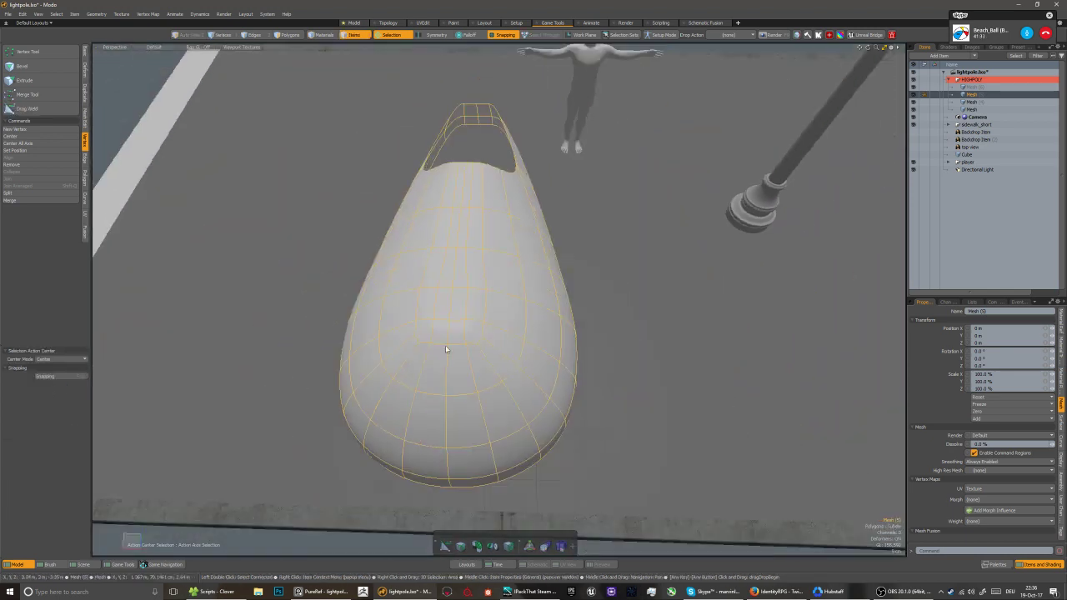
{"action": "left_click_drag", "start_coordinate": [445, 346], "coordinate": [491, 419], "text": "alt"}
{"action": "key", "text": "Tab"}
{"action": "scroll", "coordinate": [469, 355], "scroll_direction": "down", "scroll_amount": 2}
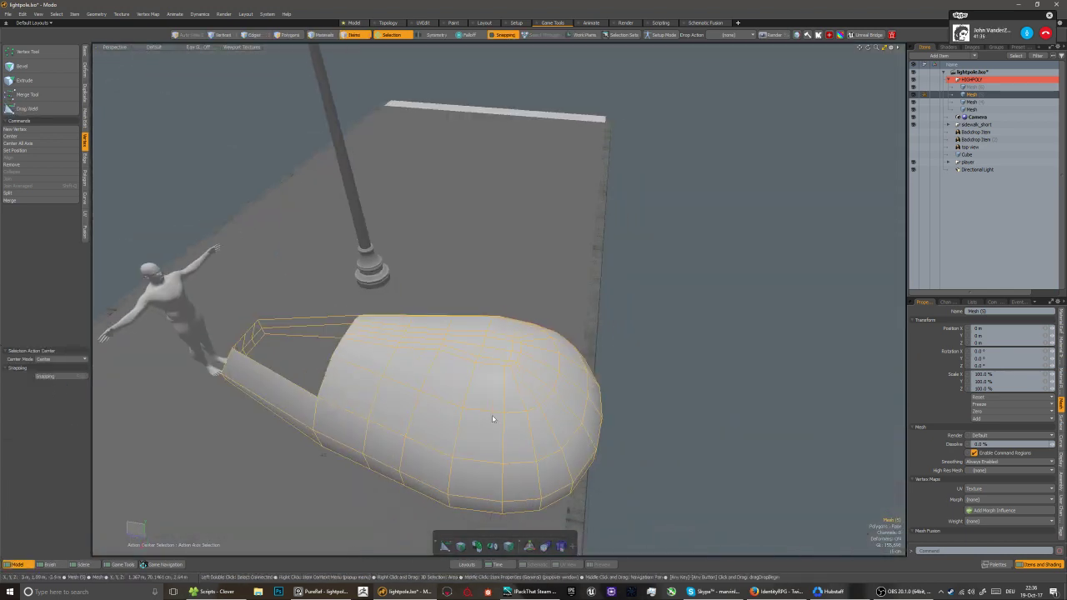
{"action": "mouse_move", "coordinate": [490, 376]}
{"action": "left_mouse_down", "text": "alt"}
{"action": "mouse_move", "coordinate": [512, 381]}
{"action": "mouse_move", "coordinate": [503, 362]}
{"action": "left_mouse_up", "text": "alt"}
{"action": "scroll", "coordinate": [502, 361], "scroll_direction": "up", "scroll_amount": 2}
{"action": "key", "text": "1"}
{"action": "left_click", "coordinate": [461, 360]}
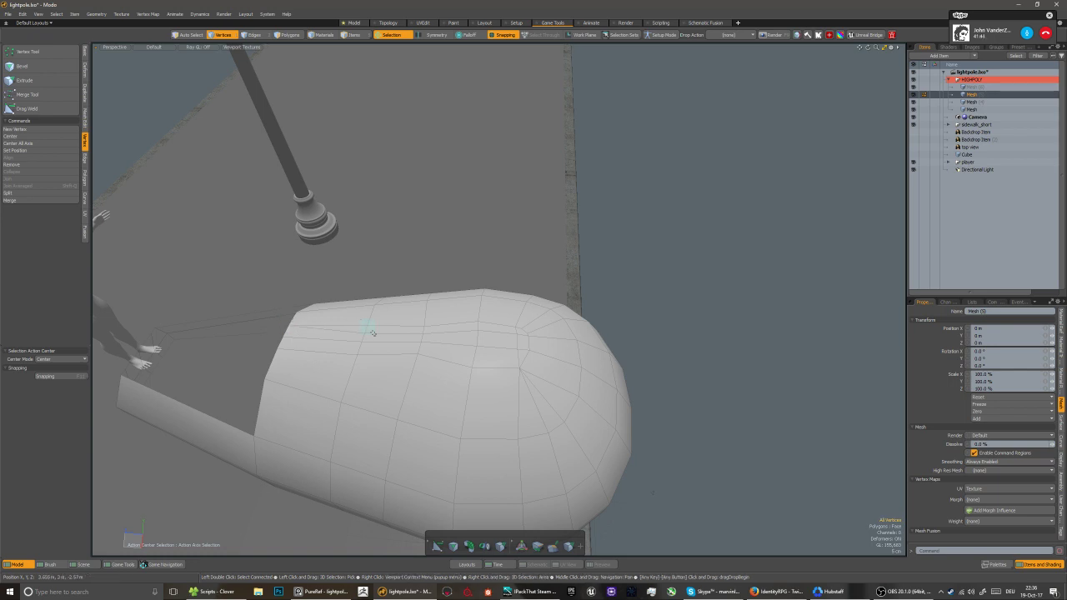
{"action": "left_click_drag", "start_coordinate": [477, 320], "coordinate": [535, 337]}
{"action": "key", "text": "shift+q"}
{"action": "key", "text": "shift+q"}
{"action": "scroll", "coordinate": [503, 387], "scroll_direction": "down", "scroll_amount": 3}
{"action": "key", "text": "Tab"}
{"action": "key", "text": "5"}
Select the two edge runs flanking the centre line on the housing's top and scale them slightly further apart
{"action": "left_click_drag", "start_coordinate": [498, 397], "coordinate": [545, 403], "text": "alt"}
{"action": "scroll", "coordinate": [533, 385], "scroll_direction": "up", "scroll_amount": 2}
{"action": "key", "text": "2"}
{"action": "left_click", "coordinate": [544, 402]}
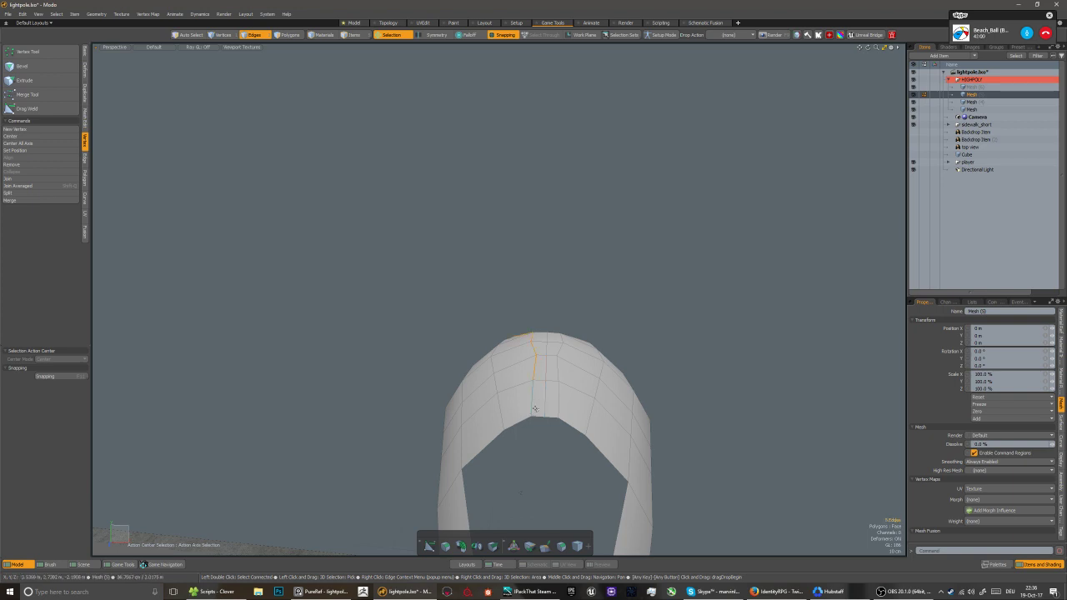
{"action": "left_click", "coordinate": [535, 408], "text": "shift"}
{"action": "left_click_drag", "start_coordinate": [552, 400], "coordinate": [448, 372], "text": "alt"}
{"action": "key", "text": "ctrl+z"}
{"action": "key", "text": "r"}
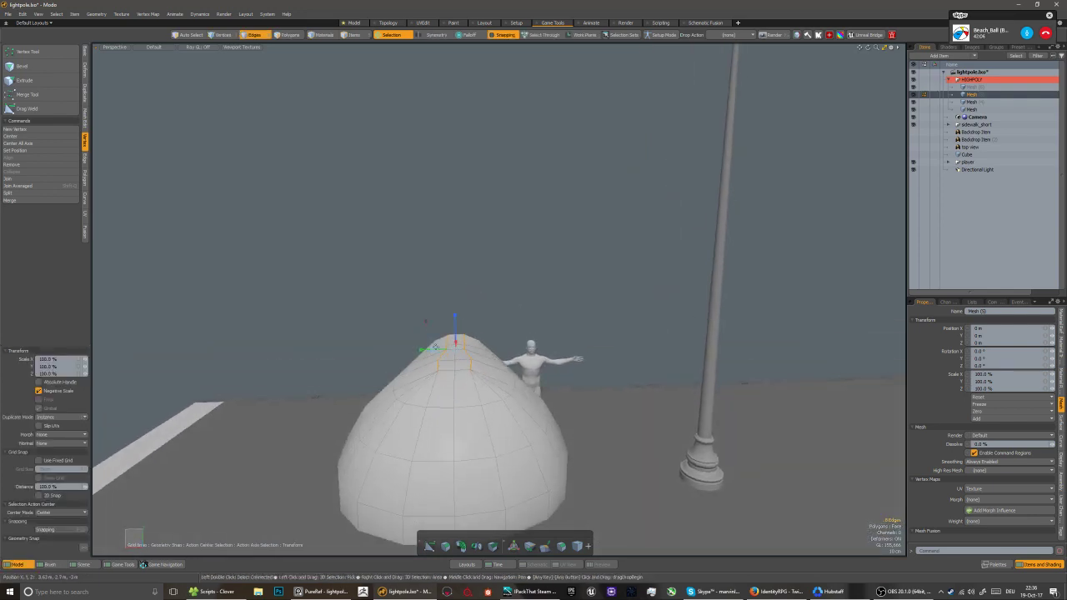
{"action": "key", "text": "w"}
{"action": "key", "text": "x"}
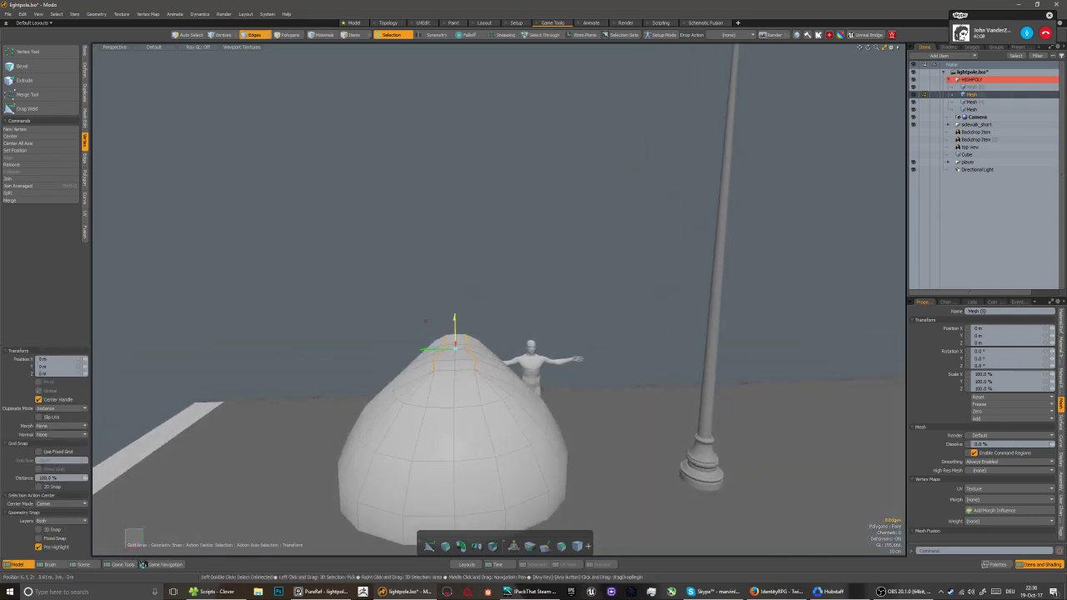
{"action": "key", "text": "5"}
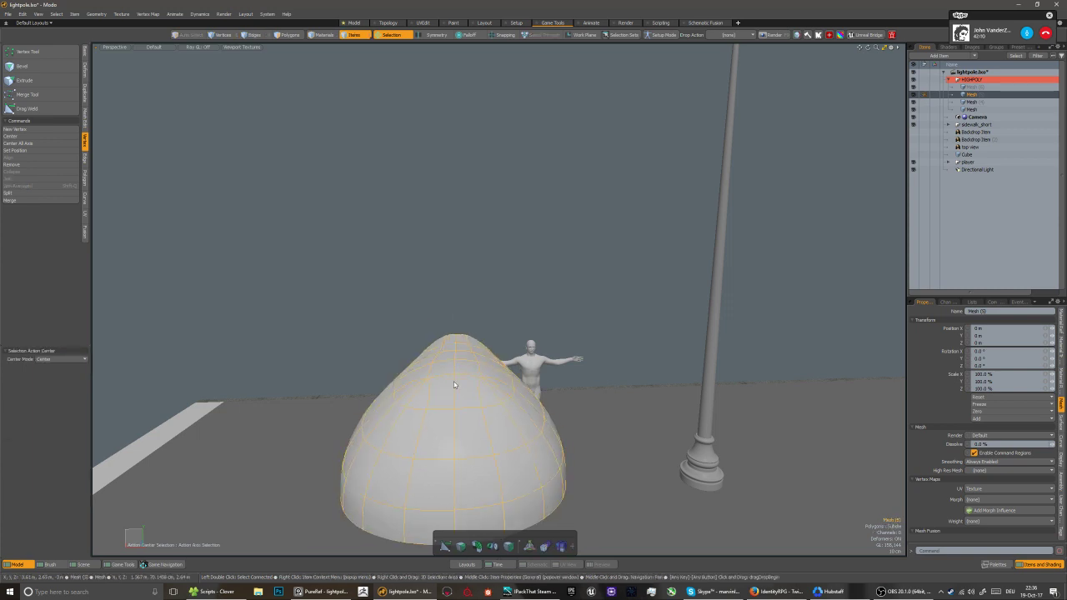
Select the surplus edge loop on the upper surface of the housing and delete it
{"action": "mouse_move", "coordinate": [453, 381]}
{"action": "left_mouse_down", "text": "alt"}
{"action": "mouse_move", "coordinate": [491, 404]}
{"action": "mouse_move", "coordinate": [497, 397]}
{"action": "mouse_move", "coordinate": [457, 397]}
{"action": "left_mouse_up", "text": "alt"}
{"action": "scroll", "coordinate": [491, 400], "scroll_direction": "up", "scroll_amount": 2}
{"action": "key", "text": "Tab"}
{"action": "key", "text": "2"}
{"action": "double_click", "coordinate": [456, 410]}
{"action": "key", "text": "BackSpace"}
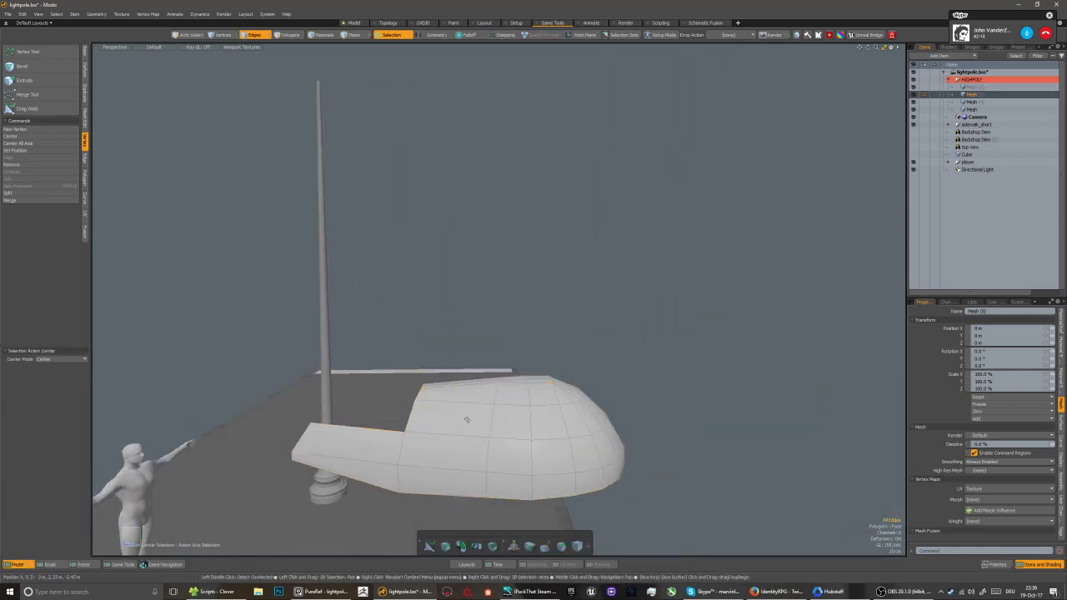
Check the smoothed shape of the housing with subdivision on, from the side, the front and the neck end
{"action": "double_click", "coordinate": [492, 403]}
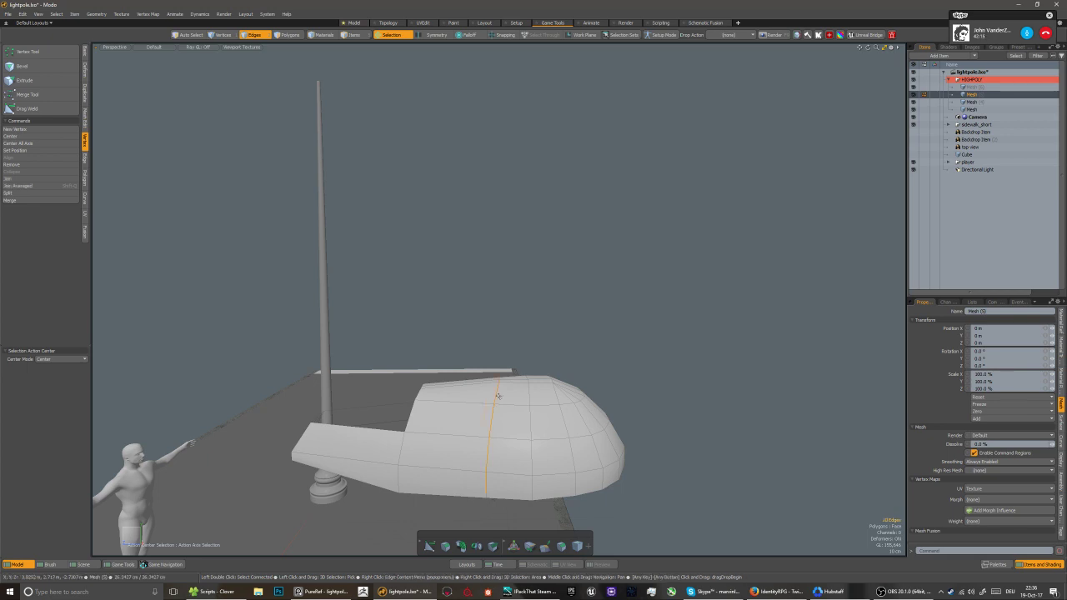
{"action": "key", "text": "ctrl+space"}
{"action": "key", "text": "3"}
{"action": "key", "text": "Tab"}
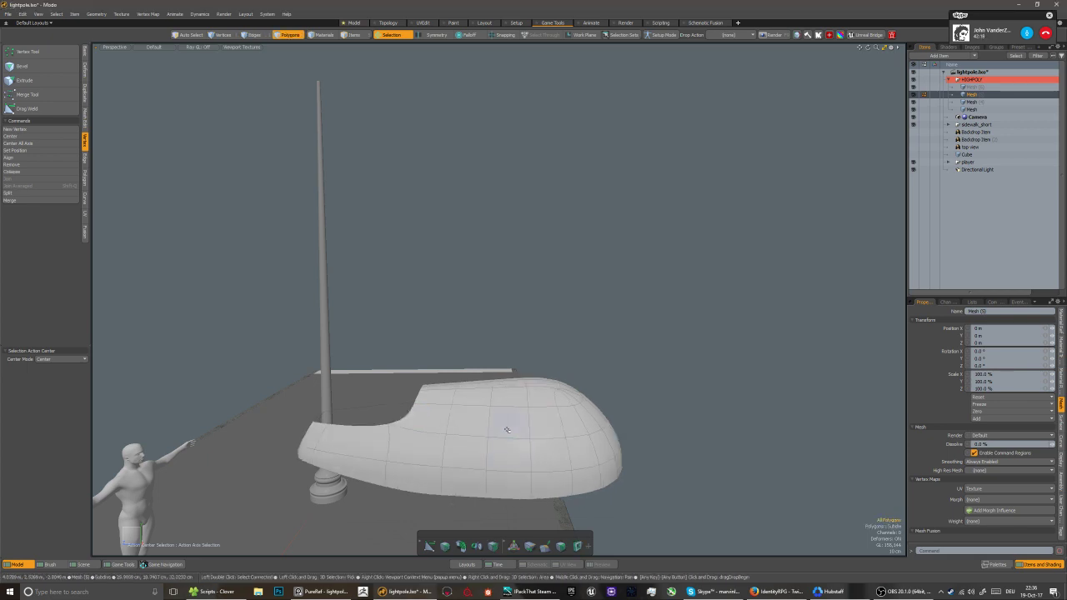
{"action": "left_click_drag", "start_coordinate": [507, 428], "coordinate": [416, 401], "text": "alt"}
{"action": "key", "text": "5"}
{"action": "left_click", "coordinate": [381, 424]}
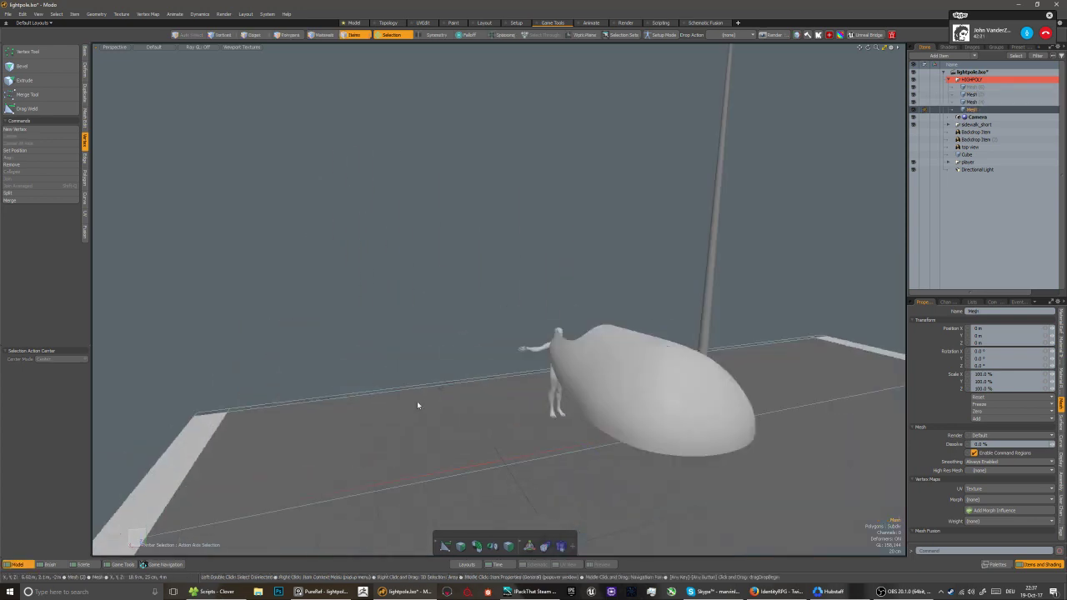
{"action": "left_click", "coordinate": [579, 385]}
{"action": "left_click_drag", "start_coordinate": [534, 407], "coordinate": [422, 378], "text": "ctrl+alt"}
{"action": "key", "text": "shift+a"}
Set the action center to None and move the top edge of the neck's end face outward to make the face more upright
{"action": "key", "text": "2"}
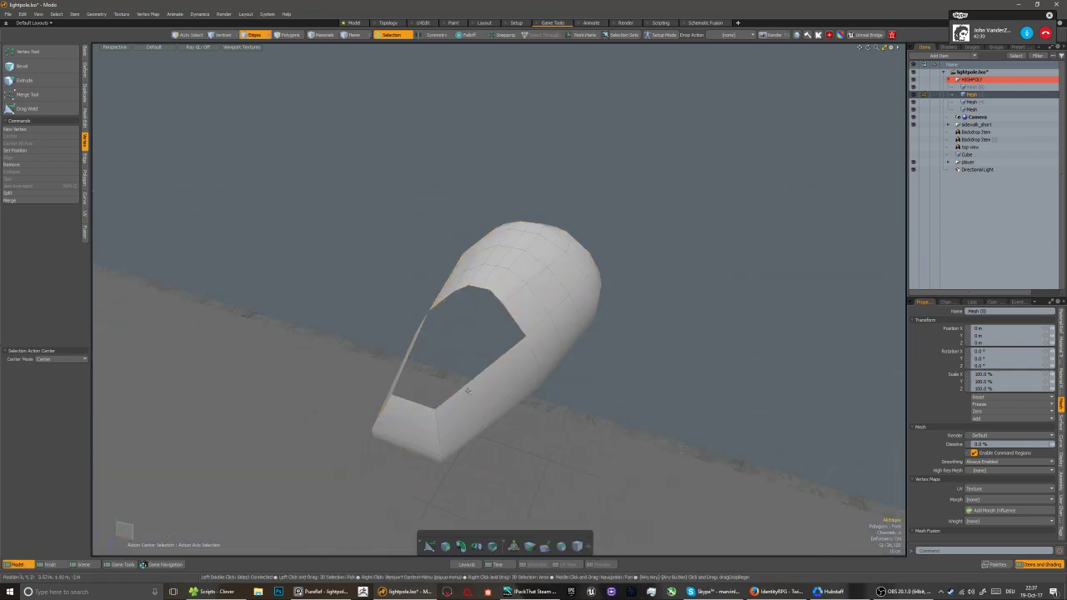
{"action": "left_click_drag", "start_coordinate": [428, 423], "coordinate": [392, 399], "text": "alt"}
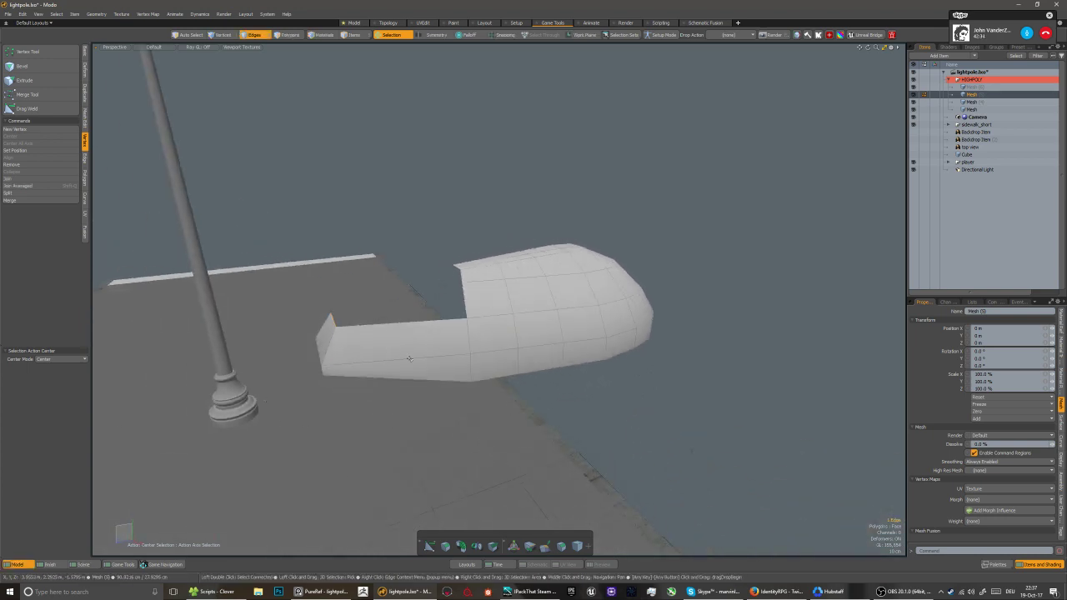
{"action": "key", "text": "w"}
{"action": "left_click", "coordinate": [390, 35]}
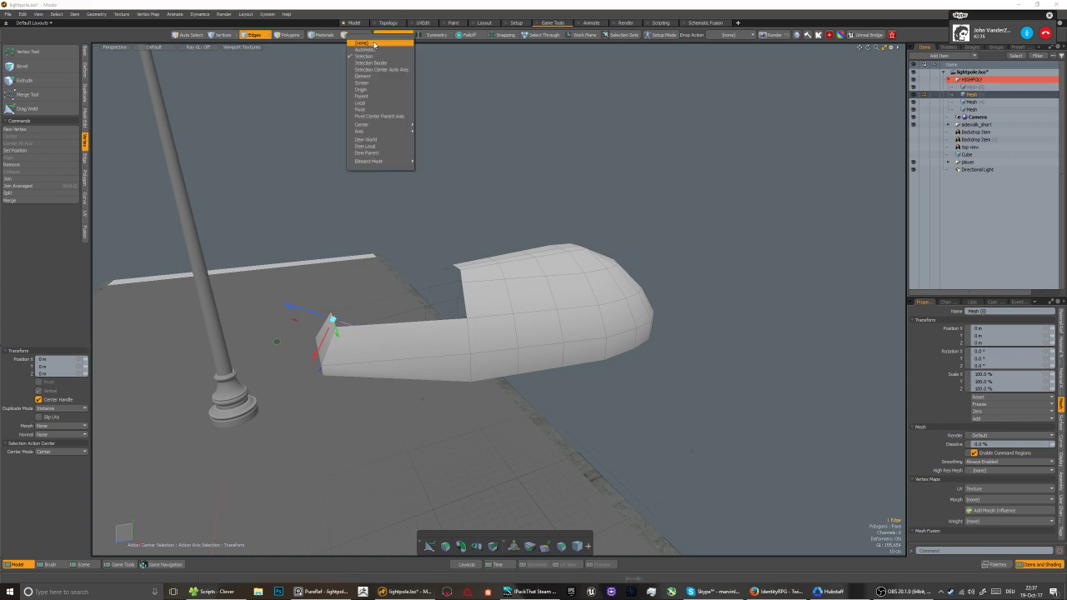
{"action": "left_click", "coordinate": [371, 44]}
{"action": "left_click_drag", "start_coordinate": [284, 288], "coordinate": [317, 276]}
{"action": "key", "text": "q"}
{"action": "key", "text": "w"}
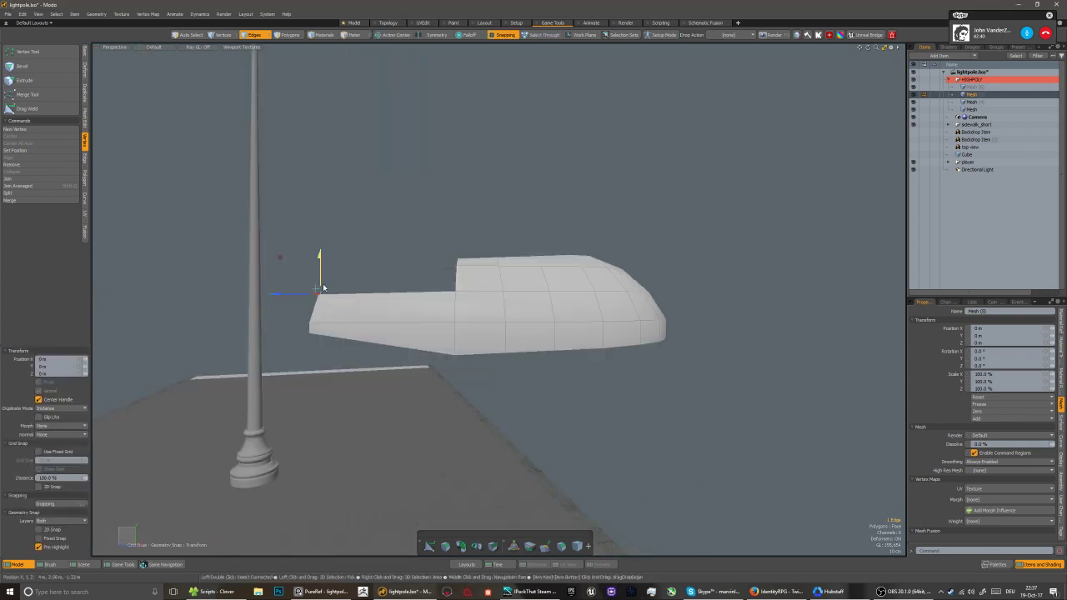
{"action": "left_click_drag", "start_coordinate": [458, 289], "coordinate": [311, 290], "text": "alt"}
Extend the three open rim edges along the neck's sides and end straight upward into a new row of polygons
{"action": "key", "text": "q"}
{"action": "key", "text": "z"}
{"action": "key", "text": "w"}
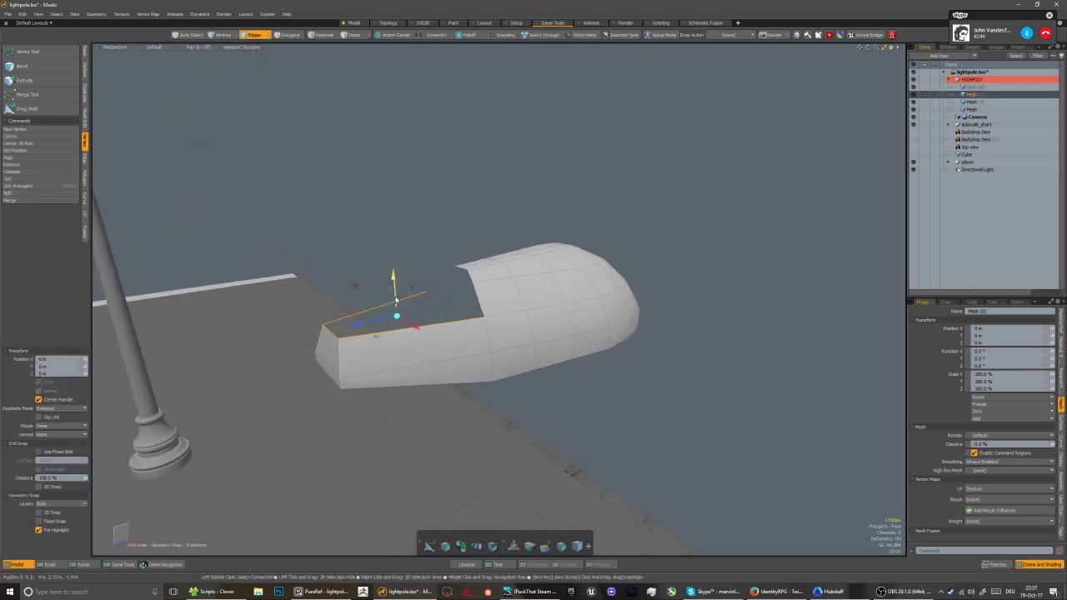
{"action": "left_click_drag", "start_coordinate": [393, 286], "coordinate": [393, 249]}
{"action": "left_click_drag", "start_coordinate": [393, 249], "coordinate": [430, 290], "text": "alt"}
Scale the raised rim edges of the neck inward so the new polygon row tapers toward the opening
{"action": "key", "text": "2"}
{"action": "key", "text": "x"}
{"action": "key", "text": "q"}
{"action": "key", "text": "r"}
{"action": "left_click_drag", "start_coordinate": [518, 291], "coordinate": [485, 324]}
{"action": "key", "text": "q"}
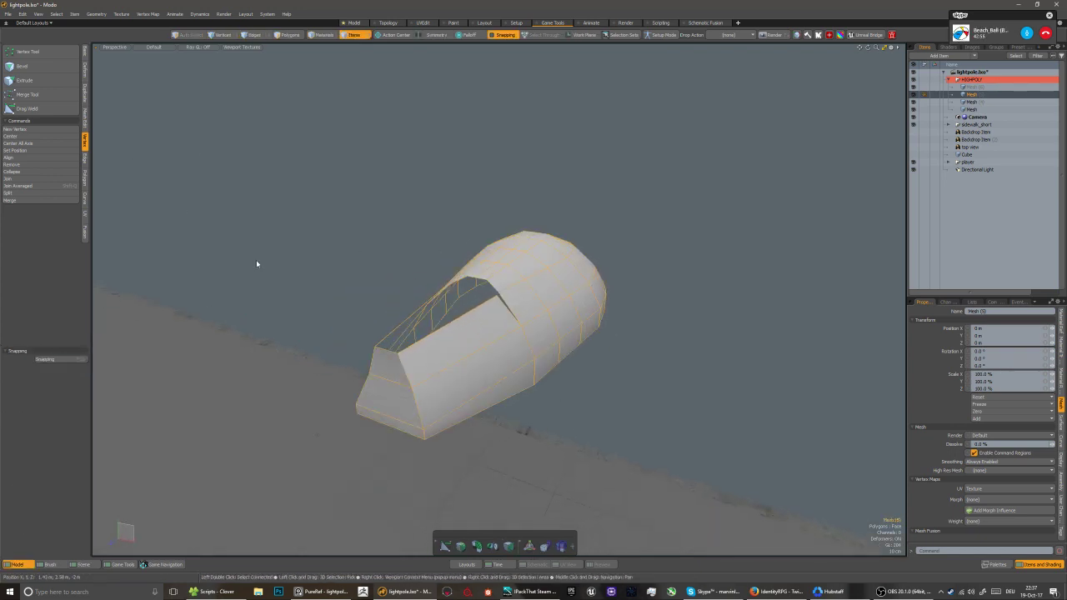
Drag-weld the loose corner vertices of the raised neck rim onto the adjoining vertices of the housing opening
{"action": "key", "text": "5"}
{"action": "left_click", "coordinate": [50, 109]}
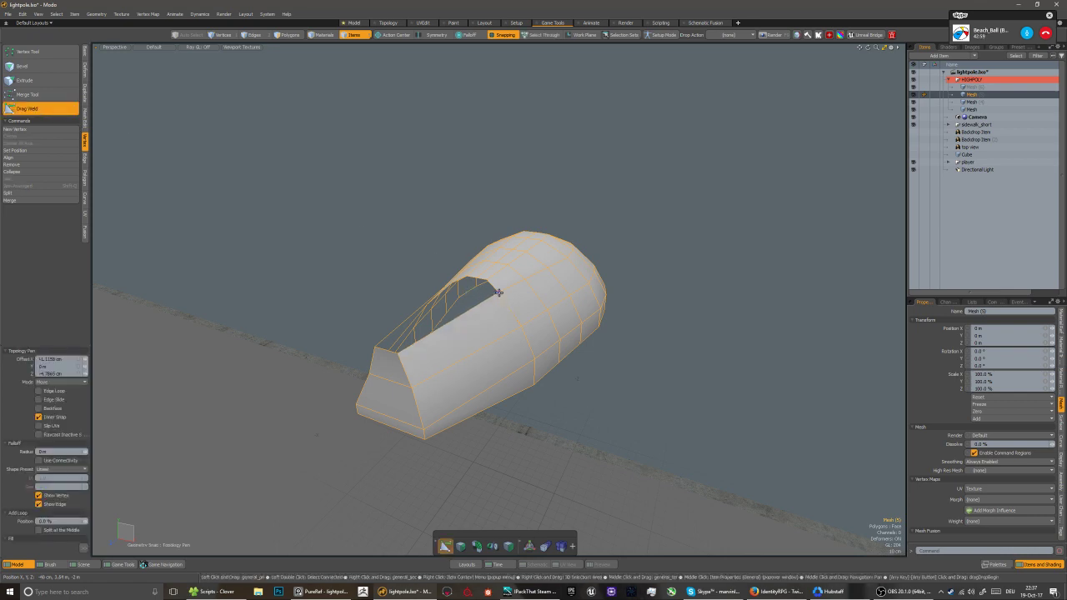
{"action": "left_click_drag", "start_coordinate": [498, 292], "coordinate": [306, 291], "text": "alt"}
Turn snapping off and move the top edge of the neck's end face inward toward the housing
{"action": "key", "text": "2"}
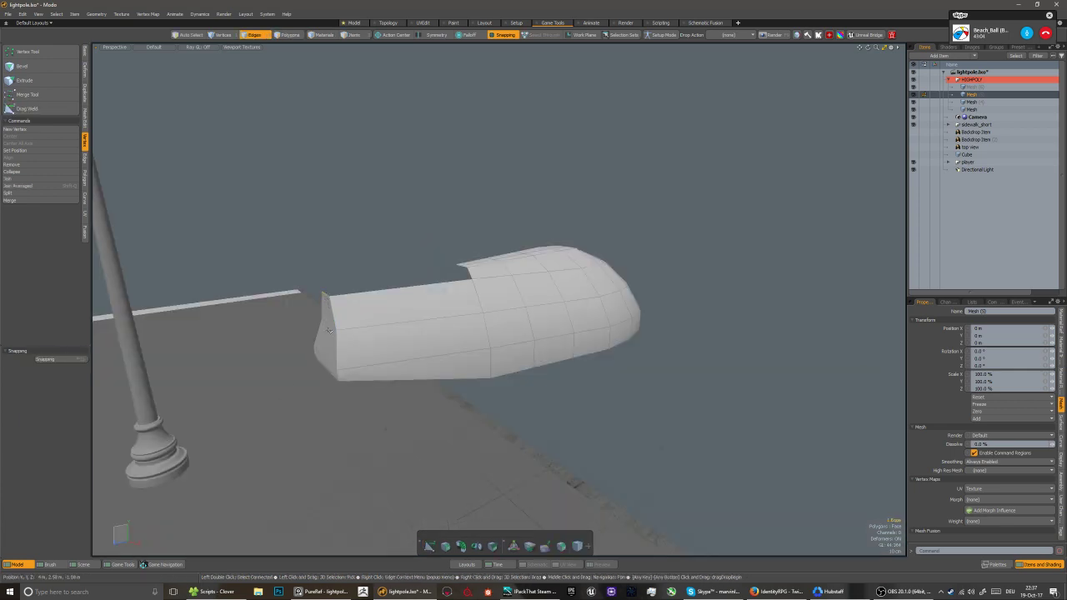
{"action": "key", "text": "w"}
{"action": "key", "text": "x"}
{"action": "left_click_drag", "start_coordinate": [290, 303], "coordinate": [463, 344]}
{"action": "key", "text": "q"}
Run Mesh Cleanup on the housing mesh after checking its open rim and vertices
{"action": "double_click", "coordinate": [421, 380]}
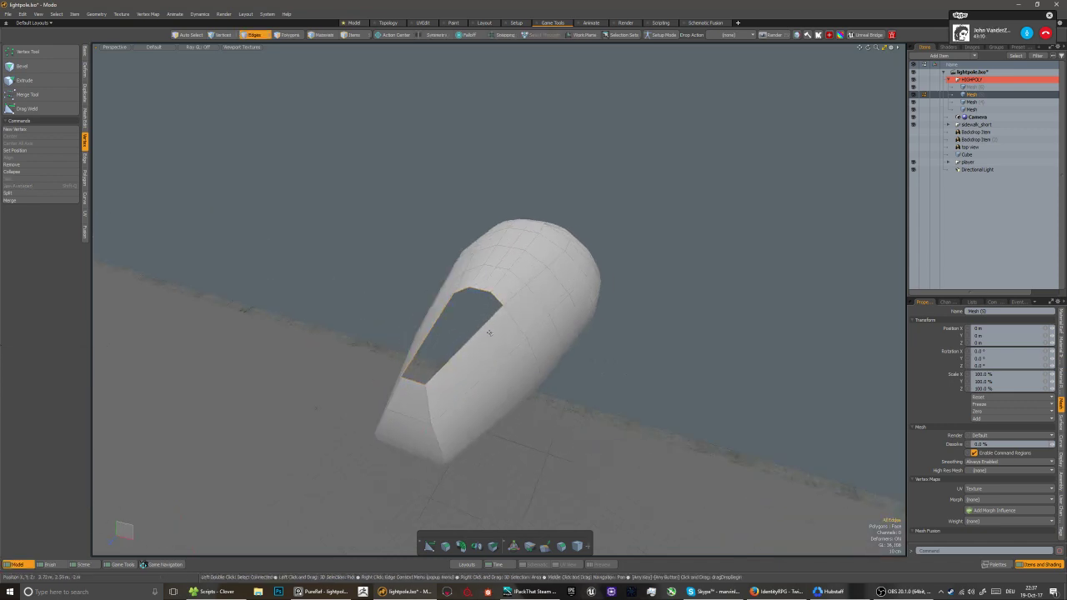
{"action": "left_click_drag", "start_coordinate": [421, 381], "coordinate": [436, 395], "text": "alt"}
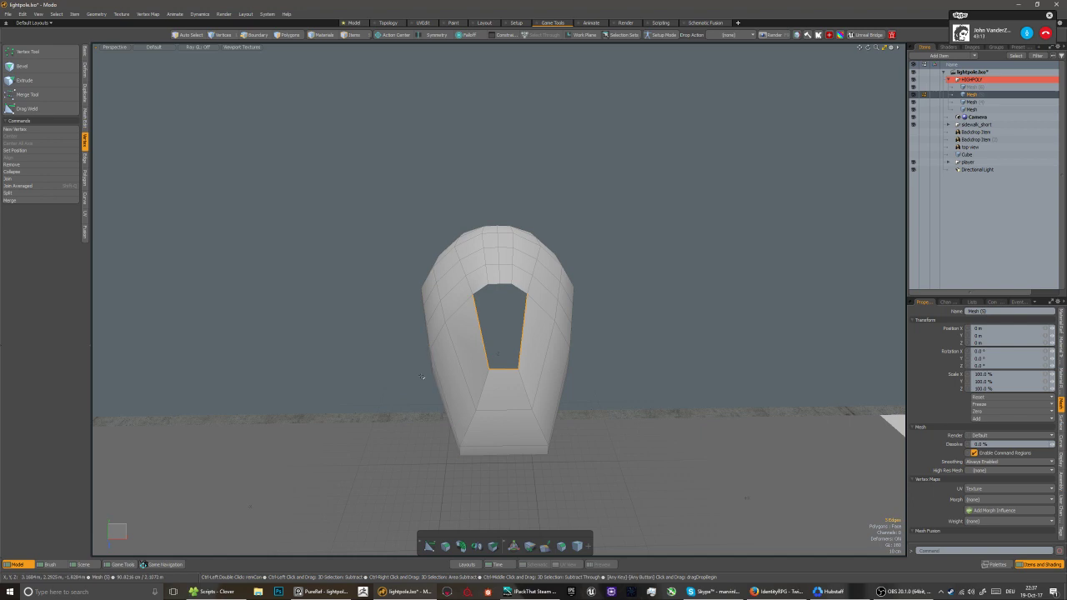
{"action": "key", "text": "1"}
{"action": "left_click_drag", "start_coordinate": [423, 377], "coordinate": [429, 423], "text": "alt"}
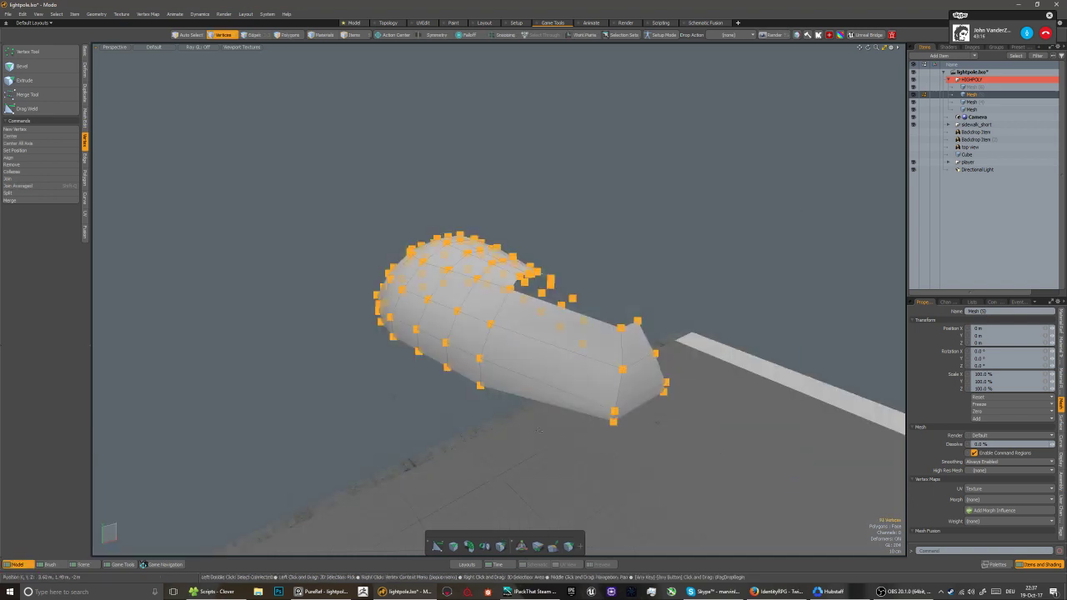
{"action": "left_click_drag", "start_coordinate": [540, 430], "coordinate": [474, 455], "text": "alt"}
{"action": "key", "text": "5"}
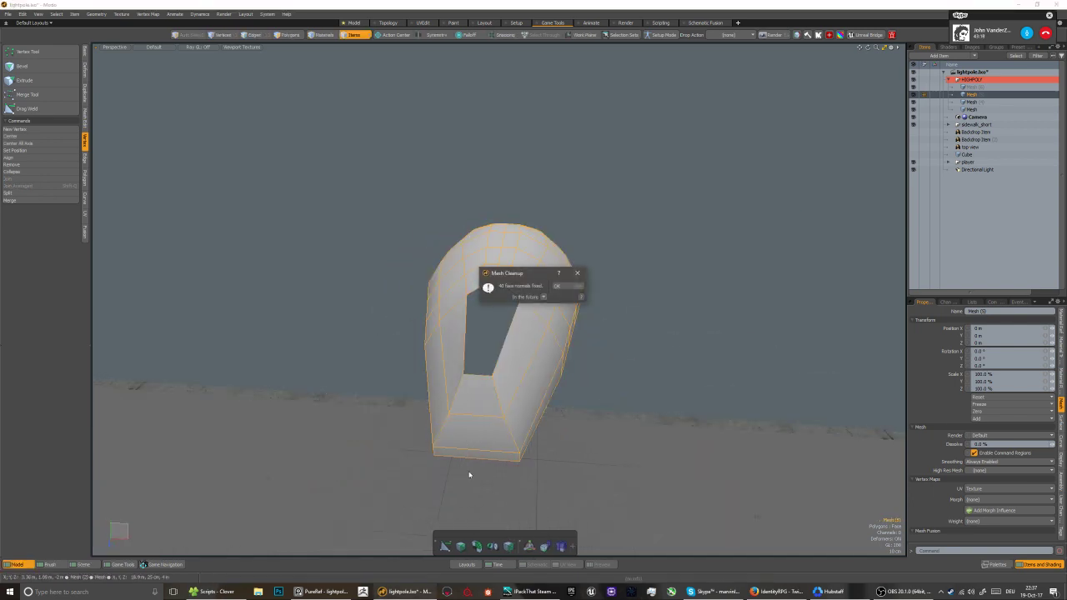
{"action": "left_click_drag", "start_coordinate": [476, 384], "coordinate": [423, 386], "text": "alt"}
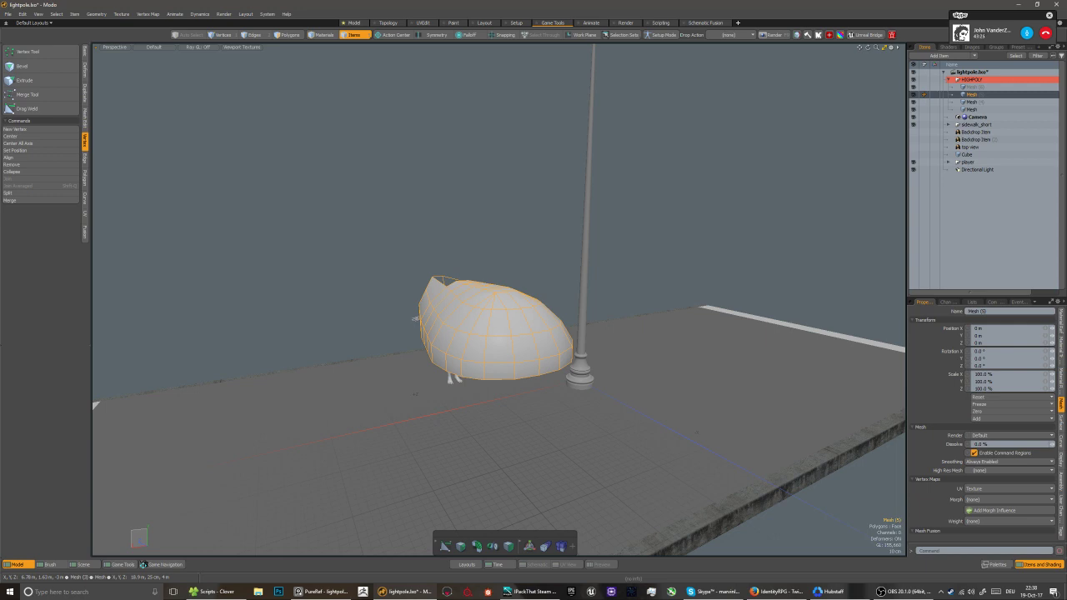
Select the three open rim edges along the sides and end of the neck opening
{"action": "scroll", "coordinate": [516, 360], "scroll_direction": "up", "scroll_amount": 2}
{"action": "left_click_drag", "start_coordinate": [455, 379], "coordinate": [635, 351], "text": "alt"}
{"action": "key", "text": "2"}
{"action": "left_click_drag", "start_coordinate": [433, 379], "coordinate": [529, 333], "text": "alt"}
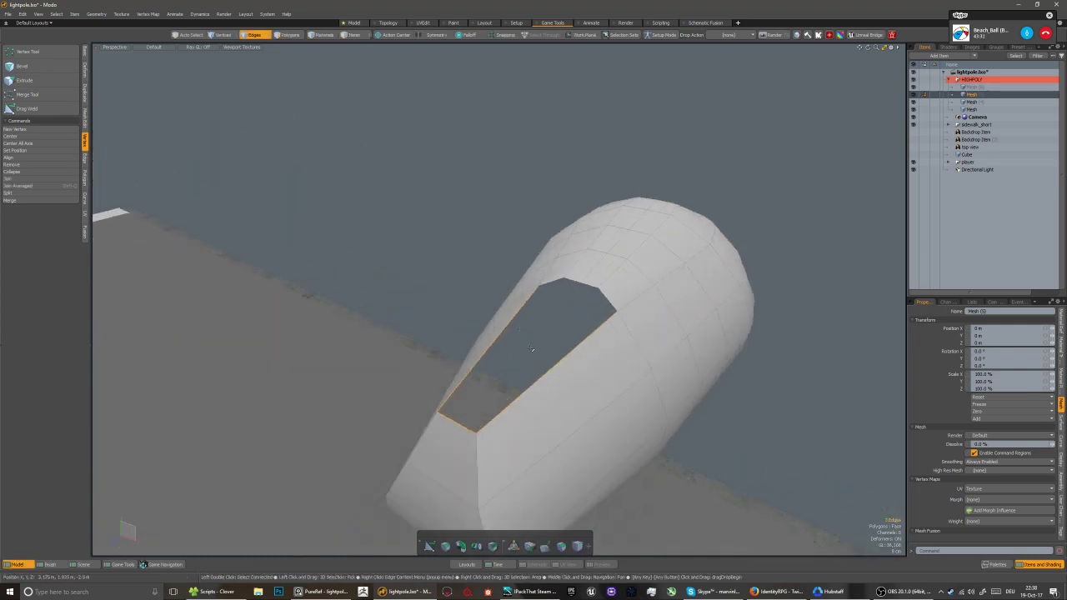
Scale the two long side edges of the lamp head's top opening closer together along X
{"action": "key", "text": "y"}
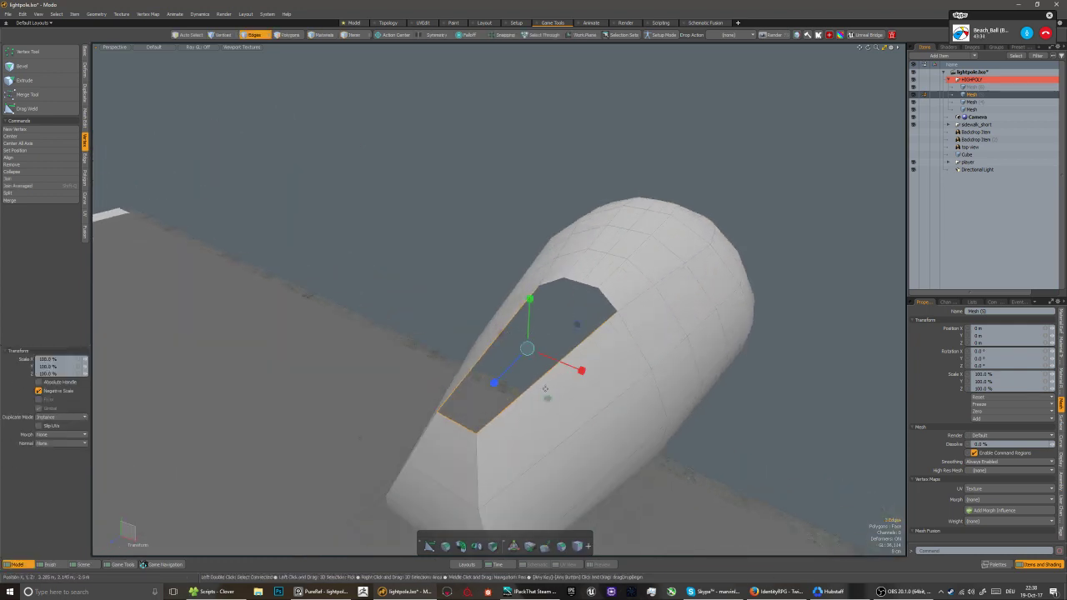
{"action": "left_click_drag", "start_coordinate": [529, 327], "coordinate": [567, 283]}
{"action": "key", "text": "r"}
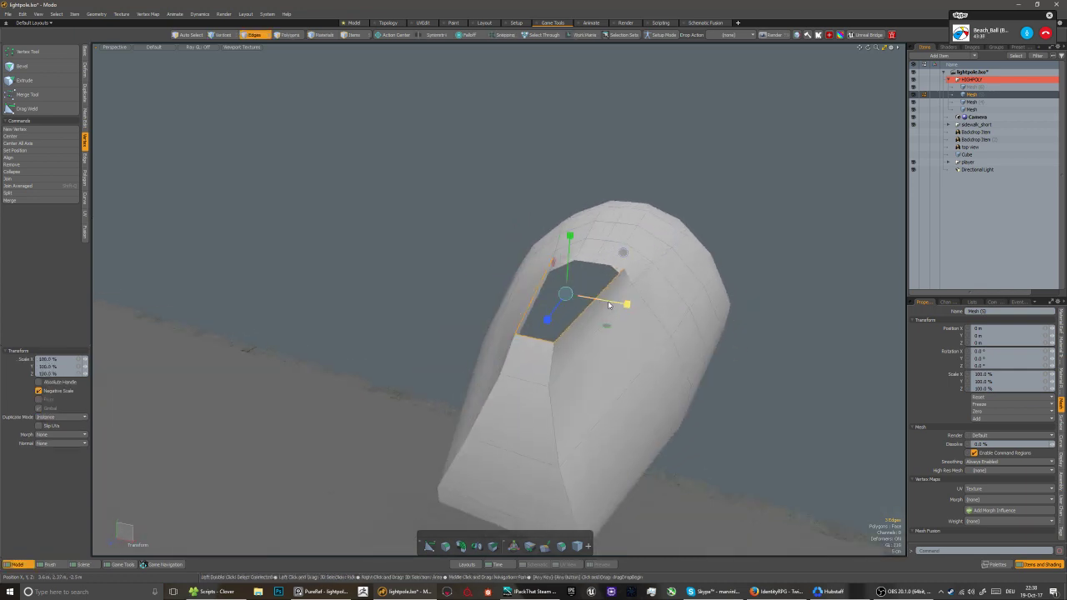
{"action": "left_click_drag", "start_coordinate": [628, 304], "coordinate": [507, 298]}
Lower the opening's side edges along Y with snapping, level with the adjoining top surface of the lamp head
{"action": "key", "text": "w"}
{"action": "left_click_drag", "start_coordinate": [435, 312], "coordinate": [416, 266], "text": "alt"}
{"action": "key", "text": "x"}
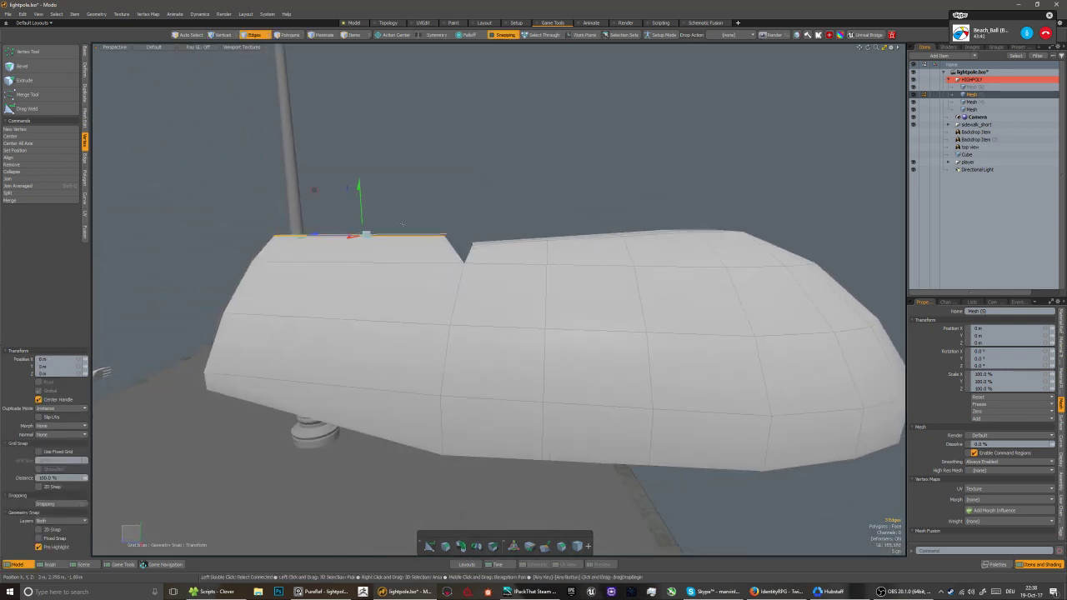
{"action": "left_click_drag", "start_coordinate": [361, 217], "coordinate": [473, 248]}
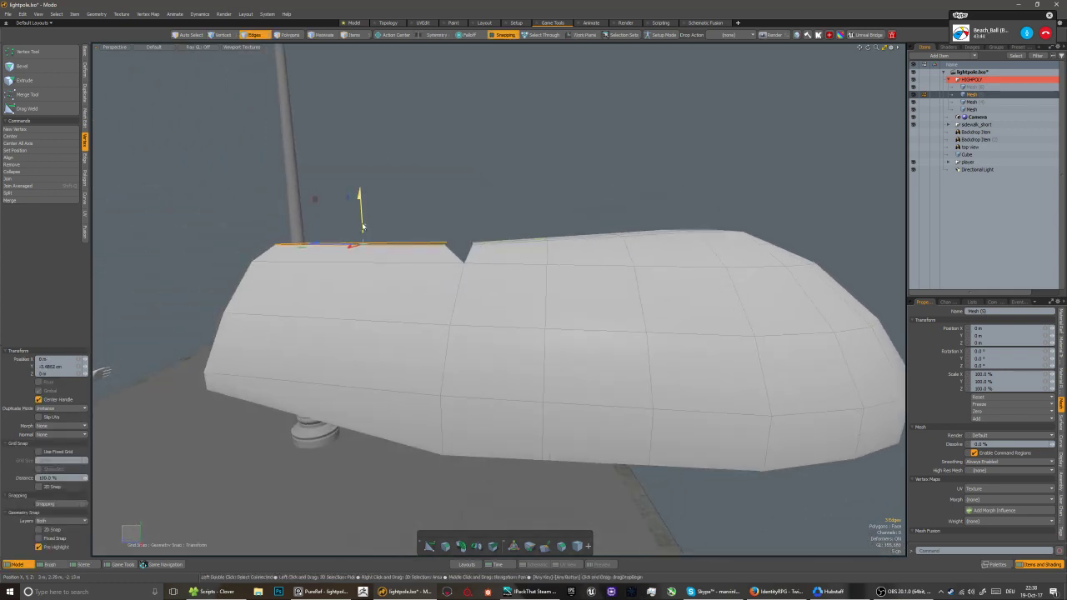
{"action": "left_click_drag", "start_coordinate": [316, 287], "coordinate": [473, 313], "text": "alt"}
{"action": "key", "text": "Escape"}
{"action": "key", "text": "Escape"}
{"action": "left_click_drag", "start_coordinate": [425, 268], "coordinate": [457, 305], "text": "alt"}
{"action": "key", "text": "shift+w"}
{"action": "left_click_drag", "start_coordinate": [493, 383], "coordinate": [583, 283]}
{"action": "key", "text": "ctrl+z"}
{"action": "key", "text": "ctrl+z"}
Weld the stray vertices at the opening's far end into its corners with Drag Weld
{"action": "left_click", "coordinate": [40, 110]}
{"action": "key", "text": "space"}
Widen the lower cross edge of the lamp head's tapered front strip along X with the Scale tool
{"action": "left_click", "coordinate": [546, 409]}
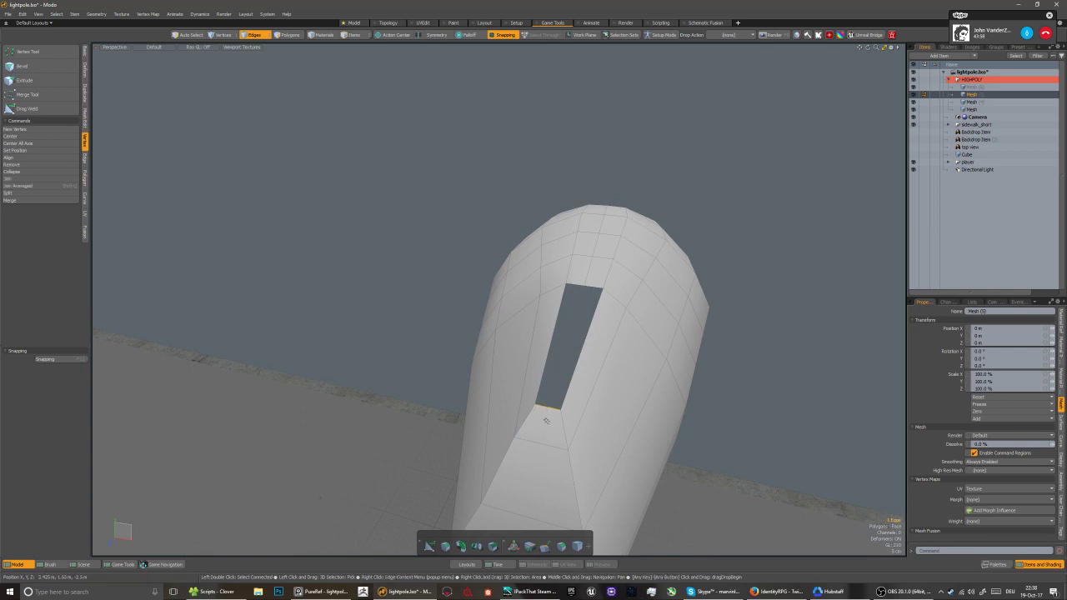
{"action": "left_click_drag", "start_coordinate": [546, 421], "coordinate": [550, 342], "text": "alt"}
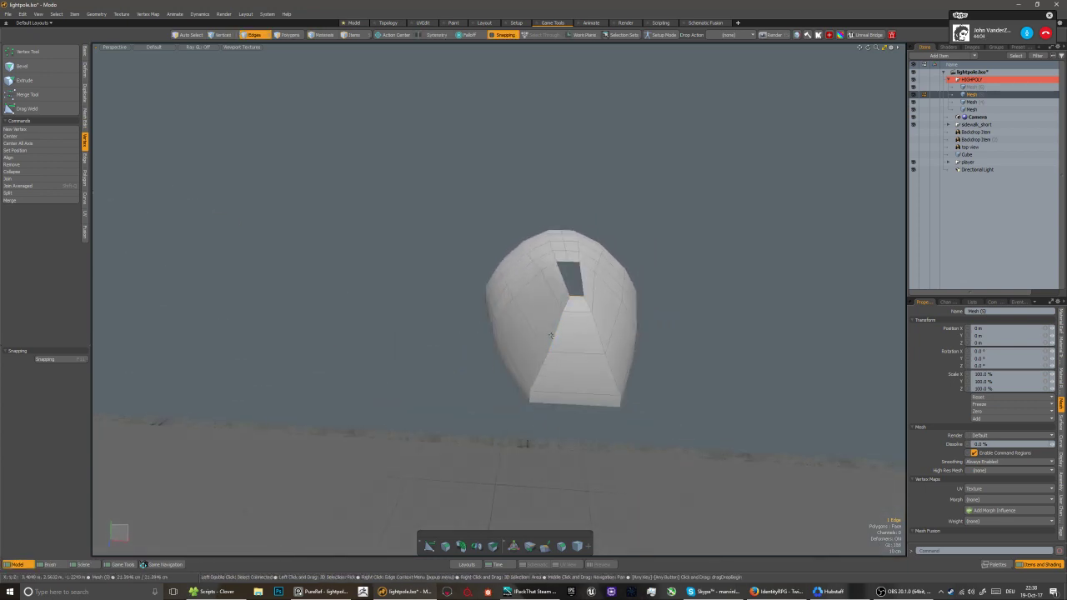
{"action": "key", "text": "1"}
{"action": "key", "text": "2"}
{"action": "left_click", "coordinate": [576, 355]}
{"action": "key", "text": "r"}
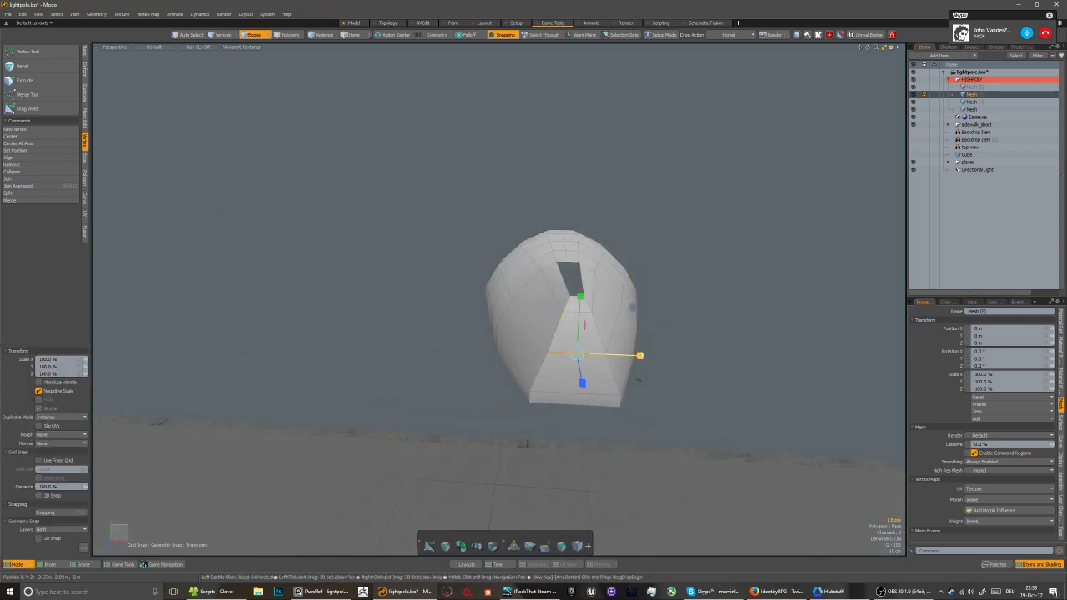
{"action": "left_click_drag", "start_coordinate": [654, 356], "coordinate": [588, 338], "text": "alt"}
{"action": "key", "text": "q"}
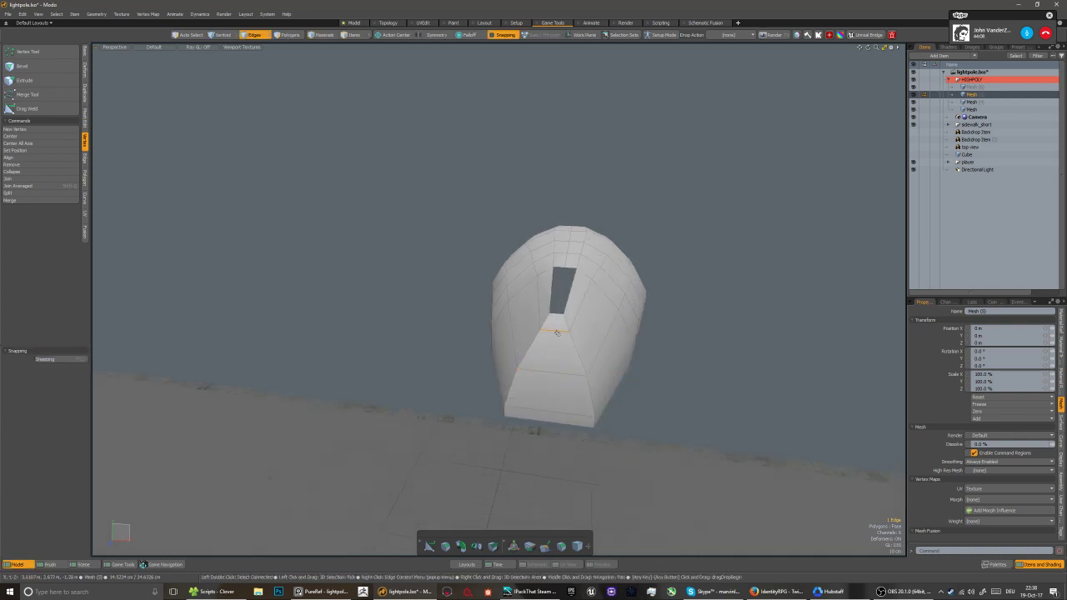
Widen the cross edge just in front of the opening along X to even out the front strip's taper
{"action": "left_click", "coordinate": [557, 332]}
{"action": "key", "text": "r"}
{"action": "key", "text": "q"}
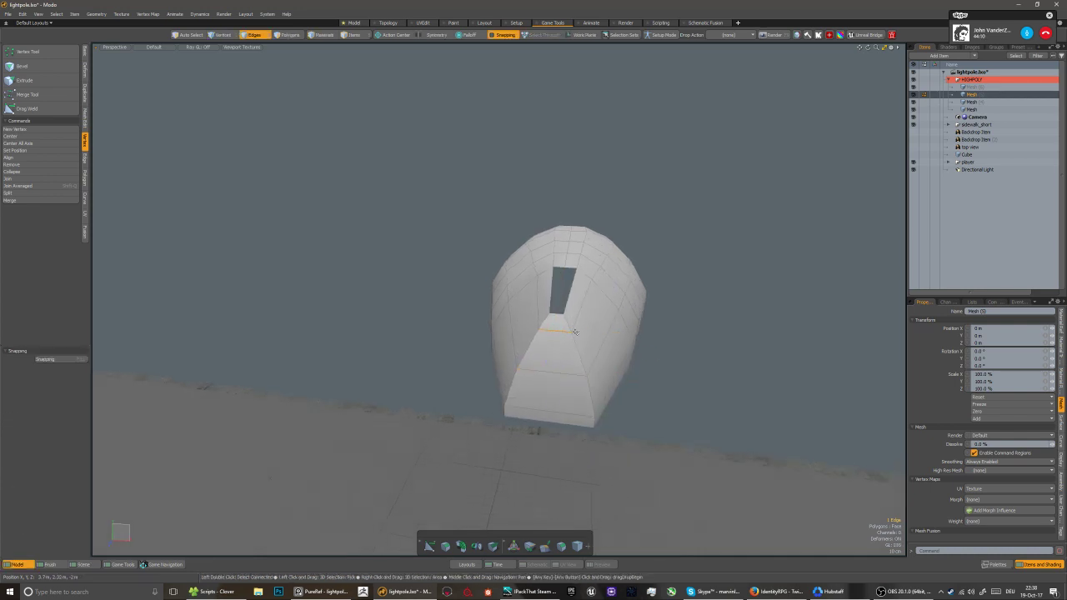
{"action": "left_click_drag", "start_coordinate": [575, 332], "coordinate": [553, 312], "text": "alt"}
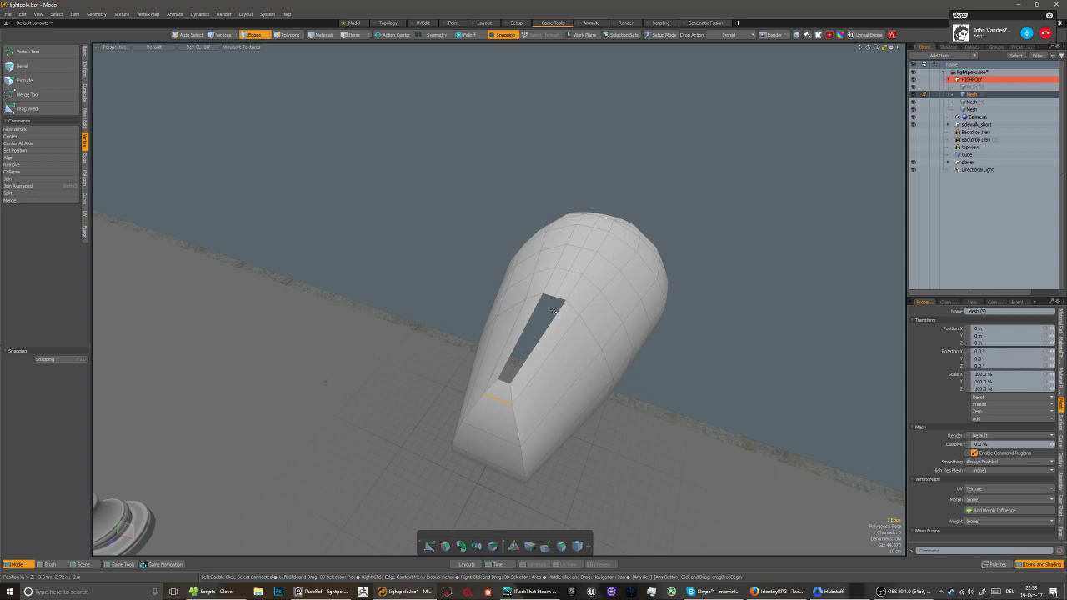
Close the lamp head's top opening by bridging its two long side edges
{"action": "left_click", "coordinate": [520, 367]}
{"action": "left_click", "coordinate": [84, 158]}
{"action": "left_click", "coordinate": [22, 94]}
{"action": "left_click", "coordinate": [192, 177]}
Preview the lamp head with subdivision smoothing and examine the bridged strip and surrounding topology from several angles
{"action": "key", "text": "space"}
{"action": "key", "text": "5"}
{"action": "key", "text": "Tab"}
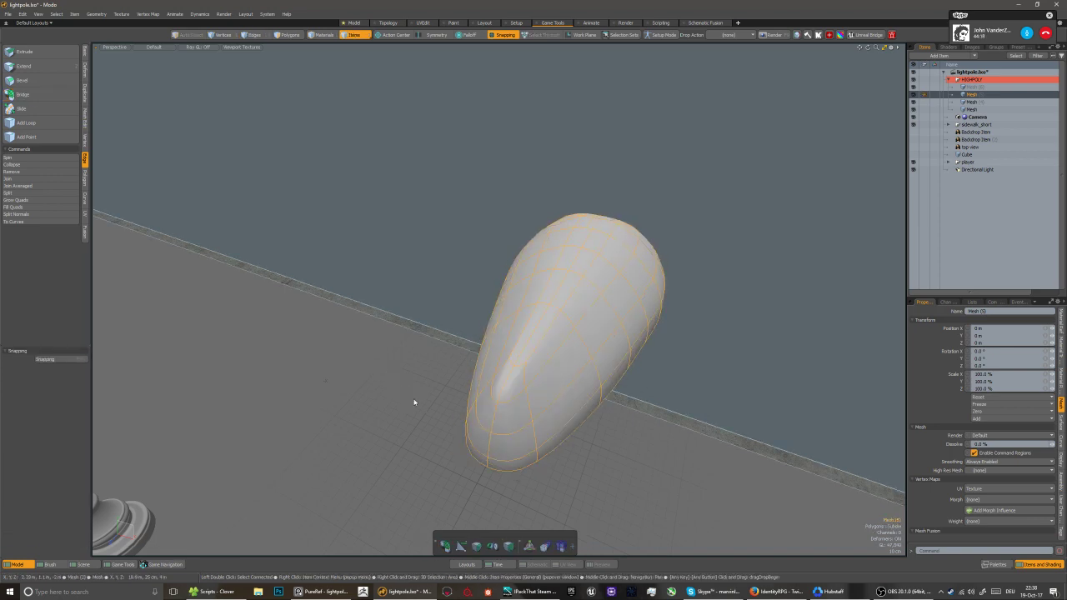
{"action": "scroll", "coordinate": [433, 382], "scroll_direction": "down", "scroll_amount": 2}
{"action": "scroll", "coordinate": [465, 387], "scroll_direction": "up", "scroll_amount": 2}
{"action": "key", "text": "Tab"}
{"action": "left_click_drag", "start_coordinate": [464, 388], "coordinate": [463, 369], "text": "alt"}
{"action": "key", "text": "2"}
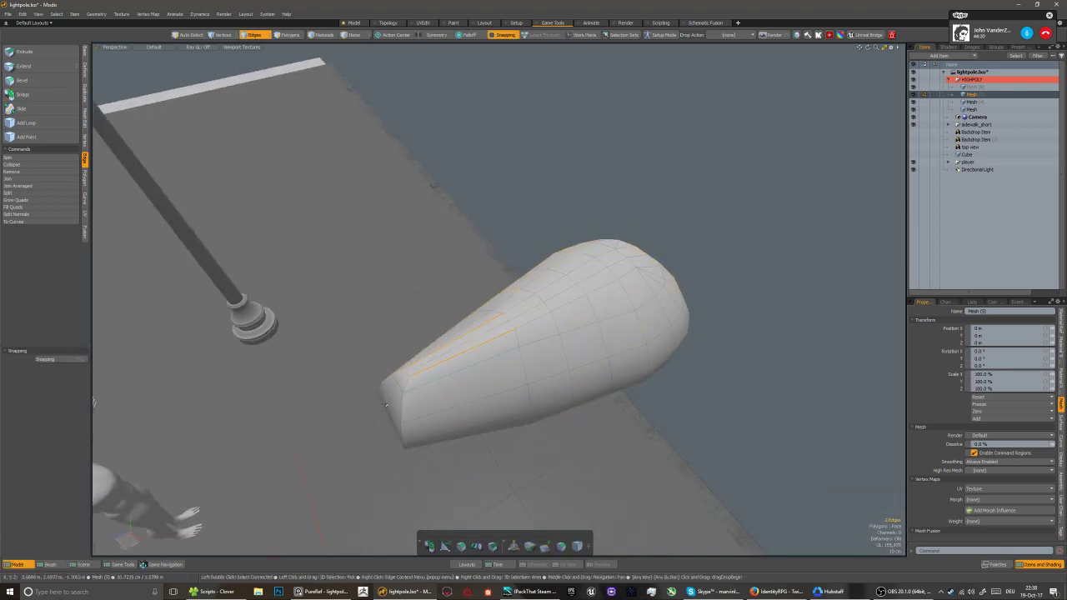
{"action": "left_click_drag", "start_coordinate": [385, 404], "coordinate": [434, 392], "text": "alt"}
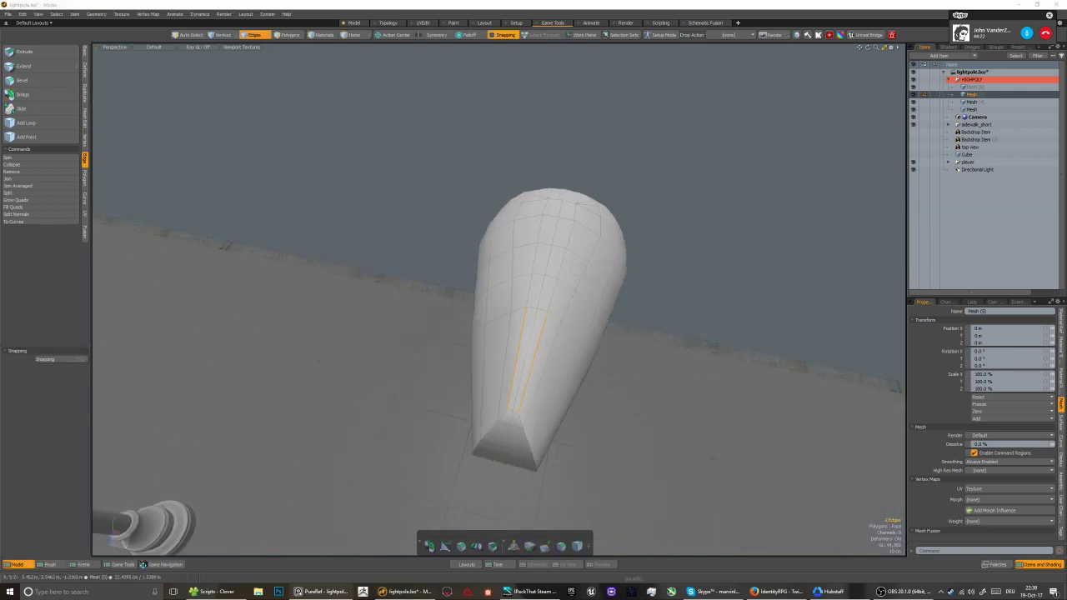
{"action": "left_click_drag", "start_coordinate": [433, 392], "coordinate": [462, 397], "text": "alt"}
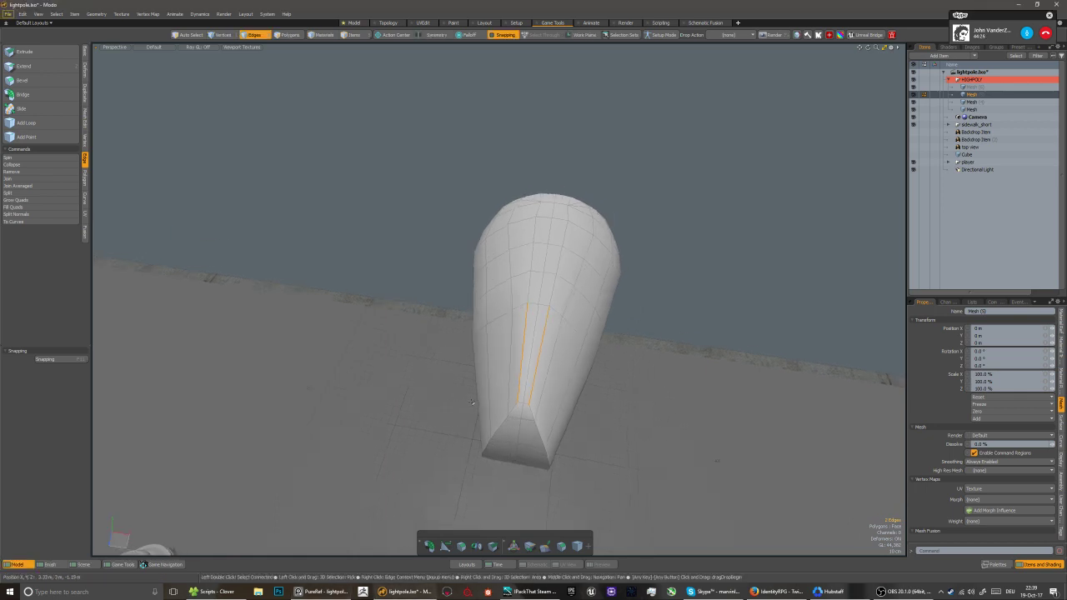
{"action": "left_click_drag", "start_coordinate": [473, 404], "coordinate": [515, 392], "text": "alt"}
{"action": "key", "text": "1"}
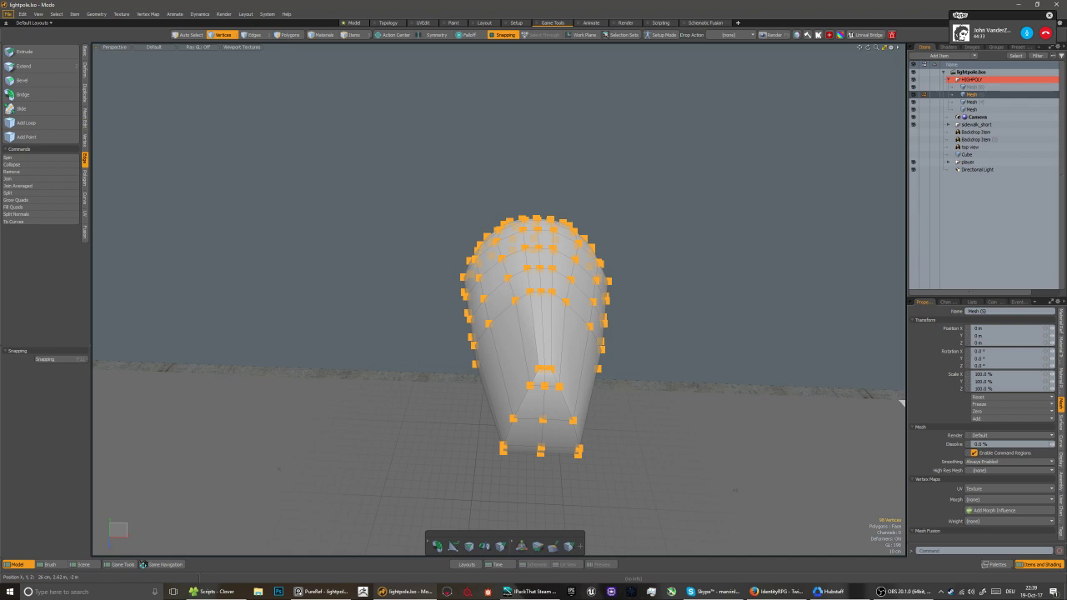
Create a cylinder as a new mesh item at the base of the light pole
{"action": "scroll", "coordinate": [442, 287], "scroll_direction": "down", "scroll_amount": 5}
{"action": "left_click_drag", "start_coordinate": [491, 258], "coordinate": [597, 239], "text": "alt"}
{"action": "key", "text": "5"}
{"action": "left_click", "coordinate": [428, 280]}
{"action": "scroll", "coordinate": [428, 281], "scroll_direction": "up", "scroll_amount": 2}
{"action": "scroll", "coordinate": [440, 281], "scroll_direction": "up", "scroll_amount": 3}
{"action": "key", "text": "3"}
{"action": "left_click", "coordinate": [84, 52]}
{"action": "left_click", "coordinate": [51, 54]}
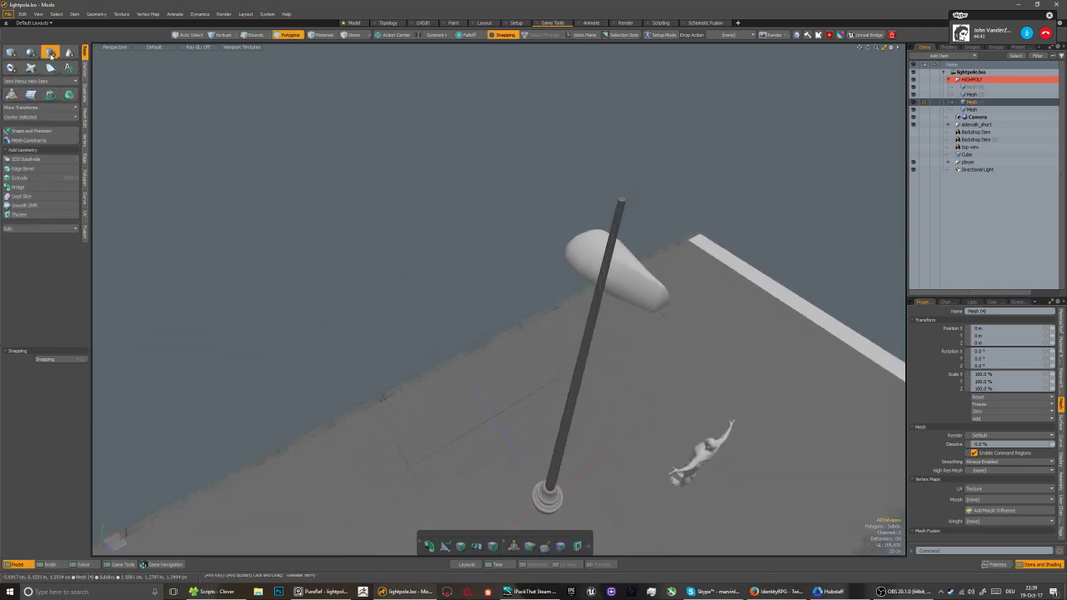
{"action": "scroll", "coordinate": [443, 302], "scroll_direction": "down", "scroll_amount": 3}
{"action": "left_click_drag", "start_coordinate": [442, 302], "coordinate": [445, 367], "text": "alt"}
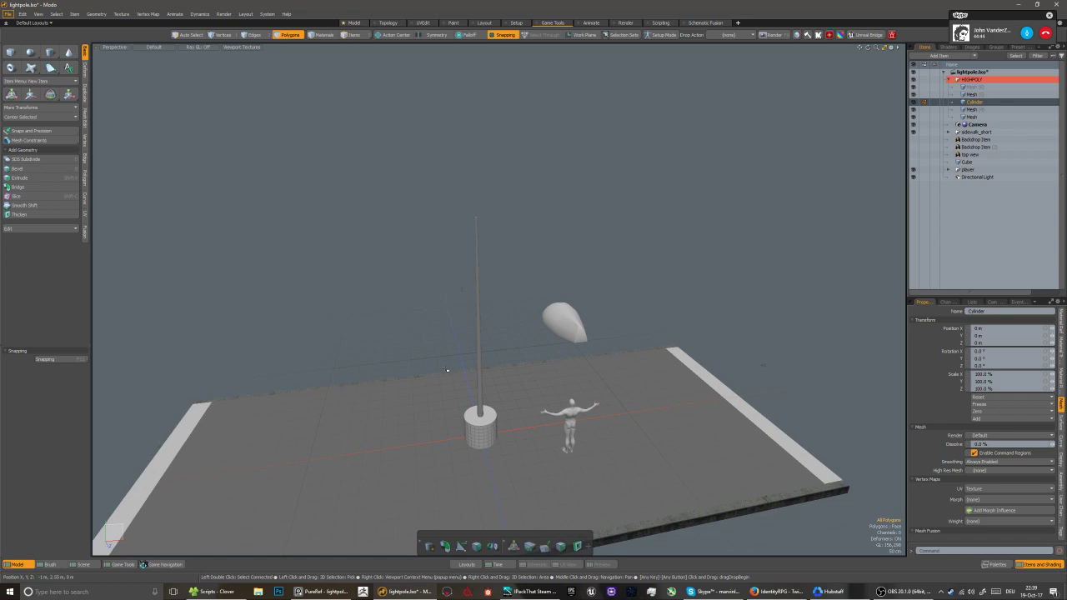
Scale the cylinder into a thin rod and move it beside the pole's top, to X -30 cm and Y 6.5 m
{"action": "key", "text": "r"}
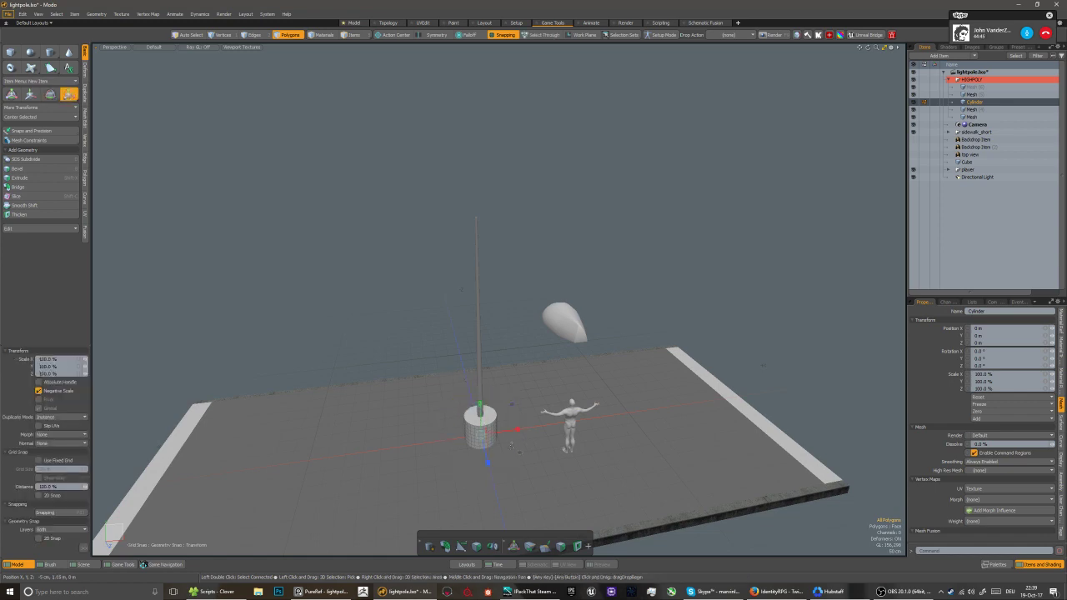
{"action": "left_click_drag", "start_coordinate": [511, 446], "coordinate": [501, 185]}
{"action": "key", "text": "w"}
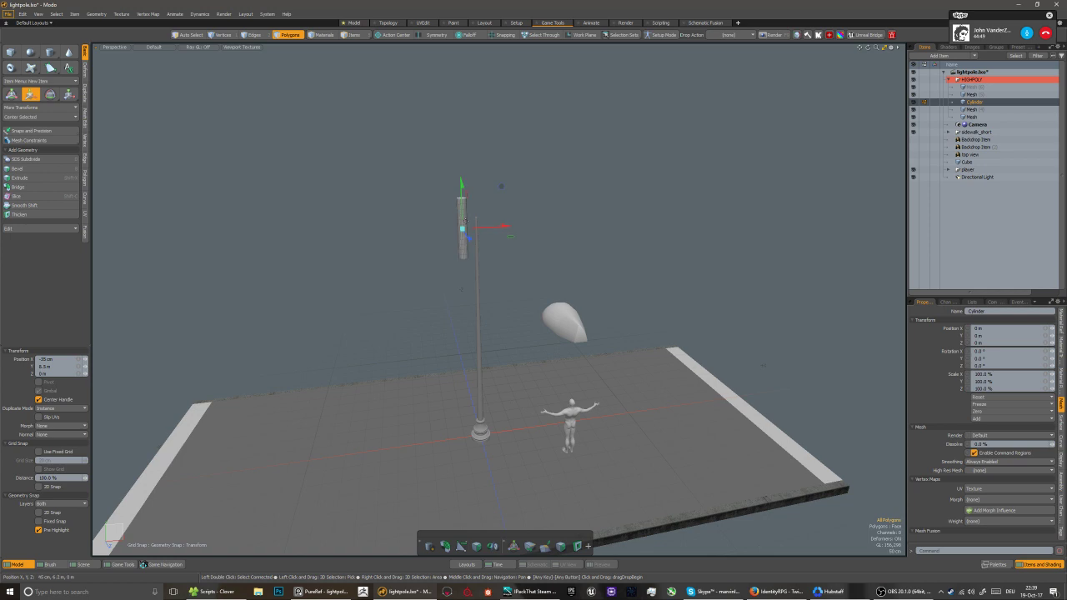
{"action": "key", "text": "r"}
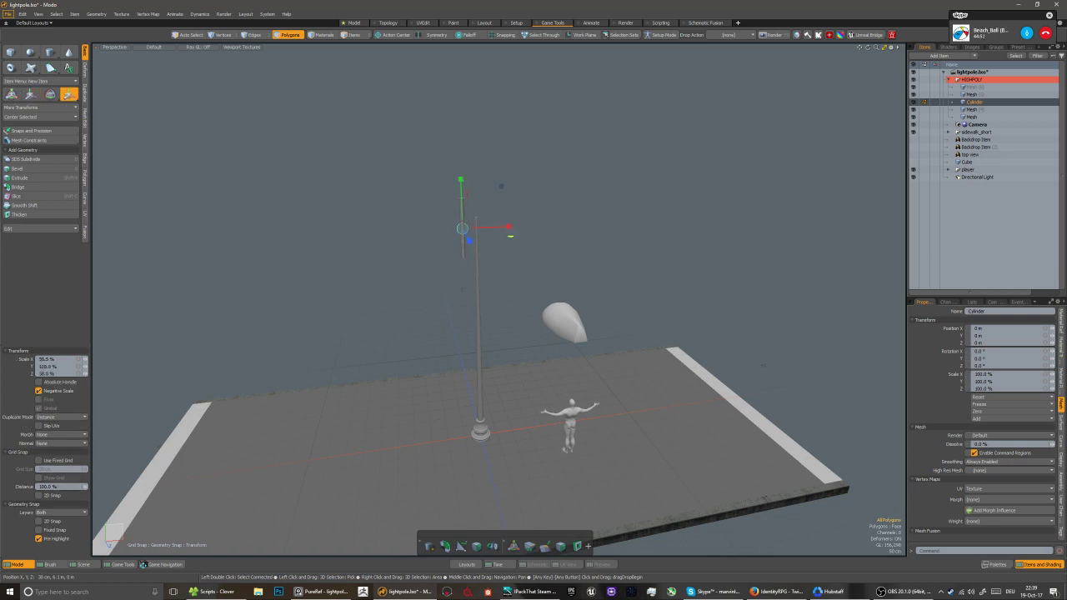
{"action": "left_click_drag", "start_coordinate": [510, 235], "coordinate": [580, 259], "text": "alt"}
{"action": "key", "text": "5"}
{"action": "left_click", "coordinate": [583, 381]}
{"action": "key", "text": "3"}
{"action": "scroll", "coordinate": [581, 379], "scroll_direction": "down", "scroll_amount": 3}
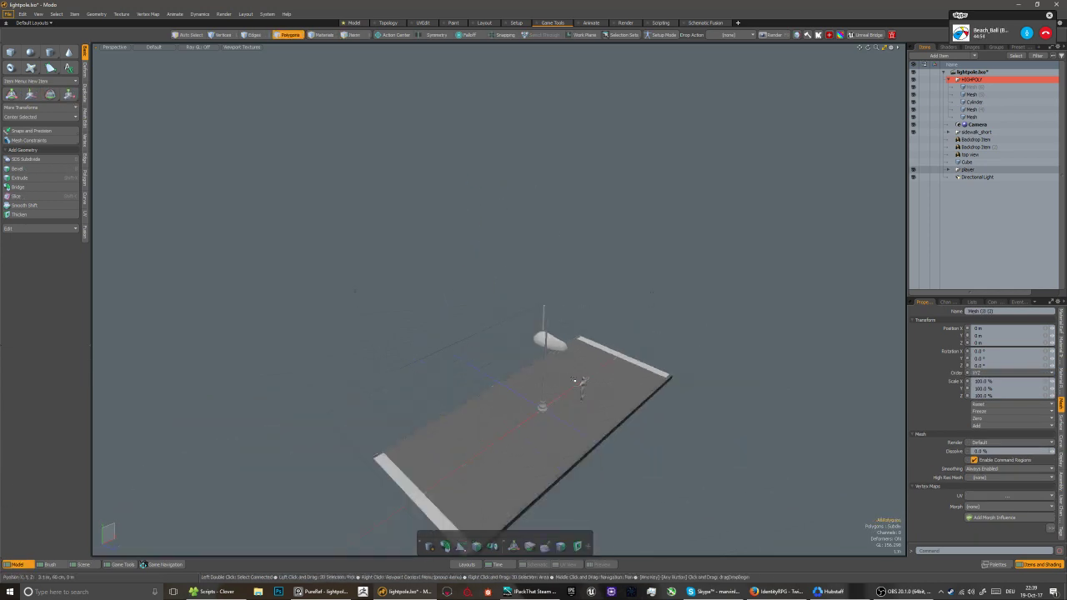
{"action": "key", "text": "w"}
{"action": "key", "text": "q"}
{"action": "key", "text": "5"}
{"action": "scroll", "coordinate": [540, 322], "scroll_direction": "up", "scroll_amount": 3}
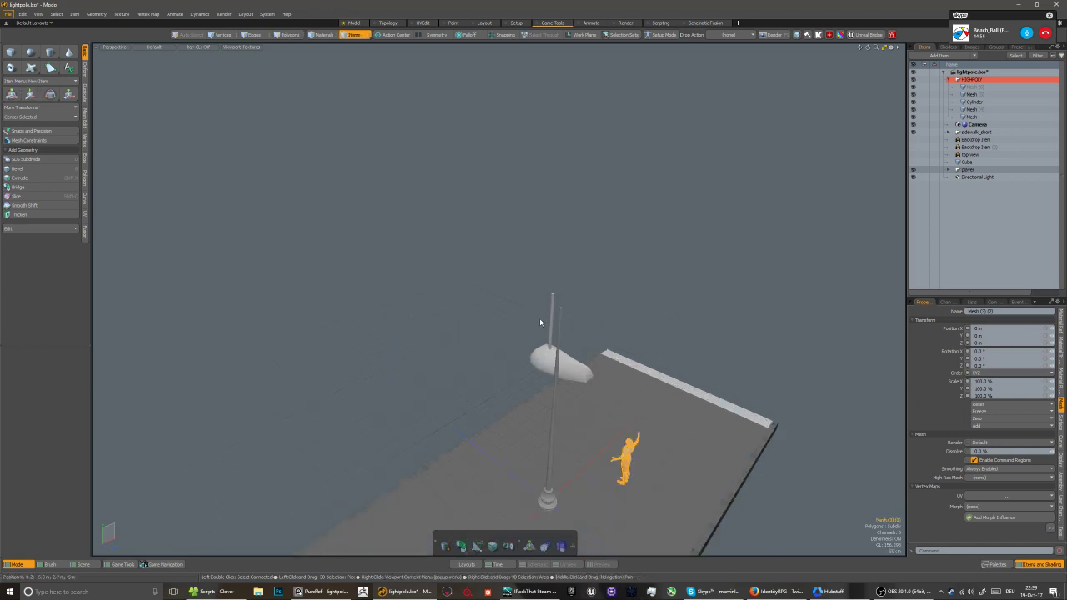
In the right view, select every other lengthwise edge around the cylinder, extend the selection to full loops and remove them
{"action": "left_click", "coordinate": [545, 324]}
{"action": "left_click", "coordinate": [549, 328]}
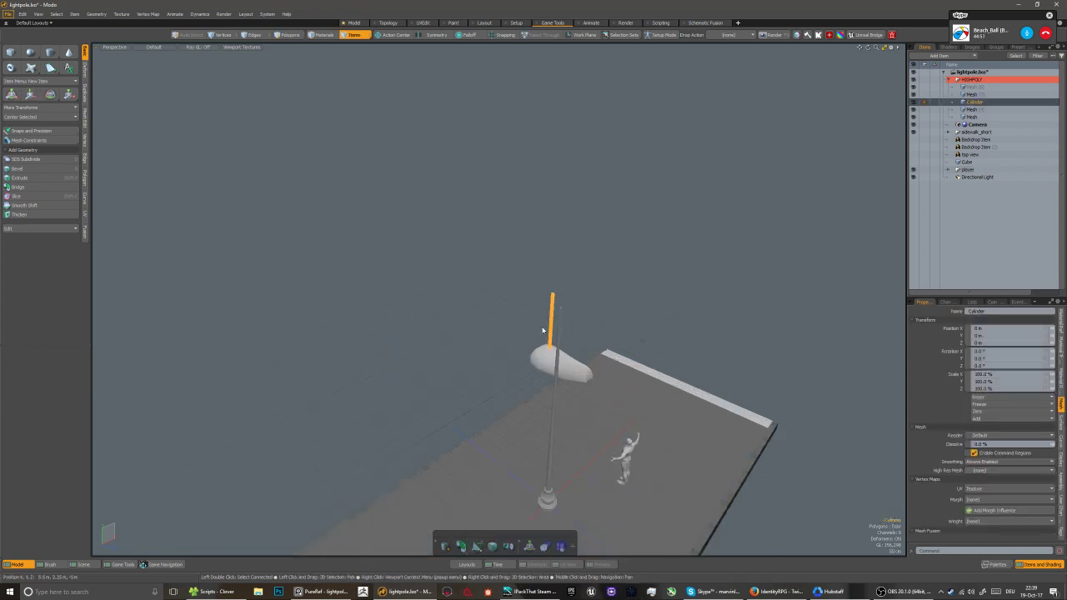
{"action": "key", "text": "2"}
{"action": "key", "text": "shift+a"}
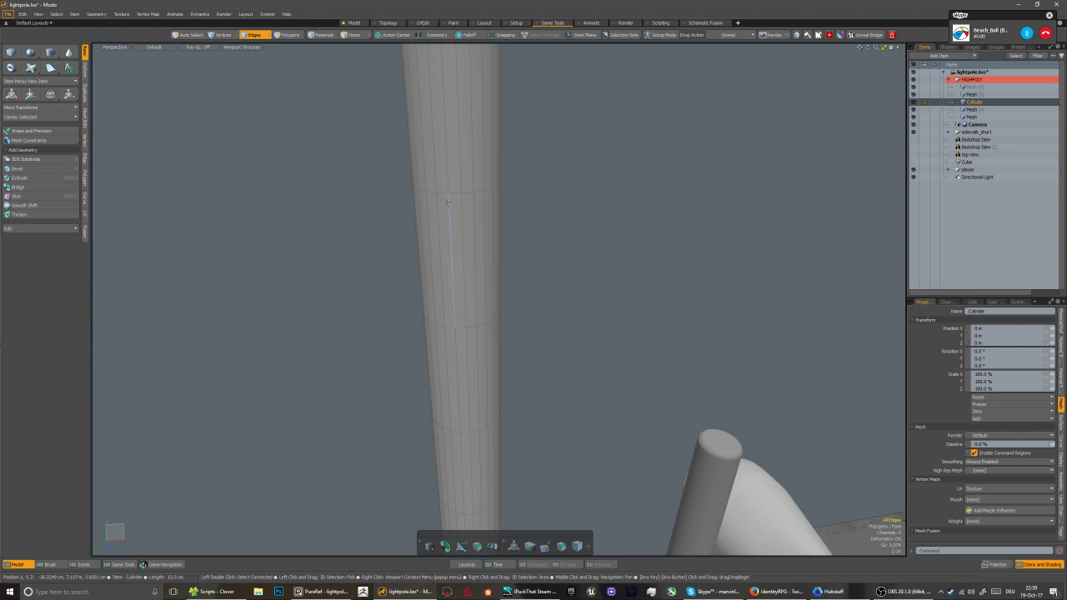
{"action": "key", "text": "ctrl+space"}
{"action": "left_click", "coordinate": [414, 283]}
{"action": "left_click", "coordinate": [324, 300]}
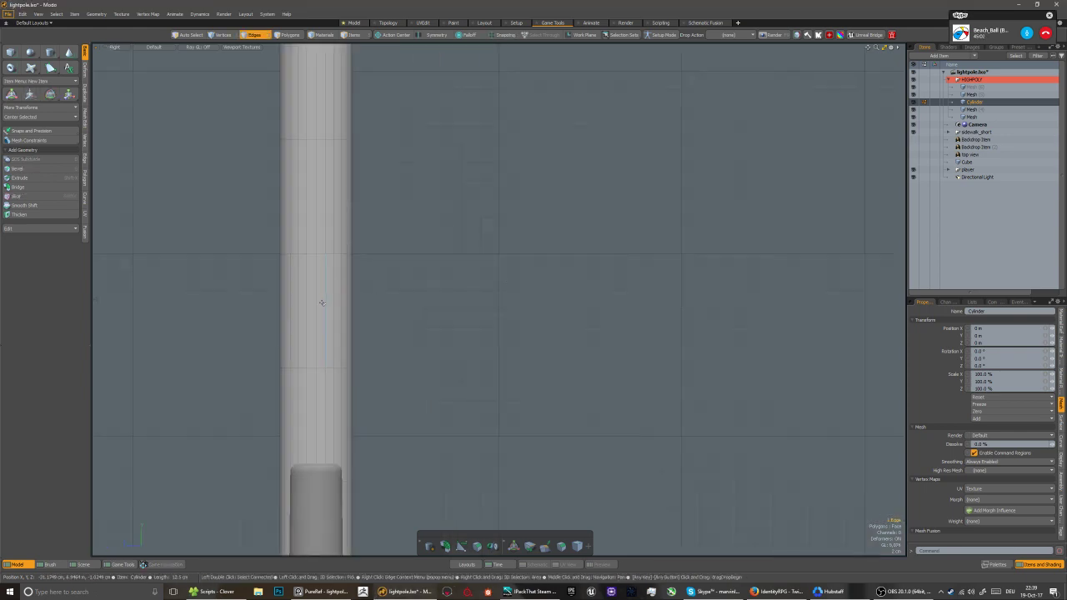
{"action": "left_click", "coordinate": [305, 331], "text": "shift"}
{"action": "key", "text": "Up"}
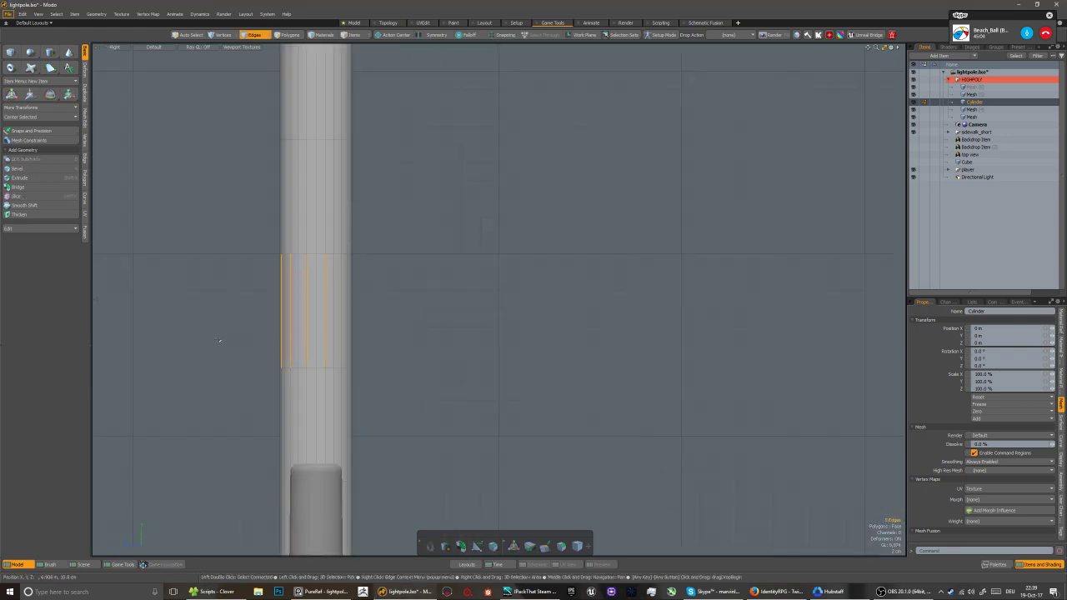
{"action": "key", "text": "l"}
{"action": "key", "text": "BackSpace"}
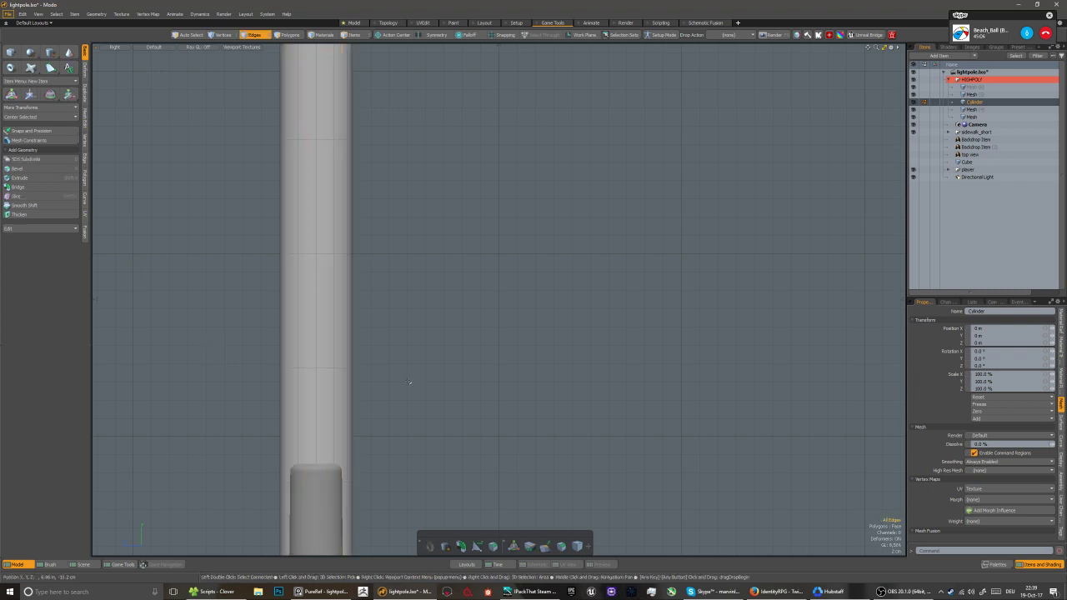
Select the intermediate edge rings along the cylinder's length as full loops and remove them
{"action": "key", "text": "ctrl+space"}
{"action": "left_click", "coordinate": [442, 351]}
{"action": "left_click_drag", "start_coordinate": [443, 351], "coordinate": [446, 380], "text": "alt"}
{"action": "left_click", "coordinate": [372, 305]}
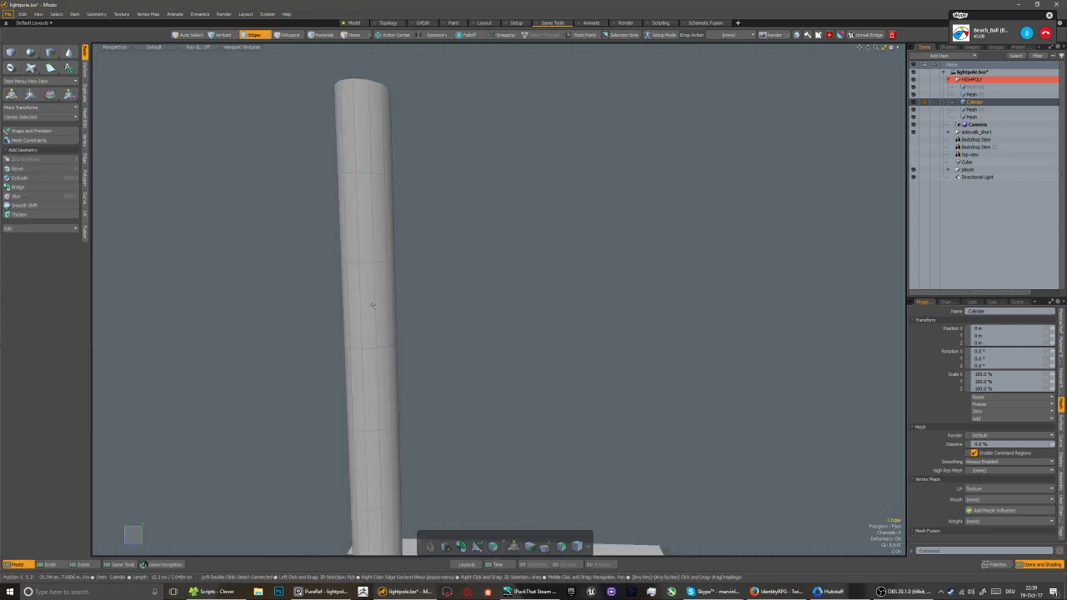
{"action": "middle_click_drag", "start_coordinate": [372, 305], "coordinate": [359, 202]}
{"action": "left_click_drag", "start_coordinate": [359, 202], "coordinate": [355, 266], "text": "alt"}
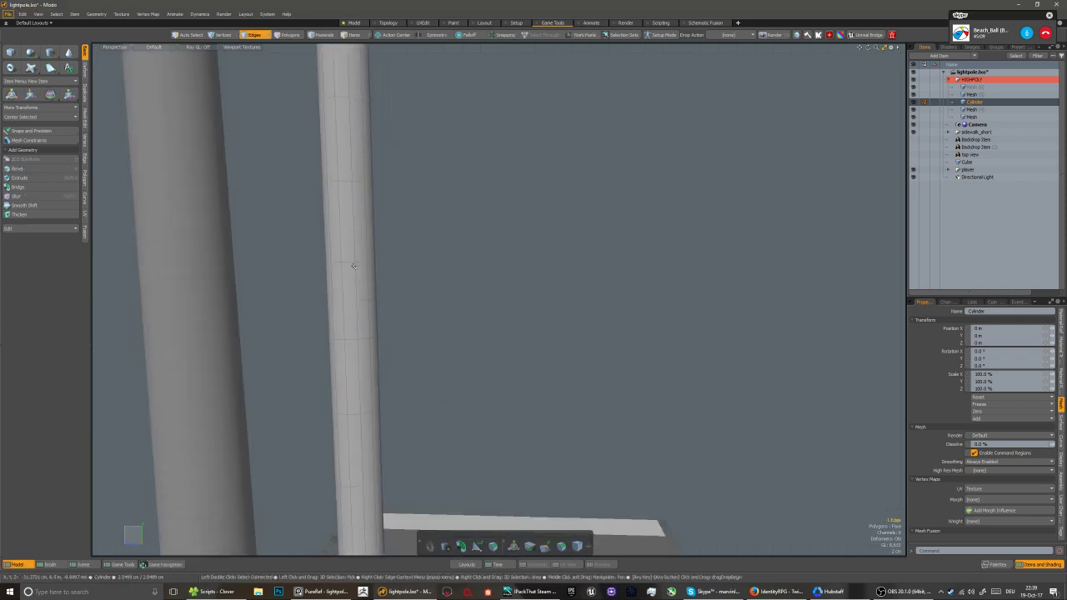
{"action": "left_click_drag", "start_coordinate": [355, 489], "coordinate": [357, 272], "text": "alt+shift"}
{"action": "key", "text": "alt+l"}
{"action": "key", "text": "l"}
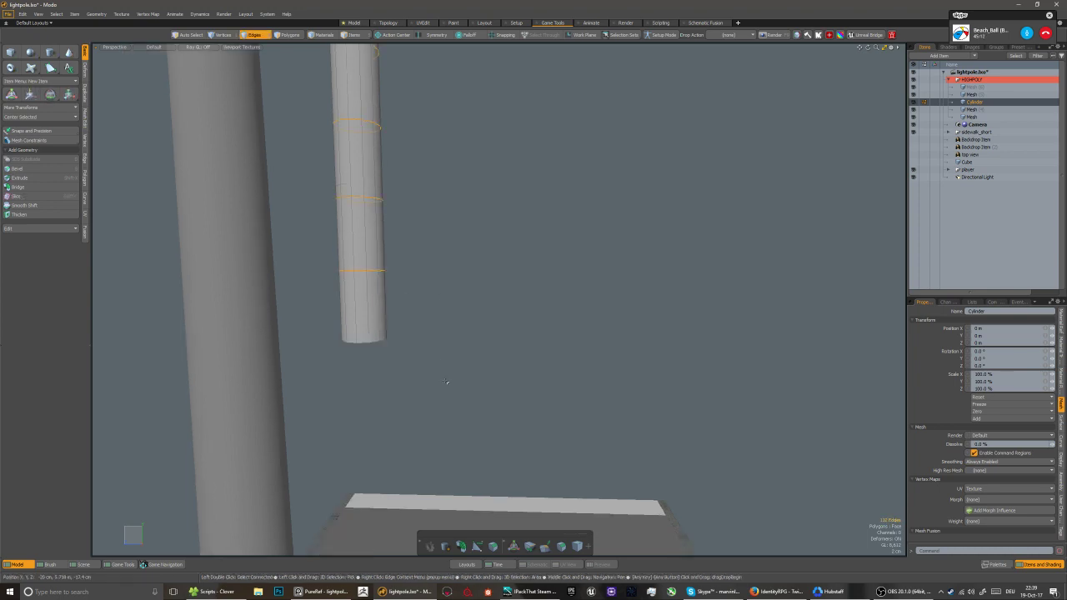
{"action": "scroll", "coordinate": [447, 381], "scroll_direction": "down", "scroll_amount": 4}
Rotate the cylinder's polygons from upright into an arm sloping upward across the pole
{"action": "left_click_drag", "start_coordinate": [447, 381], "coordinate": [496, 434], "text": "alt"}
{"action": "key", "text": "3"}
{"action": "key", "text": "e"}
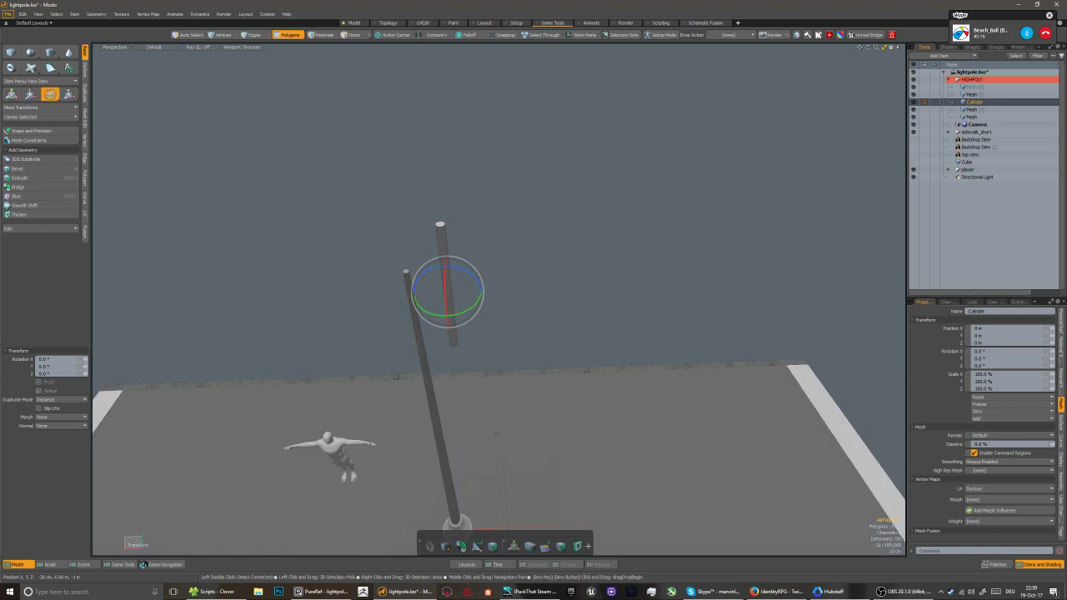
{"action": "left_click_drag", "start_coordinate": [431, 270], "coordinate": [500, 279]}
{"action": "left_click_drag", "start_coordinate": [426, 268], "coordinate": [409, 296]}
Move the sloping arm with snapping so its lower end meets the top of the pole
{"action": "key", "text": "w"}
{"action": "key", "text": "x"}
{"action": "scroll", "coordinate": [388, 329], "scroll_direction": "up", "scroll_amount": 2}
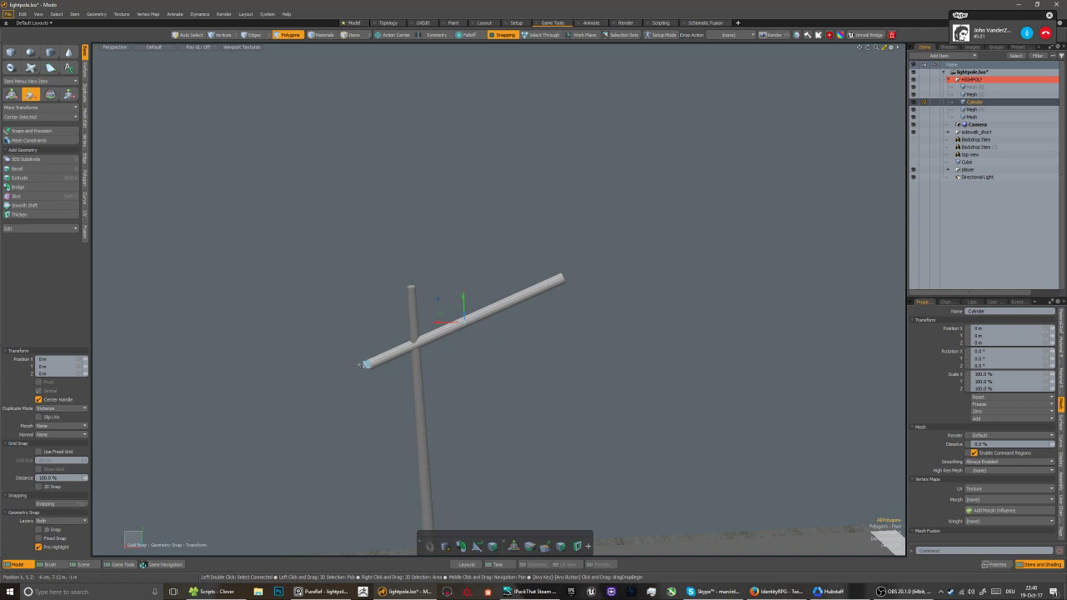
{"action": "left_click_drag", "start_coordinate": [362, 365], "coordinate": [428, 329], "text": "alt"}
{"action": "scroll", "coordinate": [488, 303], "scroll_direction": "down", "scroll_amount": 3}
{"action": "key", "text": "w"}
{"action": "key", "text": "x"}
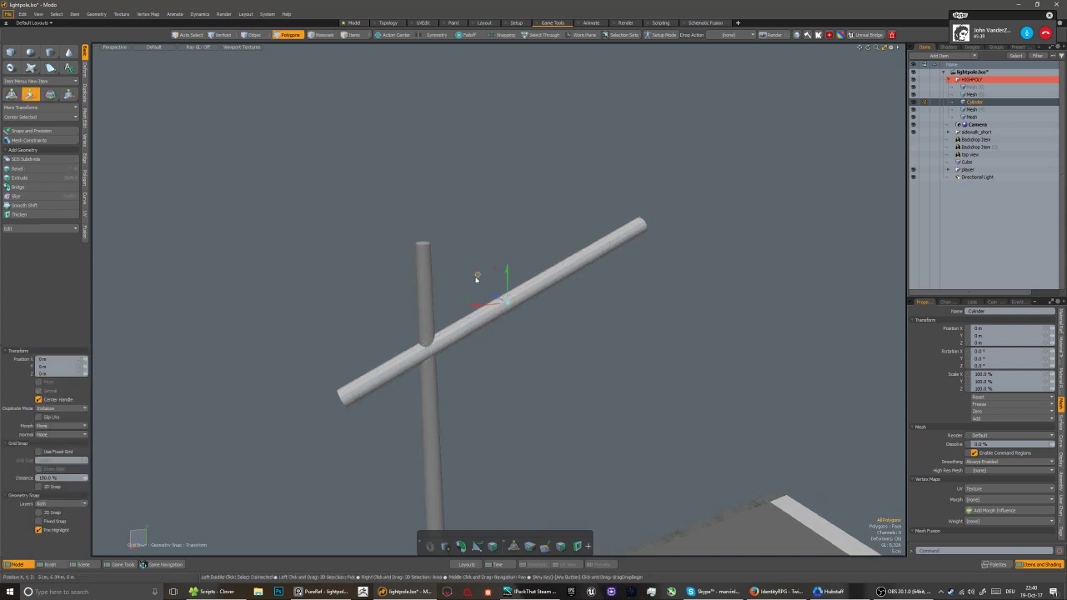
{"action": "left_click_drag", "start_coordinate": [477, 278], "coordinate": [540, 165]}
{"action": "key", "text": "q"}
Set the action center to Selection and scale the arm down equally in Y and Z to make it thinner
{"action": "key", "text": "r"}
{"action": "left_click", "coordinate": [392, 34]}
{"action": "left_click", "coordinate": [383, 63]}
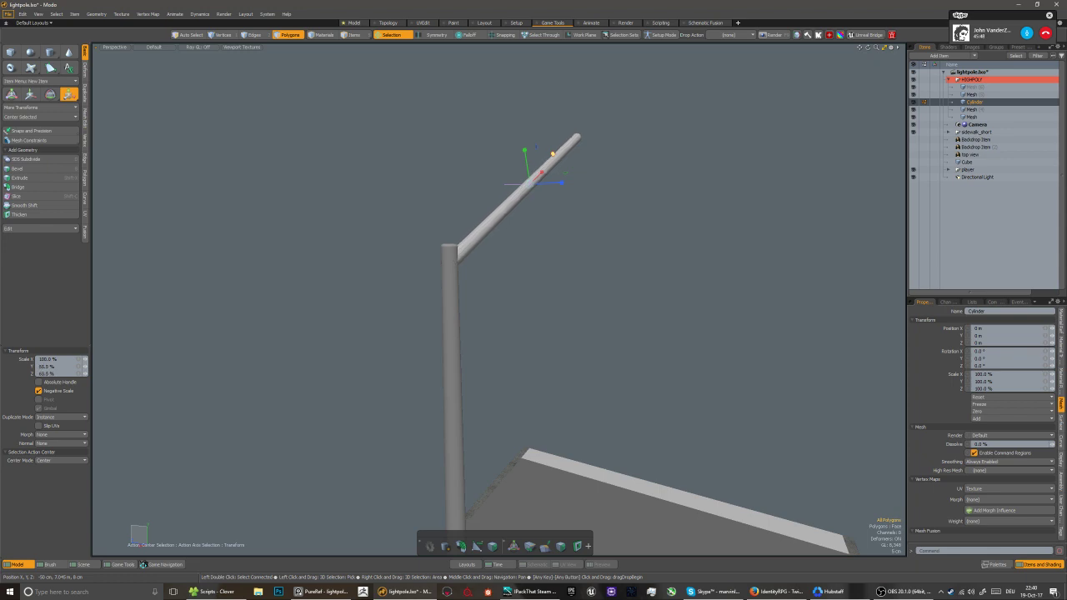
{"action": "left_click_drag", "start_coordinate": [564, 265], "coordinate": [500, 296], "text": "alt"}
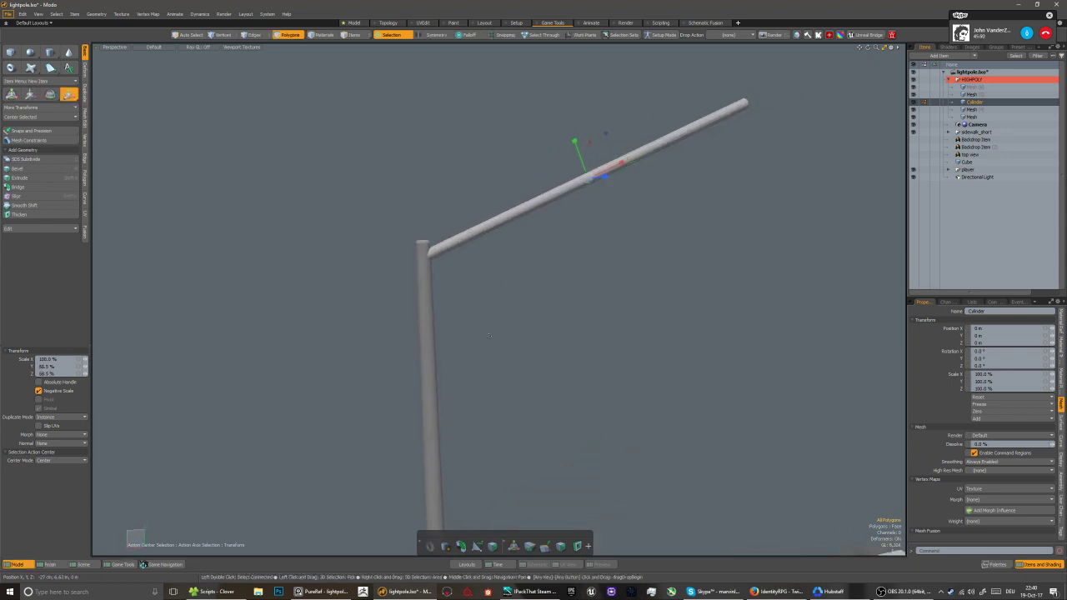
Shorten the sloping arm by moving its outer-end vertices back along its length toward the pole
{"action": "key", "text": "q"}
{"action": "scroll", "coordinate": [492, 336], "scroll_direction": "down", "scroll_amount": 3}
{"action": "mouse_move", "coordinate": [492, 336]}
{"action": "left_mouse_down", "text": "alt"}
{"action": "mouse_move", "coordinate": [430, 369]}
{"action": "mouse_move", "coordinate": [438, 356]}
{"action": "left_mouse_up", "text": "alt"}
{"action": "key", "text": "1"}
{"action": "right_click_drag", "start_coordinate": [508, 231], "coordinate": [520, 249]}
{"action": "key", "text": "w"}
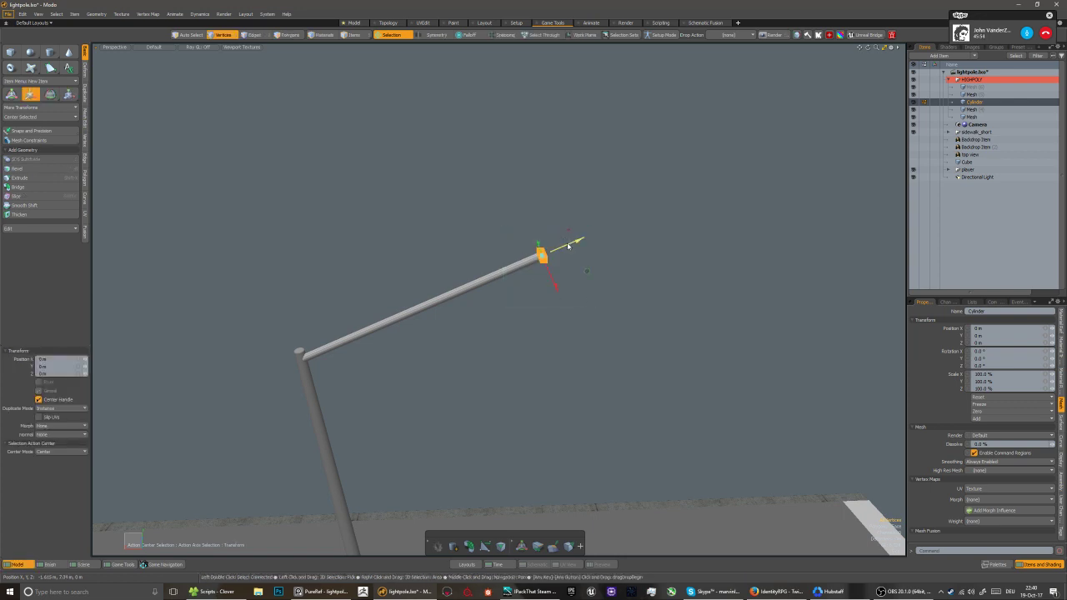
{"action": "left_click_drag", "start_coordinate": [567, 245], "coordinate": [399, 318]}
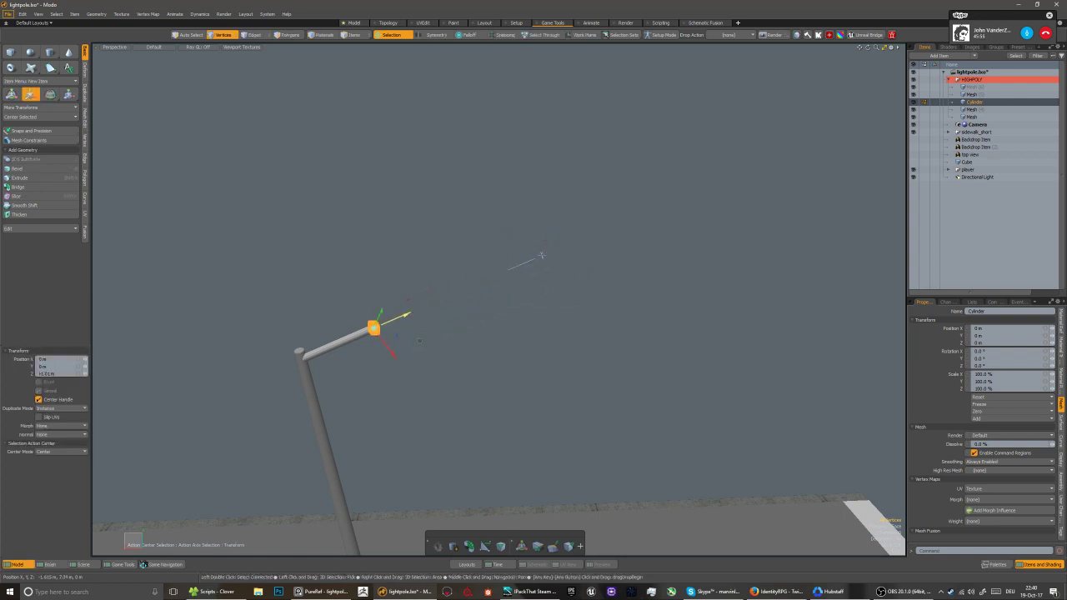
Reset the action center and move the whole arm down so its lower end meets the pole below its top
{"action": "left_click_drag", "start_coordinate": [541, 255], "coordinate": [525, 241], "text": "alt"}
{"action": "key", "text": "3"}
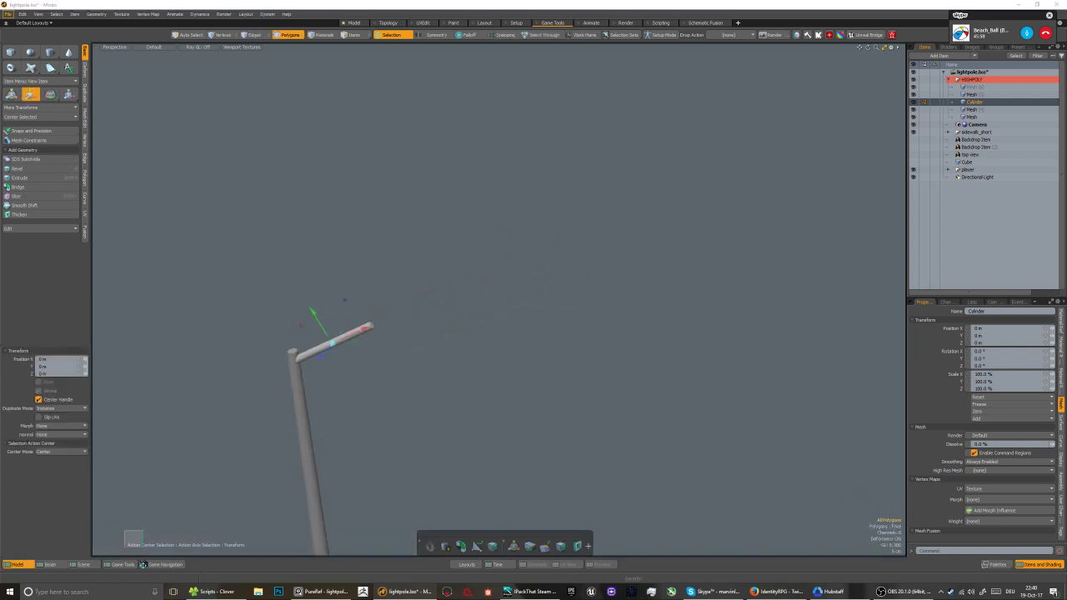
{"action": "left_click_drag", "start_coordinate": [231, 350], "coordinate": [250, 317], "text": "alt"}
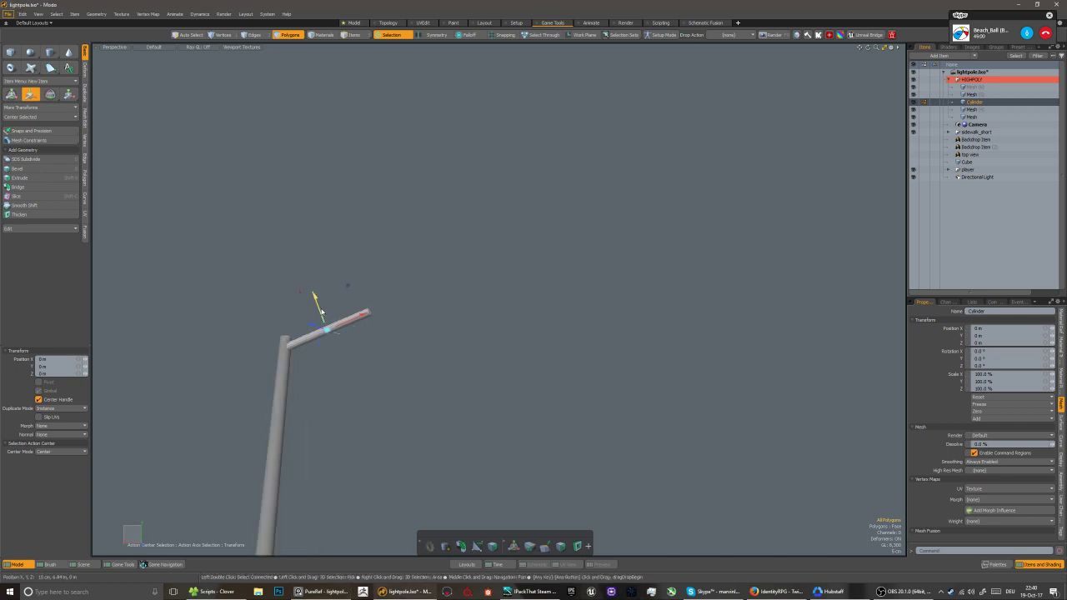
{"action": "left_click", "coordinate": [391, 34]}
{"action": "left_click", "coordinate": [366, 142]}
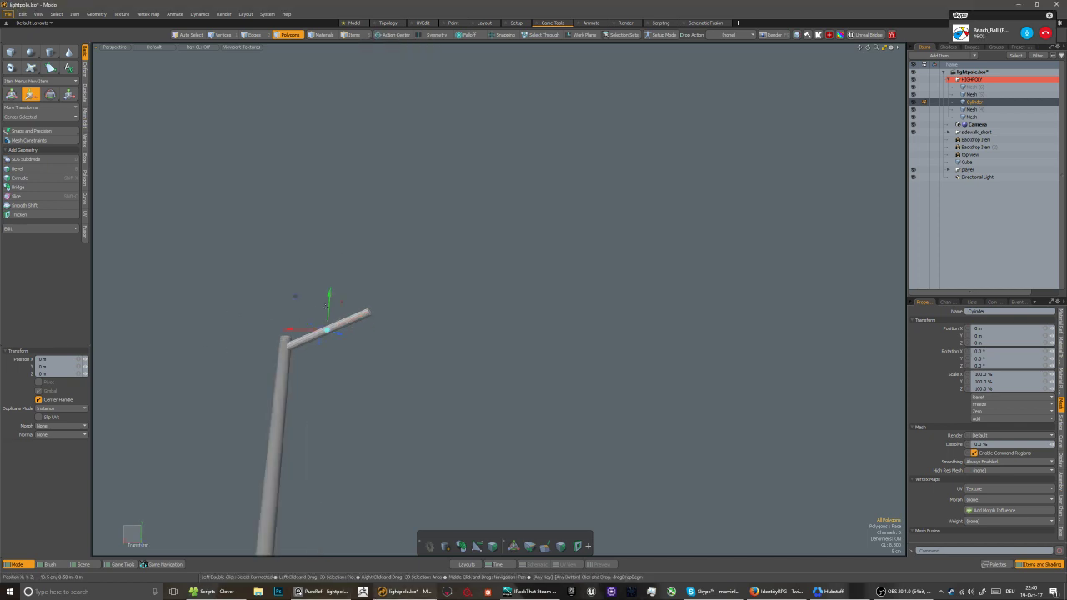
{"action": "left_click_drag", "start_coordinate": [325, 305], "coordinate": [383, 305]}
{"action": "key", "text": "q"}
{"action": "key", "text": "5"}
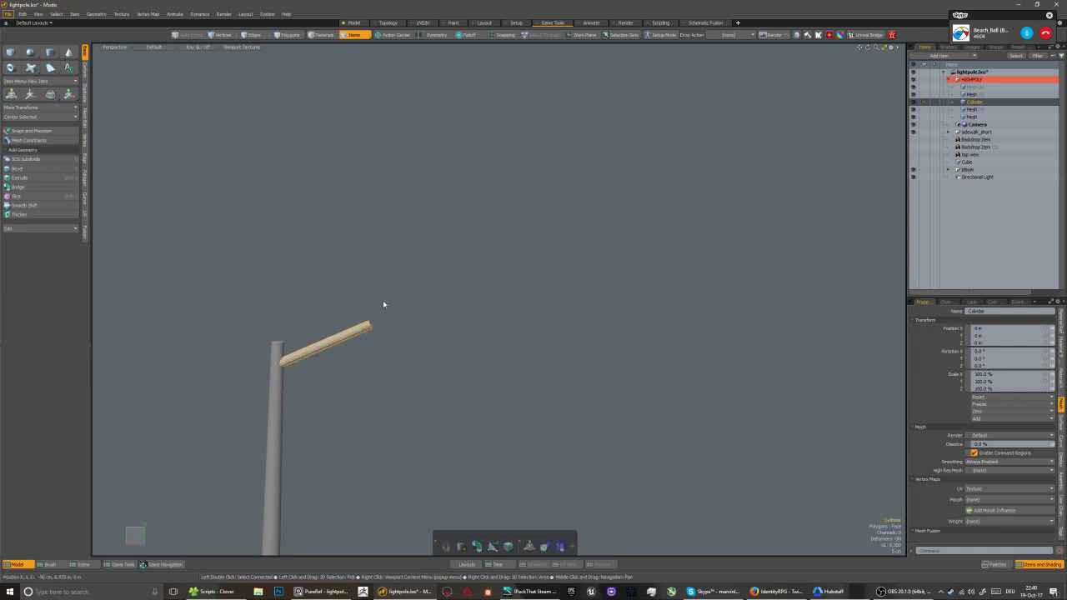
Extend the arm from its outer end face into a second segment with a shallower upward slope
{"action": "left_click", "coordinate": [278, 349]}
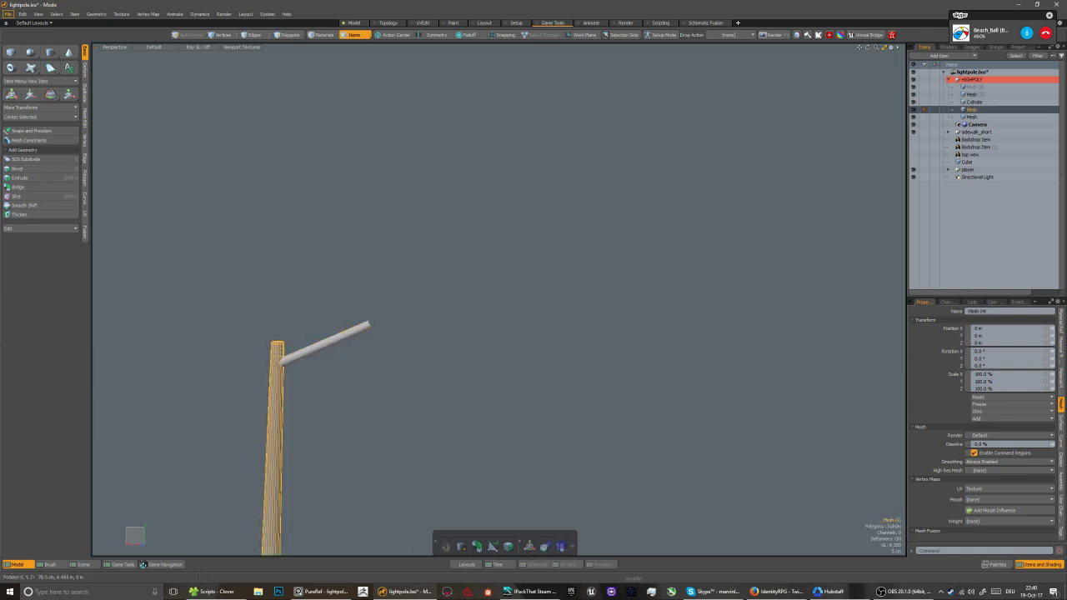
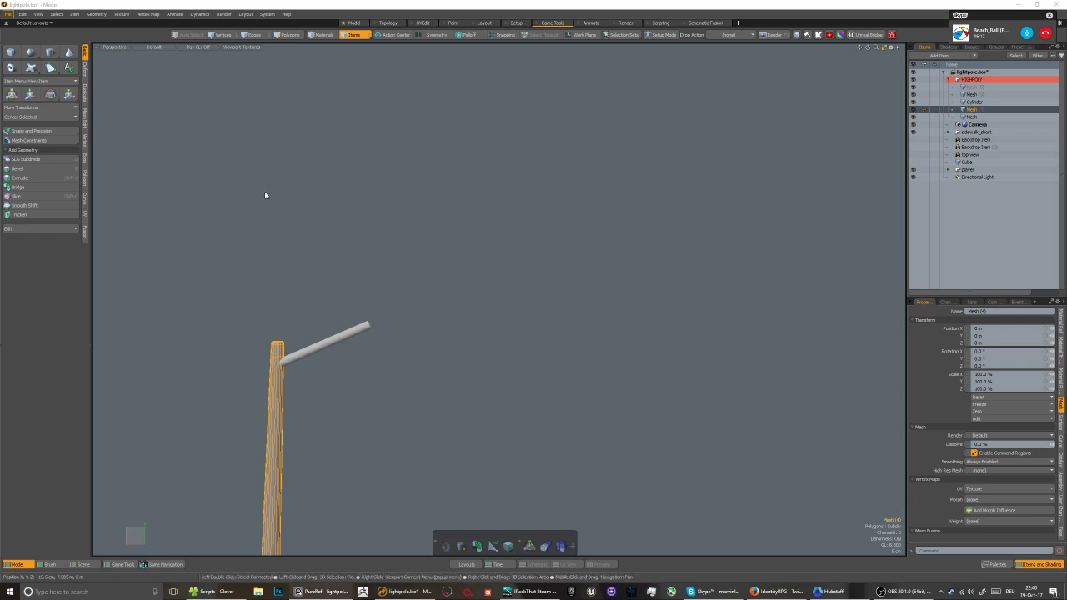
{"action": "left_click", "coordinate": [456, 336]}
{"action": "left_click_drag", "start_coordinate": [383, 356], "coordinate": [436, 326], "text": "alt"}
{"action": "left_click", "coordinate": [434, 336]}
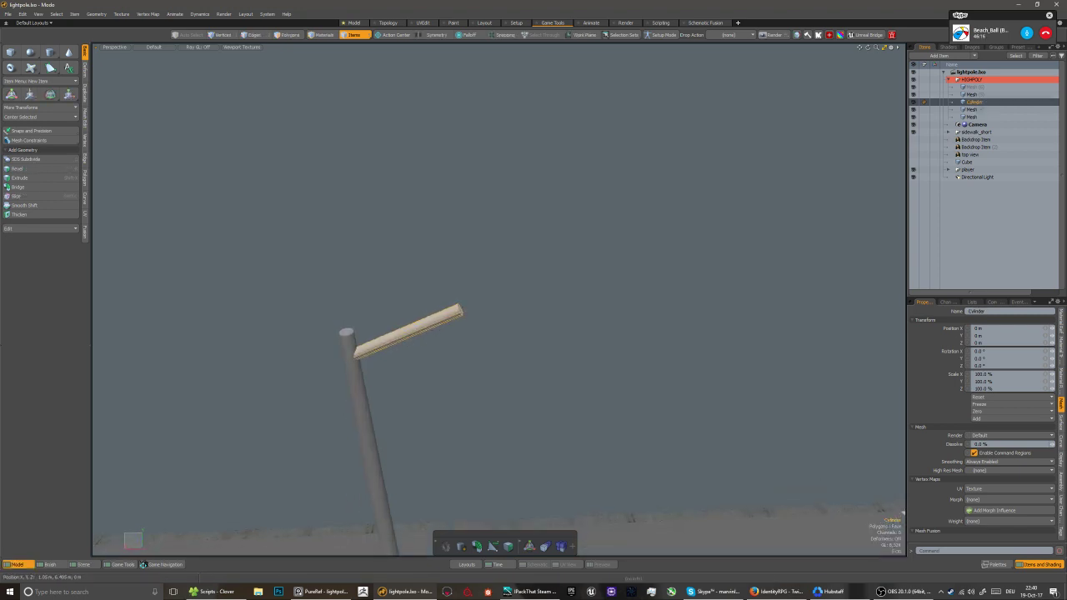
{"action": "key", "text": "alt+Tab"}
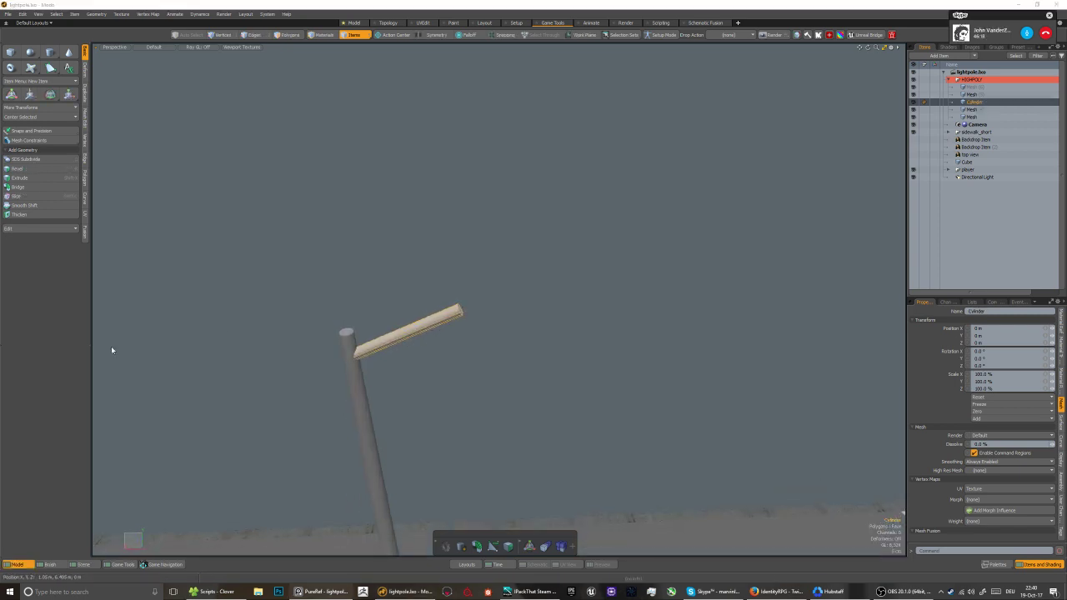
{"action": "left_click_drag", "start_coordinate": [428, 316], "coordinate": [462, 307], "text": "alt"}
{"action": "key", "text": "3"}
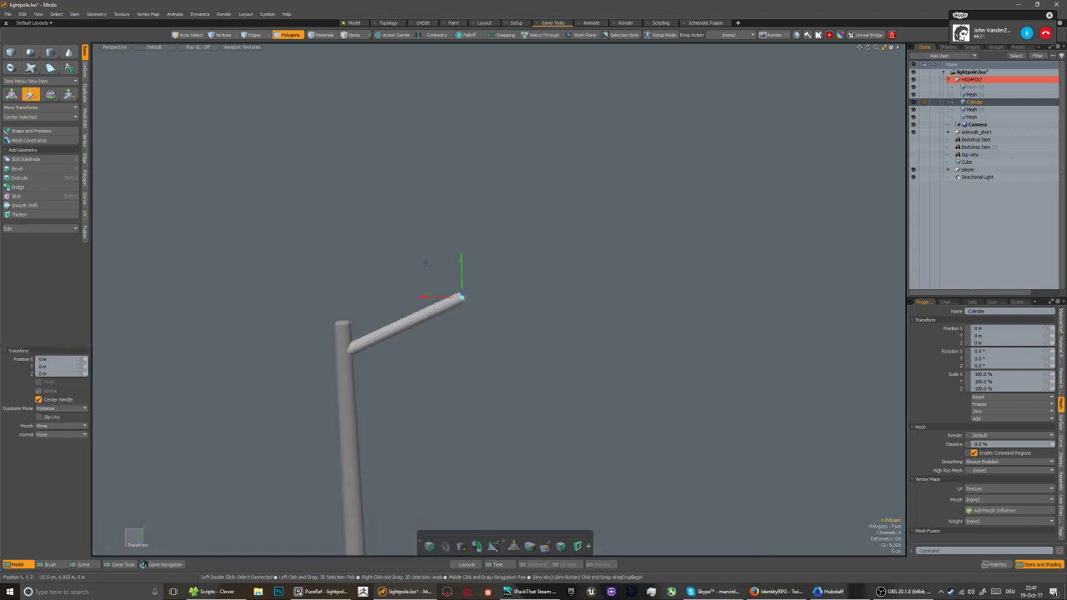
{"action": "left_click_drag", "start_coordinate": [425, 262], "coordinate": [487, 237]}
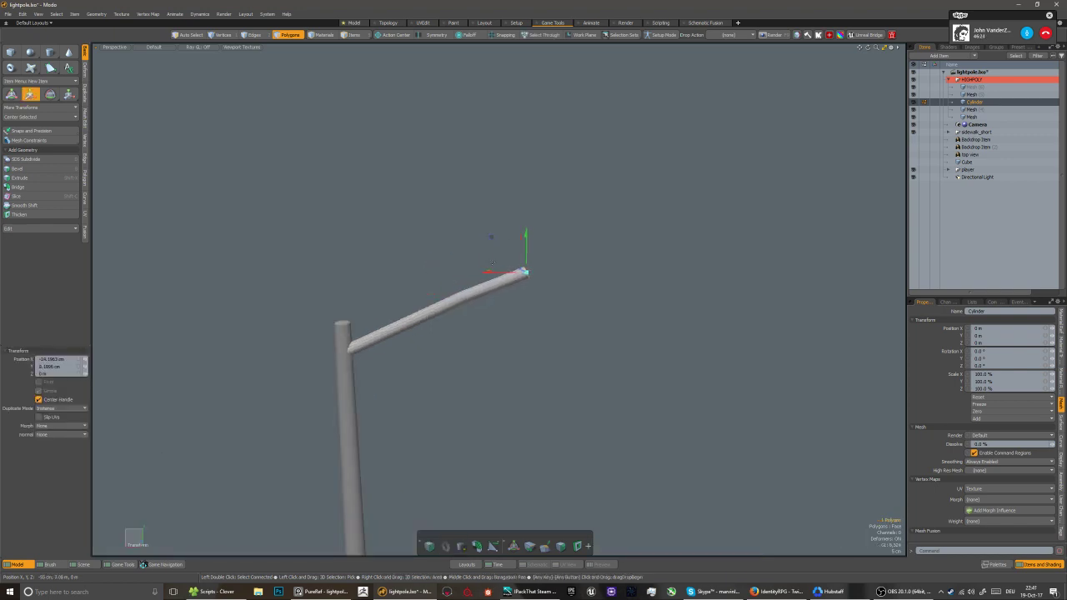
Flatten the arm's outer end face into a vertical plane and scale it to about 112% in Y
{"action": "key", "text": "r"}
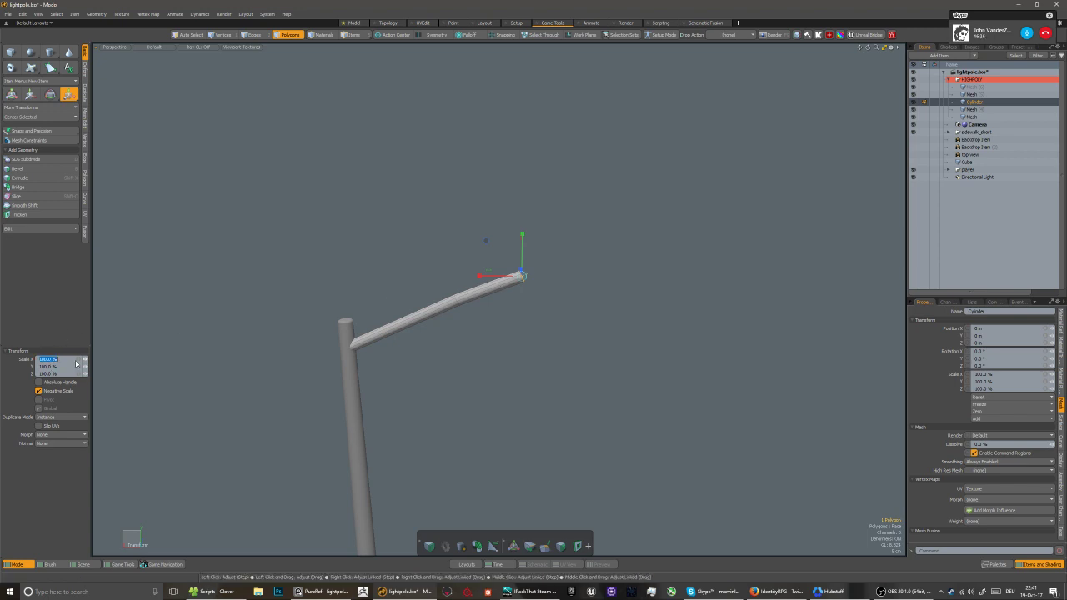
{"action": "key", "text": "q"}
{"action": "scroll", "coordinate": [498, 302], "scroll_direction": "up", "scroll_amount": 3}
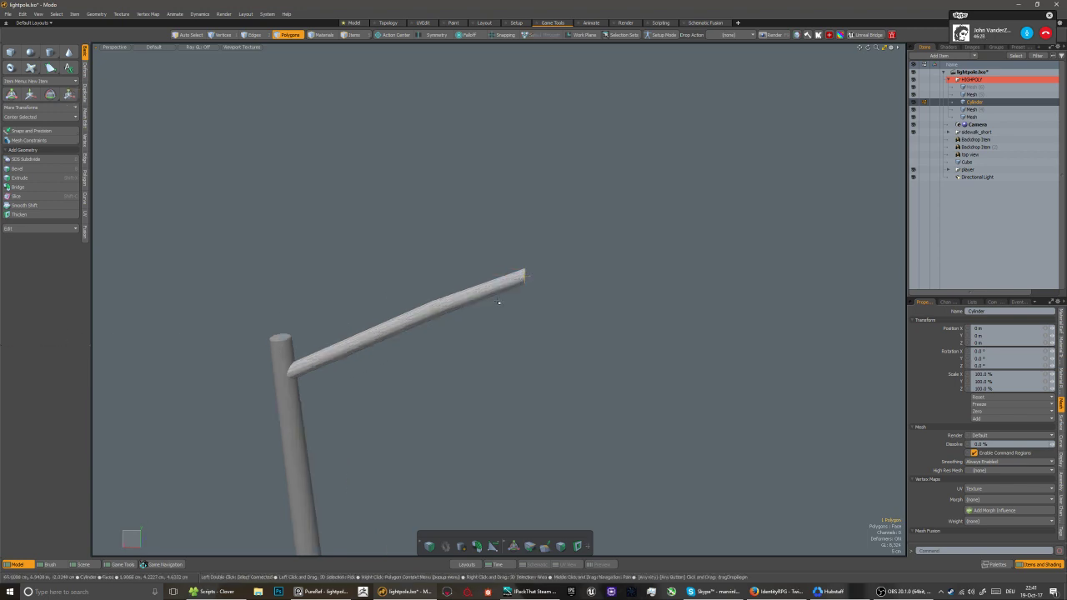
{"action": "left_click_drag", "start_coordinate": [498, 303], "coordinate": [507, 293], "text": "alt"}
{"action": "key", "text": "r"}
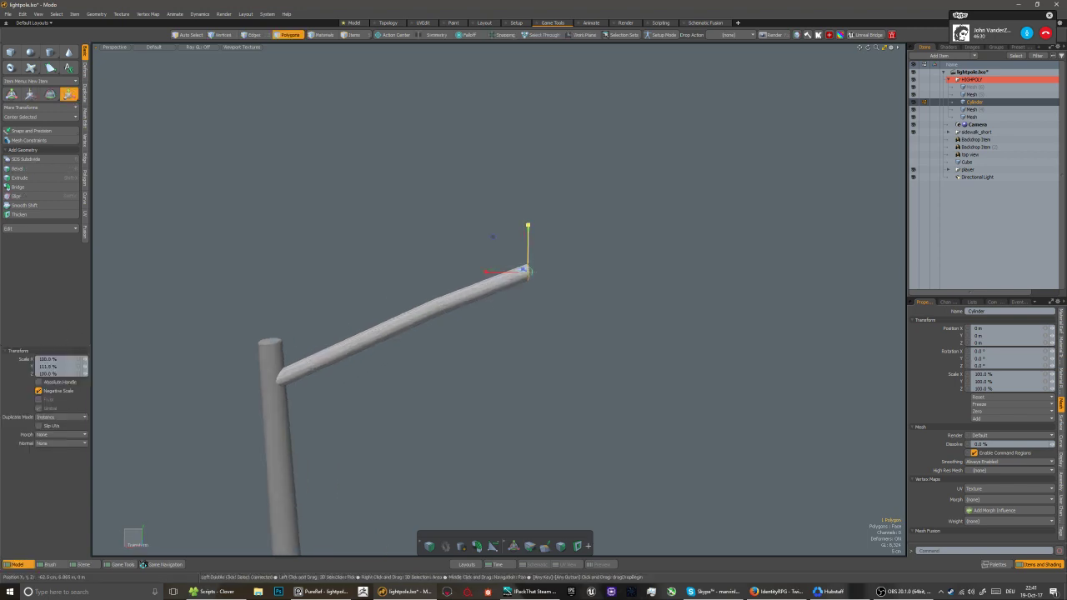
{"action": "key", "text": "q"}
{"action": "scroll", "coordinate": [474, 297], "scroll_direction": "down", "scroll_amount": 3}
{"action": "left_click_drag", "start_coordinate": [486, 303], "coordinate": [476, 300], "text": "alt"}
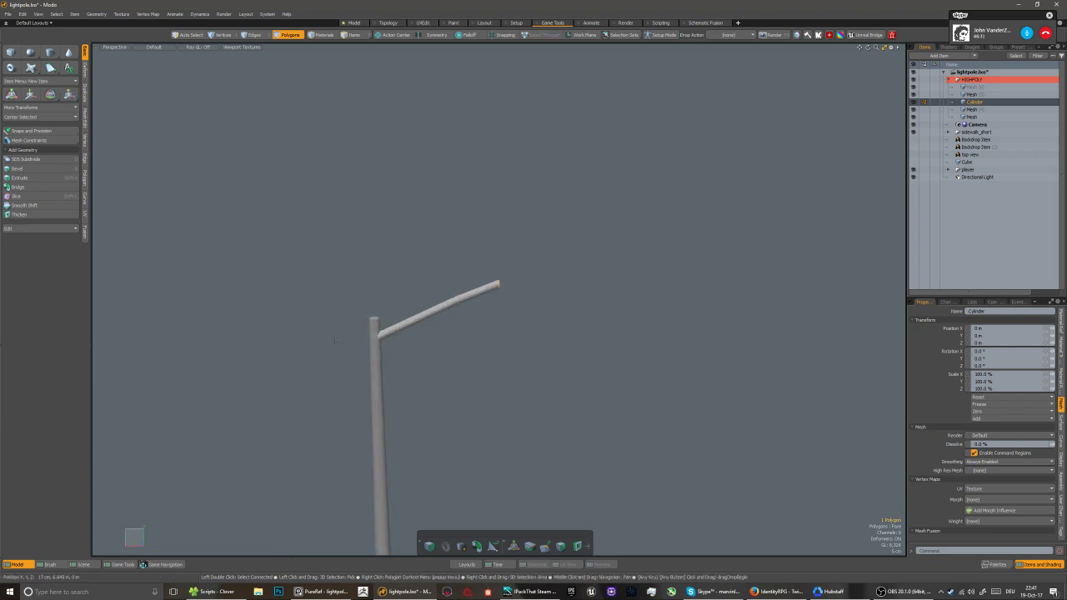
Move the vertices at the arm's lower end further down the pole to steepen the first segment
{"action": "key", "text": "1"}
{"action": "right_click_drag", "start_coordinate": [322, 299], "coordinate": [384, 372], "text": "alt"}
{"action": "scroll", "coordinate": [380, 351], "scroll_direction": "up", "scroll_amount": 3}
{"action": "key", "text": "w"}
{"action": "left_click_drag", "start_coordinate": [344, 326], "coordinate": [374, 312]}
{"action": "key", "text": "space"}
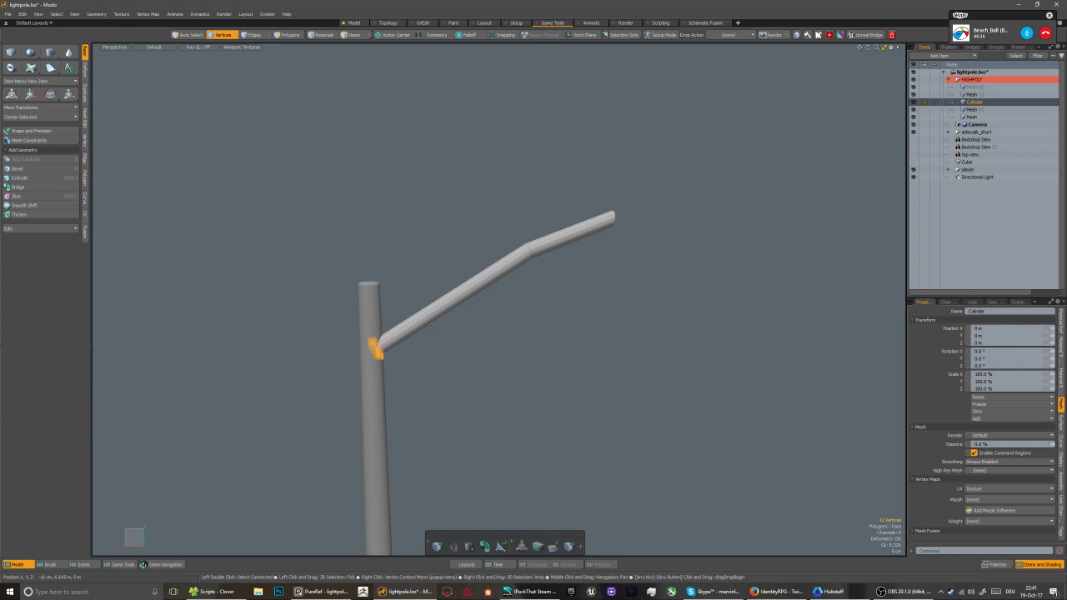
Select the edge loop at the arm's bend and move it closer to the pole
{"action": "key", "text": "2"}
{"action": "scroll", "coordinate": [530, 251], "scroll_direction": "up", "scroll_amount": 4}
{"action": "double_click", "coordinate": [528, 250]}
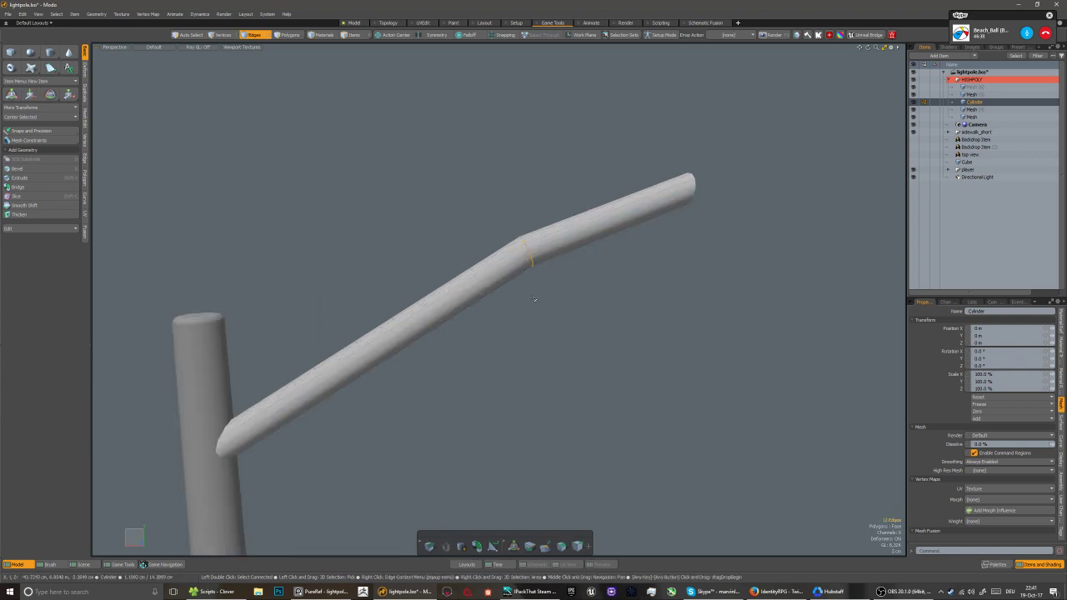
{"action": "key", "text": "w"}
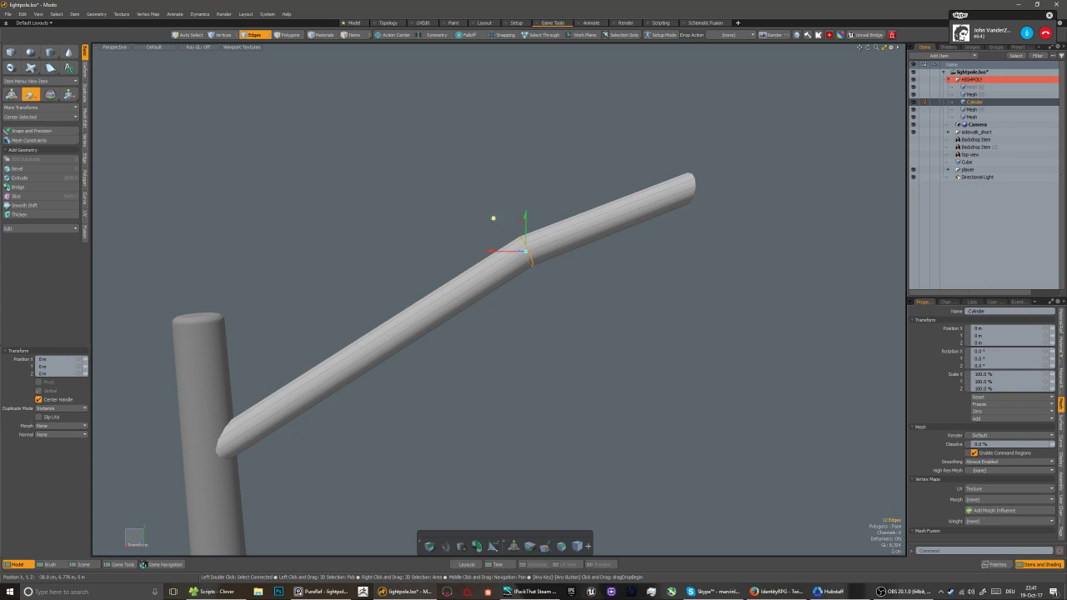
{"action": "key", "text": "space"}
{"action": "scroll", "coordinate": [417, 275], "scroll_direction": "down", "scroll_amount": 5}
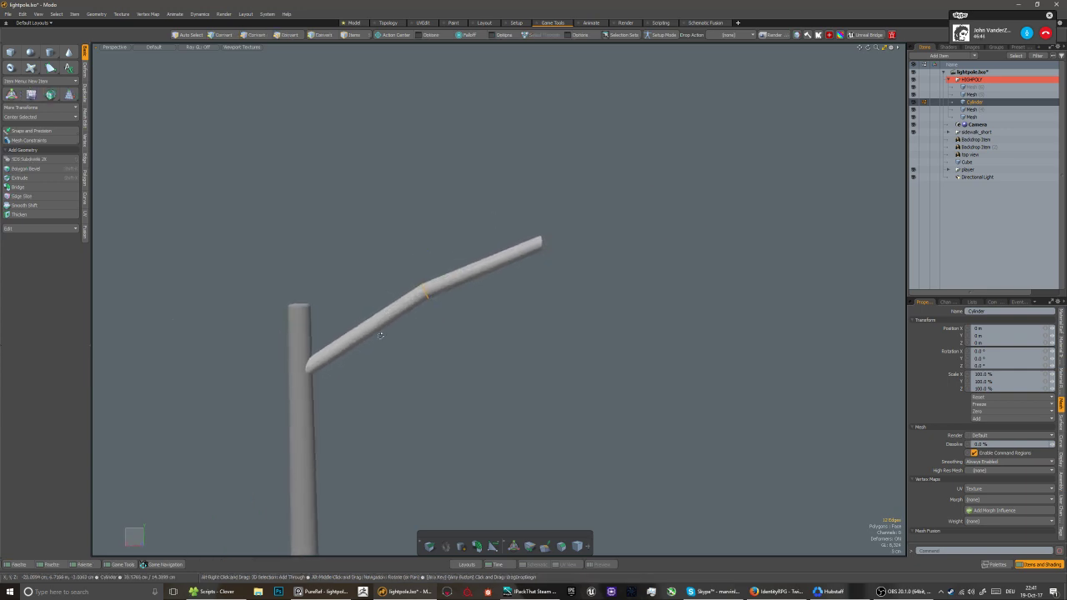
Extrude the arm's outer end face into a long horizontal segment
{"action": "left_click_drag", "start_coordinate": [406, 316], "coordinate": [467, 312], "text": "alt"}
{"action": "scroll", "coordinate": [503, 263], "scroll_direction": "up", "scroll_amount": 3}
{"action": "key", "text": "3"}
{"action": "left_click", "coordinate": [510, 263]}
{"action": "left_click_drag", "start_coordinate": [467, 275], "coordinate": [631, 255], "text": "alt"}
{"action": "key", "text": "shift+x"}
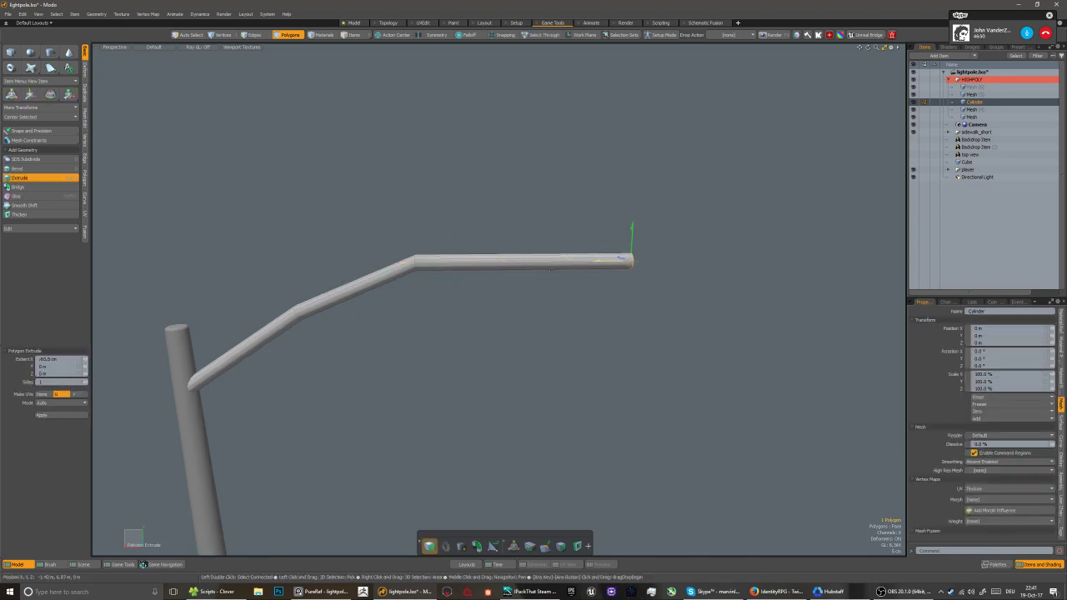
{"action": "scroll", "coordinate": [583, 267], "scroll_direction": "down", "scroll_amount": 5}
{"action": "mouse_move", "coordinate": [534, 278]}
{"action": "left_mouse_down", "text": "alt"}
{"action": "mouse_move", "coordinate": [533, 244]}
{"action": "mouse_move", "coordinate": [536, 275]}
{"action": "left_mouse_up", "text": "alt"}
{"action": "key", "text": "q"}
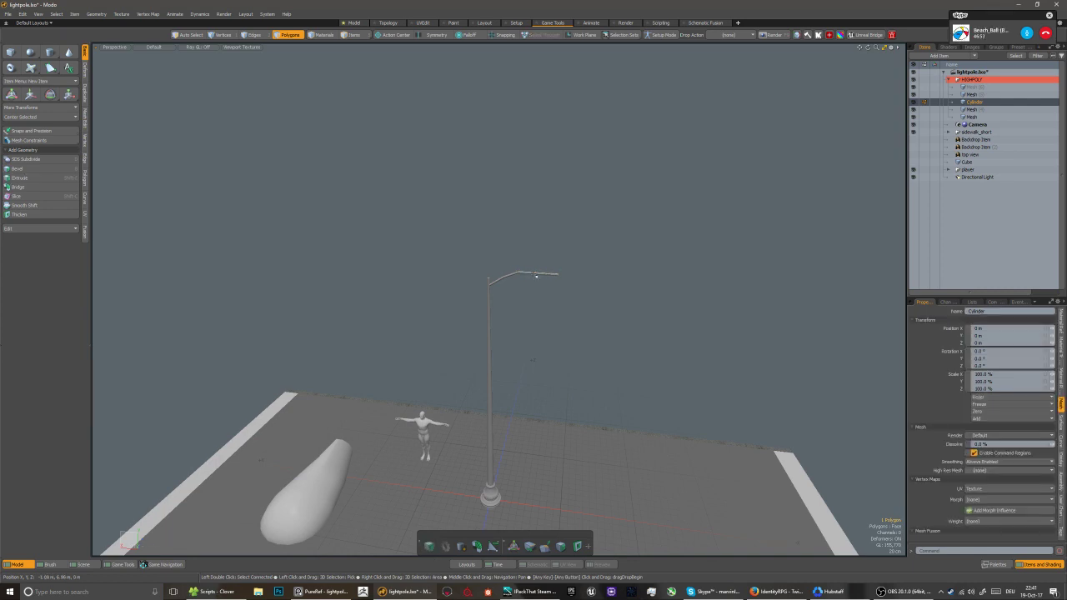
Show the hidden Cube item beside the pole and compare its height with the street light
{"action": "key", "text": "5"}
{"action": "left_click", "coordinate": [491, 400]}
{"action": "left_click_drag", "start_coordinate": [510, 423], "coordinate": [513, 391], "text": "alt"}
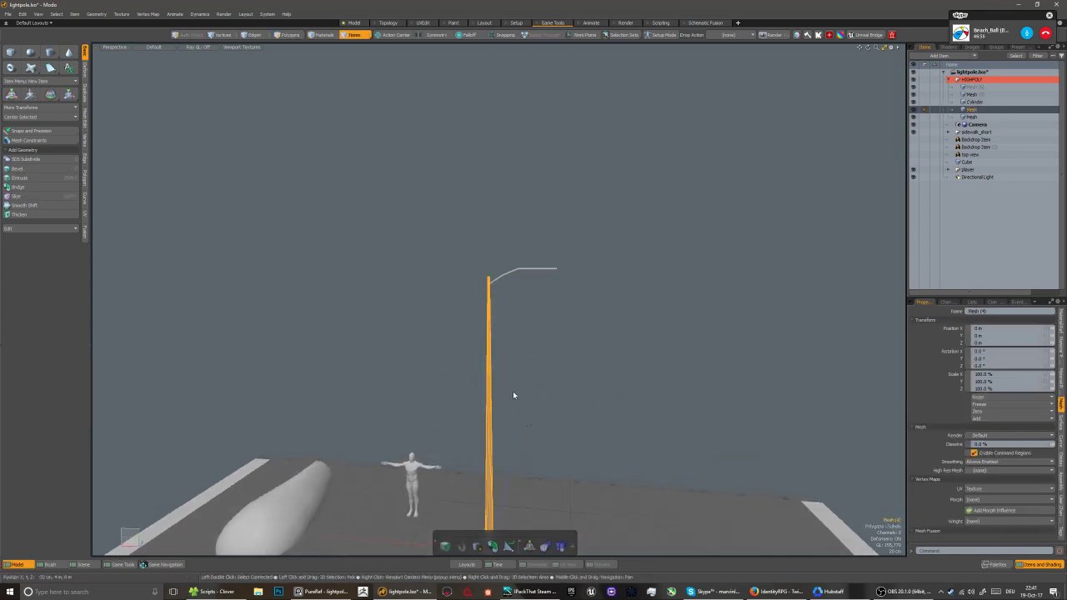
{"action": "left_click", "coordinate": [916, 162]}
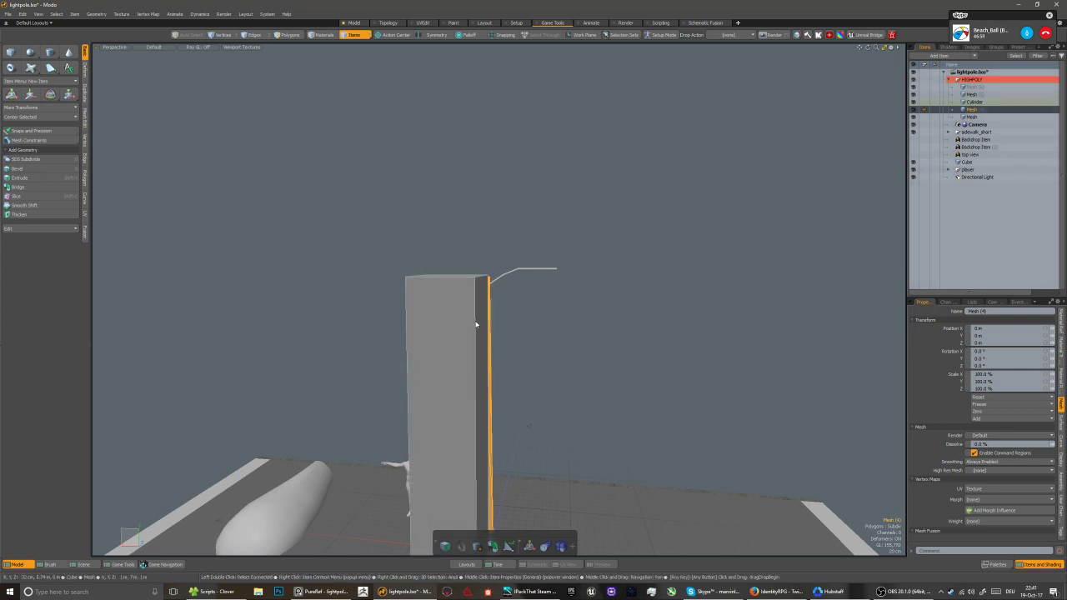
{"action": "left_click_drag", "start_coordinate": [477, 323], "coordinate": [482, 283], "text": "alt"}
{"action": "left_click", "coordinate": [445, 292]}
{"action": "left_click", "coordinate": [474, 262]}
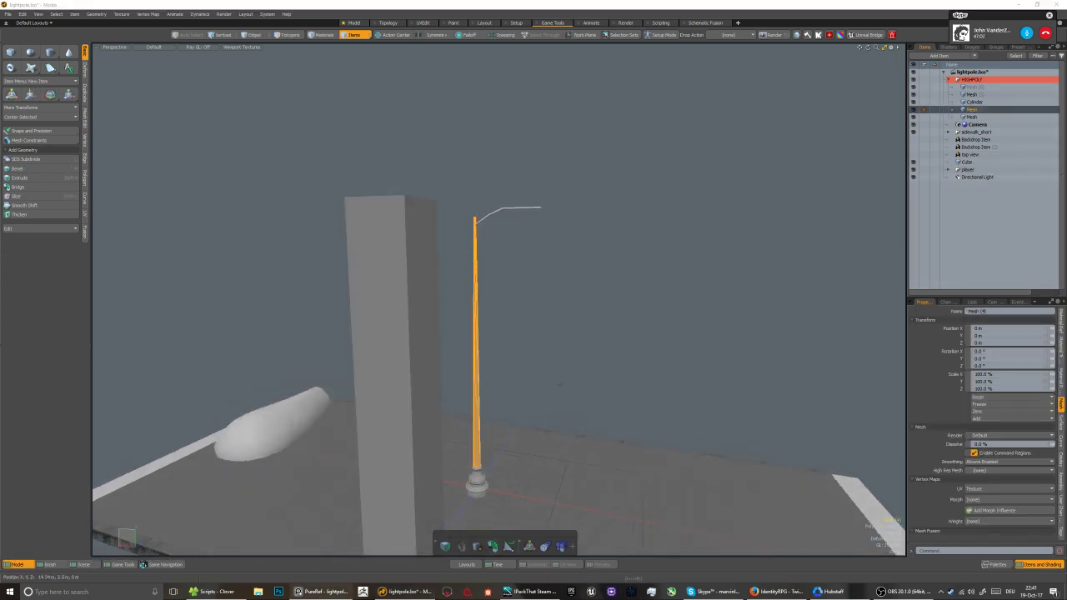
{"action": "left_click_drag", "start_coordinate": [443, 335], "coordinate": [440, 309], "text": "alt"}
Try lowering the pole's upper vertices in Y by 1.5 m and by 1 m
{"action": "key", "text": "1"}
{"action": "double_click", "coordinate": [476, 246]}
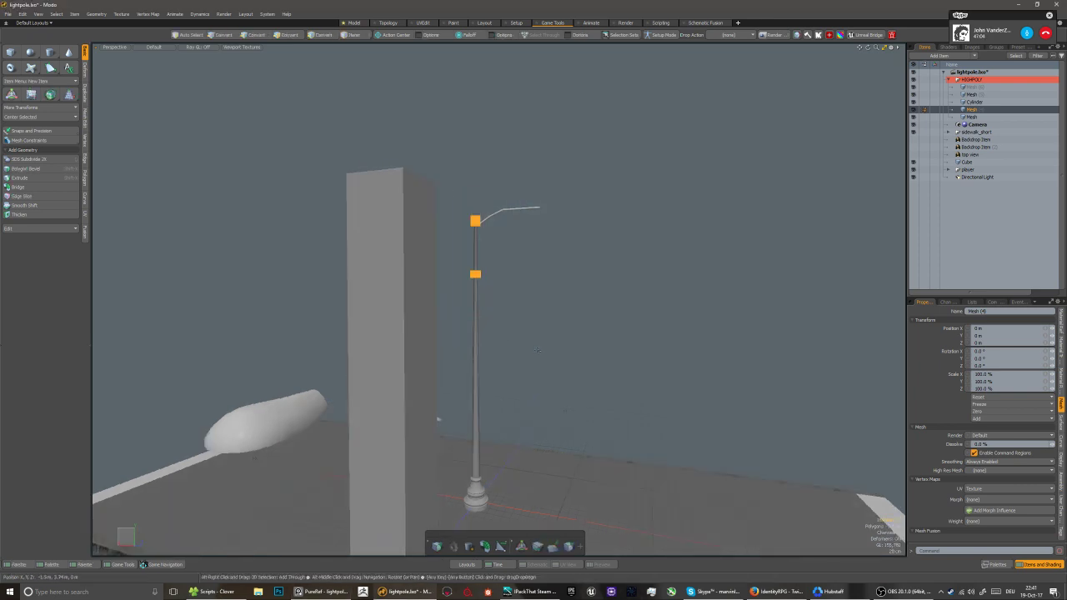
{"action": "scroll", "coordinate": [477, 246], "scroll_direction": "up", "scroll_amount": 3}
{"action": "key", "text": "w"}
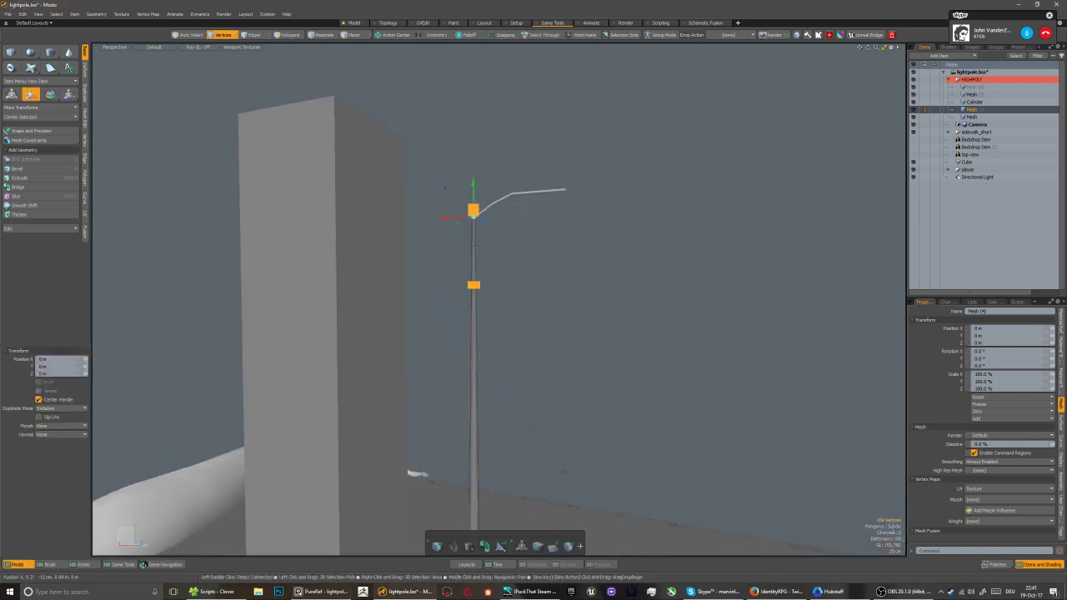
{"action": "left_click_drag", "start_coordinate": [473, 185], "coordinate": [473, 242]}
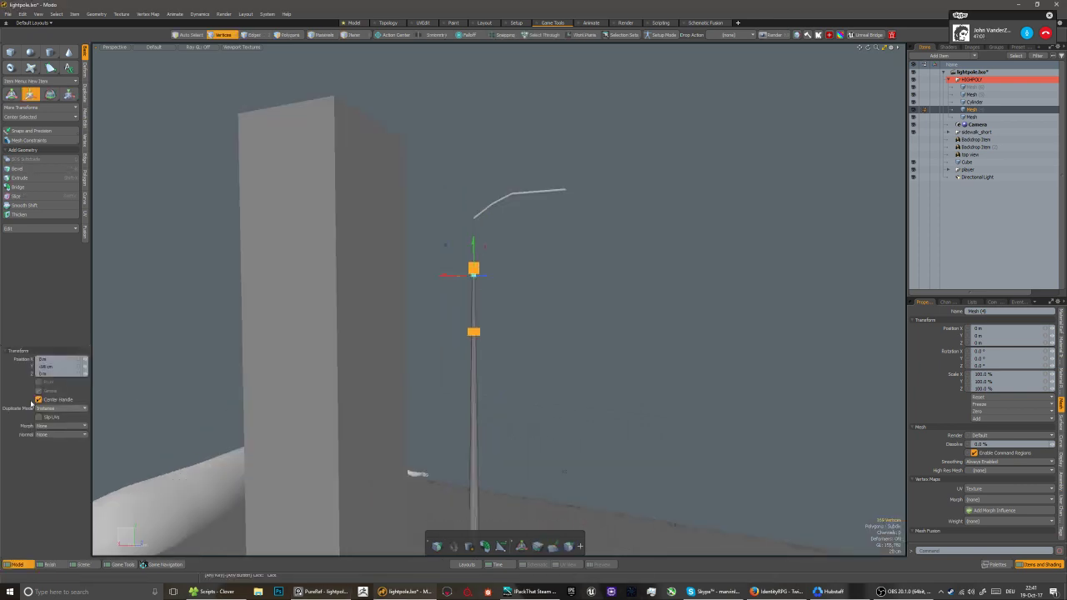
{"action": "left_click", "coordinate": [72, 364]}
{"action": "type", "text": "-1.5"}
{"action": "key", "text": "Return"}
{"action": "scroll", "coordinate": [499, 334], "scroll_direction": "down", "scroll_amount": 3}
{"action": "left_click_drag", "start_coordinate": [583, 367], "coordinate": [338, 402], "text": "alt"}
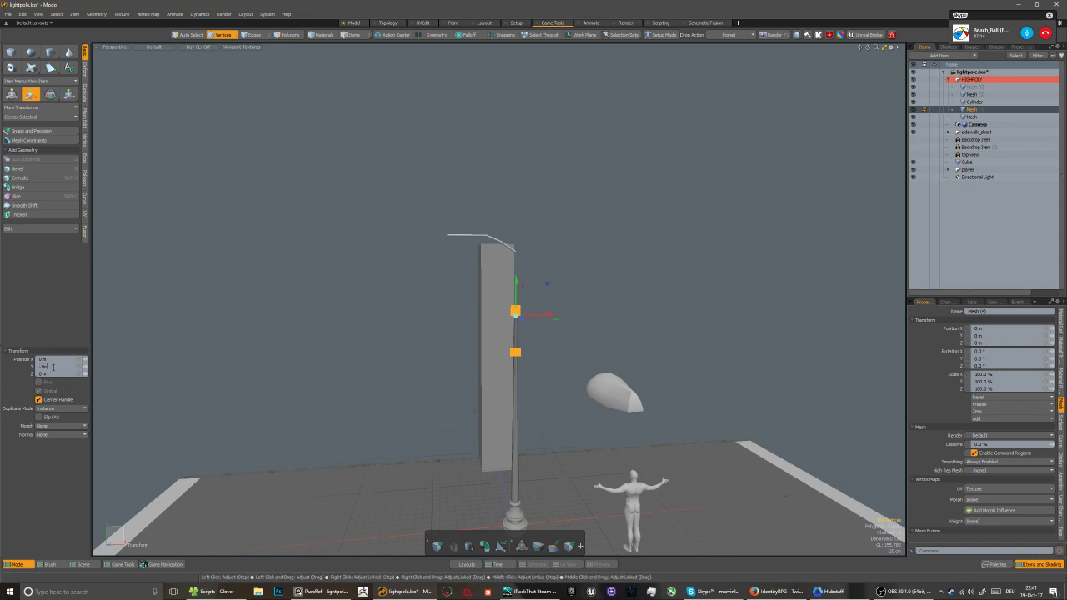
{"action": "key", "text": "Return"}
Try lowering all of the arm's polygons in Y to meet the shortened pole, and save the scene
{"action": "left_click_drag", "start_coordinate": [567, 317], "coordinate": [508, 333], "text": "alt"}
{"action": "key", "text": "q"}
{"action": "key", "text": "5"}
{"action": "left_click", "coordinate": [495, 242]}
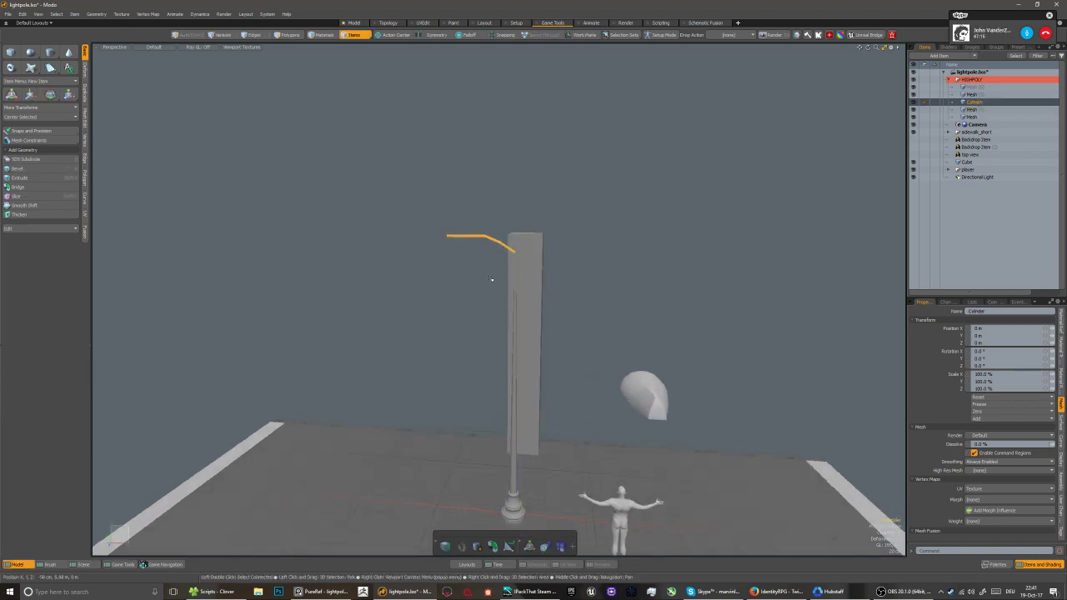
{"action": "key", "text": "3"}
{"action": "key", "text": "w"}
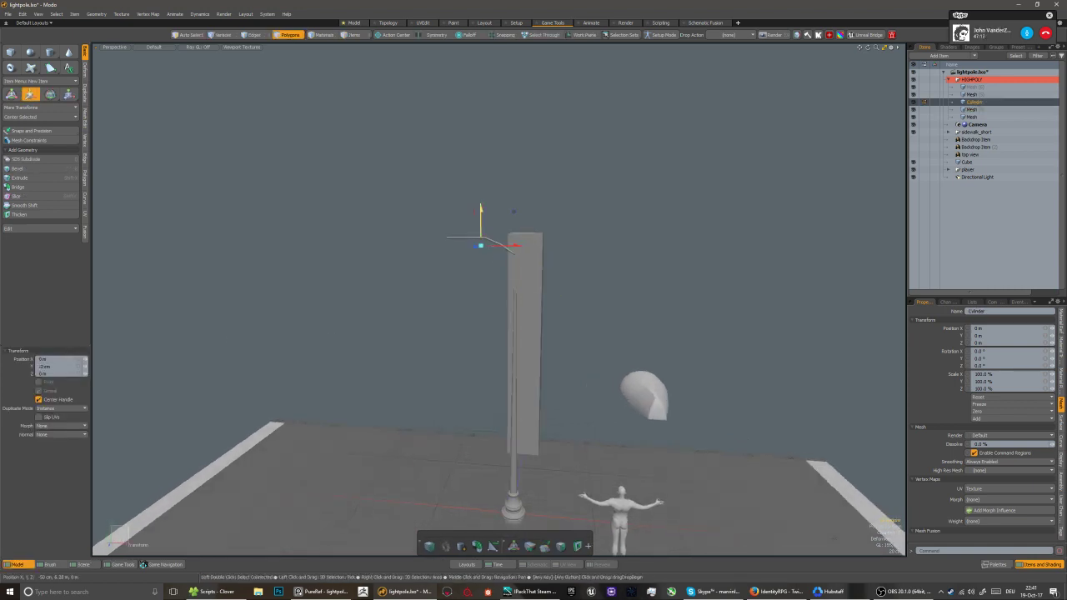
{"action": "left_click_drag", "start_coordinate": [481, 208], "coordinate": [481, 243]}
{"action": "key", "text": "q"}
{"action": "key", "text": "5"}
{"action": "left_click_drag", "start_coordinate": [467, 321], "coordinate": [524, 352], "text": "alt"}
{"action": "key", "text": "ctrl+s"}
{"action": "scroll", "coordinate": [510, 338], "scroll_direction": "down", "scroll_amount": 3}
Undo the lowering of the arm and of the pole's upper vertices
{"action": "key", "text": "ctrl+z"}
{"action": "key", "text": "ctrl+z"}
{"action": "key", "text": "ctrl+z"}
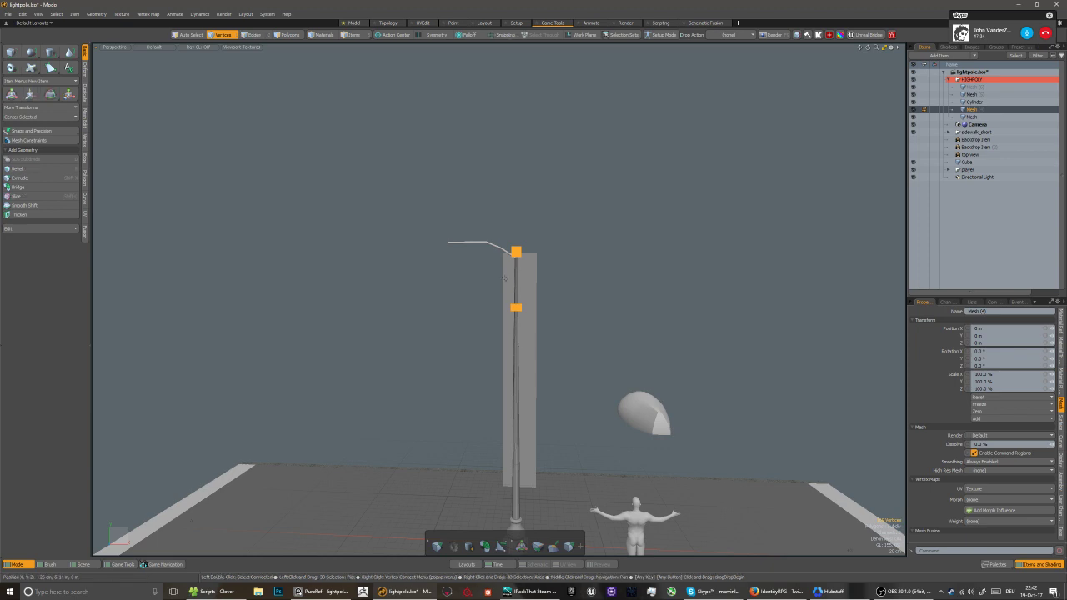
{"action": "scroll", "coordinate": [517, 279], "scroll_direction": "up", "scroll_amount": 3}
{"action": "left_click_drag", "start_coordinate": [516, 279], "coordinate": [515, 304], "text": "alt"}
{"action": "key", "text": "5"}
{"action": "scroll", "coordinate": [527, 269], "scroll_direction": "up", "scroll_amount": 3}
{"action": "scroll", "coordinate": [514, 275], "scroll_direction": "down", "scroll_amount": 3}
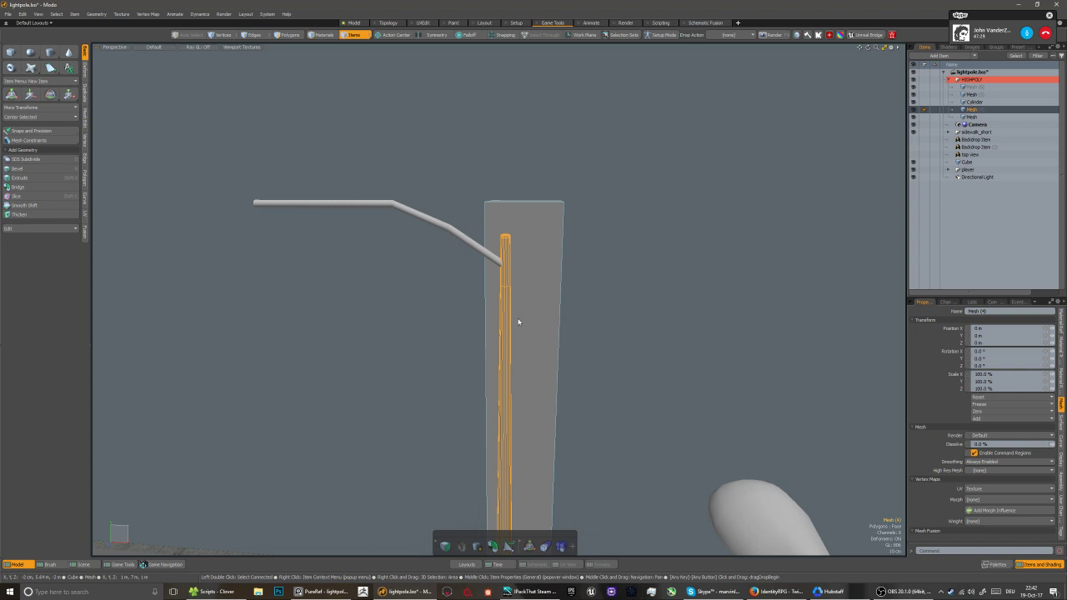
Select the bent arm and compare it with the twin-arm street light photo on the PureRef reference board
{"action": "left_click", "coordinate": [467, 239]}
{"action": "scroll", "coordinate": [455, 281], "scroll_direction": "down", "scroll_amount": 2}
{"action": "left_click_drag", "start_coordinate": [455, 280], "coordinate": [471, 299], "text": "alt"}
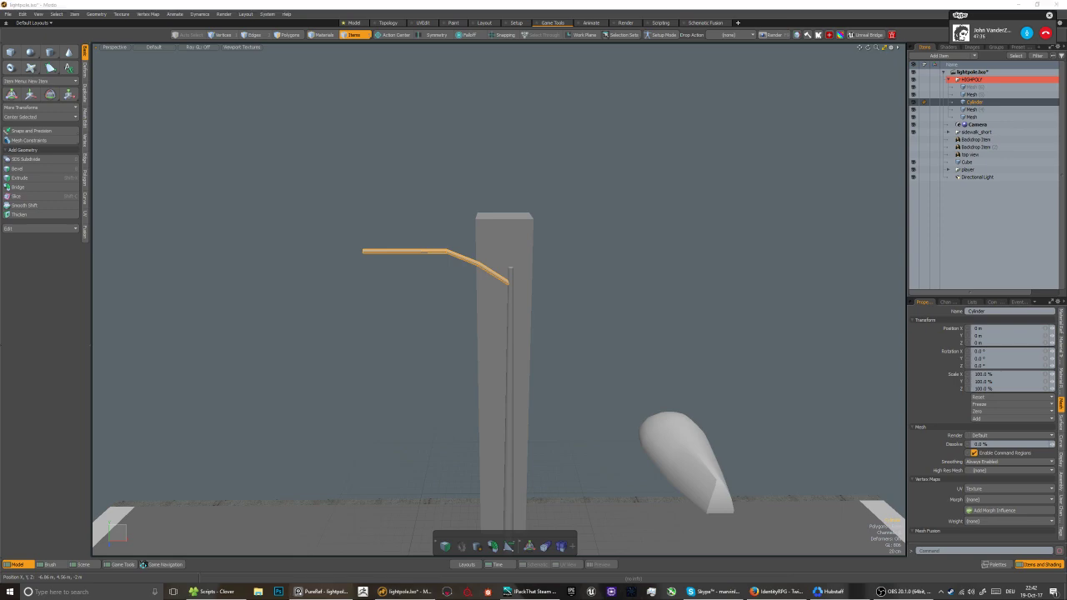
{"action": "right_click_drag", "start_coordinate": [2, 388], "coordinate": [457, 351]}
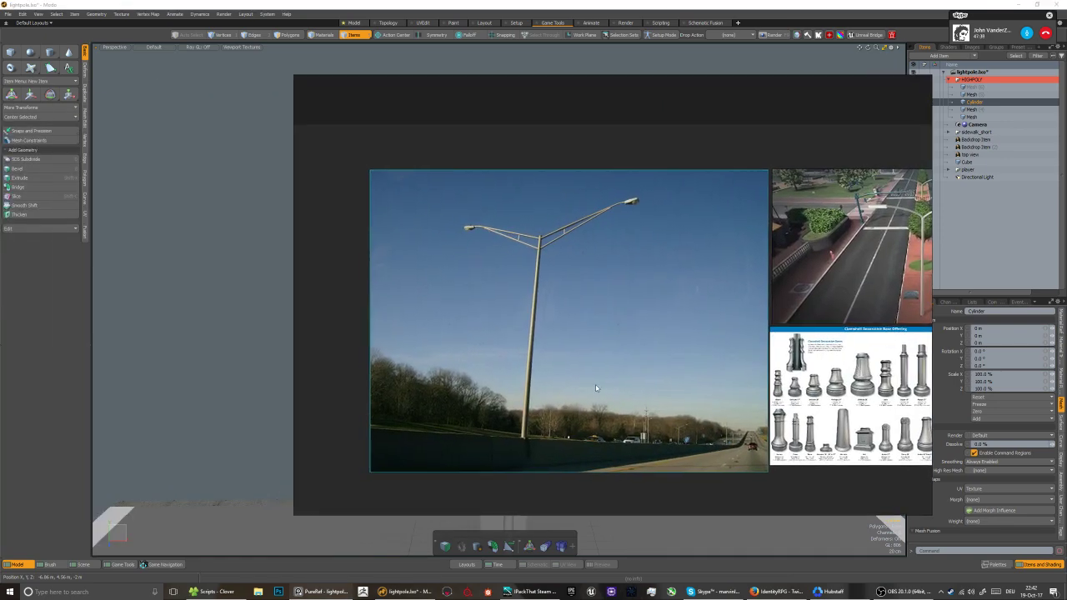
Examine the reference board's twin-arm street light, pole base and lamp head images
{"action": "middle_click_drag", "start_coordinate": [755, 348], "coordinate": [439, 333]}
{"action": "scroll", "coordinate": [584, 376], "scroll_direction": "up", "scroll_amount": 2}
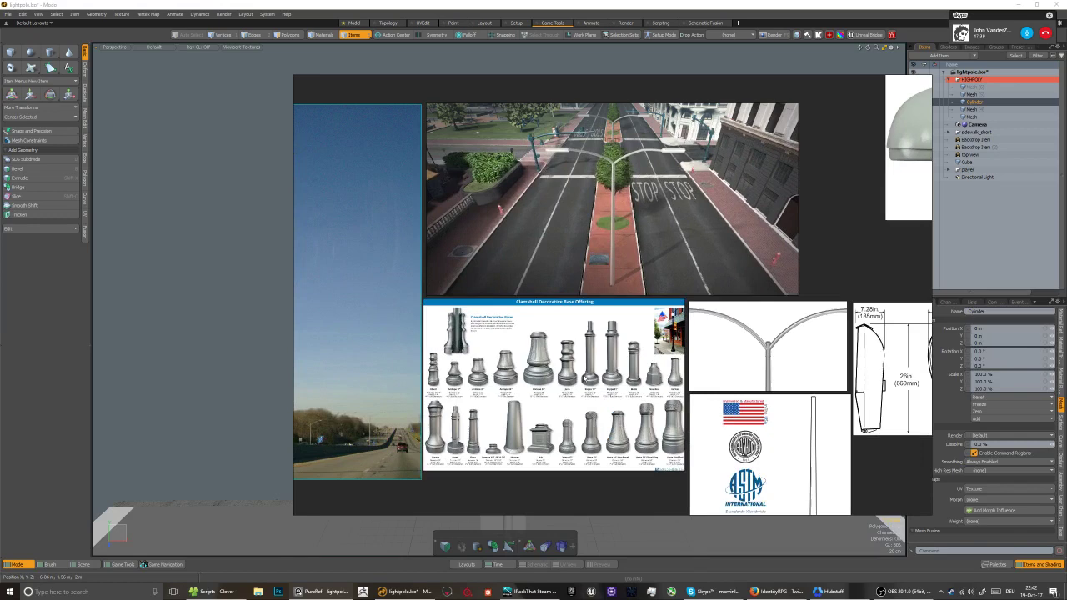
{"action": "scroll", "coordinate": [582, 377], "scroll_direction": "down", "scroll_amount": 4}
{"action": "scroll", "coordinate": [522, 369], "scroll_direction": "up", "scroll_amount": 2}
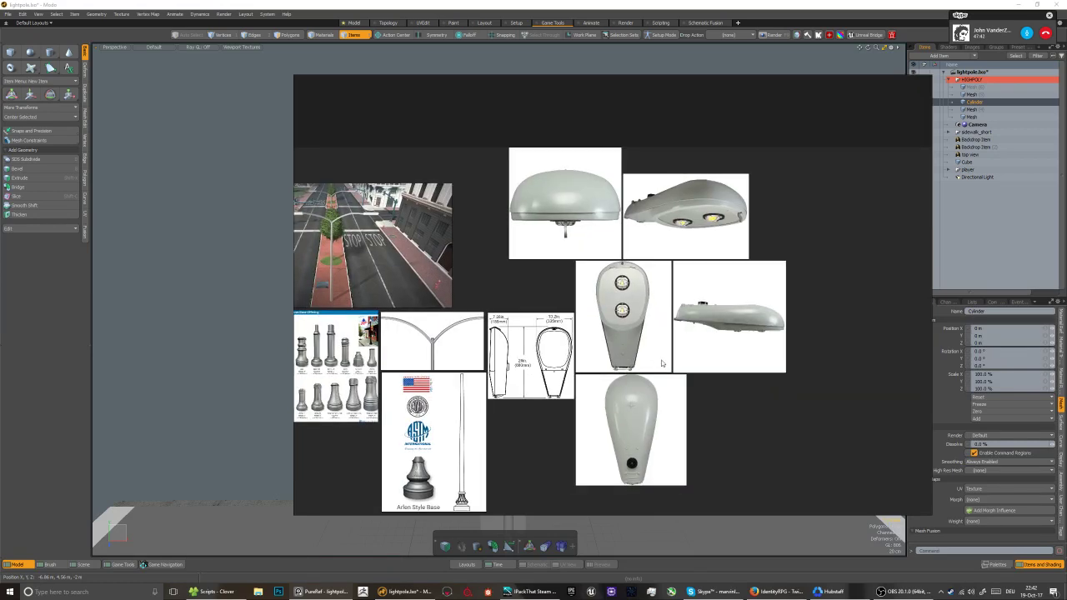
{"action": "right_click_drag", "start_coordinate": [752, 362], "coordinate": [0, 343]}
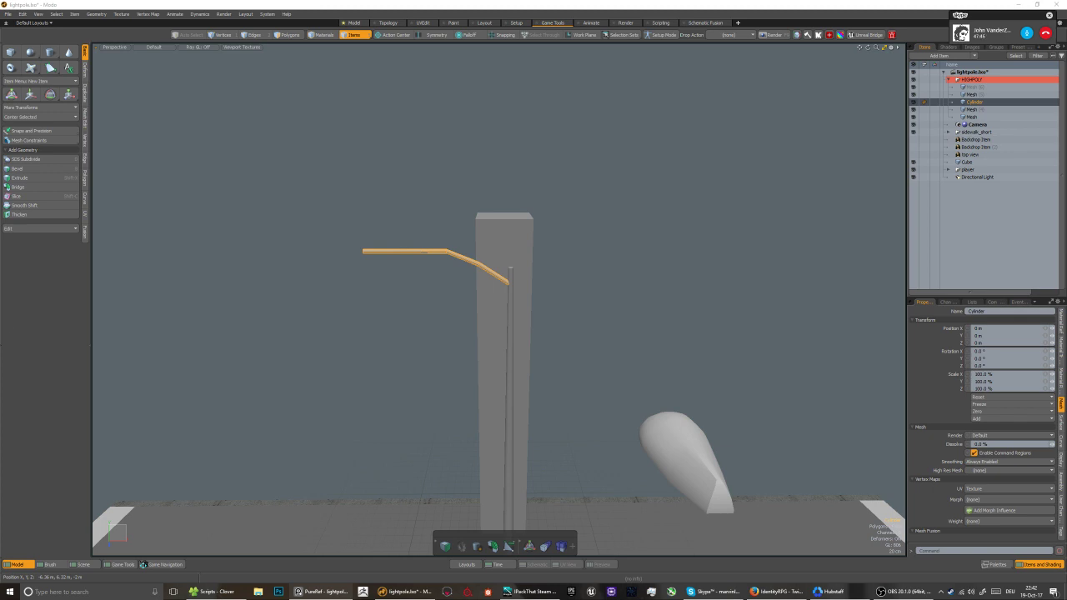
Save the scene and remove the extra edge loops beside the bent arm's two bends
{"action": "key", "text": "ctrl+s"}
{"action": "left_click_drag", "start_coordinate": [448, 362], "coordinate": [467, 303], "text": "alt"}
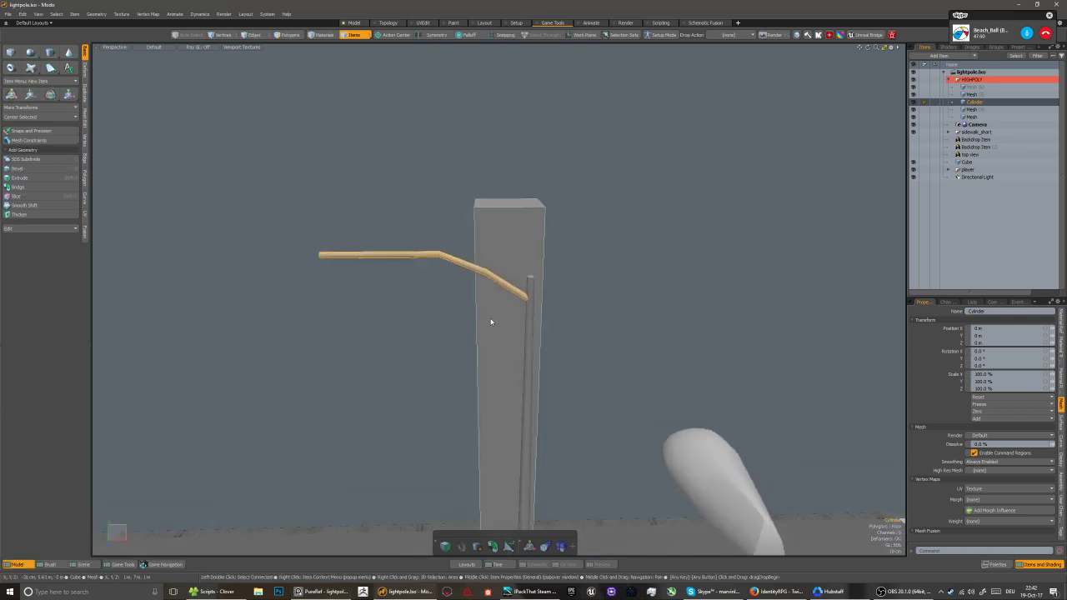
{"action": "key", "text": "2"}
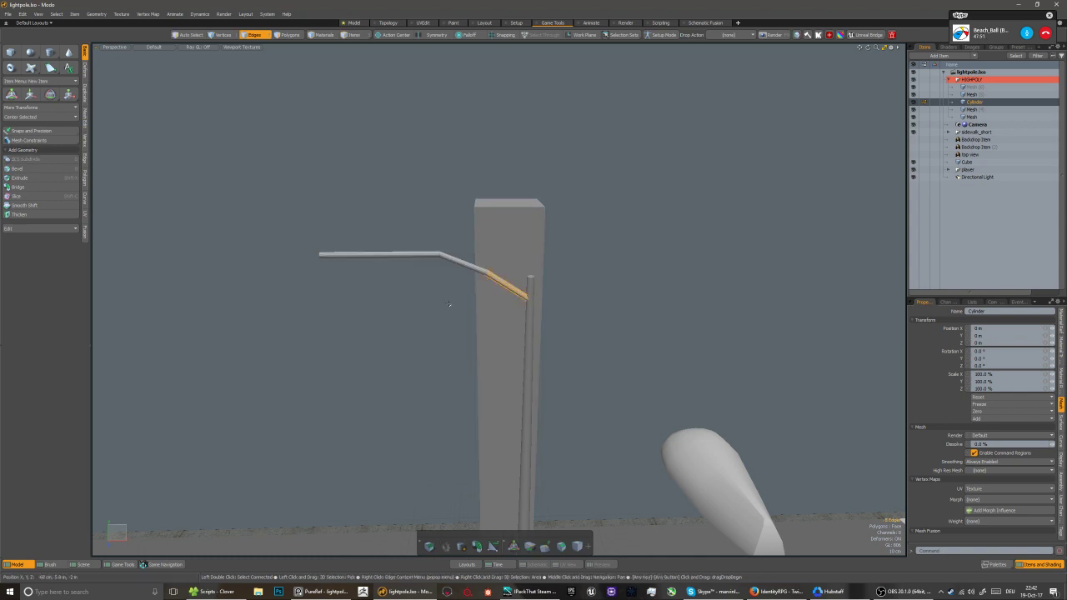
{"action": "key", "text": "ctrl+z"}
{"action": "key", "text": "ctrl+z"}
{"action": "scroll", "coordinate": [428, 274], "scroll_direction": "up", "scroll_amount": 3}
{"action": "scroll", "coordinate": [422, 280], "scroll_direction": "down", "scroll_amount": 2}
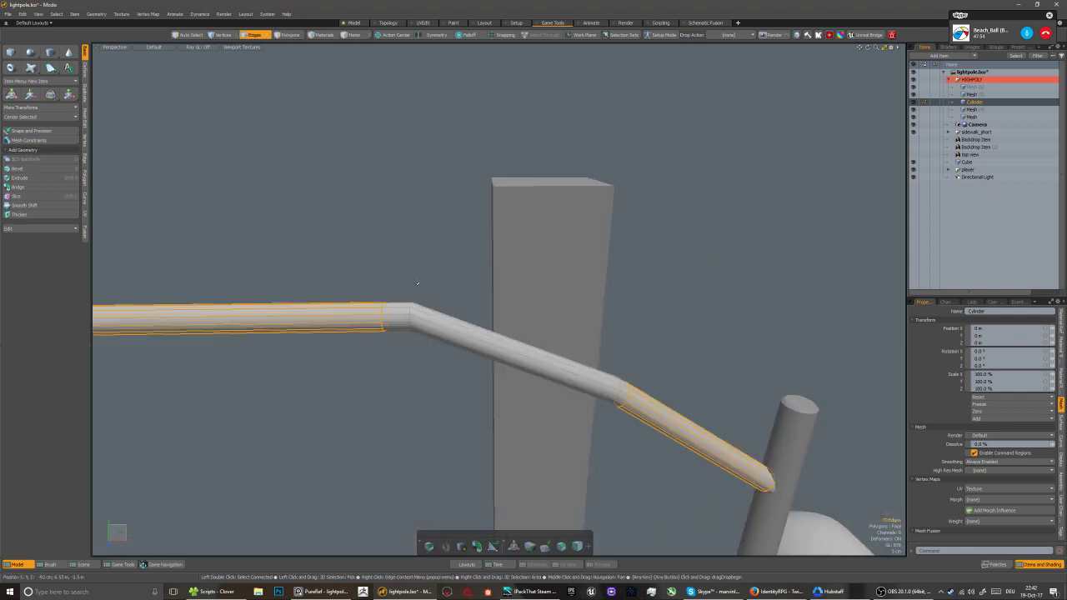
{"action": "left_click", "coordinate": [381, 310]}
{"action": "key", "text": "BackSpace"}
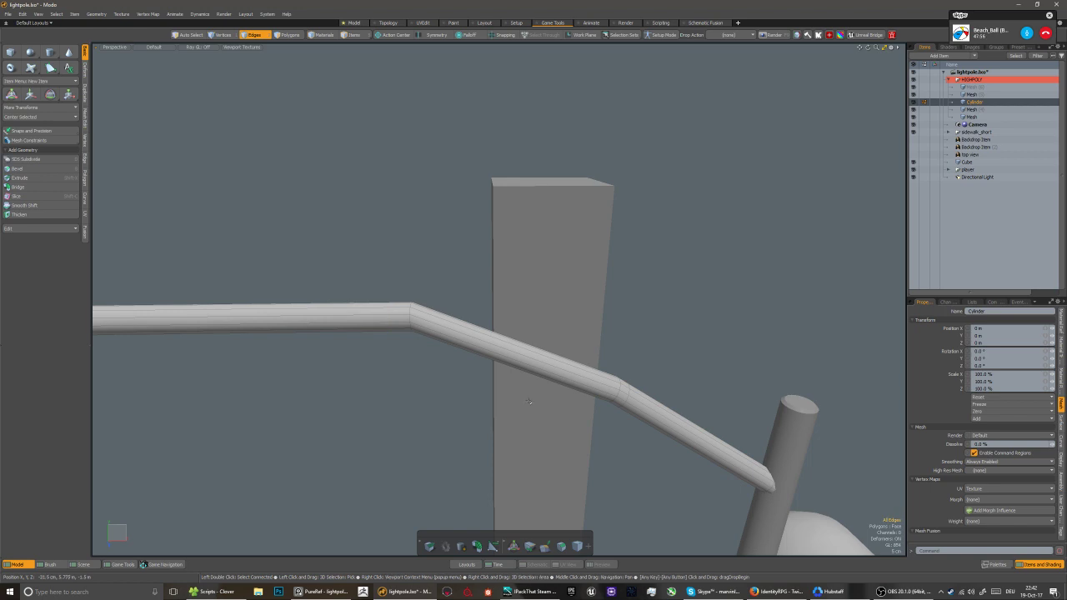
Apply the Push tool to all of the bent arm's polygons
{"action": "middle_click_drag", "start_coordinate": [556, 398], "coordinate": [464, 350]}
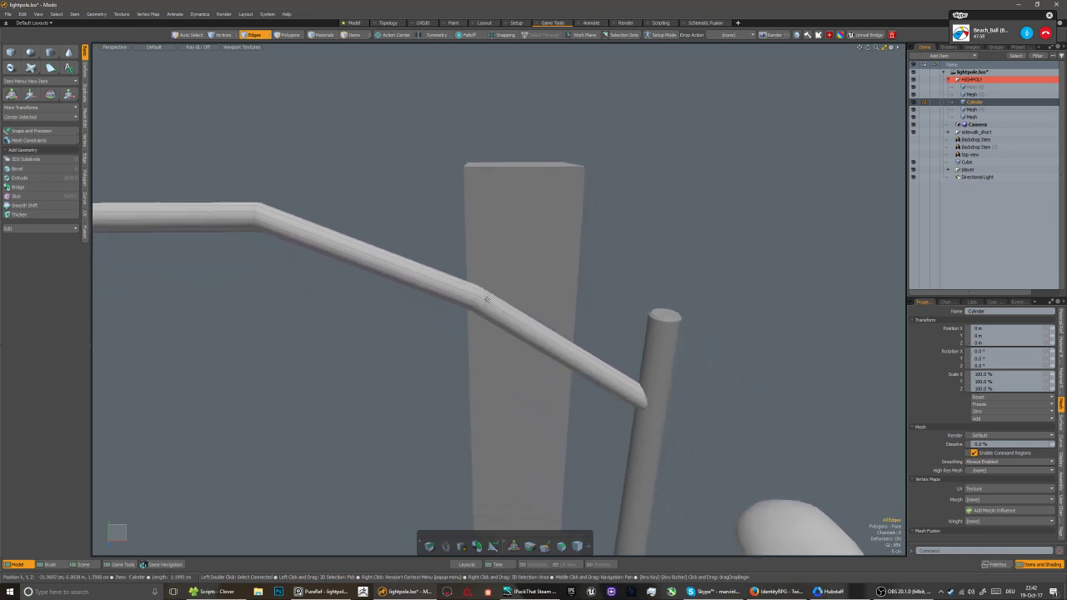
{"action": "mouse_move", "coordinate": [491, 305]}
{"action": "middle_mouse_down", "text": "alt"}
{"action": "mouse_move", "coordinate": [580, 378]}
{"action": "mouse_move", "coordinate": [475, 304]}
{"action": "middle_mouse_up", "text": "alt"}
{"action": "key", "text": "3"}
{"action": "key", "text": "y"}
{"action": "key", "text": "q"}
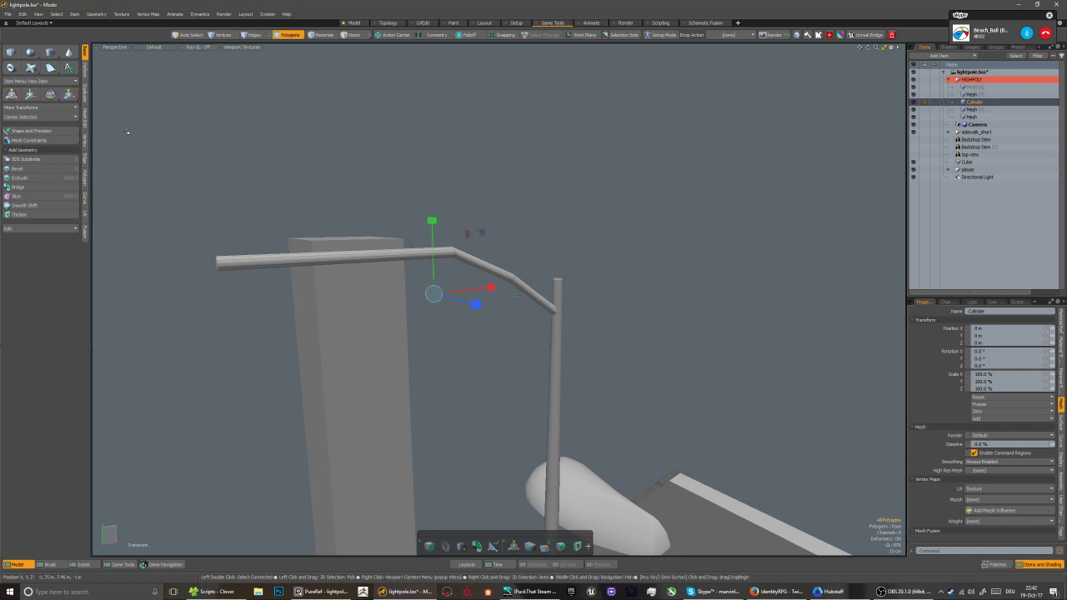
{"action": "left_click", "coordinate": [84, 70]}
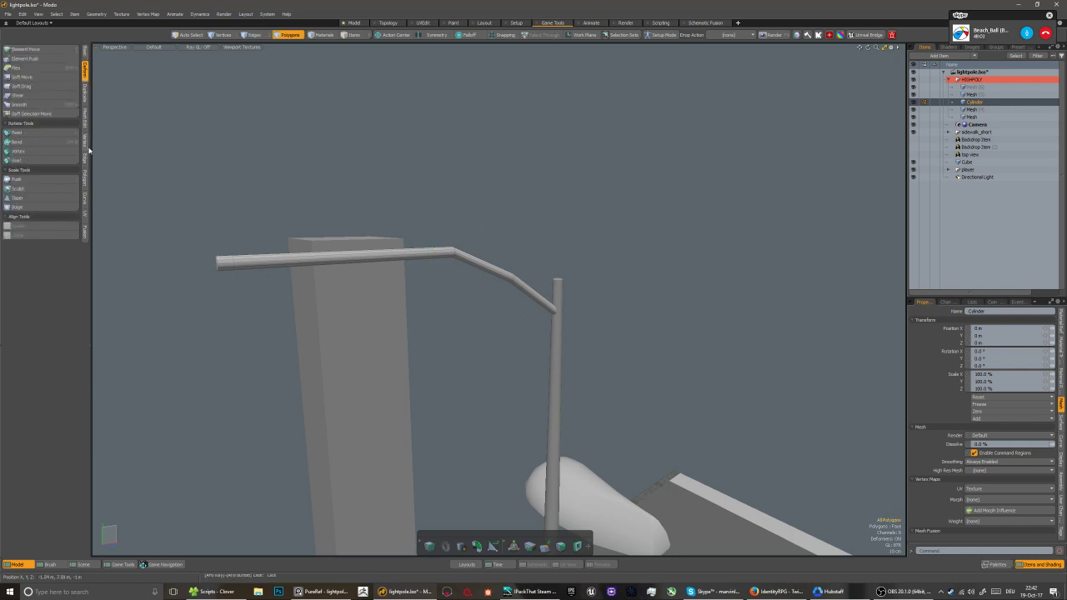
{"action": "left_click", "coordinate": [40, 179]}
{"action": "key", "text": "q"}
Preview the bent arm as a subdivision surface and check its curve against the pole
{"action": "key", "text": "Tab"}
{"action": "key", "text": "5"}
{"action": "middle_click_drag", "start_coordinate": [402, 397], "coordinate": [421, 341], "text": "alt"}
{"action": "scroll", "coordinate": [441, 356], "scroll_direction": "down", "scroll_amount": 4}
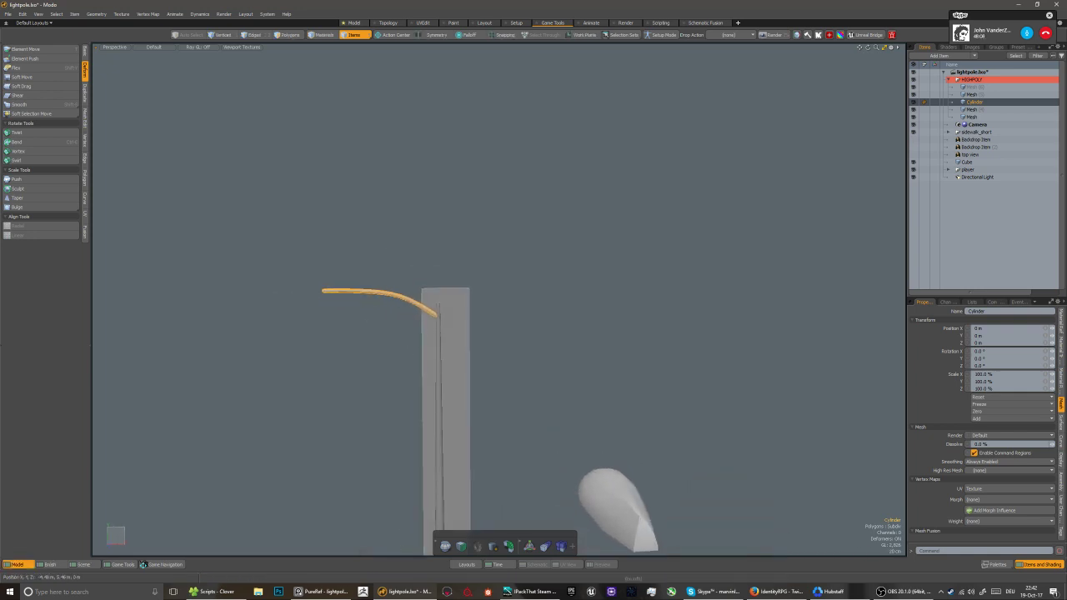
{"action": "key", "text": "alt+Tab"}
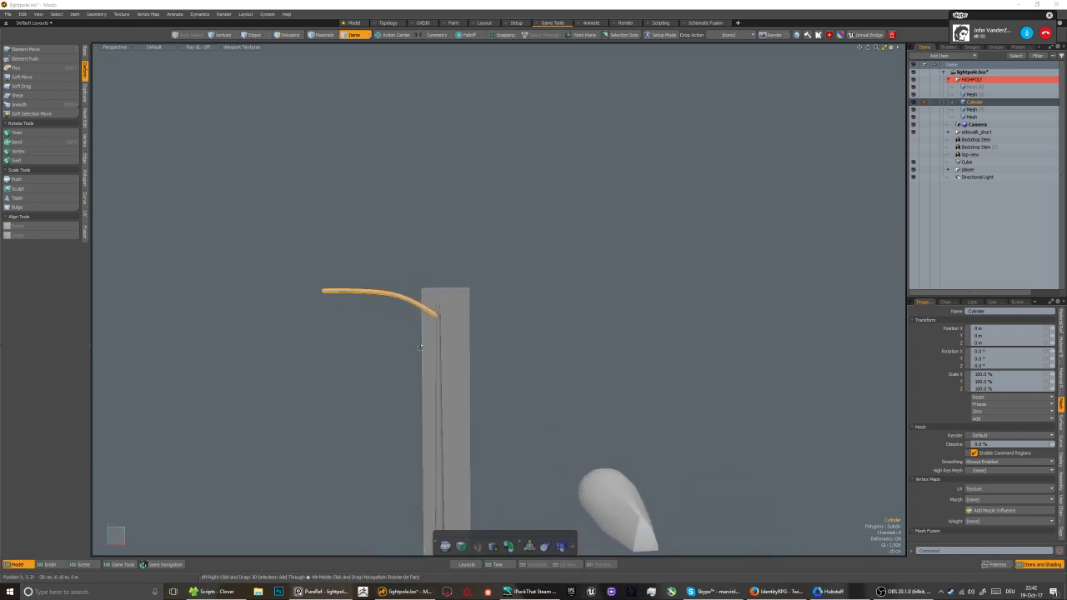
{"action": "left_click_drag", "start_coordinate": [424, 358], "coordinate": [440, 357], "text": "alt"}
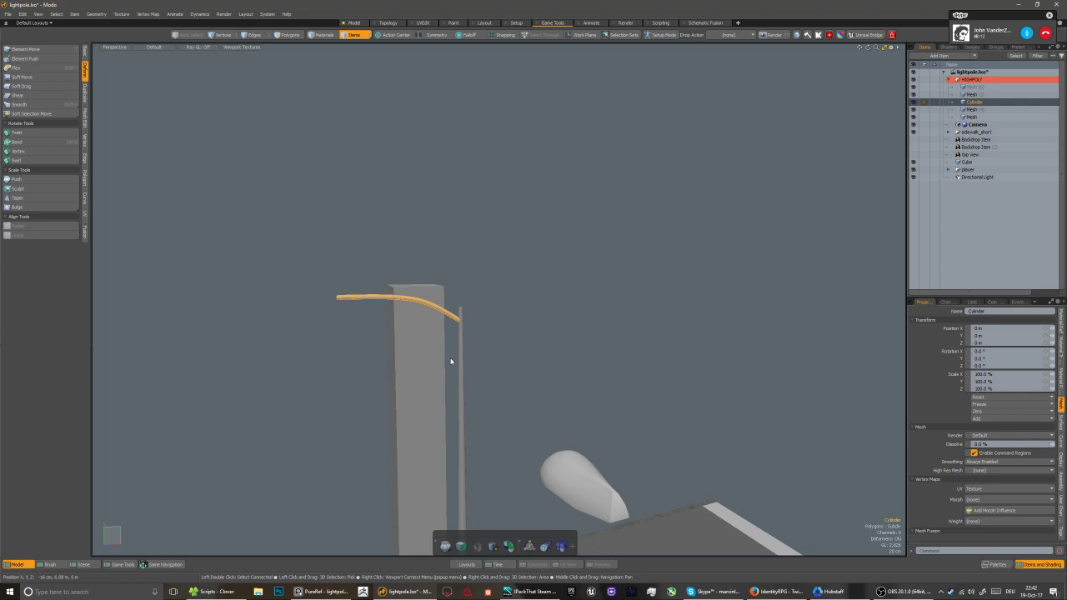
{"action": "middle_click_drag", "start_coordinate": [450, 361], "coordinate": [545, 481], "text": "alt"}
Select the lamp head, turn off its subdivision, and select the lengthwise centre edge loop
{"action": "left_click", "coordinate": [530, 437]}
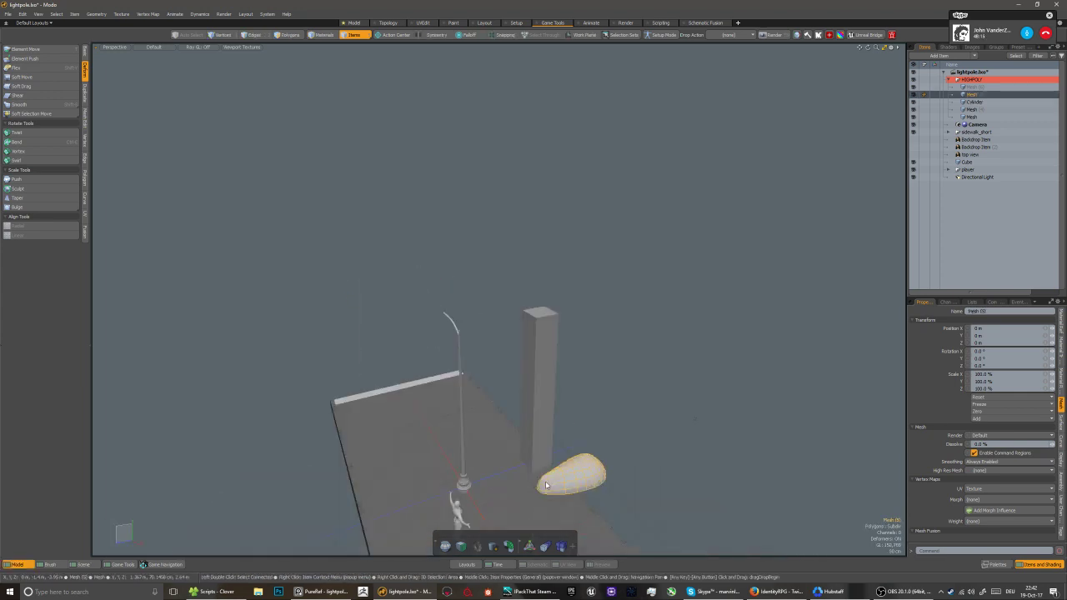
{"action": "key", "text": "shift+a"}
{"action": "key", "text": "Tab"}
{"action": "left_click_drag", "start_coordinate": [546, 481], "coordinate": [524, 419], "text": "alt"}
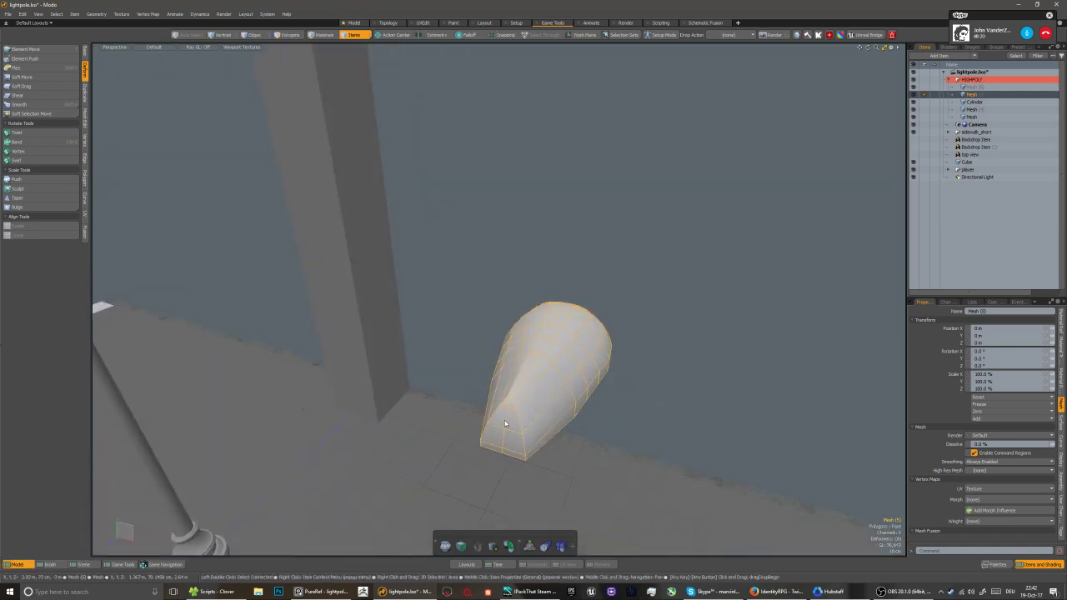
{"action": "key", "text": "3"}
{"action": "key", "text": "2"}
{"action": "double_click", "coordinate": [509, 404]}
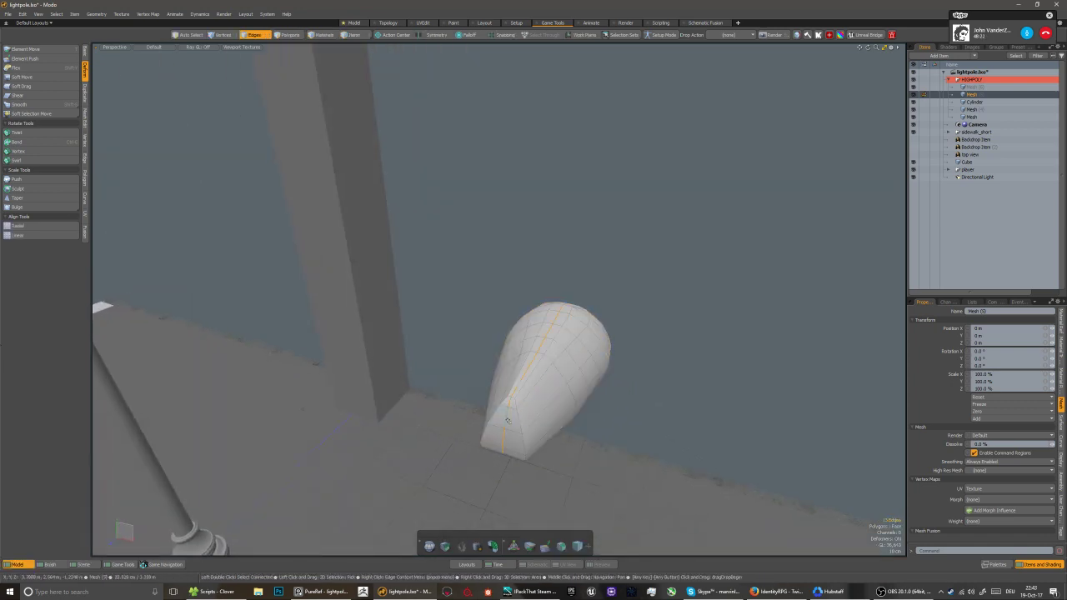
{"action": "scroll", "coordinate": [512, 403], "scroll_direction": "up", "scroll_amount": 3}
{"action": "left_click_drag", "start_coordinate": [512, 403], "coordinate": [544, 419], "text": "alt"}
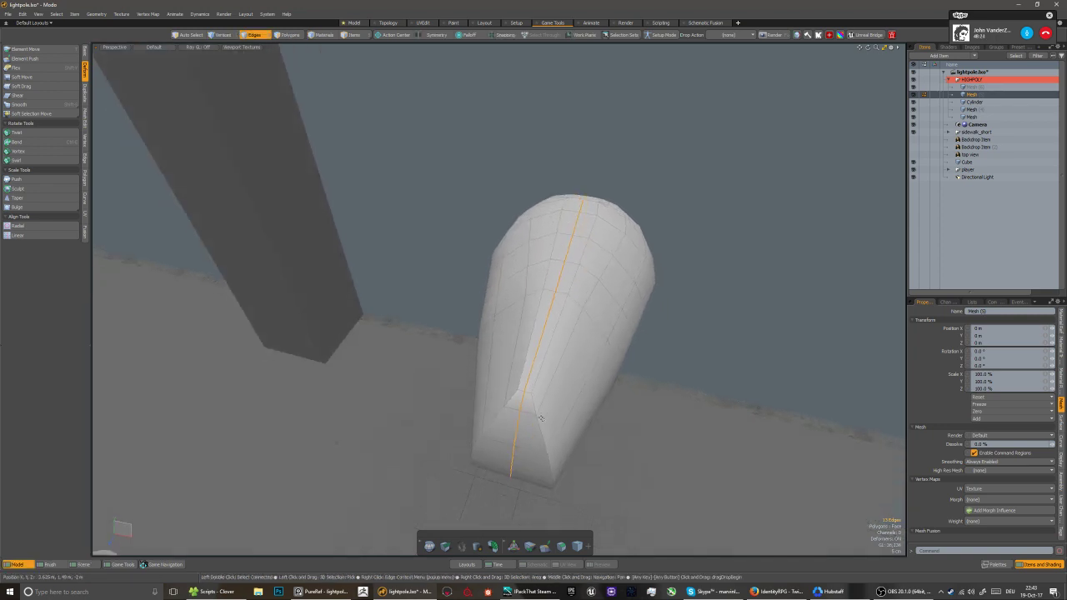
Scale the edge row across the top of the lamp head near its narrow end in X
{"action": "middle_click_drag", "start_coordinate": [541, 418], "coordinate": [483, 395], "text": "alt"}
{"action": "left_click", "coordinate": [501, 326]}
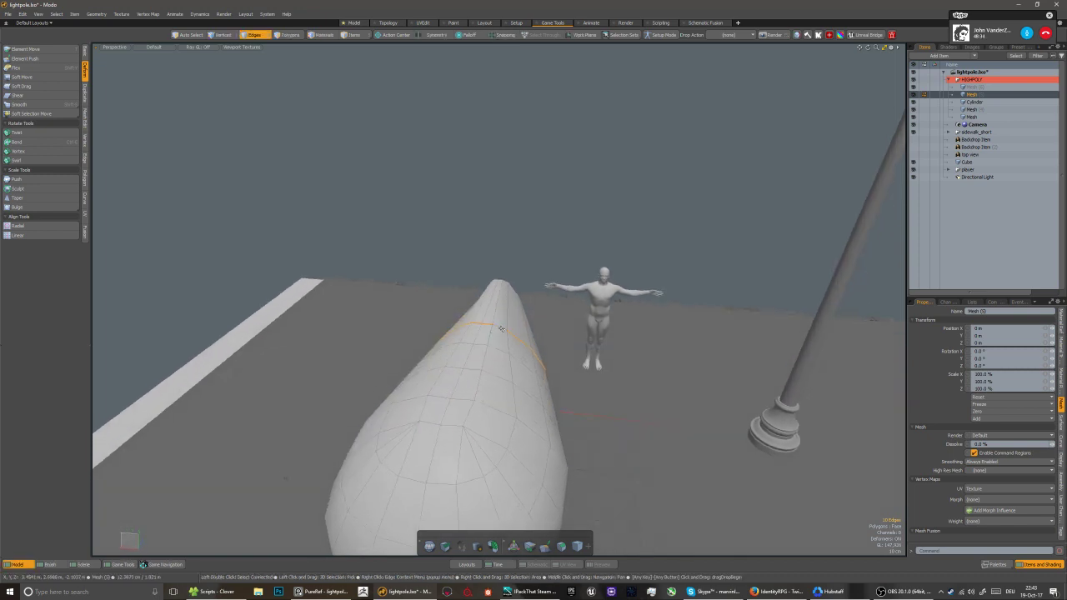
{"action": "mouse_move", "coordinate": [501, 327]}
{"action": "middle_mouse_down", "text": "alt"}
{"action": "mouse_move", "coordinate": [478, 350]}
{"action": "mouse_move", "coordinate": [486, 336]}
{"action": "middle_mouse_up", "text": "alt"}
{"action": "key", "text": "r"}
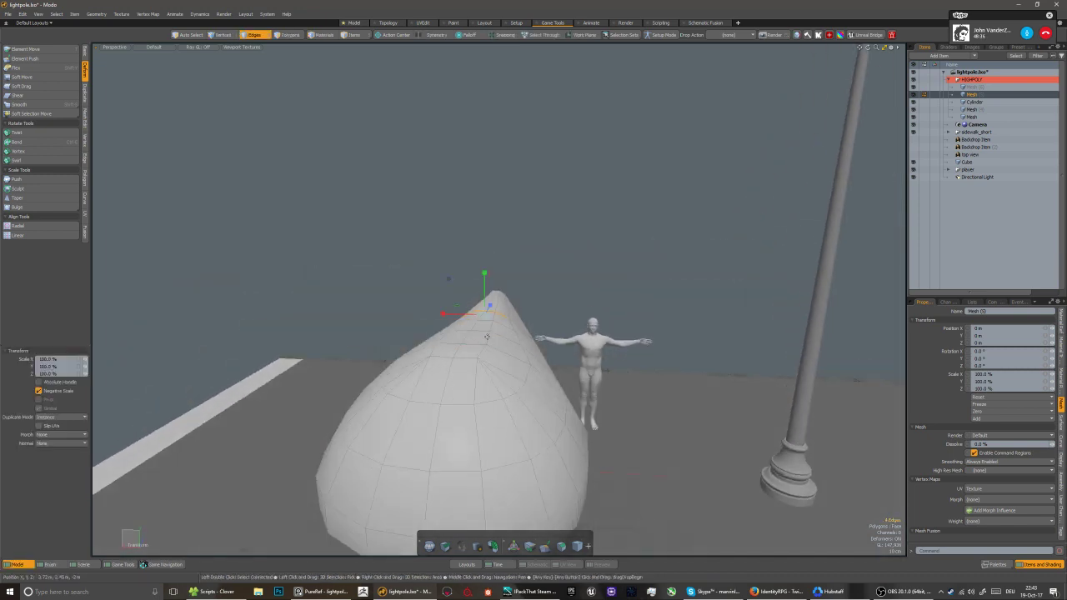
{"action": "left_click_drag", "start_coordinate": [440, 314], "coordinate": [437, 313]}
{"action": "key", "text": "space"}
Select the neighbouring edge row across the top of the lamp head and adjust its width in X
{"action": "left_click", "coordinate": [503, 333]}
{"action": "middle_click_drag", "start_coordinate": [503, 333], "coordinate": [494, 356], "text": "alt"}
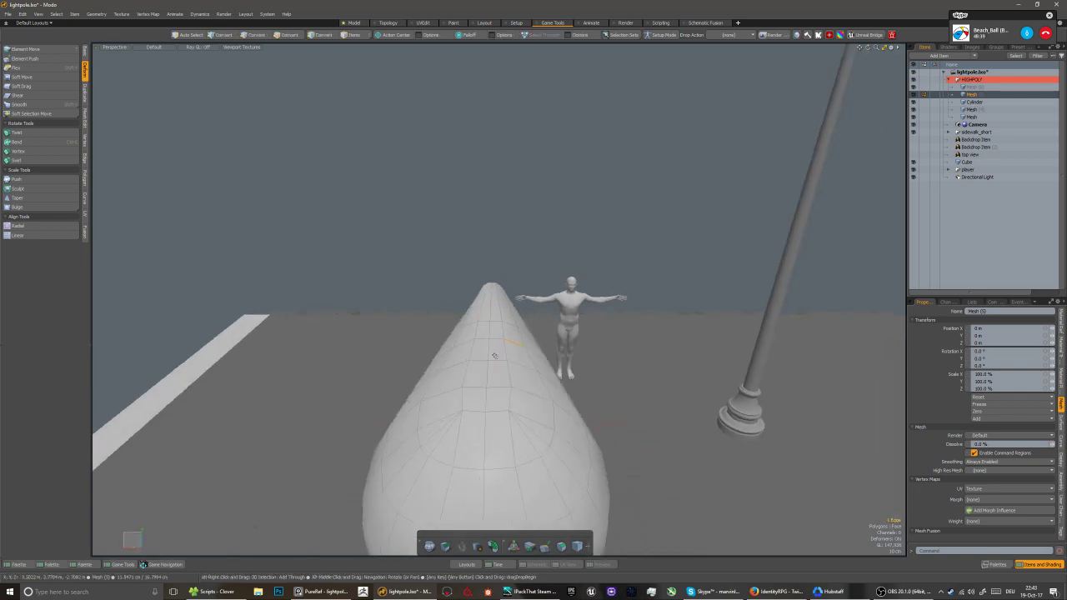
{"action": "left_click_drag", "start_coordinate": [494, 356], "coordinate": [500, 329], "text": "alt"}
{"action": "left_click_drag", "start_coordinate": [500, 326], "coordinate": [451, 323], "text": "shift"}
{"action": "key", "text": "r"}
{"action": "left_click_drag", "start_coordinate": [429, 322], "coordinate": [473, 388]}
{"action": "key", "text": "space"}
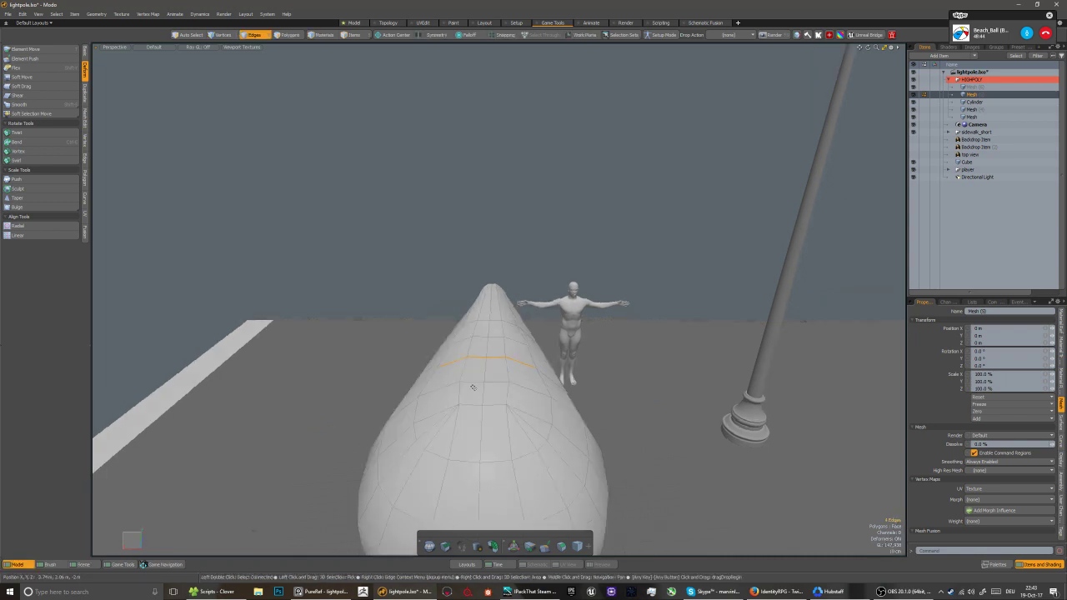
{"action": "key", "text": "r"}
{"action": "key", "text": "space"}
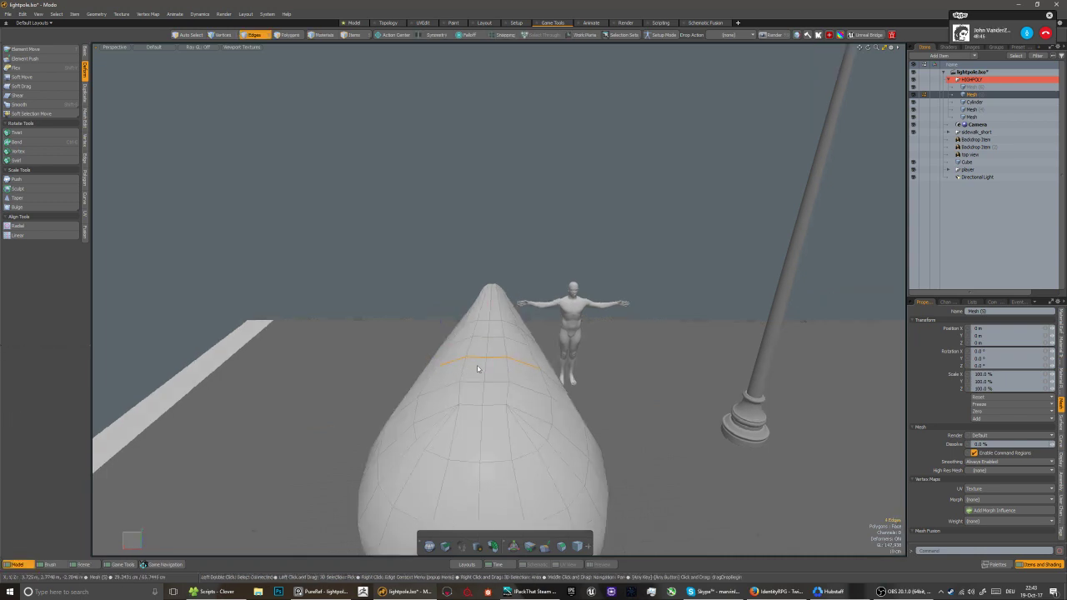
Try bevelling the edges around the lamp head's narrow end face, and undo the bevel
{"action": "key", "text": "5"}
{"action": "scroll", "coordinate": [473, 366], "scroll_direction": "down", "scroll_amount": 3}
{"action": "left_click_drag", "start_coordinate": [472, 366], "coordinate": [454, 350], "text": "alt"}
{"action": "middle_click_drag", "start_coordinate": [455, 350], "coordinate": [403, 368], "text": "alt"}
{"action": "key", "text": "2"}
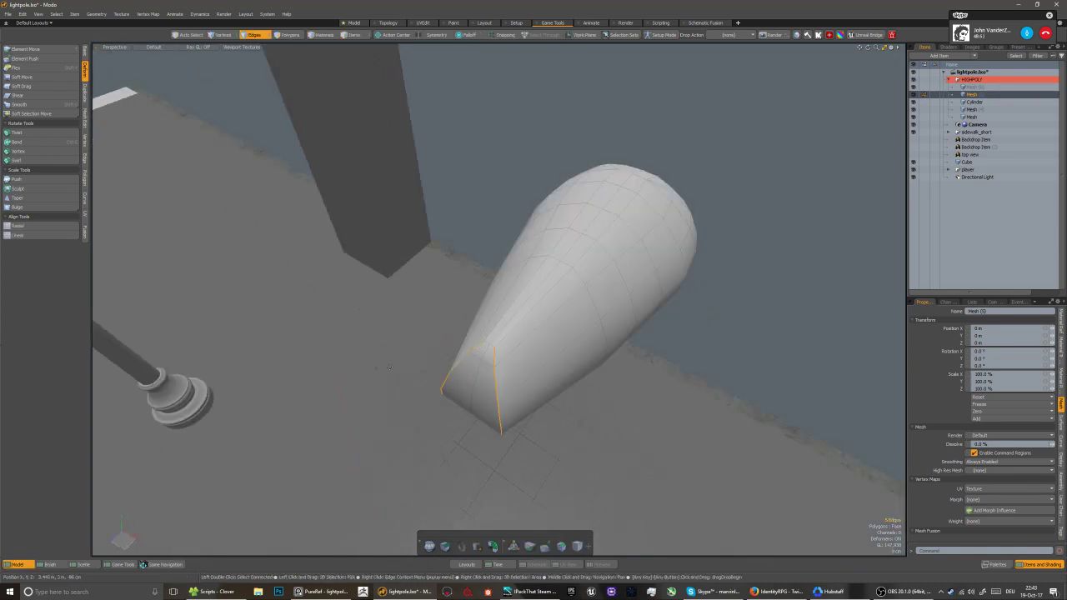
{"action": "key", "text": "b"}
{"action": "left_click_drag", "start_coordinate": [390, 367], "coordinate": [404, 368]}
{"action": "key", "text": "ctrl+z"}
{"action": "key", "text": "ctrl+z"}
Inspect the edges around the lamp head's narrow end and side by selecting them individually
{"action": "left_click", "coordinate": [479, 346], "text": "shift"}
{"action": "left_click_drag", "start_coordinate": [513, 382], "coordinate": [517, 325], "text": "alt"}
{"action": "key", "text": "Escape"}
{"action": "key", "text": "ctrl+1"}
{"action": "left_click", "coordinate": [558, 356]}
{"action": "left_click", "coordinate": [584, 329]}
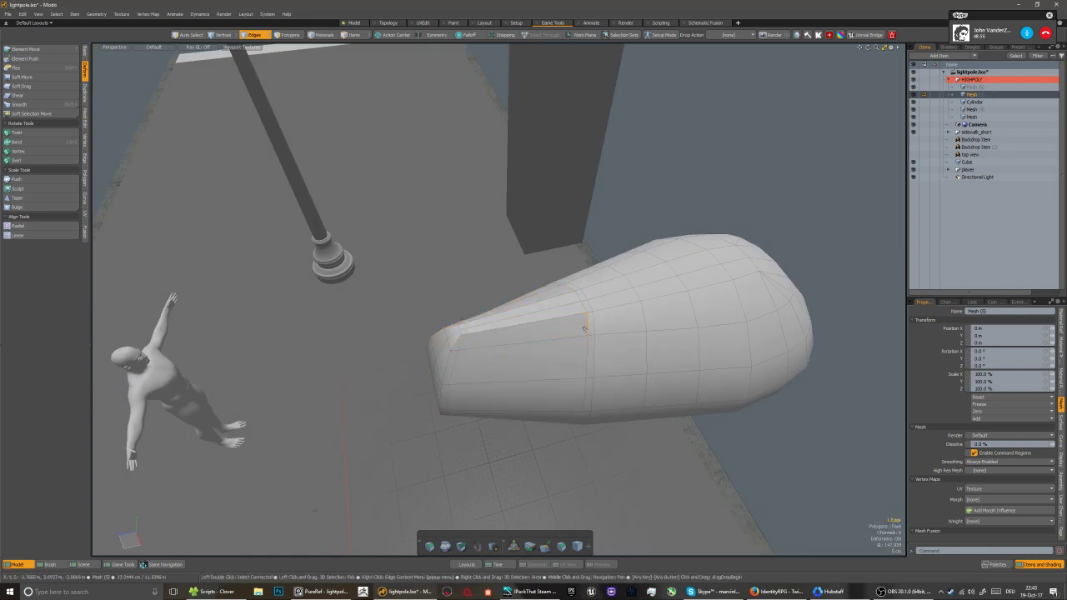
Turn the lamp head's subdivision back on and compare the head with the whole street light
{"action": "key", "text": "Tab"}
{"action": "key", "text": "5"}
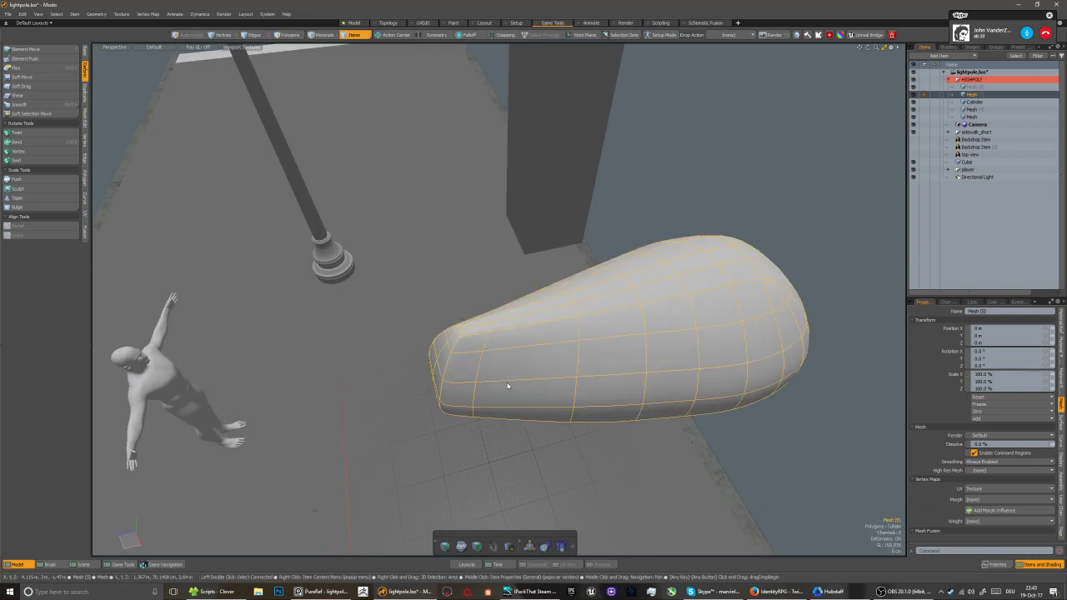
{"action": "scroll", "coordinate": [506, 386], "scroll_direction": "down", "scroll_amount": 2}
{"action": "left_click_drag", "start_coordinate": [453, 410], "coordinate": [518, 374], "text": "alt"}
{"action": "scroll", "coordinate": [518, 374], "scroll_direction": "down", "scroll_amount": 4}
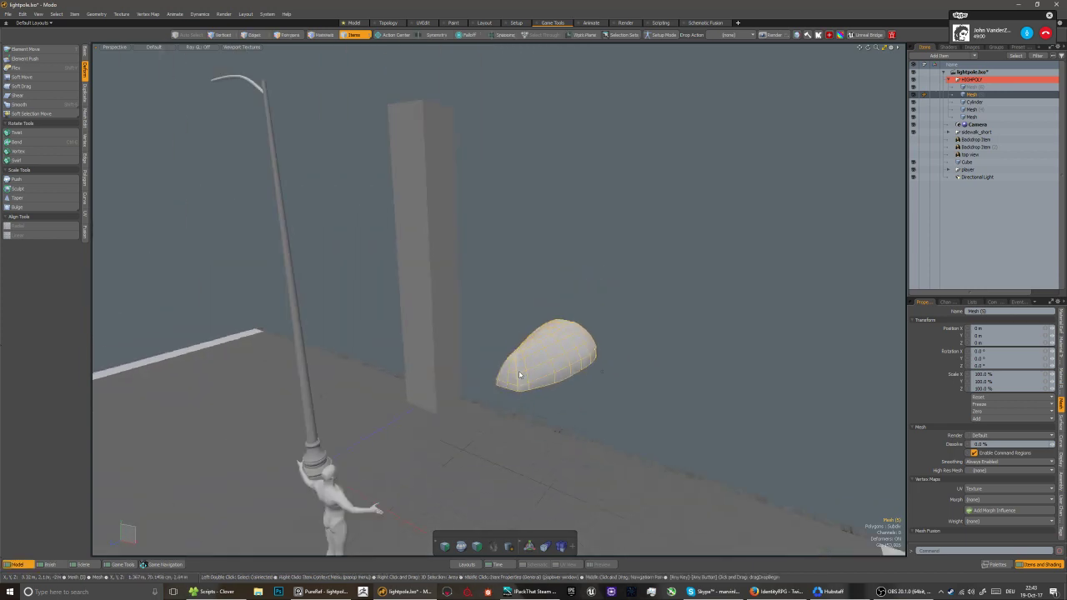
{"action": "scroll", "coordinate": [521, 380], "scroll_direction": "down", "scroll_amount": 3}
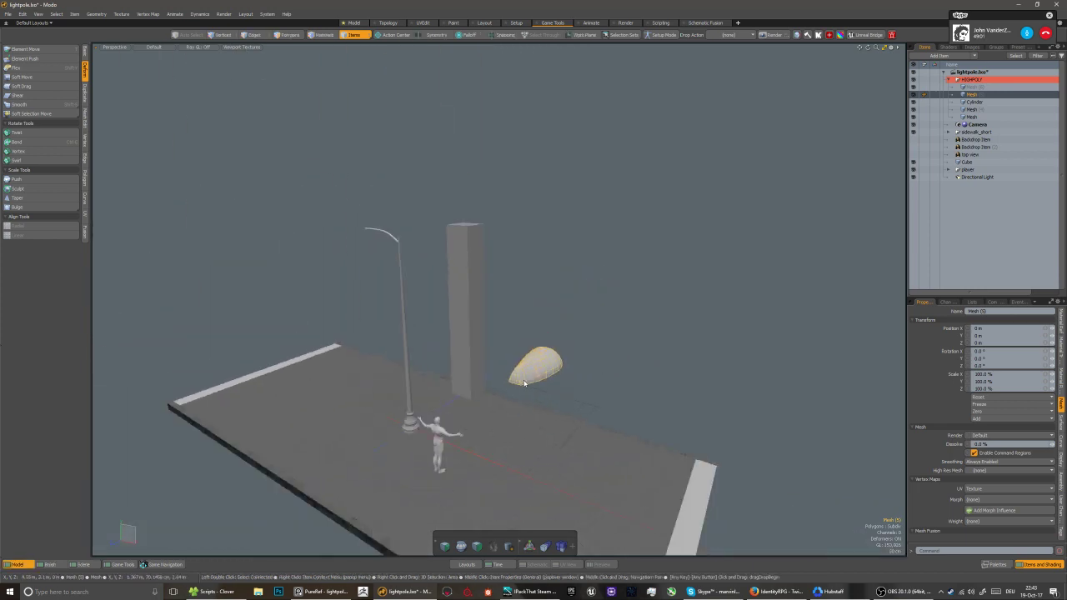
Select the bent arm and turn off its subdivision
{"action": "left_click", "coordinate": [384, 232]}
{"action": "scroll", "coordinate": [384, 232], "scroll_direction": "up", "scroll_amount": 3}
{"action": "left_click_drag", "start_coordinate": [384, 233], "coordinate": [456, 268], "text": "alt"}
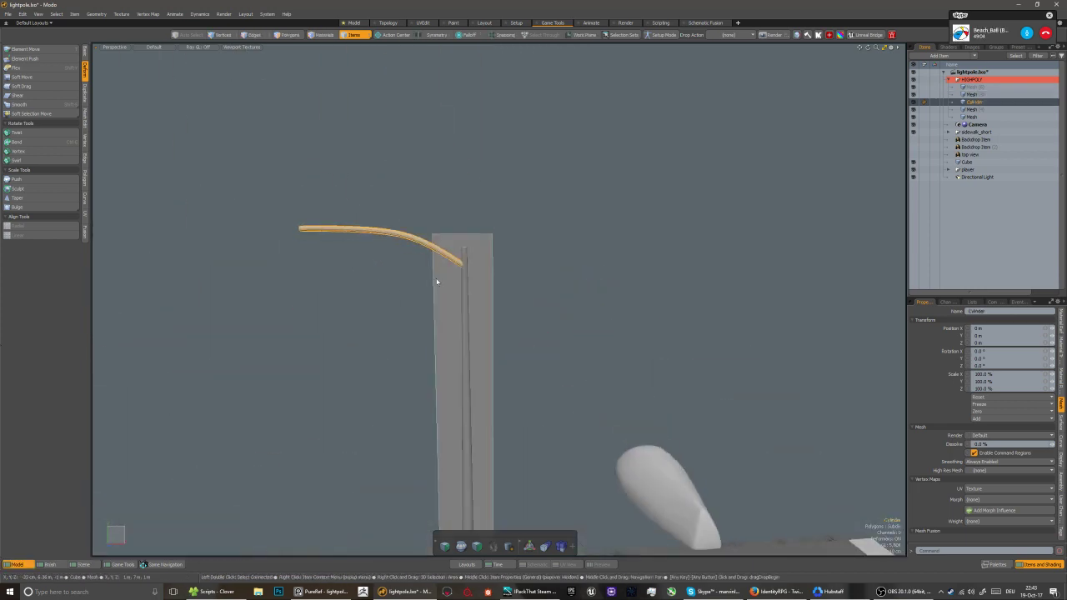
{"action": "key", "text": "Tab"}
{"action": "left_click_drag", "start_coordinate": [360, 333], "coordinate": [348, 342], "text": "alt"}
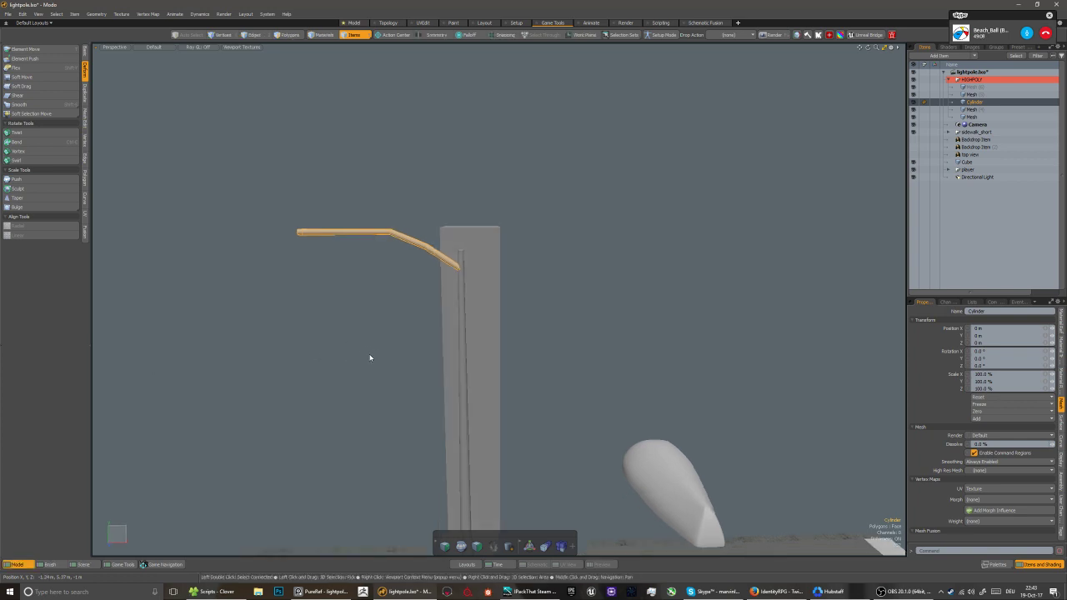
{"action": "middle_click_drag", "start_coordinate": [383, 357], "coordinate": [445, 333], "text": "alt"}
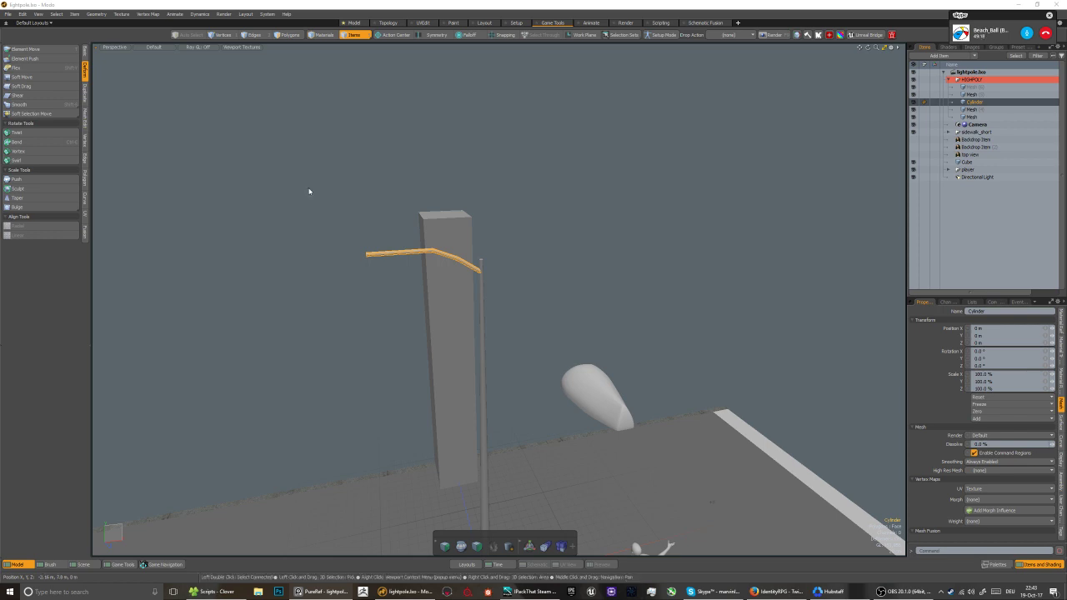
Move the vertices at the arm's free end by about -20 cm in X to lengthen the arm
{"action": "left_click_drag", "start_coordinate": [395, 250], "coordinate": [346, 257], "text": "alt"}
{"action": "key", "text": "1"}
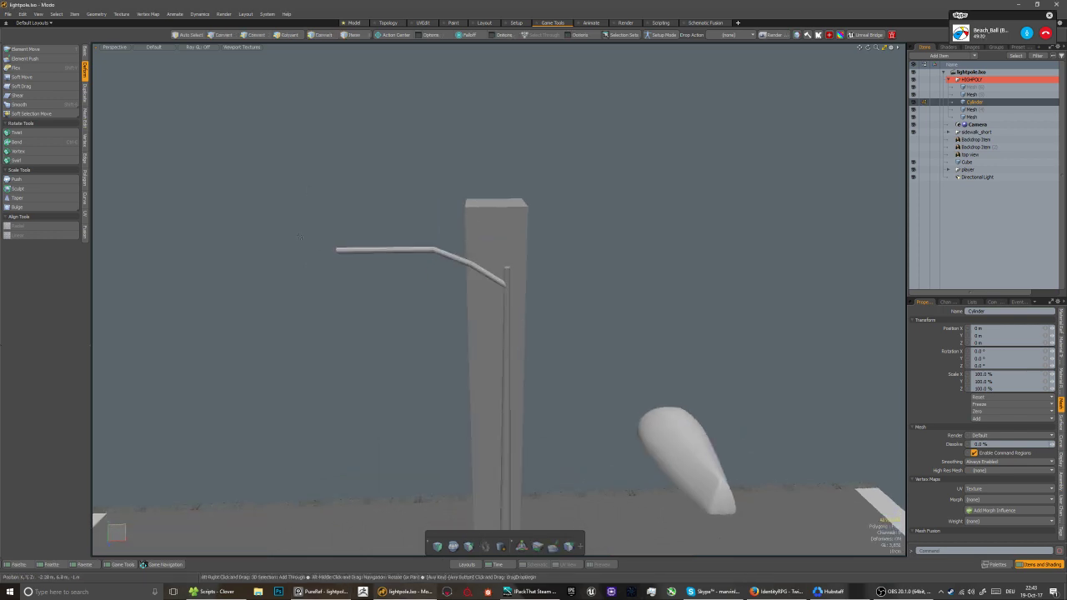
{"action": "right_click_drag", "start_coordinate": [291, 205], "coordinate": [371, 300]}
{"action": "key", "text": "y"}
{"action": "left_click_drag", "start_coordinate": [362, 253], "coordinate": [324, 254]}
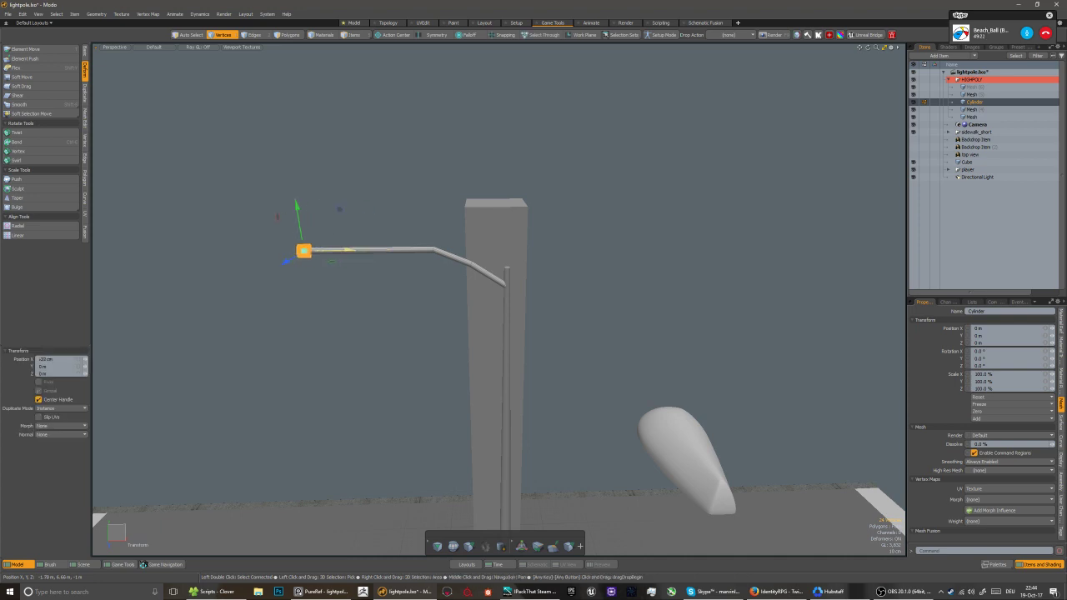
{"action": "key", "text": "q"}
{"action": "key", "text": "5"}
Select the vertices at the arm's base and examine where the arm meets the pole
{"action": "left_click_drag", "start_coordinate": [454, 291], "coordinate": [525, 300], "text": "alt"}
{"action": "key", "text": "1"}
{"action": "right_click_drag", "start_coordinate": [511, 262], "coordinate": [567, 328]}
{"action": "scroll", "coordinate": [523, 303], "scroll_direction": "up", "scroll_amount": 5}
{"action": "left_click_drag", "start_coordinate": [524, 303], "coordinate": [516, 327], "text": "alt"}
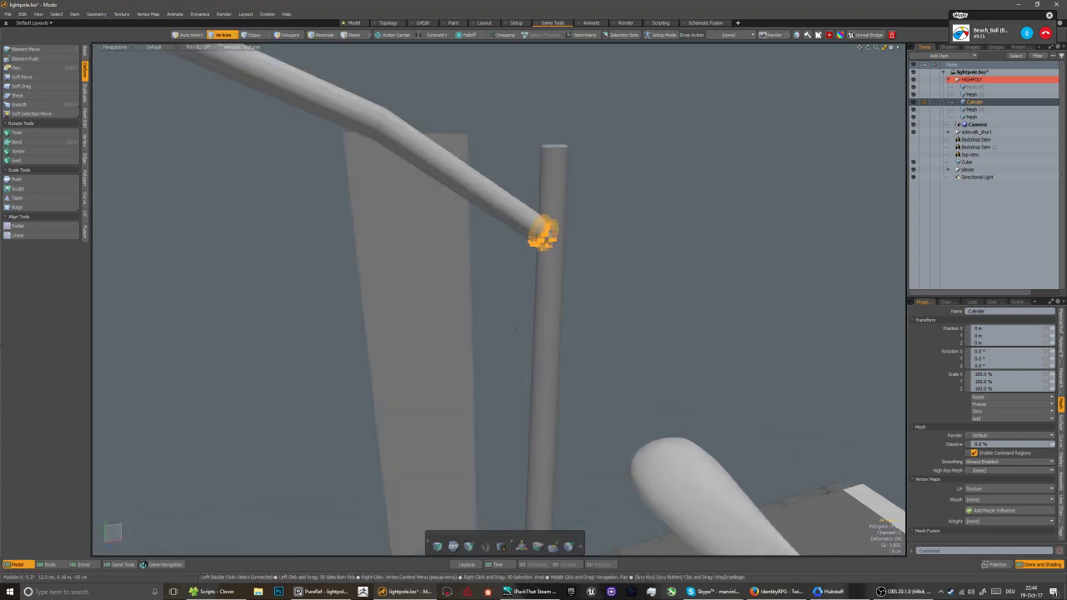
{"action": "scroll", "coordinate": [513, 327], "scroll_direction": "down", "scroll_amount": 5}
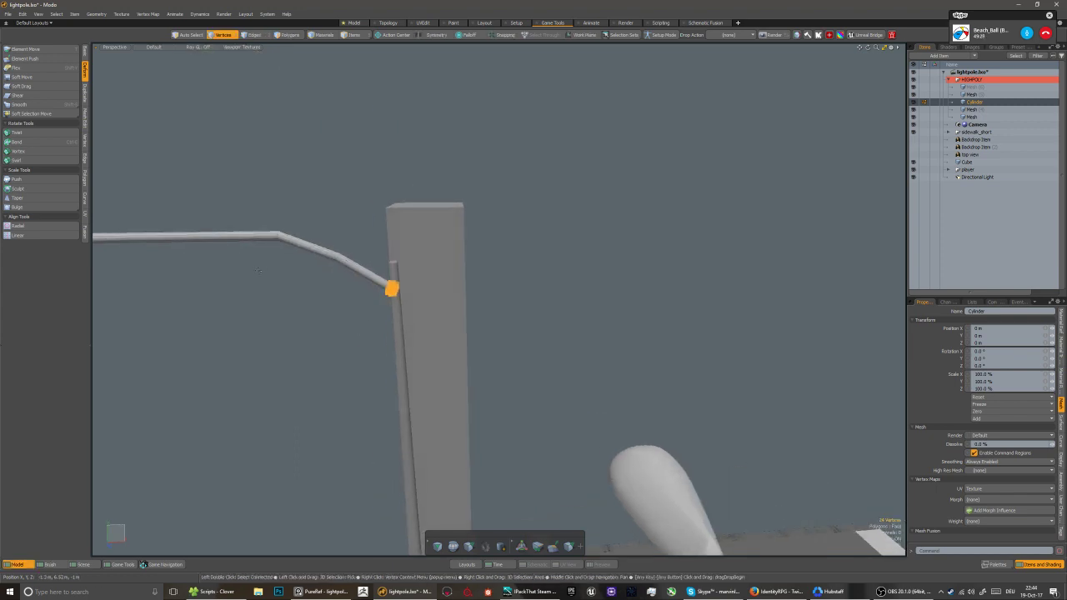
Move the vertices at the arm's outer bend outward, away from the pole
{"action": "left_click_drag", "start_coordinate": [241, 251], "coordinate": [340, 252], "text": "alt+shift"}
{"action": "left_click", "coordinate": [341, 248]}
{"action": "key", "text": "w"}
{"action": "key", "text": "q"}
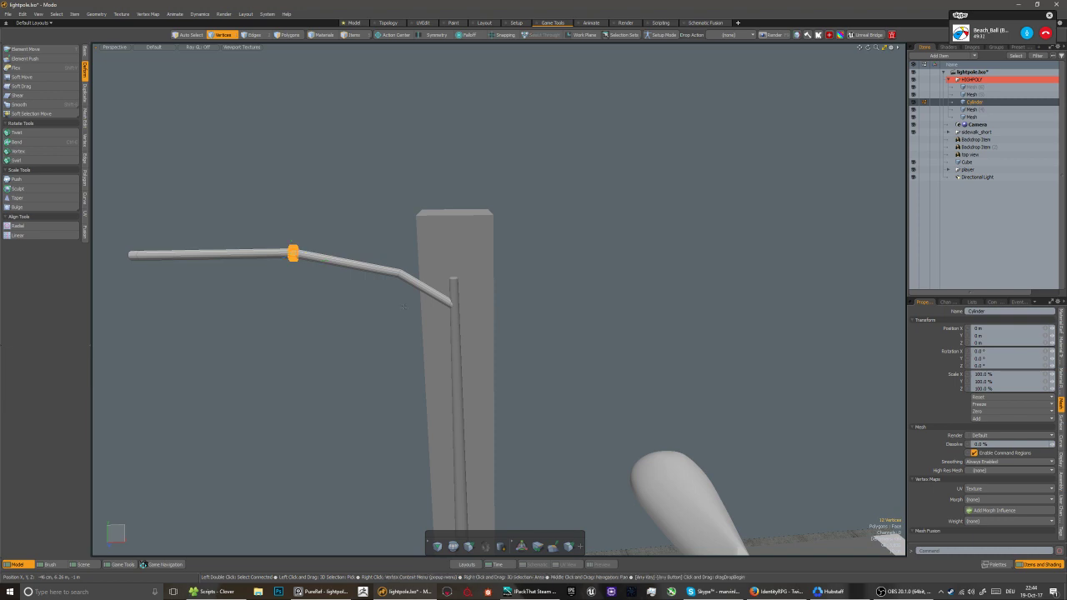
Isolate the bent arm and select the cap polygon at one of its ends
{"action": "key", "text": "5"}
{"action": "left_click_drag", "start_coordinate": [422, 325], "coordinate": [494, 317], "text": "alt"}
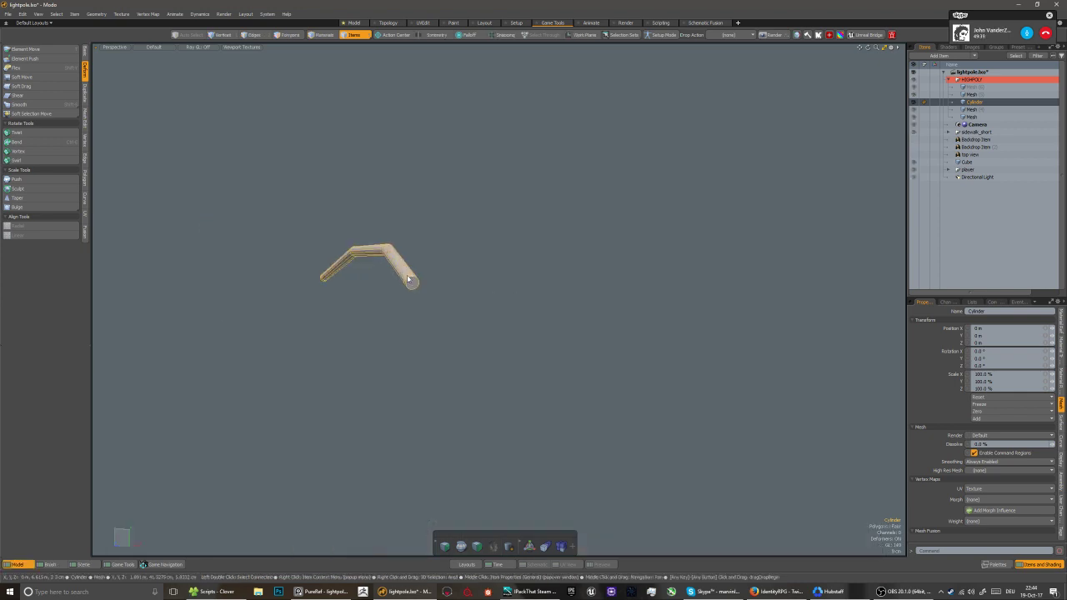
{"action": "scroll", "coordinate": [416, 288], "scroll_direction": "up", "scroll_amount": 3}
{"action": "key", "text": "3"}
{"action": "left_click", "coordinate": [417, 292]}
{"action": "left_click_drag", "start_coordinate": [498, 345], "coordinate": [572, 347], "text": "alt"}
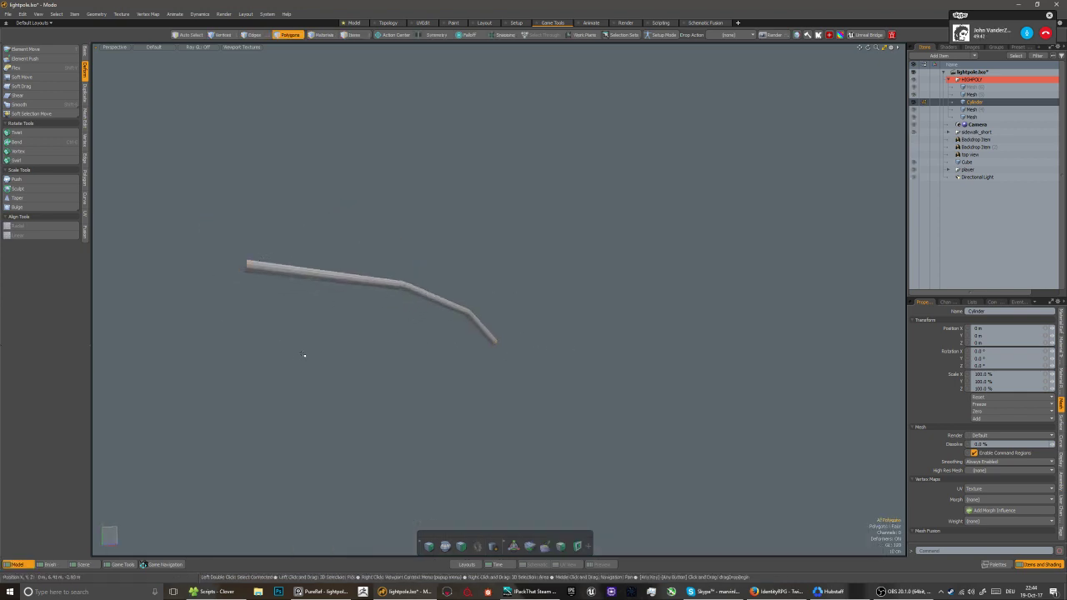
Turn the arm's subdivision back on, unhide the rest of the scene and examine the arm's curve
{"action": "key", "text": "5"}
{"action": "key", "text": "Tab"}
{"action": "key", "text": "u"}
{"action": "mouse_move", "coordinate": [335, 343]}
{"action": "left_mouse_down", "text": "alt"}
{"action": "mouse_move", "coordinate": [314, 340]}
{"action": "mouse_move", "coordinate": [316, 352]}
{"action": "mouse_move", "coordinate": [345, 333]}
{"action": "mouse_move", "coordinate": [335, 343]}
{"action": "left_mouse_up", "text": "alt"}
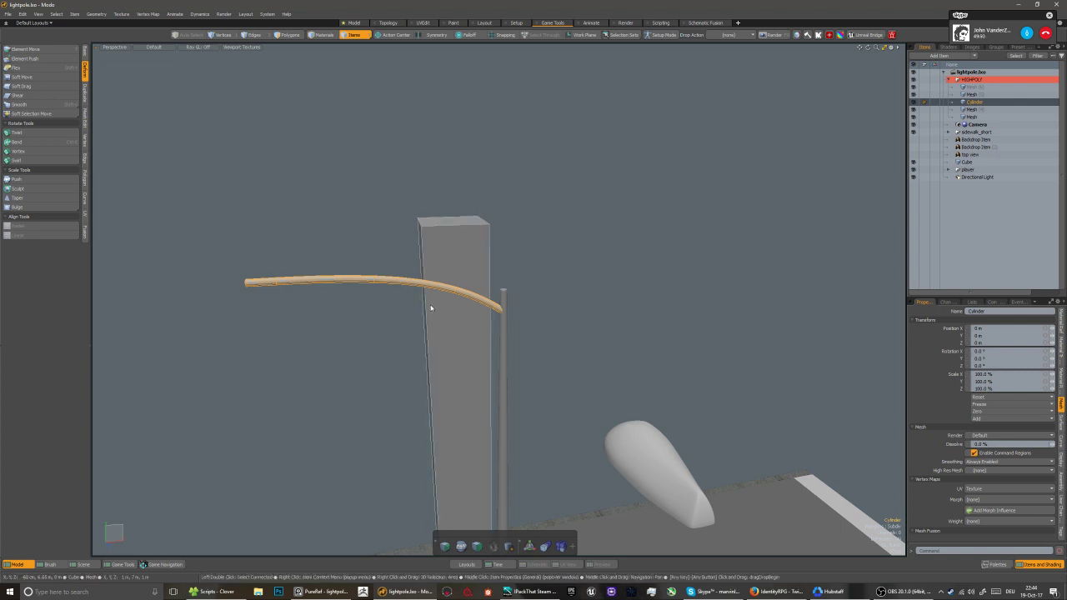
{"action": "left_click_drag", "start_coordinate": [431, 305], "coordinate": [438, 321], "text": "alt"}
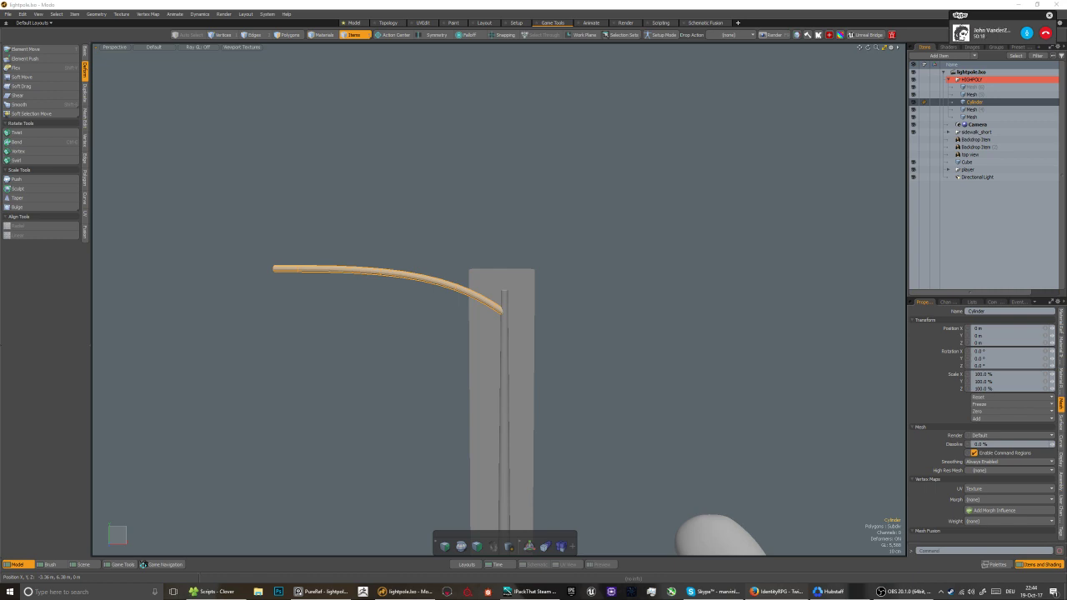
{"action": "left_click", "coordinate": [444, 4]}
{"action": "left_click_drag", "start_coordinate": [343, 350], "coordinate": [417, 311], "text": "alt"}
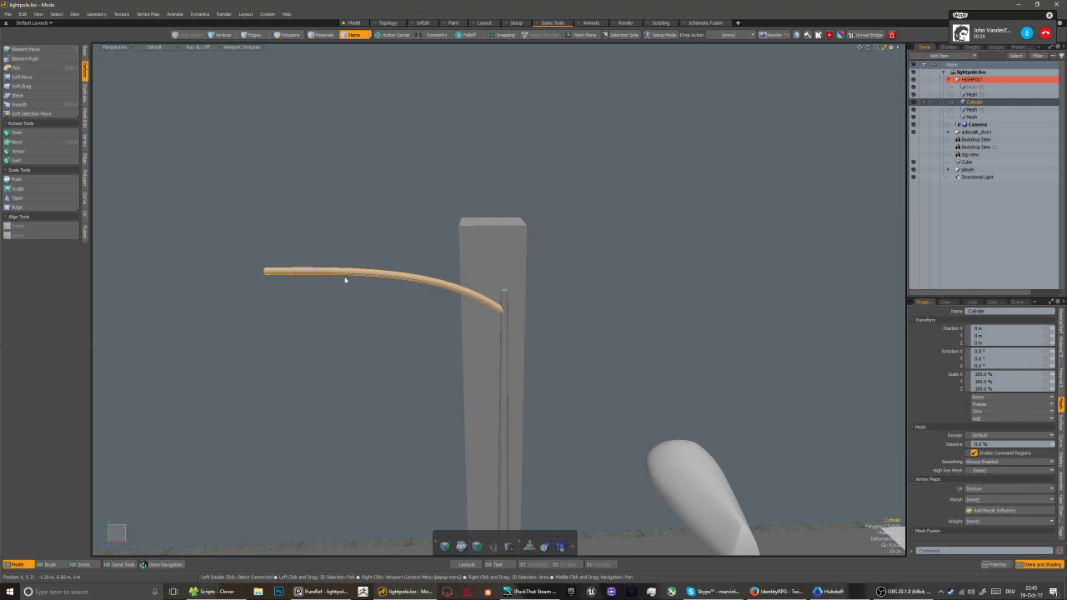
Turn off the arm's subdivision and select the two vertex rings at its free end
{"action": "left_click_drag", "start_coordinate": [281, 280], "coordinate": [303, 301], "text": "alt"}
{"action": "scroll", "coordinate": [303, 298], "scroll_direction": "up", "scroll_amount": 4}
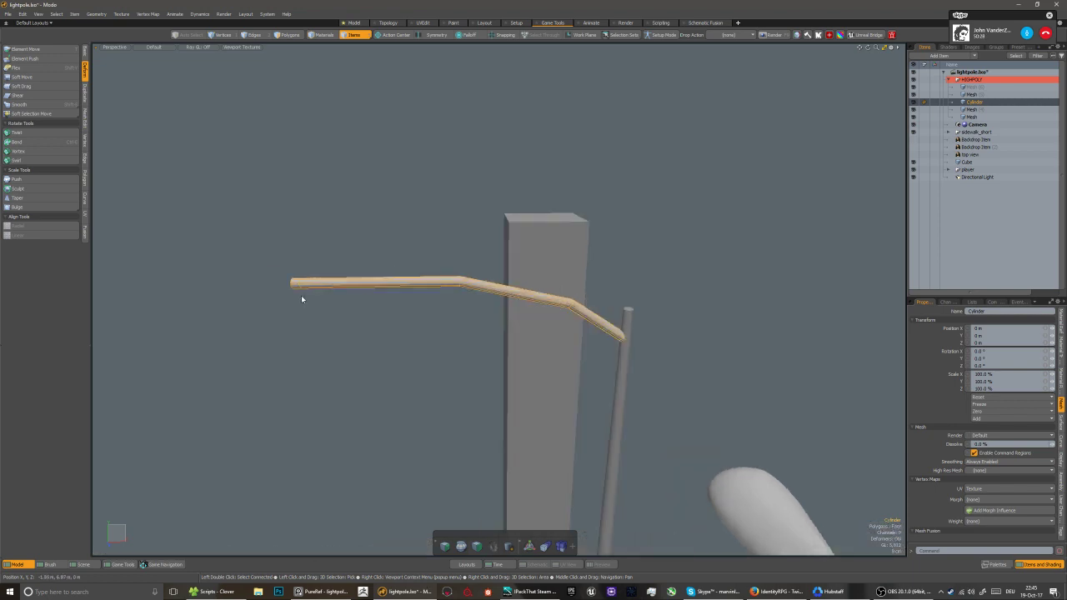
{"action": "key", "text": "1"}
{"action": "right_click_drag", "start_coordinate": [241, 248], "coordinate": [316, 307]}
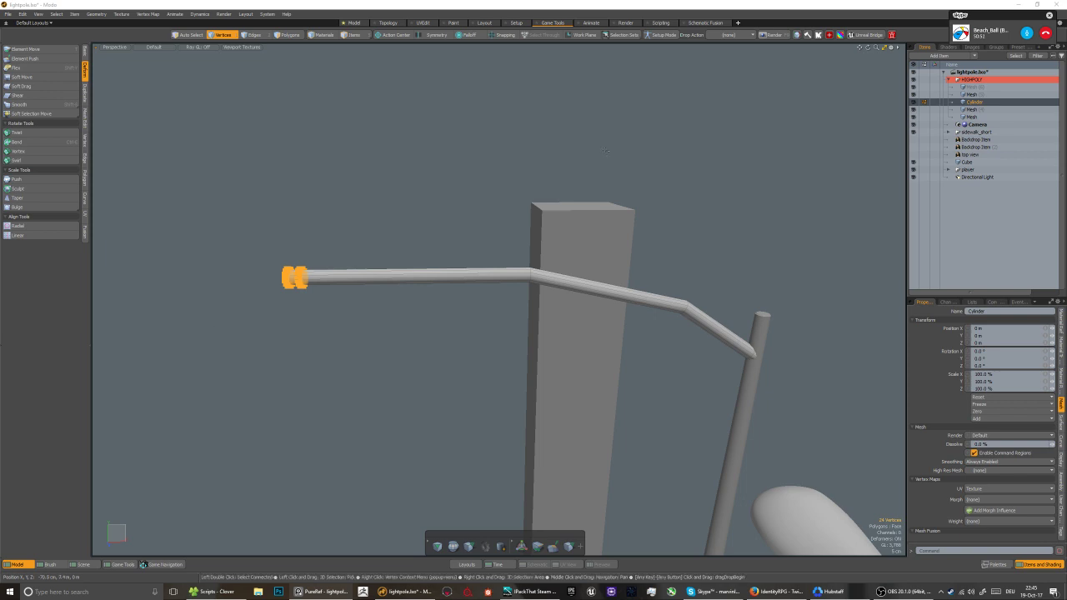
{"action": "scroll", "coordinate": [433, 308], "scroll_direction": "down", "scroll_amount": 5}
{"action": "left_click", "coordinate": [575, 416]}
Select the lamp head mesh and turn off its subdivision
{"action": "key", "text": "5"}
{"action": "left_click", "coordinate": [670, 469]}
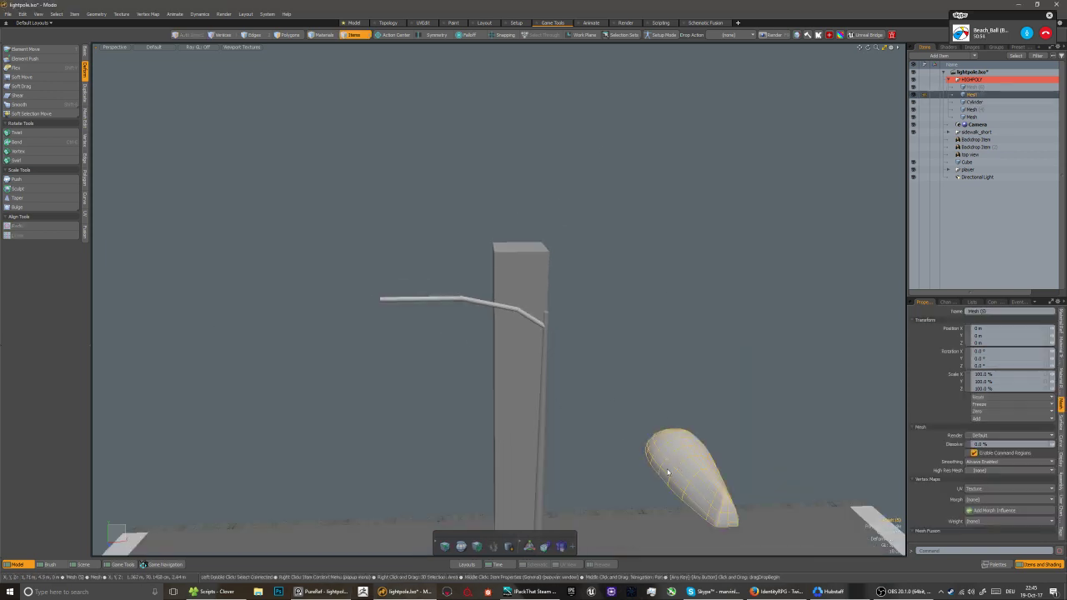
{"action": "key", "text": "shift+a"}
{"action": "left_click_drag", "start_coordinate": [628, 455], "coordinate": [476, 347], "text": "alt"}
{"action": "key", "text": "3"}
{"action": "key", "text": "Tab"}
{"action": "key", "text": "ctrl+space"}
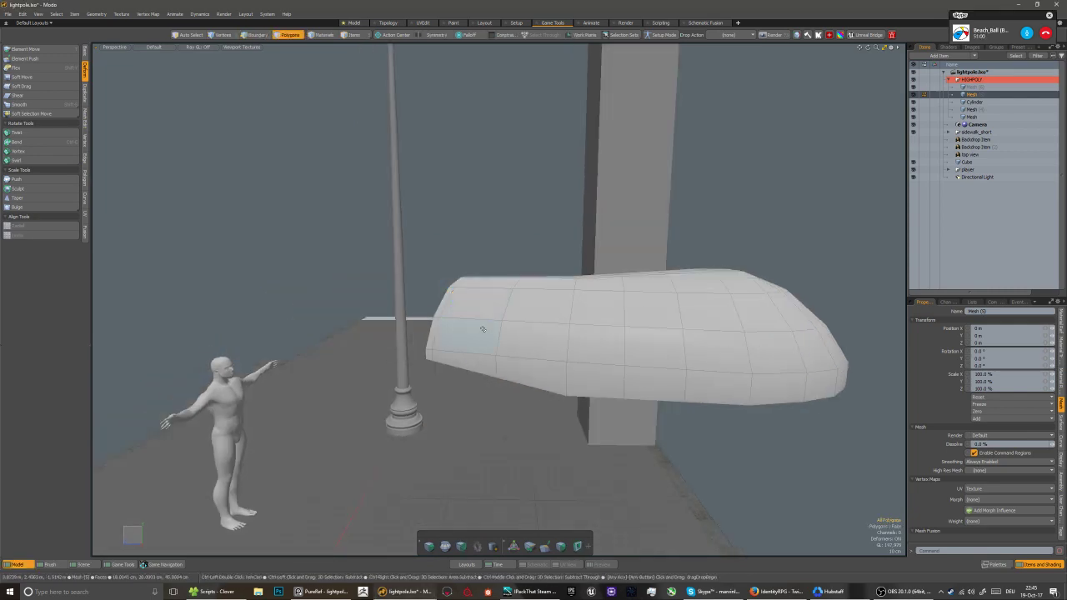
Add an edge loop closer to the lamp head's narrow end and remove the neighbouring loop
{"action": "key", "text": "2"}
{"action": "left_click", "coordinate": [482, 325]}
{"action": "key", "text": "alt+c"}
{"action": "left_click", "coordinate": [568, 343]}
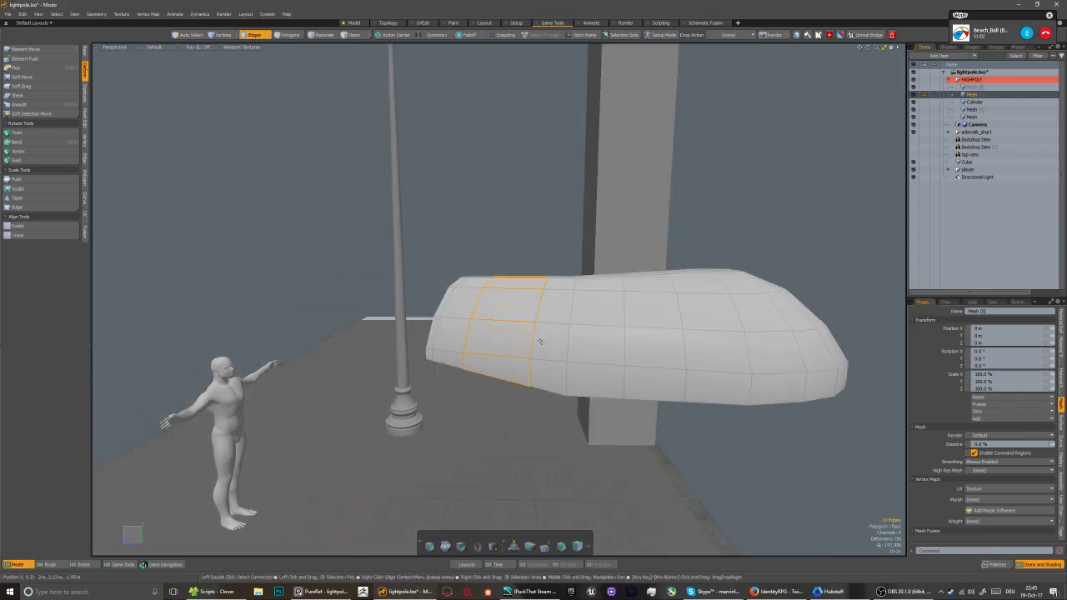
{"action": "key", "text": "BackSpace"}
Delete the band of polygons that closes the lamp head's narrow end
{"action": "left_click_drag", "start_coordinate": [517, 344], "coordinate": [492, 348], "text": "alt"}
{"action": "key", "text": "3"}
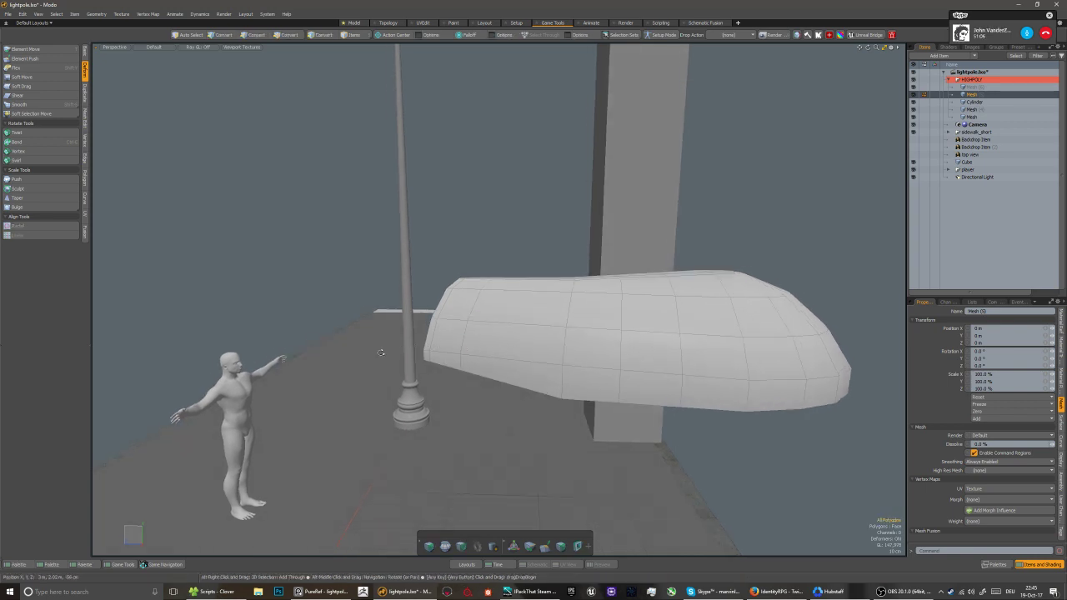
{"action": "left_click_drag", "start_coordinate": [414, 347], "coordinate": [385, 356], "text": "alt"}
{"action": "mouse_move", "coordinate": [321, 240]}
{"action": "right_mouse_down"}
{"action": "mouse_move", "coordinate": [419, 375]}
{"action": "mouse_move", "coordinate": [465, 417]}
{"action": "right_mouse_up"}
{"action": "right_click_drag", "start_coordinate": [443, 265], "coordinate": [470, 290], "text": "shift"}
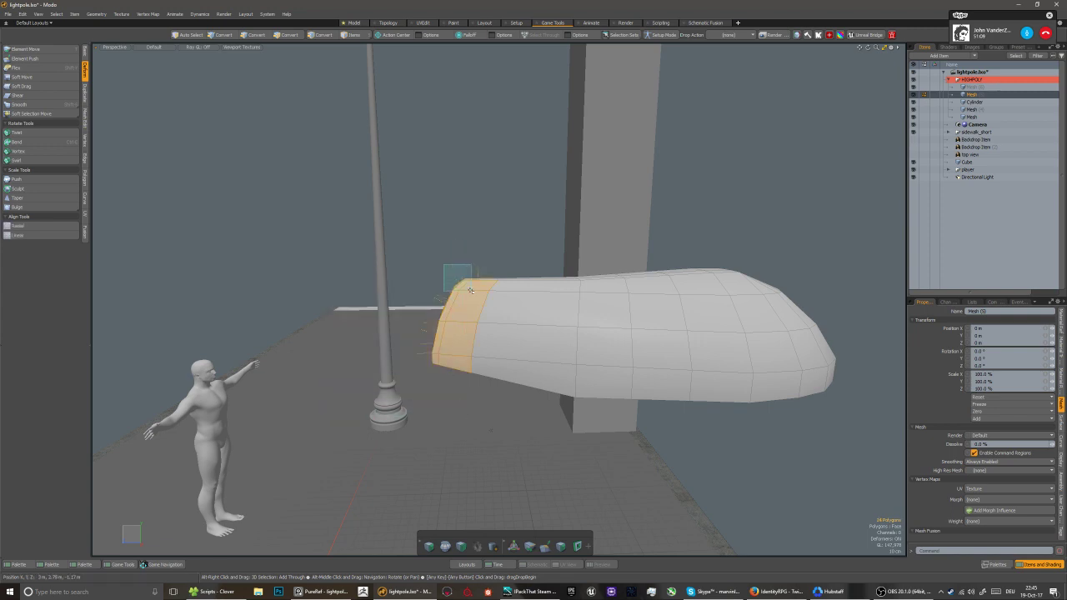
{"action": "key", "text": "Delete"}
{"action": "left_click_drag", "start_coordinate": [471, 290], "coordinate": [471, 330], "text": "alt"}
Flatten the border vertices of the lamp head's open end by scaling them to 0% in Z
{"action": "key", "text": "1"}
{"action": "right_click_drag", "start_coordinate": [426, 262], "coordinate": [493, 417]}
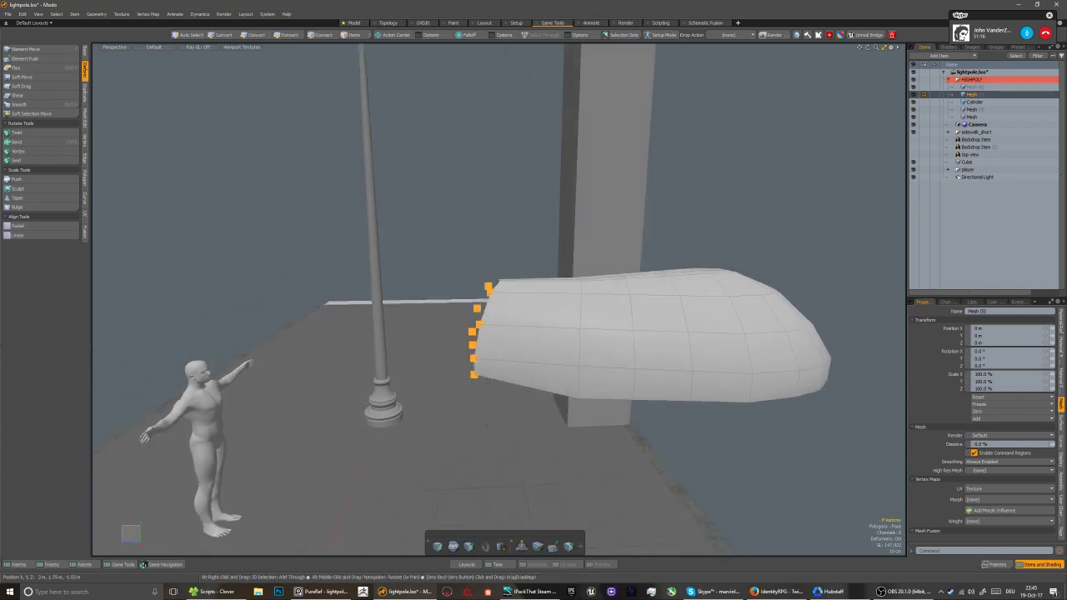
{"action": "left_click_drag", "start_coordinate": [494, 417], "coordinate": [481, 367], "text": "alt"}
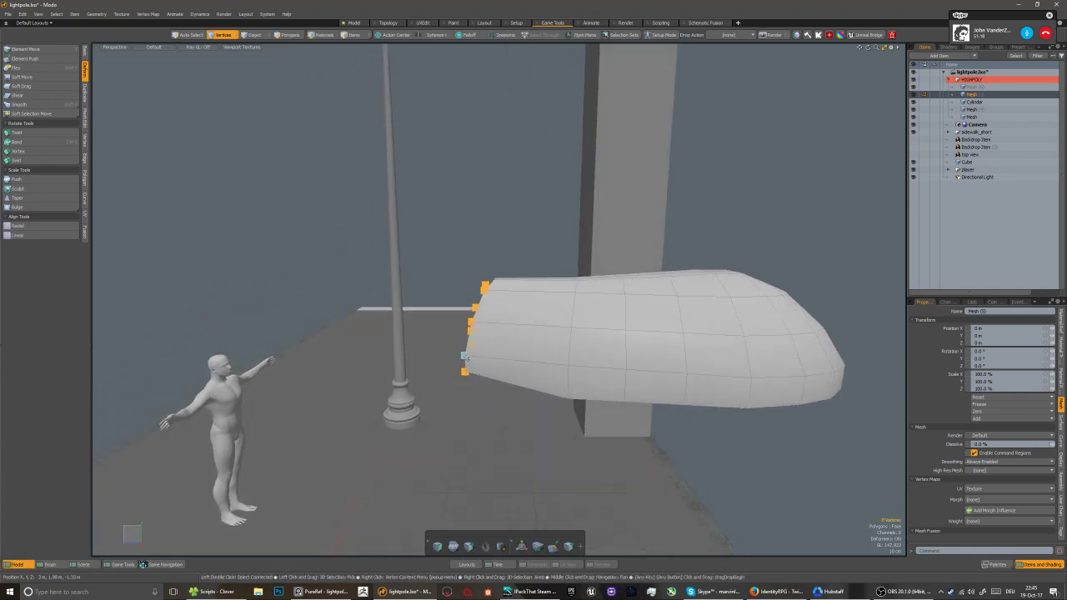
{"action": "key", "text": "r"}
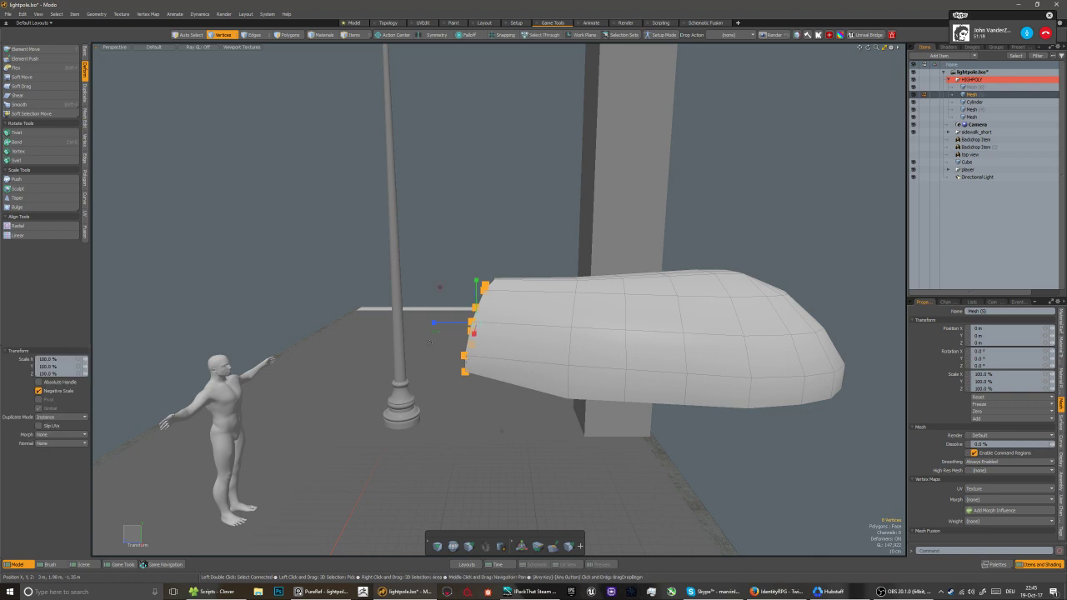
{"action": "key", "text": "space"}
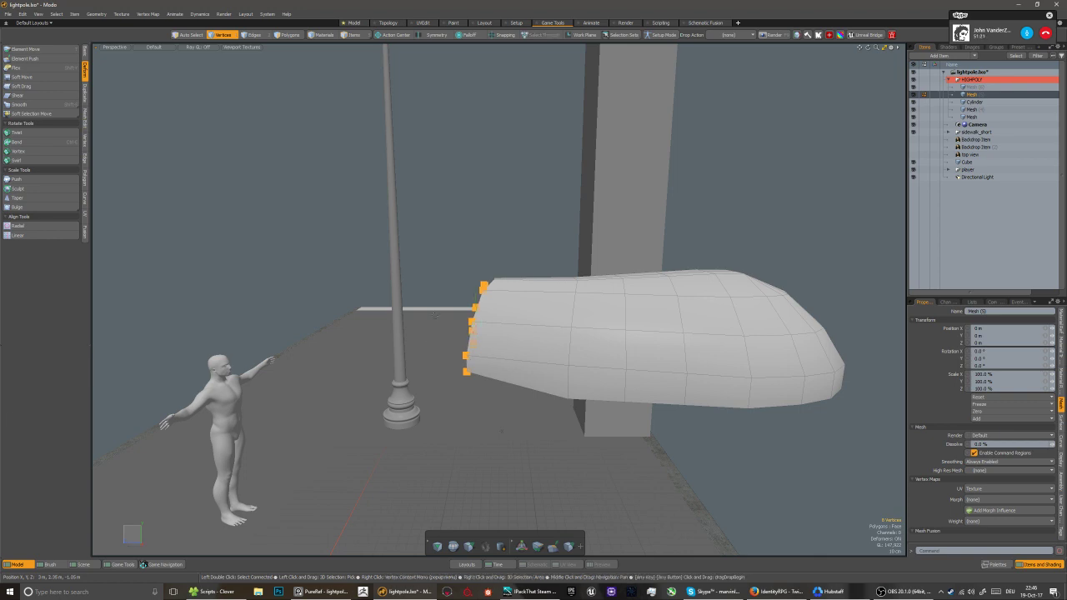
{"action": "key", "text": "r"}
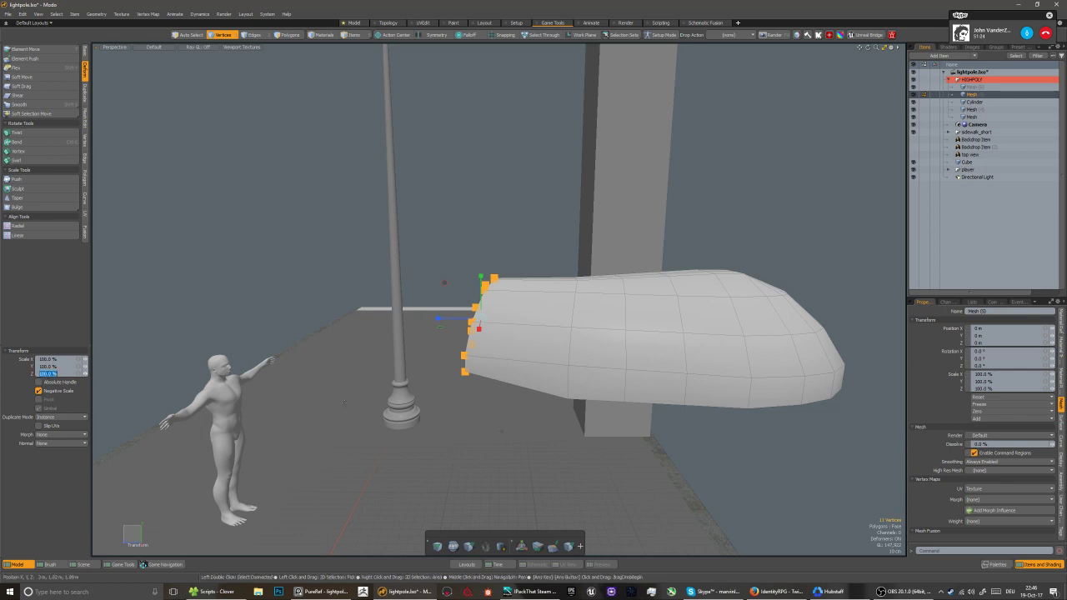
{"action": "type", "text": "0"}
{"action": "key", "text": "Return"}
{"action": "key", "text": "space"}
Move the flattened border vertices outward along Z to lengthen the lamp head slightly
{"action": "key", "text": "w"}
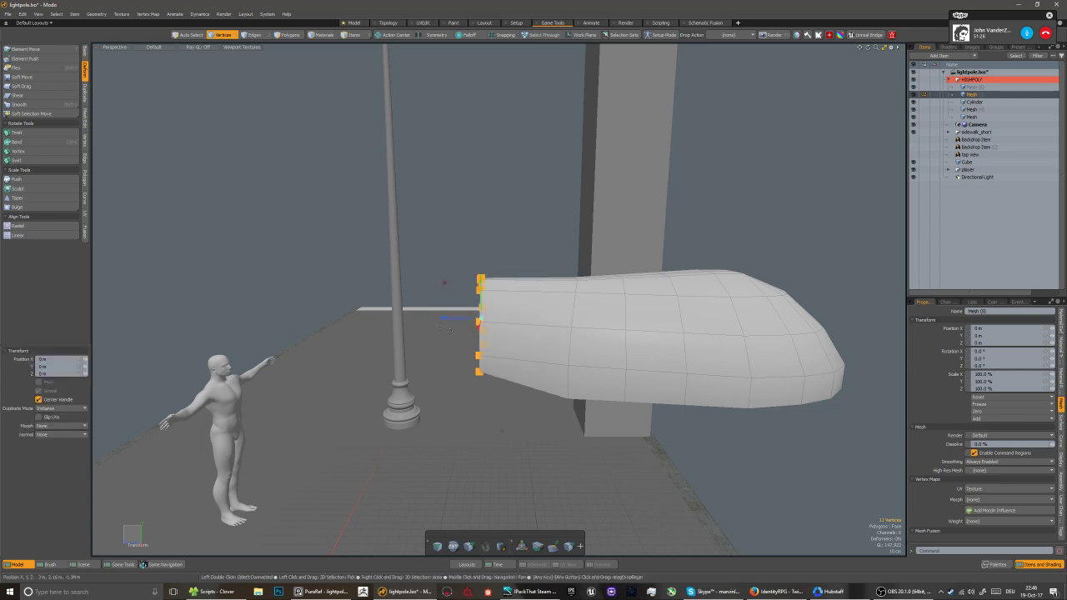
{"action": "mouse_move", "coordinate": [441, 319]}
{"action": "left_mouse_down"}
{"action": "mouse_move", "coordinate": [423, 319]}
{"action": "mouse_move", "coordinate": [446, 336]}
{"action": "mouse_move", "coordinate": [523, 333]}
{"action": "mouse_move", "coordinate": [444, 327]}
{"action": "left_mouse_up"}
{"action": "key", "text": "space"}
Select the five uppermost vertices of the lamp head's open end and scale them slightly wider in X
{"action": "left_click", "coordinate": [440, 262]}
{"action": "right_click_drag", "start_coordinate": [439, 262], "coordinate": [476, 291]}
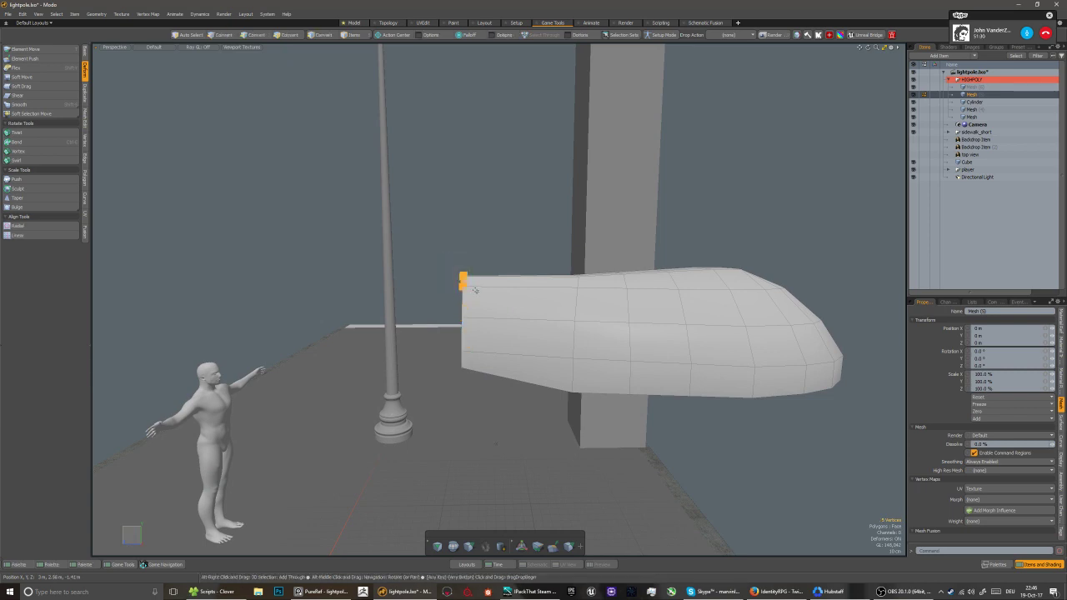
{"action": "left_click_drag", "start_coordinate": [476, 291], "coordinate": [545, 297], "text": "alt"}
{"action": "scroll", "coordinate": [544, 295], "scroll_direction": "up", "scroll_amount": 2}
{"action": "key", "text": "r"}
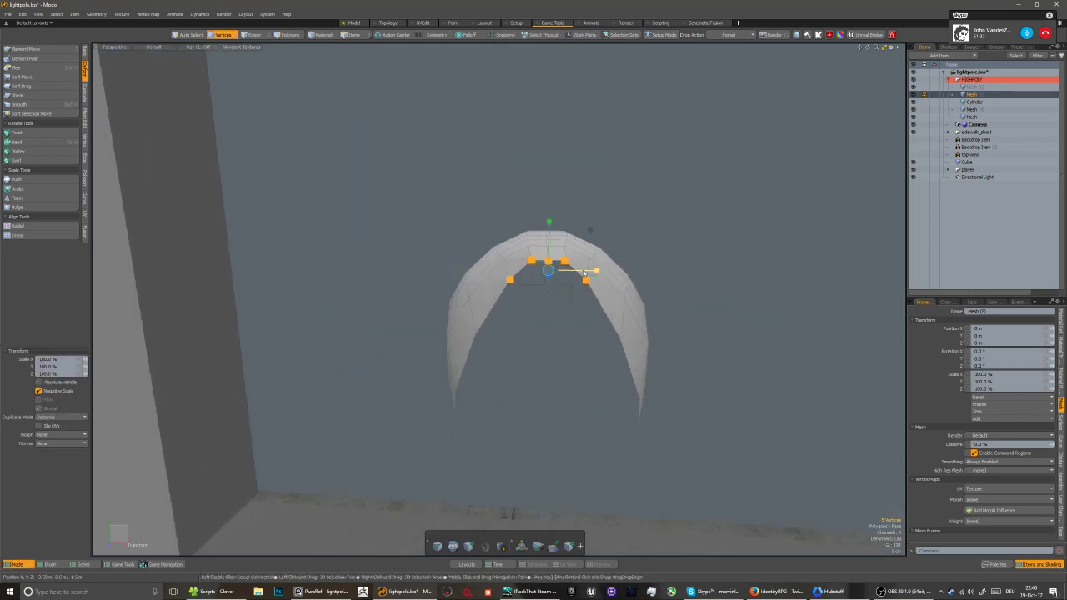
{"action": "mouse_move", "coordinate": [593, 271]}
{"action": "left_mouse_down"}
{"action": "mouse_move", "coordinate": [609, 271]}
{"action": "mouse_move", "coordinate": [599, 271]}
{"action": "left_mouse_up"}
Try lowering the uppermost vertices of the open end by 1 cm in Y
{"action": "key", "text": "w"}
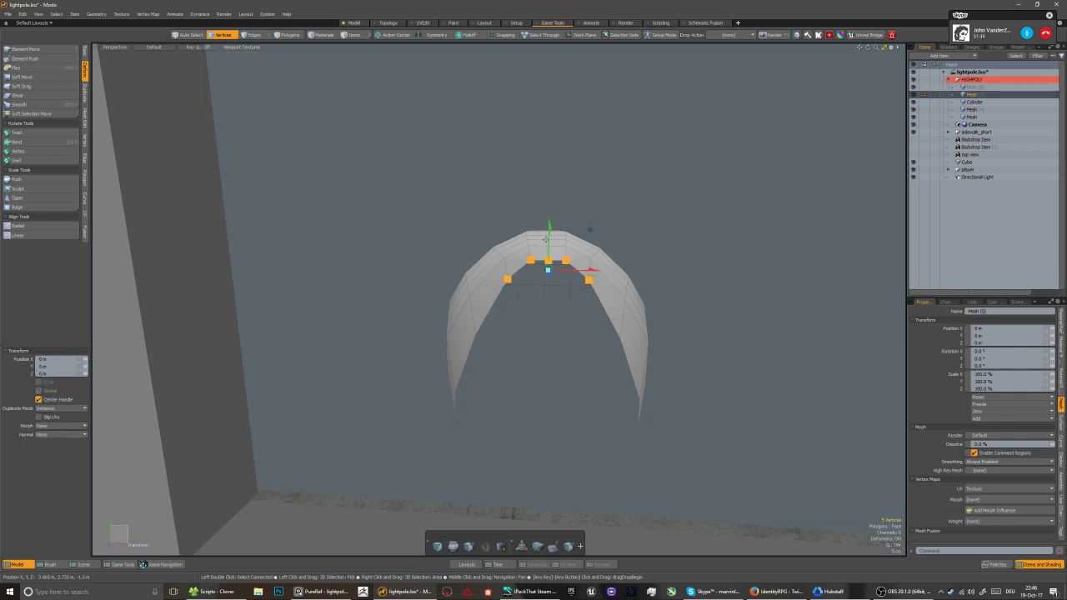
{"action": "key", "text": "r"}
{"action": "key", "text": "w"}
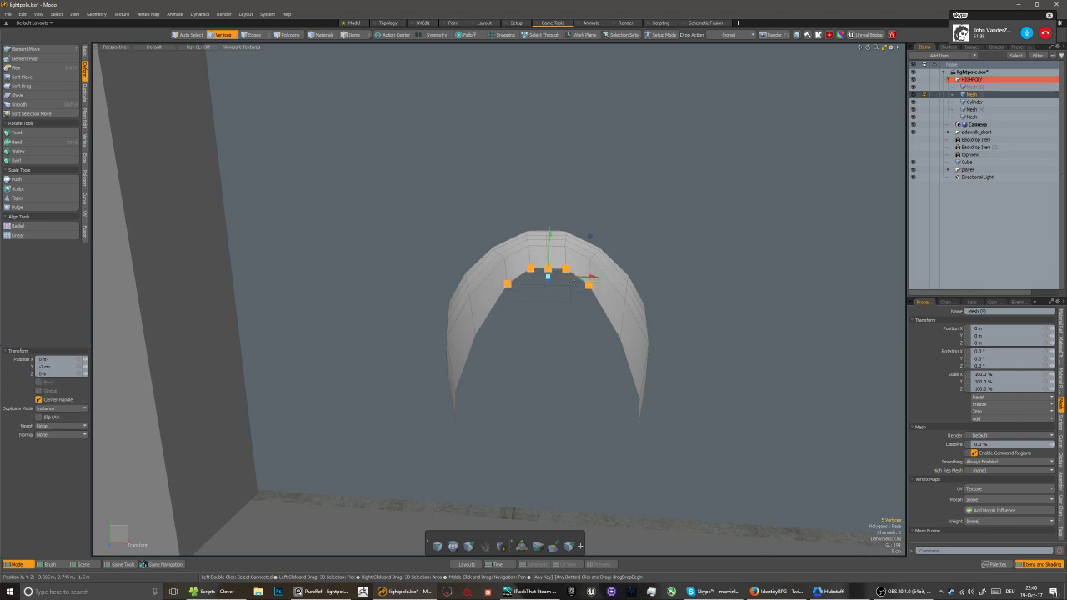
{"action": "left_click_drag", "start_coordinate": [672, 291], "coordinate": [574, 373]}
{"action": "key", "text": "ctrl+z"}
{"action": "key", "text": "5"}
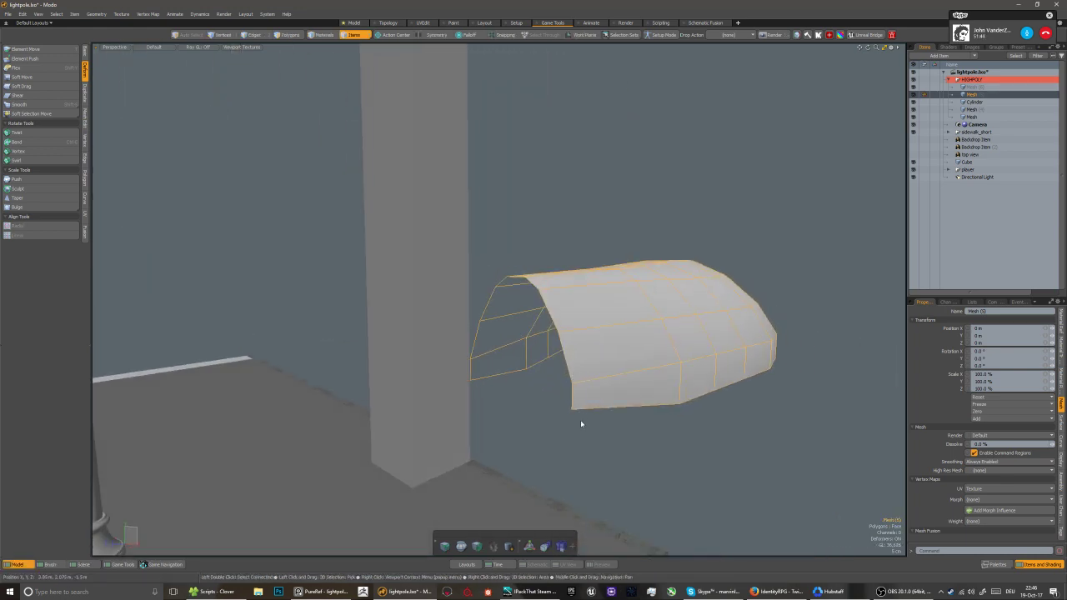
Examine the shape of the lamp head's open end and its border from several angles
{"action": "key", "text": "2"}
{"action": "left_click_drag", "start_coordinate": [581, 424], "coordinate": [548, 391], "text": "alt"}
{"action": "double_click", "coordinate": [547, 392]}
{"action": "key", "text": "5"}
{"action": "left_click_drag", "start_coordinate": [568, 347], "coordinate": [571, 376], "text": "alt"}
{"action": "key", "text": "1"}
{"action": "left_click", "coordinate": [450, 323]}
{"action": "key", "text": "w"}
{"action": "key", "text": "q"}
{"action": "key", "text": "Tab"}
{"action": "key", "text": "5"}
Bridge the lowest edges on both sides of the lamp head's open end with Auto Connection turned off
{"action": "key", "text": "2"}
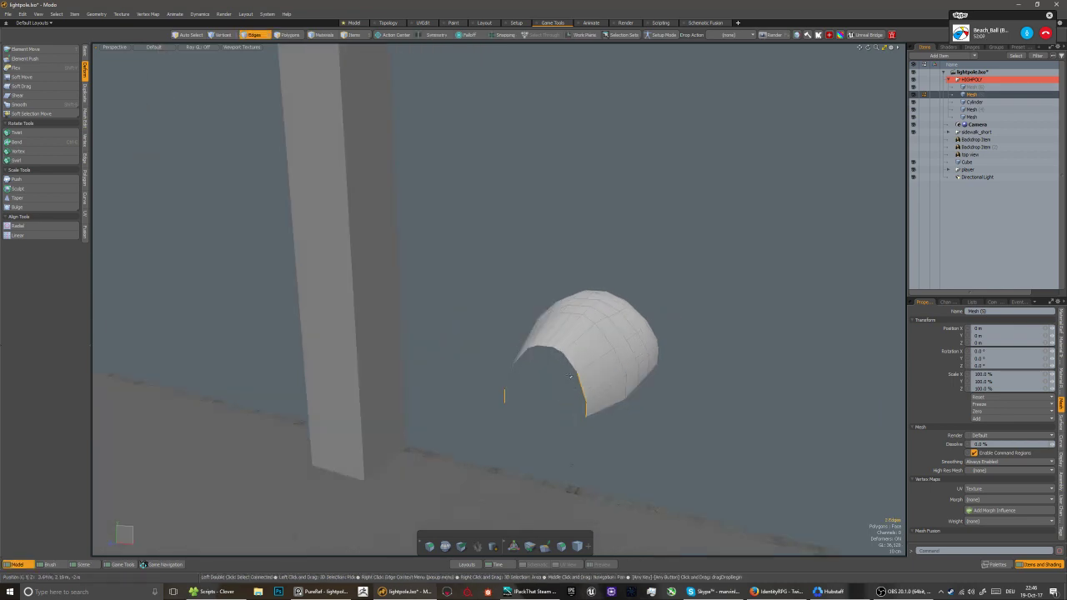
{"action": "left_click_drag", "start_coordinate": [505, 388], "coordinate": [600, 388], "text": "alt"}
{"action": "left_click", "coordinate": [524, 391], "text": "shift"}
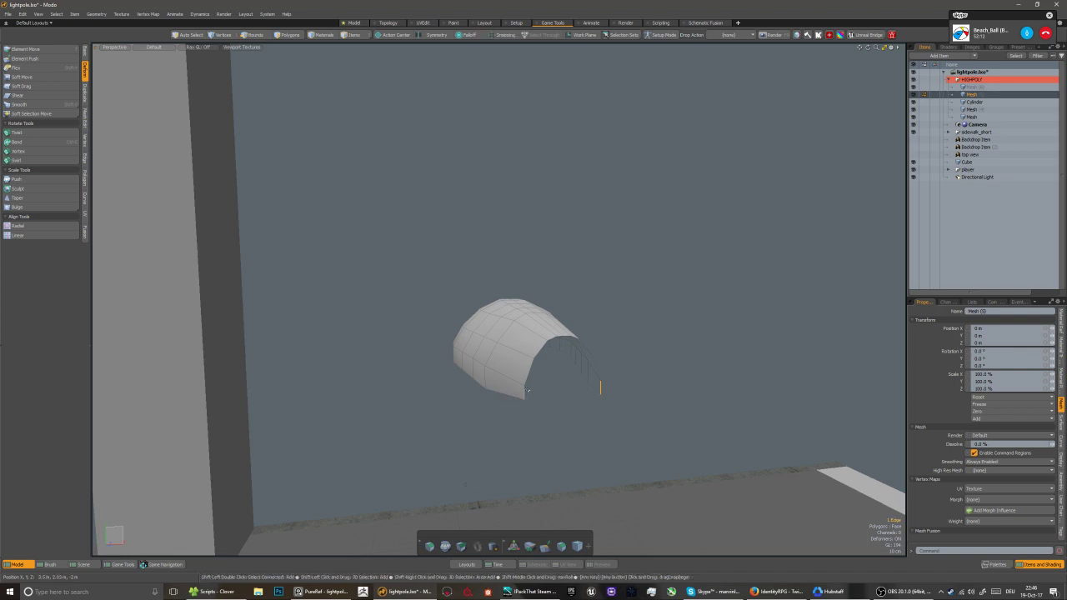
{"action": "left_click", "coordinate": [84, 158]}
{"action": "left_click", "coordinate": [23, 95]}
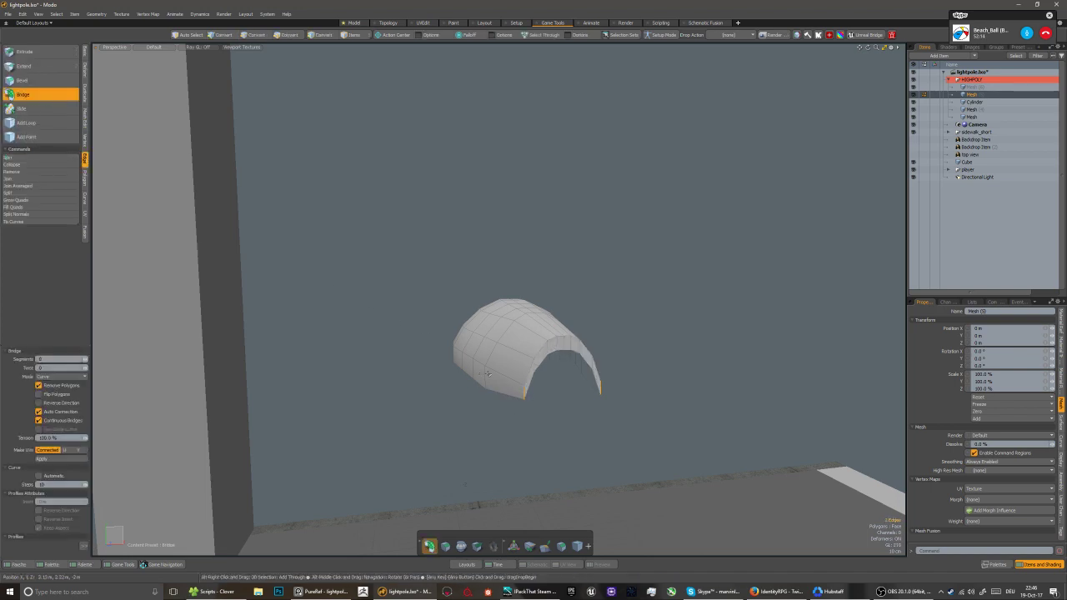
{"action": "left_click", "coordinate": [50, 412]}
{"action": "left_click_drag", "start_coordinate": [534, 384], "coordinate": [507, 360], "text": "alt"}
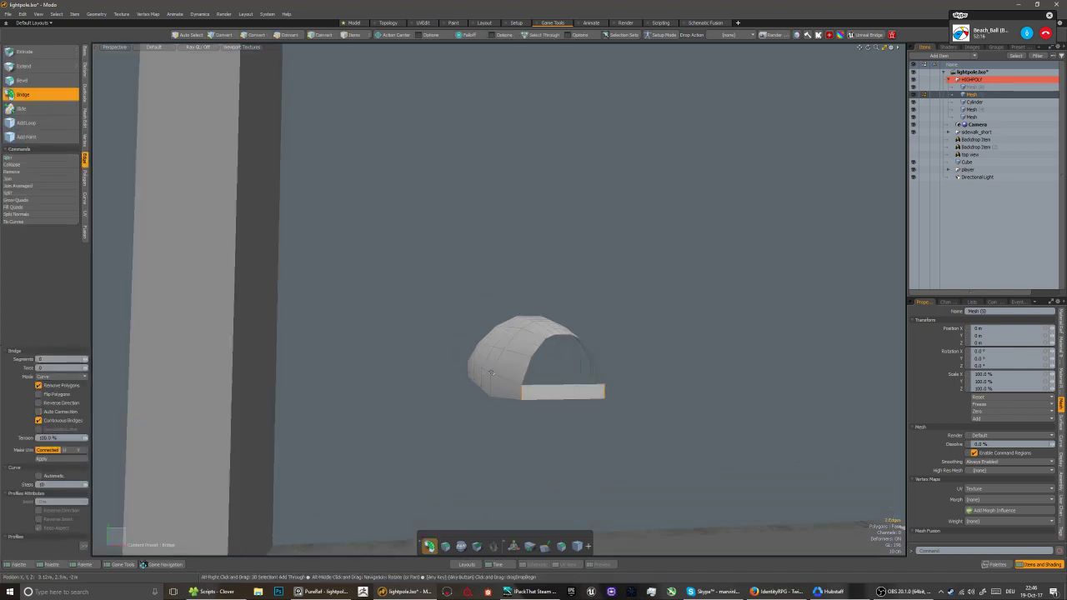
{"action": "key", "text": "q"}
Fill the remaining arched opening with a polygon and bevel it with an inset of about 3.9 cm
{"action": "double_click", "coordinate": [547, 383]}
{"action": "key", "text": "p"}
{"action": "key", "text": "3"}
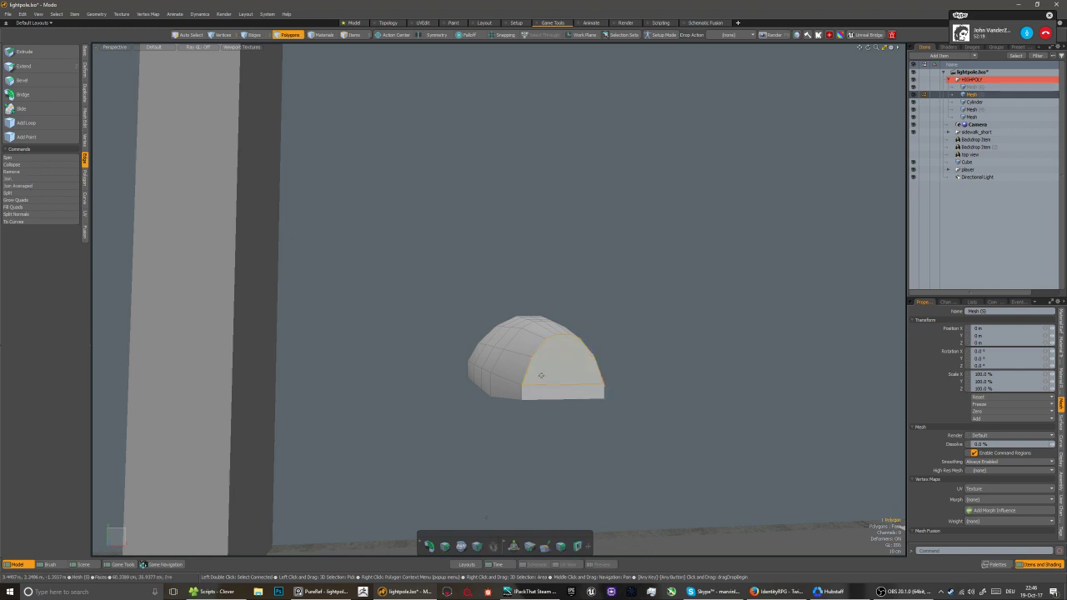
{"action": "key", "text": "b"}
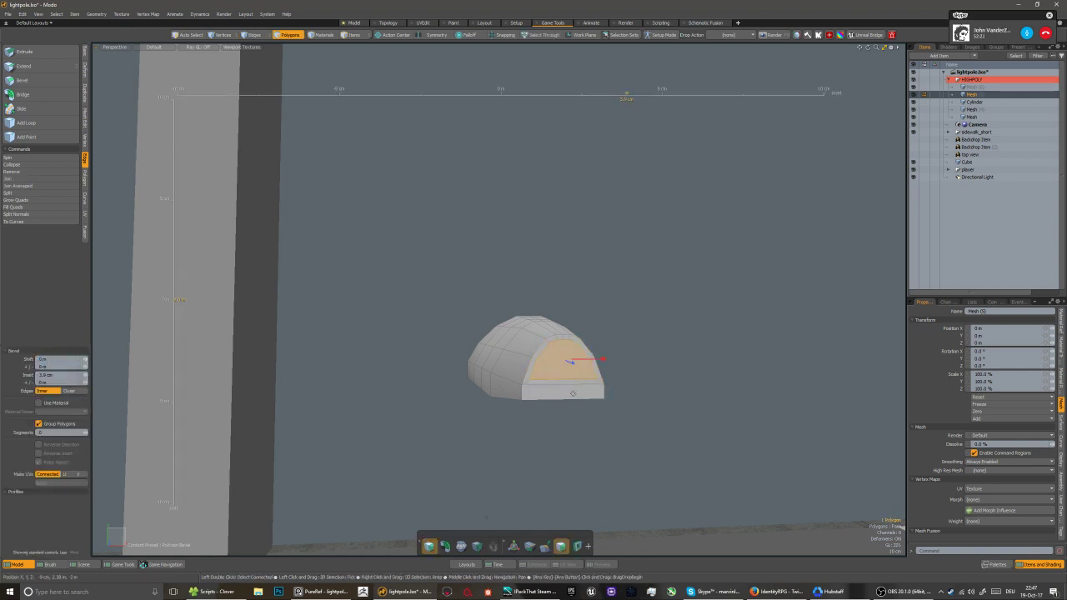
{"action": "left_click_drag", "start_coordinate": [573, 393], "coordinate": [534, 389], "text": "alt"}
{"action": "key", "text": "space"}
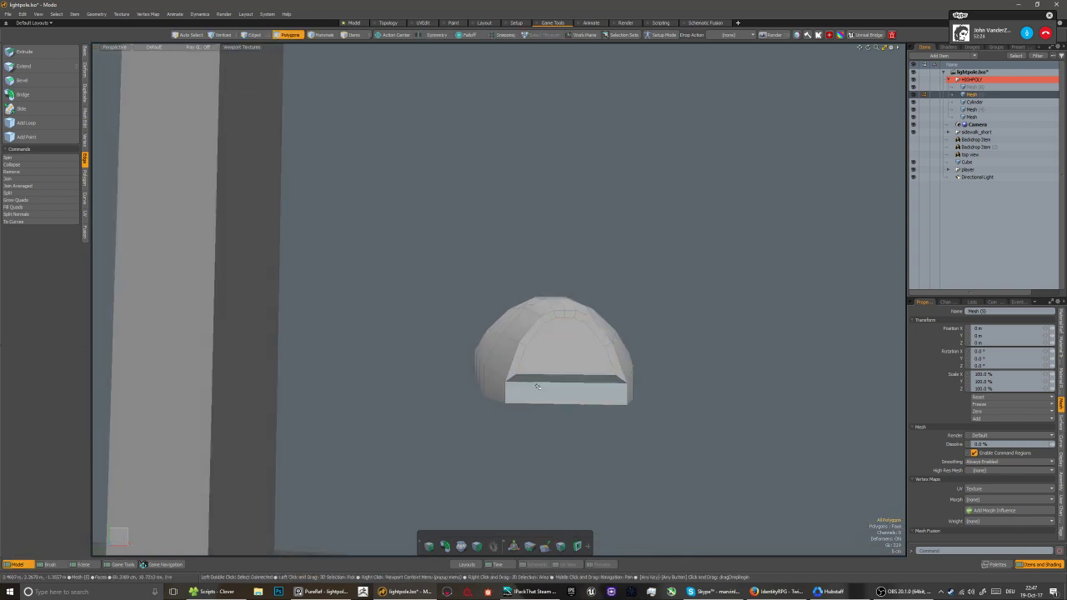
Add a vertical edge near each end of the strip below the arch and scale the pair slightly inward in X
{"action": "key", "text": "ctrl+3"}
{"action": "left_click", "coordinate": [470, 400]}
{"action": "key", "text": "2"}
{"action": "key", "text": "r"}
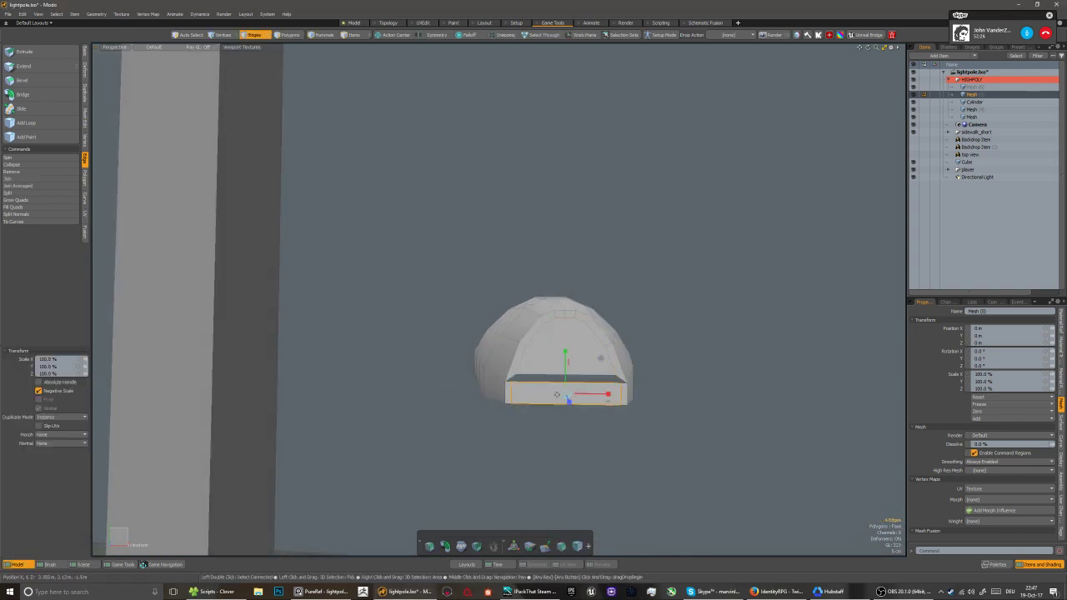
{"action": "left_click_drag", "start_coordinate": [589, 391], "coordinate": [587, 391]}
{"action": "key", "text": "space"}
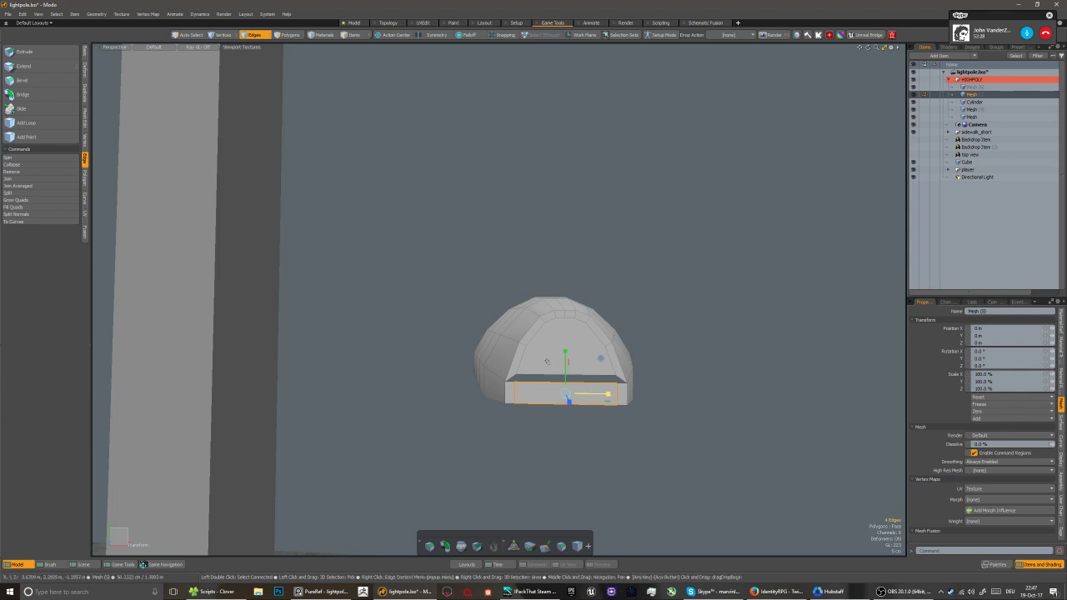
Delete the inset polygon inside the arch to leave an open frame
{"action": "left_click", "coordinate": [422, 291]}
{"action": "key", "text": "3"}
{"action": "left_click", "coordinate": [579, 353]}
{"action": "key", "text": "Delete"}
{"action": "left_click", "coordinate": [84, 138]}
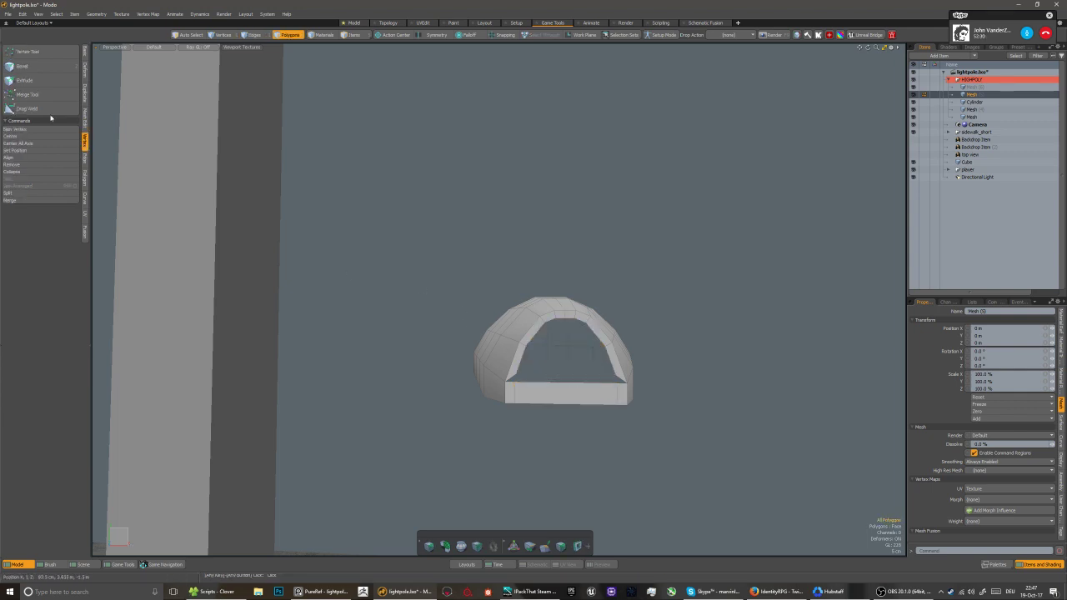
{"action": "left_click", "coordinate": [27, 109]}
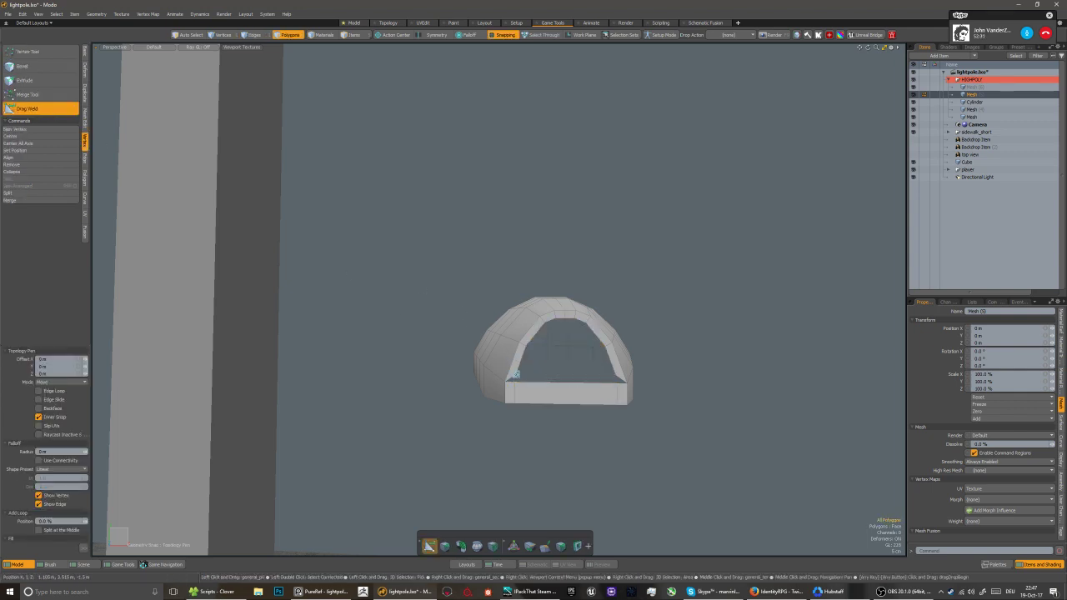
{"action": "key", "text": "space"}
{"action": "key", "text": "5"}
{"action": "left_click_drag", "start_coordinate": [516, 374], "coordinate": [535, 377], "text": "alt"}
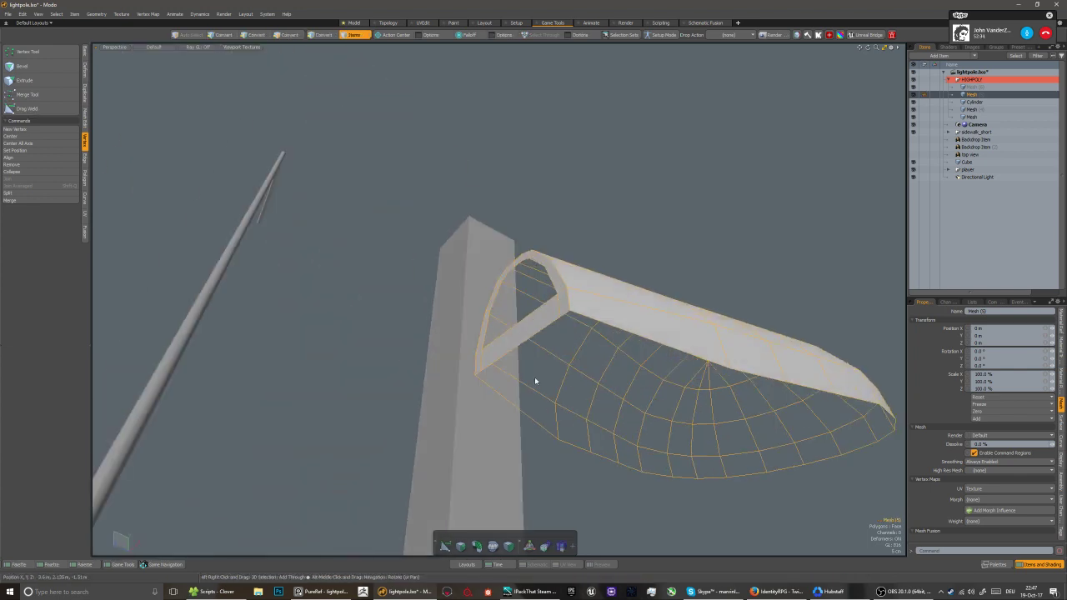
Fill the lamp head's open underside with a polygon, bevel it with a 5 cm inset, and delete the inner polygon to leave a rim
{"action": "key", "text": "2"}
{"action": "double_click", "coordinate": [591, 322]}
{"action": "key", "text": "p"}
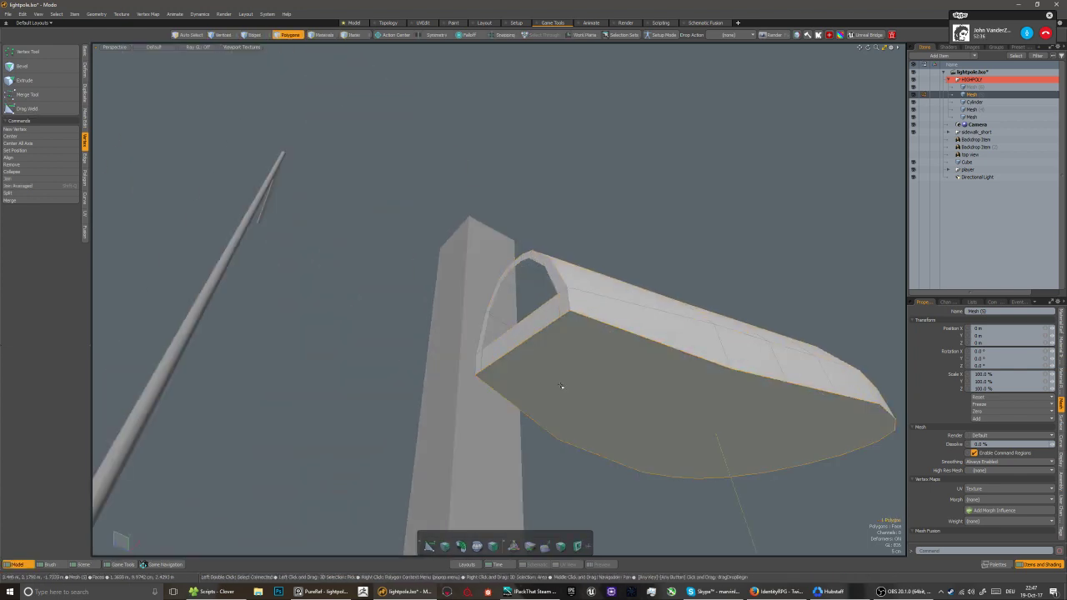
{"action": "key", "text": "b"}
{"action": "left_click_drag", "start_coordinate": [590, 322], "coordinate": [888, 321]}
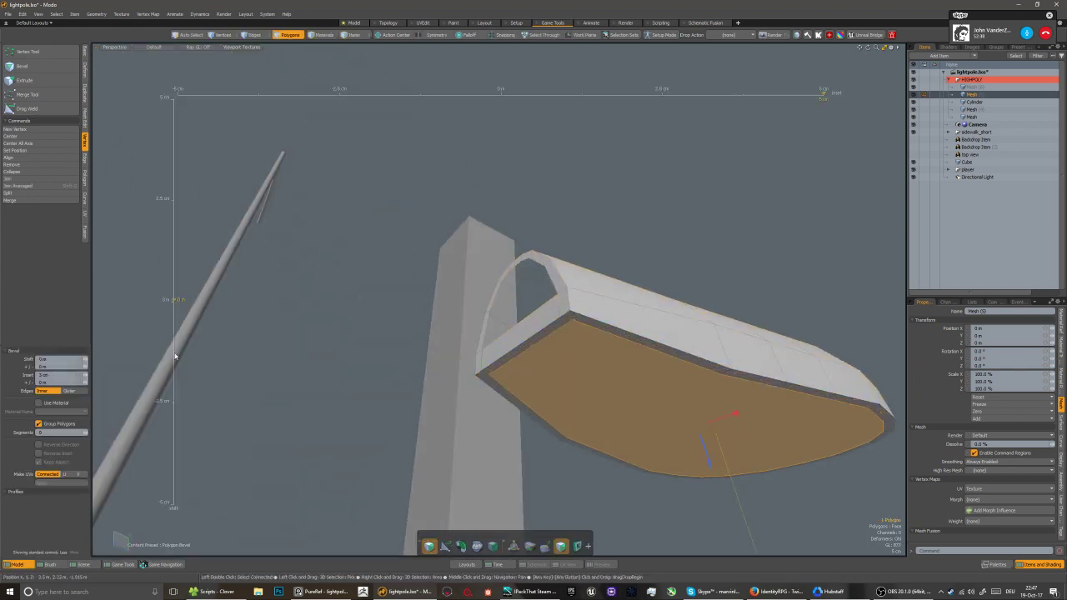
{"action": "key", "text": "space"}
{"action": "mouse_move", "coordinate": [500, 358]}
{"action": "left_mouse_down", "text": "alt"}
{"action": "mouse_move", "coordinate": [553, 383]}
{"action": "mouse_move", "coordinate": [546, 407]}
{"action": "mouse_move", "coordinate": [562, 409]}
{"action": "mouse_move", "coordinate": [569, 394]}
{"action": "mouse_move", "coordinate": [555, 374]}
{"action": "mouse_move", "coordinate": [542, 406]}
{"action": "mouse_move", "coordinate": [605, 424]}
{"action": "mouse_move", "coordinate": [483, 423]}
{"action": "mouse_move", "coordinate": [485, 355]}
{"action": "left_mouse_up", "text": "alt"}
{"action": "key", "text": "Delete"}
Try to remove the edge loop that crosses the lamp head's side where the narrow section ends
{"action": "key", "text": "3"}
{"action": "key", "text": "5"}
{"action": "key", "text": "2"}
{"action": "key", "text": "Escape"}
{"action": "key", "text": "5"}
{"action": "left_click_drag", "start_coordinate": [488, 414], "coordinate": [493, 453], "text": "alt"}
{"action": "key", "text": "2"}
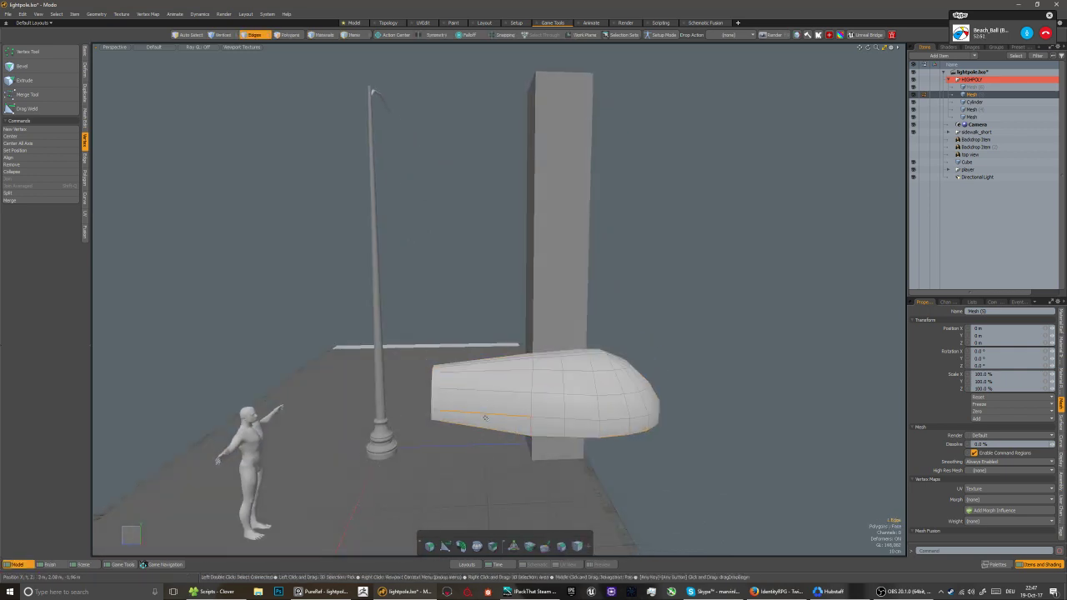
{"action": "left_click", "coordinate": [487, 417]}
{"action": "key", "text": "alt+c"}
{"action": "left_click", "coordinate": [426, 428]}
{"action": "double_click", "coordinate": [526, 405]}
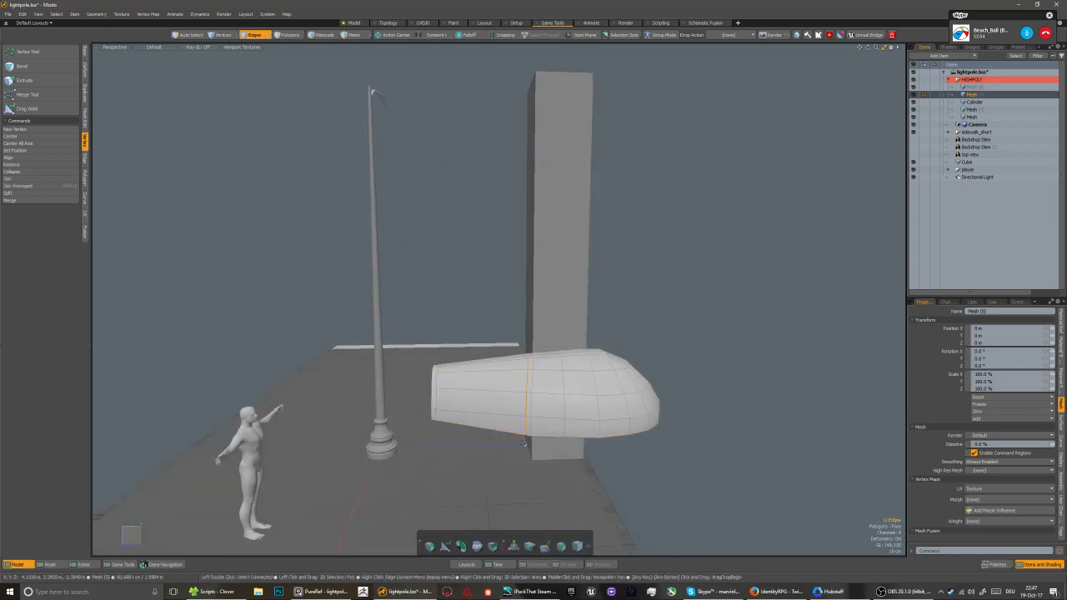
{"action": "key", "text": "BackSpace"}
Preview the lamp head with subdivision smoothing, inspect it from the top and underside, and return to the unsmoothed mesh
{"action": "left_click_drag", "start_coordinate": [523, 443], "coordinate": [391, 403], "text": "alt"}
{"action": "key", "text": "Tab"}
{"action": "double_click", "coordinate": [481, 441]}
{"action": "key", "text": "5"}
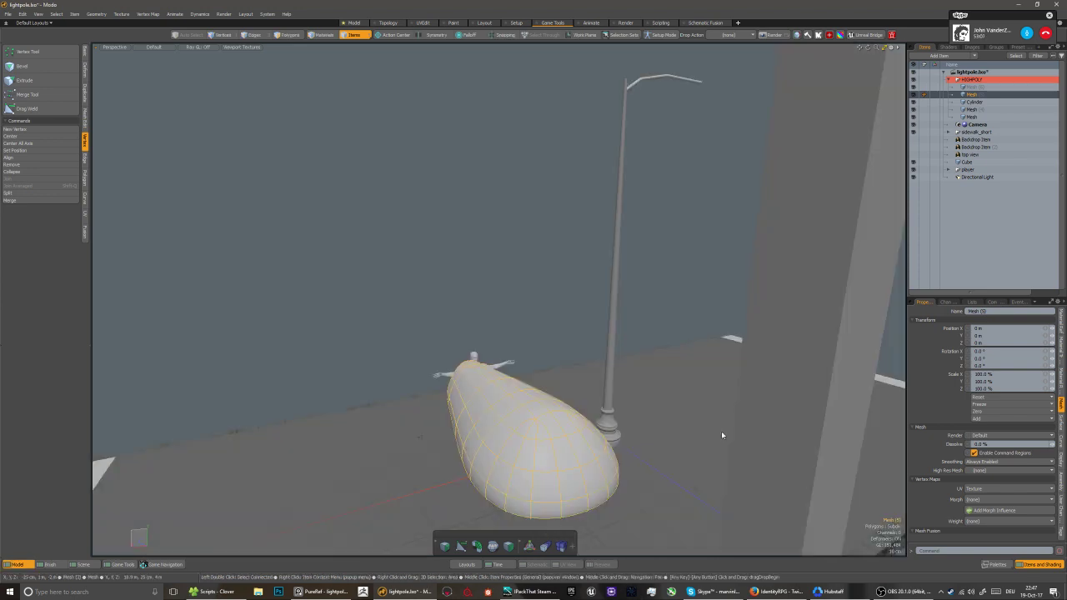
{"action": "left_click", "coordinate": [720, 431]}
{"action": "left_click_drag", "start_coordinate": [613, 454], "coordinate": [431, 312], "text": "alt"}
{"action": "left_click", "coordinate": [573, 444]}
{"action": "key", "text": "Tab"}
Bridge the two inner side edges of the underside rim beside the narrow end to form a panel
{"action": "key", "text": "2"}
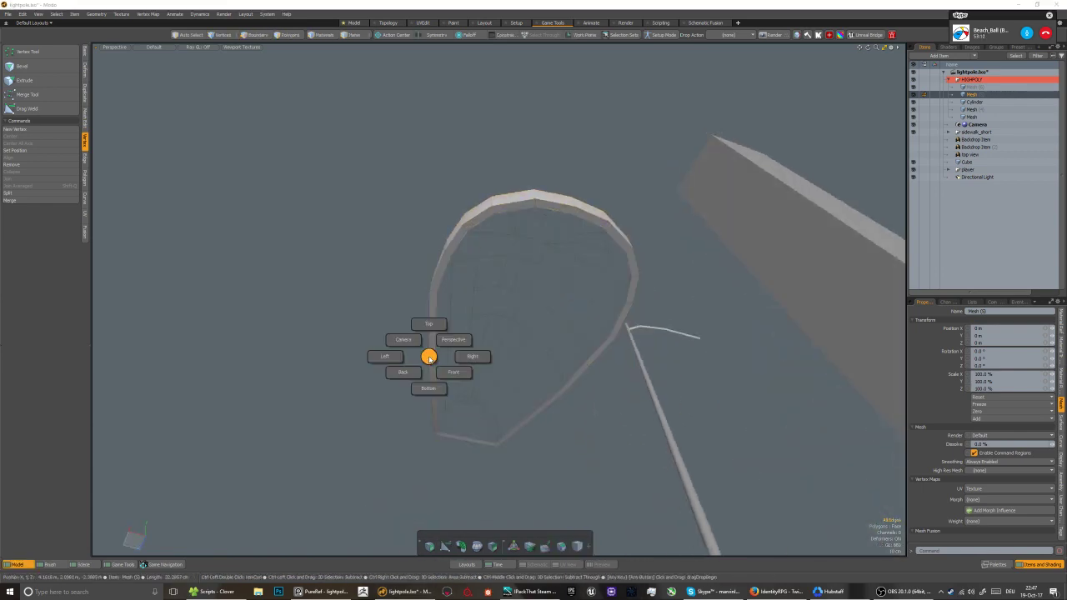
{"action": "left_click_drag", "start_coordinate": [445, 379], "coordinate": [434, 332], "text": "alt"}
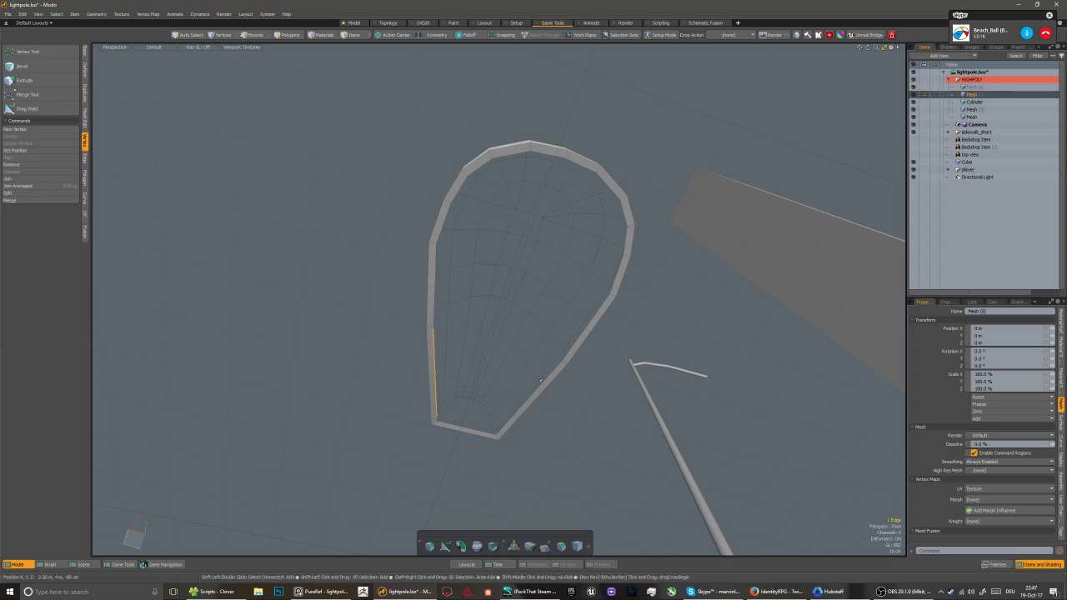
{"action": "key", "text": "alt+l"}
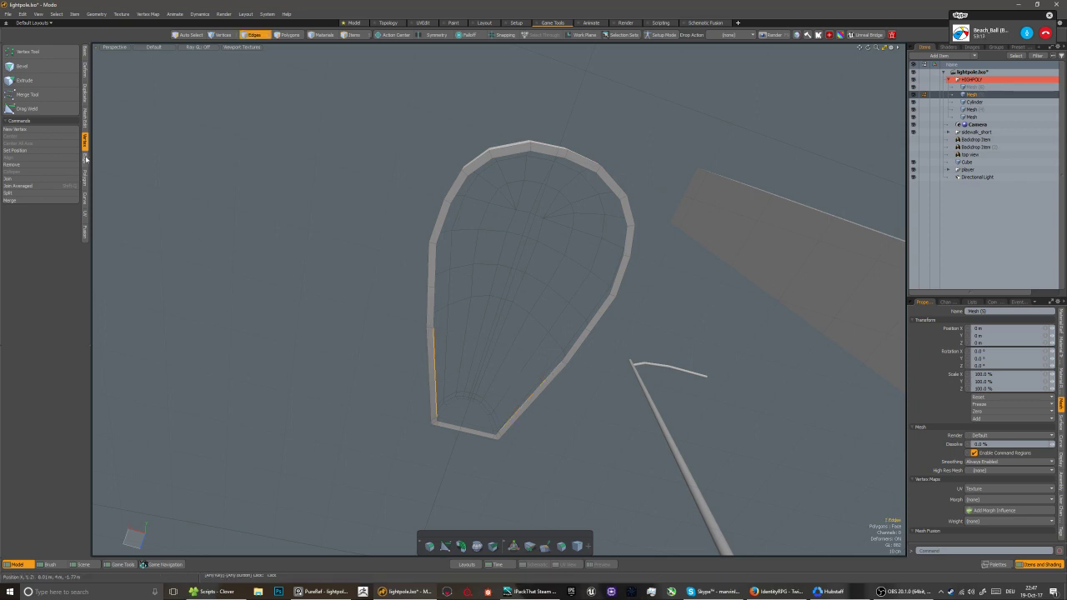
{"action": "left_click", "coordinate": [85, 158]}
{"action": "left_click", "coordinate": [24, 94]}
{"action": "left_click", "coordinate": [167, 208]}
{"action": "left_click_drag", "start_coordinate": [258, 333], "coordinate": [350, 392], "text": "alt"}
{"action": "key", "text": "space"}
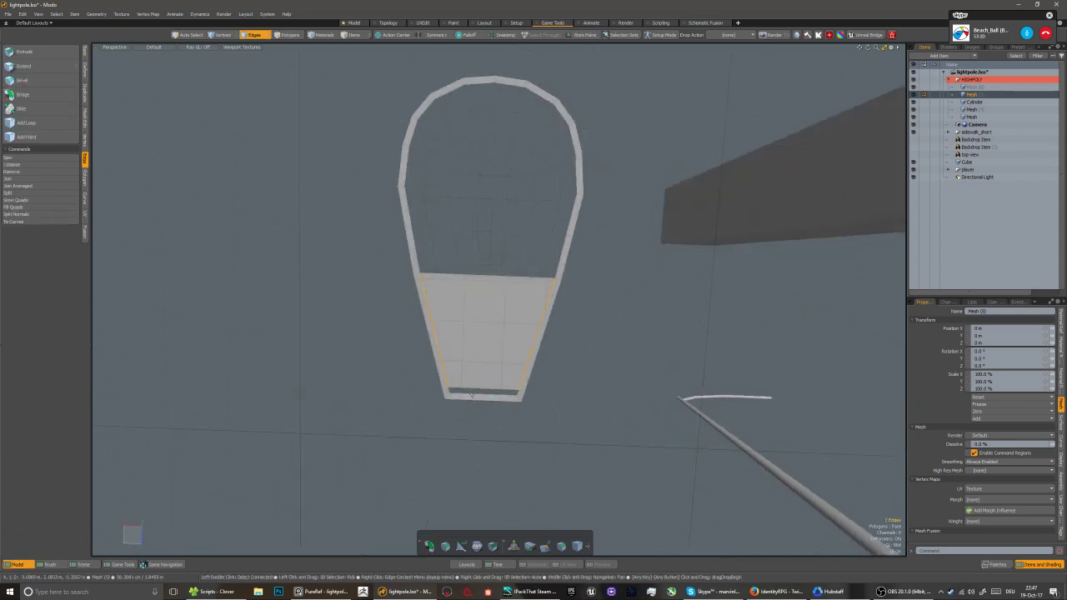
Merge the neighbouring inner vertices at both corners of the underside rim's narrow end
{"action": "scroll", "coordinate": [459, 389], "scroll_direction": "up", "scroll_amount": 4}
{"action": "scroll", "coordinate": [453, 389], "scroll_direction": "up", "scroll_amount": 4}
{"action": "scroll", "coordinate": [446, 416], "scroll_direction": "down", "scroll_amount": 6}
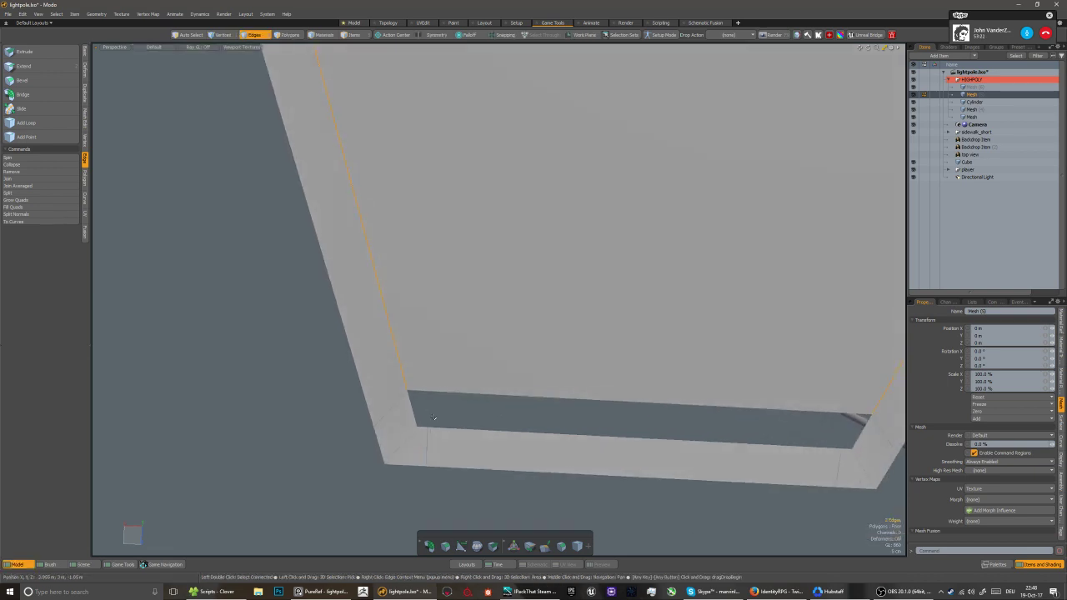
{"action": "scroll", "coordinate": [441, 424], "scroll_direction": "up", "scroll_amount": 3}
{"action": "key", "text": "1"}
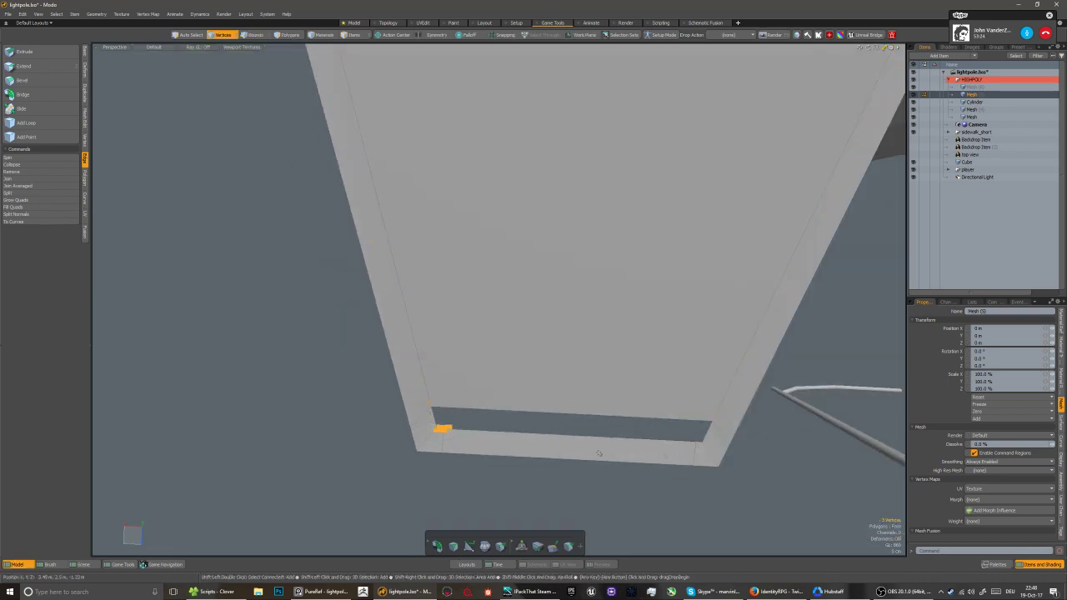
{"action": "mouse_move", "coordinate": [686, 437]}
{"action": "left_mouse_down"}
{"action": "mouse_move", "coordinate": [705, 441]}
{"action": "mouse_move", "coordinate": [540, 476]}
{"action": "mouse_move", "coordinate": [537, 448]}
{"action": "mouse_move", "coordinate": [483, 365]}
{"action": "left_mouse_up"}
{"action": "key", "text": "ctrl+z"}
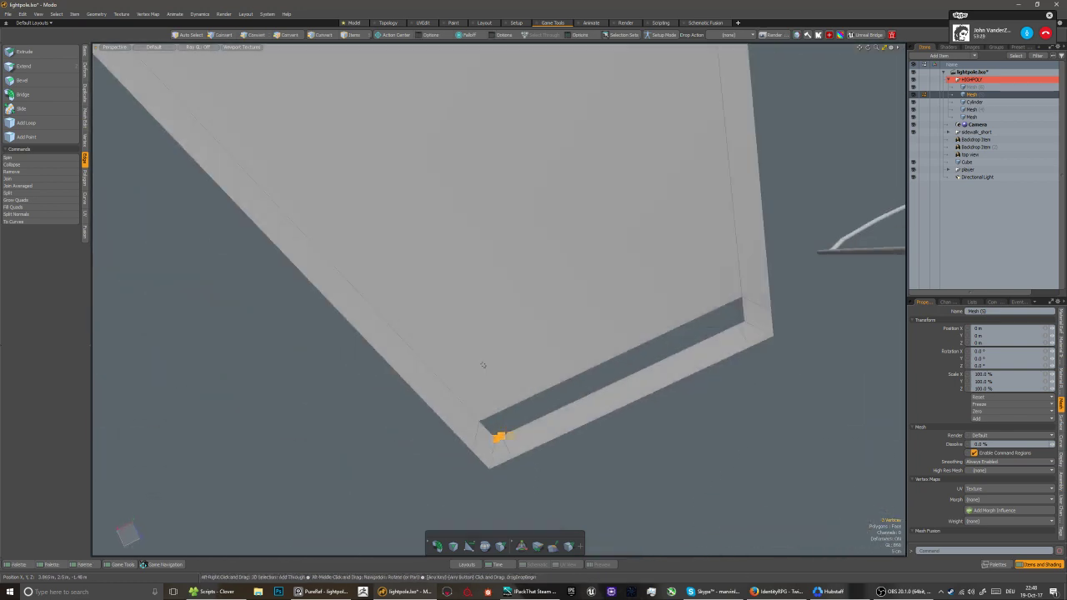
{"action": "key", "text": "1"}
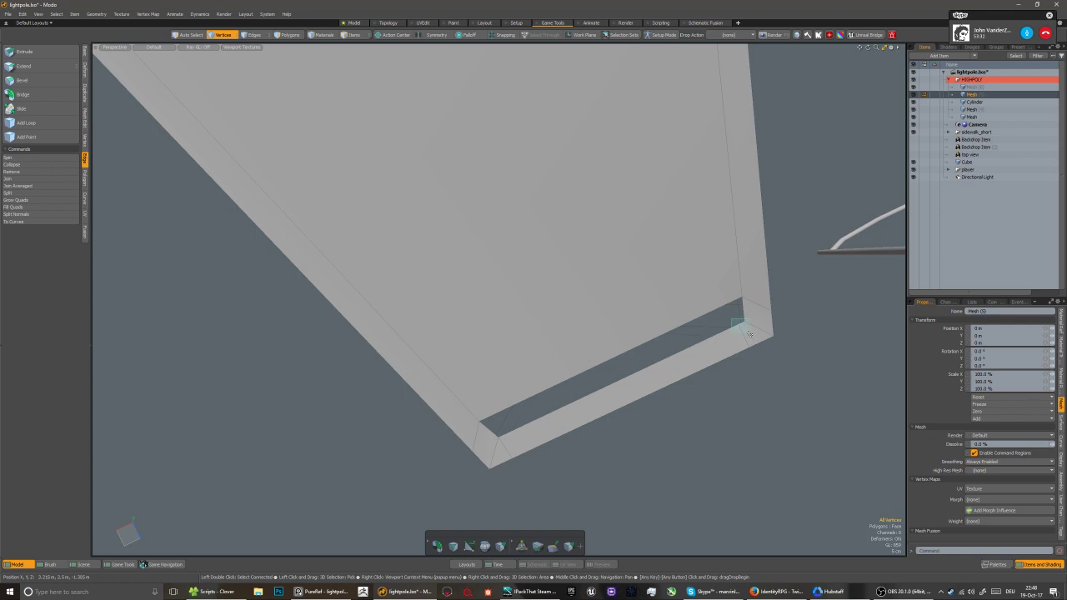
{"action": "right_click_drag", "start_coordinate": [750, 334], "coordinate": [747, 335]}
{"action": "left_click_drag", "start_coordinate": [747, 336], "coordinate": [624, 391], "text": "alt"}
{"action": "key", "text": "5"}
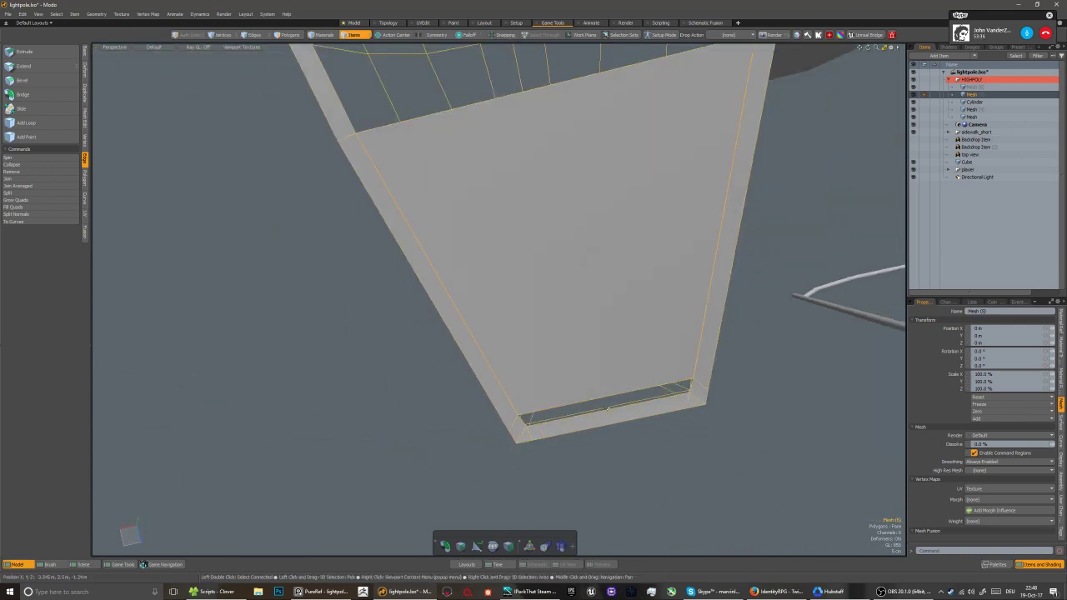
Fill the thin gap between the panel and the narrow end, and scale the panel's adjoining edge slightly inward in X
{"action": "key", "text": "2"}
{"action": "double_click", "coordinate": [596, 412]}
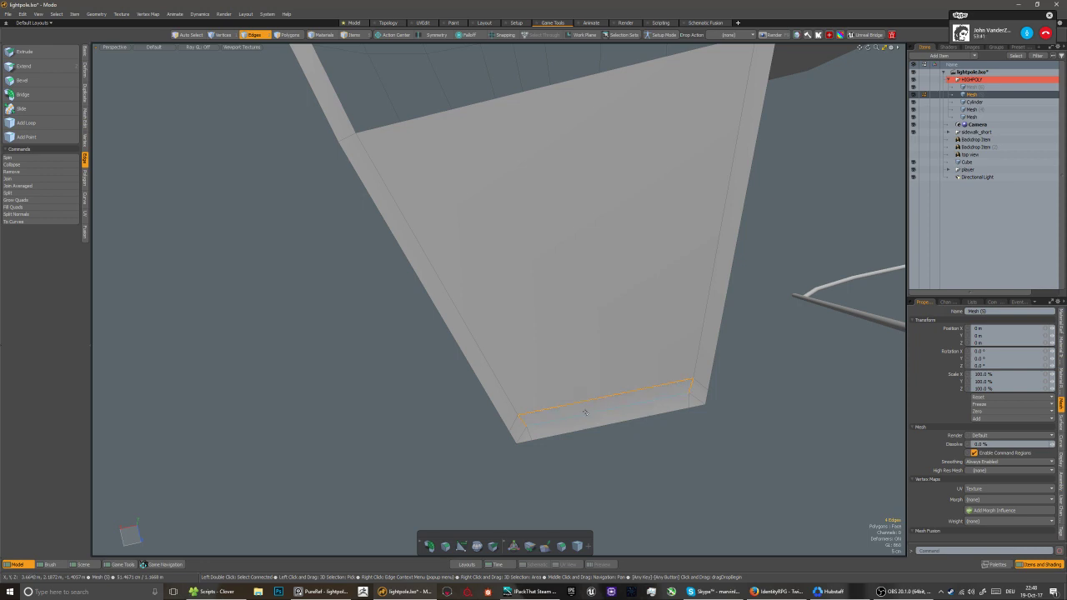
{"action": "left_click_drag", "start_coordinate": [585, 412], "coordinate": [546, 380], "text": "alt"}
{"action": "key", "text": "r"}
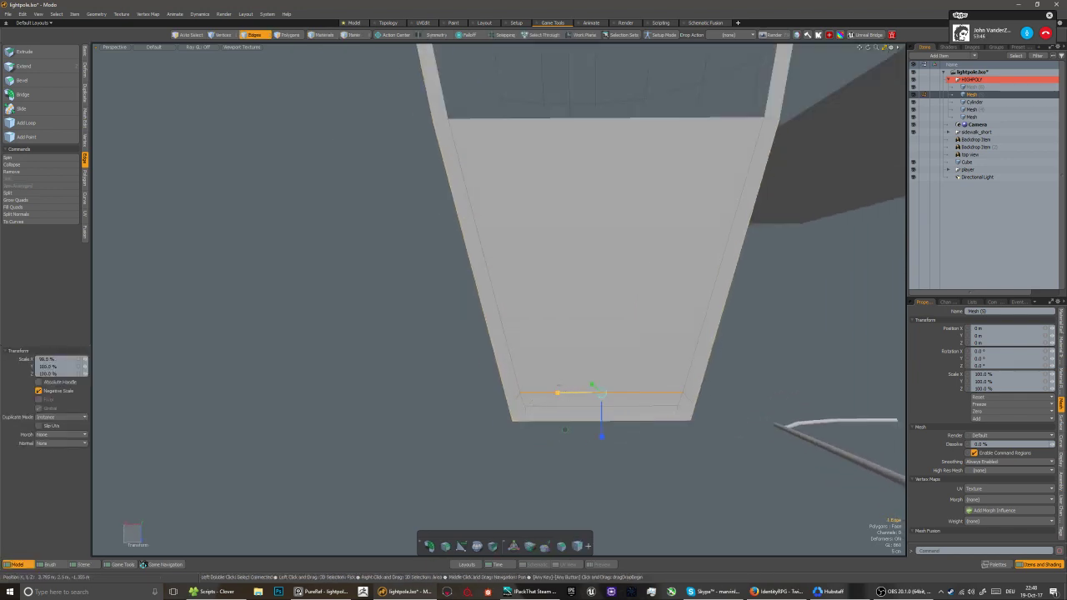
{"action": "key", "text": "space"}
Fill the remaining large opening in the lamp head's underside with a polygon
{"action": "double_click", "coordinate": [573, 407]}
{"action": "scroll", "coordinate": [573, 407], "scroll_direction": "down", "scroll_amount": 4}
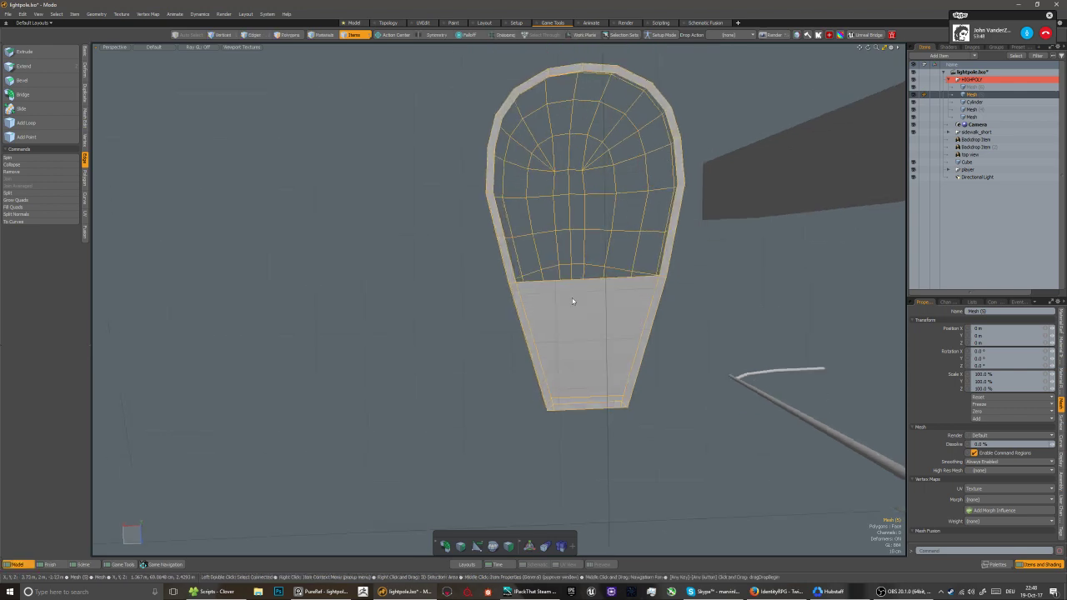
{"action": "key", "text": "Escape"}
{"action": "left_click_drag", "start_coordinate": [574, 302], "coordinate": [558, 325], "text": "alt"}
{"action": "double_click", "coordinate": [553, 321]}
{"action": "middle_click_drag", "start_coordinate": [555, 320], "coordinate": [549, 357]}
{"action": "key", "text": "p"}
Bevel the new underside polygon with 0 shift and an inset of about 7.6 cm
{"action": "key", "text": "3"}
{"action": "left_click_drag", "start_coordinate": [566, 335], "coordinate": [610, 315], "text": "alt"}
{"action": "scroll", "coordinate": [563, 345], "scroll_direction": "up", "scroll_amount": 2}
{"action": "key", "text": "b"}
{"action": "left_click", "coordinate": [58, 359]}
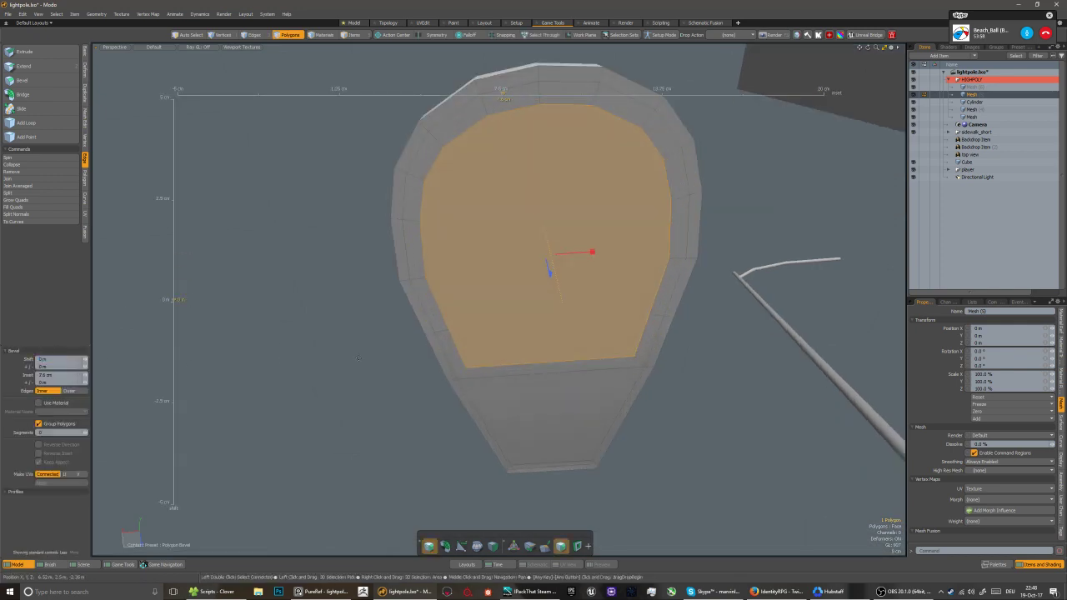
{"action": "scroll", "coordinate": [357, 358], "scroll_direction": "down", "scroll_amount": 3}
{"action": "left_click_drag", "start_coordinate": [358, 357], "coordinate": [454, 325], "text": "alt"}
{"action": "scroll", "coordinate": [455, 325], "scroll_direction": "up", "scroll_amount": 3}
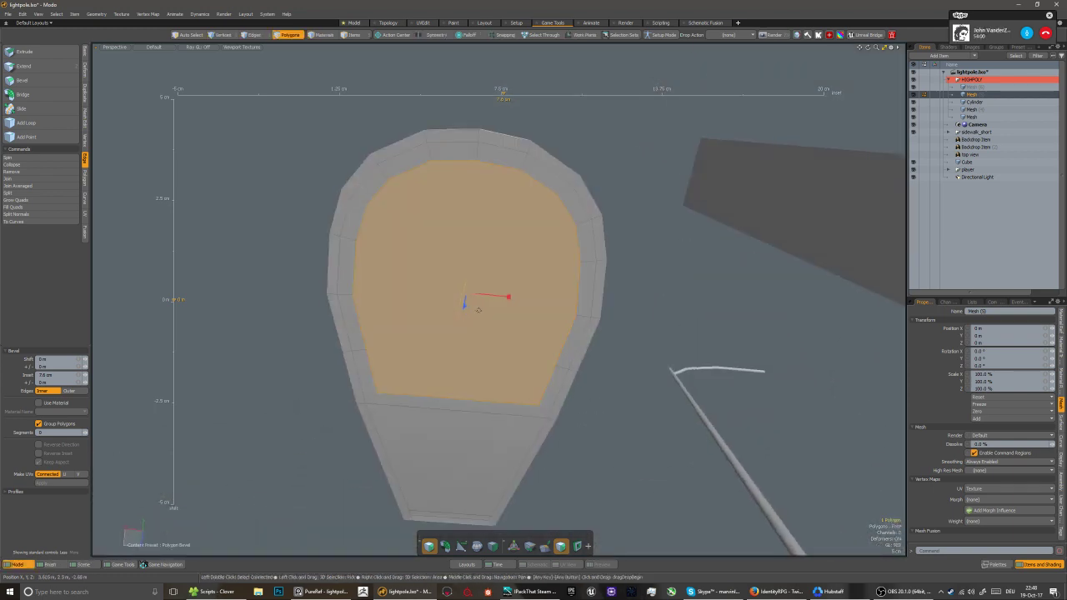
Scale the inset polygon up slightly and delete it to leave a wider rim around the opening
{"action": "key", "text": "y"}
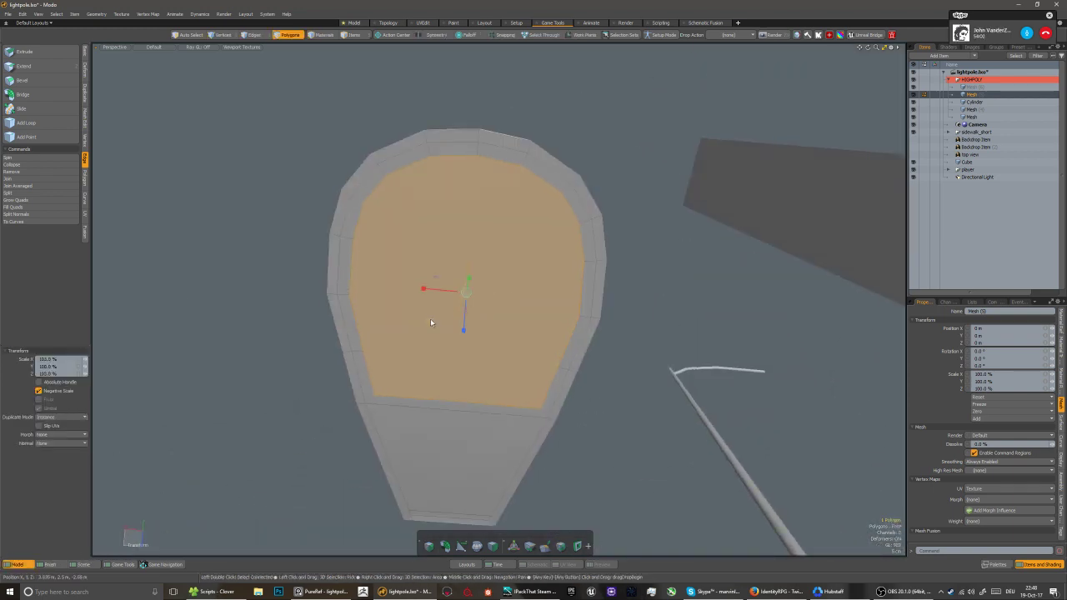
{"action": "key", "text": "space"}
{"action": "left_click_drag", "start_coordinate": [430, 322], "coordinate": [490, 368], "text": "alt"}
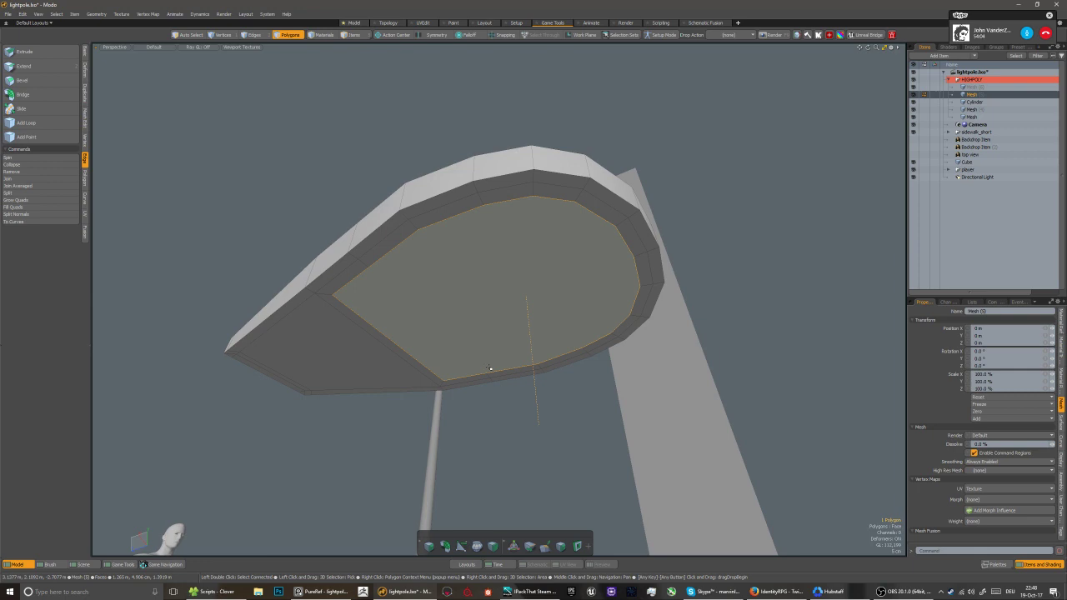
{"action": "key", "text": "Delete"}
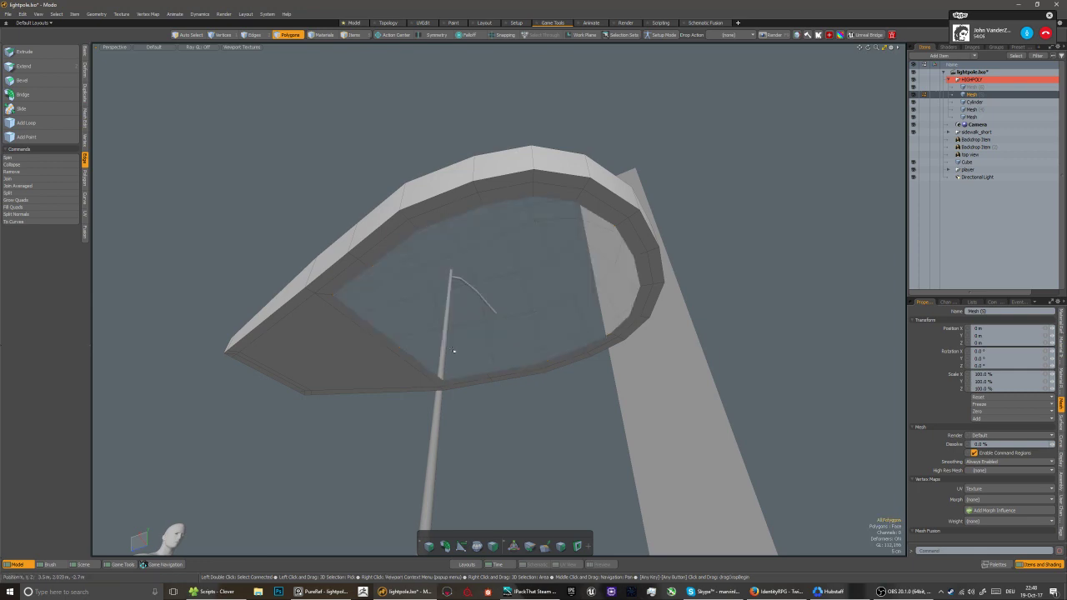
Add a crosswise edge loop near each end of the underside panel and check it with subdivision smoothing
{"action": "left_click_drag", "start_coordinate": [453, 351], "coordinate": [363, 231], "text": "alt"}
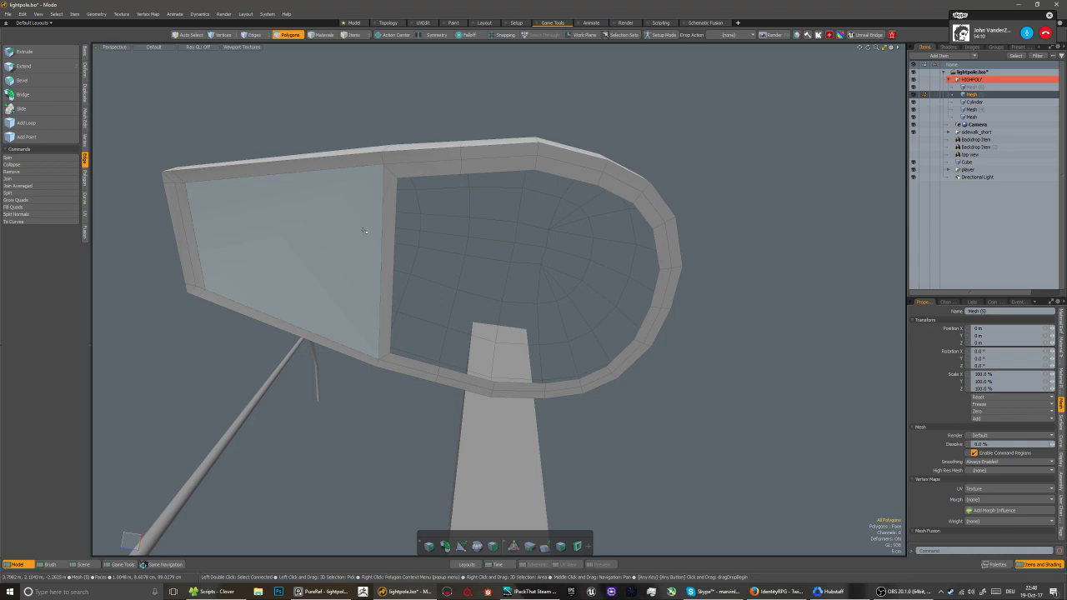
{"action": "key", "text": "5"}
{"action": "left_click_drag", "start_coordinate": [375, 275], "coordinate": [338, 250], "text": "alt"}
{"action": "key", "text": "2"}
{"action": "left_click", "coordinate": [333, 200]}
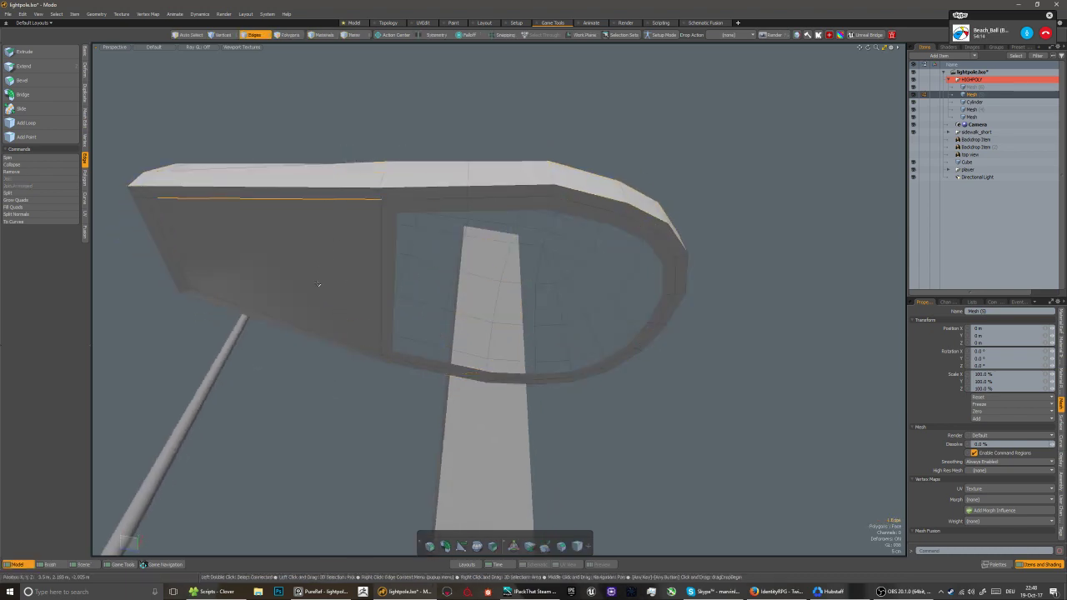
{"action": "key", "text": "alt+3"}
{"action": "key", "text": "l"}
{"action": "key", "text": "alt+2"}
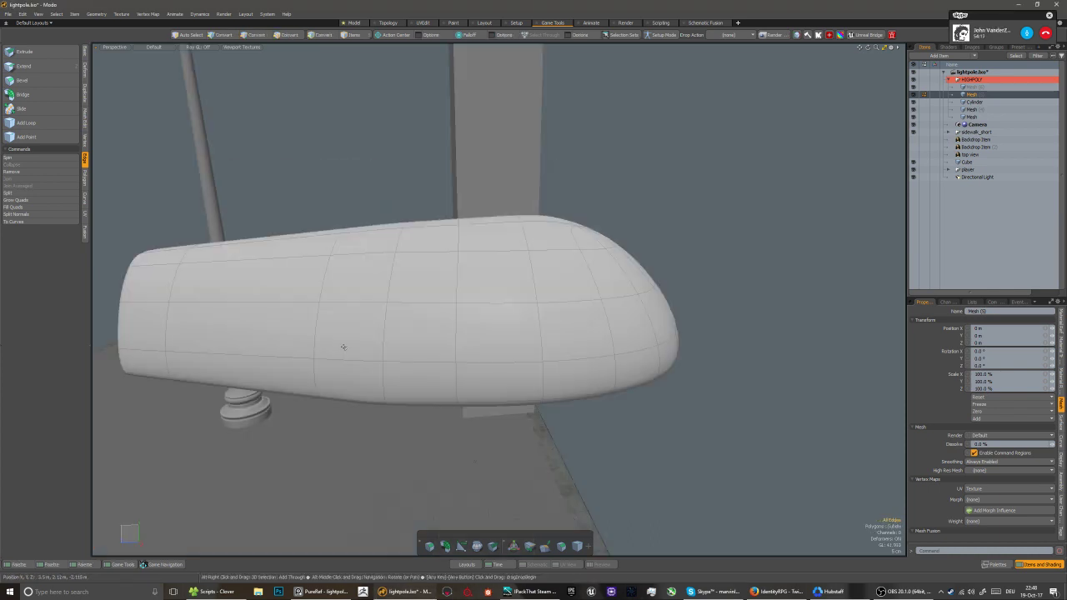
Delete the strip polygon between the panel and the large opening, and add lengthwise edge loops near both sides of the panel
{"action": "left_click_drag", "start_coordinate": [345, 348], "coordinate": [341, 331], "text": "alt"}
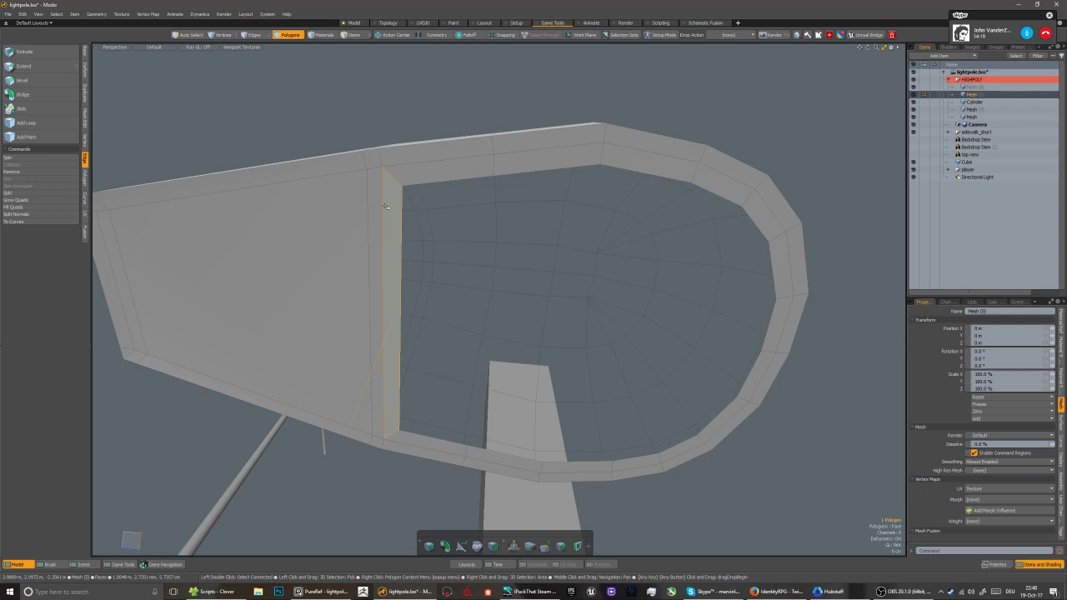
{"action": "key", "text": "Delete"}
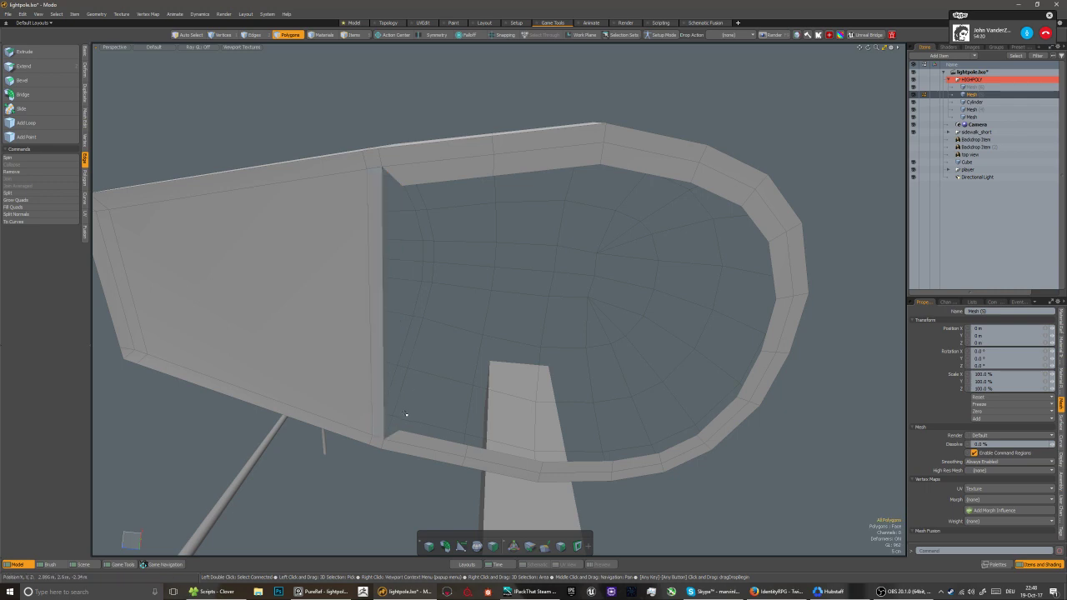
{"action": "key", "text": "2"}
{"action": "left_click_drag", "start_coordinate": [383, 414], "coordinate": [366, 414]}
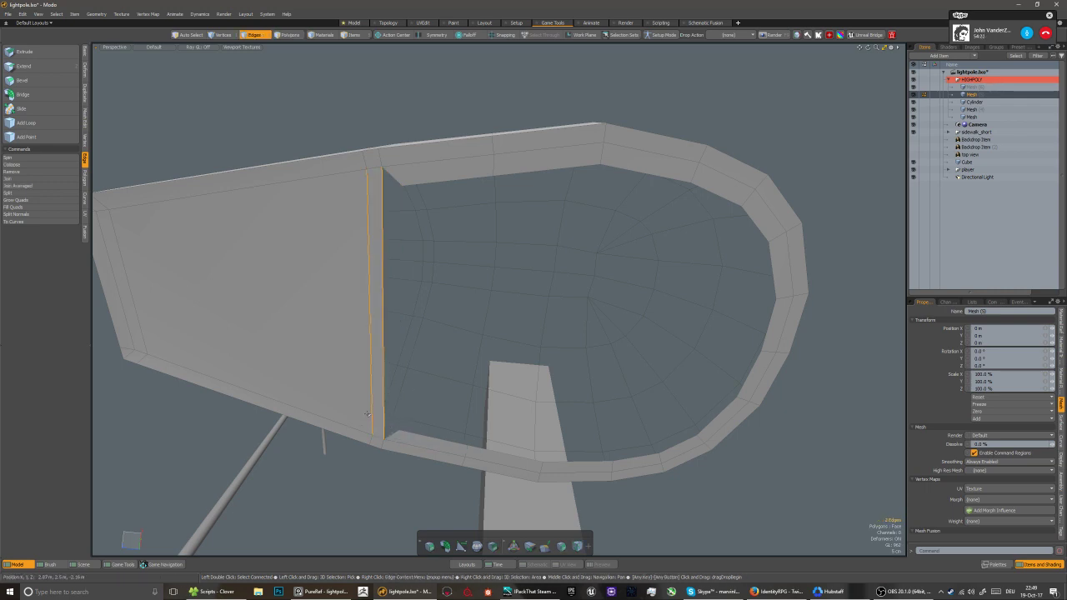
{"action": "key", "text": "ctrl+space"}
{"action": "left_click", "coordinate": [302, 414]}
Scale the new lengthwise edge loops in X to adjust their distance from the panel's sides
{"action": "key", "text": "r"}
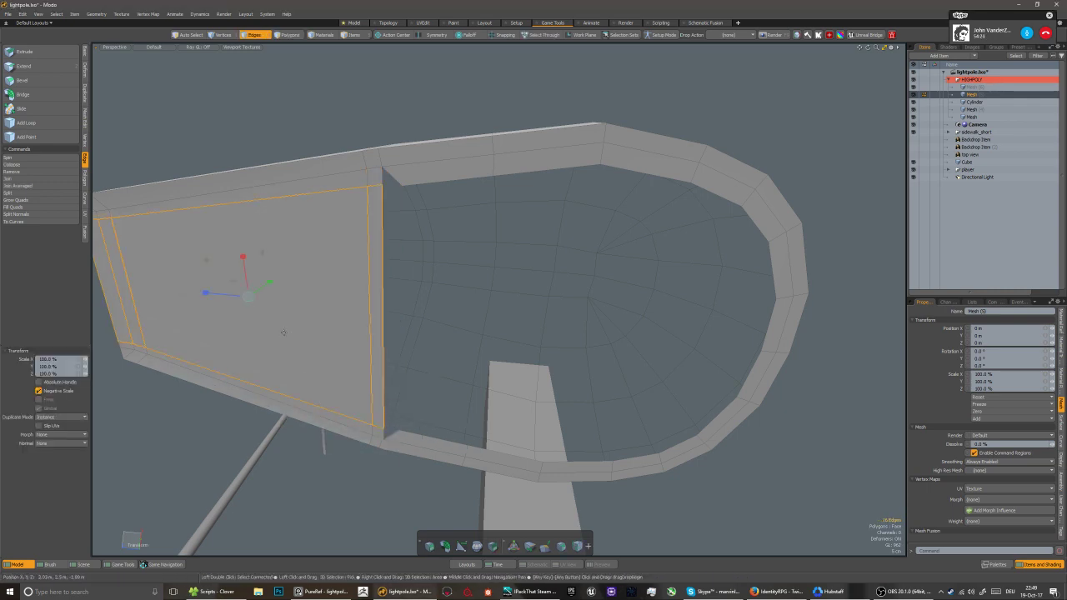
{"action": "key", "text": "space"}
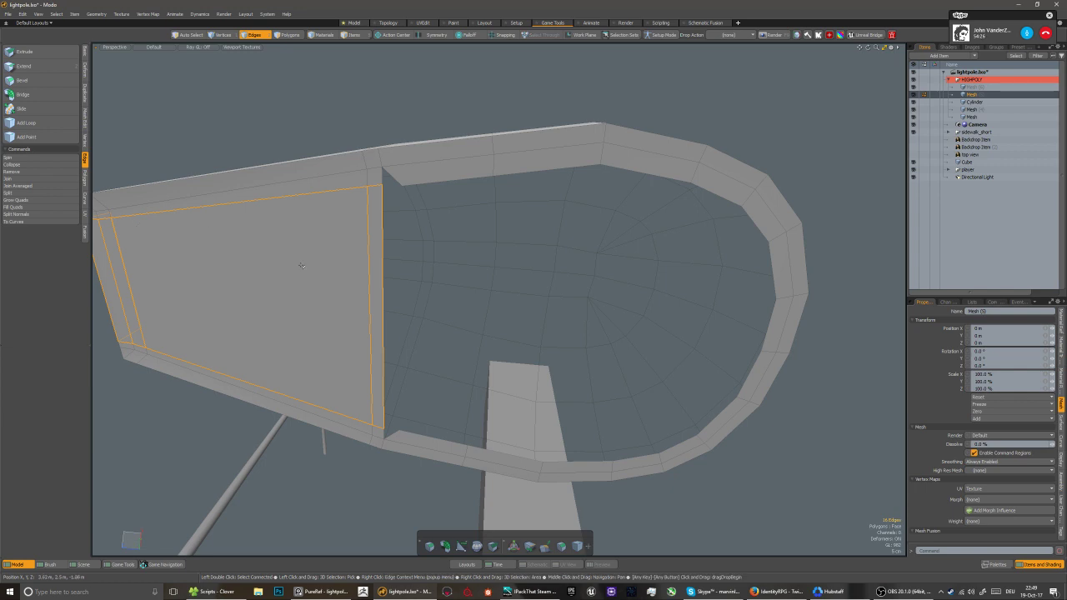
{"action": "left_click_drag", "start_coordinate": [301, 266], "coordinate": [424, 275], "text": "alt"}
{"action": "key", "text": "r"}
{"action": "left_click_drag", "start_coordinate": [543, 259], "coordinate": [535, 259]}
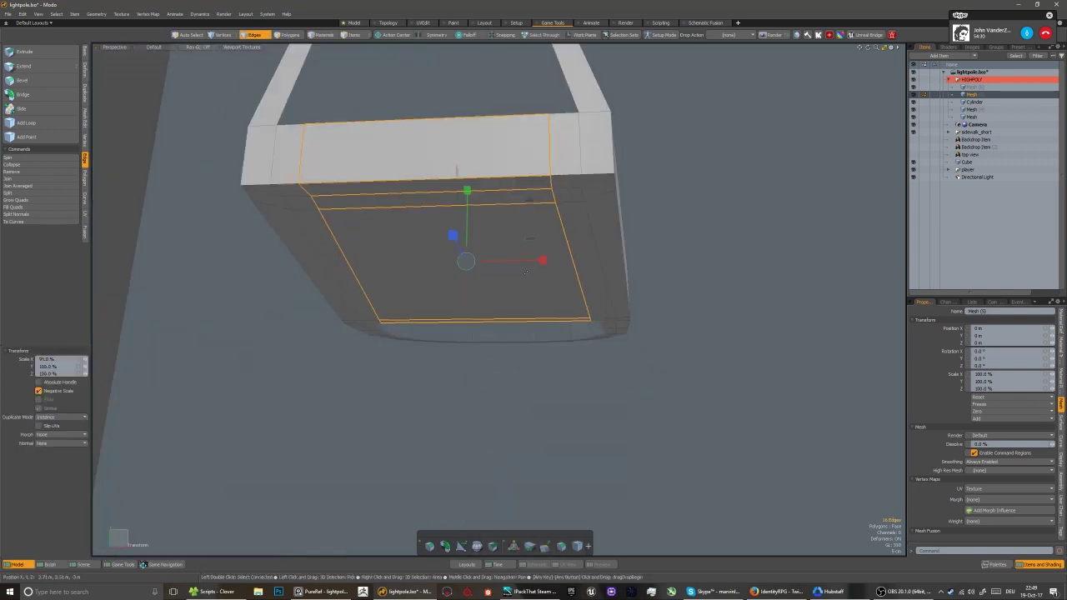
{"action": "left_click_drag", "start_coordinate": [508, 313], "coordinate": [362, 317], "text": "alt"}
{"action": "key", "text": "space"}
{"action": "key", "text": "r"}
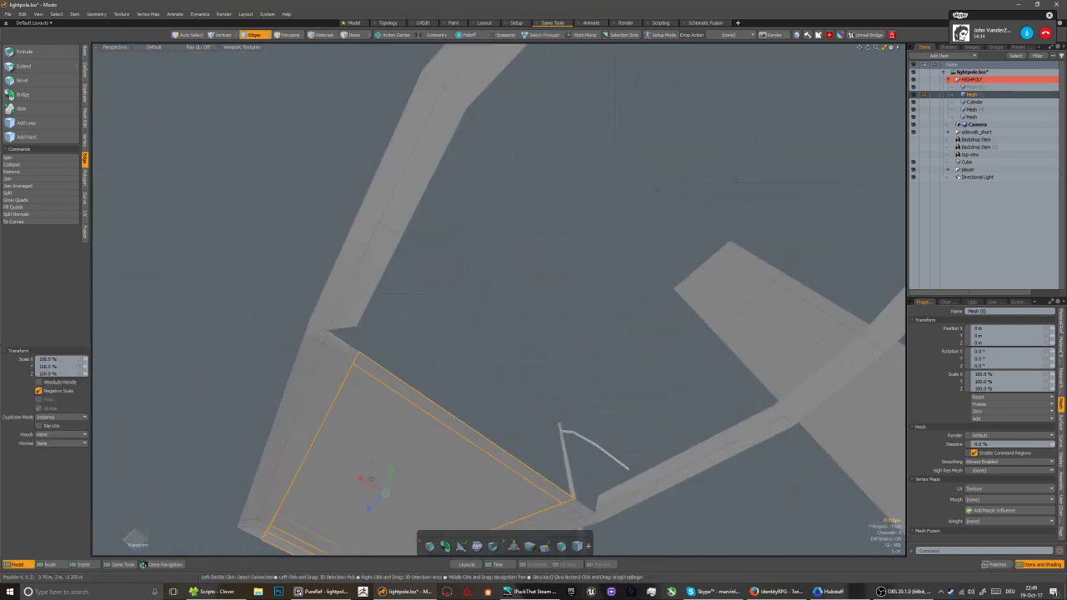
{"action": "left_click_drag", "start_coordinate": [362, 479], "coordinate": [400, 345]}
{"action": "key", "text": "space"}
Drag Weld the rim's two inner corner vertices onto the underside panel's neighbouring corner vertices
{"action": "key", "text": "1"}
{"action": "left_click", "coordinate": [378, 374]}
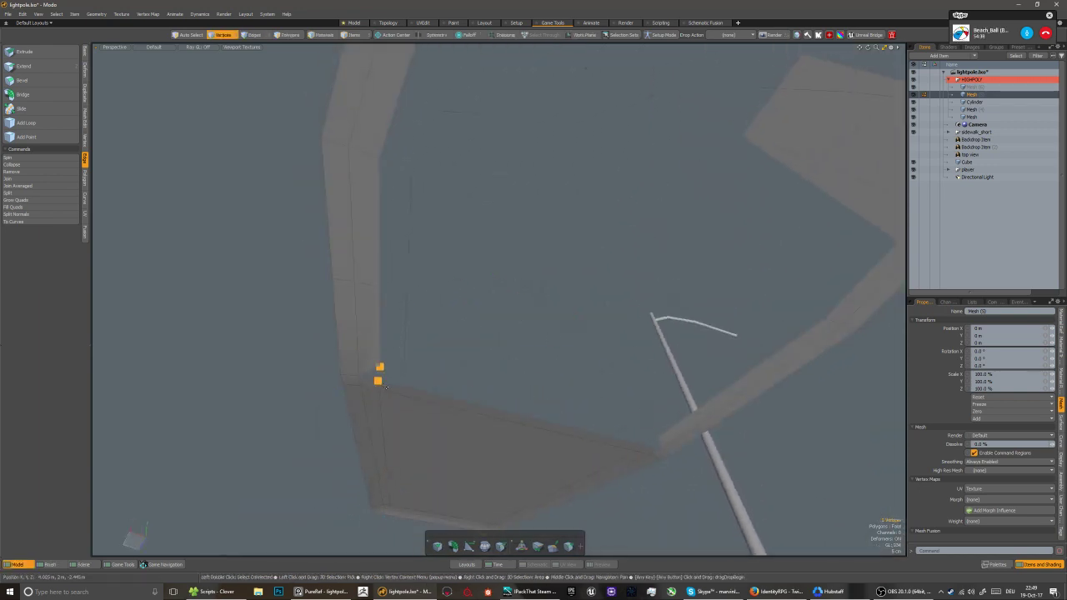
{"action": "left_click", "coordinate": [427, 391]}
{"action": "left_click_drag", "start_coordinate": [427, 391], "coordinate": [328, 279], "text": "alt"}
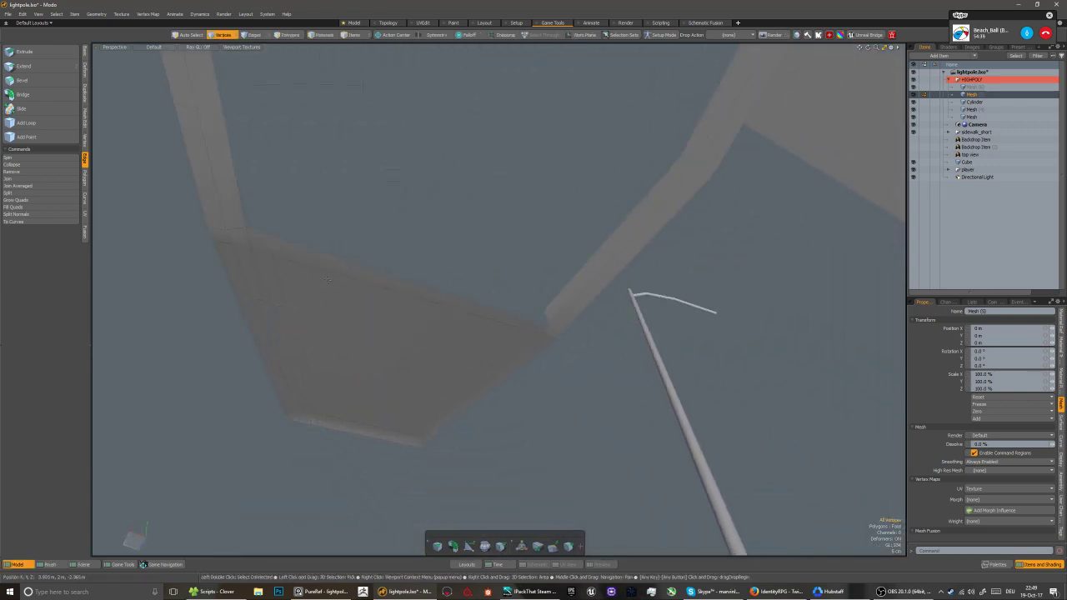
{"action": "left_click", "coordinate": [84, 141]}
{"action": "left_click", "coordinate": [39, 109]}
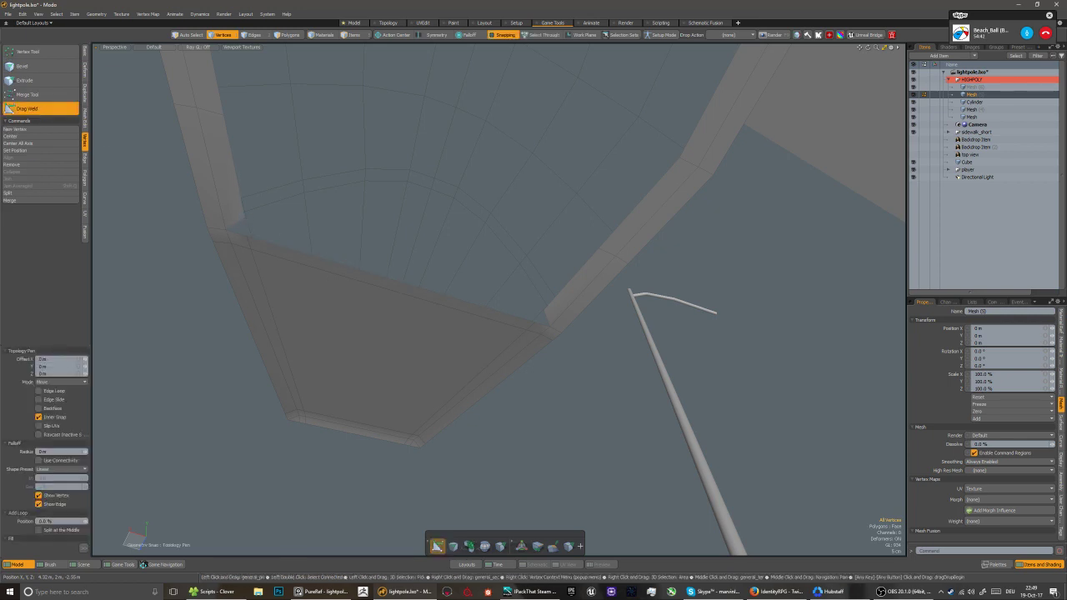
{"action": "left_click_drag", "start_coordinate": [245, 219], "coordinate": [246, 236]}
{"action": "left_click_drag", "start_coordinate": [367, 284], "coordinate": [536, 319]}
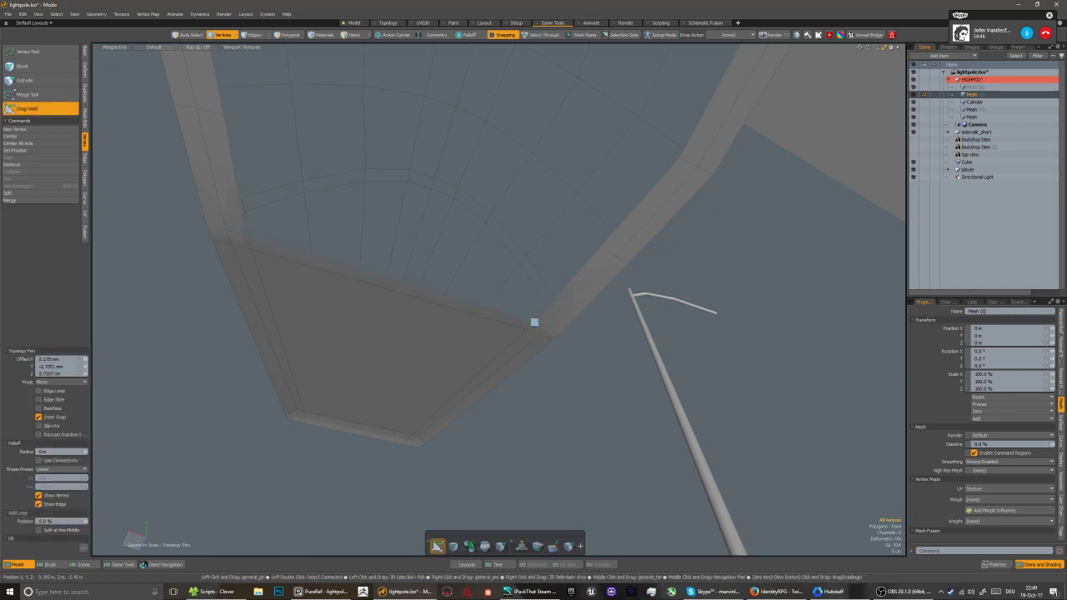
Check the welded lamp head with subdivision, then select the crosswise edge loop around its middle and slide it along the shell
{"action": "key", "text": "5"}
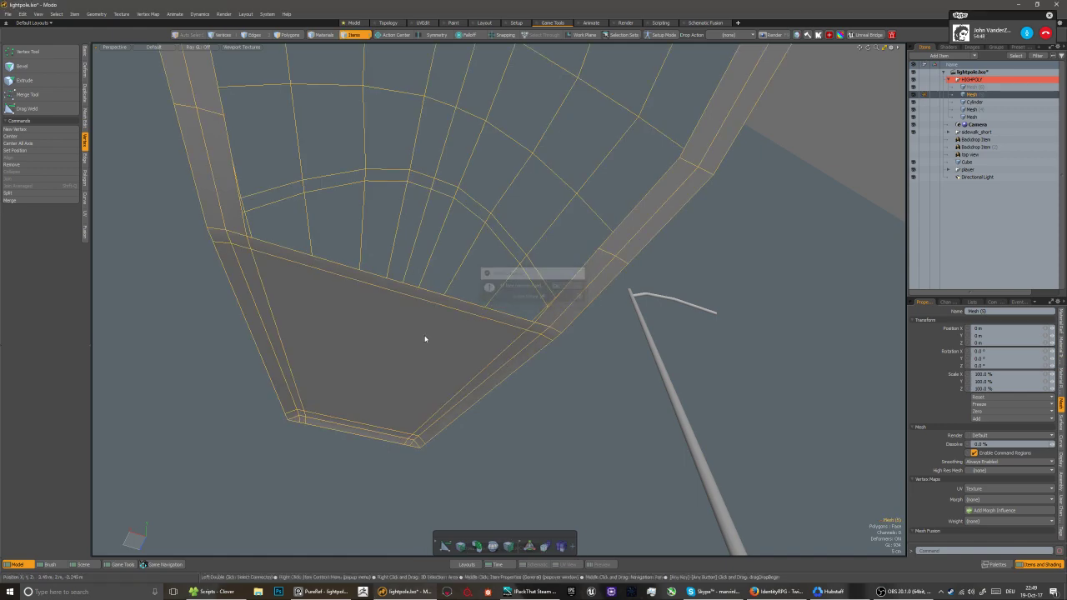
{"action": "left_click_drag", "start_coordinate": [423, 336], "coordinate": [469, 403], "text": "alt"}
{"action": "scroll", "coordinate": [468, 401], "scroll_direction": "down", "scroll_amount": 4}
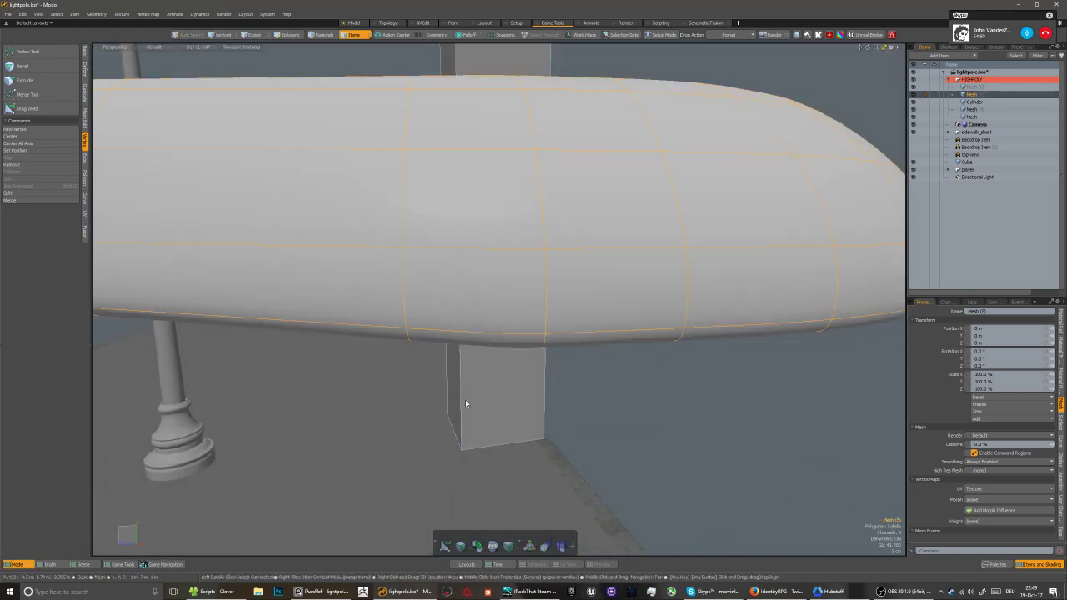
{"action": "left_click_drag", "start_coordinate": [465, 355], "coordinate": [470, 383], "text": "alt"}
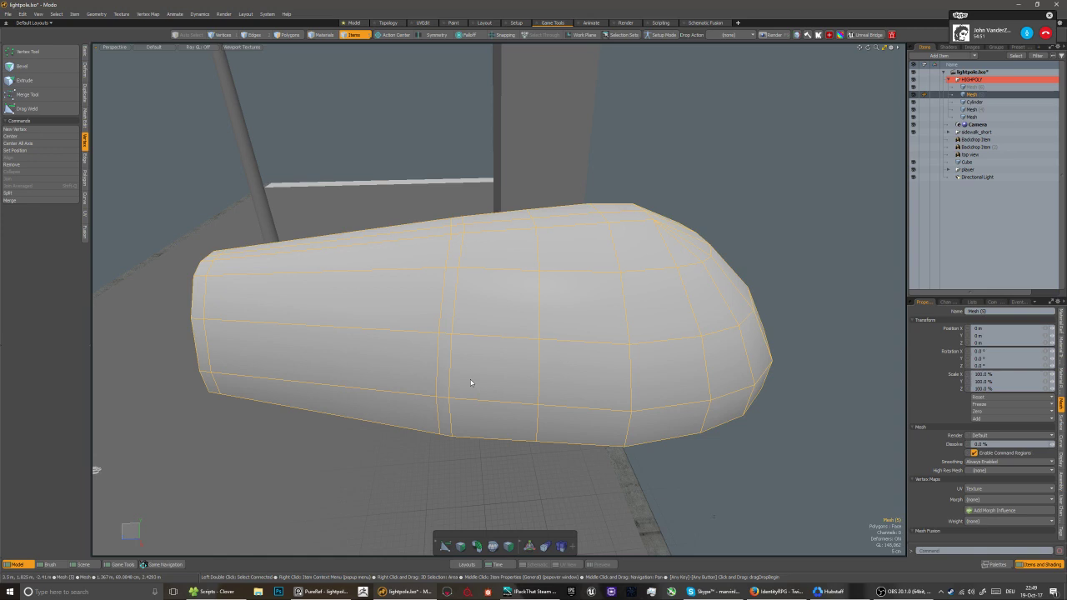
{"action": "key", "text": "2"}
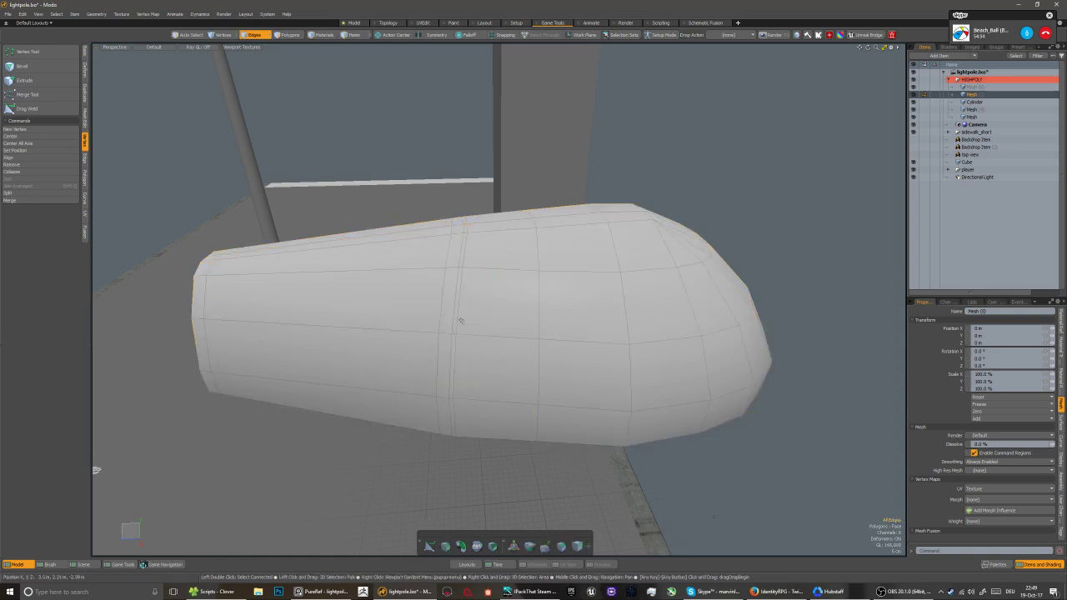
{"action": "double_click", "coordinate": [459, 319]}
{"action": "left_click", "coordinate": [85, 158]}
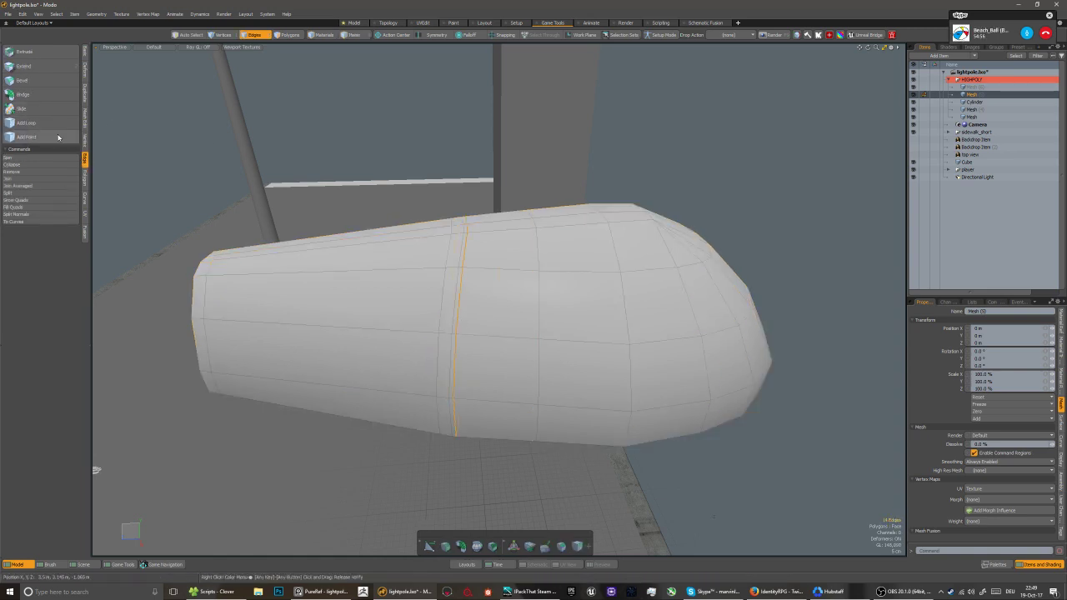
{"action": "left_click", "coordinate": [45, 109]}
{"action": "left_click", "coordinate": [300, 226]}
Examine the lamp head's shape with subdivision smoothing from above and behind
{"action": "key", "text": "5"}
{"action": "key", "text": "Tab"}
{"action": "scroll", "coordinate": [453, 393], "scroll_direction": "down", "scroll_amount": 4}
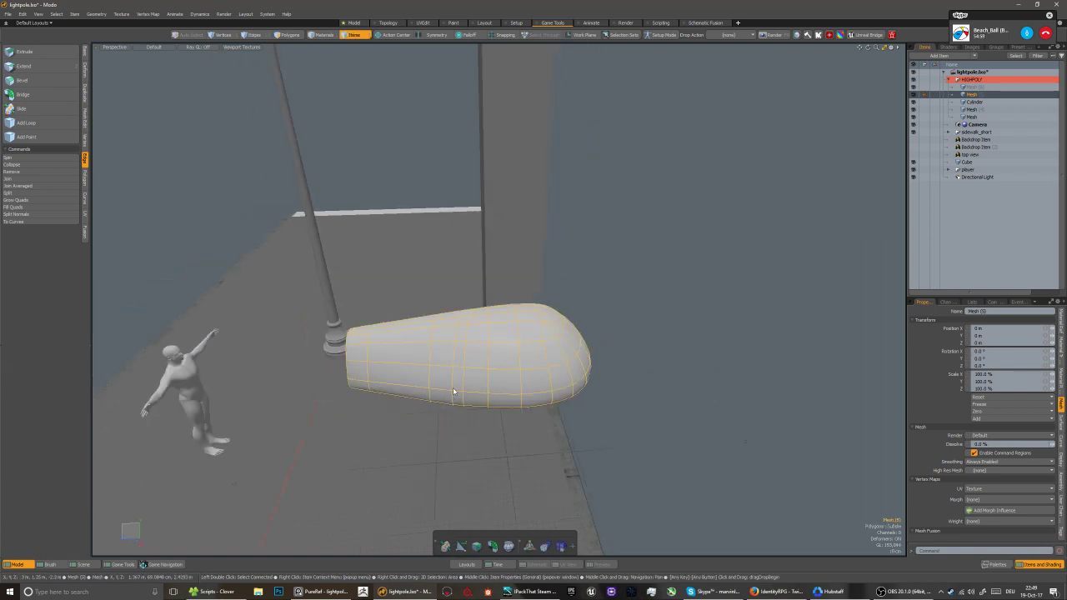
{"action": "left_click_drag", "start_coordinate": [452, 392], "coordinate": [505, 419], "text": "alt"}
{"action": "left_click", "coordinate": [431, 461]}
{"action": "scroll", "coordinate": [438, 459], "scroll_direction": "down", "scroll_amount": 4}
{"action": "left_click", "coordinate": [504, 419]}
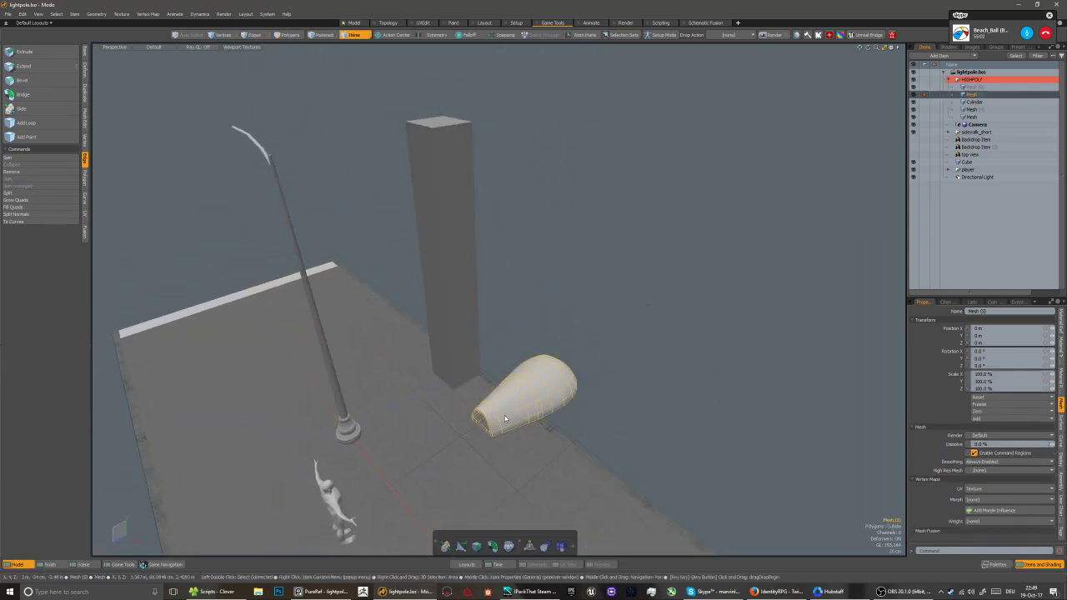
{"action": "key", "text": "shift+a"}
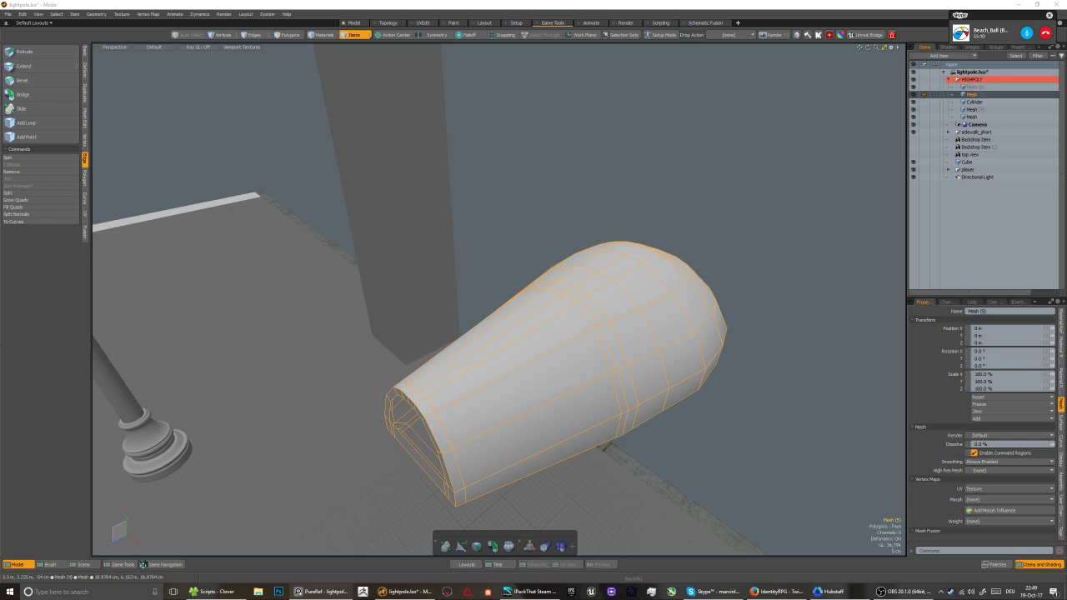
Select the boundary edge loop of the underside lamp opening and fill it with a single polygon
{"action": "left_click_drag", "start_coordinate": [326, 398], "coordinate": [417, 341], "text": "alt"}
{"action": "key", "text": "2"}
{"action": "double_click", "coordinate": [405, 338]}
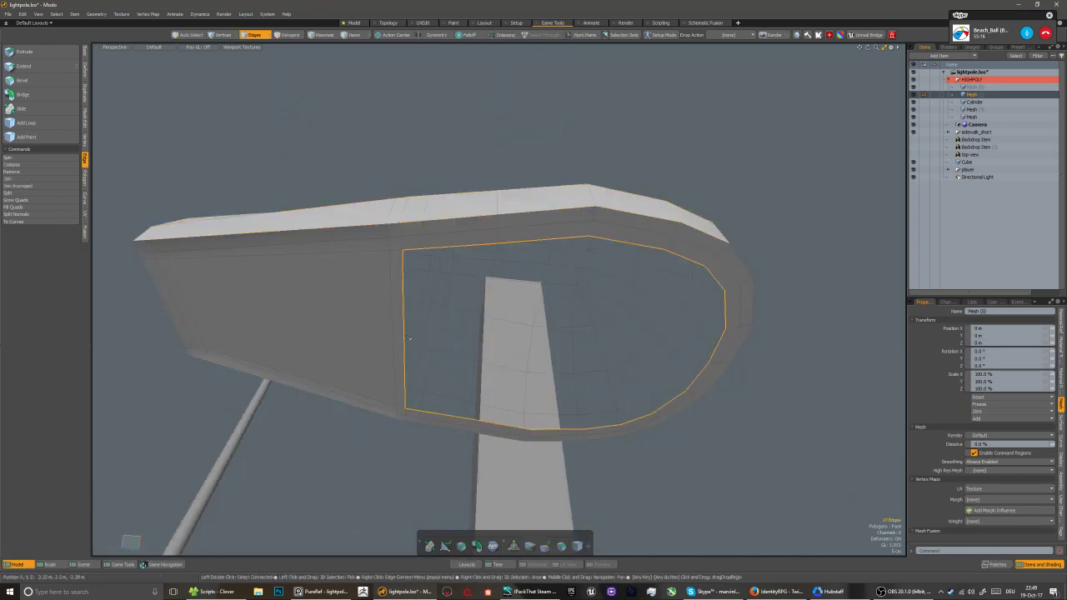
{"action": "key", "text": "3"}
{"action": "left_click_drag", "start_coordinate": [476, 355], "coordinate": [478, 376], "text": "alt"}
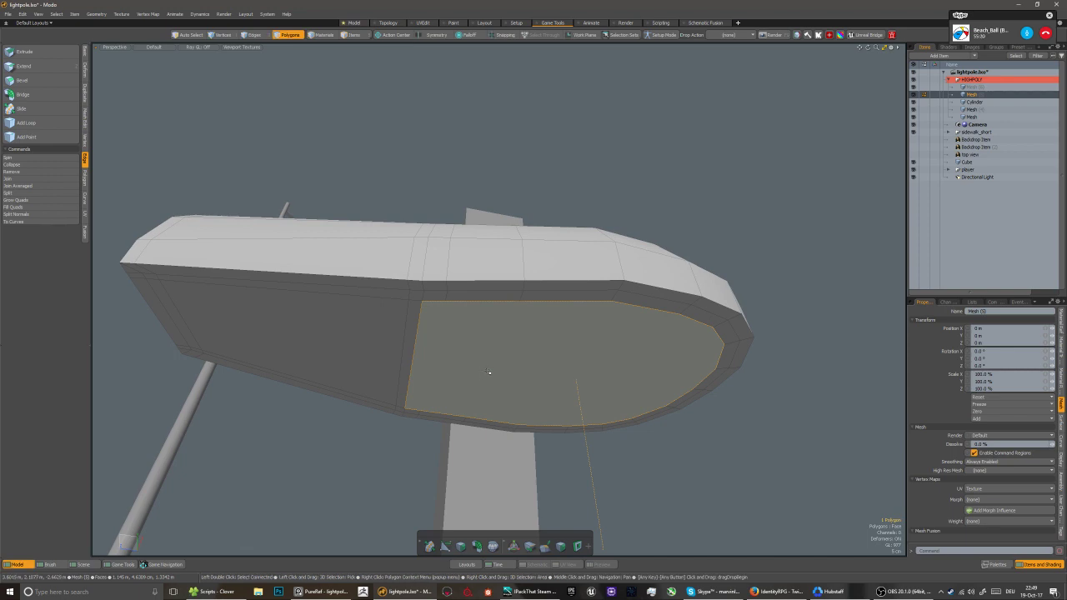
Bevel the opening's polygon inward with an inset of 0, and delete it to leave a thin inner wall
{"action": "key", "text": "b"}
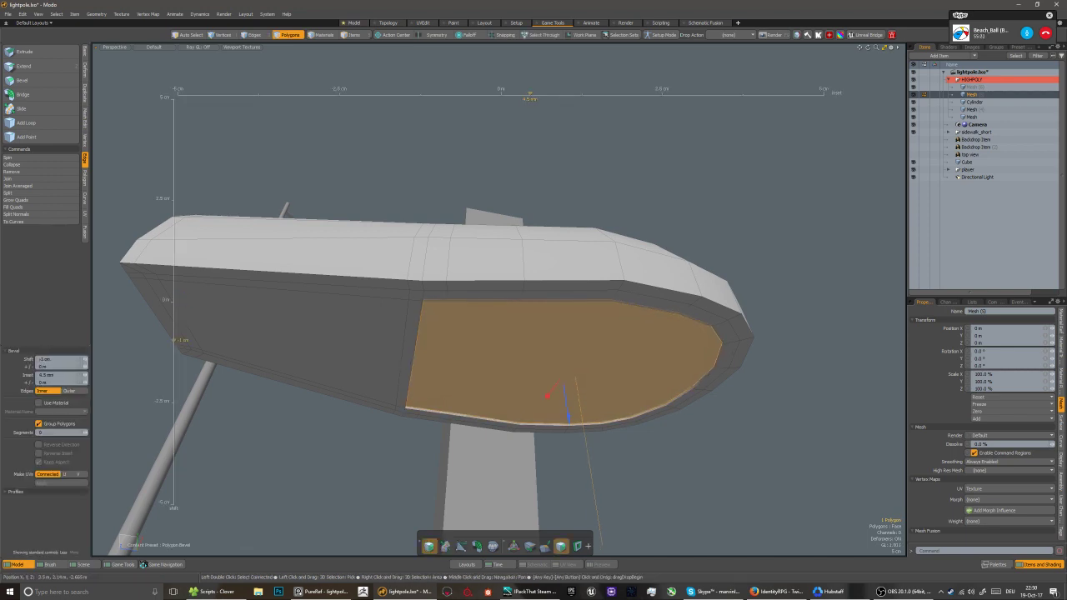
{"action": "left_click", "coordinate": [48, 375]}
{"action": "type", "text": "0"}
{"action": "key", "text": "Return"}
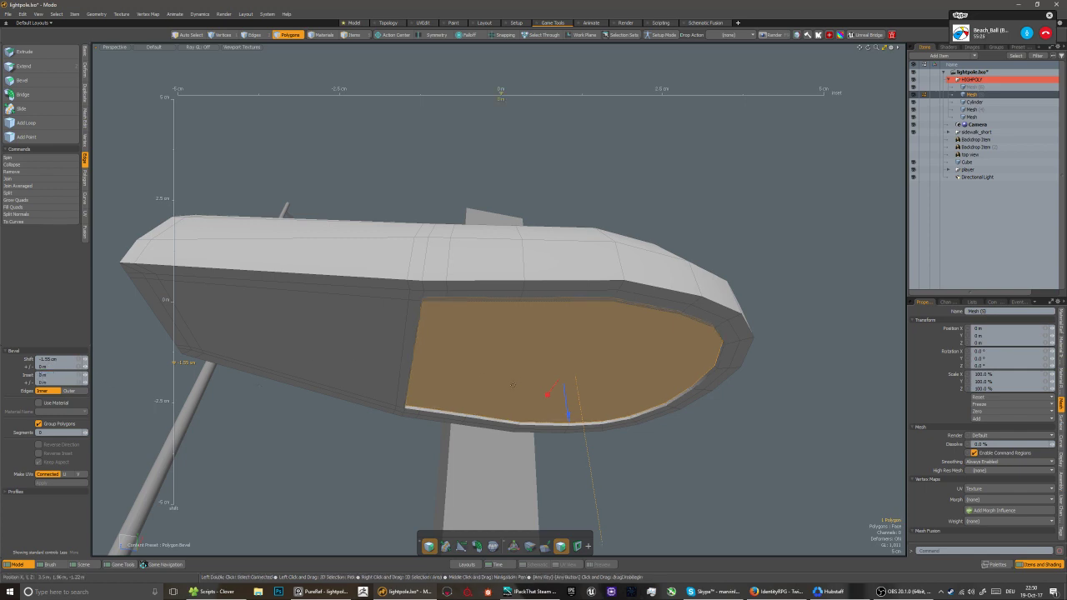
{"action": "left_click_drag", "start_coordinate": [439, 303], "coordinate": [291, 423]}
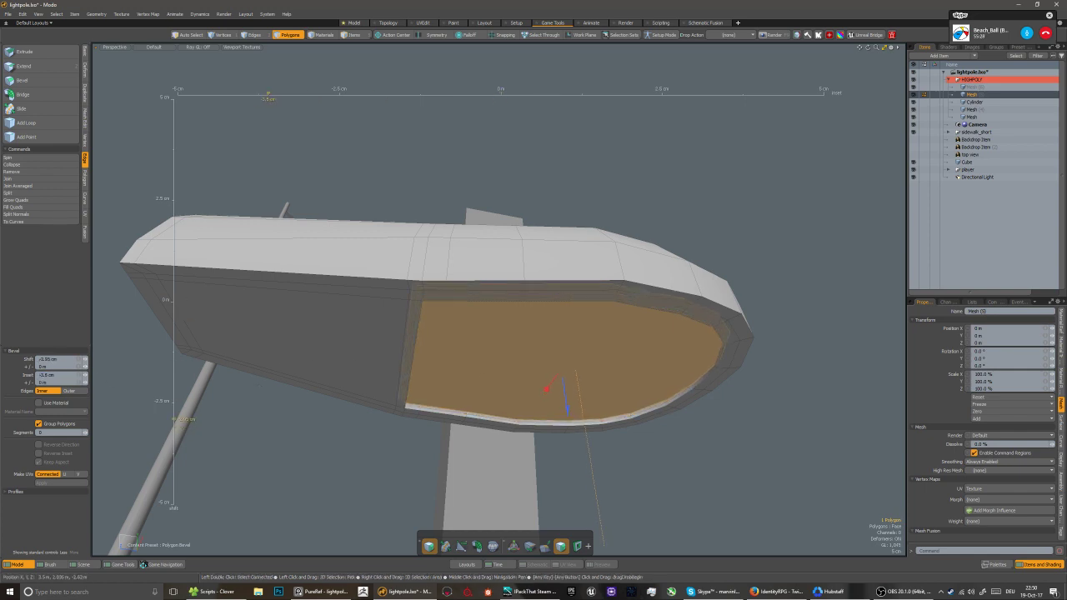
{"action": "key", "text": "space"}
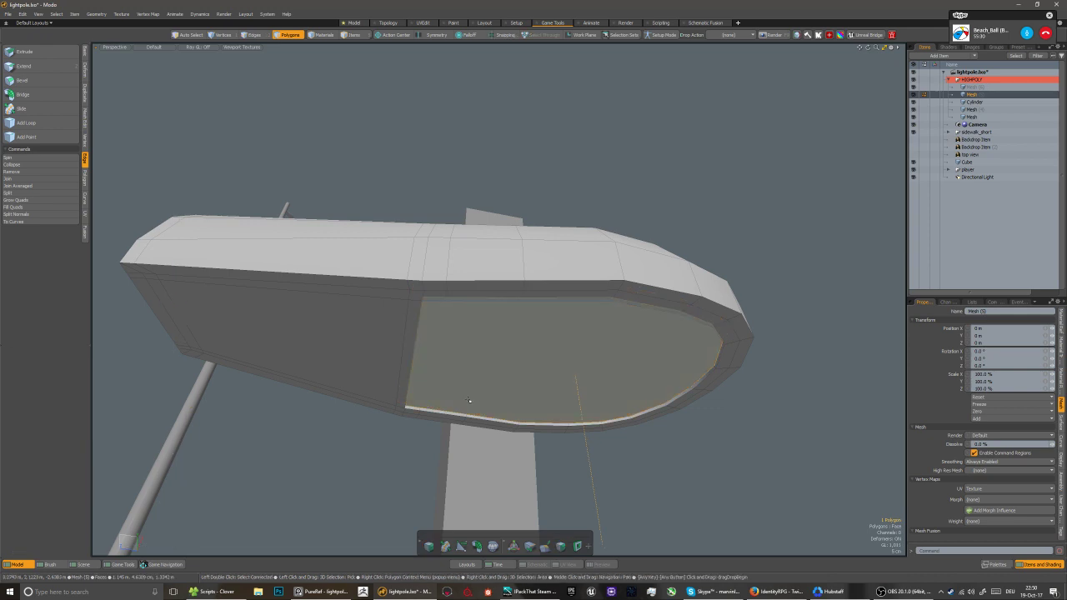
{"action": "key", "text": "Delete"}
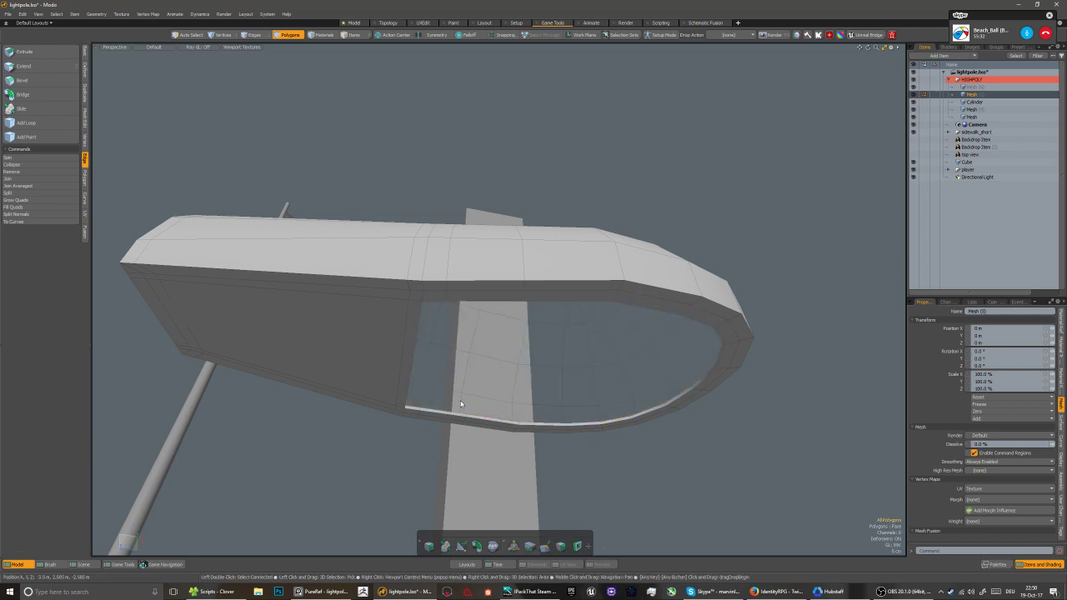
Loop-slice at the straight front edge of the lamp opening using the 5-90-5 preset
{"action": "key", "text": "Tab"}
{"action": "key", "text": "5"}
{"action": "key", "text": "Tab"}
{"action": "key", "text": "2"}
{"action": "left_click", "coordinate": [404, 331]}
{"action": "key", "text": "alt+w"}
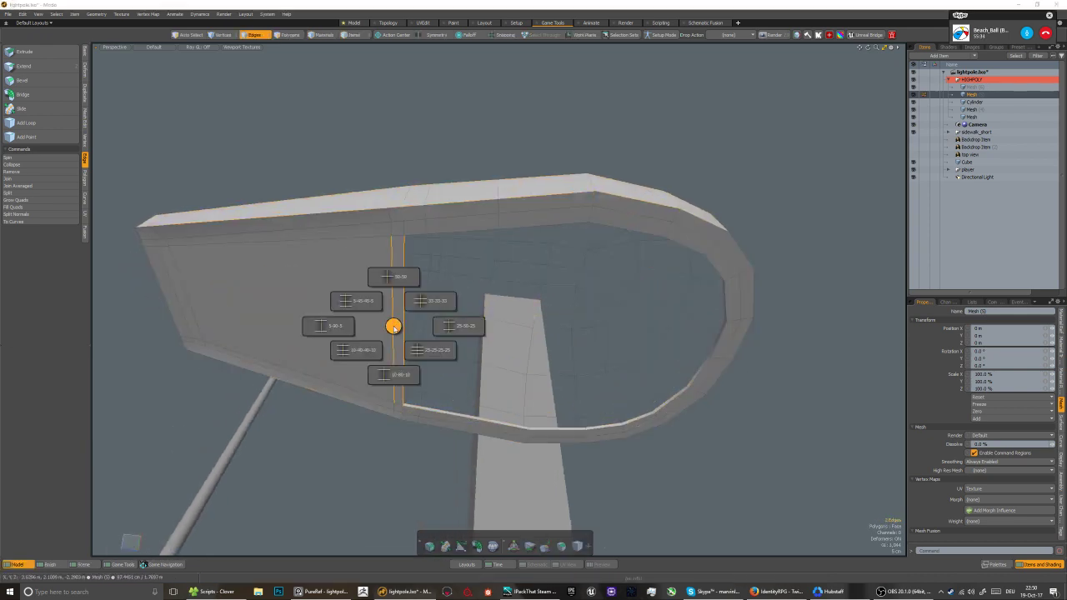
{"action": "left_click", "coordinate": [330, 327]}
Inspect the subdivided lamp head and its rimmed opening from the side and from below
{"action": "key", "text": "Tab"}
{"action": "key", "text": "3"}
{"action": "scroll", "coordinate": [340, 326], "scroll_direction": "down", "scroll_amount": 3}
{"action": "left_click_drag", "start_coordinate": [340, 326], "coordinate": [458, 449], "text": "alt"}
{"action": "key", "text": "5"}
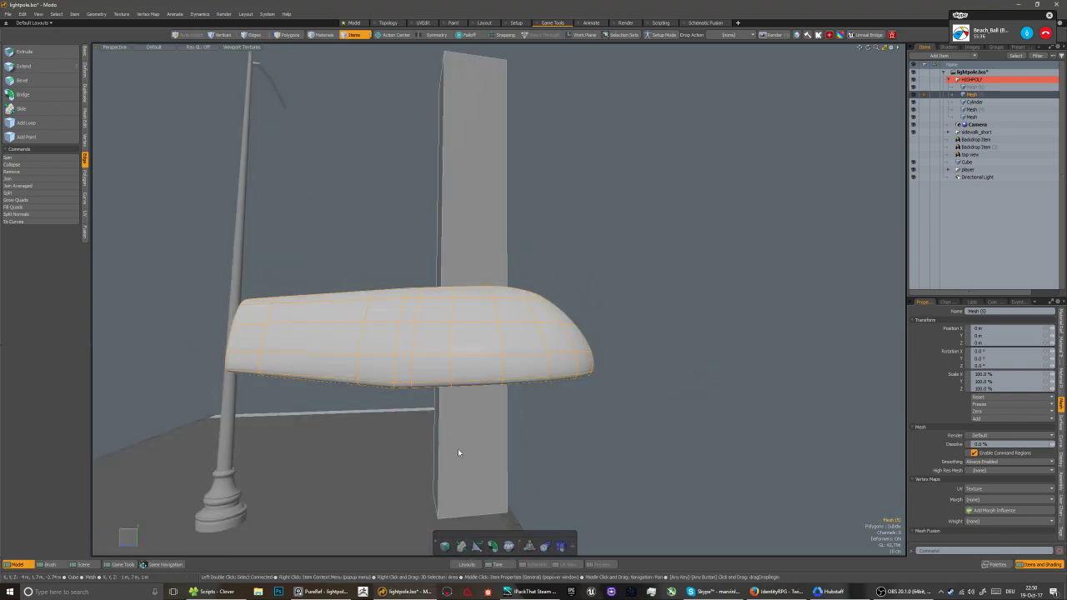
{"action": "left_click", "coordinate": [457, 449]}
{"action": "scroll", "coordinate": [456, 448], "scroll_direction": "down", "scroll_amount": 3}
{"action": "left_click", "coordinate": [432, 384]}
{"action": "key", "text": "Tab"}
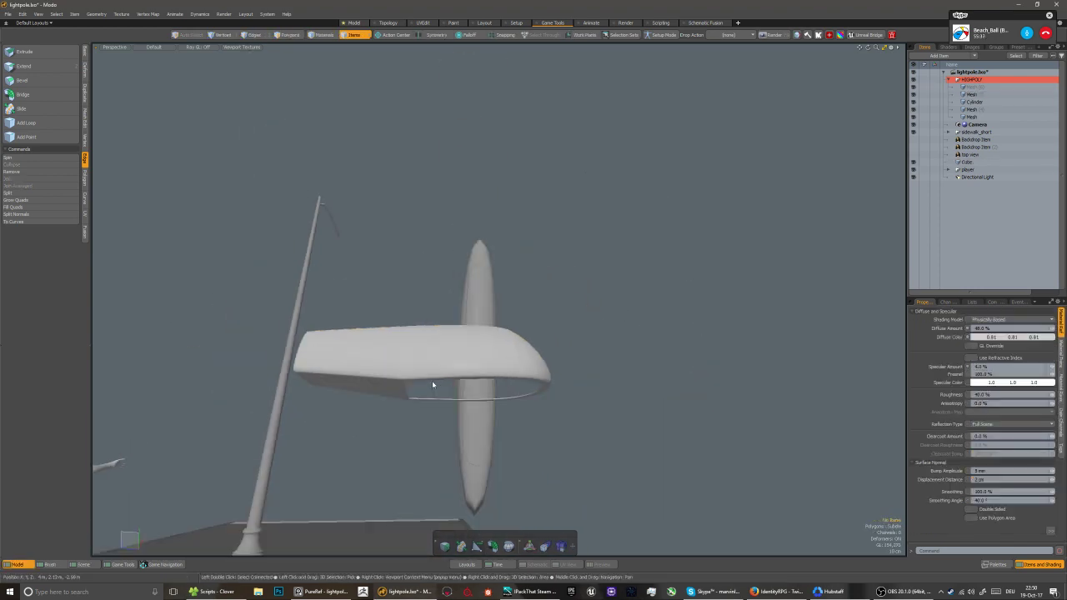
{"action": "key", "text": "Tab"}
{"action": "left_click", "coordinate": [409, 390]}
Select the vertices around the lamp opening's lower rim in the side view and set the action center to Selection for scaling
{"action": "key", "text": "ctrl+space"}
{"action": "left_click", "coordinate": [364, 404]}
{"action": "scroll", "coordinate": [434, 408], "scroll_direction": "down", "scroll_amount": 3}
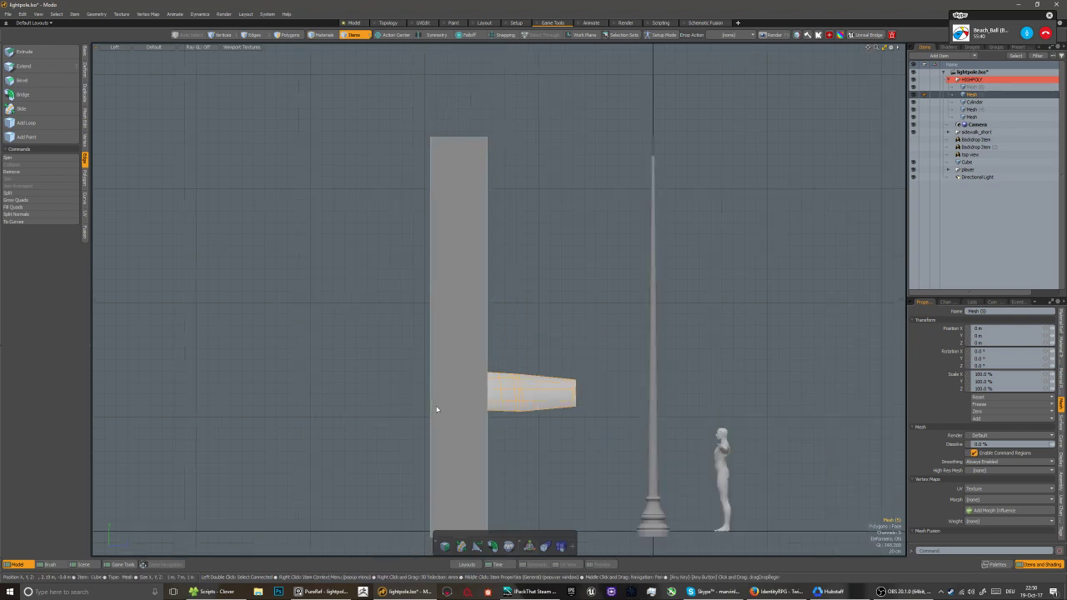
{"action": "key", "text": "ctrl+space"}
{"action": "left_click", "coordinate": [472, 417]}
{"action": "key", "text": "1"}
{"action": "scroll", "coordinate": [479, 416], "scroll_direction": "up", "scroll_amount": 5}
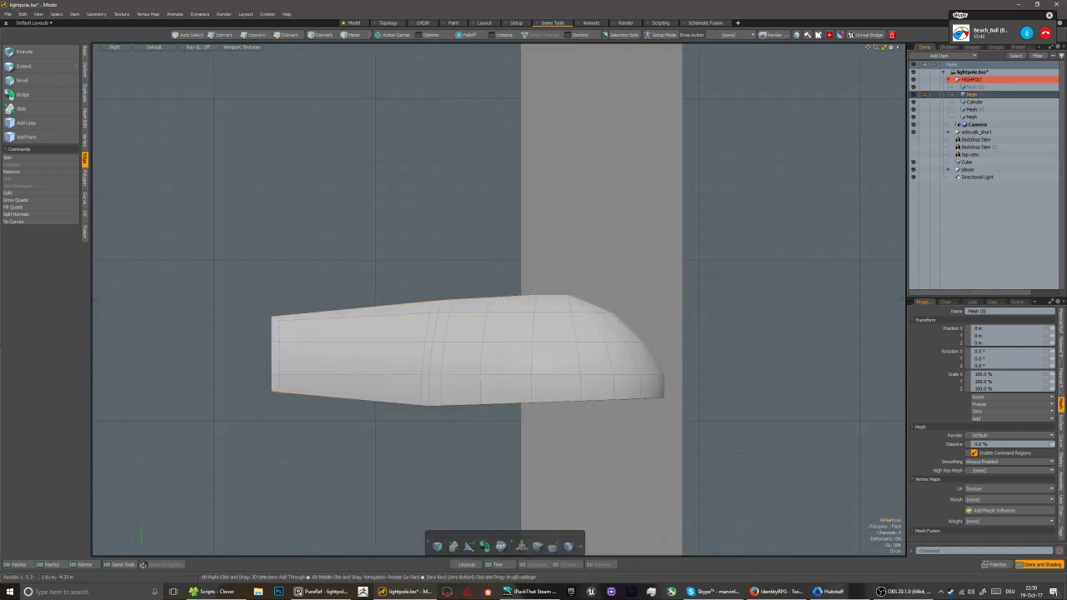
{"action": "right_click_drag", "start_coordinate": [737, 459], "coordinate": [397, 390], "text": "alt"}
{"action": "key", "text": "ctrl+space"}
{"action": "left_click", "coordinate": [437, 415]}
{"action": "left_click_drag", "start_coordinate": [437, 415], "coordinate": [436, 360], "text": "alt"}
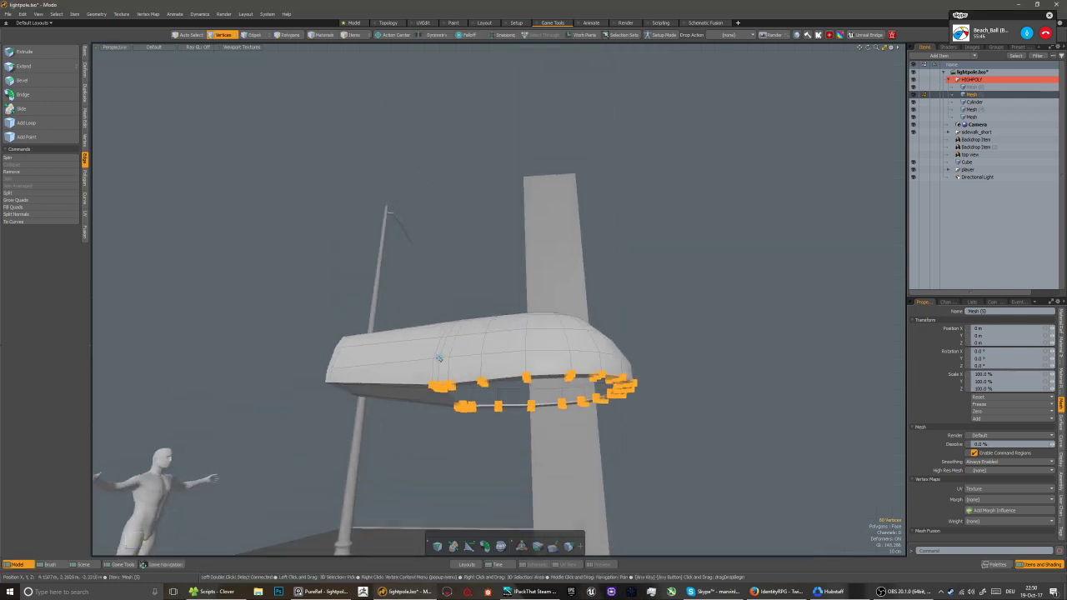
{"action": "key", "text": "r"}
{"action": "left_click", "coordinate": [392, 35]}
{"action": "left_click", "coordinate": [393, 60]}
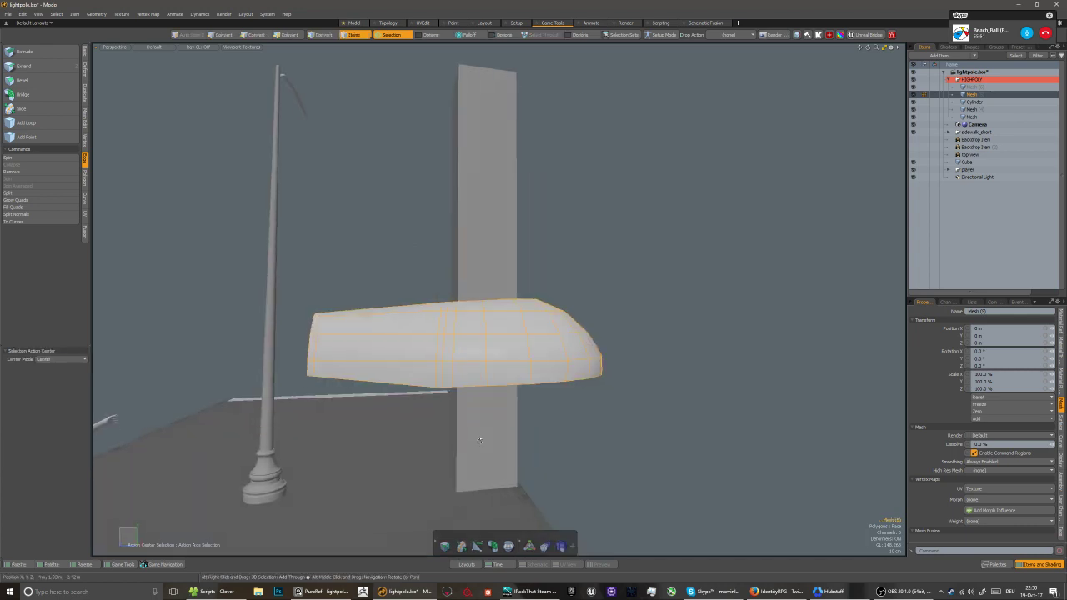
Examine the smoothed lamp head around its open narrow end
{"action": "left_click_drag", "start_coordinate": [479, 400], "coordinate": [479, 378], "text": "alt"}
{"action": "left_click", "coordinate": [443, 441]}
{"action": "scroll", "coordinate": [443, 440], "scroll_direction": "down", "scroll_amount": 4}
{"action": "left_click", "coordinate": [517, 321]}
{"action": "scroll", "coordinate": [516, 321], "scroll_direction": "up", "scroll_amount": 4}
{"action": "left_click_drag", "start_coordinate": [517, 321], "coordinate": [531, 342], "text": "alt"}
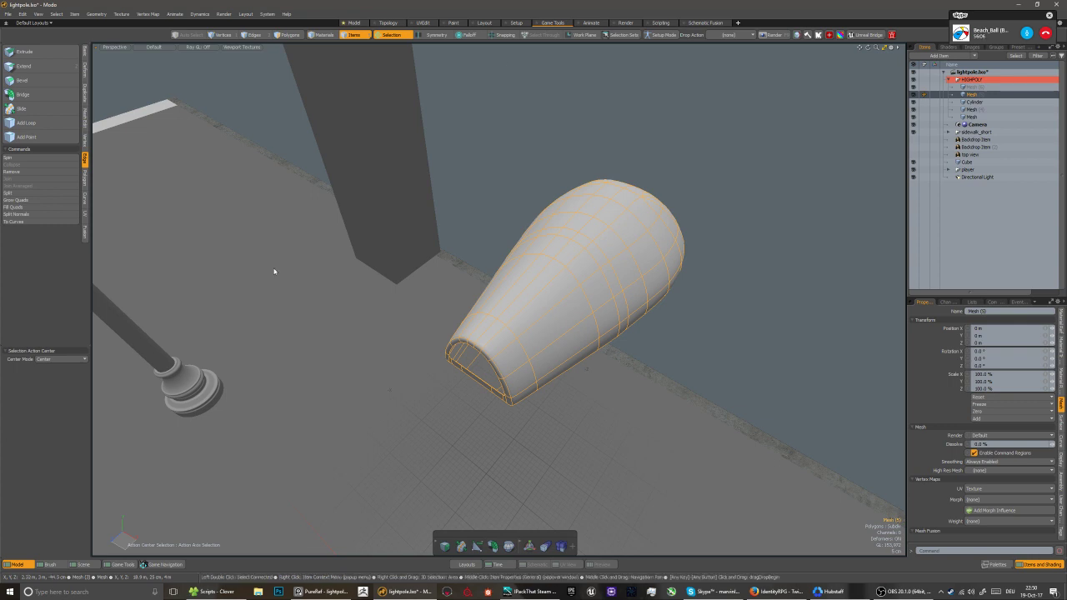
Try to bridge the two lower side edges of the narrow end's opening with Auto Connection, and undo the bridge
{"action": "left_click_drag", "start_coordinate": [633, 400], "coordinate": [380, 388], "text": "alt"}
{"action": "key", "text": "2"}
{"action": "left_click", "coordinate": [395, 385]}
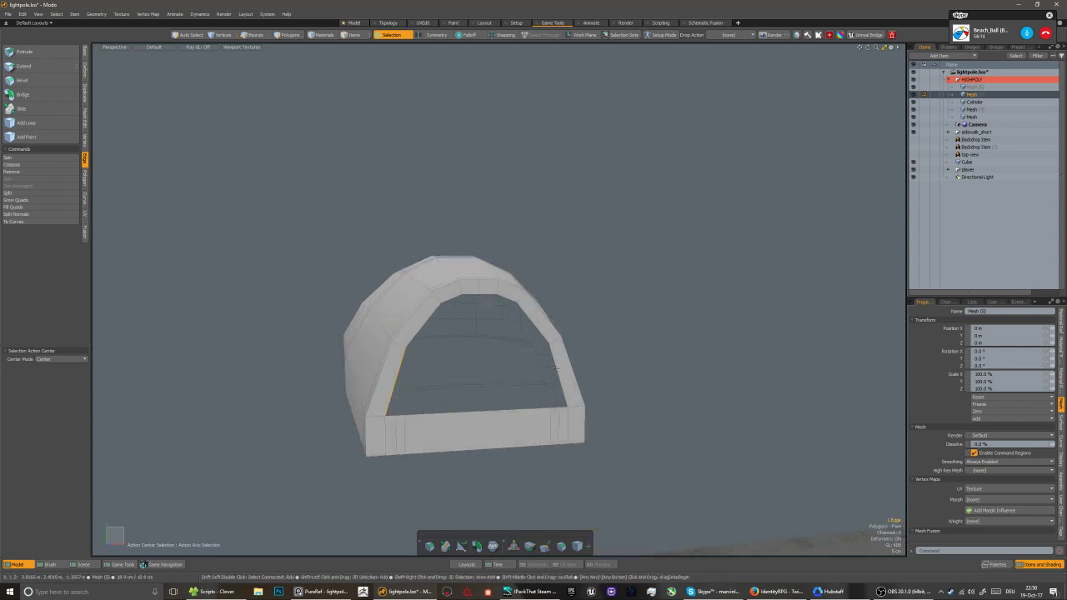
{"action": "left_click", "coordinate": [556, 369], "text": "shift"}
{"action": "left_click", "coordinate": [40, 94]}
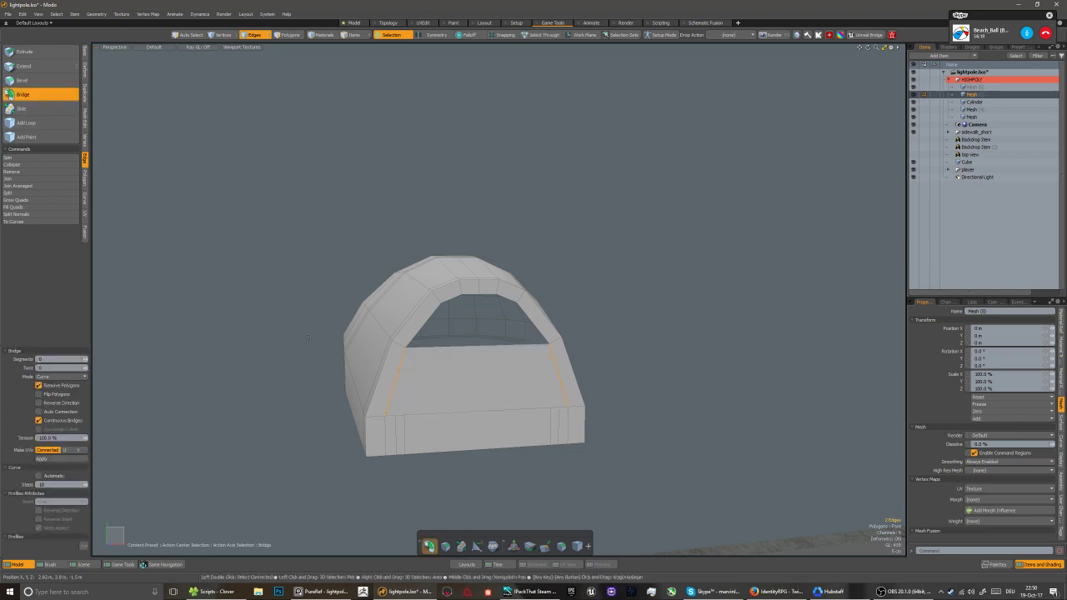
{"action": "mouse_move", "coordinate": [134, 409]}
{"action": "left_mouse_down", "text": "alt"}
{"action": "mouse_move", "coordinate": [96, 408]}
{"action": "mouse_move", "coordinate": [117, 408]}
{"action": "left_mouse_up", "text": "alt"}
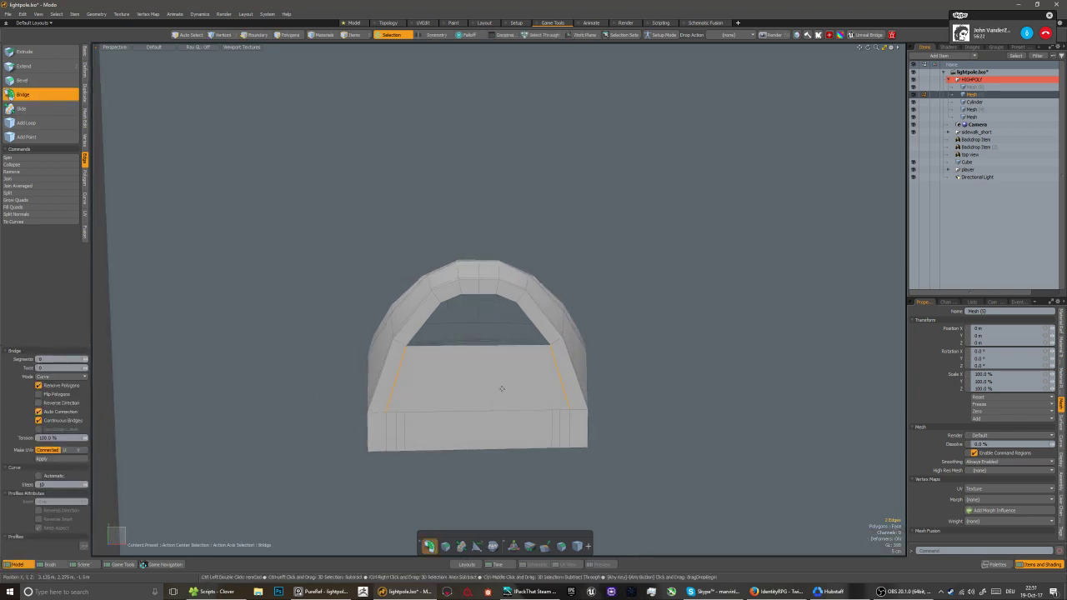
{"action": "left_click_drag", "start_coordinate": [529, 388], "coordinate": [530, 371], "text": "alt"}
{"action": "key", "text": "ctrl+z"}
Try to bridge both pairs of opposite side edges across the narrow end's opening with Auto Connection, and remove the bridged polygons
{"action": "left_click", "coordinate": [534, 325], "text": "shift"}
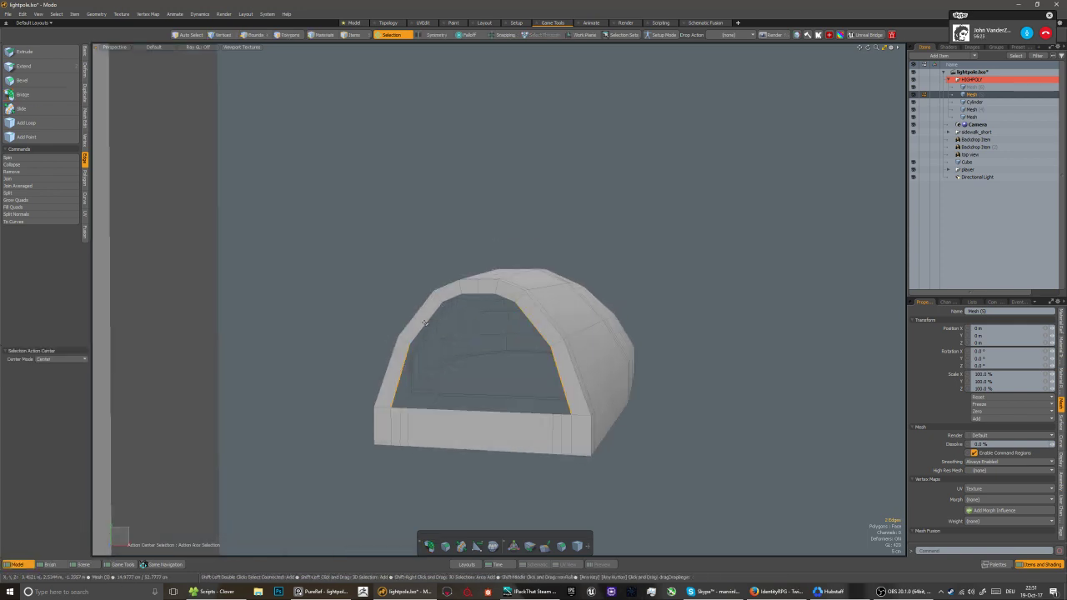
{"action": "left_click", "coordinate": [424, 323], "text": "shift"}
{"action": "key", "text": "b"}
{"action": "left_click", "coordinate": [38, 411]}
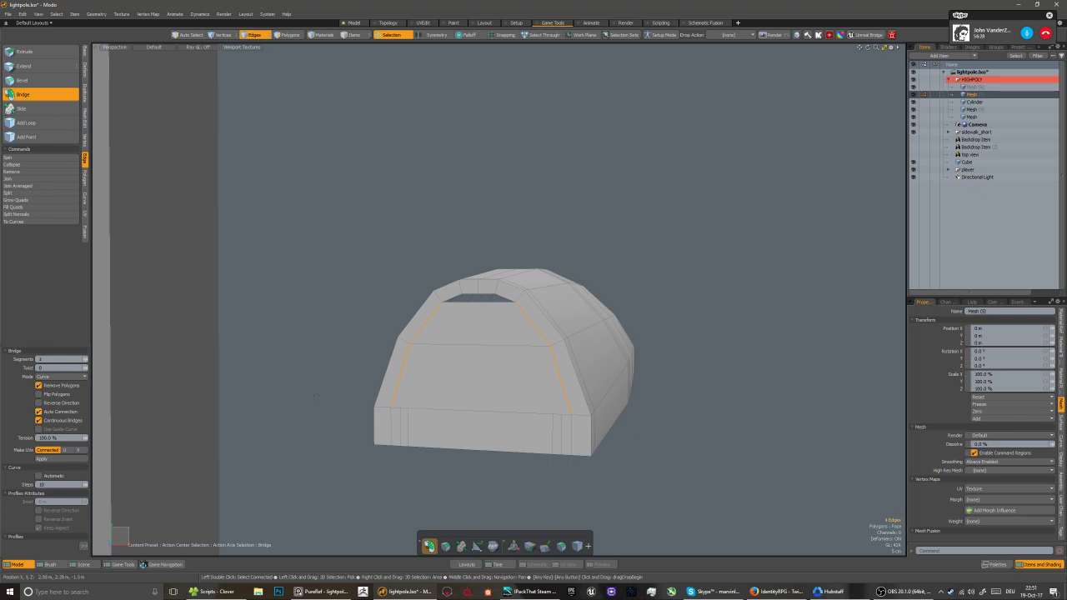
{"action": "key", "text": "ctrl+z"}
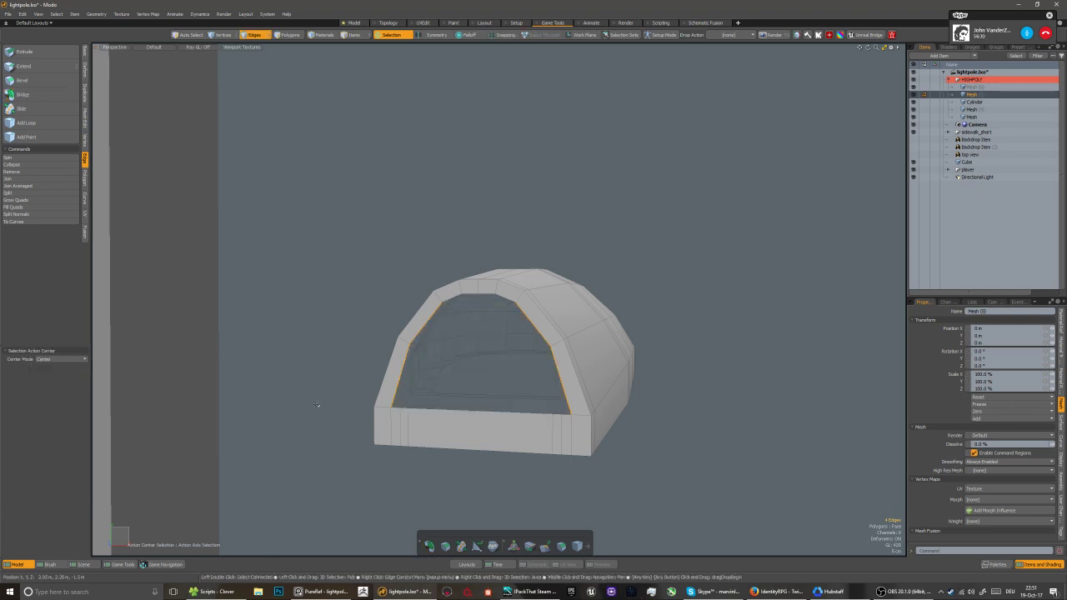
{"action": "left_click", "coordinate": [39, 412]}
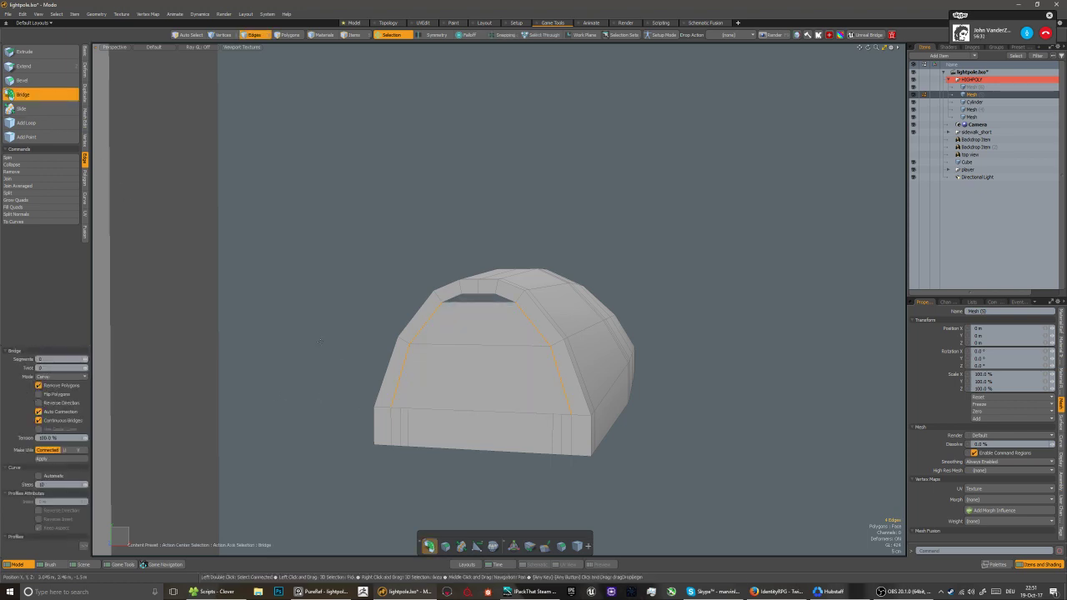
{"action": "key", "text": "3"}
{"action": "key", "text": "Delete"}
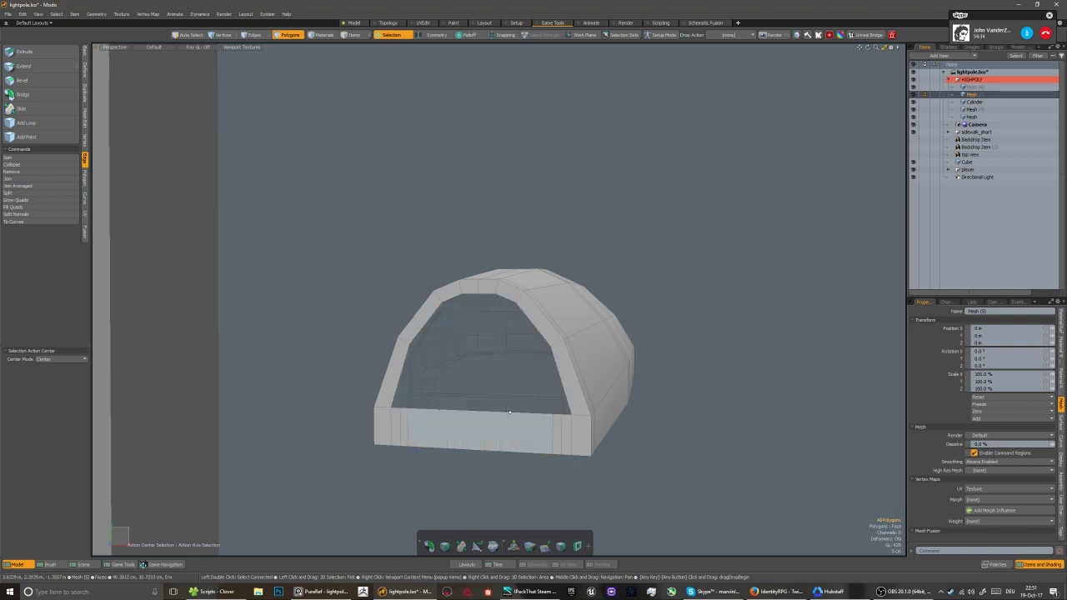
Select the street light's curved arm, the Cylinder mesh, in item mode
{"action": "key", "text": "5"}
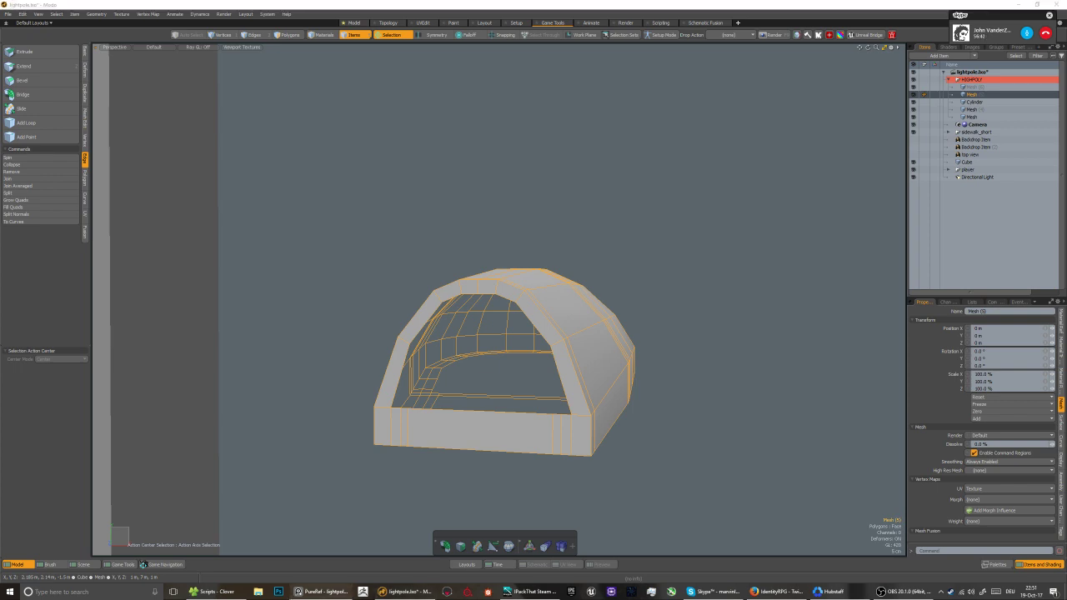
{"action": "scroll", "coordinate": [531, 331], "scroll_direction": "down", "scroll_amount": 8}
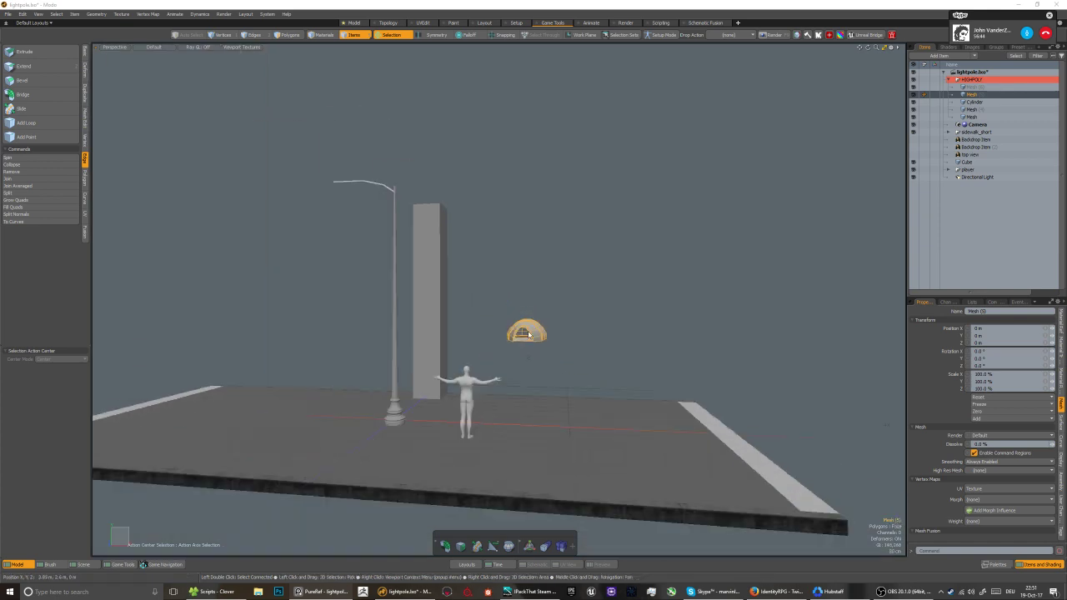
{"action": "left_click_drag", "start_coordinate": [341, 254], "coordinate": [366, 271], "text": "alt"}
{"action": "left_click", "coordinate": [372, 185]}
{"action": "key", "text": "Tab"}
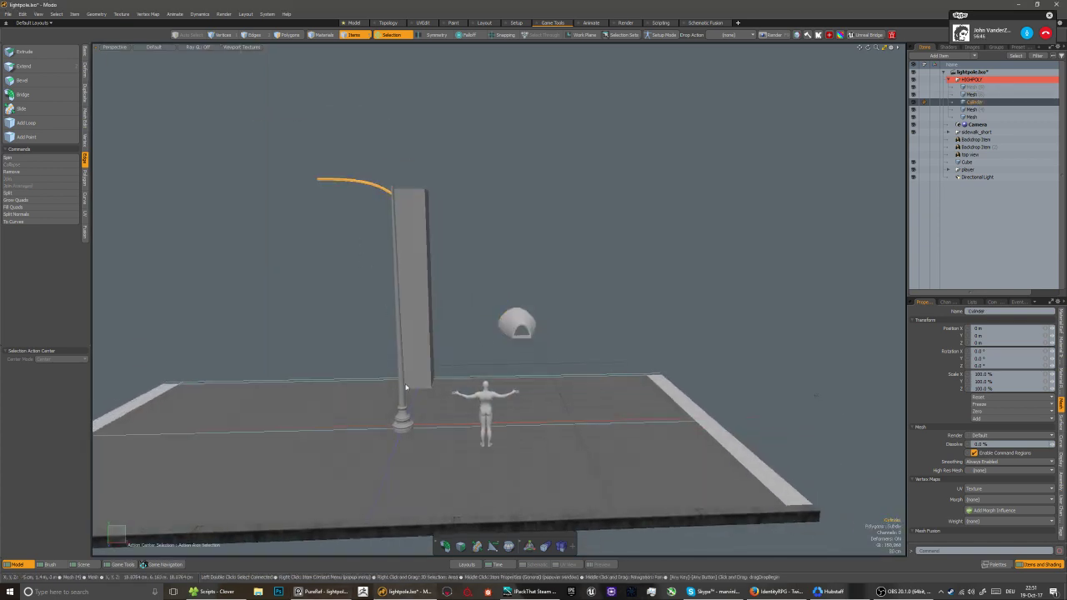
{"action": "left_click", "coordinate": [338, 429]}
{"action": "left_click_drag", "start_coordinate": [339, 428], "coordinate": [475, 290], "text": "alt"}
{"action": "left_click", "coordinate": [407, 169]}
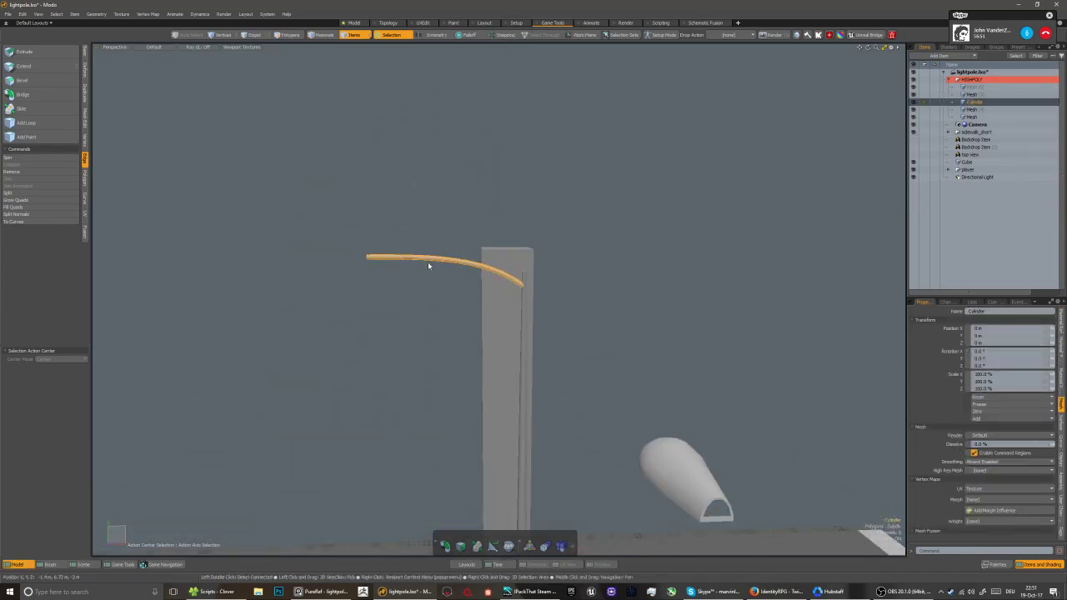
Move the vertices at the arm's free end slightly outward along its length and show the arm with subdivision smoothing
{"action": "key", "text": "1"}
{"action": "left_click", "coordinate": [368, 257]}
{"action": "key", "text": "w"}
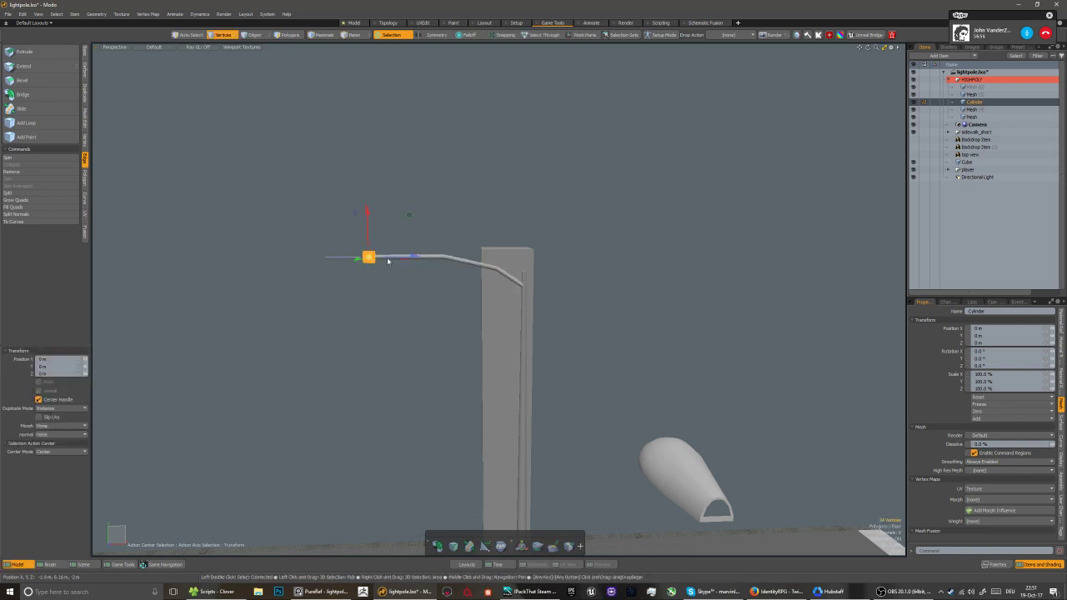
{"action": "left_click_drag", "start_coordinate": [369, 256], "coordinate": [363, 256]}
{"action": "key", "text": "q"}
{"action": "key", "text": "5"}
{"action": "key", "text": "Tab"}
{"action": "scroll", "coordinate": [428, 265], "scroll_direction": "down", "scroll_amount": 4}
{"action": "left_click_drag", "start_coordinate": [394, 344], "coordinate": [434, 270], "text": "alt"}
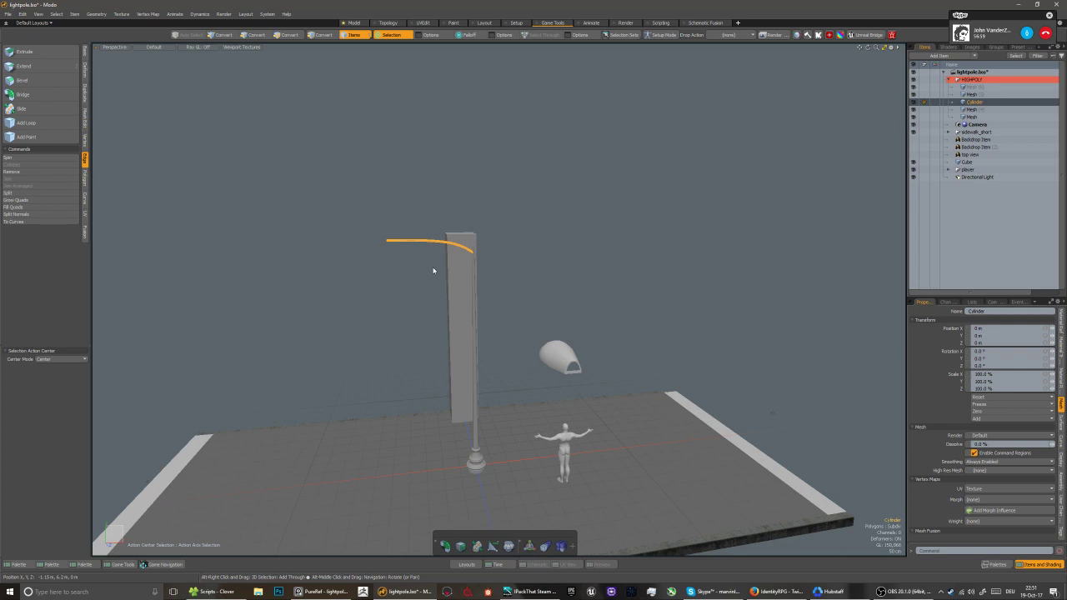
Try to lower the vertices at the arm's pole end with the action center set to None
{"action": "scroll", "coordinate": [469, 243], "scroll_direction": "up", "scroll_amount": 3}
{"action": "left_click_drag", "start_coordinate": [364, 330], "coordinate": [457, 267], "text": "alt"}
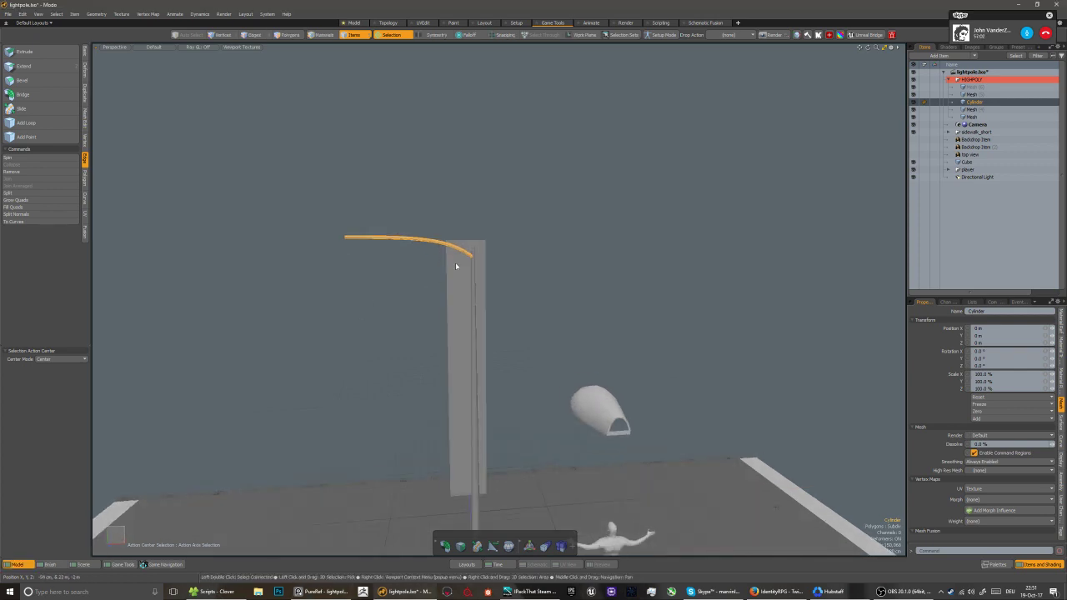
{"action": "key", "text": "1"}
{"action": "left_click", "coordinate": [500, 224]}
{"action": "right_click_drag", "start_coordinate": [506, 221], "coordinate": [464, 282]}
{"action": "scroll", "coordinate": [471, 250], "scroll_direction": "up", "scroll_amount": 3}
{"action": "key", "text": "w"}
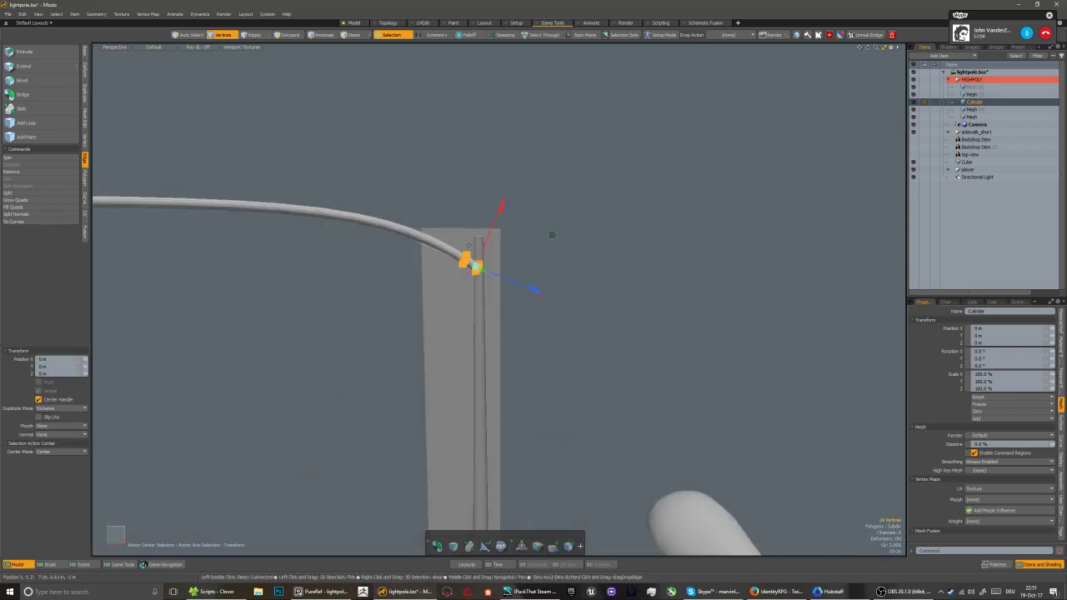
{"action": "left_click", "coordinate": [387, 36]}
{"action": "left_click", "coordinate": [381, 42]}
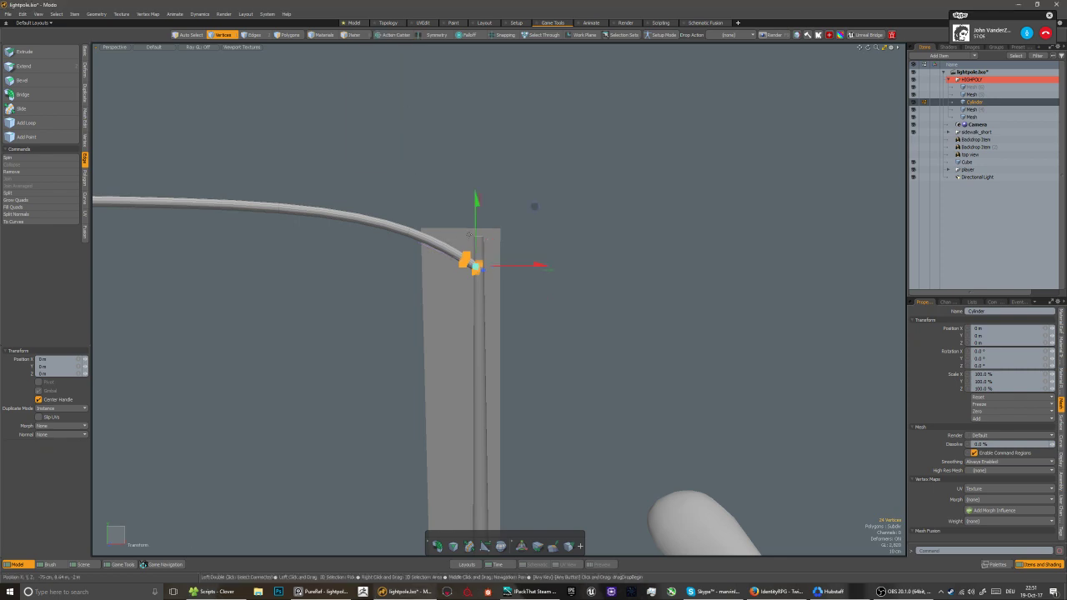
{"action": "left_click_drag", "start_coordinate": [476, 235], "coordinate": [417, 319]}
{"action": "key", "text": "Tab"}
{"action": "key", "text": "5"}
{"action": "scroll", "coordinate": [445, 360], "scroll_direction": "up", "scroll_amount": 5}
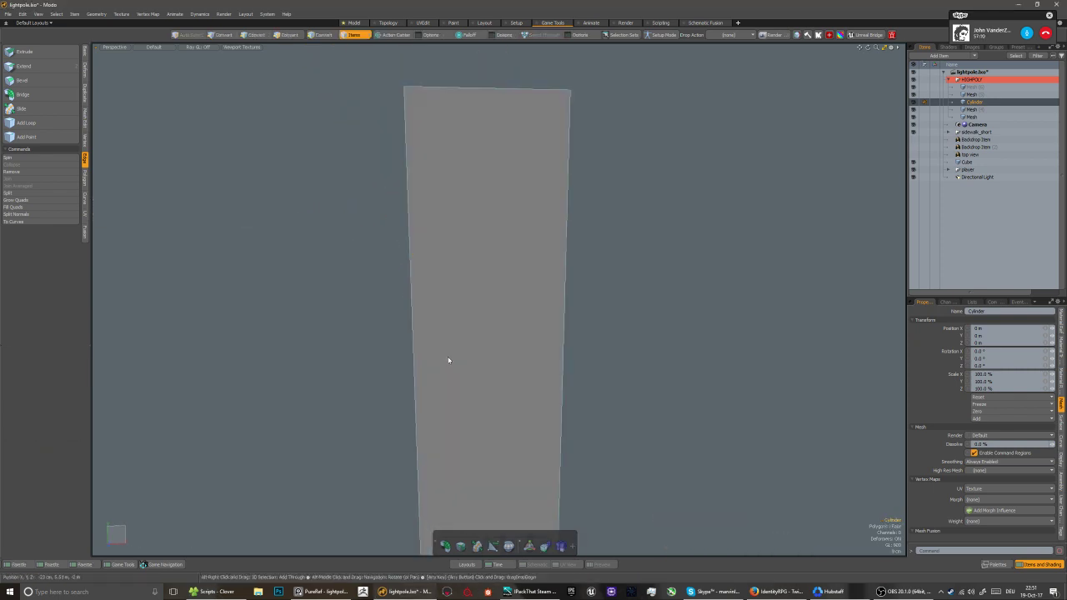
Try to rotate the edge loop at the arm's lower bend to align it with the bend angle
{"action": "scroll", "coordinate": [447, 360], "scroll_direction": "down", "scroll_amount": 3}
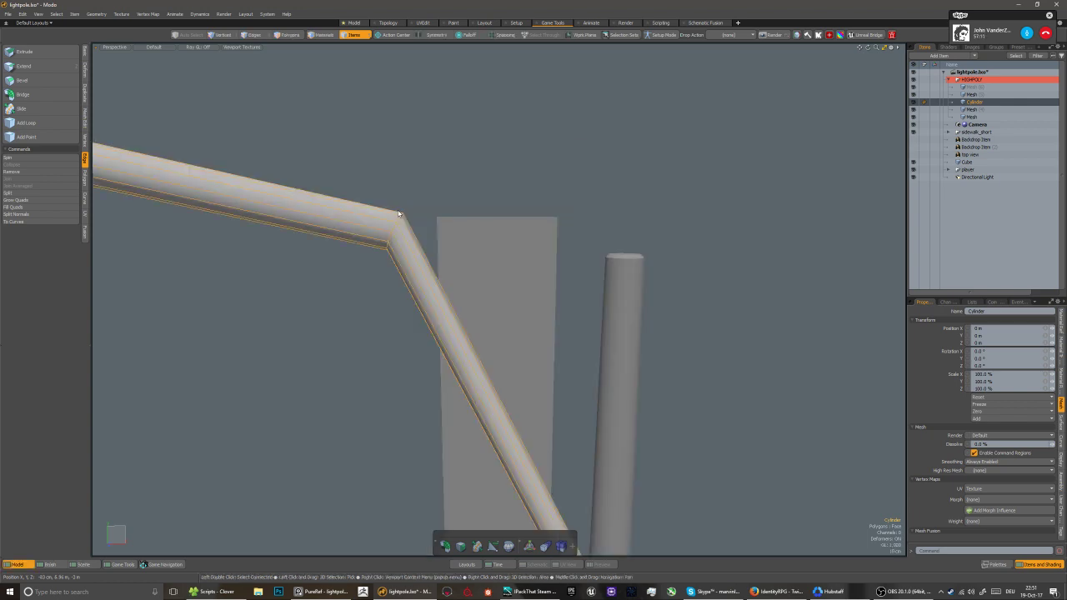
{"action": "key", "text": "2"}
{"action": "scroll", "coordinate": [398, 214], "scroll_direction": "up", "scroll_amount": 2}
{"action": "scroll", "coordinate": [417, 242], "scroll_direction": "down", "scroll_amount": 4}
{"action": "key", "text": "e"}
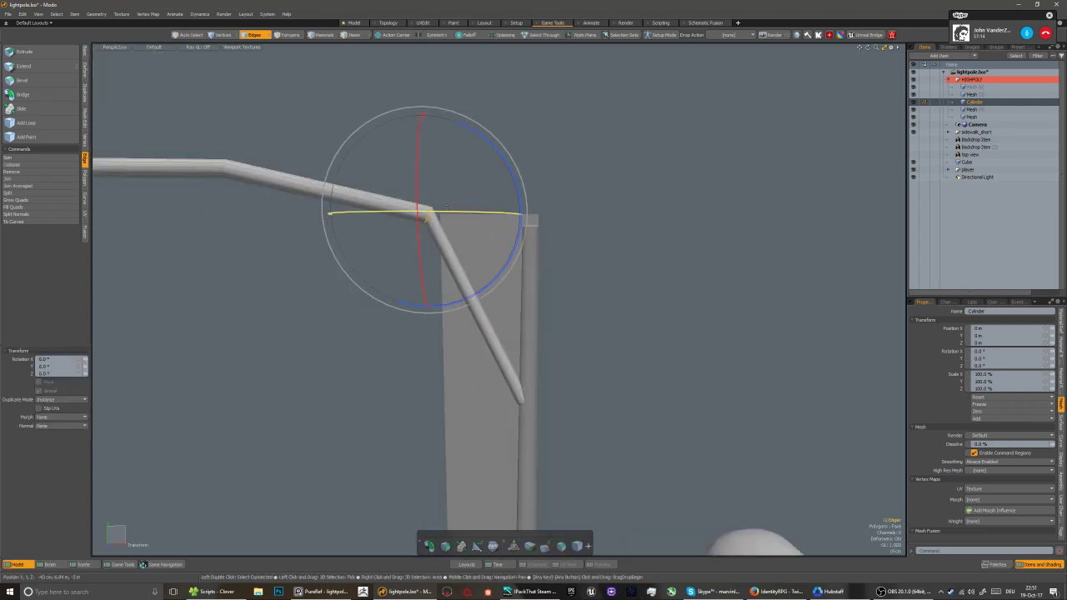
{"action": "left_click_drag", "start_coordinate": [503, 165], "coordinate": [500, 171]}
{"action": "key", "text": "space"}
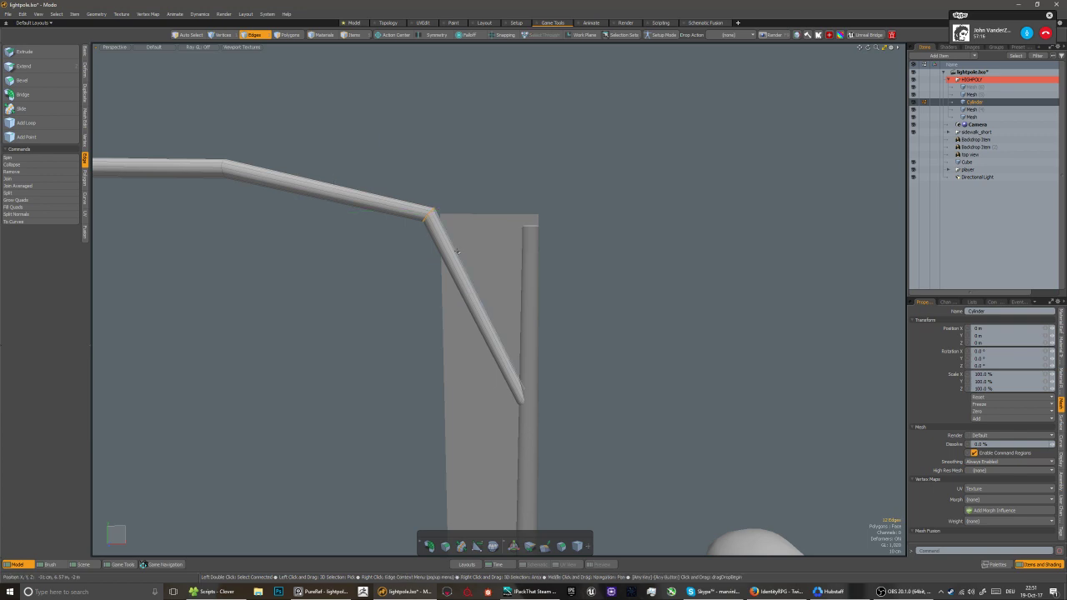
Try to bevel the lower bend's edge loop in Inset mode with a raised round level
{"action": "key", "text": "b"}
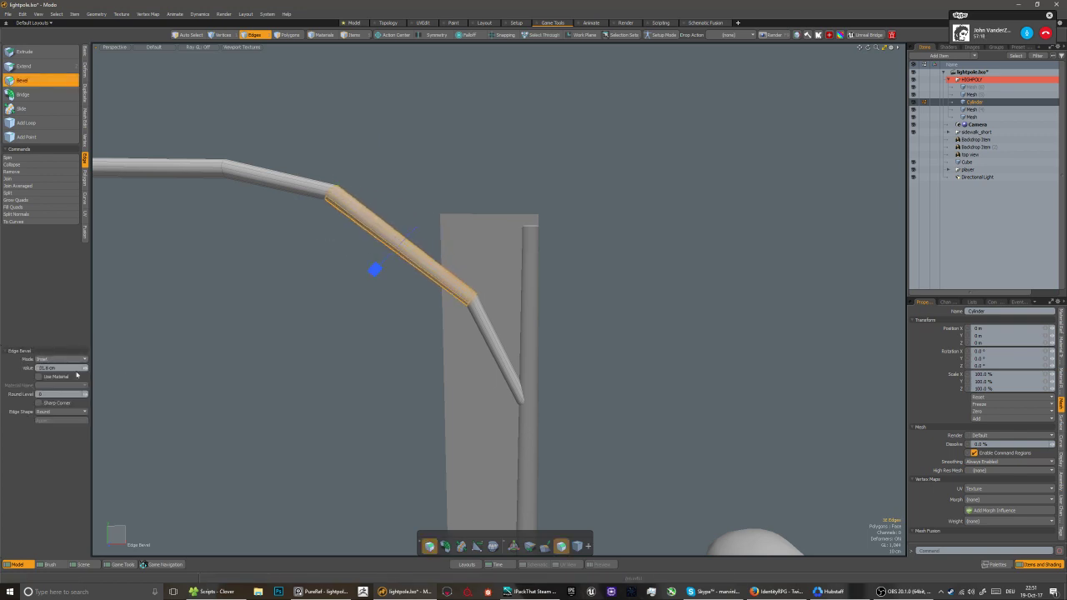
{"action": "left_click", "coordinate": [86, 394]}
{"action": "key", "text": "space"}
{"action": "key", "text": "space"}
{"action": "key", "text": "space"}
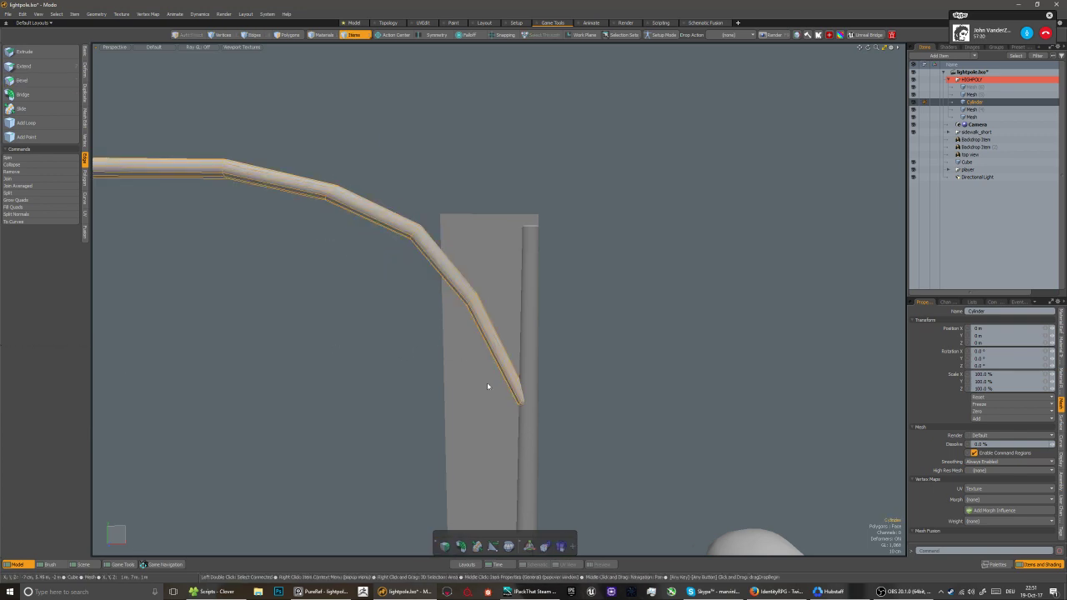
Try to scale the vertices at the arm's pole end vertically
{"action": "left_click", "coordinate": [521, 397]}
{"action": "key", "text": "r"}
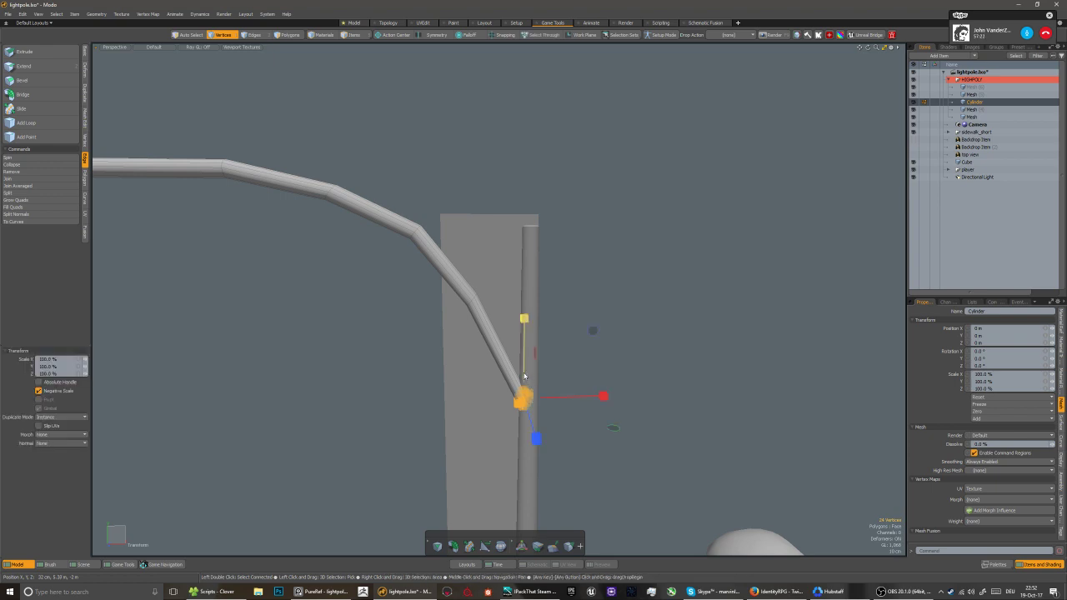
{"action": "left_click_drag", "start_coordinate": [523, 380], "coordinate": [520, 317], "text": "alt"}
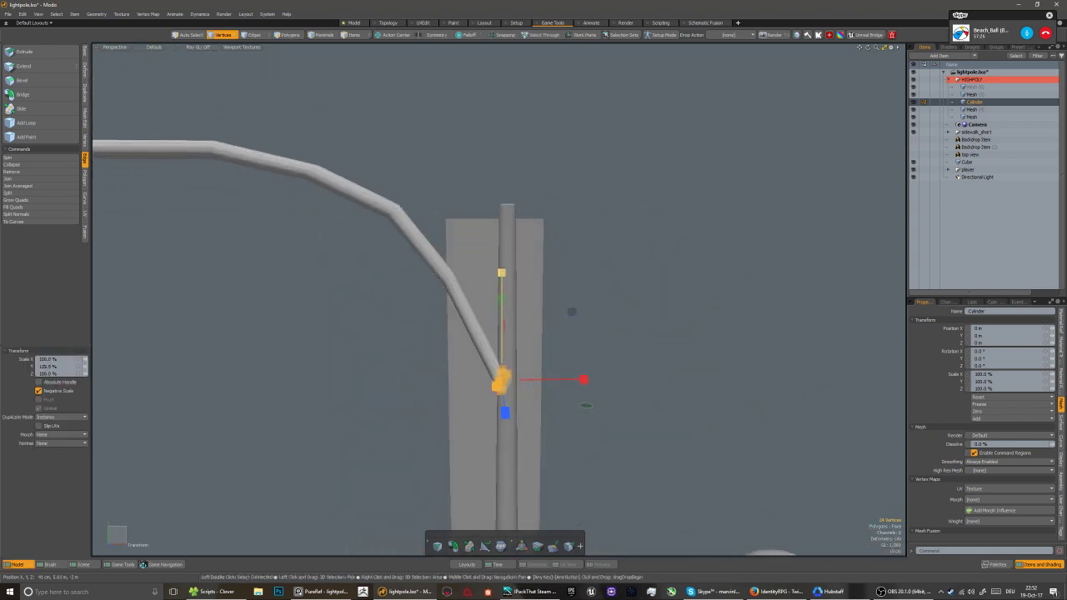
{"action": "key", "text": "space"}
Try to rotate the bend's edge loop nearest the pole to even out the arm's curve
{"action": "scroll", "coordinate": [452, 275], "scroll_direction": "up", "scroll_amount": 4}
{"action": "key", "text": "space"}
{"action": "double_click", "coordinate": [446, 272]}
{"action": "key", "text": "e"}
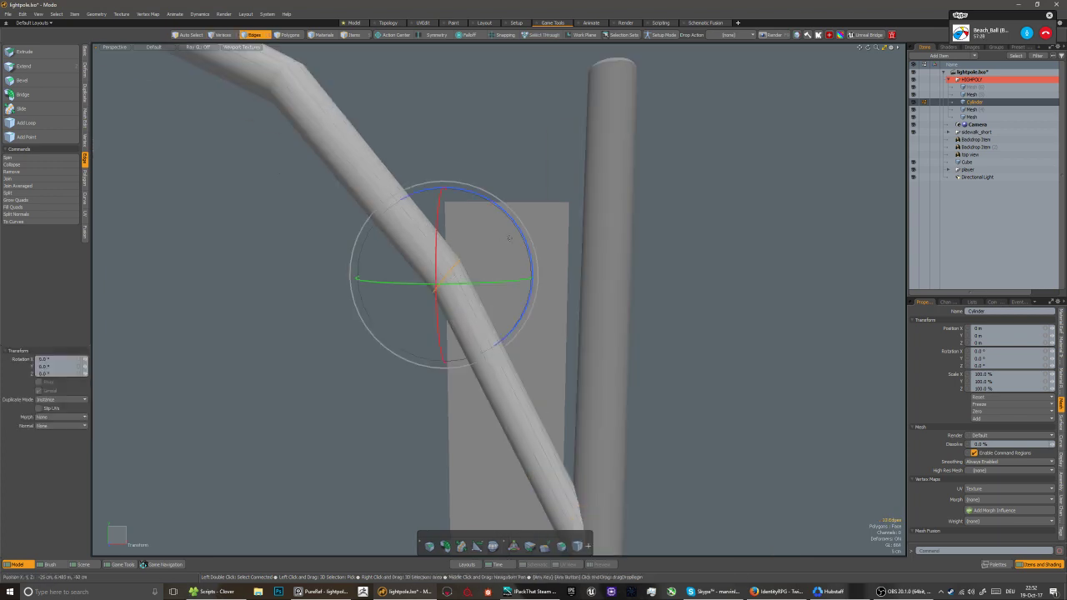
{"action": "key", "text": "space"}
{"action": "key", "text": "5"}
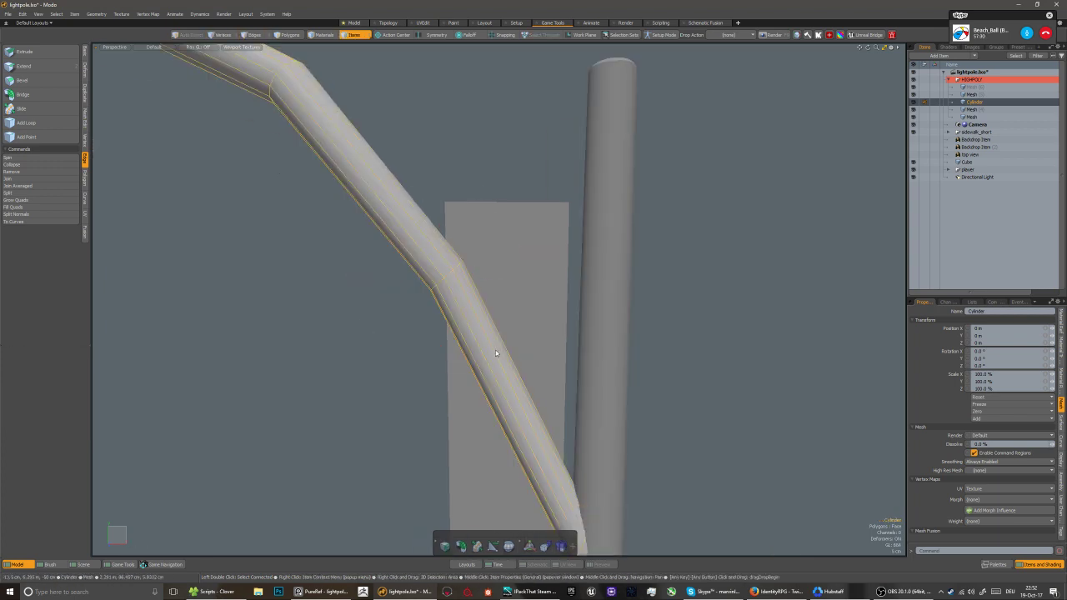
{"action": "scroll", "coordinate": [498, 358], "scroll_direction": "down", "scroll_amount": 5}
{"action": "key", "text": "Tab"}
{"action": "scroll", "coordinate": [505, 391], "scroll_direction": "up", "scroll_amount": 1}
{"action": "left_click_drag", "start_coordinate": [505, 391], "coordinate": [495, 385], "text": "alt"}
{"action": "scroll", "coordinate": [495, 385], "scroll_direction": "up", "scroll_amount": 5}
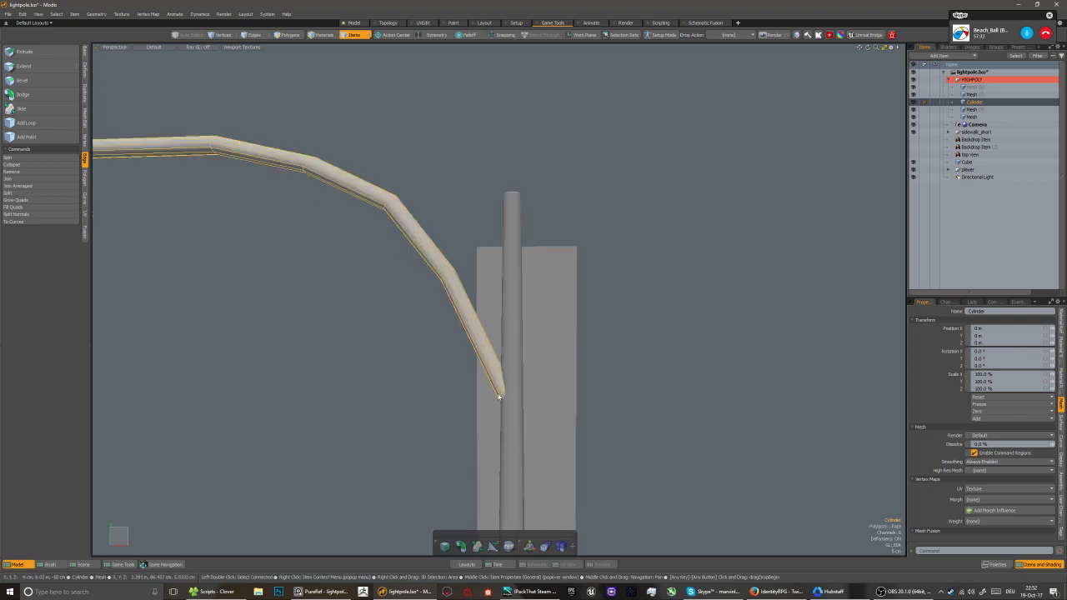
Try to move the edge loop beside the arm's pole end slightly upward and preview the smoothed arm
{"action": "key", "text": "2"}
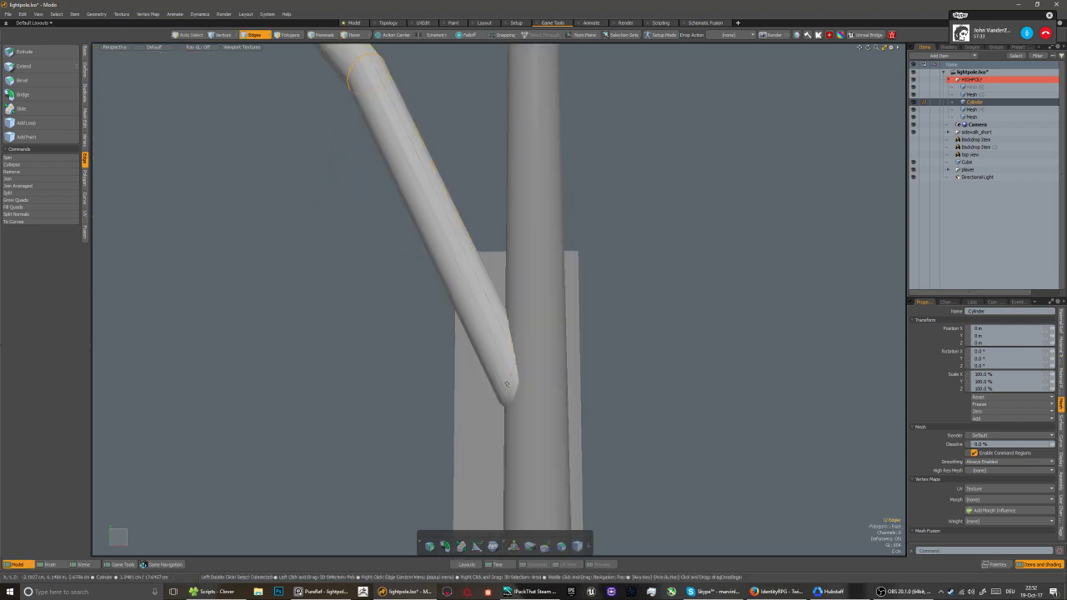
{"action": "double_click", "coordinate": [508, 384]}
{"action": "scroll", "coordinate": [507, 384], "scroll_direction": "down", "scroll_amount": 2}
{"action": "key", "text": "w"}
{"action": "left_click_drag", "start_coordinate": [542, 334], "coordinate": [544, 318]}
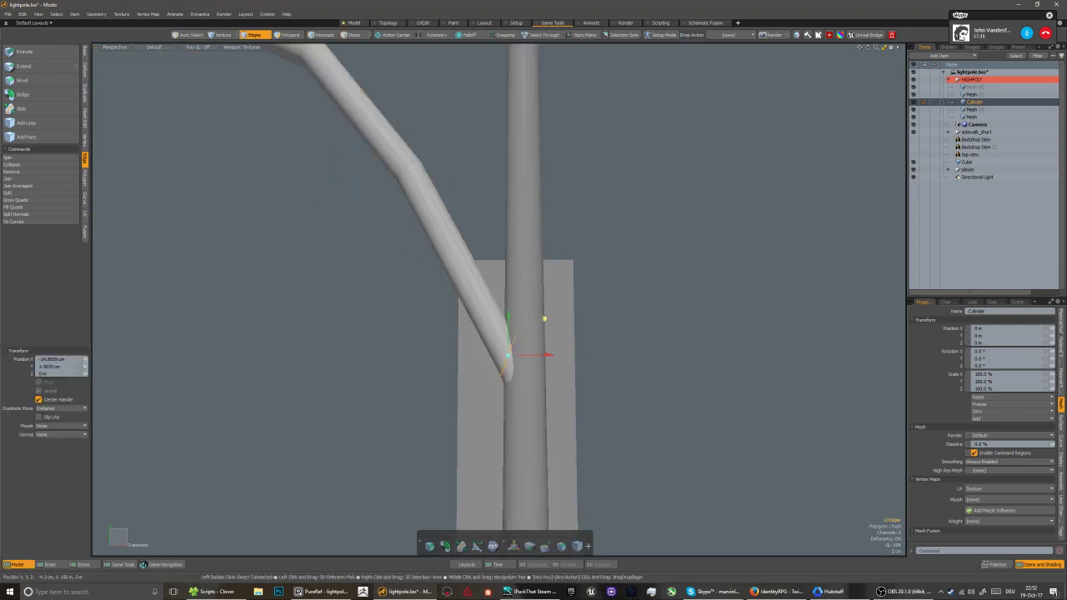
{"action": "key", "text": "space"}
{"action": "key", "text": "5"}
{"action": "key", "text": "Tab"}
{"action": "scroll", "coordinate": [497, 364], "scroll_direction": "down", "scroll_amount": 6}
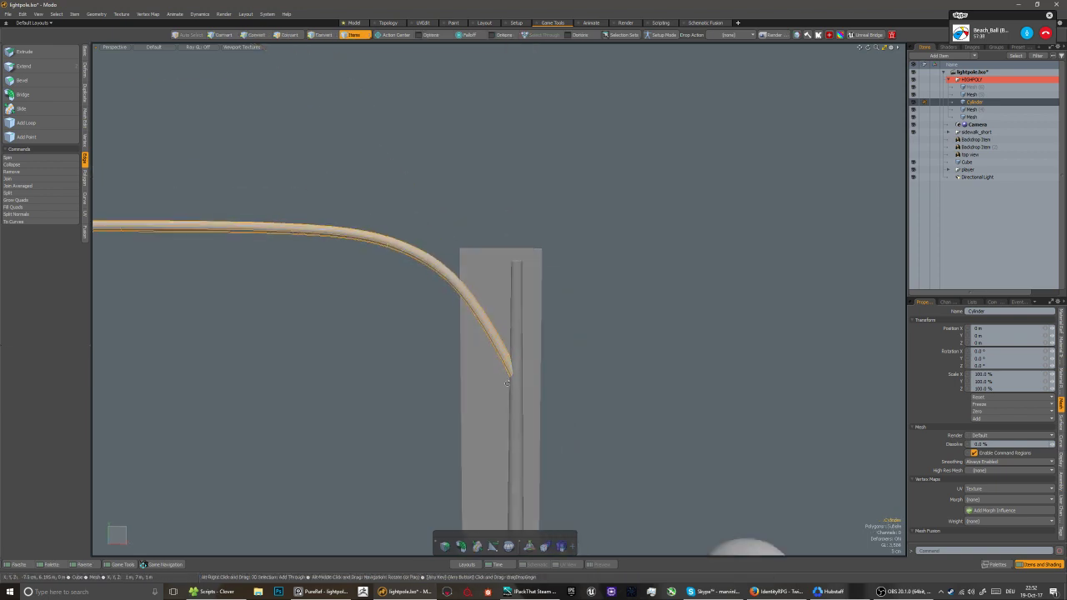
{"action": "left_click_drag", "start_coordinate": [497, 364], "coordinate": [484, 362], "text": "alt"}
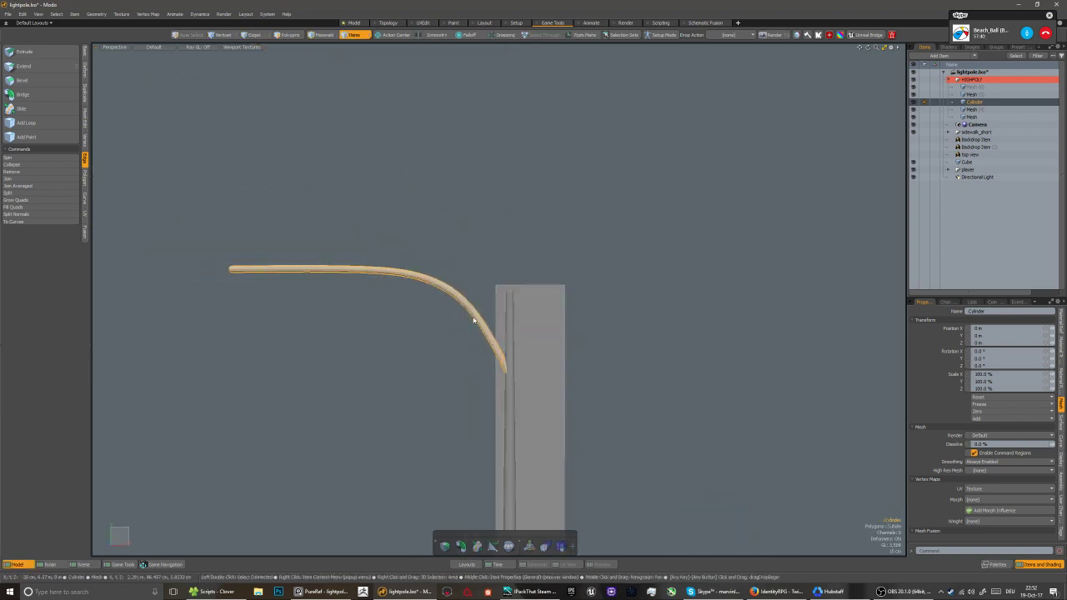
Undo the recent moves, rotations and bevel on the pole end of the arm
{"action": "key", "text": "ctrl+z"}
{"action": "key", "text": "ctrl+z"}
{"action": "key", "text": "ctrl+z"}
{"action": "key", "text": "ctrl+z"}
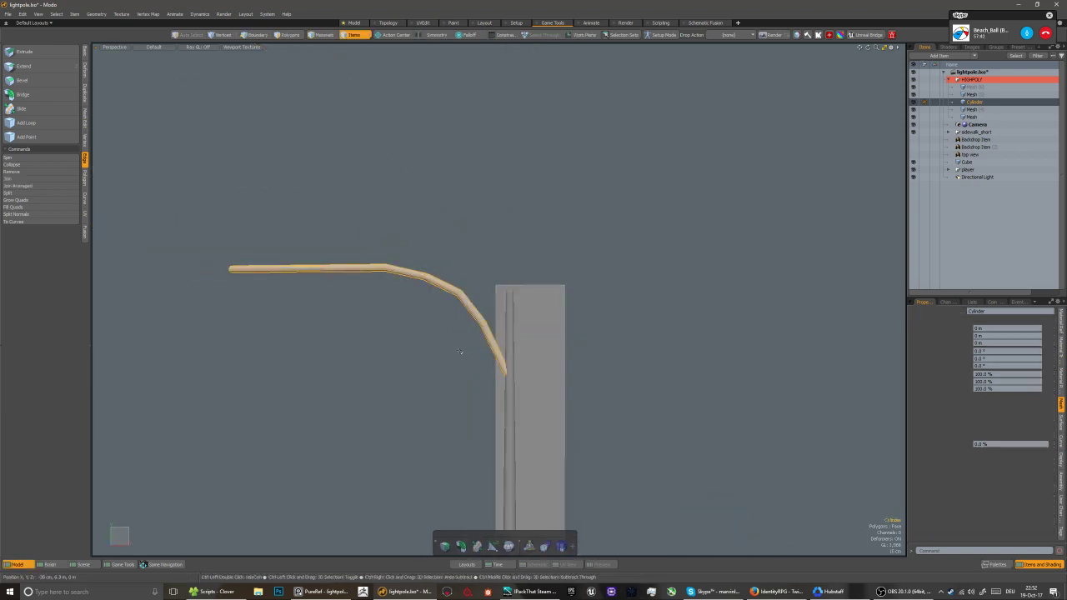
{"action": "key", "text": "ctrl+z"}
{"action": "key", "text": "ctrl+z"}
{"action": "key", "text": "ctrl+z"}
{"action": "key", "text": "ctrl+z"}
{"action": "key", "text": "ctrl+z"}
{"action": "key", "text": "ctrl+z"}
{"action": "key", "text": "ctrl+z"}
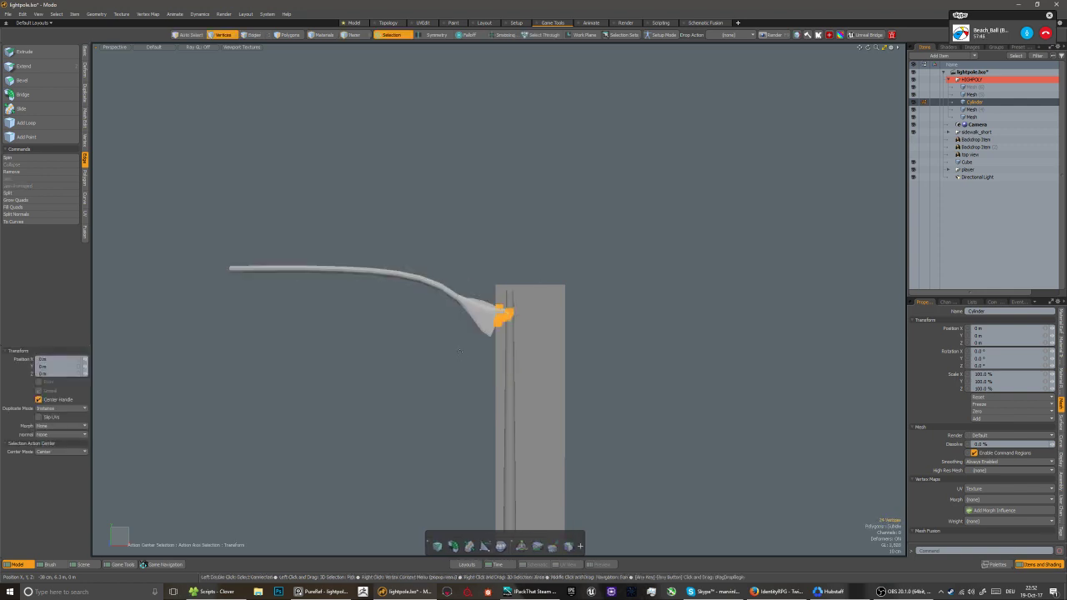
{"action": "key", "text": "Escape"}
Delete the distorted polygons of the arm's last section beside the pole
{"action": "left_click_drag", "start_coordinate": [460, 351], "coordinate": [492, 306], "text": "alt"}
{"action": "scroll", "coordinate": [538, 283], "scroll_direction": "up", "scroll_amount": 3}
{"action": "key", "text": "3"}
{"action": "left_click", "coordinate": [493, 305]}
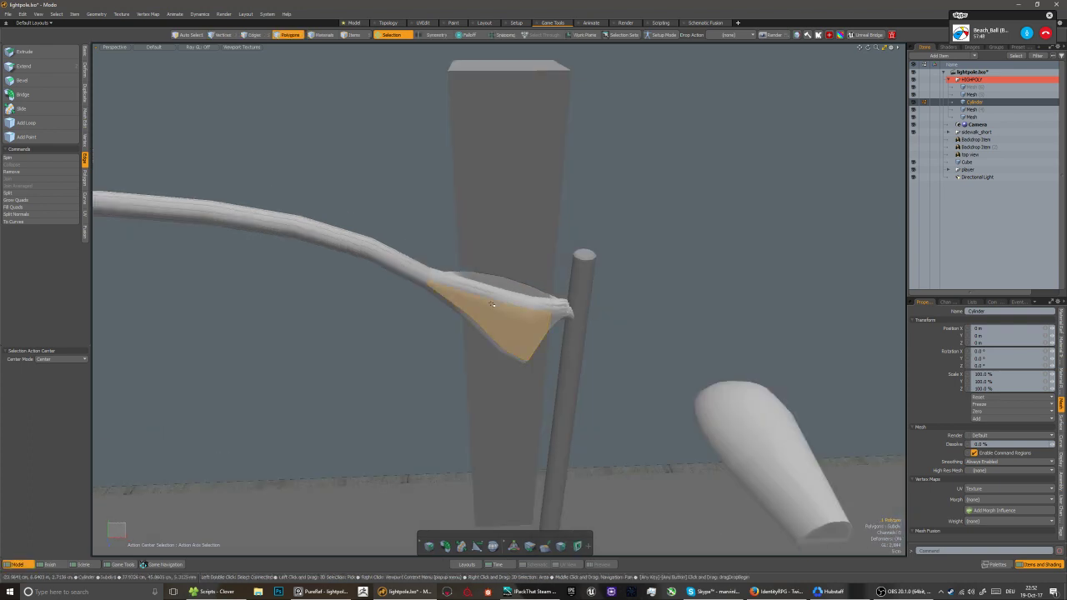
{"action": "key", "text": "Delete"}
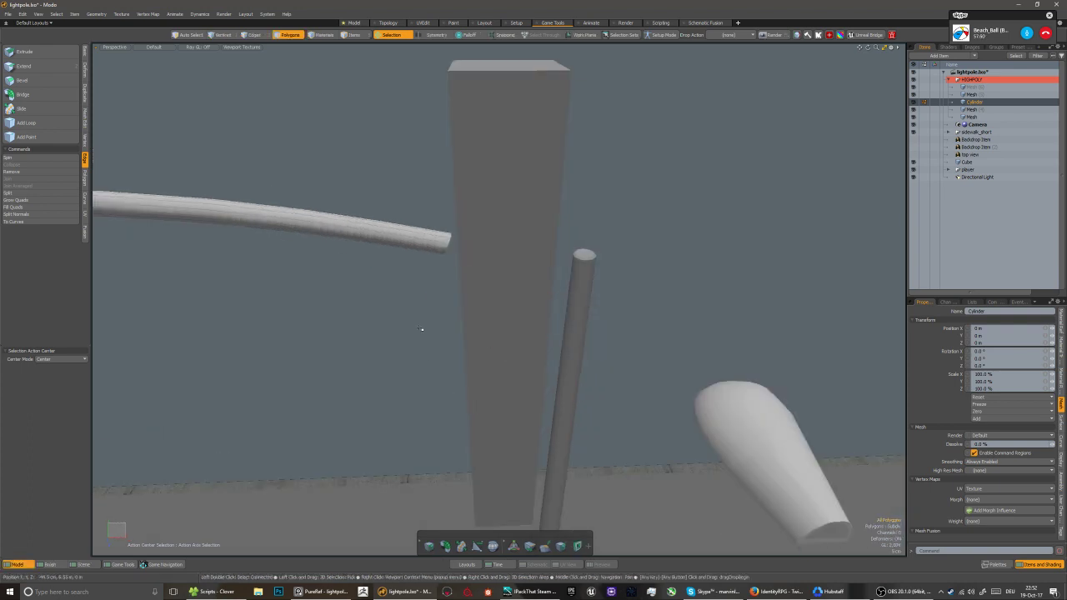
Select the arm's open edge loop and extend it diagonally down to the pole as a new section
{"action": "left_click_drag", "start_coordinate": [420, 329], "coordinate": [446, 266], "text": "alt"}
{"action": "key", "text": "2"}
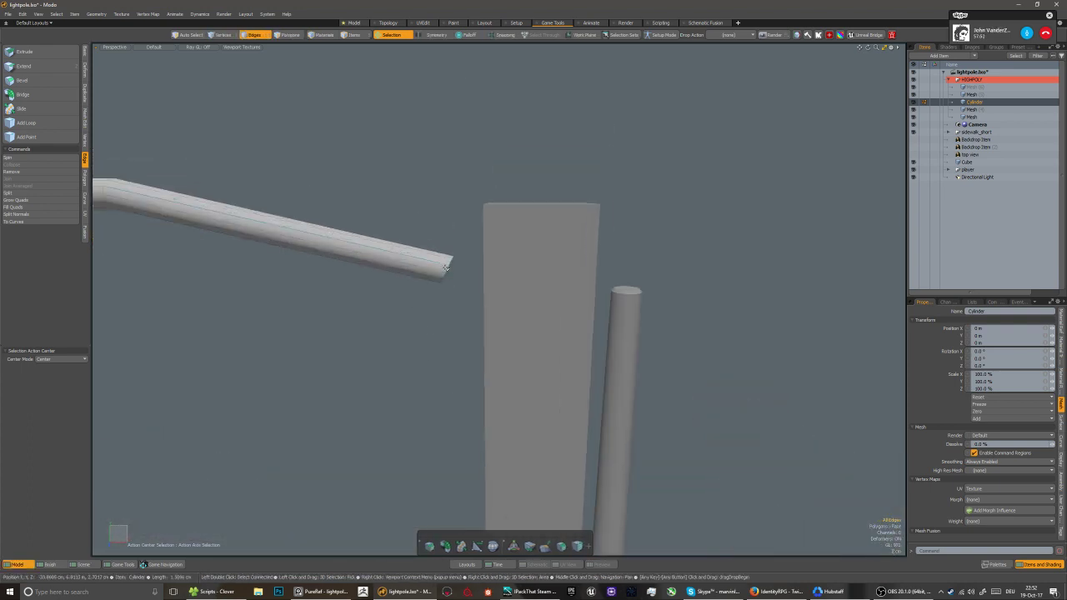
{"action": "double_click", "coordinate": [446, 267]}
{"action": "key", "text": "z"}
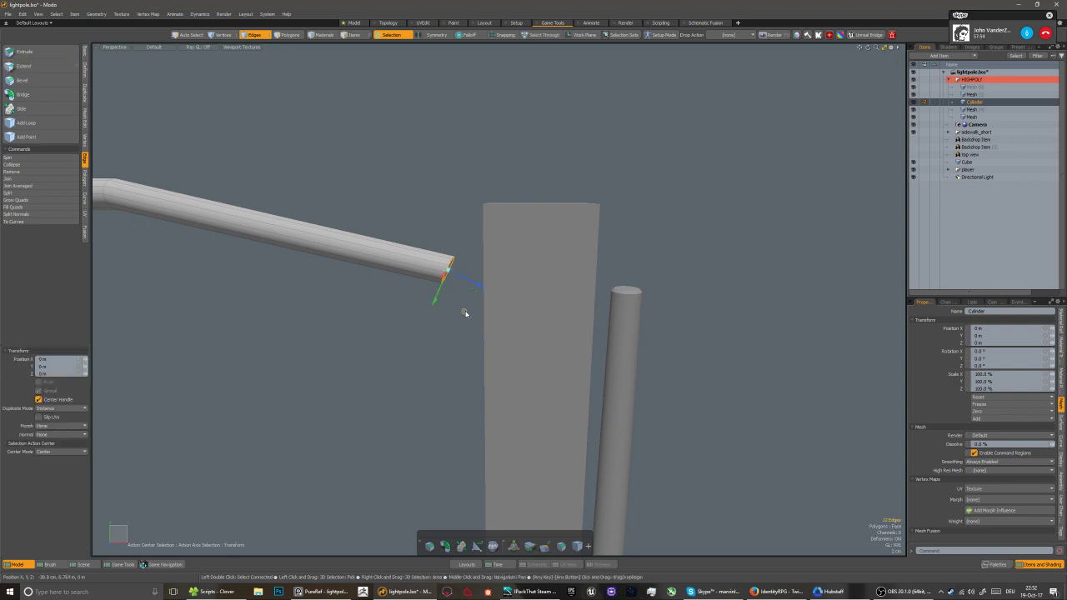
{"action": "scroll", "coordinate": [465, 313], "scroll_direction": "down", "scroll_amount": 3}
{"action": "left_click_drag", "start_coordinate": [465, 315], "coordinate": [553, 396], "text": "alt"}
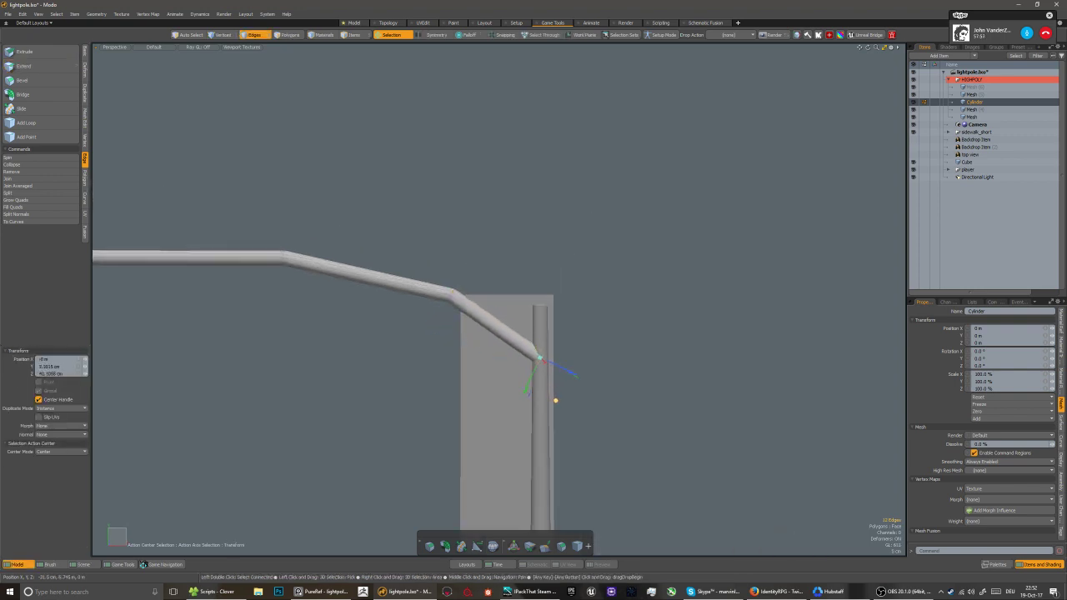
{"action": "key", "text": "q"}
Move the arm's pole-end vertices down along the pole with the action center set to None
{"action": "key", "text": "5"}
{"action": "scroll", "coordinate": [465, 348], "scroll_direction": "down", "scroll_amount": 4}
{"action": "left_click_drag", "start_coordinate": [464, 350], "coordinate": [492, 359], "text": "alt"}
{"action": "scroll", "coordinate": [480, 349], "scroll_direction": "down", "scroll_amount": 2}
{"action": "key", "text": "1"}
{"action": "scroll", "coordinate": [492, 360], "scroll_direction": "up", "scroll_amount": 2}
{"action": "right_click_drag", "start_coordinate": [476, 302], "coordinate": [525, 400]}
{"action": "key", "text": "w"}
{"action": "left_click", "coordinate": [376, 37]}
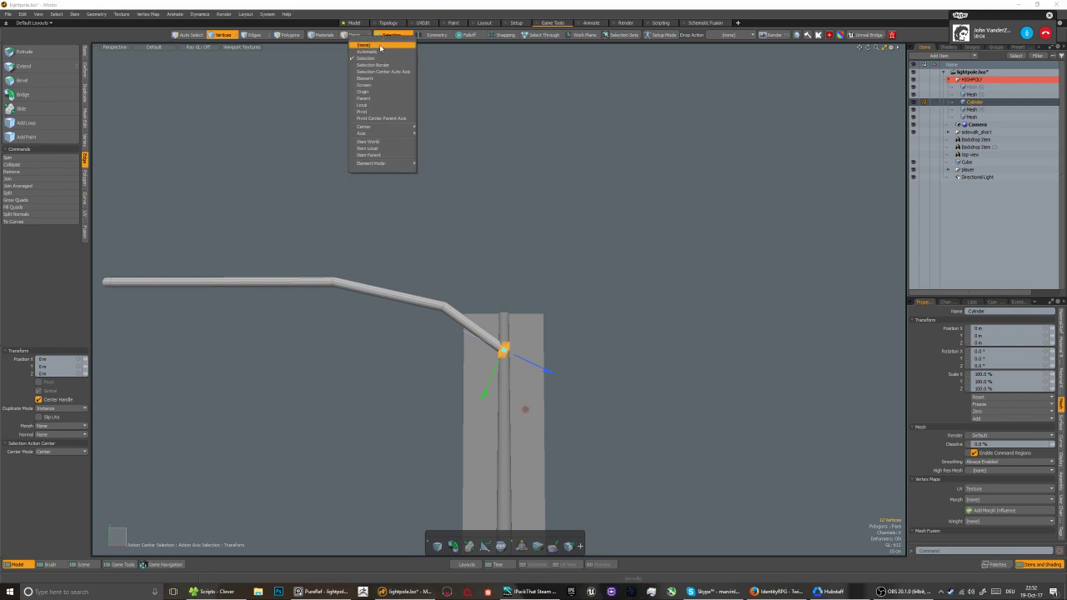
{"action": "left_click", "coordinate": [372, 45]}
{"action": "left_click_drag", "start_coordinate": [505, 326], "coordinate": [504, 342]}
{"action": "key", "text": "q"}
Bevel the edge loop at the arm's lower bend by about 23.65 cm in Inset mode with round level 1, and enable subdivision smoothing
{"action": "key", "text": "2"}
{"action": "scroll", "coordinate": [442, 309], "scroll_direction": "up", "scroll_amount": 4}
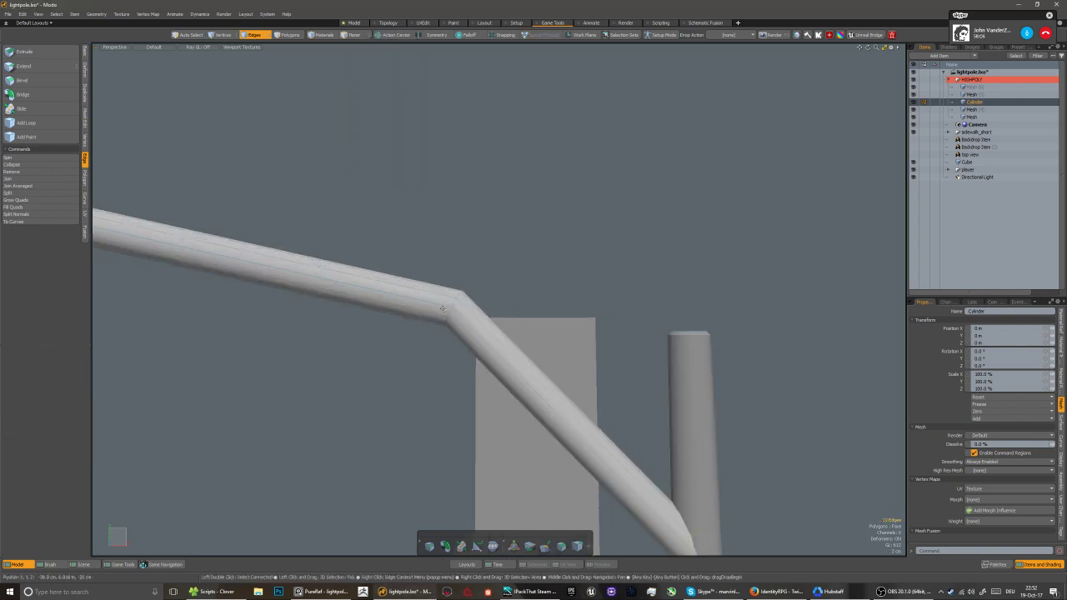
{"action": "scroll", "coordinate": [448, 312], "scroll_direction": "down", "scroll_amount": 4}
{"action": "key", "text": "b"}
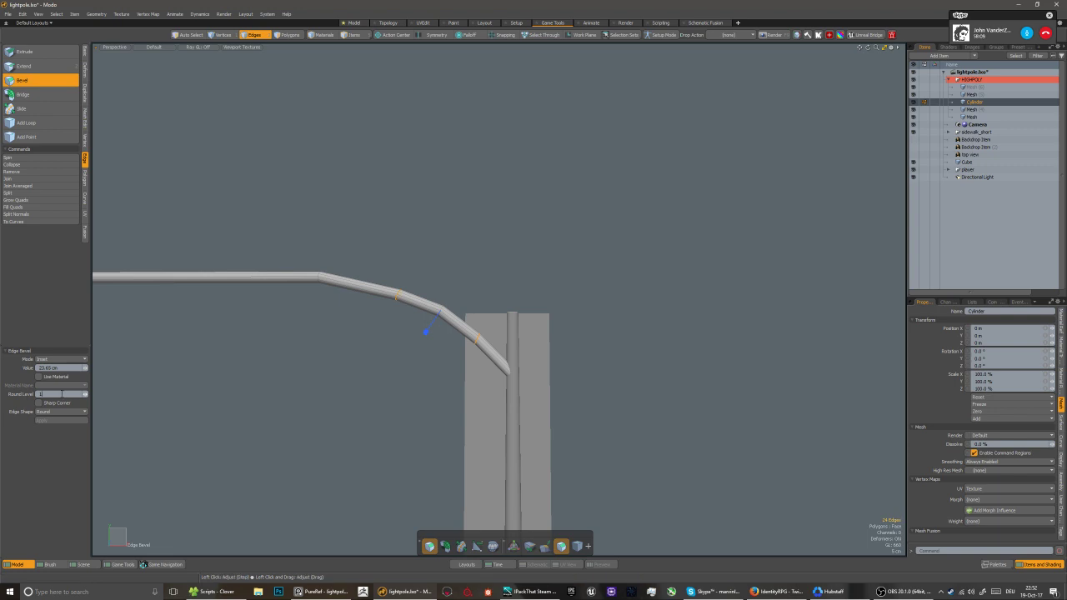
{"action": "key", "text": "Return"}
{"action": "key", "text": "q"}
{"action": "key", "text": "Tab"}
{"action": "key", "text": "5"}
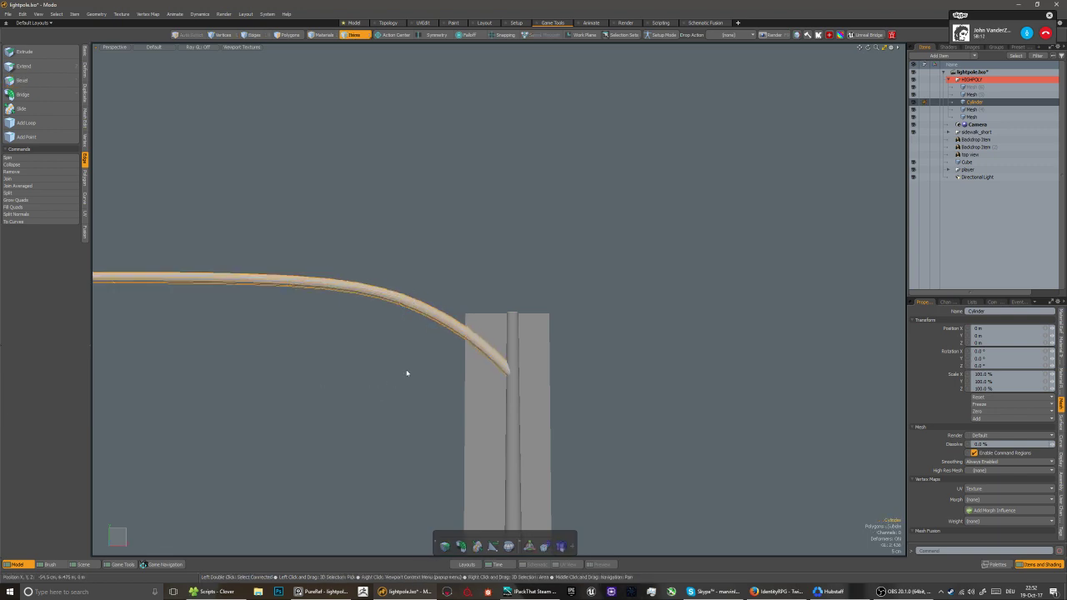
Deselect the curved arm, check the street light as a whole, and save the scene
{"action": "scroll", "coordinate": [429, 345], "scroll_direction": "down", "scroll_amount": 3}
{"action": "left_click_drag", "start_coordinate": [429, 345], "coordinate": [422, 310], "text": "alt"}
{"action": "scroll", "coordinate": [423, 310], "scroll_direction": "down", "scroll_amount": 3}
{"action": "left_click", "coordinate": [508, 492]}
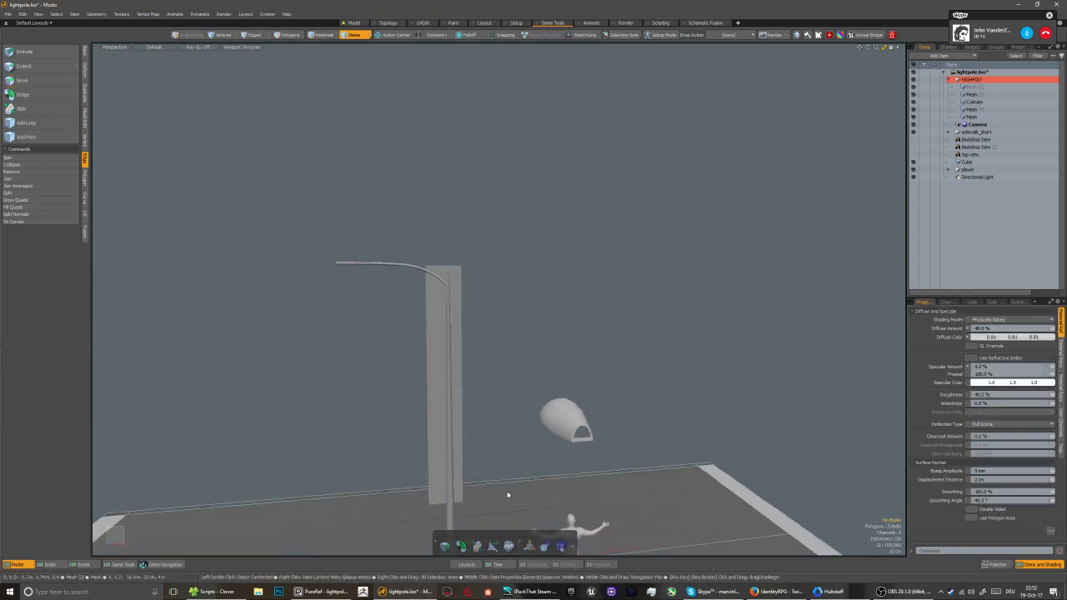
{"action": "key", "text": "ctrl+s"}
Turn off subdivision on the pole mesh and remove the selected horizontal edge loops along its shaft
{"action": "left_click_drag", "start_coordinate": [490, 437], "coordinate": [447, 323], "text": "alt"}
{"action": "left_click", "coordinate": [436, 357]}
{"action": "scroll", "coordinate": [434, 357], "scroll_direction": "up", "scroll_amount": 3}
{"action": "scroll", "coordinate": [434, 134], "scroll_direction": "up", "scroll_amount": 6}
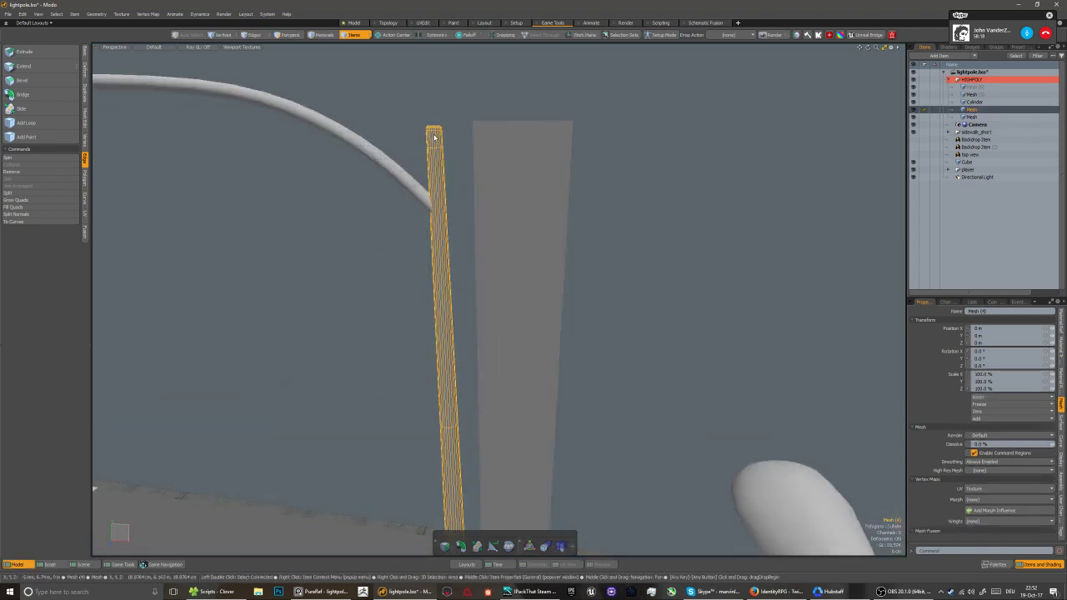
{"action": "key", "text": "Tab"}
{"action": "scroll", "coordinate": [429, 124], "scroll_direction": "up", "scroll_amount": 2}
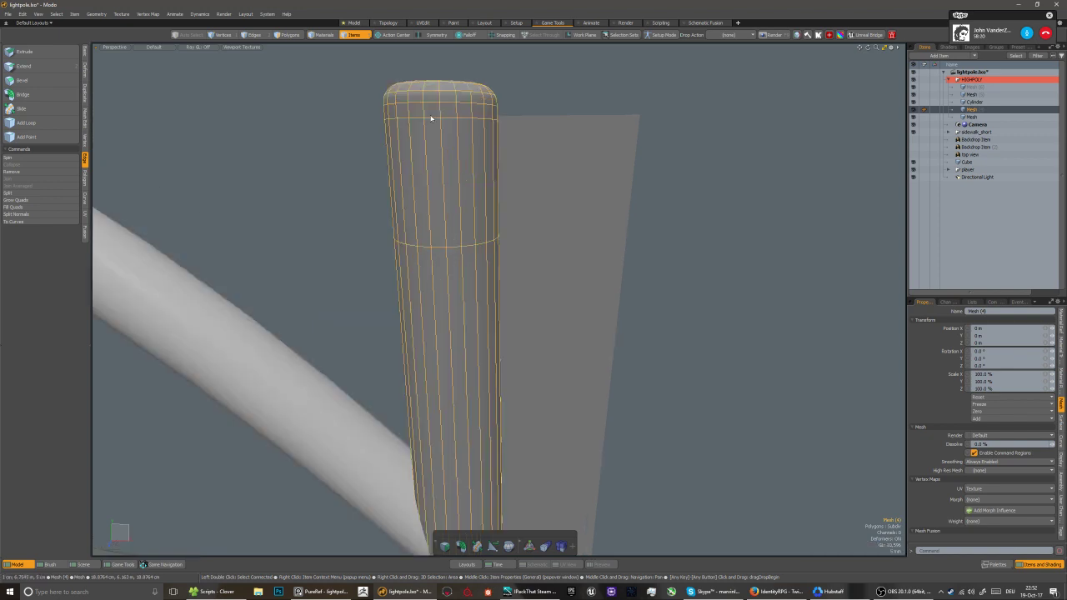
{"action": "key", "text": "2"}
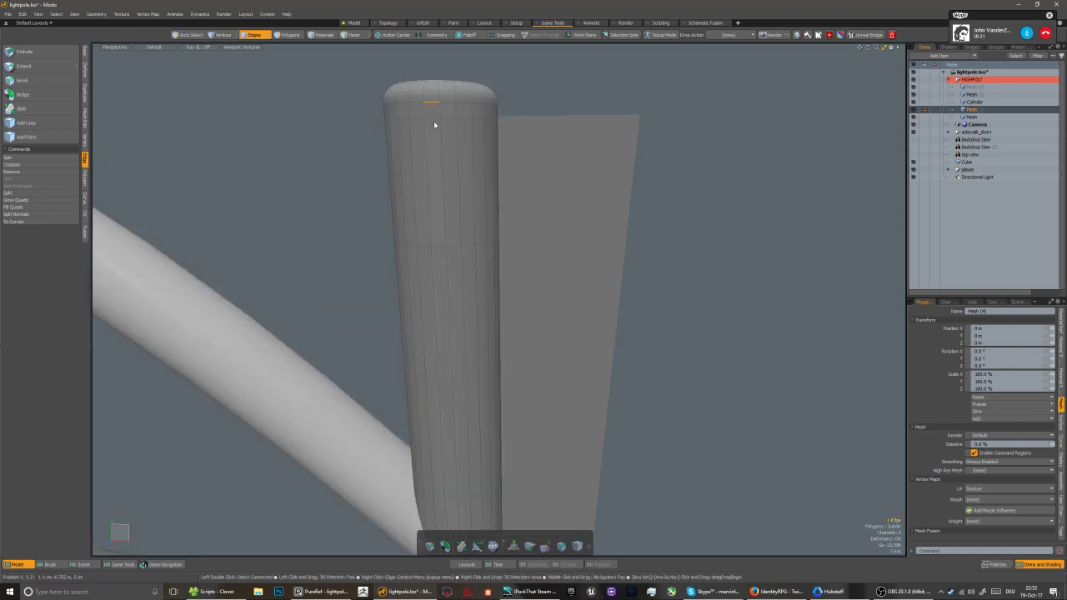
{"action": "scroll", "coordinate": [433, 122], "scroll_direction": "down", "scroll_amount": 5}
{"action": "scroll", "coordinate": [438, 225], "scroll_direction": "up", "scroll_amount": 5}
{"action": "scroll", "coordinate": [438, 225], "scroll_direction": "down", "scroll_amount": 6}
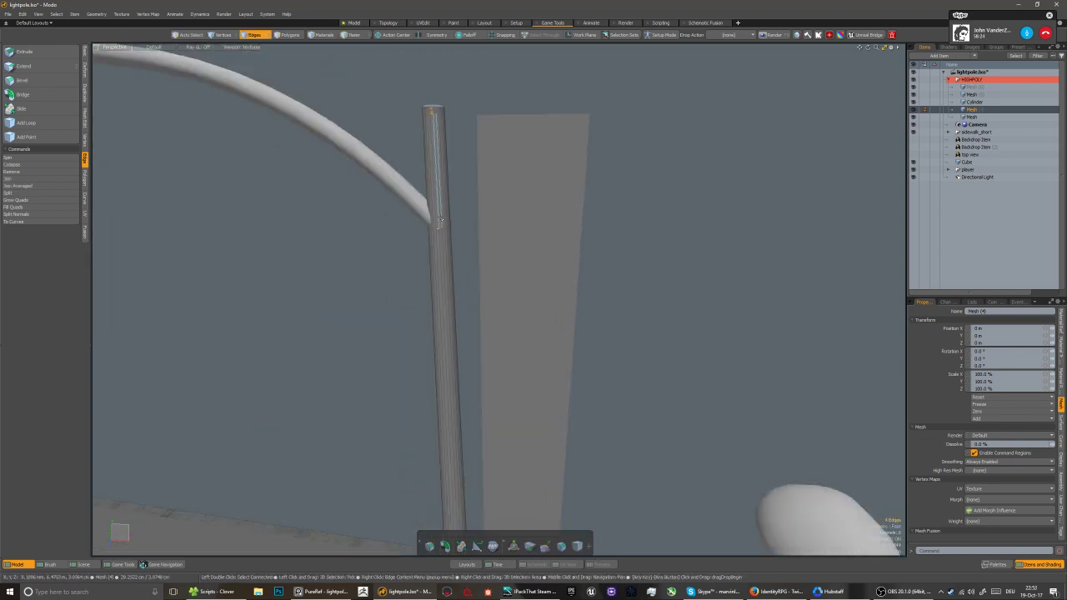
{"action": "left_click_drag", "start_coordinate": [440, 292], "coordinate": [448, 184], "text": "alt+shift"}
{"action": "middle_click_drag", "start_coordinate": [451, 383], "coordinate": [453, 242]}
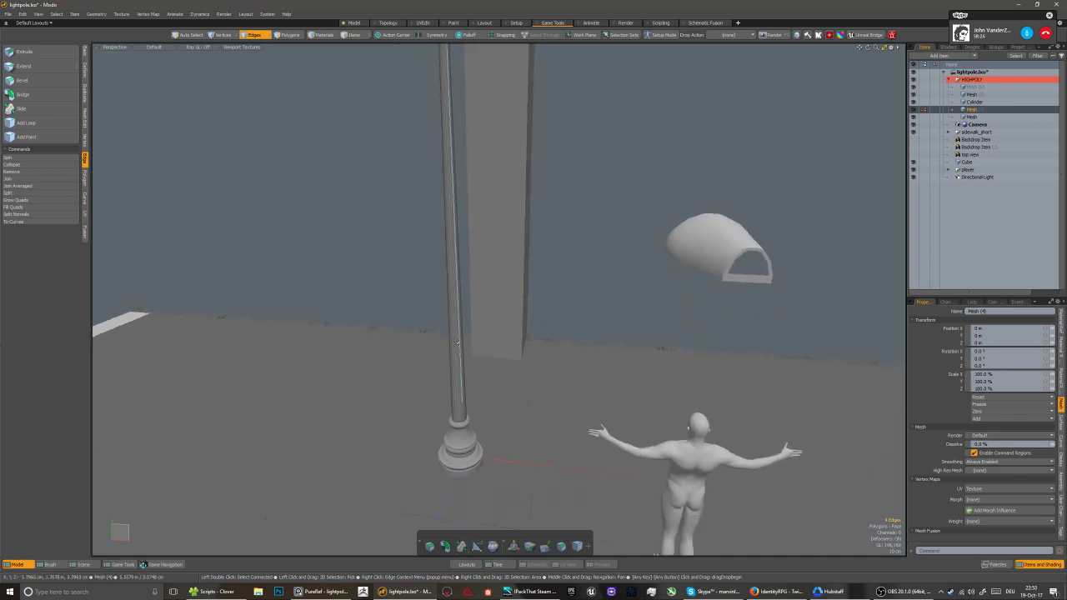
{"action": "scroll", "coordinate": [455, 409], "scroll_direction": "up", "scroll_amount": 5}
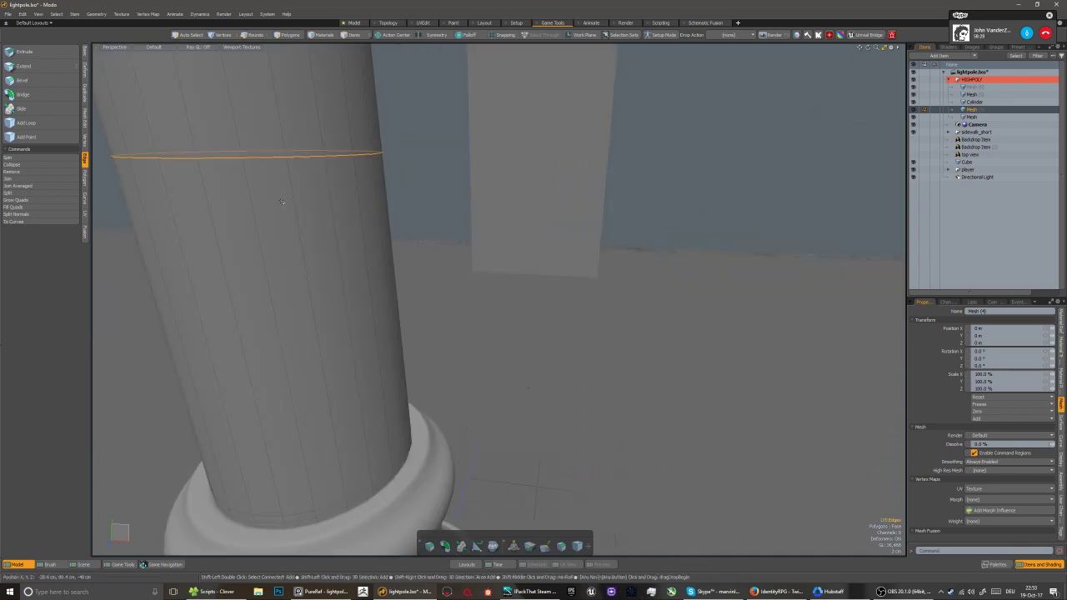
{"action": "key", "text": "BackSpace"}
Isolate the pole mesh and remove the two edge loops near its lower end
{"action": "middle_click_drag", "start_coordinate": [332, 492], "coordinate": [322, 345]}
{"action": "key", "text": "5"}
{"action": "key", "text": "shift+h"}
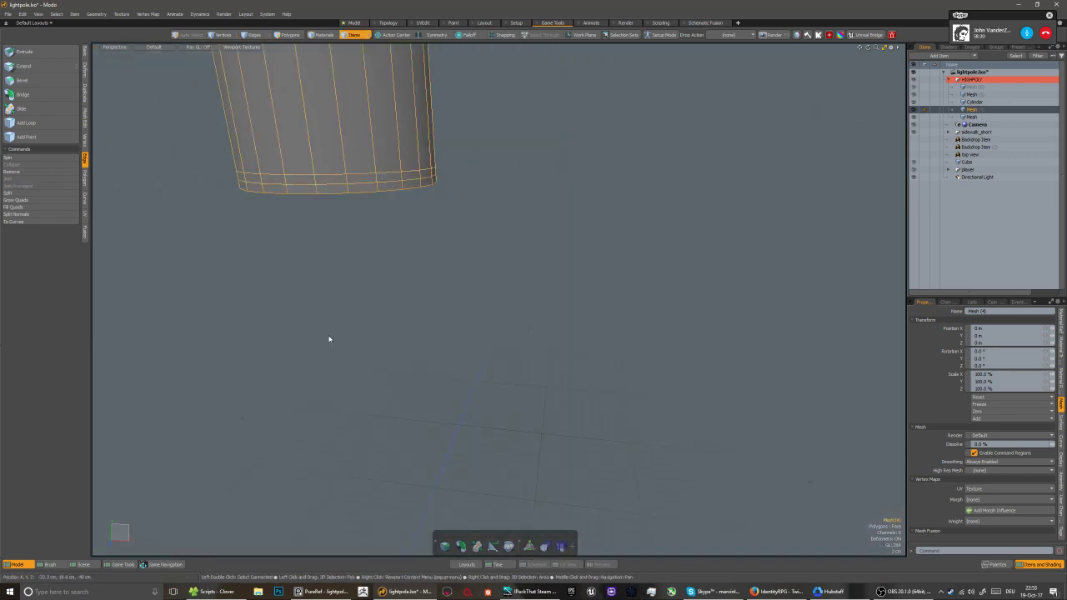
{"action": "key", "text": "2"}
{"action": "left_click", "coordinate": [362, 174]}
{"action": "left_click", "coordinate": [362, 182], "text": "shift"}
{"action": "key", "text": "l"}
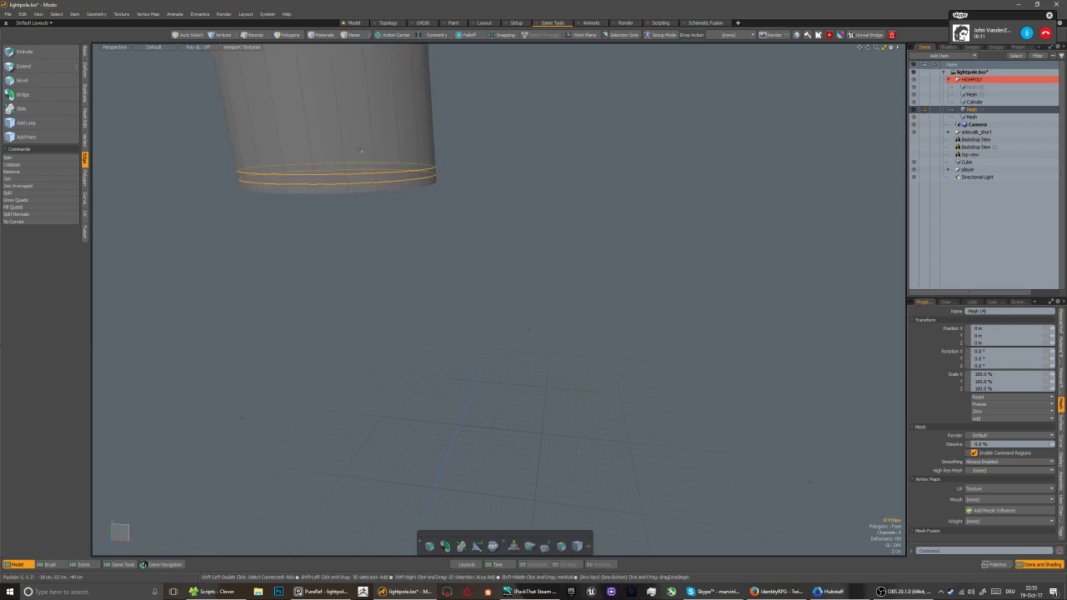
Widen the pole's upper end by scaling its top vertices in X and Z
{"action": "scroll", "coordinate": [360, 150], "scroll_direction": "down", "scroll_amount": 12}
{"action": "left_click_drag", "start_coordinate": [360, 150], "coordinate": [390, 251], "text": "alt+shift"}
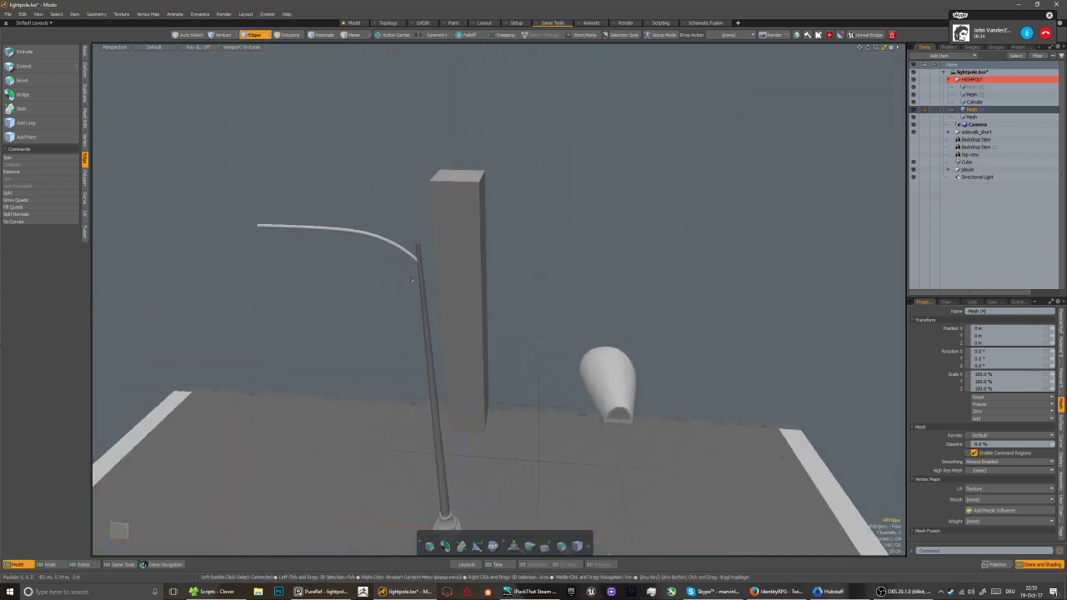
{"action": "key", "text": "1"}
{"action": "right_click_drag", "start_coordinate": [392, 218], "coordinate": [453, 288], "text": "alt"}
{"action": "key", "text": "r"}
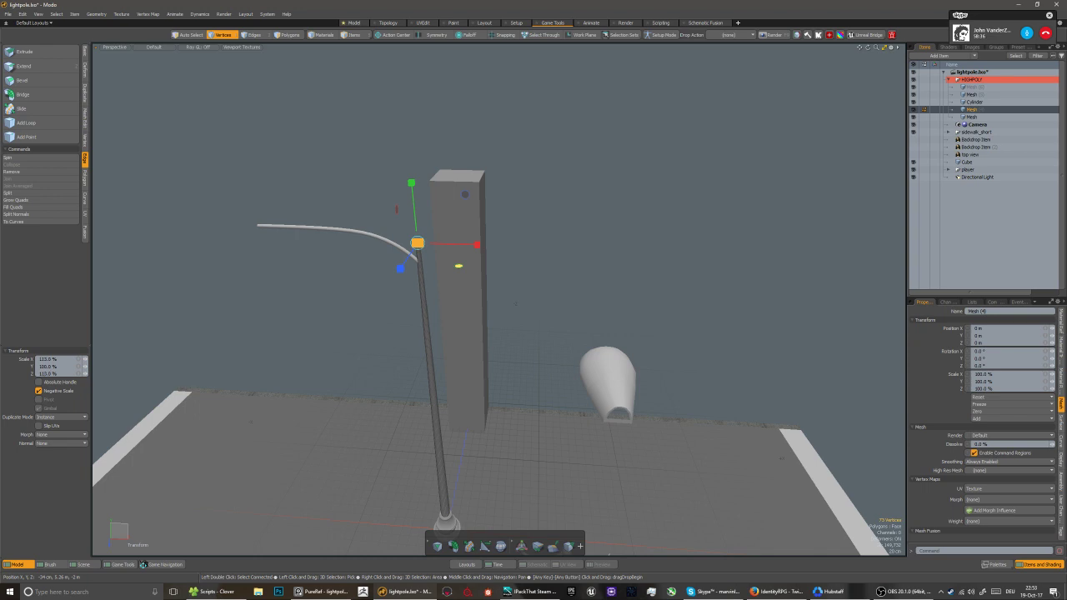
Split the ring of lengthwise pole edges to insert support loops toward both ends of the shaft
{"action": "key", "text": "q"}
{"action": "key", "text": "2"}
{"action": "double_click", "coordinate": [421, 297]}
{"action": "key", "text": "ctrl+space"}
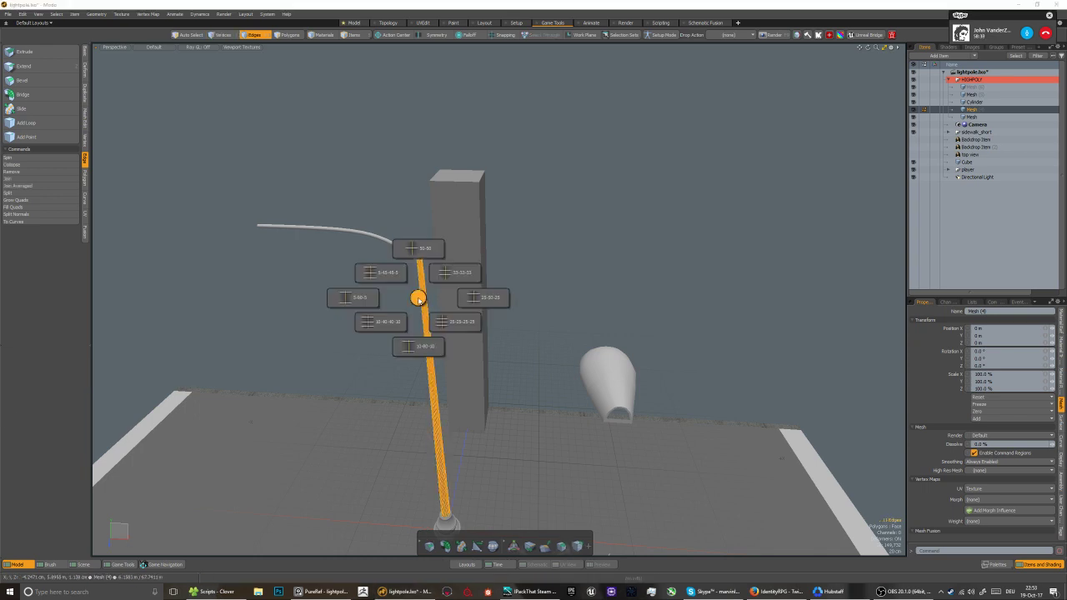
{"action": "key", "text": "3"}
{"action": "scroll", "coordinate": [453, 293], "scroll_direction": "up", "scroll_amount": 6}
{"action": "key", "text": "2"}
{"action": "scroll", "coordinate": [410, 290], "scroll_direction": "down", "scroll_amount": 6}
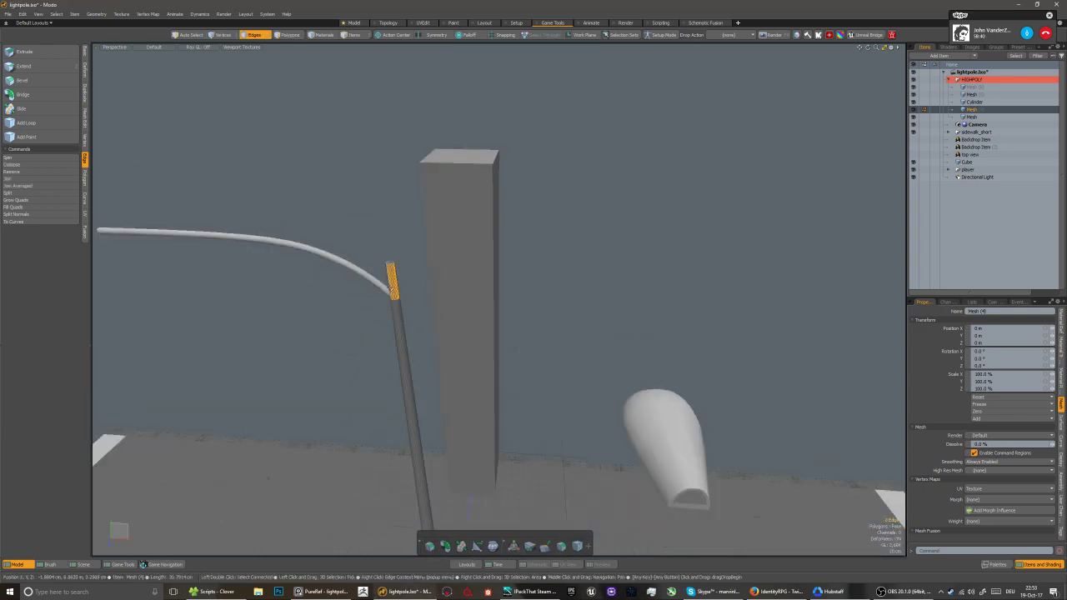
Add tighter support loops at the pole's ends, splitting the short section under the cap 50-50
{"action": "key", "text": "3"}
{"action": "scroll", "coordinate": [391, 272], "scroll_direction": "up", "scroll_amount": 1}
{"action": "scroll", "coordinate": [390, 272], "scroll_direction": "up", "scroll_amount": 3}
{"action": "key", "text": "2"}
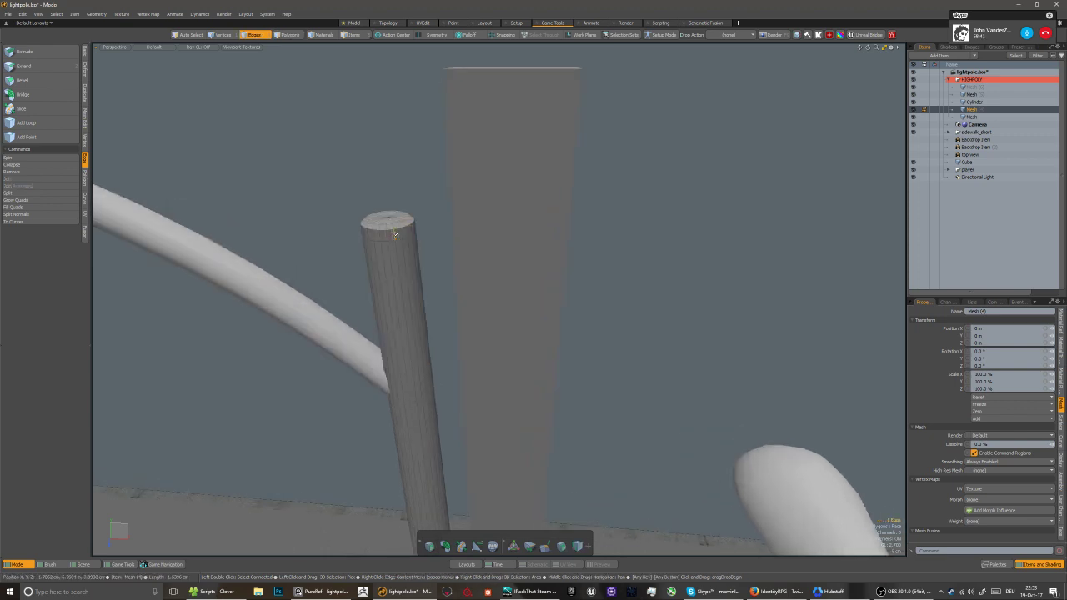
{"action": "key", "text": "ctrl+space"}
{"action": "left_click", "coordinate": [394, 185]}
{"action": "scroll", "coordinate": [412, 200], "scroll_direction": "down", "scroll_amount": 5}
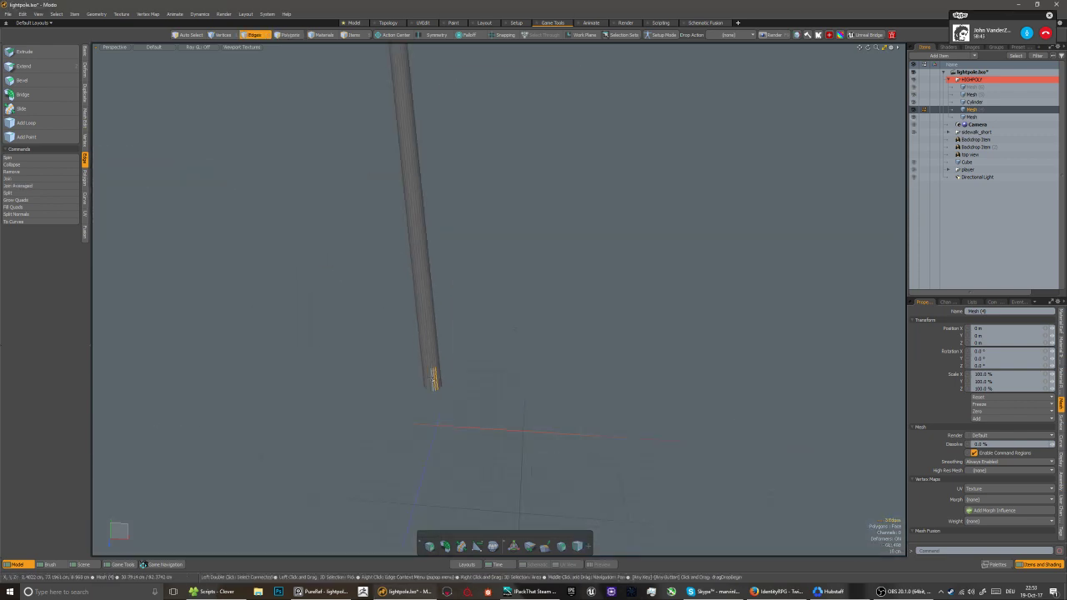
{"action": "key", "text": "ctrl+space"}
{"action": "scroll", "coordinate": [421, 386], "scroll_direction": "up", "scroll_amount": 3}
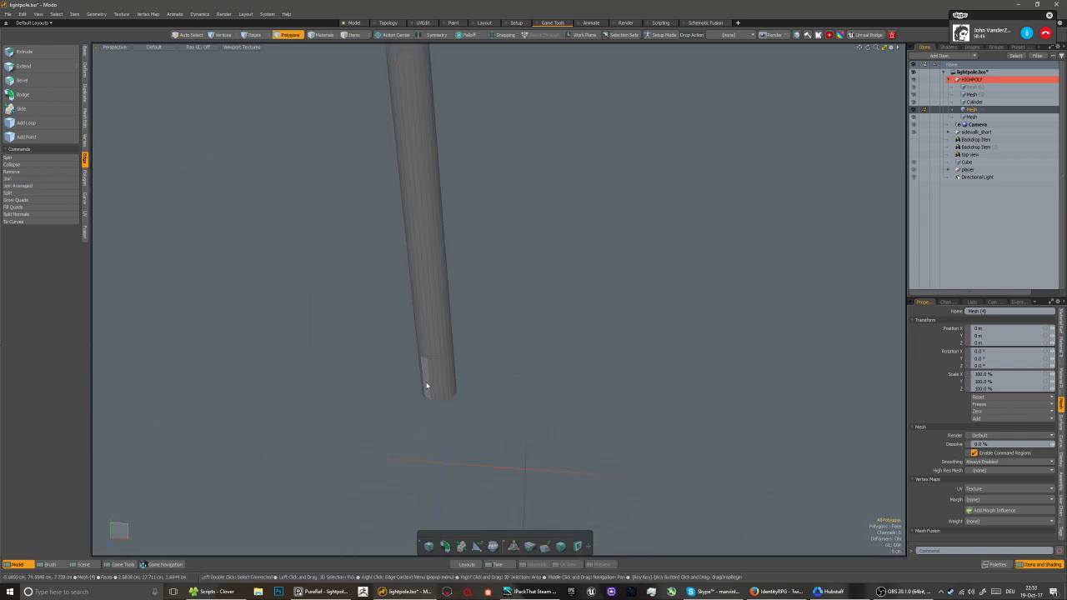
Enable subdivision smoothing on the pole and unhide the rest of the scene
{"action": "key", "text": "5"}
{"action": "key", "text": "Tab"}
{"action": "key", "text": "u"}
{"action": "scroll", "coordinate": [465, 447], "scroll_direction": "down", "scroll_amount": 3}
{"action": "left_click", "coordinate": [409, 443]}
{"action": "scroll", "coordinate": [410, 443], "scroll_direction": "down", "scroll_amount": 2}
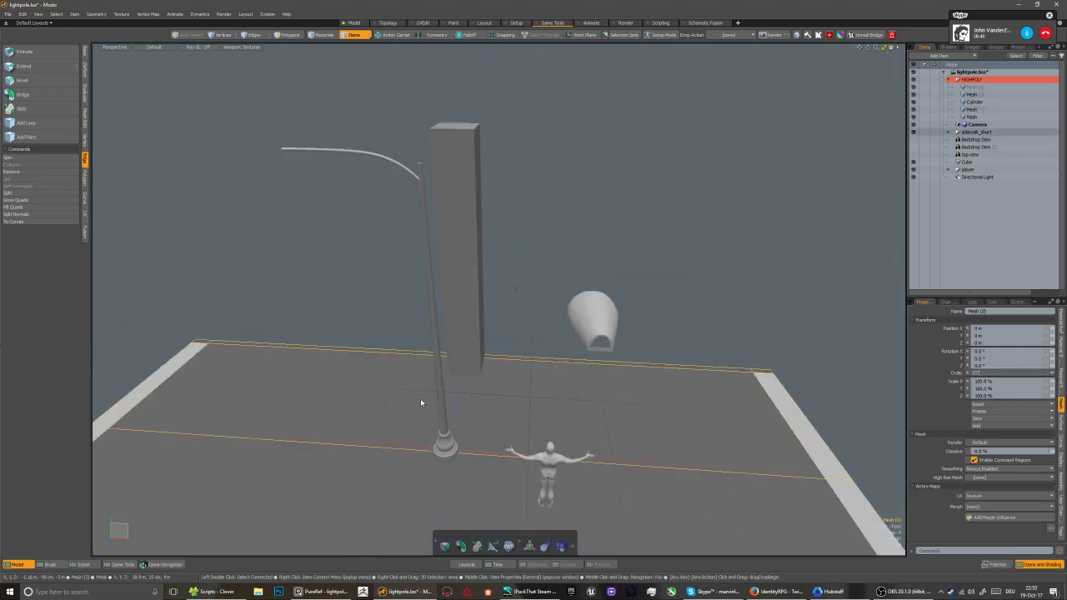
Select the lamp head and rotate it about the Y axis so its opening faces the pole
{"action": "left_click", "coordinate": [429, 236]}
{"action": "left_click_drag", "start_coordinate": [428, 236], "coordinate": [371, 220], "text": "alt"}
{"action": "scroll", "coordinate": [429, 235], "scroll_direction": "up", "scroll_amount": 4}
{"action": "left_click", "coordinate": [512, 244]}
{"action": "scroll", "coordinate": [512, 244], "scroll_direction": "down", "scroll_amount": 2}
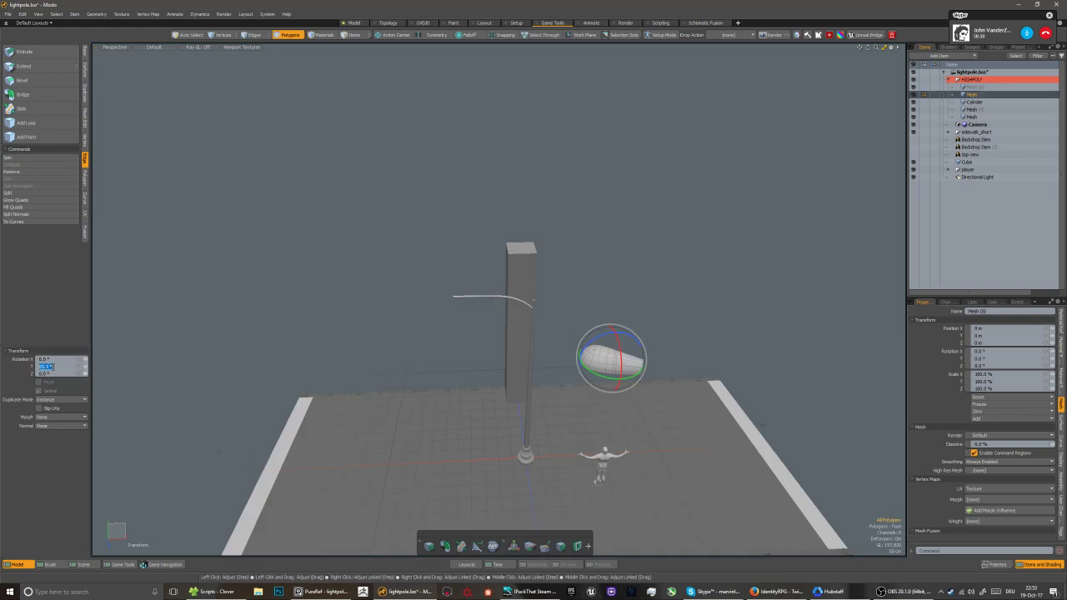
Move the lamp head horizontally into line with the pole, using snapping
{"action": "key", "text": "w"}
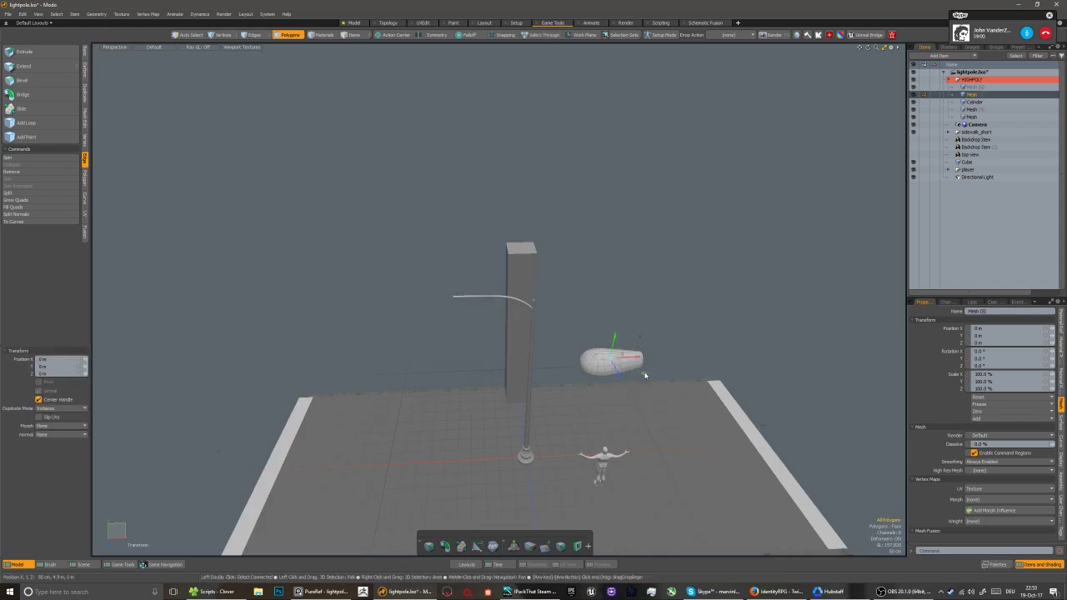
{"action": "left_click_drag", "start_coordinate": [645, 375], "coordinate": [596, 441]}
{"action": "key", "text": "x"}
{"action": "scroll", "coordinate": [532, 418], "scroll_direction": "up", "scroll_amount": 4}
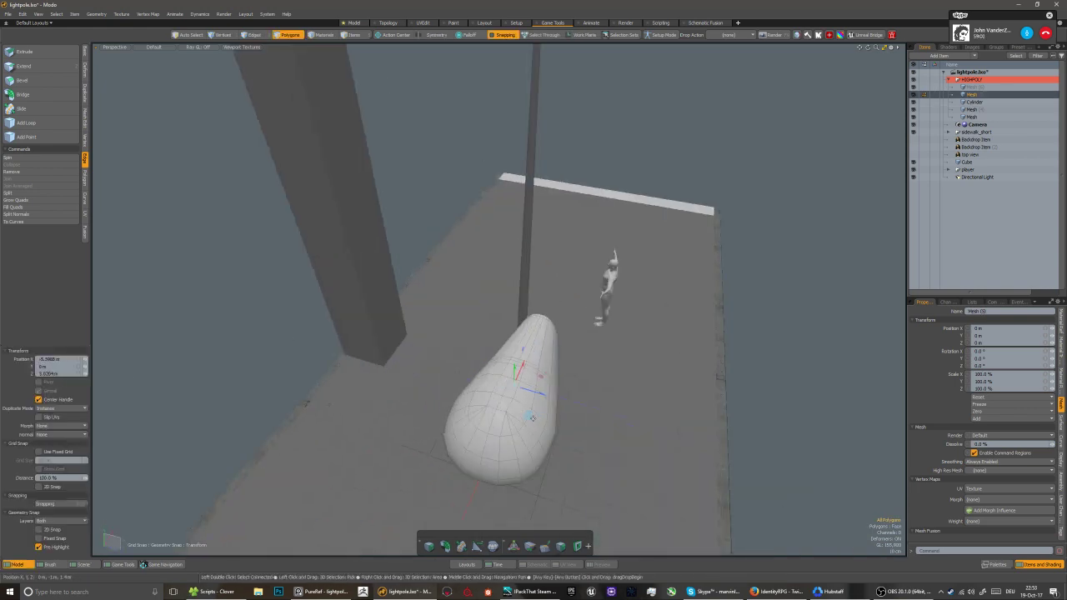
{"action": "left_click_drag", "start_coordinate": [532, 396], "coordinate": [487, 334], "text": "alt"}
{"action": "scroll", "coordinate": [775, 340], "scroll_direction": "down", "scroll_amount": 3}
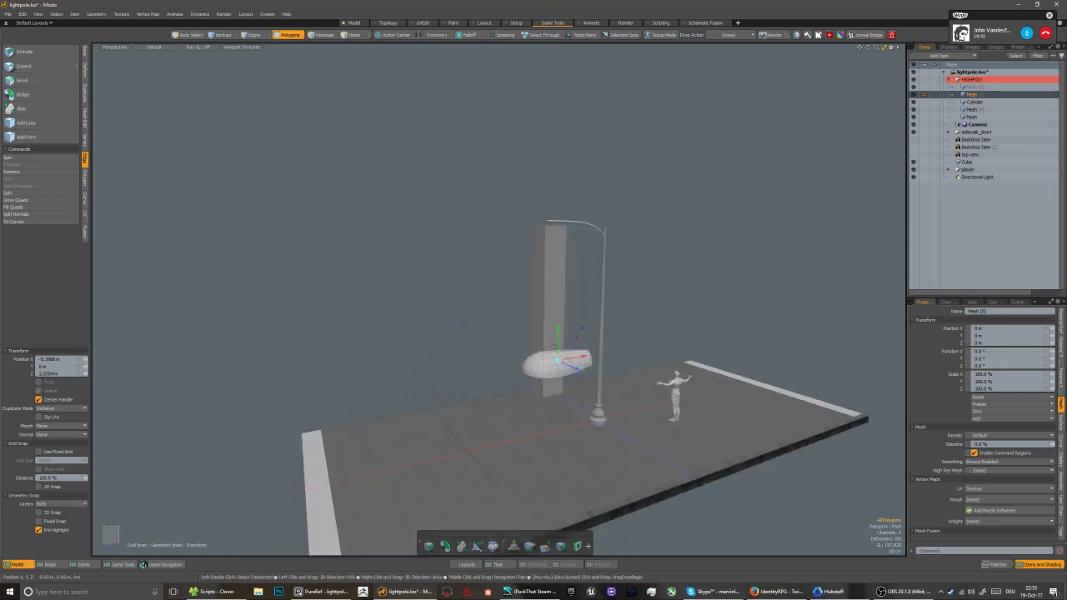
Raise the lamp head about 4.5 m to the arm's height, center it on the arm, and turn snapping off
{"action": "left_click_drag", "start_coordinate": [556, 333], "coordinate": [633, 254]}
{"action": "scroll", "coordinate": [561, 192], "scroll_direction": "up", "scroll_amount": 2}
{"action": "scroll", "coordinate": [505, 197], "scroll_direction": "up", "scroll_amount": 2}
{"action": "left_click_drag", "start_coordinate": [505, 197], "coordinate": [490, 147], "text": "alt"}
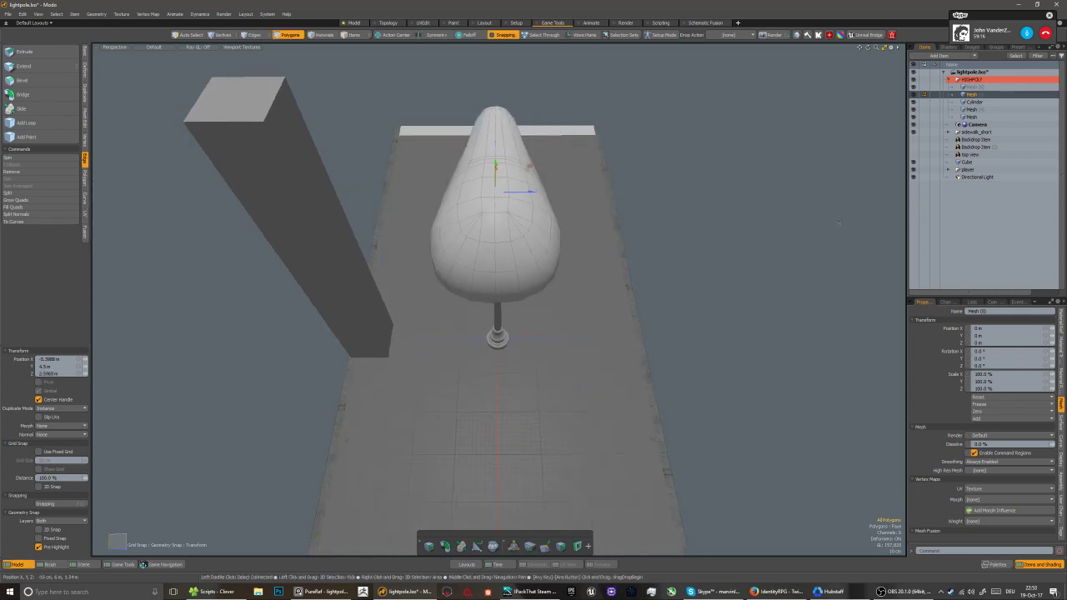
{"action": "left_click_drag", "start_coordinate": [617, 274], "coordinate": [522, 350], "text": "alt"}
{"action": "key", "text": "x"}
Undo the last change to the lamp head and scale it down proportionally to suit the arm
{"action": "mouse_move", "coordinate": [717, 247]}
{"action": "left_mouse_down"}
{"action": "mouse_move", "coordinate": [652, 278]}
{"action": "mouse_move", "coordinate": [689, 237]}
{"action": "left_mouse_up"}
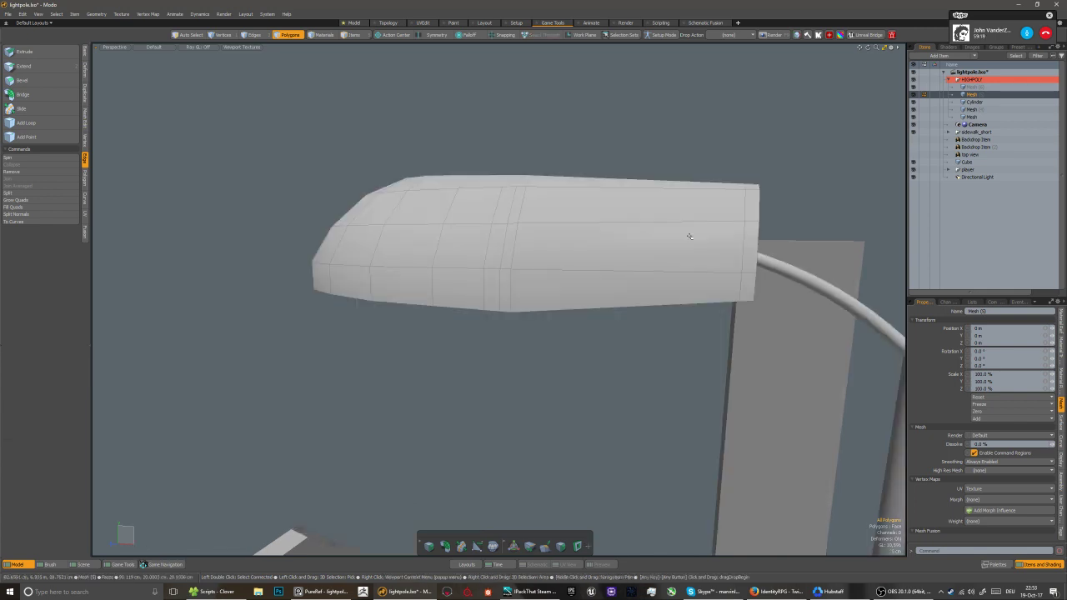
{"action": "key", "text": "ctrl+z"}
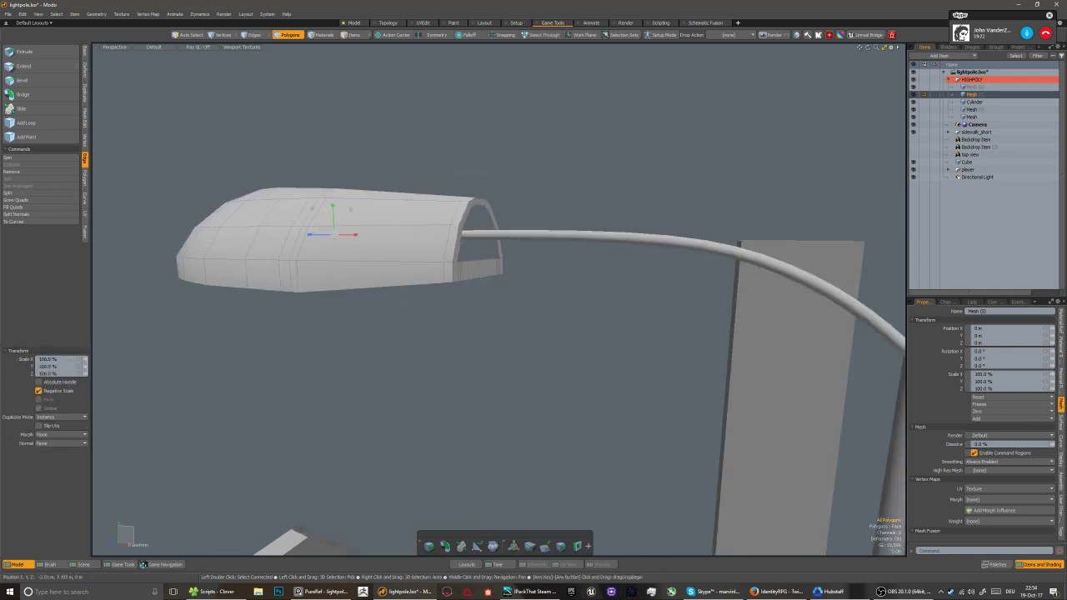
{"action": "left_click_drag", "start_coordinate": [388, 235], "coordinate": [427, 256]}
Move the scaled lamp head along X to the free end of the arm and save the scene
{"action": "key", "text": "w"}
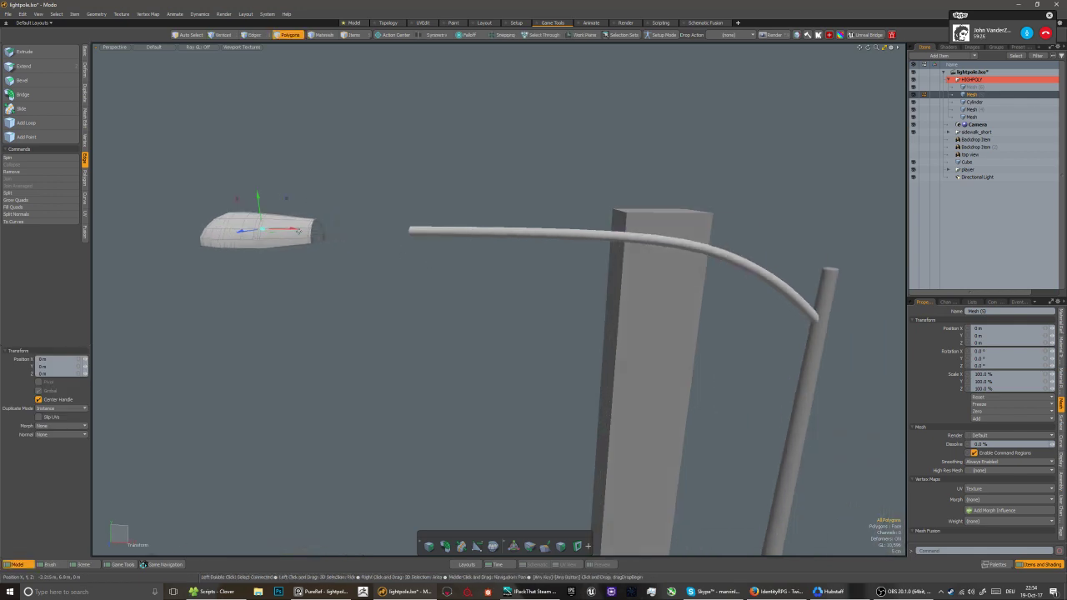
{"action": "left_click_drag", "start_coordinate": [298, 230], "coordinate": [360, 232]}
{"action": "key", "text": "r"}
{"action": "key", "text": "w"}
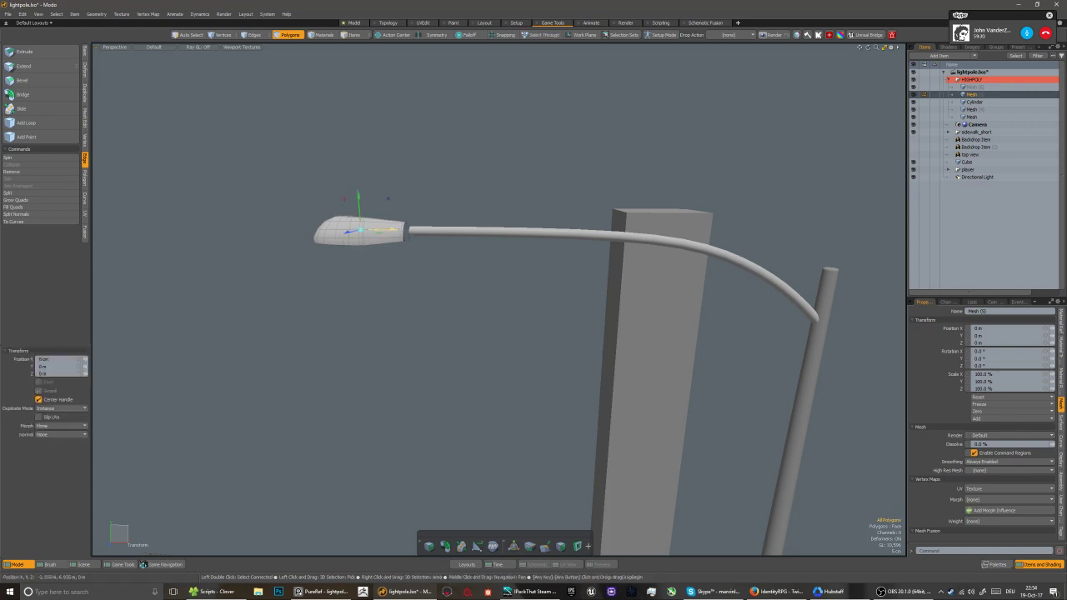
{"action": "scroll", "coordinate": [413, 230], "scroll_direction": "down", "scroll_amount": 5}
{"action": "key", "text": "q"}
{"action": "key", "text": "5"}
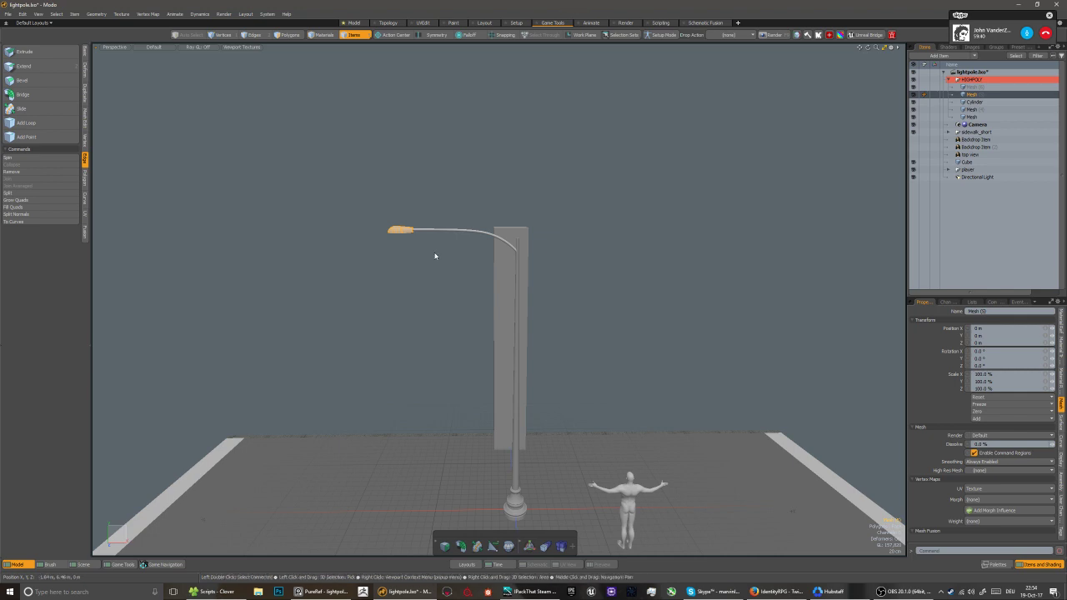
{"action": "left_click_drag", "start_coordinate": [414, 303], "coordinate": [388, 232], "text": "alt"}
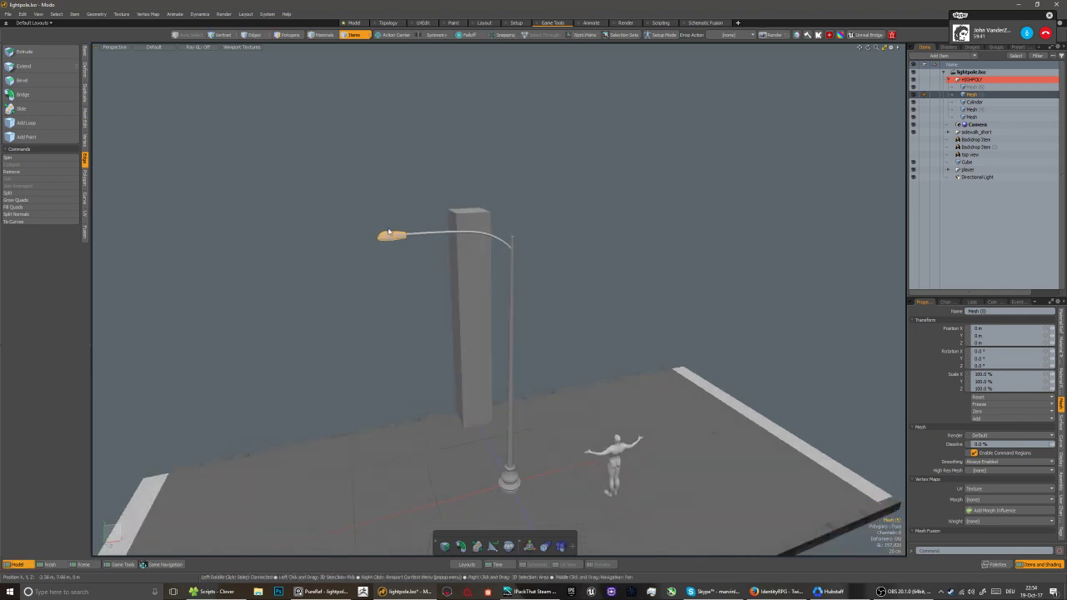
Turn off subdivision on the lamp head and scale the inner edge loop of its opening around the arm
{"action": "scroll", "coordinate": [388, 233], "scroll_direction": "up", "scroll_amount": 8}
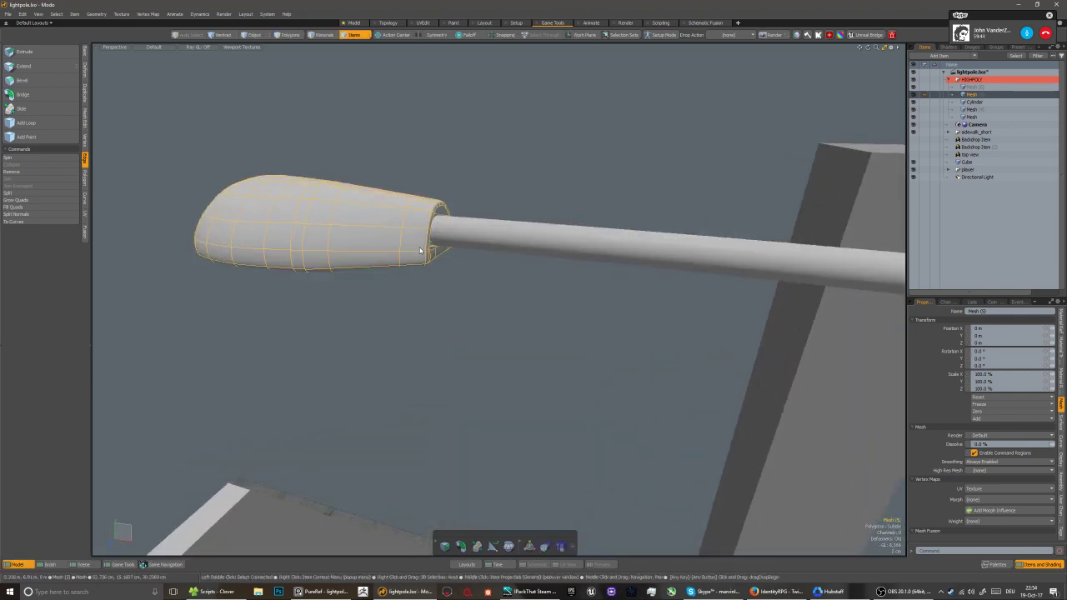
{"action": "key", "text": "Tab"}
{"action": "scroll", "coordinate": [415, 236], "scroll_direction": "up", "scroll_amount": 2}
{"action": "left_click_drag", "start_coordinate": [415, 236], "coordinate": [444, 233], "text": "alt"}
{"action": "key", "text": "2"}
{"action": "double_click", "coordinate": [444, 247]}
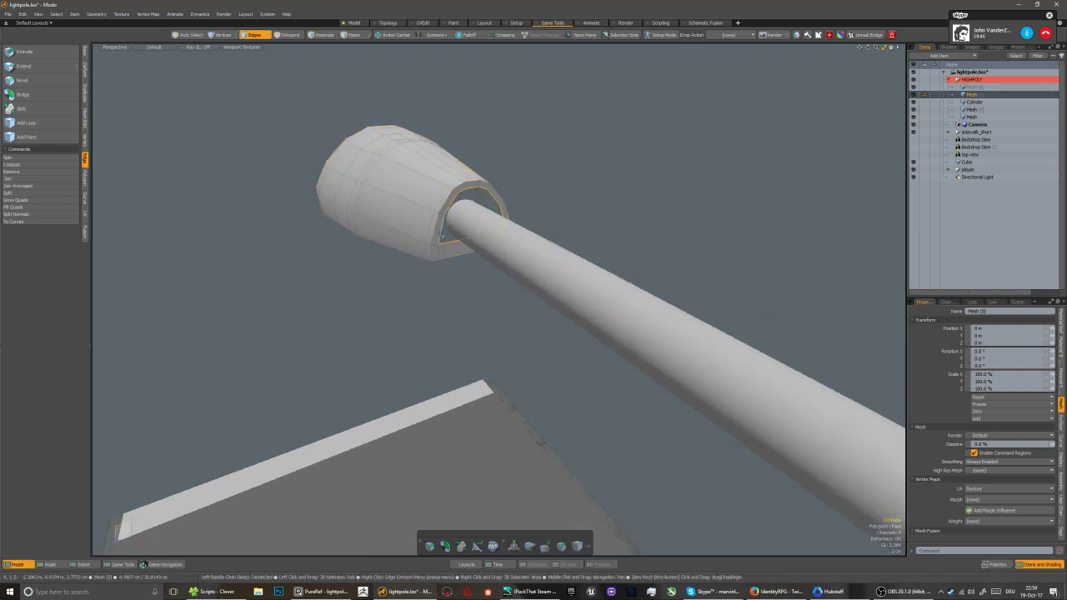
{"action": "scroll", "coordinate": [444, 247], "scroll_direction": "up", "scroll_amount": 2}
{"action": "key", "text": "r"}
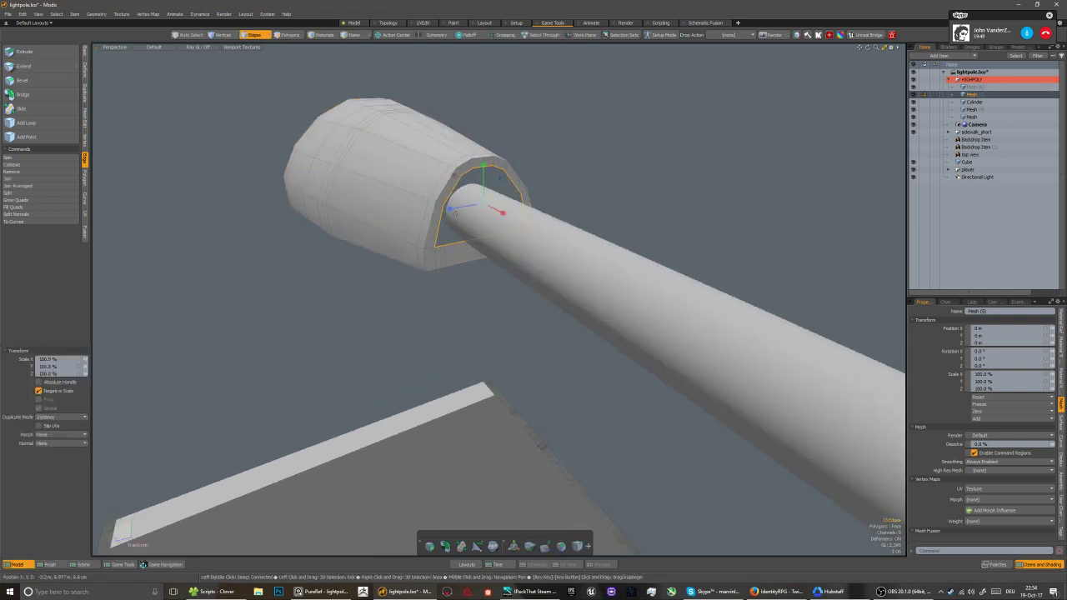
{"action": "left_click_drag", "start_coordinate": [455, 176], "coordinate": [444, 177]}
Reshape the opening's selected inner edge loop into a circle with the ETEREA Swiss Knife tools
{"action": "key", "text": "q"}
{"action": "left_click", "coordinate": [829, 35]}
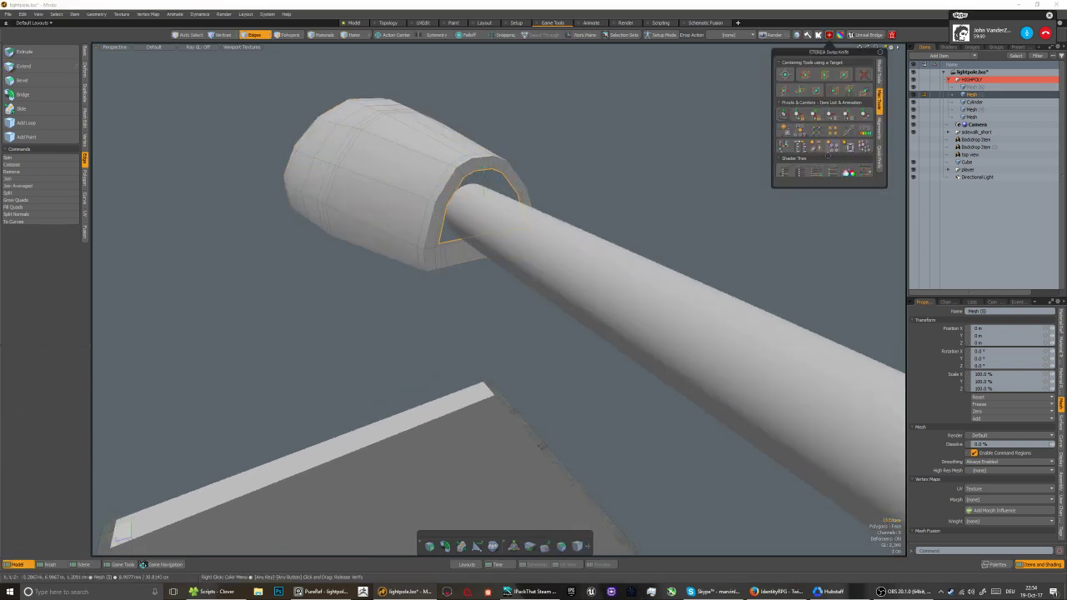
{"action": "left_click", "coordinate": [878, 72]}
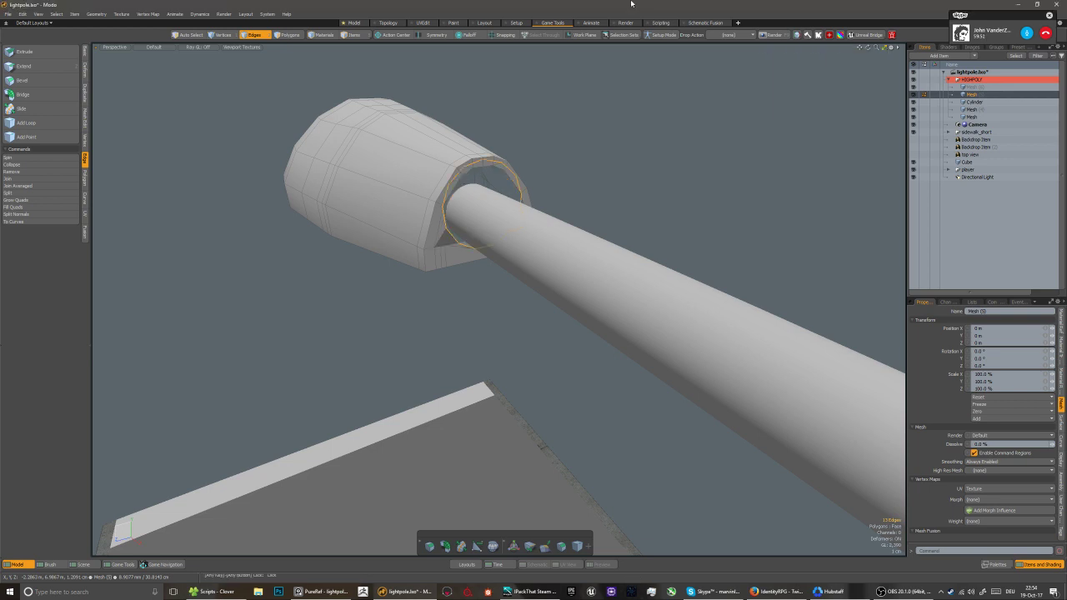
Scale the circular edge loop of the lamp head's opening in Y and Z to about 70.5% around the arm
{"action": "scroll", "coordinate": [442, 185], "scroll_direction": "up", "scroll_amount": 3}
{"action": "key", "text": "3"}
{"action": "key", "text": "r"}
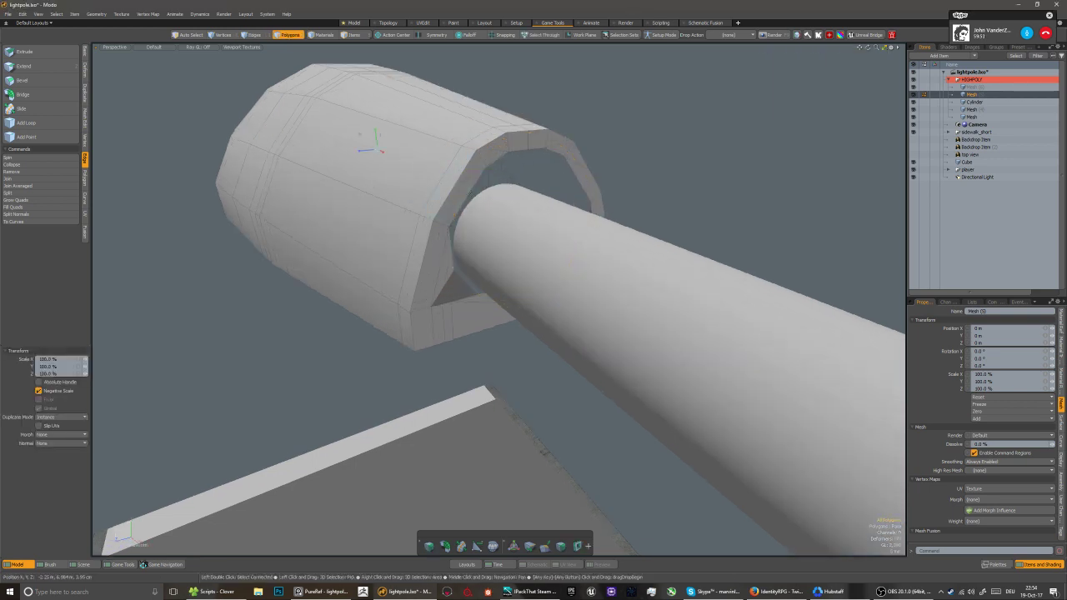
{"action": "key", "text": "2"}
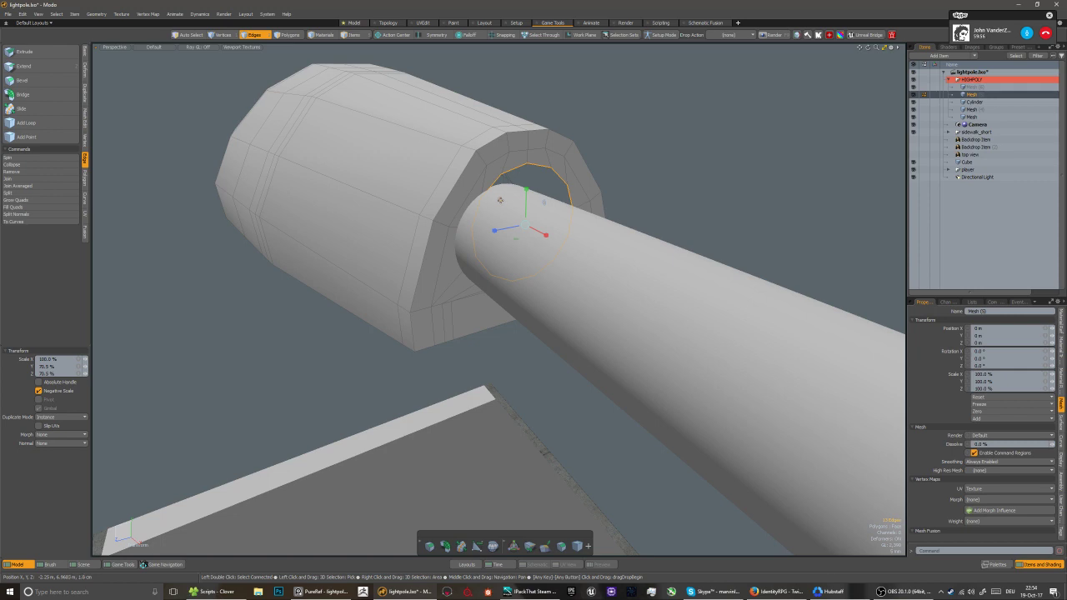
Select the paired vertices below the opening and on the adjoining underside, and scale their spacing across the lamp head's width
{"action": "left_click_drag", "start_coordinate": [486, 242], "coordinate": [469, 364], "text": "alt"}
{"action": "key", "text": "5"}
{"action": "key", "text": "2"}
{"action": "key", "text": "1"}
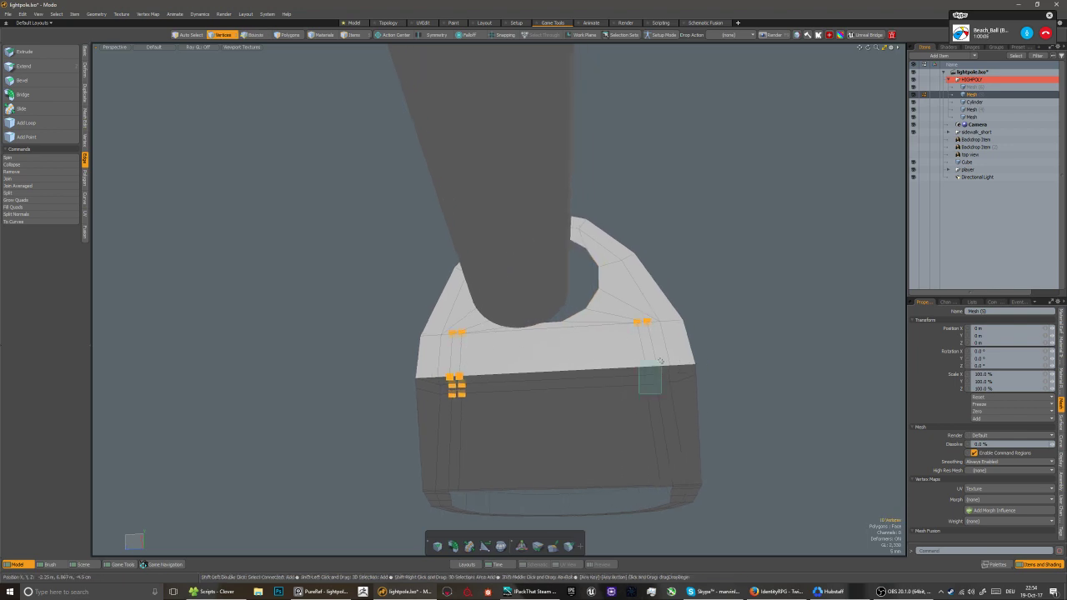
{"action": "right_click_drag", "start_coordinate": [661, 360], "coordinate": [663, 359], "text": "shift"}
{"action": "key", "text": "r"}
{"action": "left_click_drag", "start_coordinate": [516, 360], "coordinate": [480, 380]}
Select the short edges on both sides of the underside below the opening and adjust their spacing along Z
{"action": "scroll", "coordinate": [480, 381], "scroll_direction": "up", "scroll_amount": 3}
{"action": "key", "text": "2"}
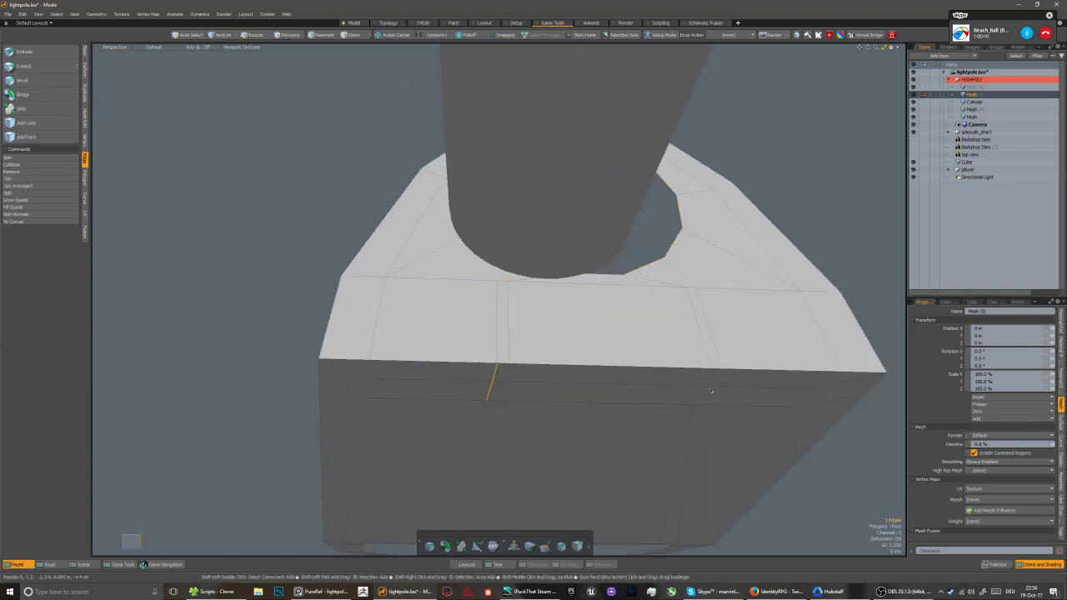
{"action": "left_click", "coordinate": [707, 390], "text": "shift"}
{"action": "key", "text": "y"}
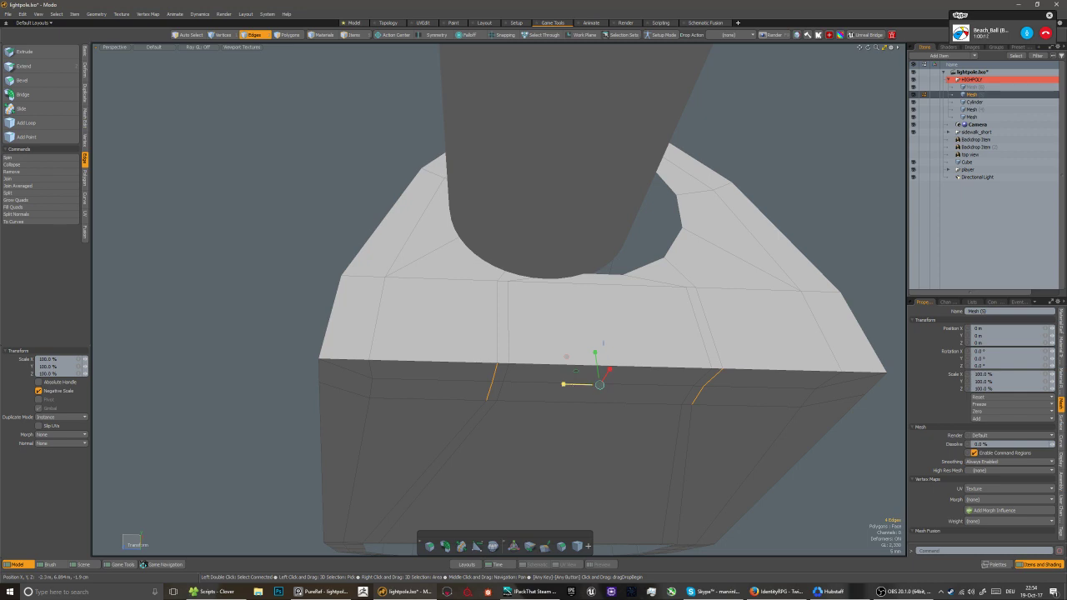
{"action": "key", "text": "q"}
Move the whole lamp head sideways along Z with snapping on to centre its opening on the arm
{"action": "key", "text": "5"}
{"action": "left_click_drag", "start_coordinate": [563, 342], "coordinate": [556, 298], "text": "alt"}
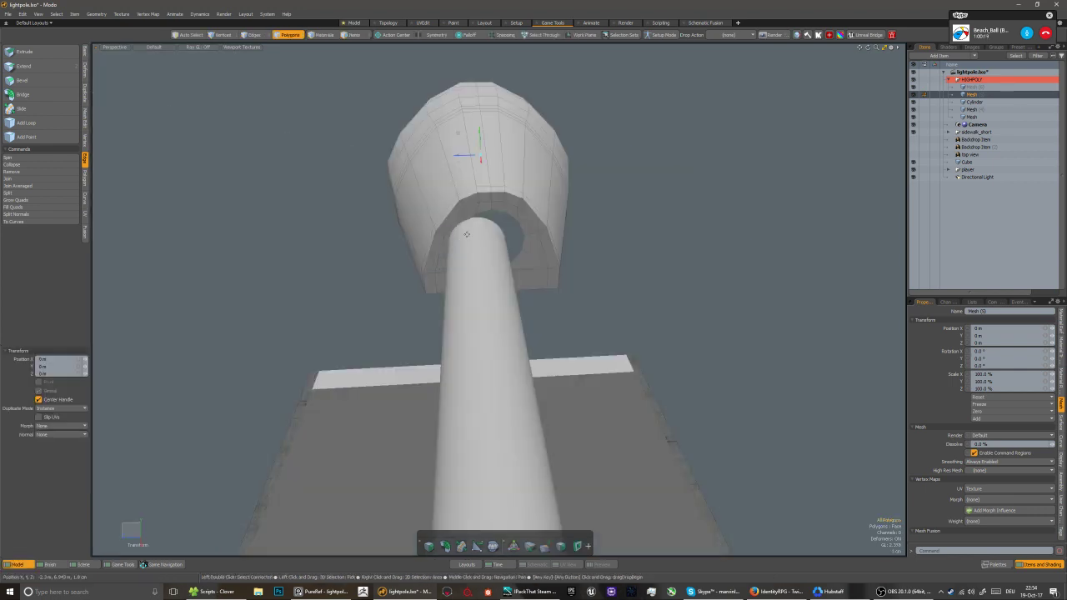
{"action": "key", "text": "x"}
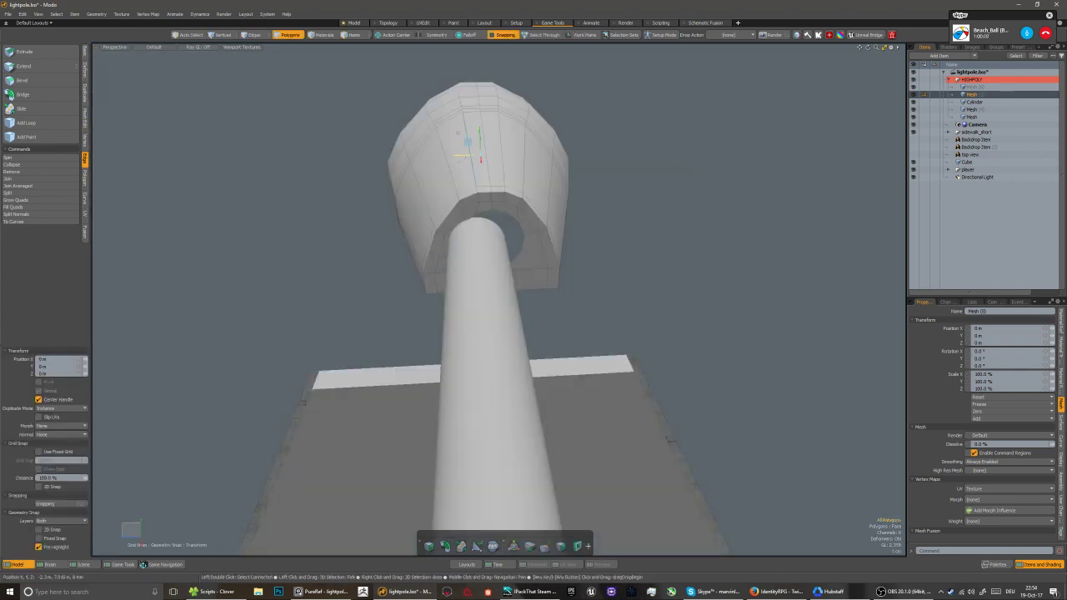
{"action": "left_click_drag", "start_coordinate": [468, 142], "coordinate": [481, 208]}
{"action": "key", "text": "space"}
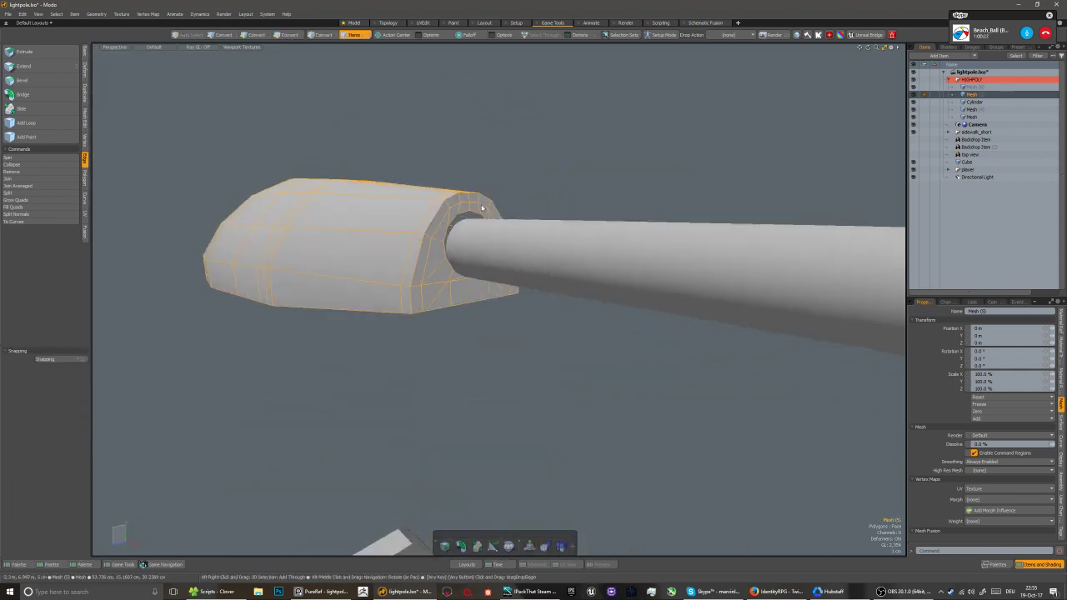
Move the lamp head vertically along Y to line its opening up with the arm
{"action": "key", "text": "w"}
{"action": "key", "text": "x"}
{"action": "left_click", "coordinate": [442, 241]}
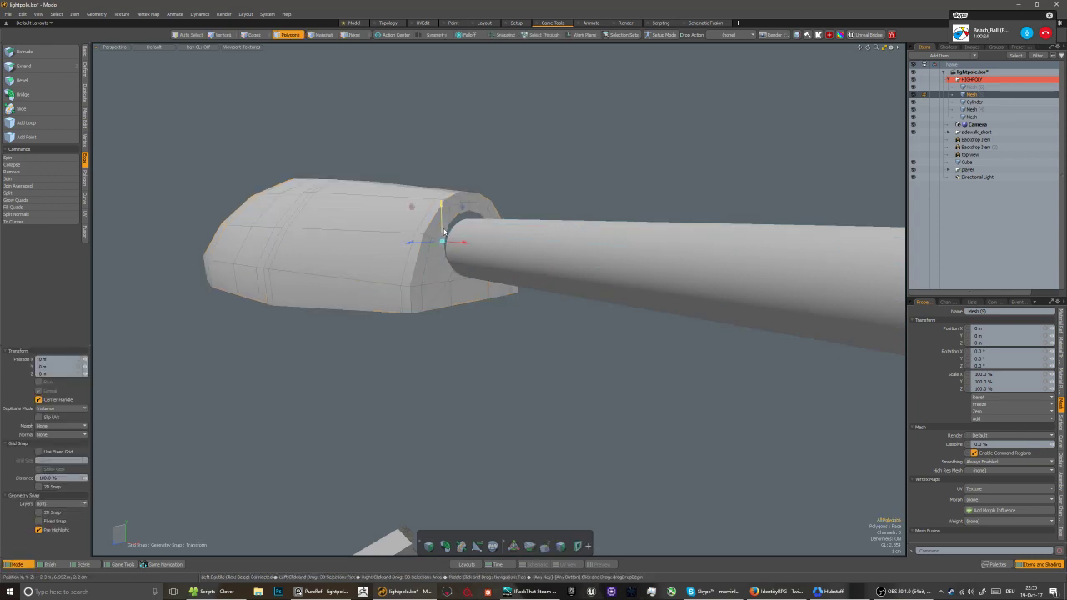
{"action": "key", "text": "x"}
{"action": "left_click_drag", "start_coordinate": [445, 235], "coordinate": [436, 212]}
{"action": "scroll", "coordinate": [448, 250], "scroll_direction": "up", "scroll_amount": 3}
Select the opening's inner edge loop and scale it down in Y and Z to fit closely around the arm
{"action": "key", "text": "2"}
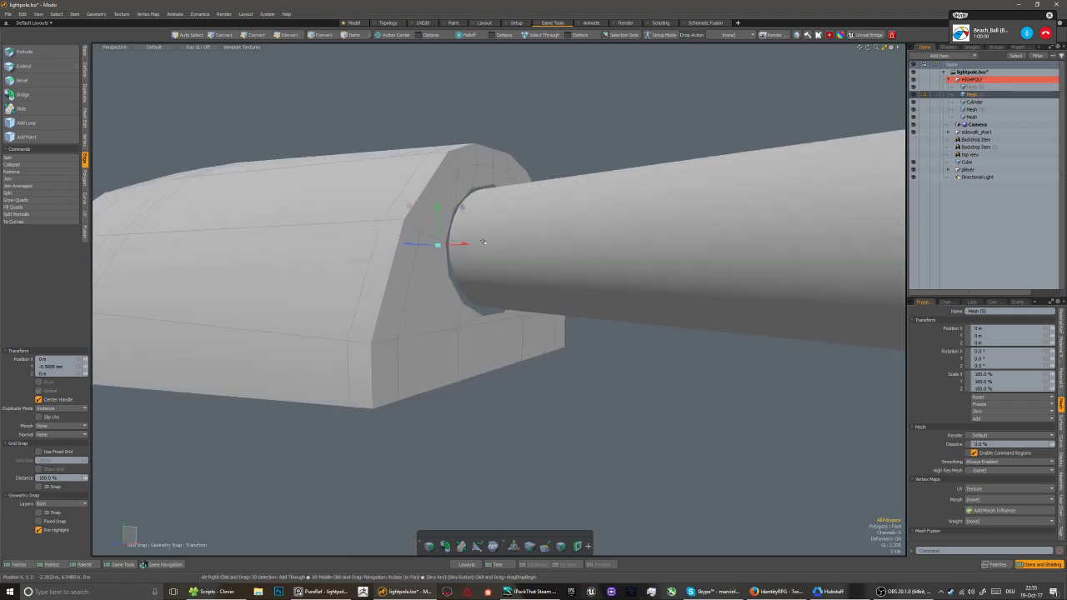
{"action": "left_click_drag", "start_coordinate": [448, 254], "coordinate": [433, 264], "text": "alt"}
{"action": "key", "text": "q"}
{"action": "double_click", "coordinate": [433, 265]}
{"action": "key", "text": "r"}
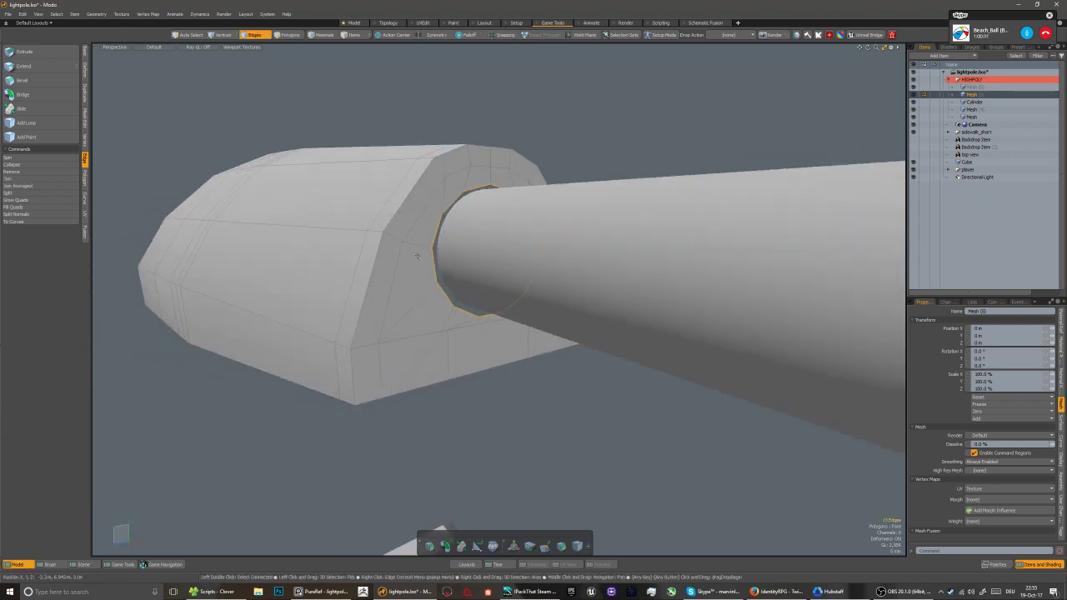
{"action": "left_click_drag", "start_coordinate": [457, 220], "coordinate": [461, 218]}
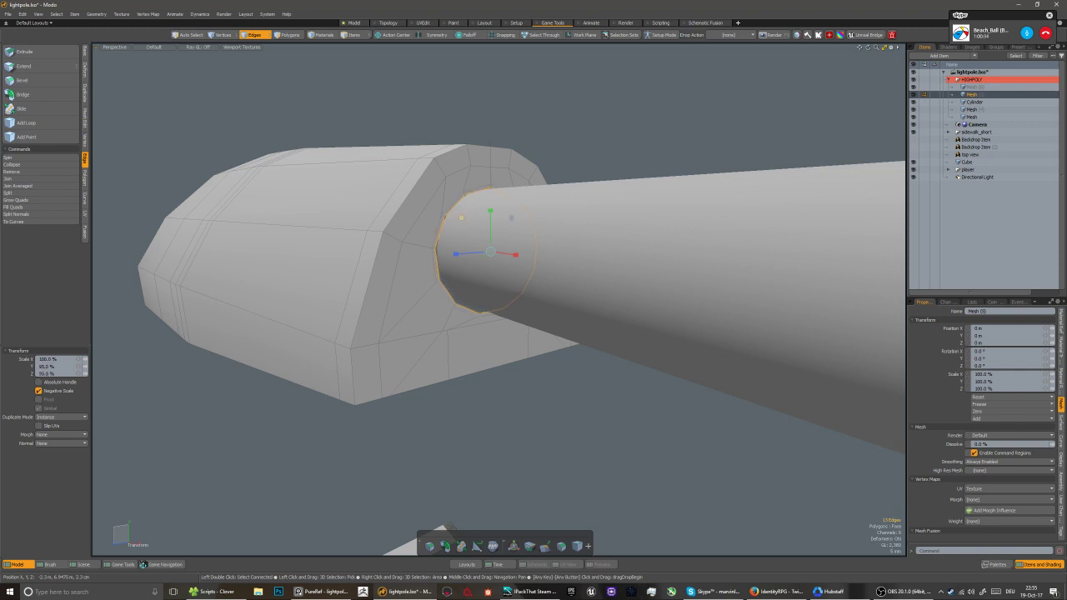
Push the opening's selected edge loop into the lamp head along X and turn on subdivision for the head
{"action": "key", "text": "w"}
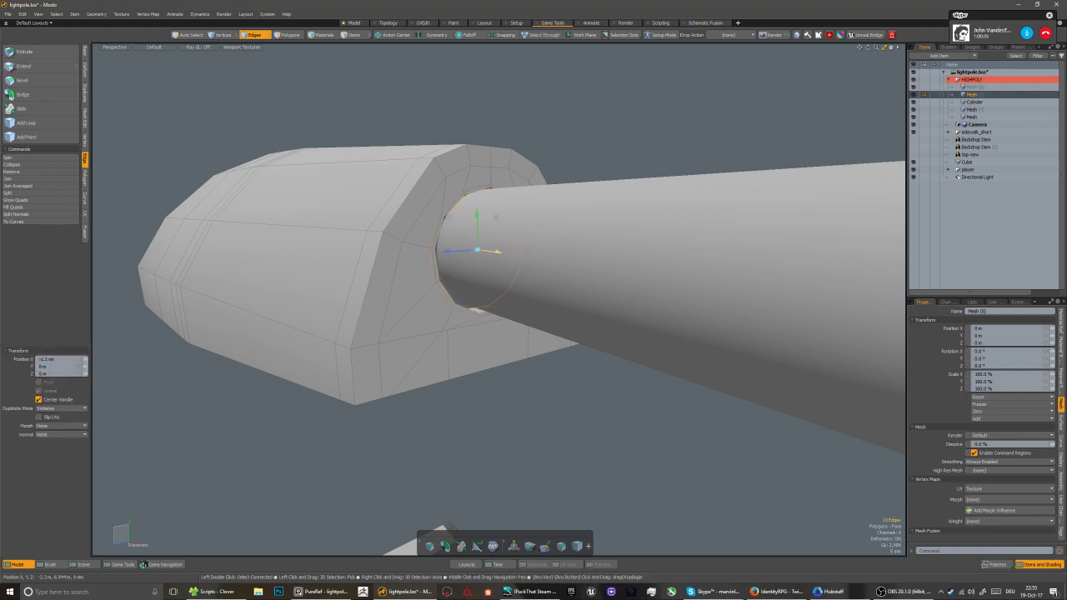
{"action": "left_click_drag", "start_coordinate": [475, 248], "coordinate": [448, 290], "text": "alt"}
{"action": "key", "text": "5"}
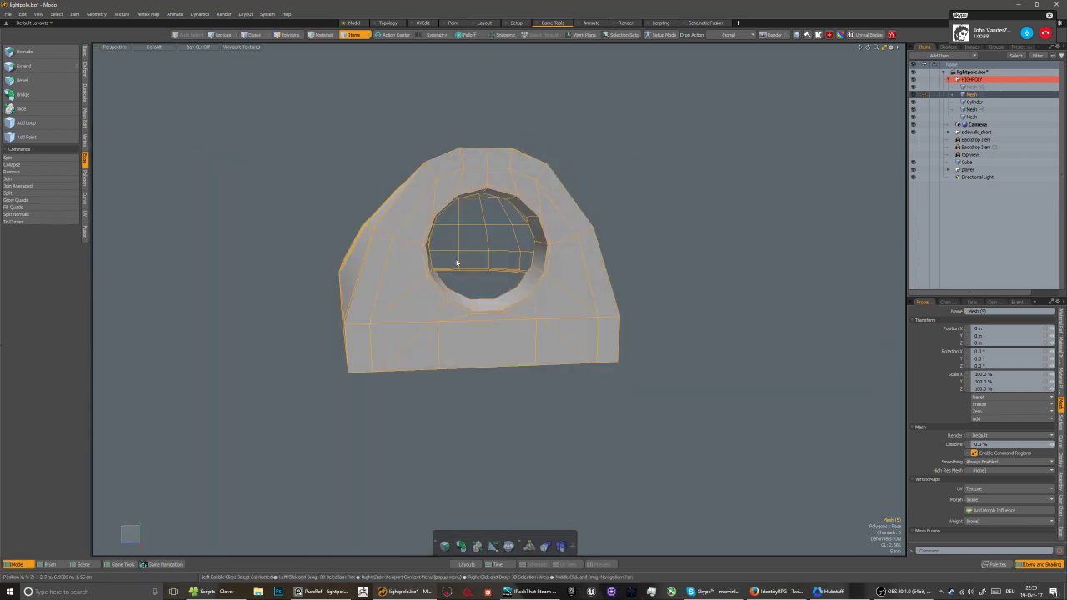
{"action": "scroll", "coordinate": [457, 263], "scroll_direction": "up", "scroll_amount": 4}
{"action": "key", "text": "Tab"}
Raise the subdivided lamp head by about 1 mm along Y and save the scene
{"action": "left_click_drag", "start_coordinate": [491, 295], "coordinate": [474, 266], "text": "alt"}
{"action": "key", "text": "3"}
{"action": "key", "text": "w"}
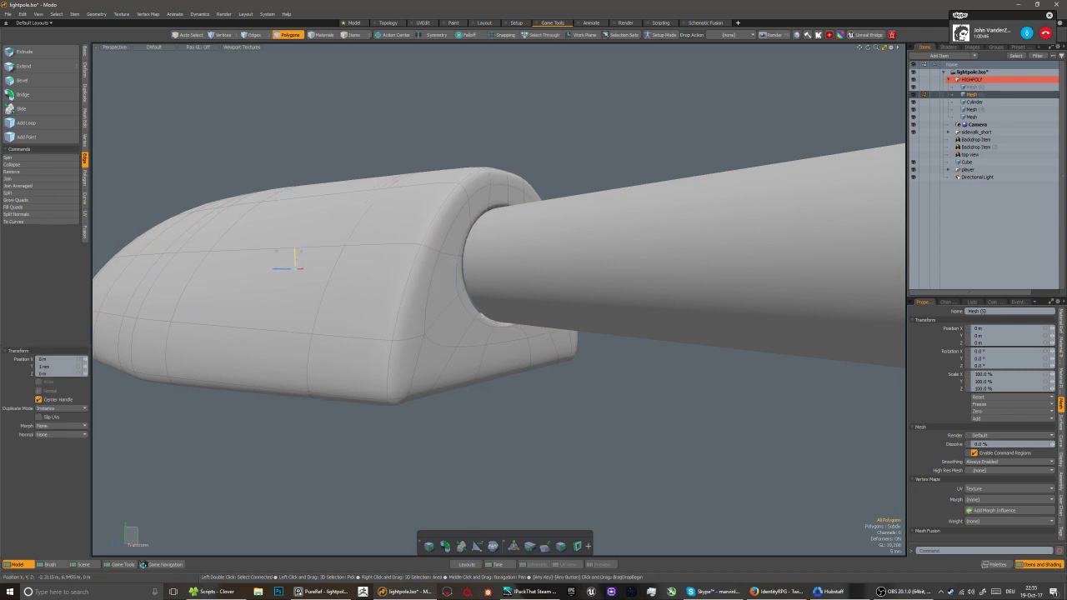
{"action": "key", "text": "5"}
{"action": "scroll", "coordinate": [470, 320], "scroll_direction": "down", "scroll_amount": 2}
{"action": "left_click_drag", "start_coordinate": [424, 345], "coordinate": [423, 341], "text": "alt"}
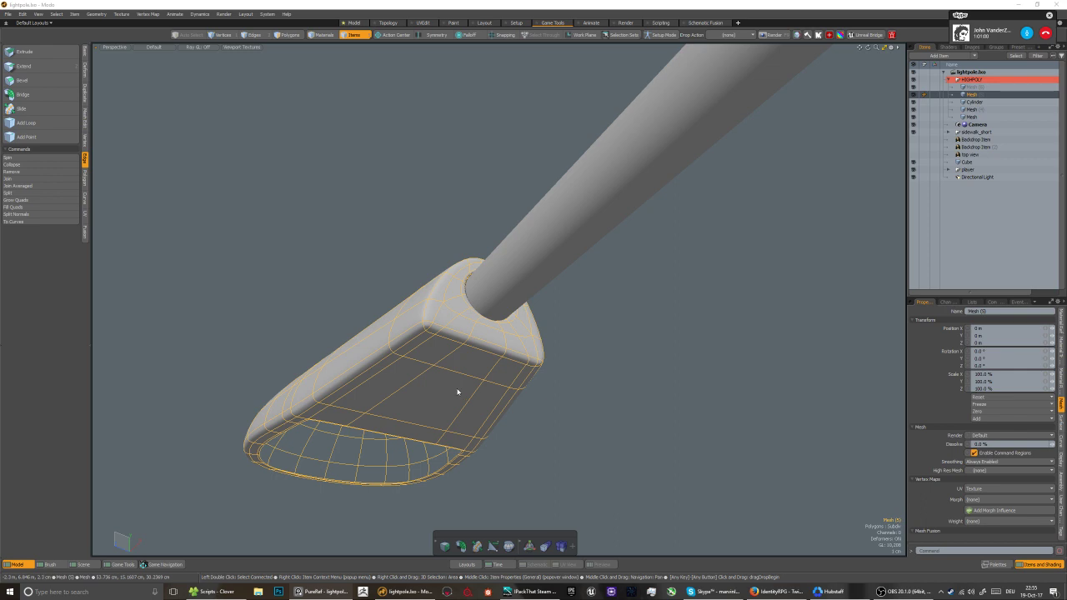
{"action": "left_click", "coordinate": [464, 333]}
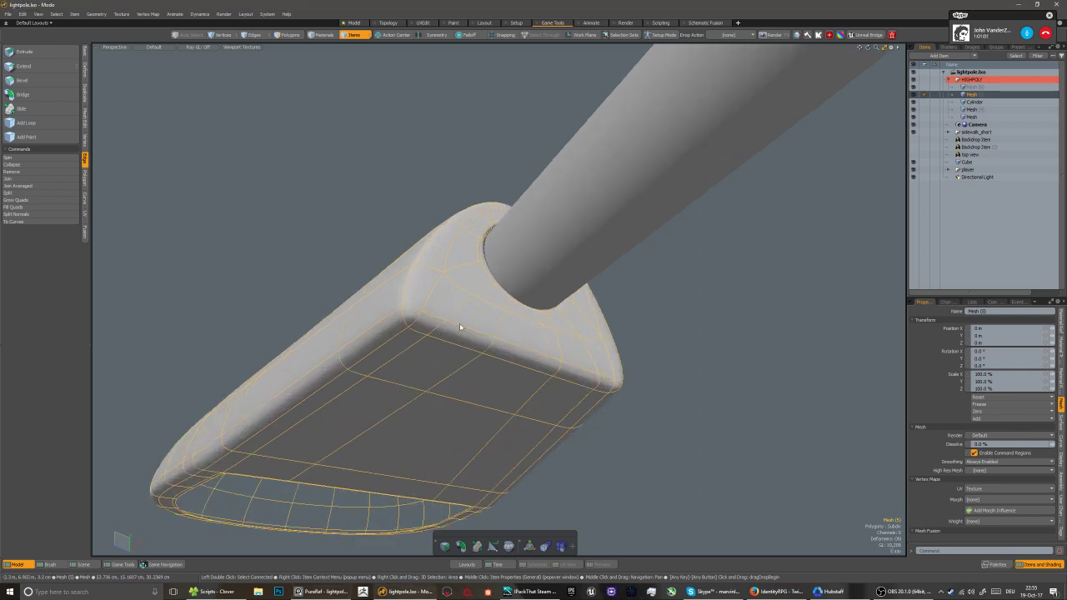
Turn off subdivision on the lamp head and copy its selected outer shell polygons into a new mesh
{"action": "key", "text": "Tab"}
{"action": "left_click_drag", "start_coordinate": [465, 326], "coordinate": [404, 357], "text": "alt"}
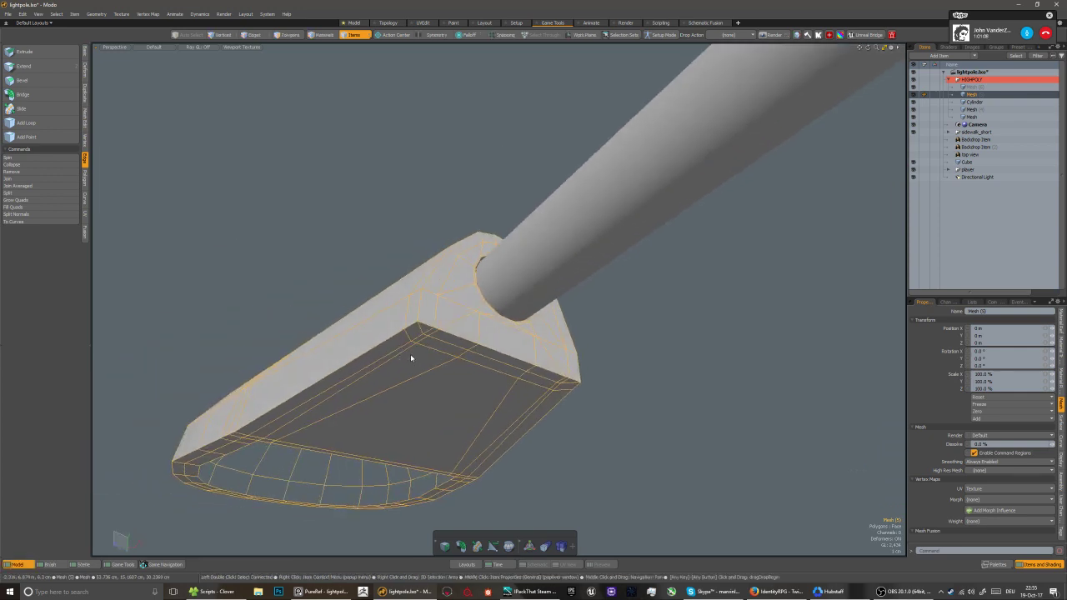
{"action": "left_click_drag", "start_coordinate": [411, 358], "coordinate": [548, 313], "text": "alt"}
{"action": "key", "text": "3"}
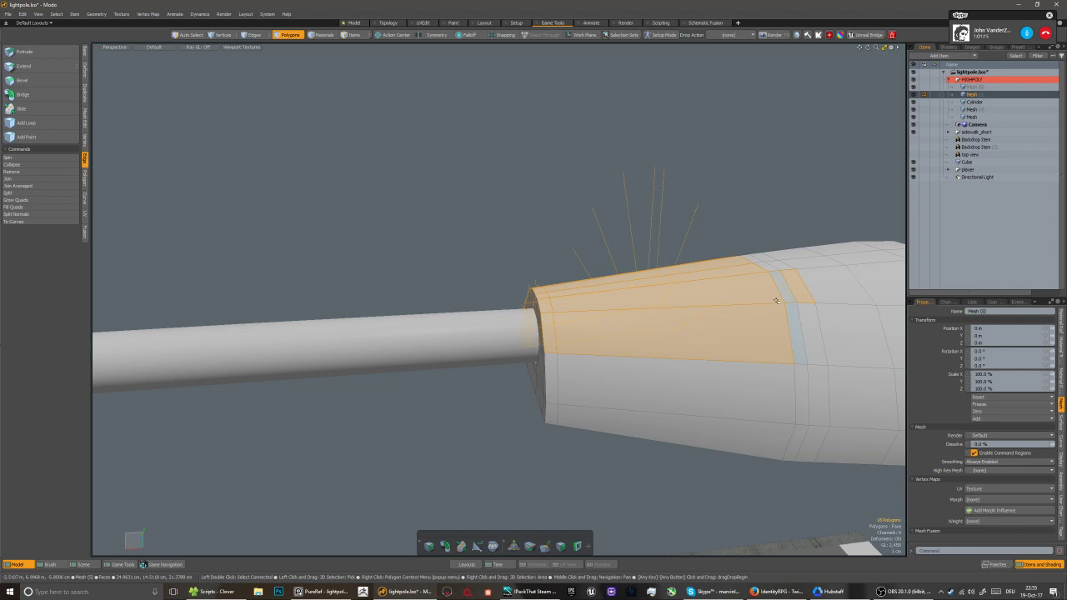
{"action": "left_click_drag", "start_coordinate": [776, 301], "coordinate": [414, 372], "text": "alt"}
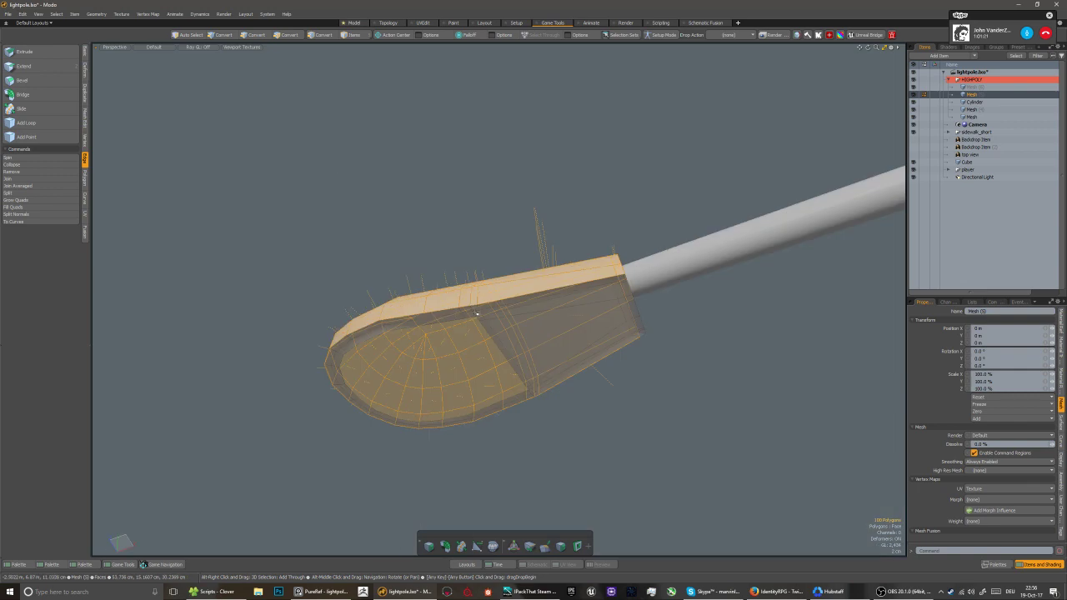
{"action": "left_click_drag", "start_coordinate": [476, 317], "coordinate": [470, 363], "text": "alt"}
{"action": "key", "text": "ctrl+c"}
{"action": "key", "text": "n"}
{"action": "key", "text": "ctrl+v"}
Select the original lamp head and turn its subdivision back on
{"action": "key", "text": "5"}
{"action": "left_click", "coordinate": [593, 396]}
{"action": "left_click", "coordinate": [571, 379]}
{"action": "scroll", "coordinate": [563, 392], "scroll_direction": "up", "scroll_amount": 2}
{"action": "key", "text": "Tab"}
Bevel the polygons of the copied outer shell with a 2 mm shift
{"action": "key", "text": "b"}
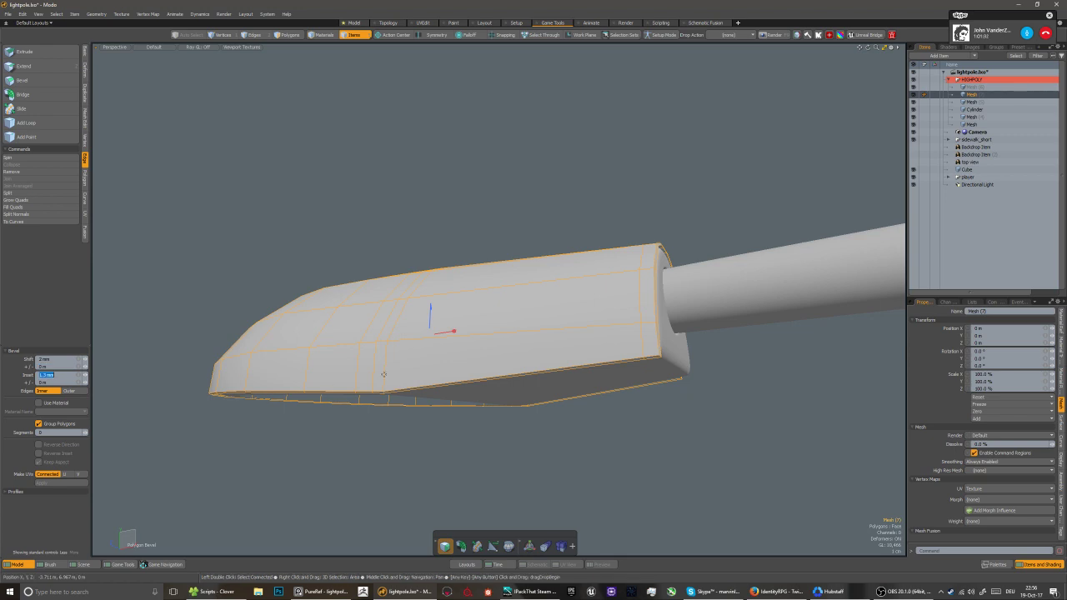
{"action": "key", "text": "q"}
{"action": "left_click_drag", "start_coordinate": [572, 391], "coordinate": [505, 307], "text": "alt"}
{"action": "key", "text": "3"}
Turn on subdivision for the outer shell, shift it slightly along Y over the lamp head, and save the scene
{"action": "key", "text": "Tab"}
{"action": "key", "text": "r"}
{"action": "key", "text": "w"}
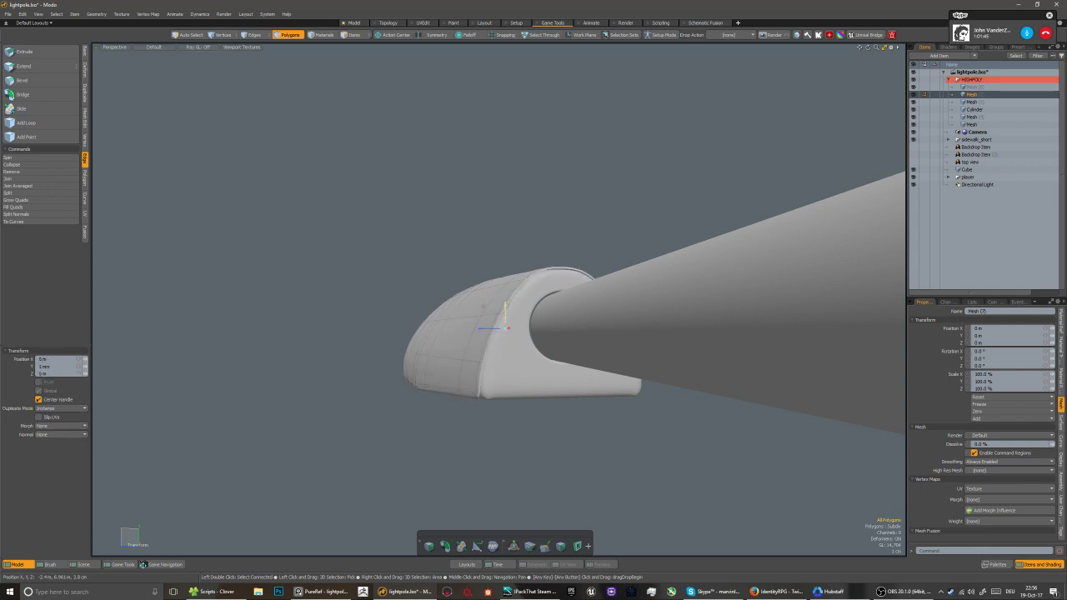
{"action": "key", "text": "space"}
{"action": "key", "text": "5"}
{"action": "left_click", "coordinate": [514, 345]}
{"action": "left_click_drag", "start_coordinate": [514, 350], "coordinate": [683, 368], "text": "alt"}
{"action": "left_click", "coordinate": [603, 385]}
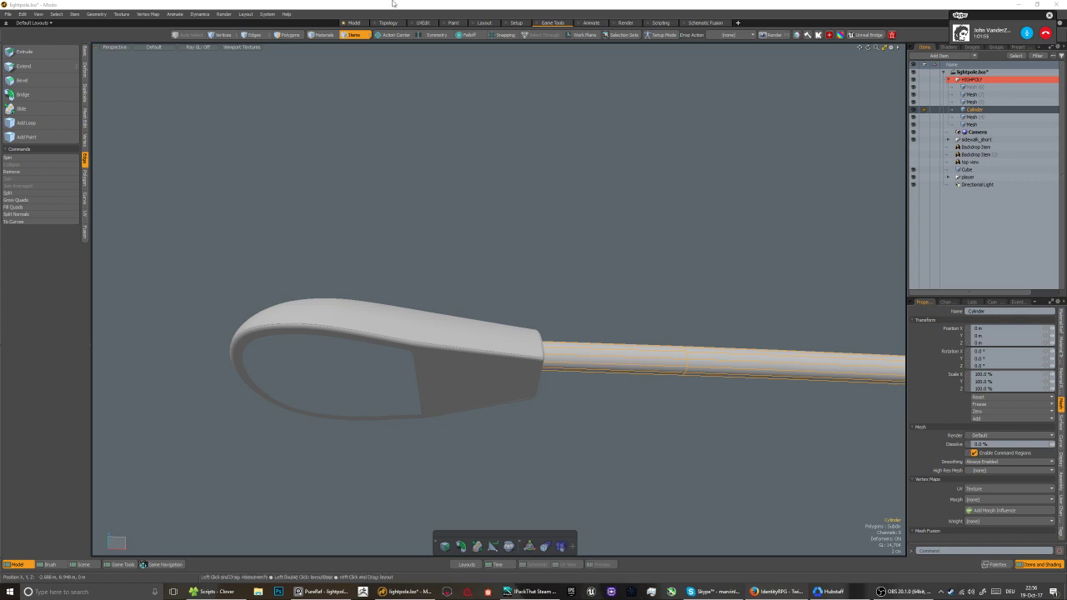
{"action": "left_click_drag", "start_coordinate": [429, 308], "coordinate": [420, 376], "text": "alt"}
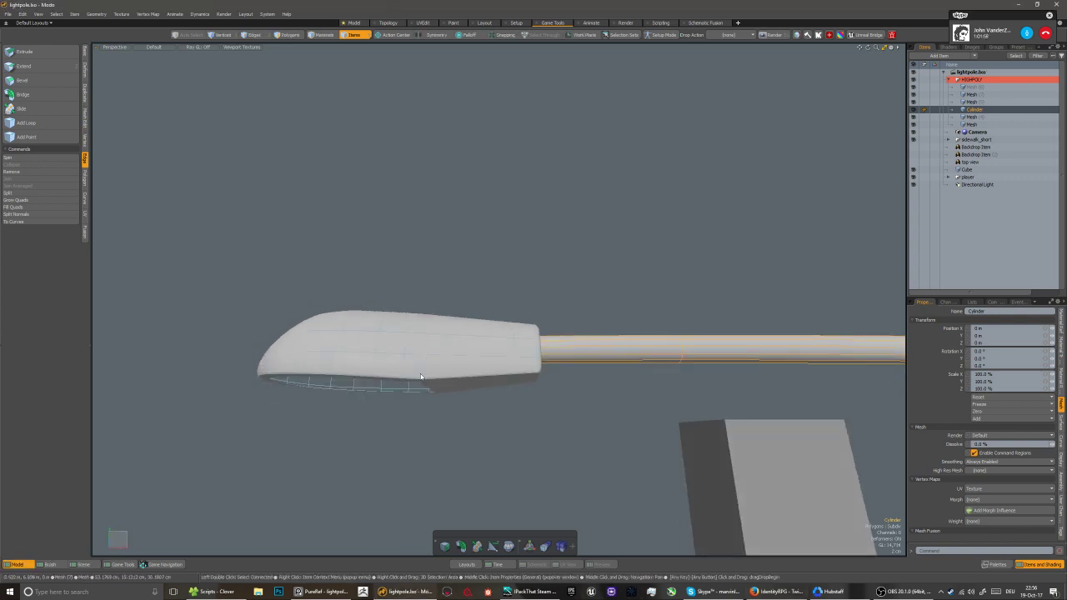
Select the outer shell mesh over the lamp head and turn off its subdivision
{"action": "left_click", "coordinate": [420, 377]}
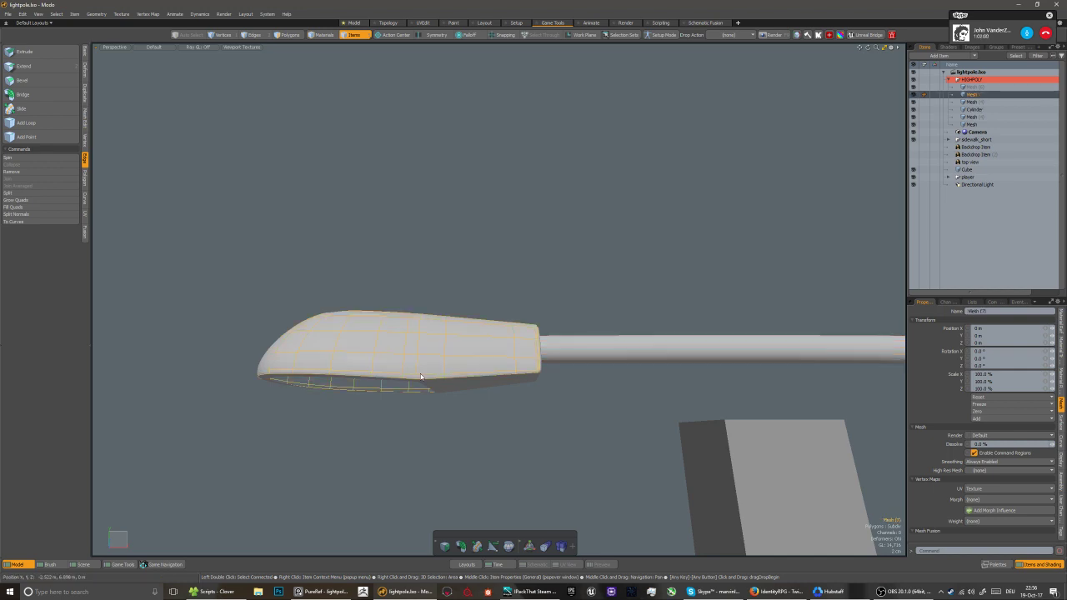
{"action": "left_click_drag", "start_coordinate": [420, 376], "coordinate": [557, 319], "text": "alt"}
{"action": "left_click", "coordinate": [467, 385]}
{"action": "scroll", "coordinate": [555, 334], "scroll_direction": "up", "scroll_amount": 3}
{"action": "left_click", "coordinate": [516, 368]}
{"action": "scroll", "coordinate": [515, 368], "scroll_direction": "down", "scroll_amount": 3}
{"action": "key", "text": "Tab"}
{"action": "left_click_drag", "start_coordinate": [516, 368], "coordinate": [517, 393], "text": "alt"}
Delete the shell's lengthwise centre strip of polygons and one of the two remaining halves
{"action": "key", "text": "3"}
{"action": "left_click", "coordinate": [505, 398]}
{"action": "key", "text": "l"}
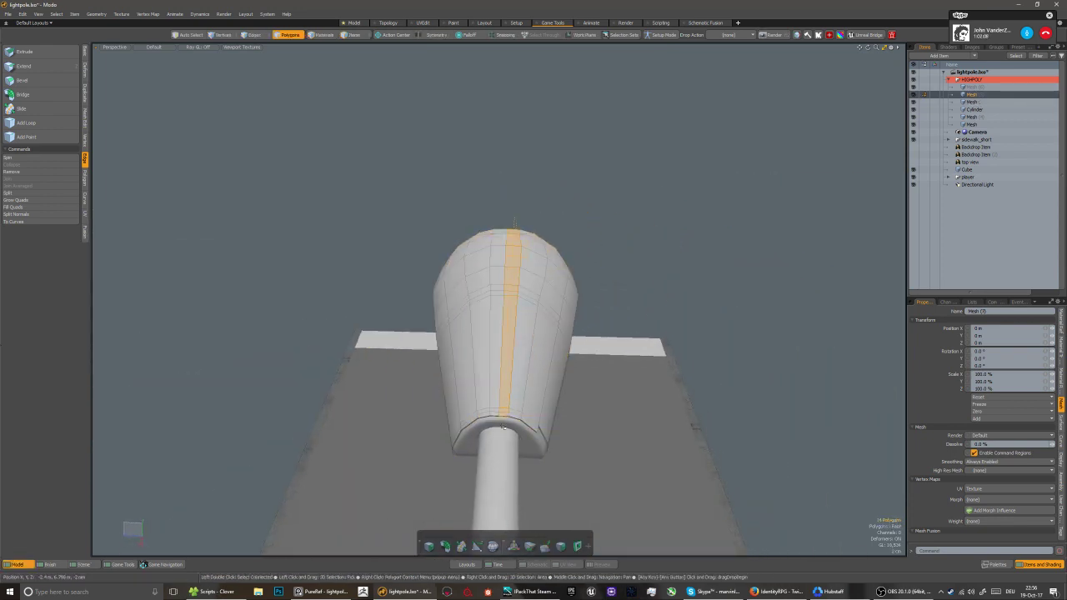
{"action": "key", "text": "Delete"}
{"action": "double_click", "coordinate": [536, 402]}
{"action": "key", "text": "Delete"}
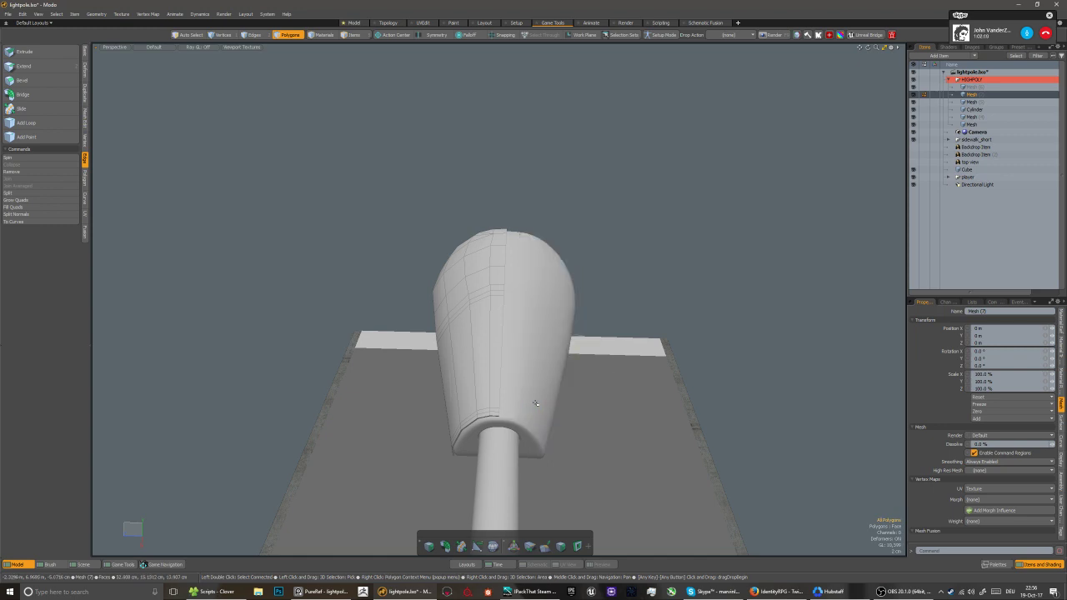
Isolate the remaining shell half and mirror it across the Z axis, snapping the mirror centre to its open centre edge
{"action": "double_click", "coordinate": [510, 300]}
{"action": "key", "text": "shift+h"}
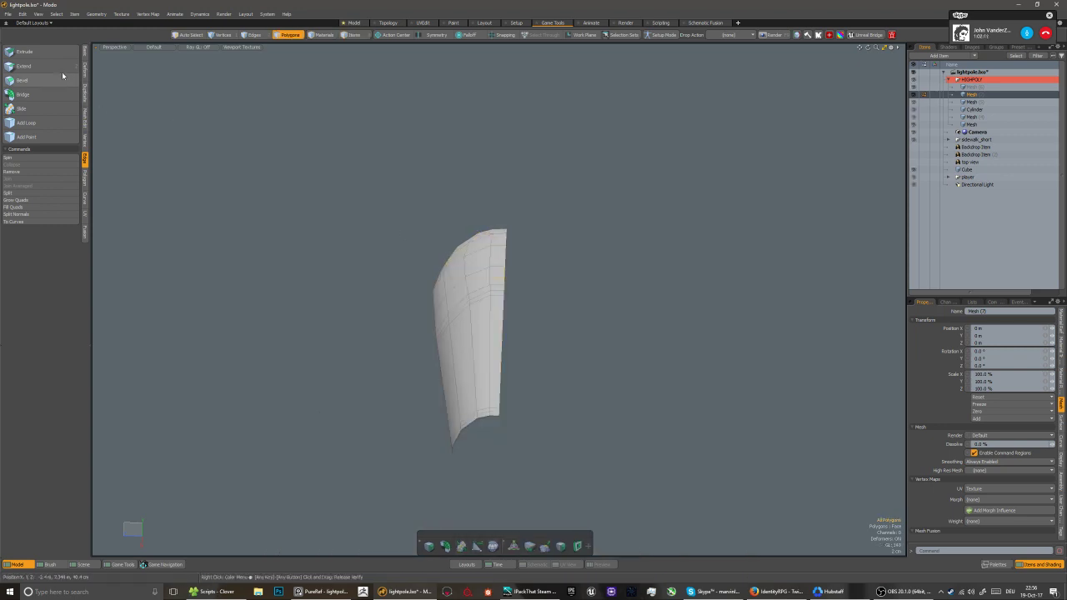
{"action": "left_click", "coordinate": [83, 96]}
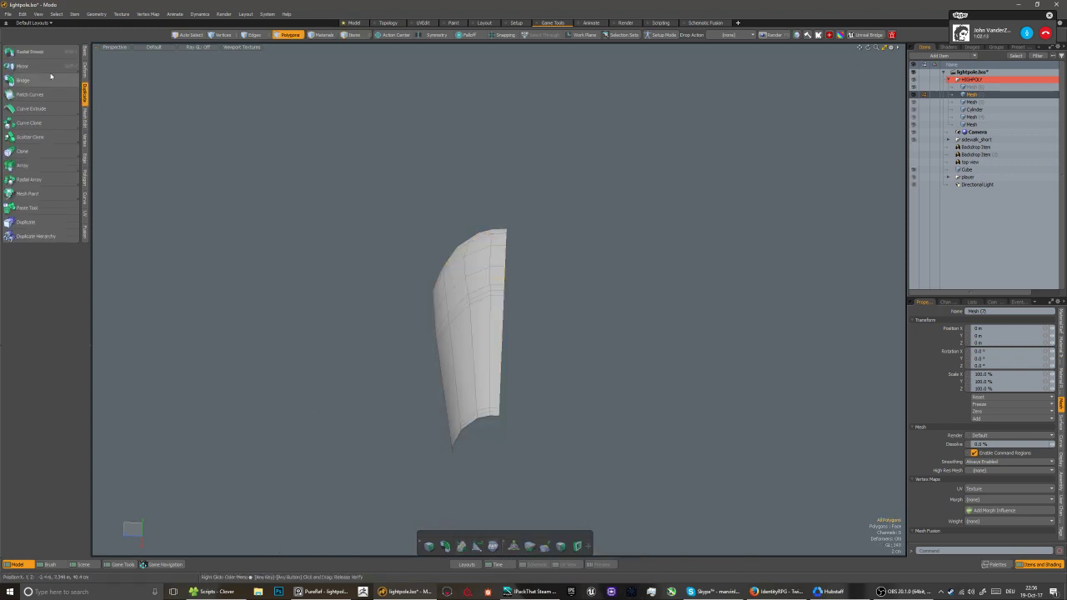
{"action": "left_click", "coordinate": [25, 66]}
{"action": "left_click", "coordinate": [504, 245]}
{"action": "left_click_drag", "start_coordinate": [515, 235], "coordinate": [512, 232]}
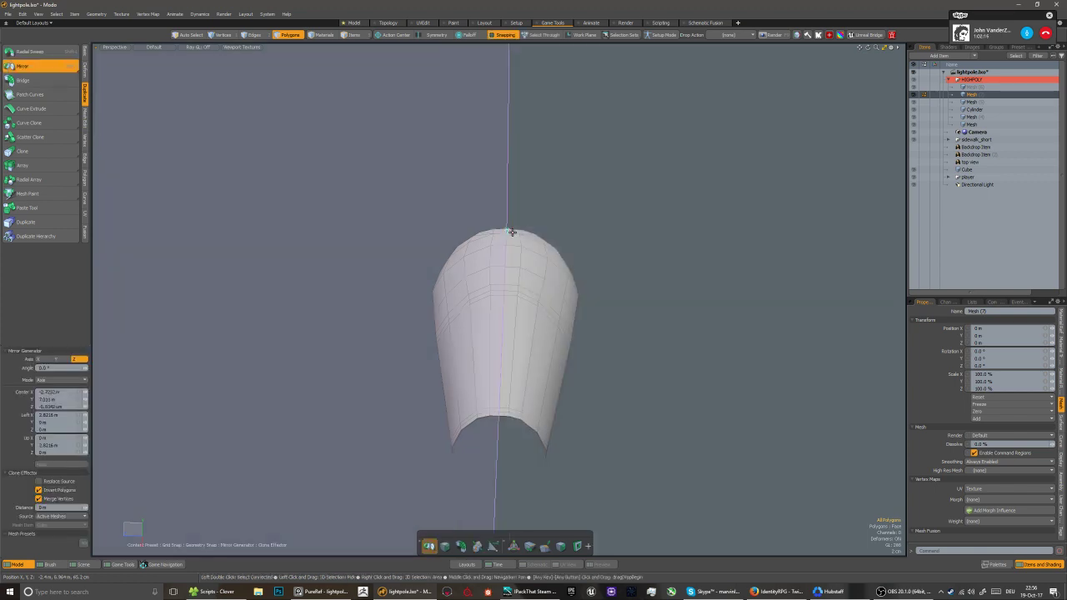
Turn subdivision back on for the mirrored shell and unhide the rest of the street light
{"action": "key", "text": "5"}
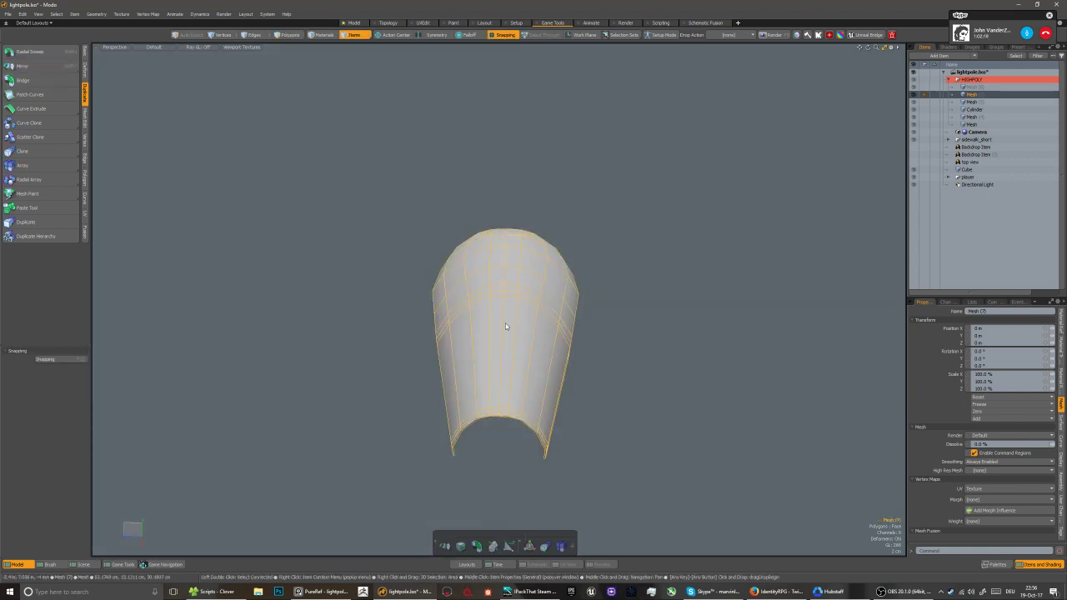
{"action": "scroll", "coordinate": [505, 423], "scroll_direction": "up", "scroll_amount": 3}
{"action": "mouse_move", "coordinate": [504, 420]}
{"action": "left_mouse_down", "text": "alt"}
{"action": "mouse_move", "coordinate": [482, 387]}
{"action": "mouse_move", "coordinate": [513, 417]}
{"action": "mouse_move", "coordinate": [490, 391]}
{"action": "mouse_move", "coordinate": [479, 409]}
{"action": "mouse_move", "coordinate": [552, 417]}
{"action": "mouse_move", "coordinate": [557, 397]}
{"action": "left_mouse_up", "text": "alt"}
{"action": "scroll", "coordinate": [491, 387], "scroll_direction": "down", "scroll_amount": 3}
{"action": "key", "text": "u"}
{"action": "scroll", "coordinate": [492, 409], "scroll_direction": "down", "scroll_amount": 2}
{"action": "left_click", "coordinate": [553, 416]}
Set the viewport shading to Advanced and examine the lamp head and arm from the side and below
{"action": "left_click", "coordinate": [152, 47]}
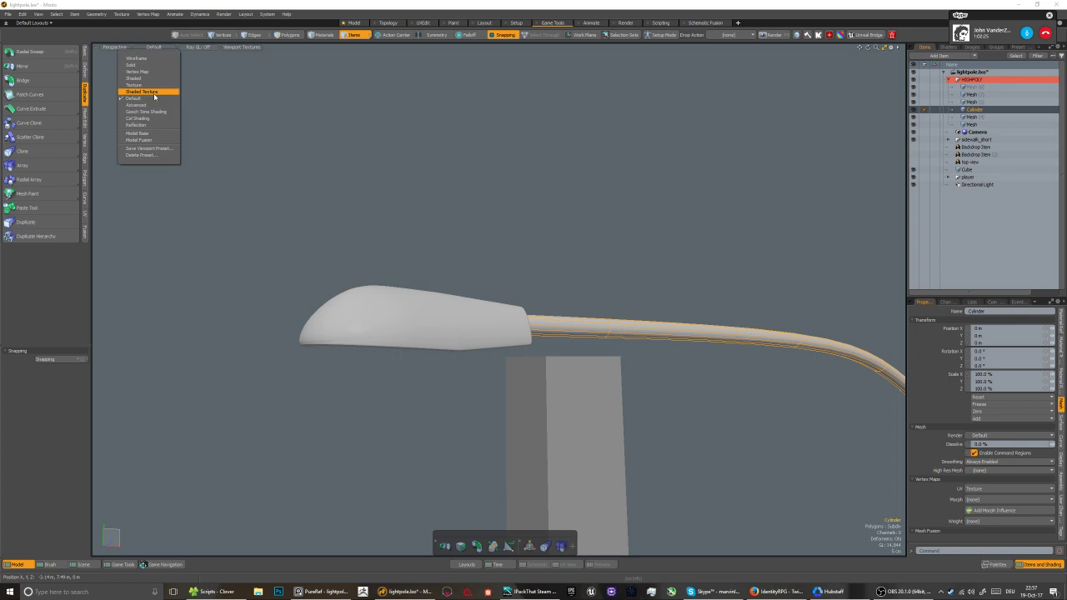
{"action": "left_click", "coordinate": [154, 93]}
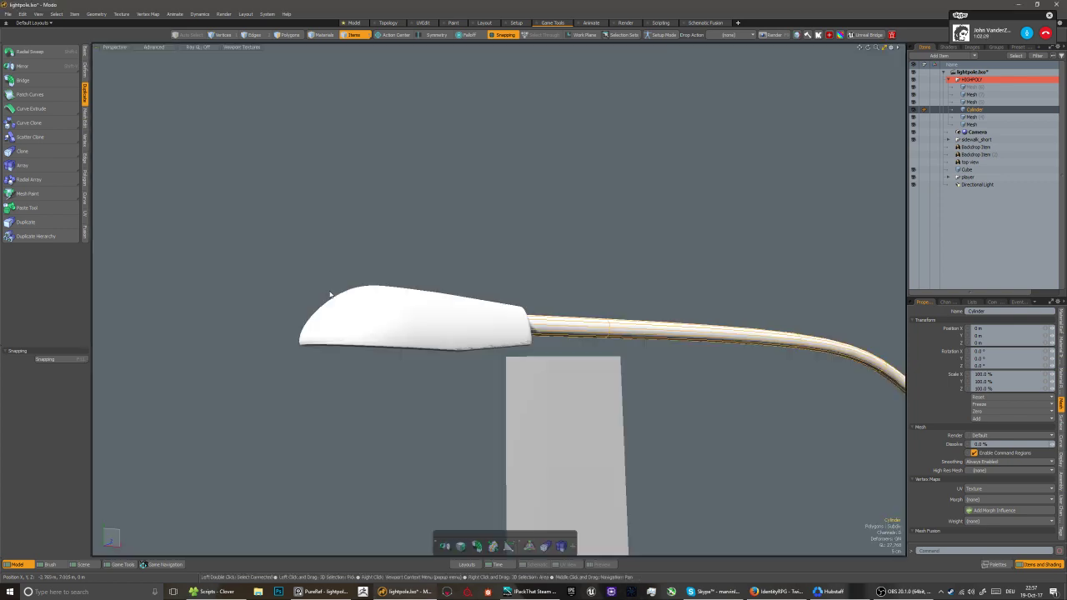
{"action": "left_click_drag", "start_coordinate": [330, 294], "coordinate": [503, 329], "text": "alt"}
{"action": "left_click", "coordinate": [453, 326]}
{"action": "left_click", "coordinate": [480, 387]}
{"action": "key", "text": "ctrl+z"}
{"action": "left_click", "coordinate": [503, 329]}
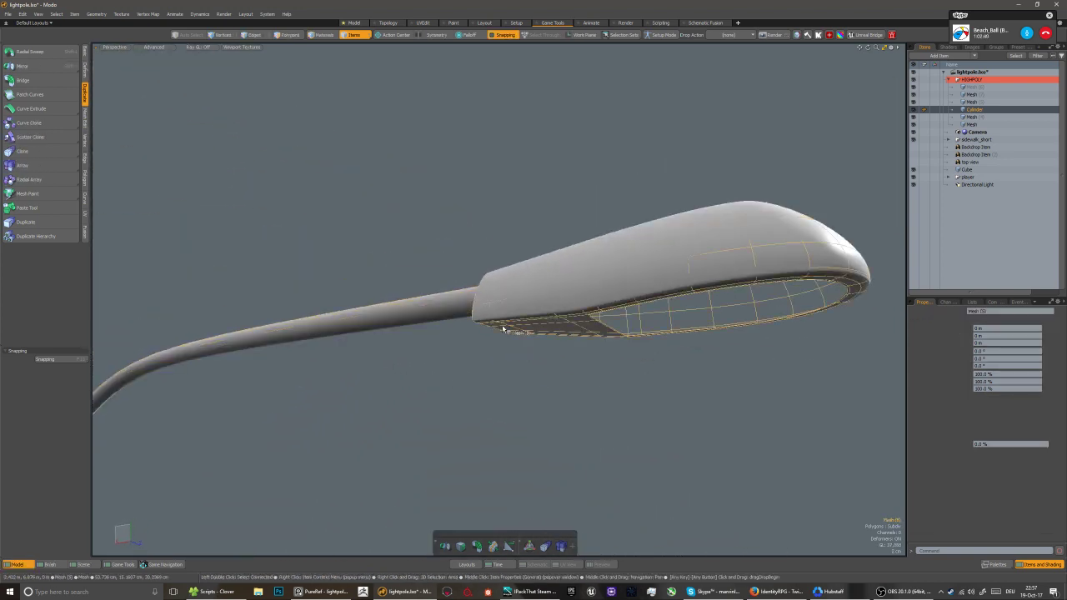
Set the viewport shading to Default, isolate the lamp head mesh with the bottom opening and turn off its subdivision
{"action": "left_click", "coordinate": [154, 47]}
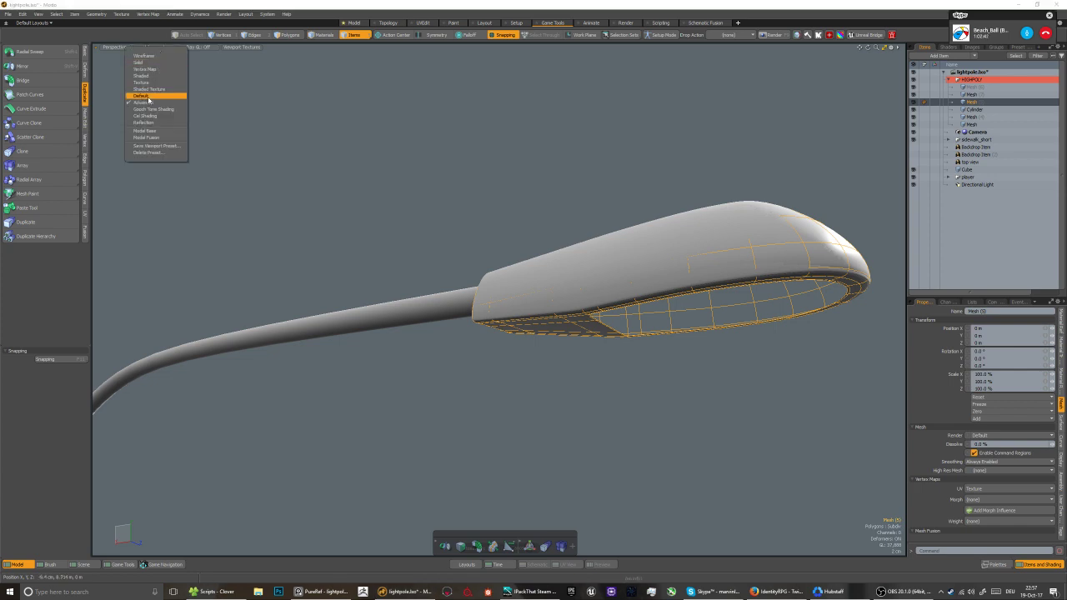
{"action": "left_click", "coordinate": [155, 96]}
{"action": "left_click_drag", "start_coordinate": [420, 316], "coordinate": [469, 297], "text": "alt"}
{"action": "key", "text": "shift+h"}
{"action": "key", "text": "Tab"}
Examine the edge flow around the corners of the lamp head's bottom opening, with subdivision both on and off
{"action": "scroll", "coordinate": [470, 297], "scroll_direction": "up", "scroll_amount": 4}
{"action": "key", "text": "2"}
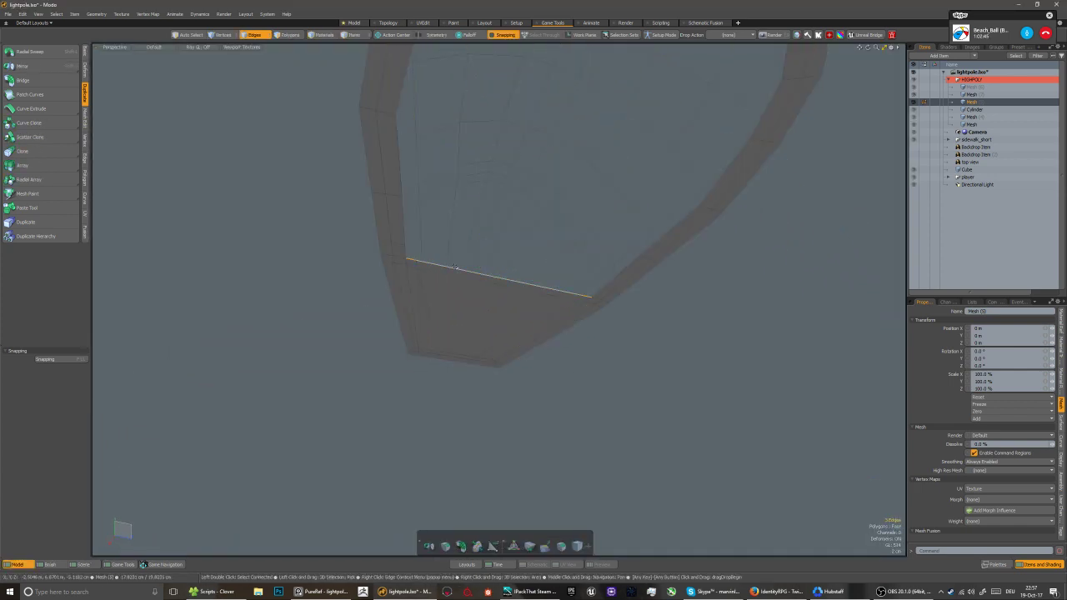
{"action": "left_click", "coordinate": [464, 280]}
{"action": "scroll", "coordinate": [392, 289], "scroll_direction": "up", "scroll_amount": 2}
{"action": "key", "text": "5"}
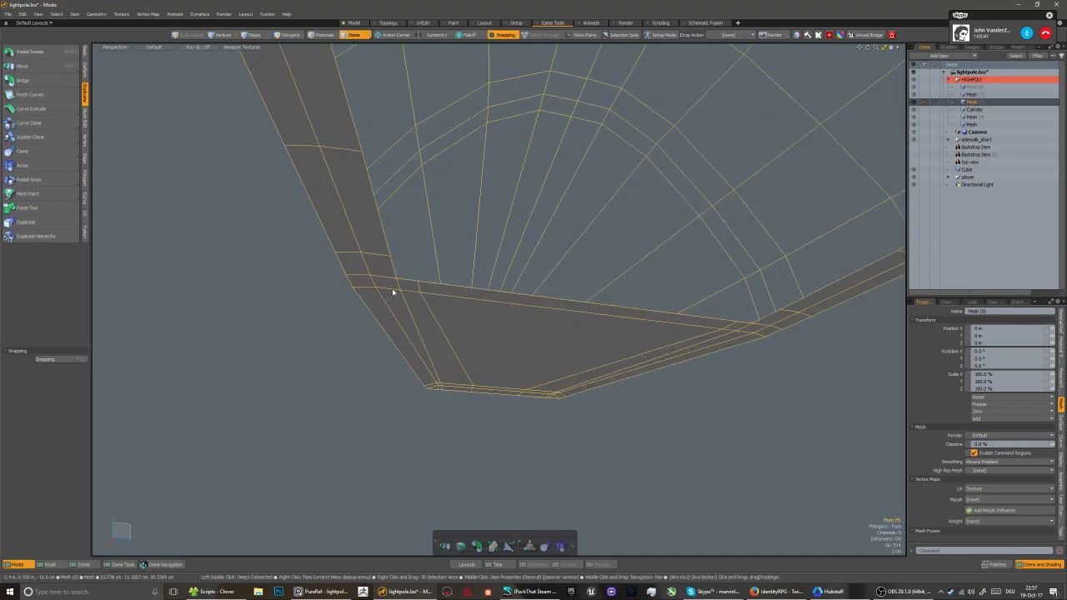
{"action": "left_click_drag", "start_coordinate": [392, 291], "coordinate": [426, 283], "text": "alt"}
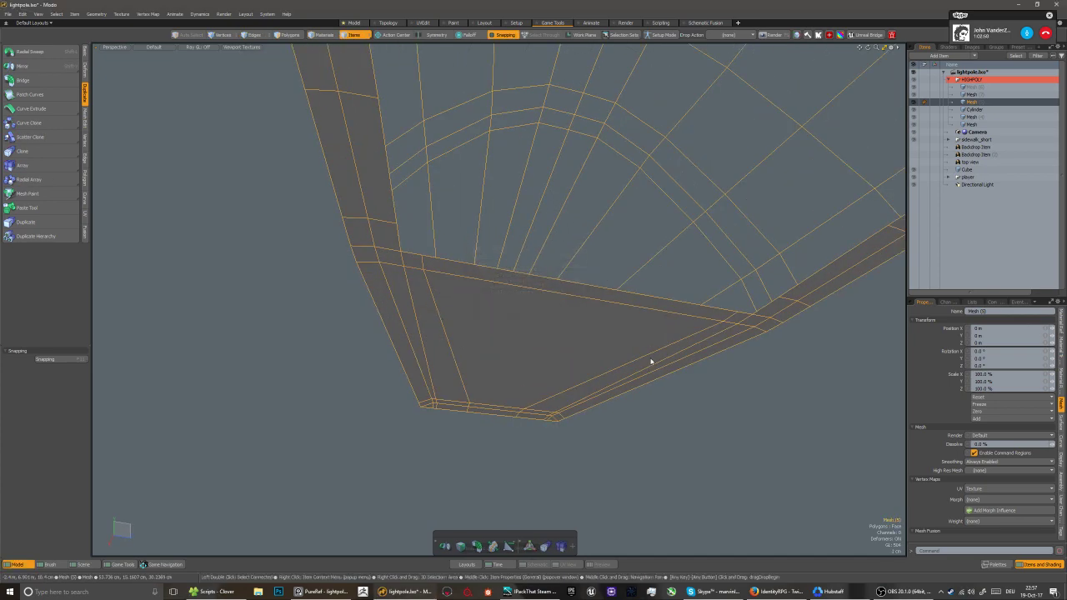
{"action": "scroll", "coordinate": [592, 365], "scroll_direction": "down", "scroll_amount": 6}
{"action": "left_click_drag", "start_coordinate": [589, 367], "coordinate": [468, 379], "text": "alt"}
{"action": "key", "text": "Tab"}
{"action": "scroll", "coordinate": [500, 337], "scroll_direction": "up", "scroll_amount": 4}
{"action": "scroll", "coordinate": [542, 347], "scroll_direction": "up", "scroll_amount": 6}
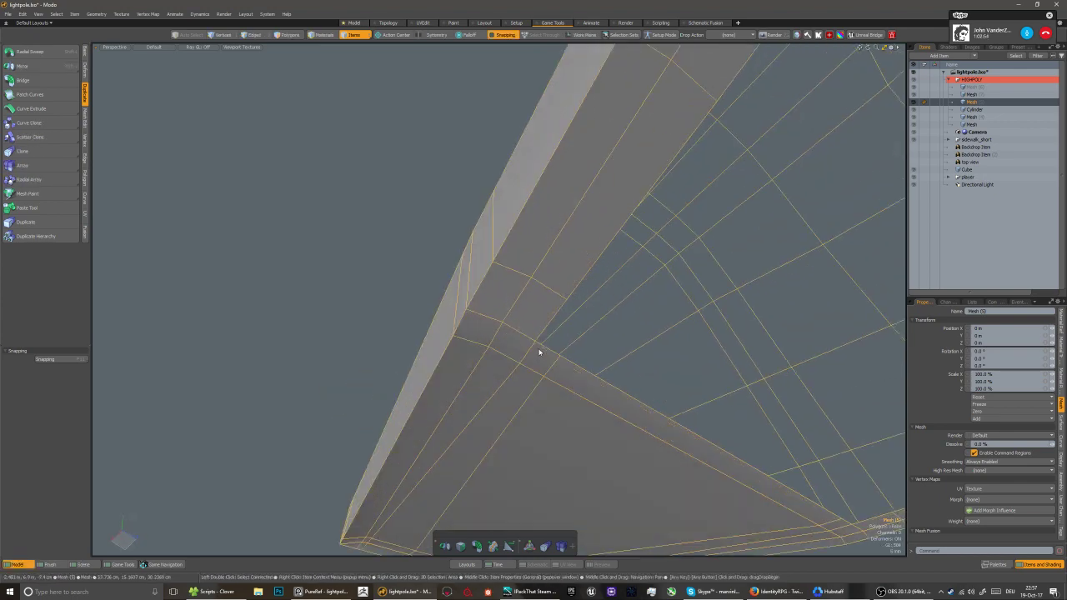
{"action": "mouse_move", "coordinate": [529, 355]}
{"action": "left_mouse_down", "text": "alt"}
{"action": "mouse_move", "coordinate": [485, 393]}
{"action": "mouse_move", "coordinate": [474, 426]}
{"action": "mouse_move", "coordinate": [488, 381]}
{"action": "mouse_move", "coordinate": [527, 337]}
{"action": "left_mouse_up", "text": "alt"}
{"action": "key", "text": "Tab"}
{"action": "scroll", "coordinate": [538, 320], "scroll_direction": "up", "scroll_amount": 3}
Select the polygon strip along the opening's inner rim and inspect the surrounding corner polygons with and without subdivision
{"action": "key", "text": "3"}
{"action": "left_click", "coordinate": [536, 317], "text": "shift"}
{"action": "key", "text": "Up"}
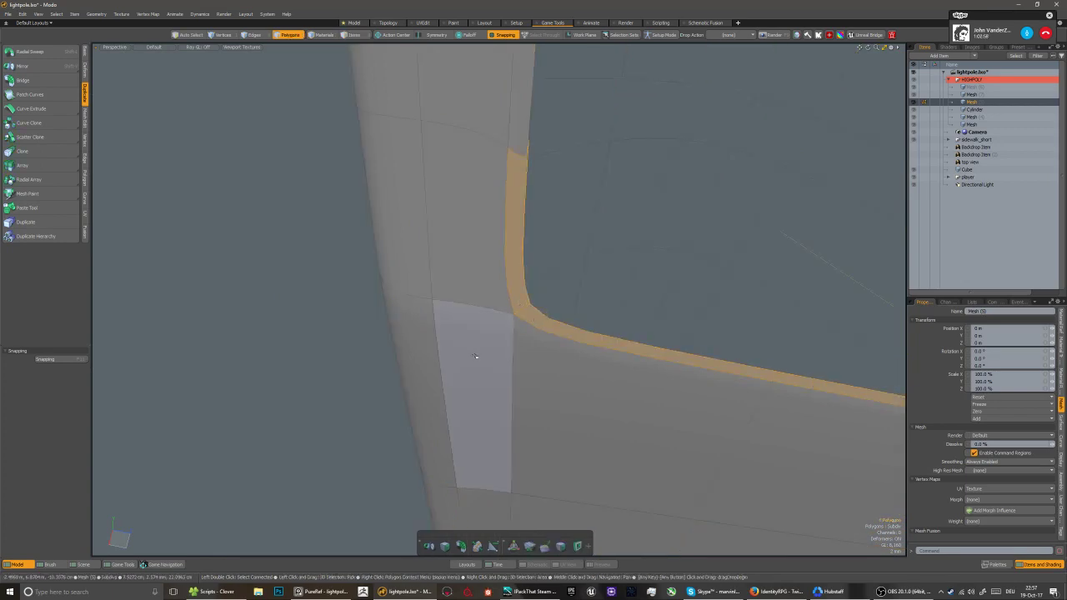
{"action": "key", "text": "5"}
{"action": "key", "text": "Tab"}
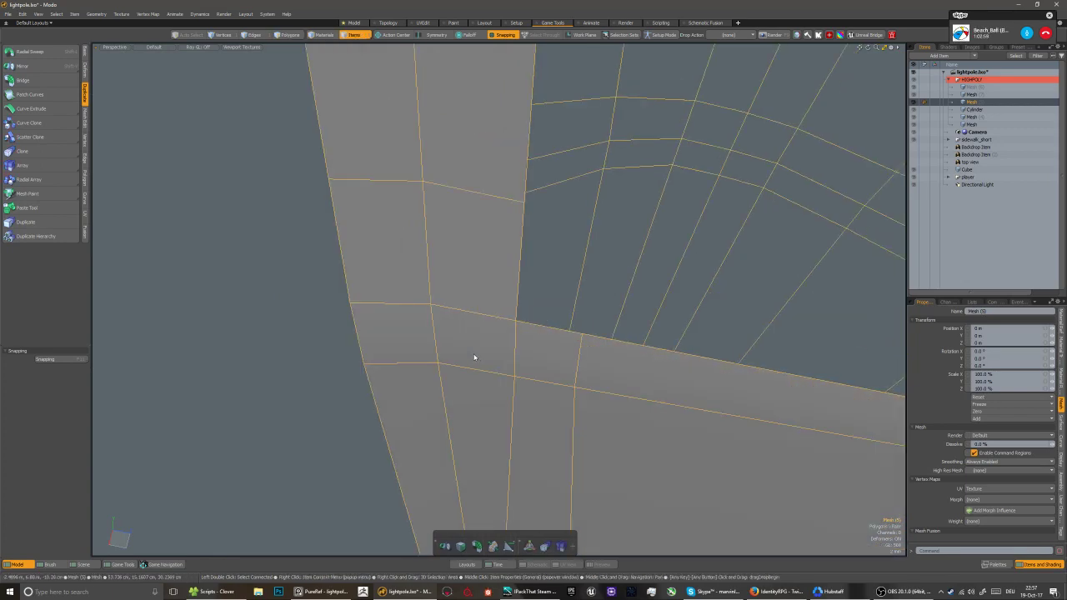
{"action": "left_click_drag", "start_coordinate": [474, 358], "coordinate": [475, 368], "text": "alt"}
{"action": "scroll", "coordinate": [475, 368], "scroll_direction": "down", "scroll_amount": 3}
{"action": "key", "text": "3"}
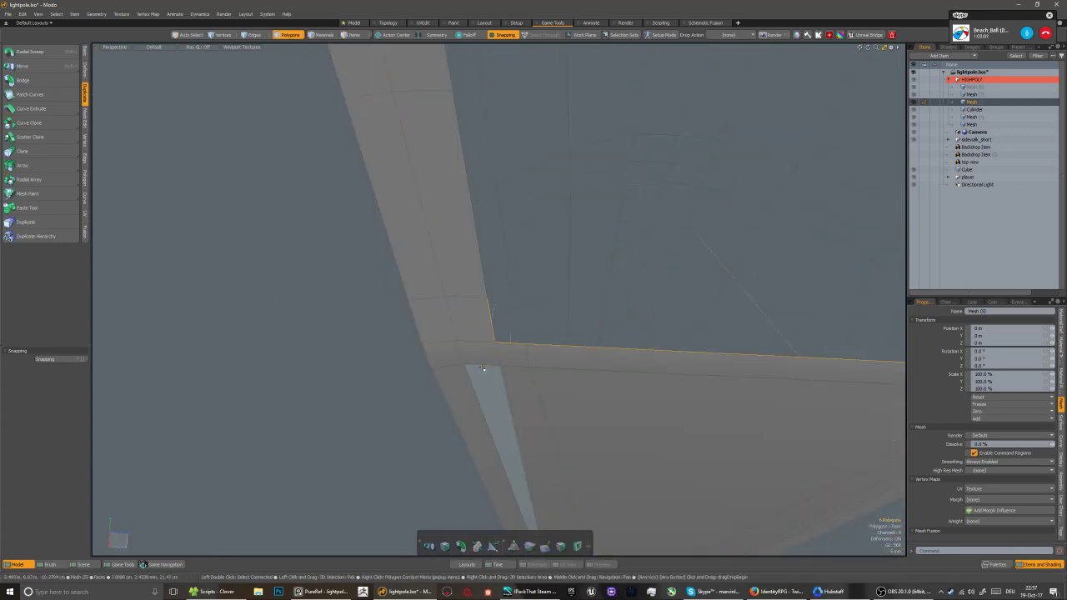
{"action": "key", "text": "5"}
{"action": "key", "text": "3"}
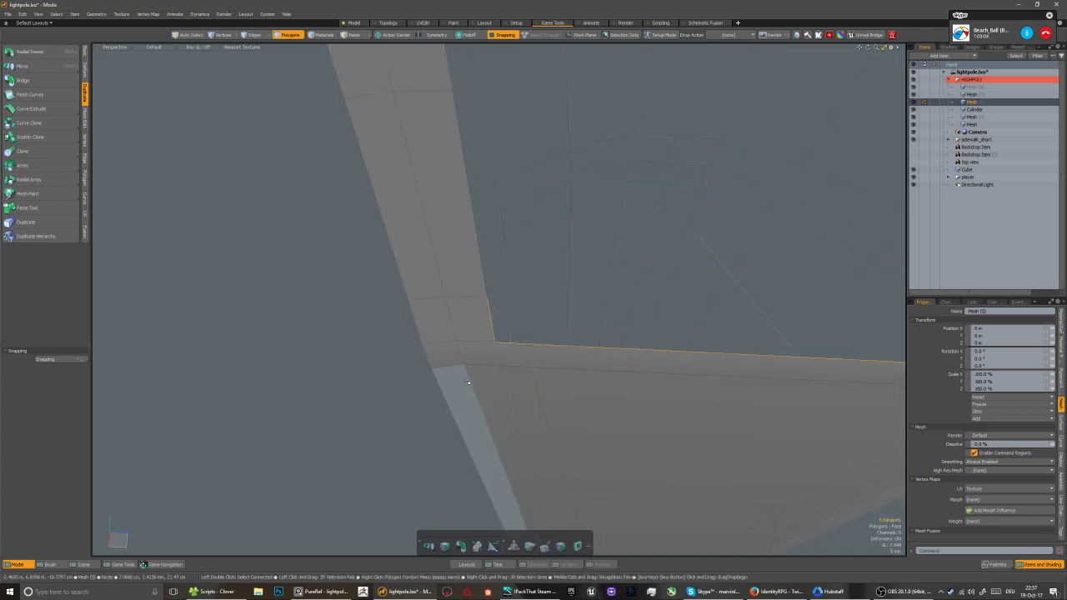
{"action": "key", "text": "5"}
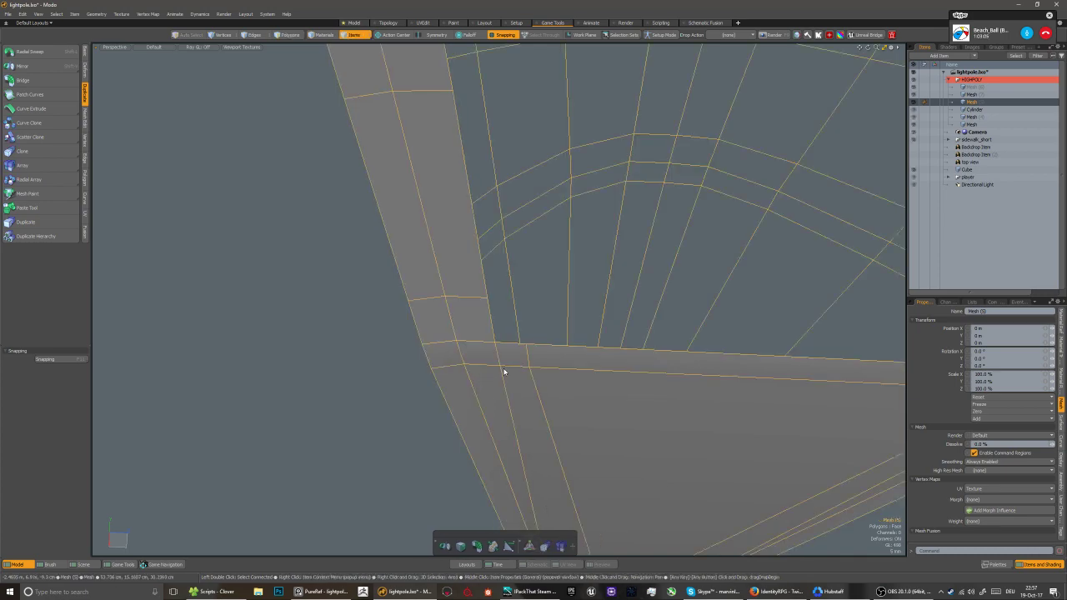
{"action": "key", "text": "Tab"}
Check the inner rim polygons along the whole bottom opening on the subdivided lamp head and clear the selection
{"action": "left_click_drag", "start_coordinate": [505, 374], "coordinate": [445, 334], "text": "alt"}
{"action": "key", "text": "3"}
{"action": "left_click", "coordinate": [473, 215]}
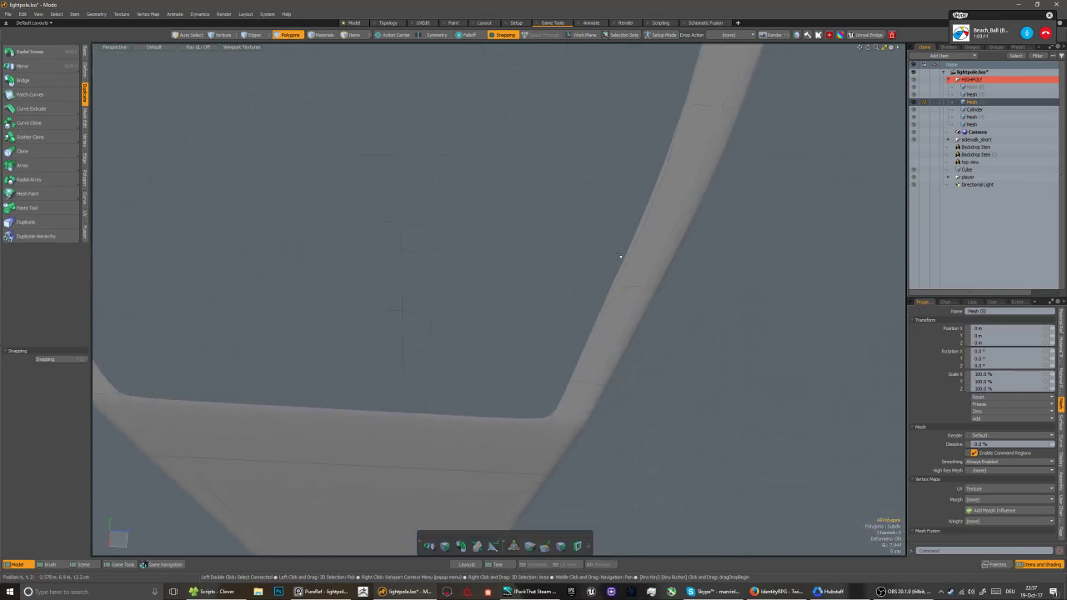
{"action": "left_click_drag", "start_coordinate": [619, 256], "coordinate": [517, 269], "text": "ctrl+alt"}
{"action": "left_click_drag", "start_coordinate": [593, 249], "coordinate": [591, 218]}
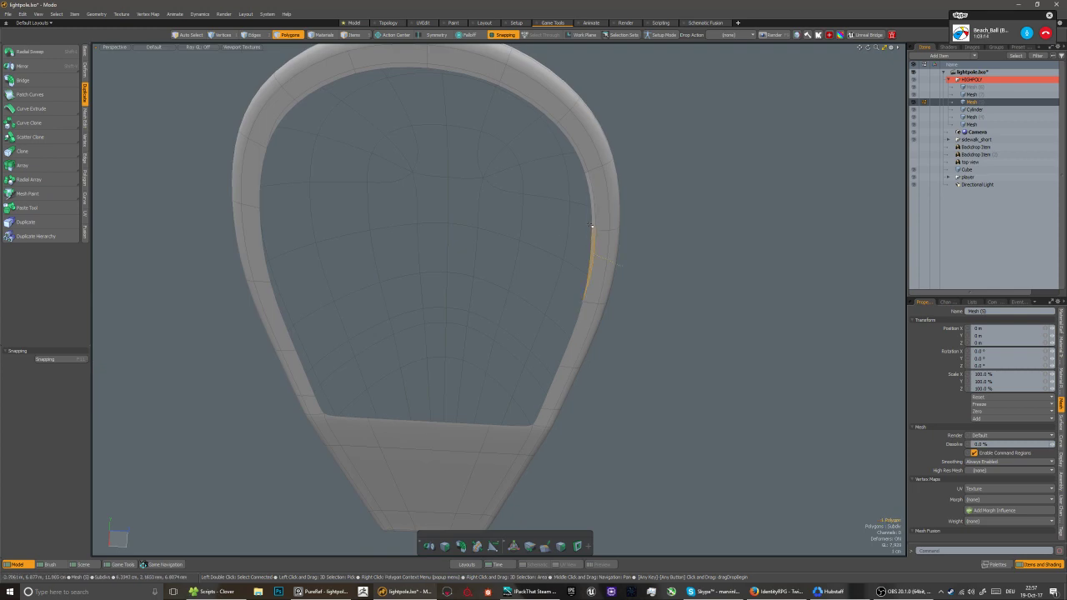
{"action": "left_click", "coordinate": [336, 162]}
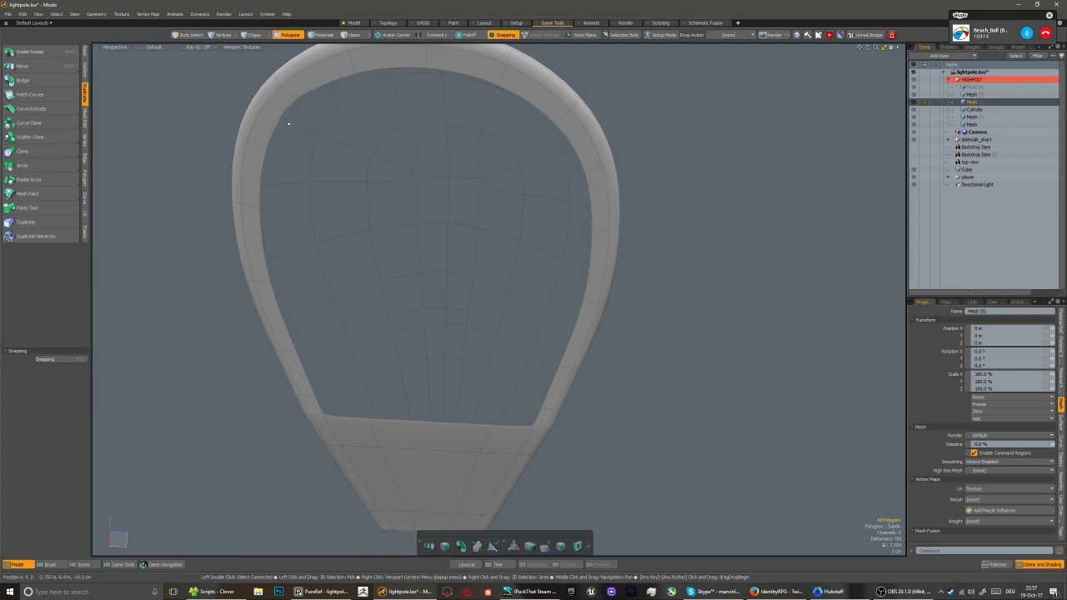
{"action": "key", "text": "5"}
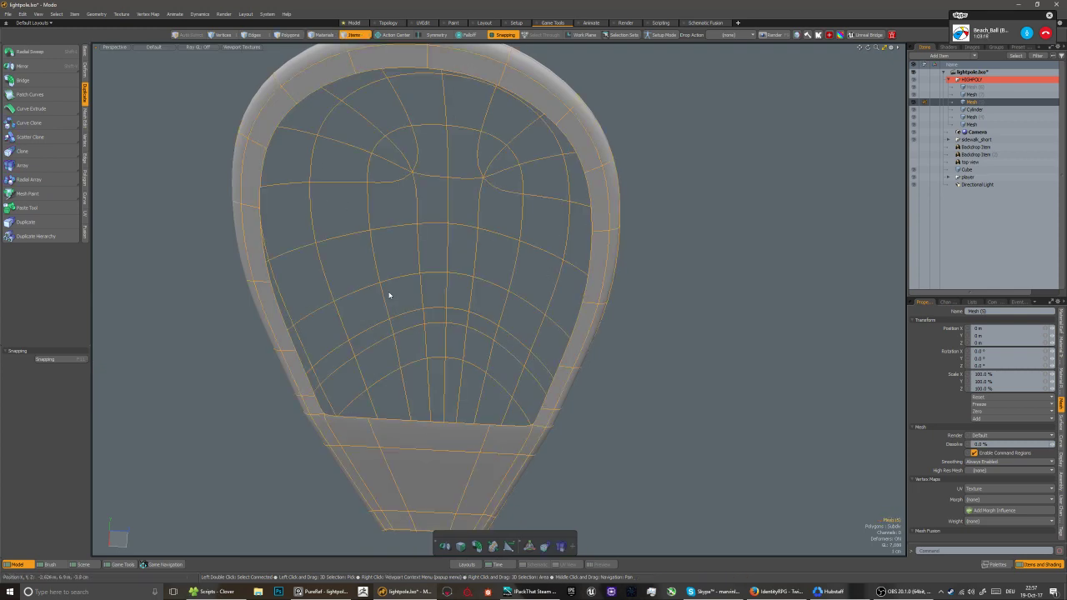
Examine the lamp head from outside and the complete street light within the surrounding scene
{"action": "left_click_drag", "start_coordinate": [390, 252], "coordinate": [484, 334], "text": "alt"}
{"action": "key", "text": "Tab"}
{"action": "scroll", "coordinate": [491, 380], "scroll_direction": "down", "scroll_amount": 3}
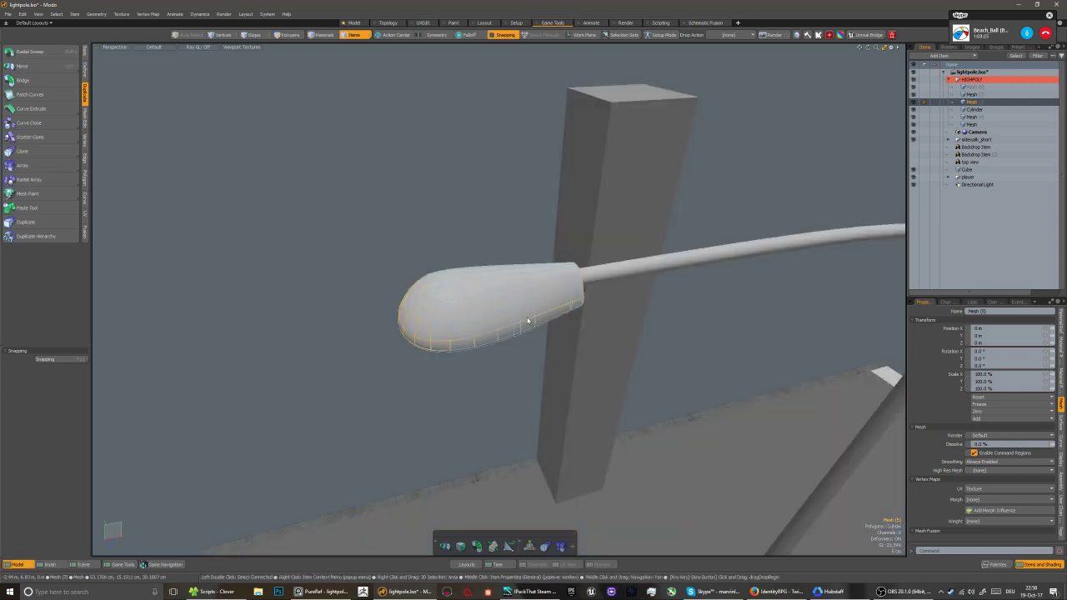
{"action": "scroll", "coordinate": [476, 351], "scroll_direction": "down", "scroll_amount": 2}
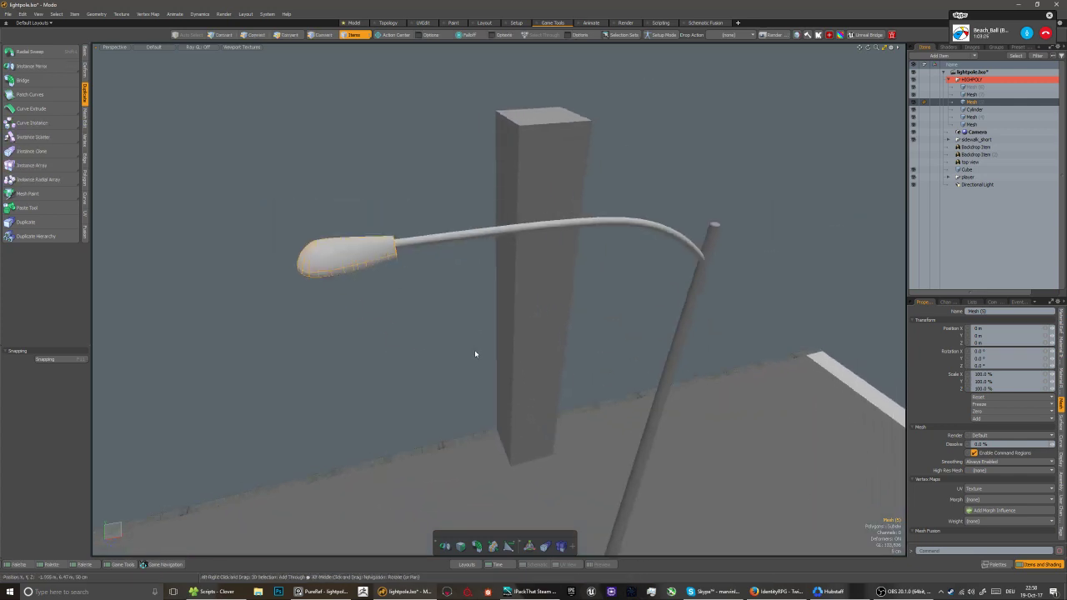
{"action": "left_click_drag", "start_coordinate": [476, 350], "coordinate": [495, 407], "text": "alt"}
{"action": "scroll", "coordinate": [437, 269], "scroll_direction": "up", "scroll_amount": 3}
{"action": "scroll", "coordinate": [438, 268], "scroll_direction": "down", "scroll_amount": 5}
{"action": "left_click", "coordinate": [485, 424]}
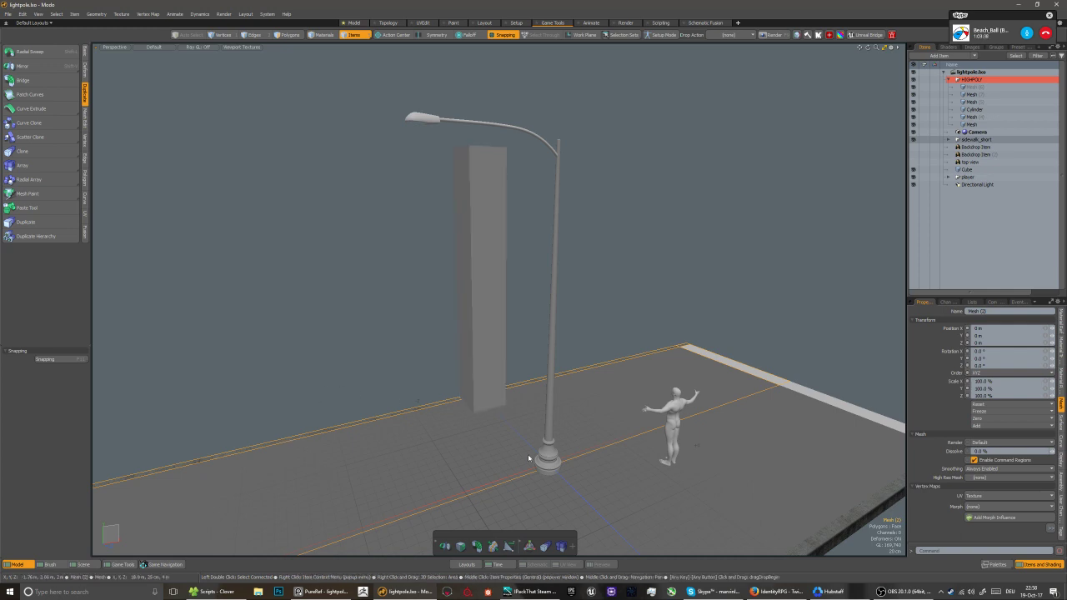
Isolate the pole's base, inspect it from above and unhide the rest of the scene
{"action": "left_click", "coordinate": [549, 464]}
{"action": "scroll", "coordinate": [549, 467], "scroll_direction": "up", "scroll_amount": 6}
{"action": "left_click_drag", "start_coordinate": [549, 467], "coordinate": [540, 417], "text": "alt"}
{"action": "scroll", "coordinate": [540, 416], "scroll_direction": "down", "scroll_amount": 3}
{"action": "middle_click_drag", "start_coordinate": [540, 240], "coordinate": [540, 341]}
{"action": "key", "text": "shift+h"}
{"action": "key", "text": "a"}
{"action": "key", "text": "shift+a"}
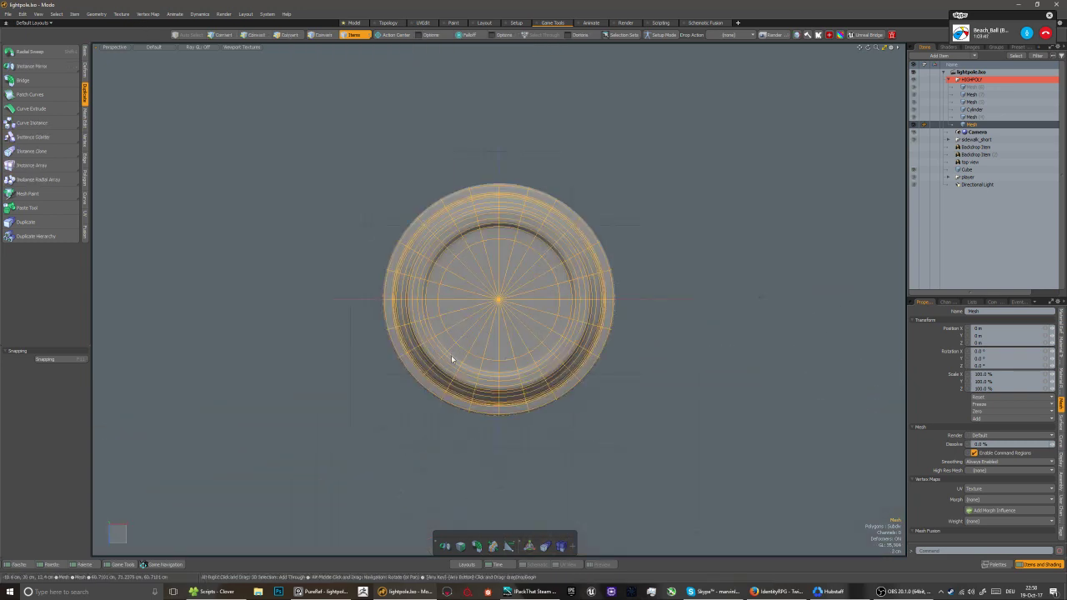
{"action": "left_click_drag", "start_coordinate": [451, 355], "coordinate": [478, 352], "text": "alt"}
{"action": "key", "text": "u"}
Select the outer shell on the lamp head, turn off snapping and adjust the shell's fit with the scale and move tools
{"action": "scroll", "coordinate": [478, 352], "scroll_direction": "down", "scroll_amount": 8}
{"action": "middle_click_drag", "start_coordinate": [472, 136], "coordinate": [491, 350]}
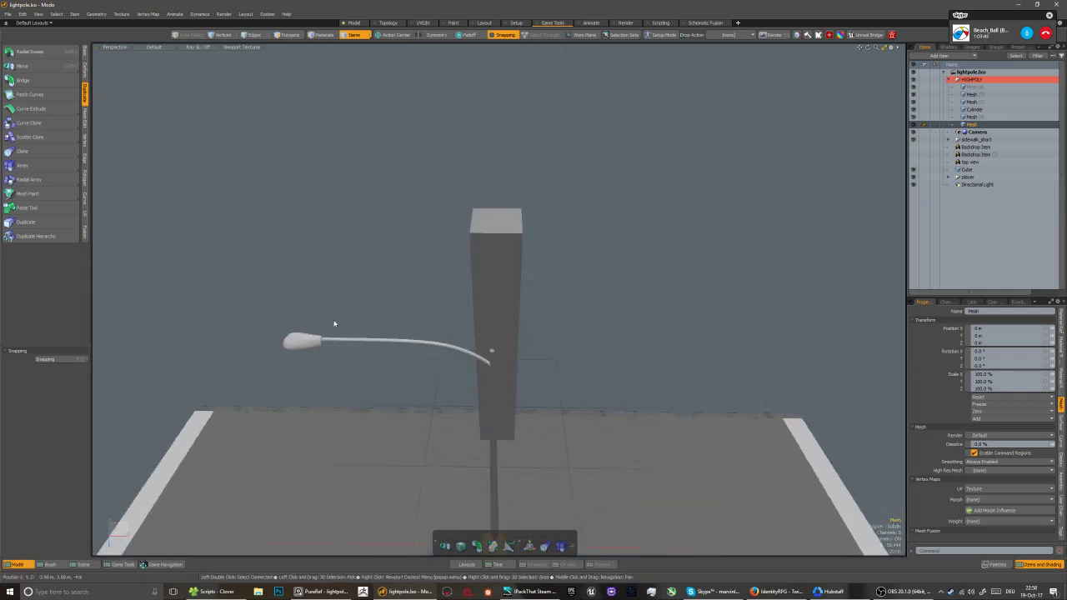
{"action": "scroll", "coordinate": [310, 347], "scroll_direction": "up", "scroll_amount": 3}
{"action": "scroll", "coordinate": [310, 346], "scroll_direction": "up", "scroll_amount": 3}
{"action": "left_click_drag", "start_coordinate": [329, 343], "coordinate": [305, 316], "text": "alt"}
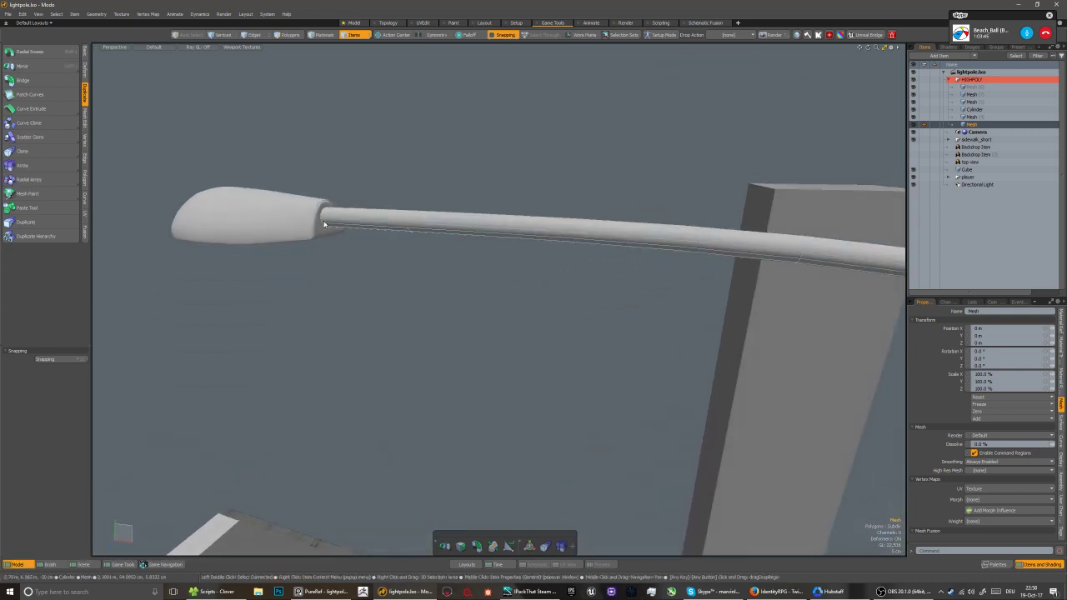
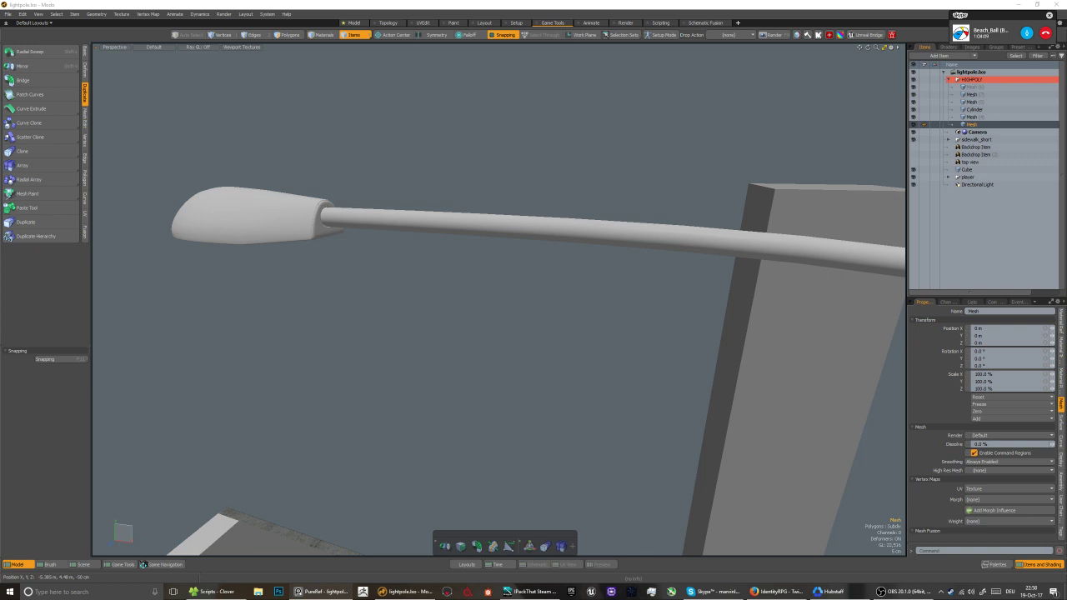
{"action": "left_click_drag", "start_coordinate": [292, 278], "coordinate": [408, 289], "text": "alt"}
{"action": "left_click", "coordinate": [360, 313]}
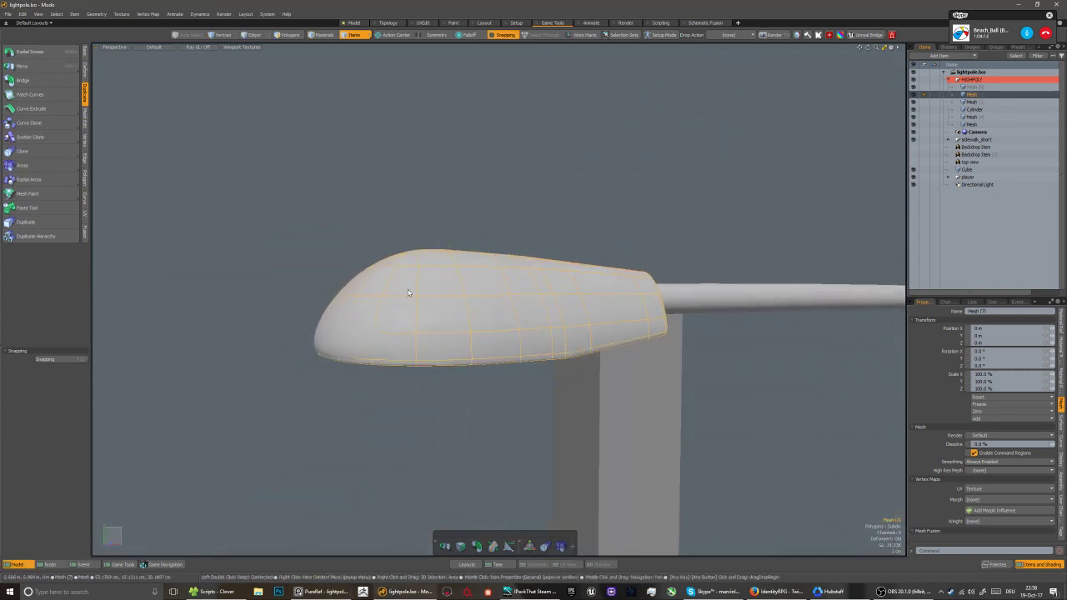
{"action": "key", "text": "3"}
{"action": "key", "text": "r"}
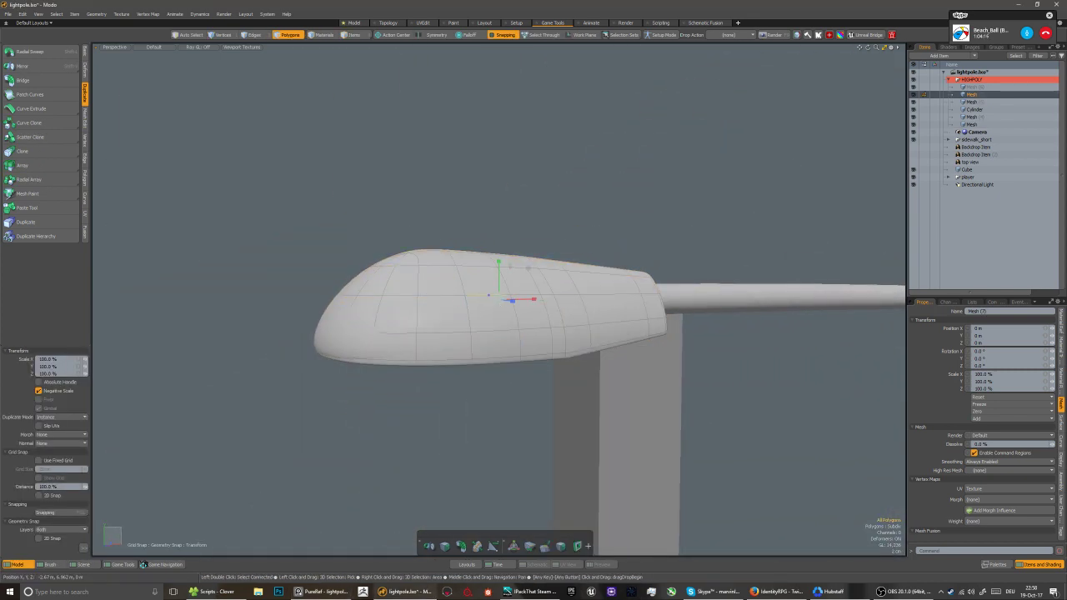
{"action": "key", "text": "x"}
{"action": "left_click_drag", "start_coordinate": [495, 304], "coordinate": [479, 284]}
{"action": "key", "text": "w"}
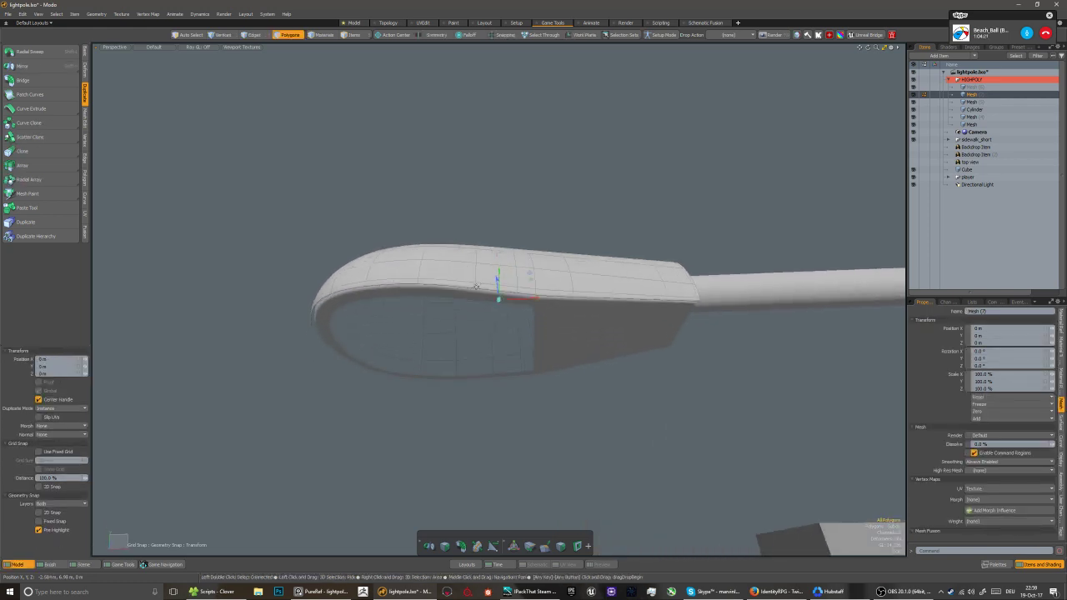
{"action": "key", "text": "q"}
Isolate the outer shell and turn off its subdivision, viewing it from its open side
{"action": "key", "text": "5"}
{"action": "key", "text": "shift+h"}
{"action": "key", "text": "Tab"}
{"action": "left_click_drag", "start_coordinate": [372, 352], "coordinate": [412, 290], "text": "alt"}
{"action": "scroll", "coordinate": [509, 281], "scroll_direction": "up", "scroll_amount": 3}
Select the shell's open border edge loop and extend it with an inset of about 8.4 mm and a small negative shift
{"action": "key", "text": "2"}
{"action": "double_click", "coordinate": [359, 312]}
{"action": "scroll", "coordinate": [358, 312], "scroll_direction": "down", "scroll_amount": 3}
{"action": "key", "text": "z"}
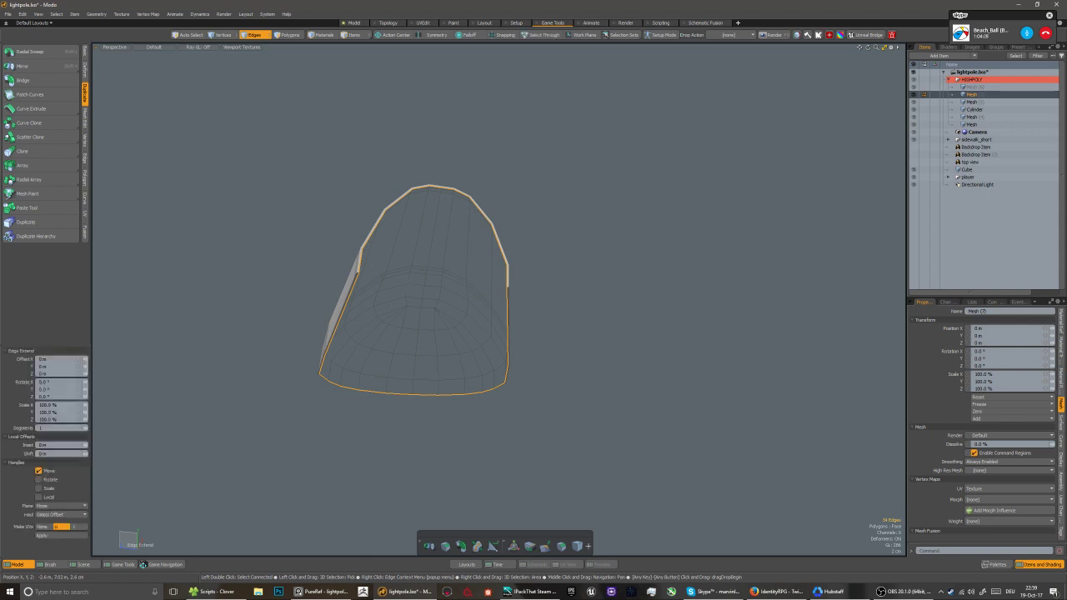
{"action": "left_click", "coordinate": [412, 291]}
{"action": "mouse_move", "coordinate": [87, 446]}
{"action": "left_mouse_down"}
{"action": "mouse_move", "coordinate": [71, 446]}
{"action": "mouse_move", "coordinate": [91, 445]}
{"action": "left_mouse_up"}
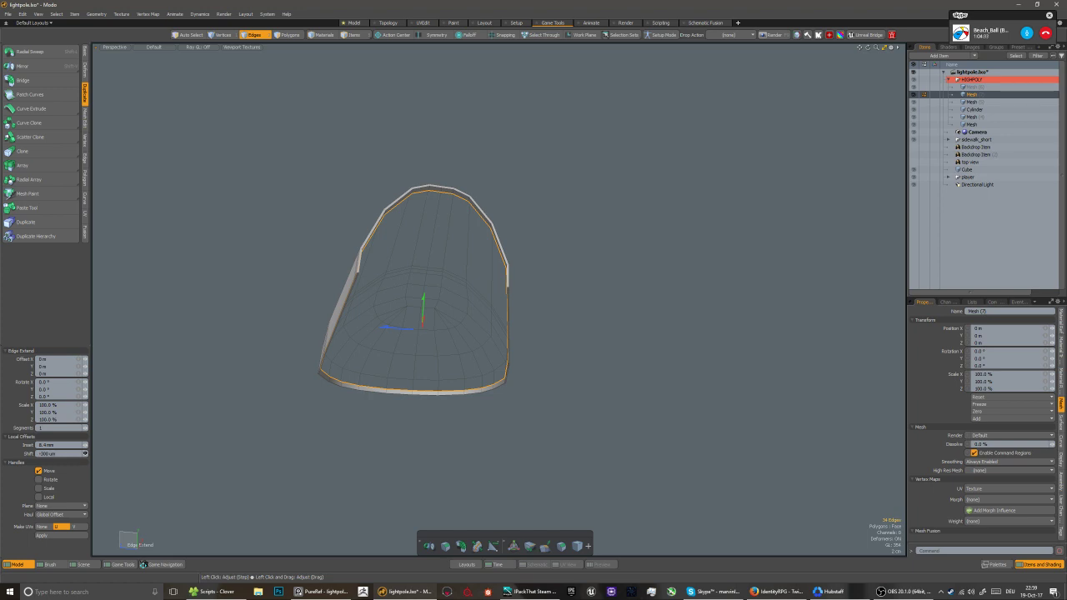
{"action": "left_click_drag", "start_coordinate": [85, 453], "coordinate": [80, 454]}
{"action": "key", "text": "q"}
Turn subdivision back on for the outer shell and unhide the rest of the street light
{"action": "key", "text": "5"}
{"action": "key", "text": "Tab"}
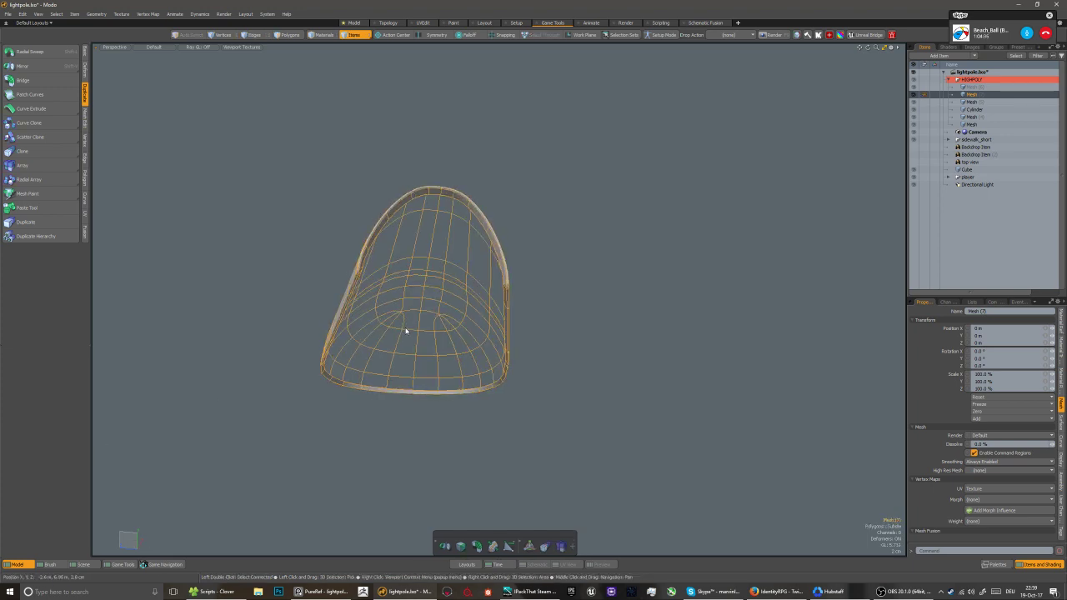
{"action": "left_click_drag", "start_coordinate": [405, 331], "coordinate": [344, 348], "text": "alt"}
{"action": "key", "text": "u"}
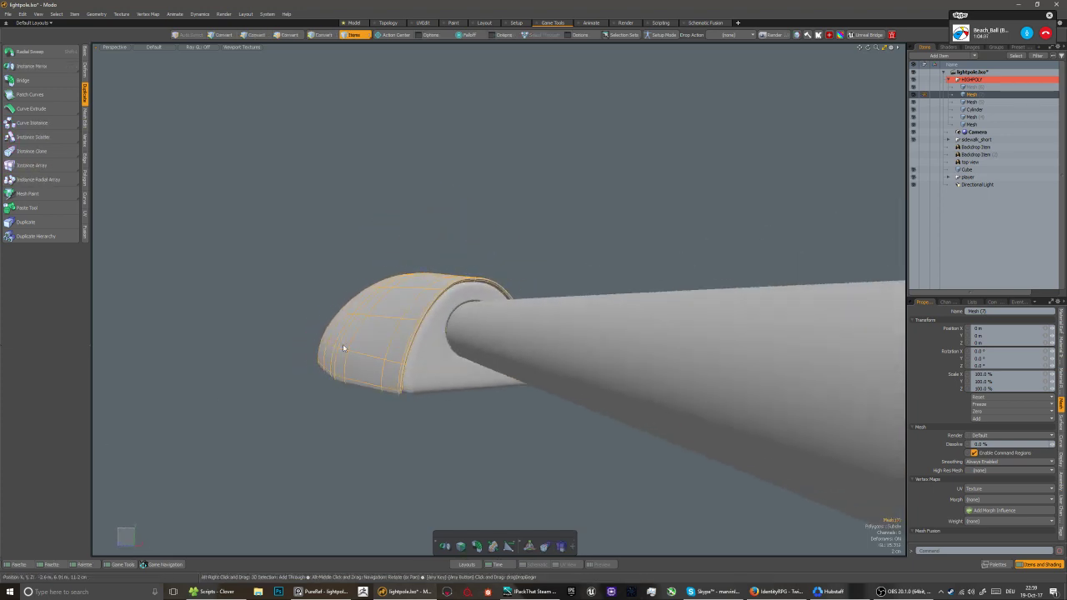
Extend the border edges of the lamp head's bottom opening and move them up along Y to give the rim depth
{"action": "left_click", "coordinate": [573, 354]}
{"action": "left_click_drag", "start_coordinate": [544, 345], "coordinate": [583, 300], "text": "alt"}
{"action": "left_click", "coordinate": [586, 314]}
{"action": "scroll", "coordinate": [591, 299], "scroll_direction": "up", "scroll_amount": 5}
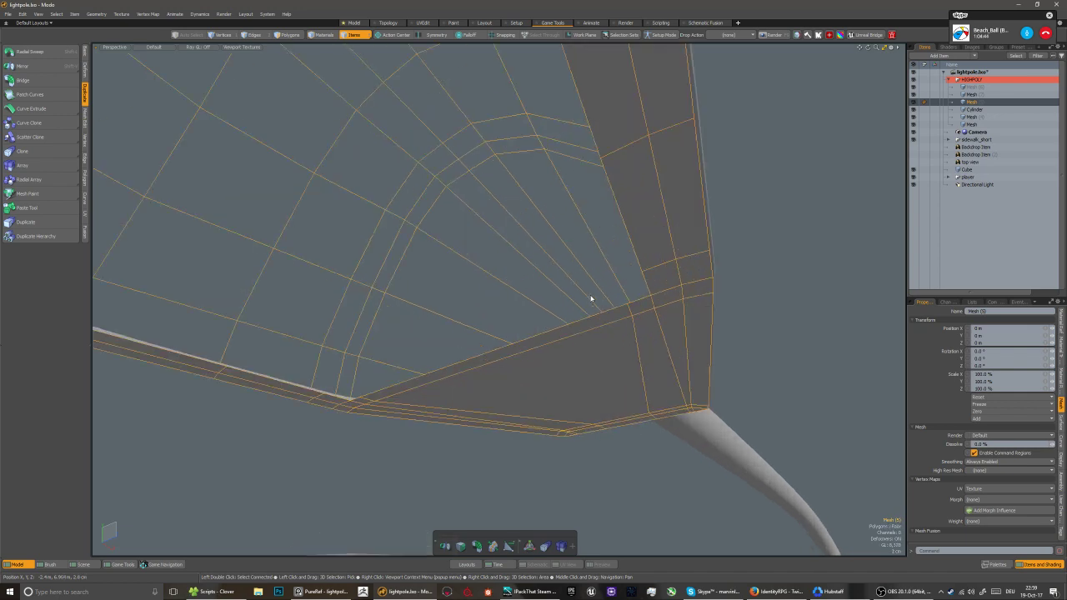
{"action": "key", "text": "2"}
{"action": "key", "text": "z"}
{"action": "key", "text": "w"}
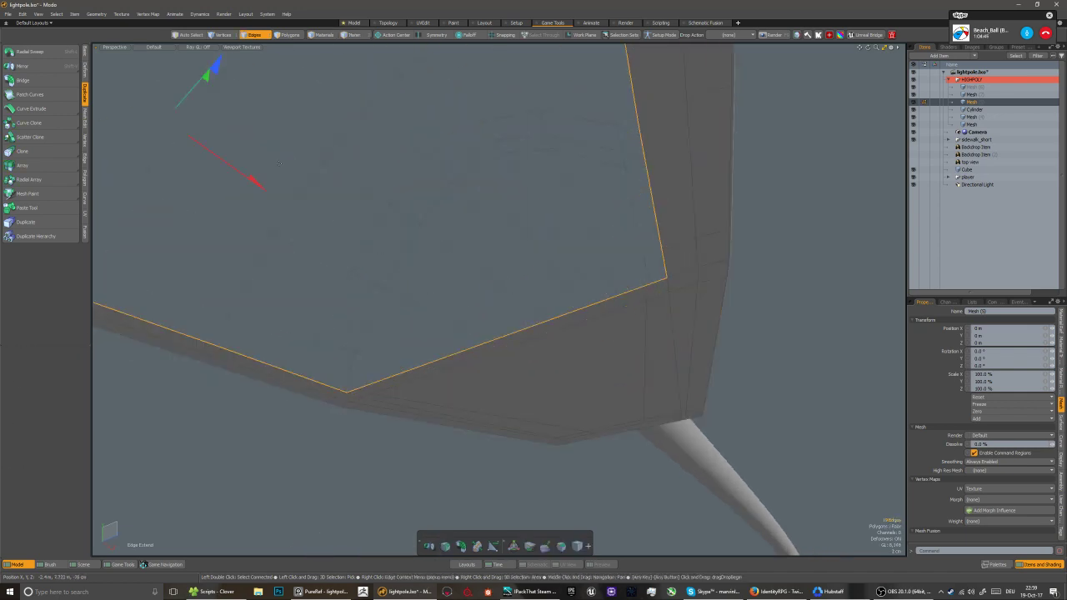
{"action": "scroll", "coordinate": [286, 206], "scroll_direction": "down", "scroll_amount": 5}
{"action": "left_click_drag", "start_coordinate": [284, 206], "coordinate": [278, 218], "text": "alt"}
{"action": "left_click_drag", "start_coordinate": [262, 173], "coordinate": [265, 163]}
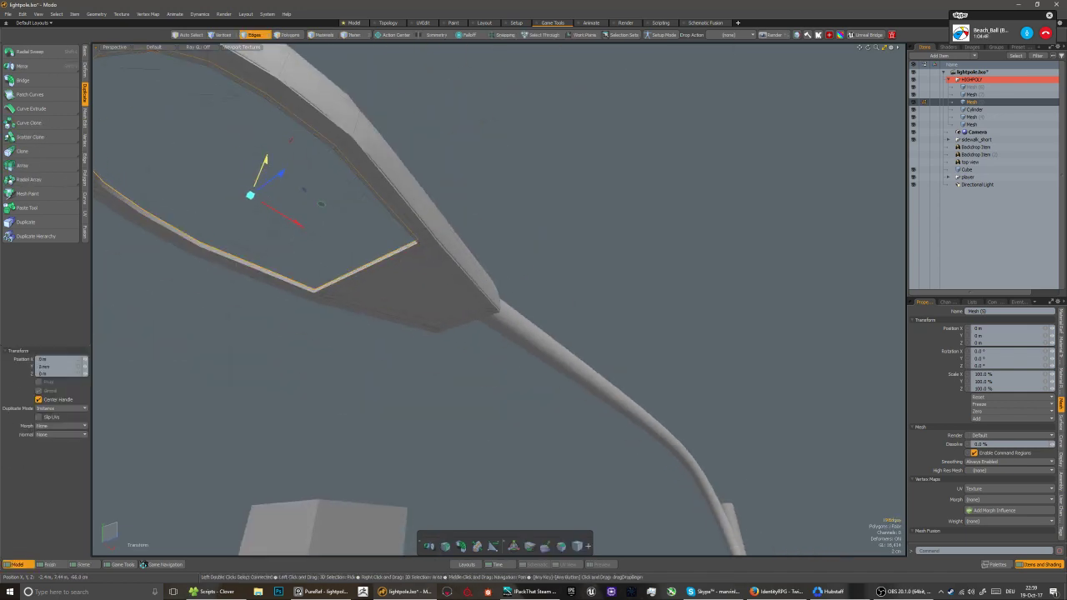
{"action": "key", "text": "q"}
Add two edge loops to the new rim strip with the 33-33-33 split and preview the lamp head subdivided
{"action": "scroll", "coordinate": [197, 242], "scroll_direction": "up", "scroll_amount": 5}
{"action": "left_click", "coordinate": [203, 246]}
{"action": "key", "text": "ctrl+space"}
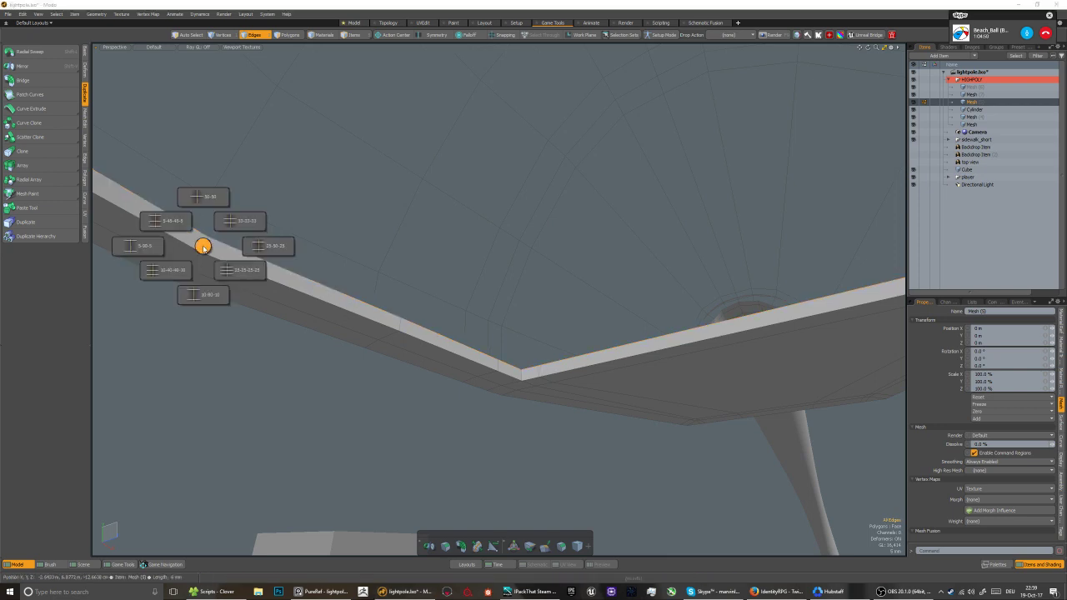
{"action": "key", "text": "ctrl+space"}
{"action": "left_click", "coordinate": [238, 228]}
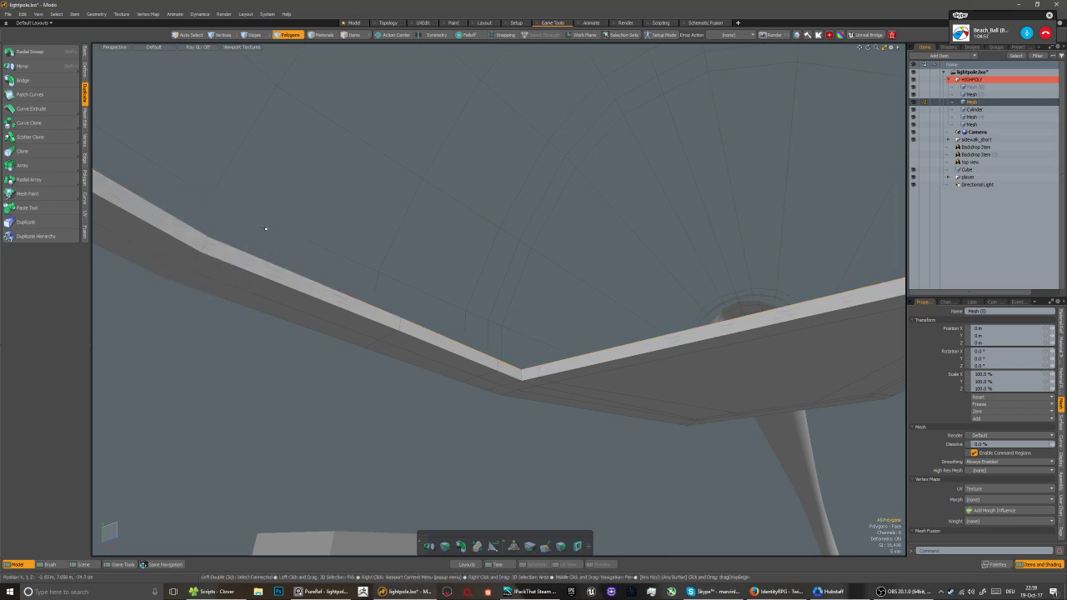
{"action": "key", "text": "Tab"}
{"action": "left_click_drag", "start_coordinate": [265, 228], "coordinate": [387, 294], "text": "alt"}
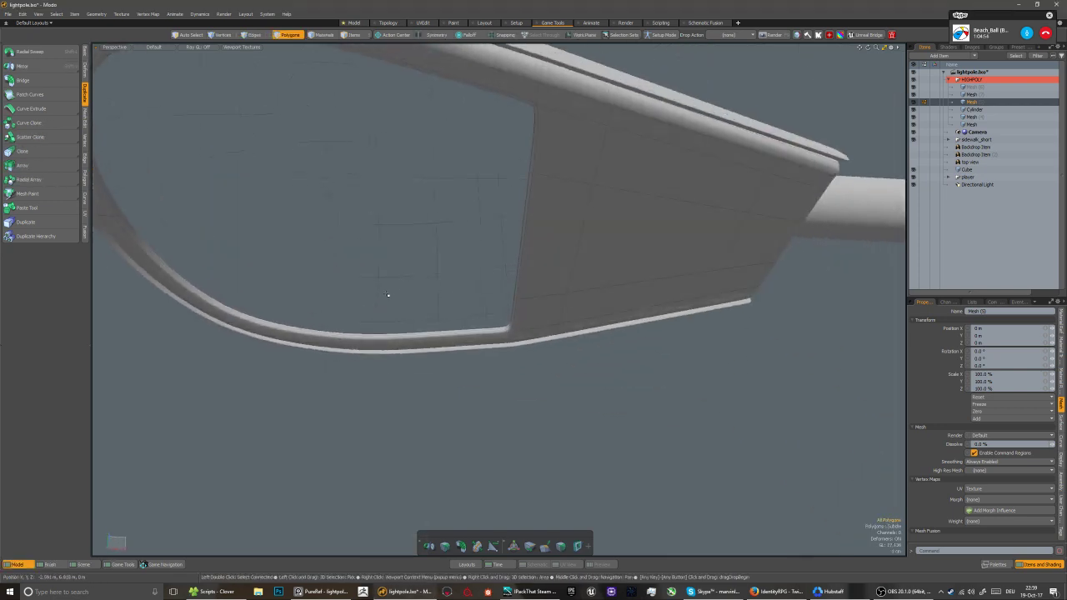
Cap the lamp head's bottom opening with a polygon and move it into a new mesh item, keeping the shell subdivided
{"action": "key", "text": "Tab"}
{"action": "key", "text": "2"}
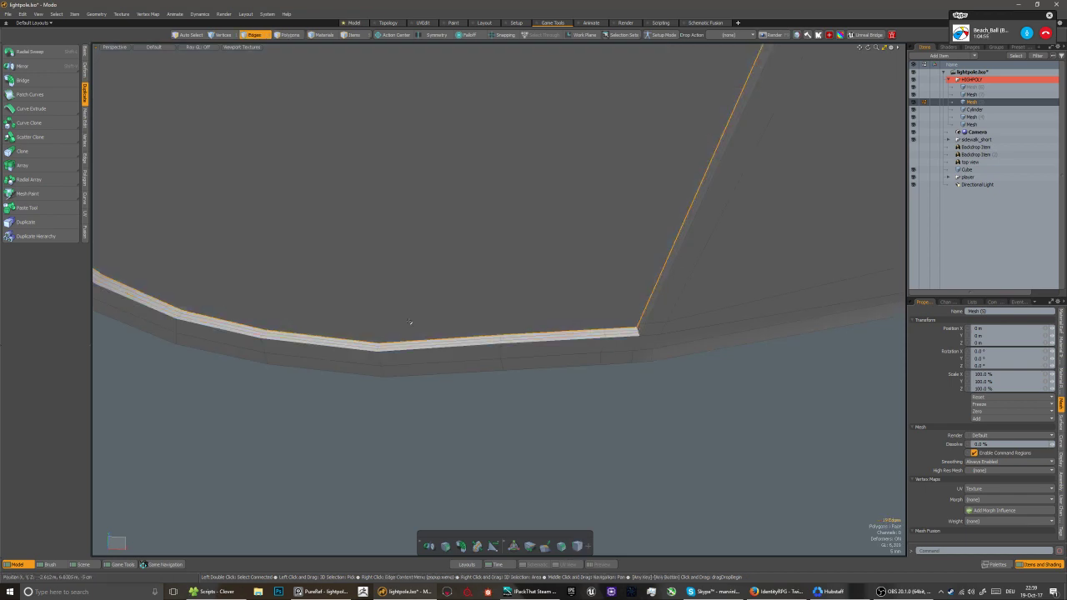
{"action": "key", "text": "3"}
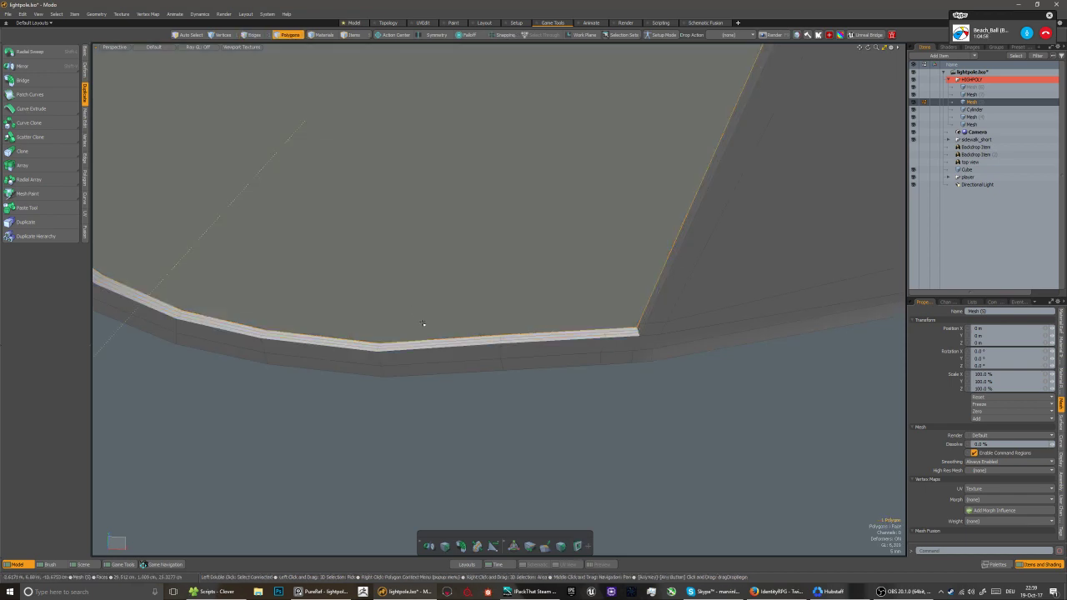
{"action": "key", "text": "ctrl+x"}
{"action": "key", "text": "n"}
{"action": "key", "text": "ctrl+v"}
{"action": "left_click_drag", "start_coordinate": [459, 336], "coordinate": [455, 319], "text": "alt"}
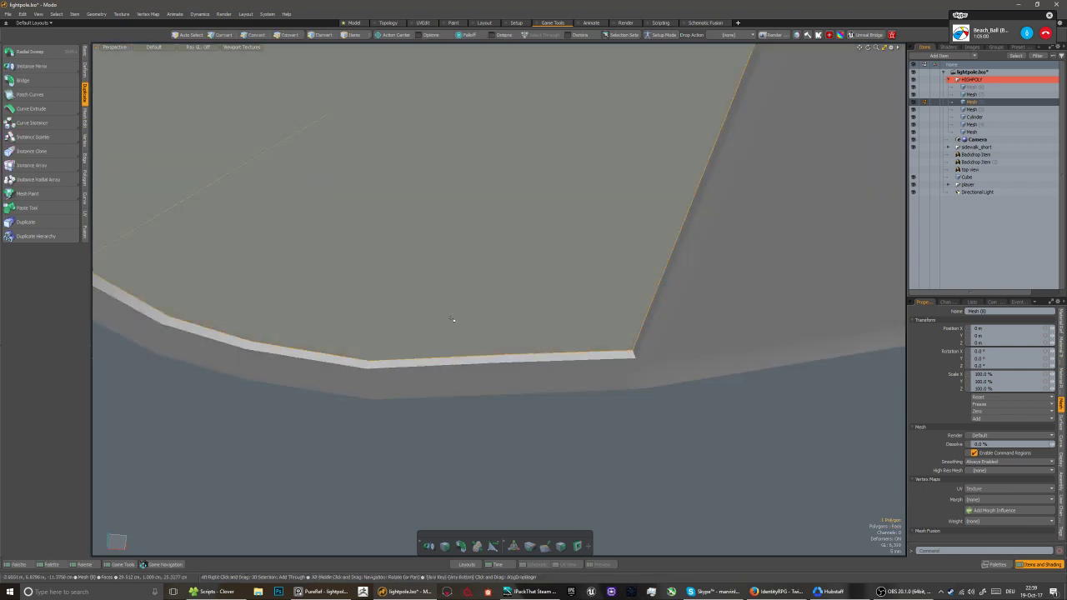
{"action": "key", "text": "5"}
{"action": "key", "text": "Tab"}
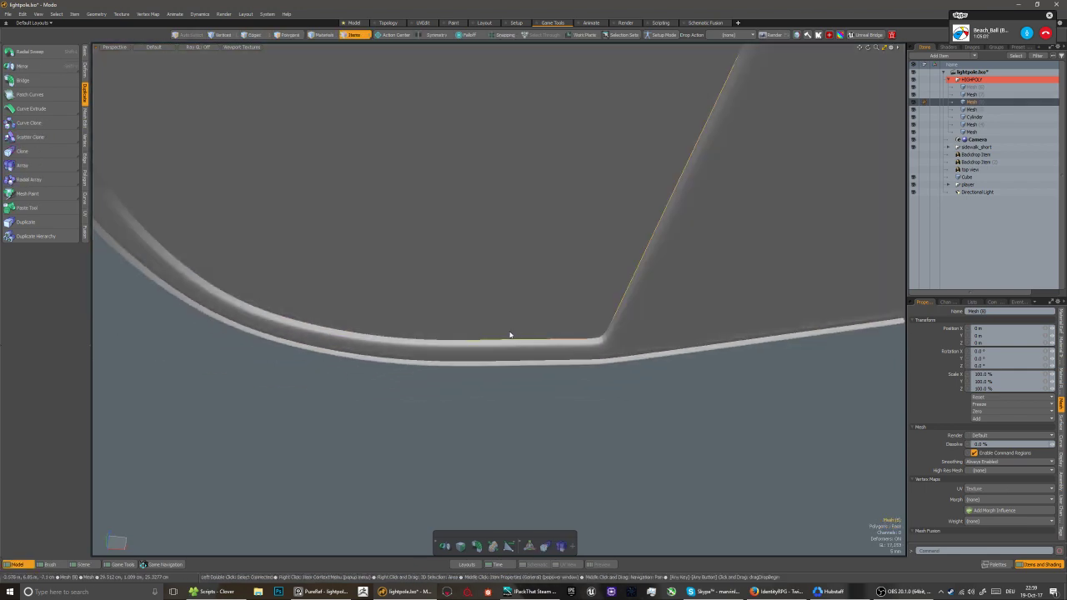
Bevel the separated cap polygon with an inset of about 1.9 cm to form a flat frame around it
{"action": "key", "text": "3"}
{"action": "key", "text": "r"}
{"action": "scroll", "coordinate": [510, 335], "scroll_direction": "down", "scroll_amount": 2}
{"action": "mouse_move", "coordinate": [502, 321]}
{"action": "left_mouse_down", "text": "alt"}
{"action": "mouse_move", "coordinate": [448, 210]}
{"action": "mouse_move", "coordinate": [436, 253]}
{"action": "mouse_move", "coordinate": [503, 311]}
{"action": "mouse_move", "coordinate": [517, 310]}
{"action": "left_mouse_up", "text": "alt"}
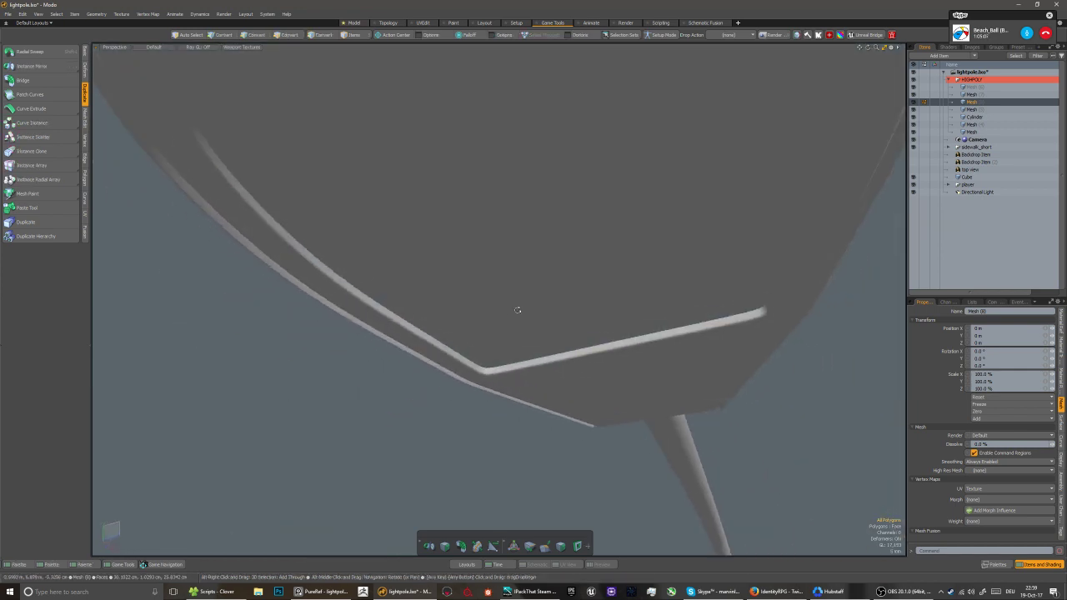
{"action": "key", "text": "b"}
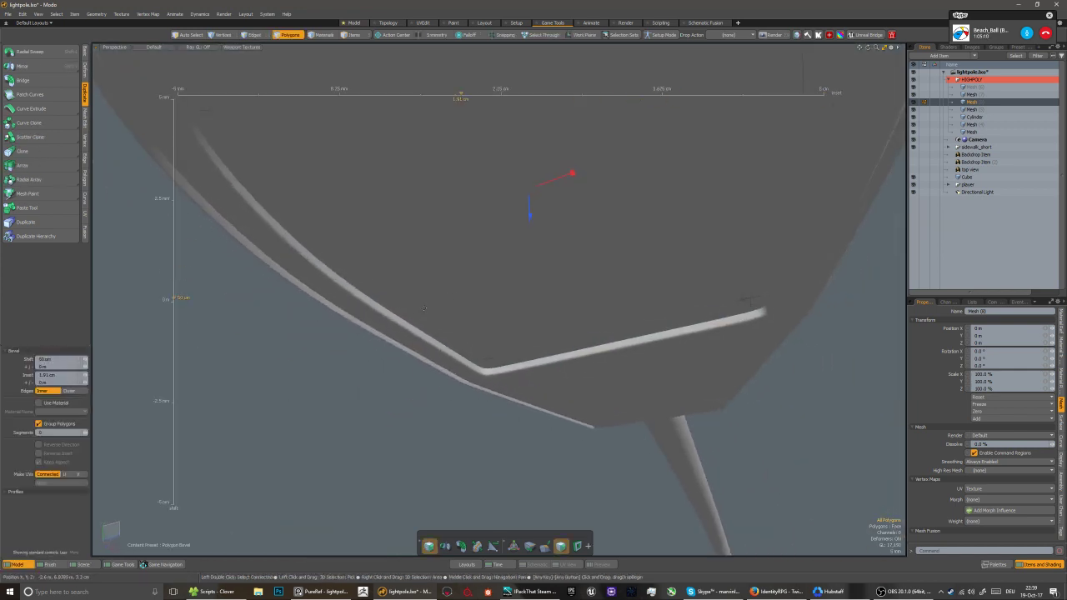
{"action": "left_click", "coordinate": [55, 360]}
{"action": "left_click_drag", "start_coordinate": [415, 347], "coordinate": [541, 341], "text": "alt"}
Isolate the cap mesh and join the stray inner vertices at both of its square corners
{"action": "key", "text": "q"}
{"action": "key", "text": "5"}
{"action": "key", "text": "shift+h"}
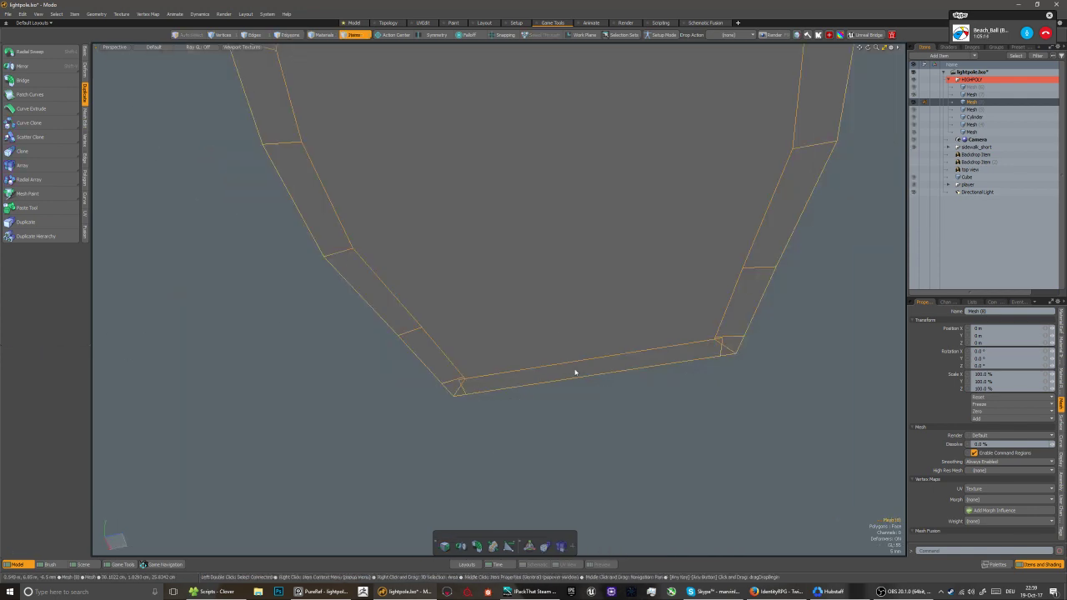
{"action": "left_click_drag", "start_coordinate": [575, 373], "coordinate": [703, 388], "text": "alt"}
{"action": "key", "text": "1"}
{"action": "right_click_drag", "start_coordinate": [710, 381], "coordinate": [752, 416]}
{"action": "key", "text": "alt+j"}
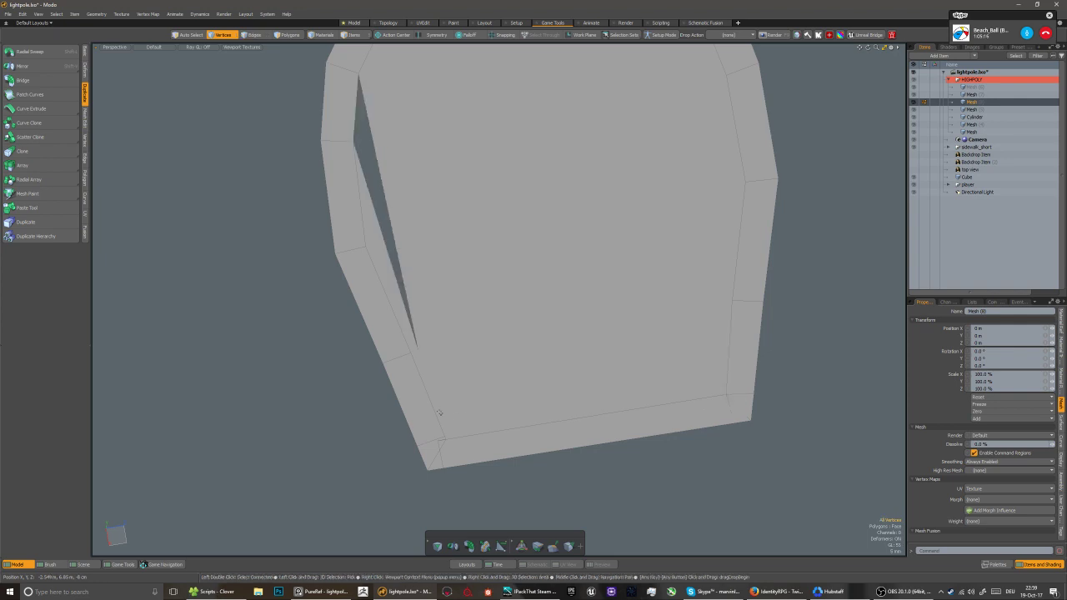
{"action": "right_click_drag", "start_coordinate": [439, 439], "coordinate": [440, 440]}
{"action": "key", "text": "alt+j"}
Delete the cap's centre polygon and preview the remaining frame subdivided together with the lamp head
{"action": "scroll", "coordinate": [441, 323], "scroll_direction": "down", "scroll_amount": 3}
{"action": "key", "text": "3"}
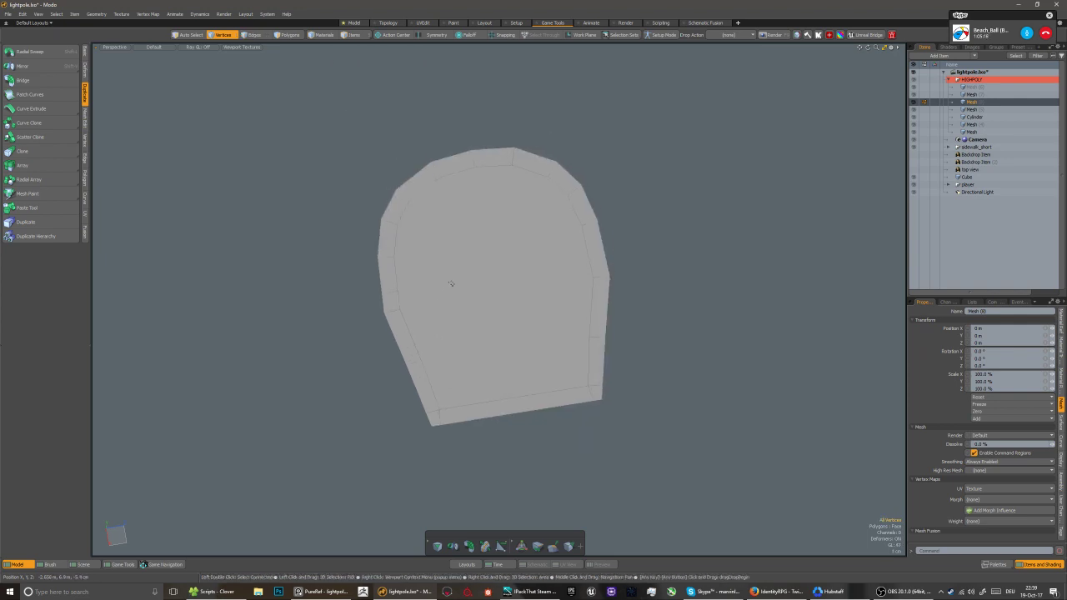
{"action": "left_click", "coordinate": [450, 298]}
{"action": "key", "text": "Delete"}
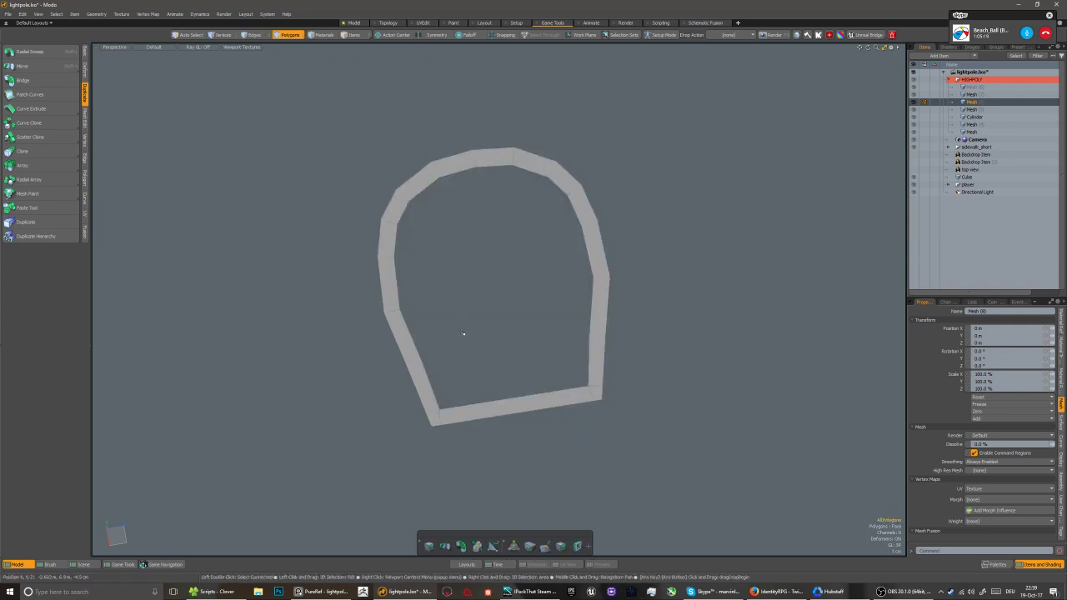
{"action": "key", "text": "2"}
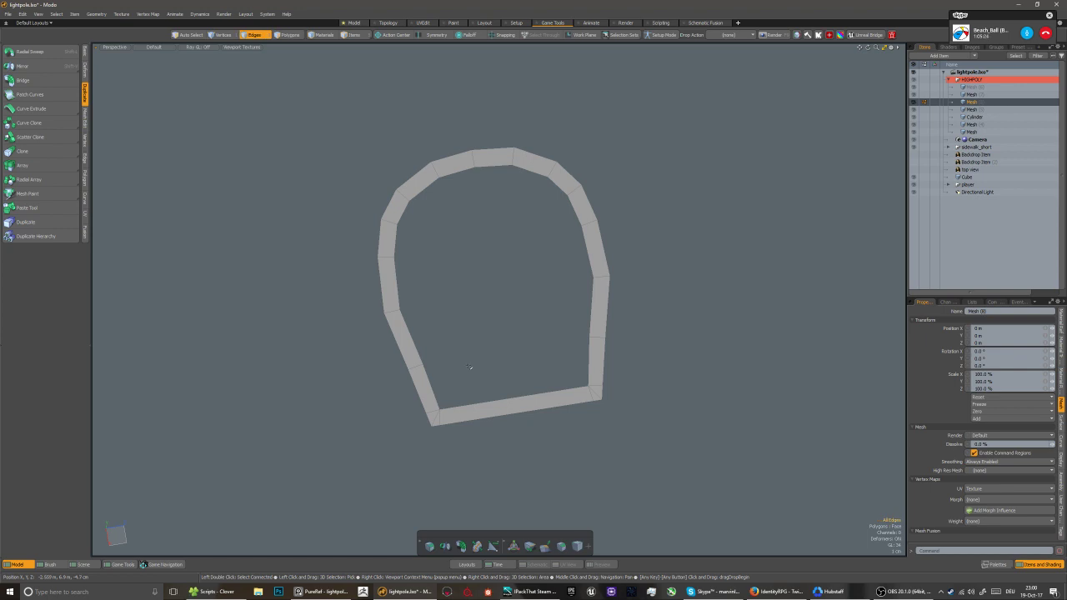
{"action": "key", "text": "5"}
{"action": "key", "text": "Tab"}
{"action": "key", "text": "u"}
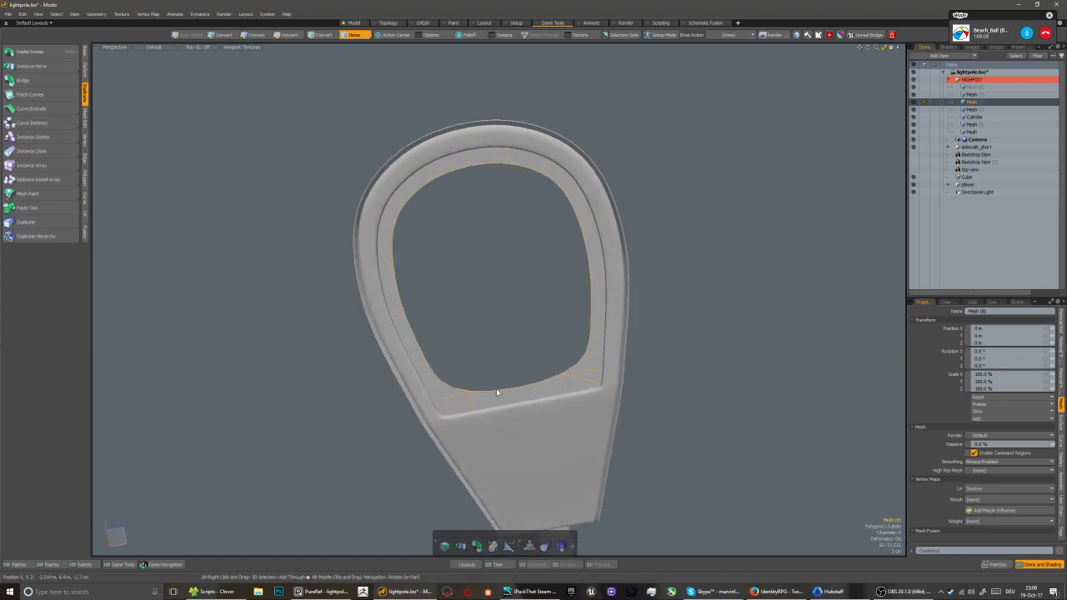
Isolate the unsubdivided frame and rework the edges at its two square corners, adding support edges beside them
{"action": "key", "text": "2"}
{"action": "key", "text": "Tab"}
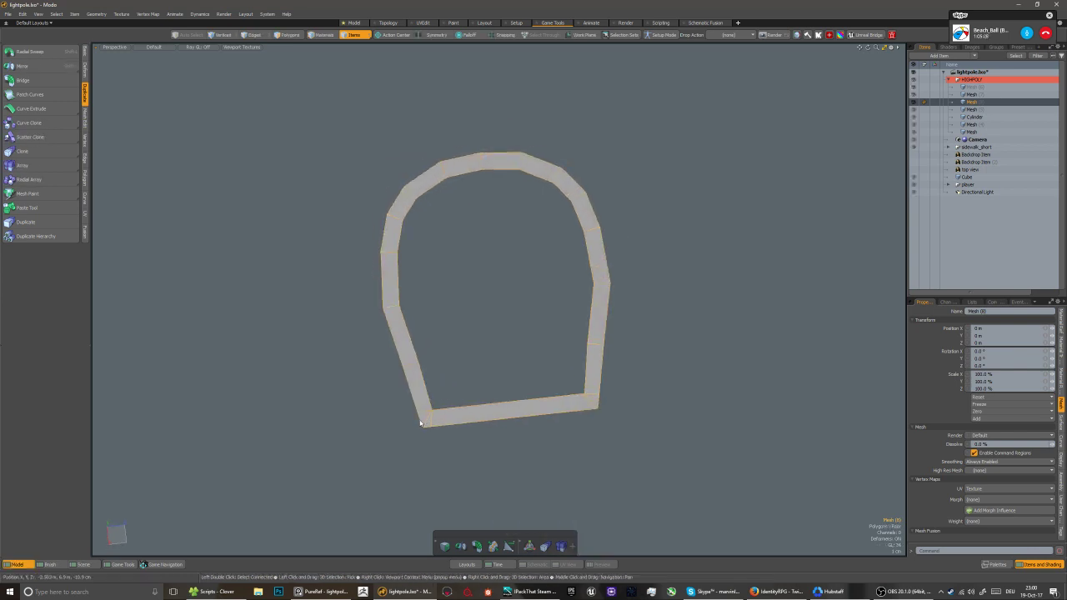
{"action": "scroll", "coordinate": [435, 426], "scroll_direction": "up", "scroll_amount": 5}
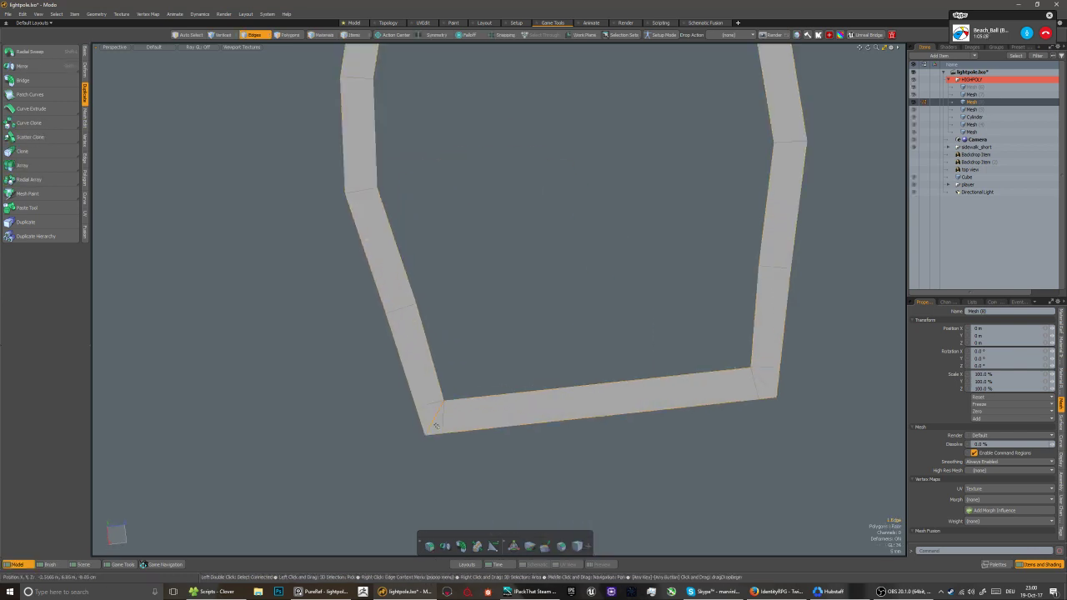
{"action": "left_click", "coordinate": [754, 395], "text": "shift"}
{"action": "left_click", "coordinate": [743, 393]}
{"action": "left_click", "coordinate": [474, 466]}
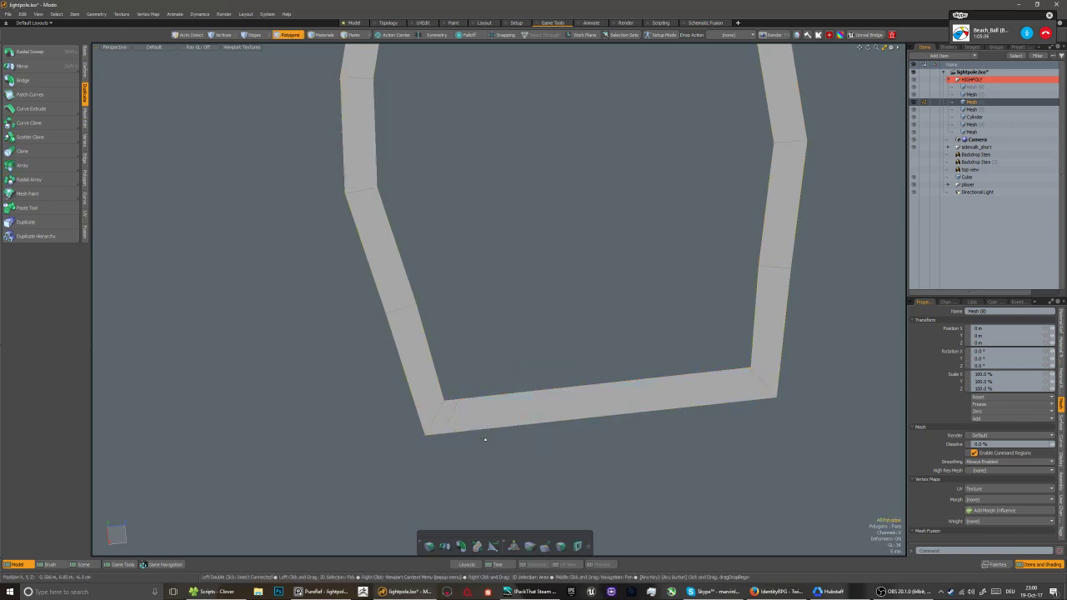
{"action": "left_click", "coordinate": [474, 375]}
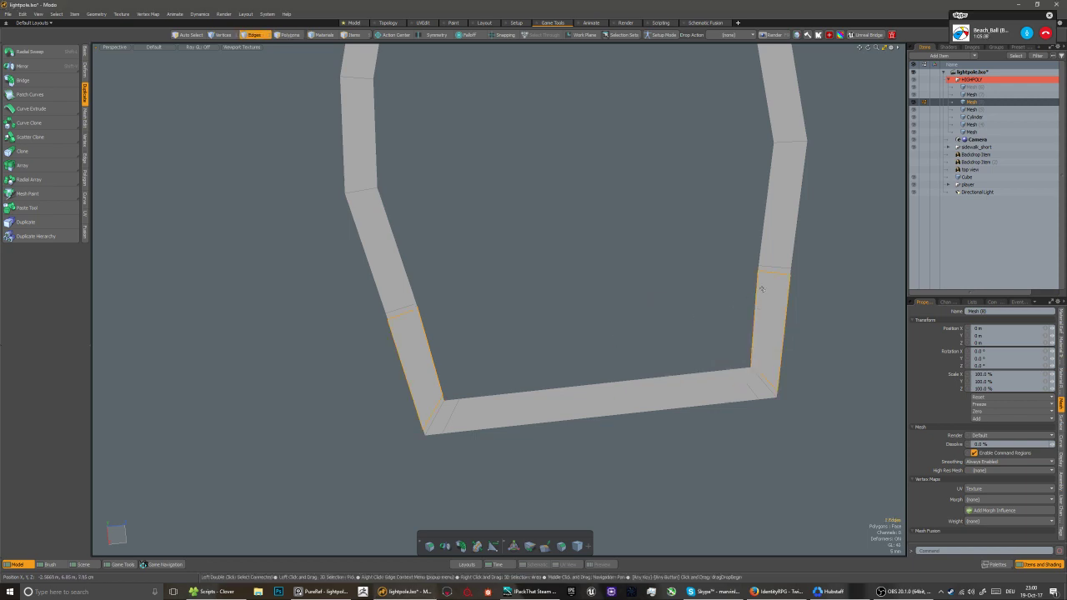
{"action": "left_click", "coordinate": [506, 351]}
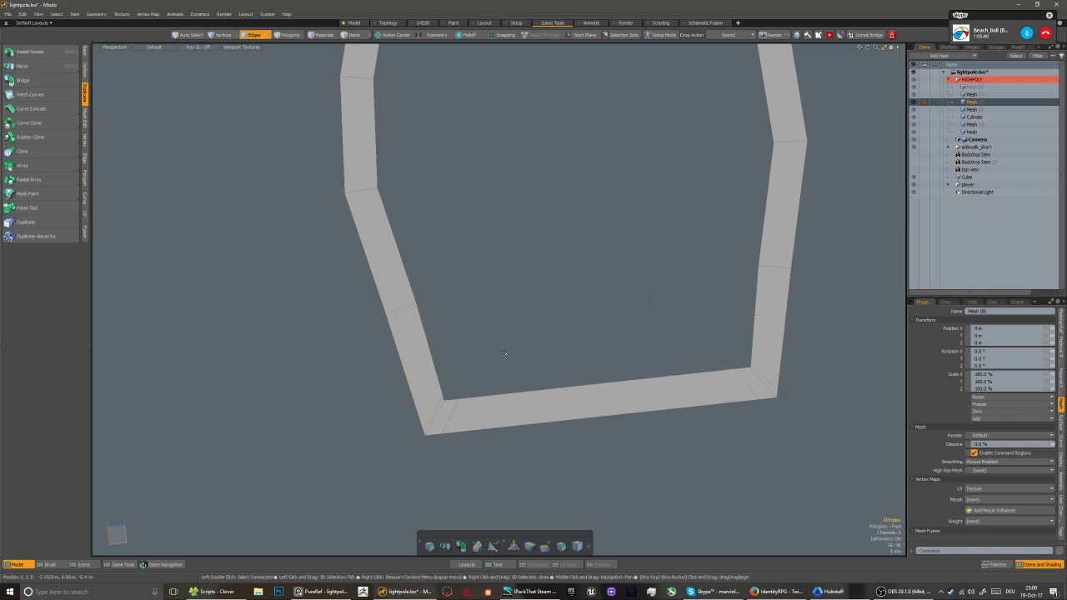
Turn subdivision on for the frame, unhide the rest of the street light and check the frame's fit in the opening
{"action": "key", "text": "Tab"}
{"action": "key", "text": "5"}
{"action": "scroll", "coordinate": [515, 367], "scroll_direction": "down", "scroll_amount": 2}
{"action": "mouse_move", "coordinate": [514, 366]}
{"action": "left_mouse_down", "text": "alt"}
{"action": "mouse_move", "coordinate": [512, 376]}
{"action": "mouse_move", "coordinate": [524, 366]}
{"action": "mouse_move", "coordinate": [506, 386]}
{"action": "mouse_move", "coordinate": [515, 382]}
{"action": "left_mouse_up", "text": "alt"}
{"action": "key", "text": "u"}
{"action": "scroll", "coordinate": [516, 359], "scroll_direction": "down", "scroll_amount": 3}
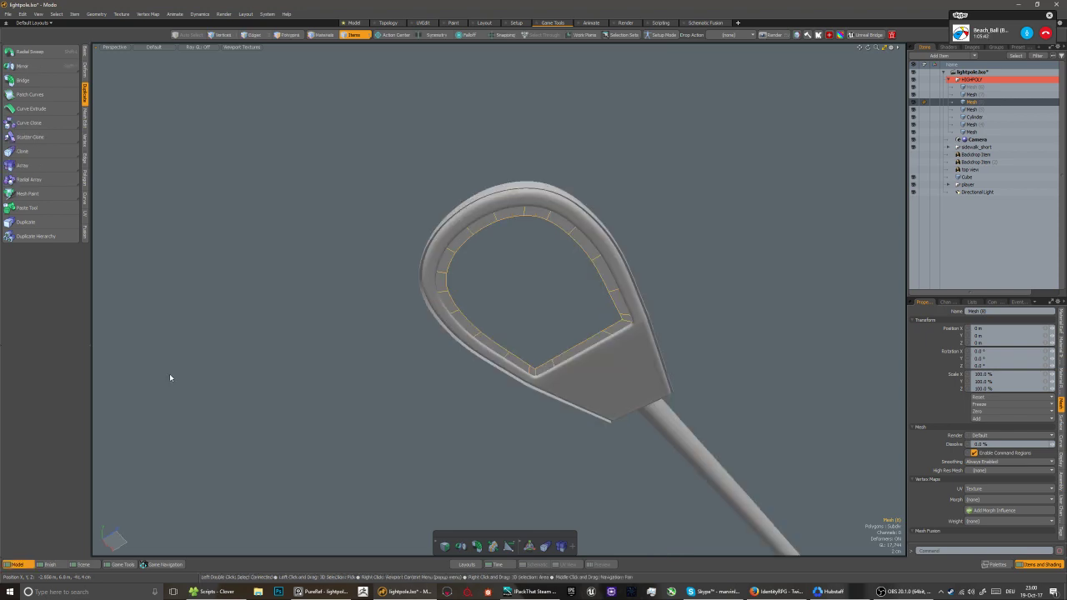
{"action": "left_click_drag", "start_coordinate": [403, 367], "coordinate": [422, 352], "text": "alt"}
{"action": "scroll", "coordinate": [484, 338], "scroll_direction": "up", "scroll_amount": 2}
{"action": "left_click_drag", "start_coordinate": [484, 338], "coordinate": [507, 336], "text": "alt"}
{"action": "scroll", "coordinate": [507, 336], "scroll_direction": "up", "scroll_amount": 3}
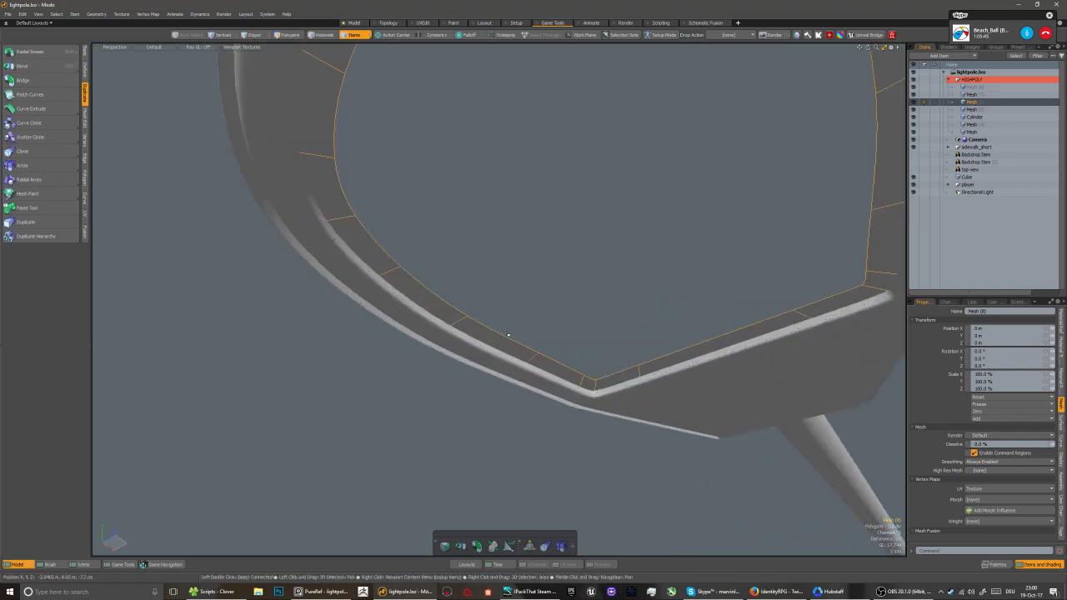
Move the frame mesh by -1 mm along Y inside the lamp head's opening
{"action": "key", "text": "3"}
{"action": "key", "text": "w"}
{"action": "left_click_drag", "start_coordinate": [604, 199], "coordinate": [604, 200]}
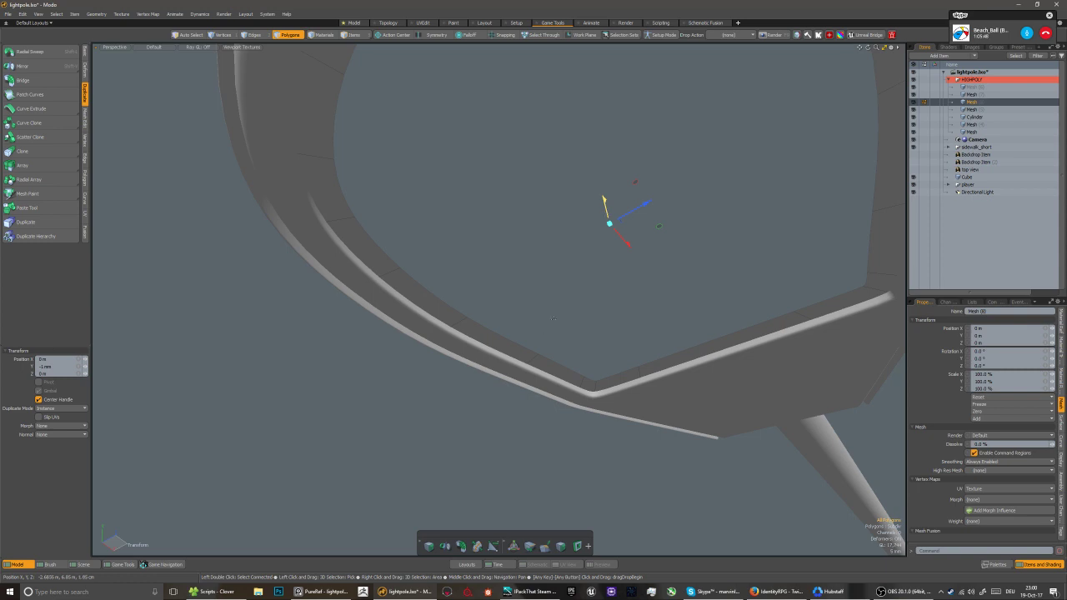
{"action": "left_click_drag", "start_coordinate": [538, 338], "coordinate": [427, 398], "text": "alt"}
Select the frame's inner border edge loop, isolate the mesh and turn its subdivision off
{"action": "key", "text": "2"}
{"action": "double_click", "coordinate": [466, 349]}
{"action": "key", "text": "shift+h"}
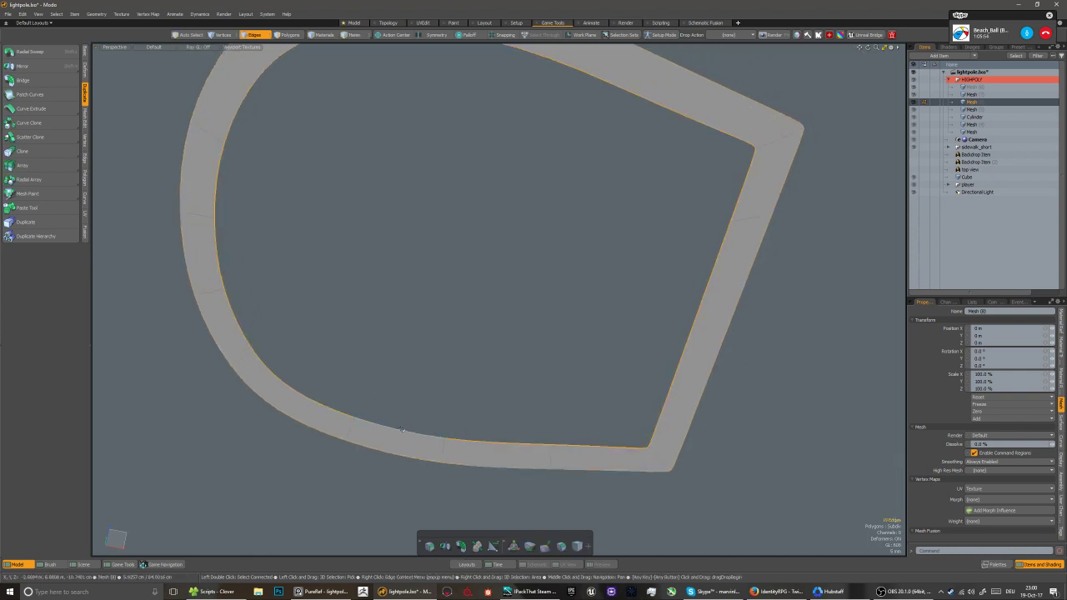
{"action": "scroll", "coordinate": [466, 427], "scroll_direction": "down", "scroll_amount": 3}
{"action": "key", "text": "Tab"}
{"action": "scroll", "coordinate": [540, 446], "scroll_direction": "up", "scroll_amount": 6}
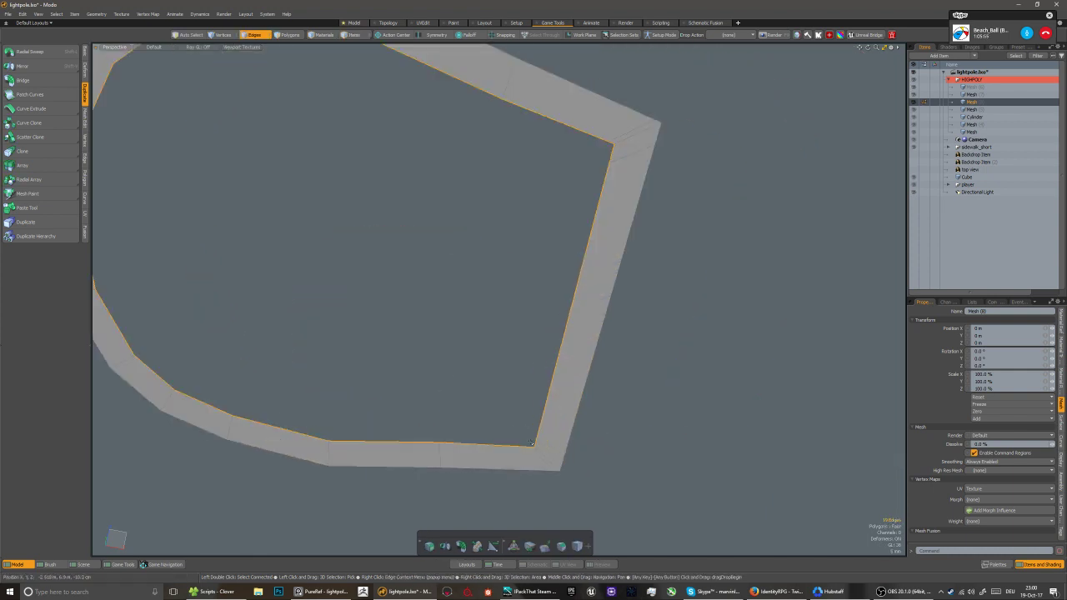
Deselect the inner loop's straight-end and round-end edges and bridge the remaining edges across the opening
{"action": "key", "text": "2"}
{"action": "scroll", "coordinate": [540, 450], "scroll_direction": "down", "scroll_amount": 4}
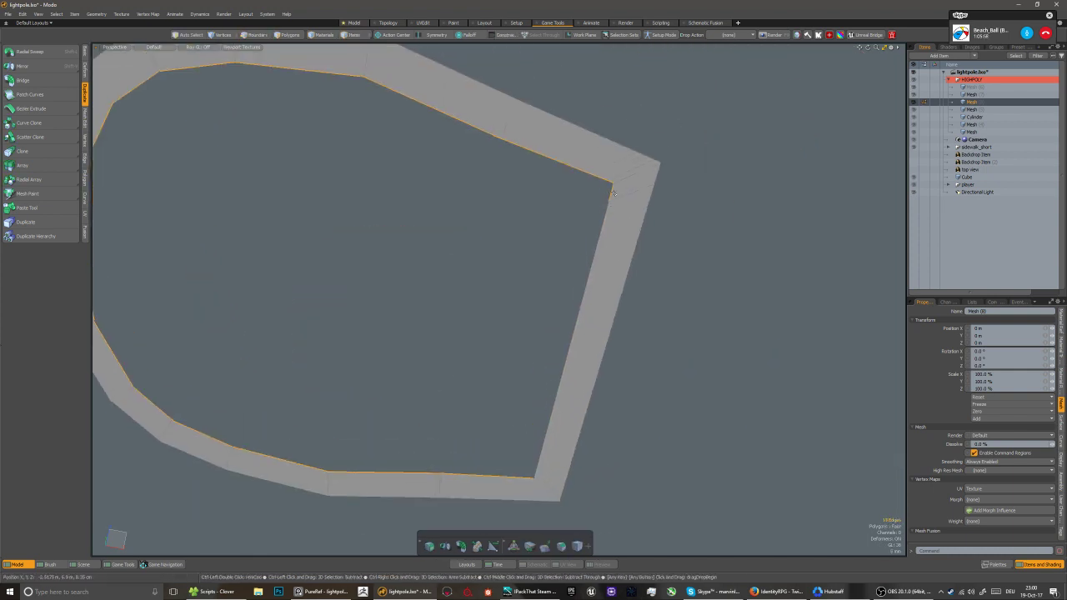
{"action": "scroll", "coordinate": [559, 258], "scroll_direction": "down", "scroll_amount": 3}
{"action": "scroll", "coordinate": [638, 233], "scroll_direction": "up", "scroll_amount": 3}
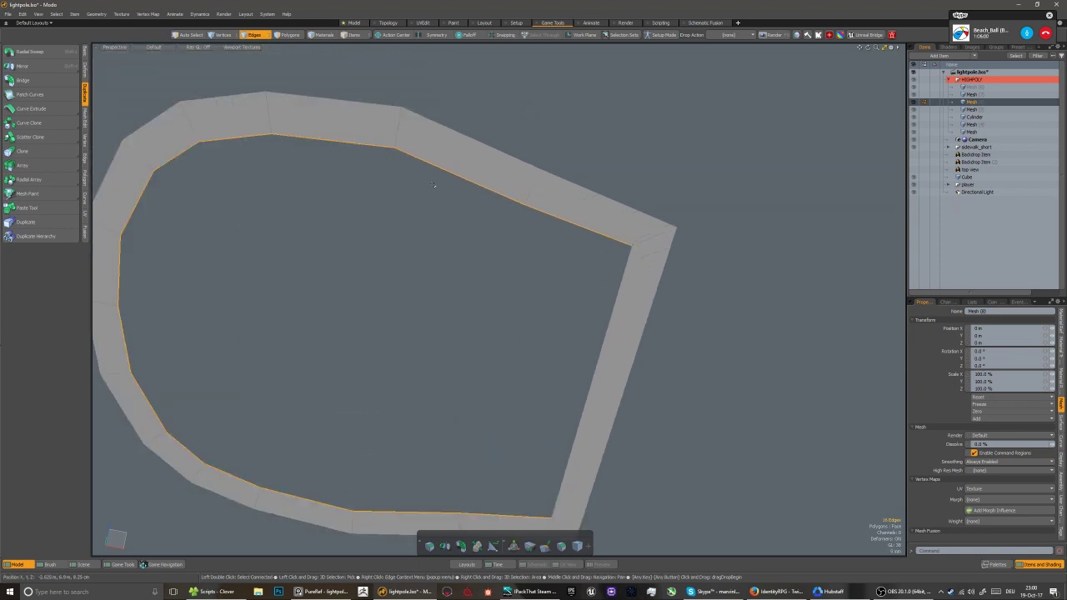
{"action": "scroll", "coordinate": [259, 287], "scroll_direction": "down", "scroll_amount": 4}
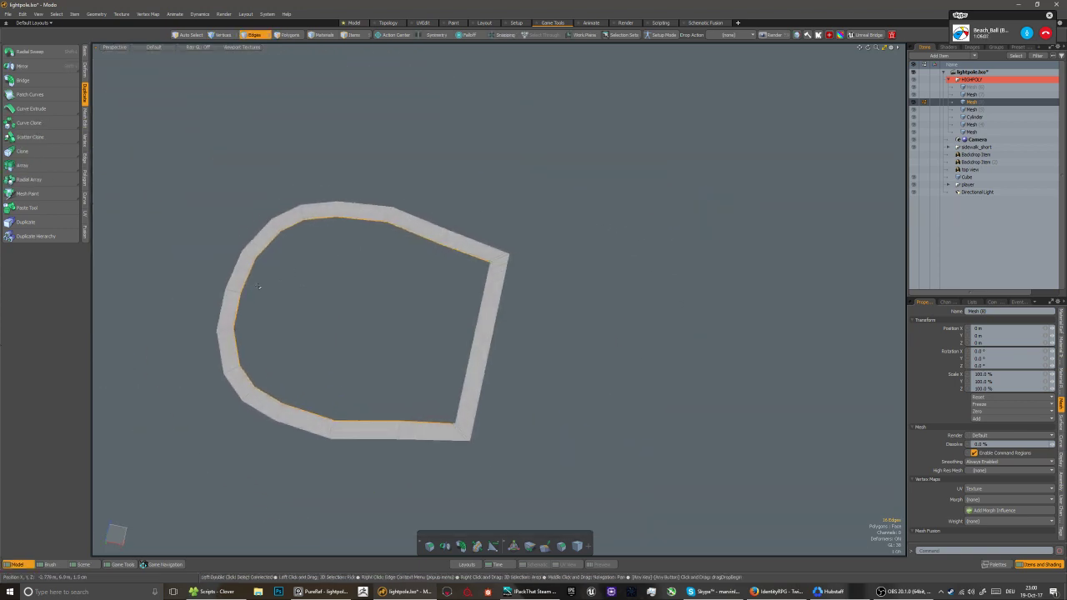
{"action": "mouse_move", "coordinate": [258, 260]}
{"action": "left_mouse_down", "text": "ctrl"}
{"action": "mouse_move", "coordinate": [240, 315]}
{"action": "mouse_move", "coordinate": [262, 314]}
{"action": "mouse_move", "coordinate": [251, 346]}
{"action": "left_mouse_up", "text": "ctrl"}
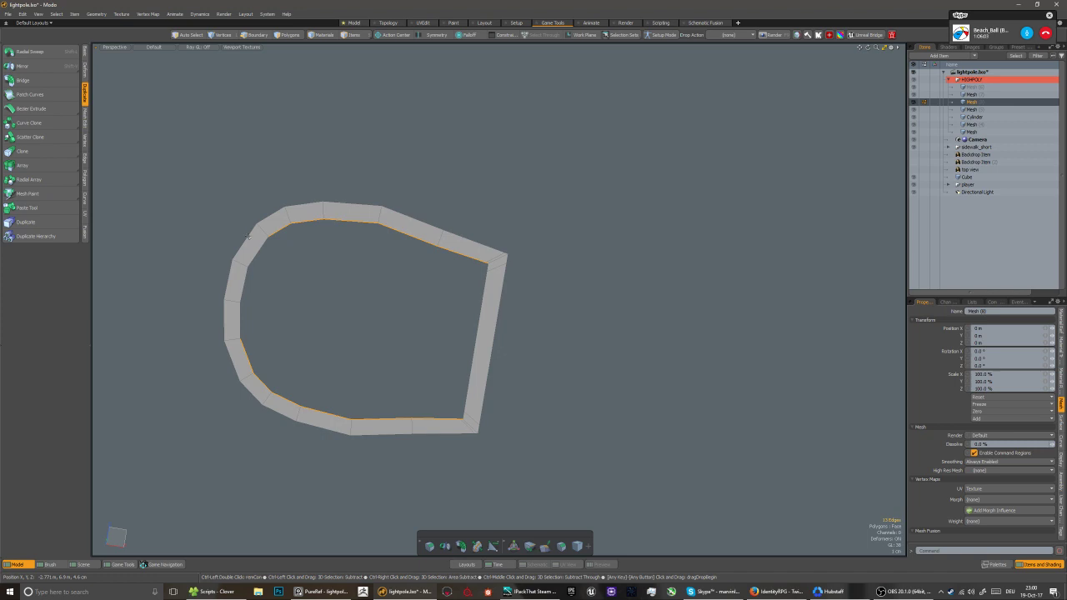
{"action": "left_click", "coordinate": [250, 349], "text": "ctrl"}
{"action": "left_click", "coordinate": [85, 157]}
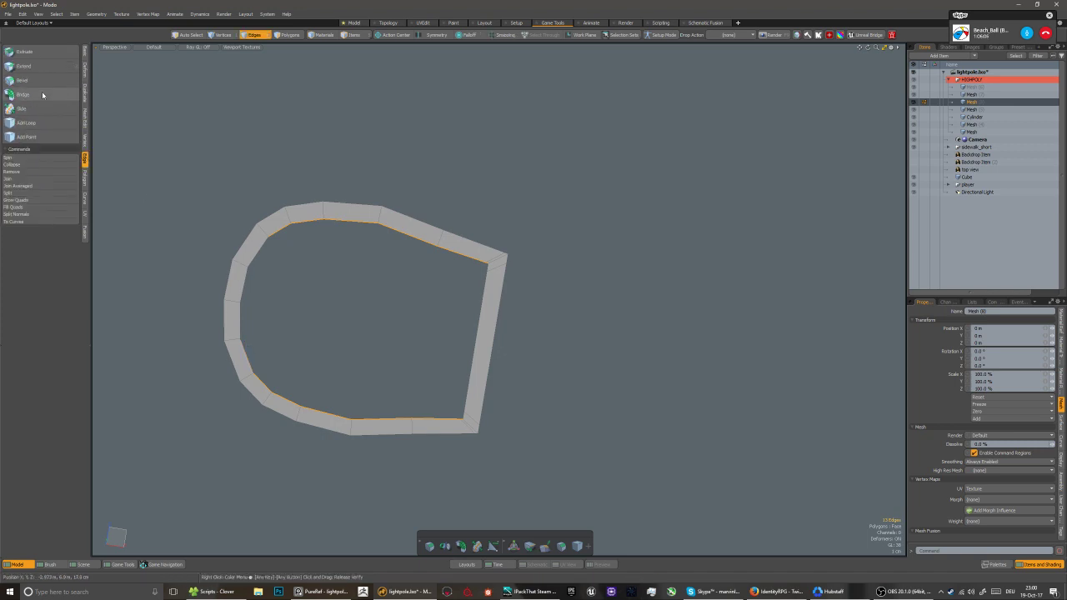
{"action": "left_click", "coordinate": [41, 94]}
{"action": "scroll", "coordinate": [286, 321], "scroll_direction": "up", "scroll_amount": 3}
{"action": "key", "text": "space"}
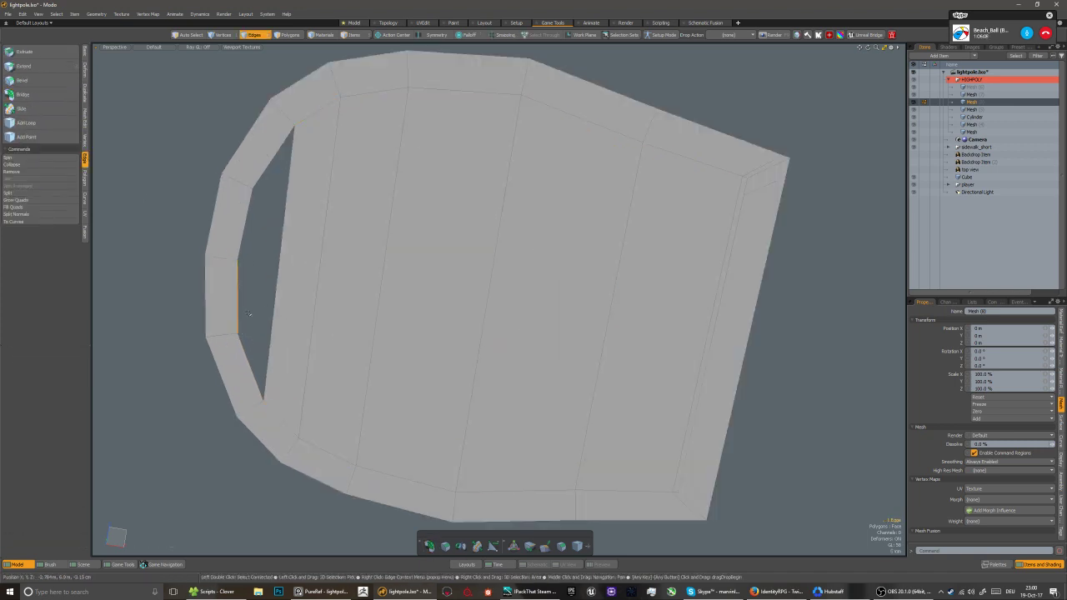
Add two evenly spaced edge loops through the bridged polygons, running lengthwise along the panel
{"action": "left_click", "coordinate": [286, 321]}
{"action": "key", "text": "ctrl+space"}
{"action": "left_click", "coordinate": [321, 312]}
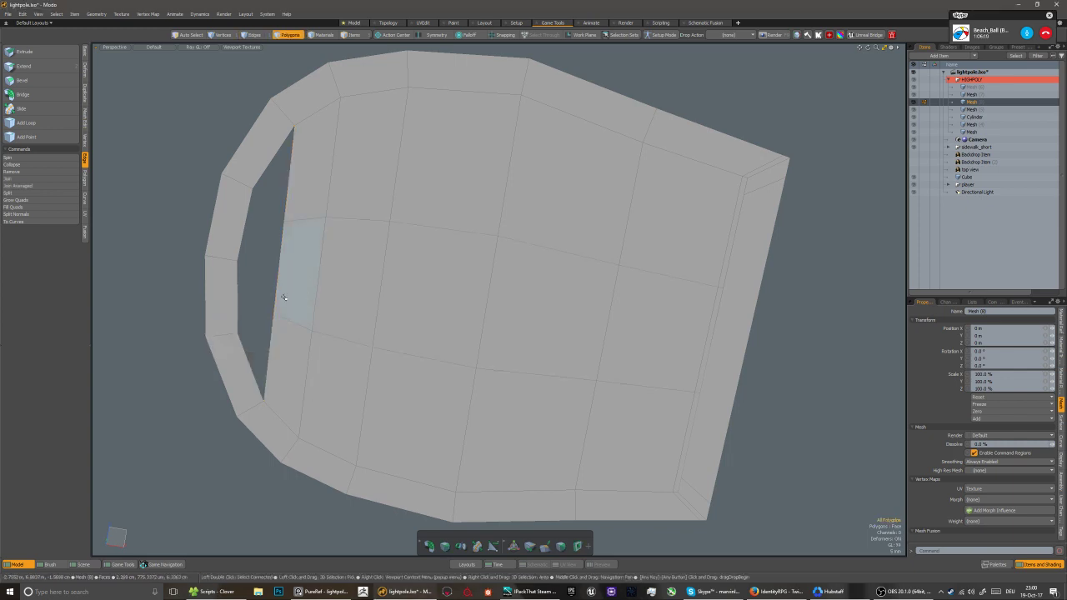
Straighten both new lengthwise edge loops by scaling each to 0% in Z
{"action": "key", "text": "2"}
{"action": "double_click", "coordinate": [297, 324]}
{"action": "key", "text": "r"}
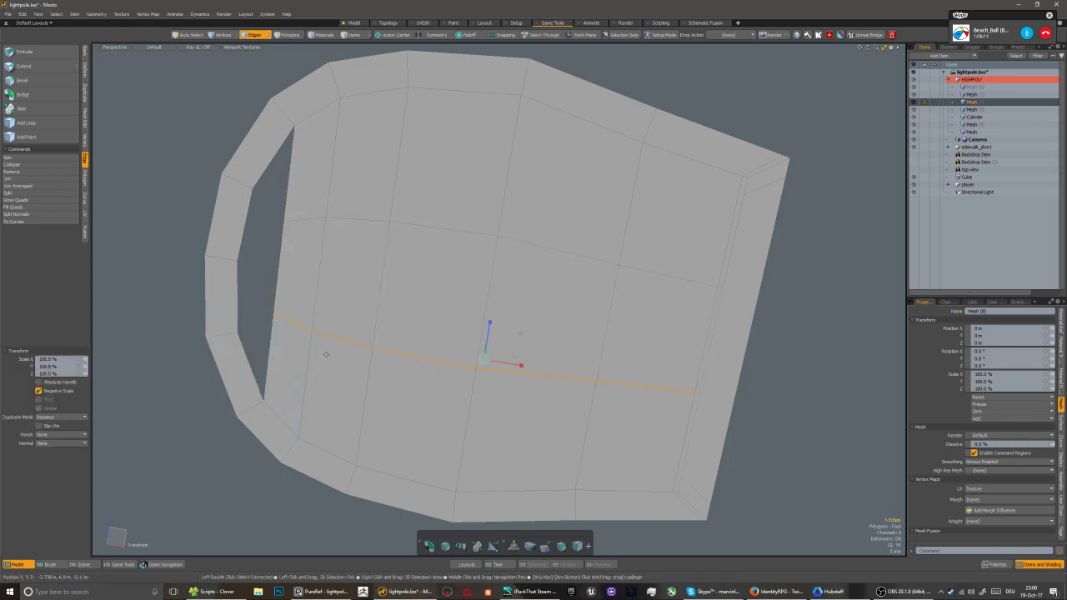
{"action": "left_click", "coordinate": [58, 373]}
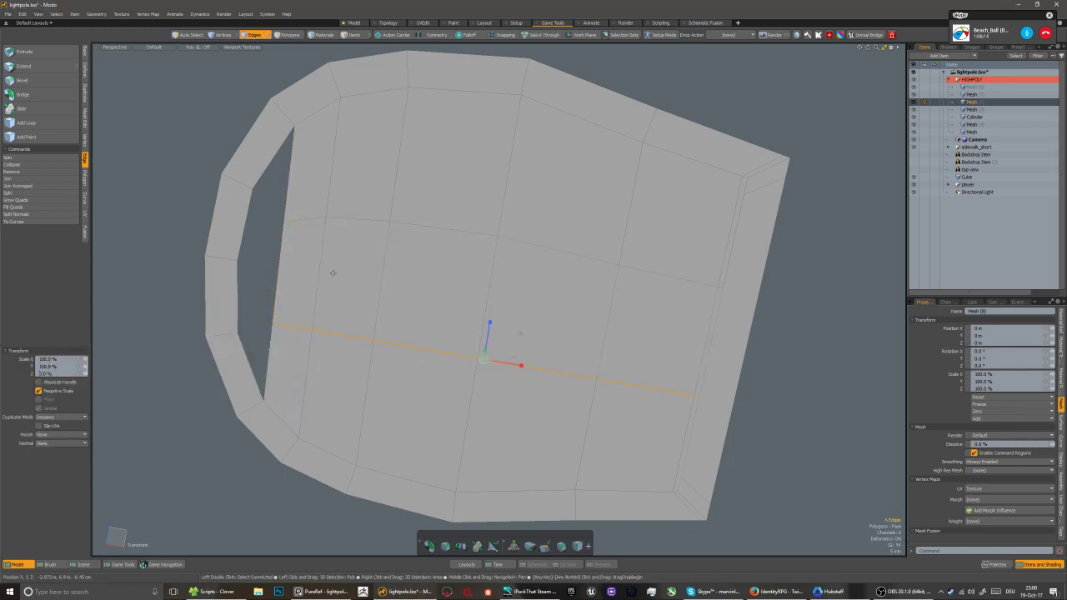
{"action": "key", "text": "Escape"}
{"action": "double_click", "coordinate": [356, 220]}
{"action": "key", "text": "r"}
{"action": "key", "text": "space"}
Add another lengthwise edge loop midway between the two straightened loops of the panel
{"action": "left_click", "coordinate": [276, 287]}
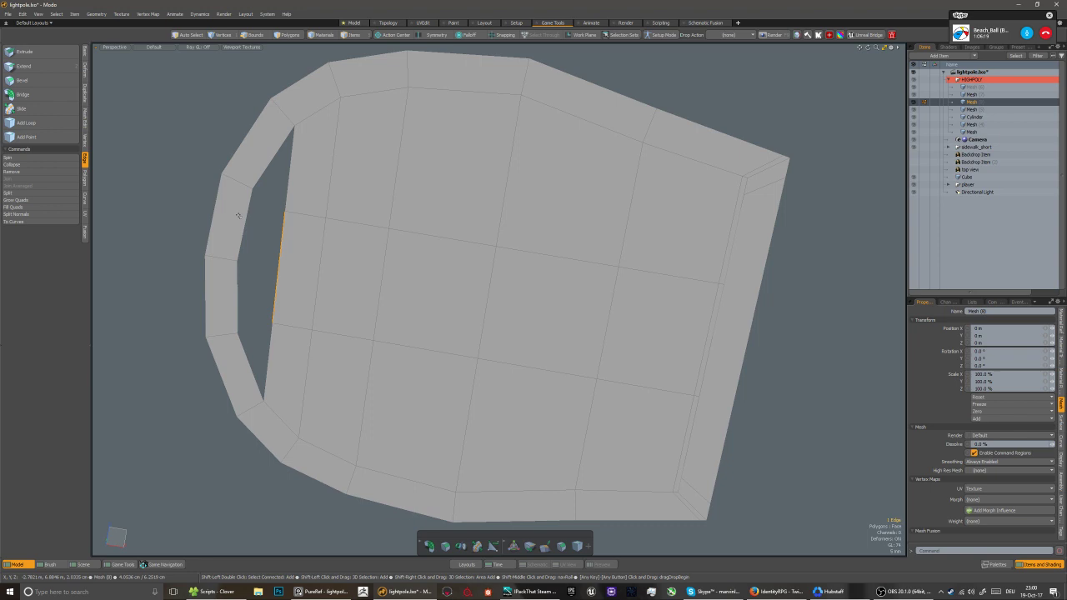
{"action": "left_click", "coordinate": [238, 297], "text": "shift"}
{"action": "left_click", "coordinate": [301, 250]}
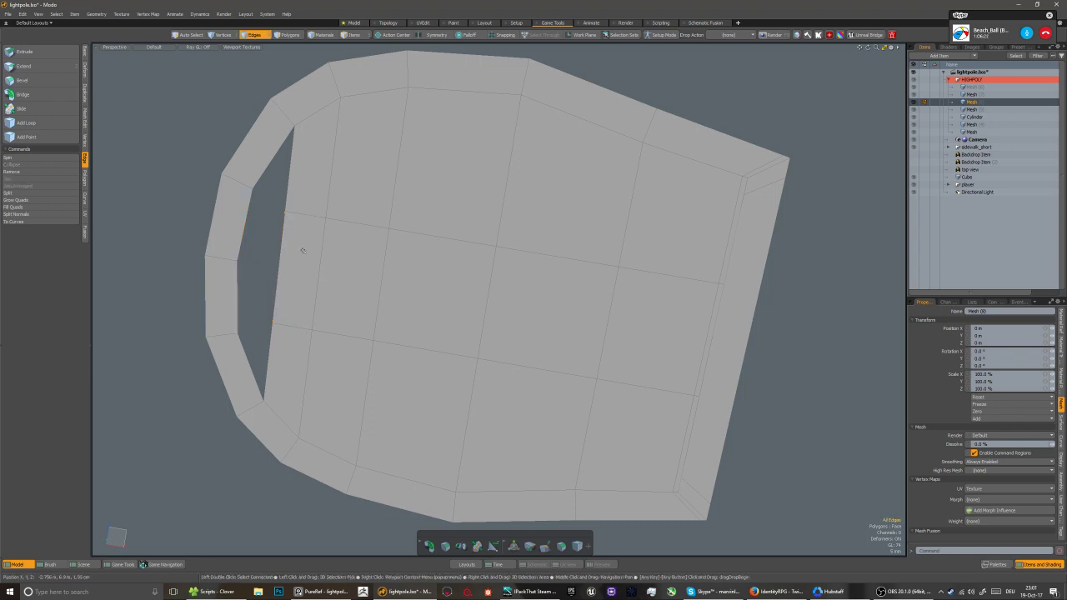
{"action": "key", "text": "alt+c"}
Bridge the two middle edges of the panel's open round end to the two facing edges of the border's inner loop
{"action": "left_click", "coordinate": [282, 239]}
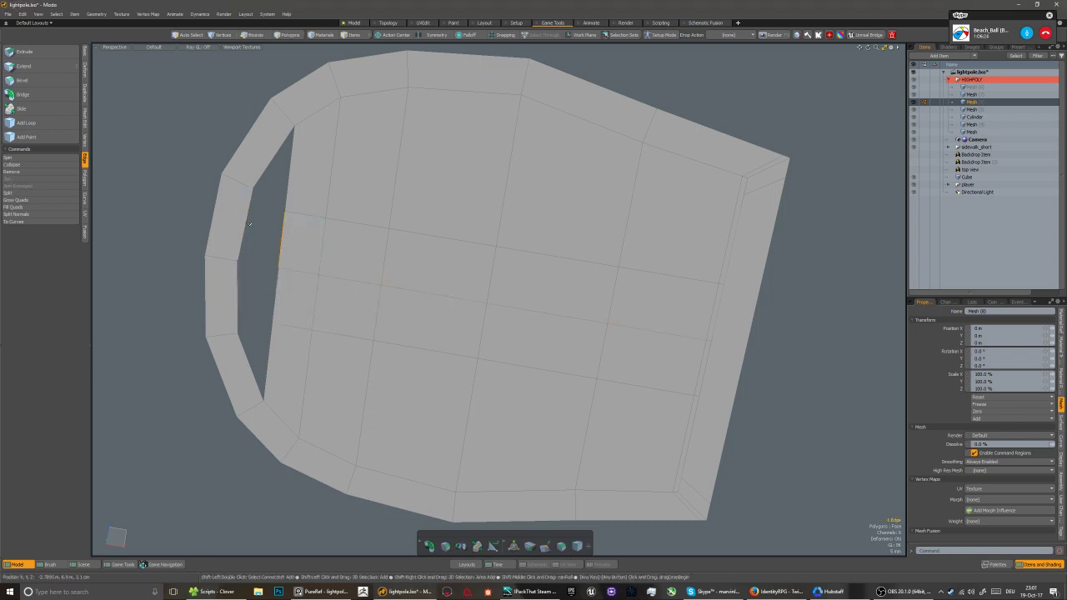
{"action": "left_click", "coordinate": [277, 304], "text": "shift"}
{"action": "left_click", "coordinate": [36, 98]}
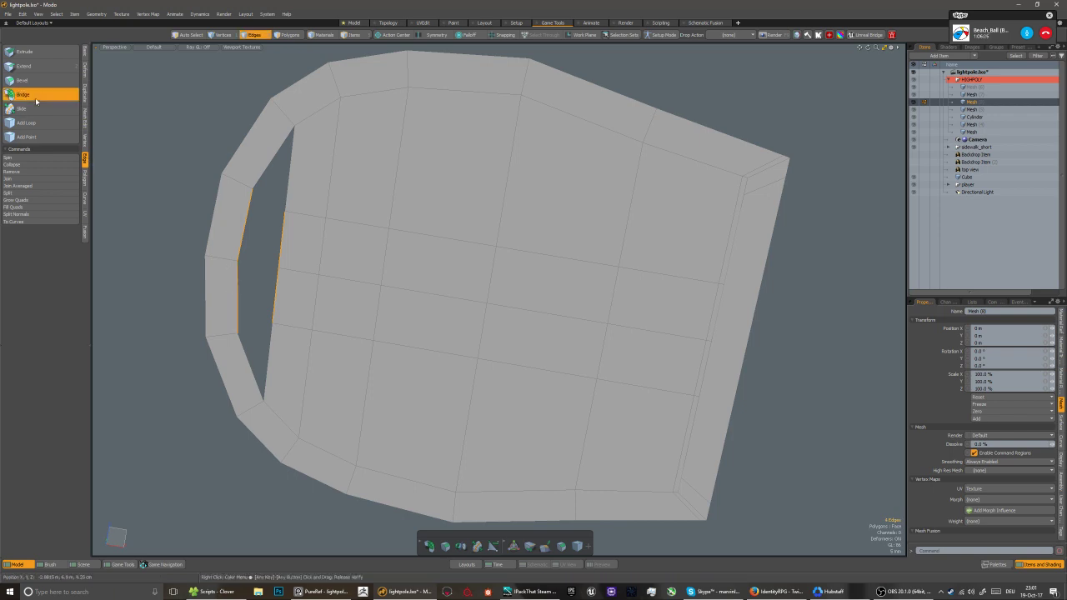
{"action": "left_click", "coordinate": [62, 412]}
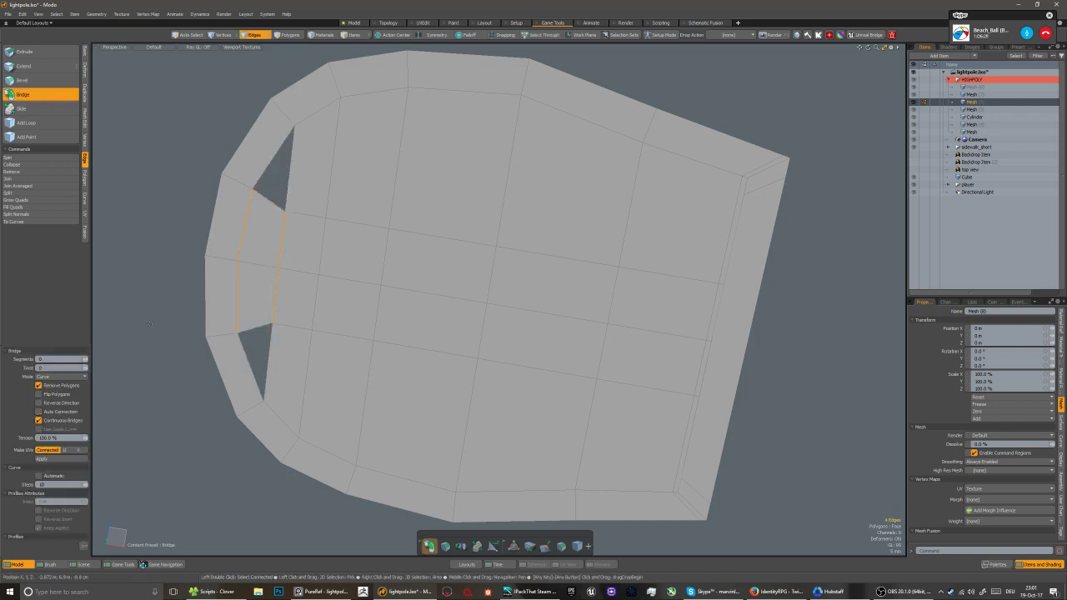
{"action": "key", "text": "space"}
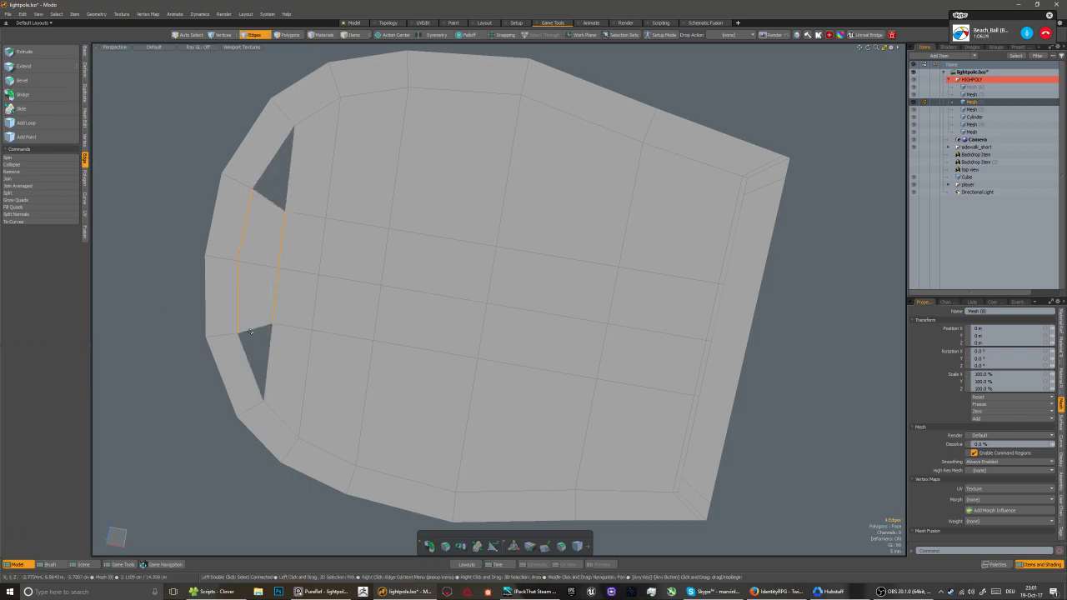
Fill the two remaining triangular gaps at the round end with polygons and check the panel in subdivision preview
{"action": "key", "text": "p"}
{"action": "key", "text": "5"}
{"action": "key", "text": "Tab"}
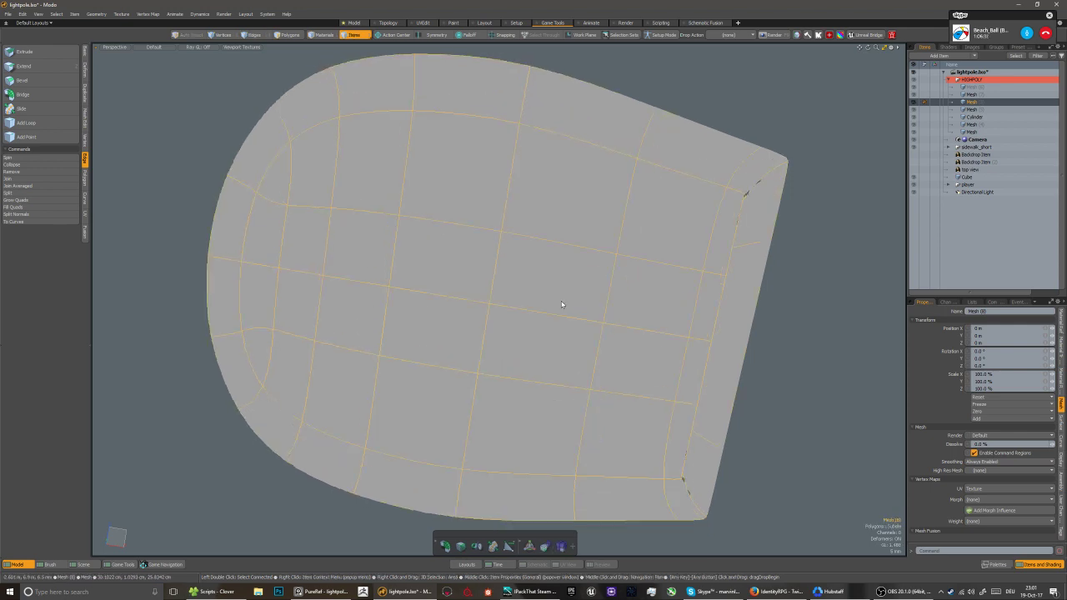
{"action": "key", "text": "Tab"}
Remove the extra edge at each of the two corners of the panel's straight end
{"action": "middle_click_drag", "start_coordinate": [628, 295], "coordinate": [573, 292]}
{"action": "key", "text": "2"}
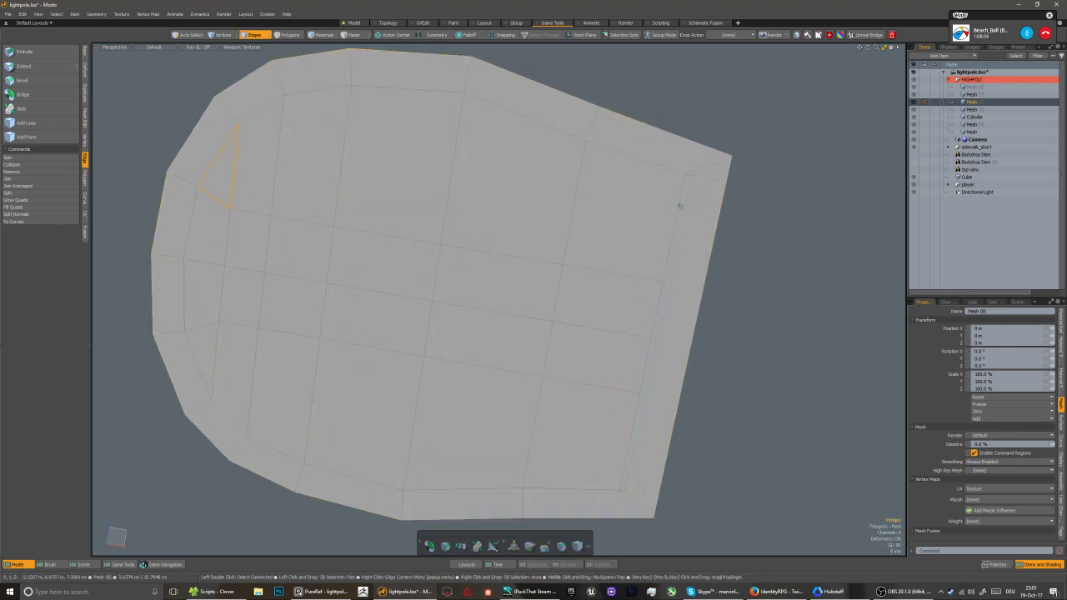
{"action": "left_click", "coordinate": [699, 177]}
{"action": "key", "text": "BackSpace"}
{"action": "left_click", "coordinate": [638, 486]}
{"action": "key", "text": "BackSpace"}
Delete the long border polygon along the panel's straight end
{"action": "middle_click_drag", "start_coordinate": [607, 459], "coordinate": [581, 450]}
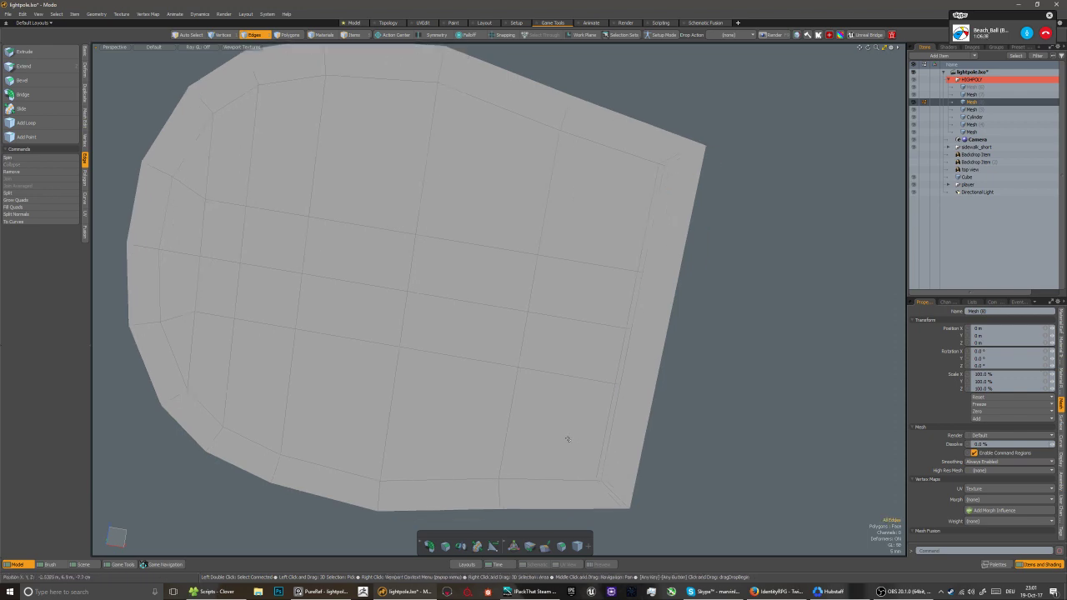
{"action": "key", "text": "5"}
{"action": "key", "text": "3"}
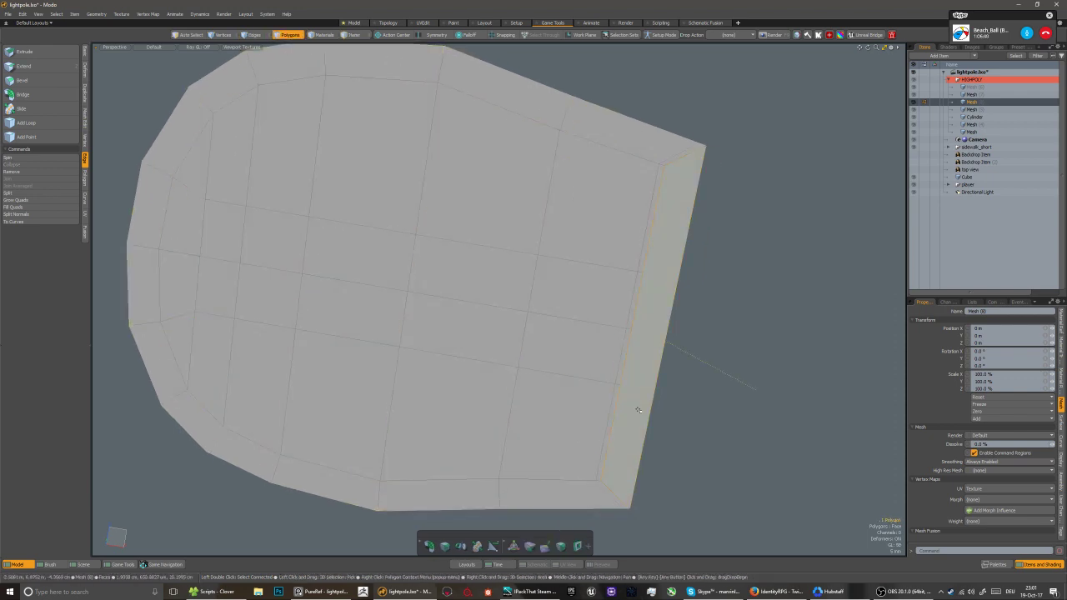
{"action": "left_click", "coordinate": [591, 428]}
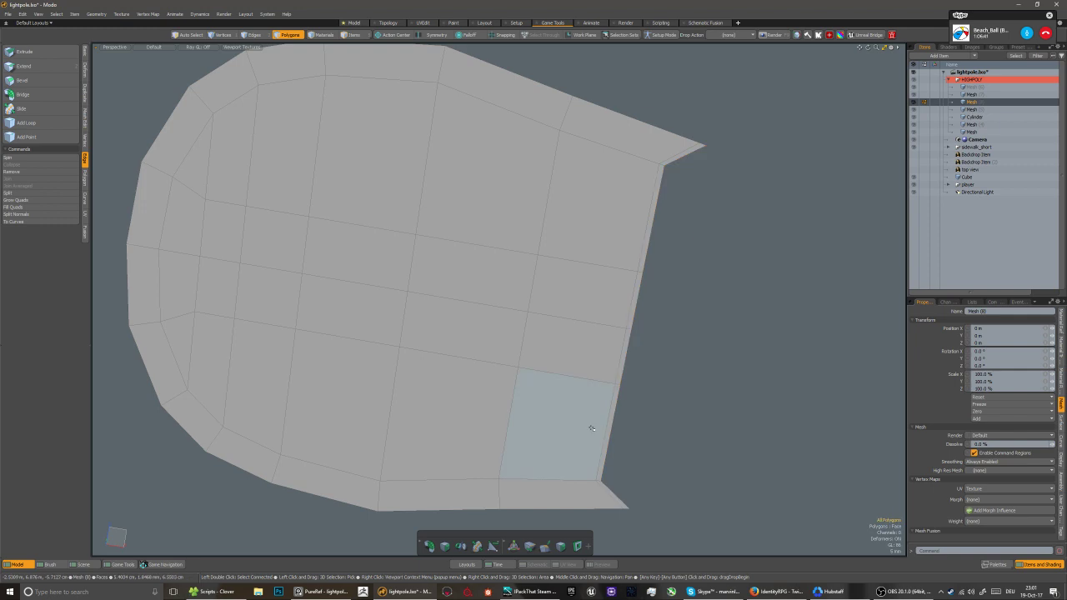
Extend the four exposed edges of the straight end outward along X
{"action": "middle_click_drag", "start_coordinate": [591, 428], "coordinate": [551, 404]}
{"action": "key", "text": "2"}
{"action": "left_click_drag", "start_coordinate": [572, 421], "coordinate": [612, 200]}
{"action": "key", "text": "z"}
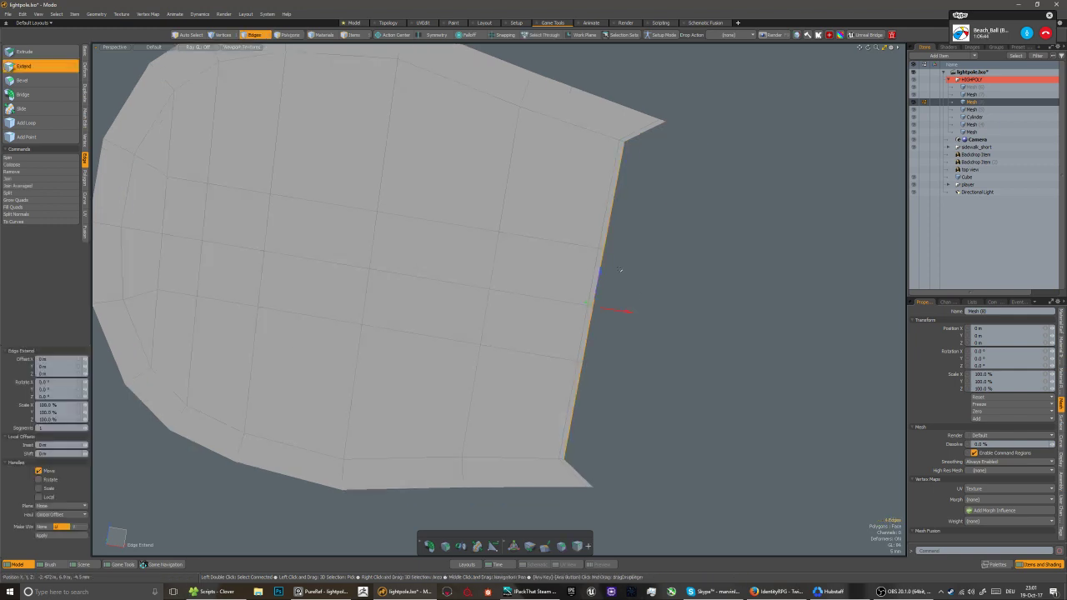
{"action": "key", "text": "w"}
{"action": "key", "text": "x"}
{"action": "mouse_move", "coordinate": [618, 311]}
{"action": "left_mouse_down", "text": "shift"}
{"action": "mouse_move", "coordinate": [660, 315]}
{"action": "mouse_move", "coordinate": [631, 310]}
{"action": "left_mouse_up", "text": "shift"}
Move the extended edge row along X with snapping, in line with the border's two corner points
{"action": "left_click_drag", "start_coordinate": [486, 367], "coordinate": [623, 269], "text": "alt"}
{"action": "key", "text": "space"}
{"action": "key", "text": "w"}
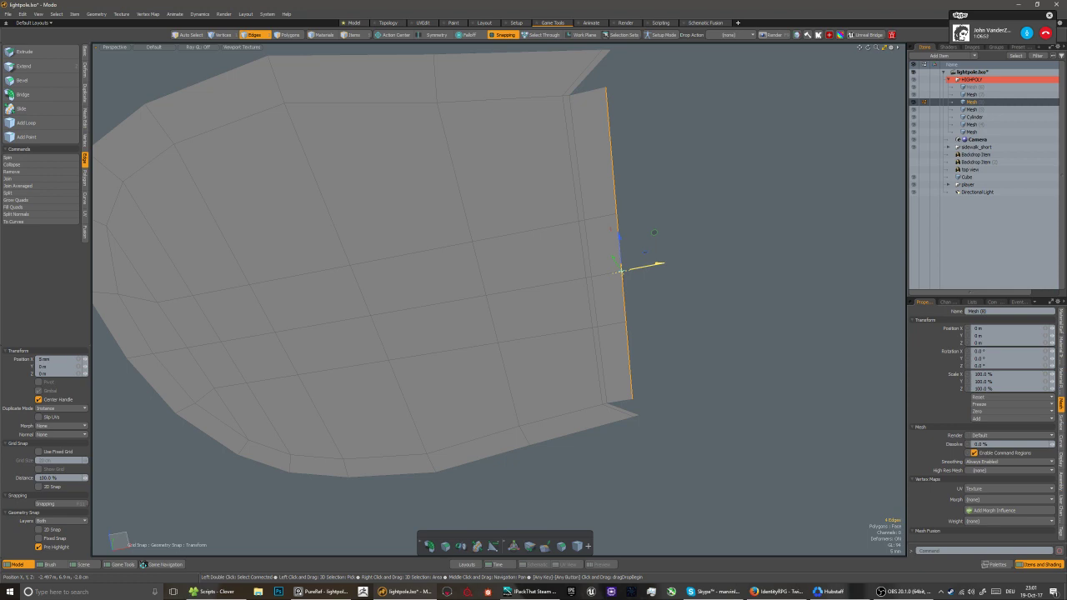
{"action": "mouse_move", "coordinate": [621, 270]}
{"action": "left_mouse_down"}
{"action": "mouse_move", "coordinate": [641, 233]}
{"action": "mouse_move", "coordinate": [666, 292]}
{"action": "mouse_move", "coordinate": [363, 283]}
{"action": "left_mouse_up"}
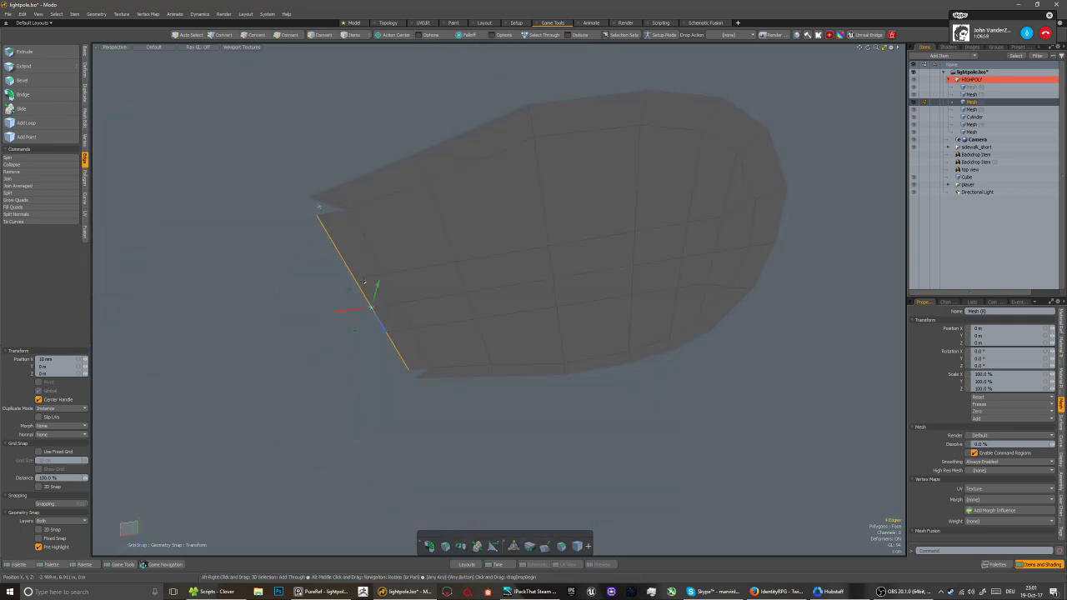
{"action": "scroll", "coordinate": [363, 283], "scroll_direction": "up", "scroll_amount": 3}
{"action": "key", "text": "space"}
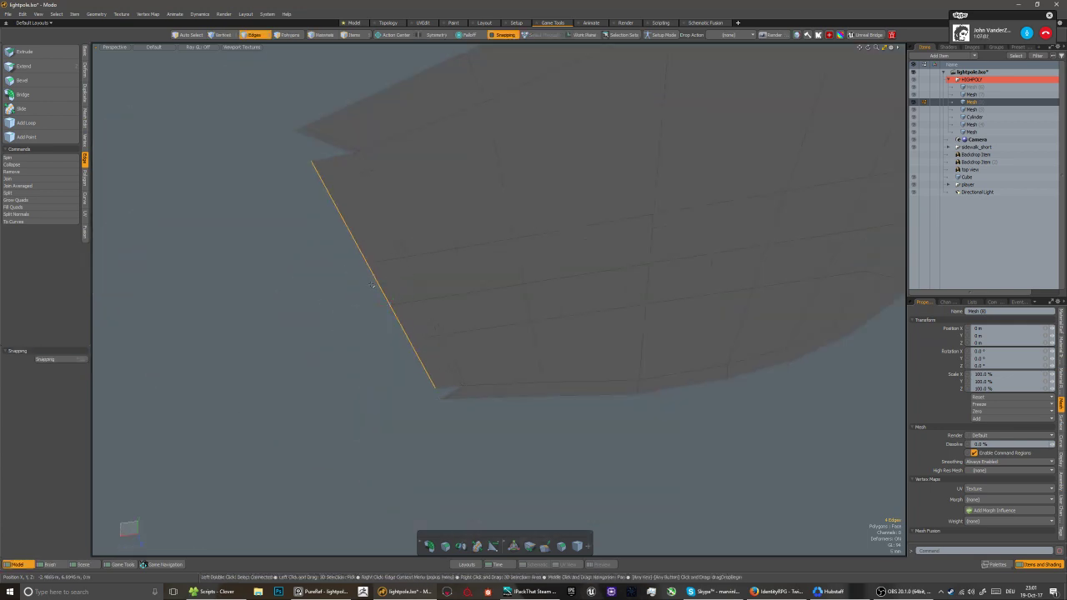
Weld the loose end vertex of the extended strip onto the nearest border corner with Drag Weld
{"action": "left_click", "coordinate": [254, 151]}
{"action": "left_click", "coordinate": [84, 142]}
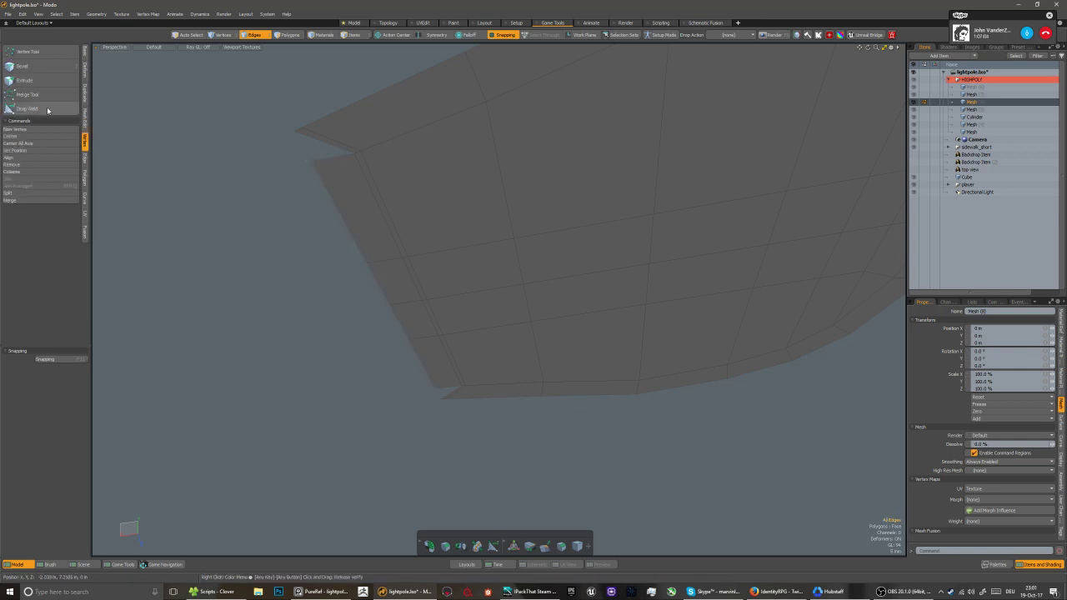
{"action": "left_click", "coordinate": [27, 109]}
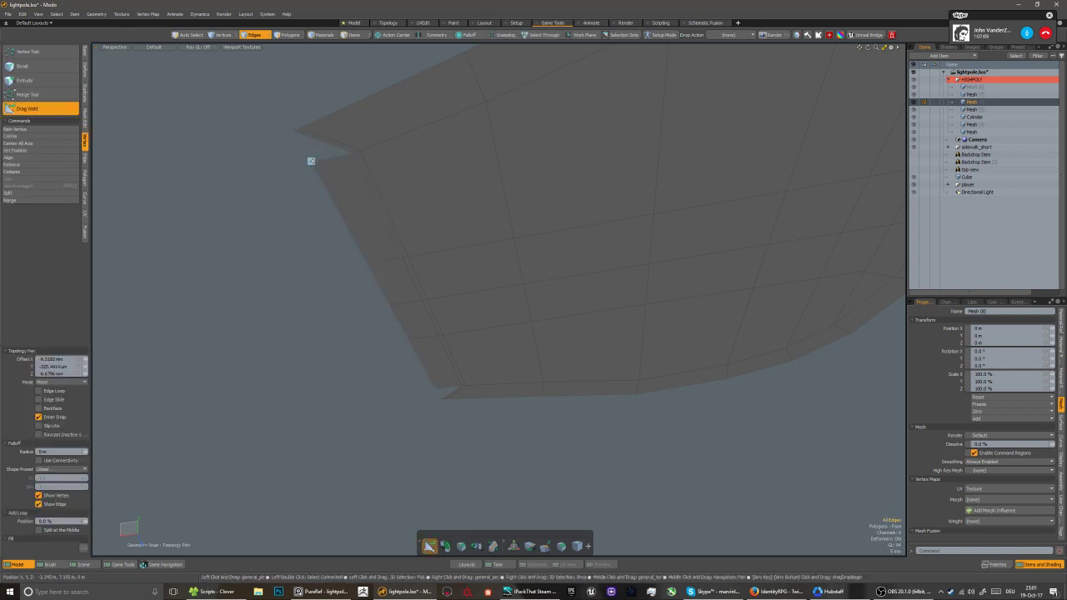
{"action": "left_click_drag", "start_coordinate": [309, 162], "coordinate": [296, 135]}
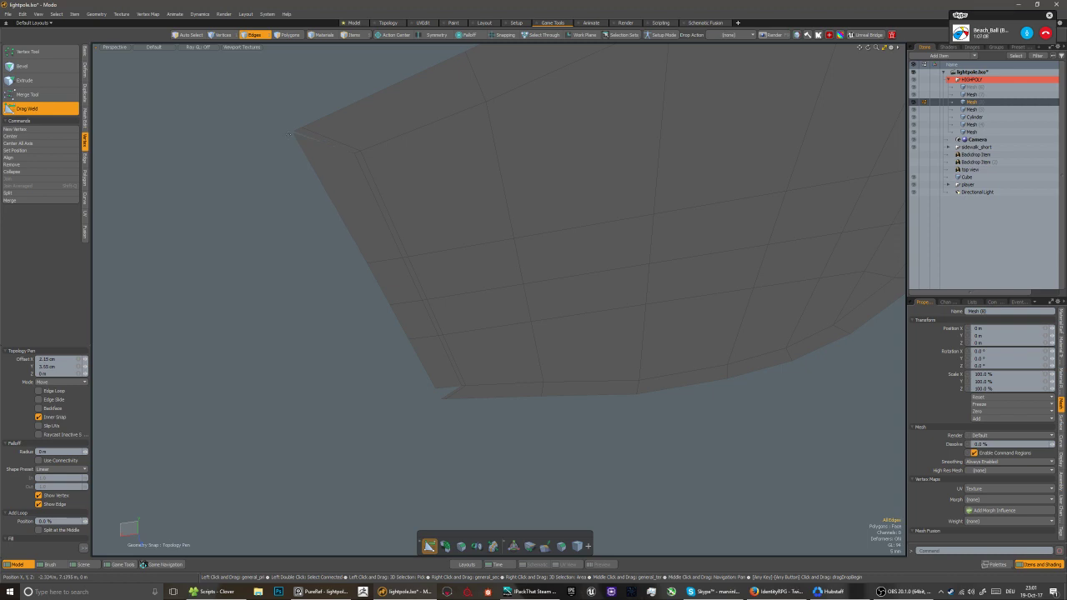
{"action": "key", "text": "x"}
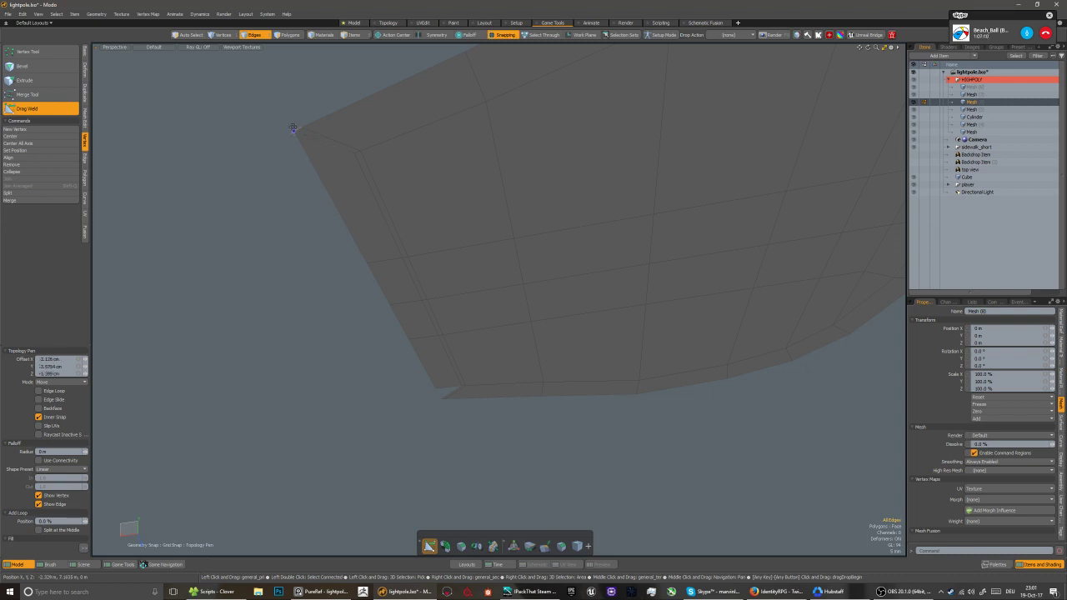
{"action": "key", "text": "q"}
{"action": "key", "text": "5"}
{"action": "scroll", "coordinate": [295, 133], "scroll_direction": "up", "scroll_amount": 5}
{"action": "scroll", "coordinate": [449, 192], "scroll_direction": "down", "scroll_amount": 5}
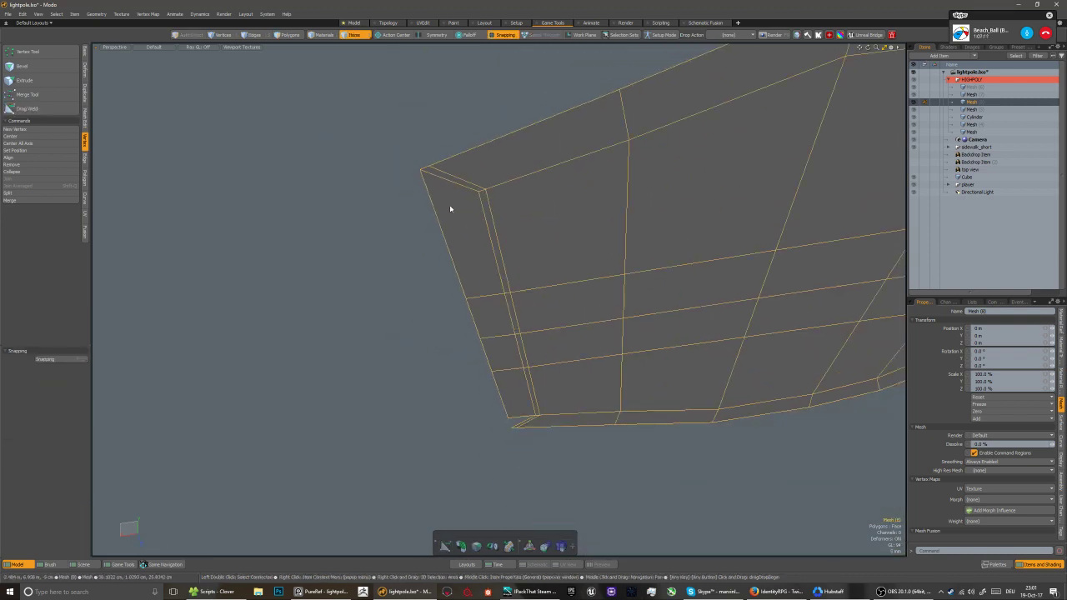
Weld the loose vertex at the straight end's opposite corner onto its border corner and unhide the rest of the street light
{"action": "left_click_drag", "start_coordinate": [449, 204], "coordinate": [508, 266], "text": "alt"}
{"action": "scroll", "coordinate": [509, 265], "scroll_direction": "down", "scroll_amount": 5}
{"action": "scroll", "coordinate": [476, 395], "scroll_direction": "up", "scroll_amount": 7}
{"action": "key", "text": "1"}
{"action": "left_click", "coordinate": [447, 395]}
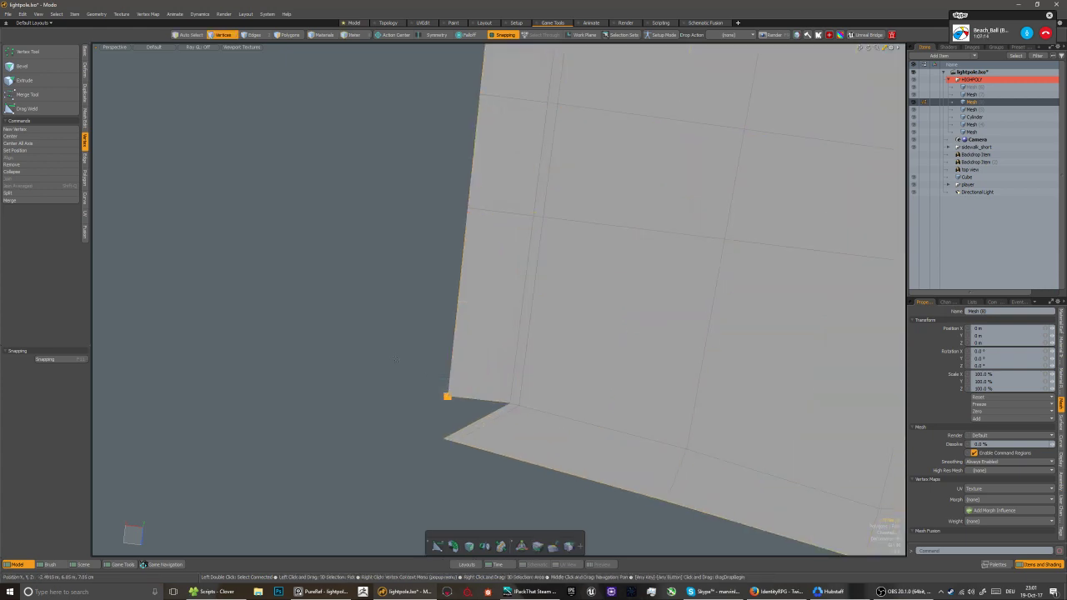
{"action": "left_click", "coordinate": [423, 380]}
{"action": "left_click", "coordinate": [48, 108]}
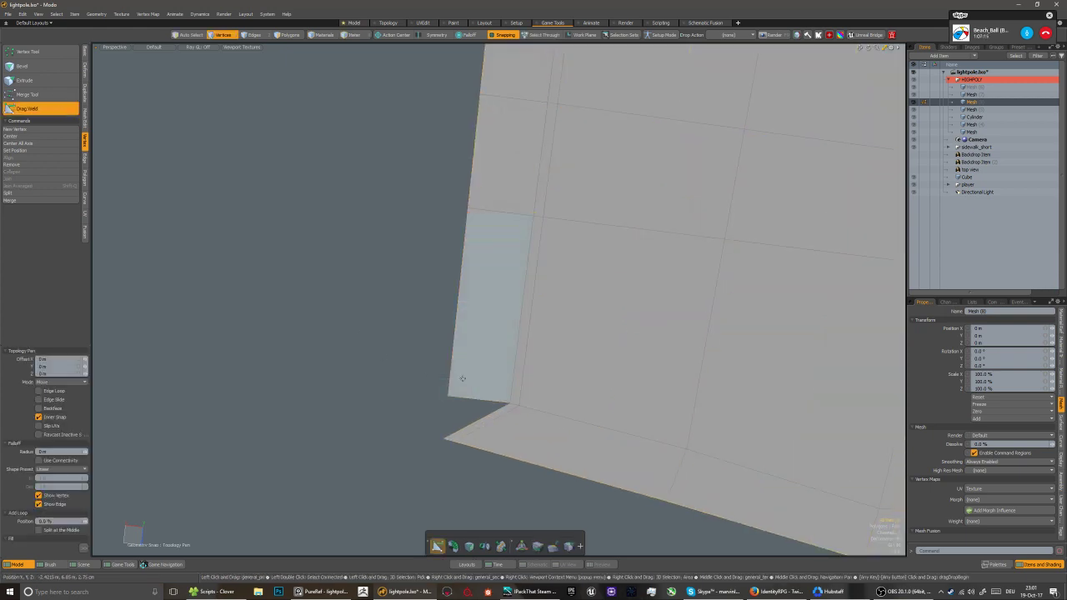
{"action": "key", "text": "5"}
{"action": "scroll", "coordinate": [442, 436], "scroll_direction": "down", "scroll_amount": 7}
{"action": "left_click_drag", "start_coordinate": [449, 395], "coordinate": [442, 429]}
{"action": "key", "text": "u"}
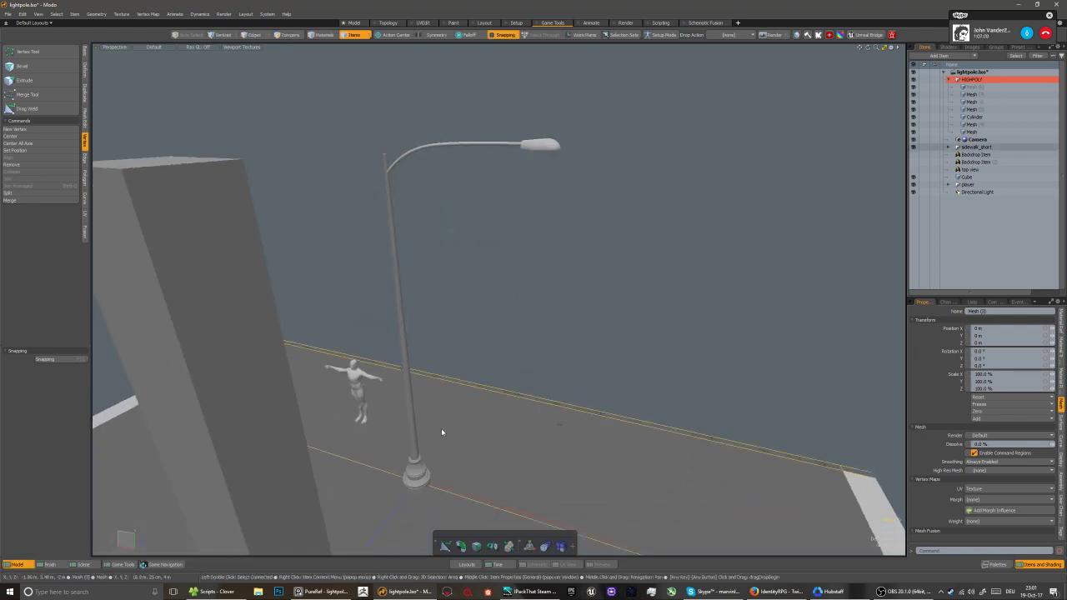